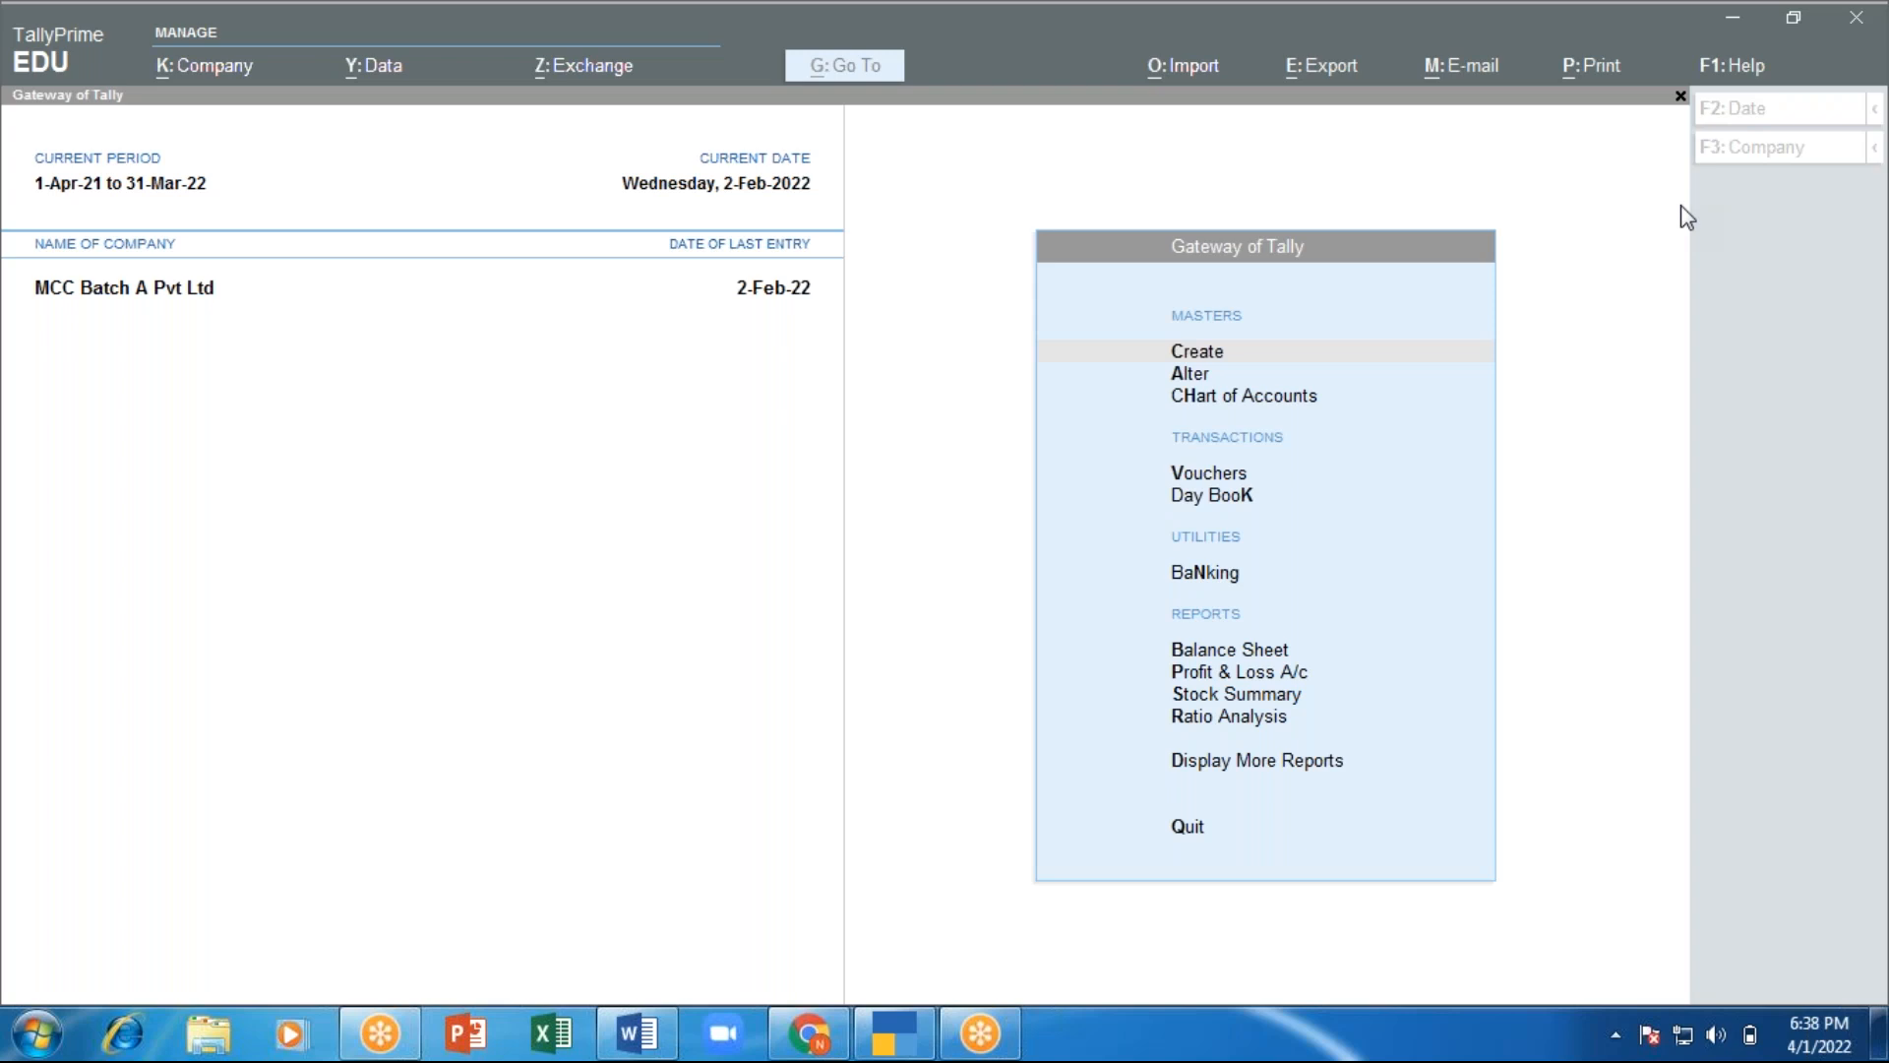
View the Day Book entries for 2-Feb-22 and return to the Gateway of Tally.
{"action": "left_click", "coordinate": [649, 610]}
{"action": "key", "text": "Down"}
{"action": "key", "text": "Down"}
{"action": "key", "text": "Down"}
{"action": "key", "text": "Down"}
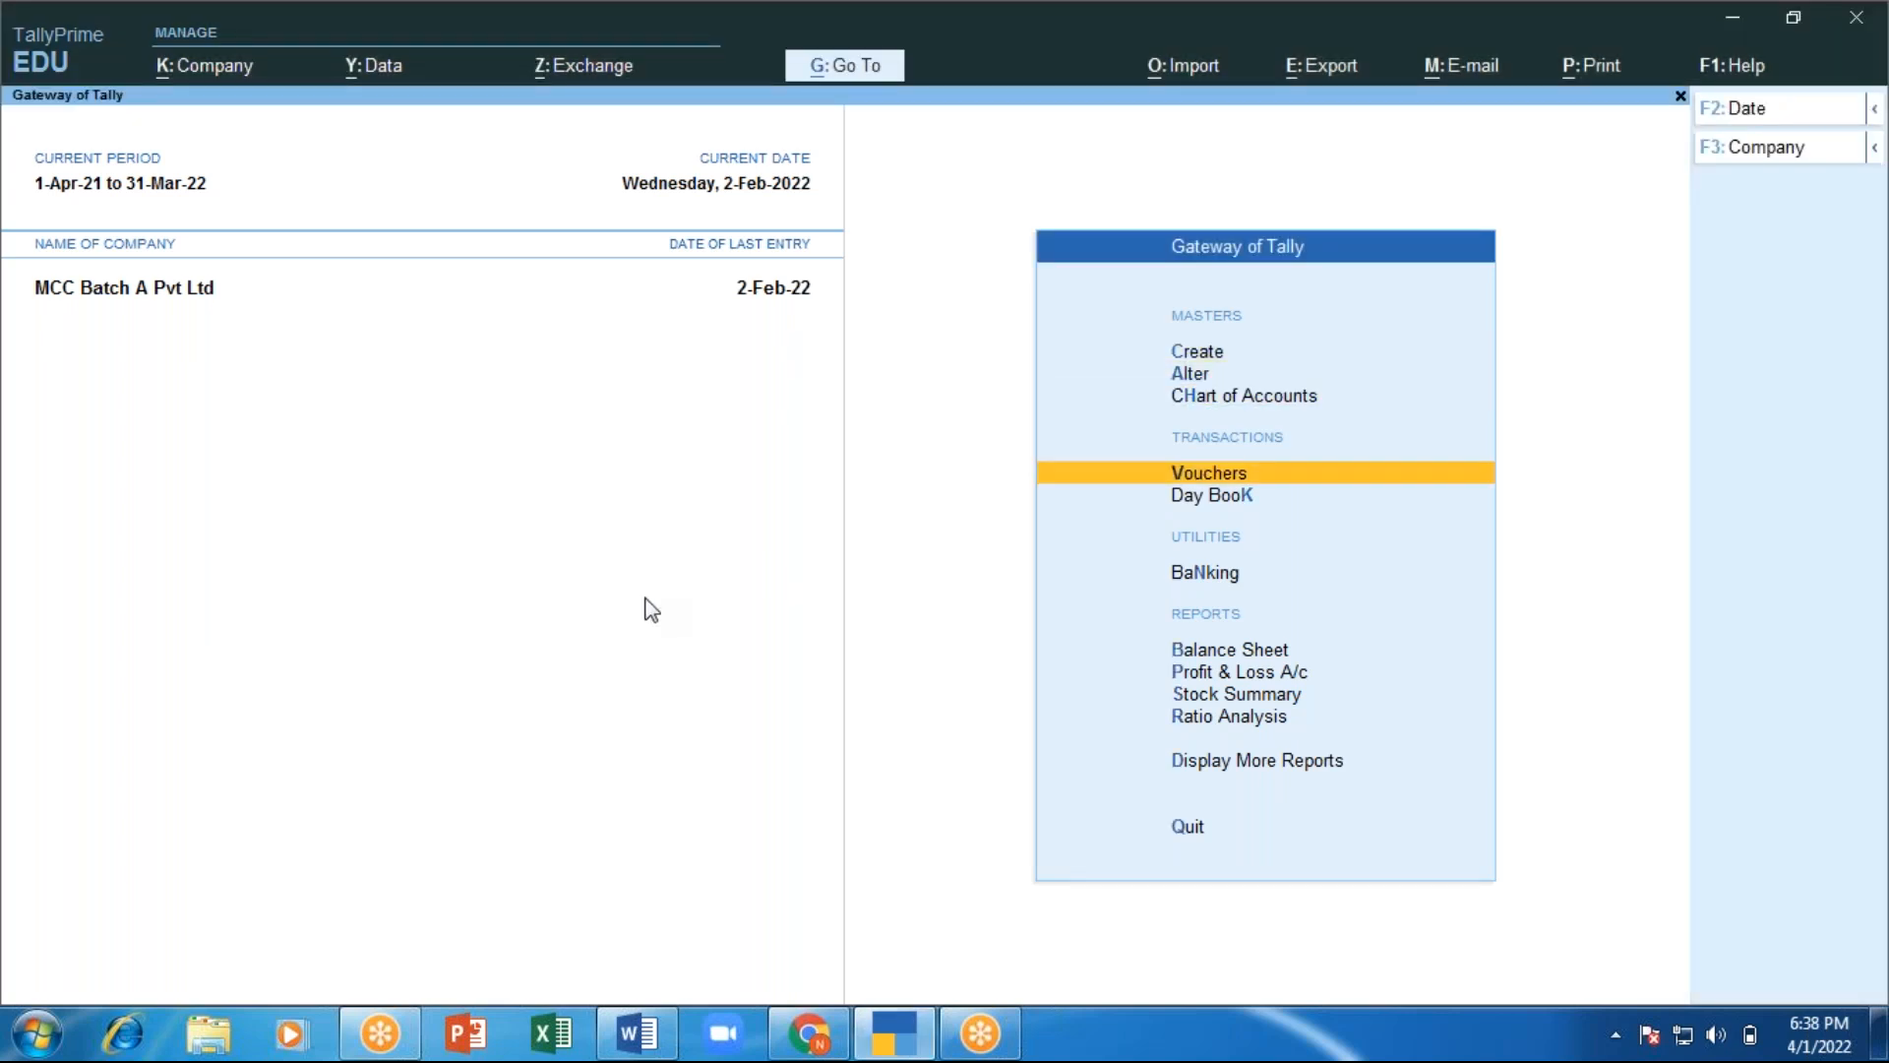
{"action": "key", "text": "Return"}
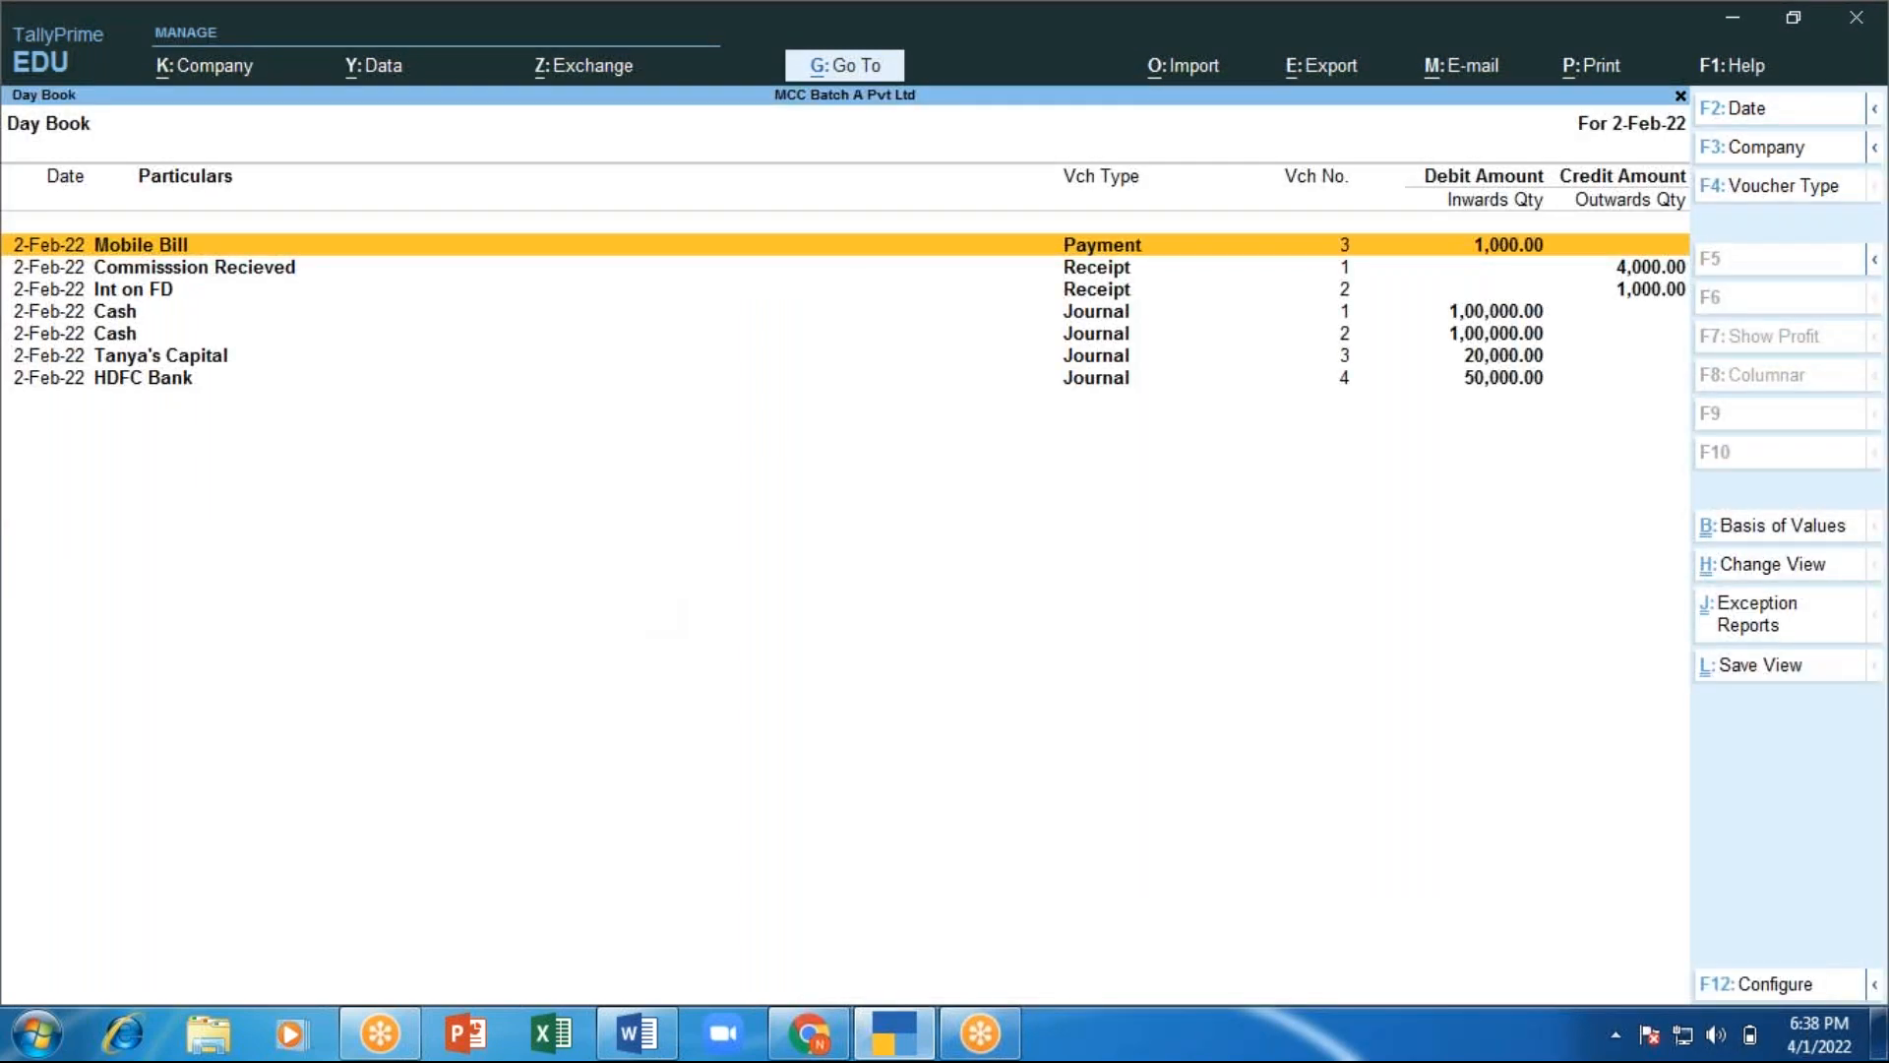
{"action": "key", "text": "Escape"}
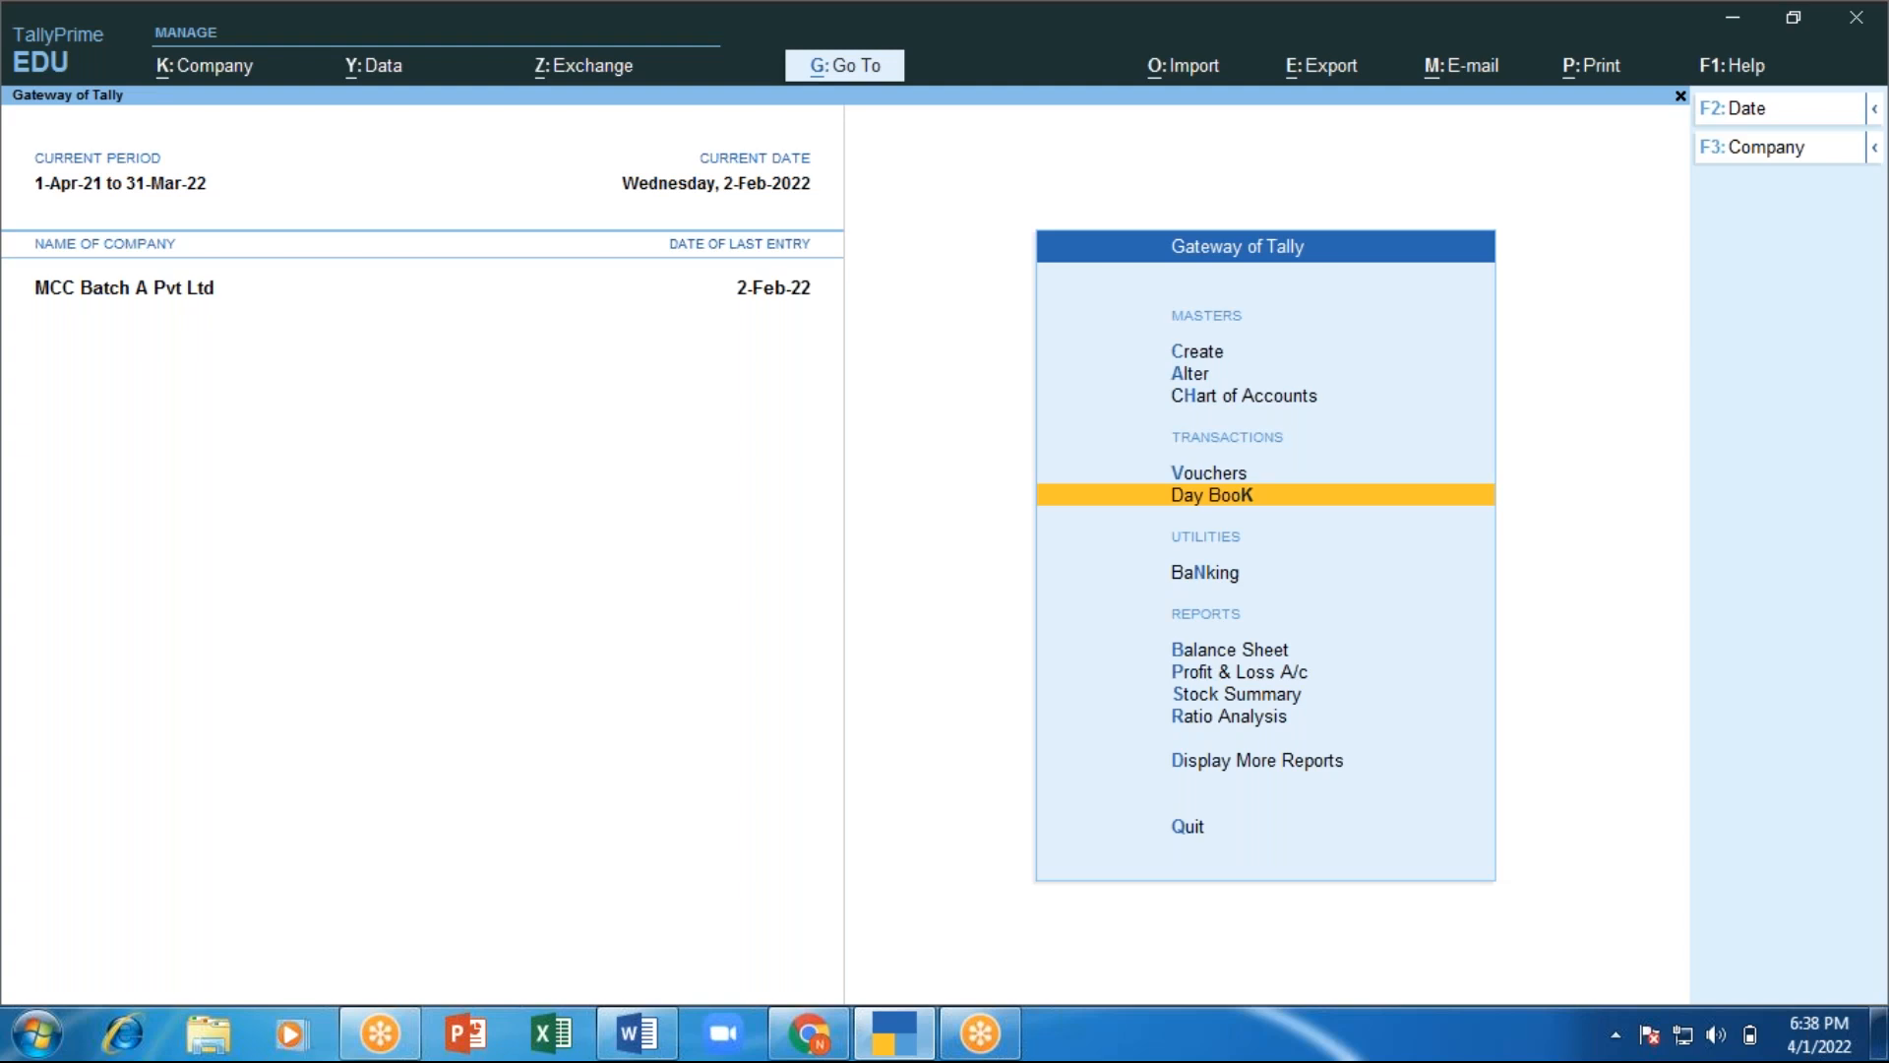
Switch to the blank Word document and write the heading "Purchase voucher (F9)".
{"action": "key", "text": "alt+Tab"}
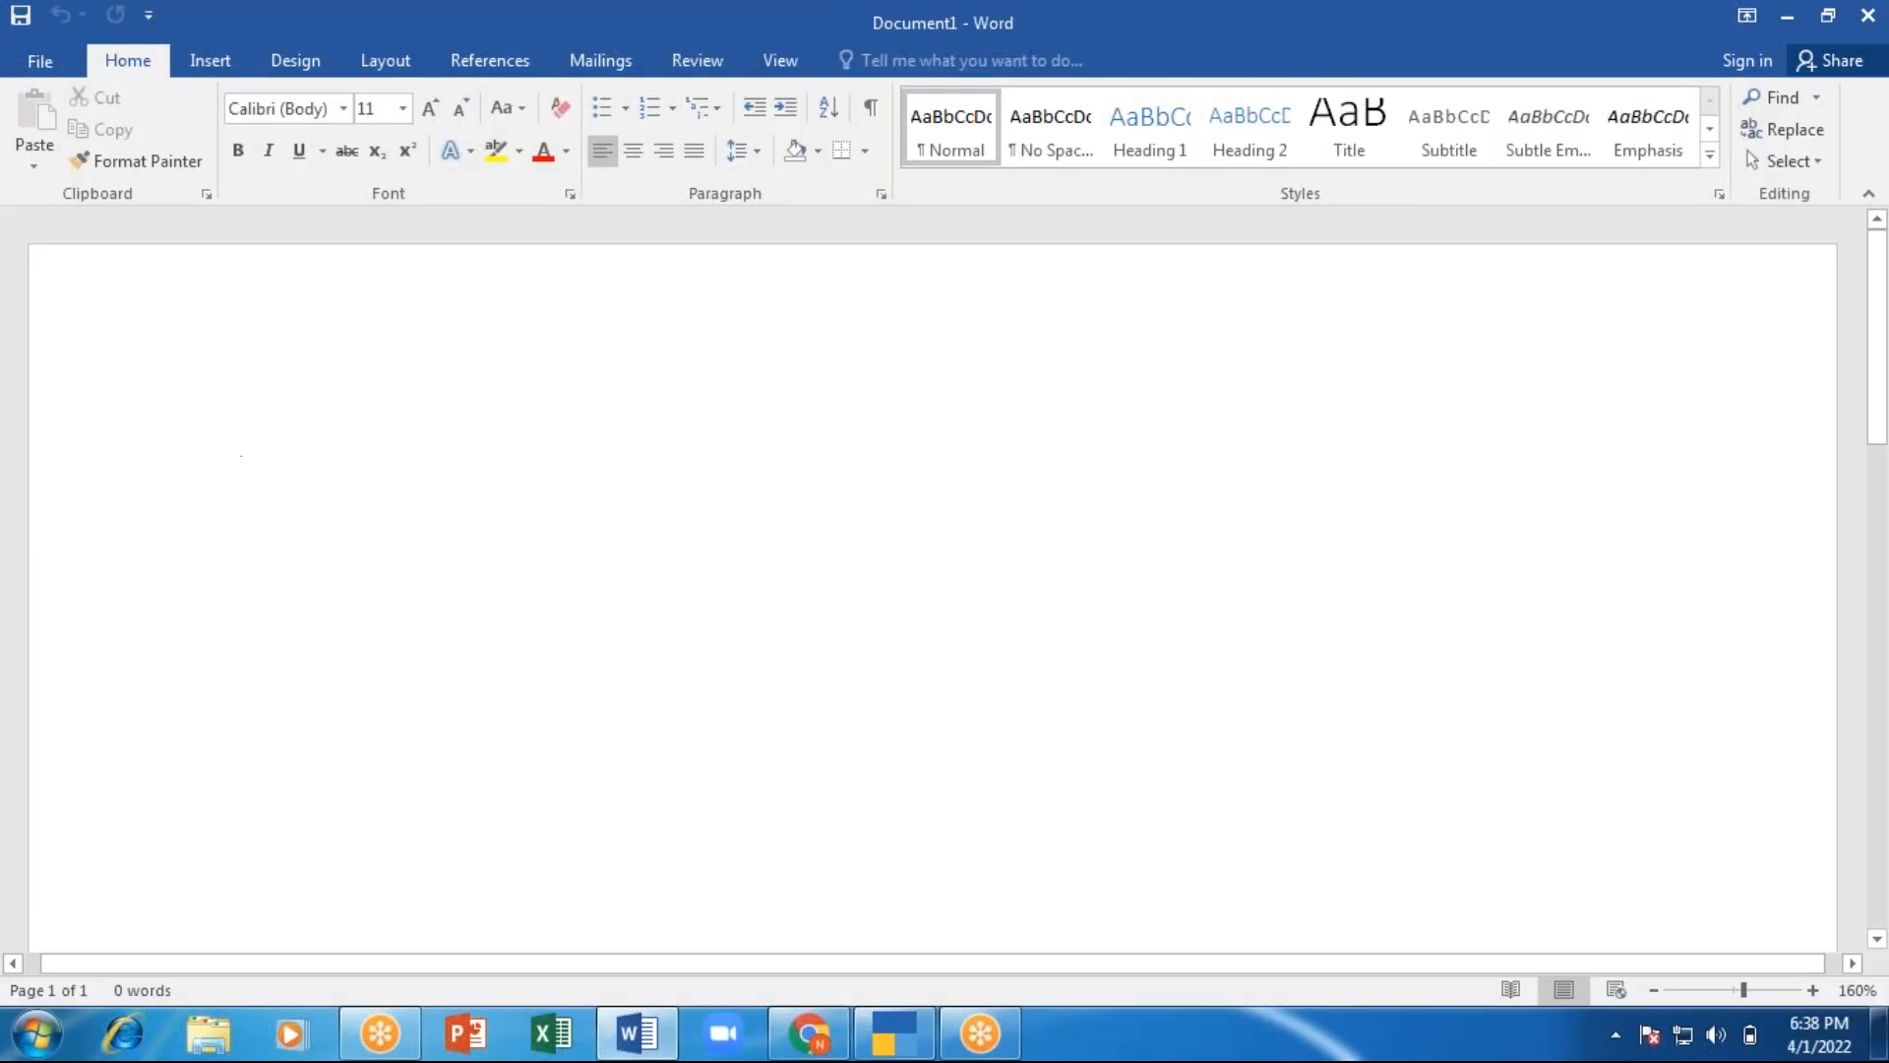
{"action": "type", "text": "Purchase "}
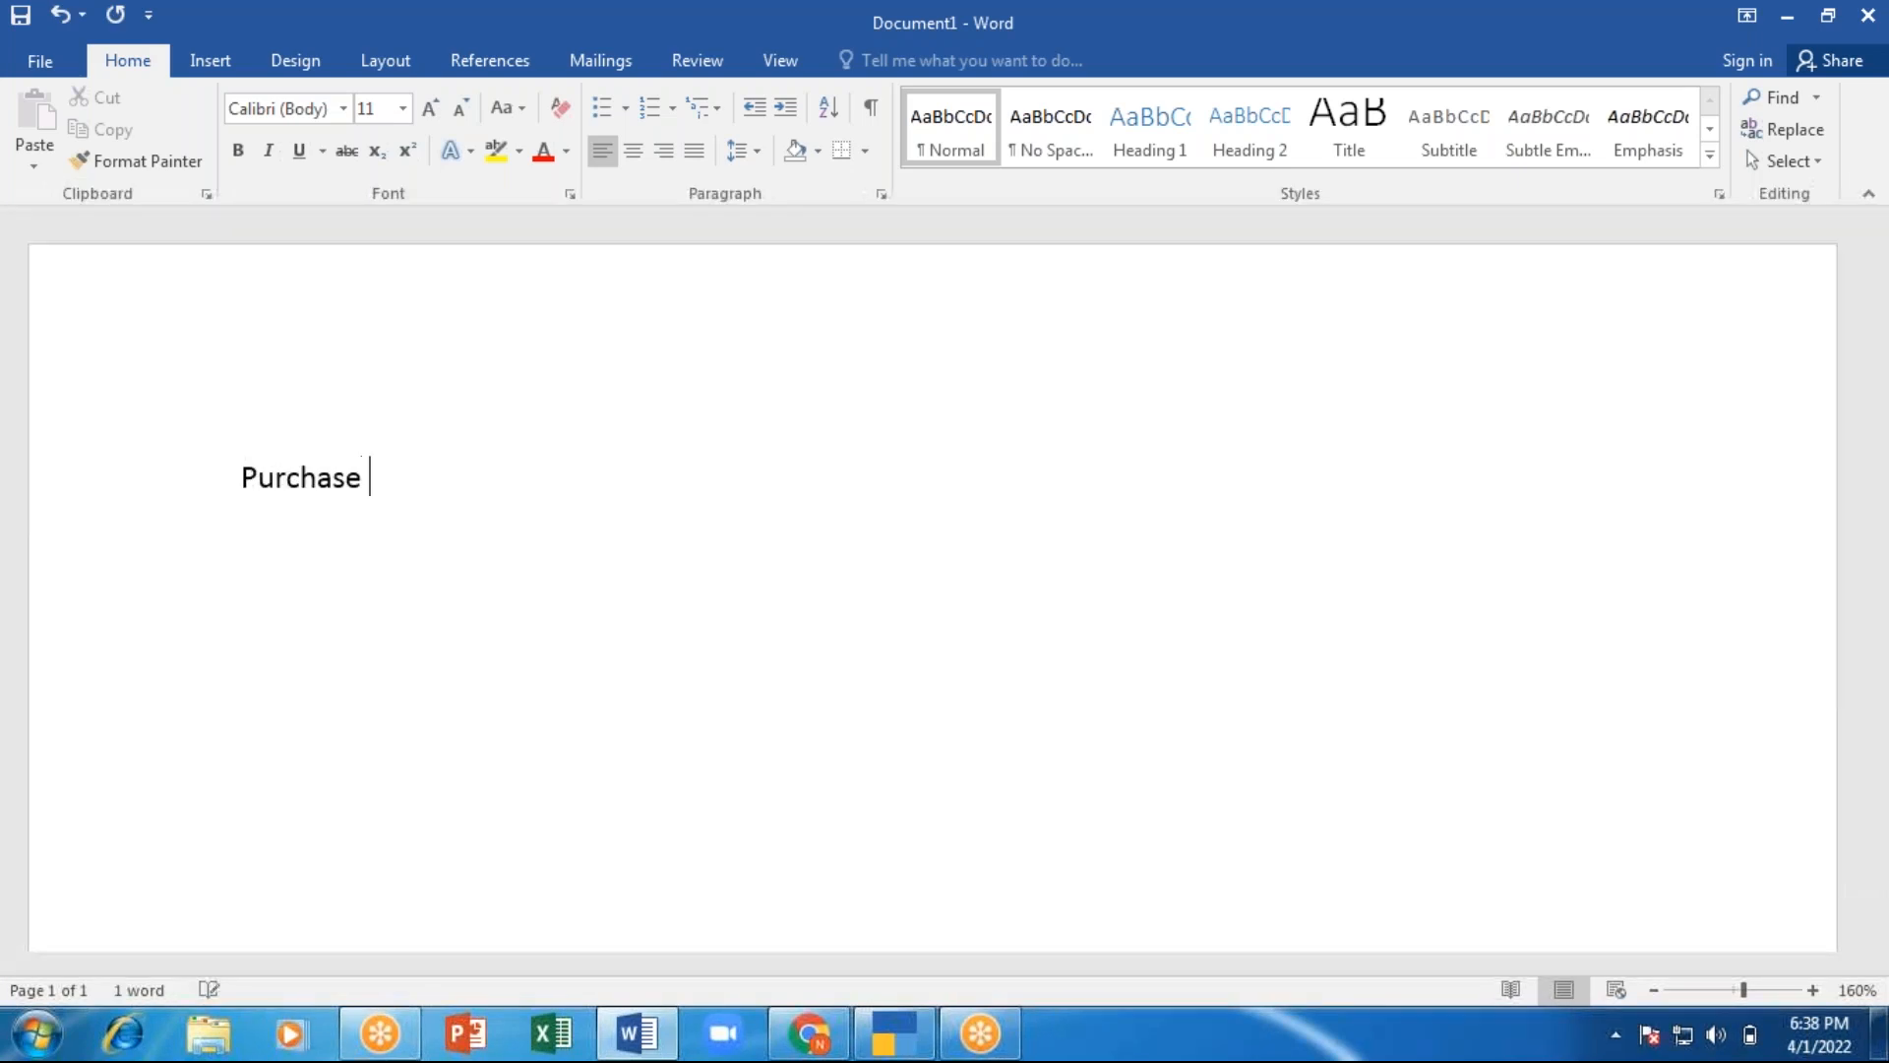
{"action": "type", "text": "voucher ("}
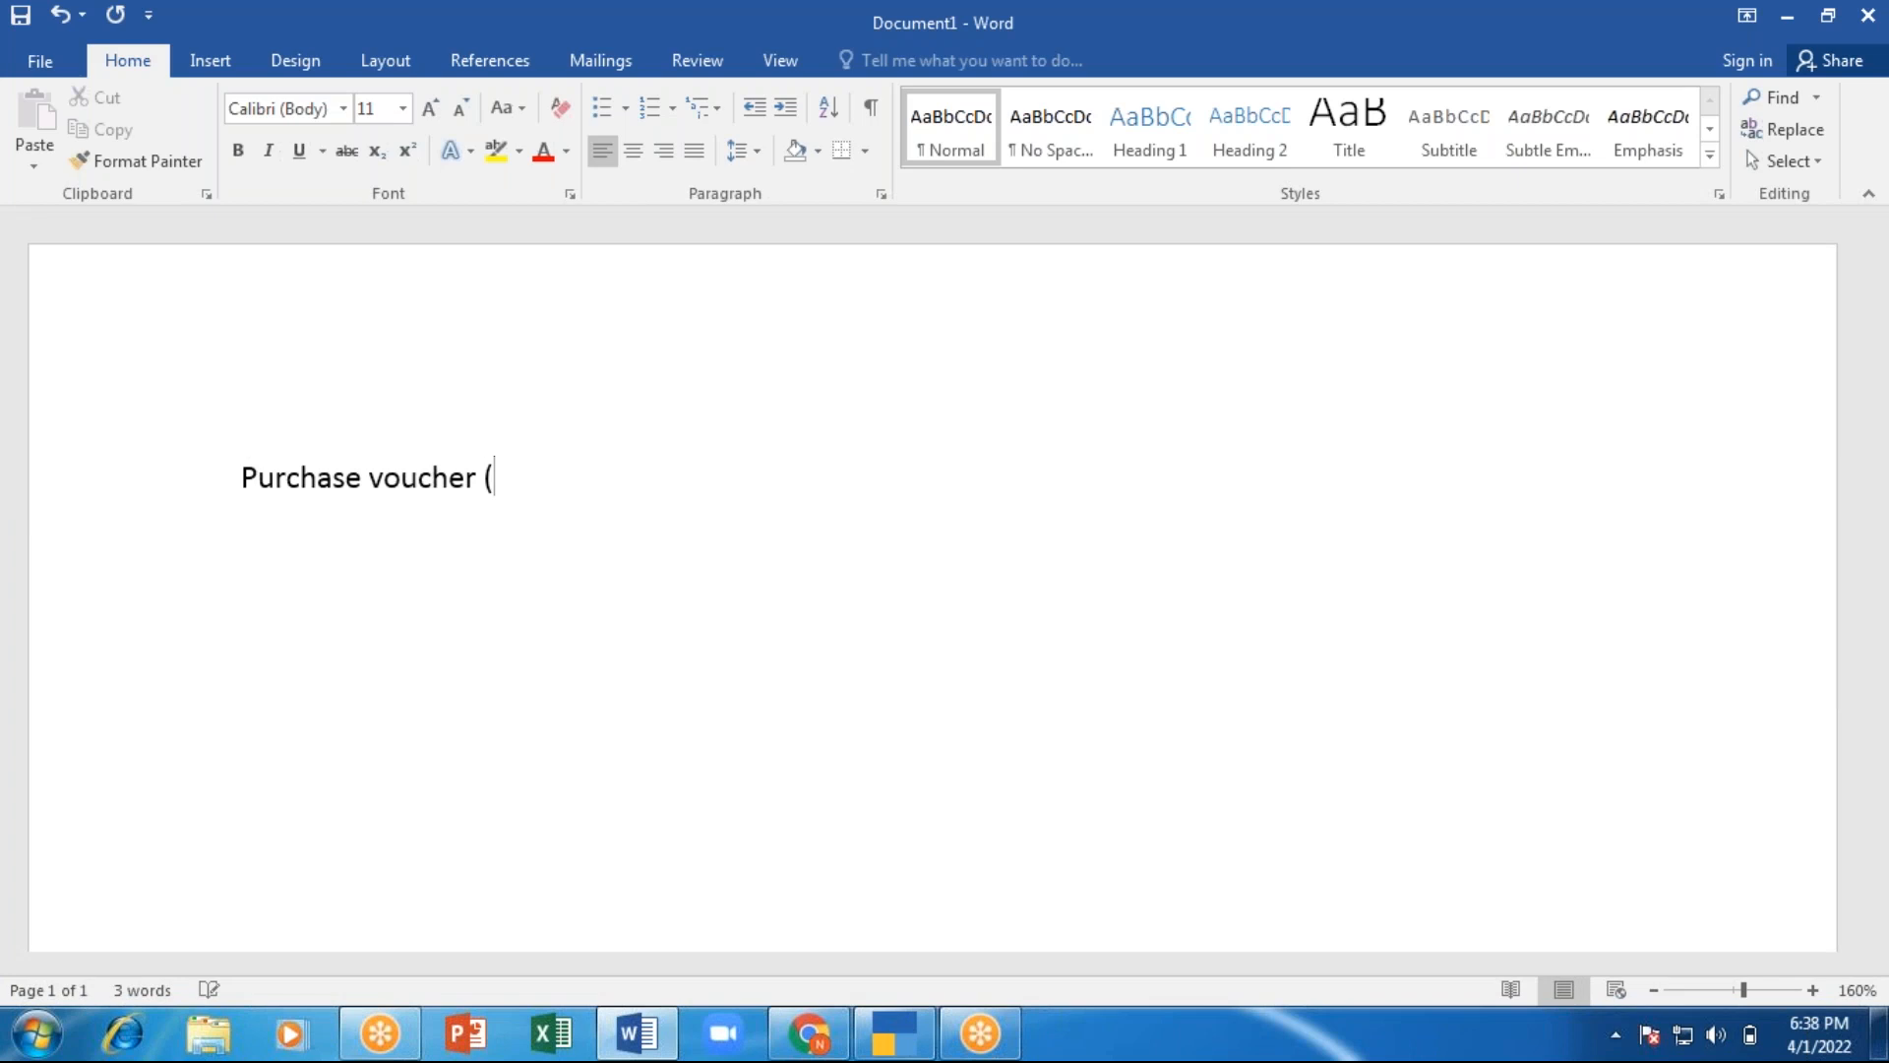
{"action": "type", "text": "F"}
{"action": "key", "text": "Home"}
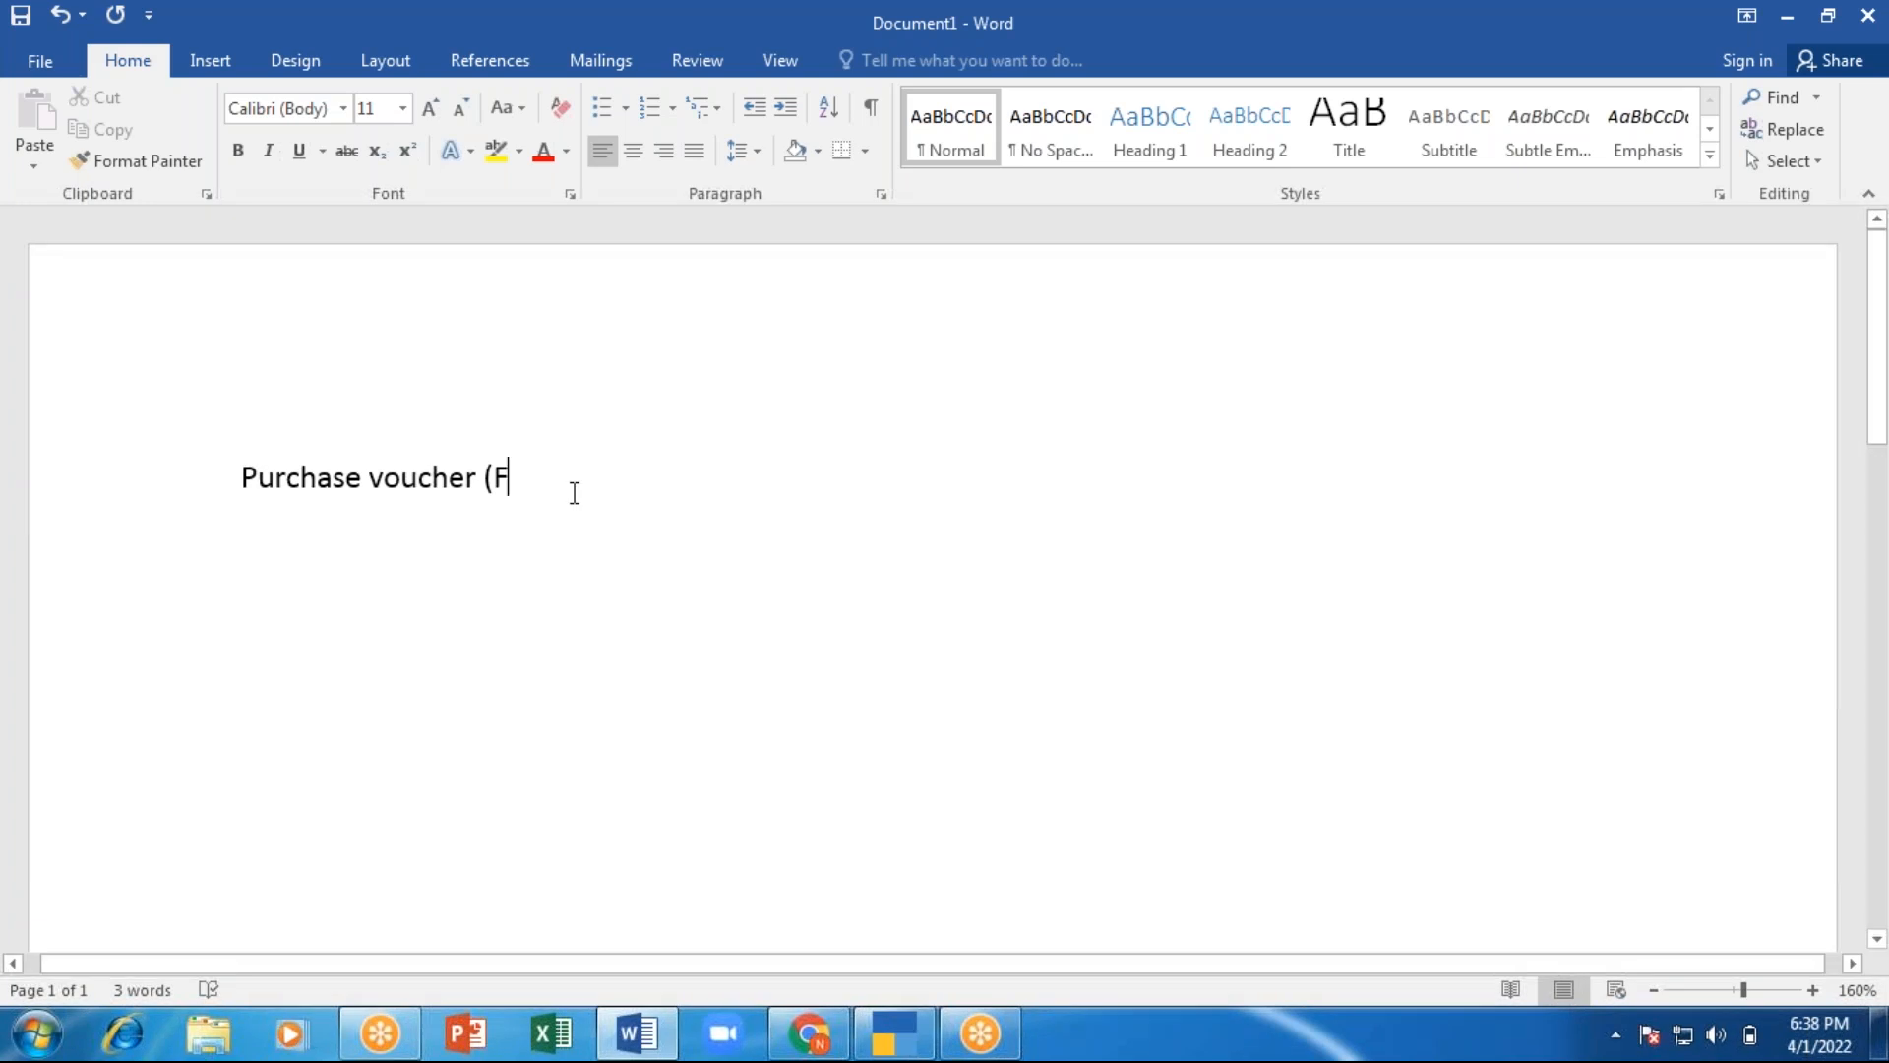
{"action": "type", "text": "9"}
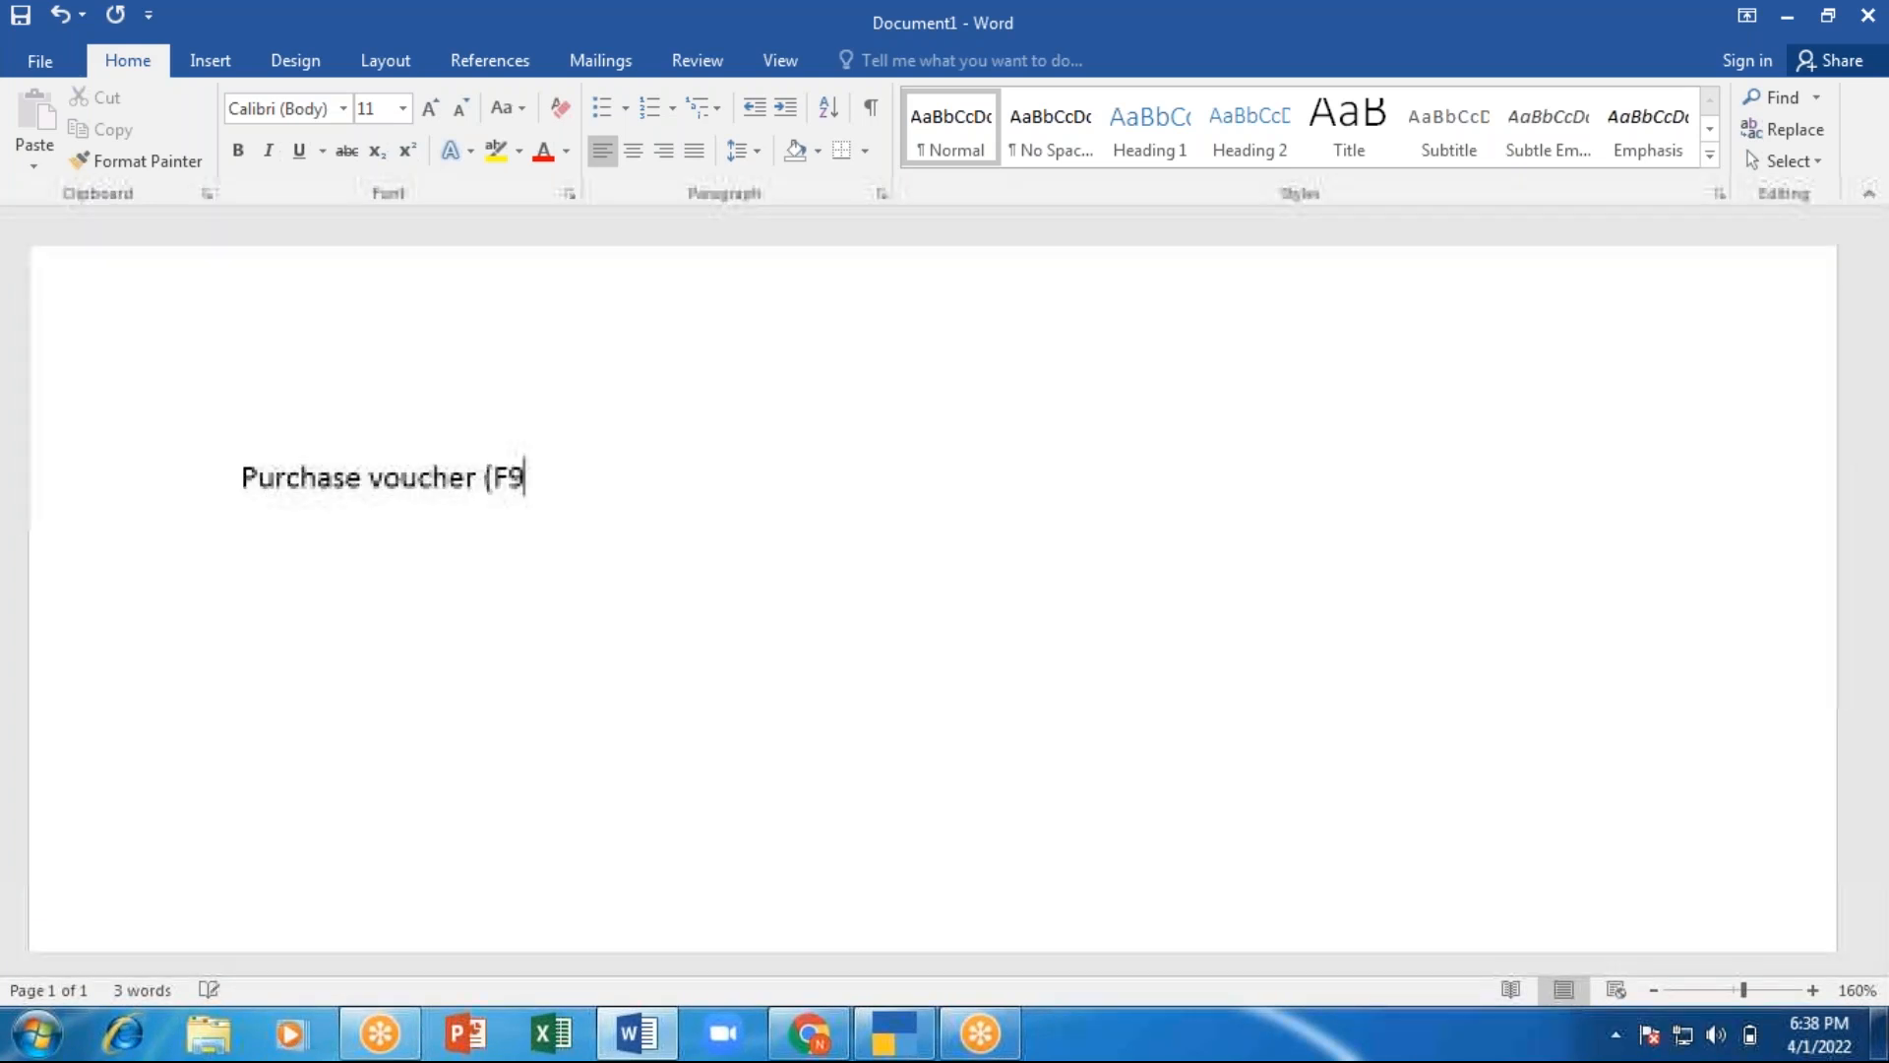
{"action": "type", "text": ")"}
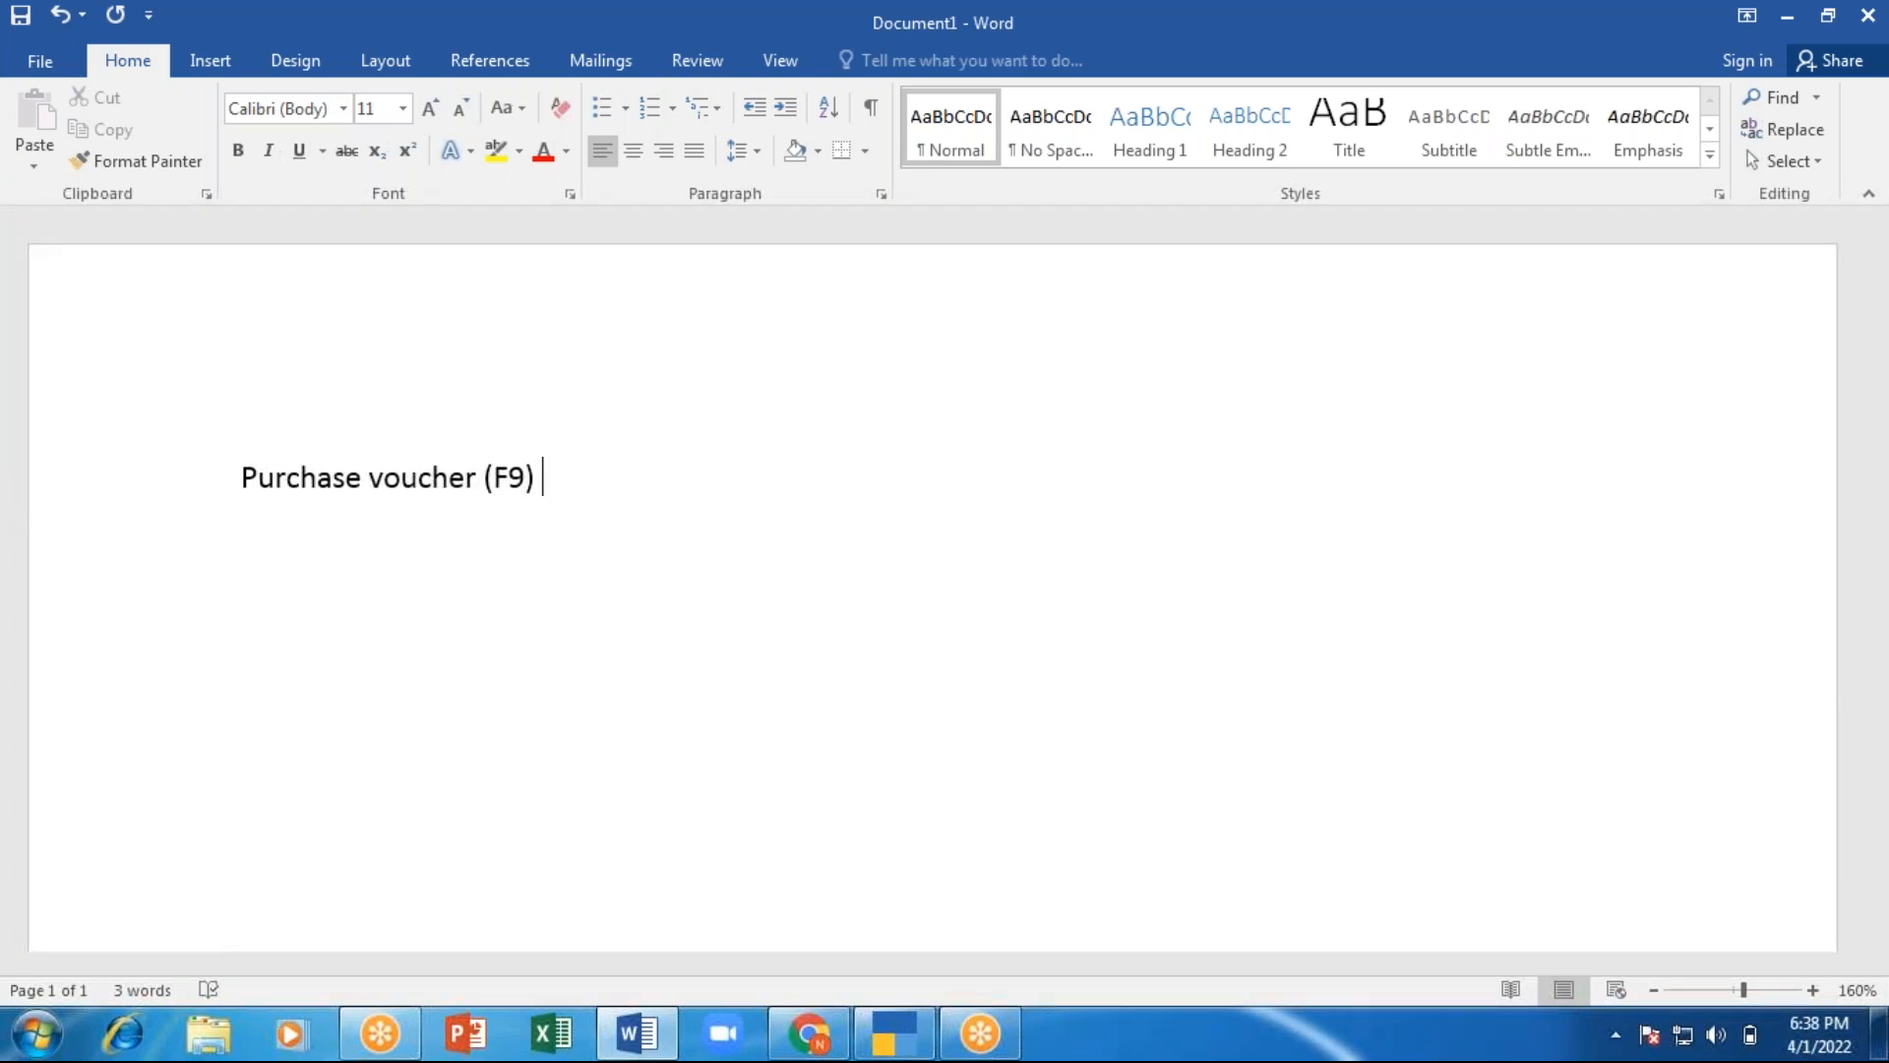
Extend the heading line with the description "– purchase by cash, bank or credit purchase".
{"action": "type", "text": " - pu"}
{"action": "type", "text": "rchase "}
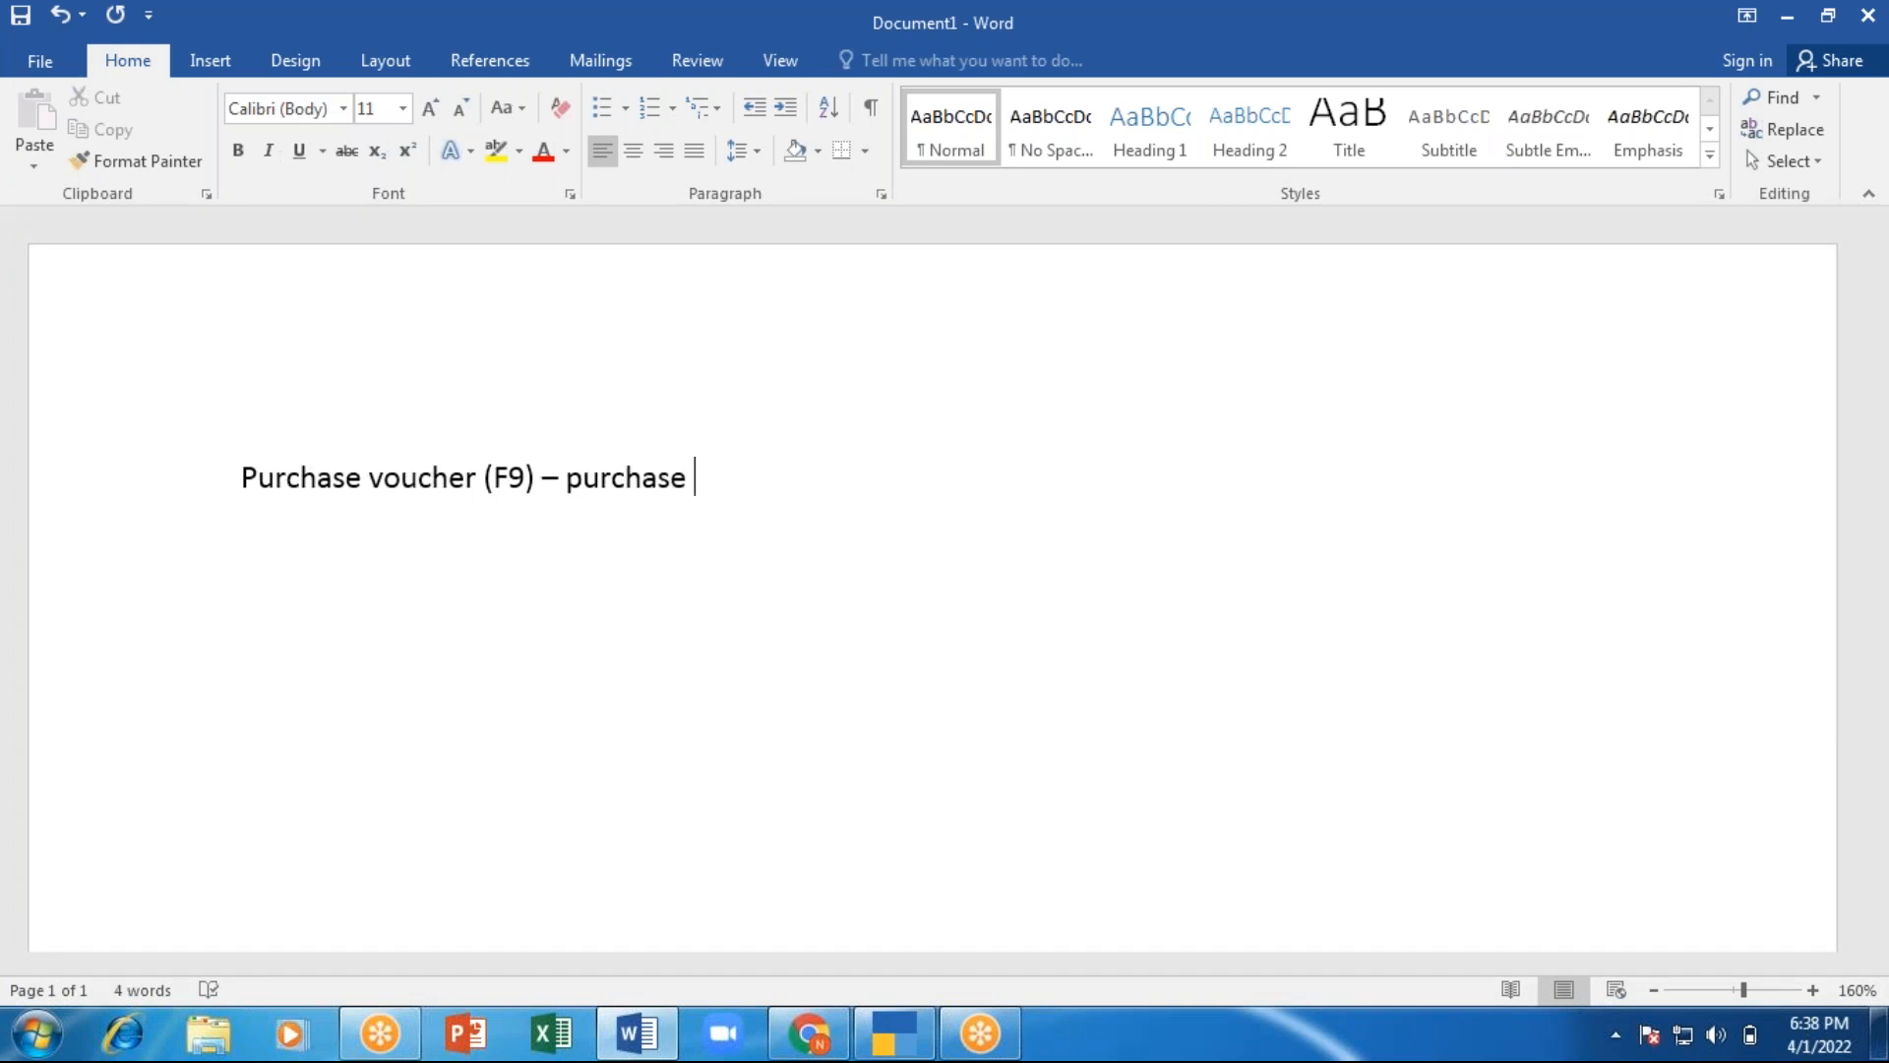
{"action": "type", "text": "o"}
{"action": "key", "text": "BackSpace"}
{"action": "type", "text": "by cash, bank"}
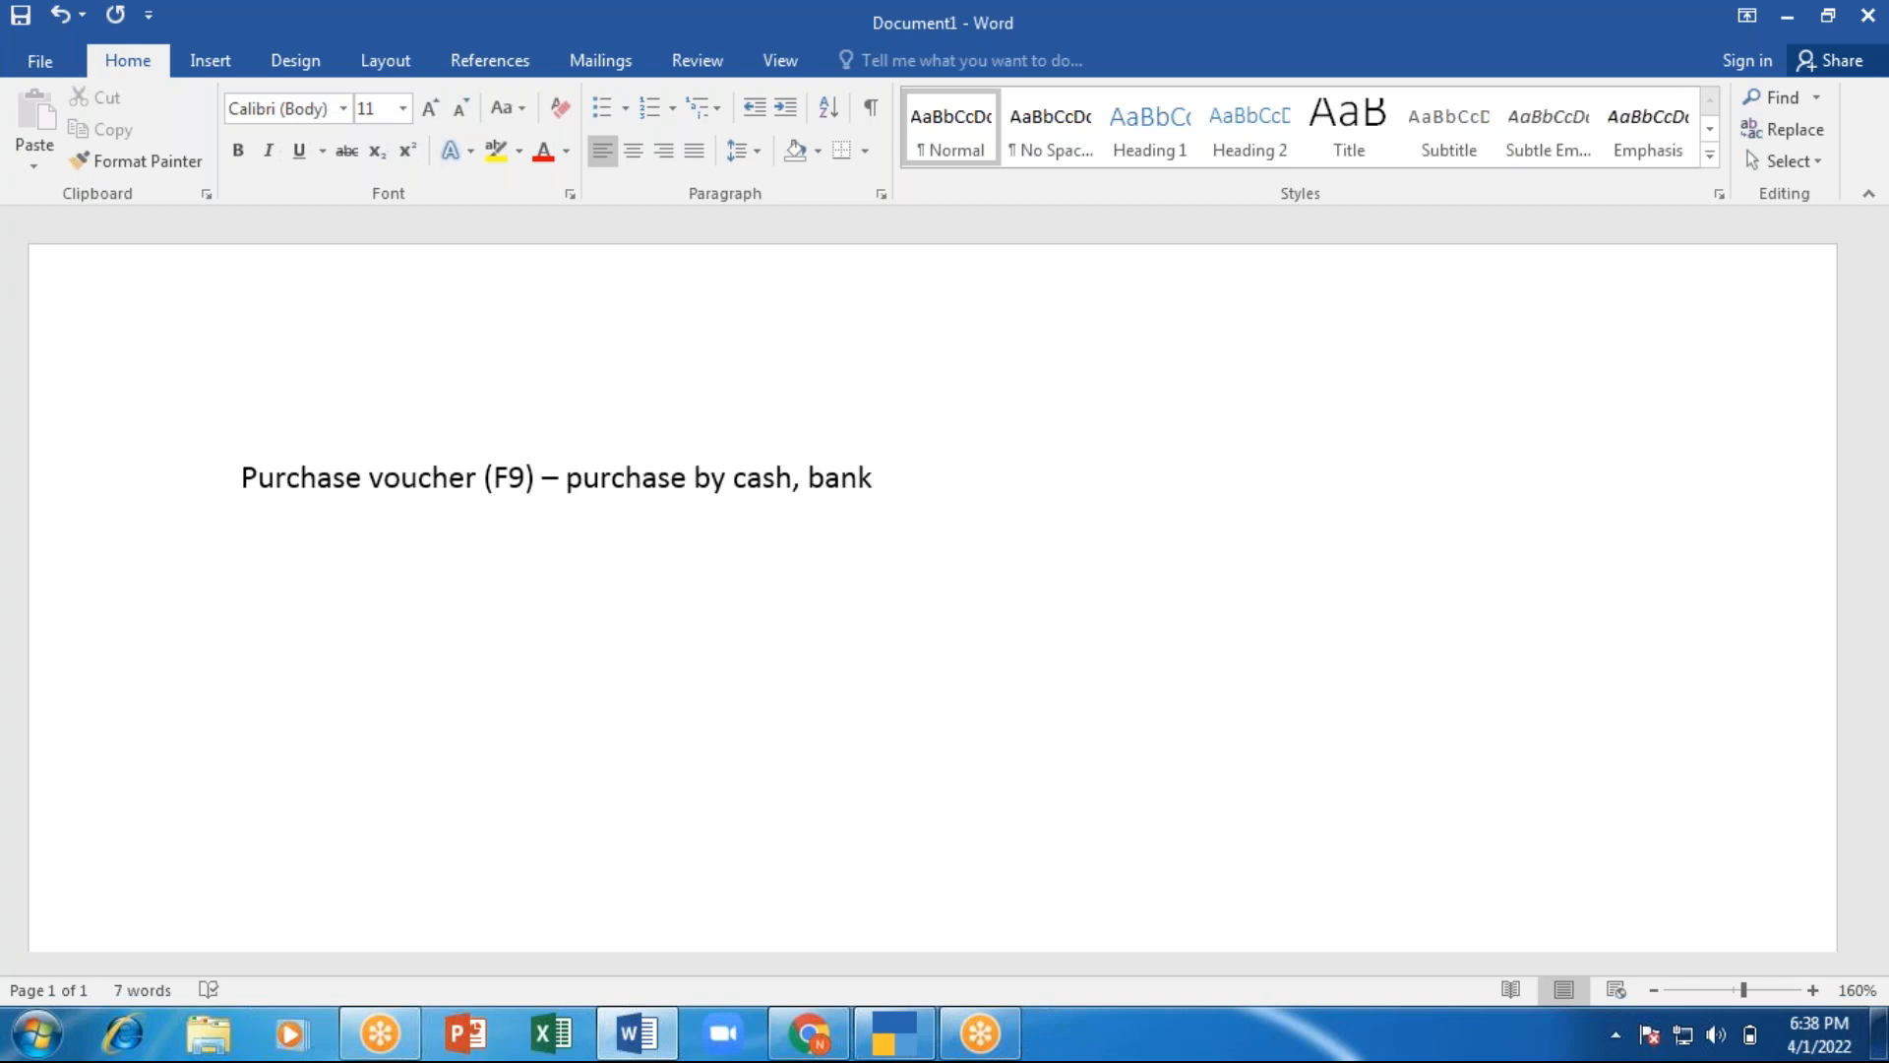
{"action": "type", "text": " orn"}
{"action": "key", "text": "BackSpace"}
{"action": "type", "text": "credit"}
{"action": "type", "text": " purc"}
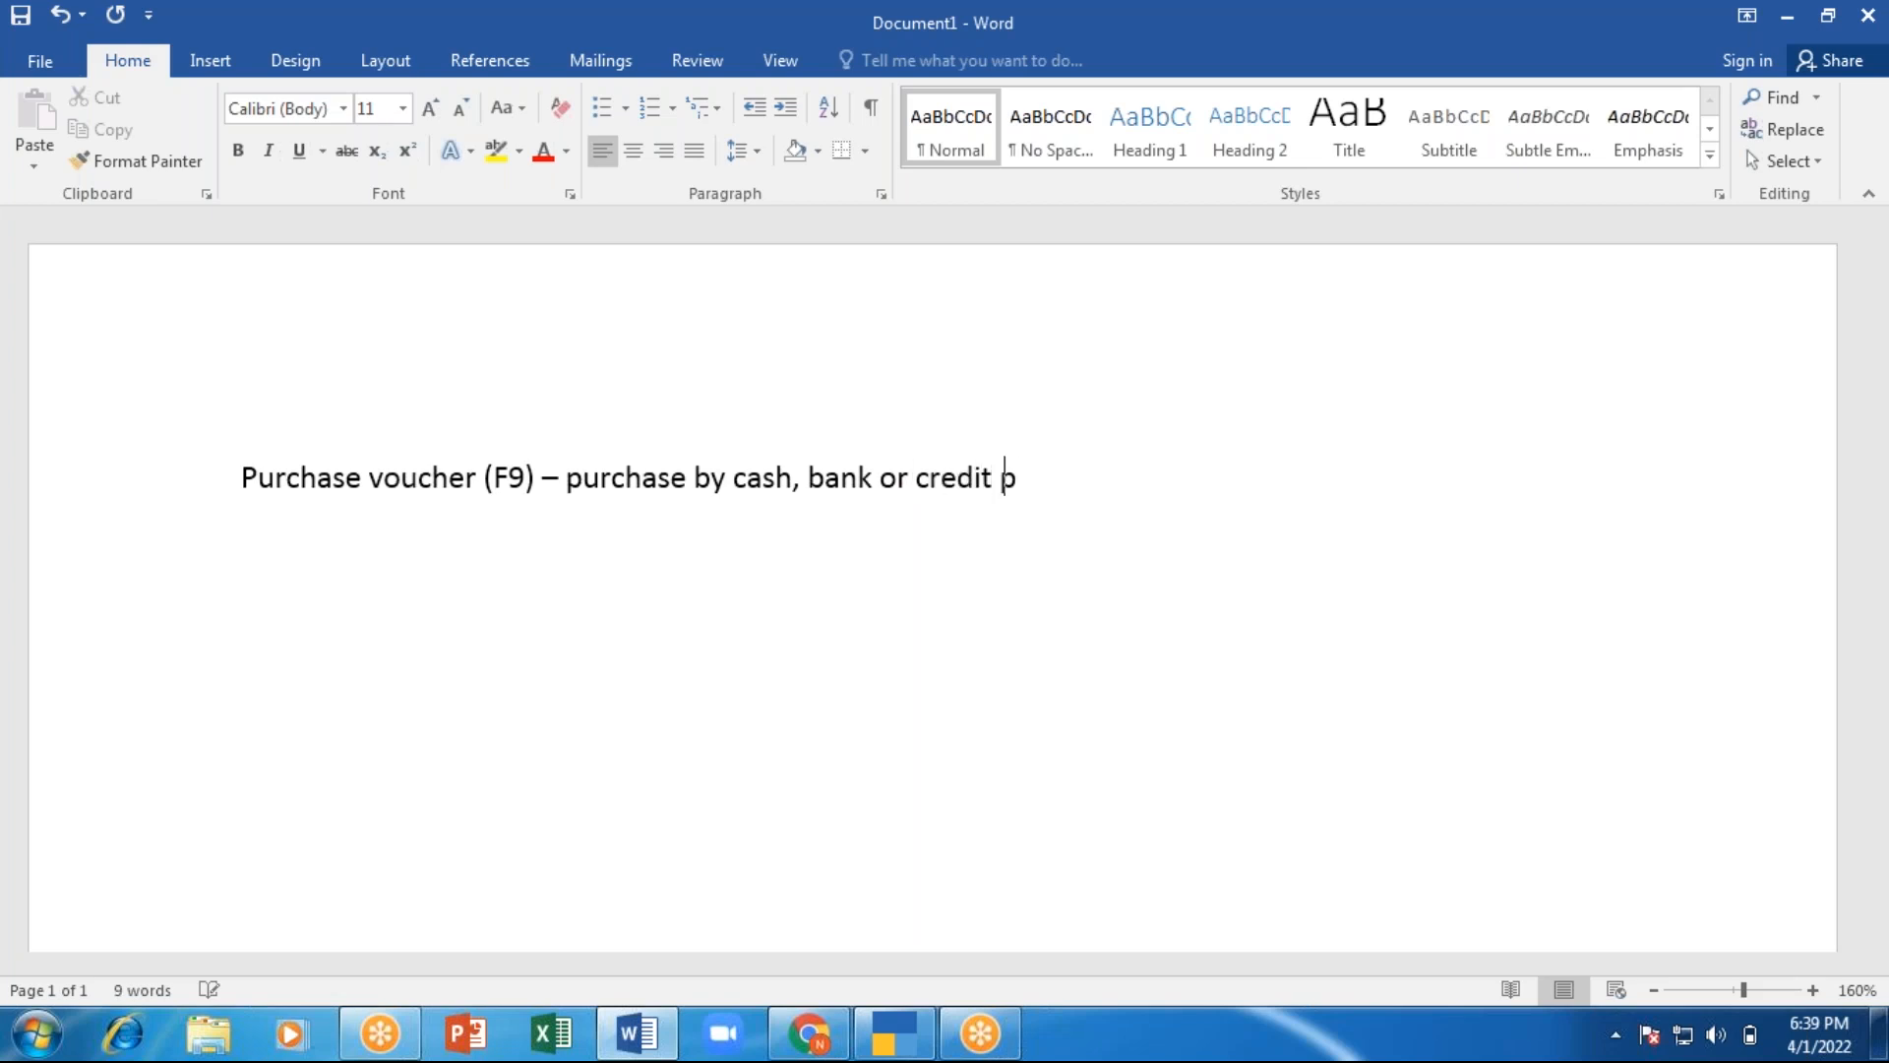
{"action": "type", "text": "hase"}
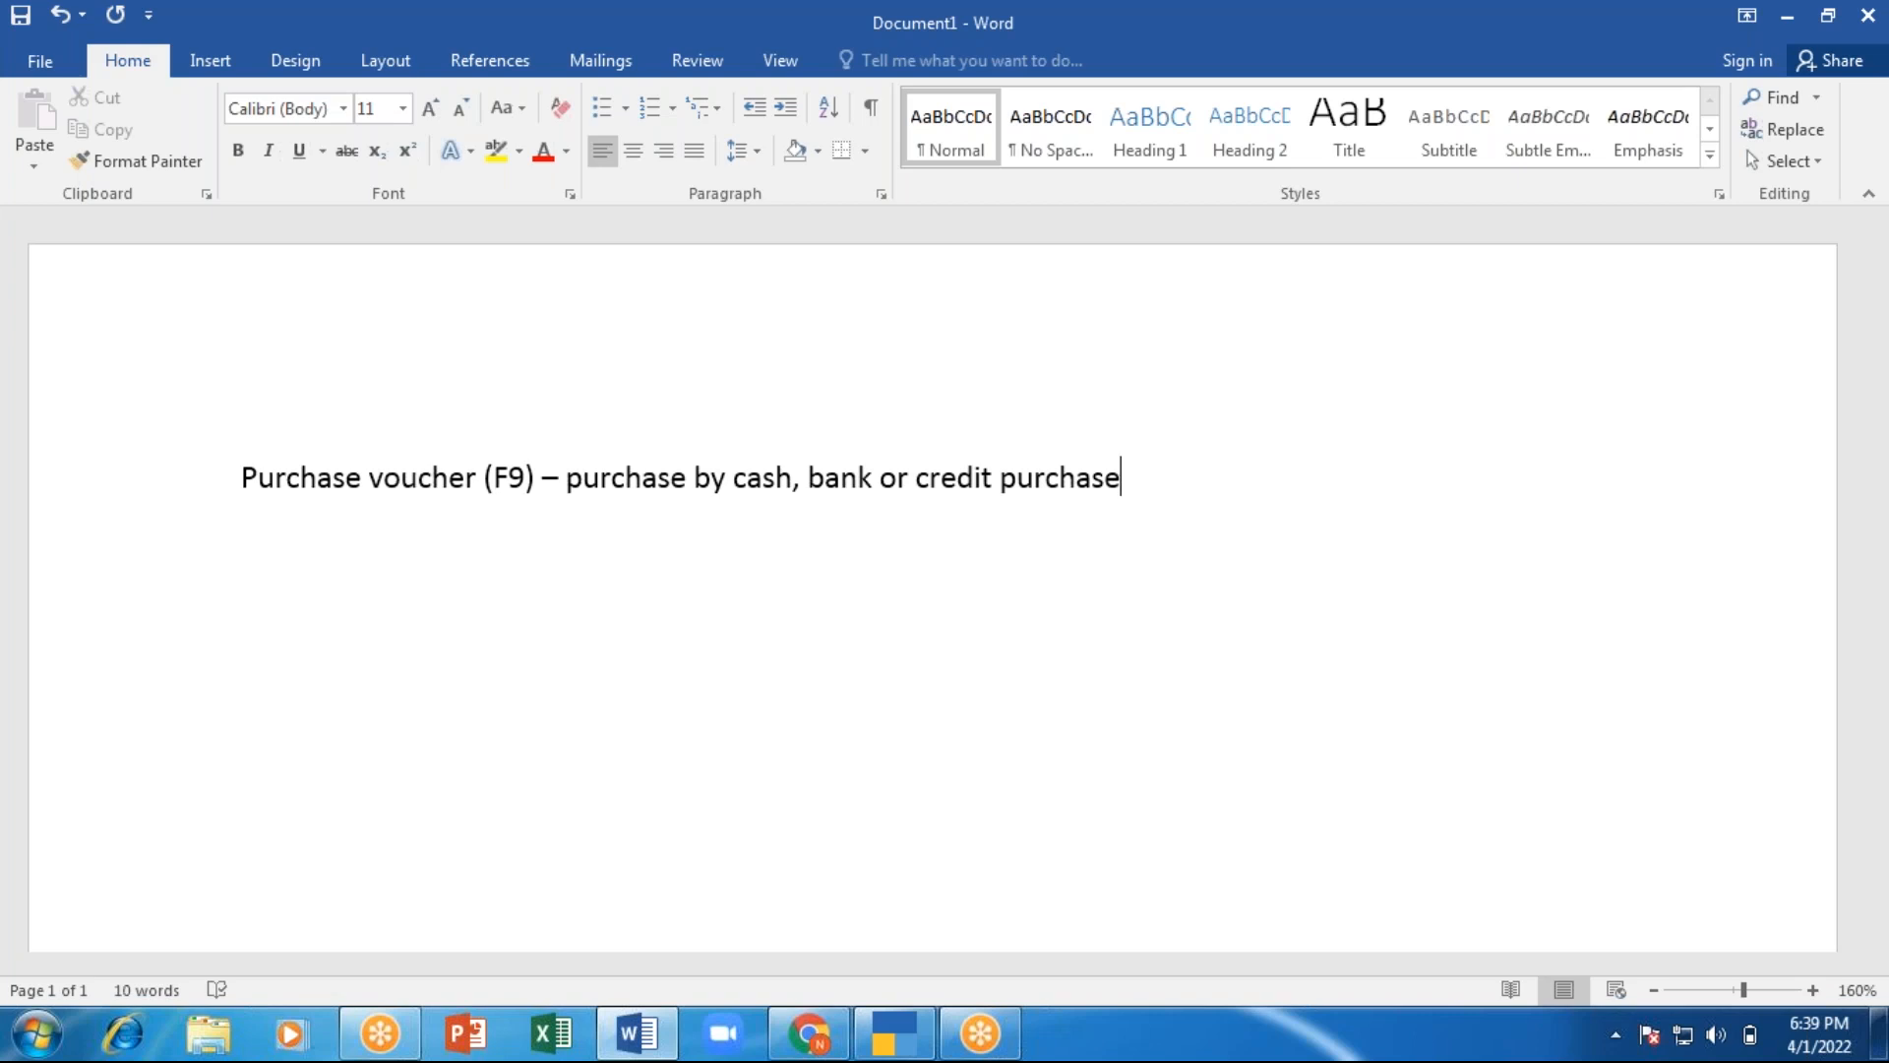
Switch to TallyPrime and open a new Purchase voucher in accounting voucher creation.
{"action": "key", "text": "alt+Tab"}
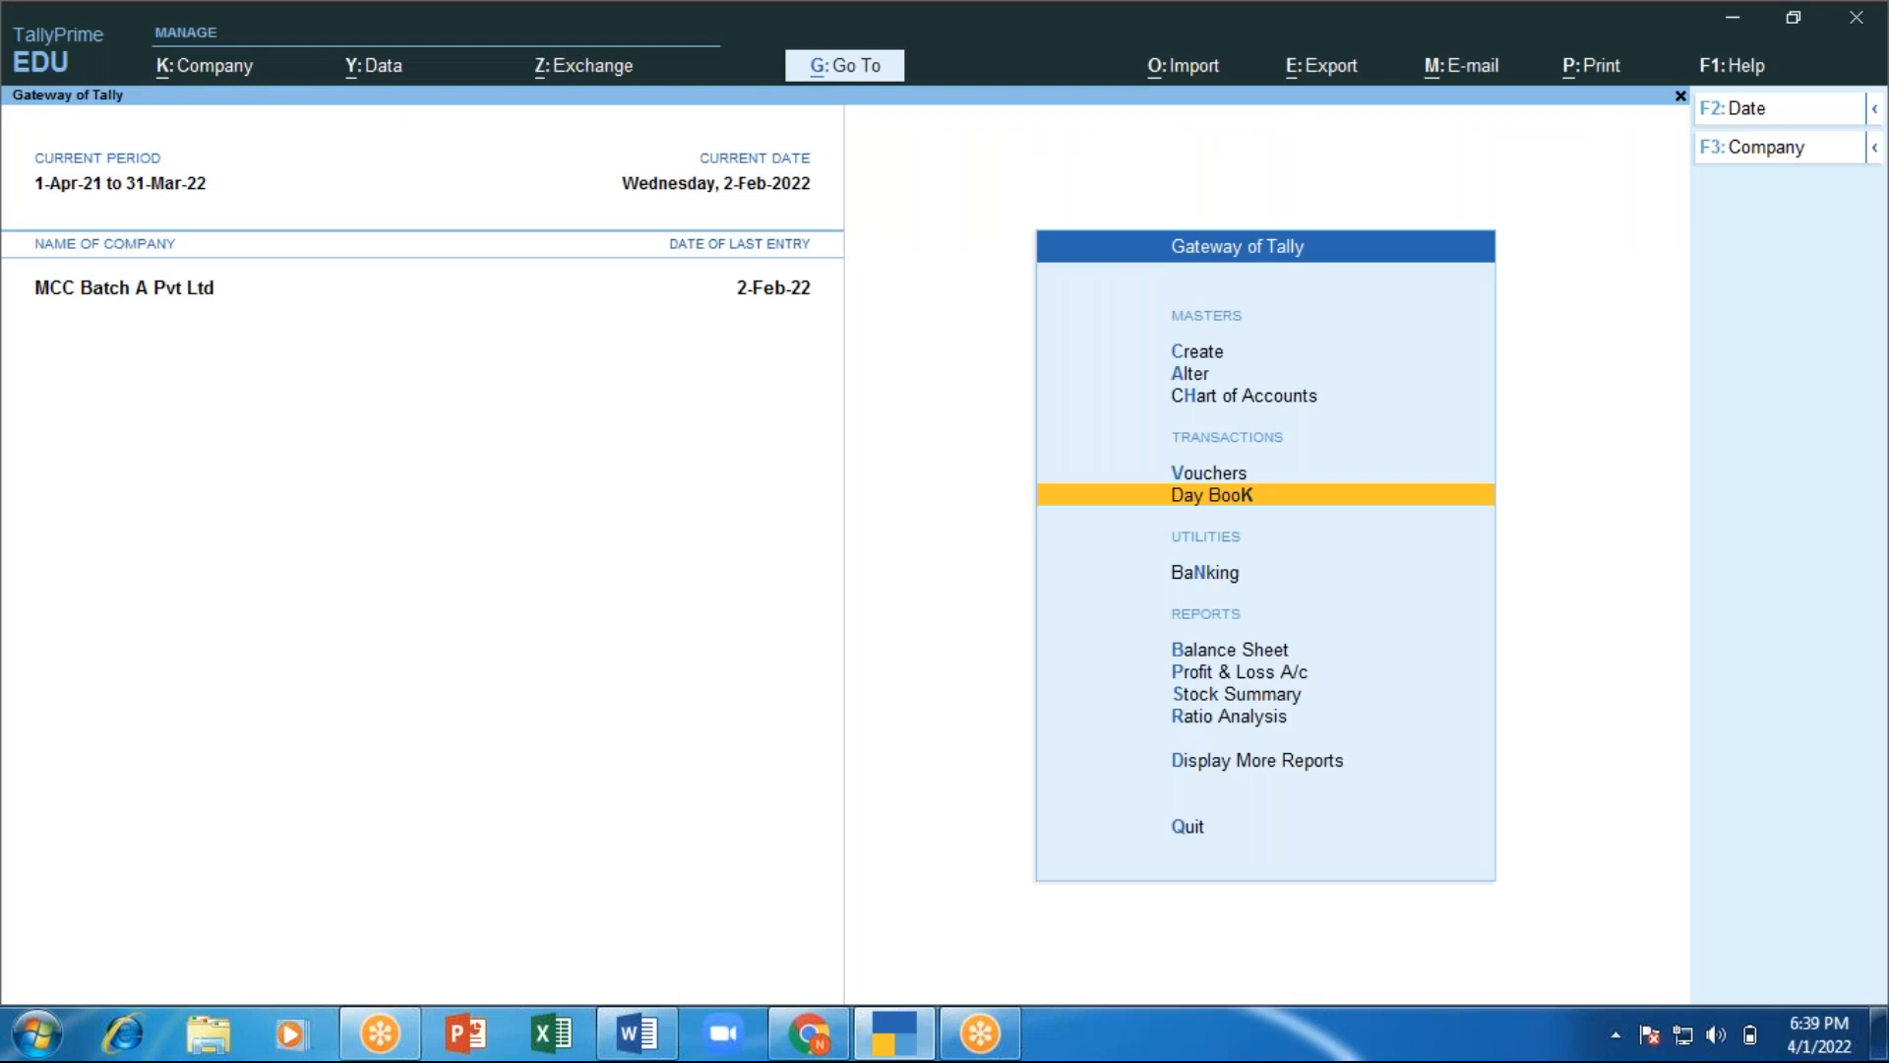
{"action": "key", "text": "Up"}
{"action": "key", "text": "Return"}
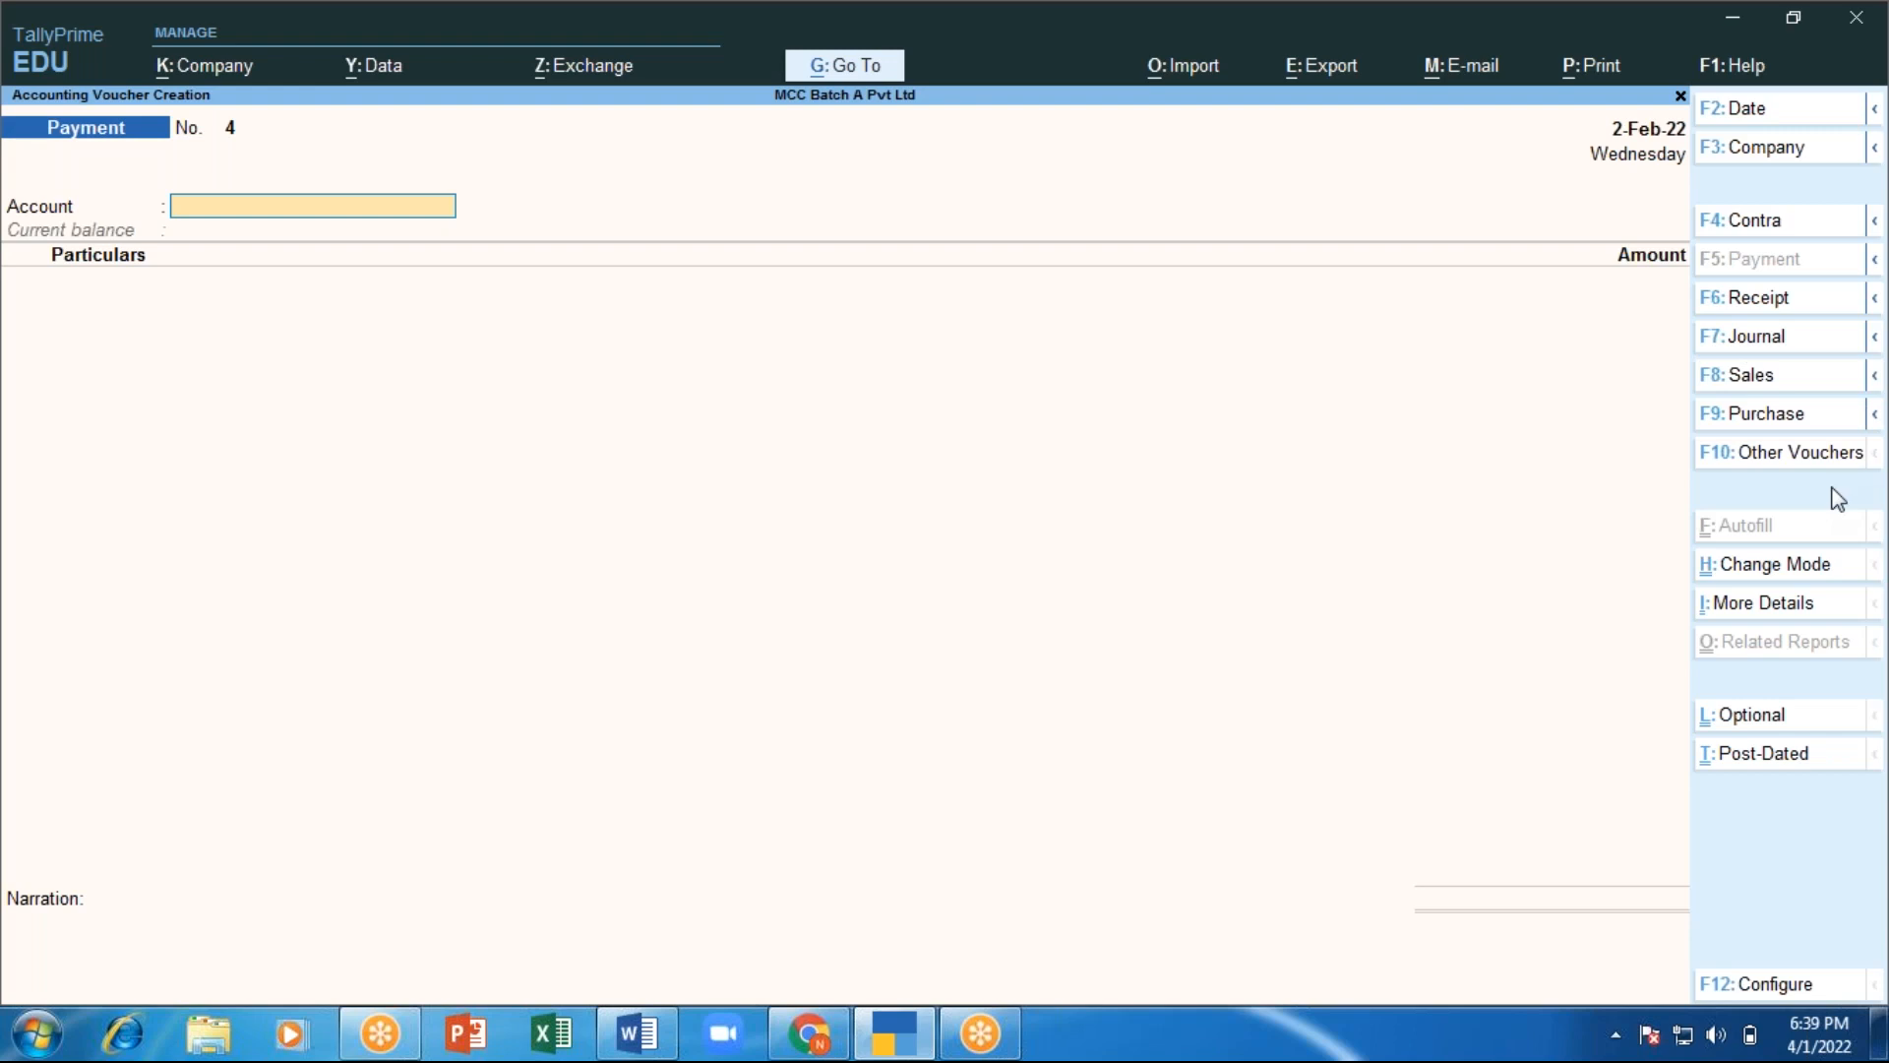
{"action": "key", "text": "F9"}
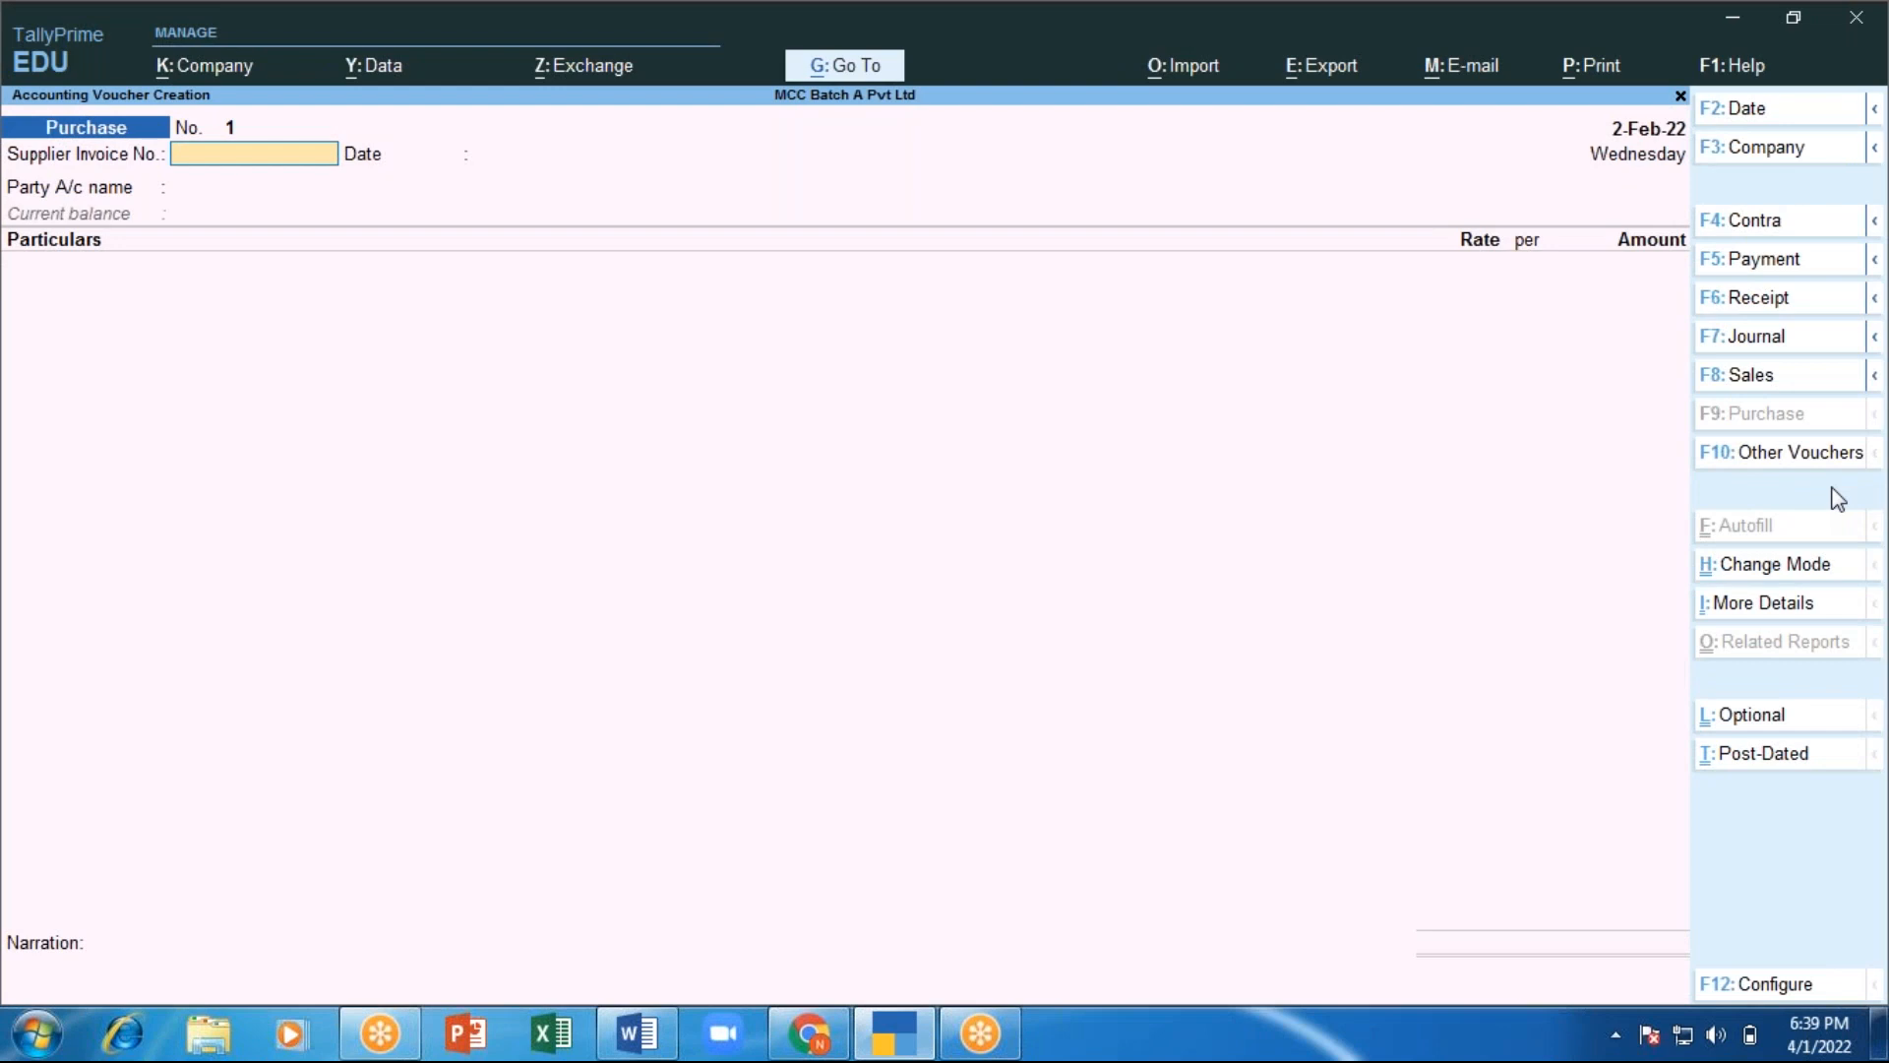
Switch back to Word and add the line "Mode of transaction" below the purchase voucher heading.
{"action": "key", "text": "alt"}
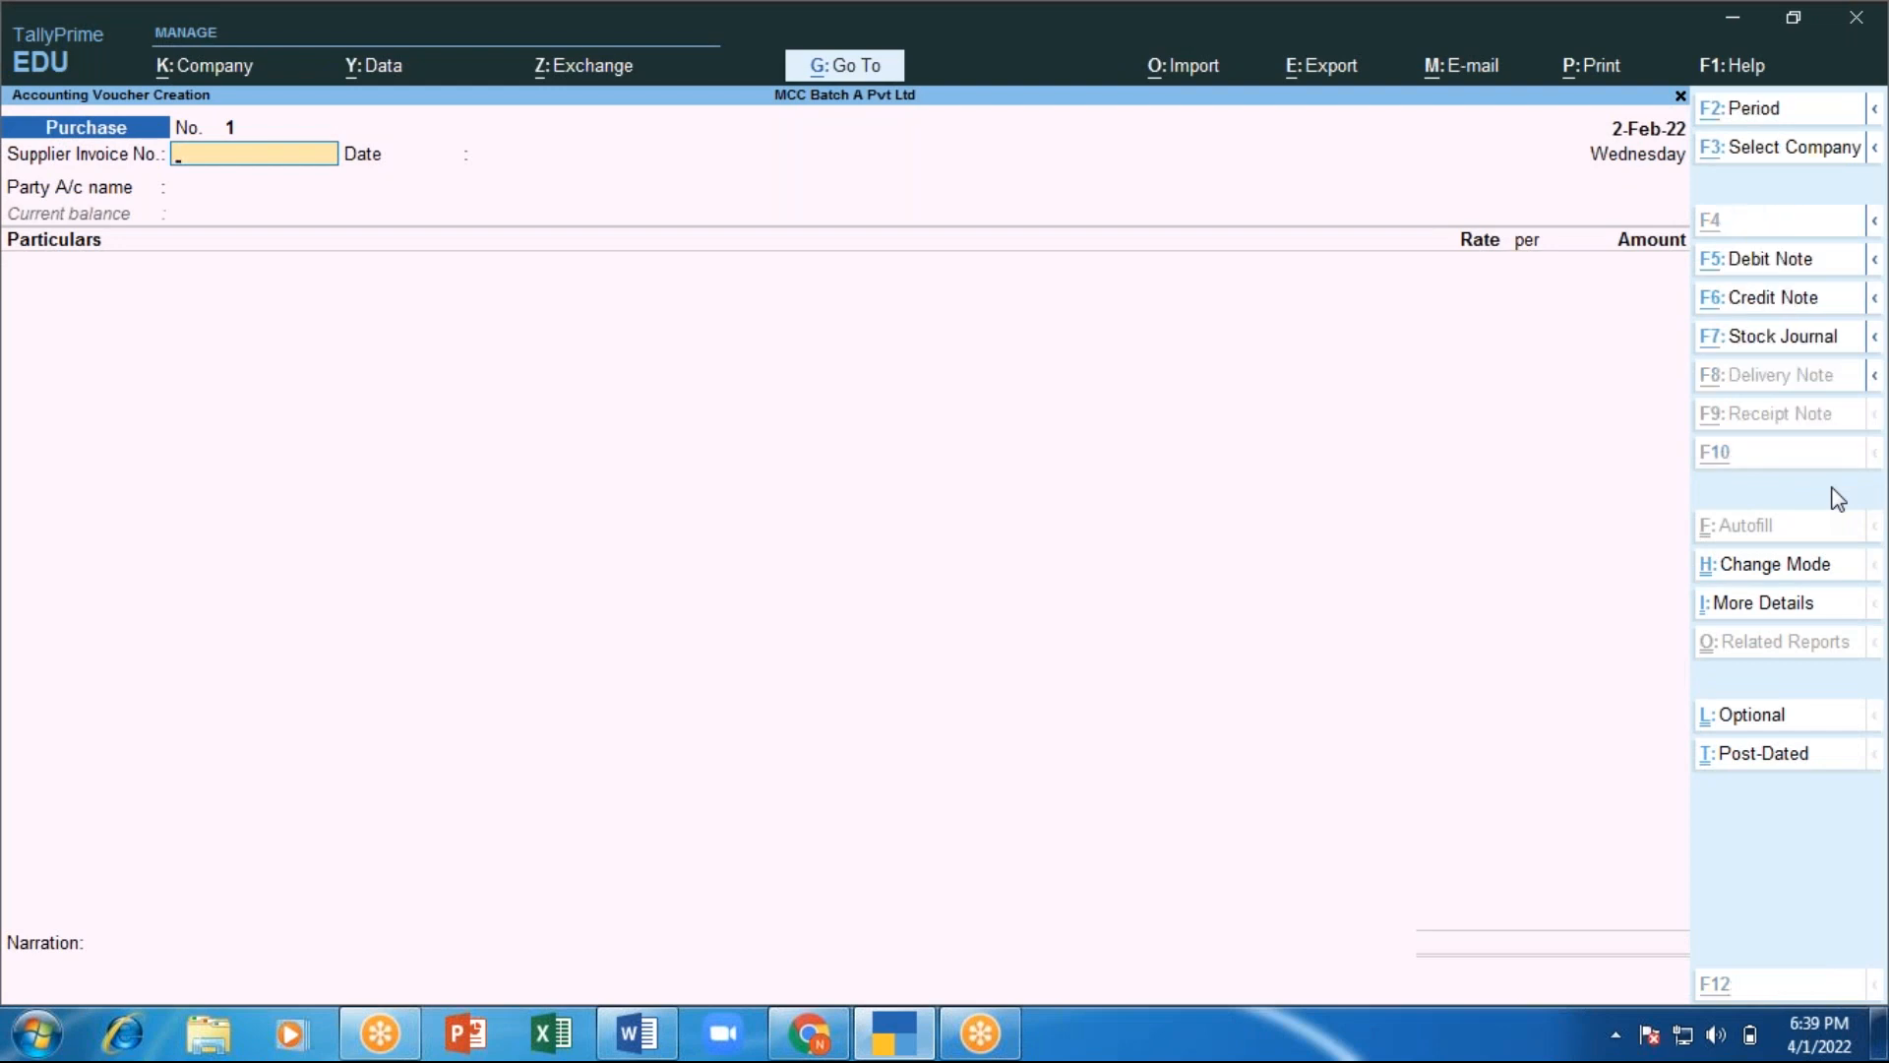
{"action": "key", "text": "alt+Tab"}
{"action": "type", "text": "ode"}
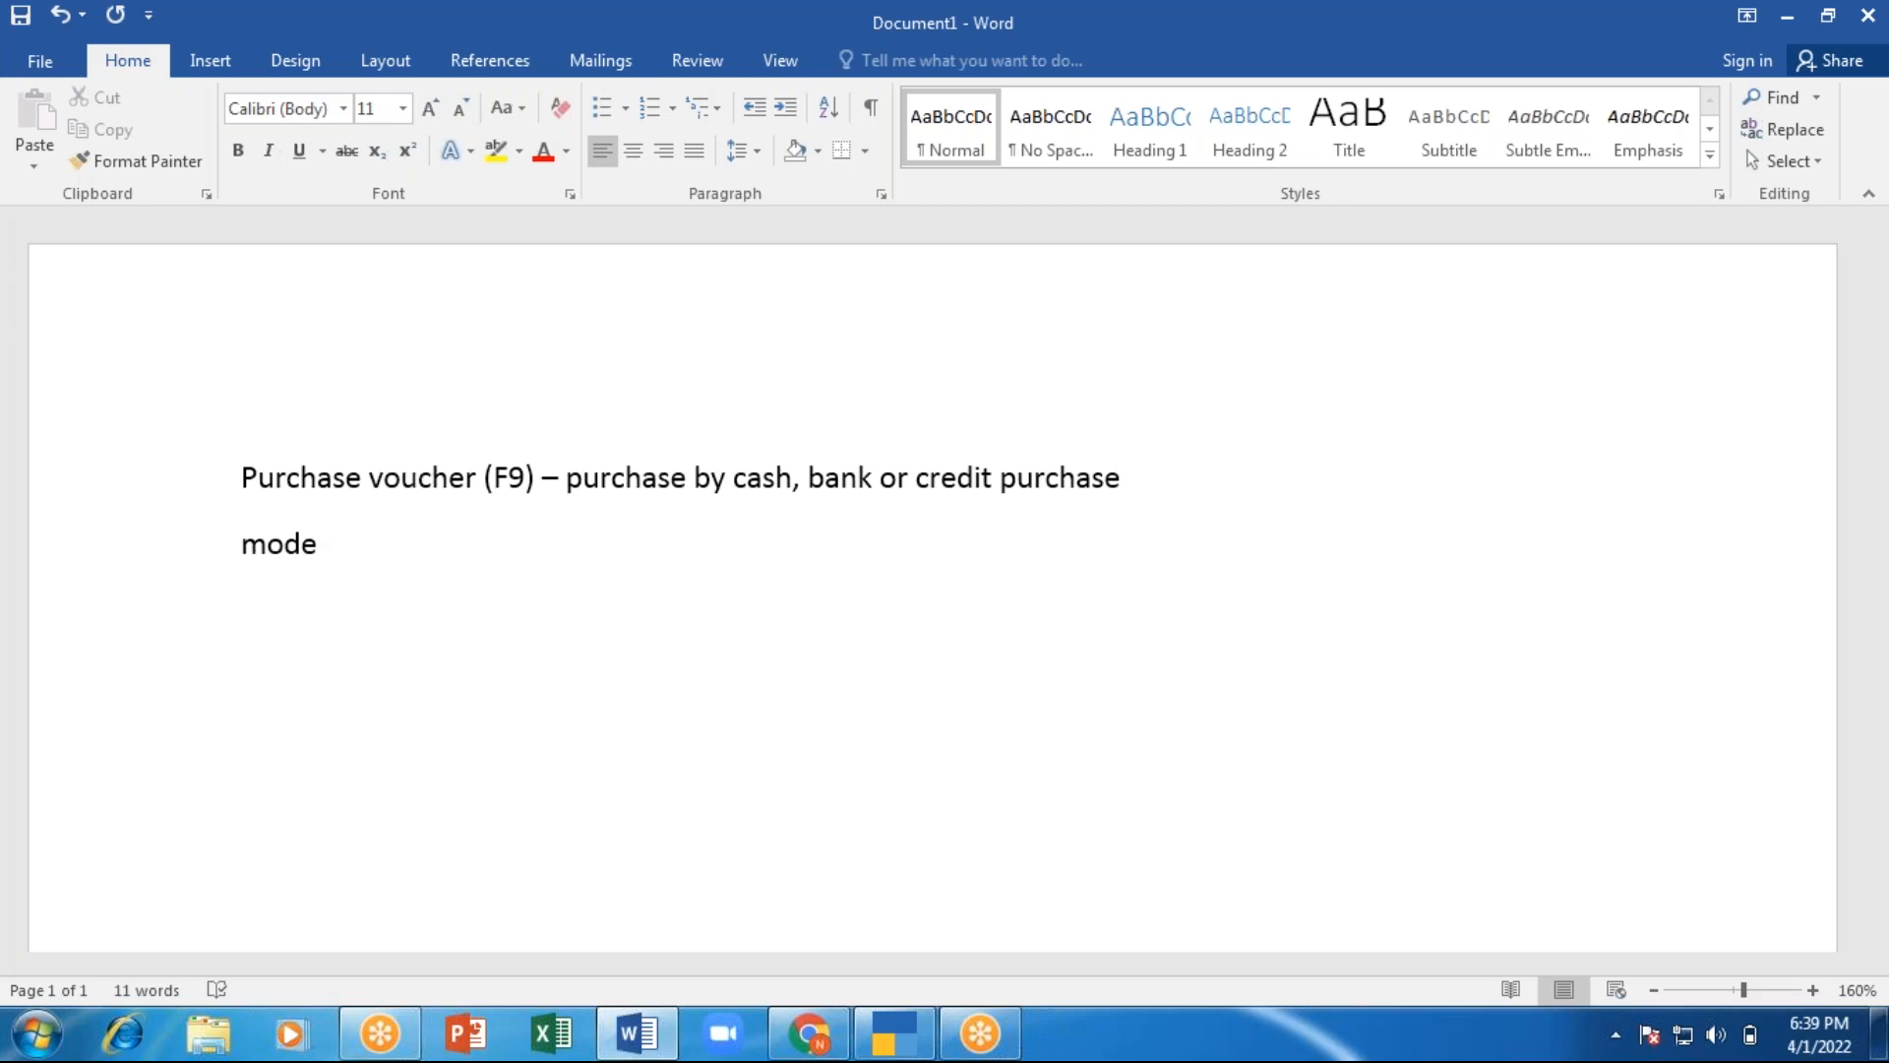
{"action": "type", "text": " of tra"}
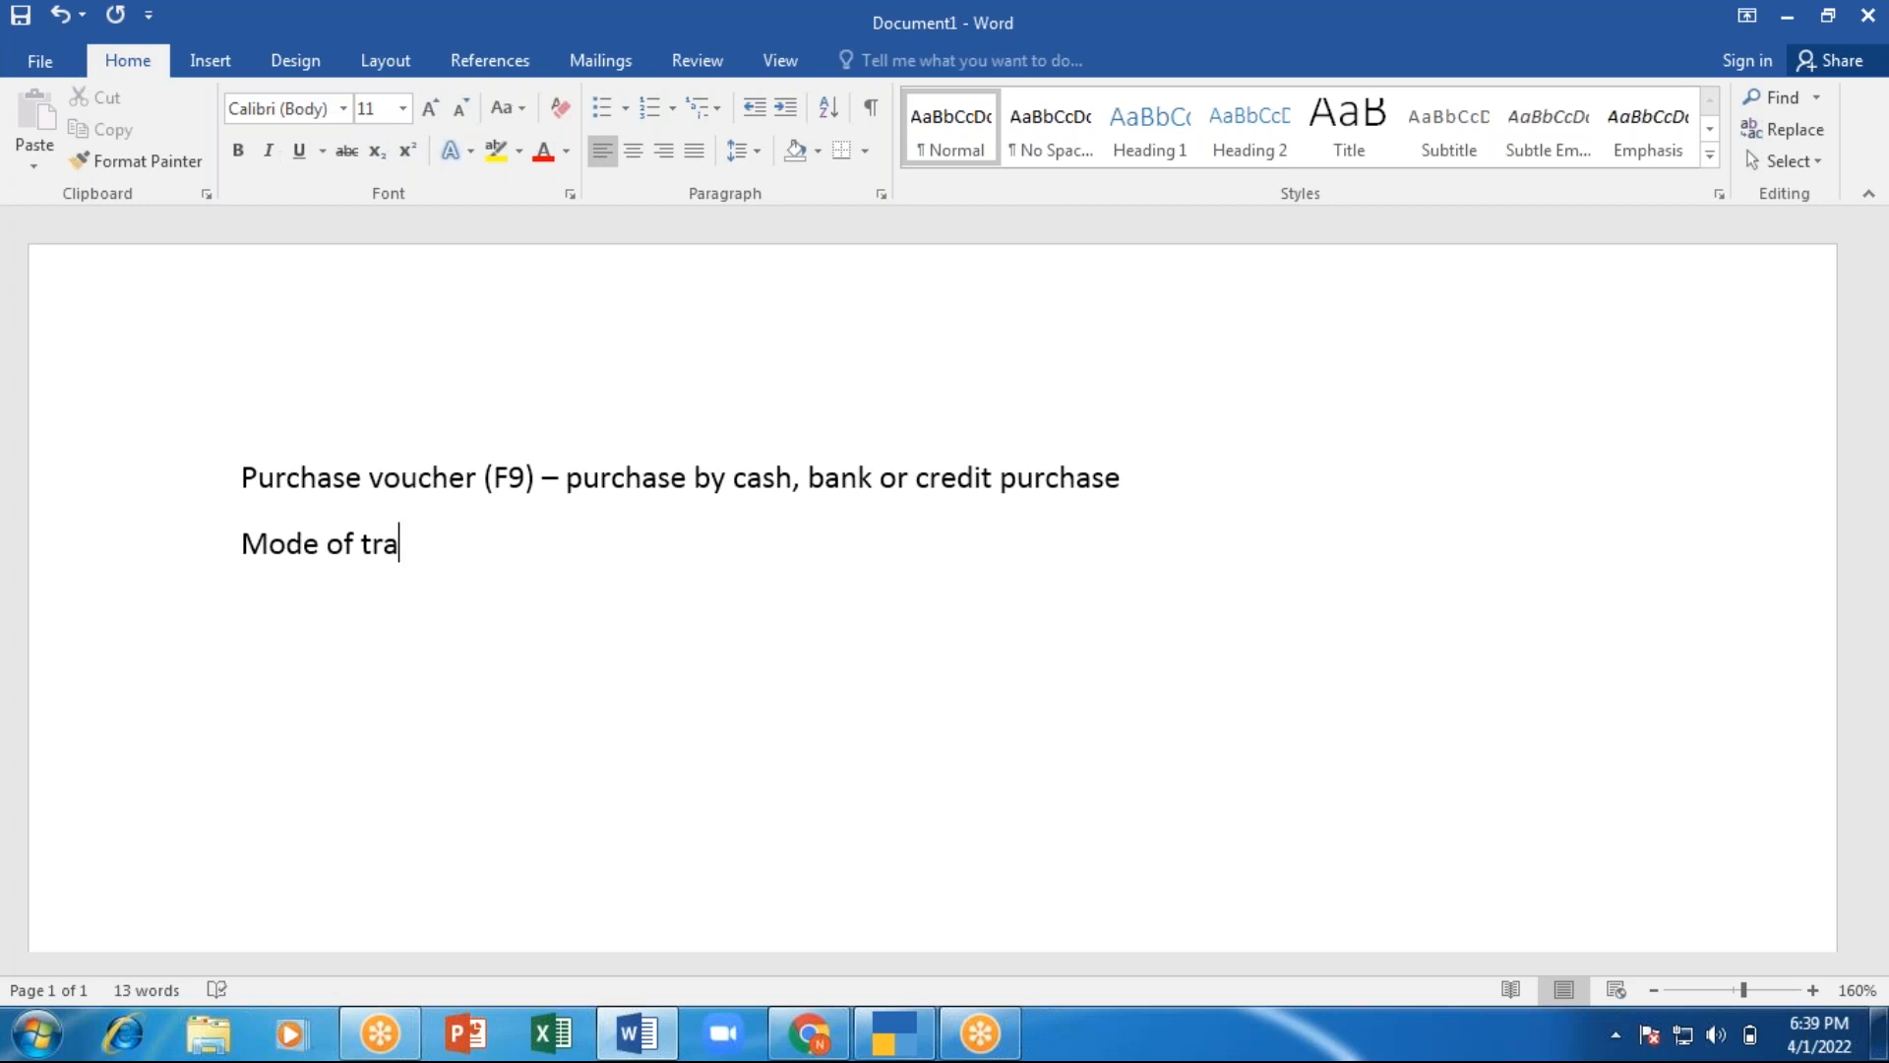
{"action": "type", "text": "nsaction"}
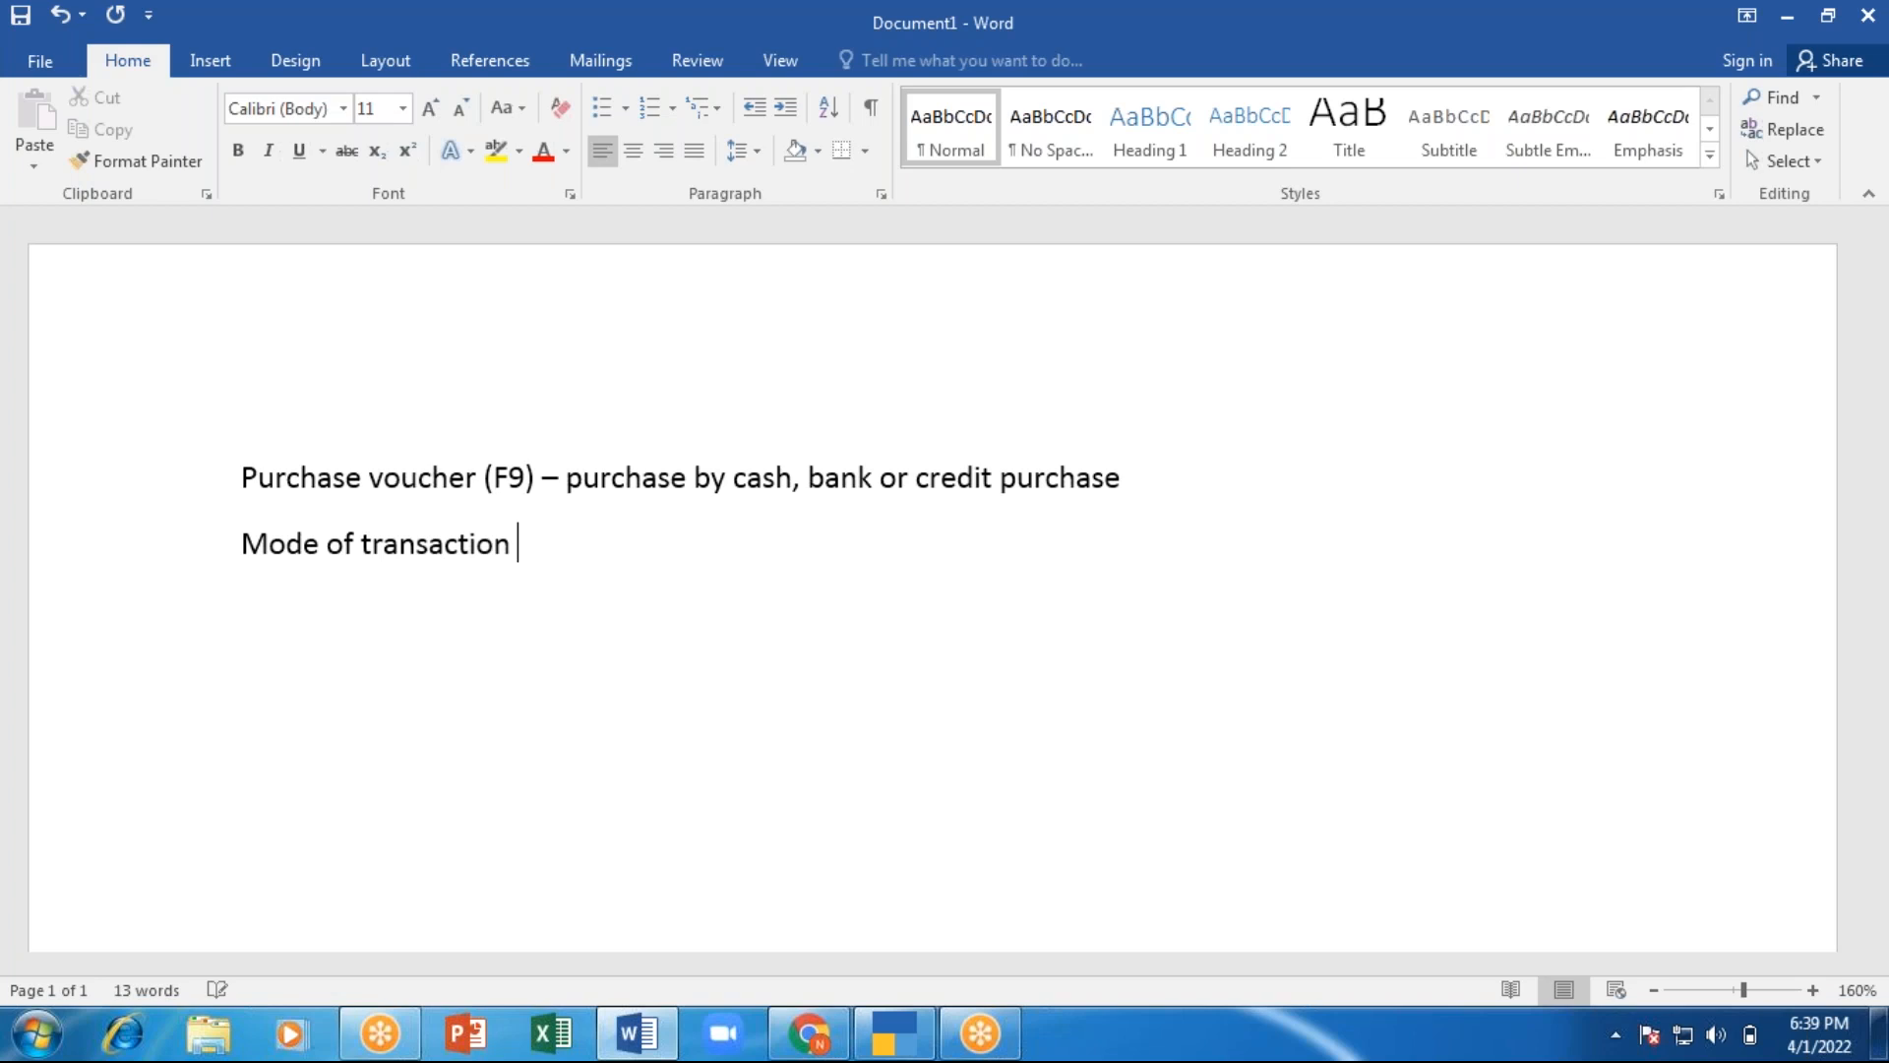
{"action": "type", "text": " -"}
{"action": "key", "text": "BackSpace"}
{"action": "key", "text": "BackSpace"}
{"action": "key", "text": "Return"}
Create a numbered list with the items "Item invoice mode", "Accounting Voucher mode" and "Voucher mode".
{"action": "type", "text": "1. It"}
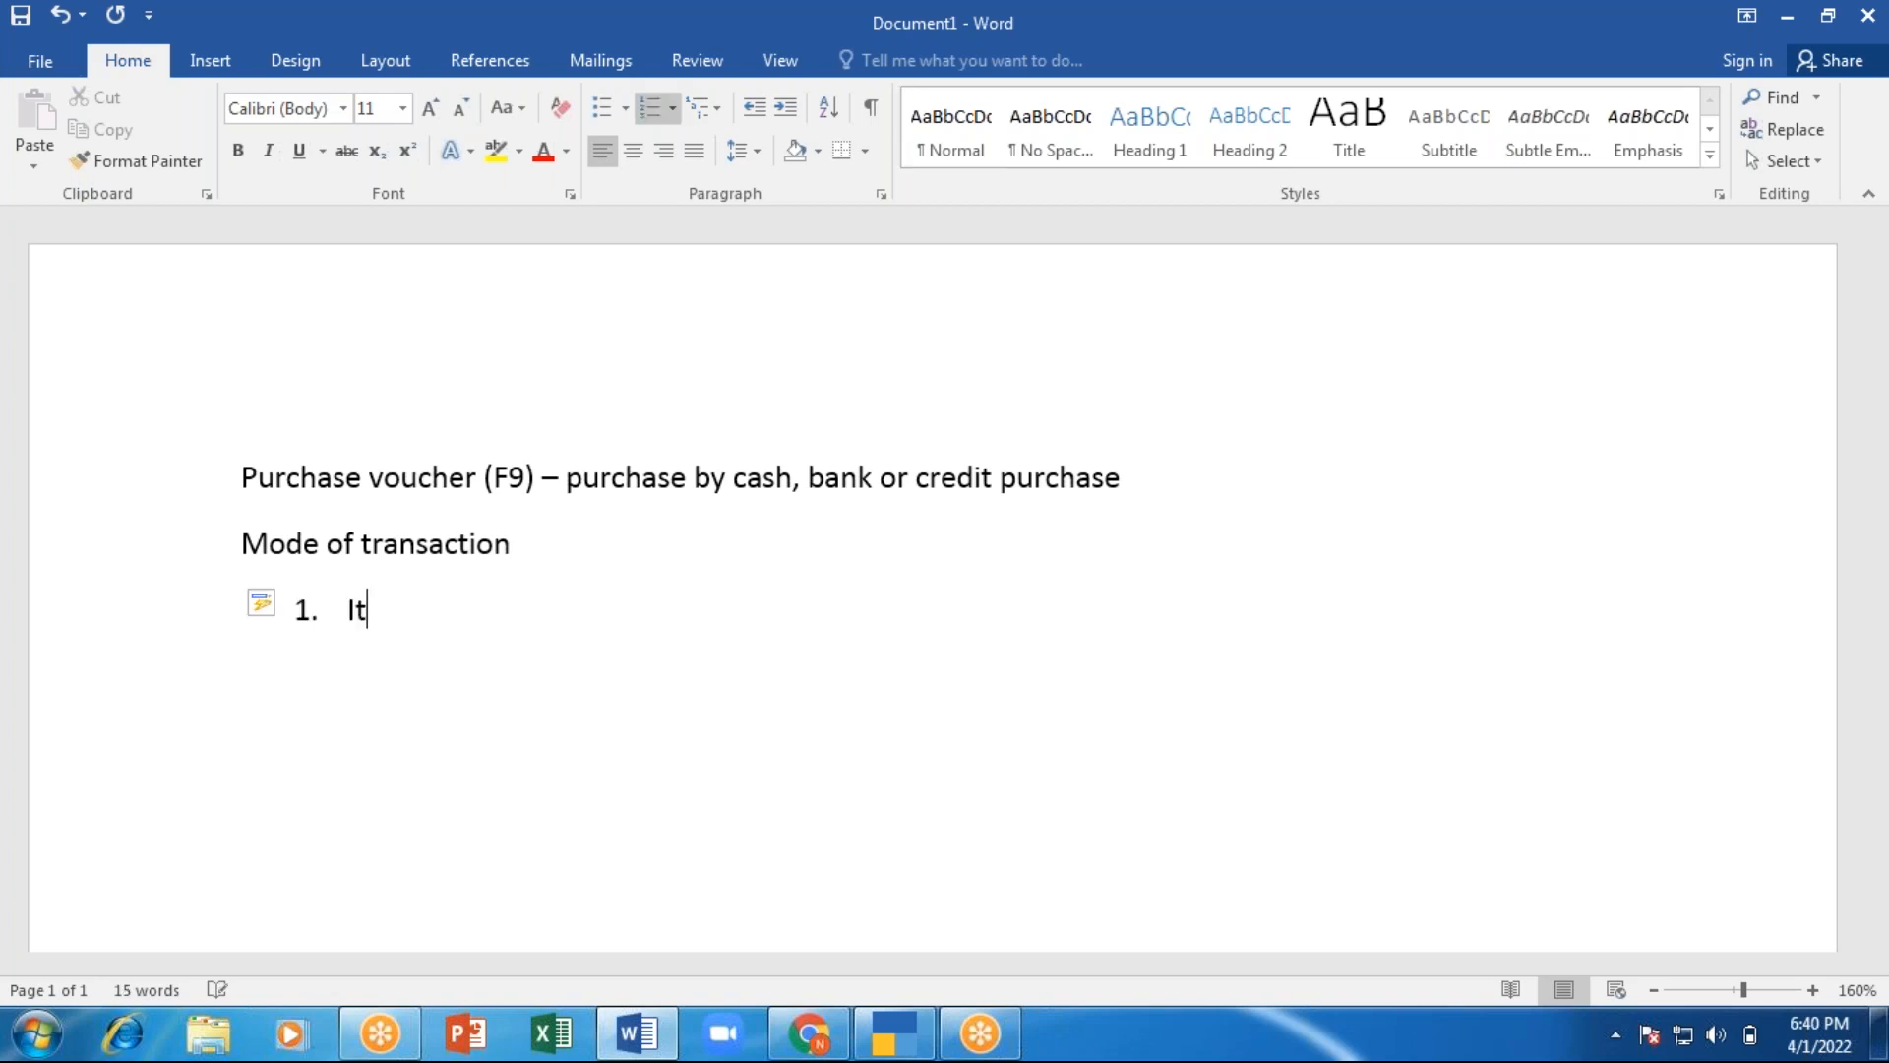
{"action": "type", "text": "em invoice mode"}
{"action": "key", "text": "Return"}
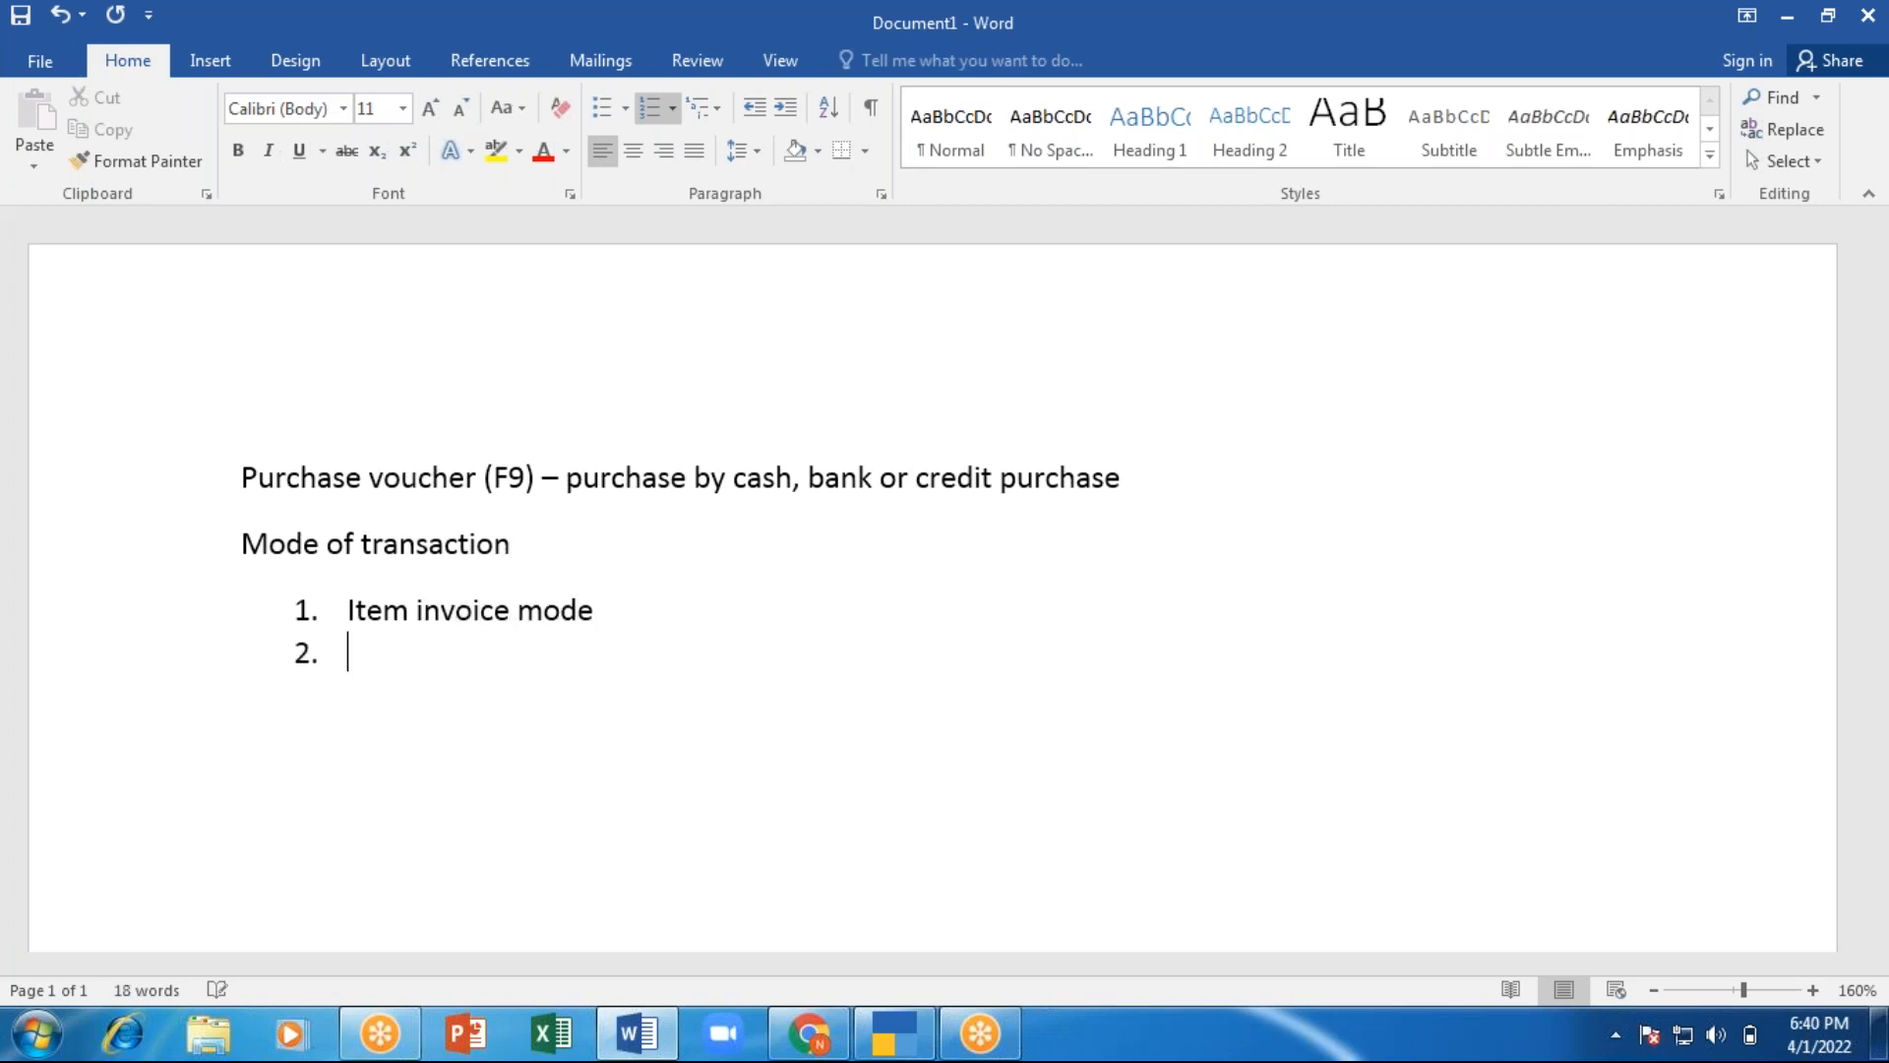
{"action": "type", "text": "Accounting Voucher mode"}
{"action": "key", "text": "Return"}
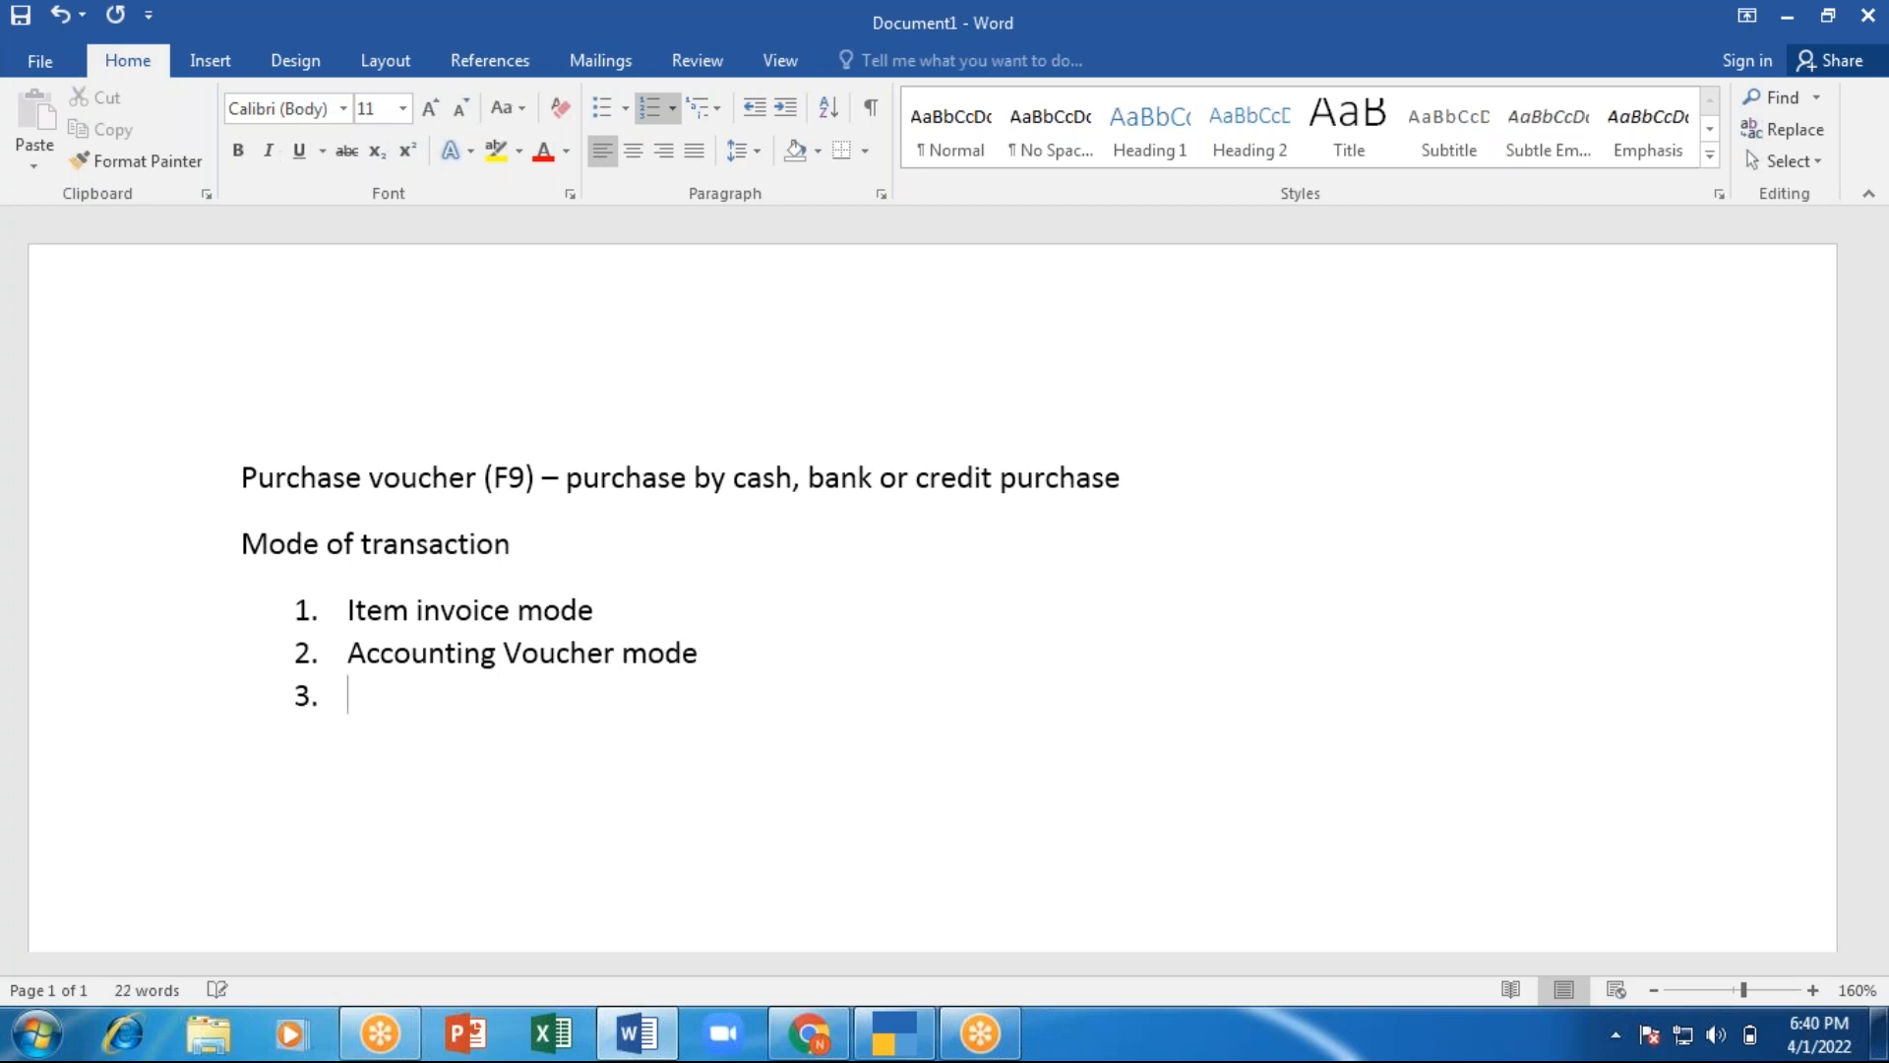
{"action": "type", "text": "Voucher mode"}
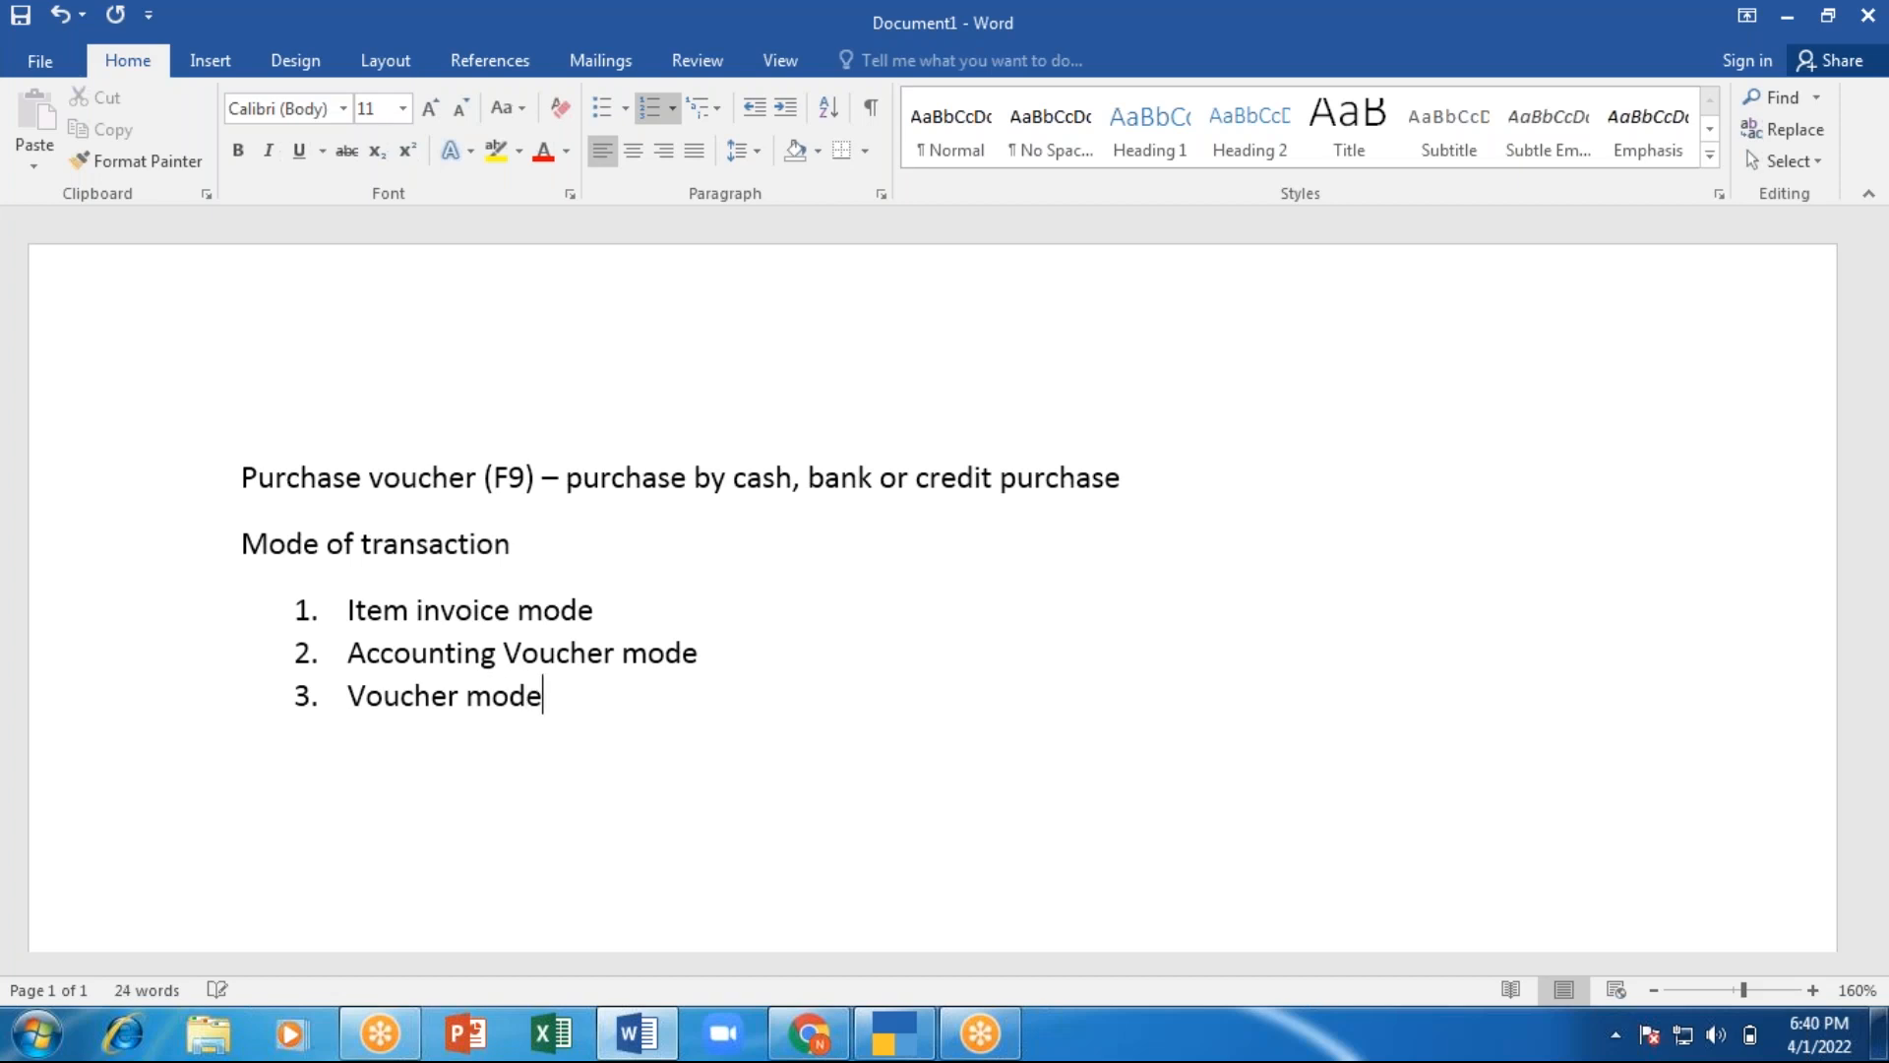
Append "(stock item with qnty and rate)" to the "Item invoice mode" list item.
{"action": "key", "text": "Up"}
{"action": "key", "text": "Up"}
{"action": "key", "text": "Right"}
{"action": "key", "text": "Right"}
{"action": "key", "text": "Right"}
{"action": "type", "text": "(stock item "}
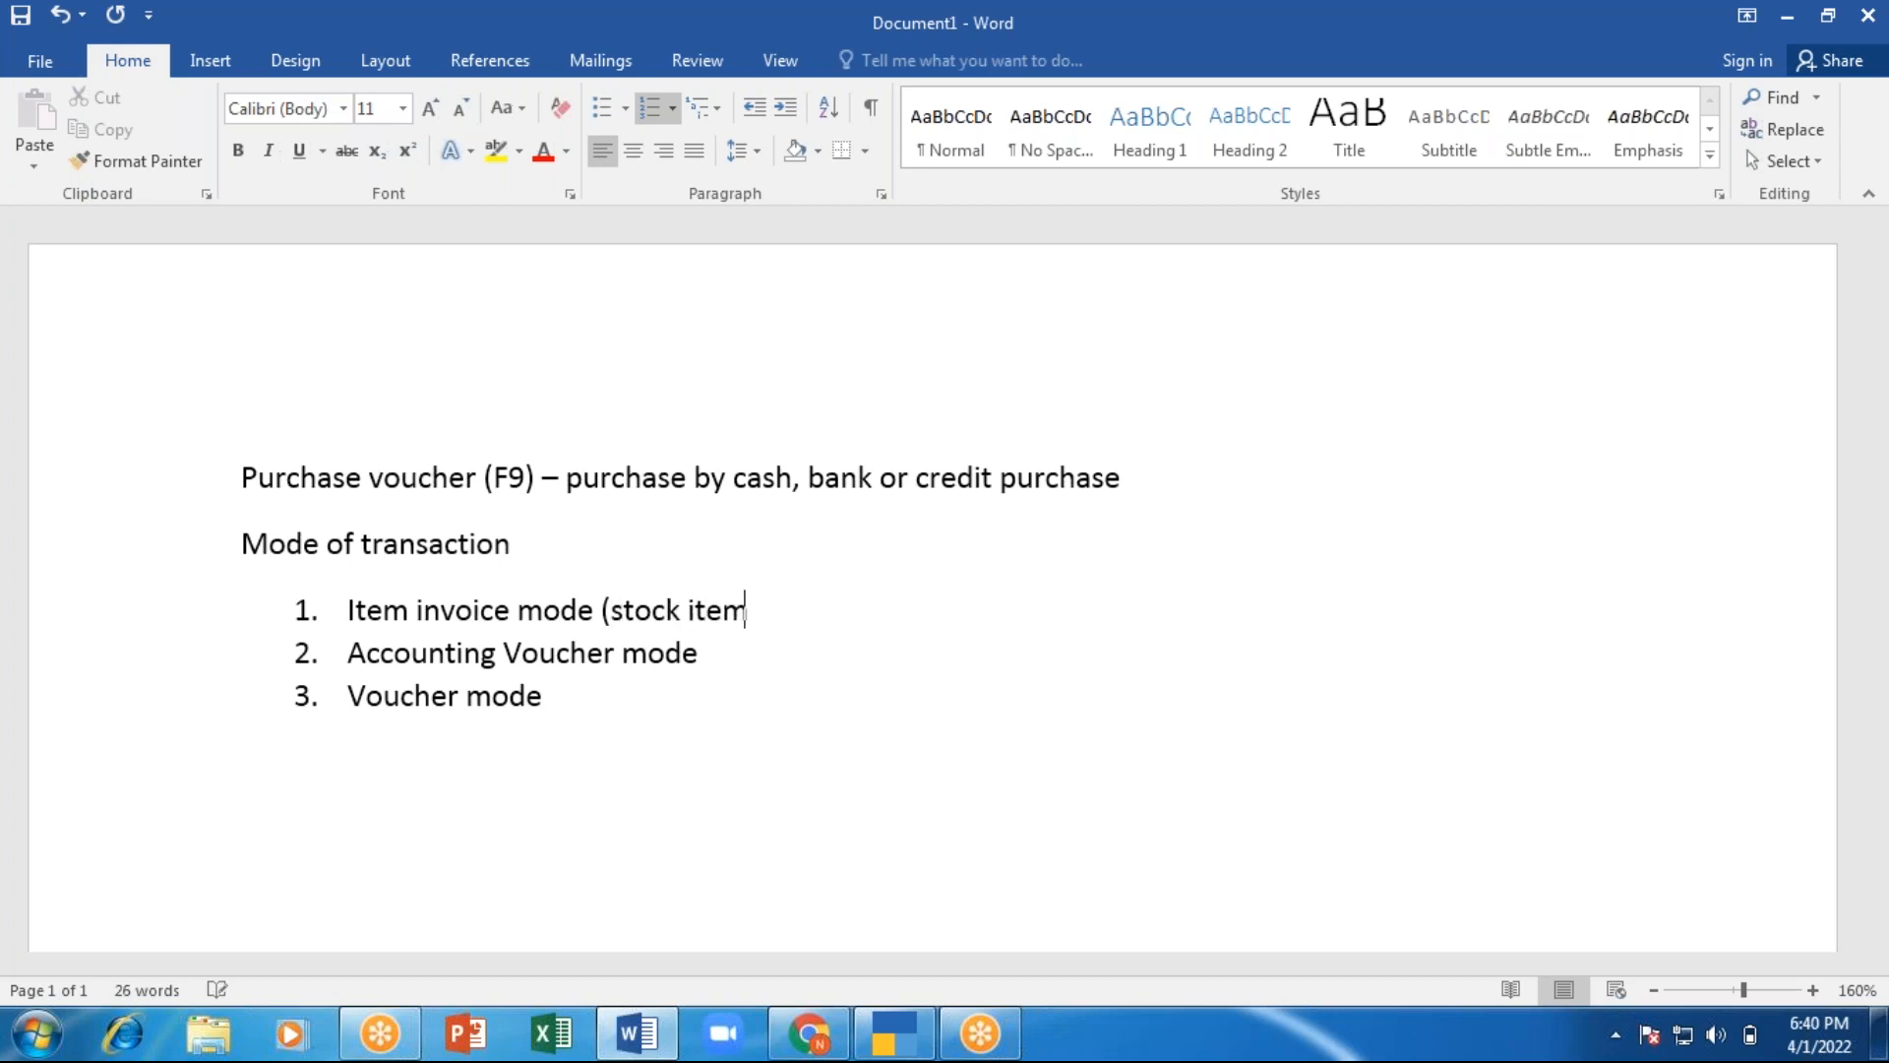
{"action": "type", "text": "with "}
{"action": "type", "text": "qb"}
{"action": "key", "text": "BackSpace"}
{"action": "type", "text": "ntry"}
{"action": "key", "text": "BackSpace"}
{"action": "key", "text": "BackSpace"}
{"action": "type", "text": "y"}
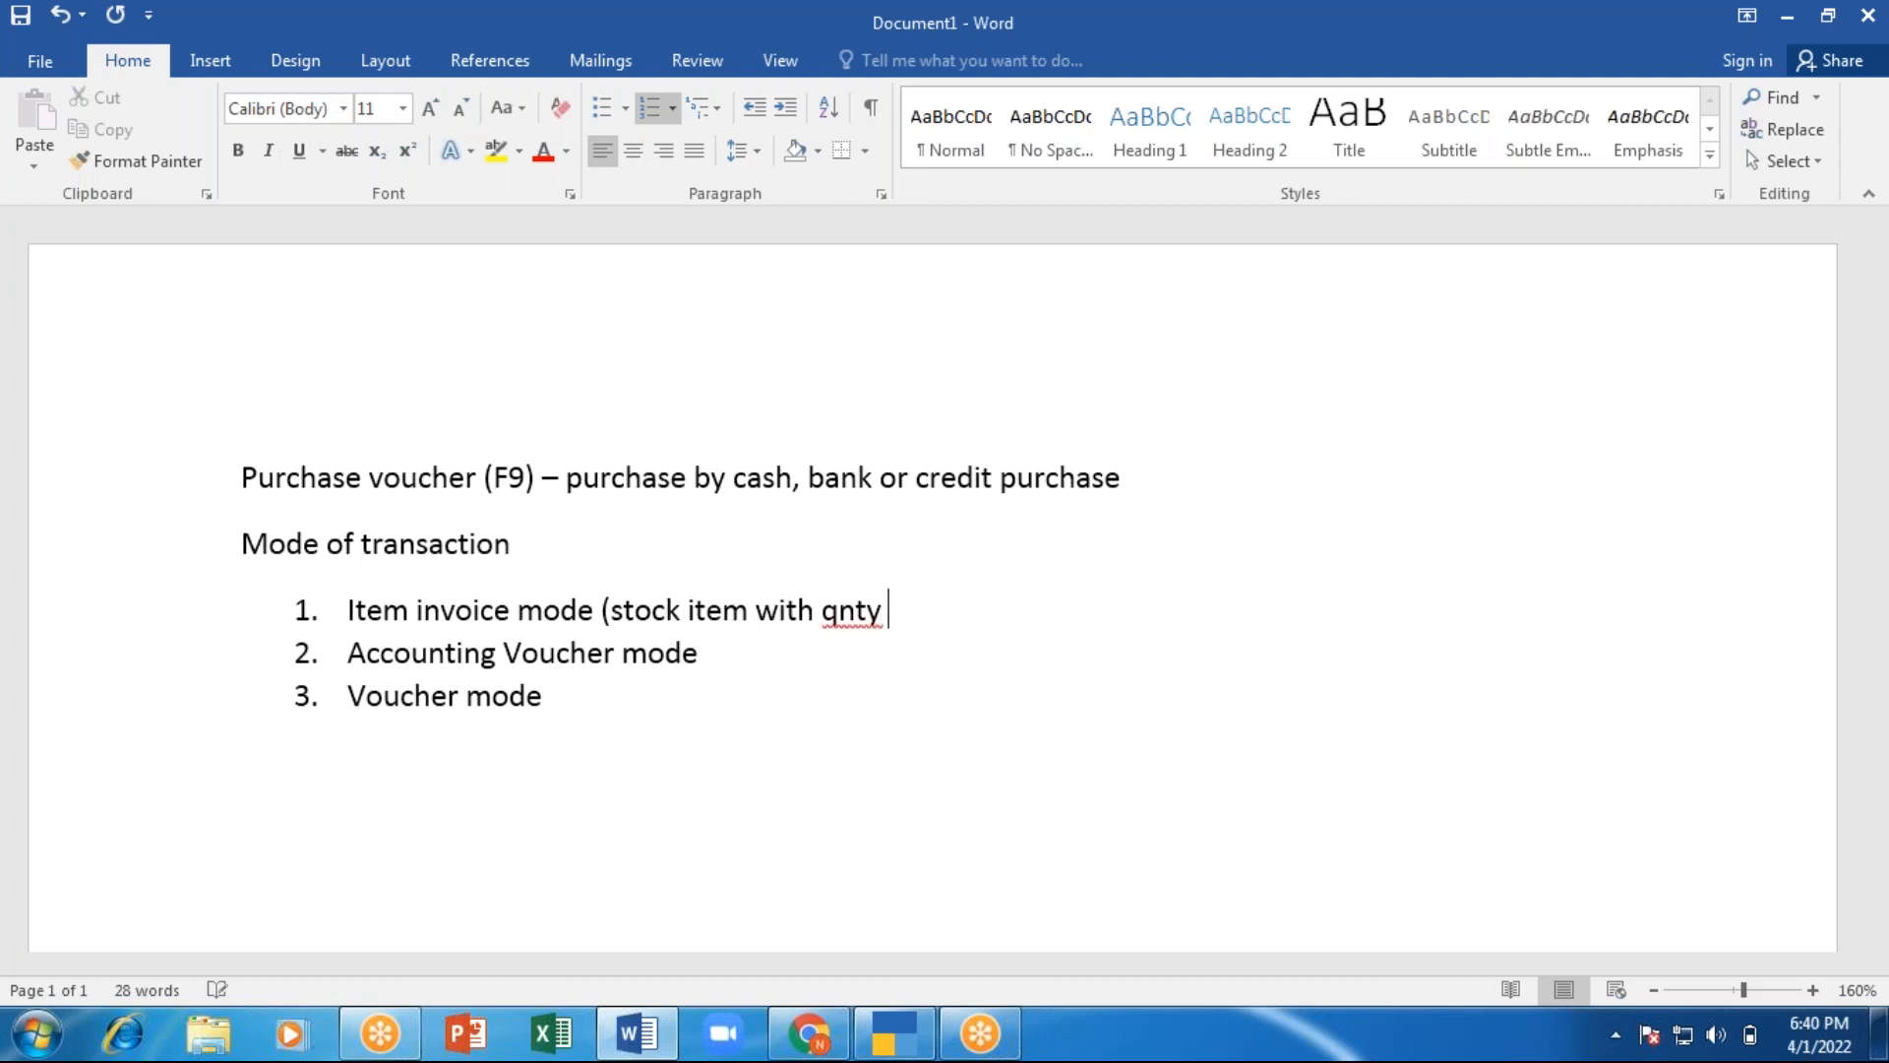
{"action": "type", "text": " anbd"}
{"action": "key", "text": "BackSpace"}
{"action": "key", "text": "BackSpace"}
{"action": "type", "text": "d rate)"}
Append "(format of single entry)" to the "Accounting Voucher mode" list item.
{"action": "key", "text": "Down"}
{"action": "type", "text": "("}
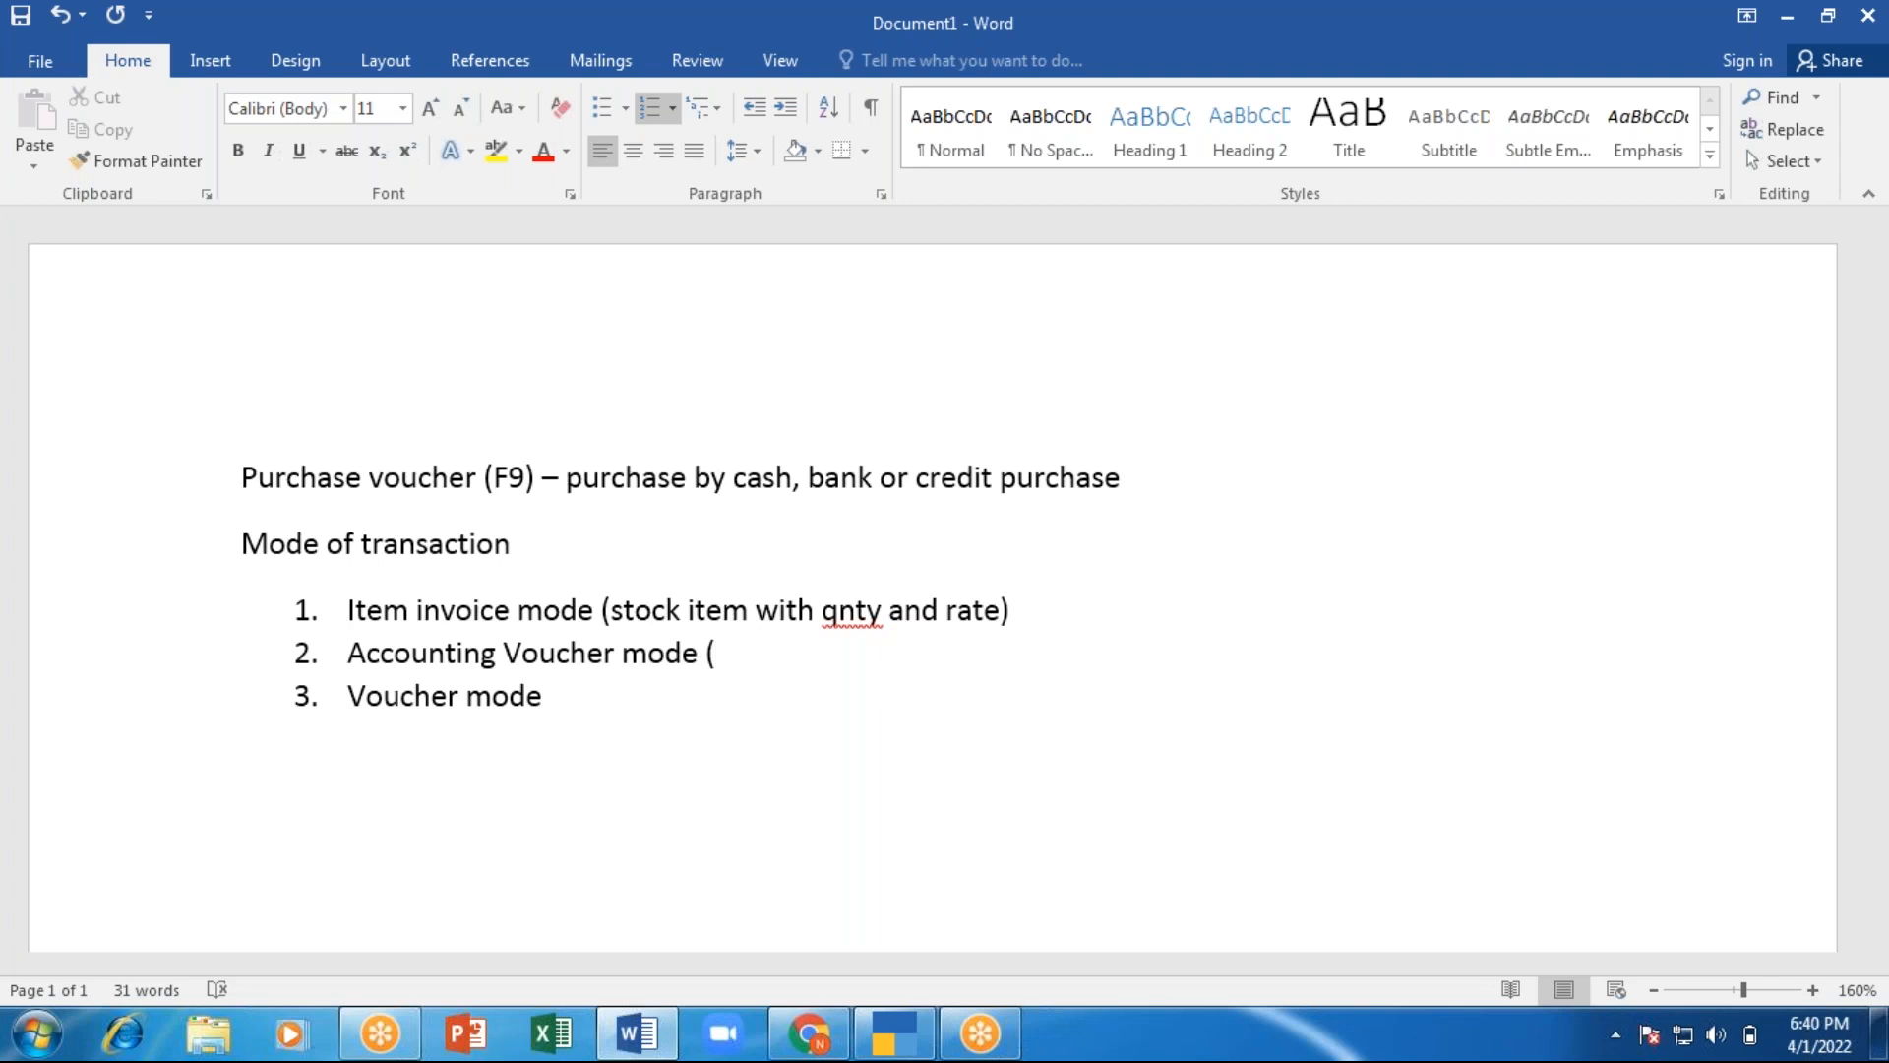
{"action": "type", "text": "format o"}
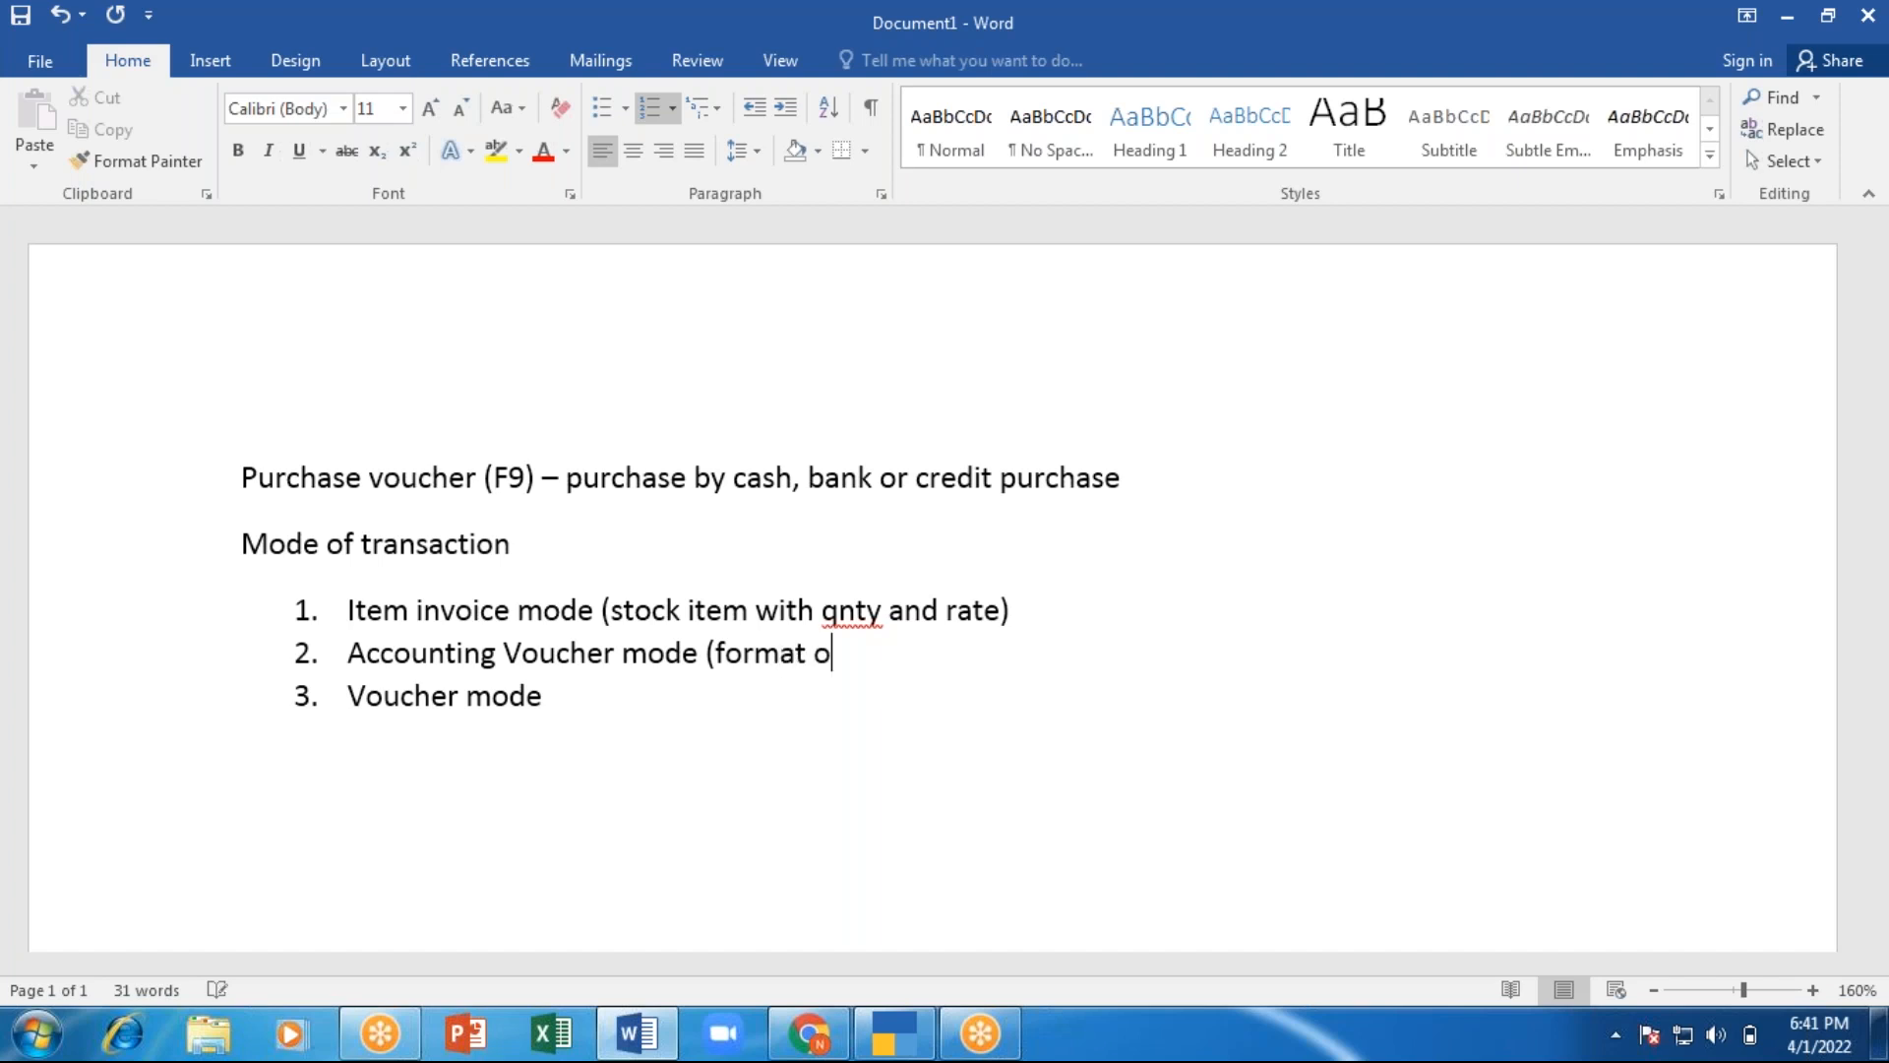
{"action": "type", "text": "ff"}
{"action": "key", "text": "BackSpace"}
{"action": "key", "text": "BackSpace"}
{"action": "type", "text": "single entry)"}
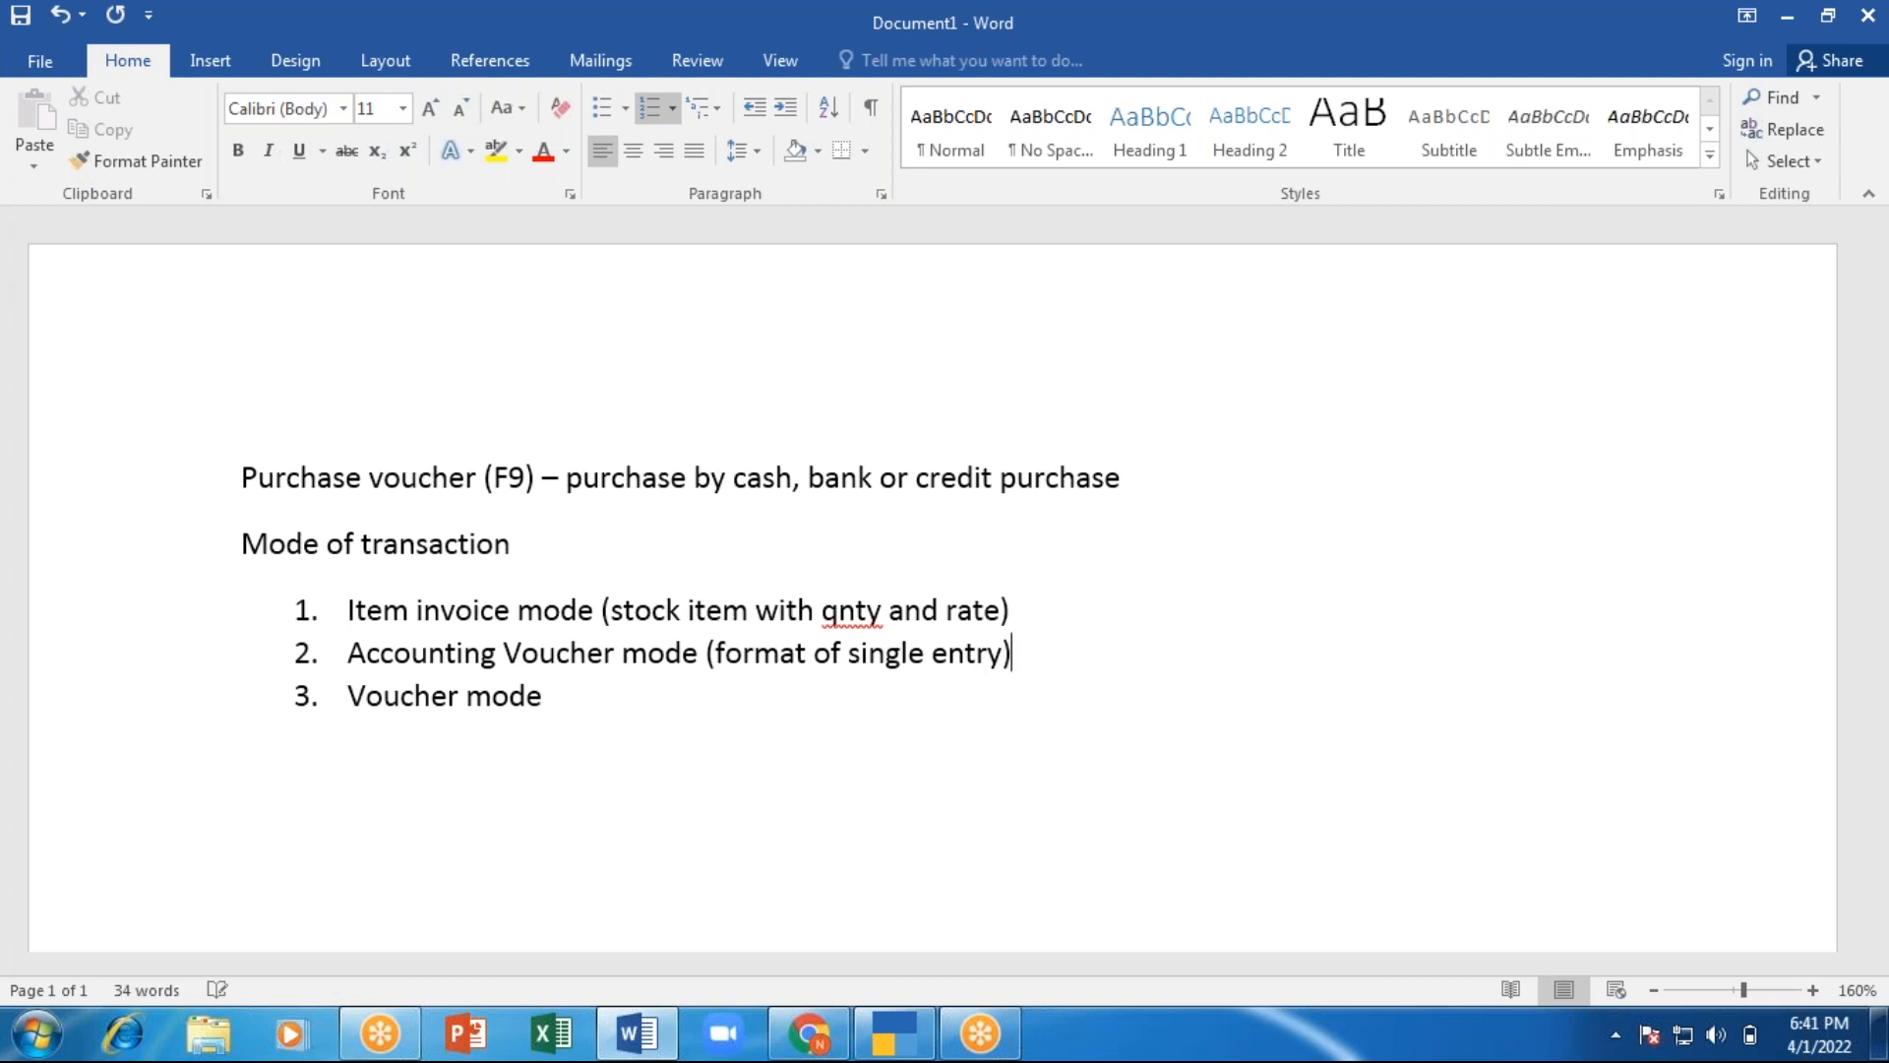
Append "( Dr and Cr)" to the "Voucher mode" list item and end the numbered list.
{"action": "left_click", "coordinate": [543, 696]}
{"action": "type", "text": "( Dr and C"}
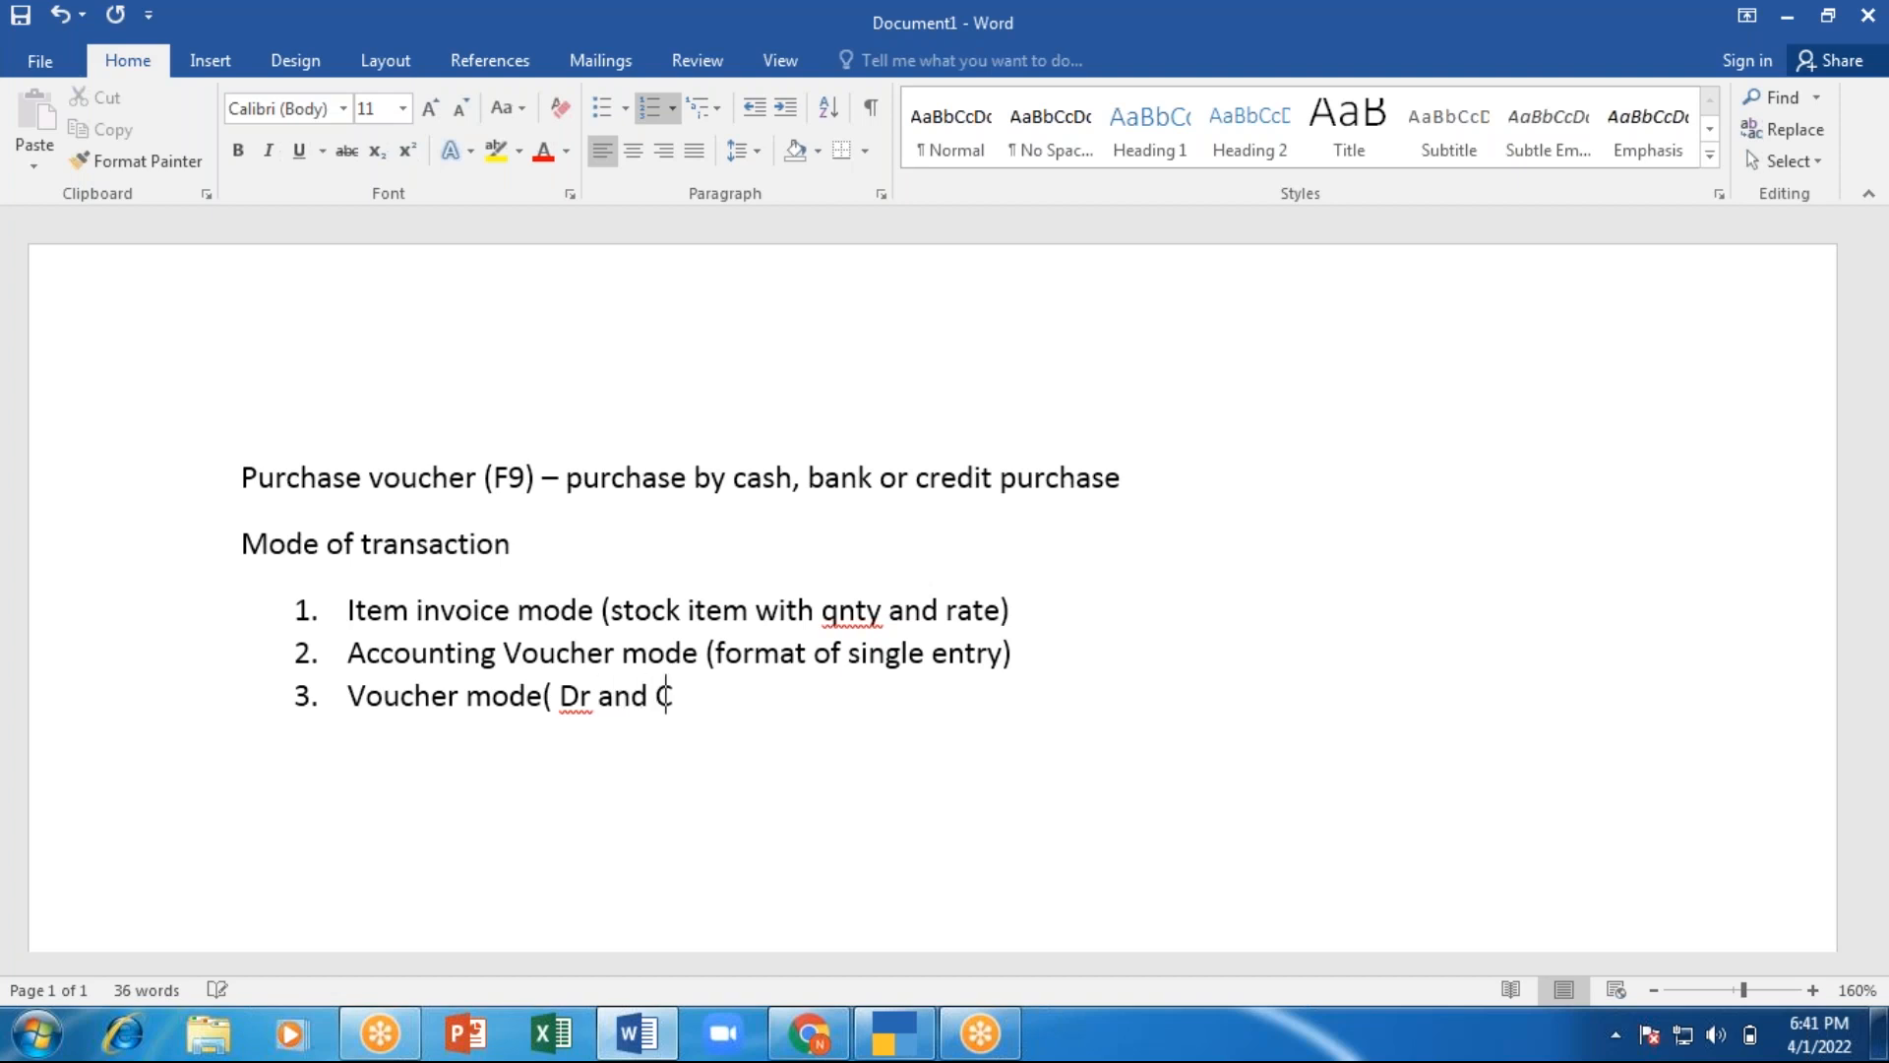
{"action": "type", "text": "r)"}
{"action": "key", "text": "Return"}
{"action": "key", "text": "Return"}
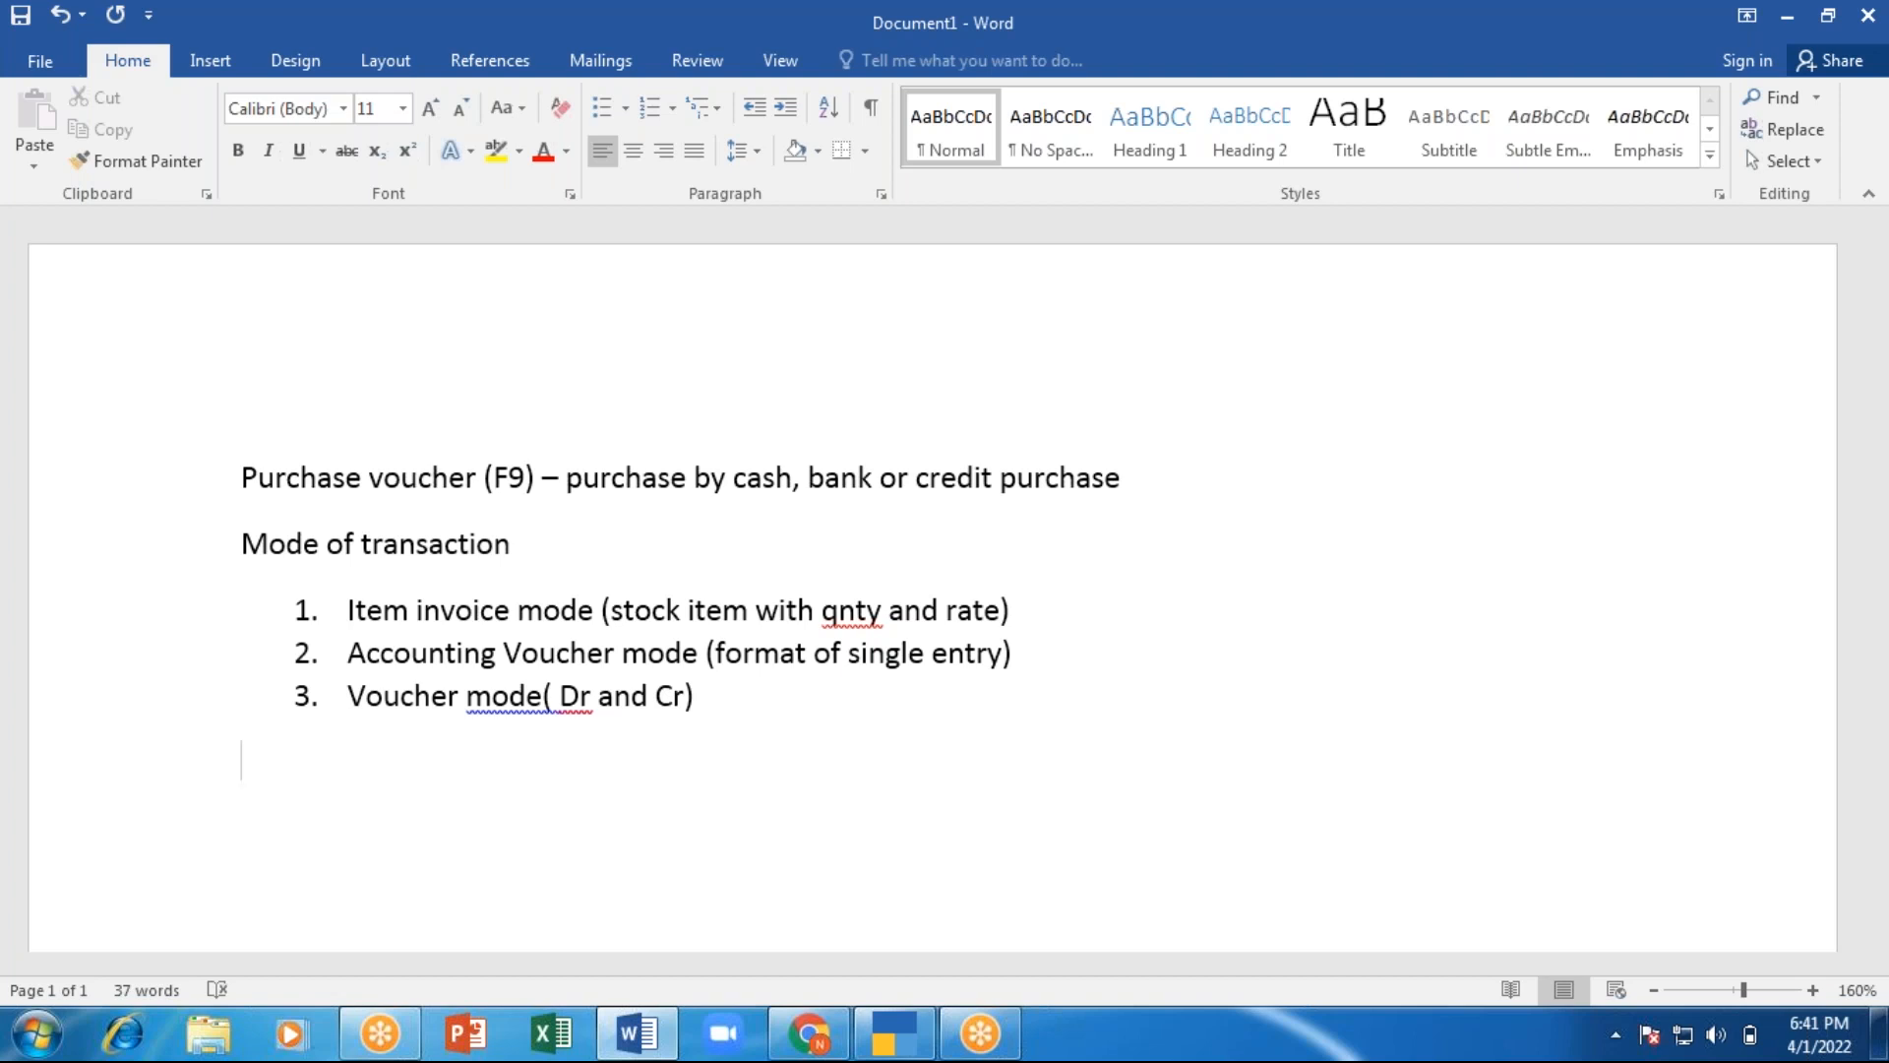
Start an example sentence below the numbered list with the text "We purchased a goods worth".
{"action": "type", "text": "I"}
{"action": "key", "text": "BackSpace"}
{"action": "type", "text": "we purchase"}
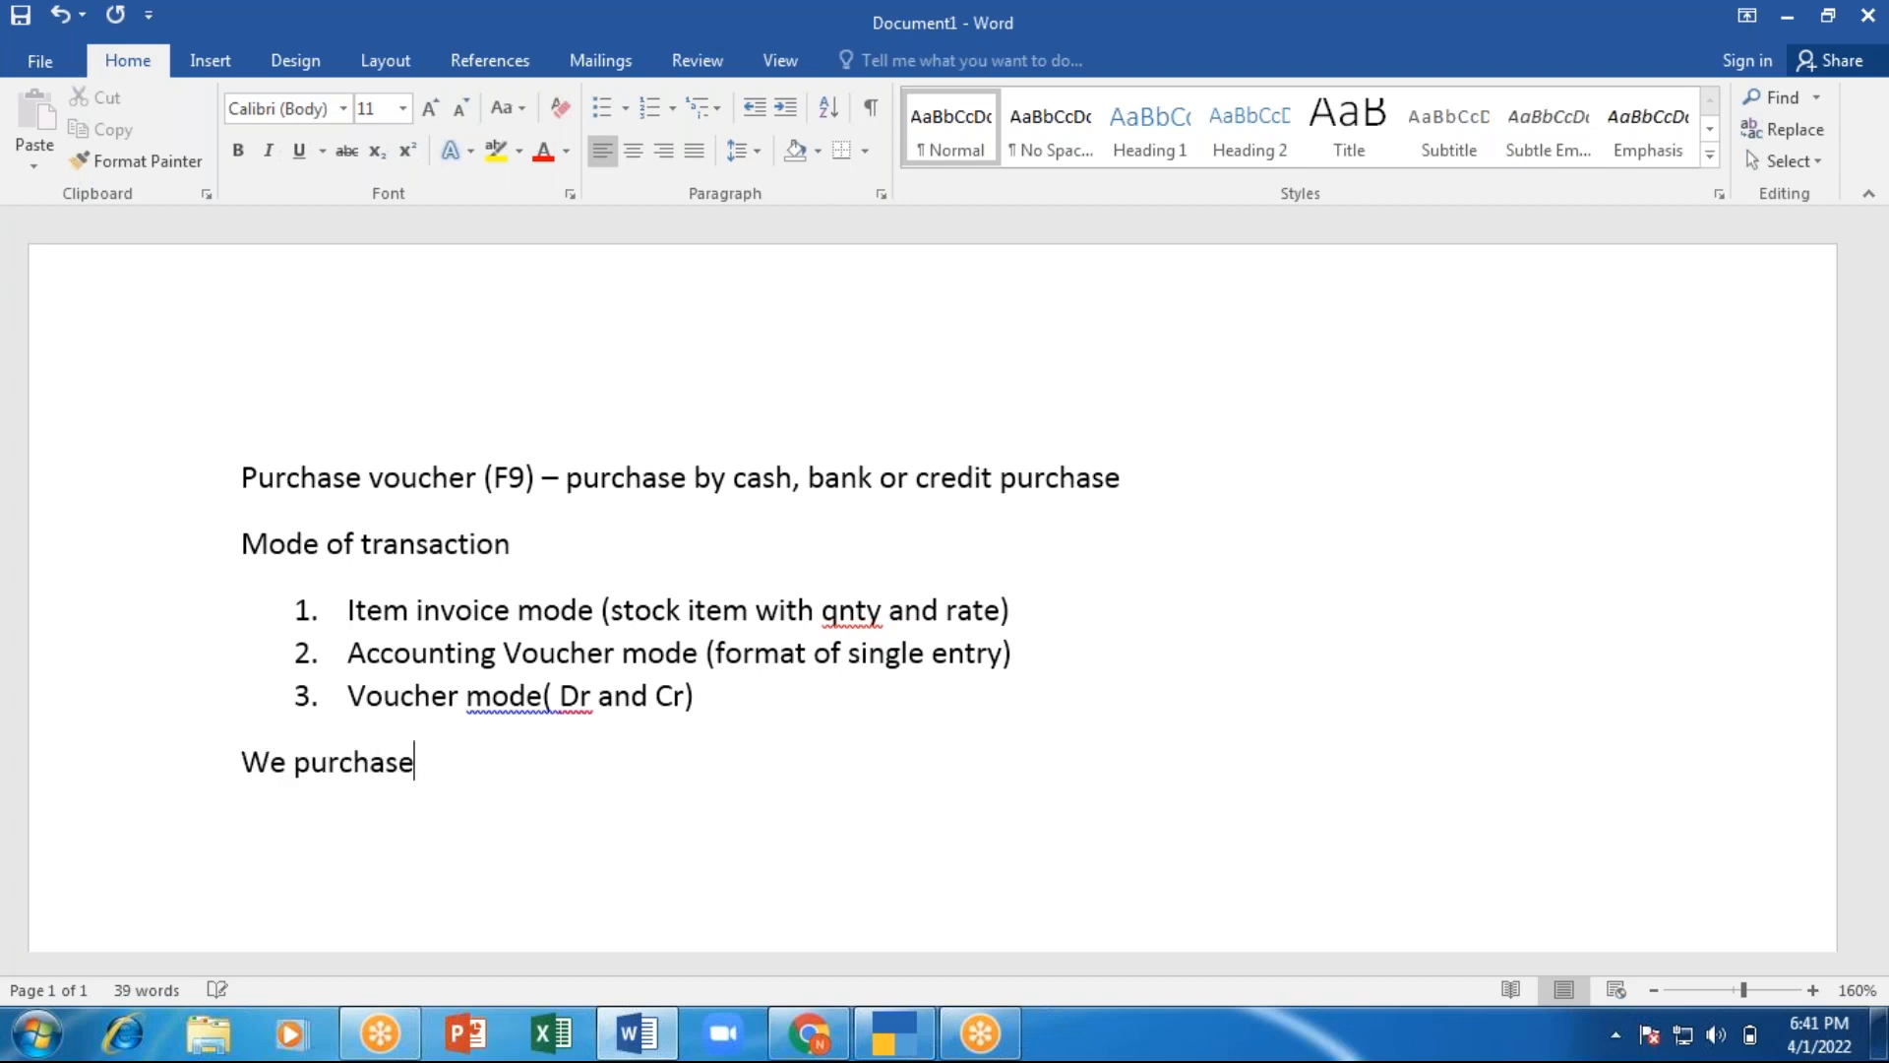
{"action": "type", "text": "d a goos woth r"}
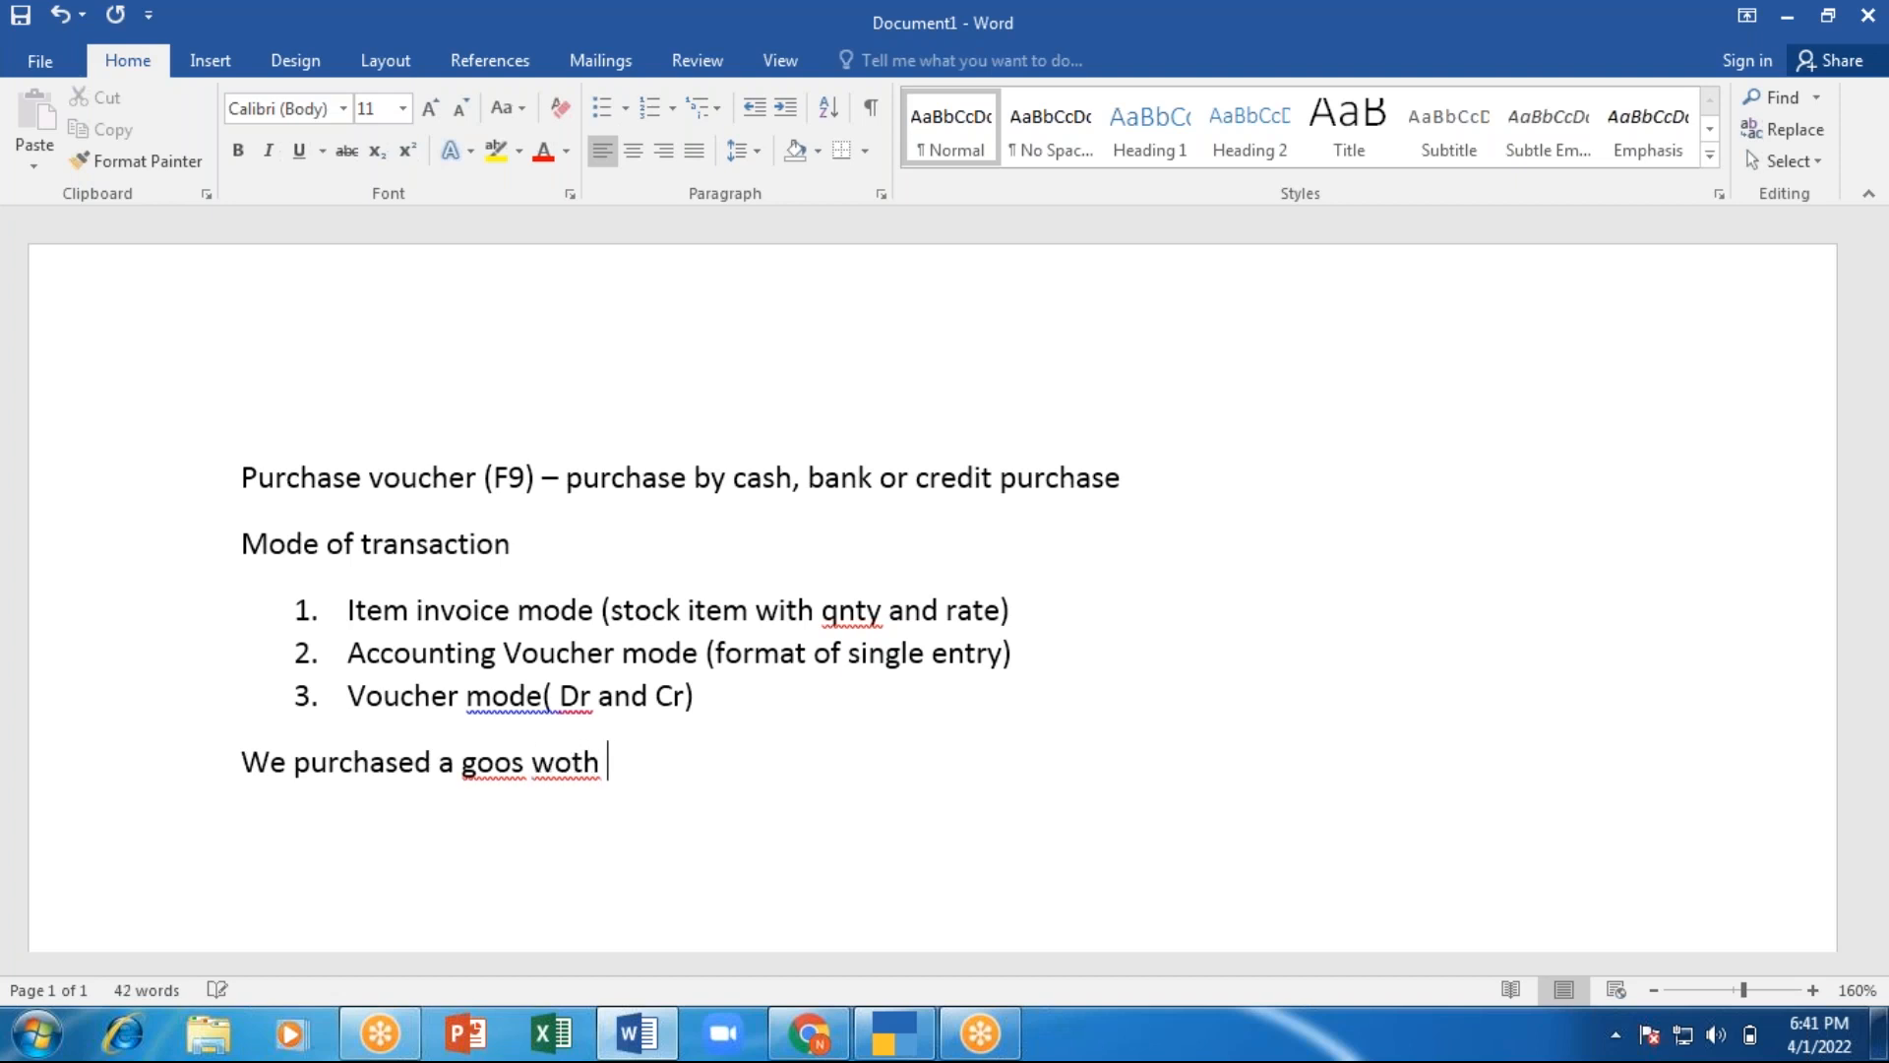
{"action": "key", "text": "BackSpace"}
{"action": "key", "text": "BackSpace"}
{"action": "key", "text": "BackSpace"}
{"action": "key", "text": "BackSpace"}
{"action": "key", "text": "BackSpace"}
{"action": "key", "text": "BackSpace"}
{"action": "key", "text": "BackSpace"}
{"action": "key", "text": "BackSpace"}
{"action": "type", "text": "ds wot"}
{"action": "key", "text": "BackSpace"}
{"action": "type", "text": "rth "}
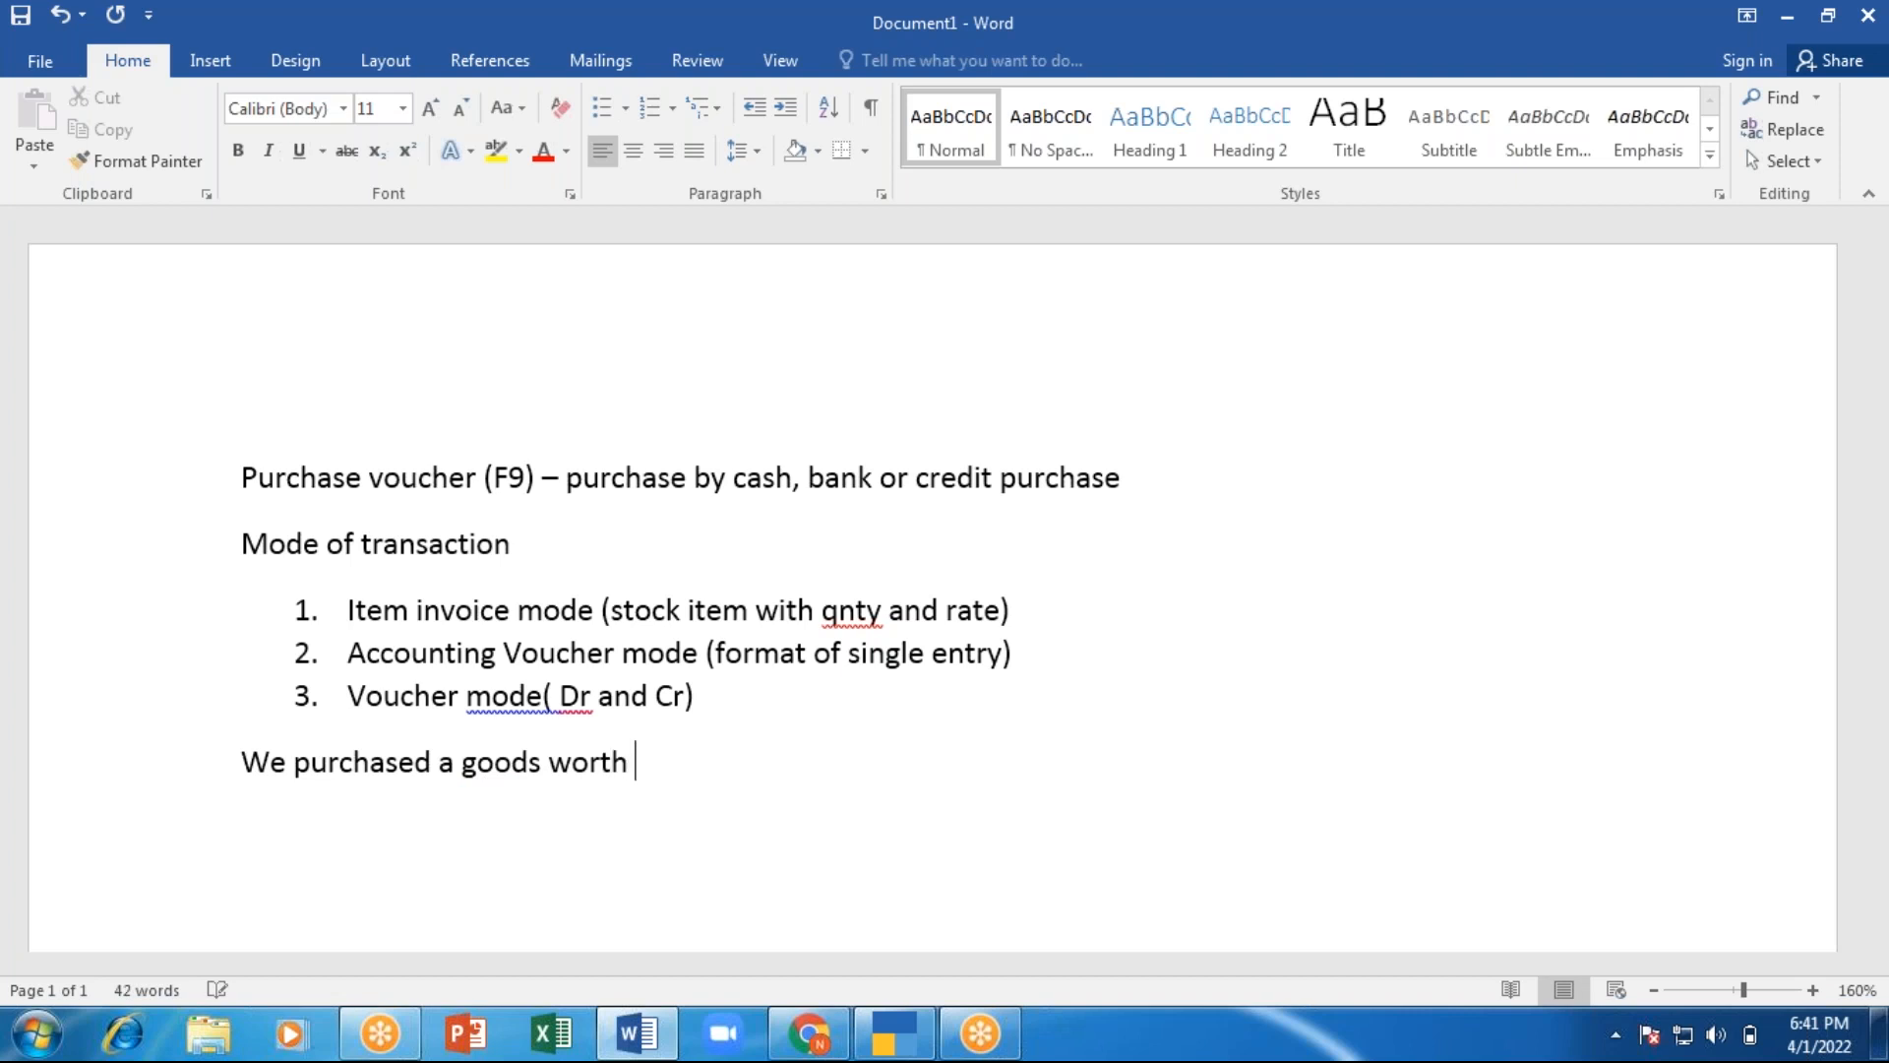
Complete the example sentence with "7000 by paying cash".
{"action": "type", "text": "70000"}
{"action": "key", "text": "BackSpace"}
{"action": "type", "text": "by "}
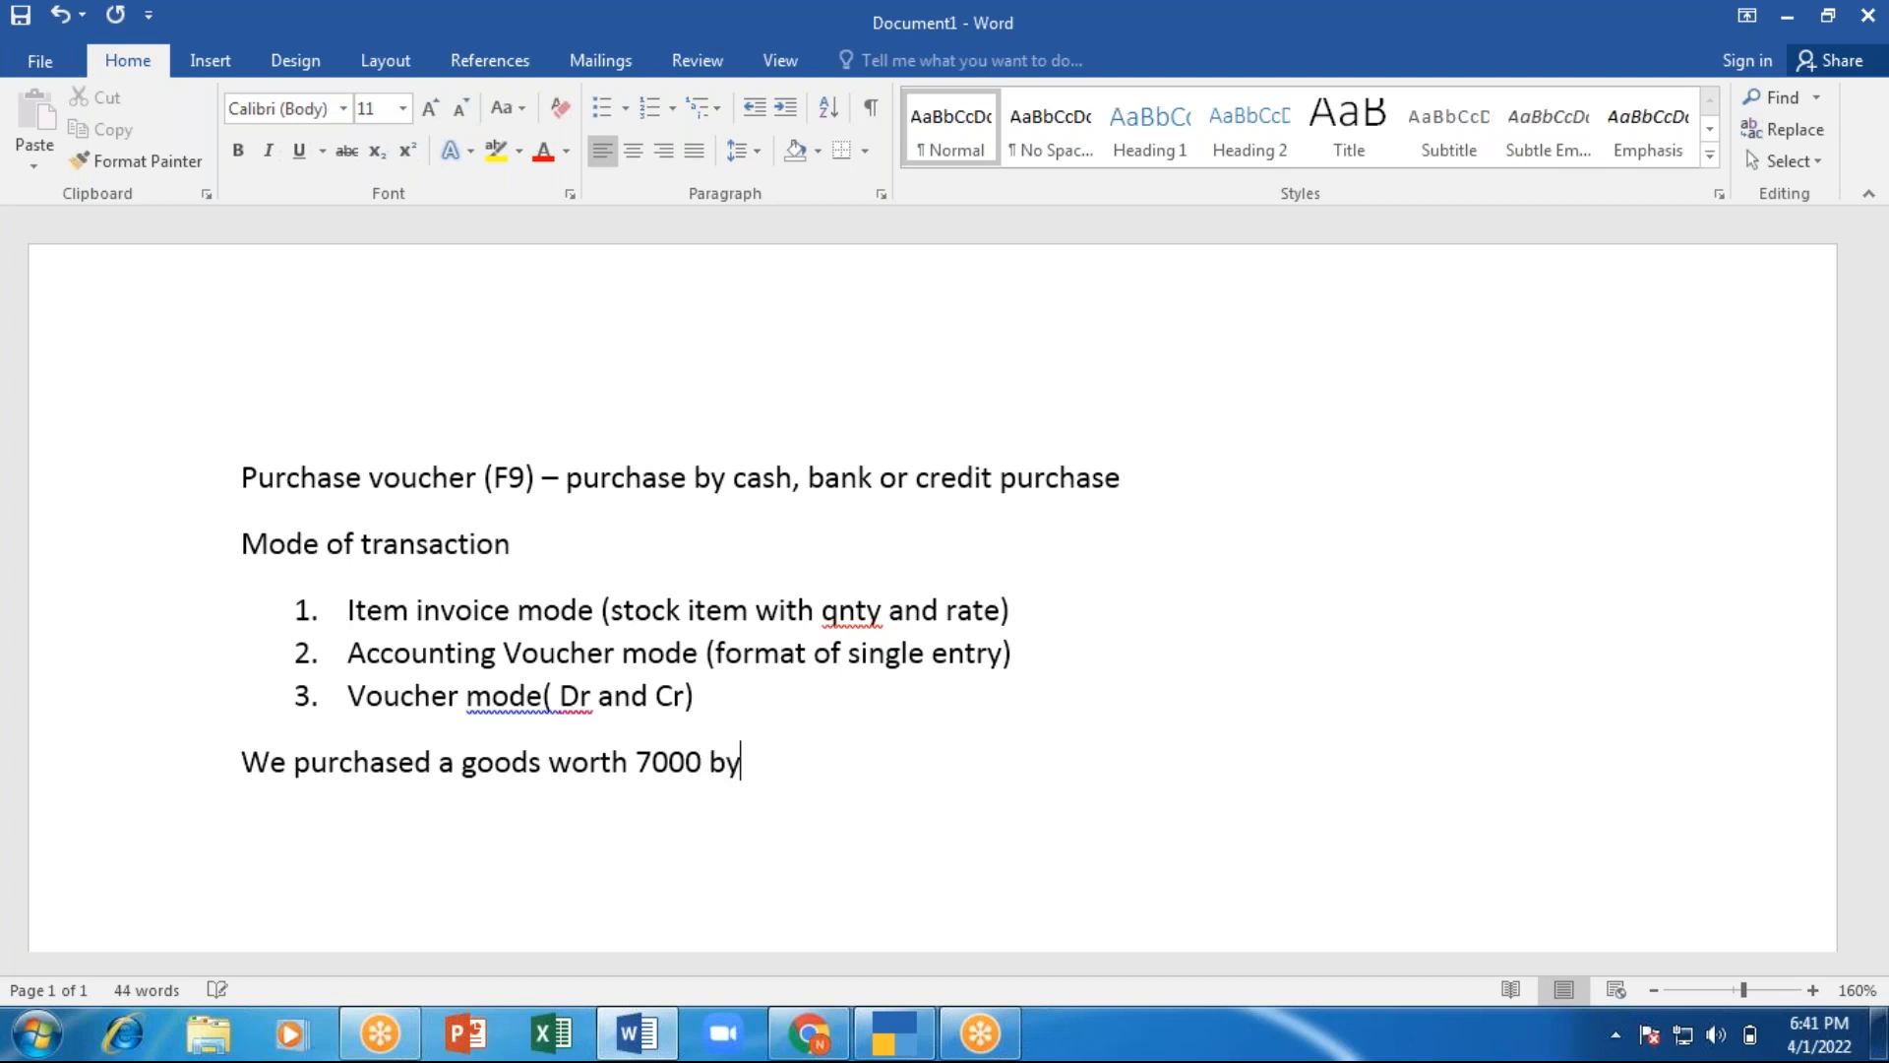
{"action": "type", "text": "pa"}
{"action": "type", "text": "ing cah"}
{"action": "key", "text": "BackSpace"}
{"action": "key", "text": "BackSpace"}
{"action": "key", "text": "BackSpace"}
{"action": "key", "text": "BackSpace"}
{"action": "key", "text": "BackSpace"}
{"action": "key", "text": "BackSpace"}
{"action": "key", "text": "BackSpace"}
{"action": "type", "text": "ying cash"}
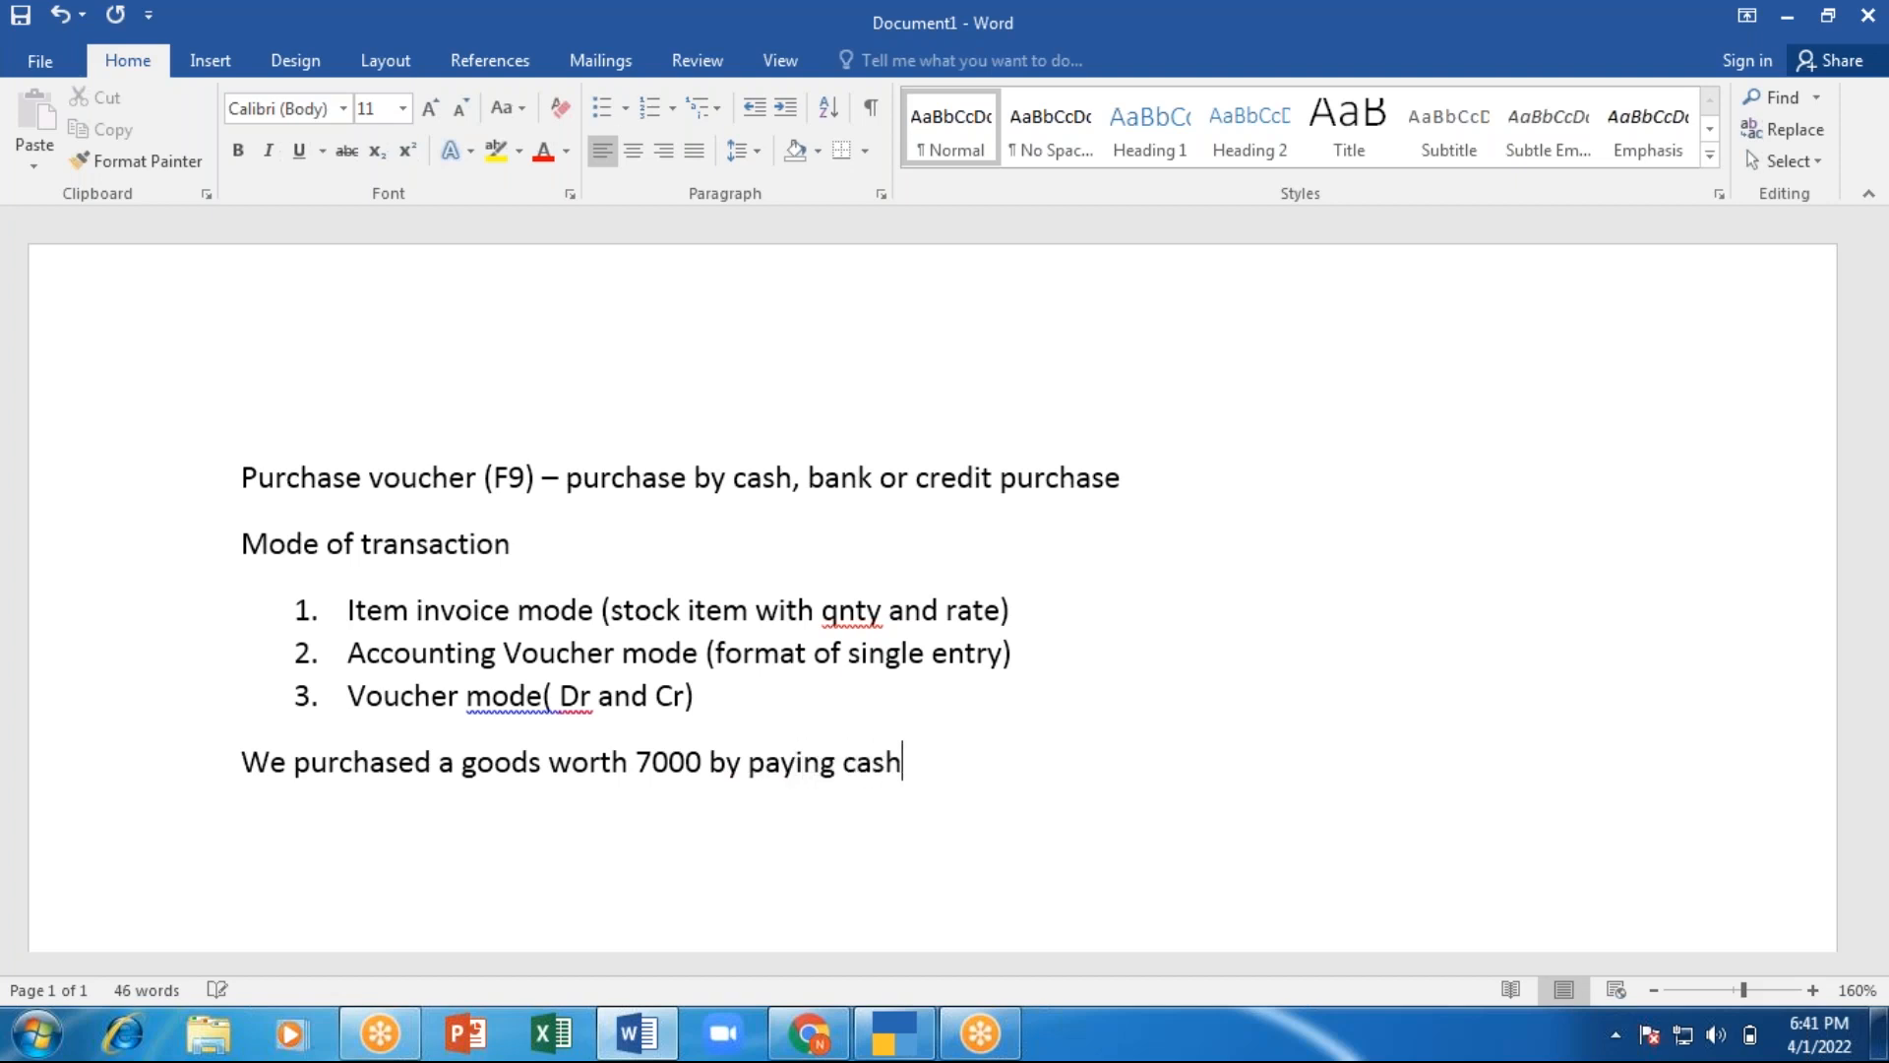
Add the double-entry lines "Dr. Purchase" and "Cr. cash" below the example sentence.
{"action": "key", "text": "Return"}
{"action": "type", "text": "Dr."}
{"action": "key", "text": "Return"}
{"action": "type", "text": "Cr."}
{"action": "left_click", "coordinate": [282, 828]}
{"action": "type", "text": "Purchase"}
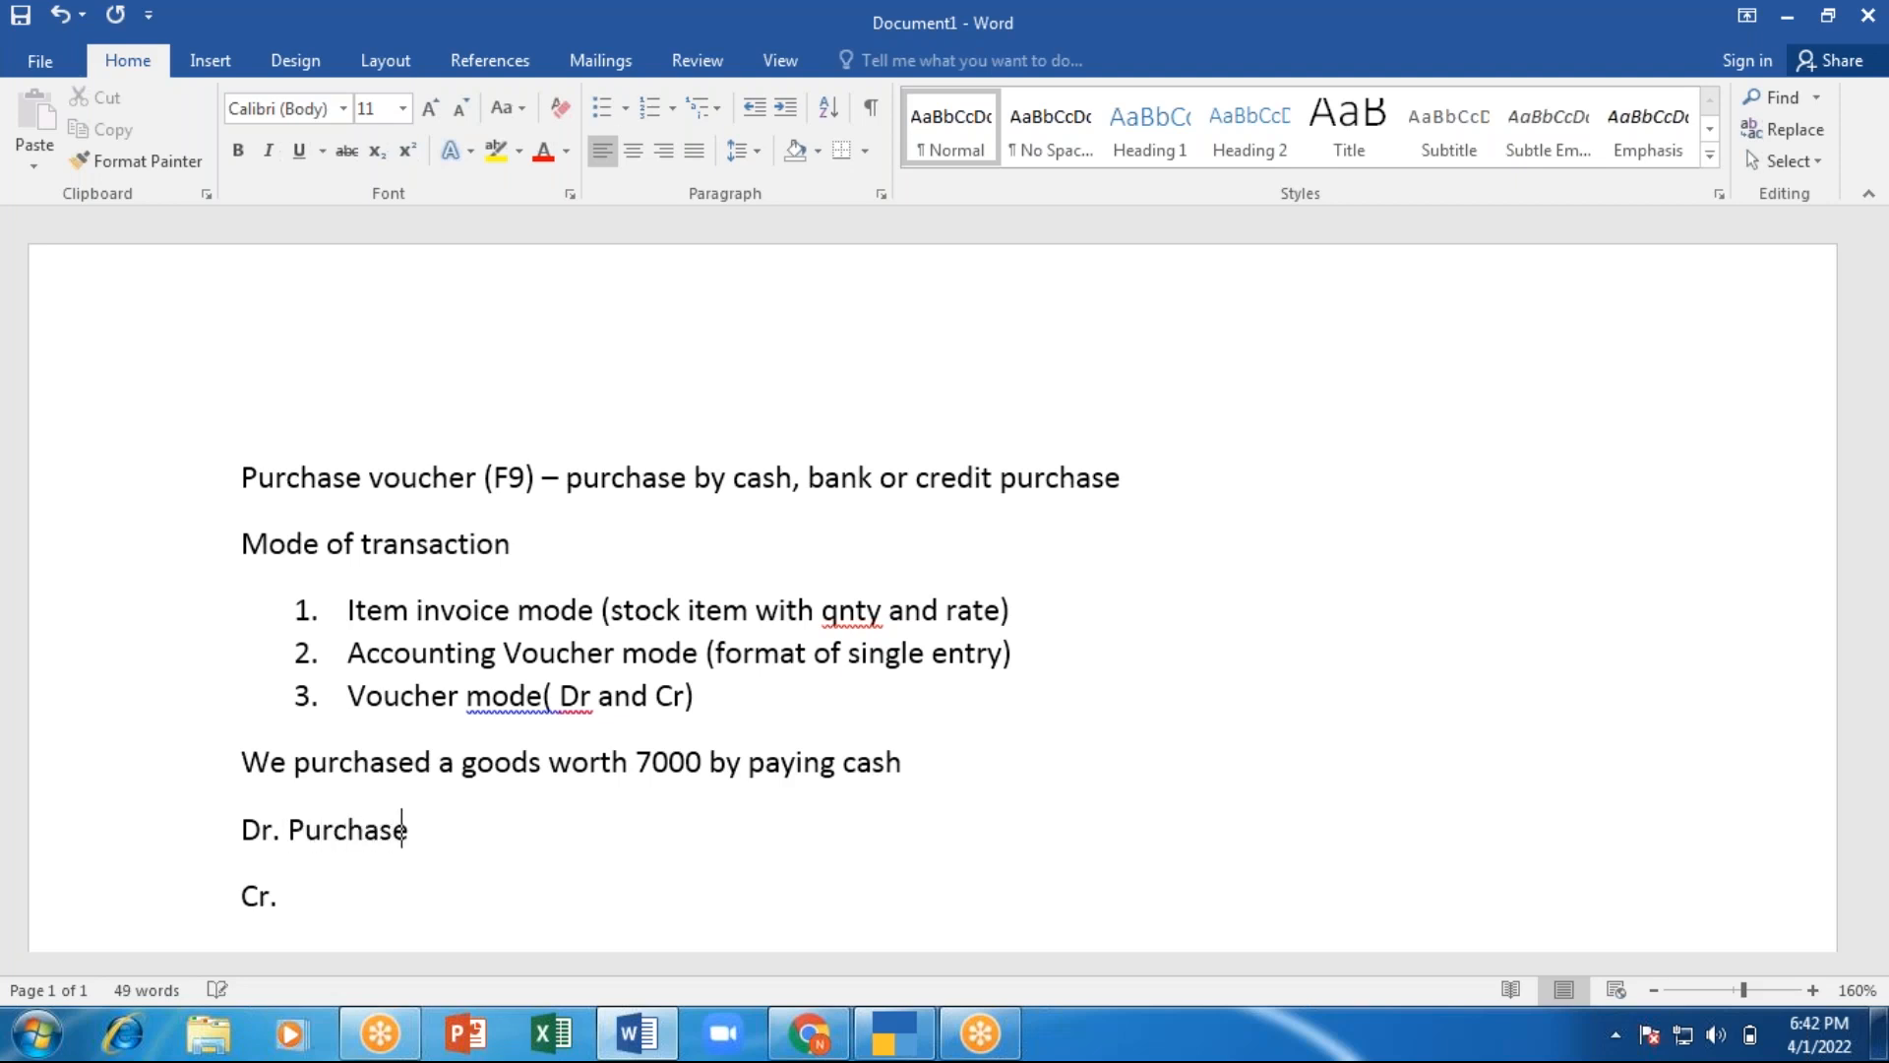
{"action": "left_click", "coordinate": [280, 895]}
{"action": "type", "text": "cash"}
{"action": "key", "text": "Left"}
{"action": "key", "text": "Left"}
{"action": "key", "text": "Left"}
{"action": "key", "text": "Left"}
Switch to TallyPrime and change the purchase voucher mode to Item Invoice.
{"action": "key", "text": "alt"}
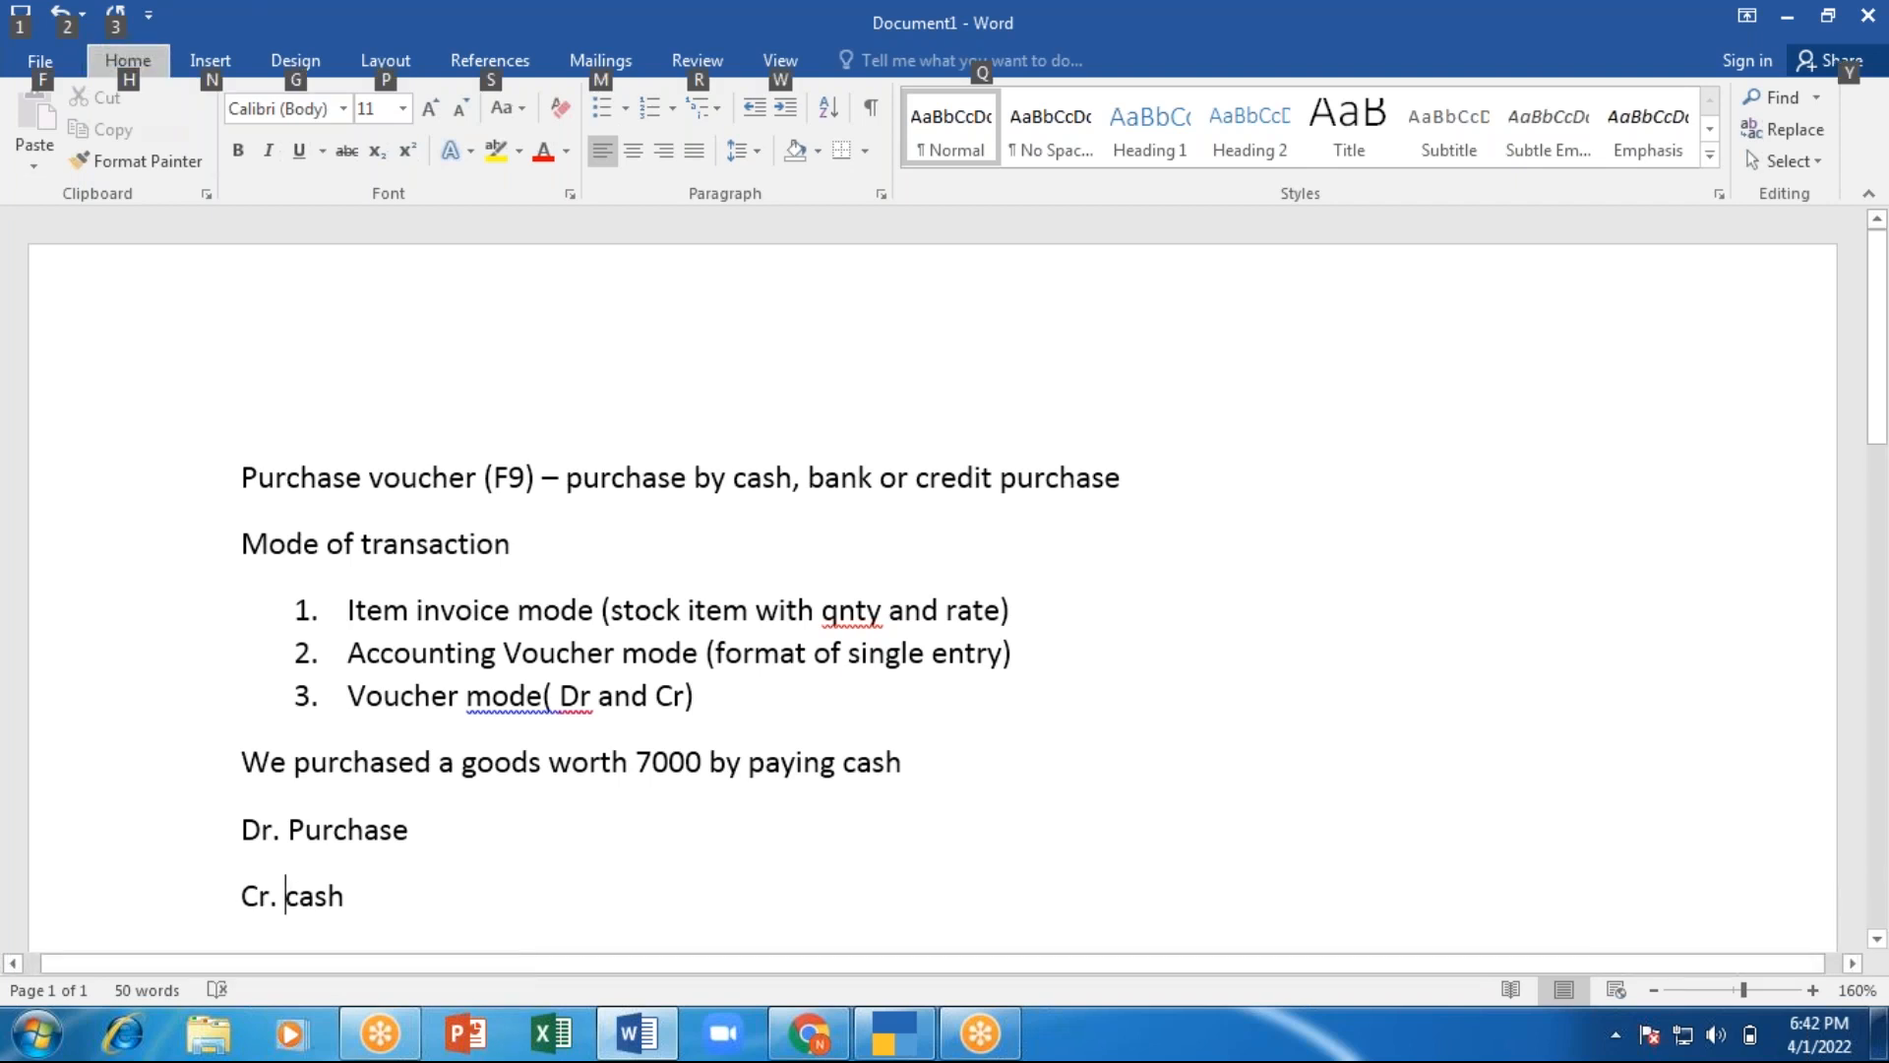
{"action": "key", "text": "alt+Tab"}
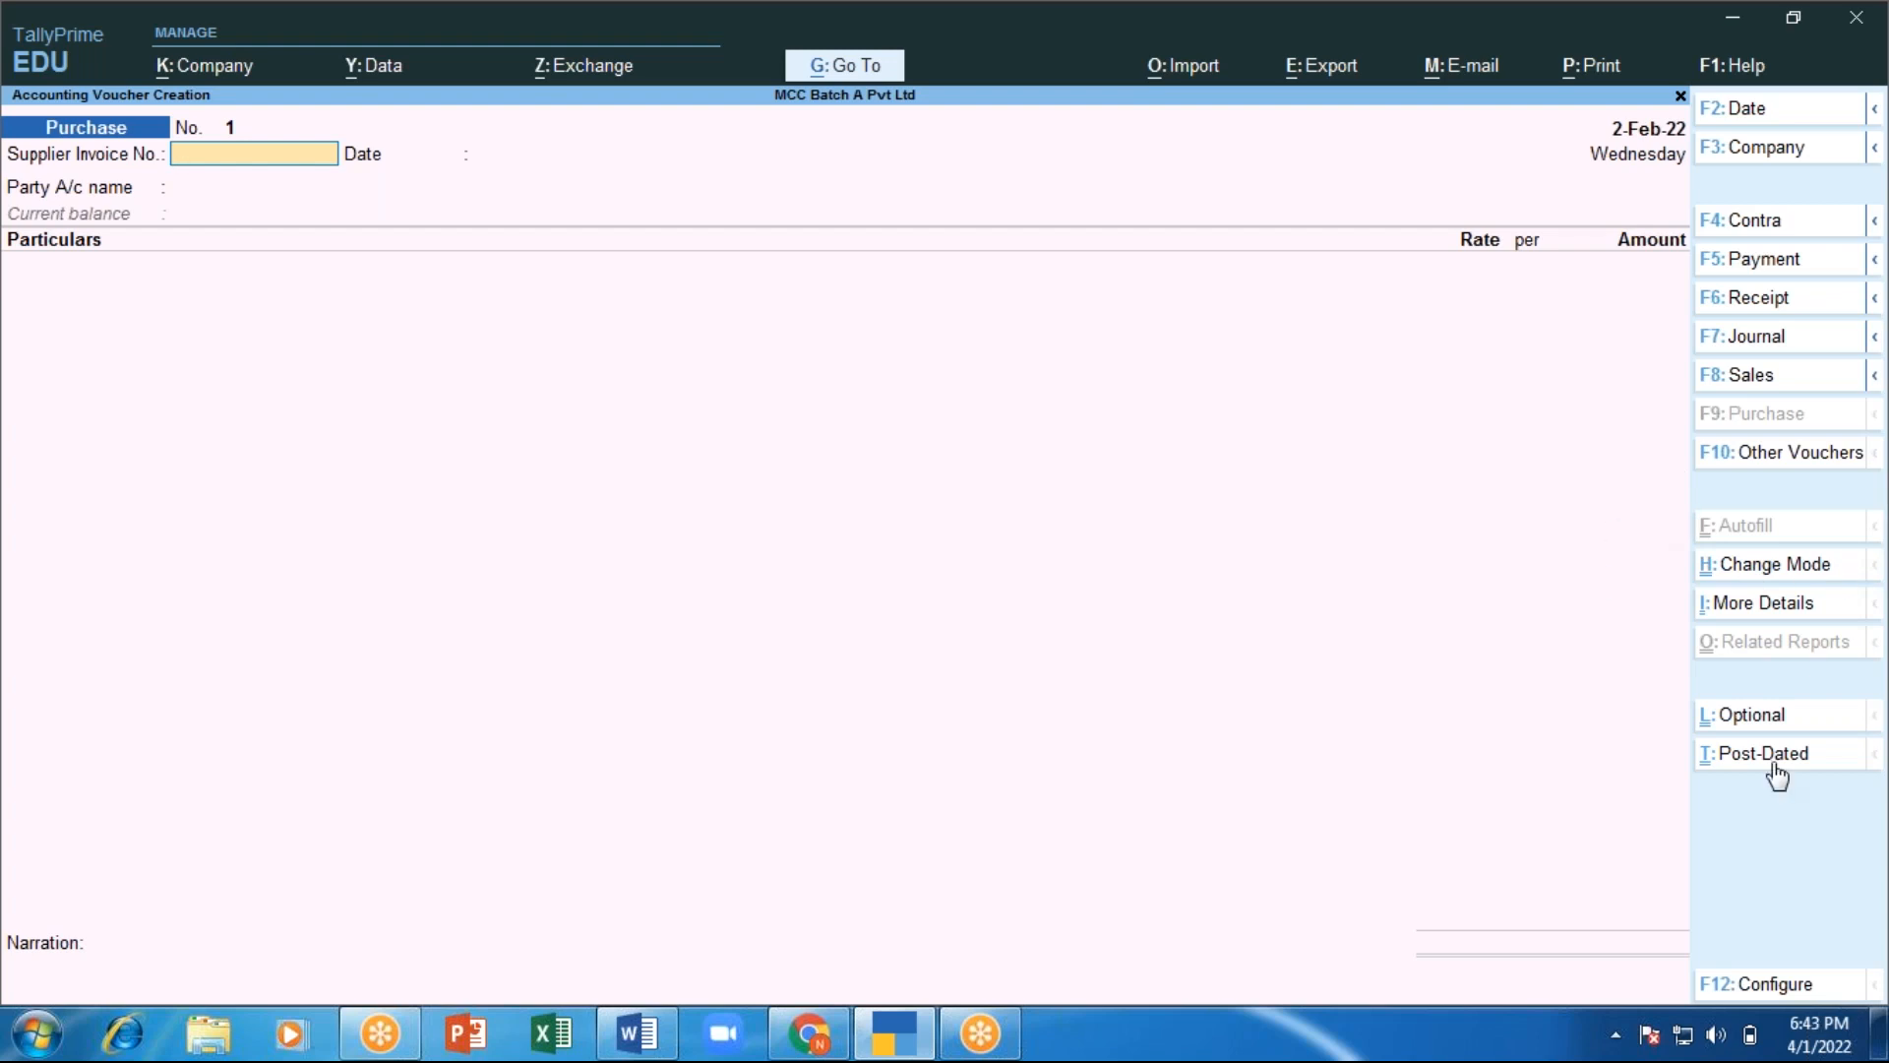
{"action": "key", "text": "ctrl"}
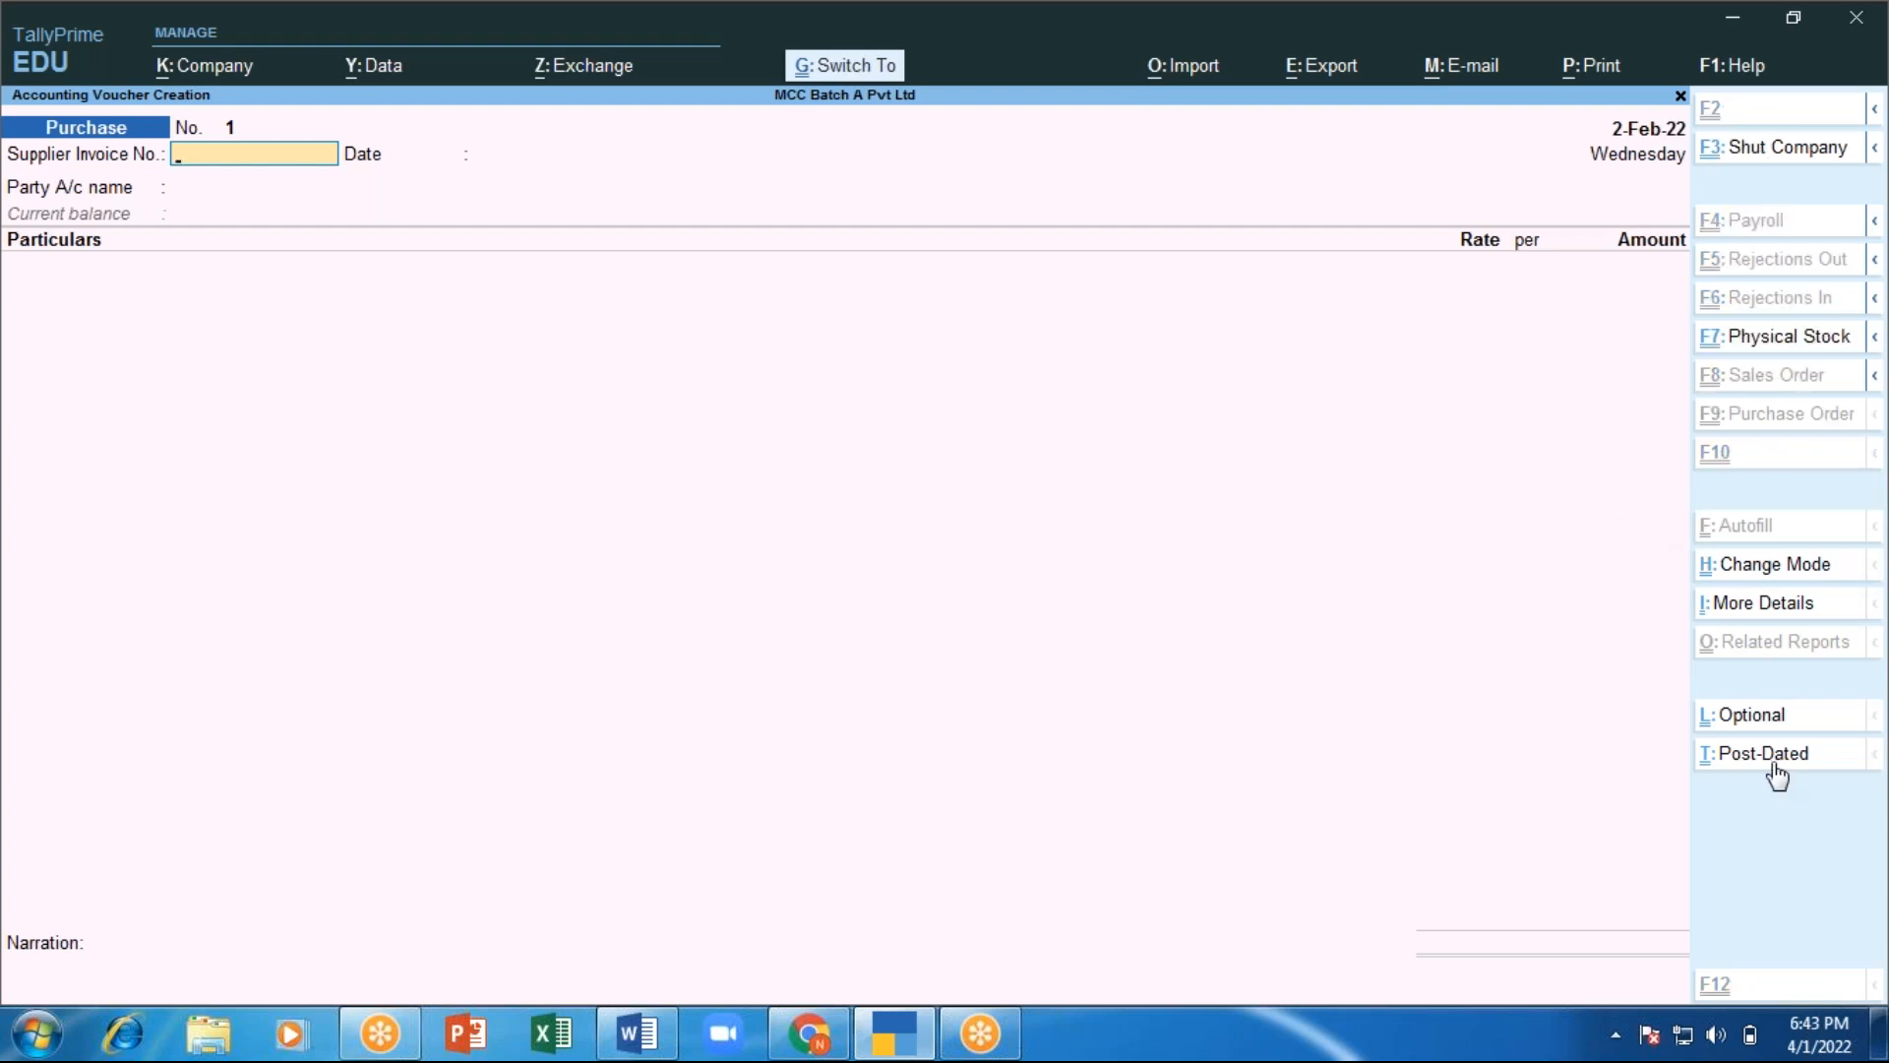
{"action": "key", "text": "ctrl+h"}
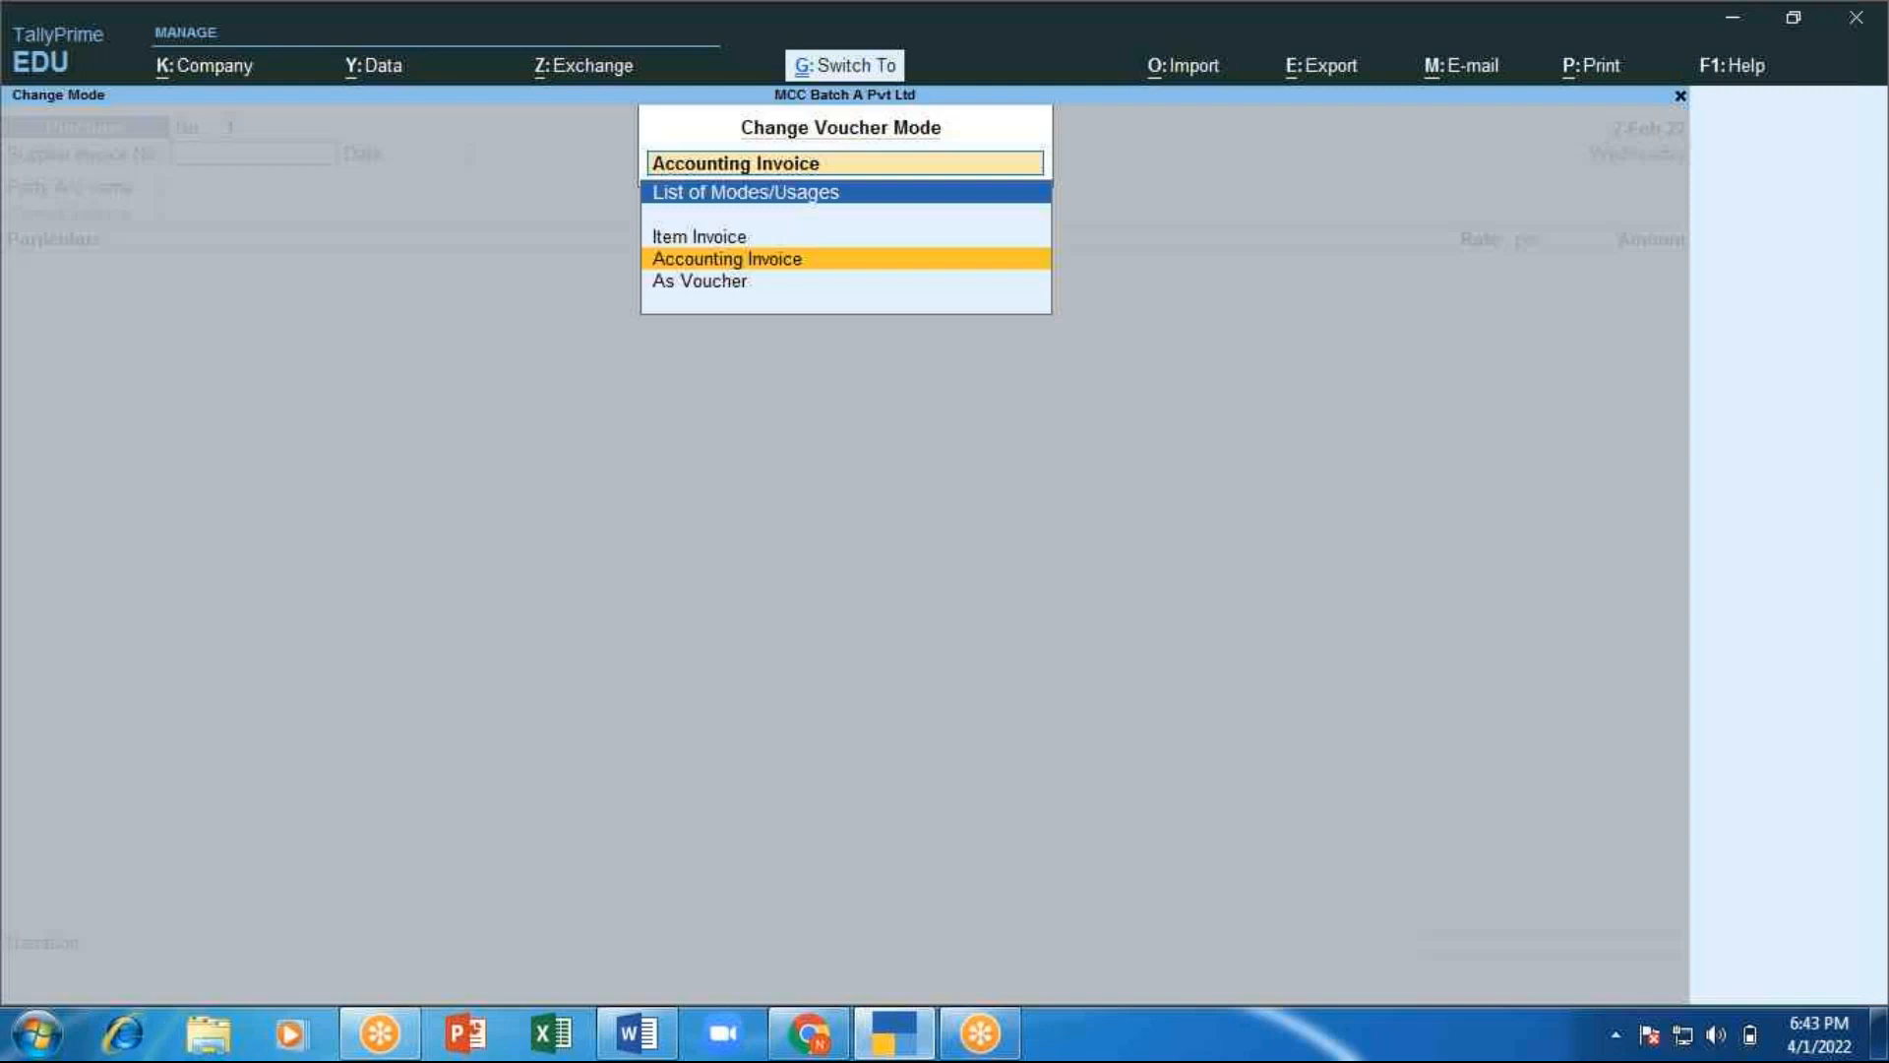
{"action": "key", "text": "Up"}
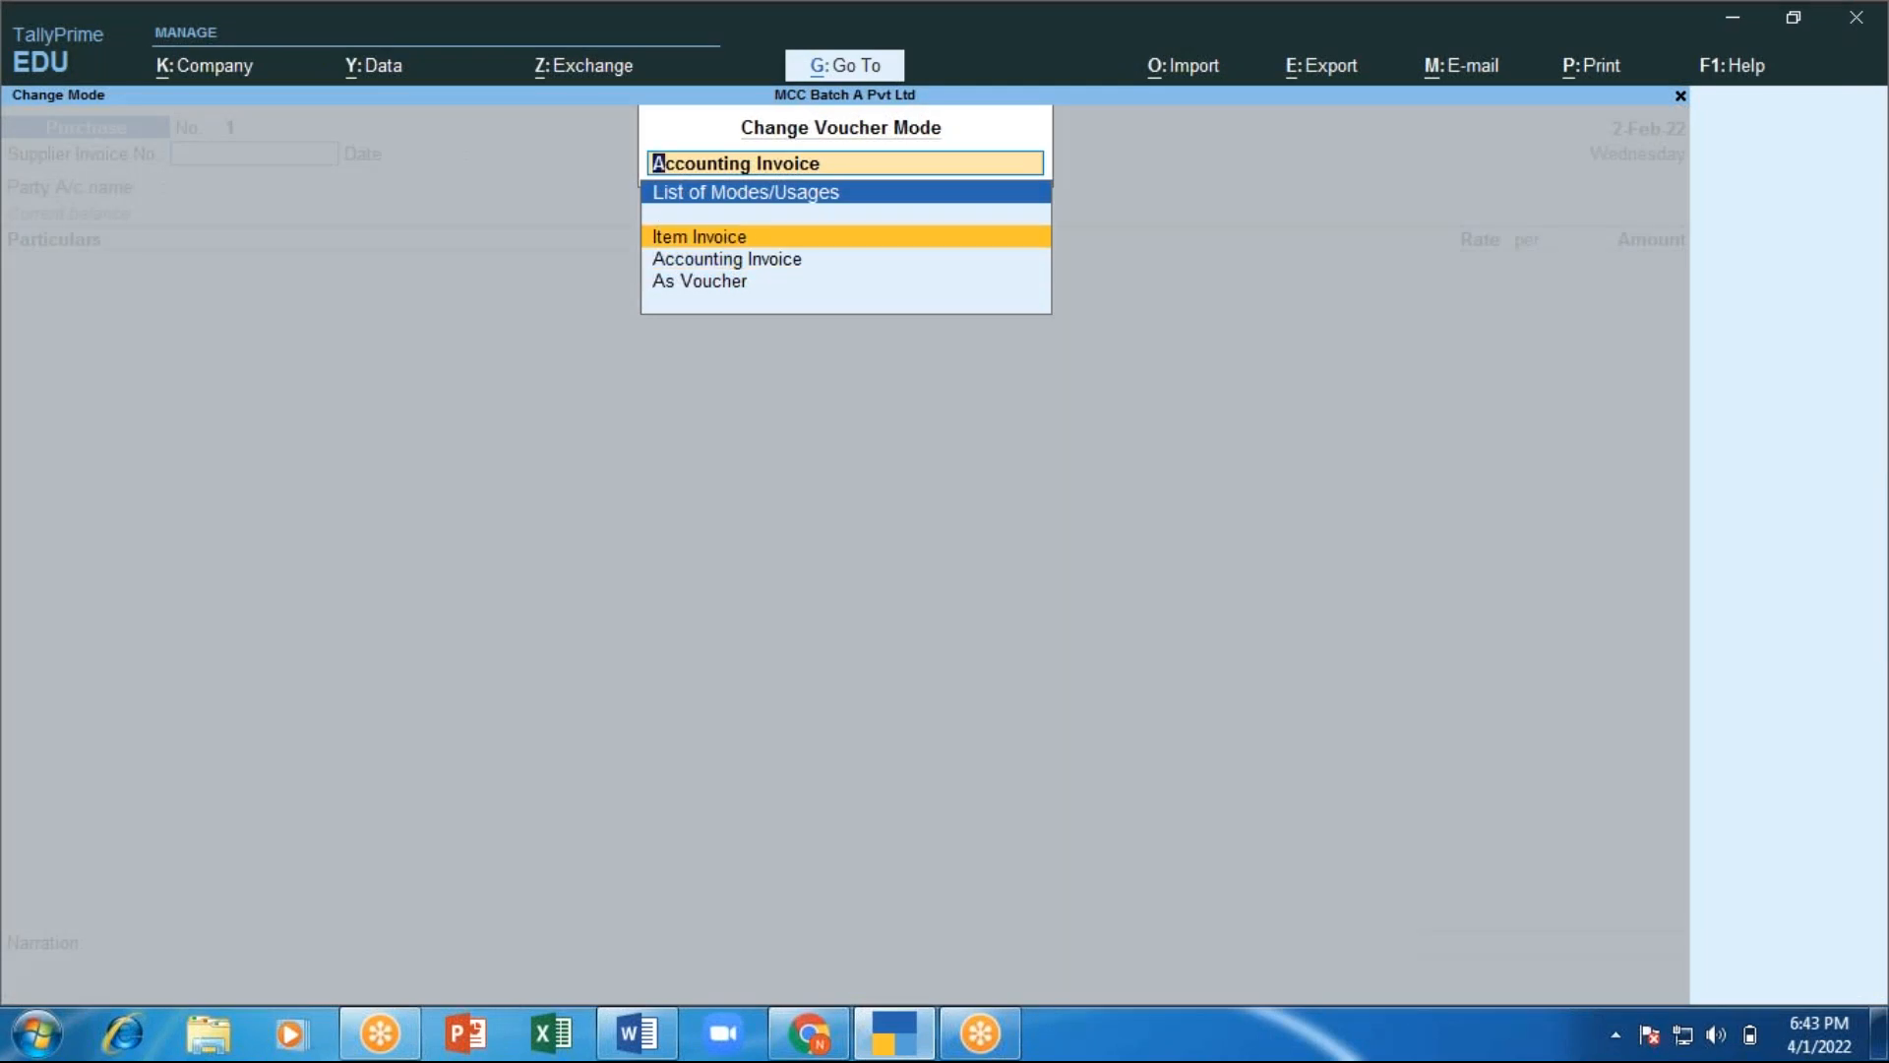
{"action": "key", "text": "Return"}
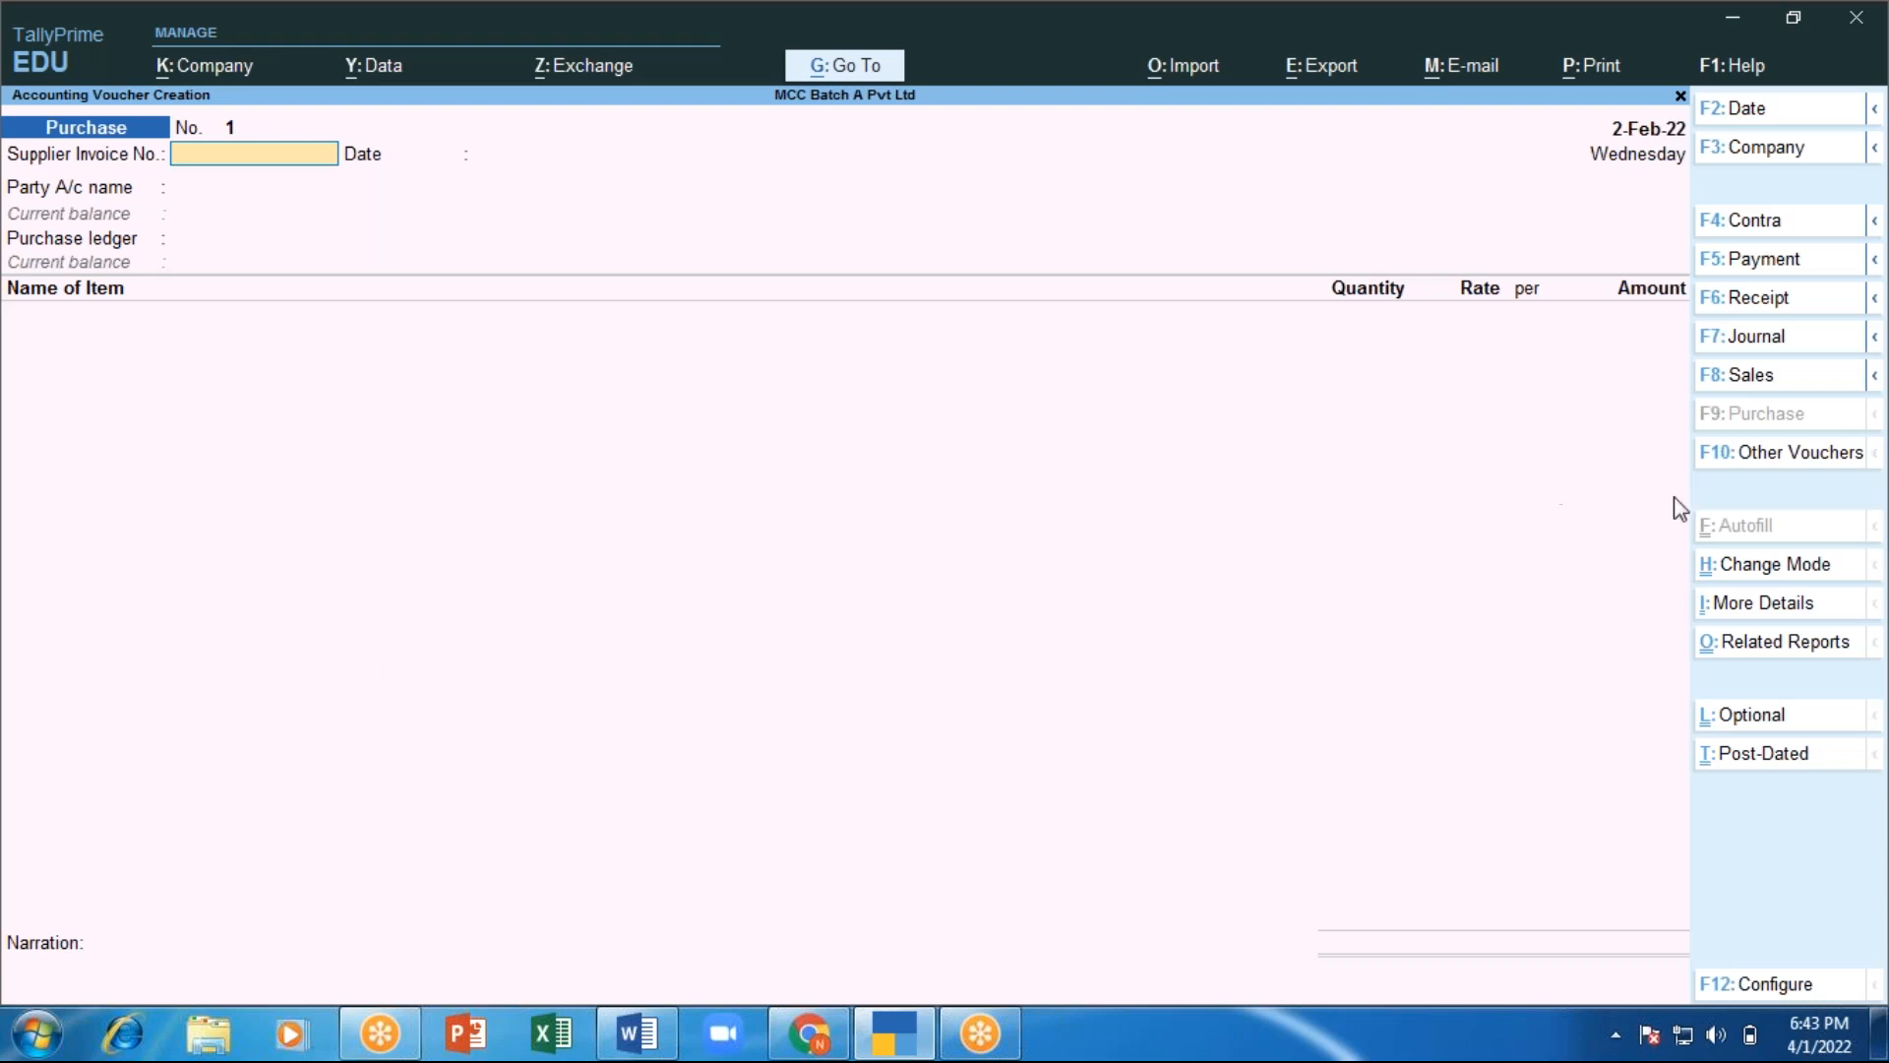
Change the purchase voucher mode to As Voucher.
{"action": "left_click", "coordinate": [1755, 567]}
{"action": "key", "text": "Down"}
{"action": "key", "text": "Down"}
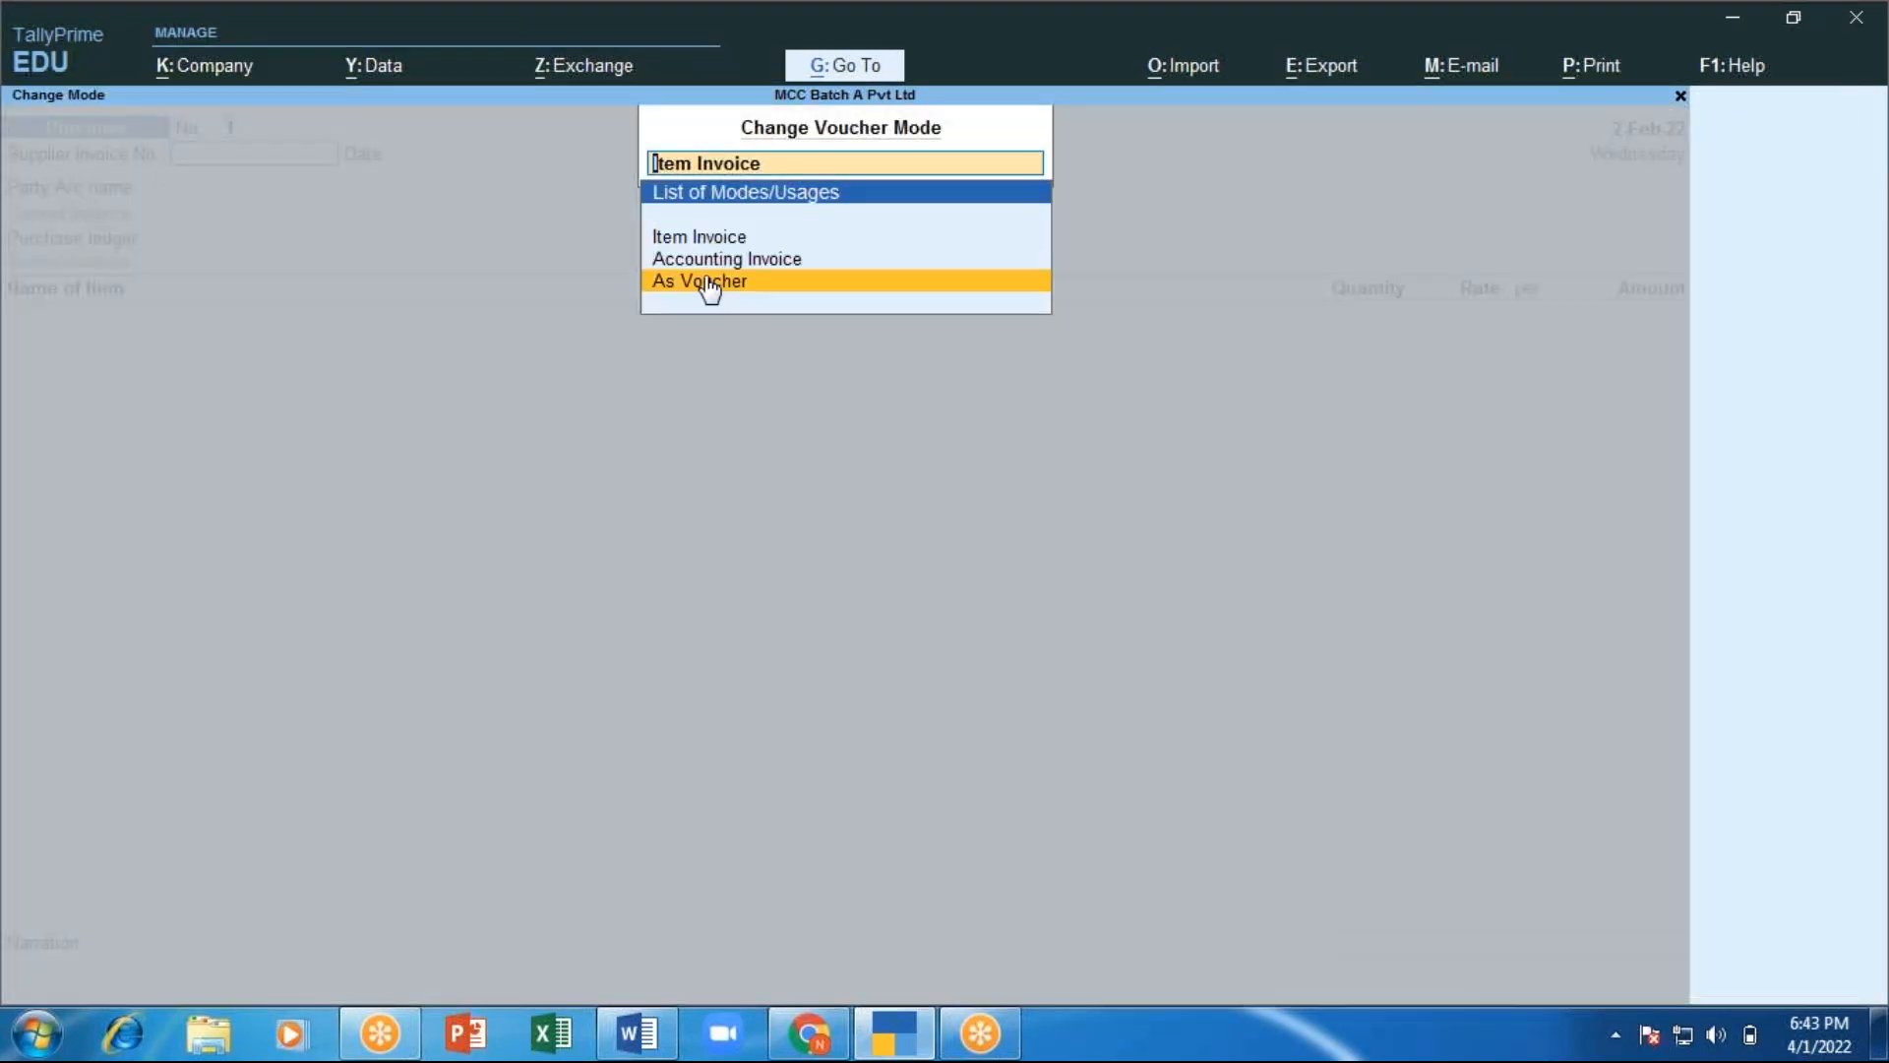
{"action": "key", "text": "Return"}
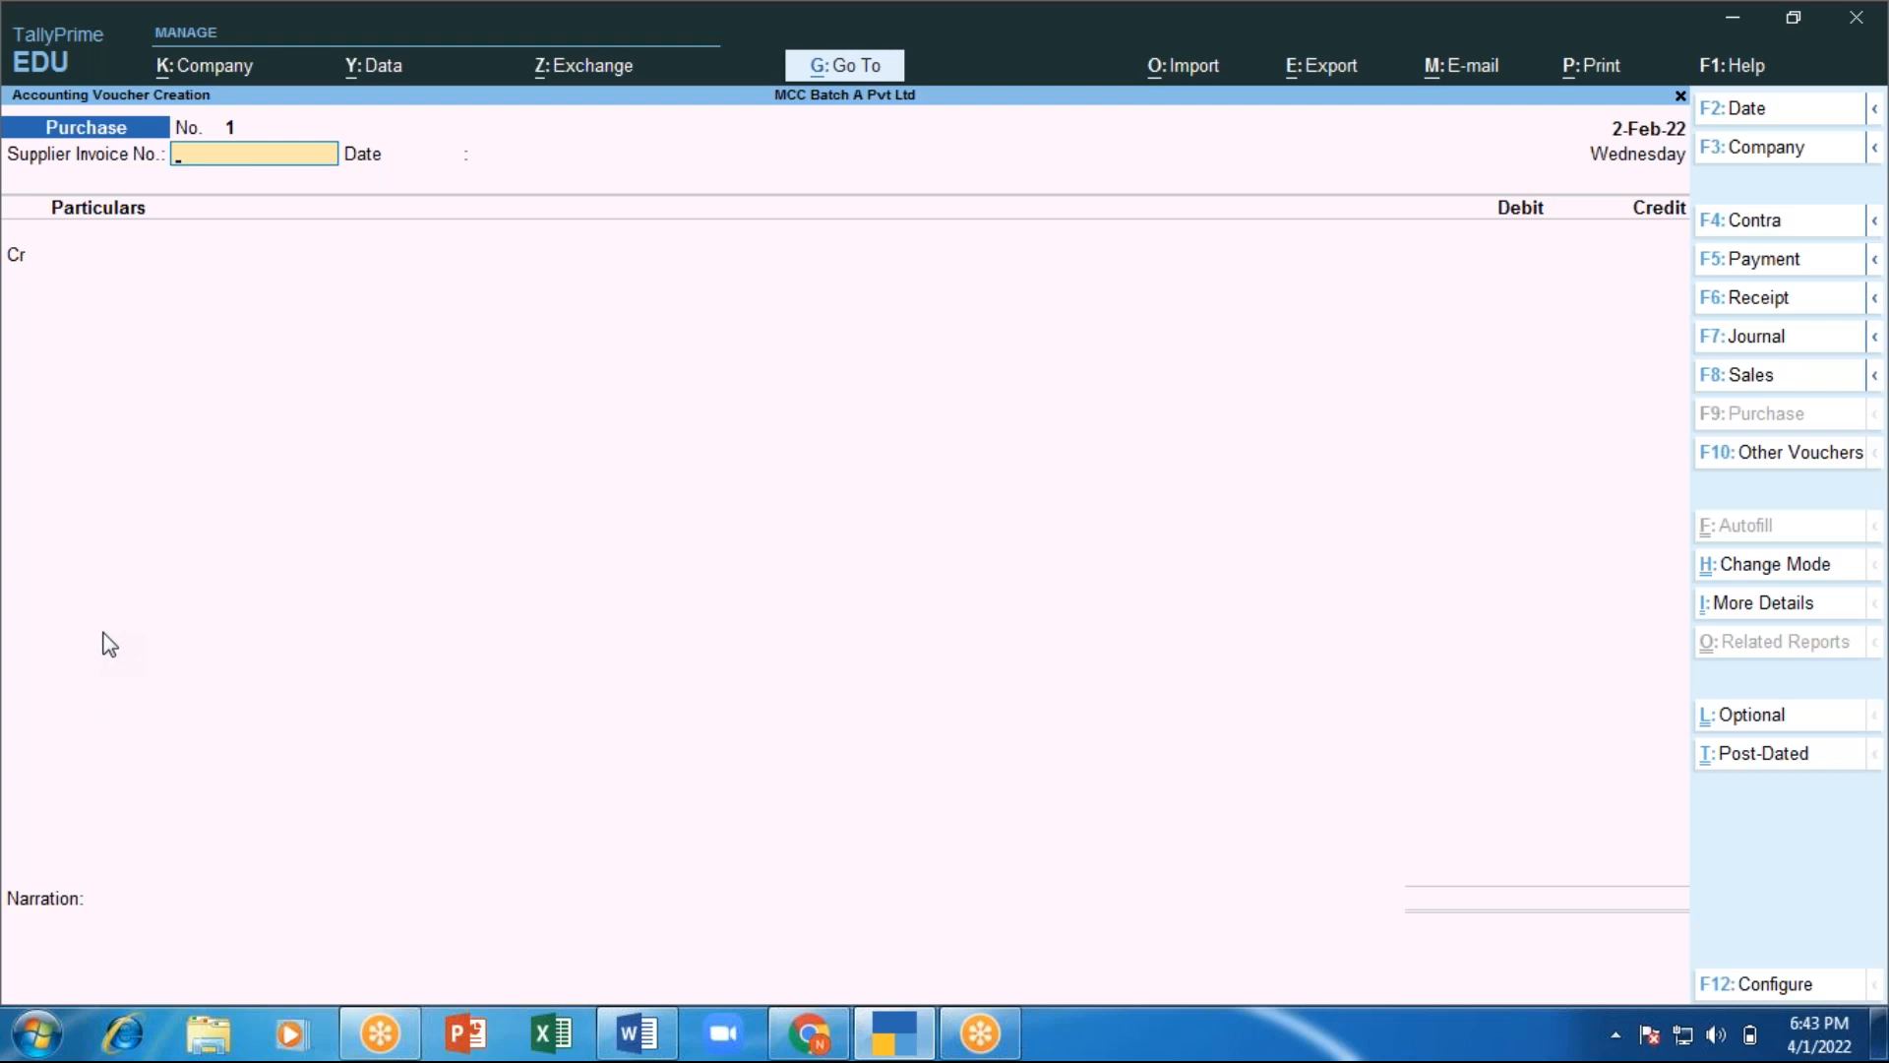
Switch to Word and highlight the "Accounting Voucher mode (format of single entry)" list item in yellow.
{"action": "key", "text": "alt+Tab"}
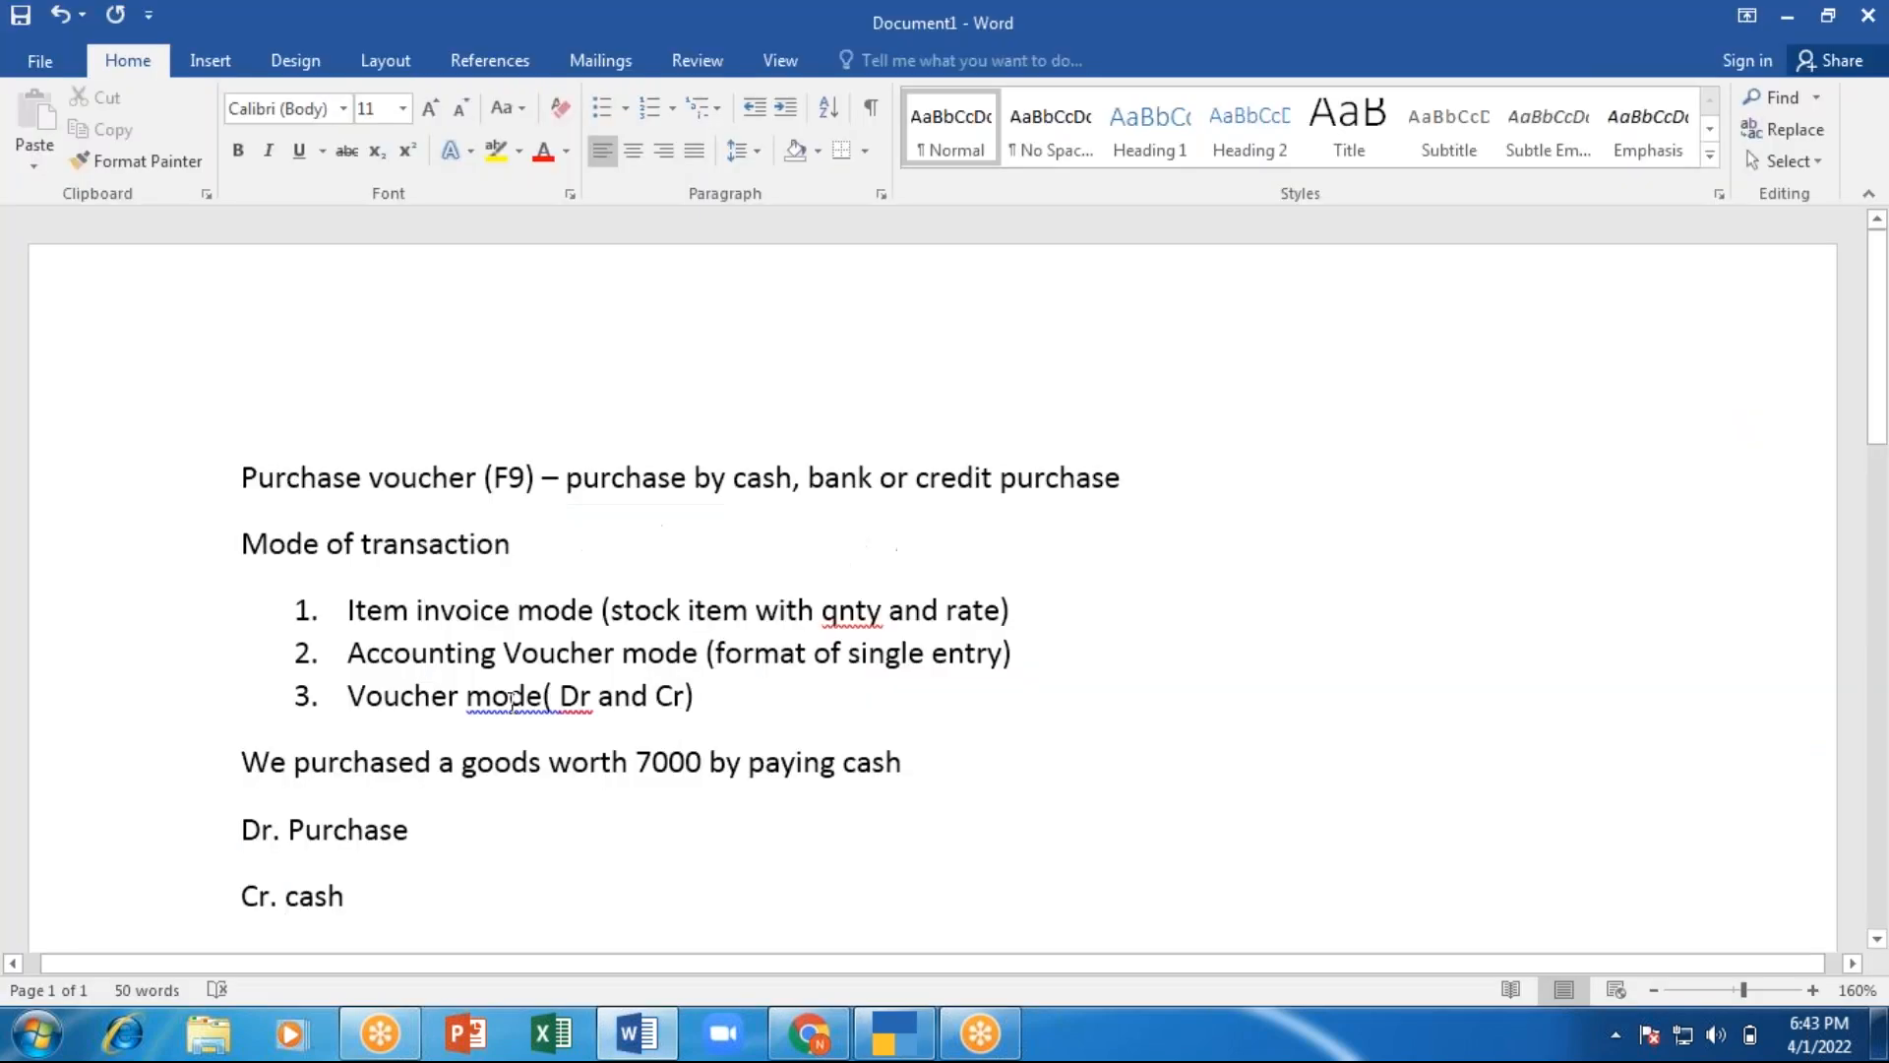
{"action": "left_click_drag", "start_coordinate": [1026, 649], "coordinate": [374, 672]}
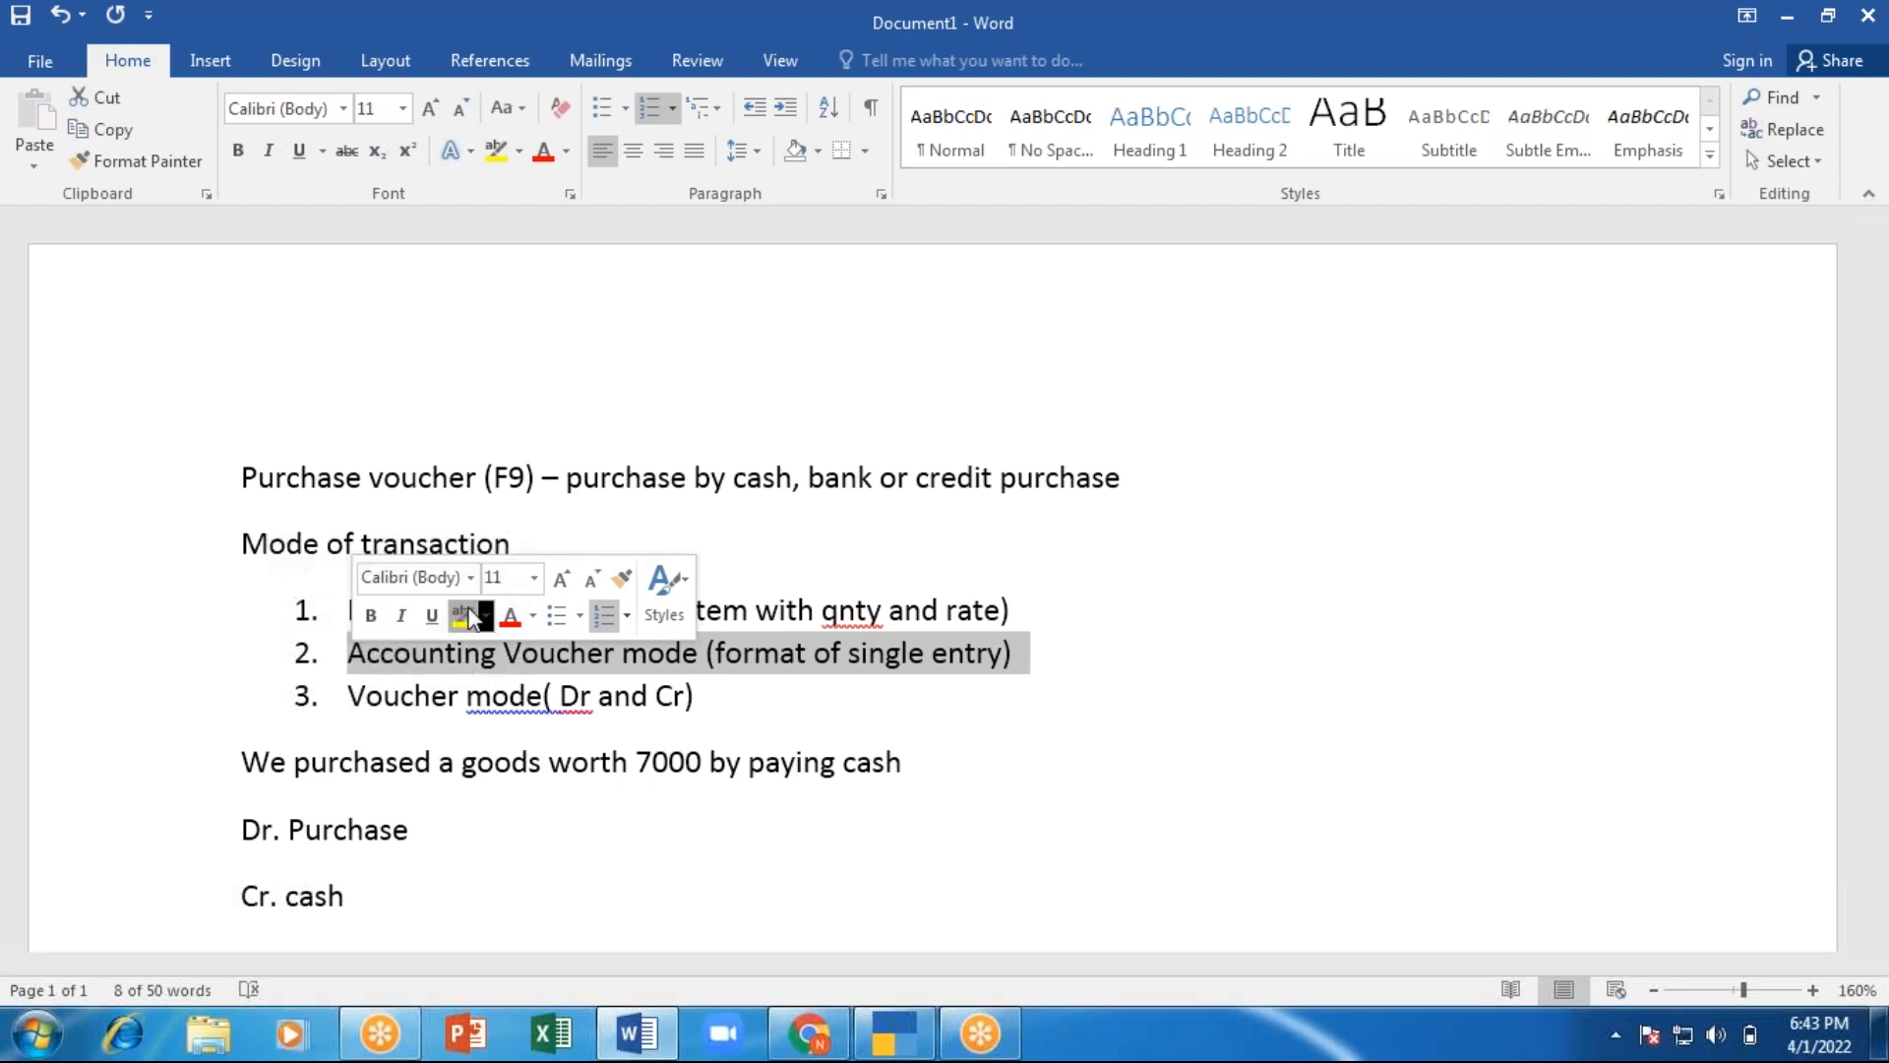
{"action": "left_click", "coordinate": [469, 612]}
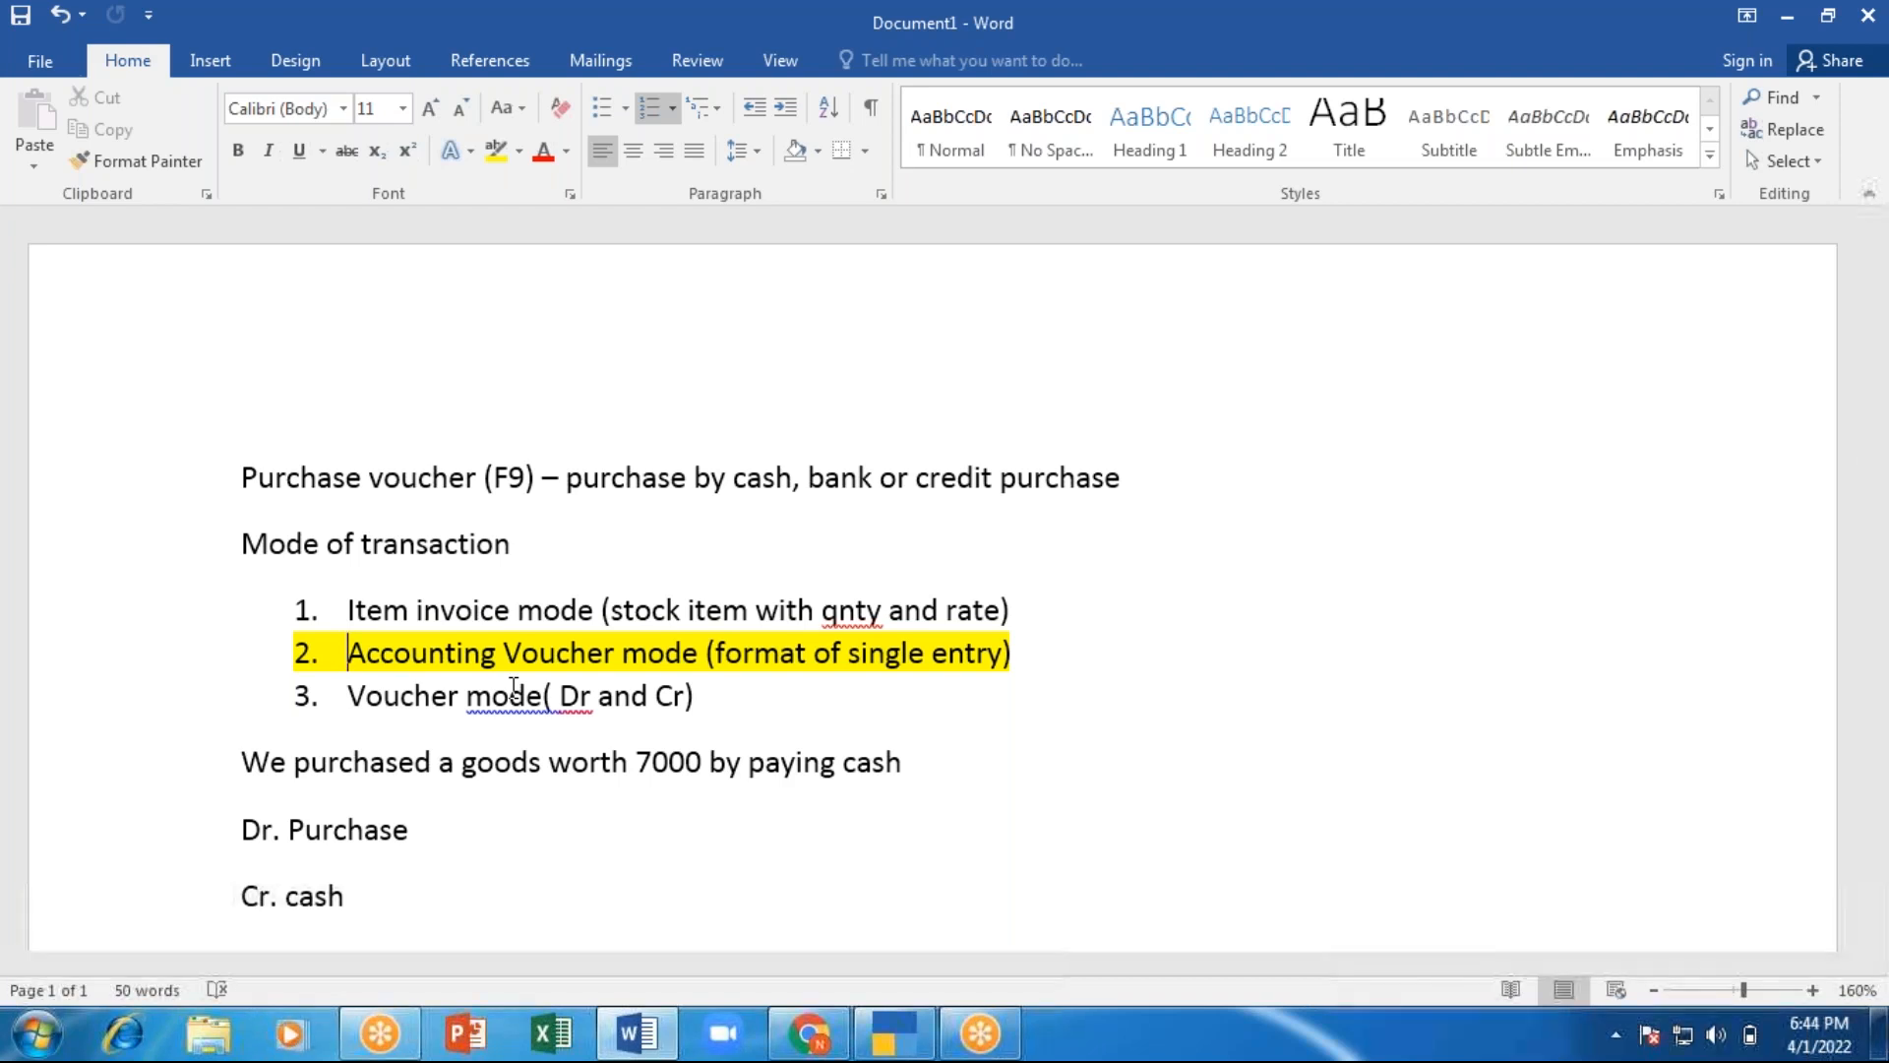
Return to TallyPrime and set the purchase voucher mode to Accounting Invoice.
{"action": "key", "text": "alt+Tab"}
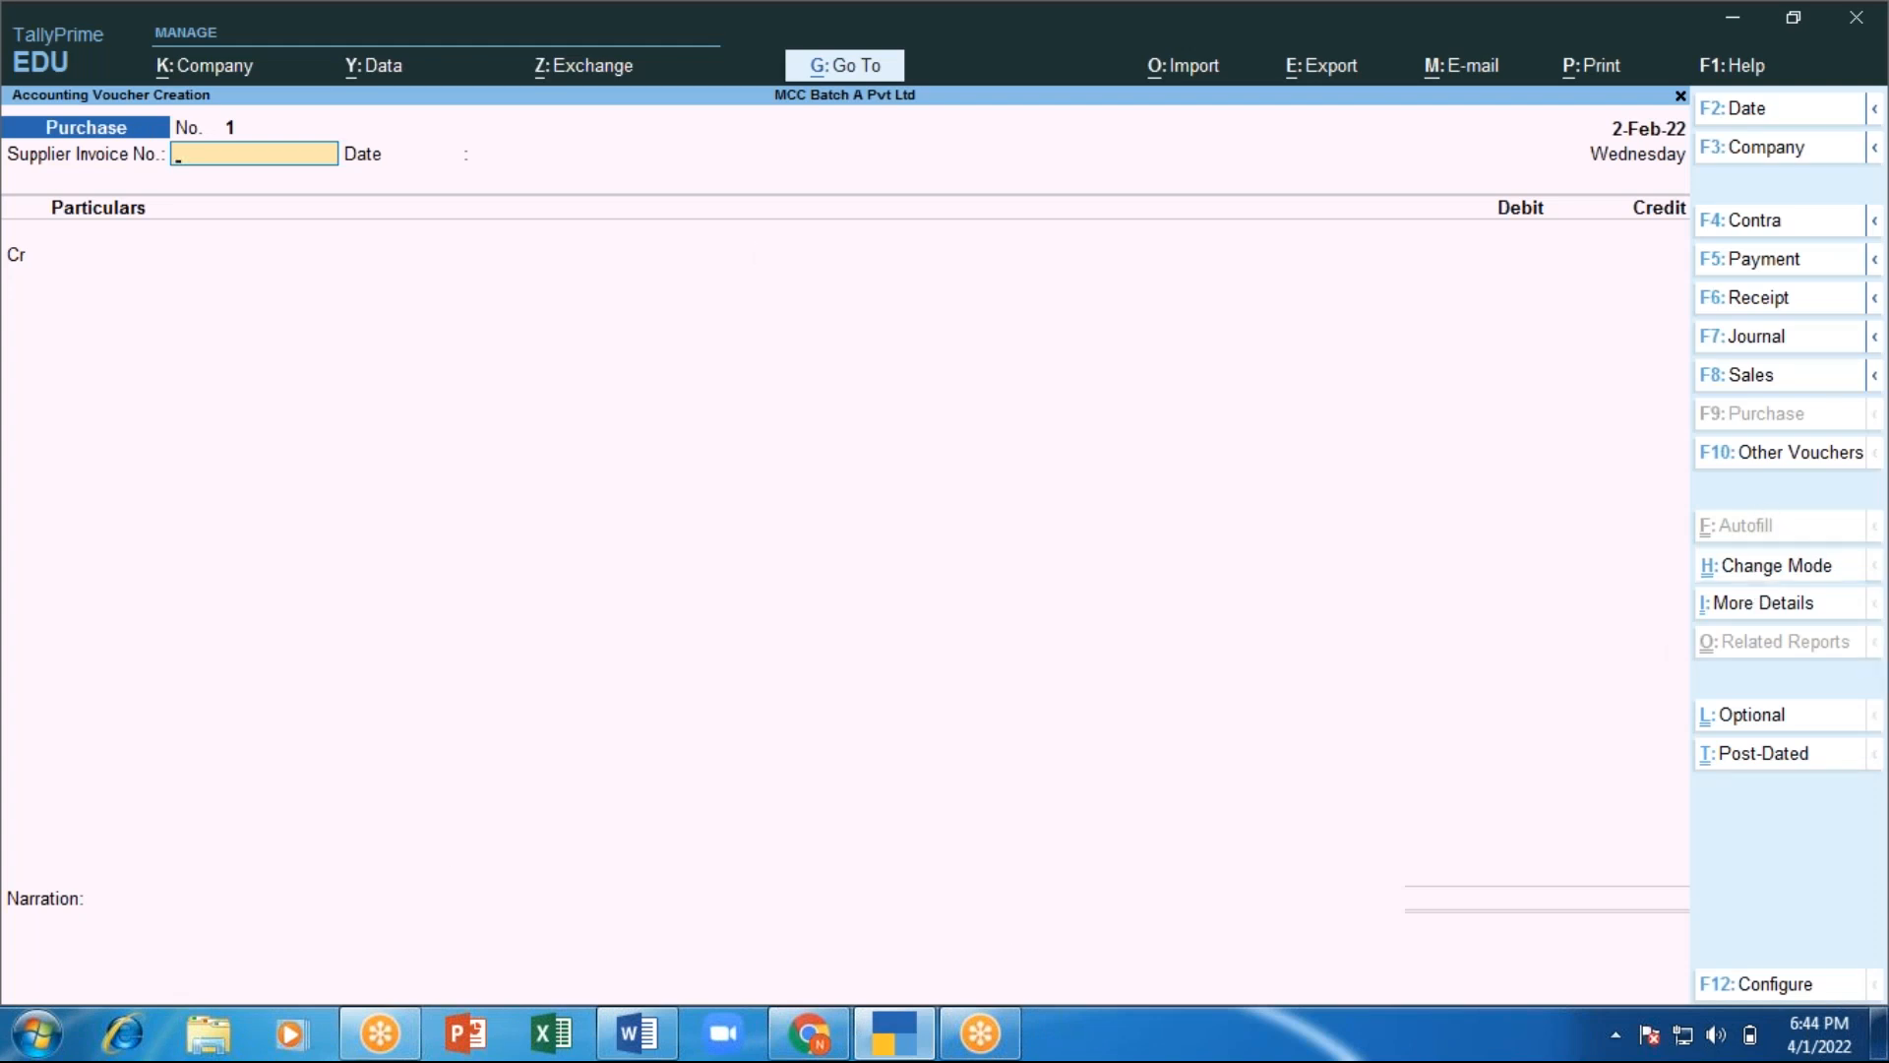
{"action": "left_click", "coordinate": [1756, 576]}
{"action": "key", "text": "Up"}
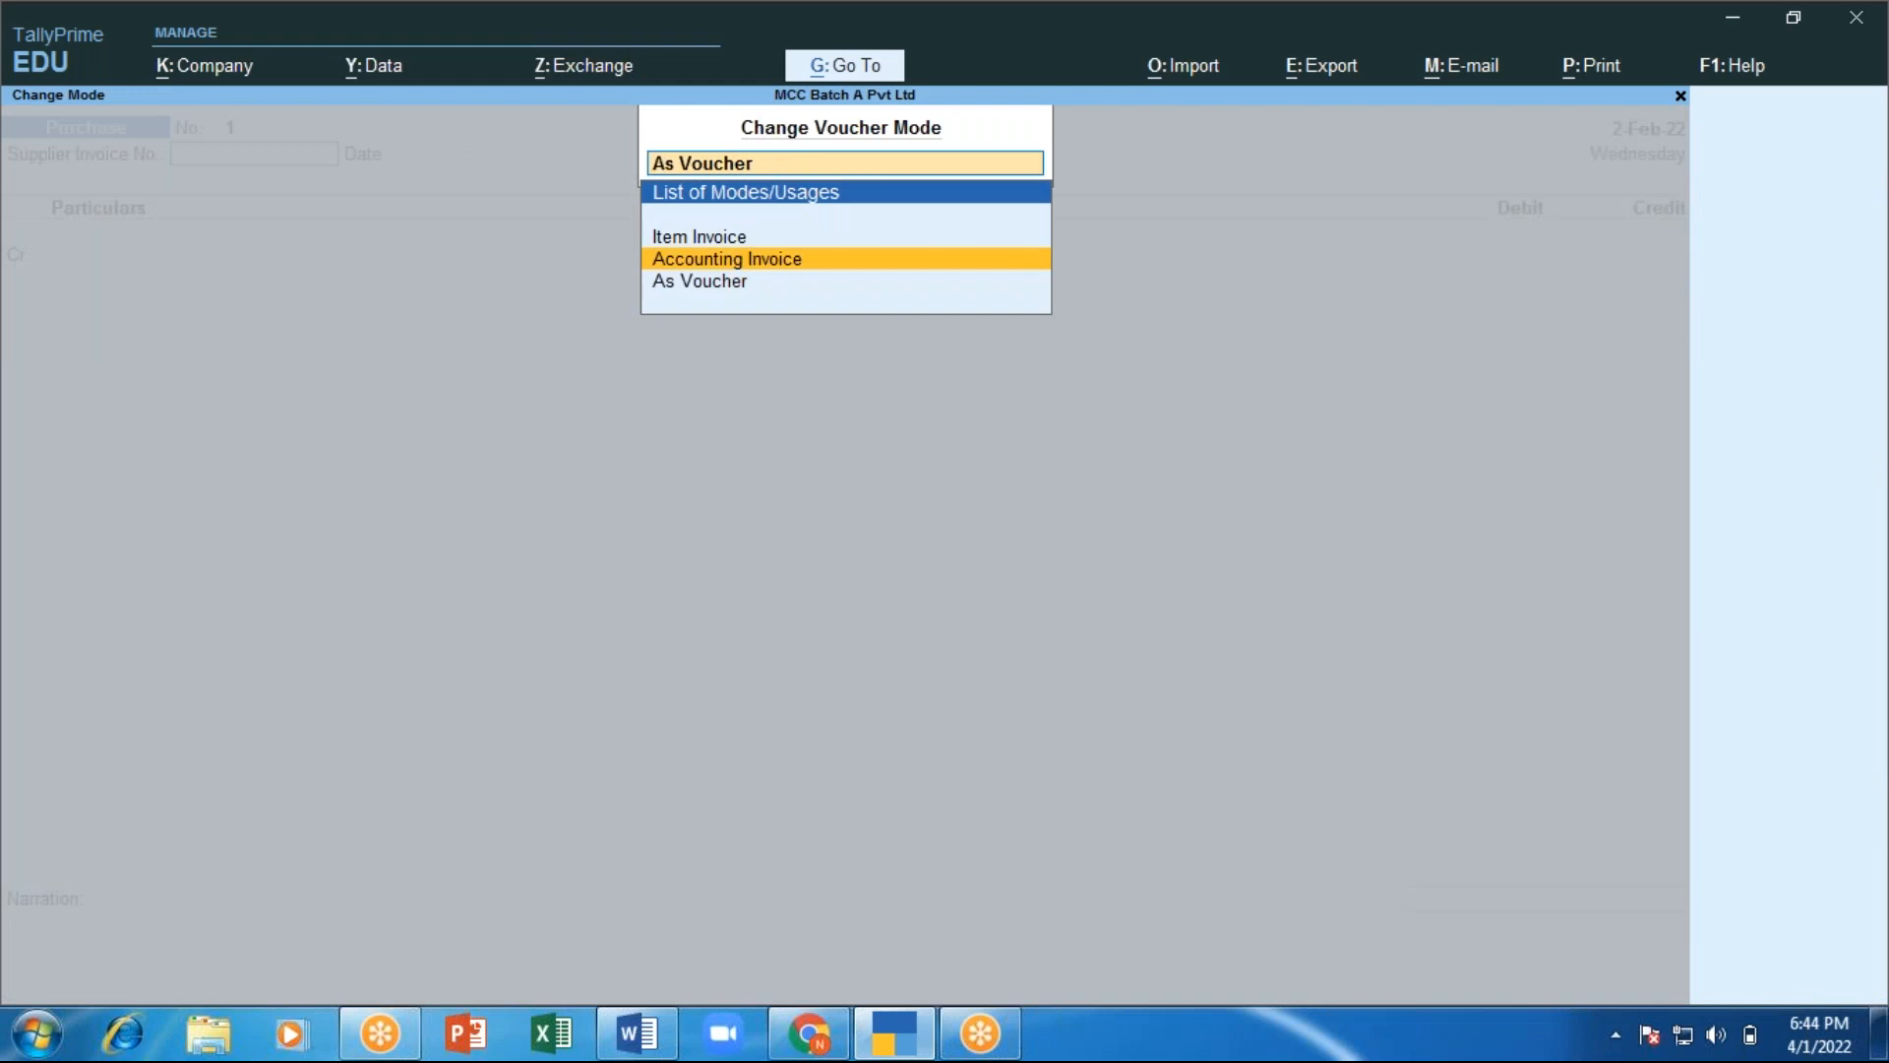
{"action": "key", "text": "Return"}
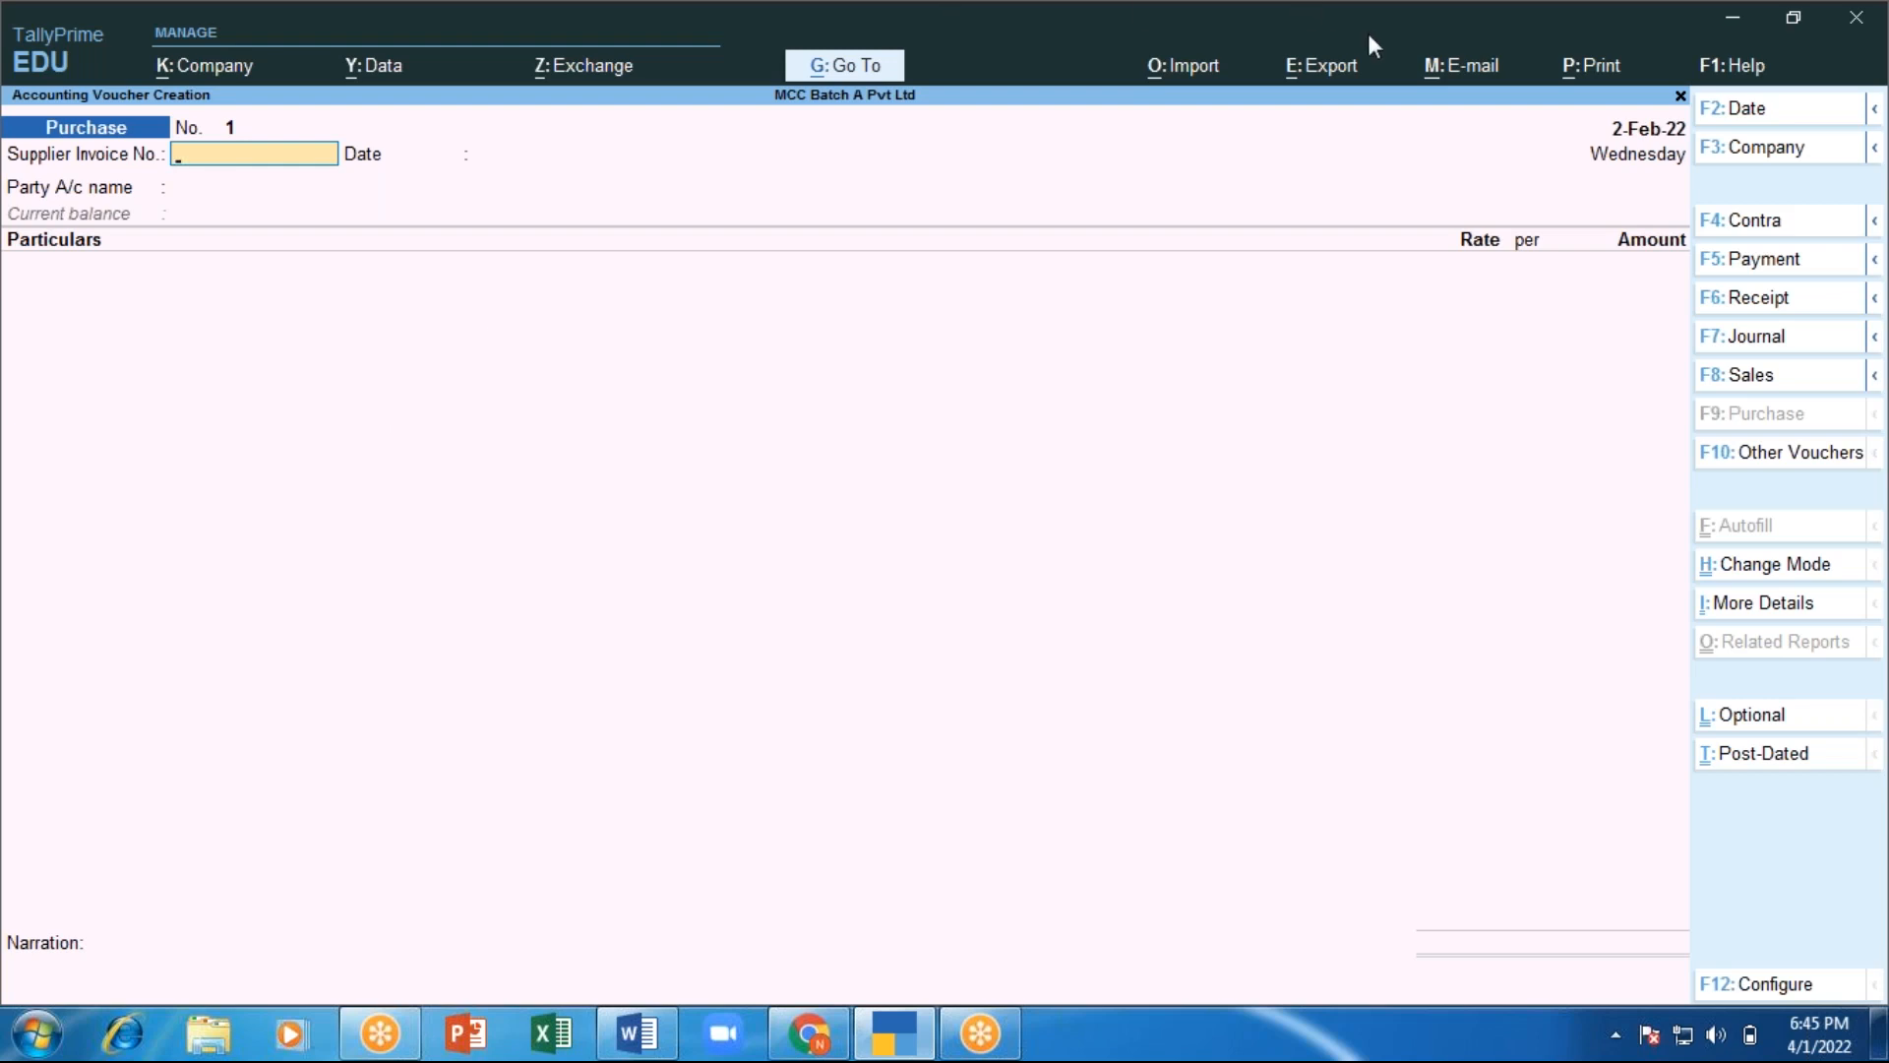
{"action": "left_click", "coordinate": [1402, 37]}
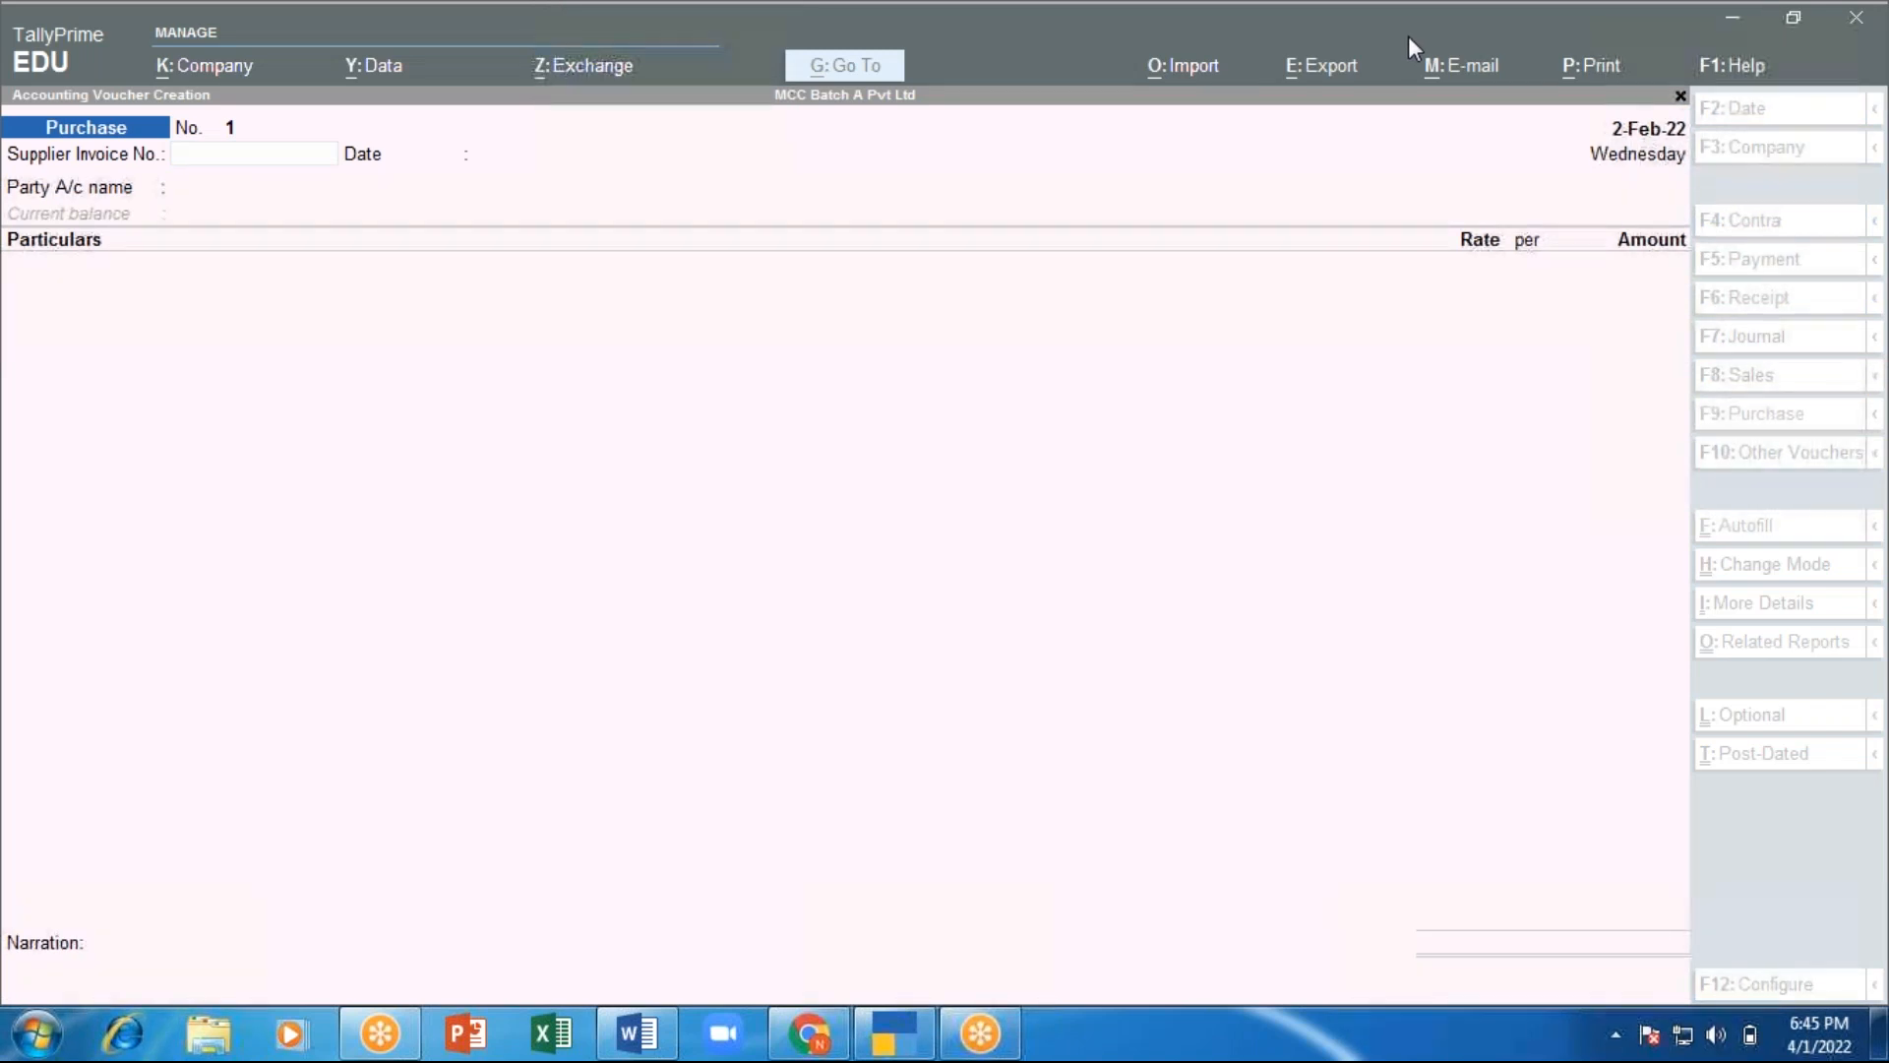
{"action": "left_click", "coordinate": [1029, 337]}
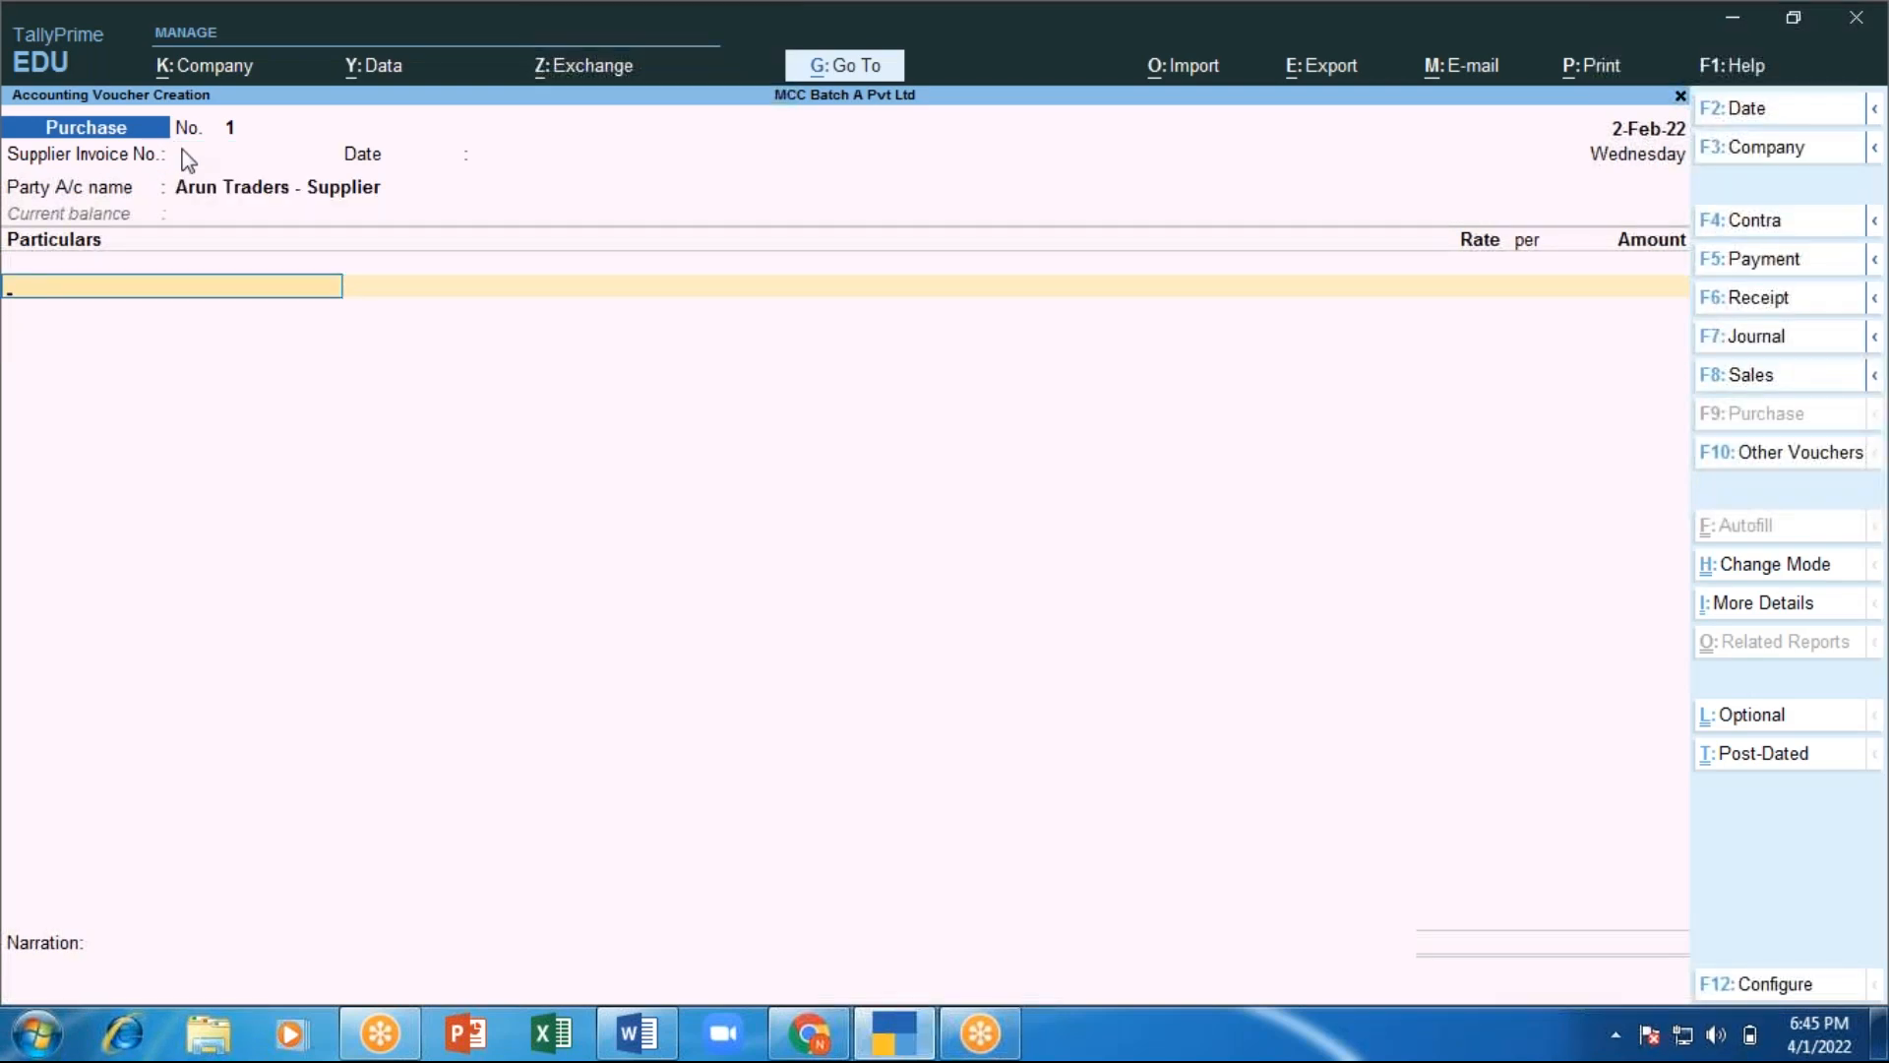
{"action": "left_click", "coordinate": [212, 157]}
{"action": "key", "text": "Escape"}
{"action": "key", "text": "Return"}
{"action": "key", "text": "Return"}
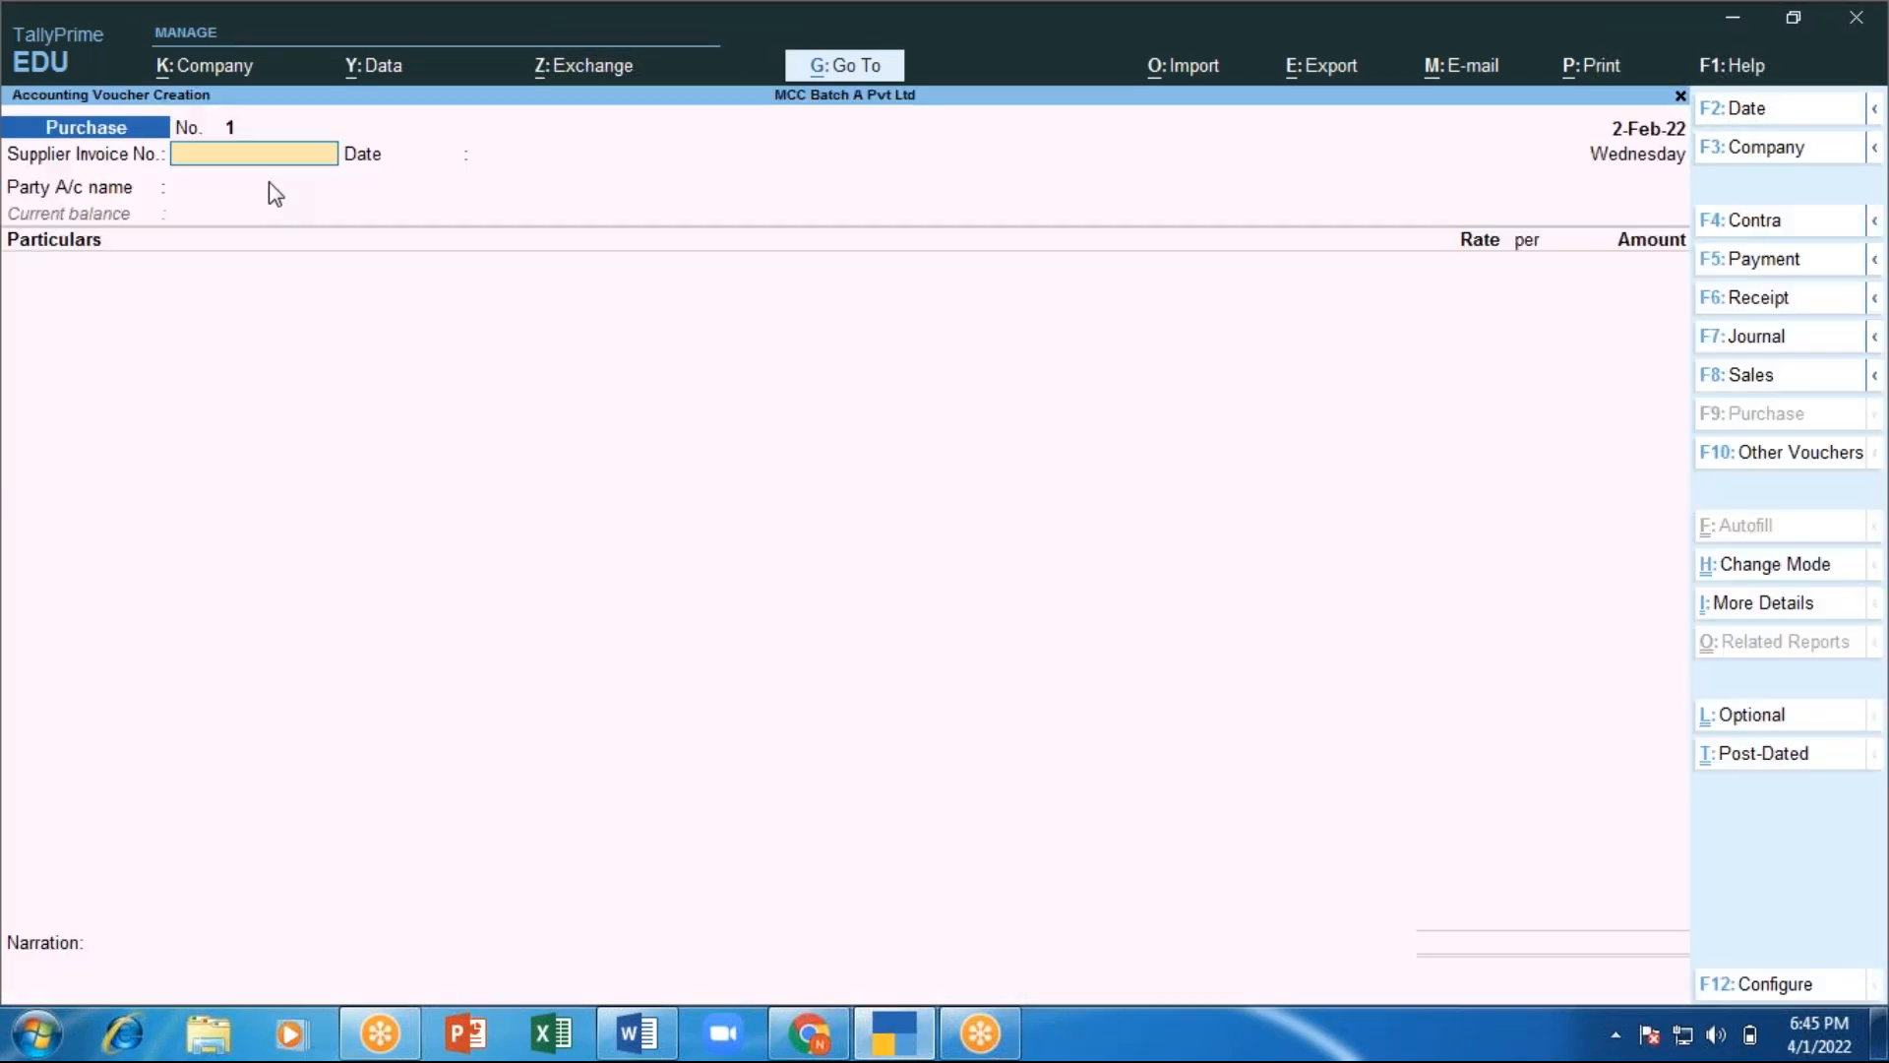
Enter the supplier invoice number A100 and accept 2-Feb-22 as its date.
{"action": "type", "text": "A100"}
{"action": "key", "text": "Return"}
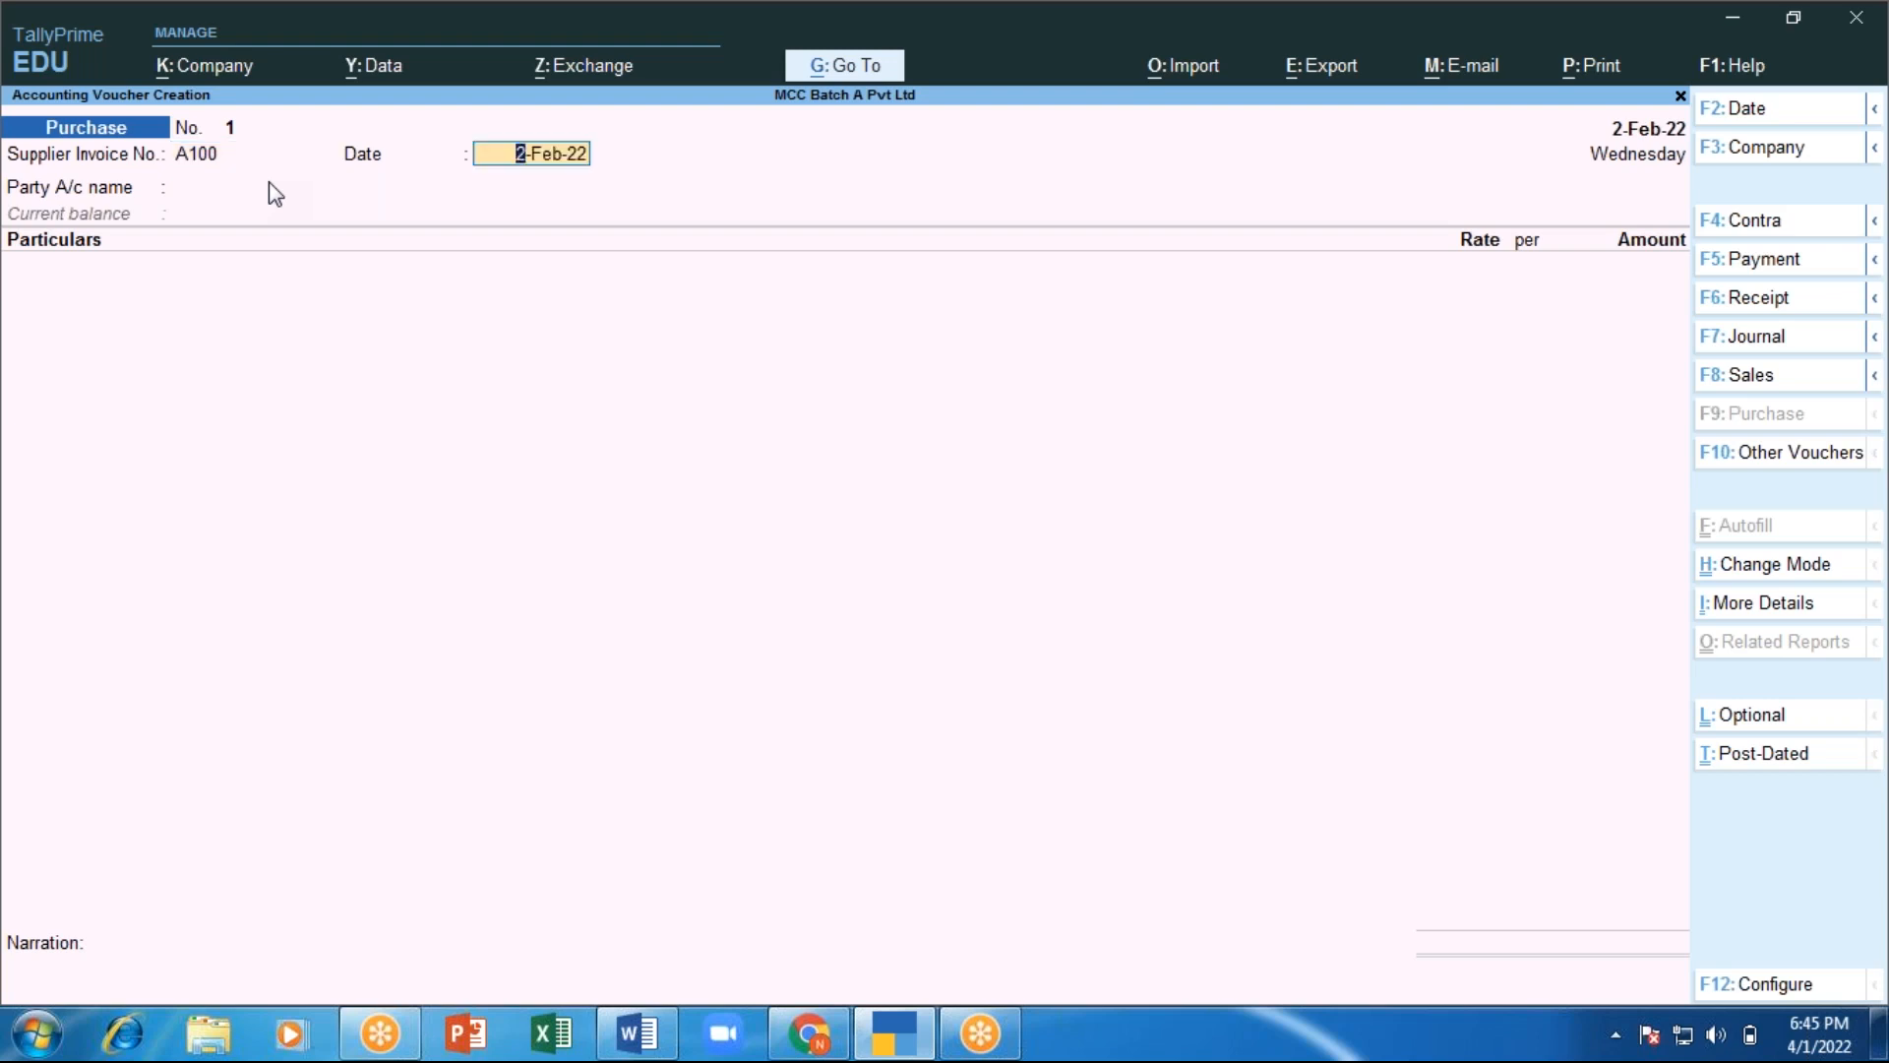
{"action": "key", "text": "Return"}
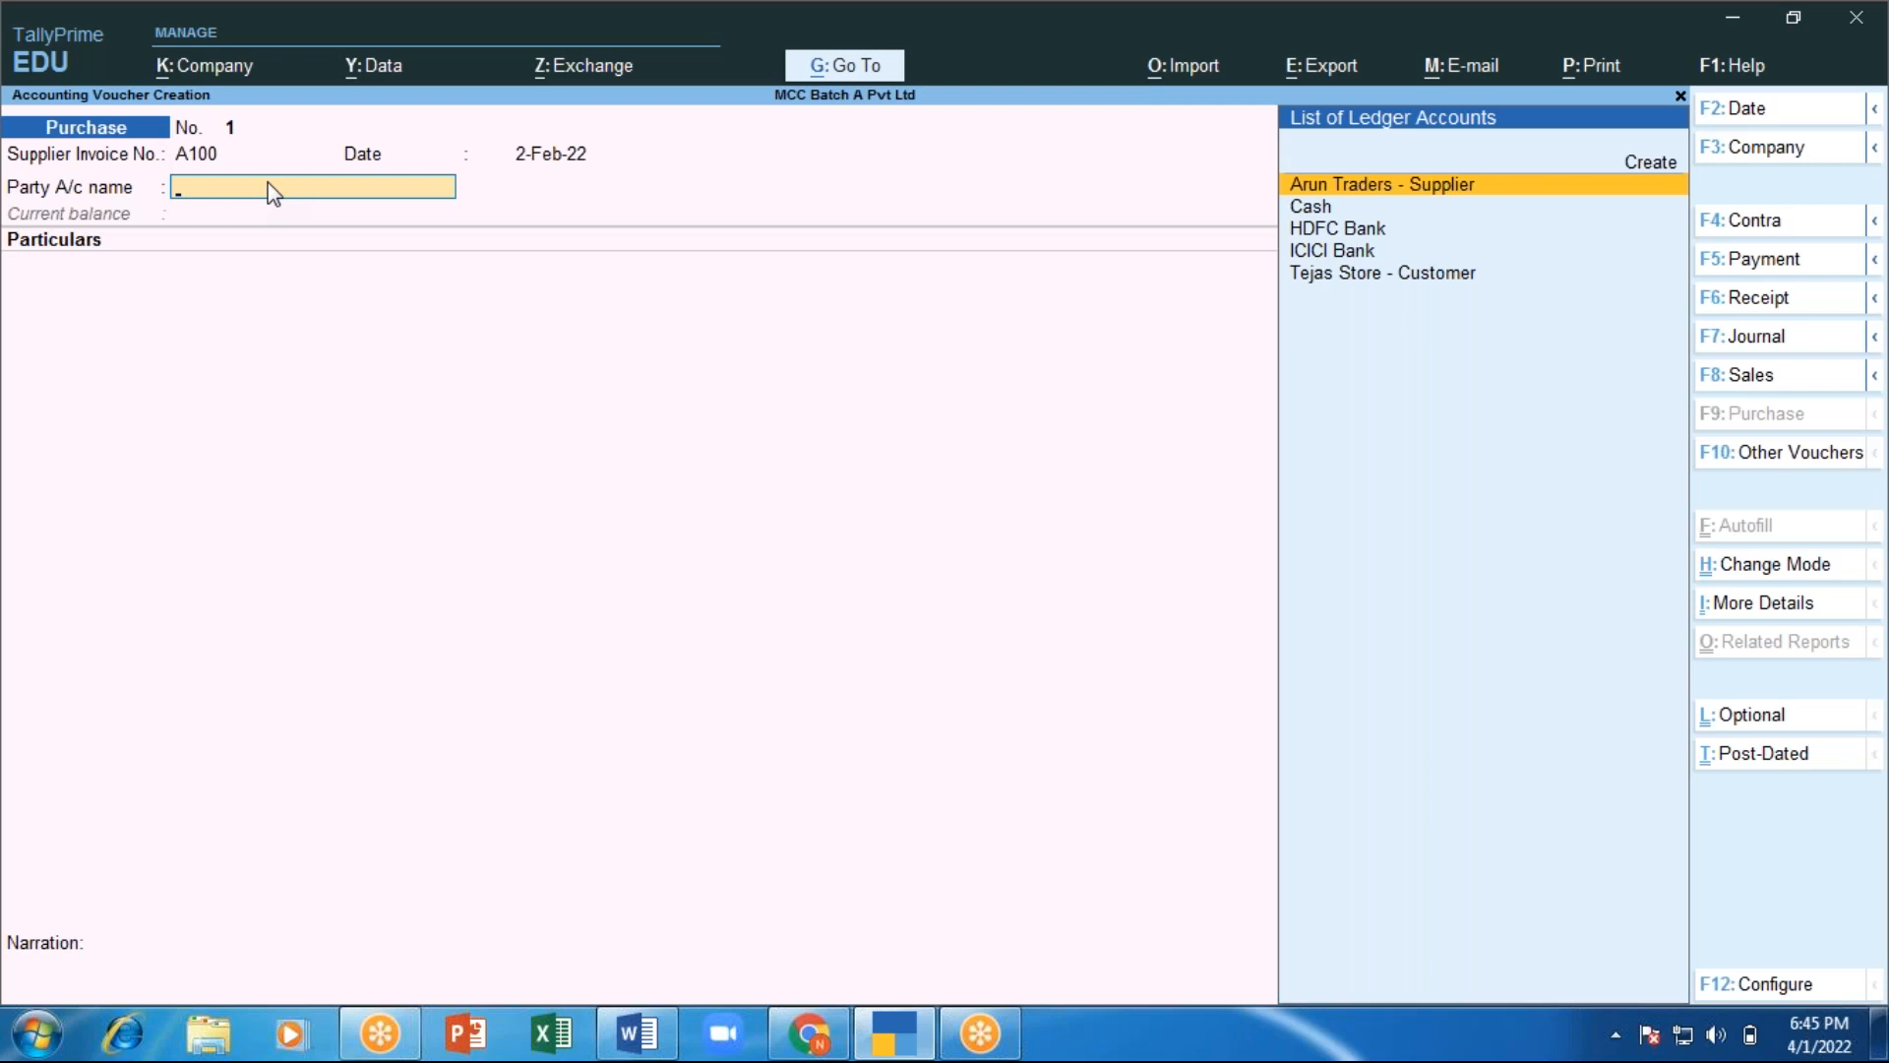
Set the party account to Cash, leaving the receipt details blank and accepting the default party details.
{"action": "type", "text": "Cas"}
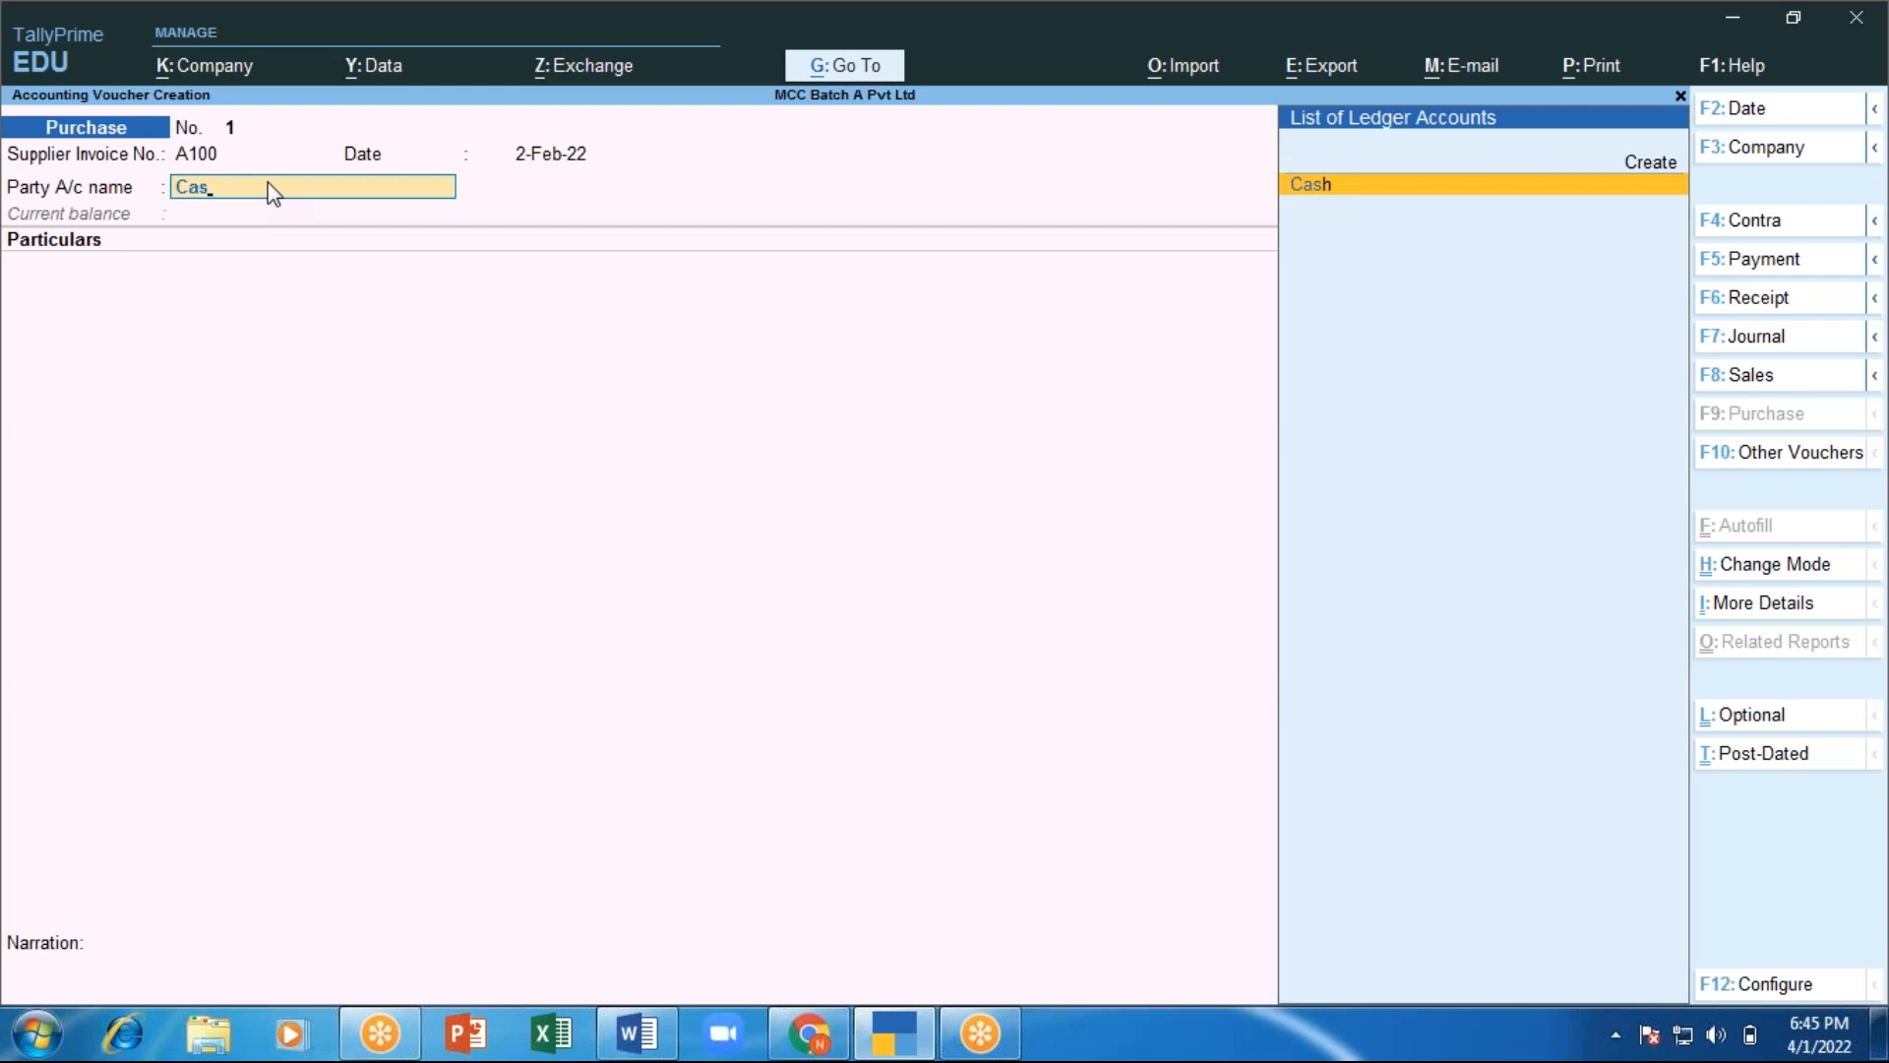
{"action": "key", "text": "Return"}
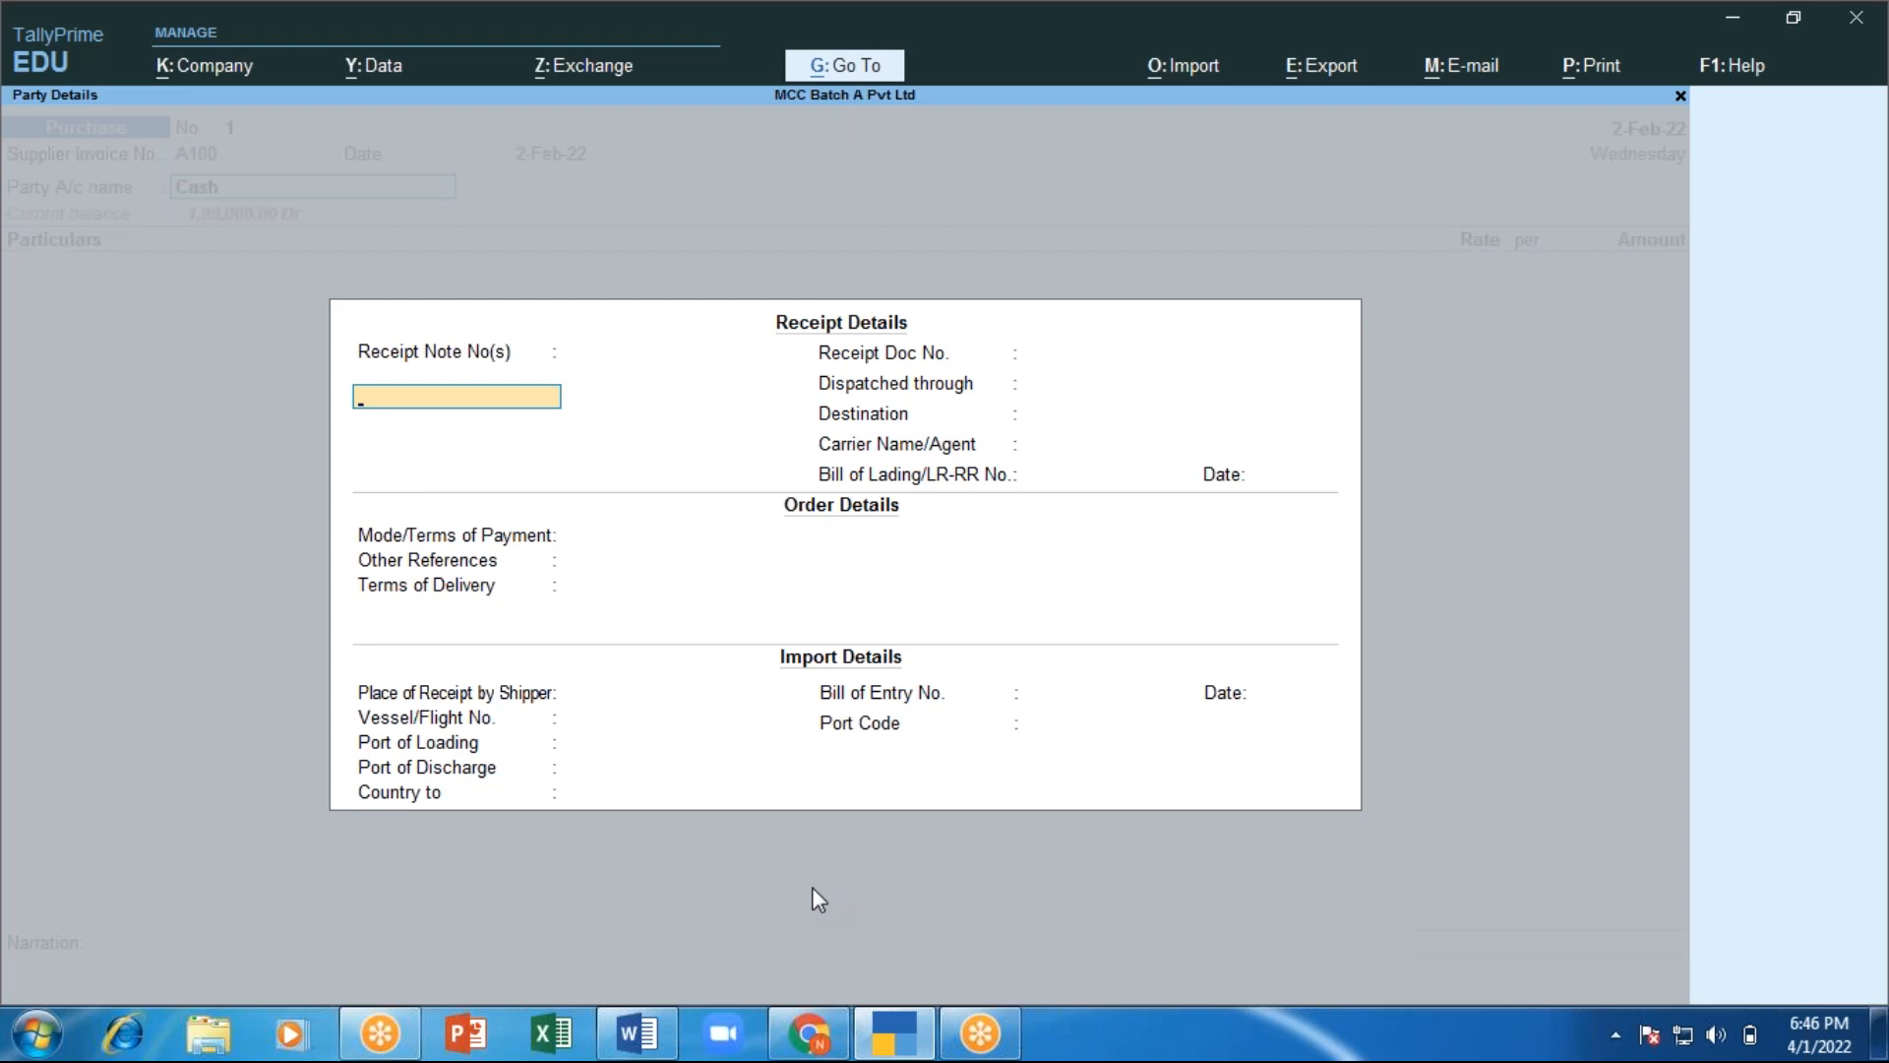
{"action": "key", "text": "Return"}
{"action": "key", "text": "Return"}
{"action": "key", "text": "Return"}
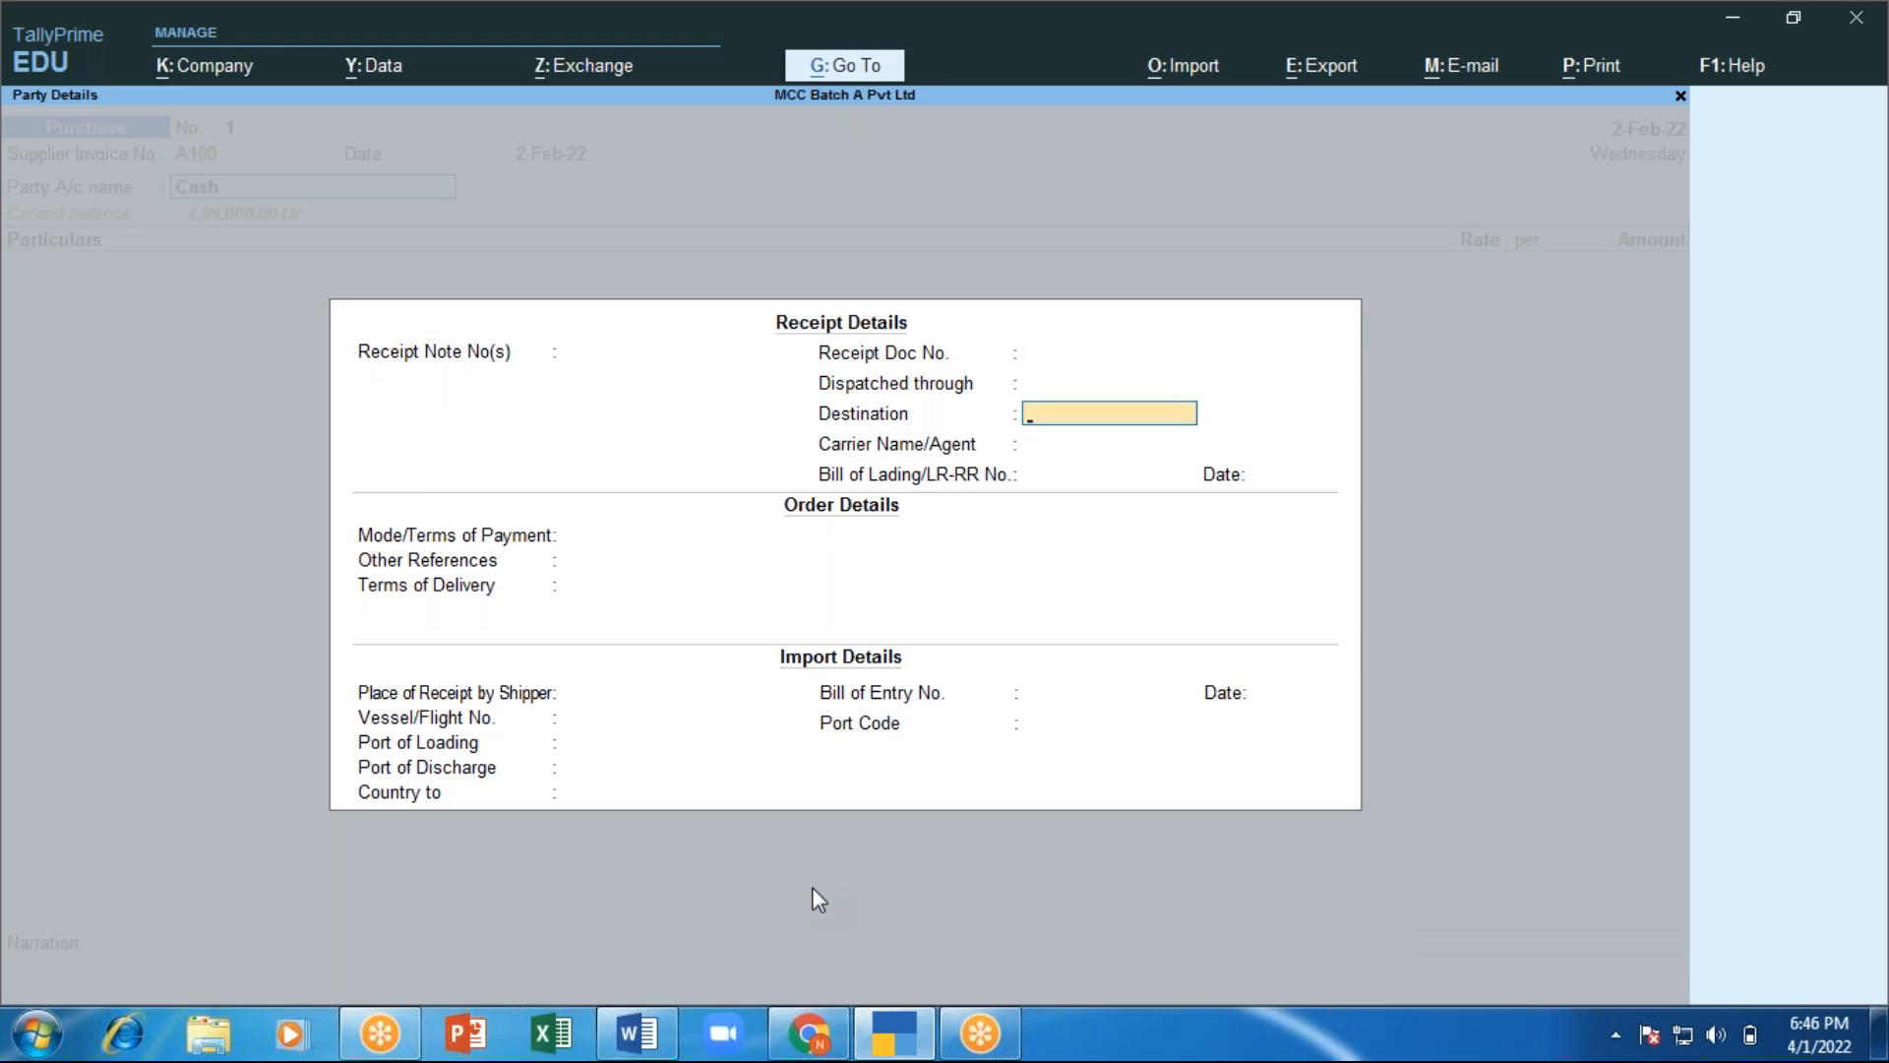
{"action": "key", "text": "ctrl"}
{"action": "key", "text": "ctrl+a"}
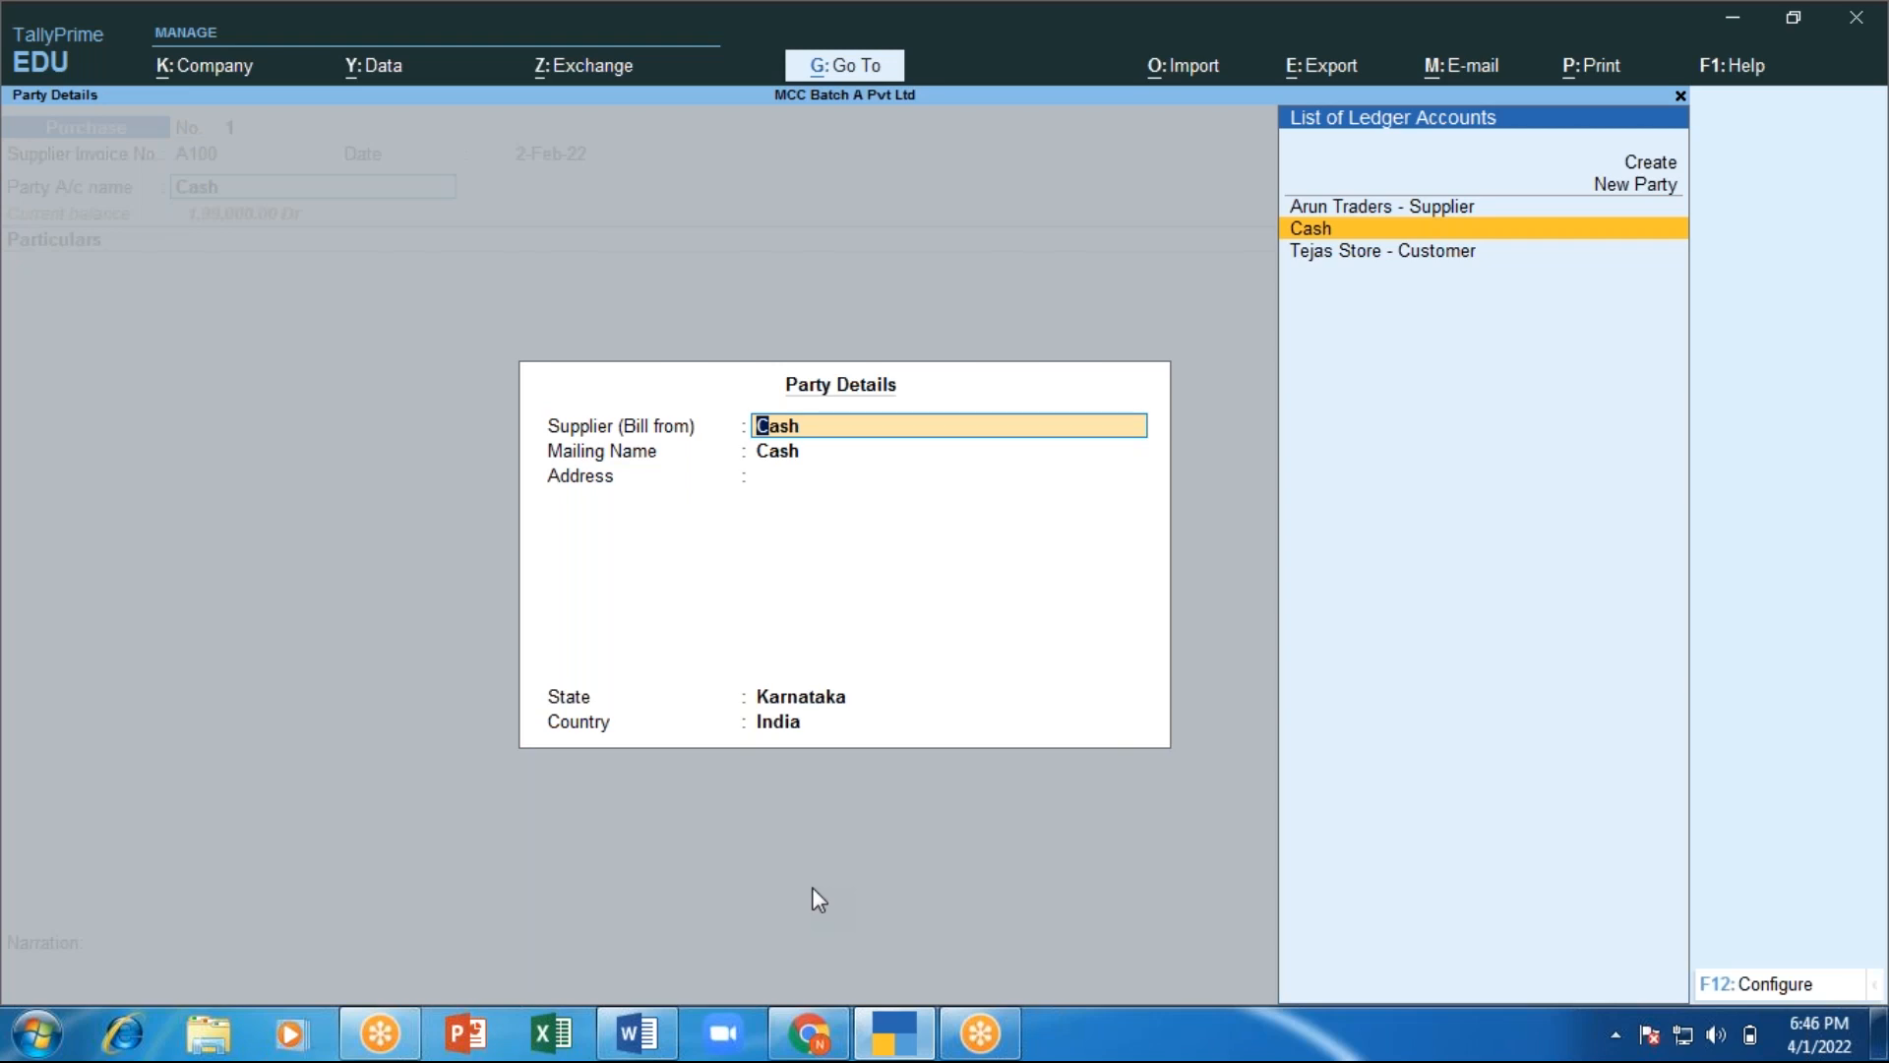
{"action": "key", "text": "ctrl+a"}
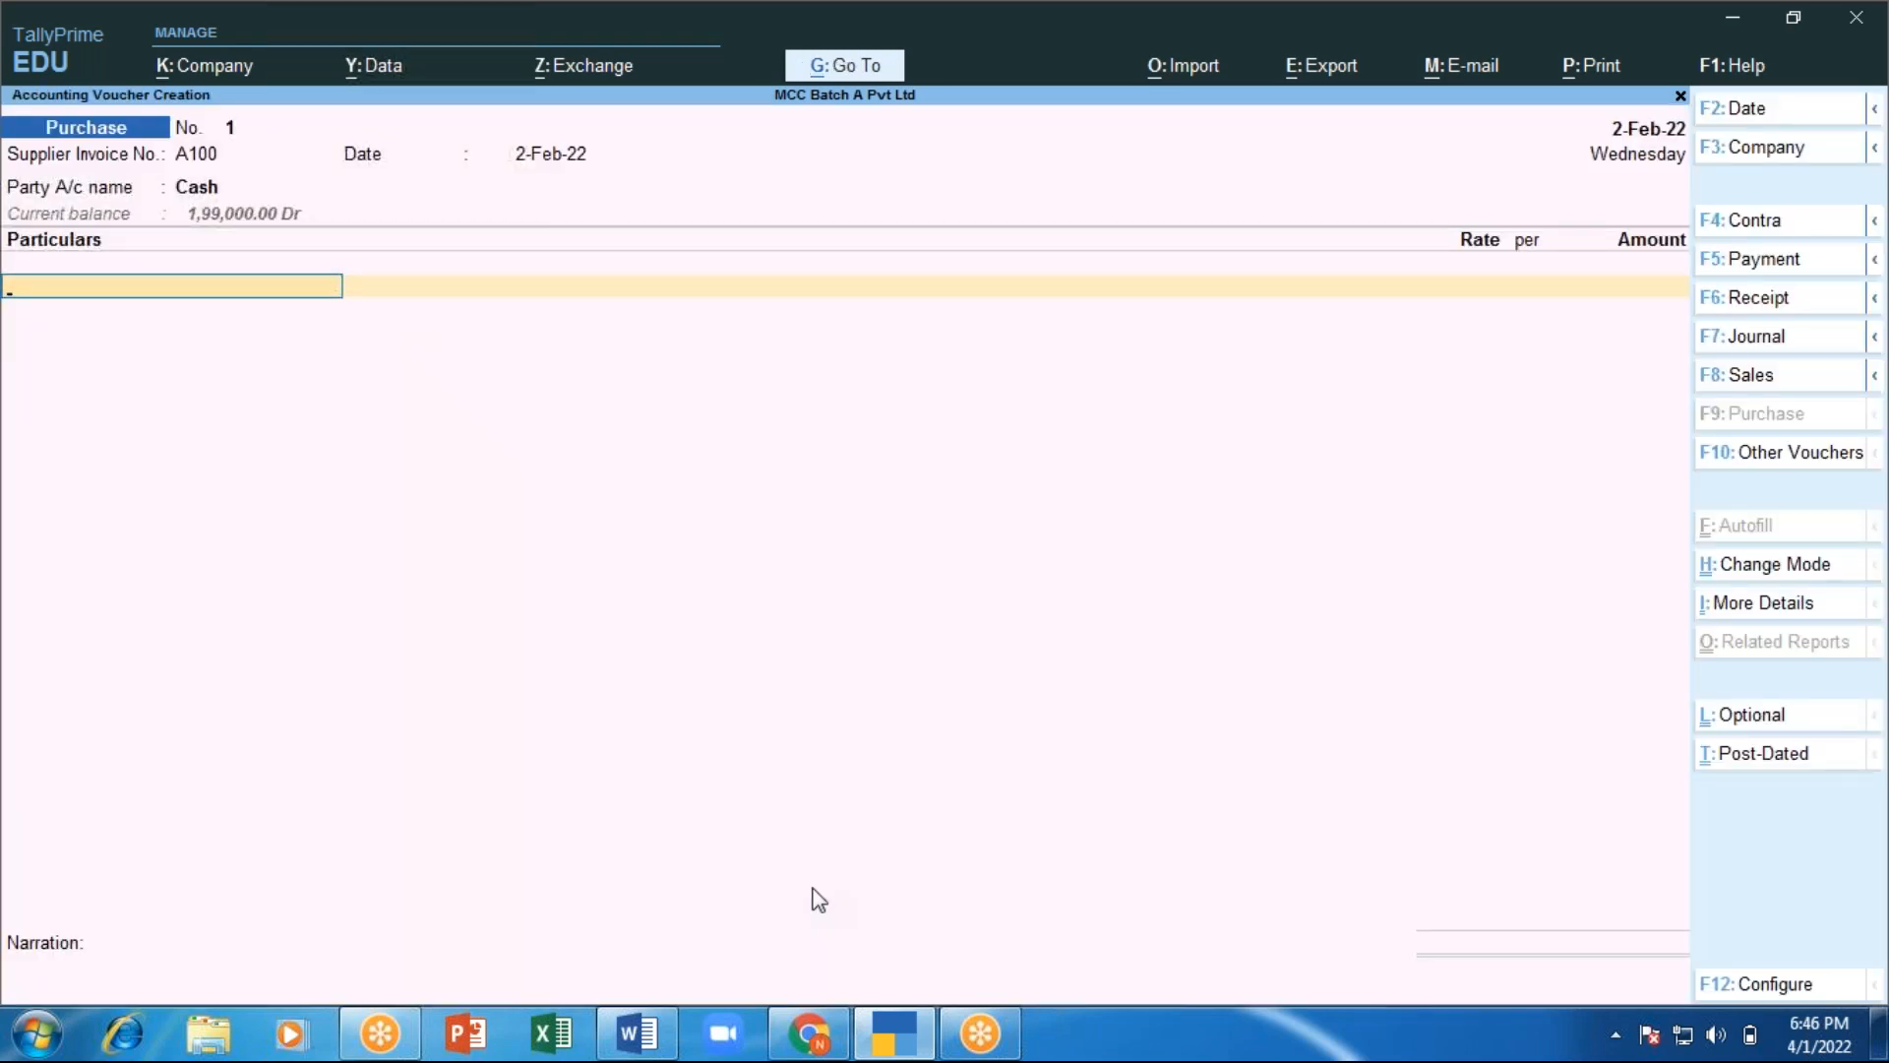
Enter the Purchase ledger with an amount of 7000 and save the voucher without a narration.
{"action": "type", "text": "Pu"}
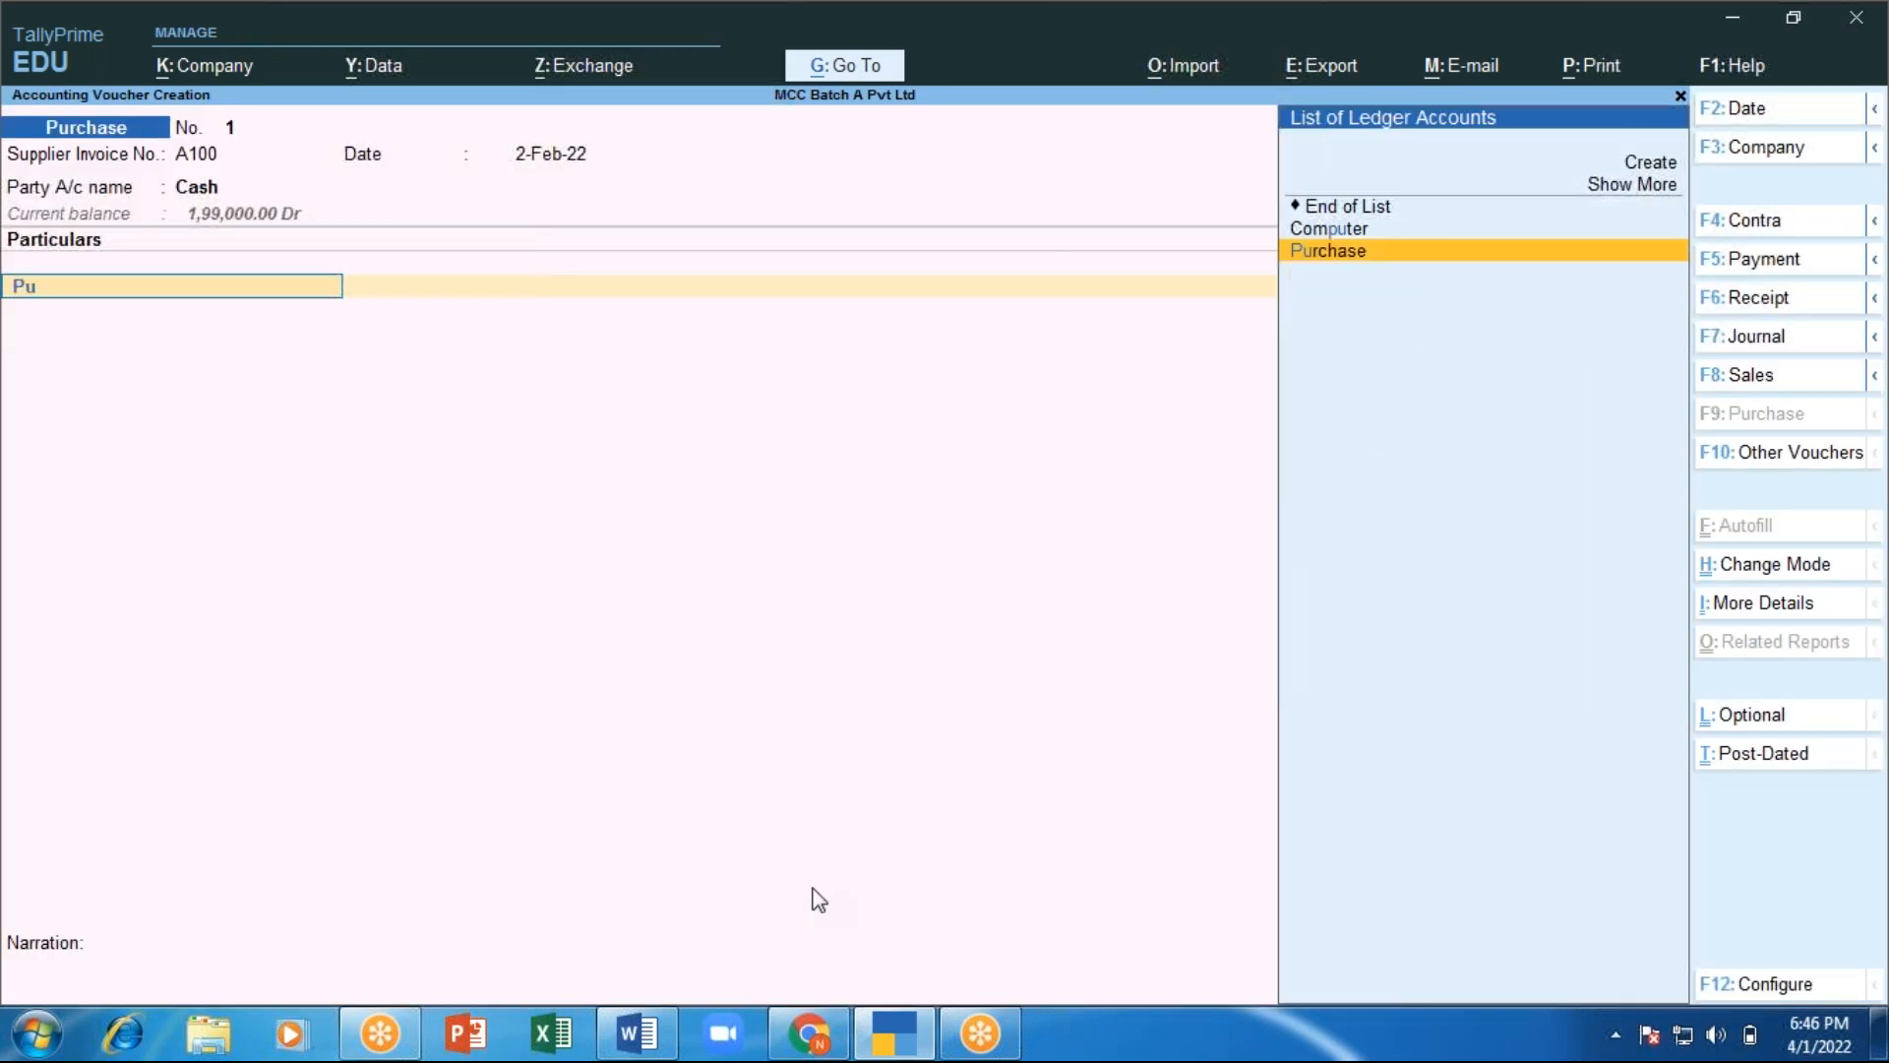
{"action": "key", "text": "Return"}
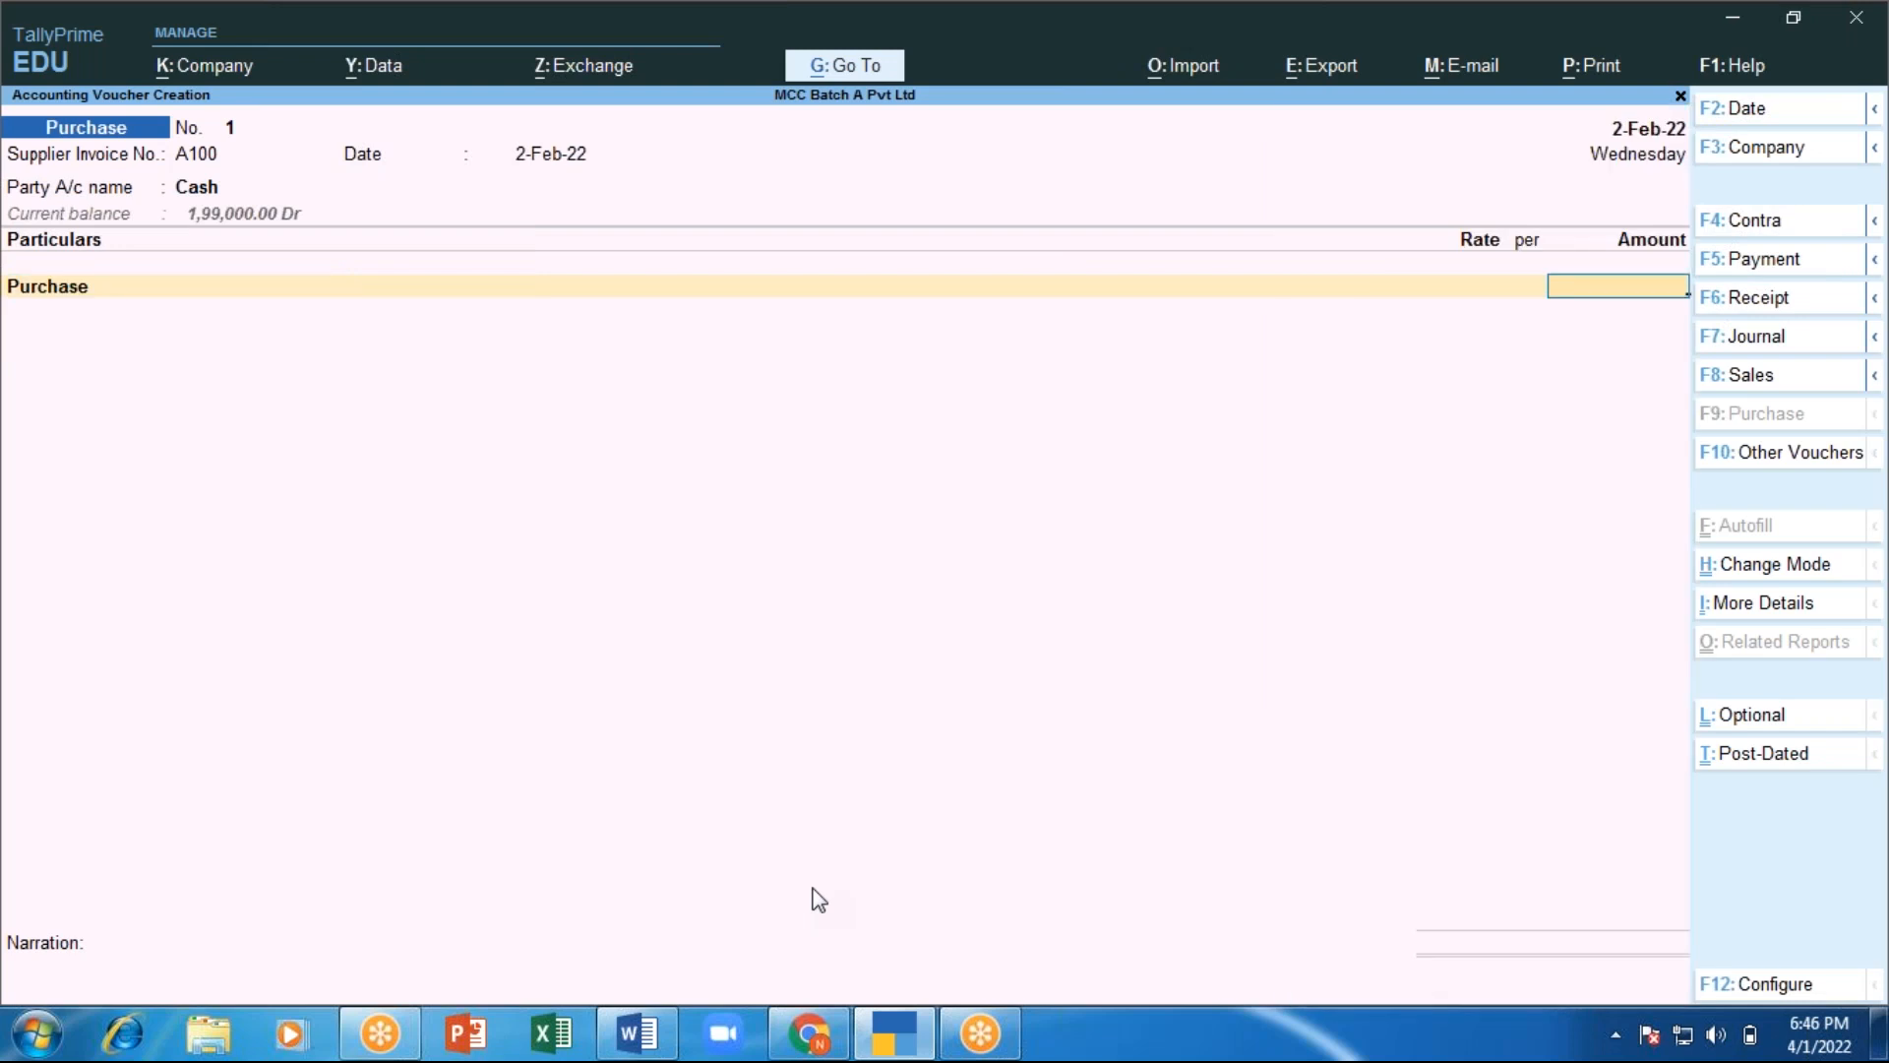
{"action": "type", "text": "7000"}
{"action": "key", "text": "Return"}
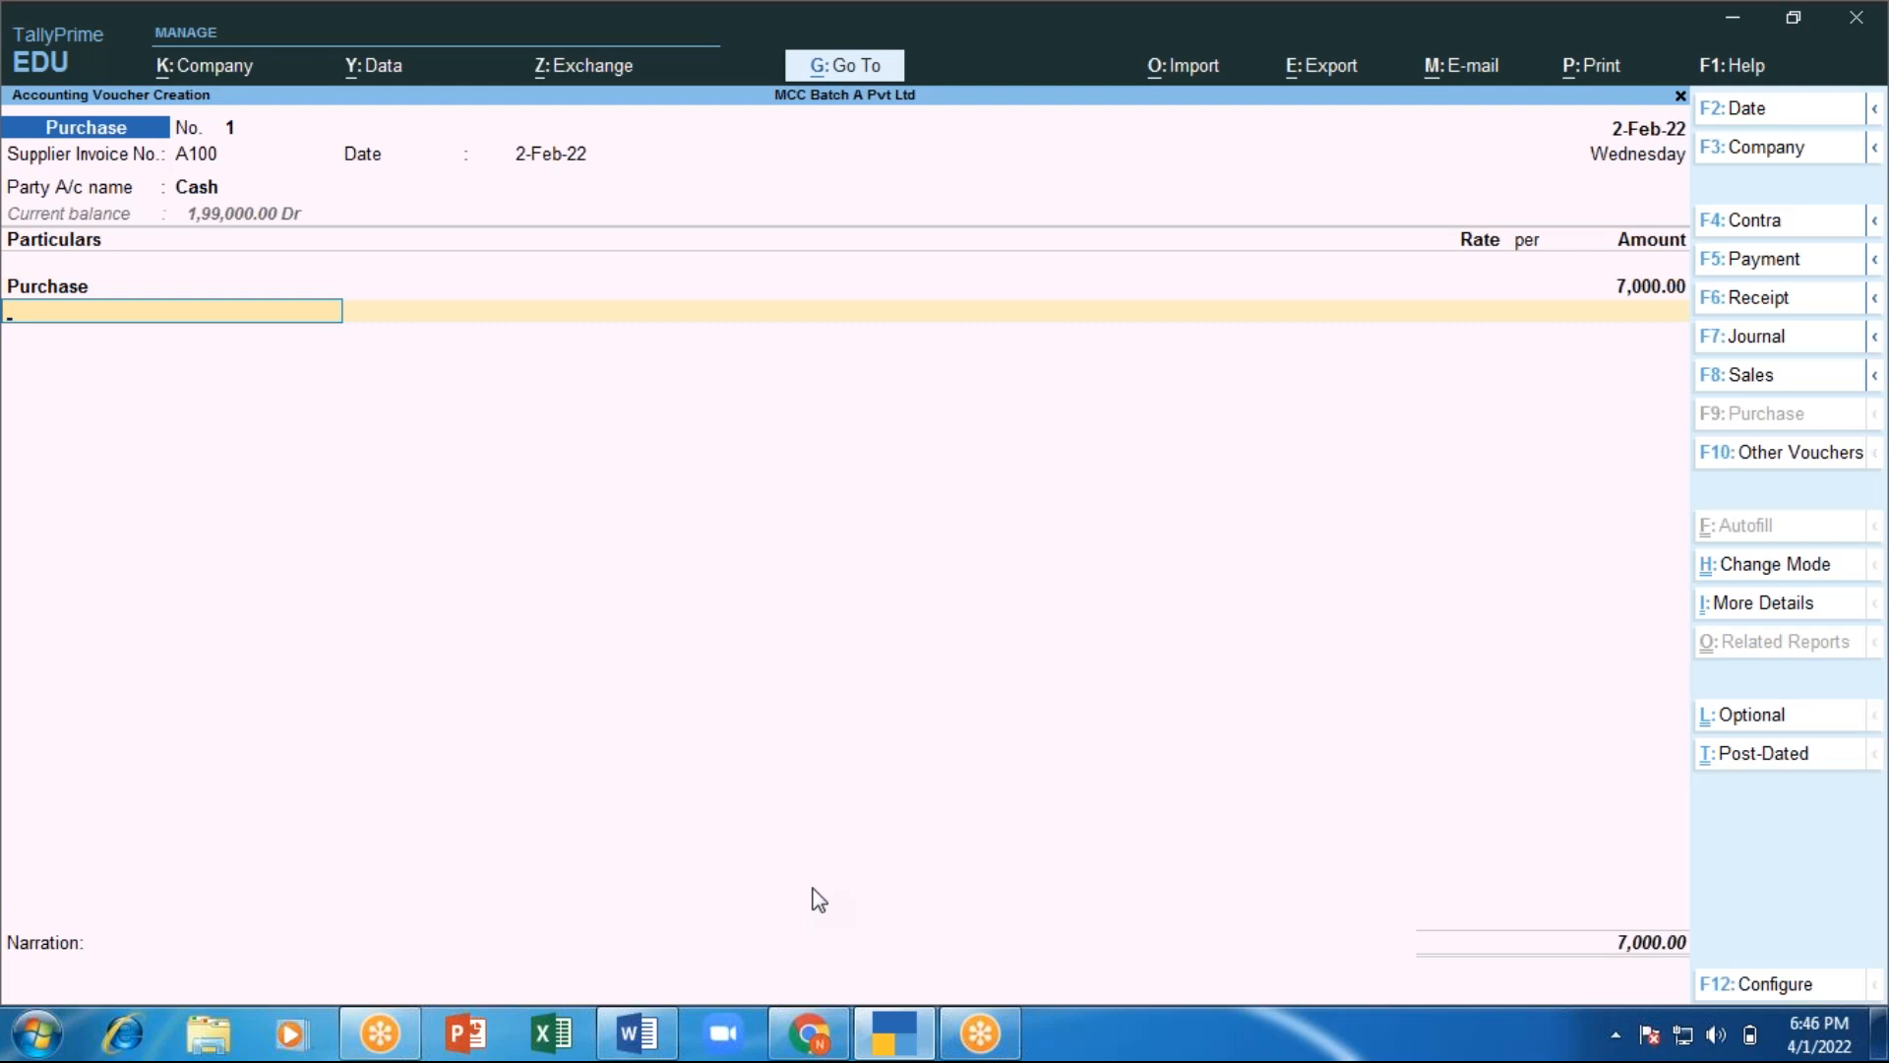
{"action": "key", "text": "Return"}
{"action": "key", "text": "Return"}
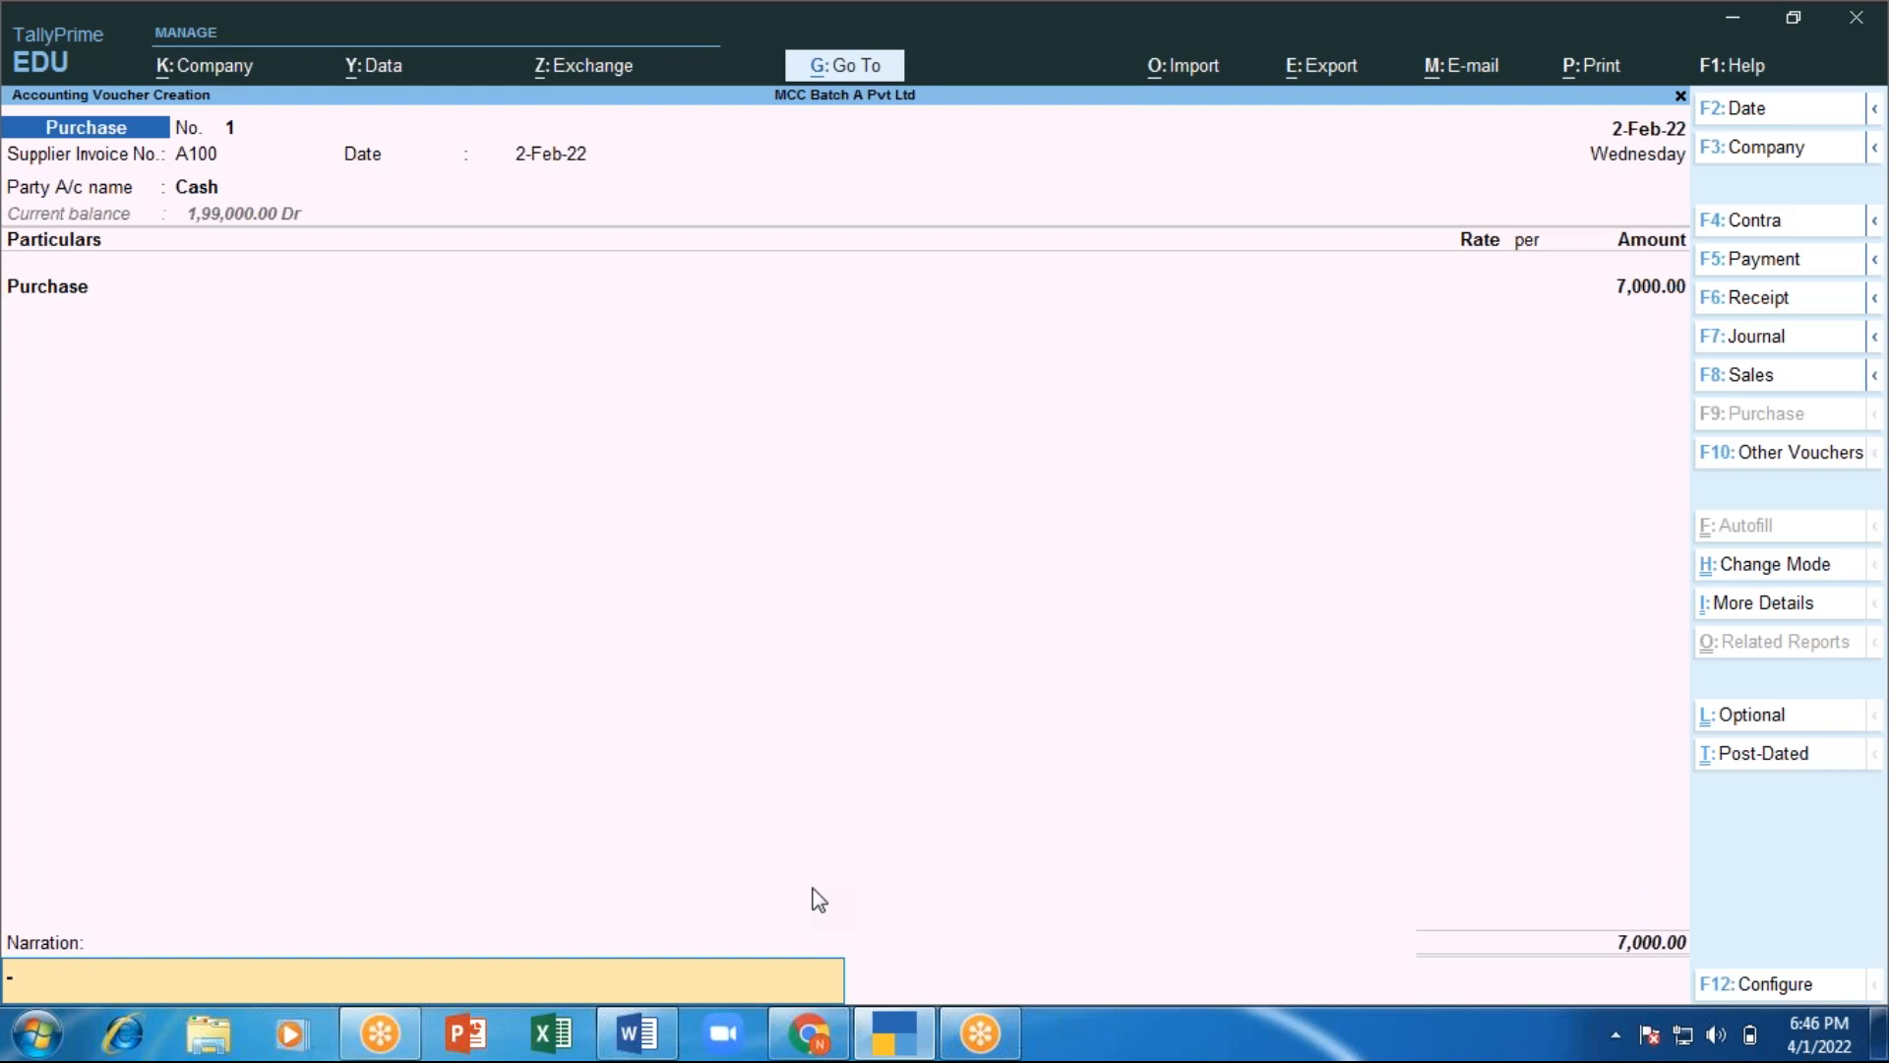
{"action": "key", "text": "Return"}
{"action": "key", "text": "Return"}
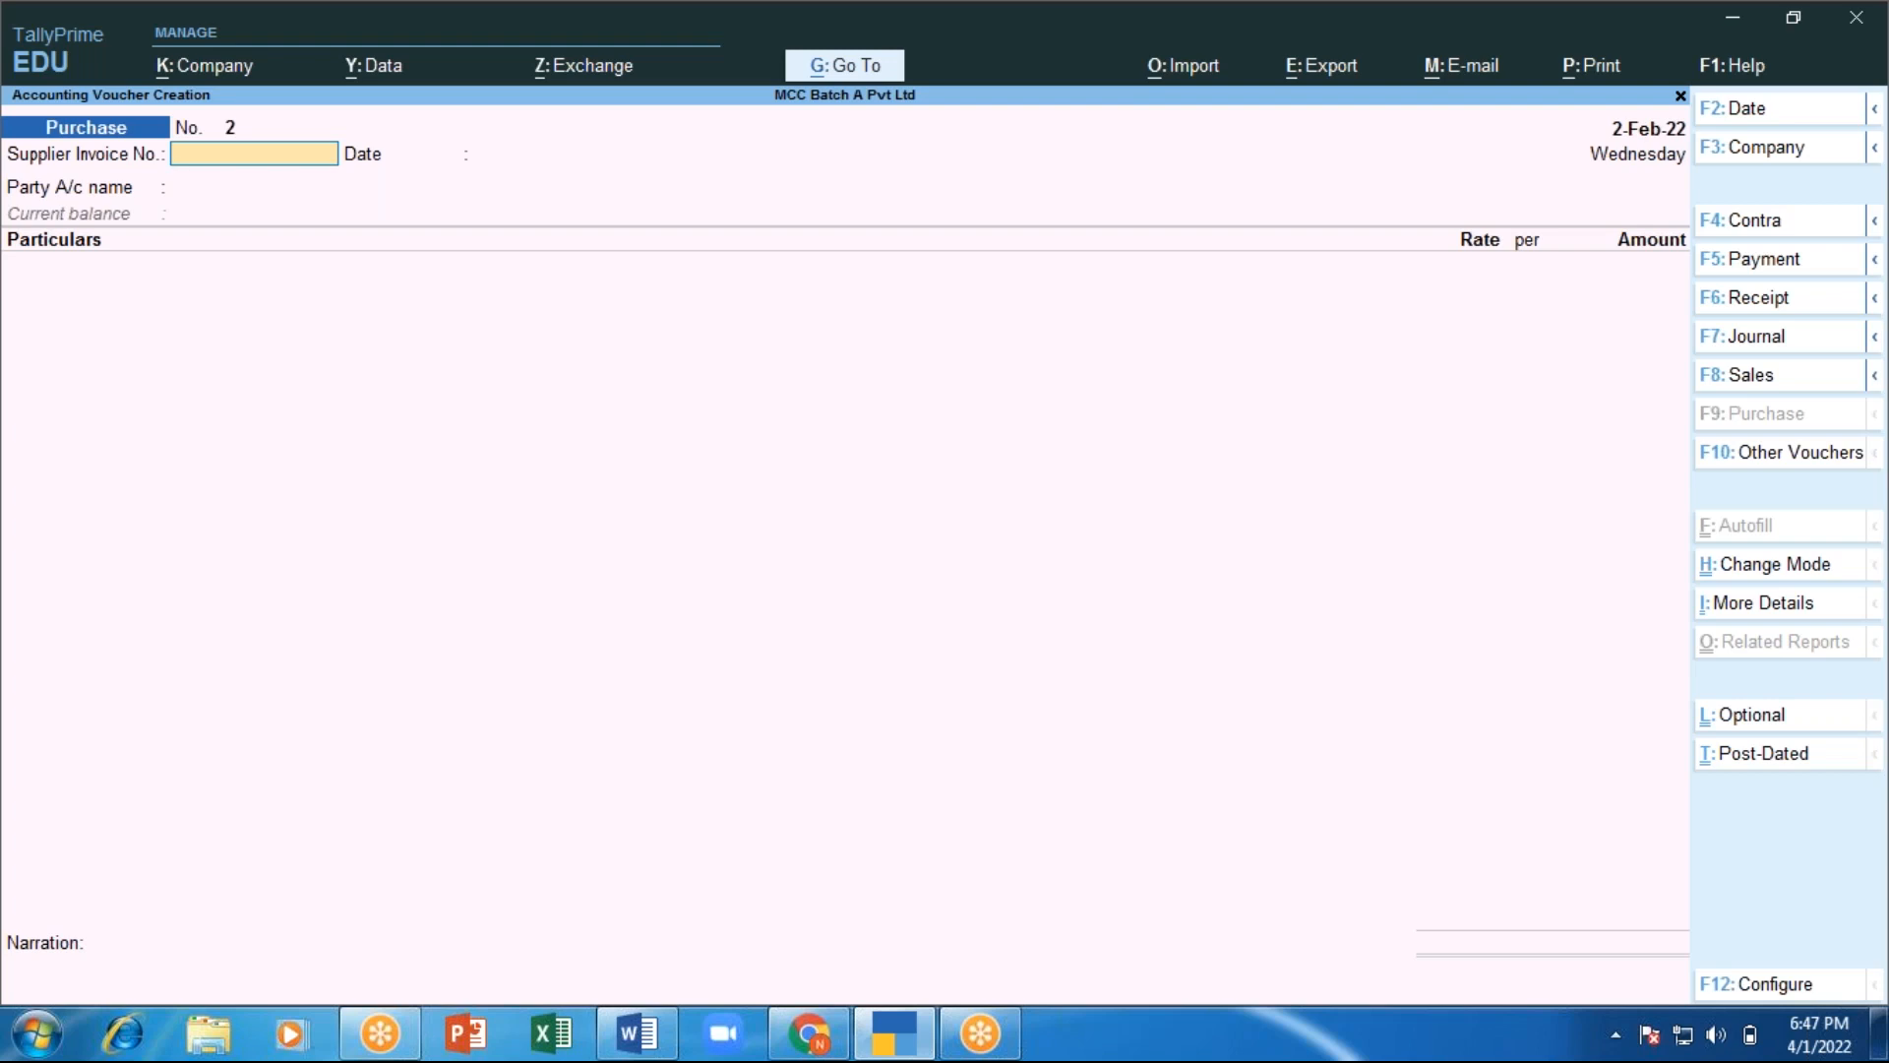
Enter supplier invoice number A568 in the new purchase voucher and accept 2-Feb-22 as its date.
{"action": "type", "text": "A568"}
{"action": "key", "text": "Return"}
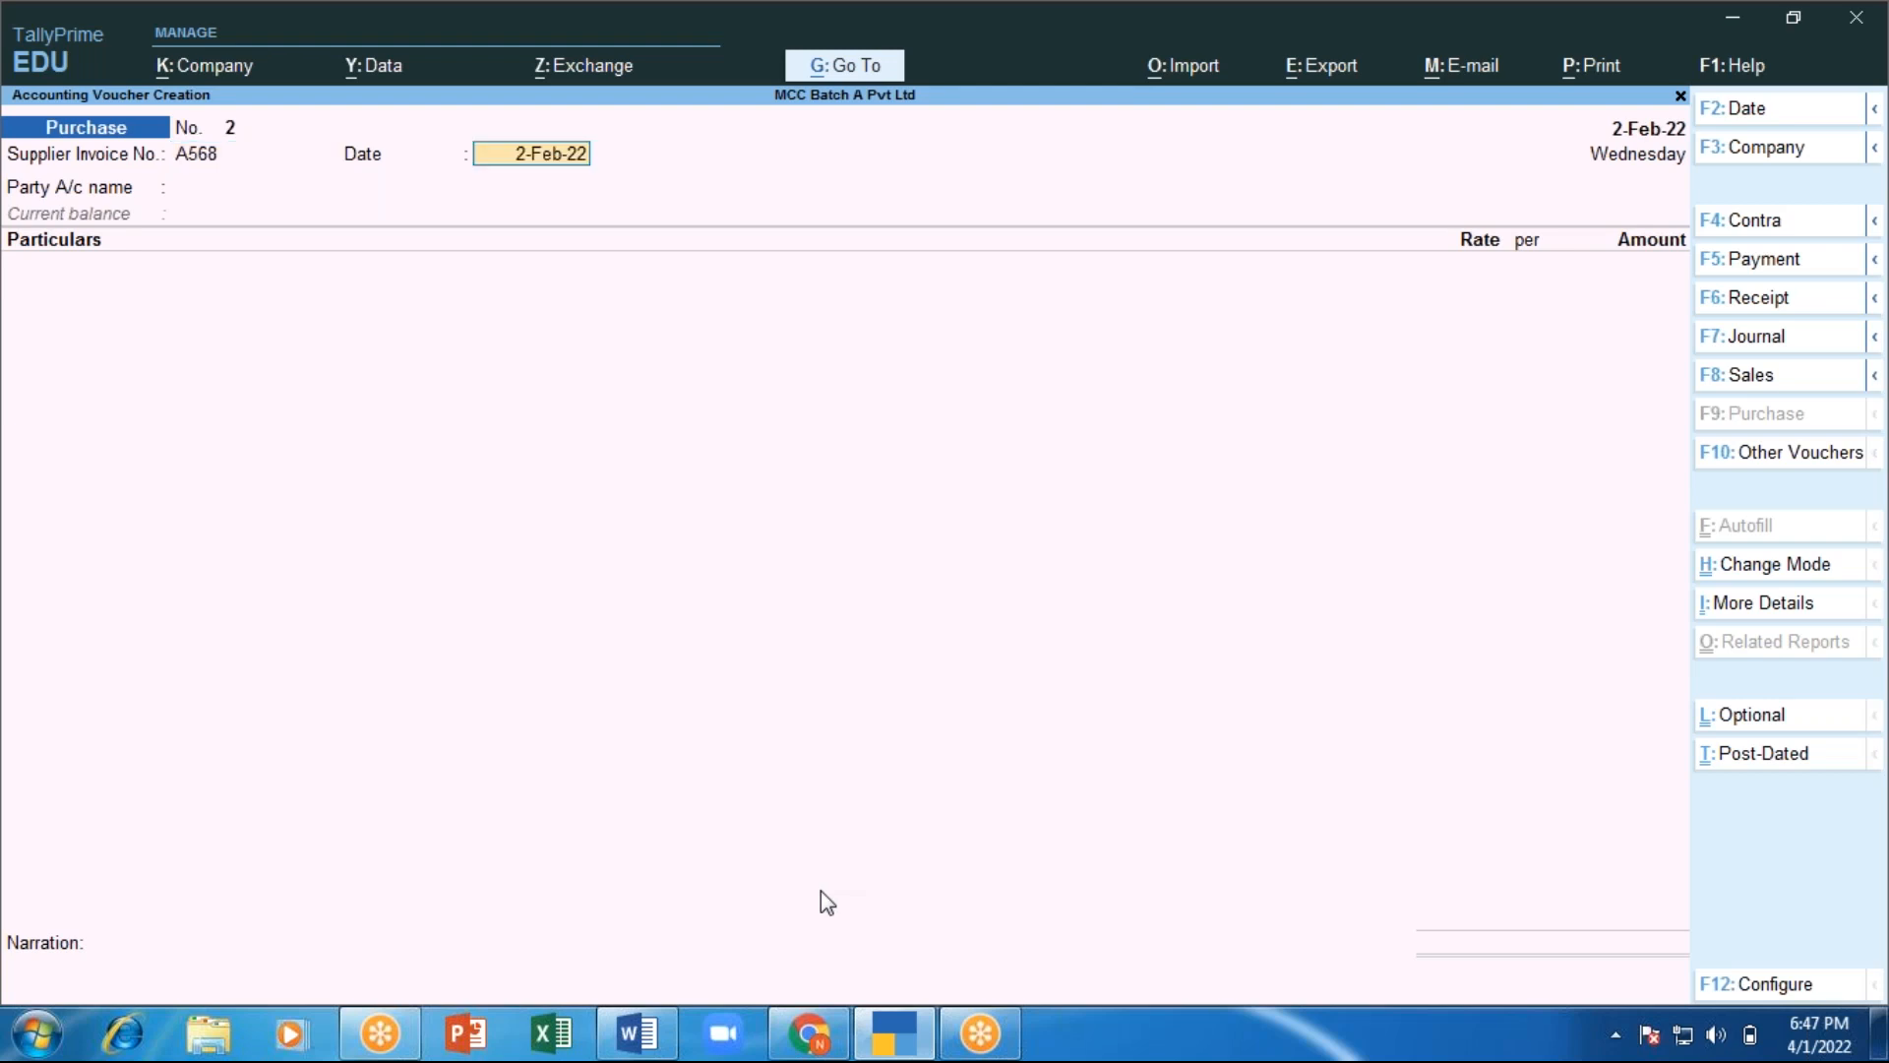
{"action": "key", "text": "Return"}
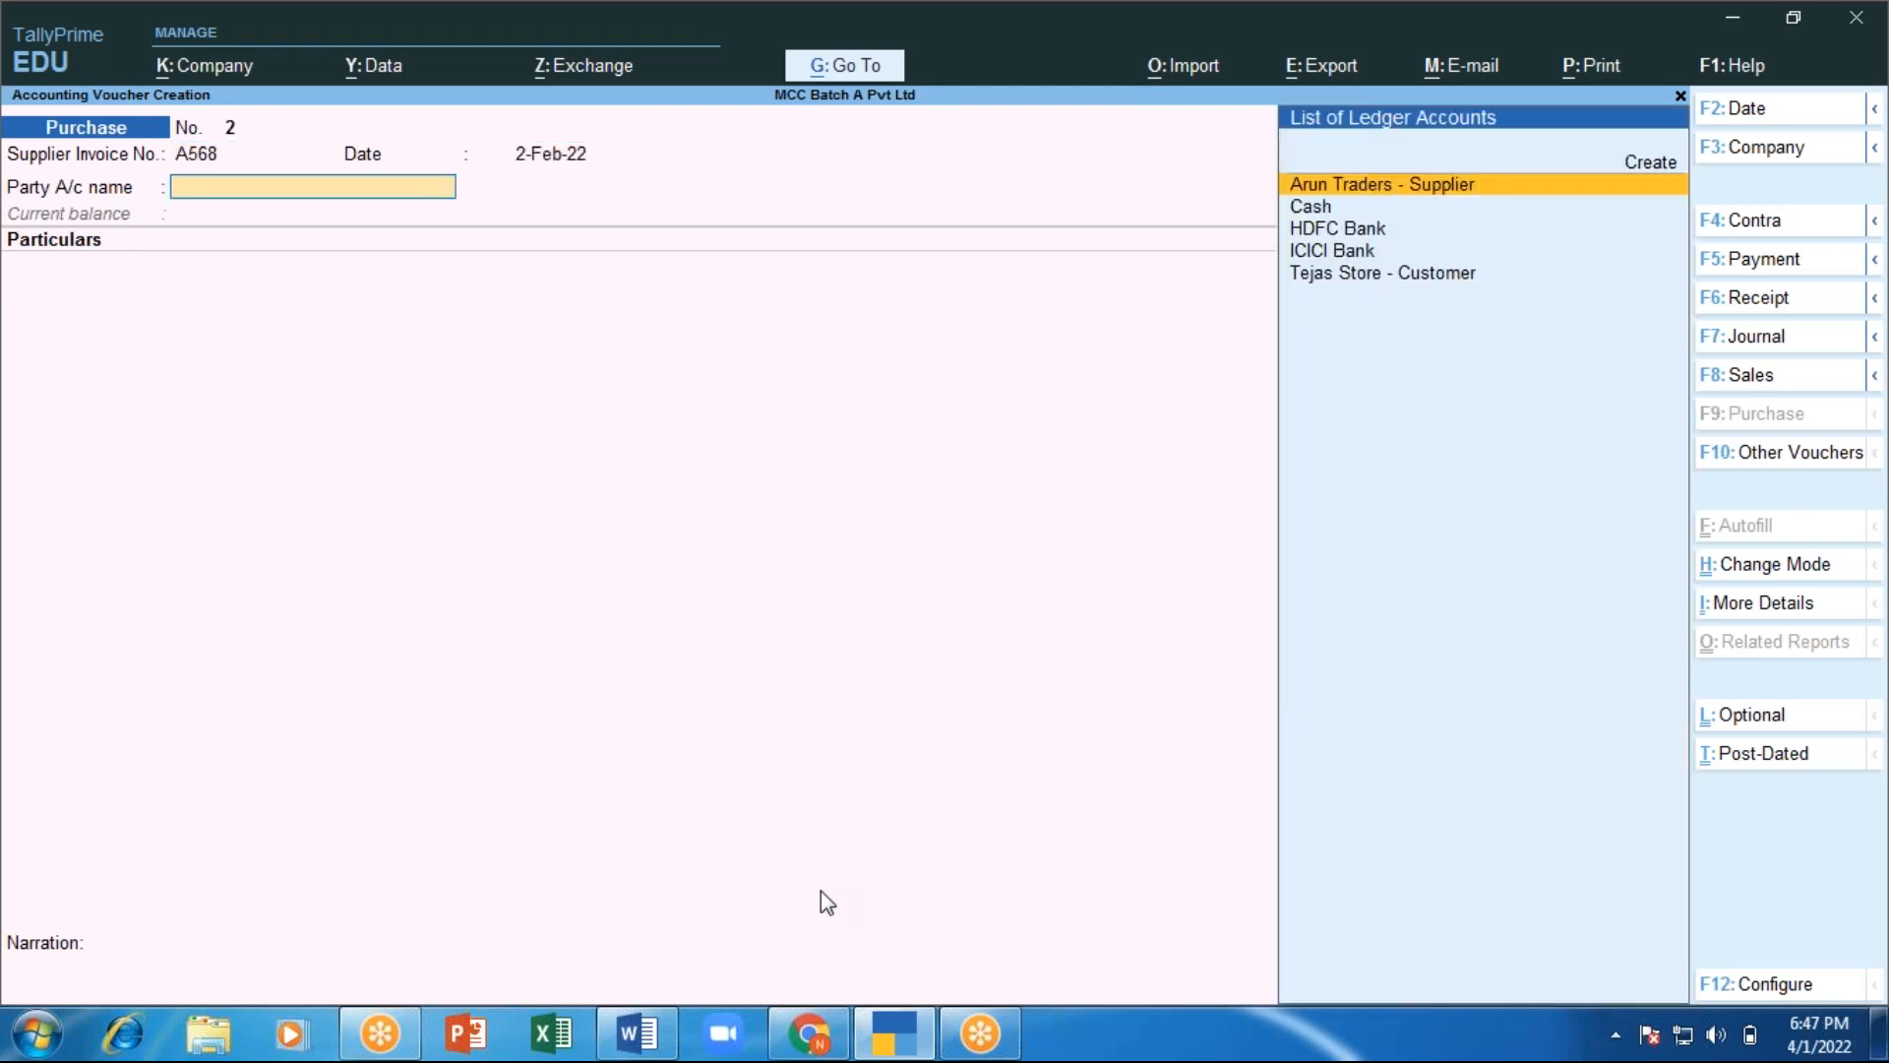
Set the party account to HDFC Bank, leaving the receipt details blank and accepting the default party details.
{"action": "key", "text": "Down"}
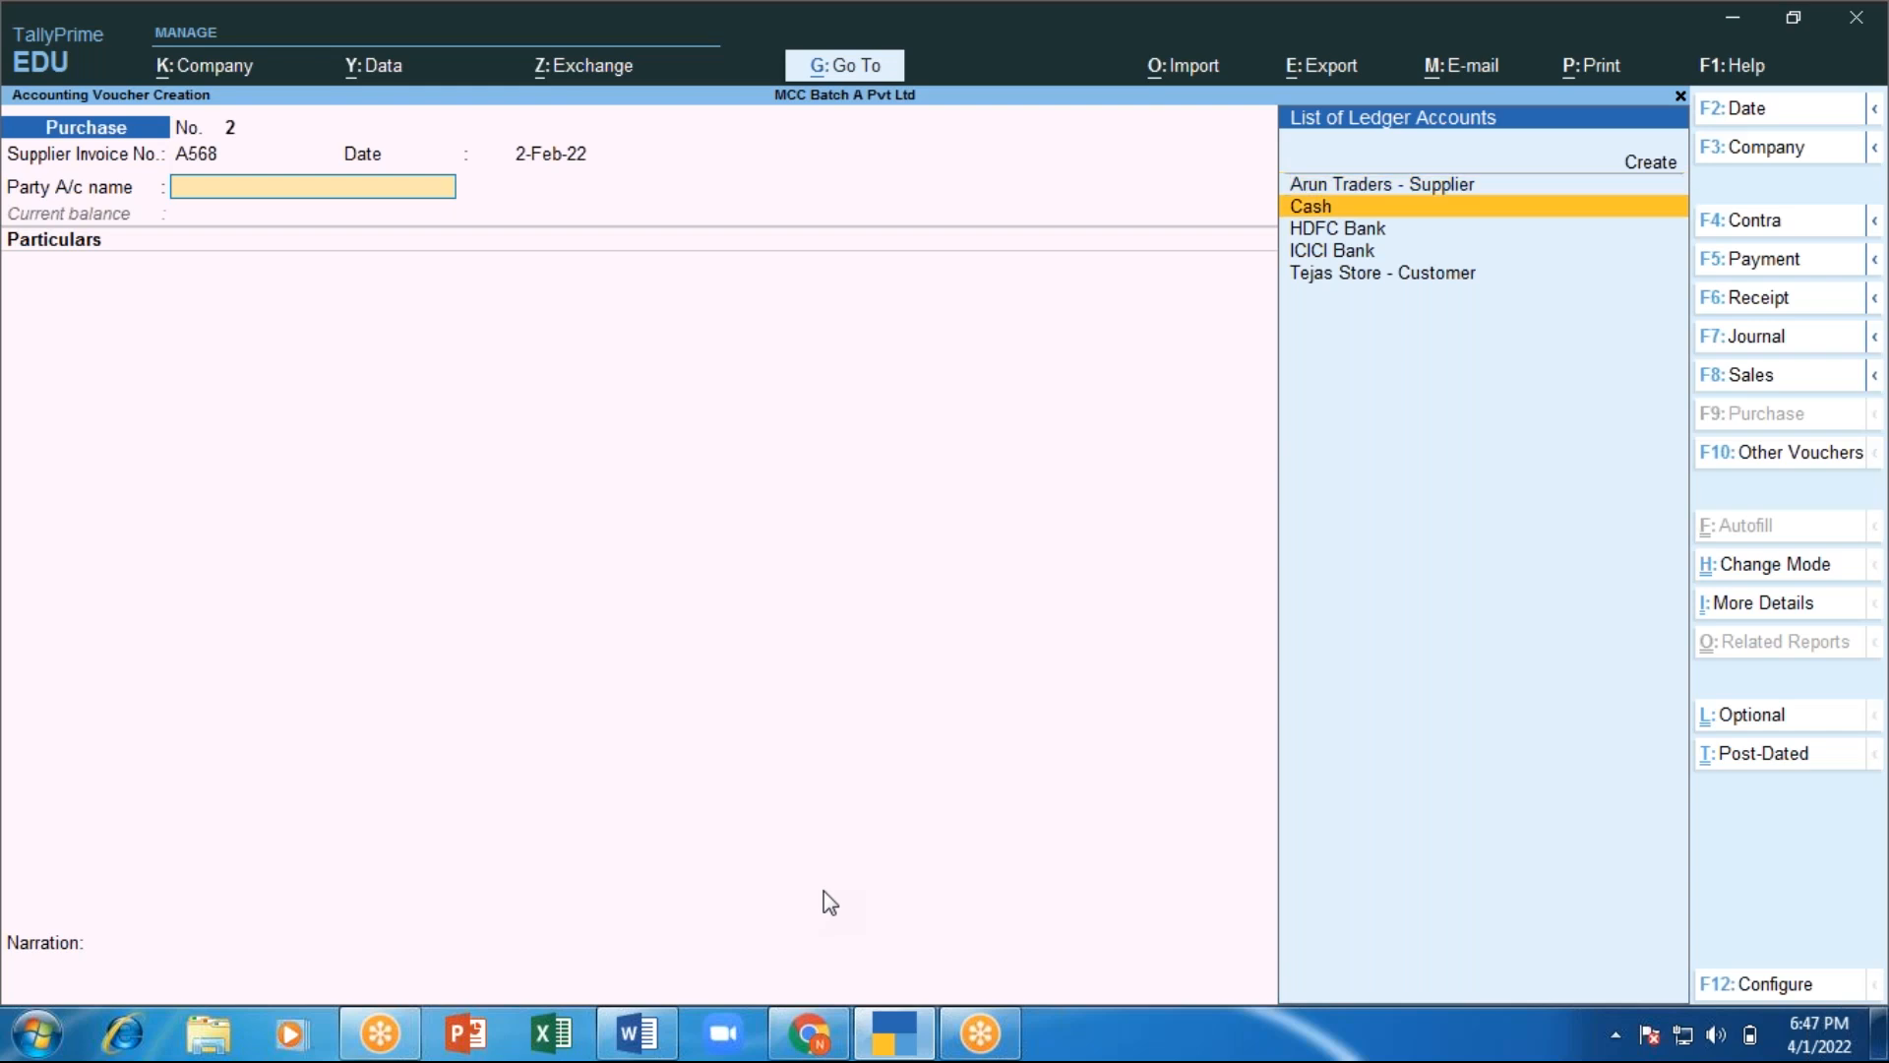
{"action": "key", "text": "Down"}
{"action": "key", "text": "Down"}
{"action": "key", "text": "Up"}
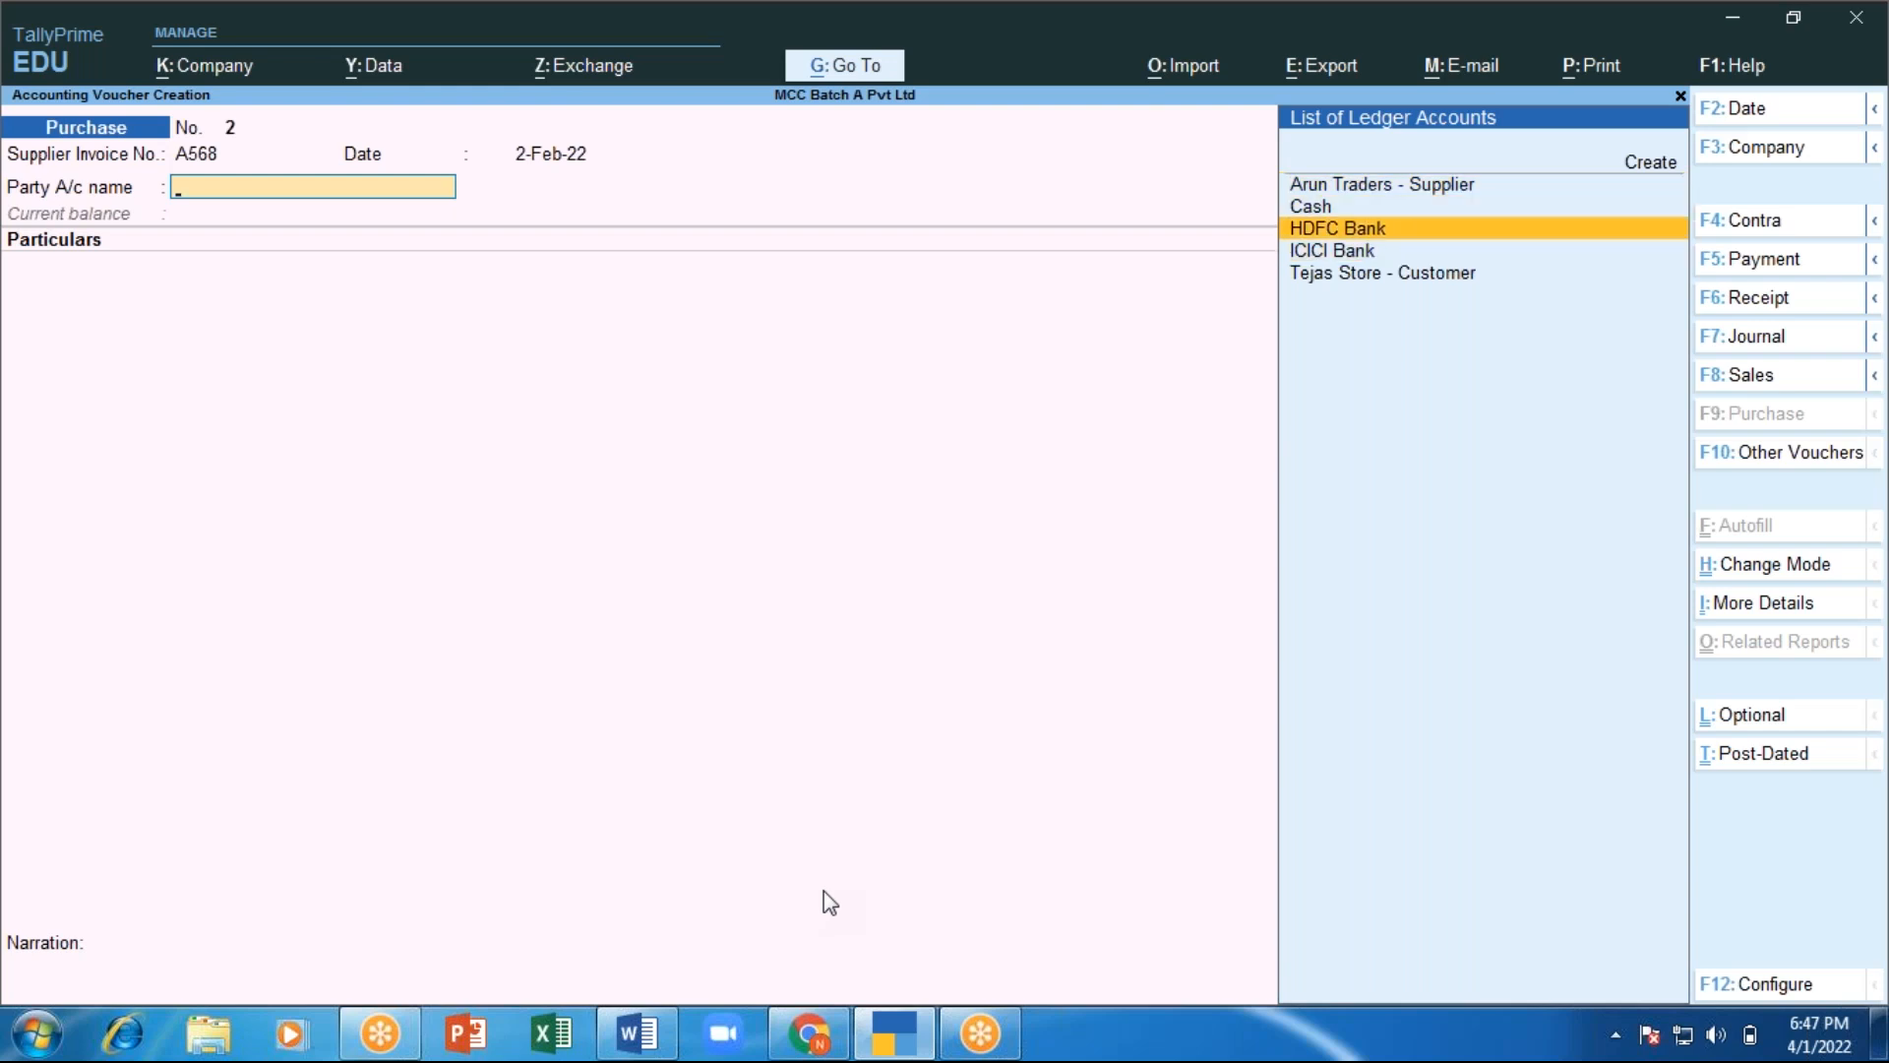
{"action": "key", "text": "Down"}
{"action": "key", "text": "Up"}
{"action": "key", "text": "Return"}
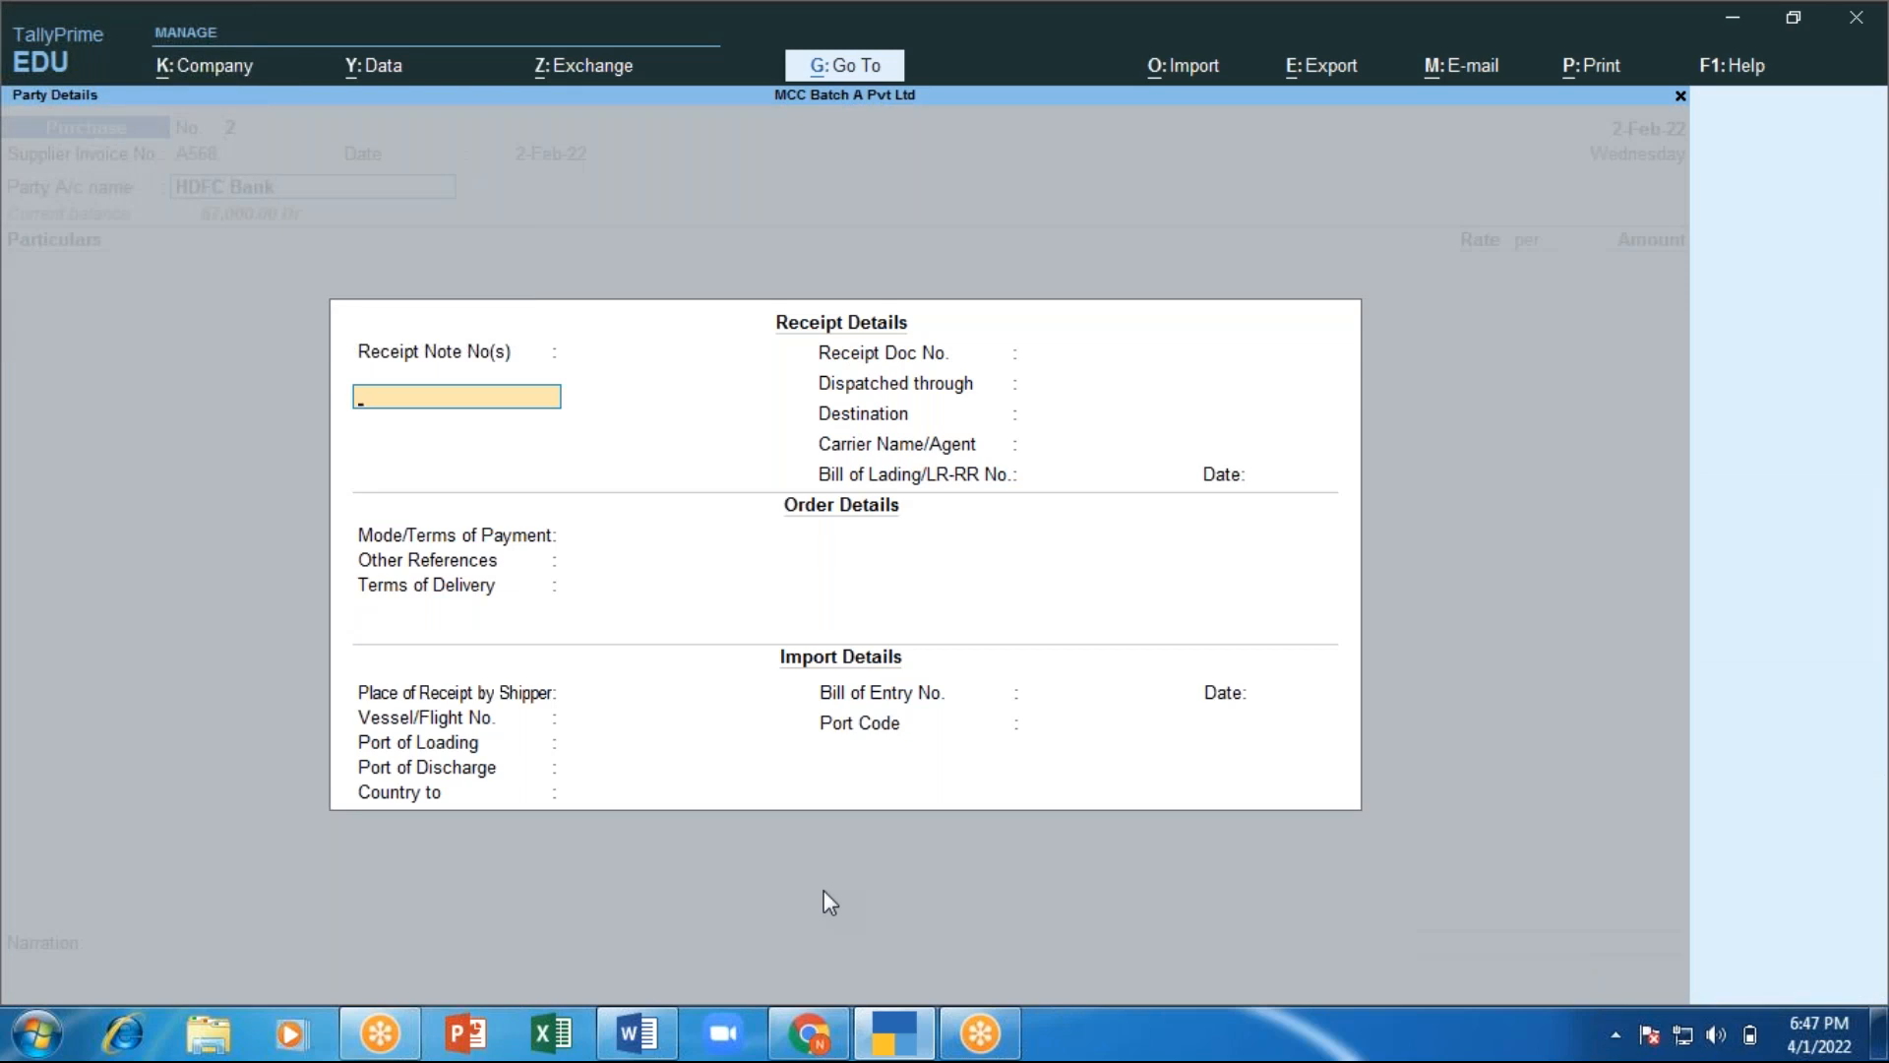
{"action": "key", "text": "Escape"}
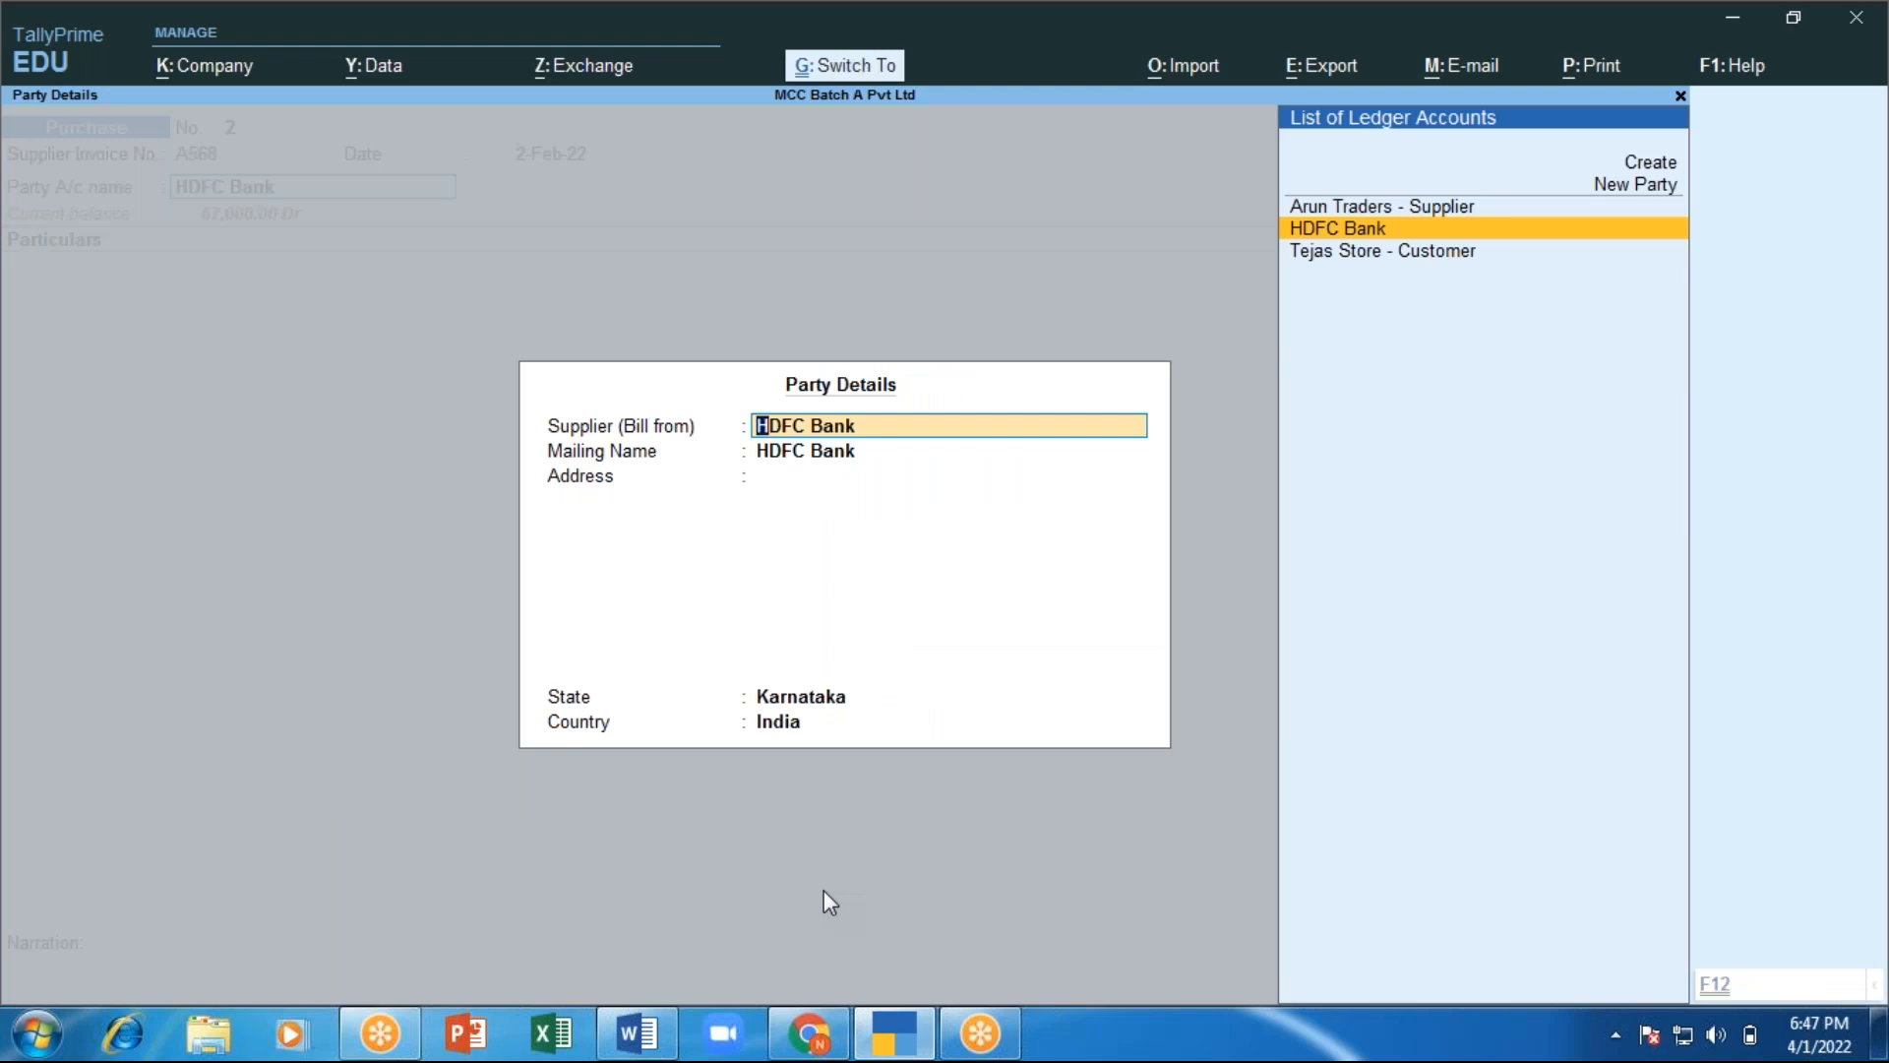
{"action": "key", "text": "ctrl+a"}
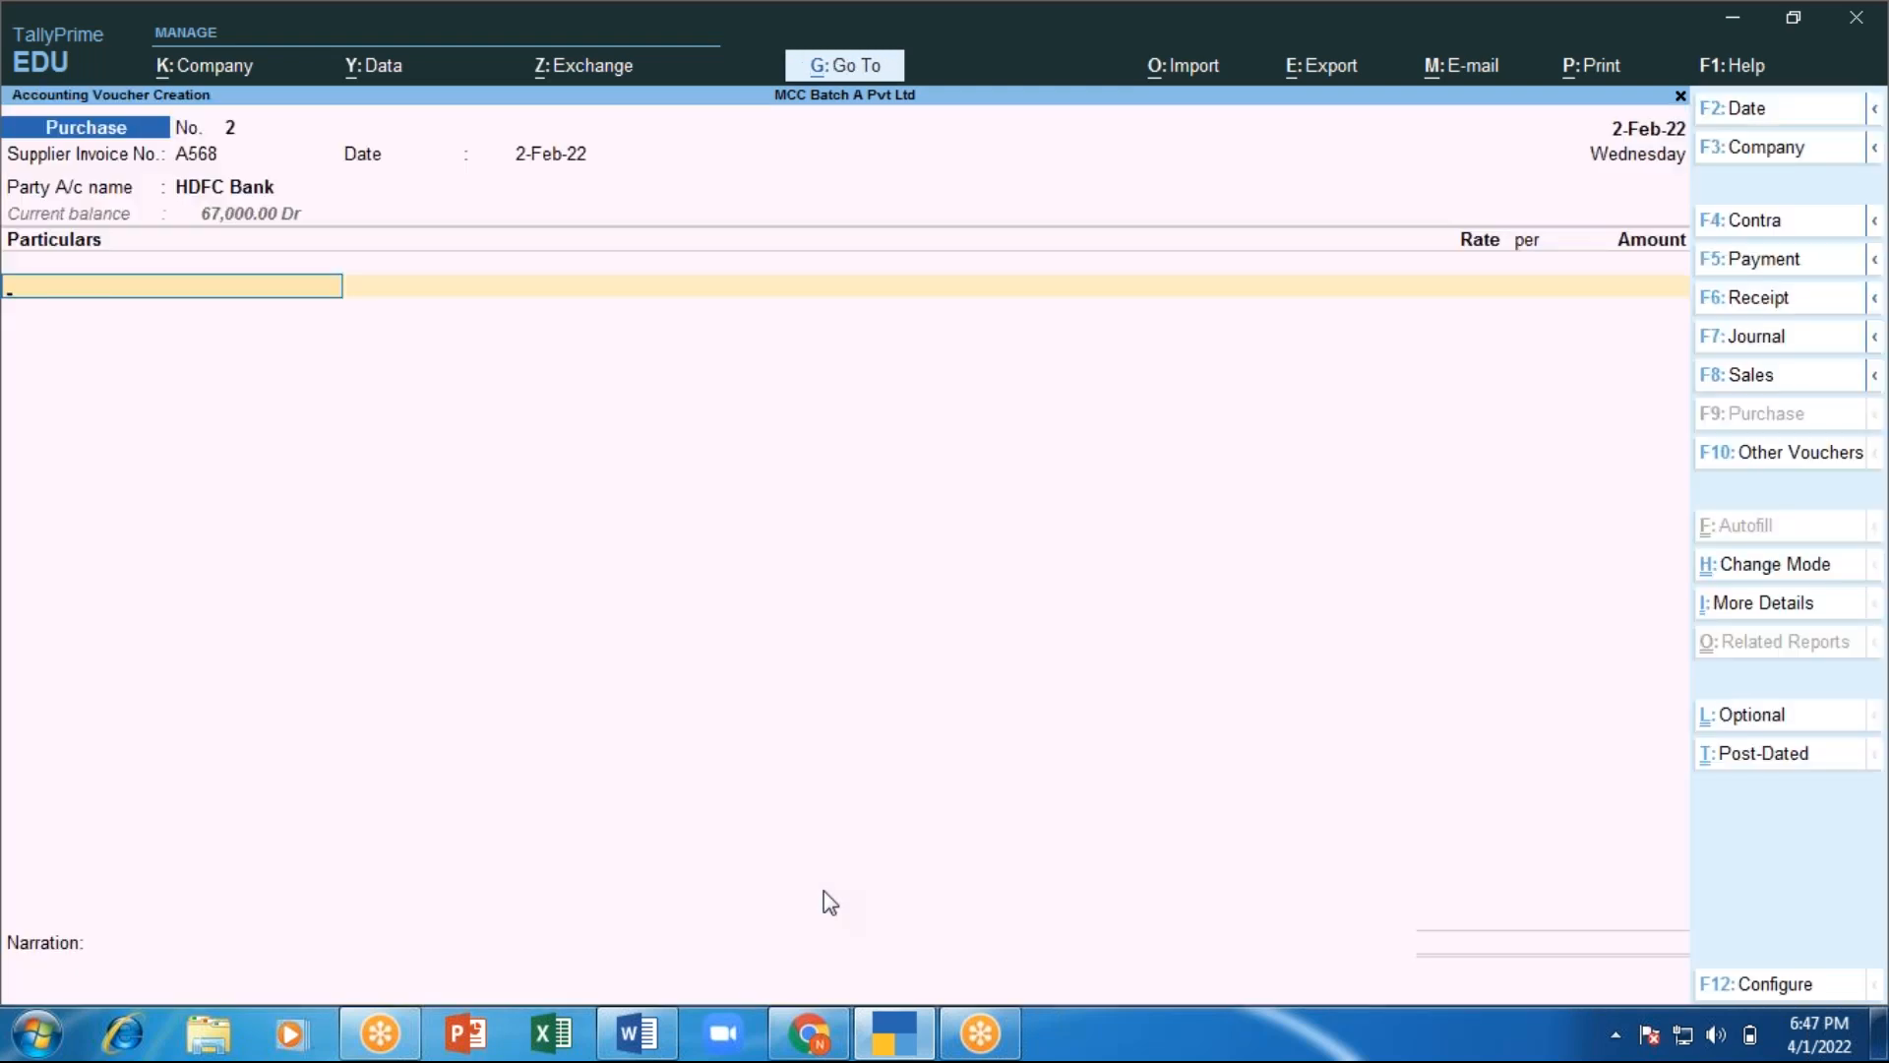
Enter the Purchase ledger with an amount of 5000 and accept the voucher total.
{"action": "type", "text": "Pur"}
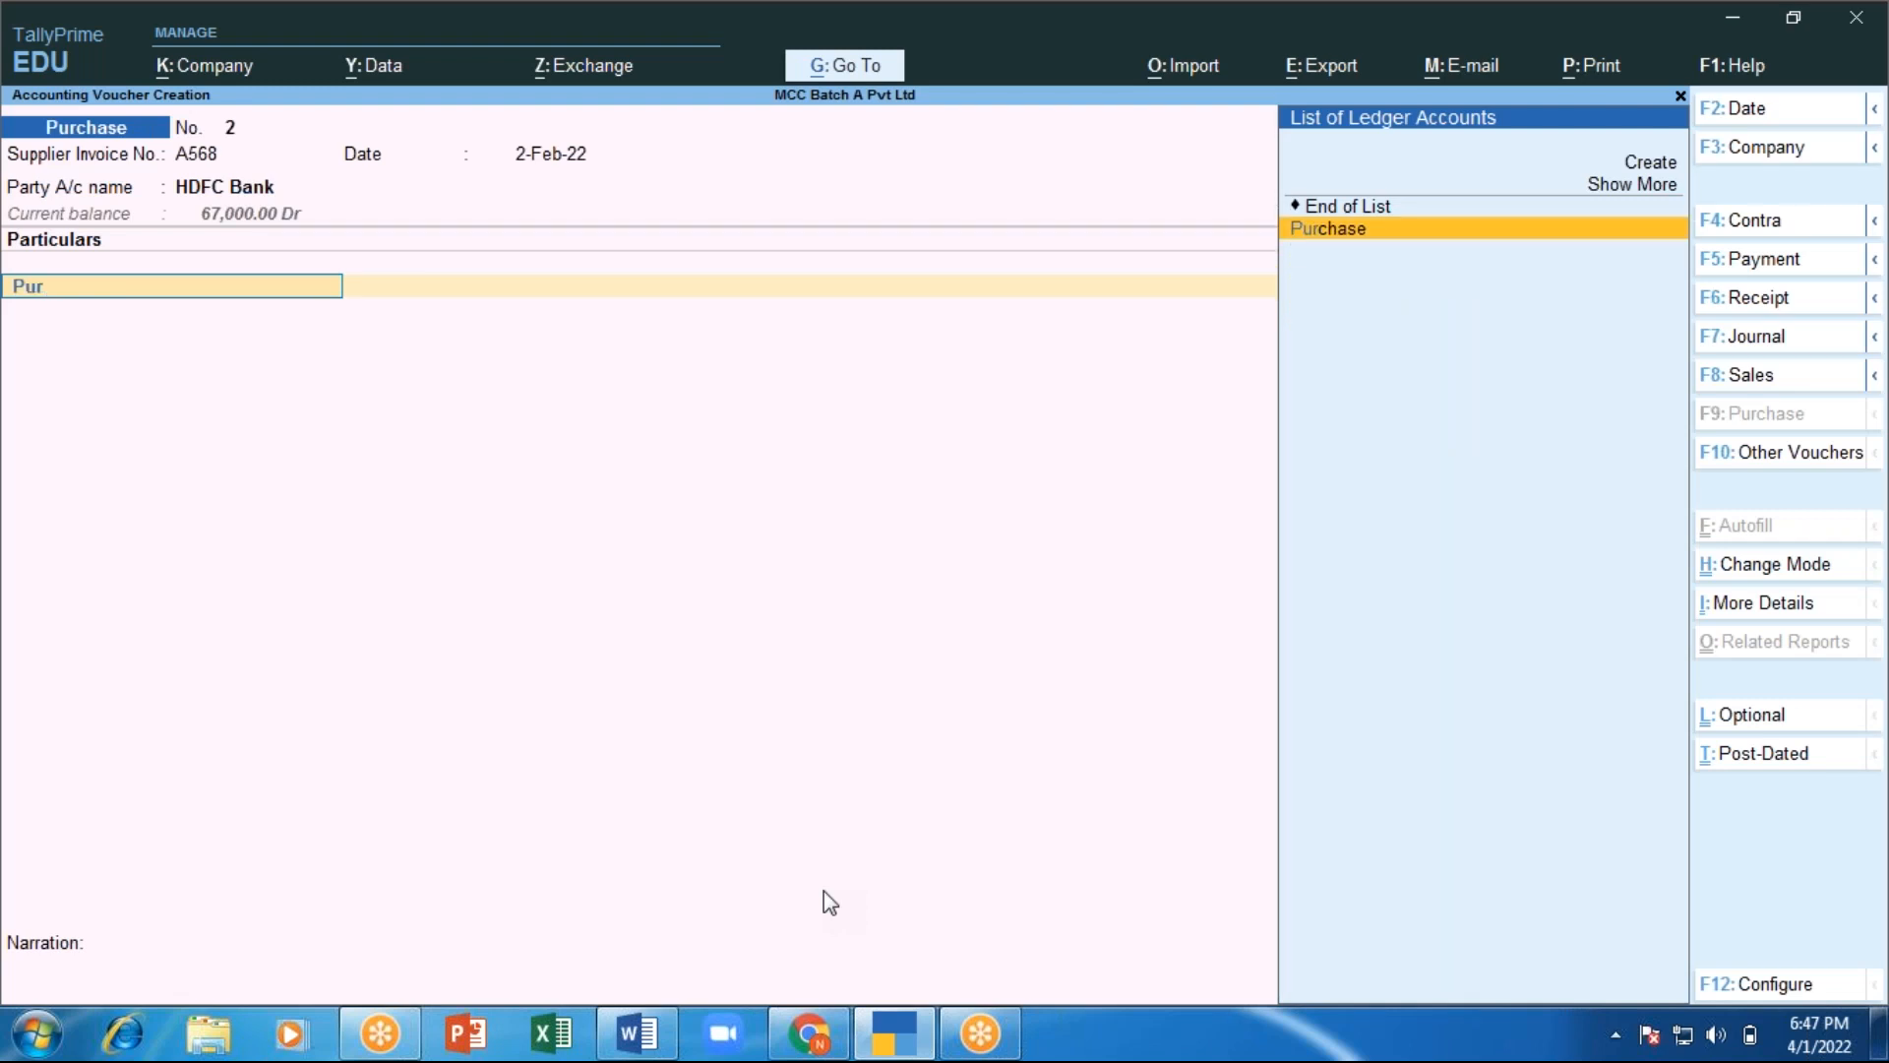
{"action": "key", "text": "Return"}
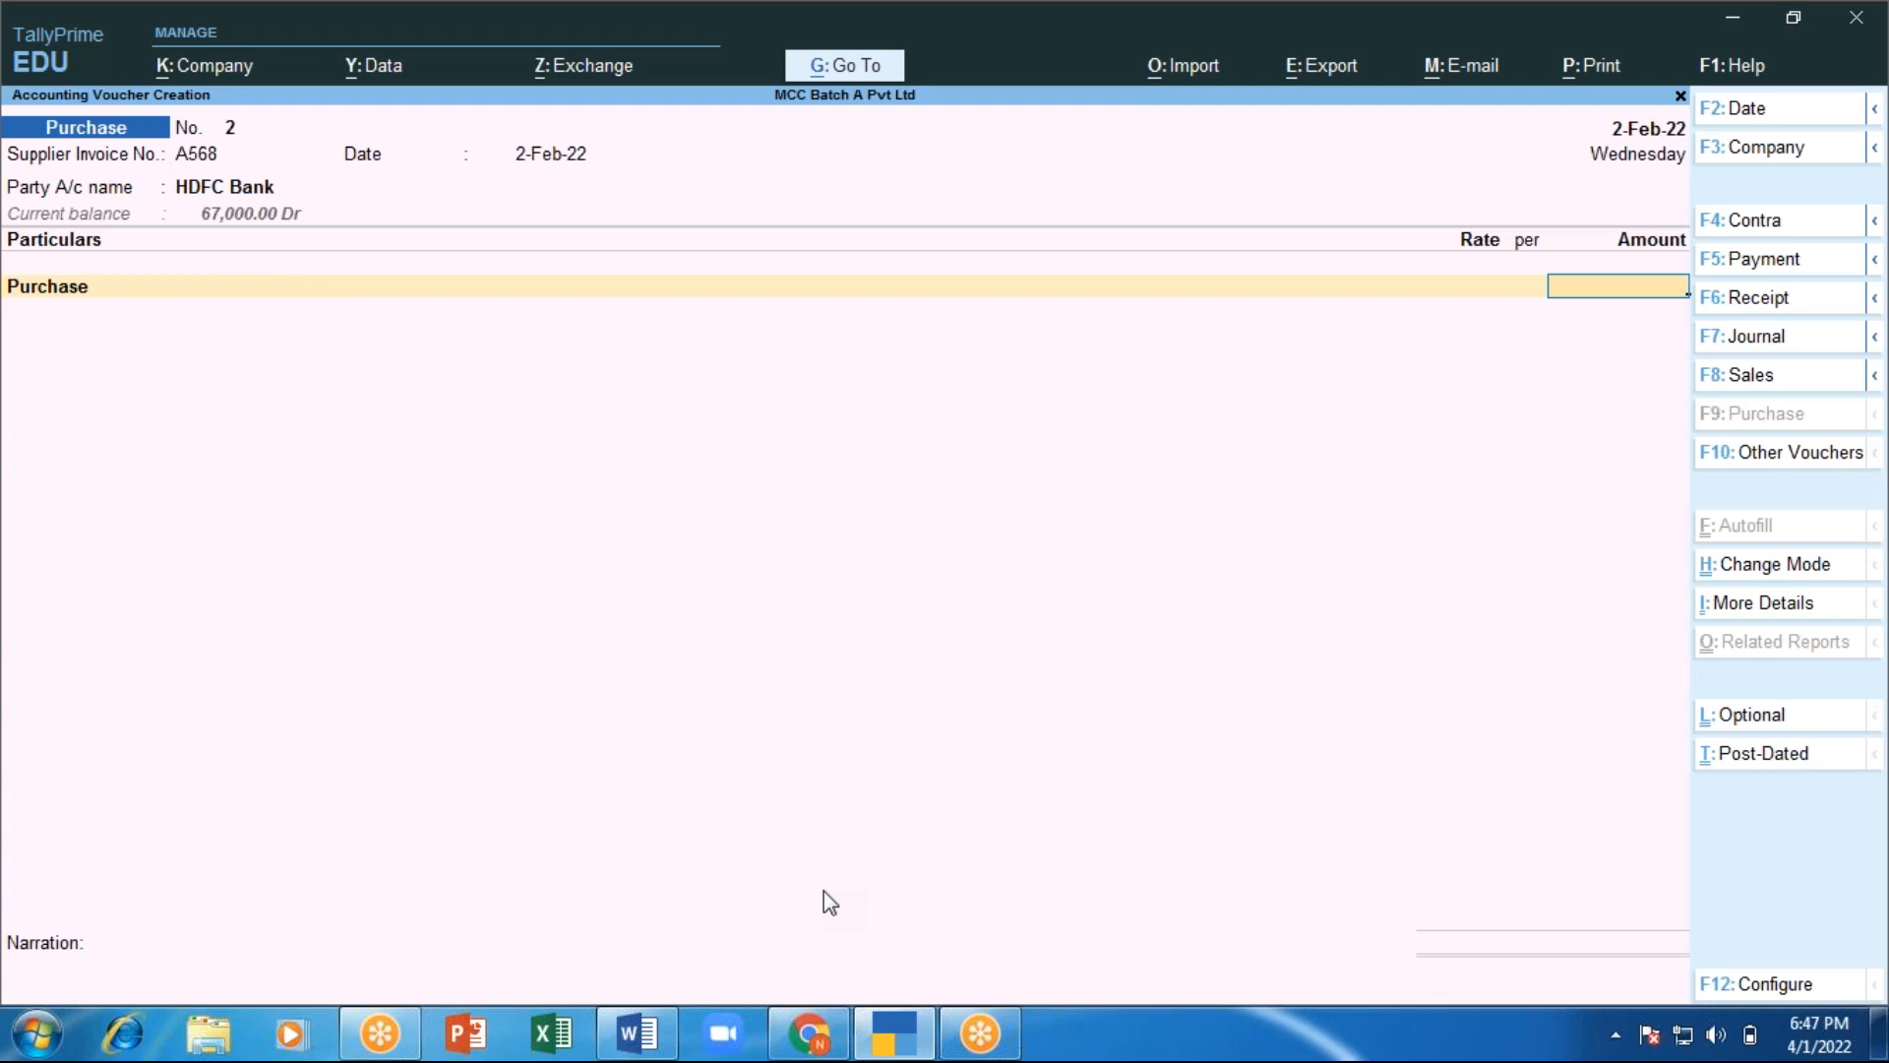
{"action": "type", "text": "5000"}
{"action": "key", "text": "Return"}
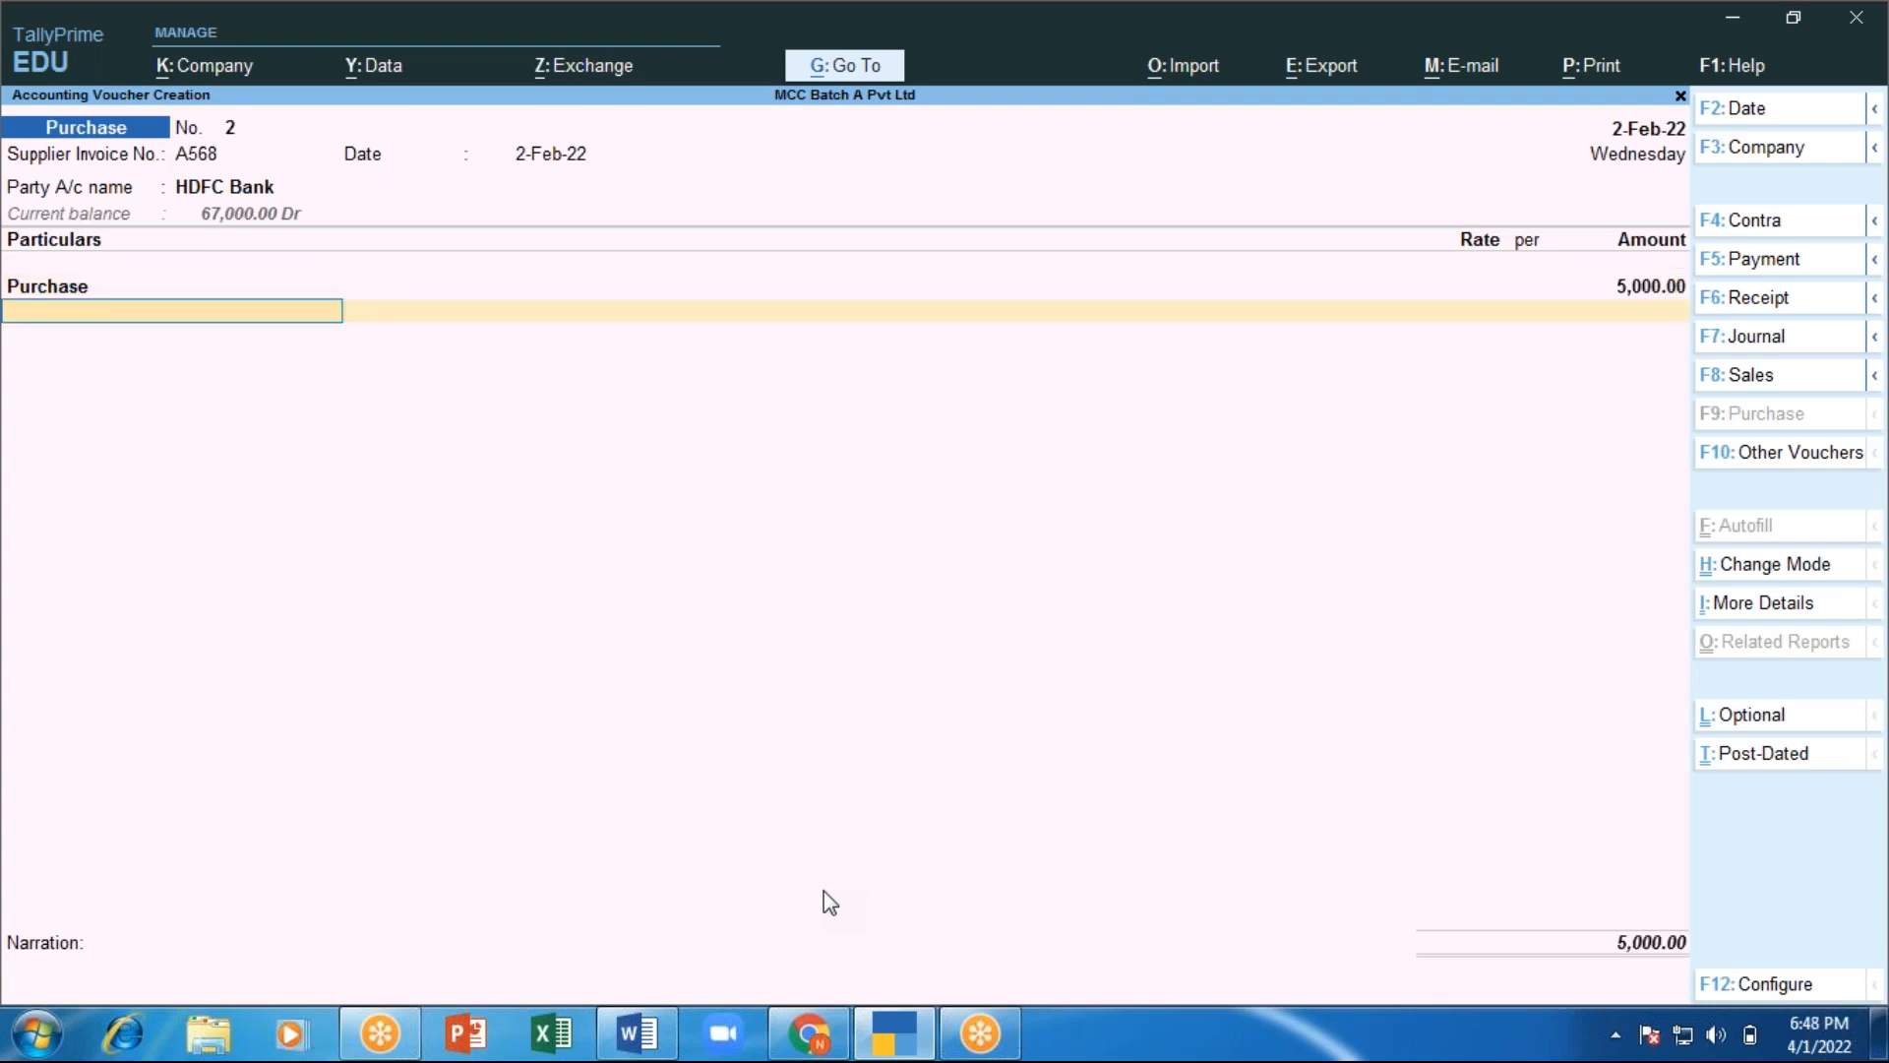
{"action": "key", "text": "Return"}
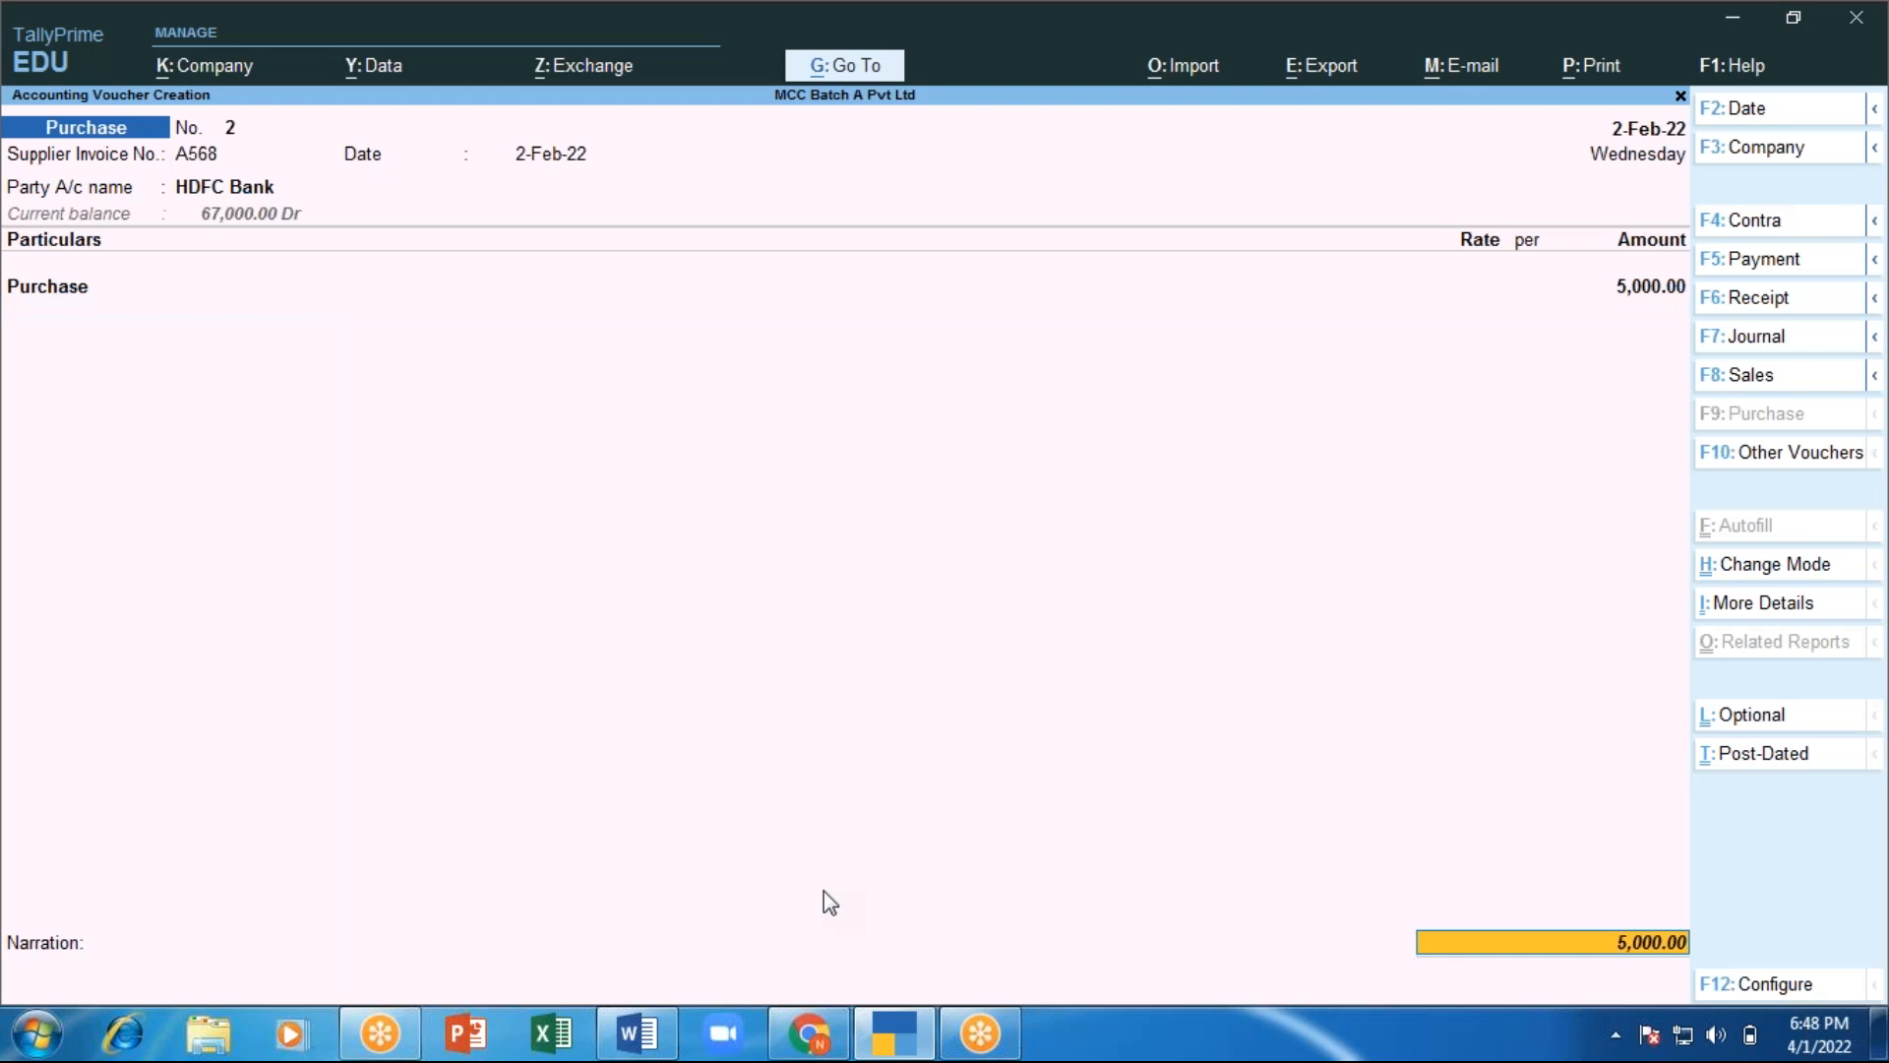
{"action": "key", "text": "Return"}
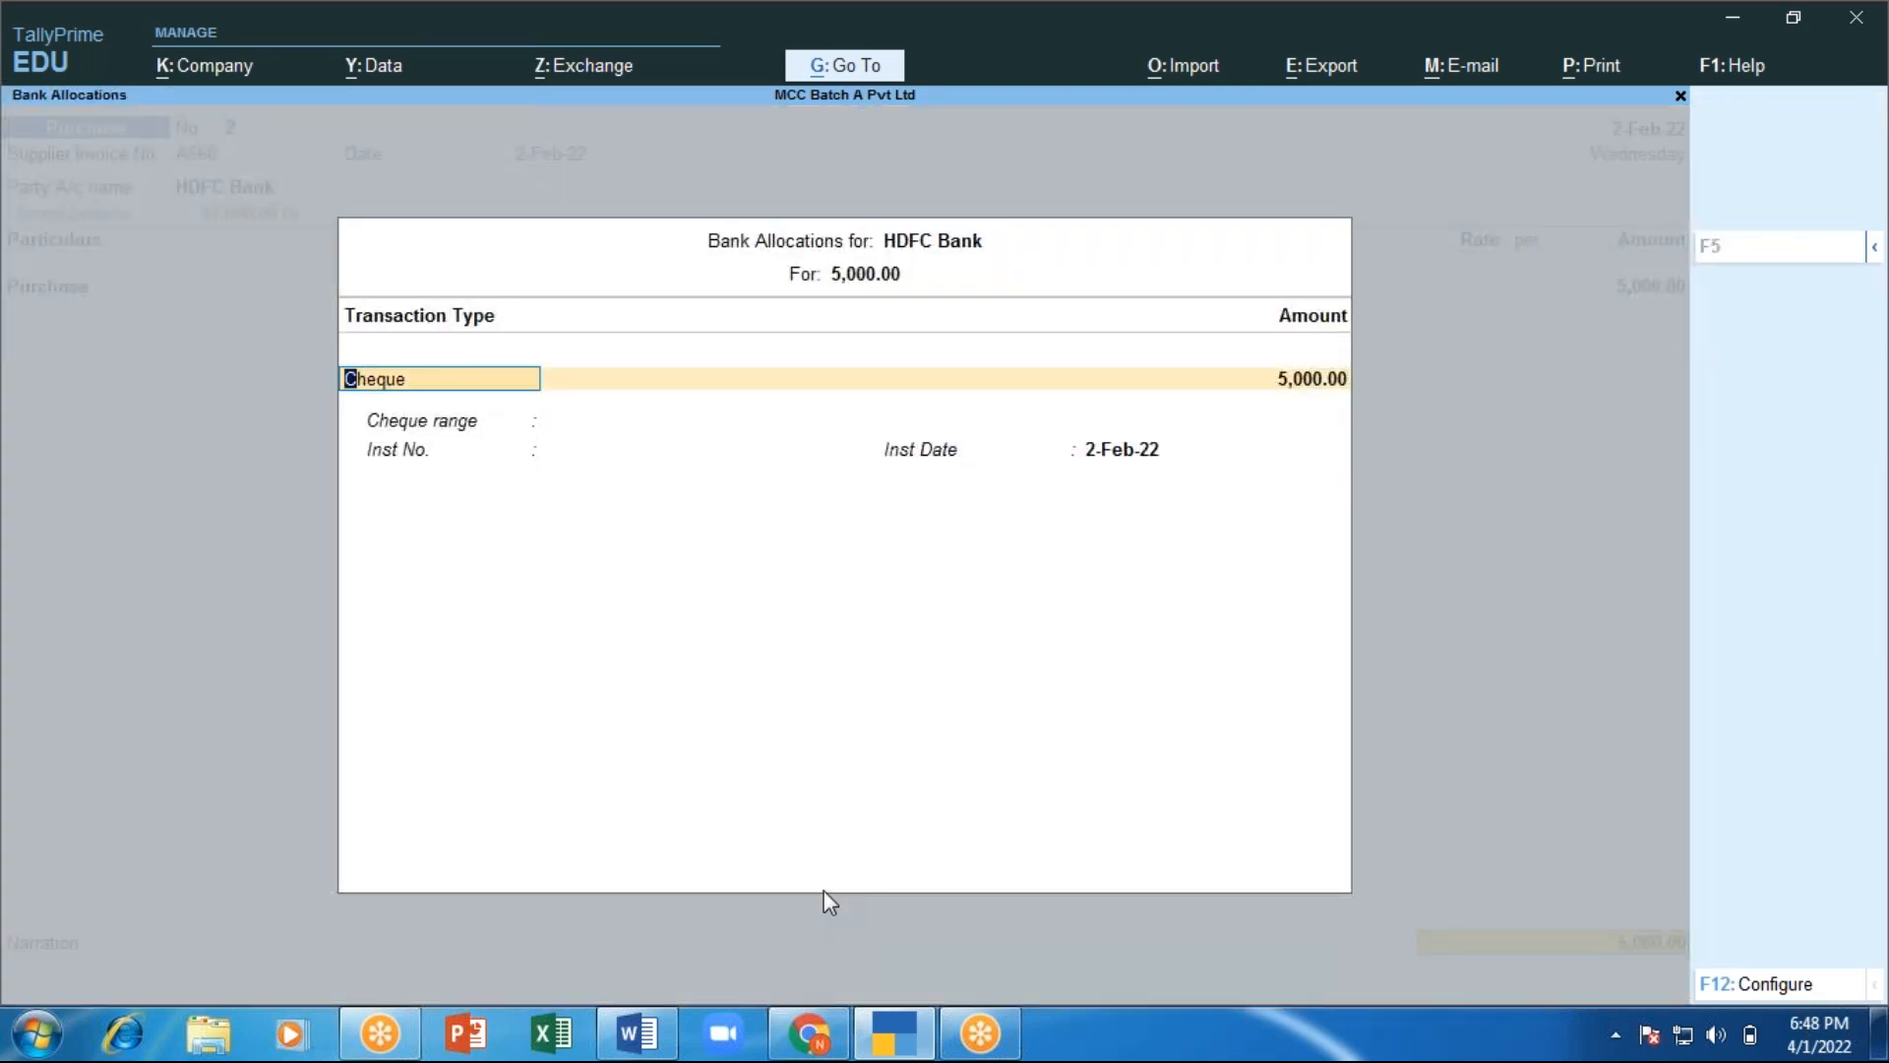
Set the bank allocation's transaction type to e-Fund Transfer with blank bank details, and save the voucher without a narration.
{"action": "key", "text": "Return"}
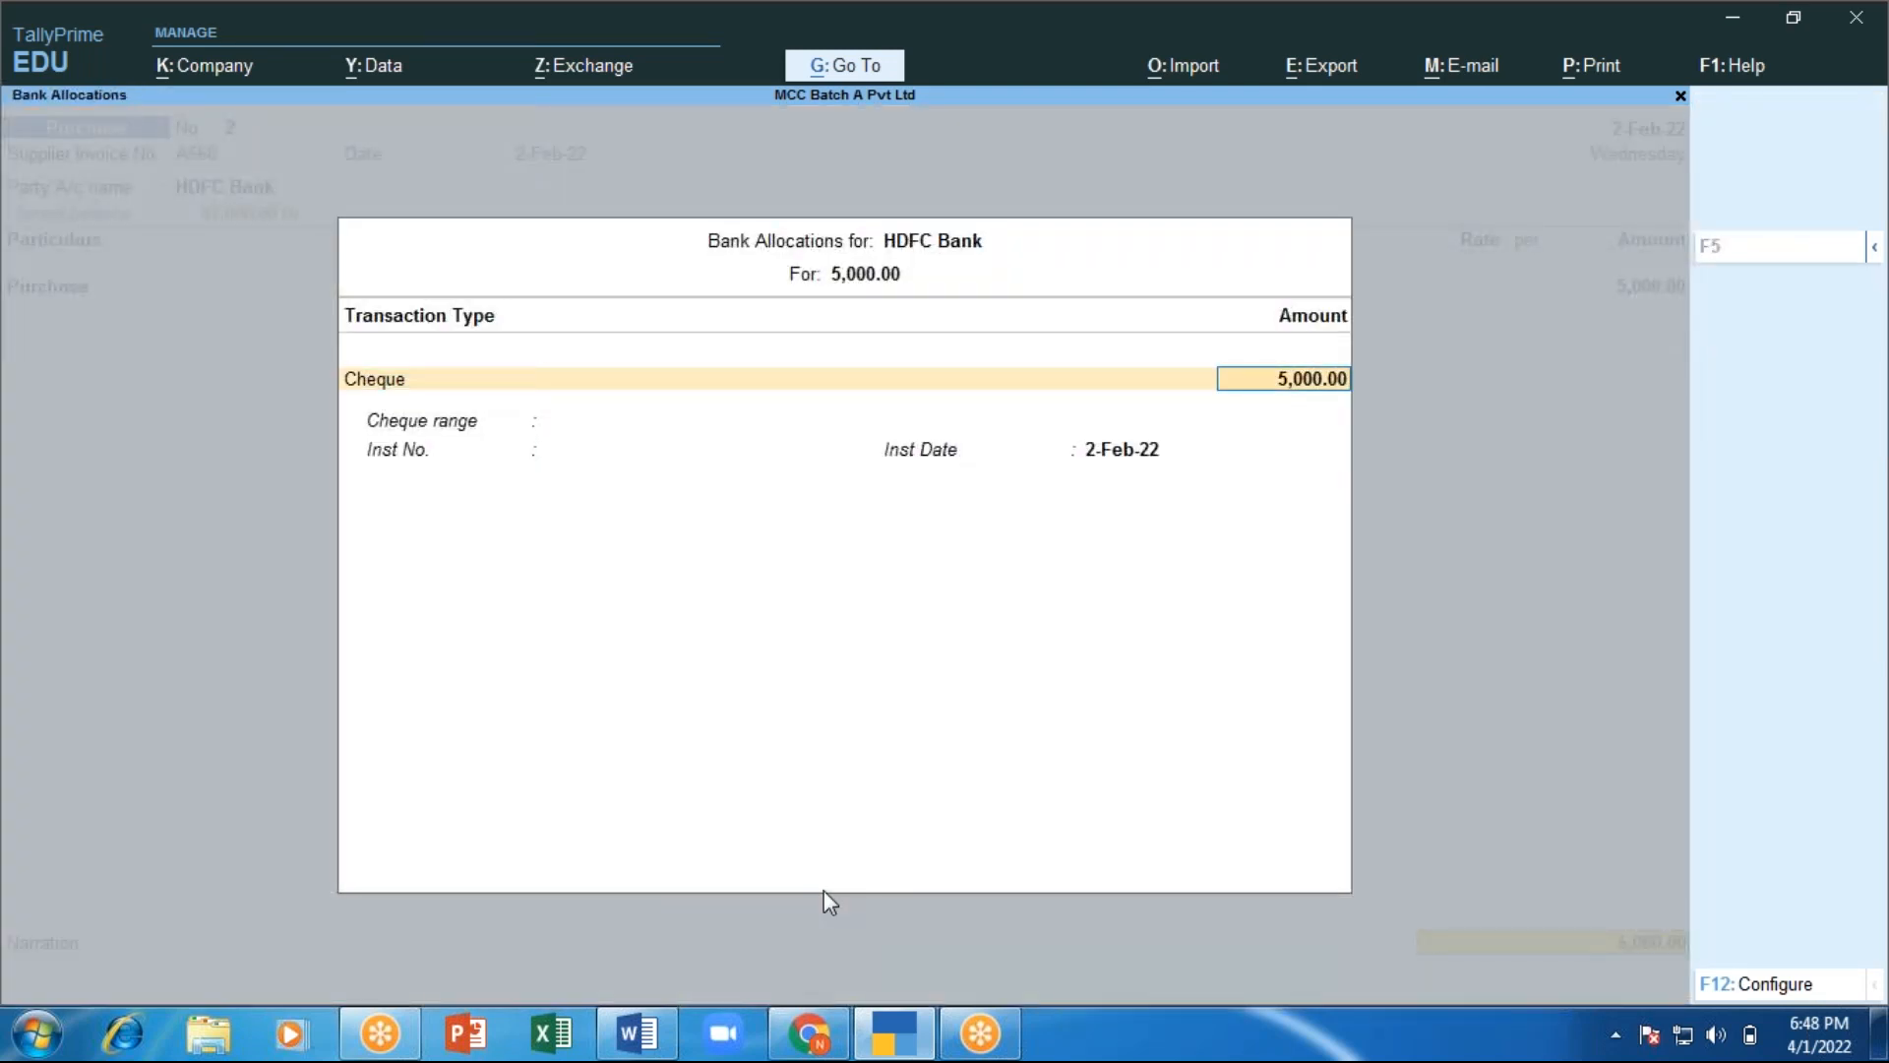
{"action": "key", "text": "BackSpace"}
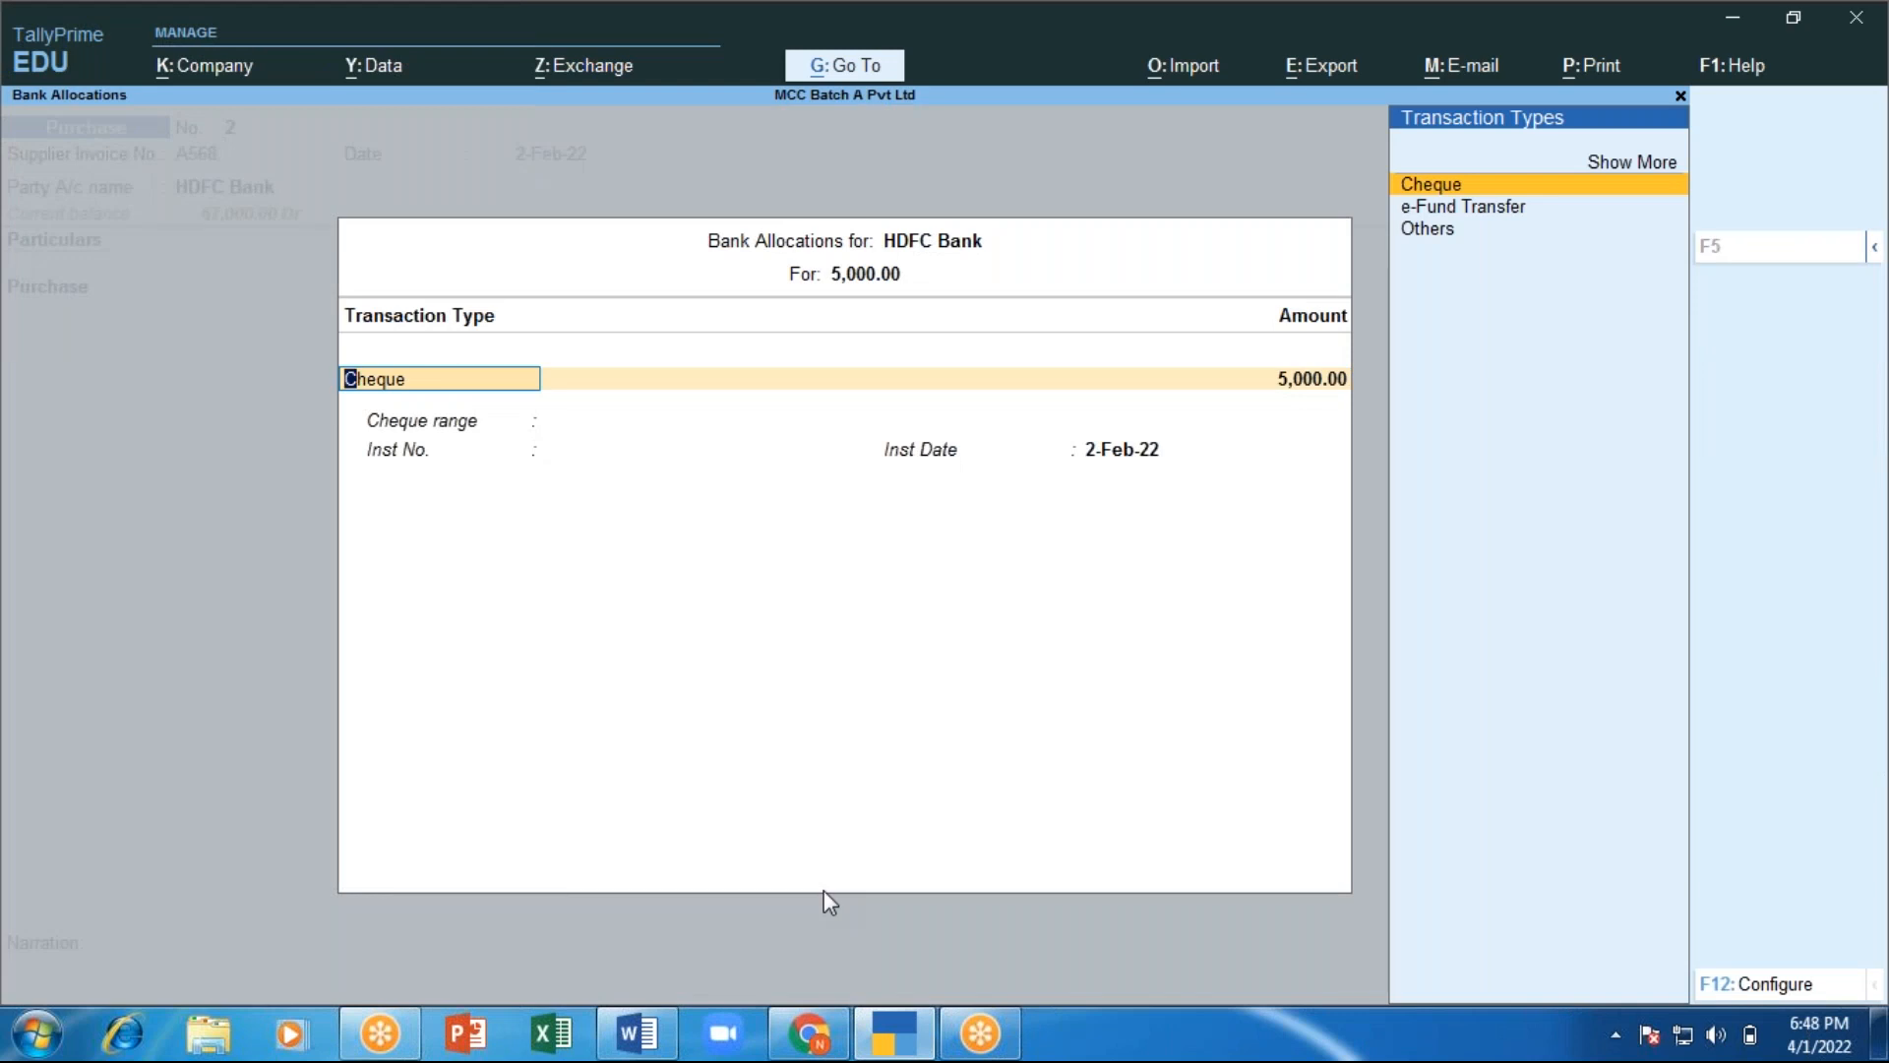
{"action": "key", "text": "Down"}
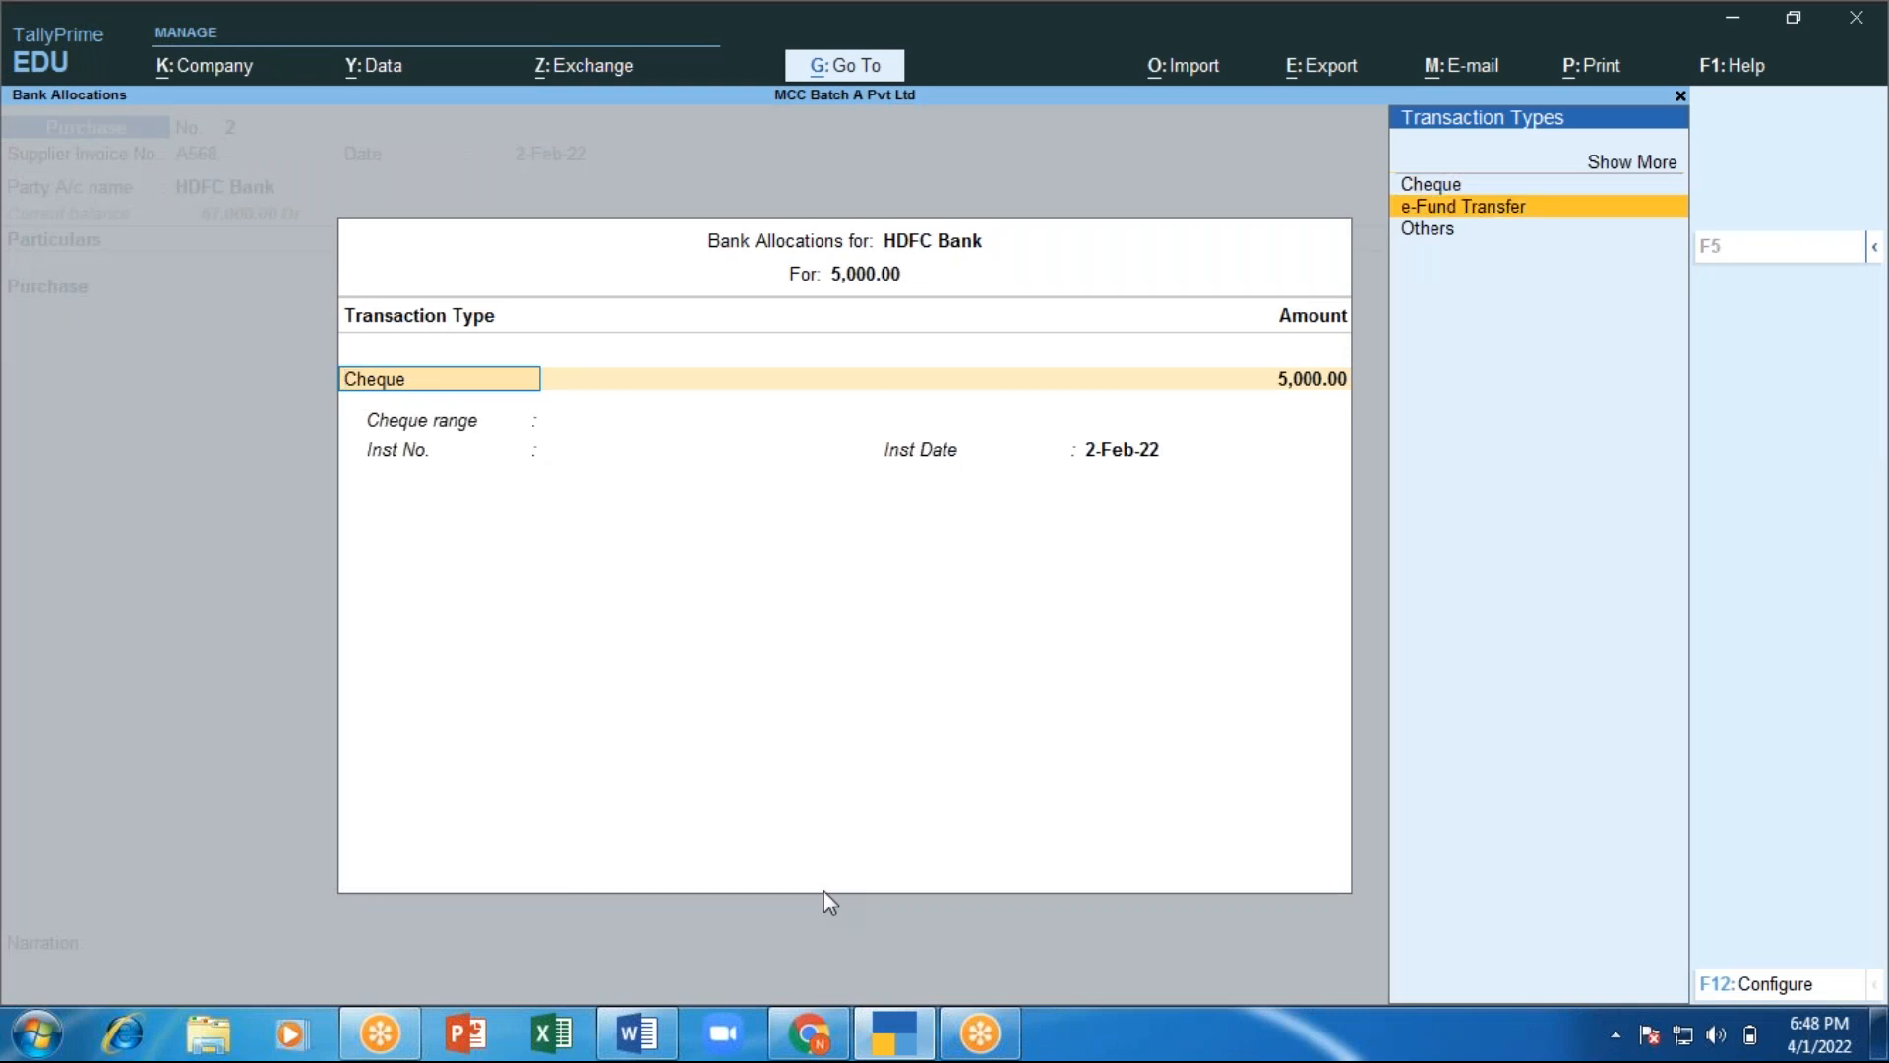
{"action": "key", "text": "Return"}
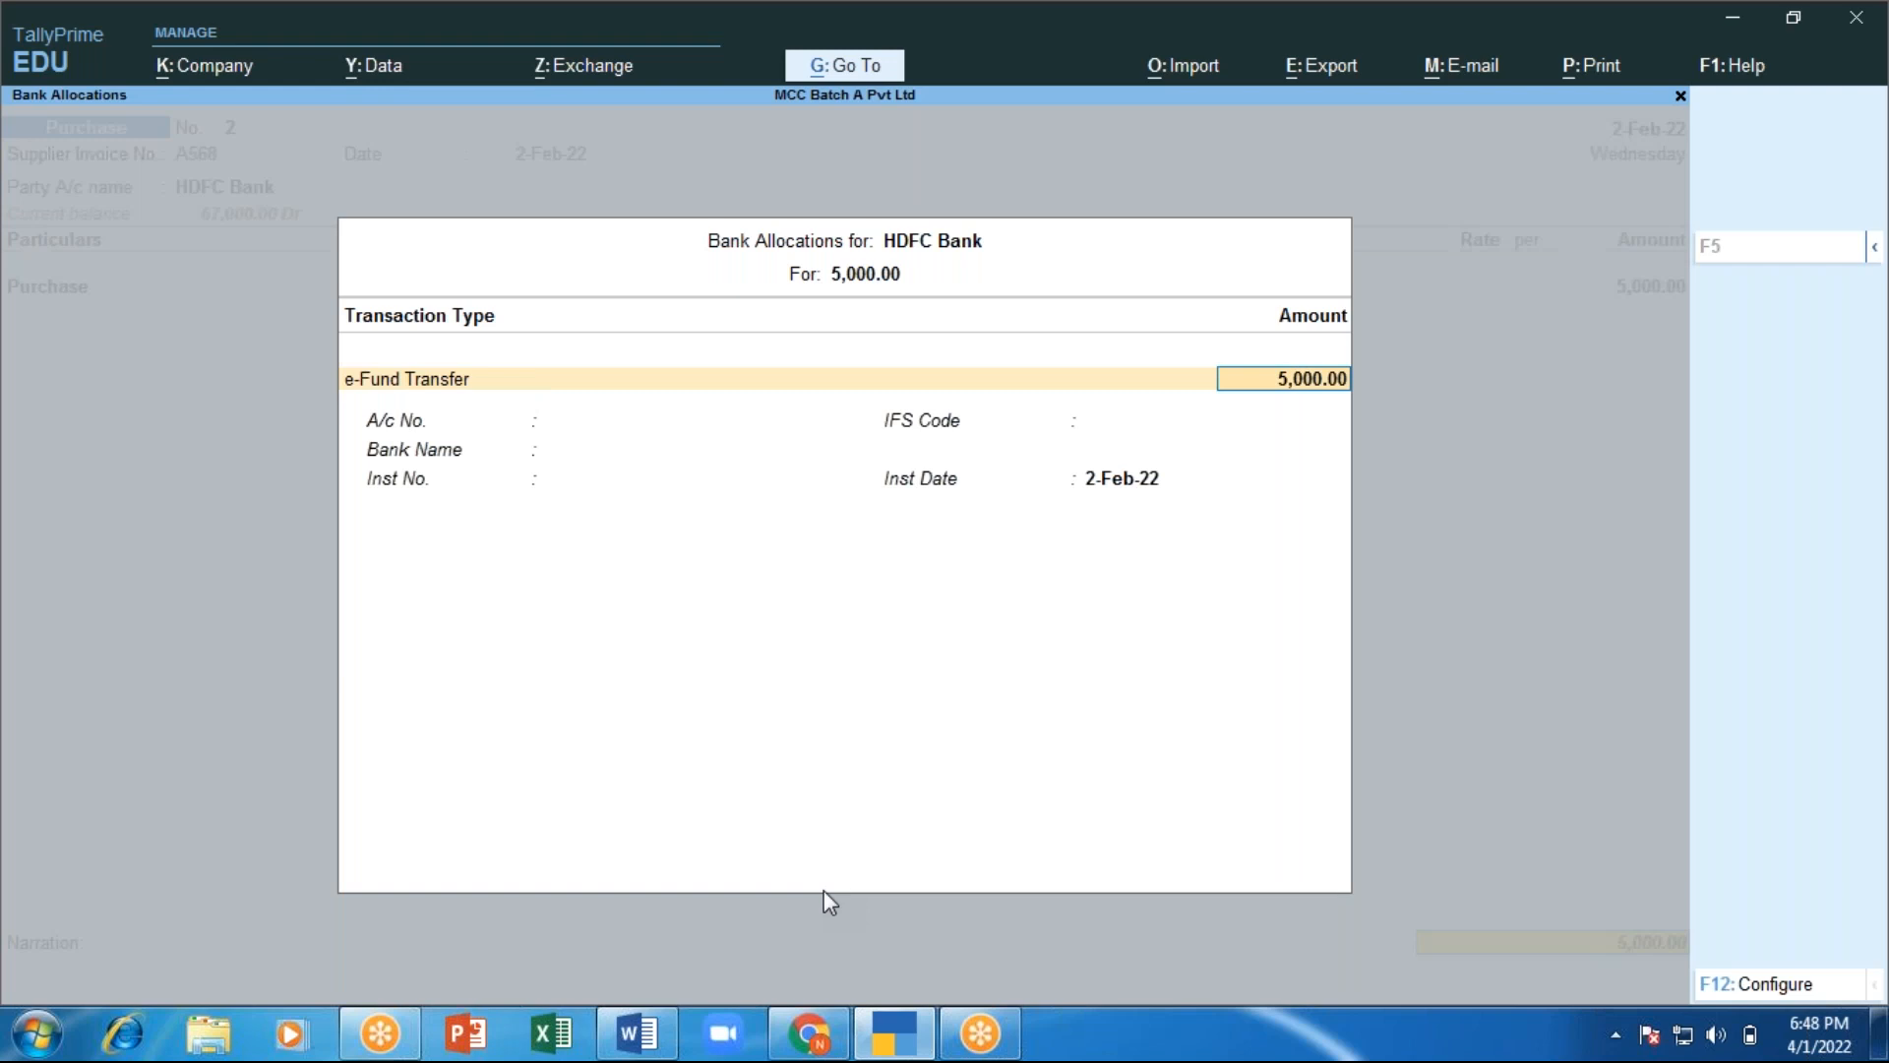
{"action": "key", "text": "Return"}
{"action": "key", "text": "Return"}
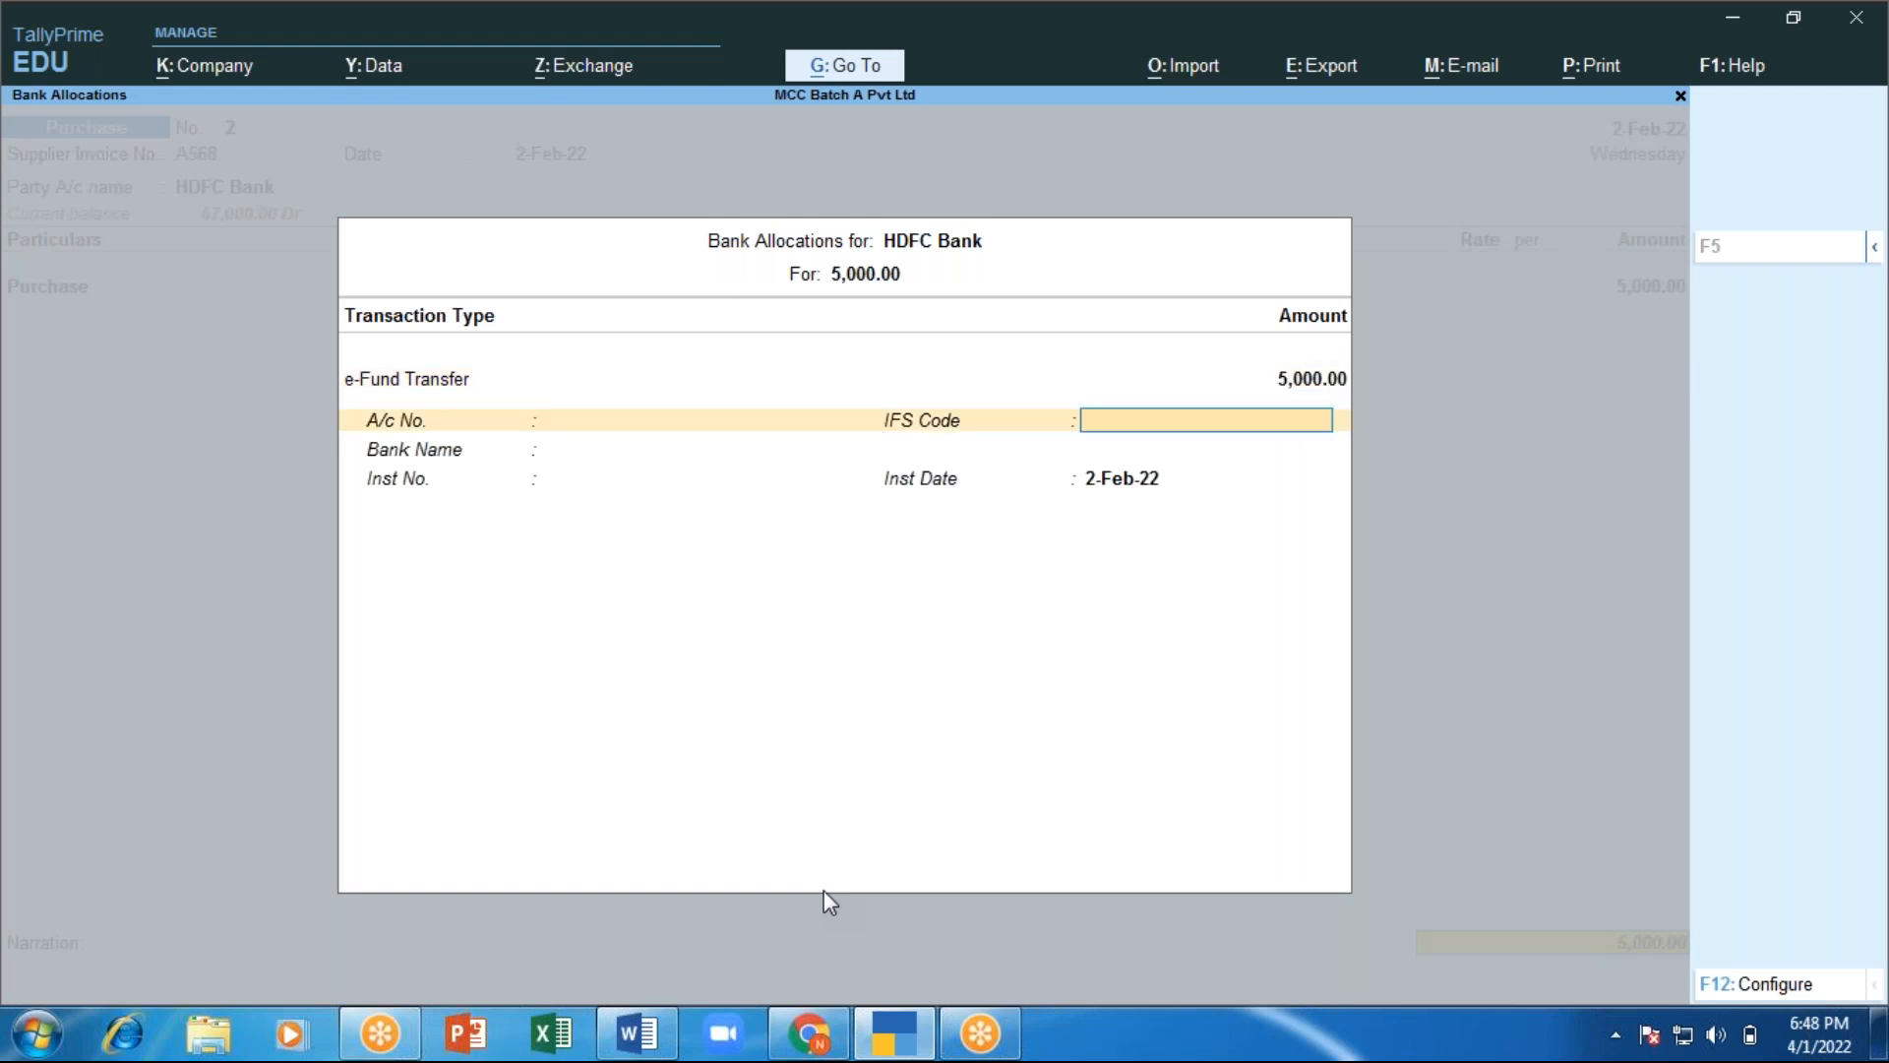
{"action": "key", "text": "Return"}
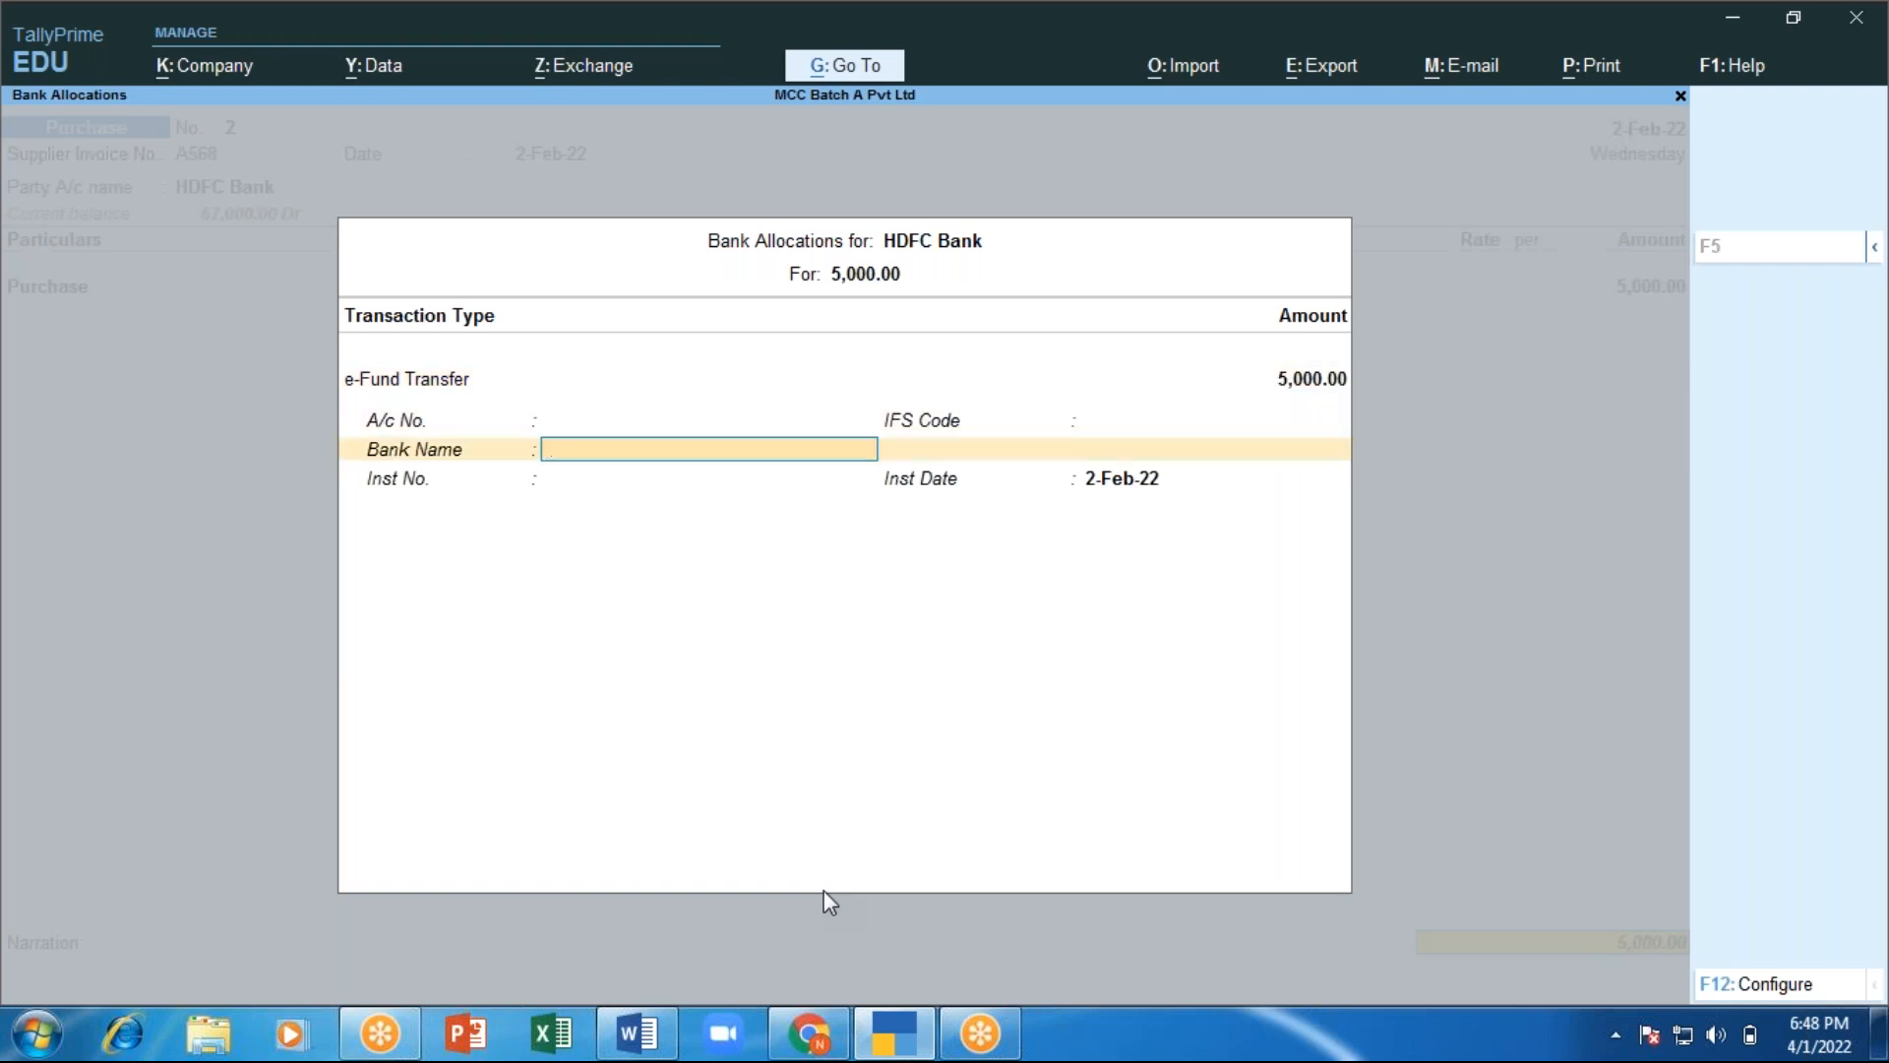
{"action": "key", "text": "Return"}
{"action": "key", "text": "Return"}
{"action": "key", "text": "Return"}
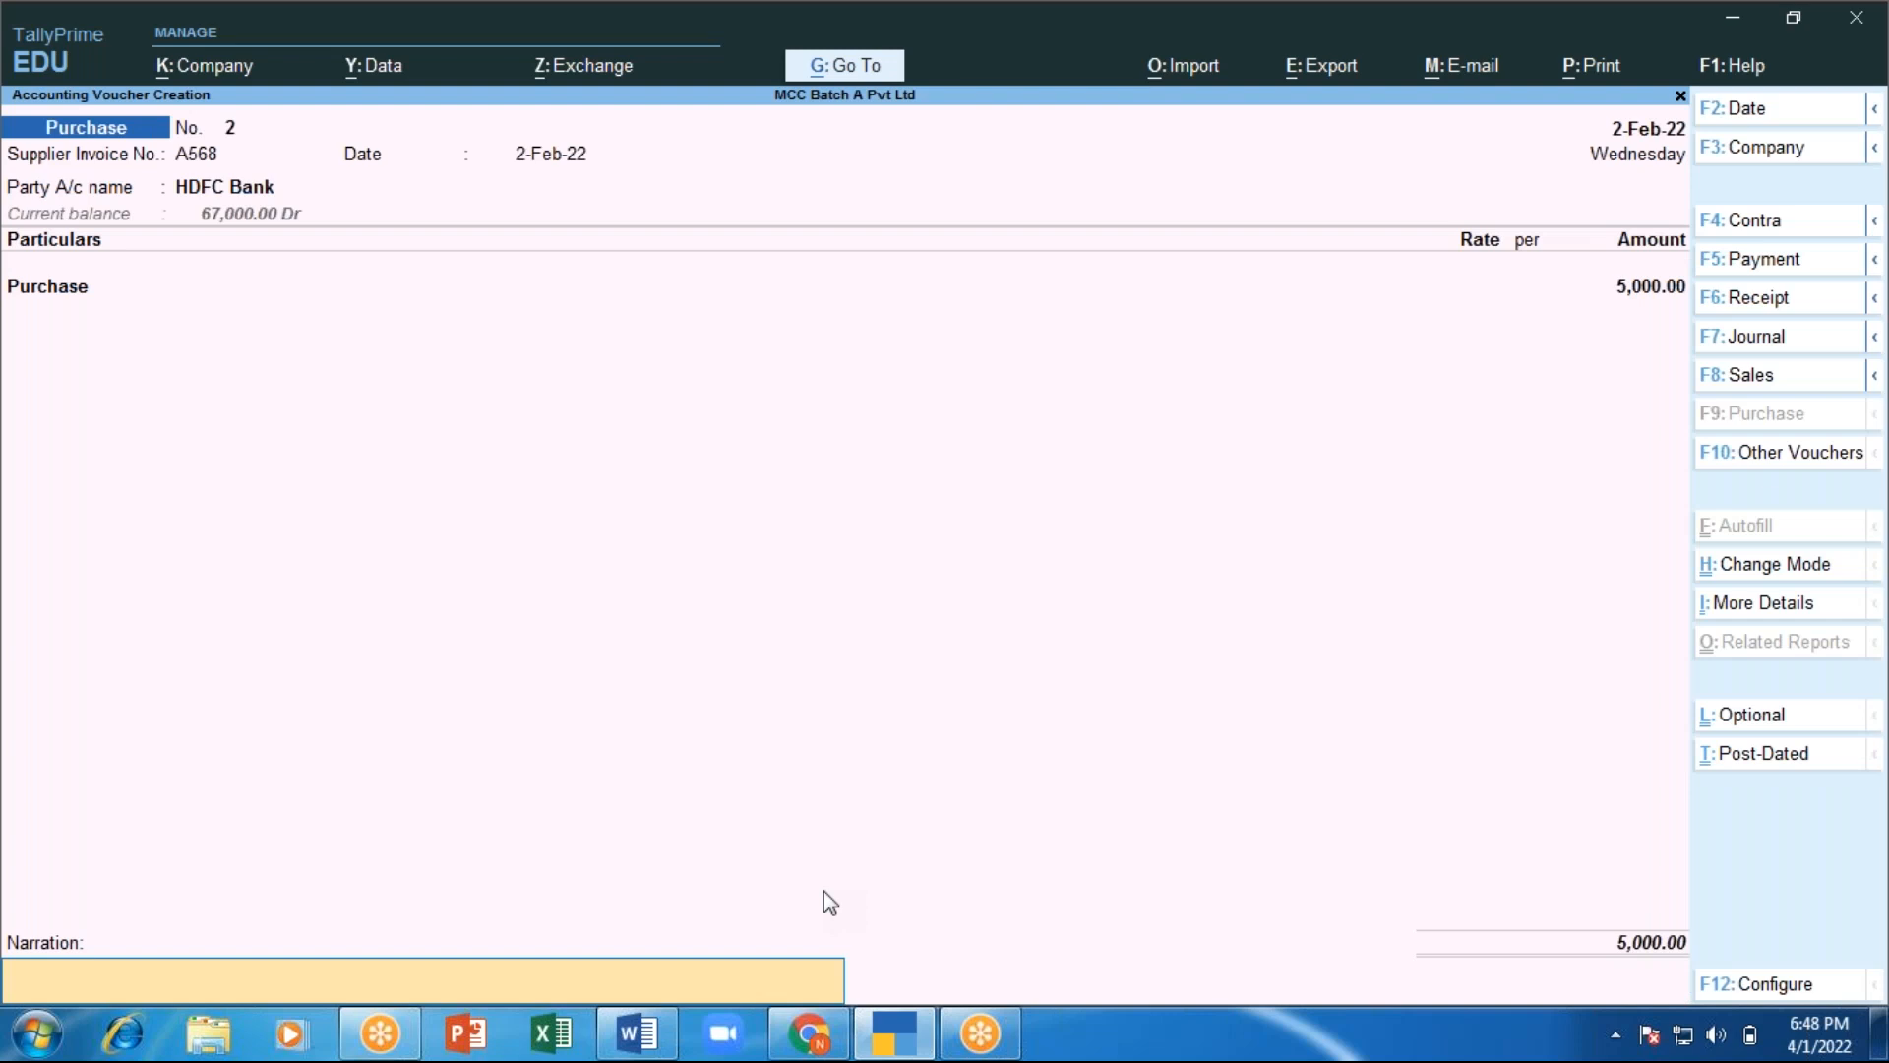
{"action": "key", "text": "Return"}
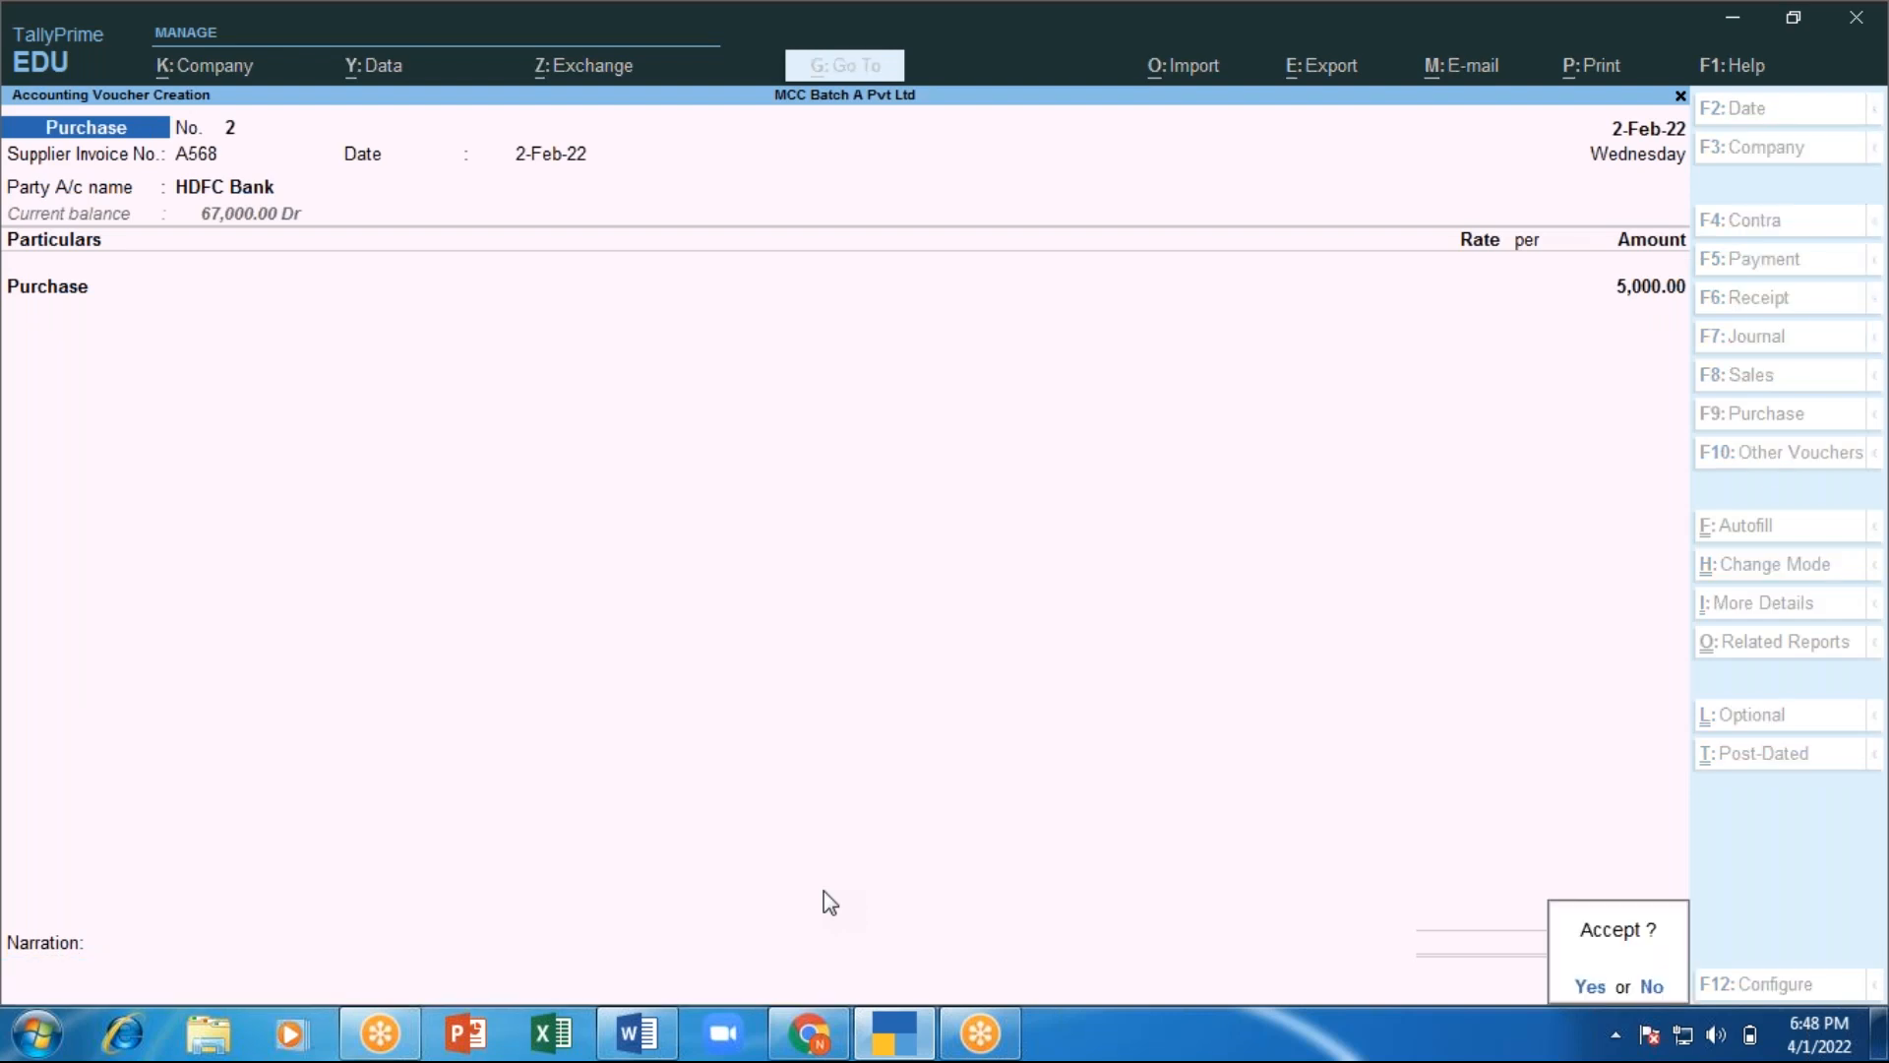
{"action": "key", "text": "Return"}
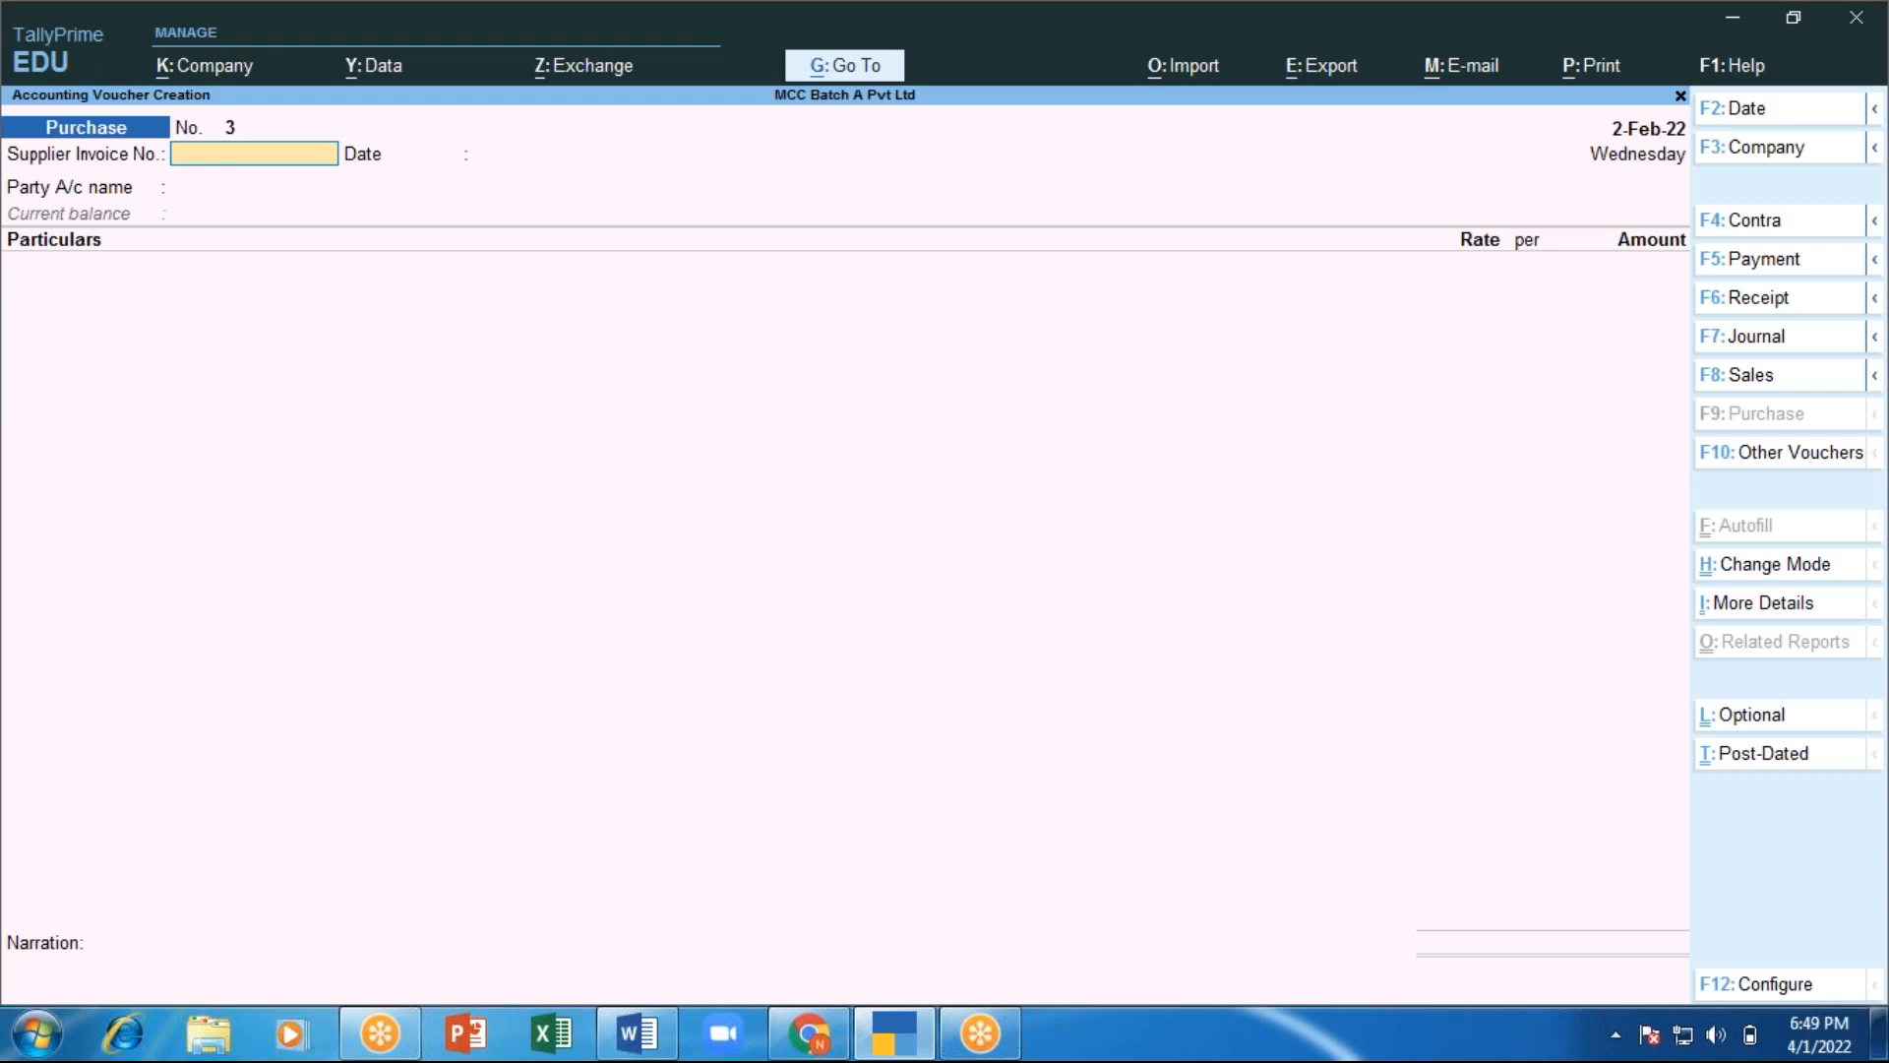
Enter supplier invoice number A873 dated 2-Feb-22 and set the party account to Arun Traders - Supplier with default party details.
{"action": "type", "text": "A873"}
{"action": "key", "text": "Return"}
{"action": "key", "text": "Return"}
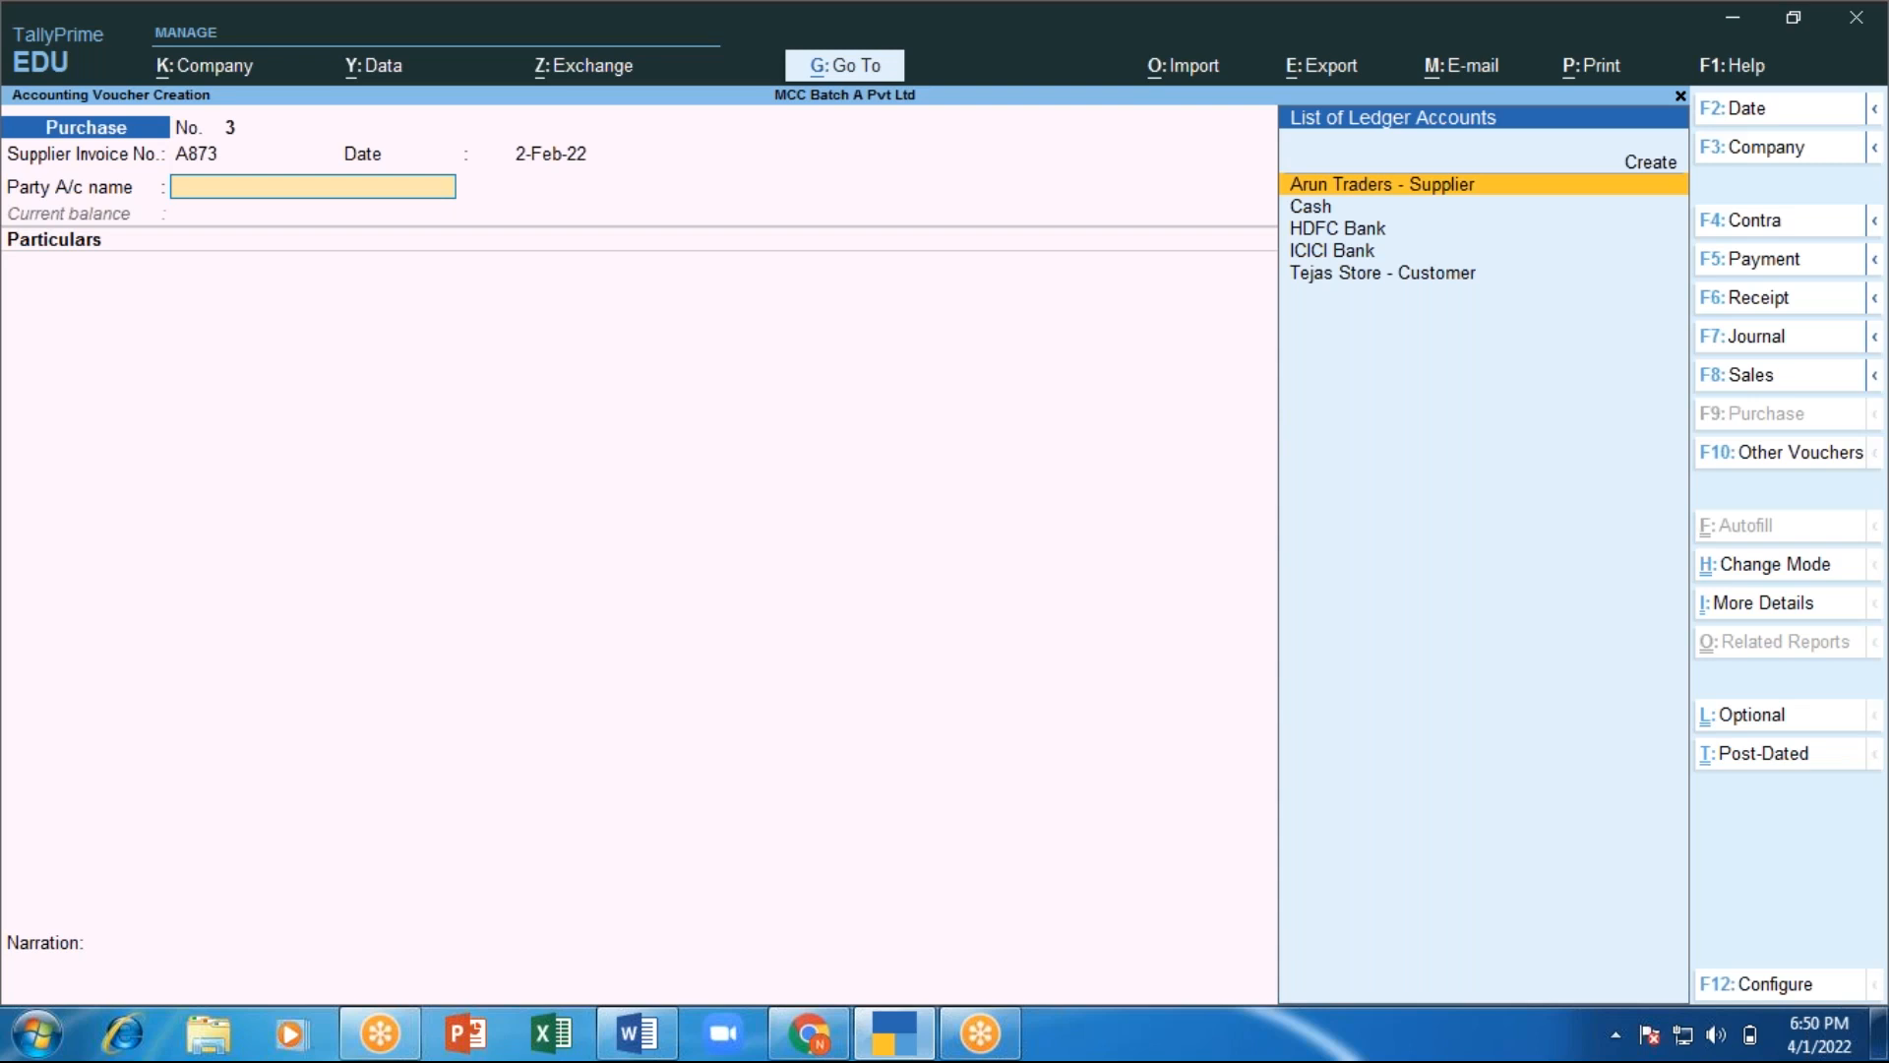
{"action": "key", "text": "Return"}
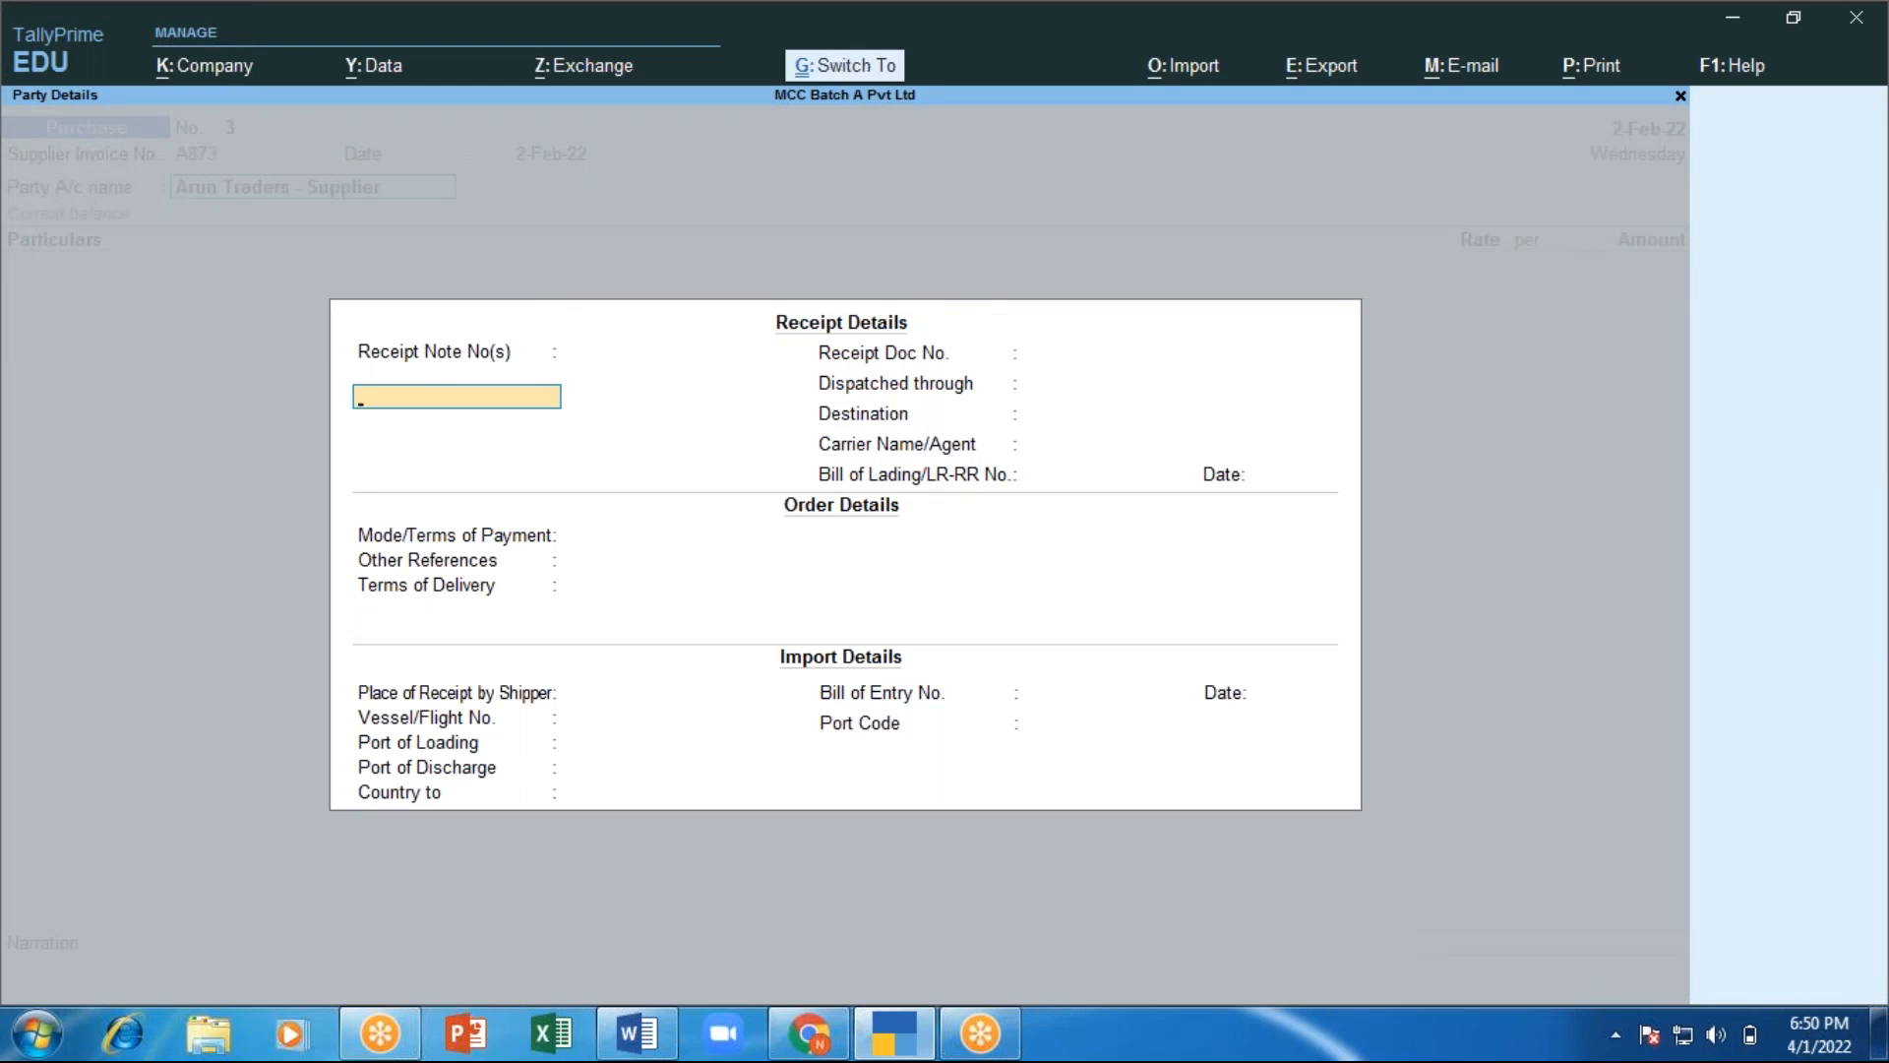
{"action": "key", "text": "Escape"}
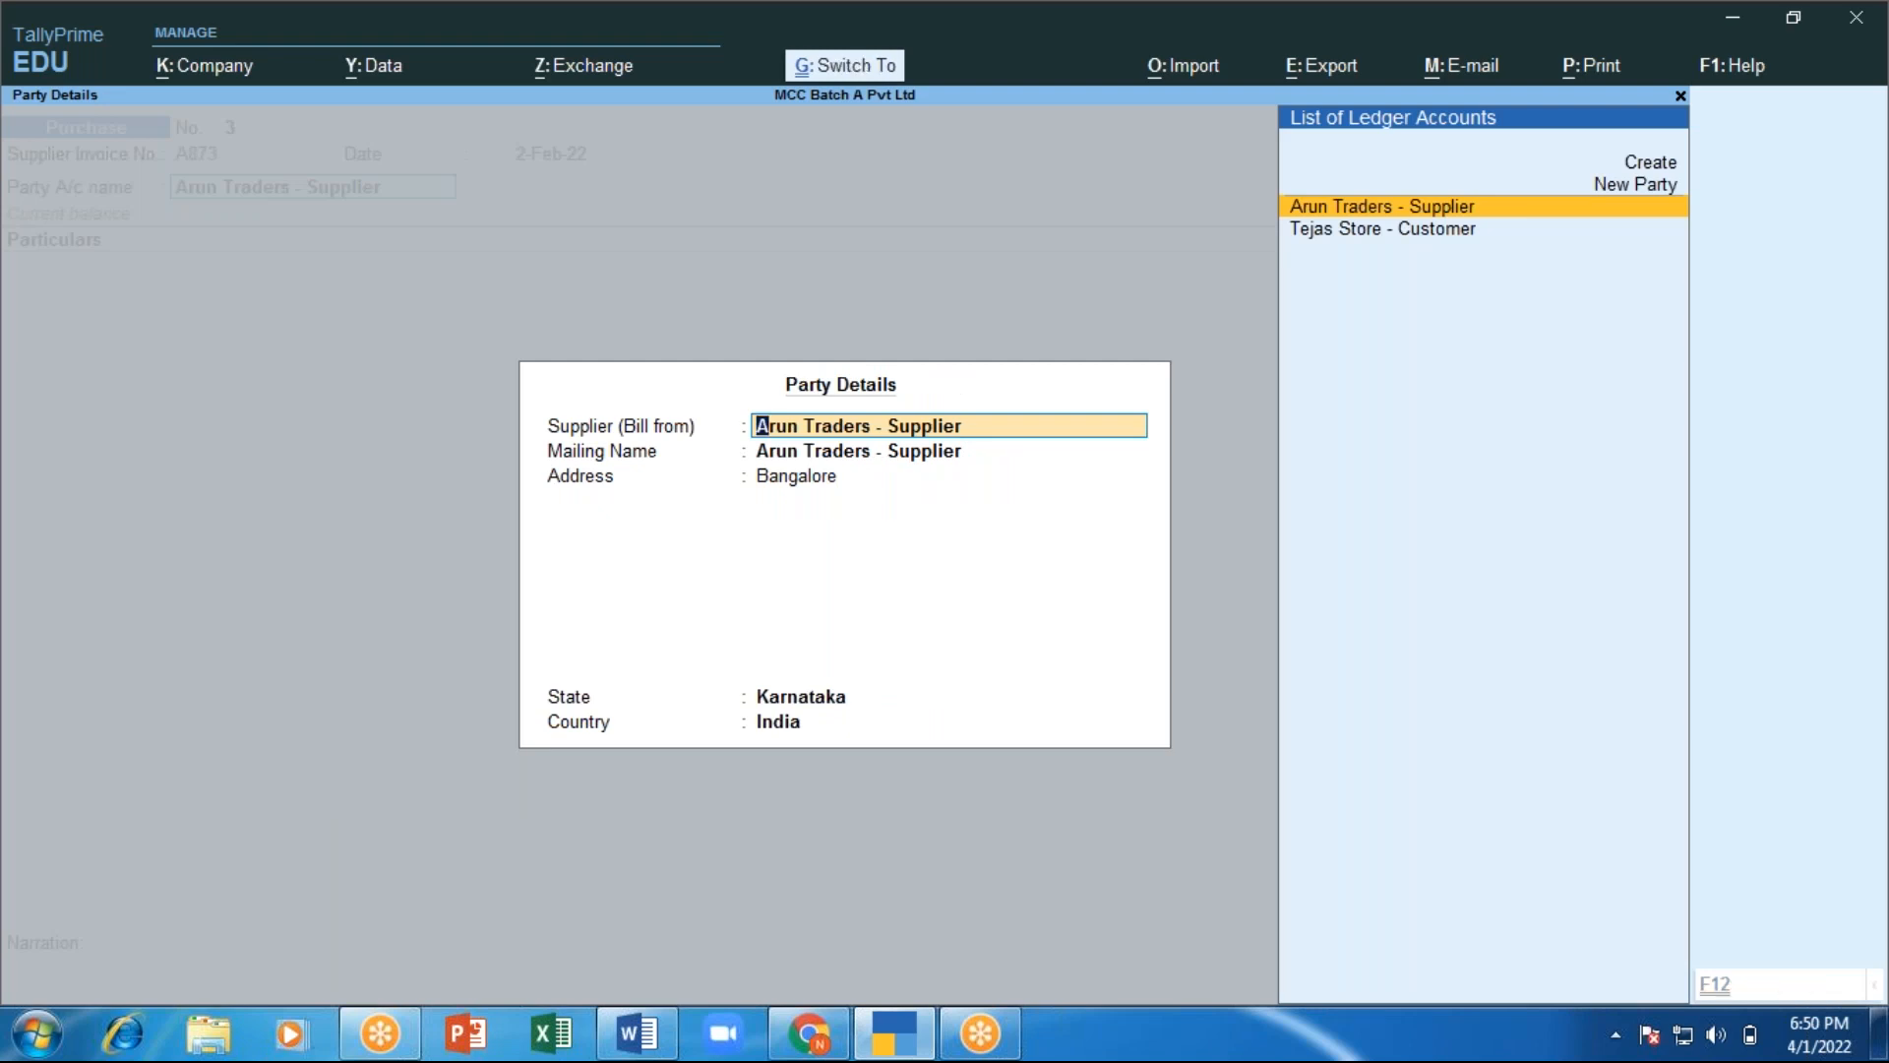
{"action": "key", "text": "ctrl+a"}
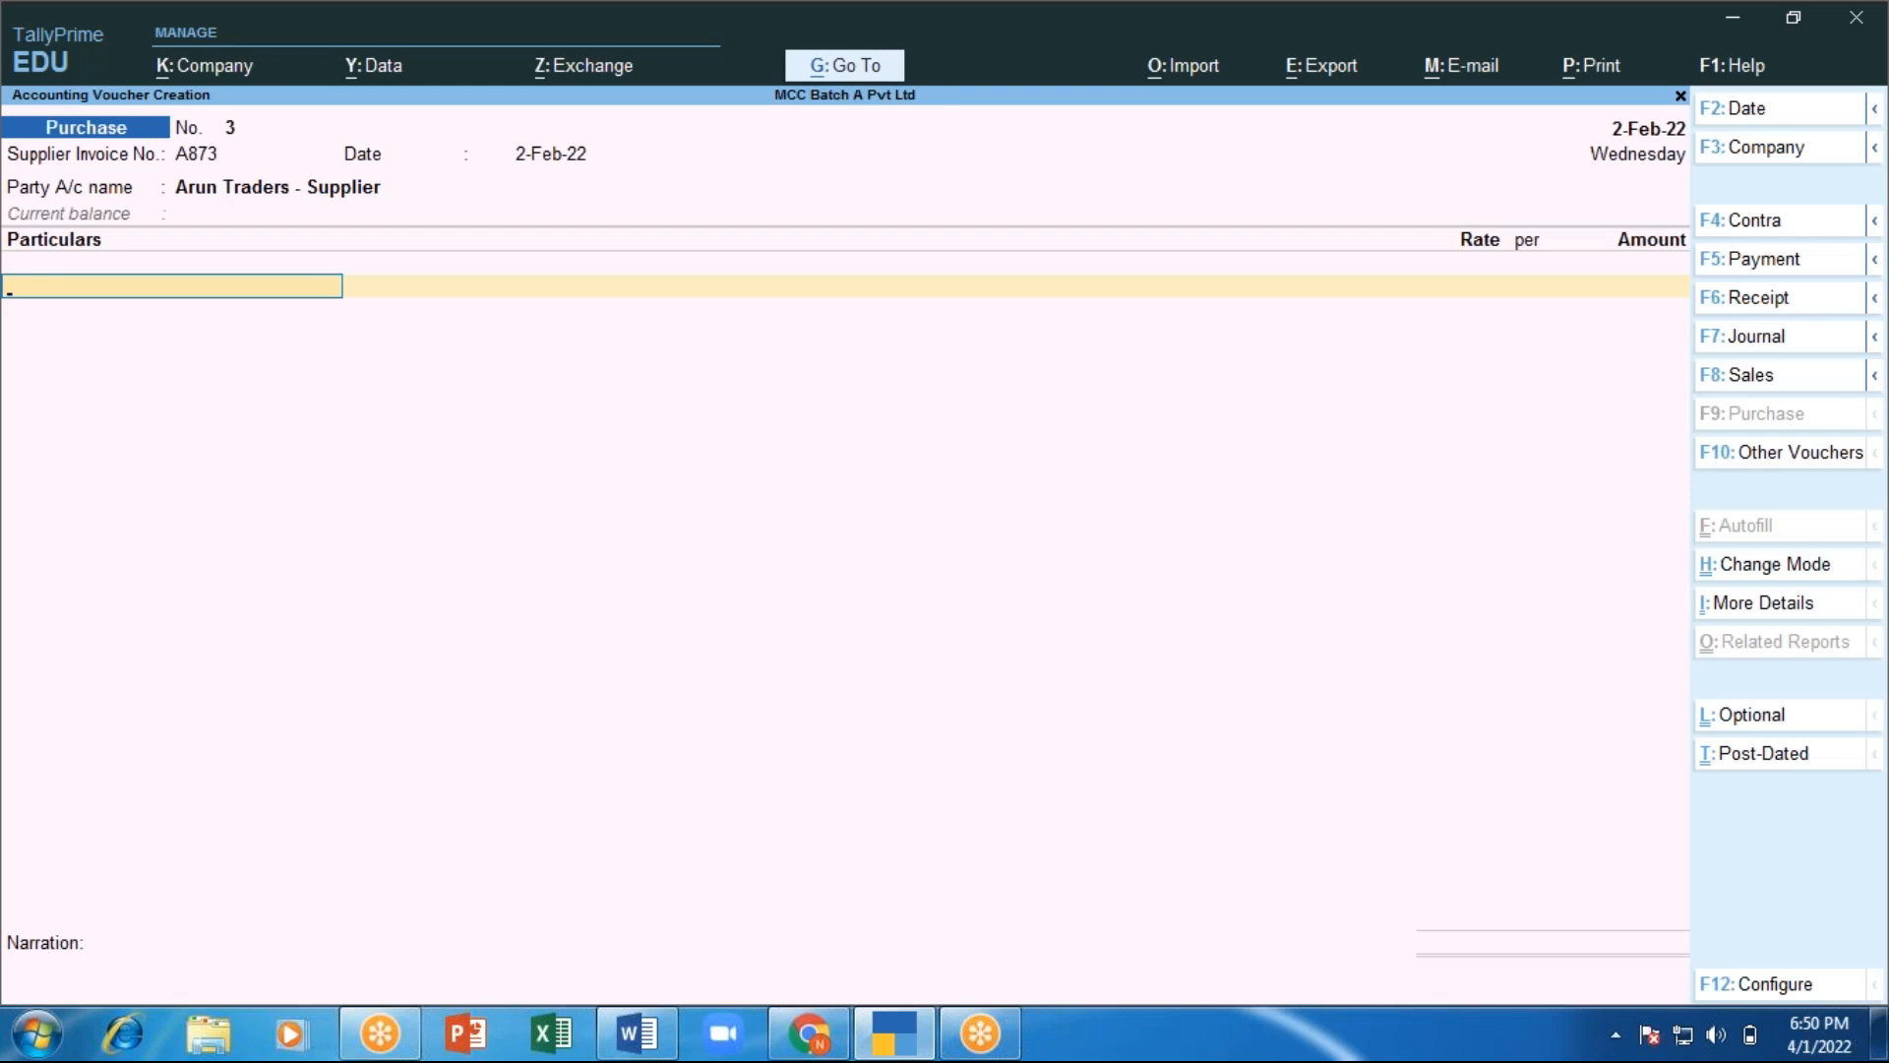
Enter the Purchase ledger with an amount of 10000 and accept the voucher total.
{"action": "type", "text": "Pu"}
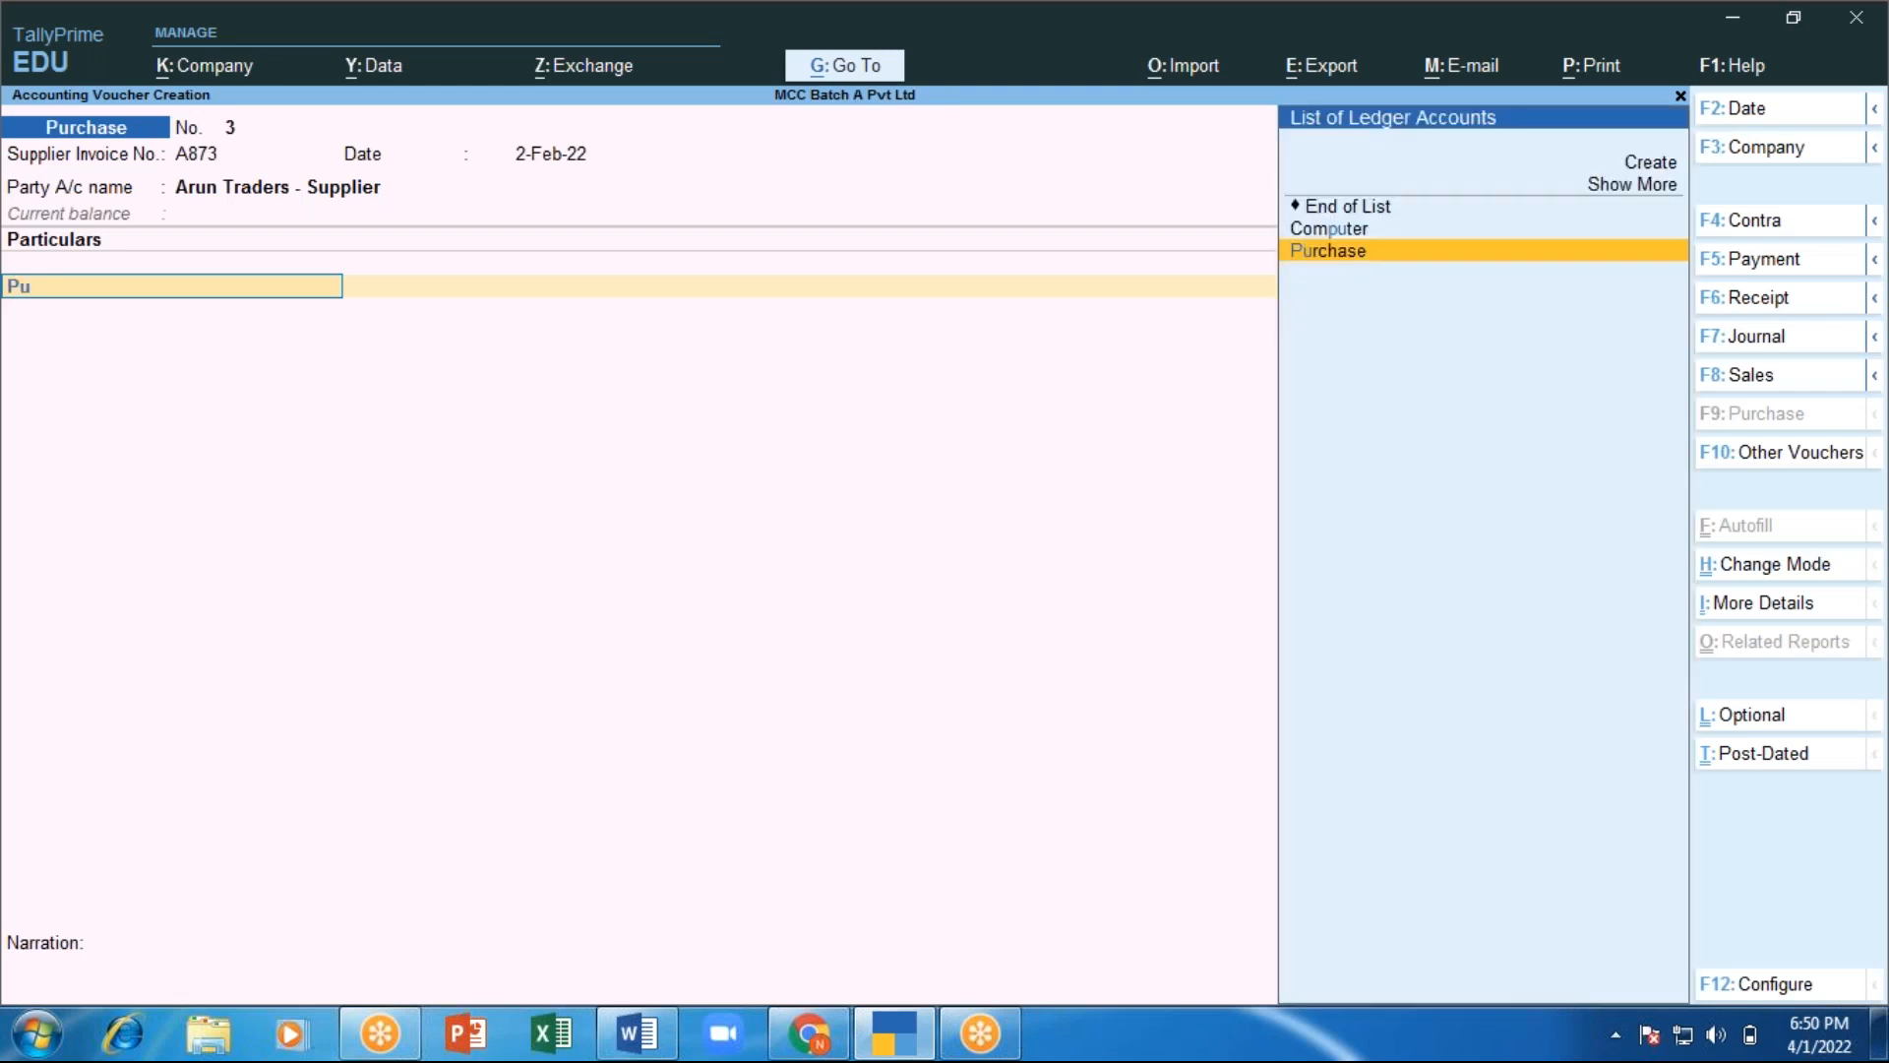
{"action": "key", "text": "Return"}
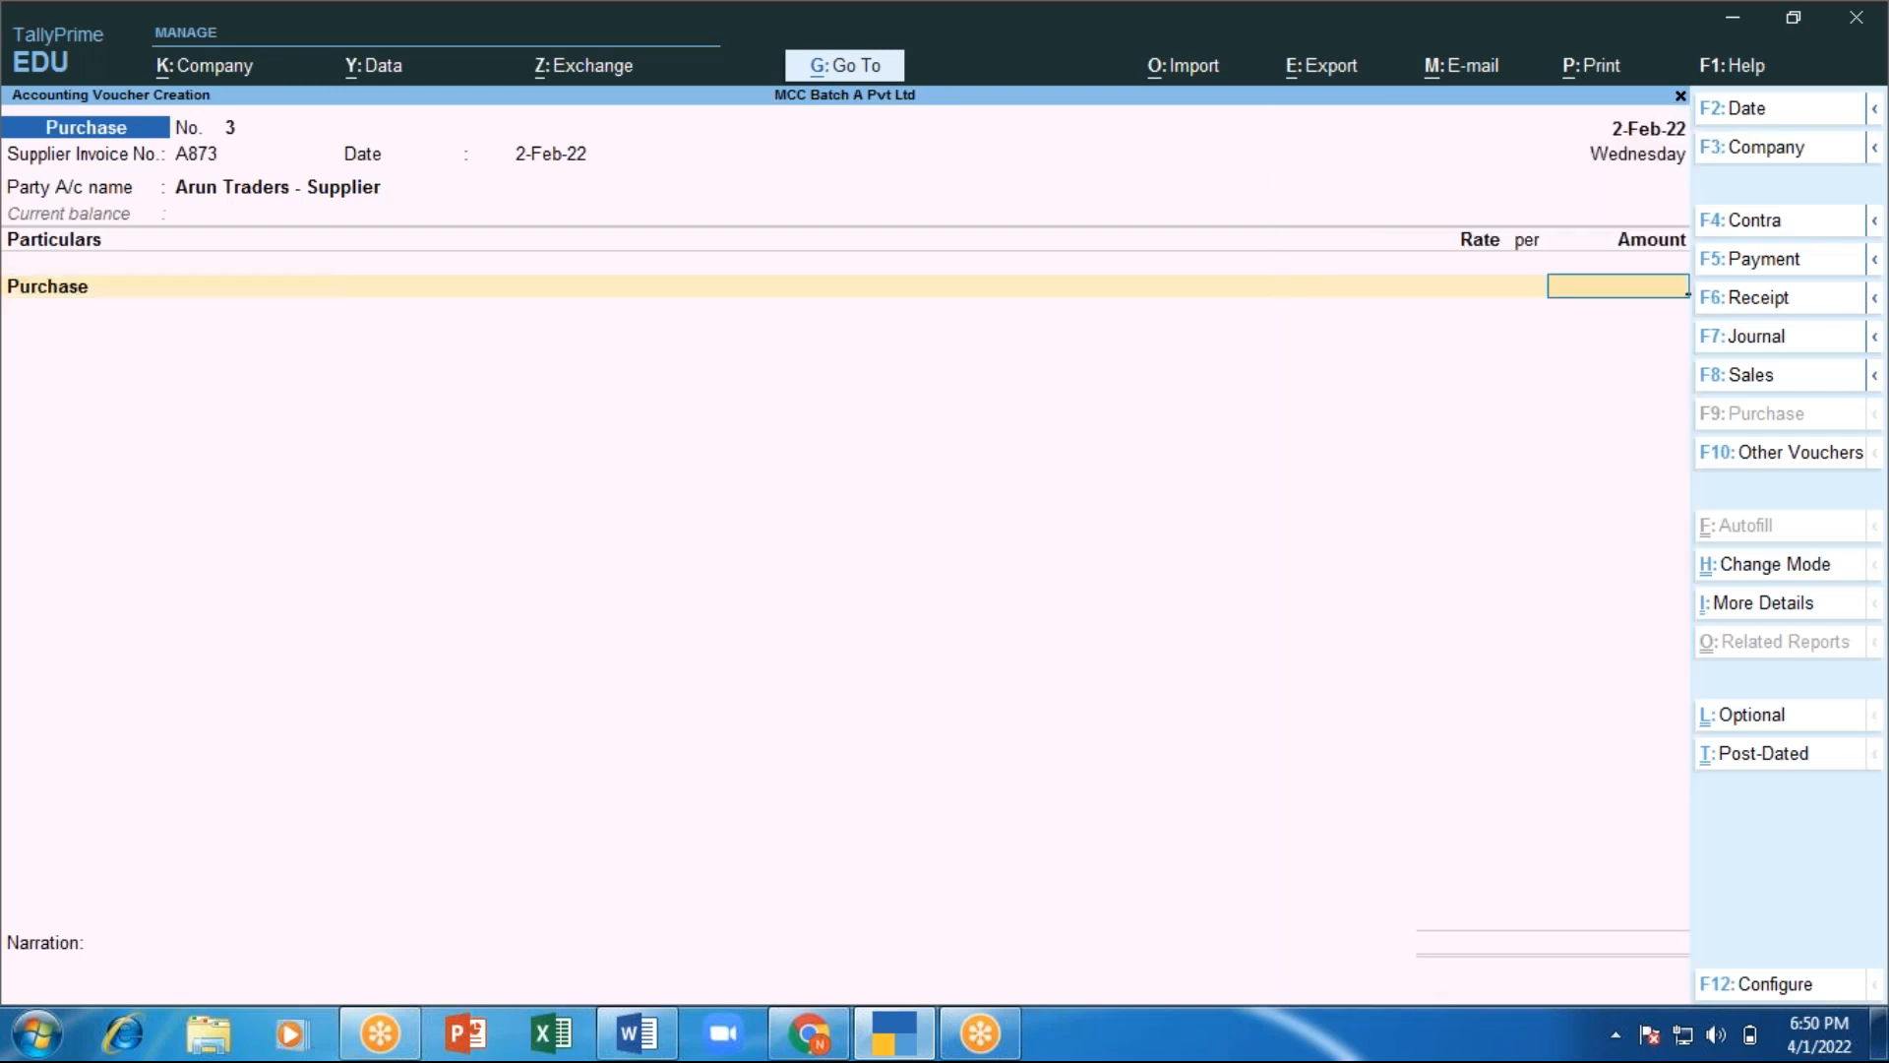
{"action": "type", "text": "10000"}
{"action": "key", "text": "Return"}
{"action": "key", "text": "Return"}
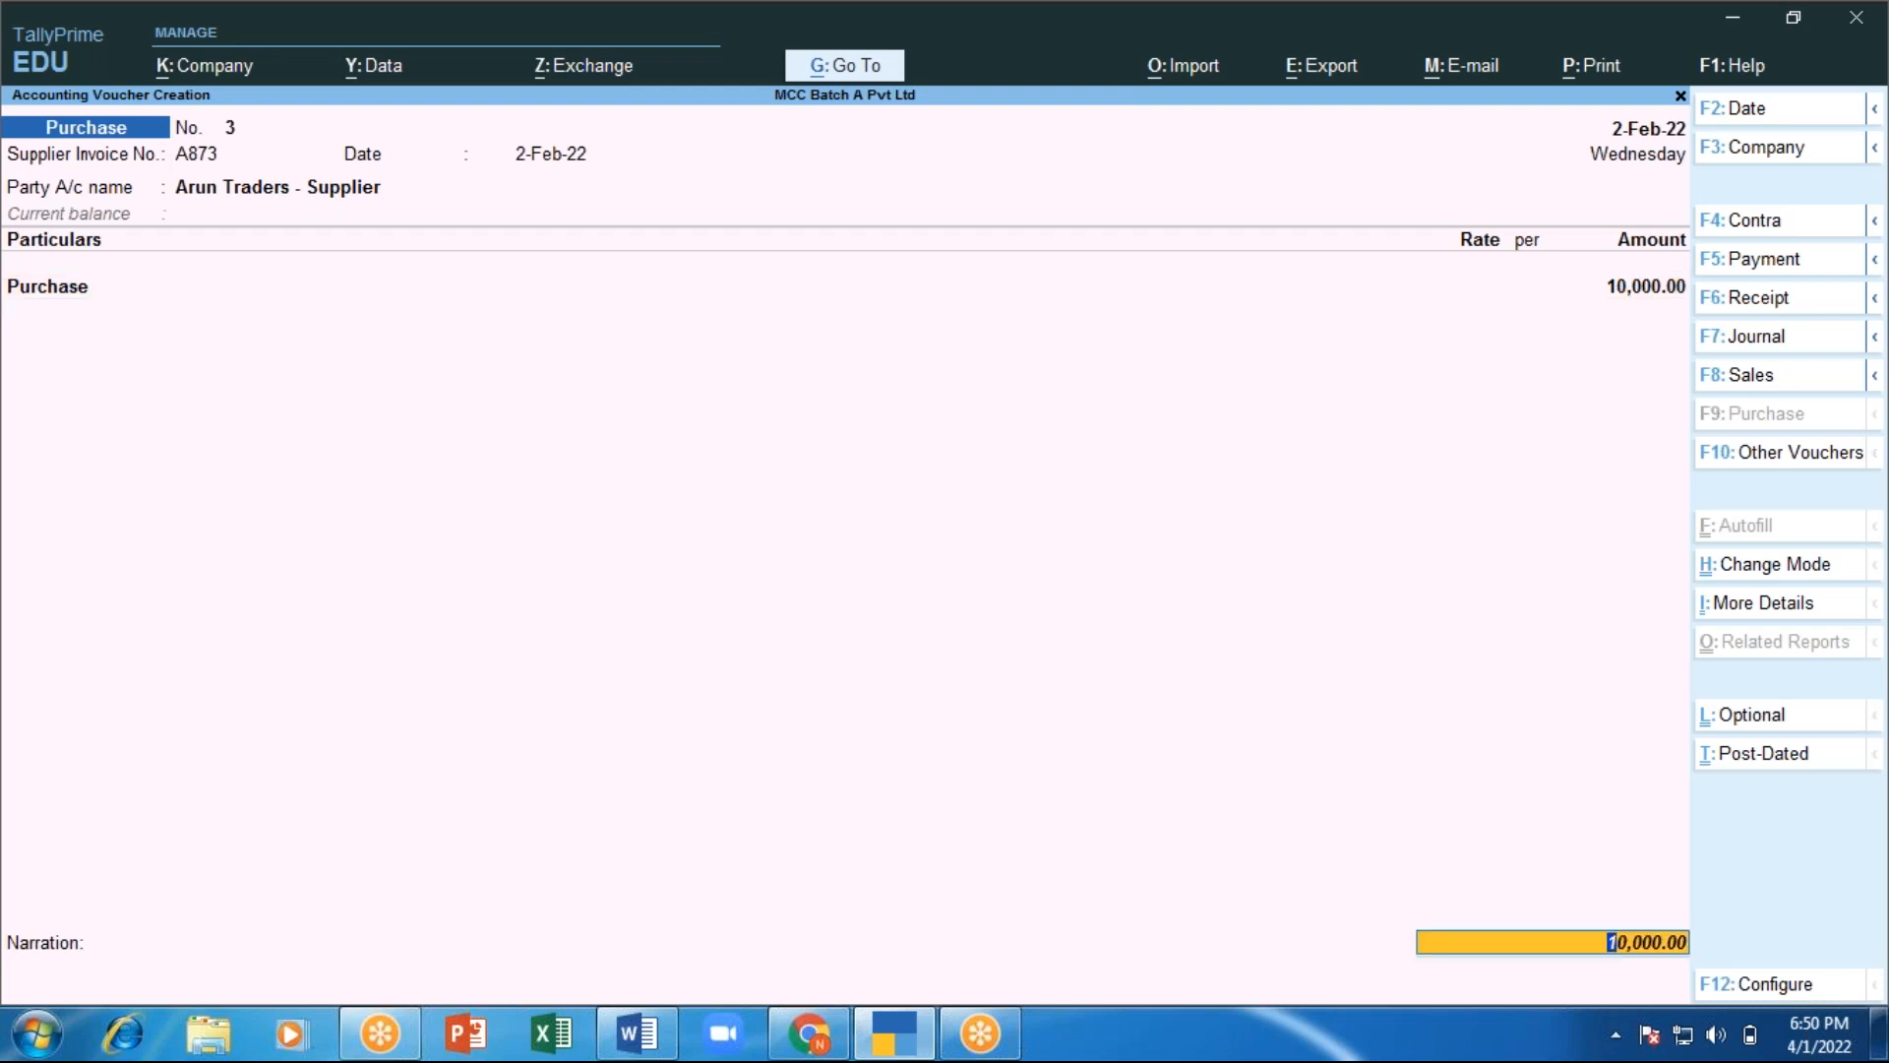
{"action": "key", "text": "Return"}
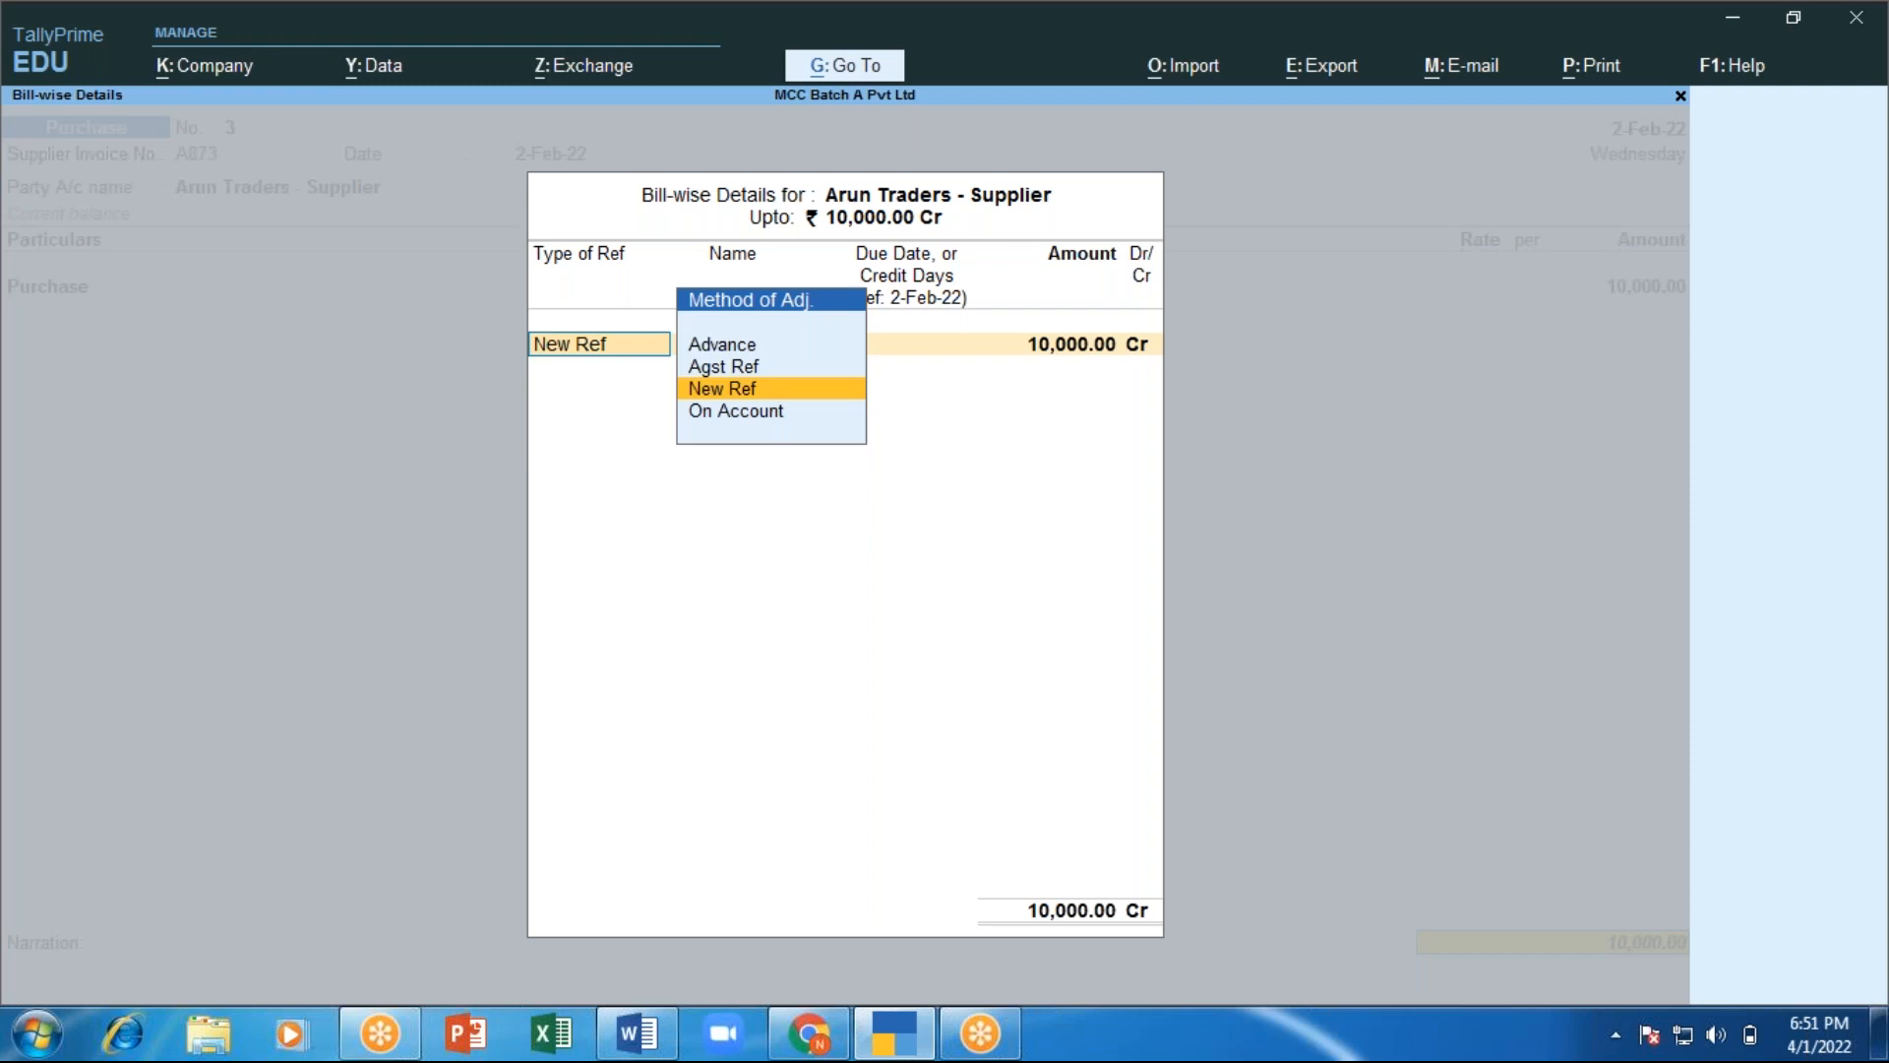
Record the bill as New Ref A873 without a due date and save the voucher without a narration.
{"action": "key", "text": "Return"}
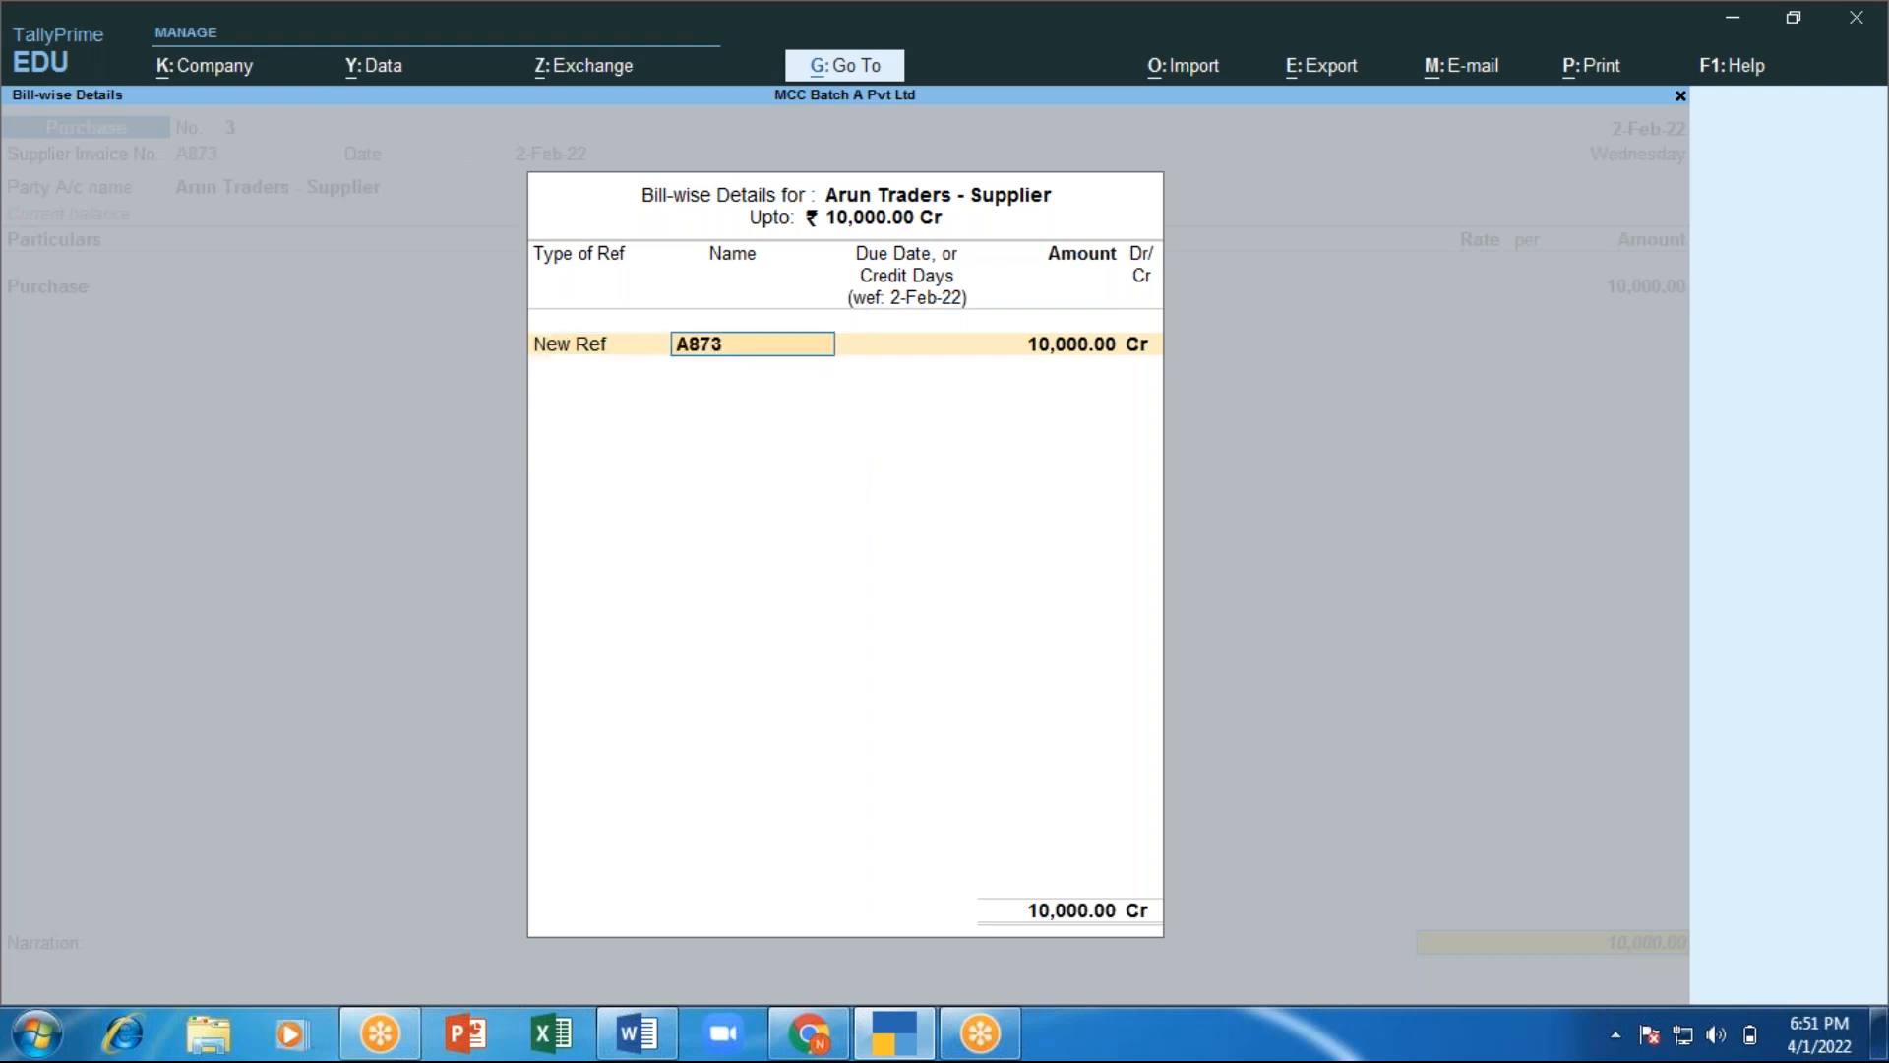
{"action": "key", "text": "Return"}
{"action": "key", "text": "Return"}
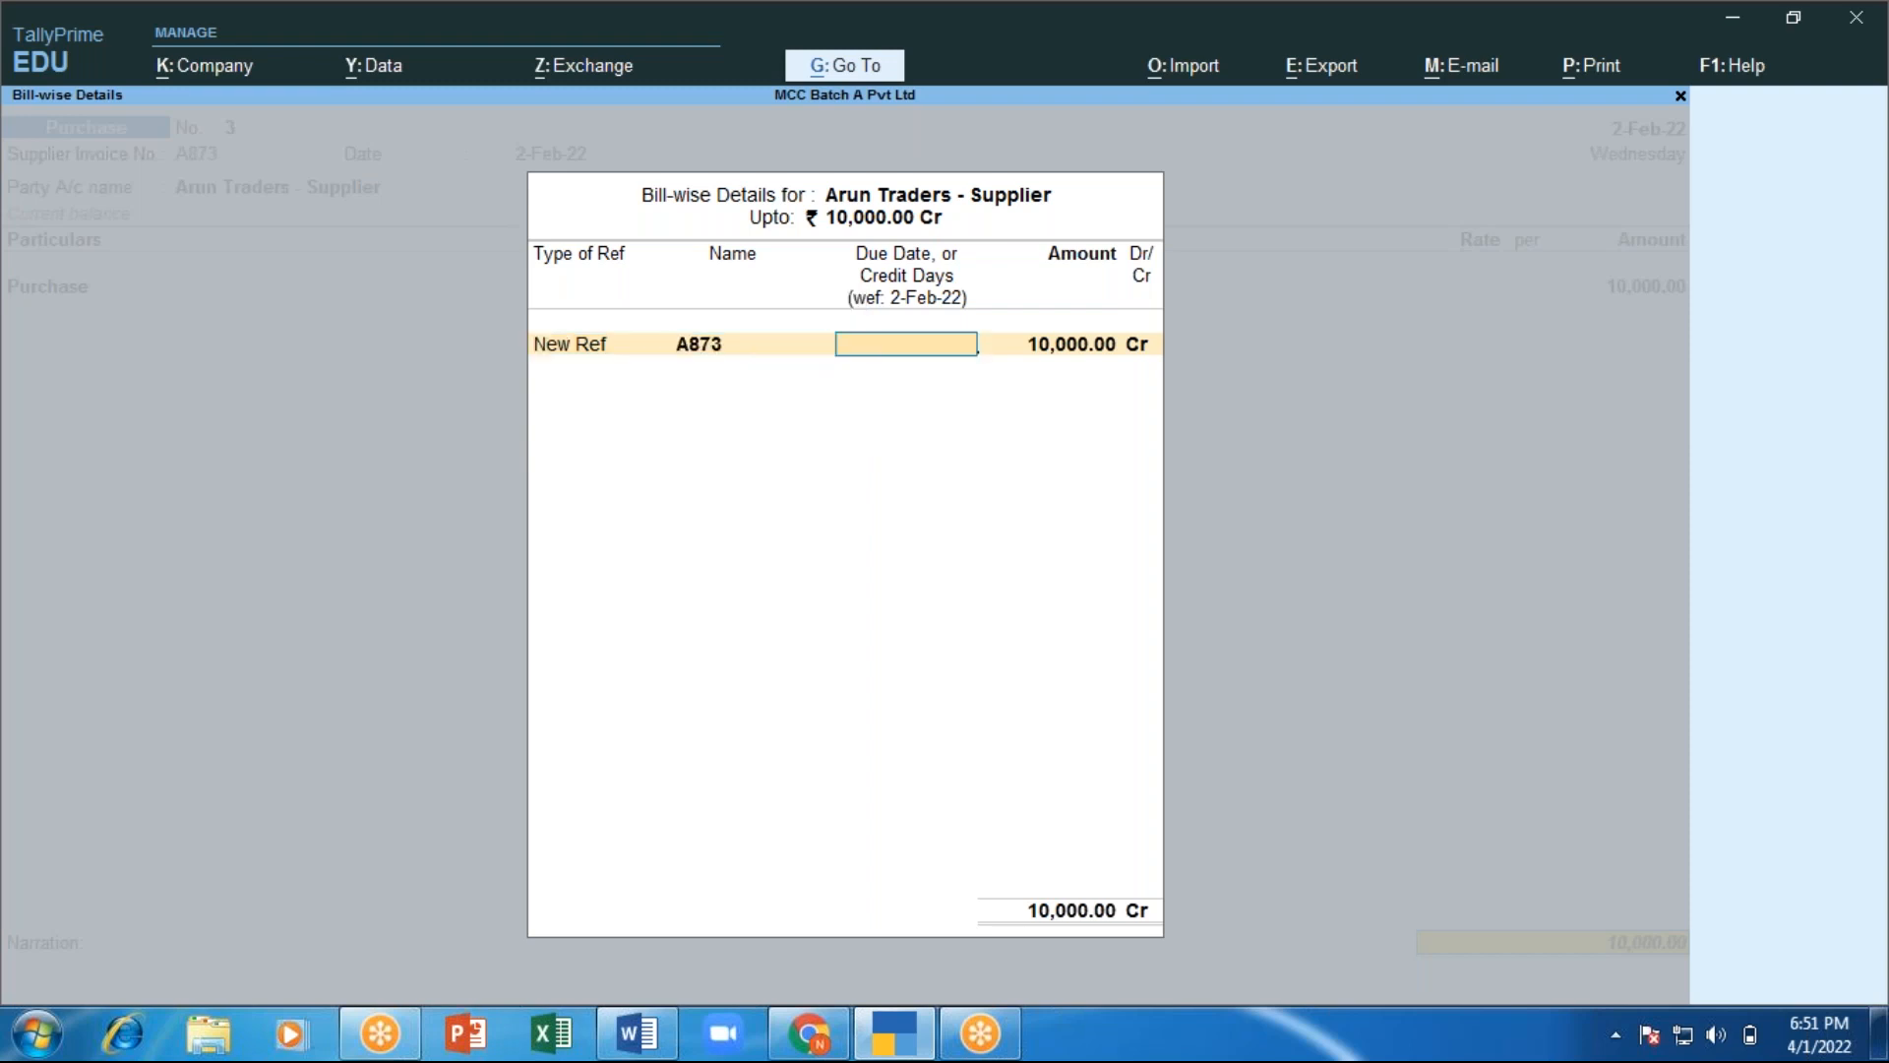
{"action": "key", "text": "Return"}
{"action": "key", "text": "Return"}
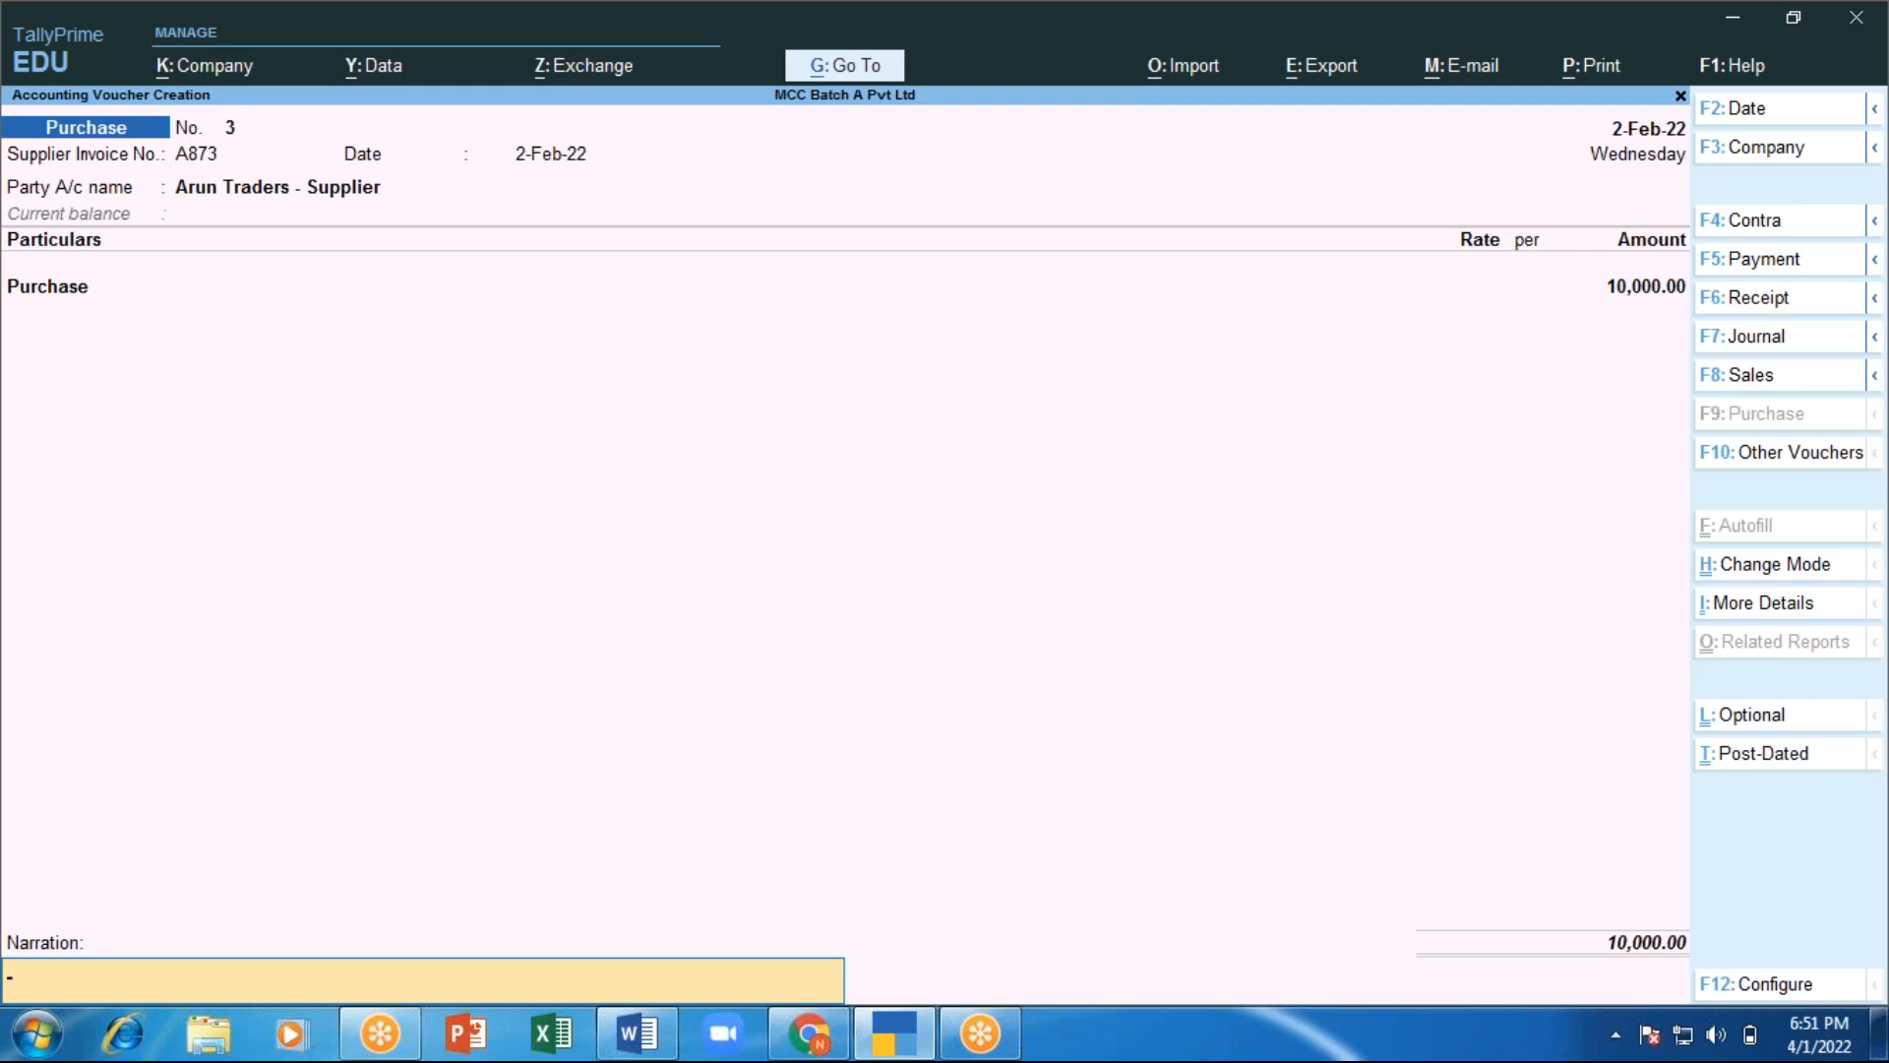
{"action": "key", "text": "Return"}
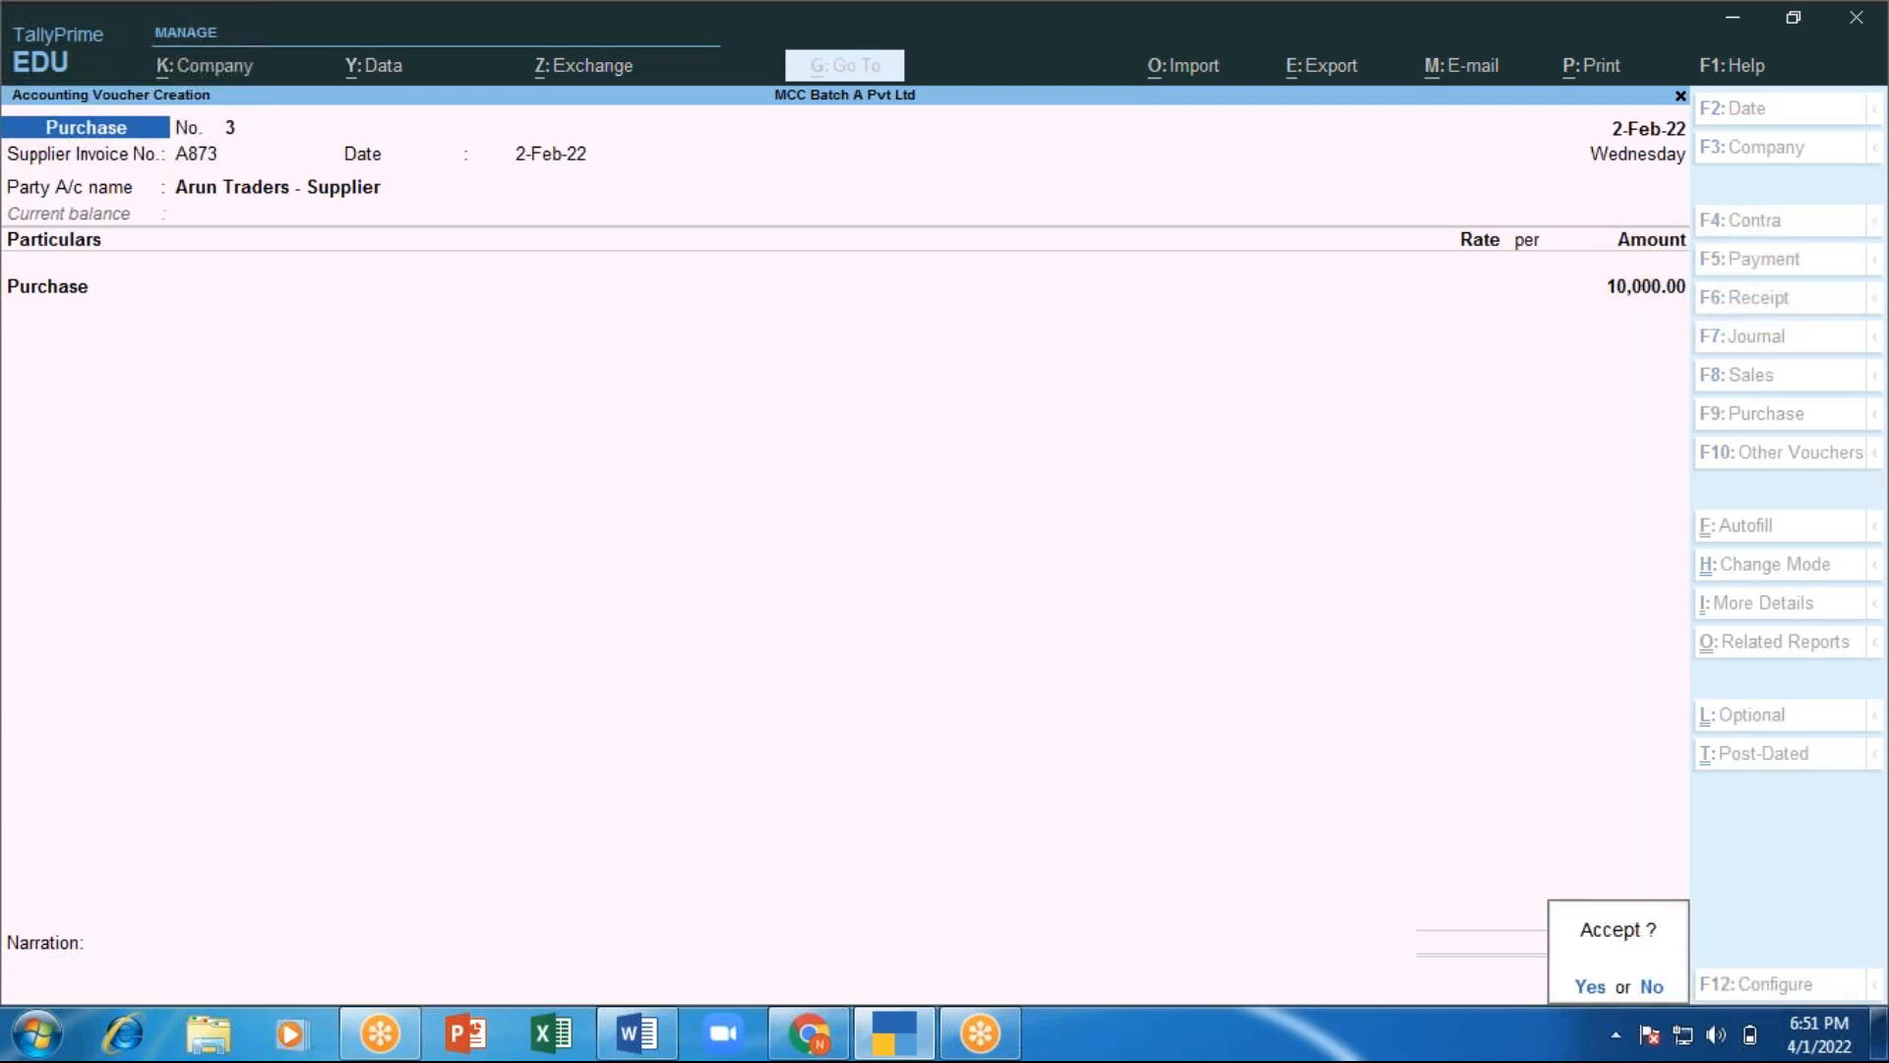
{"action": "key", "text": "Return"}
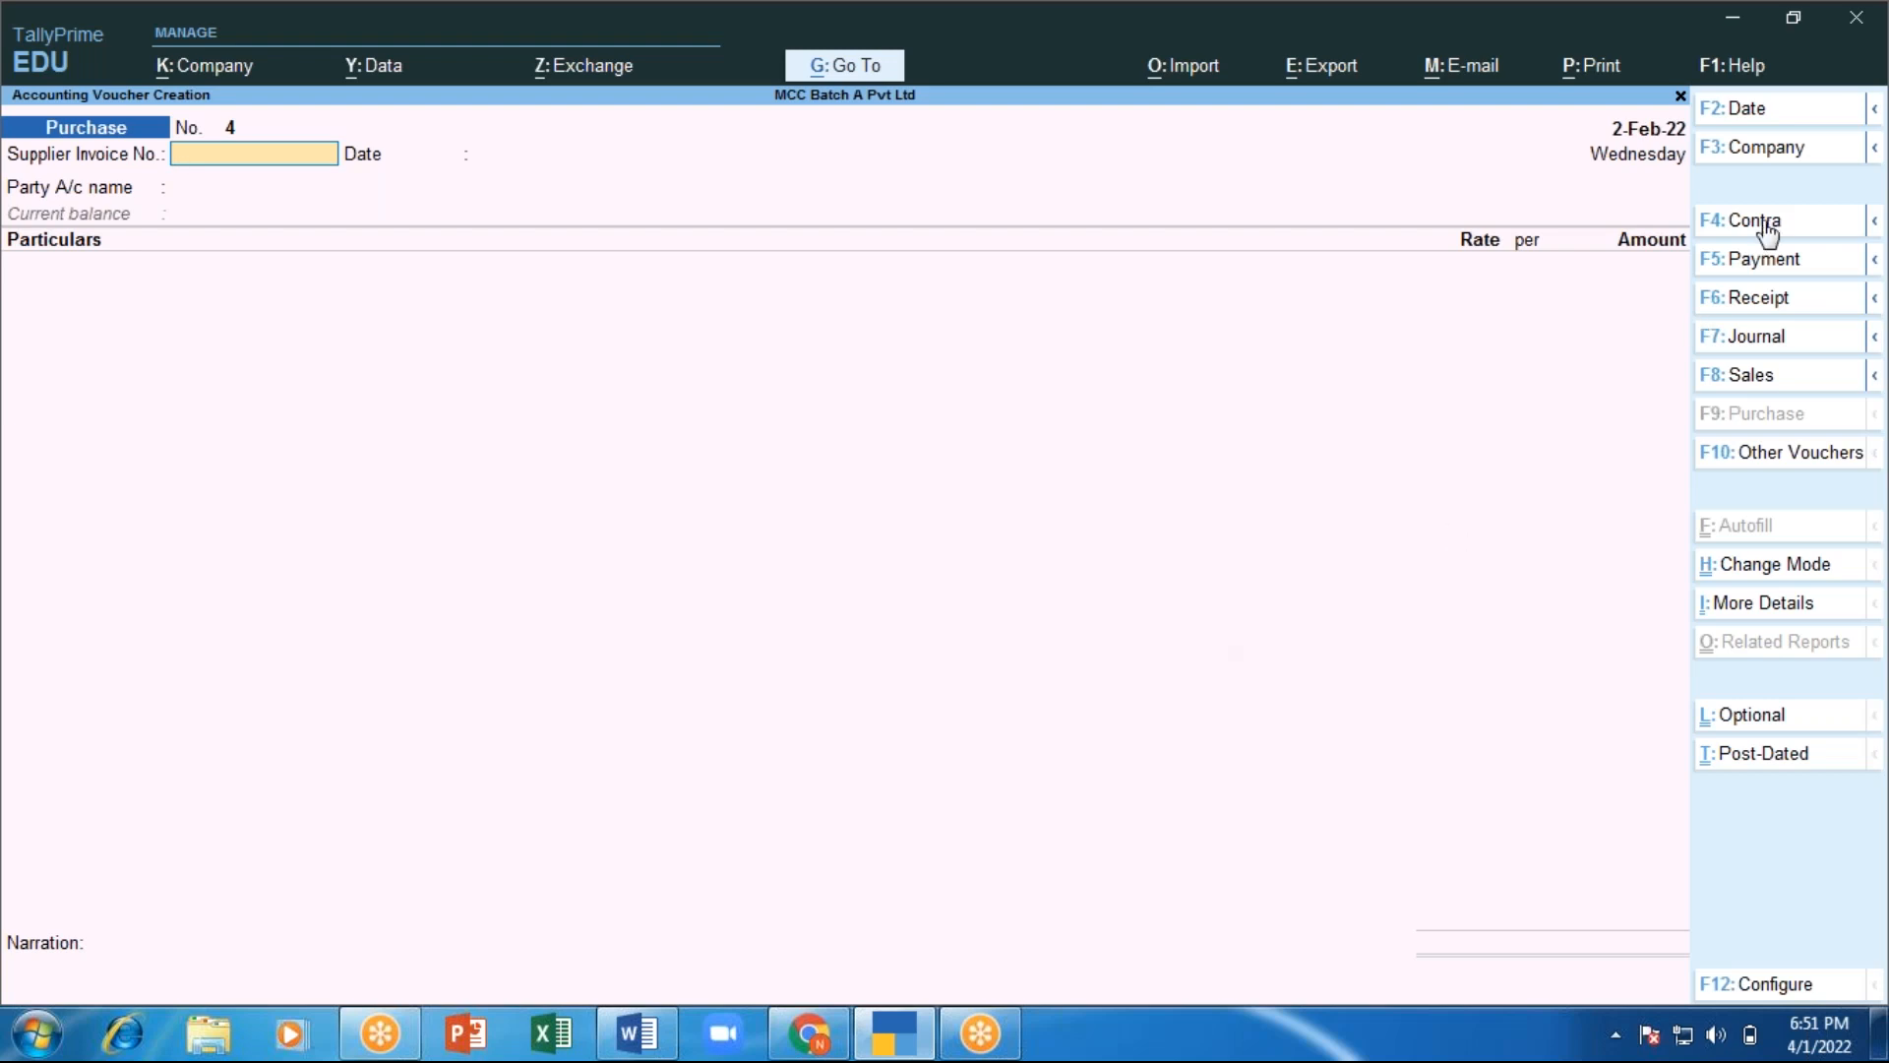
Start a payment voucher from ICICI Bank and enter Arun Traders - Supplier with an amount of 10000.
{"action": "left_click", "coordinate": [1763, 259]}
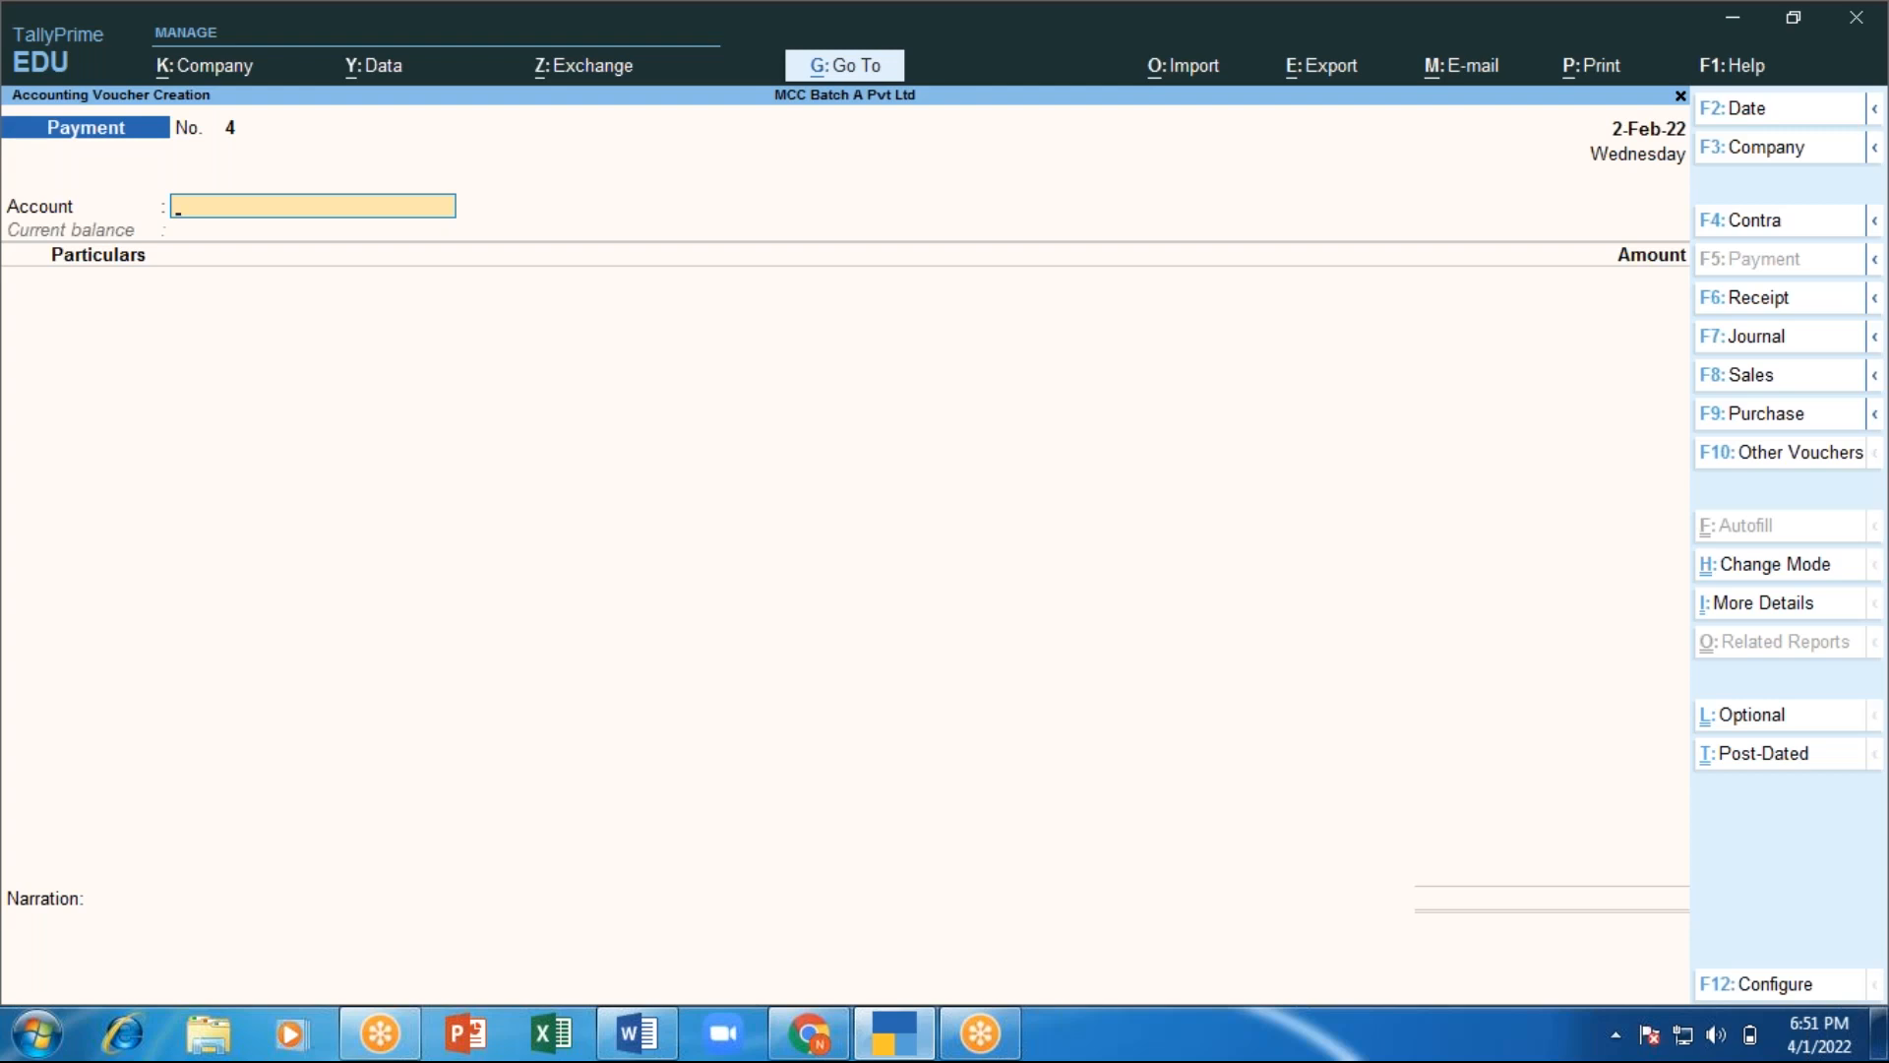
{"action": "type", "text": "Ic"}
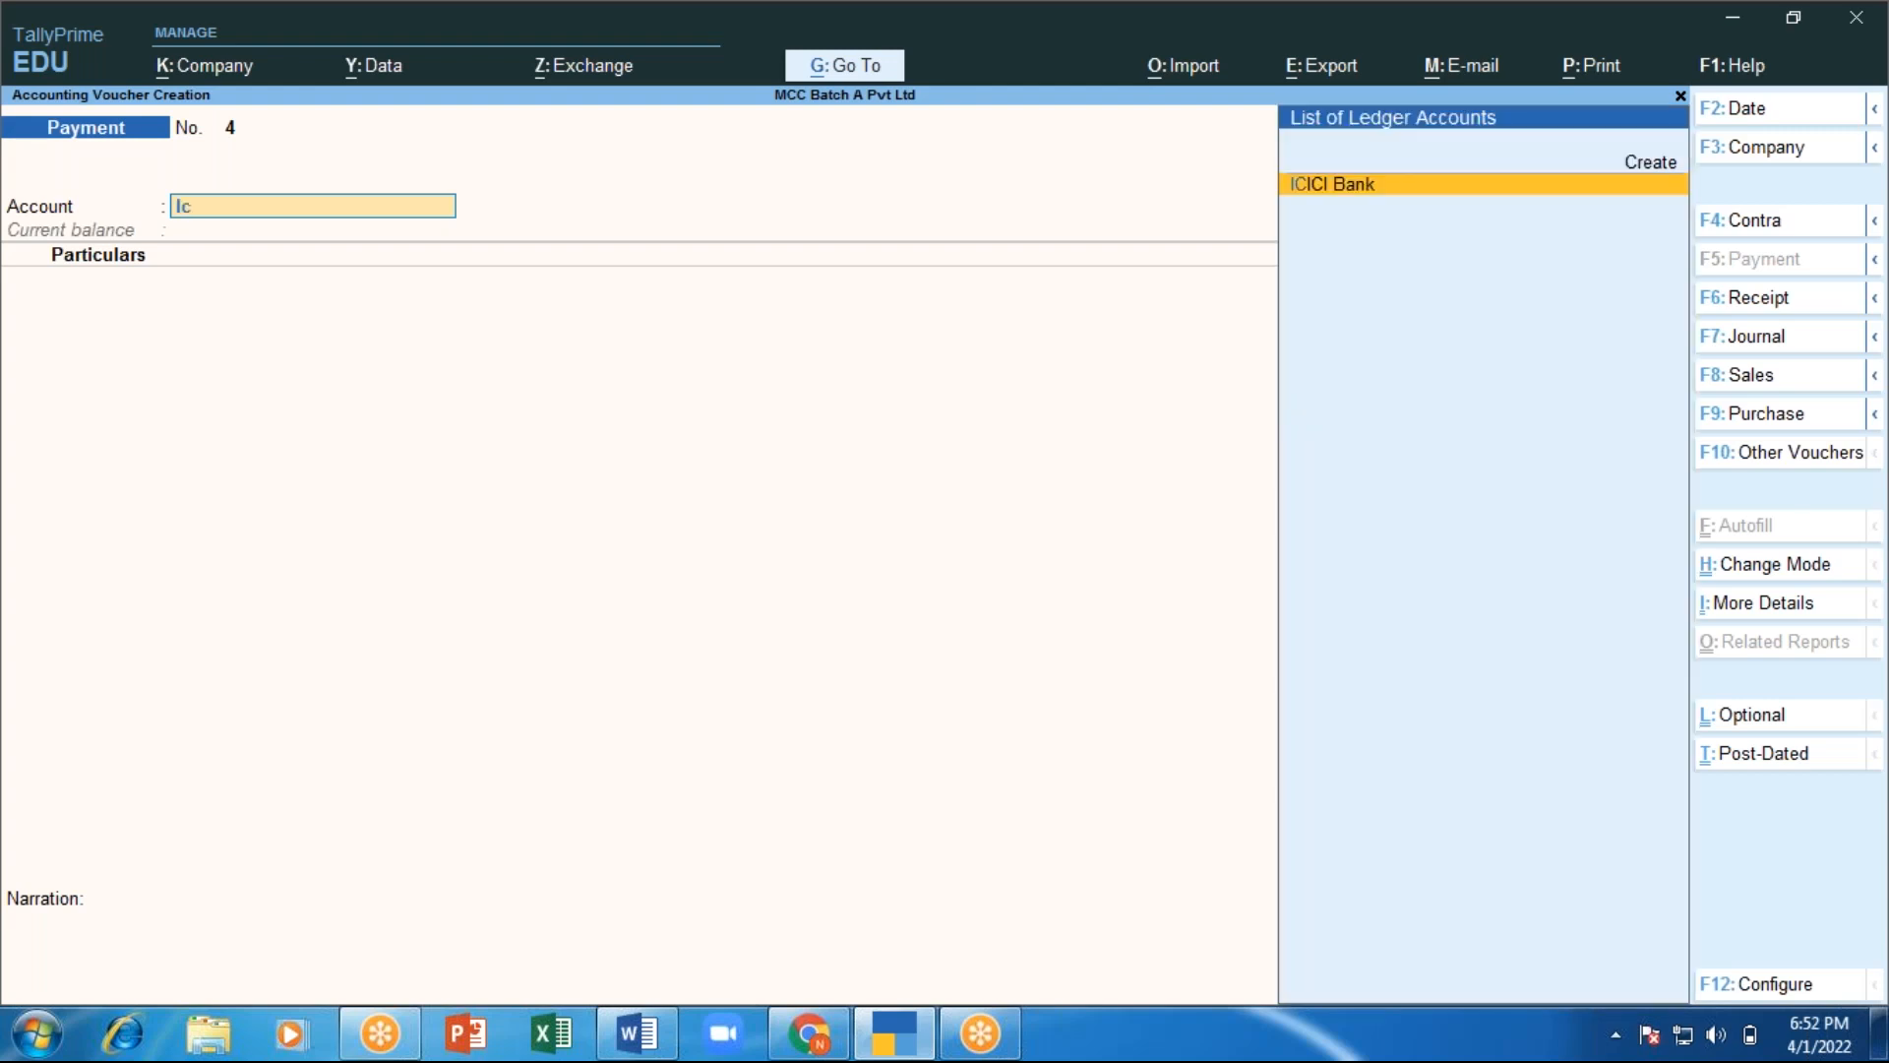
{"action": "key", "text": "Return"}
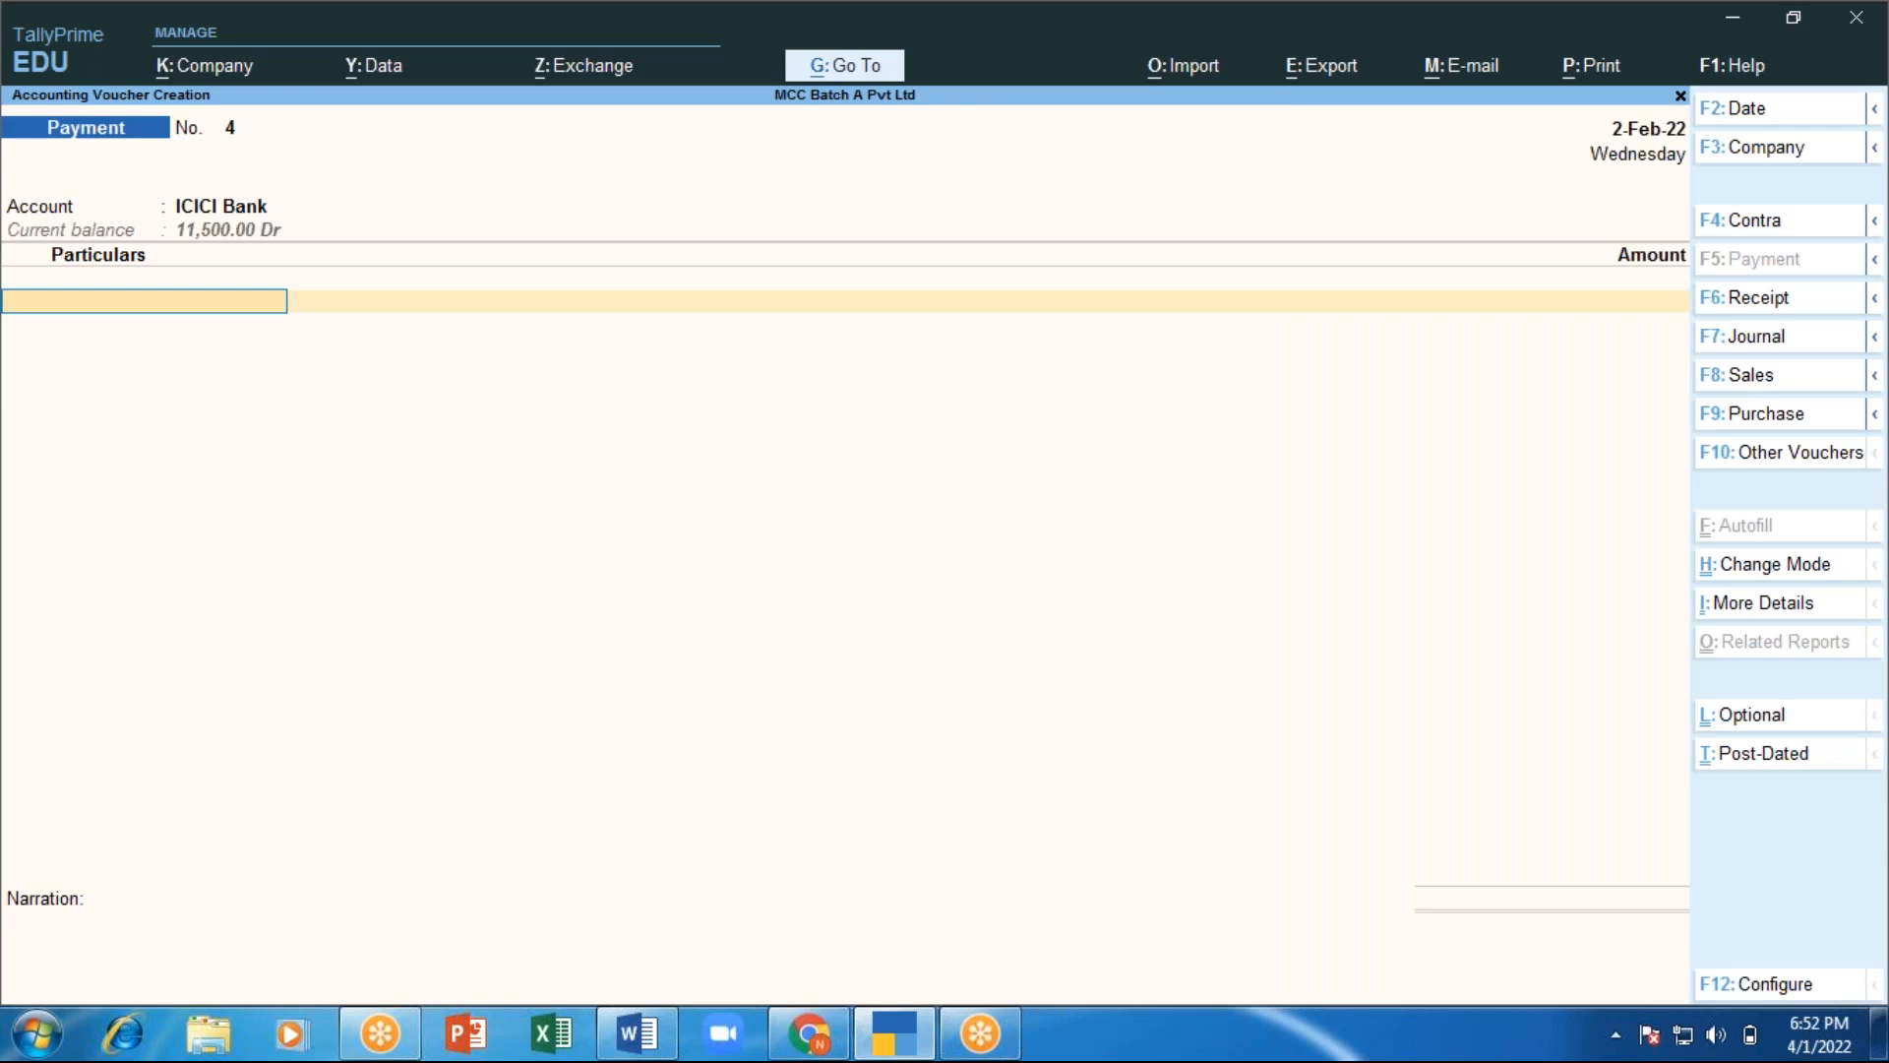
{"action": "type", "text": "Ar"}
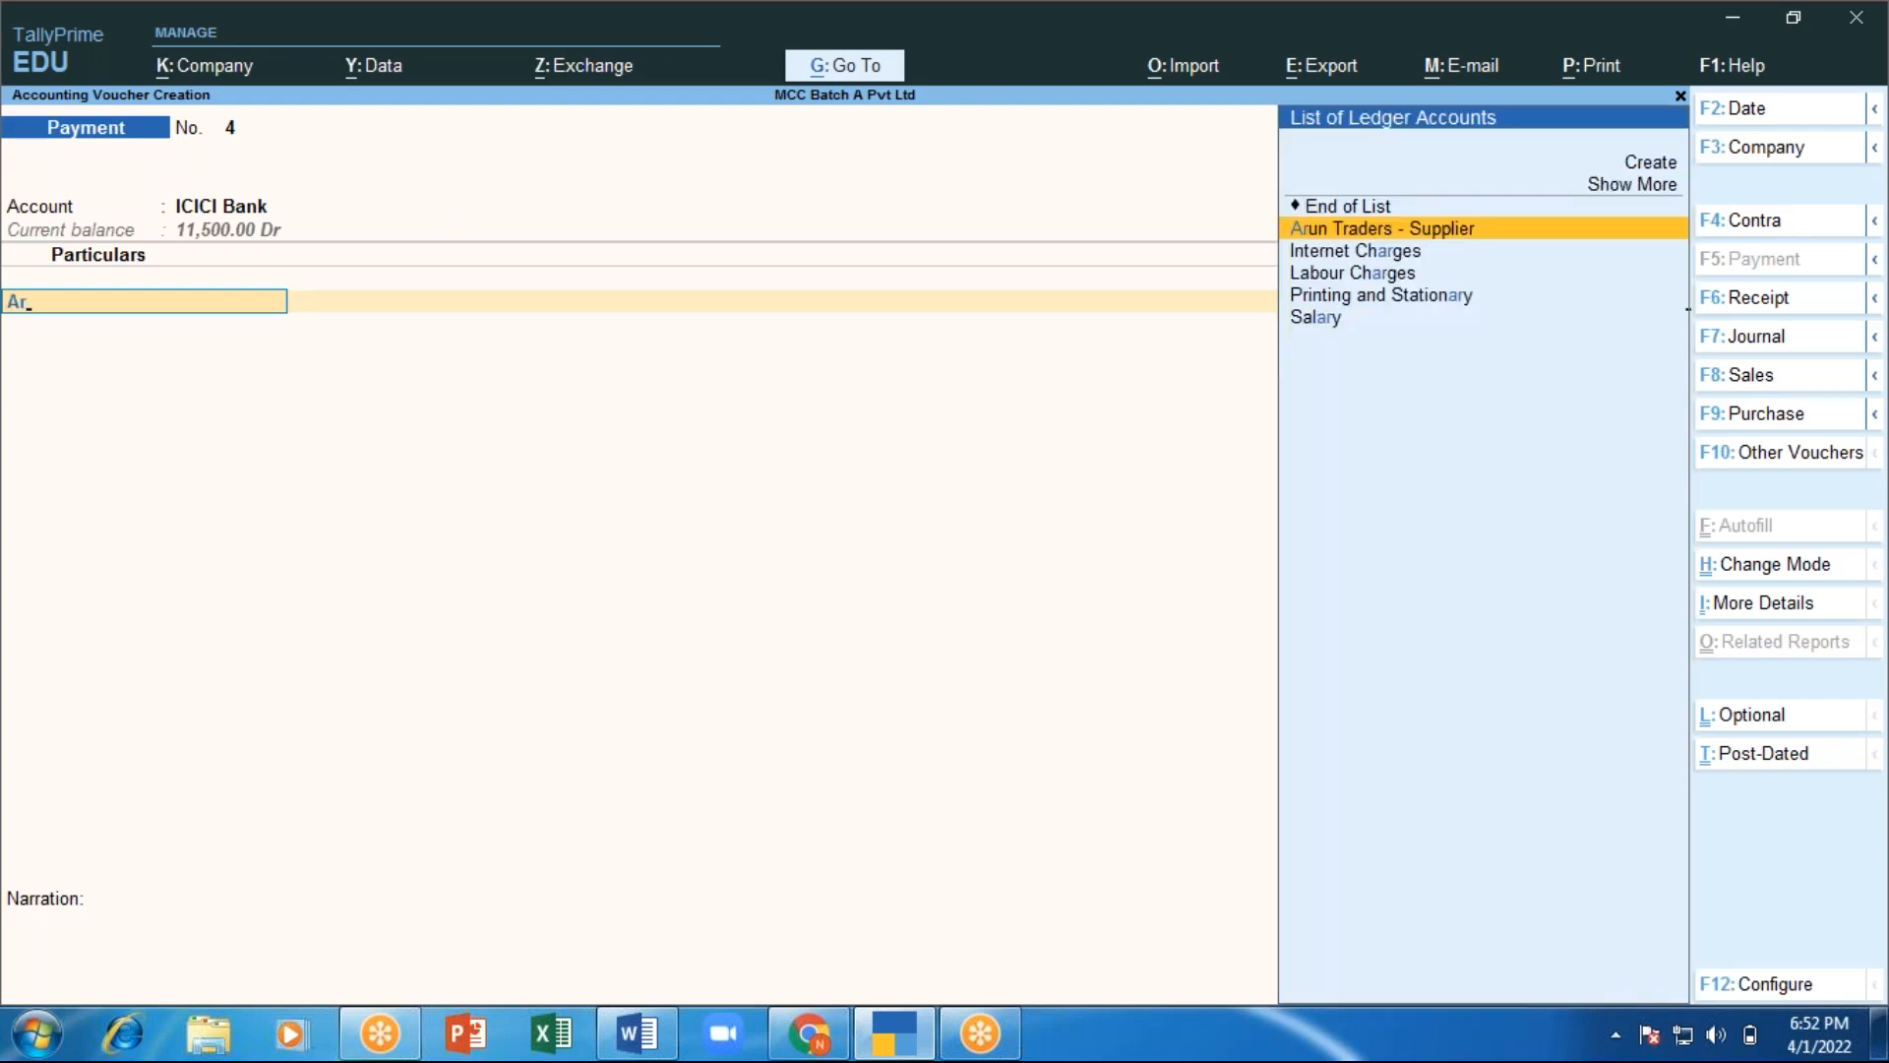
{"action": "key", "text": "Return"}
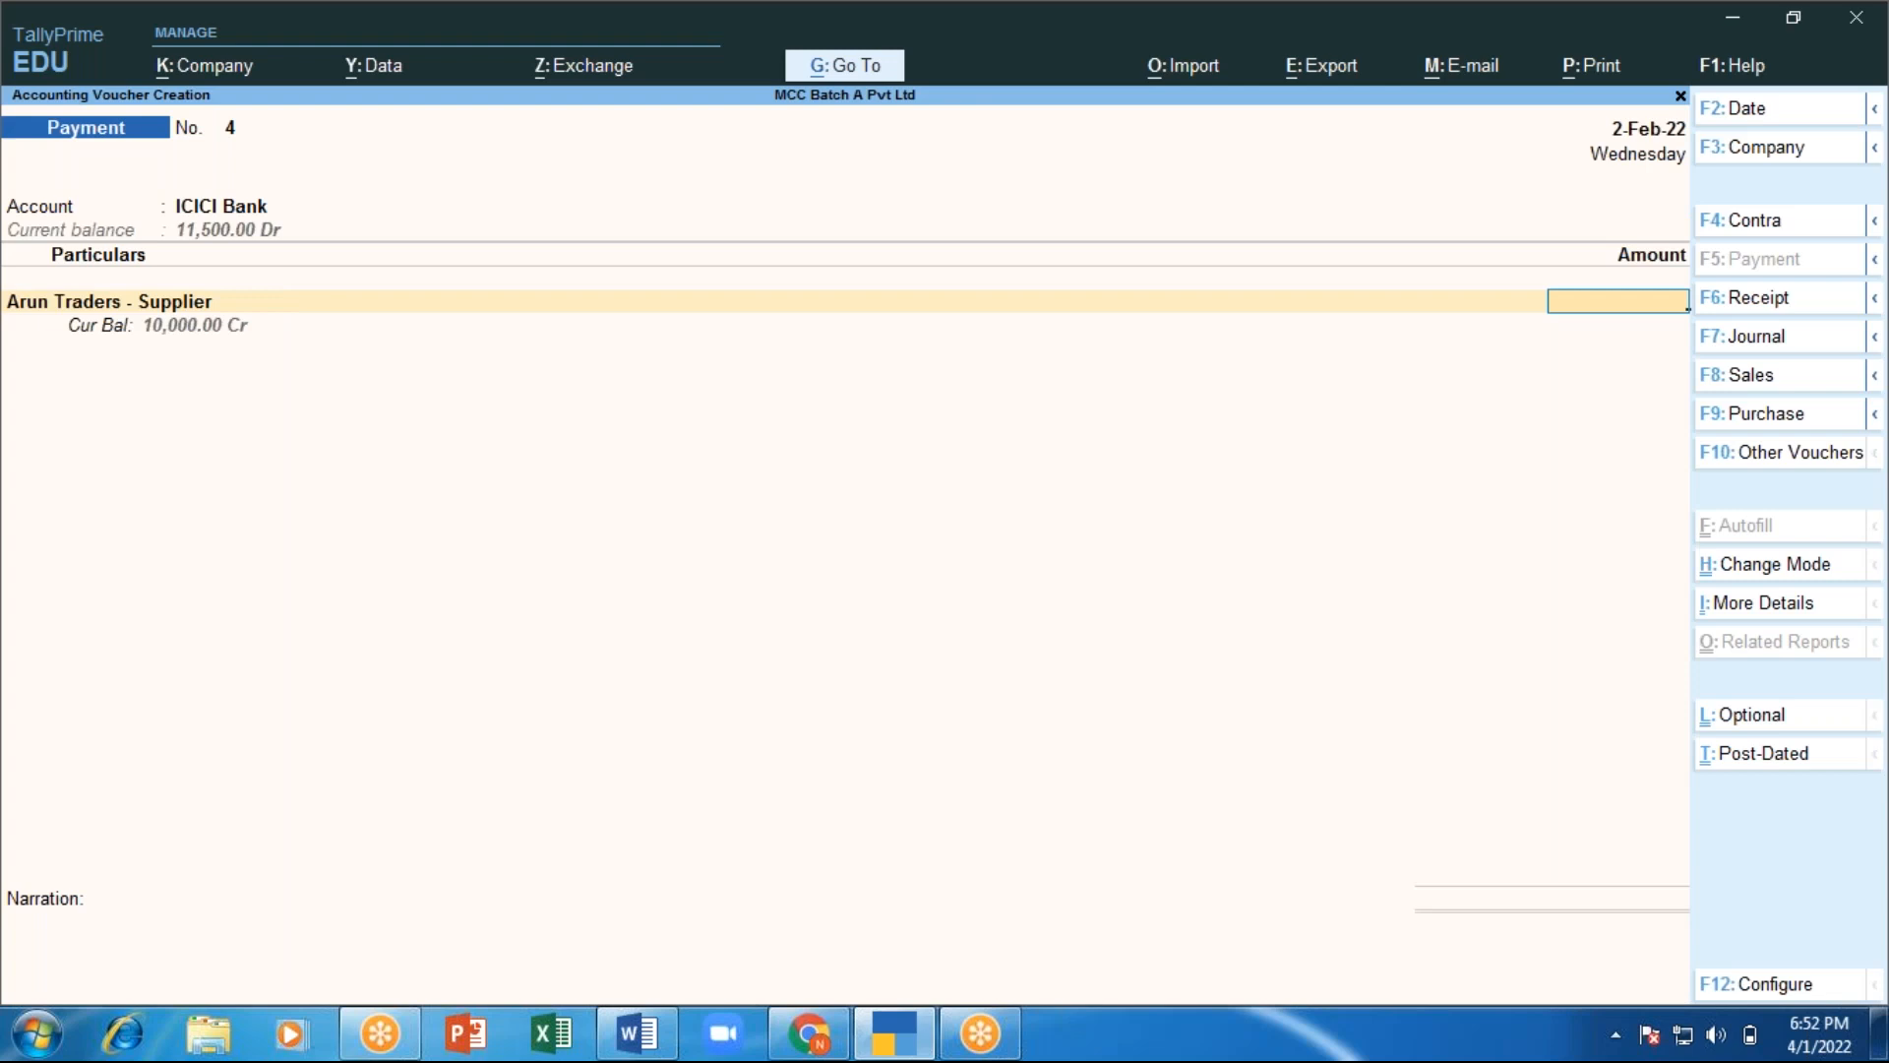
{"action": "type", "text": "10000"}
{"action": "key", "text": "Return"}
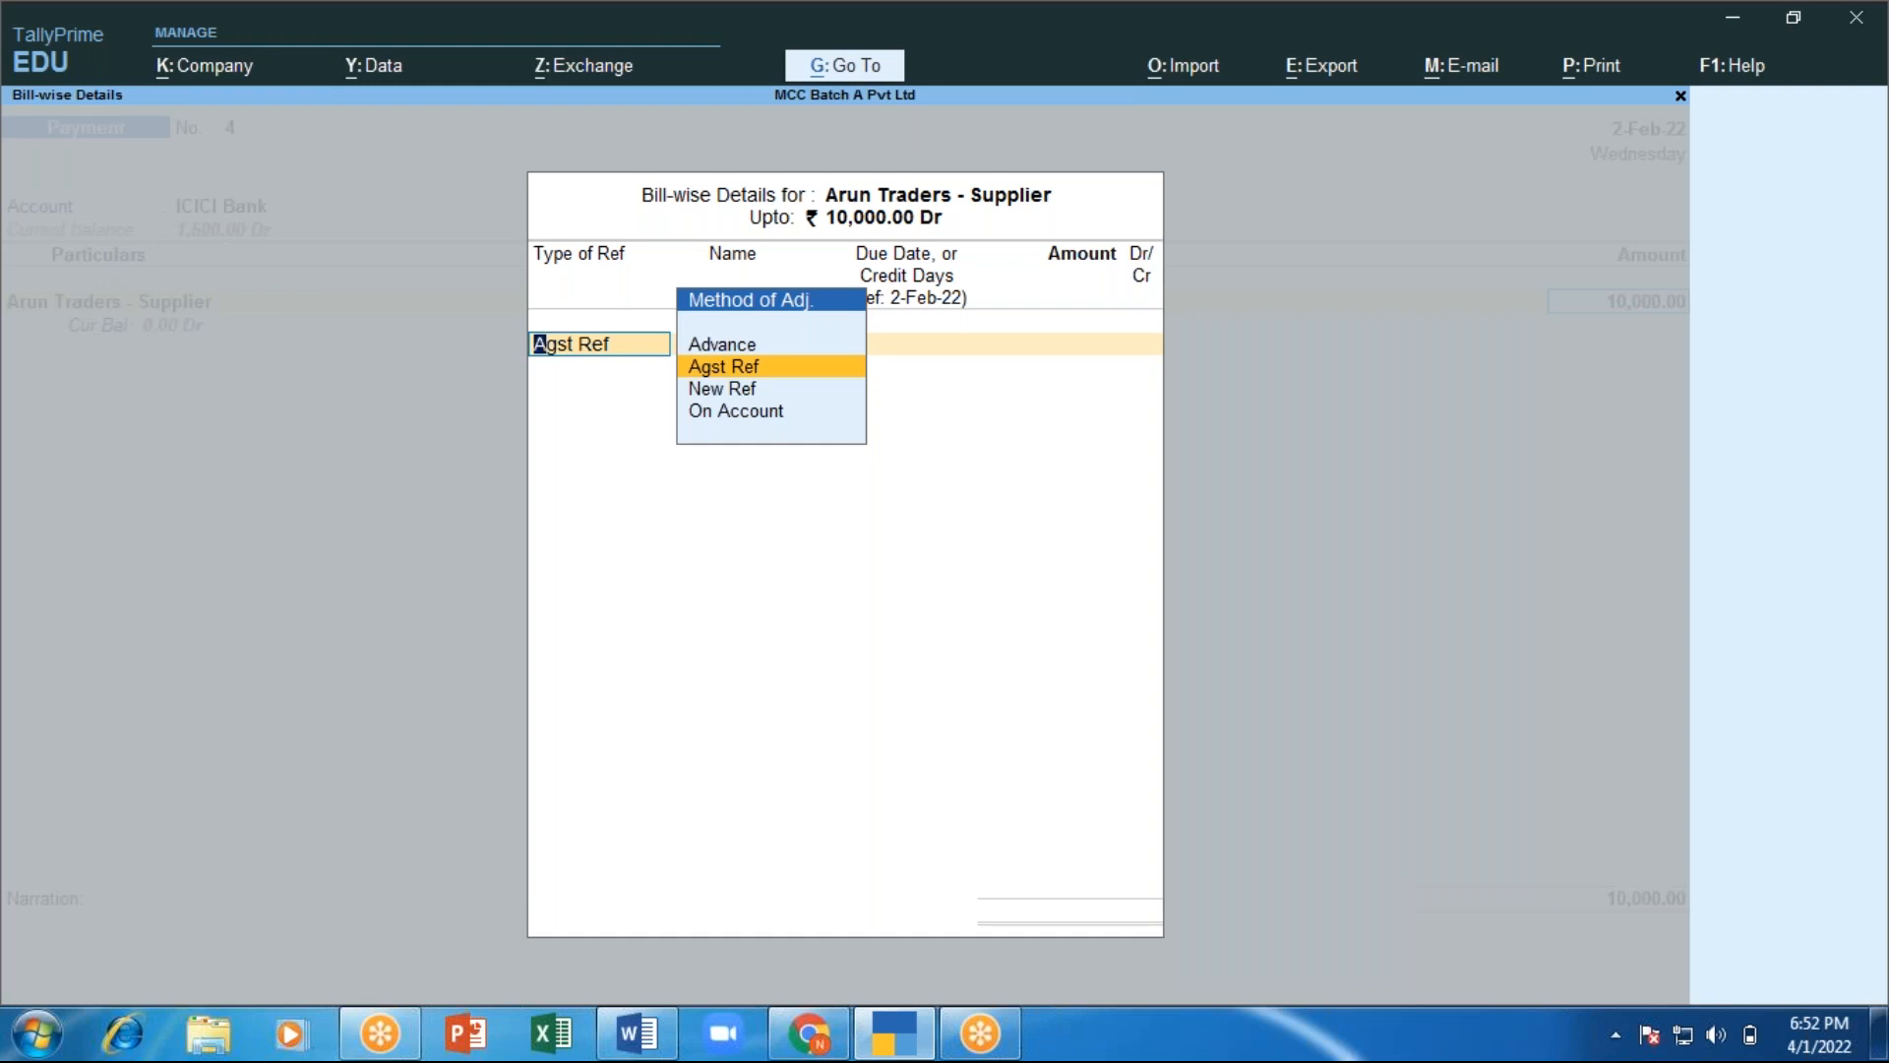
Settle the supplier payment as Agst Ref against pending bill A873 for the full amount and accept the voucher total.
{"action": "key", "text": "Return"}
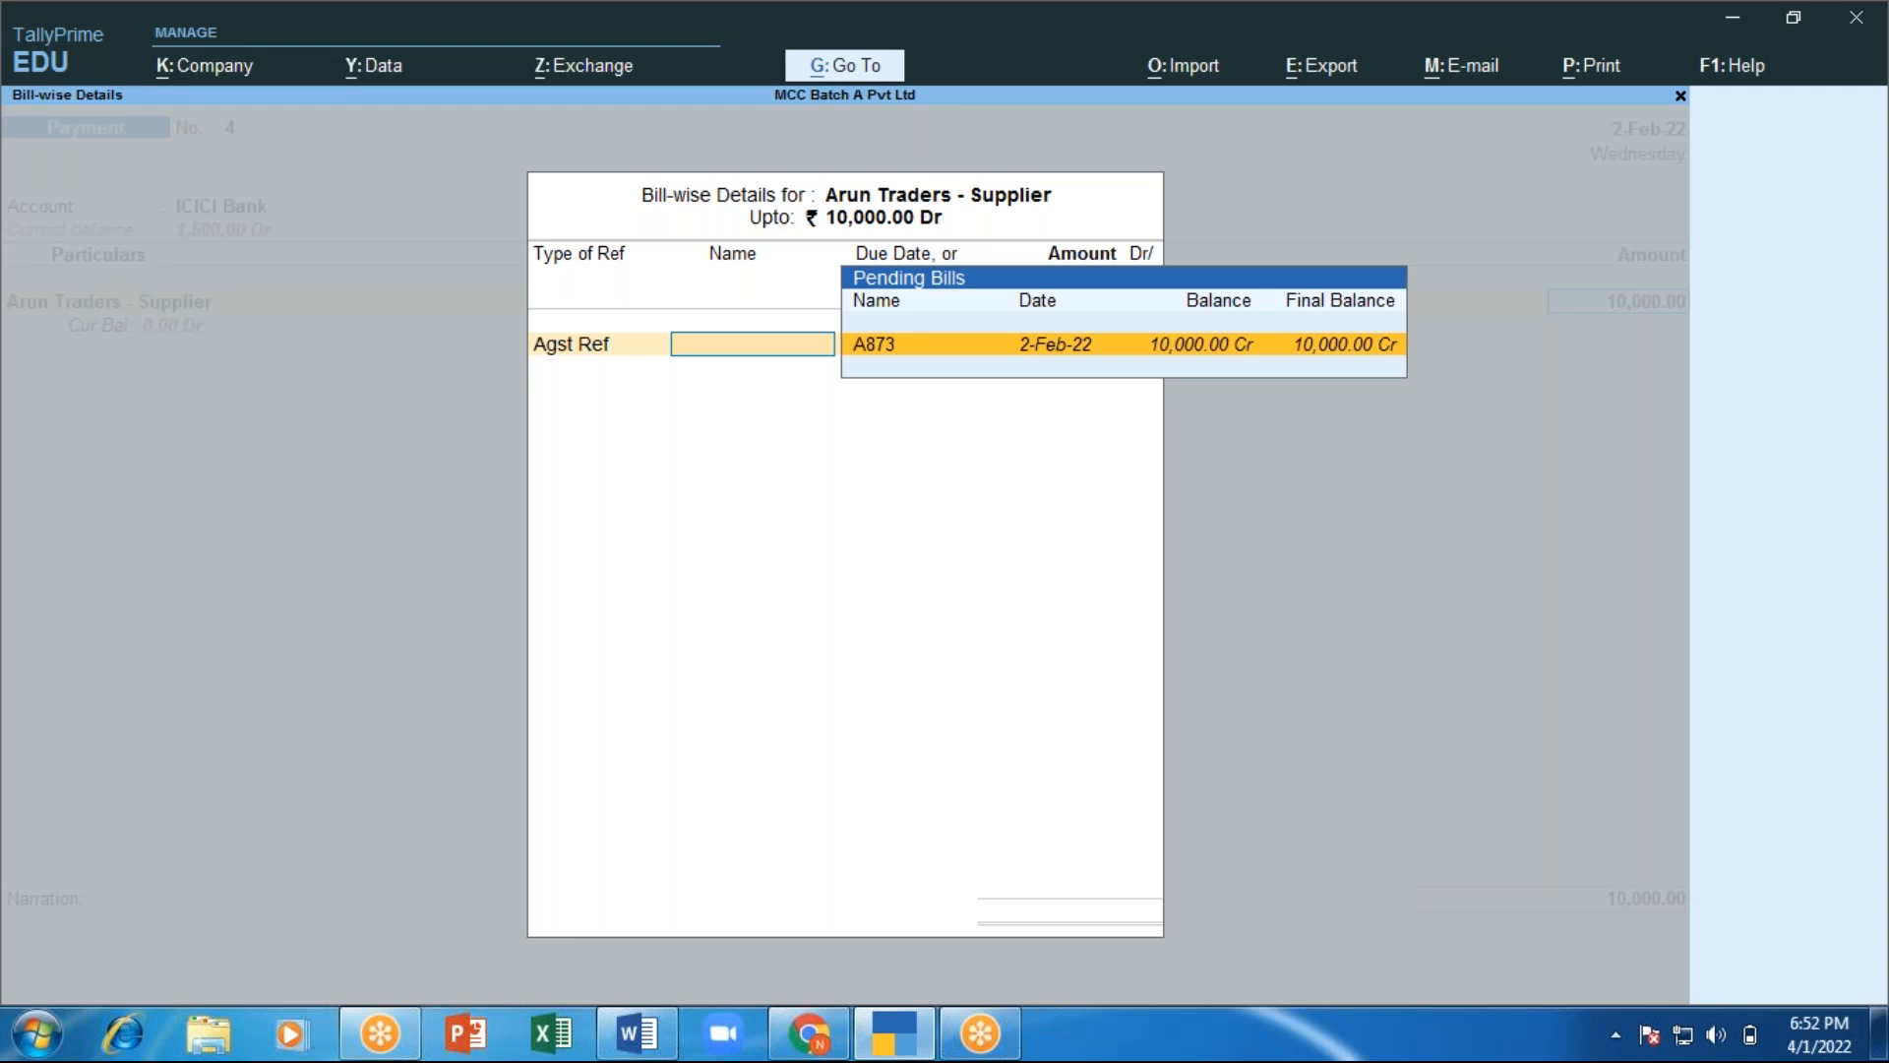
{"action": "key", "text": "Return"}
{"action": "key", "text": "Return"}
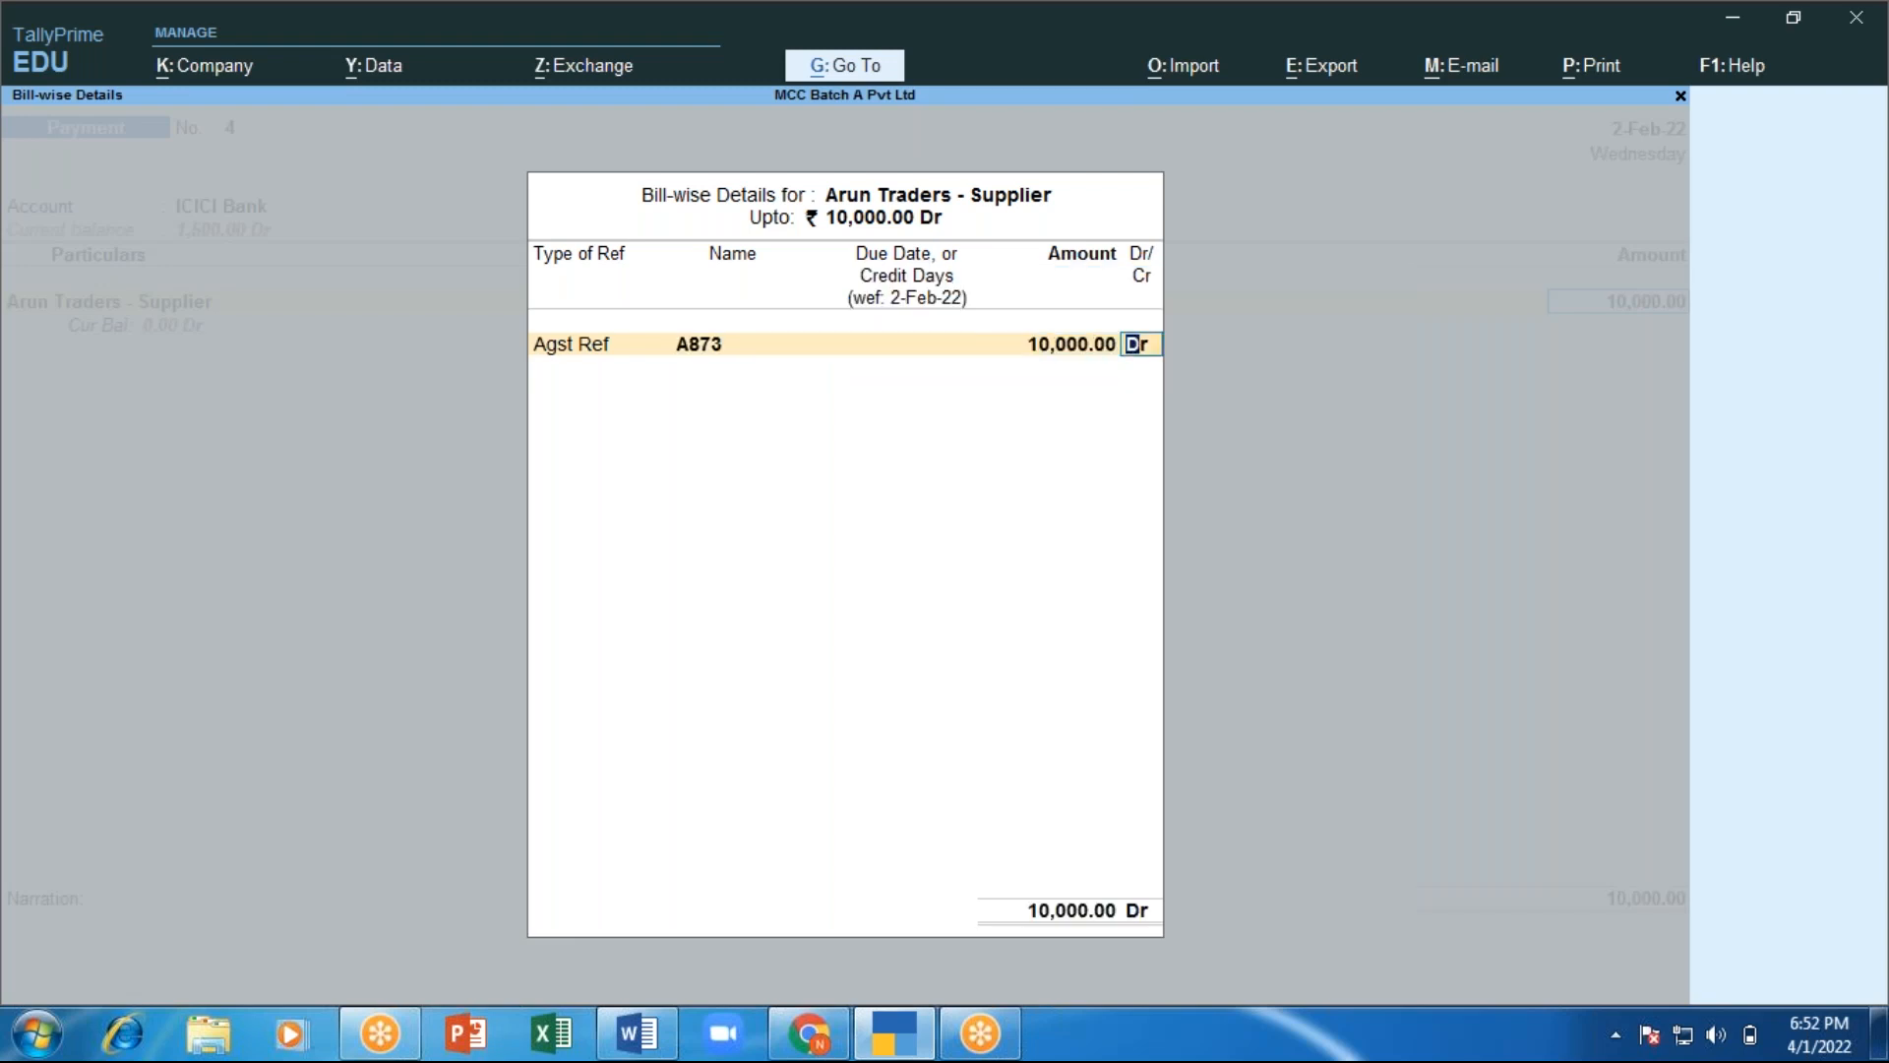
{"action": "key", "text": "Return"}
{"action": "key", "text": "Return"}
{"action": "key", "text": "Return"}
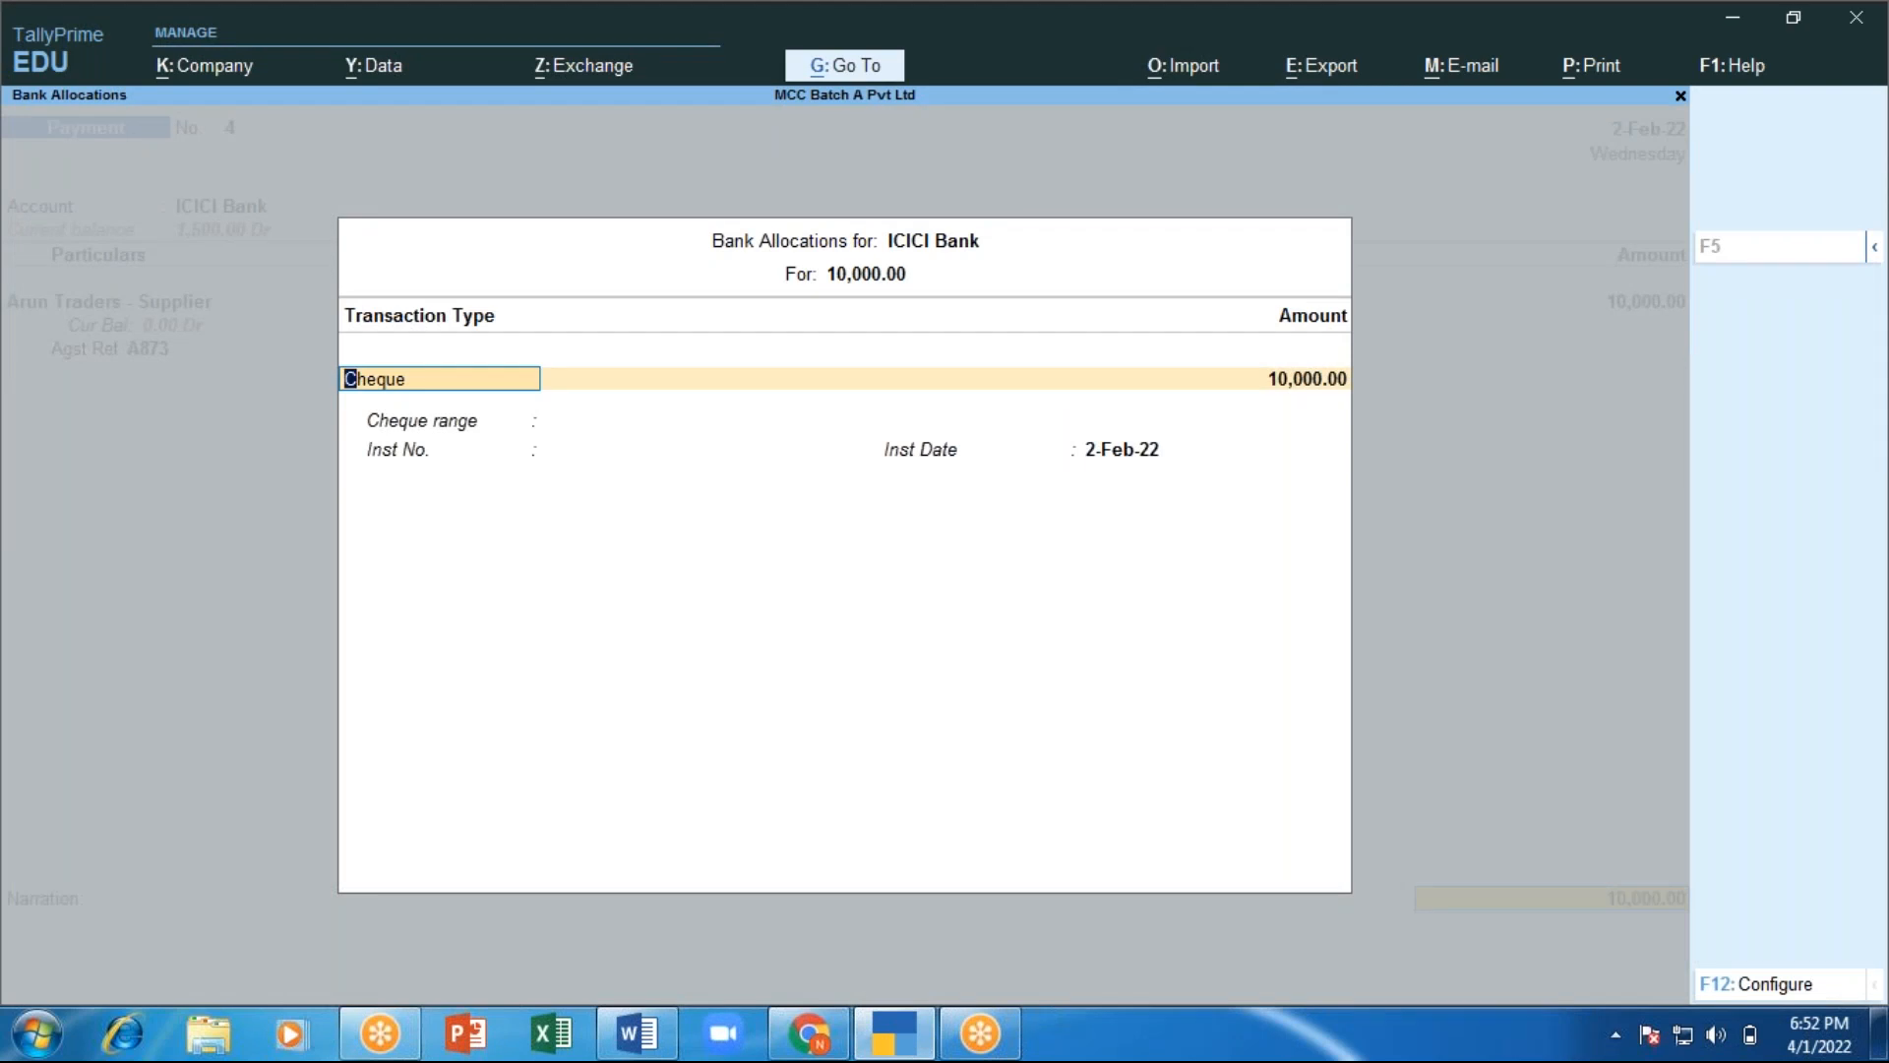
Allocate the ICICI Bank payment as a Cheque with instrument number 123456 dated 2-Feb-22, and save the voucher without a narration.
{"action": "key", "text": "Return"}
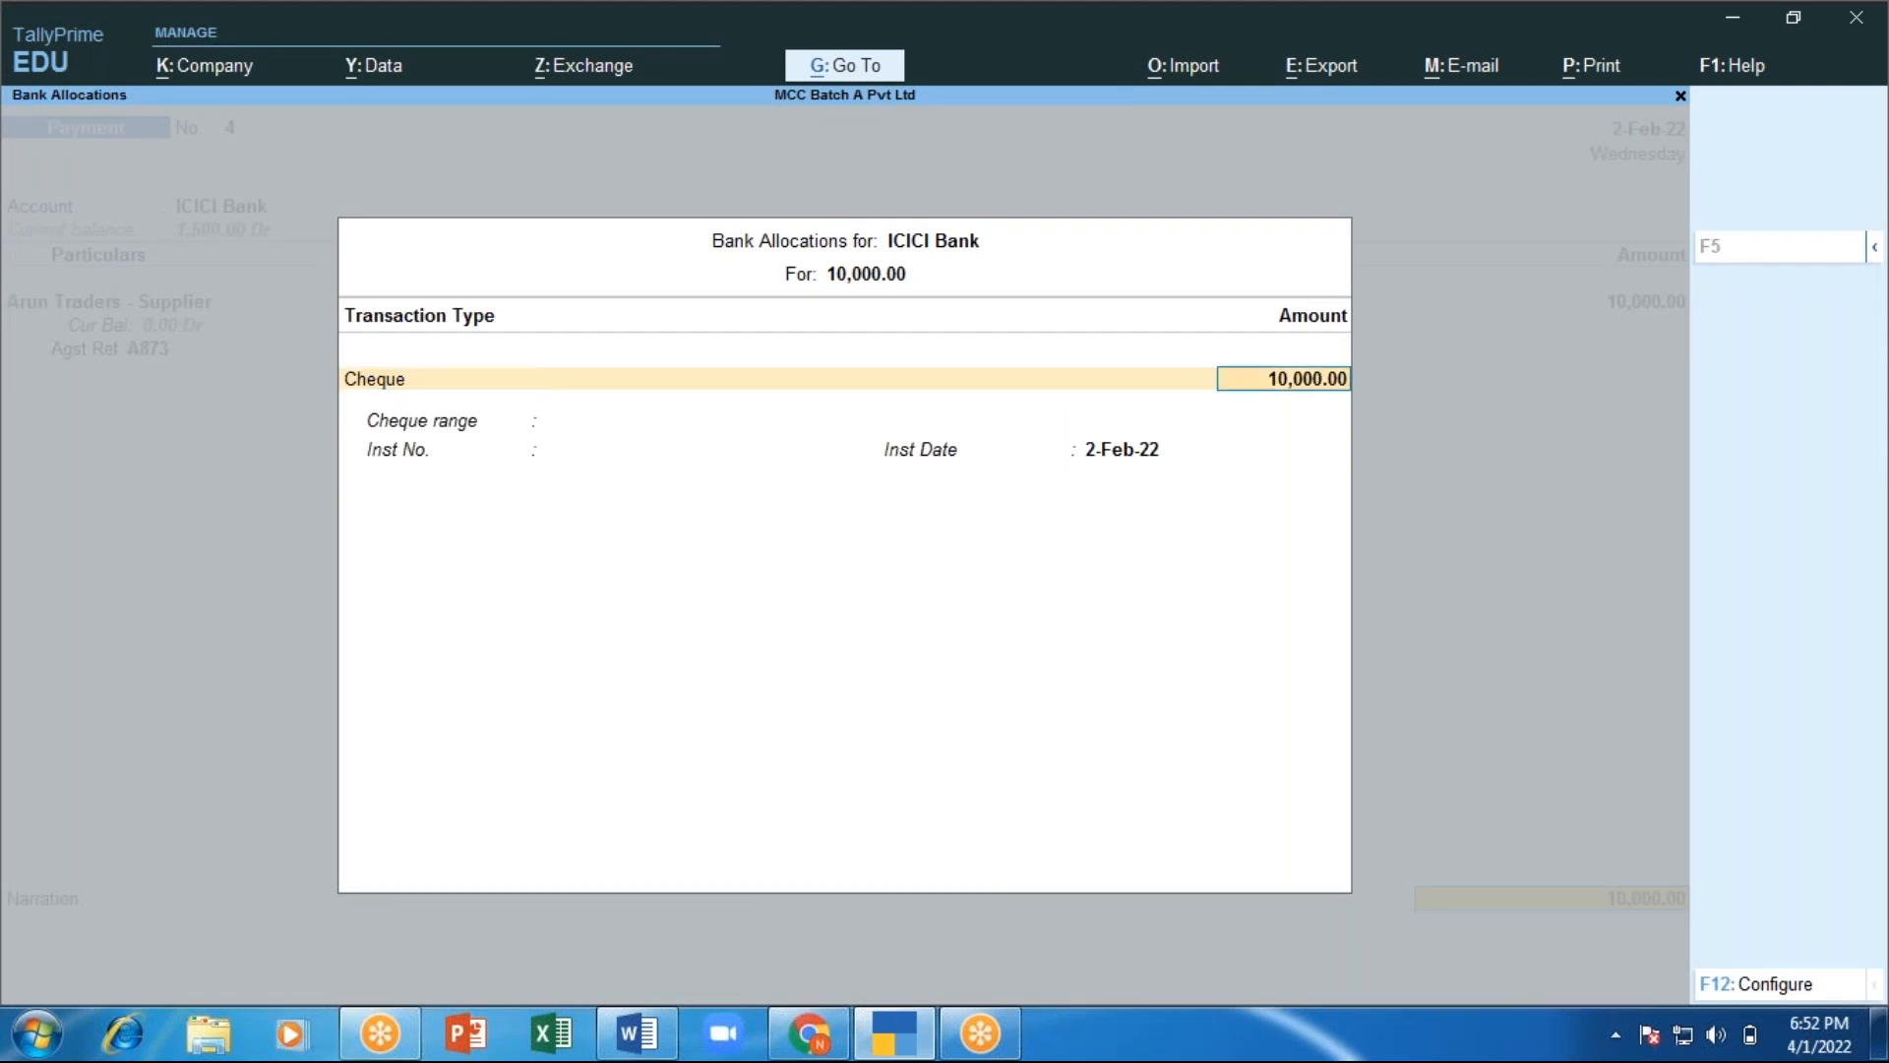
{"action": "key", "text": "Return"}
{"action": "type", "text": "123456"}
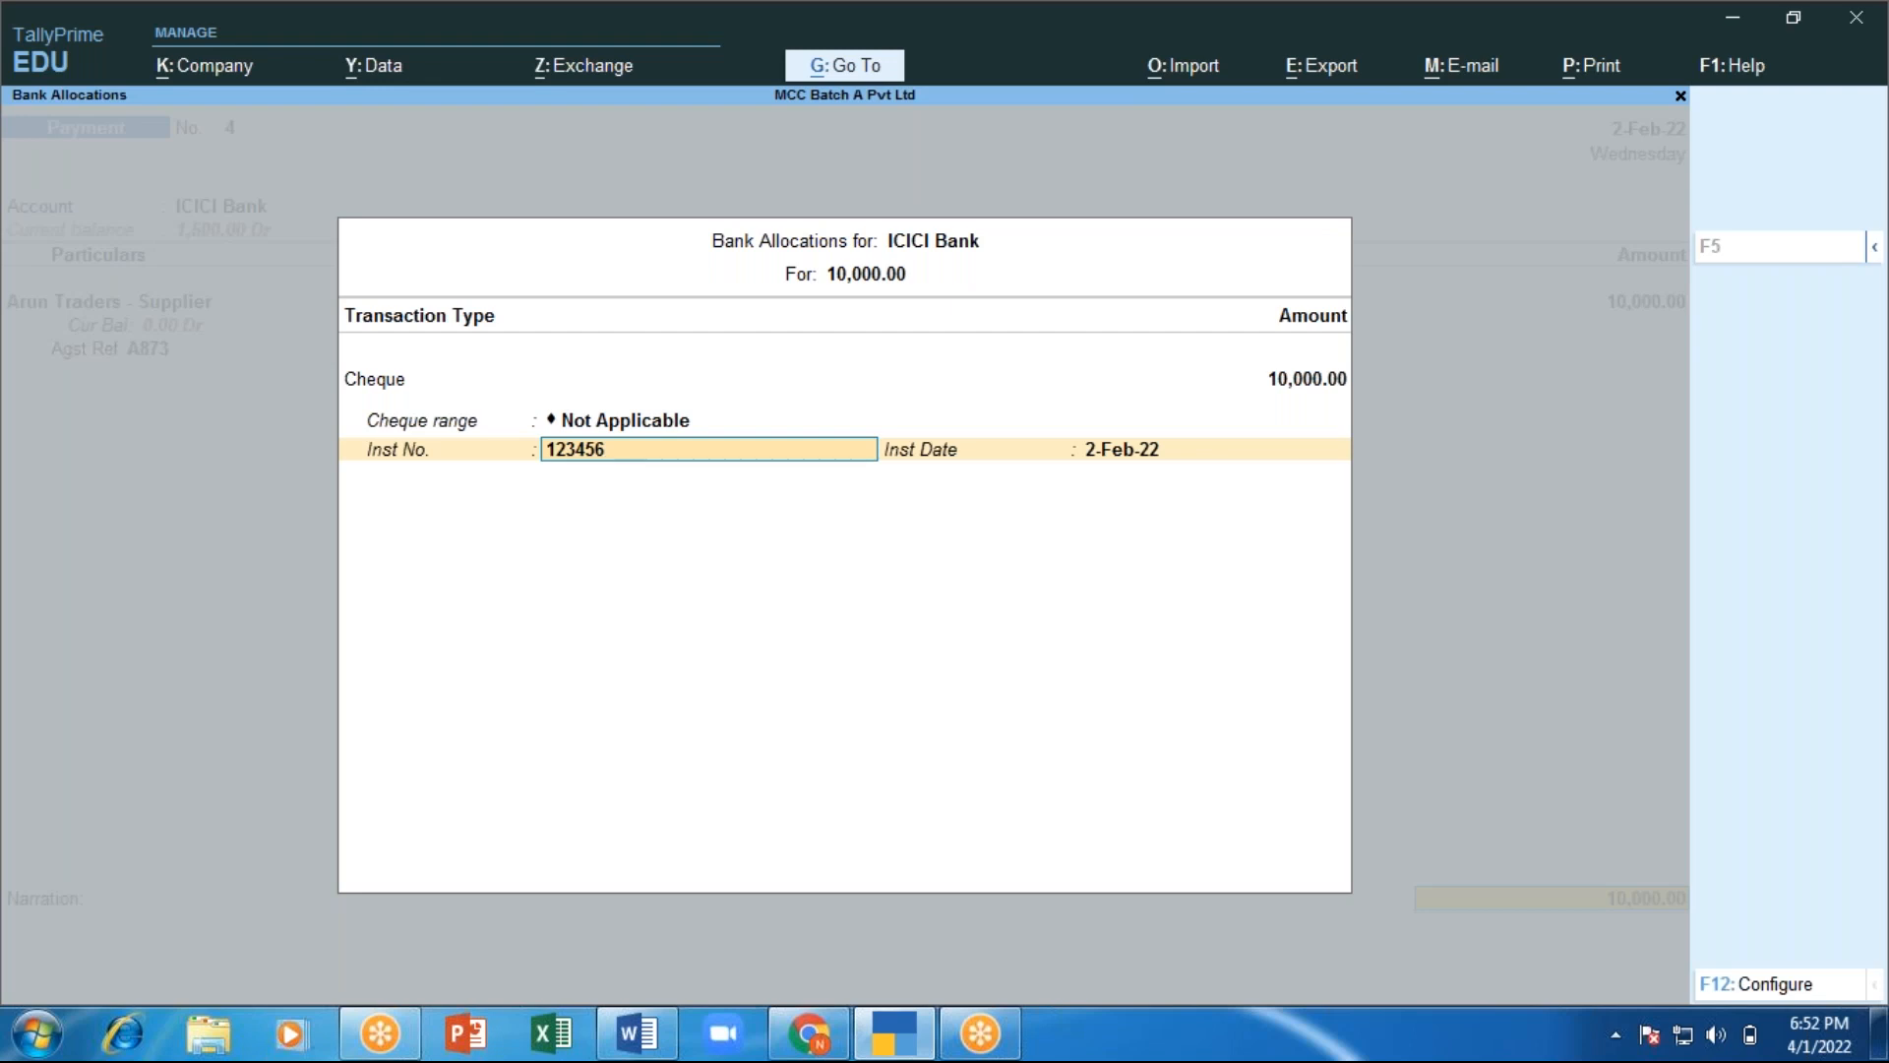
{"action": "key", "text": "Return"}
{"action": "key", "text": "Return"}
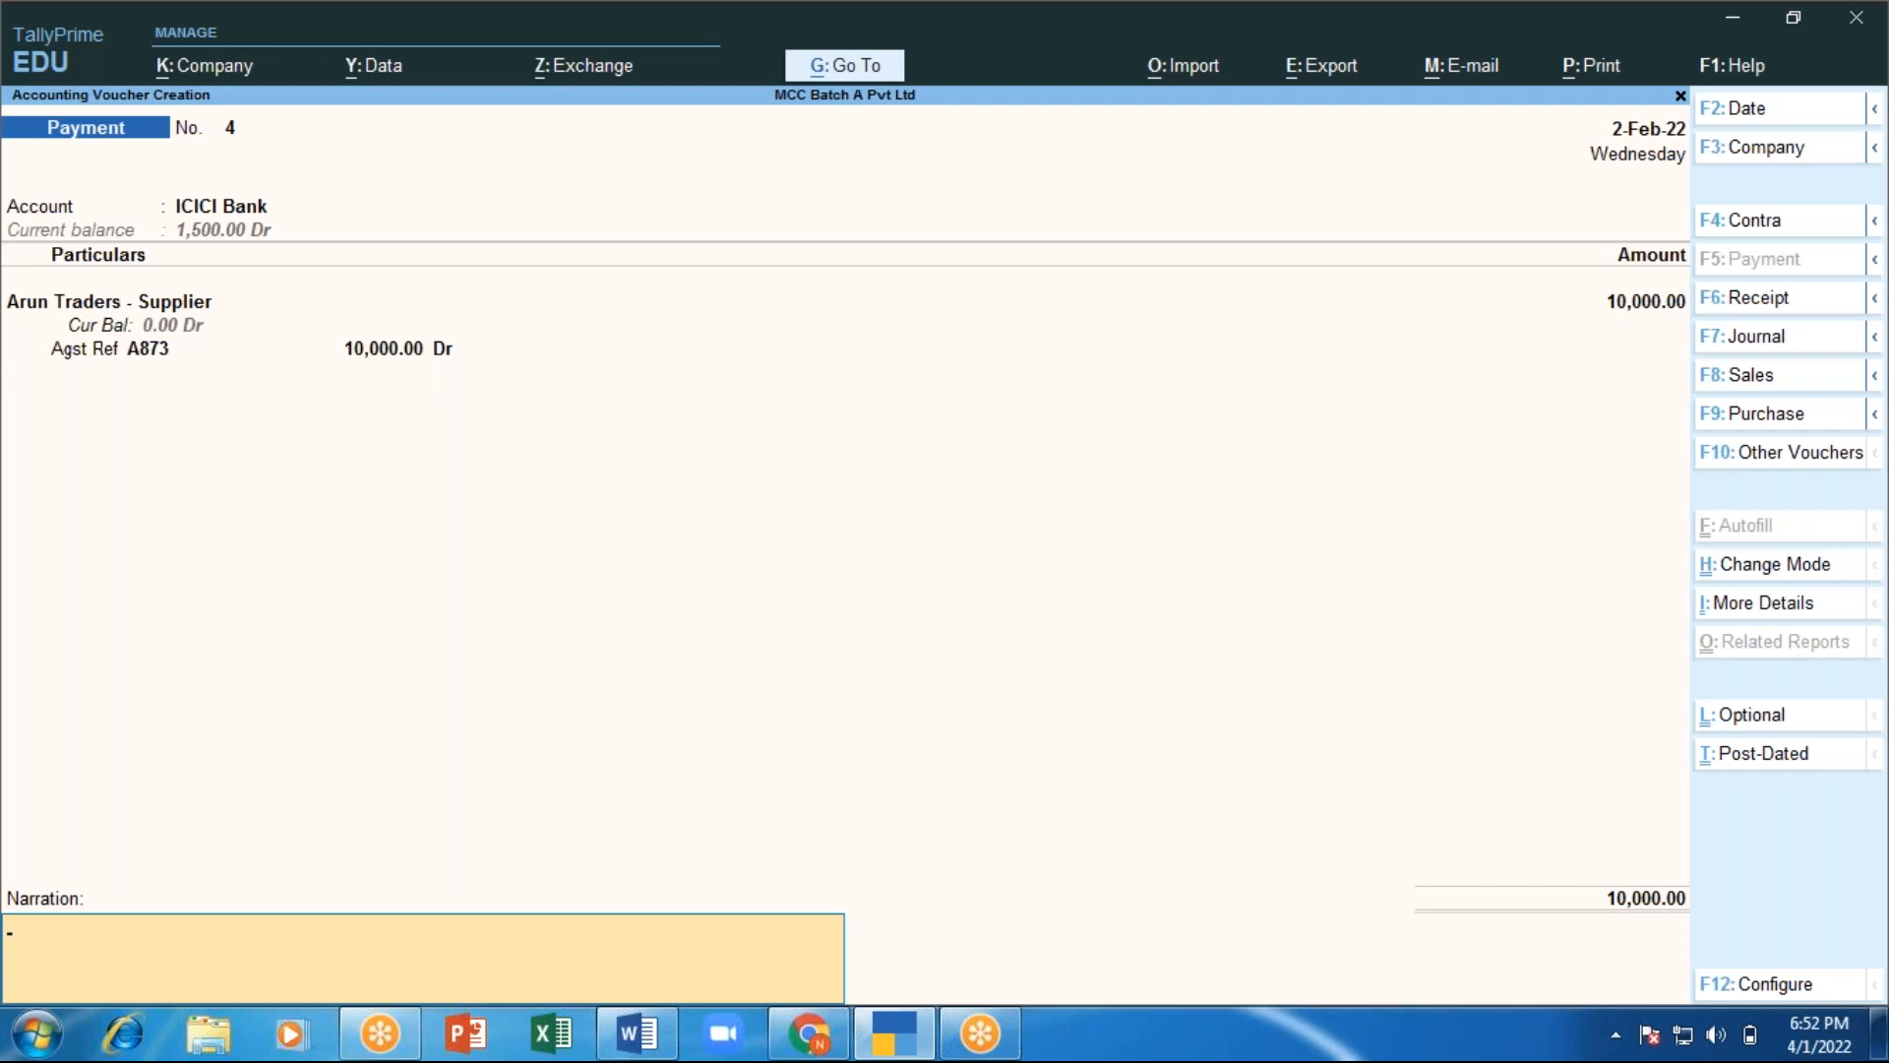
{"action": "key", "text": "Return"}
{"action": "key", "text": "Return"}
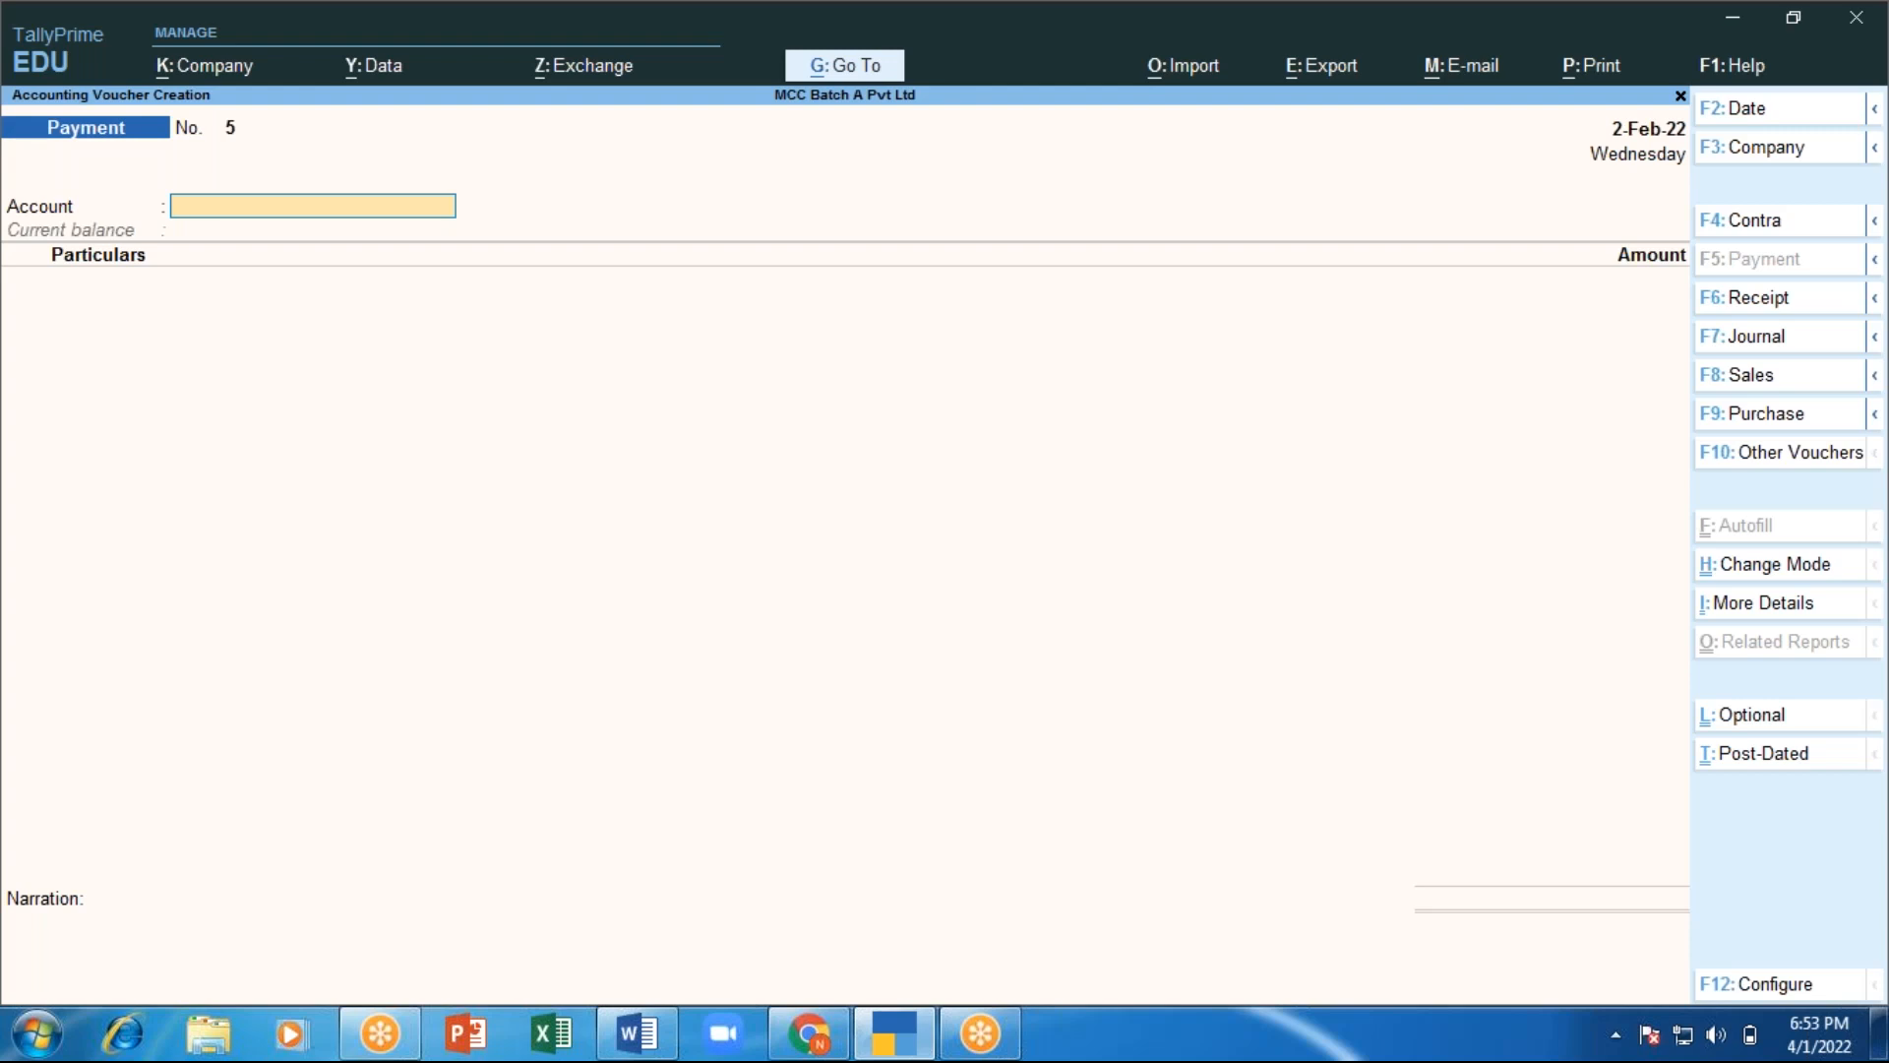
{"action": "left_click", "coordinate": [1332, 38]}
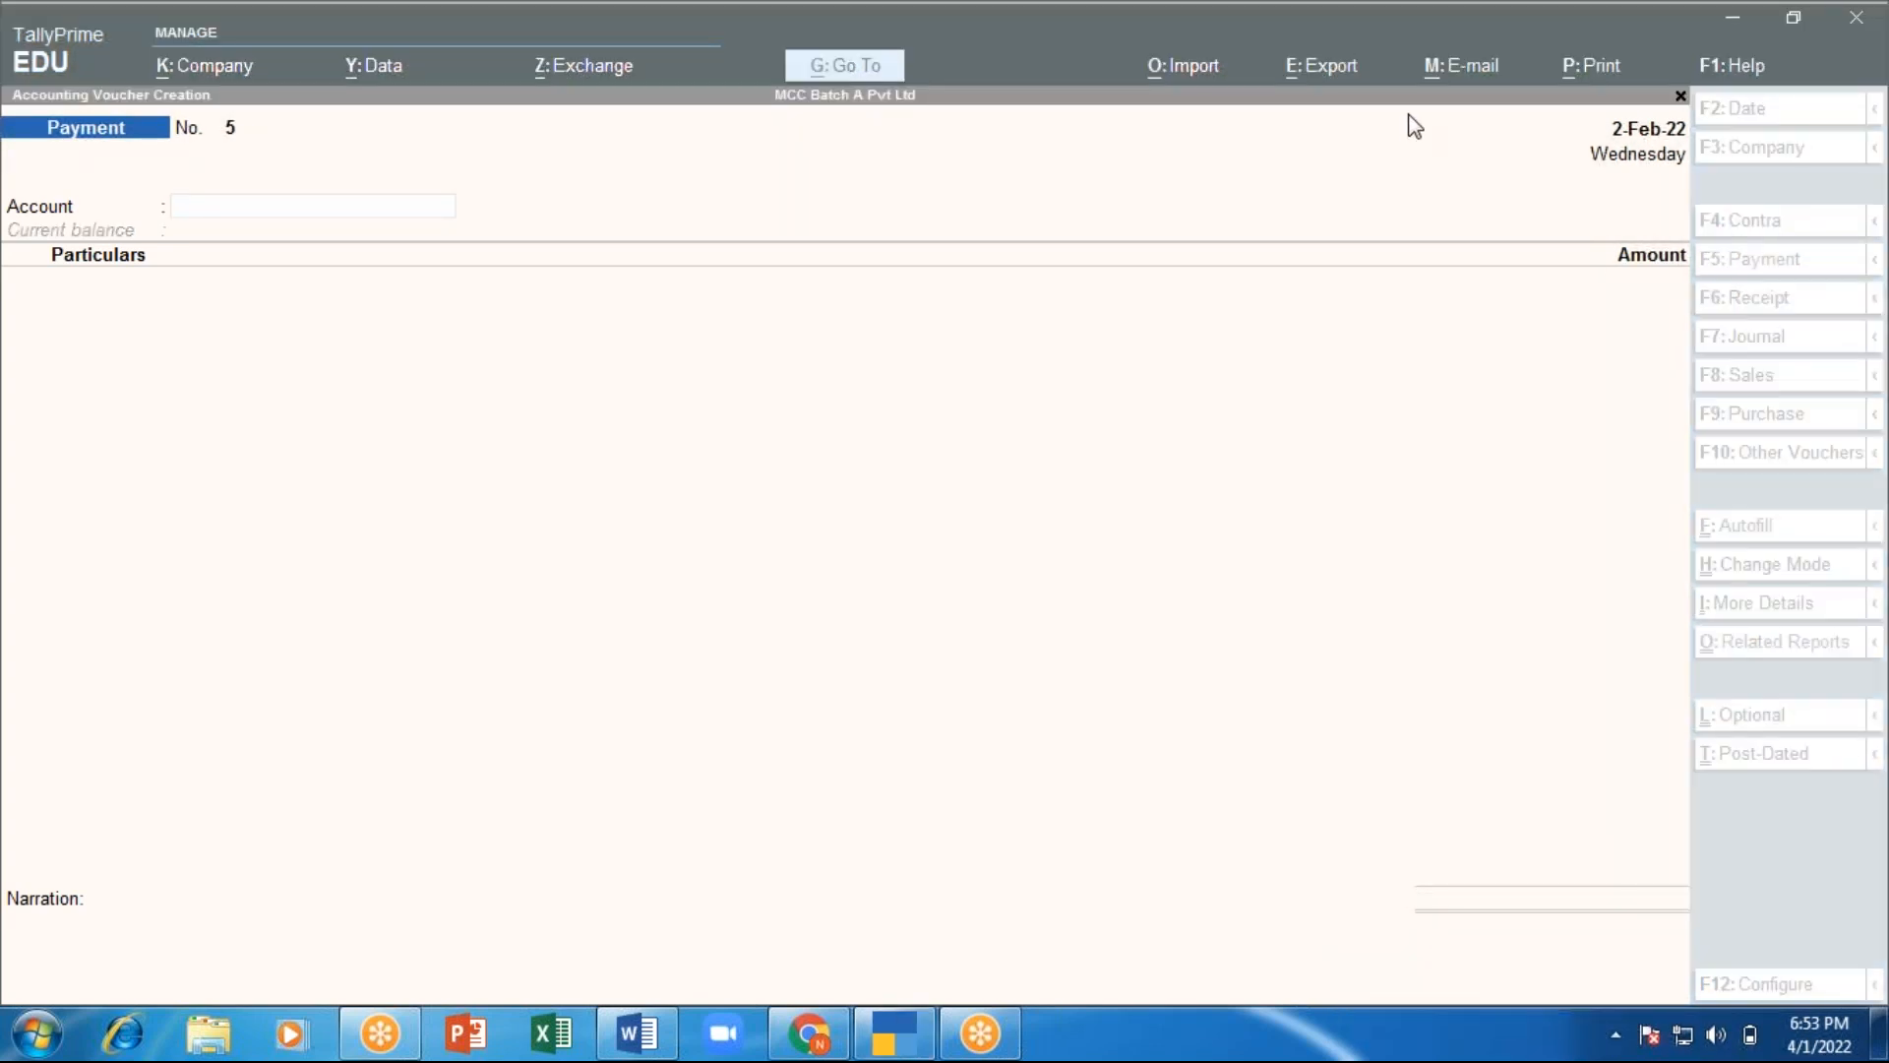
{"action": "left_click", "coordinate": [170, 572]}
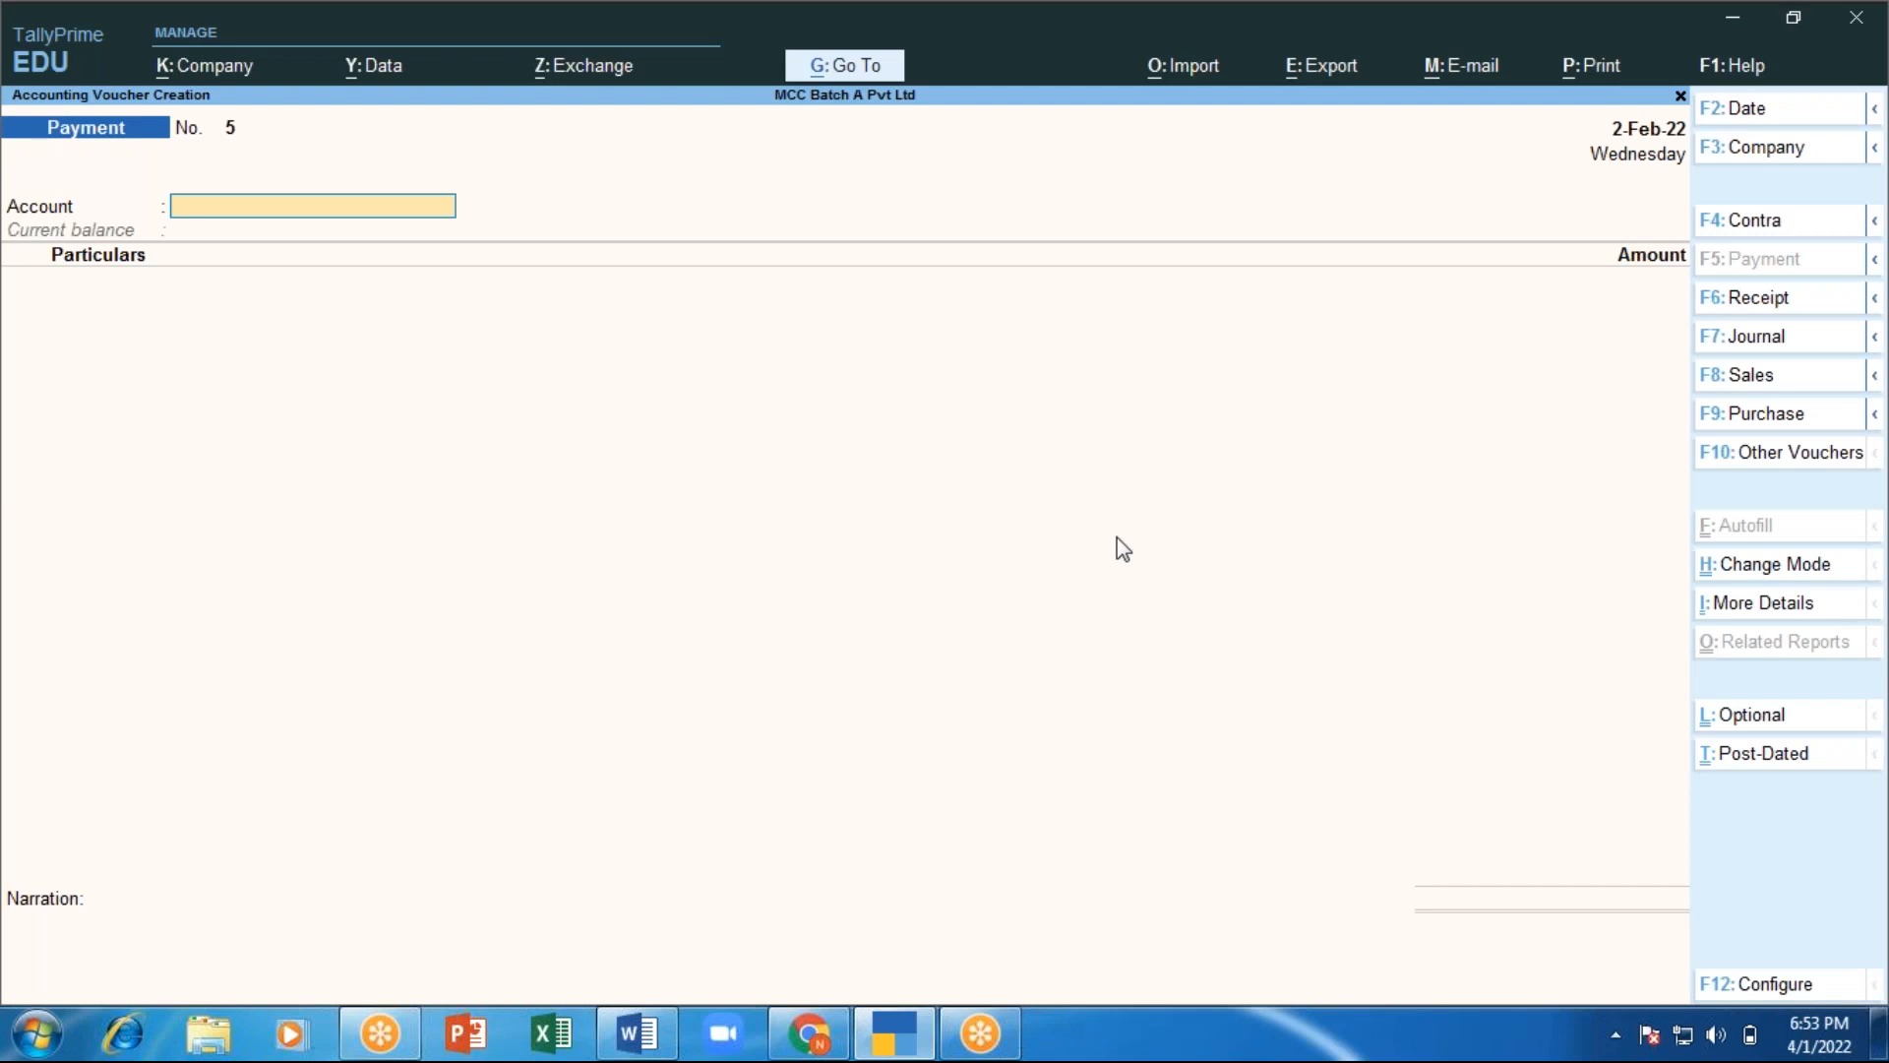
Start a purchase voucher with supplier invoice A125 dated 2-Feb-22 and party Arun Traders - Supplier, keeping the default party details.
{"action": "left_click", "coordinate": [1747, 415]}
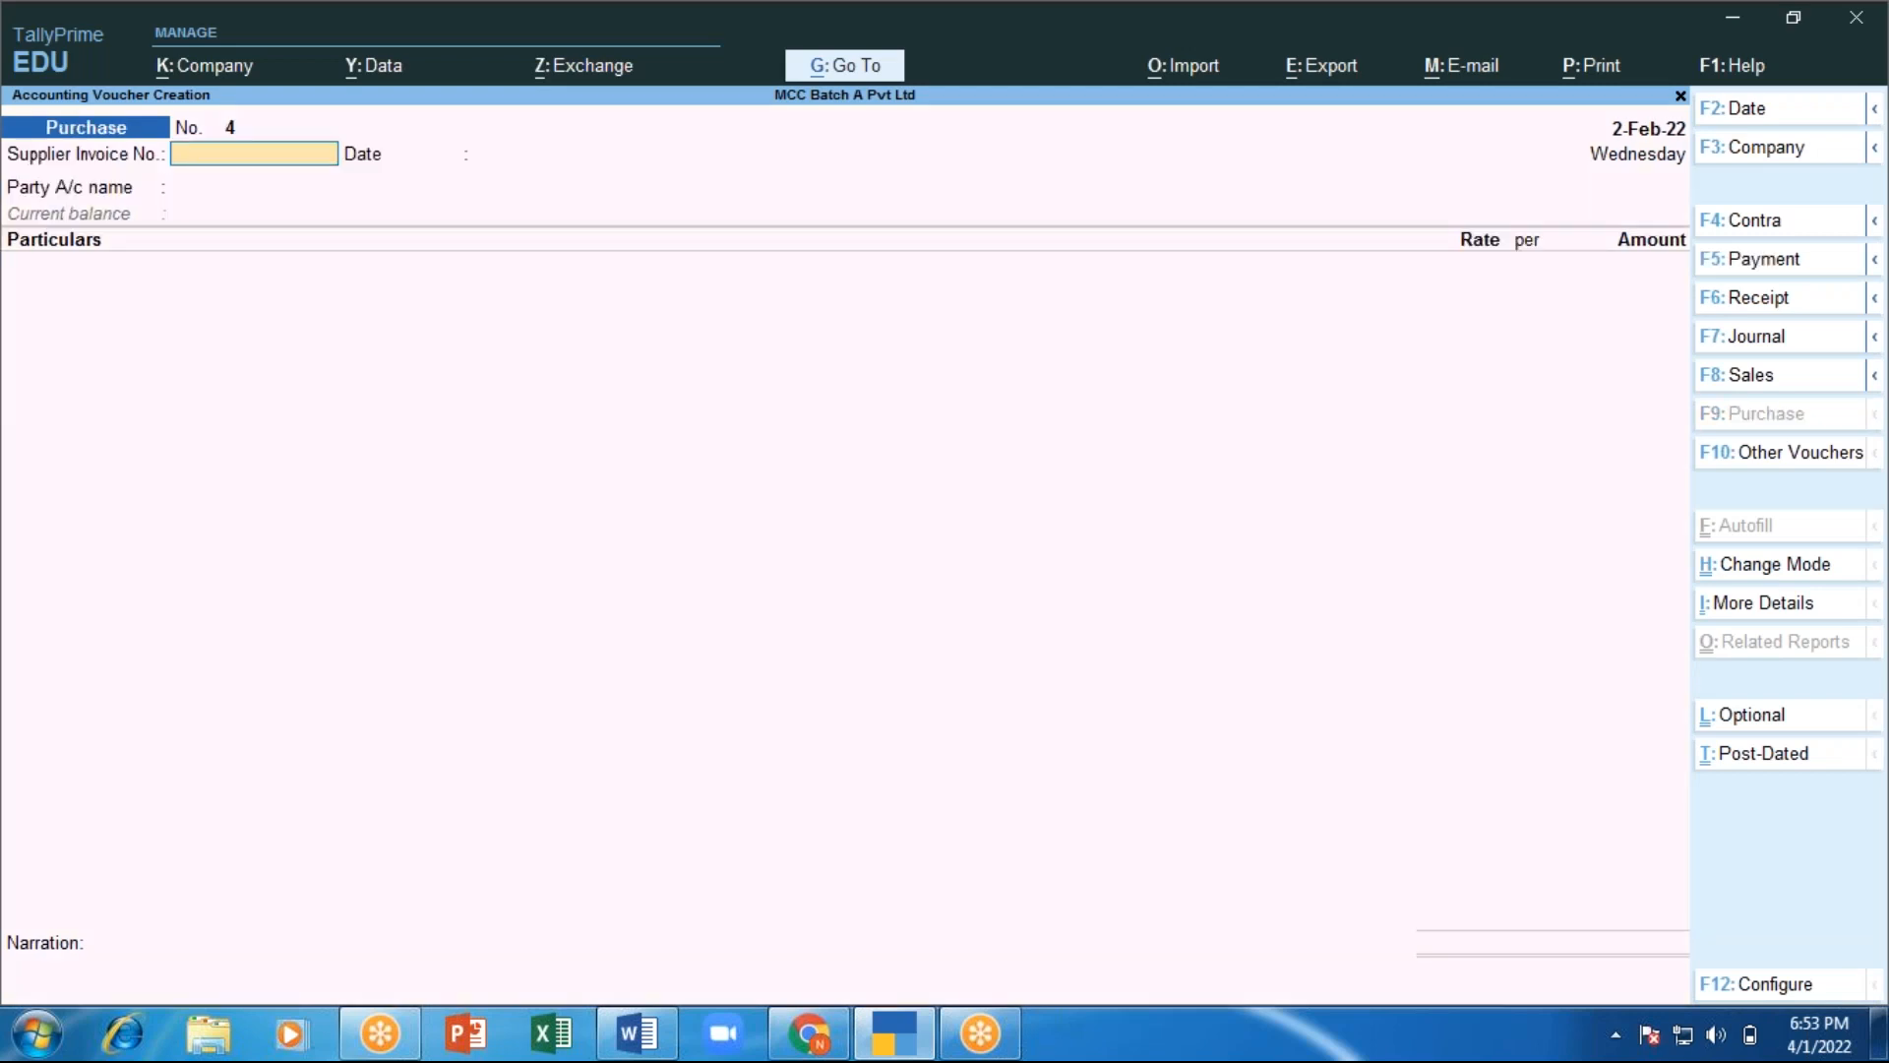
{"action": "type", "text": "A125"}
{"action": "key", "text": "Return"}
{"action": "key", "text": "Return"}
{"action": "key", "text": "Return"}
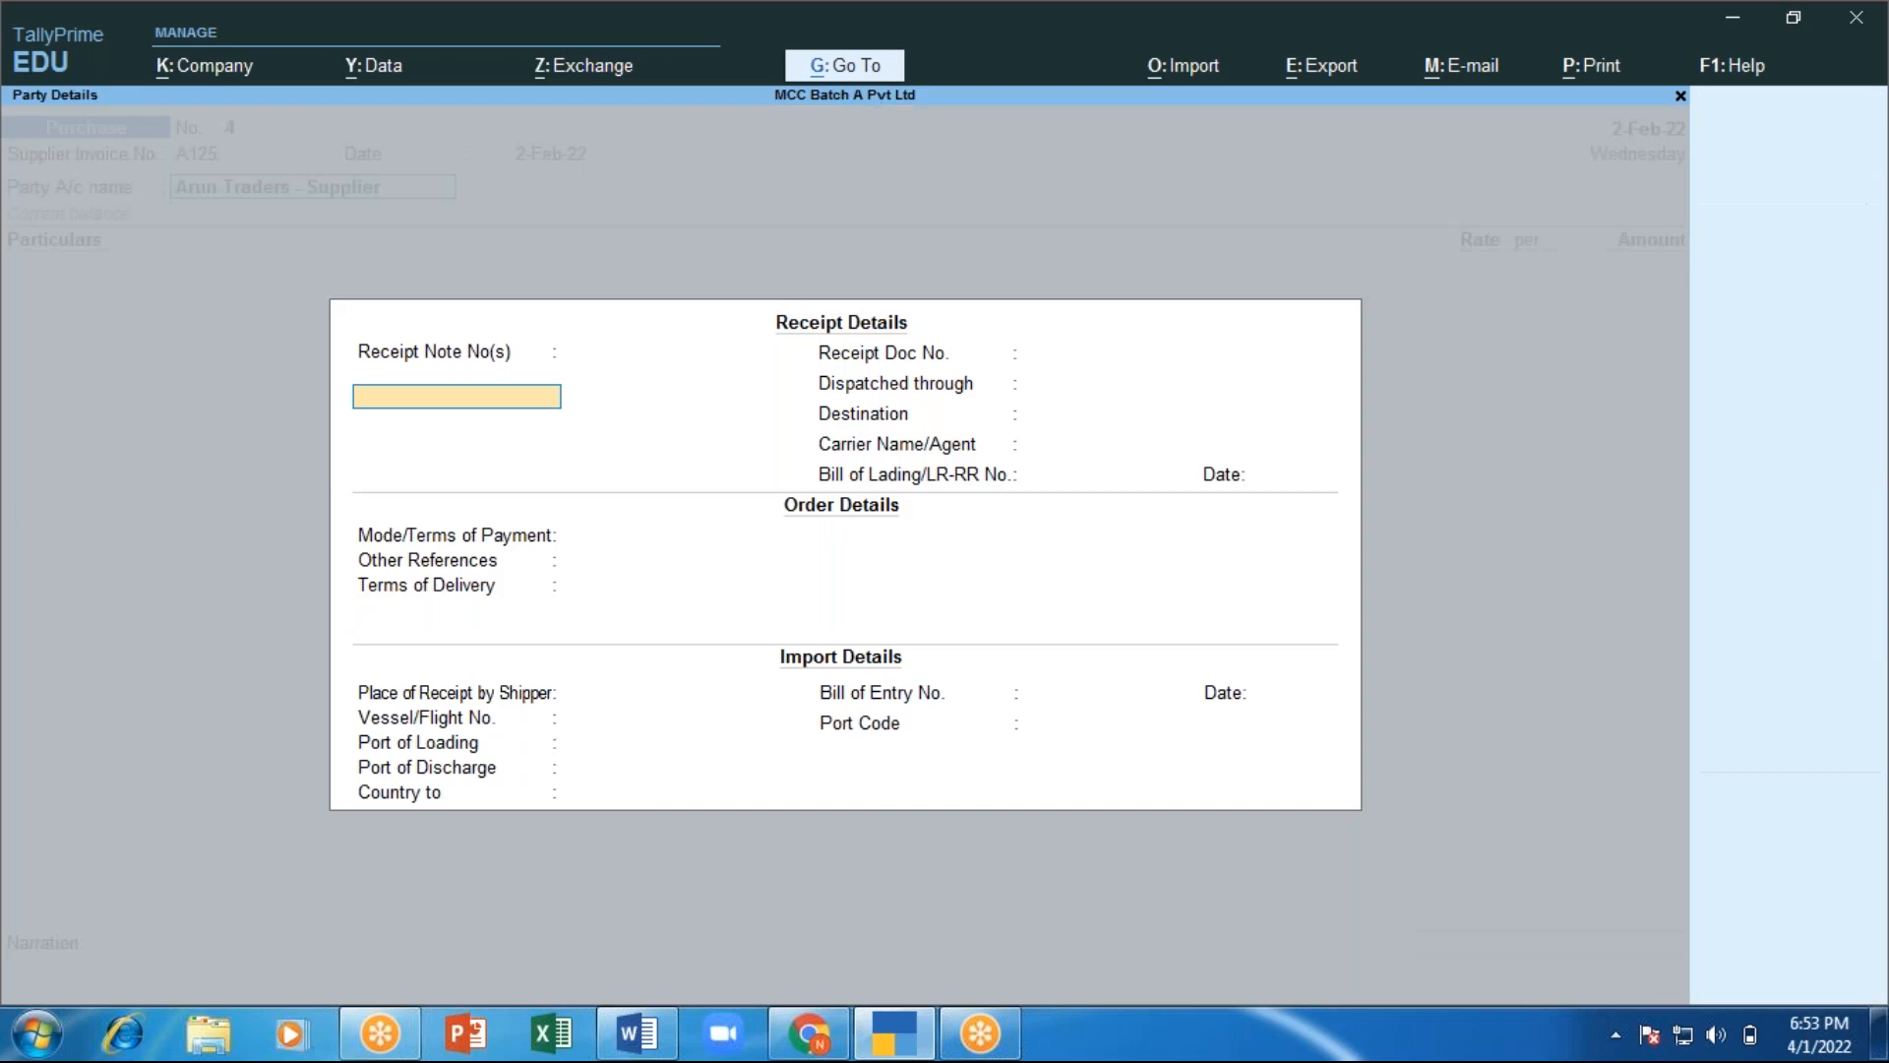
{"action": "key", "text": "Escape"}
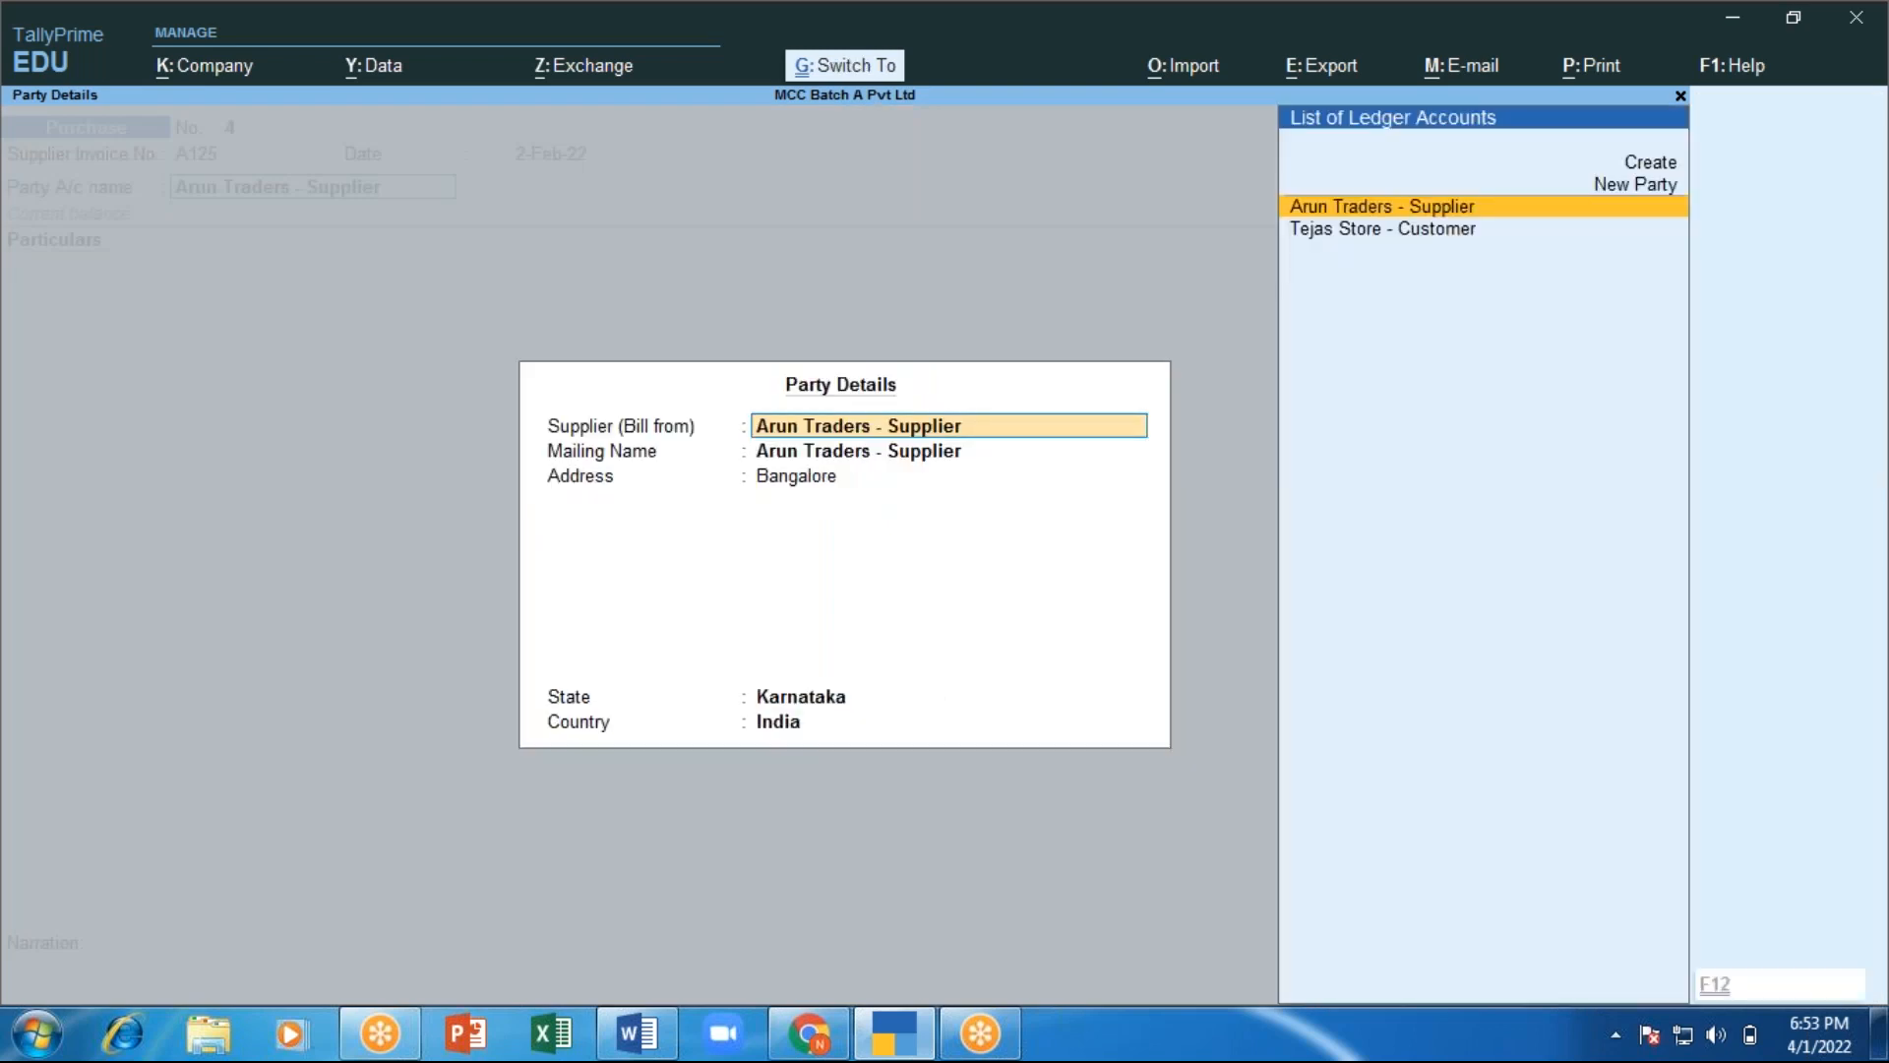
{"action": "key", "text": "ctrl+a"}
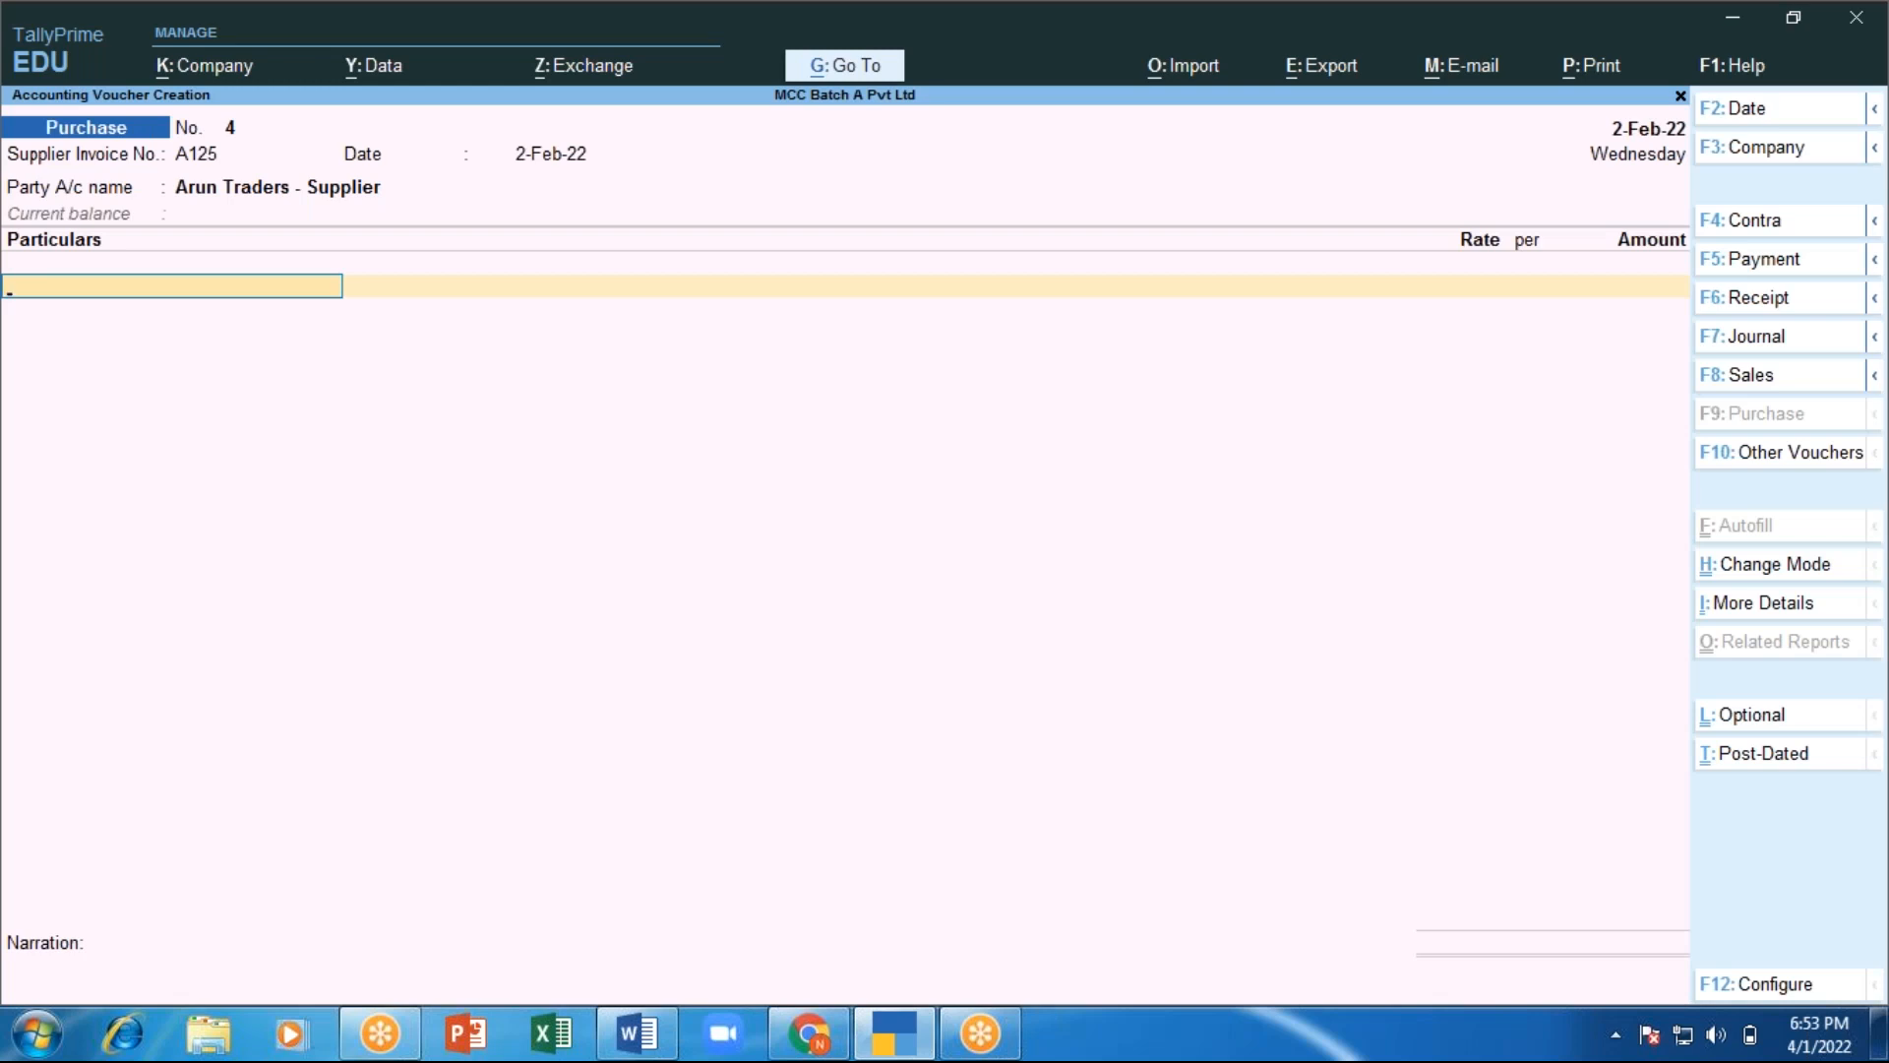
Enter the Purchase ledger with an amount of 8000 and accept the voucher total.
{"action": "type", "text": "Pu"}
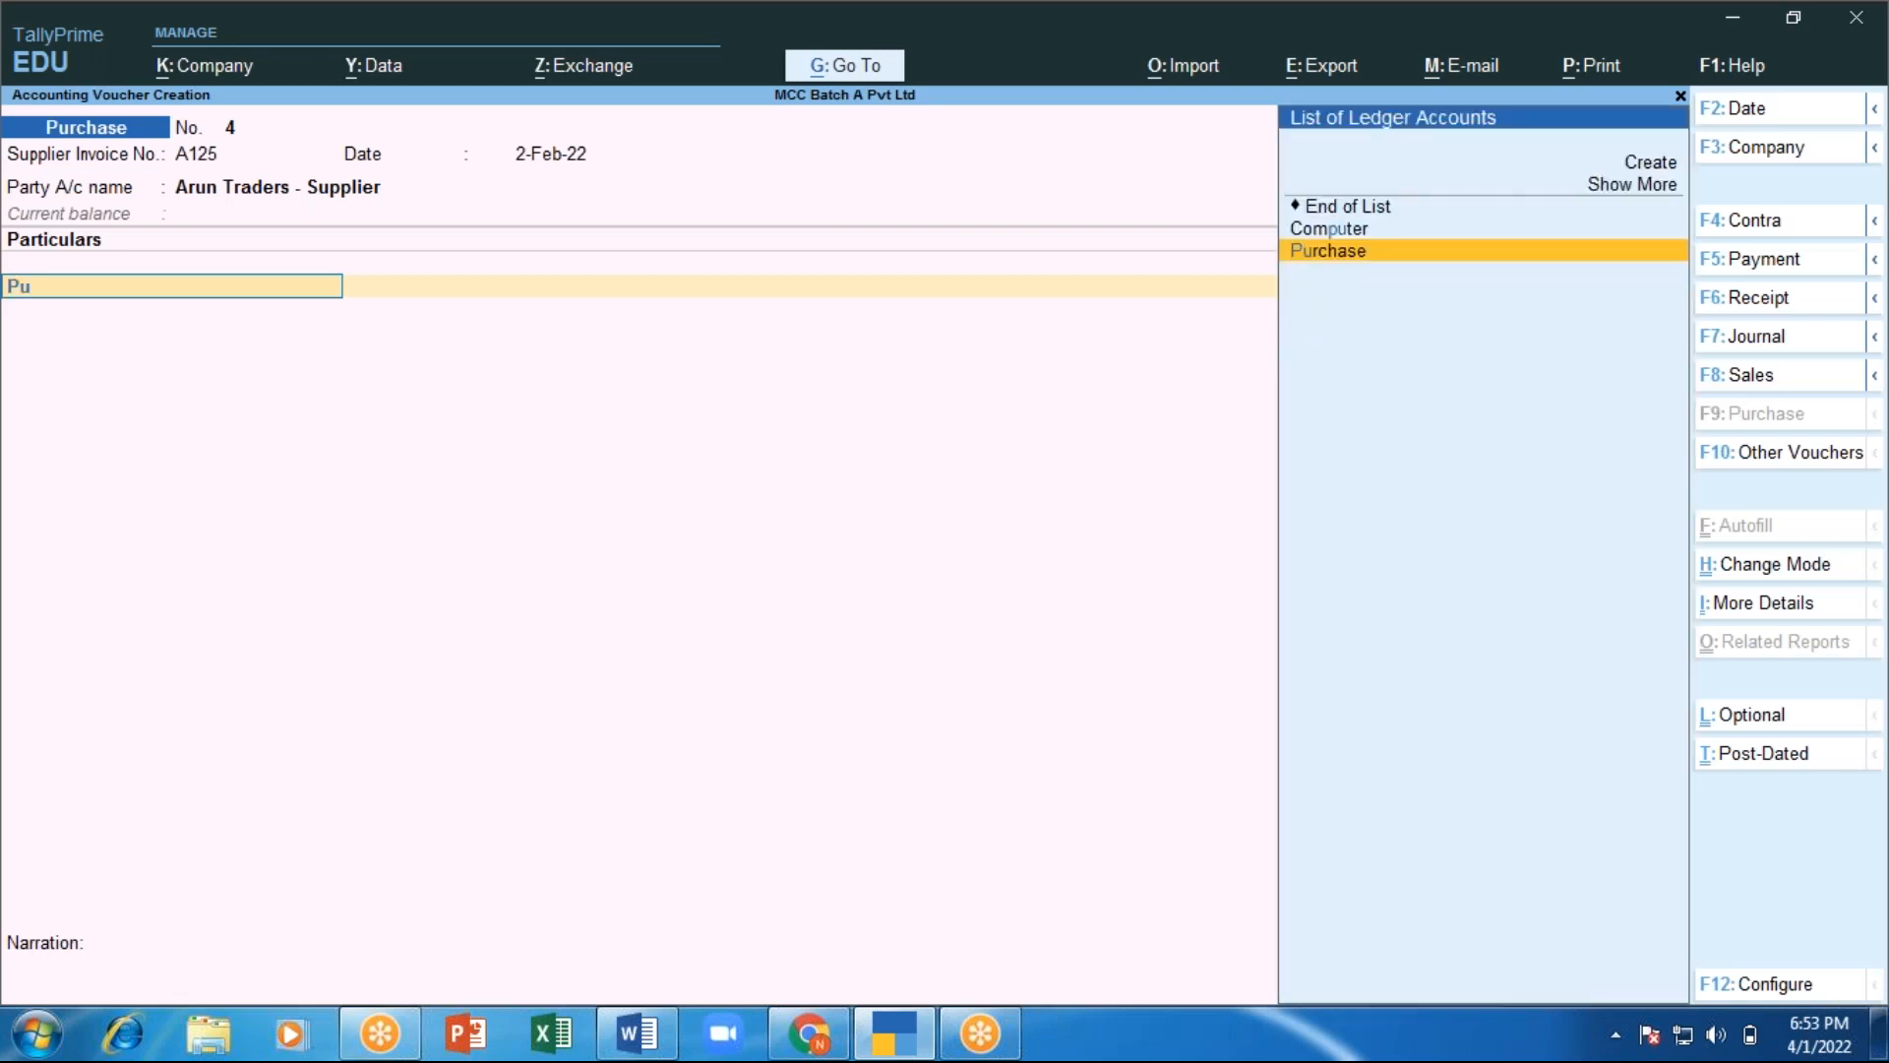
{"action": "key", "text": "Return"}
{"action": "type", "text": "8000"}
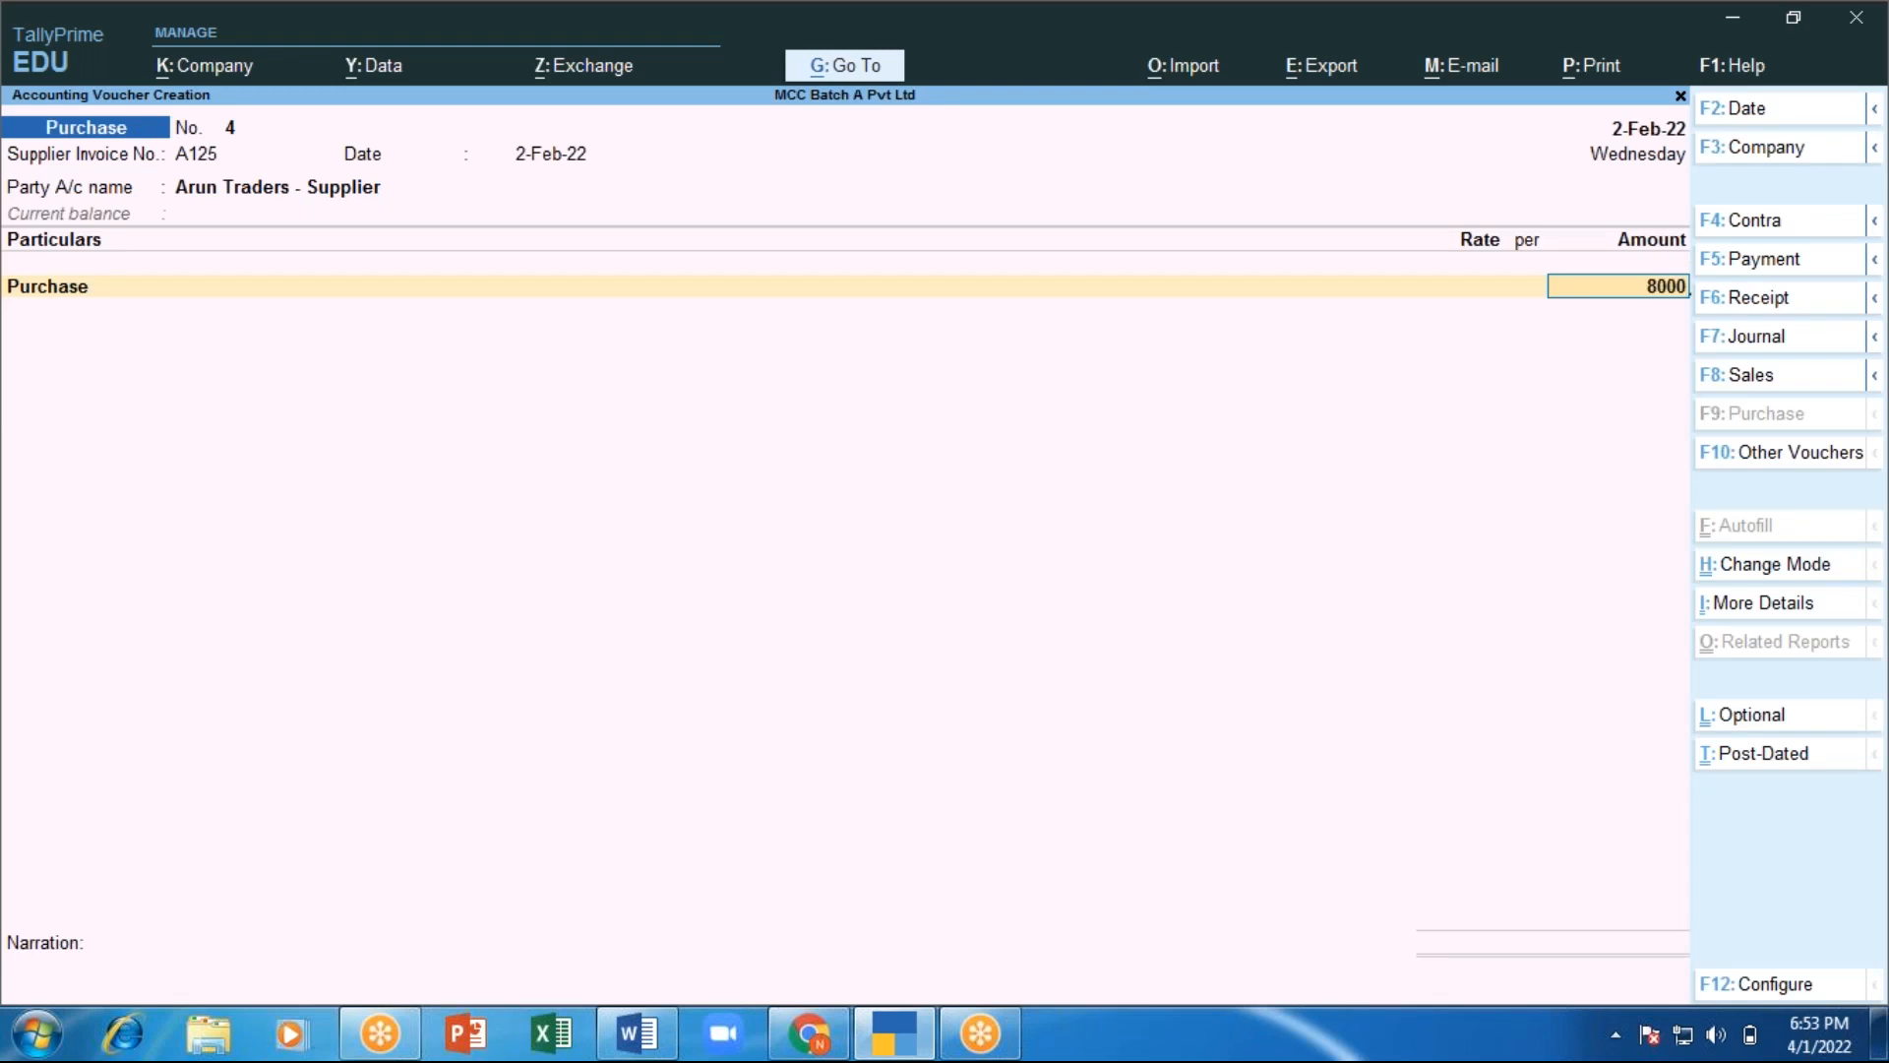
{"action": "key", "text": "Return"}
{"action": "key", "text": "Return"}
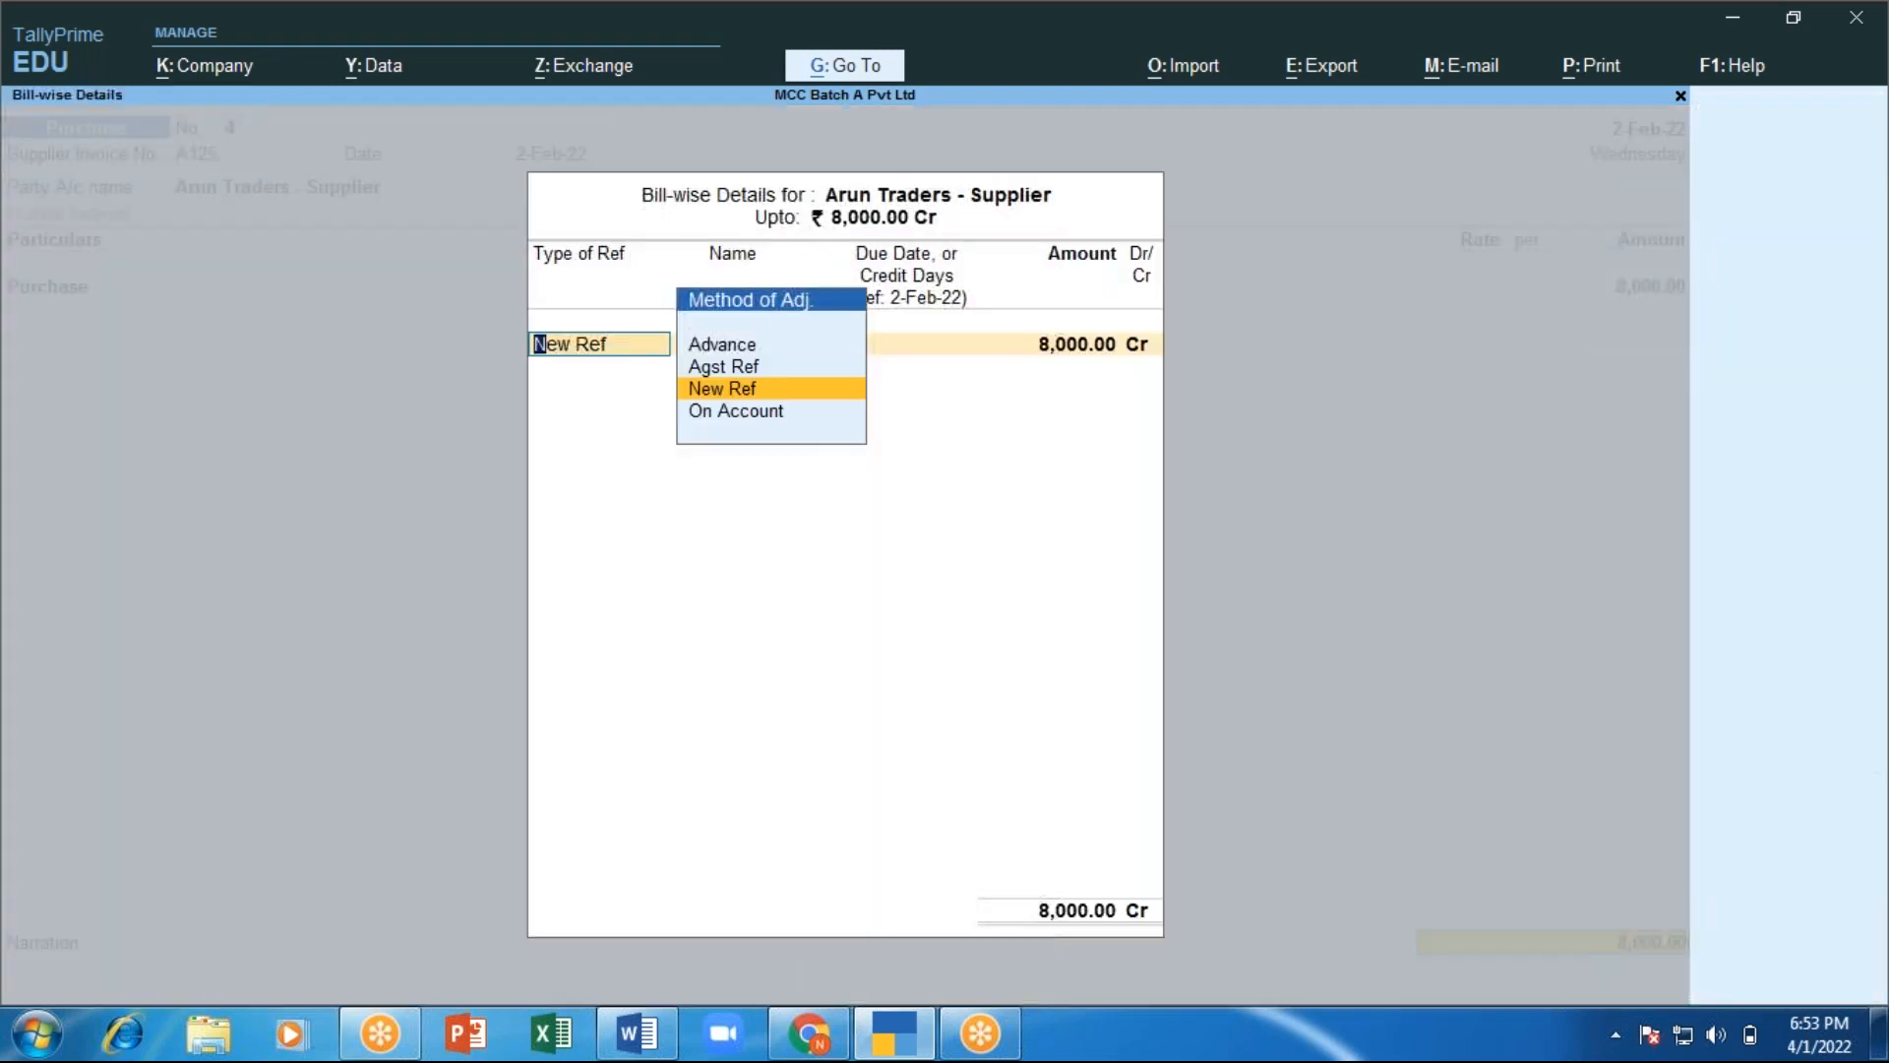
Record the bill as New Ref A125 without a due date and save the purchase voucher without a narration.
{"action": "key", "text": "Return"}
{"action": "key", "text": "Return"}
{"action": "key", "text": "Return"}
{"action": "key", "text": "Return"}
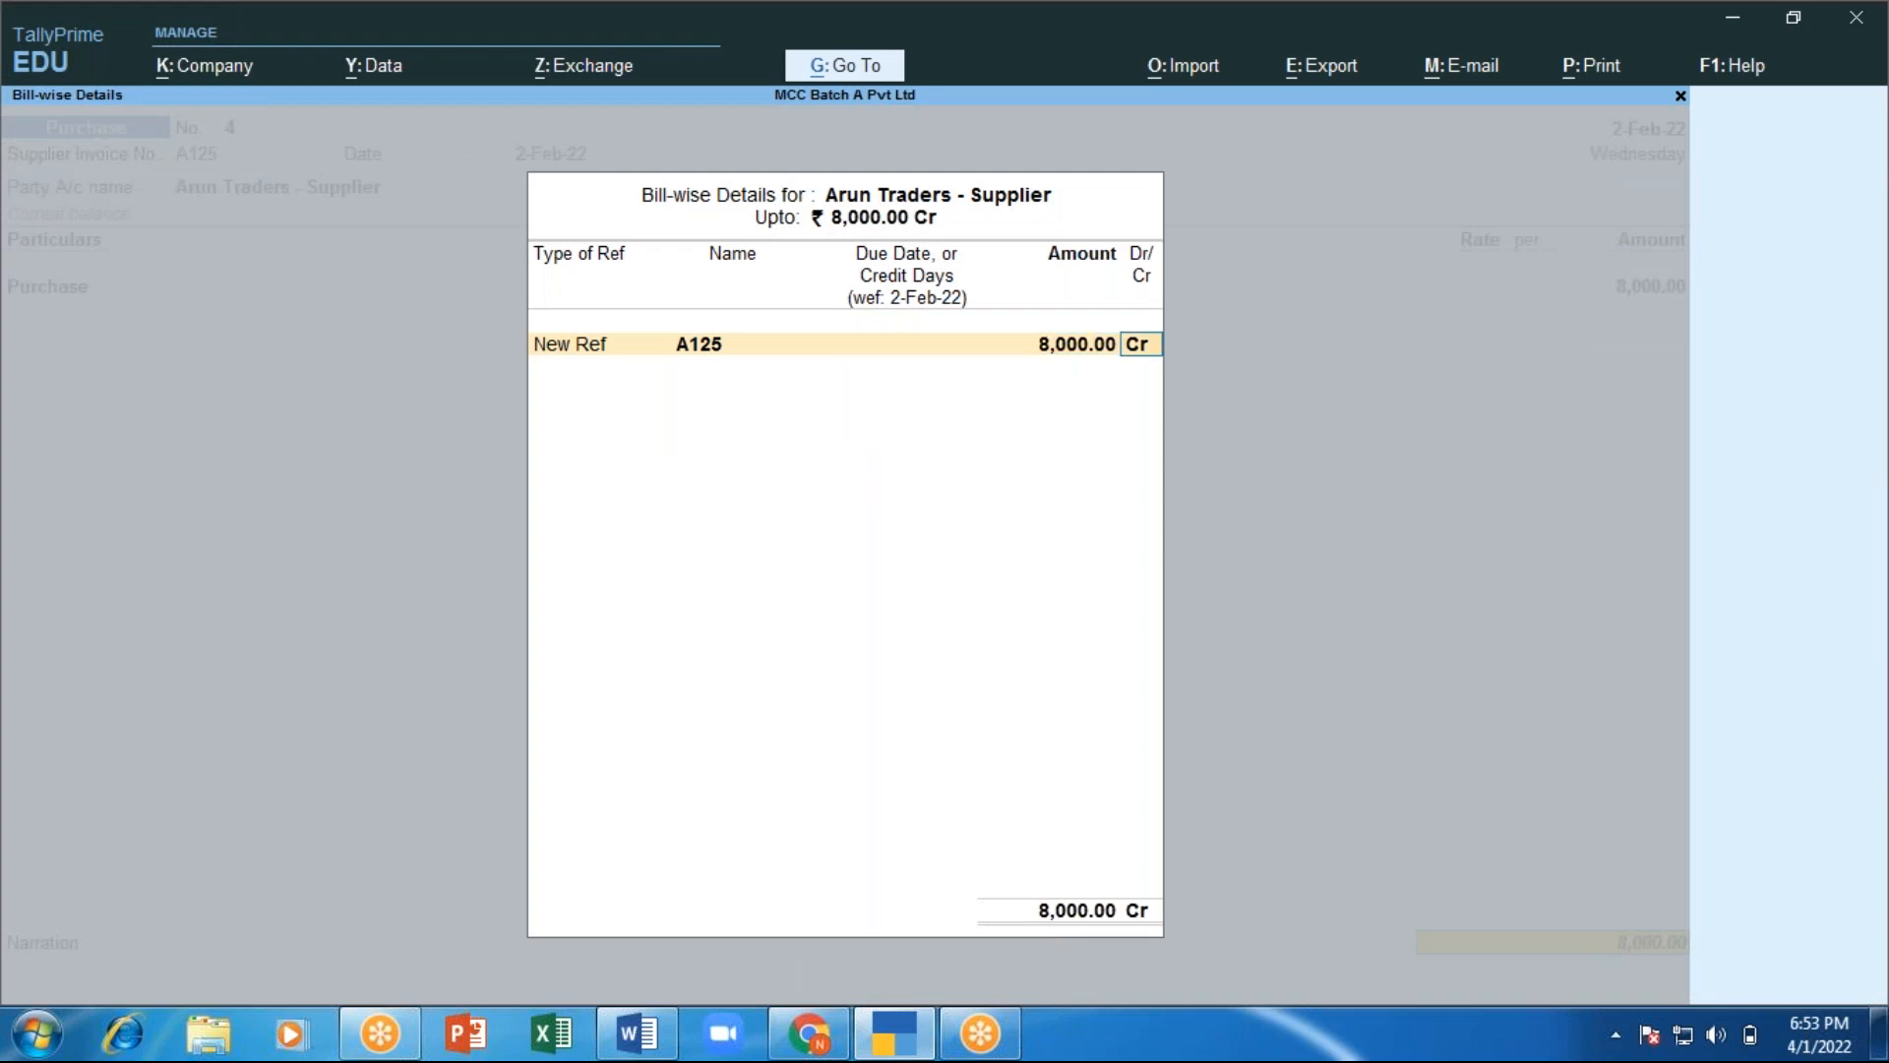
{"action": "key", "text": "Return"}
{"action": "key", "text": "Return"}
{"action": "key", "text": "Return"}
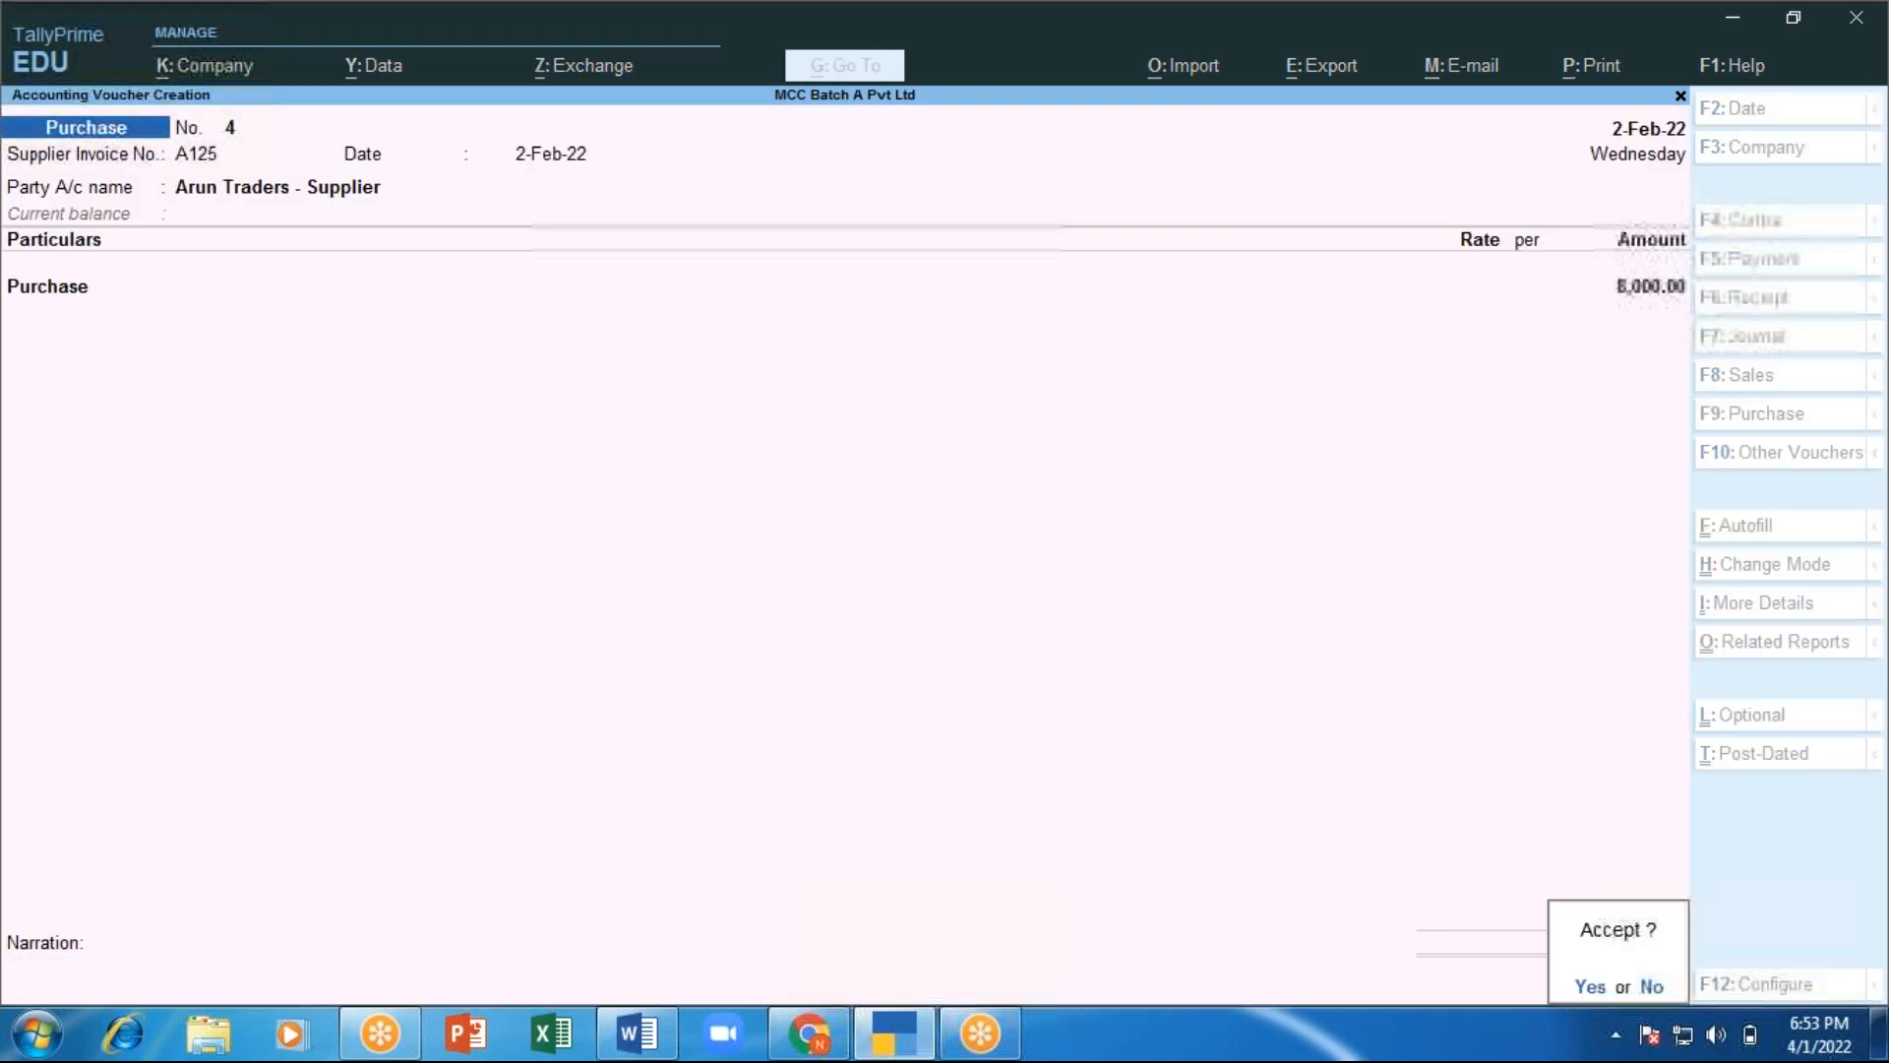
{"action": "key", "text": "Return"}
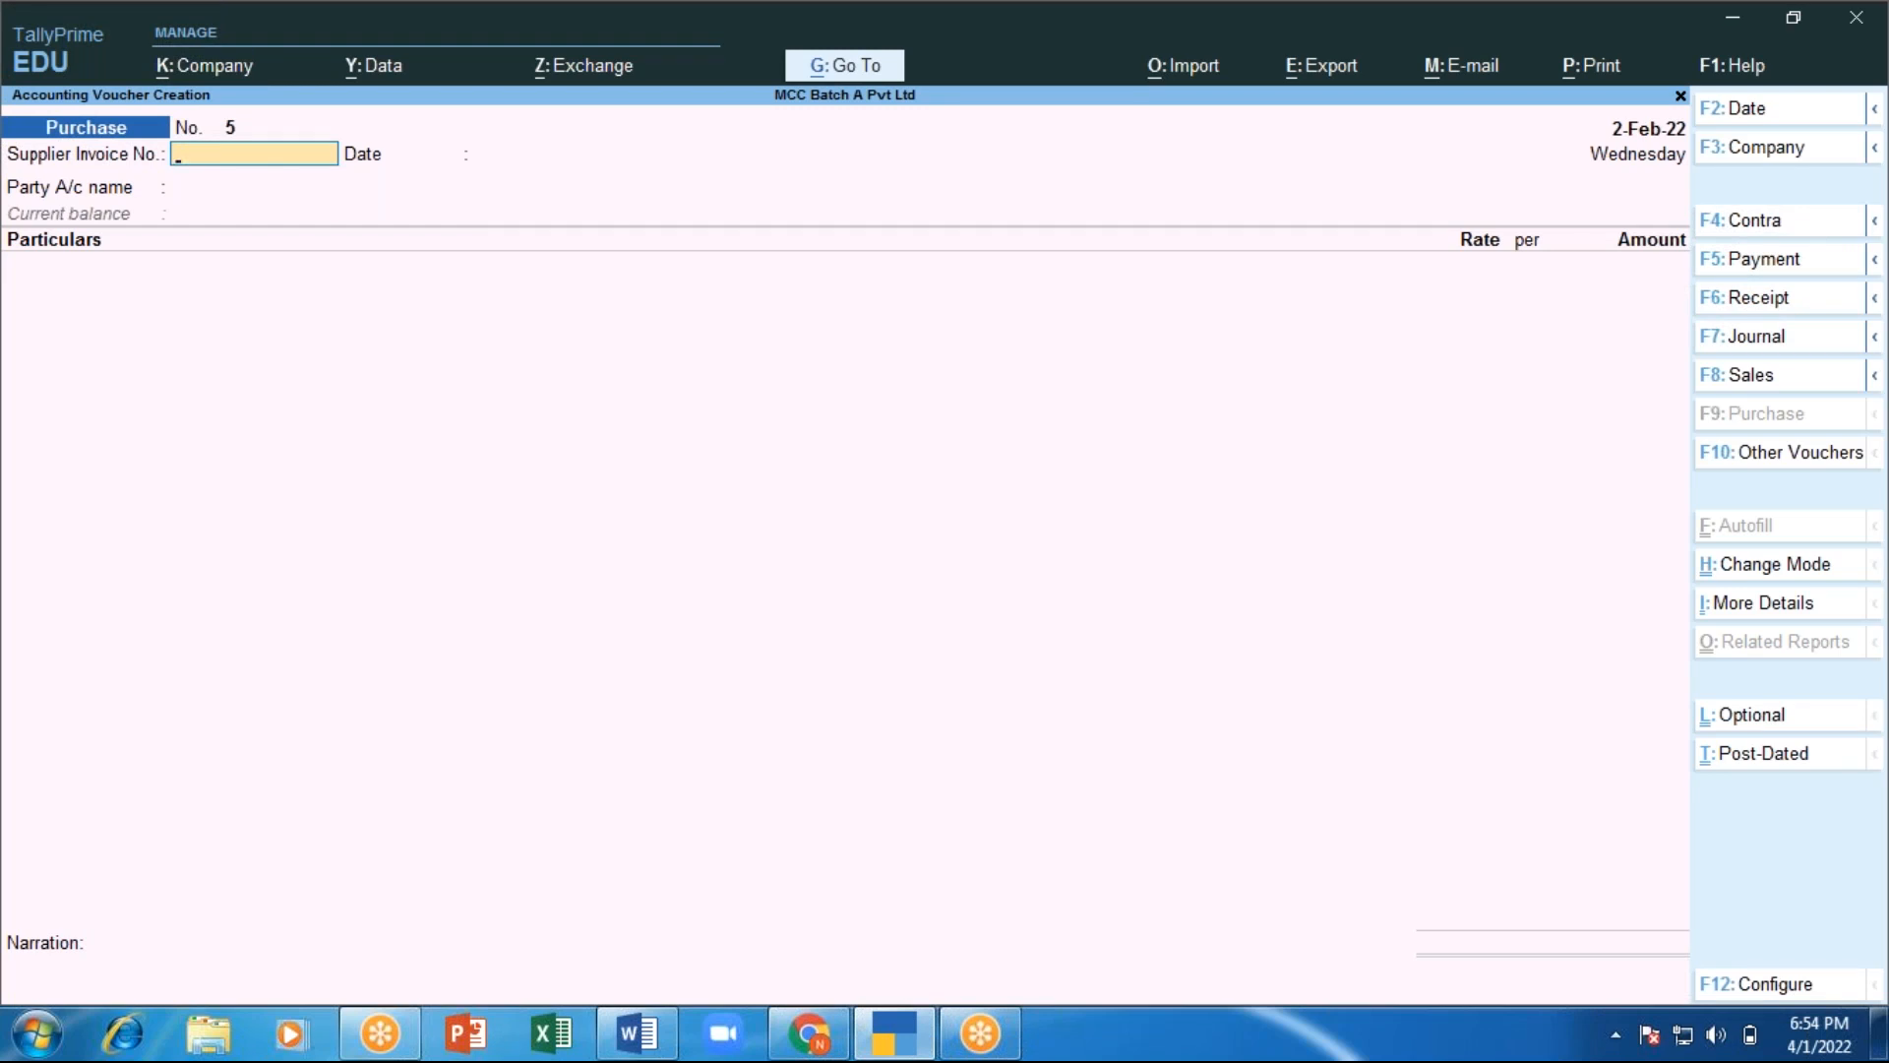
Start a payment voucher from HDFC Bank and enter Arun Traders - Supplier with an amount of 8000.
{"action": "key", "text": "F5"}
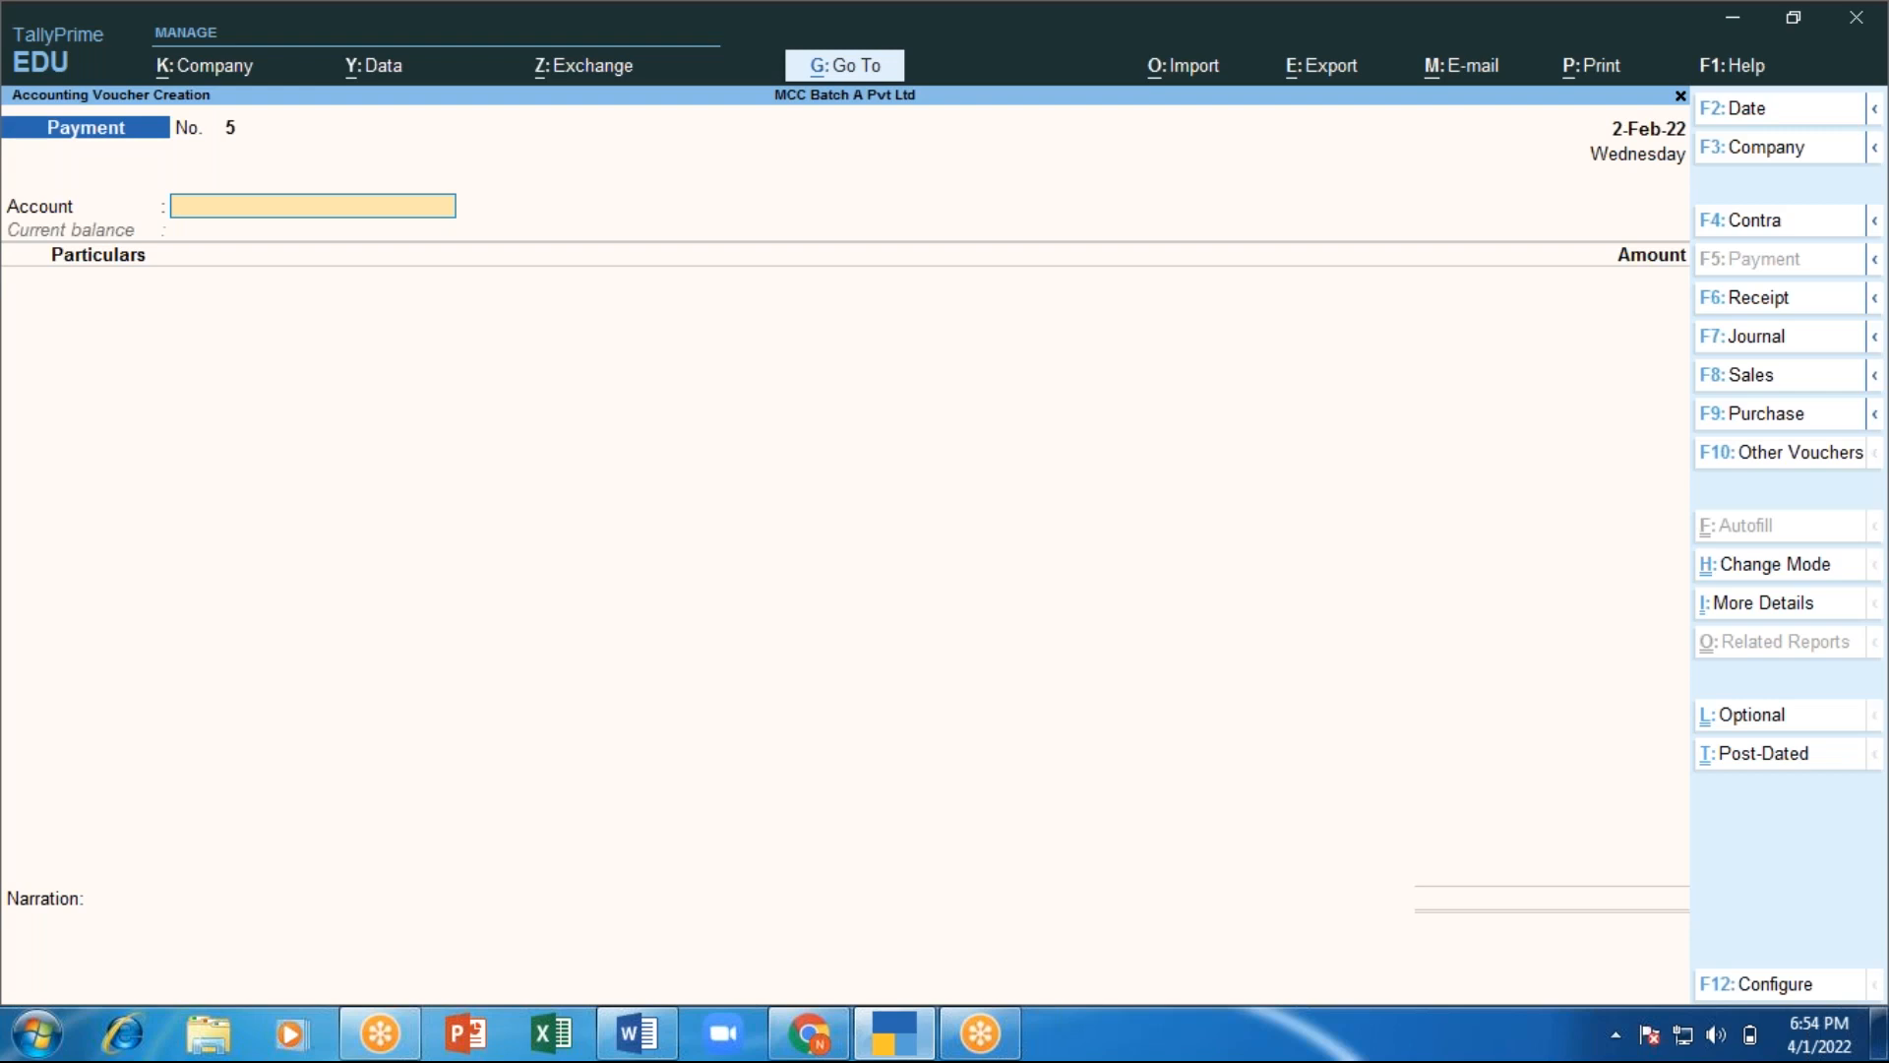
{"action": "type", "text": "Hdfc"}
{"action": "key", "text": "Return"}
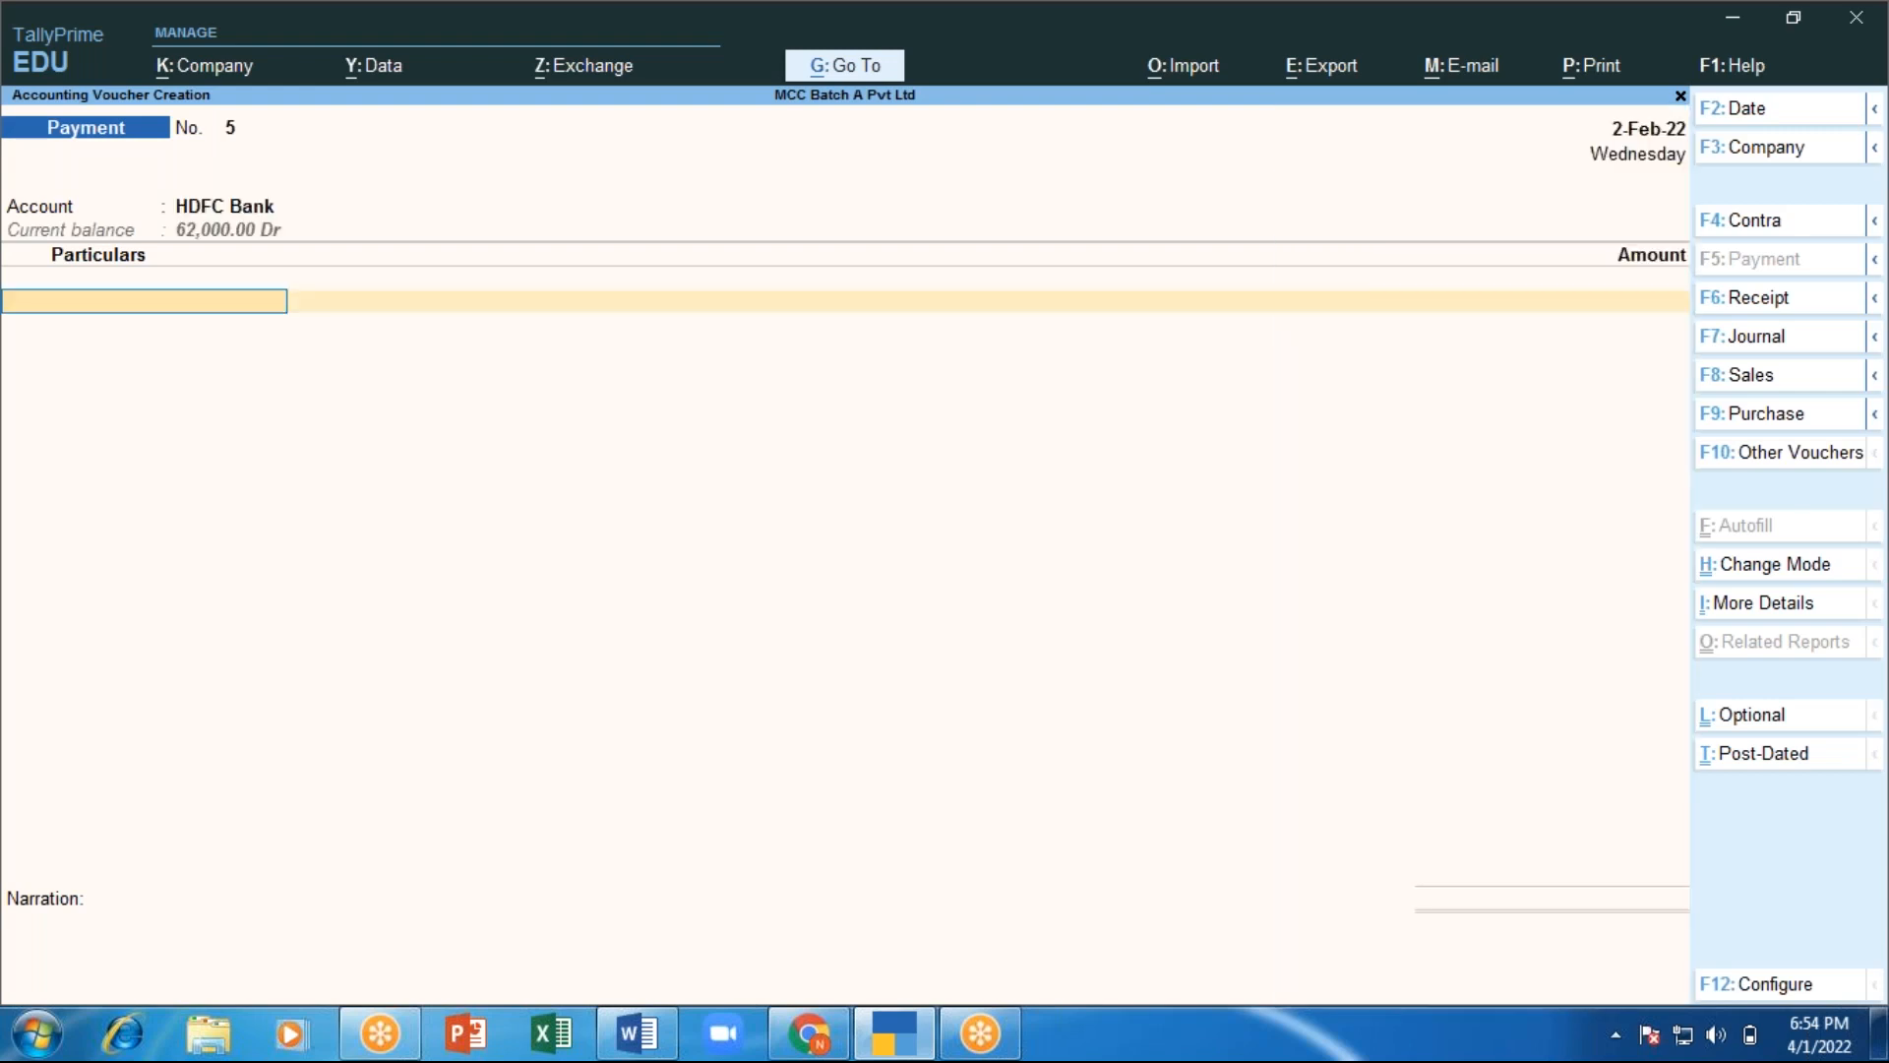
{"action": "type", "text": "Ar"}
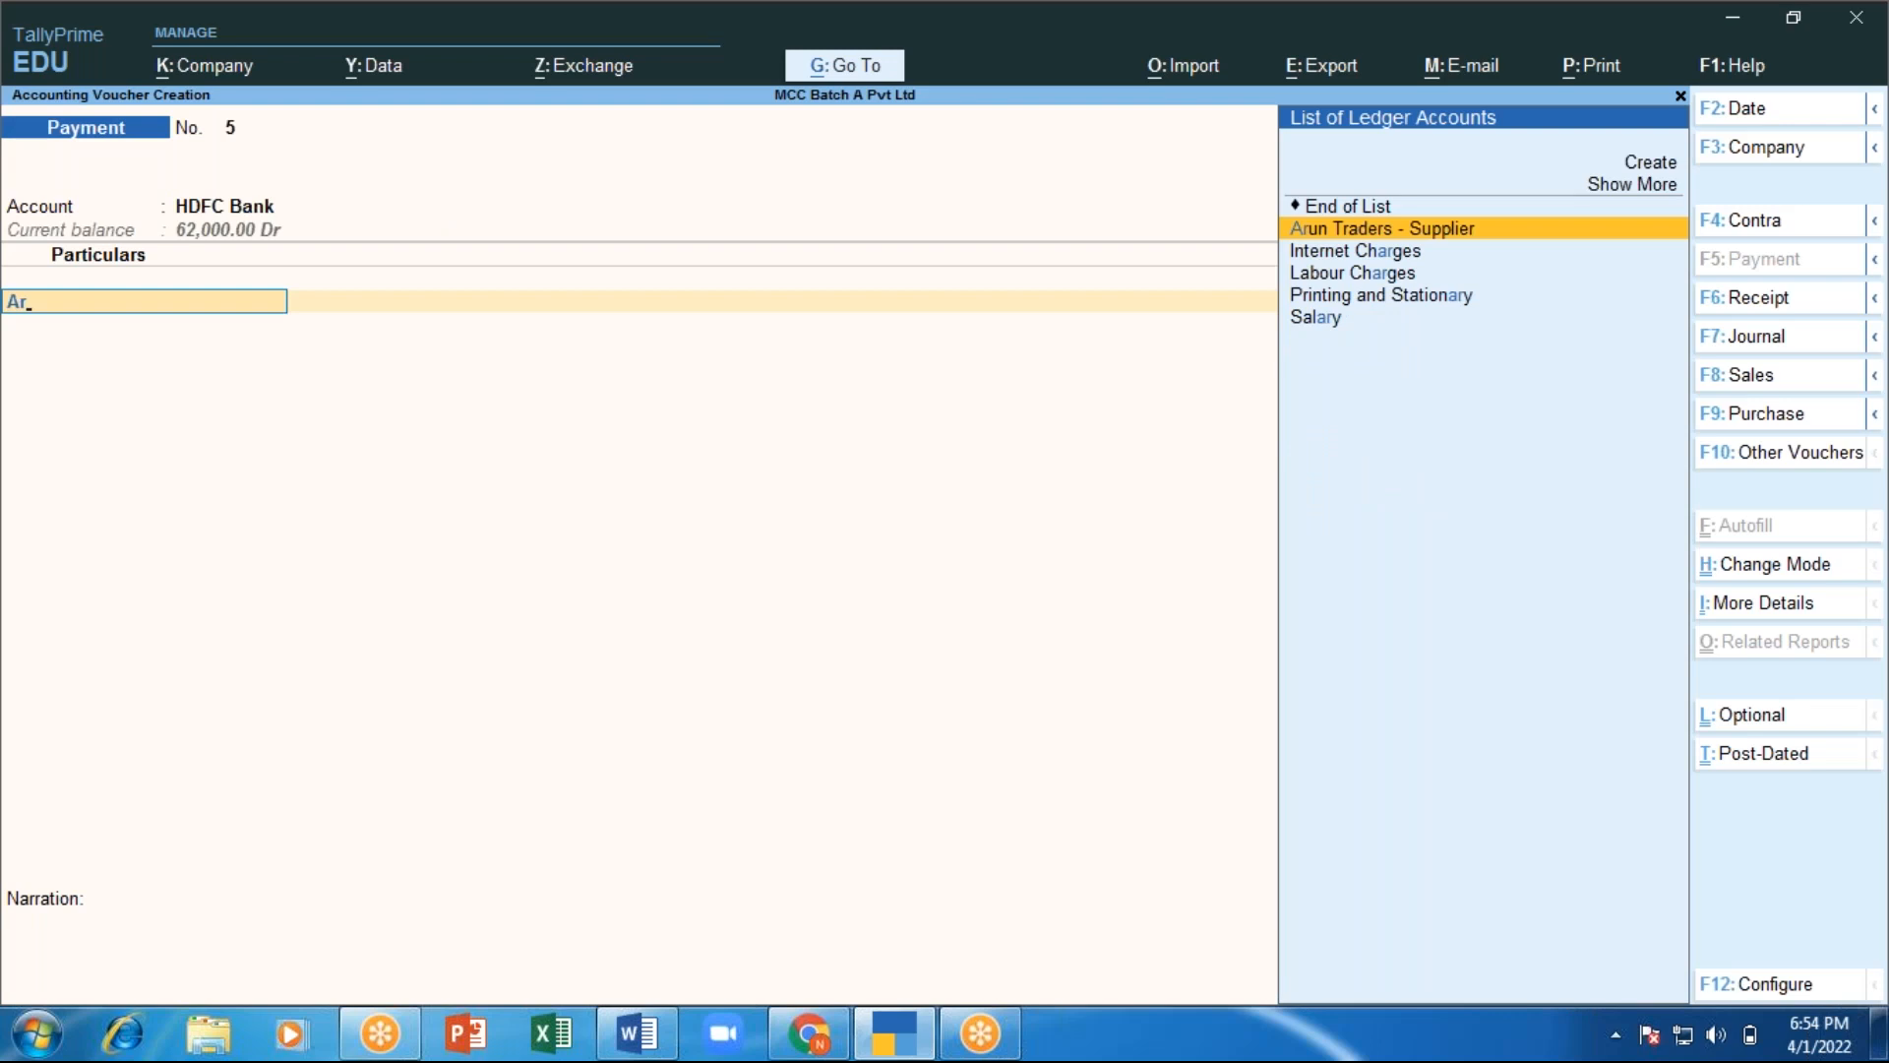
{"action": "key", "text": "Return"}
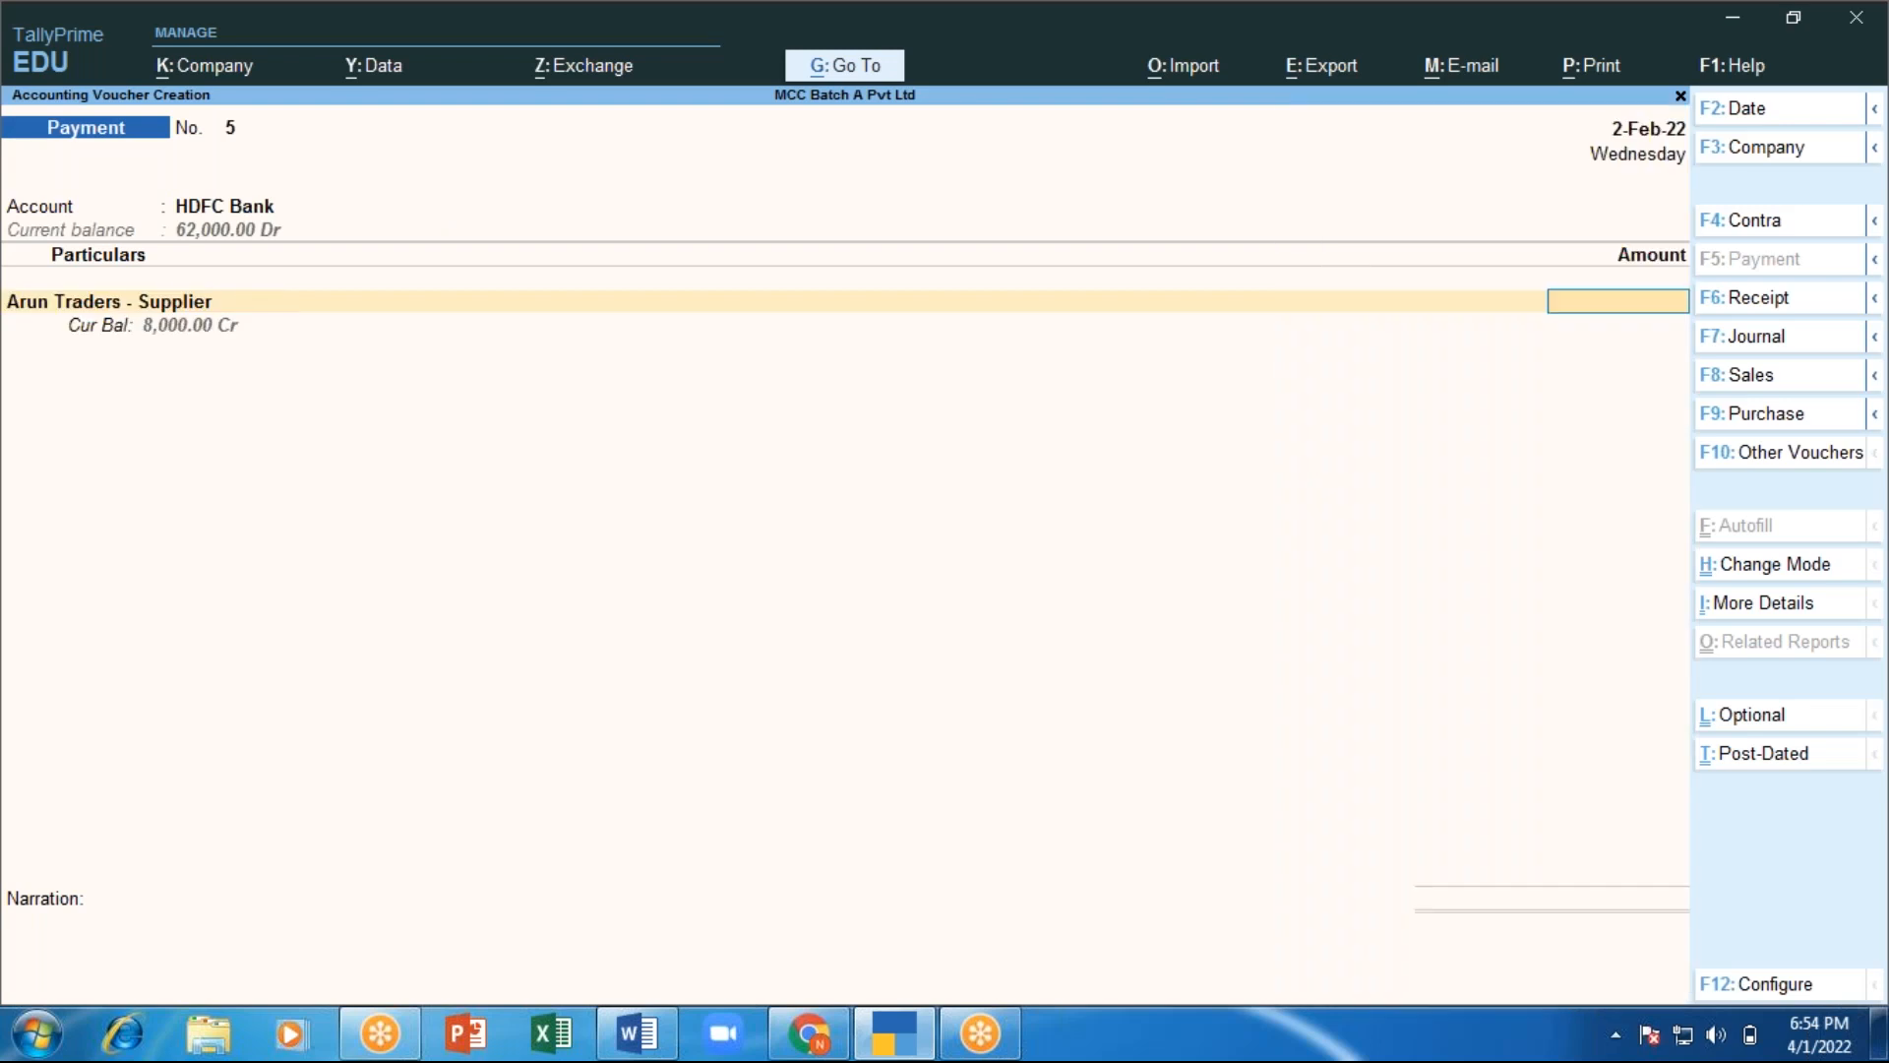
{"action": "type", "text": "8000"}
{"action": "key", "text": "Return"}
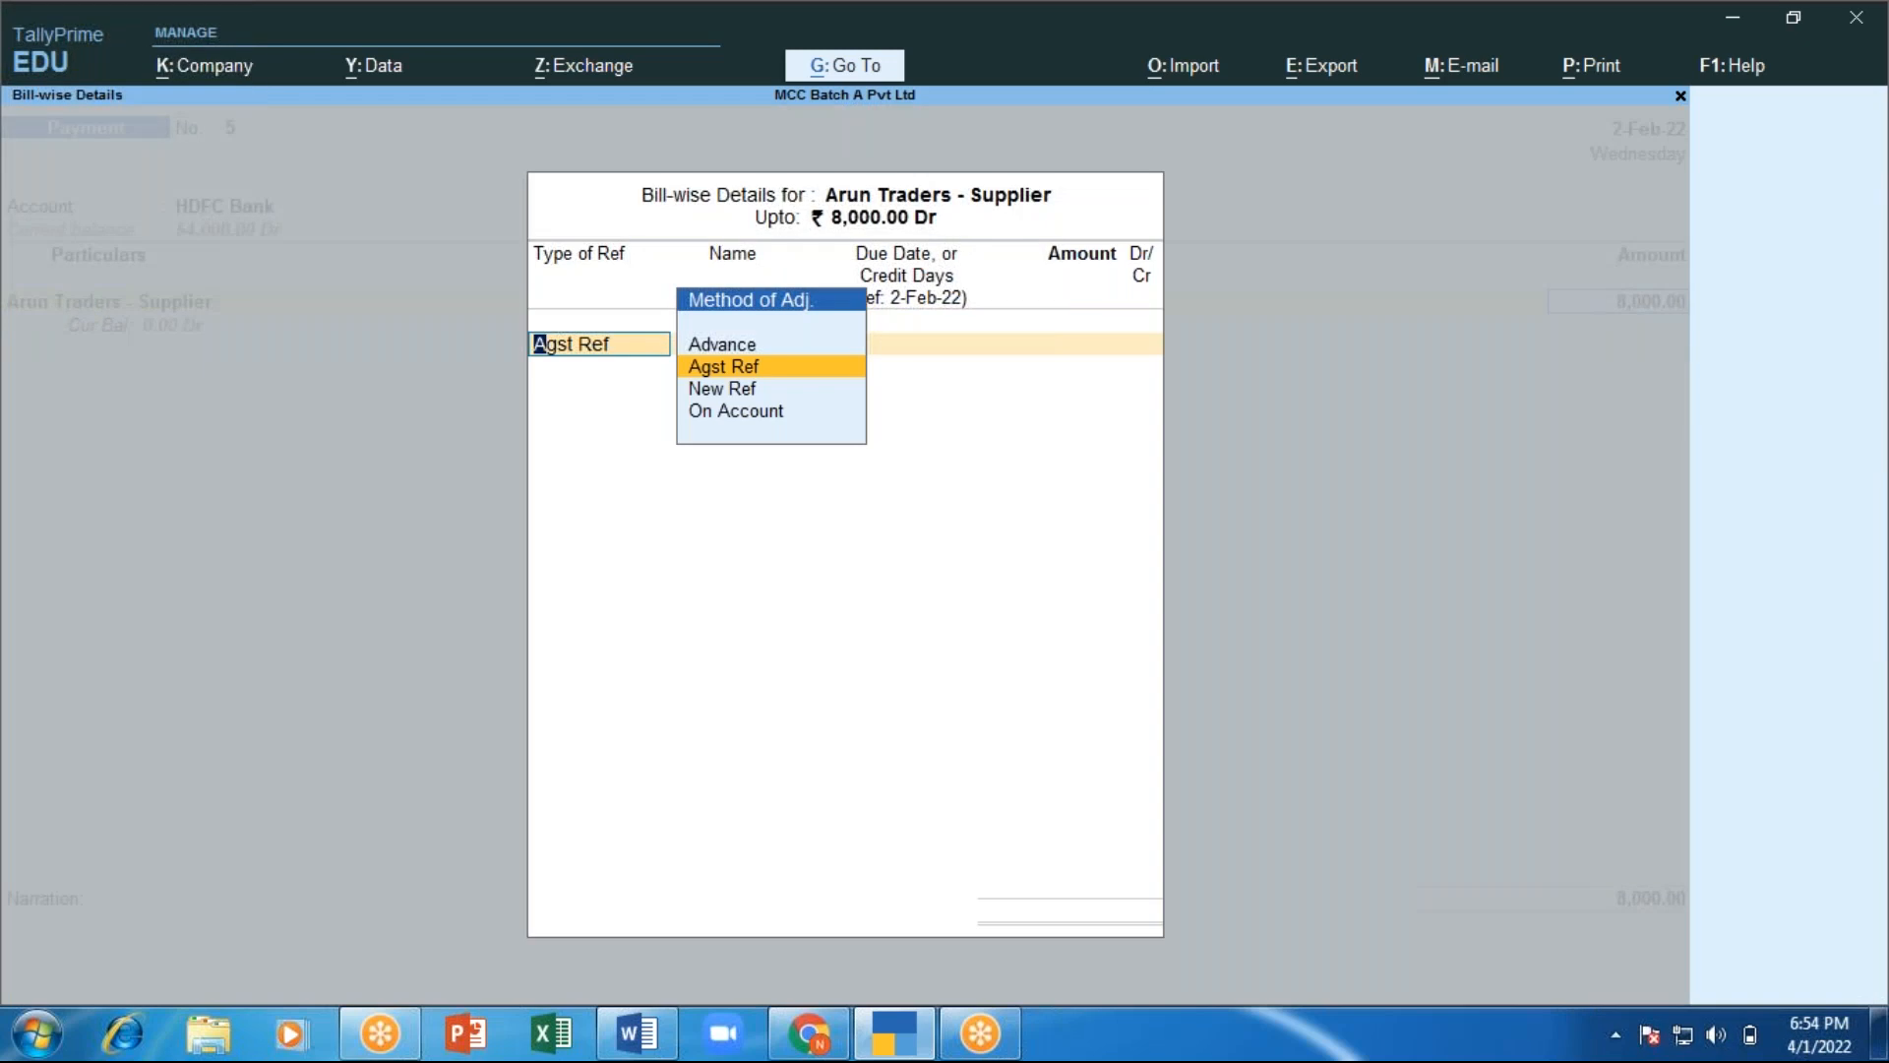
Settle the payment as Agst Ref against pending bill A125 for the full amount and accept the voucher total.
{"action": "key", "text": "Return"}
{"action": "key", "text": "Return"}
{"action": "key", "text": "Return"}
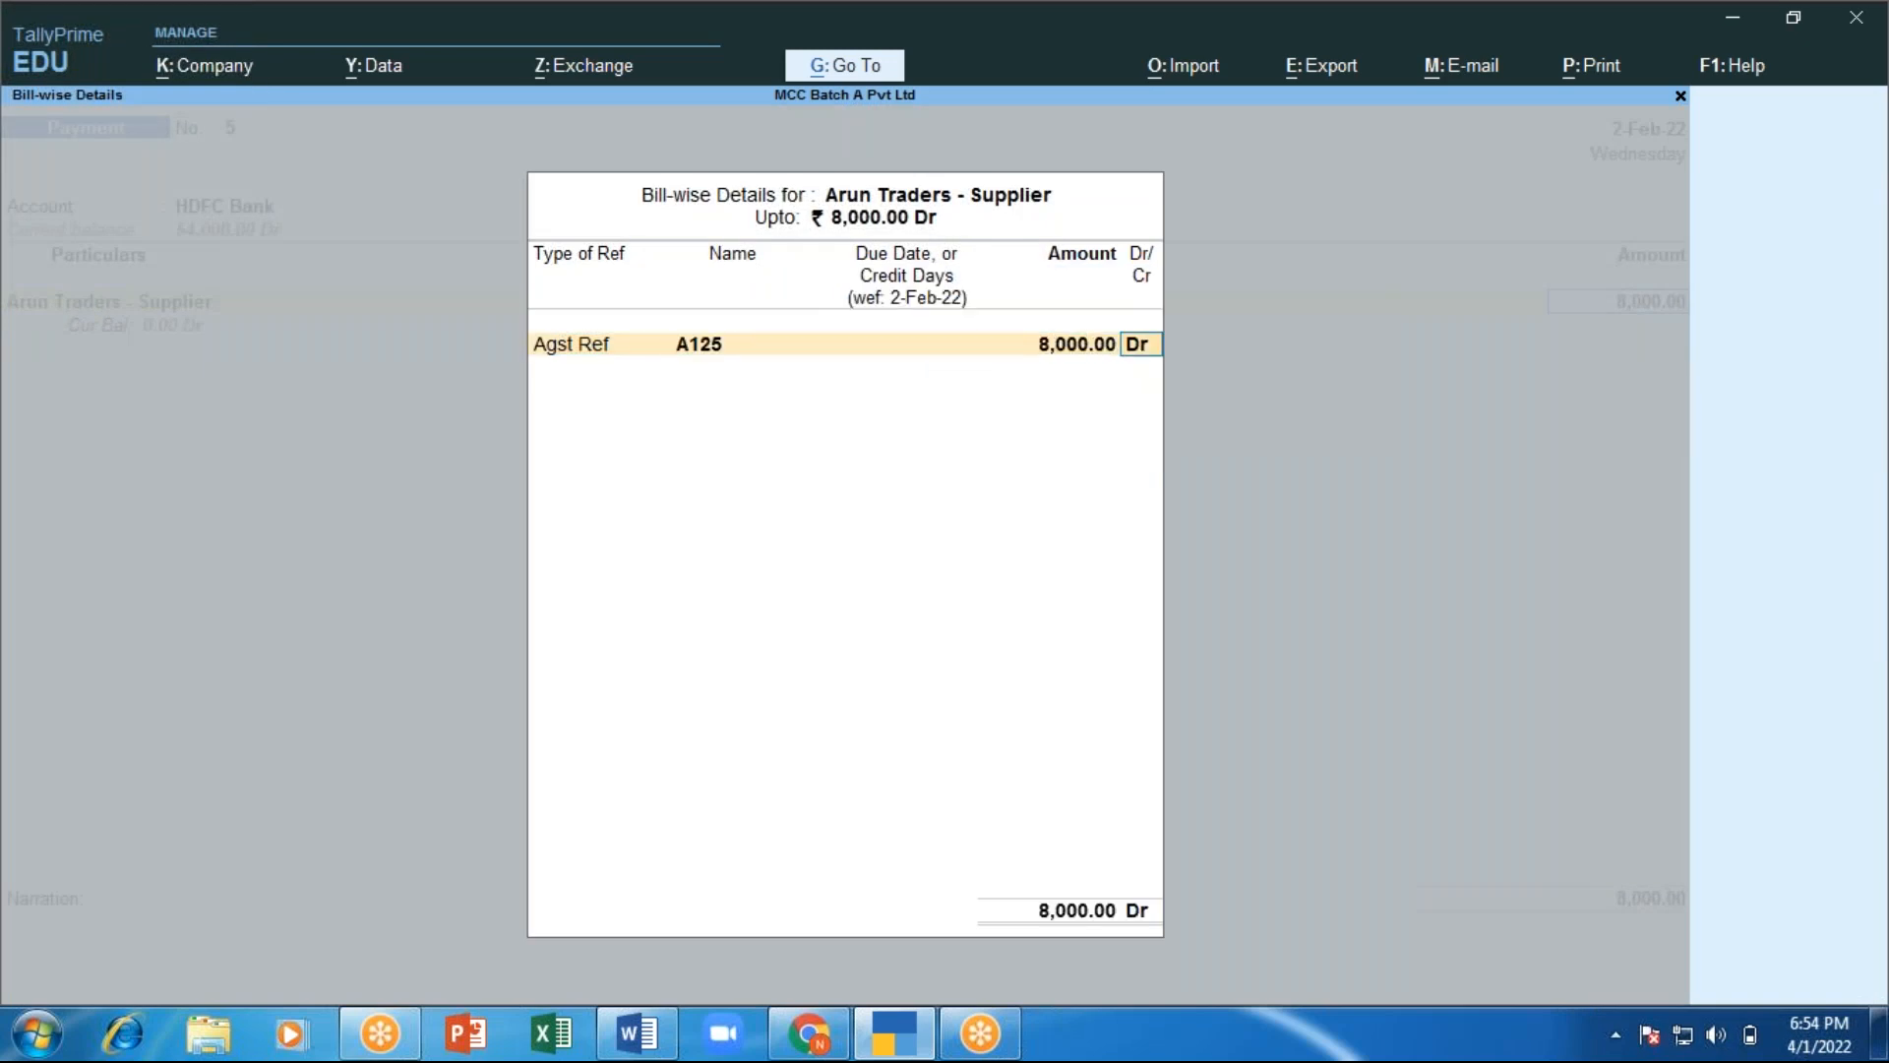
{"action": "key", "text": "Return"}
{"action": "key", "text": "Return"}
{"action": "key", "text": "Return"}
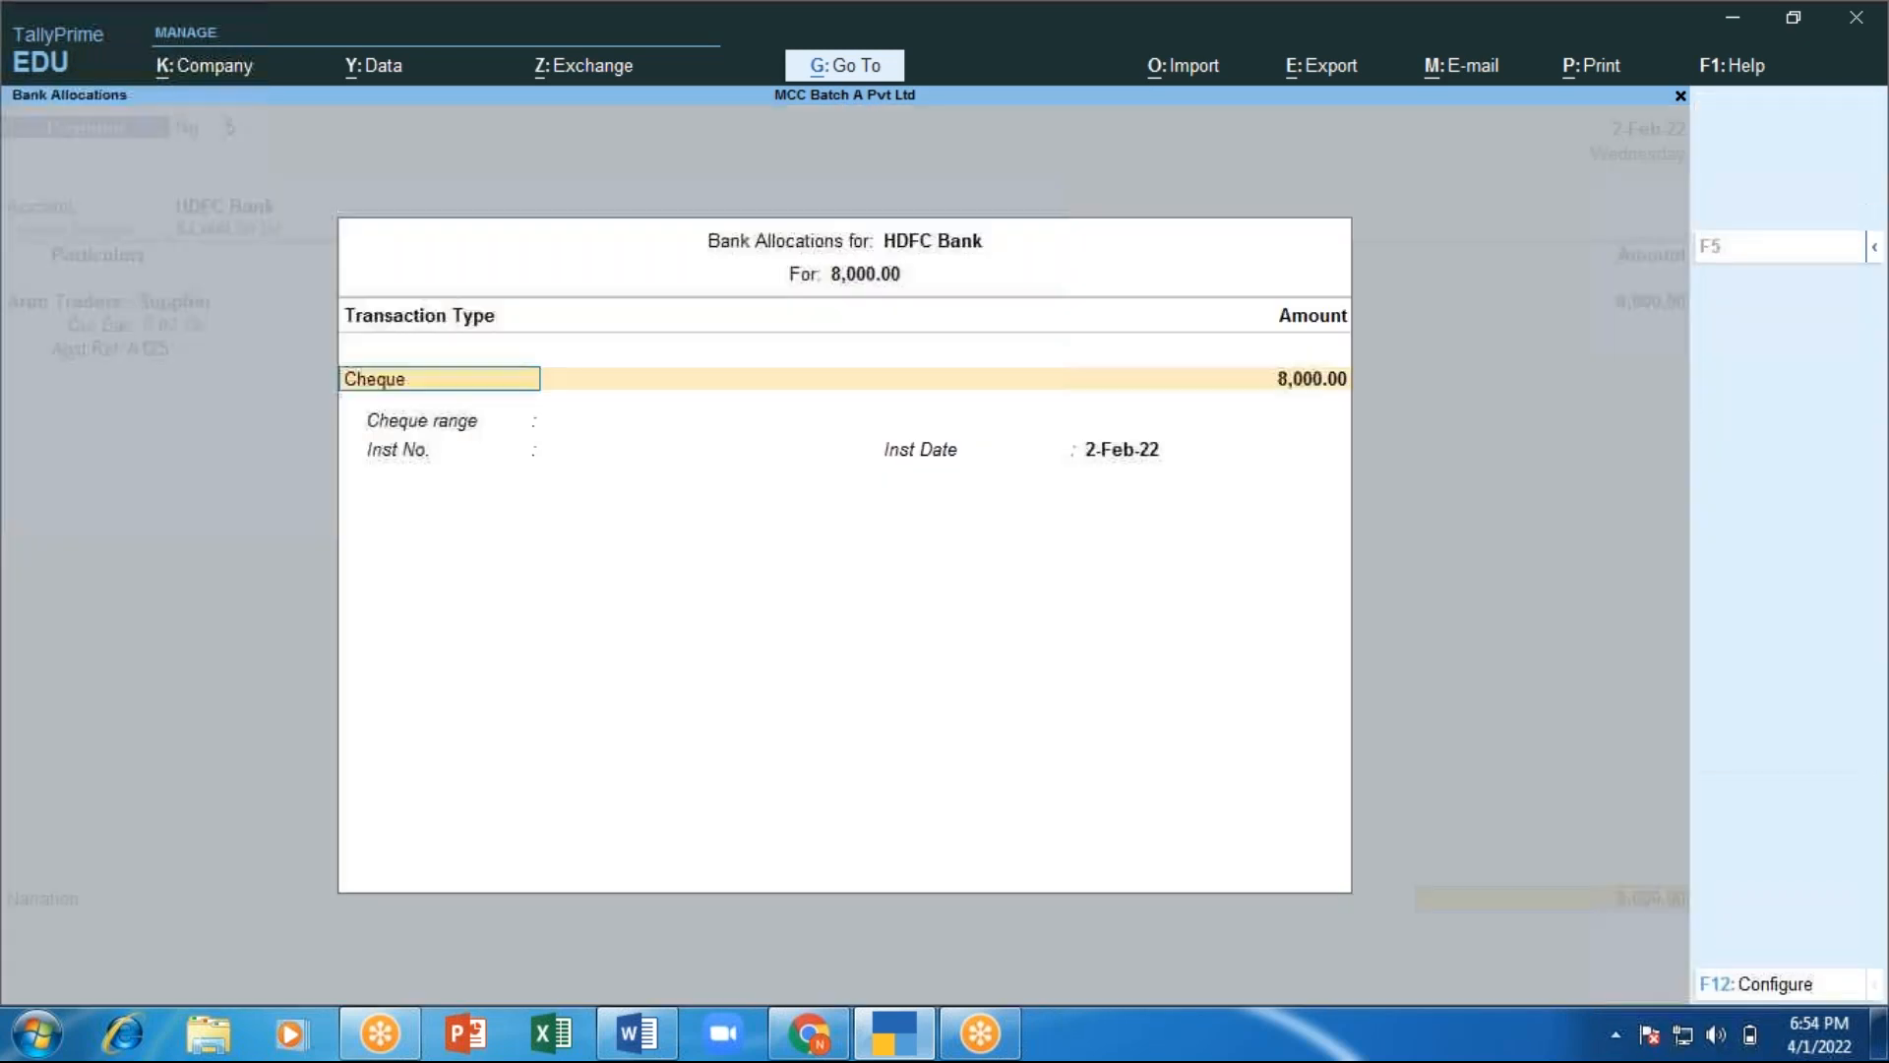
Allocate the payment as a cheque with instrument number 963852, keep the instrument date, and save the payment voucher.
{"action": "key", "text": "Return"}
{"action": "type", "text": "96"}
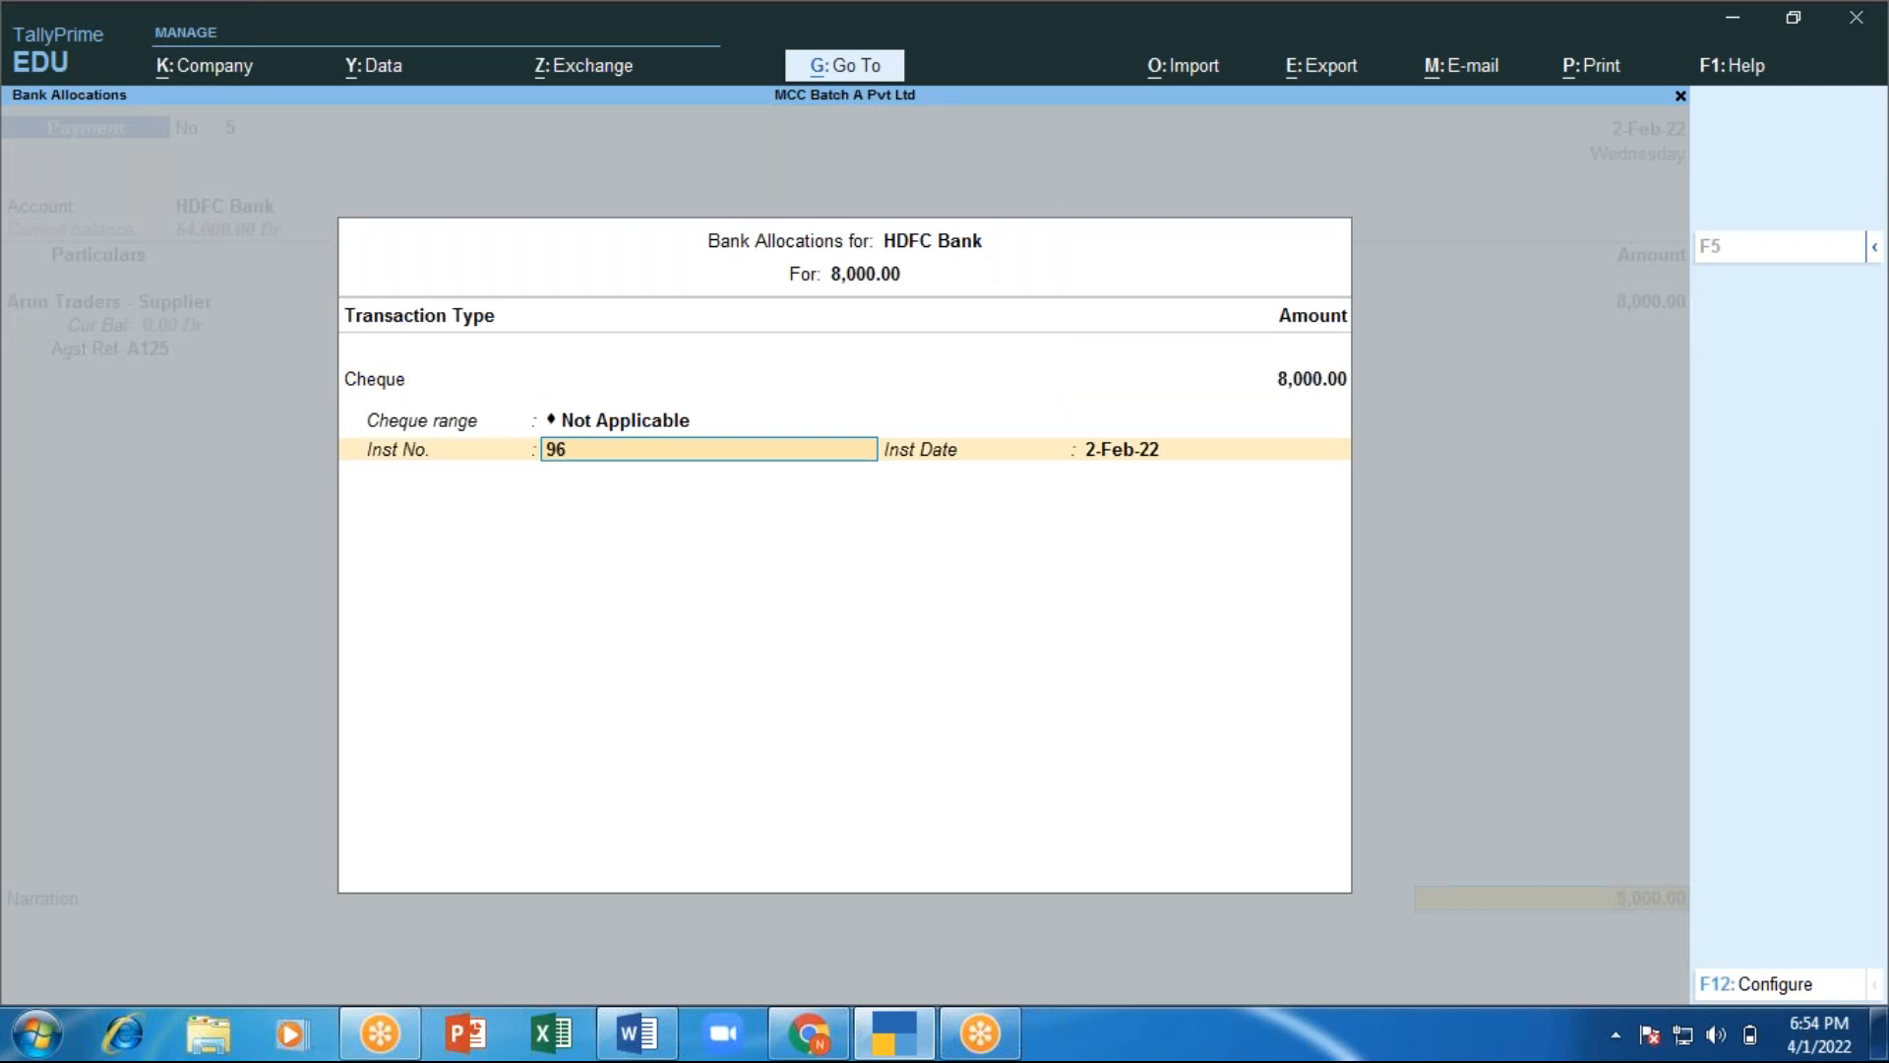
{"action": "type", "text": "3852"}
{"action": "key", "text": "Return"}
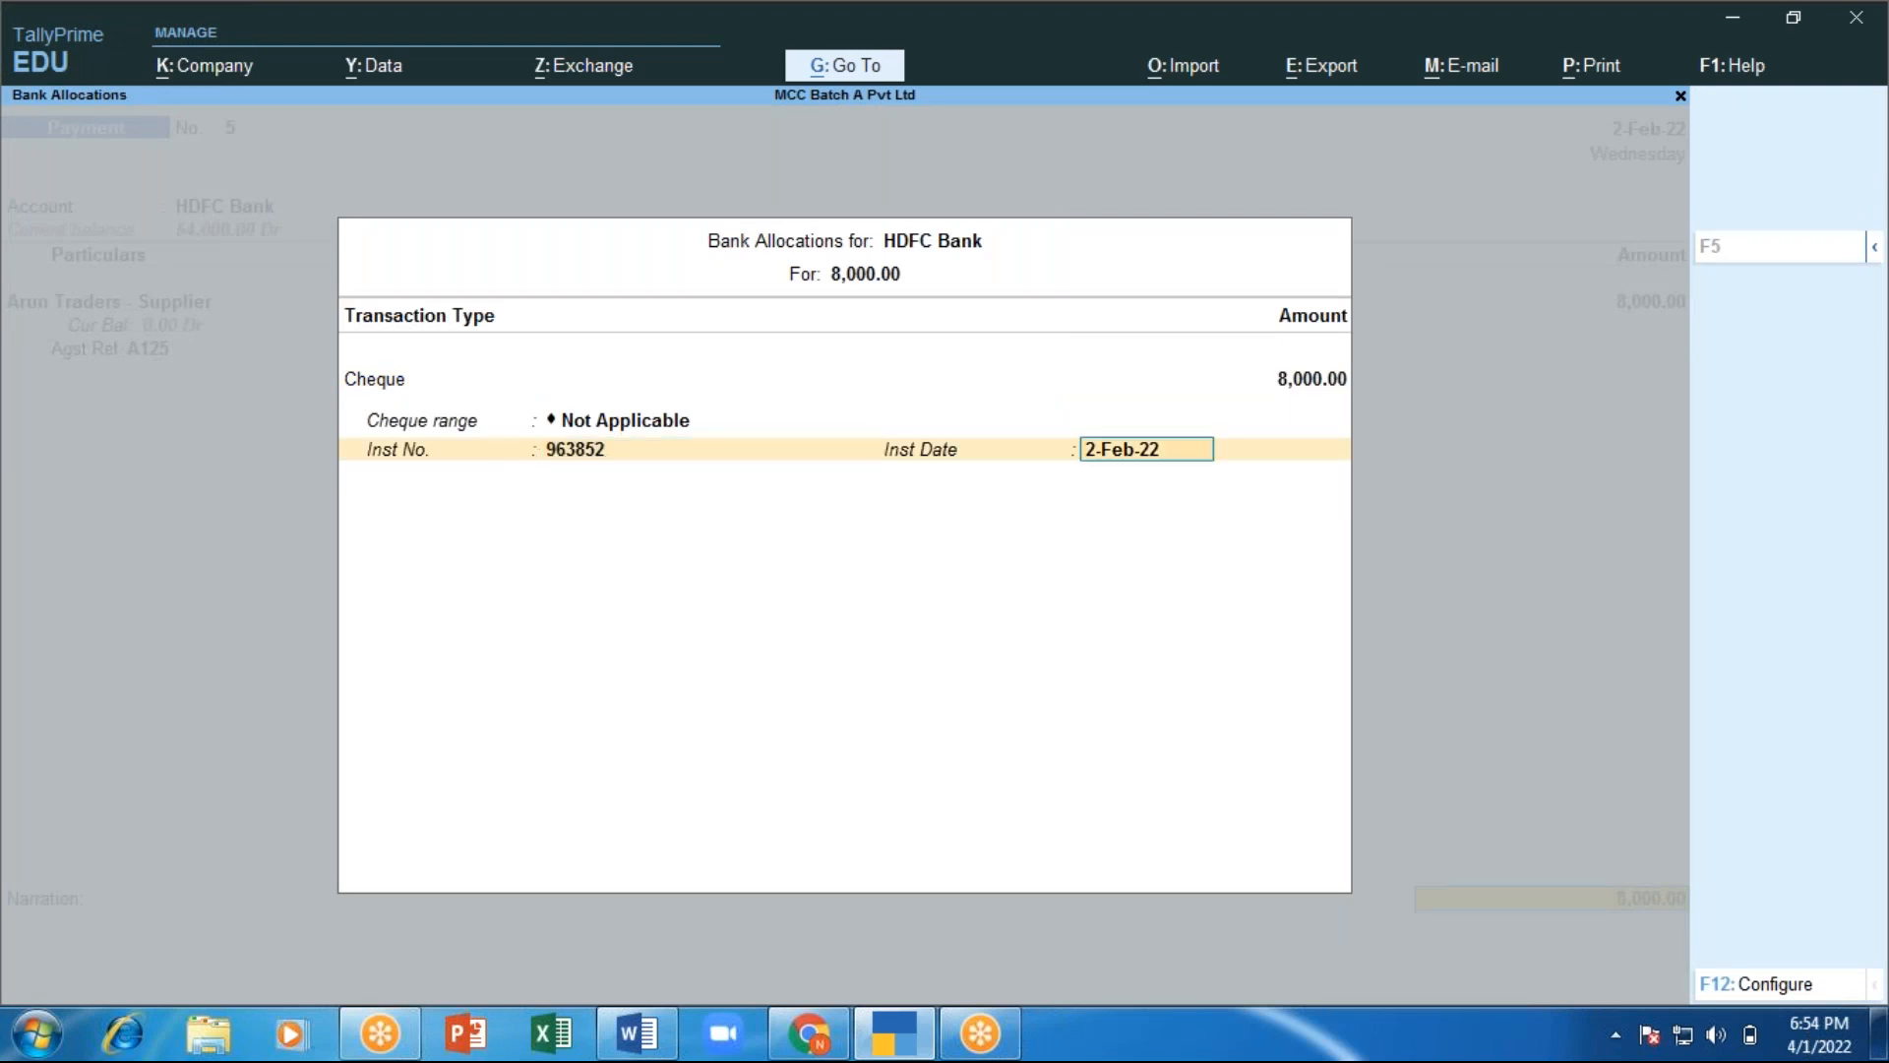
{"action": "key", "text": "Return"}
{"action": "key", "text": "Return"}
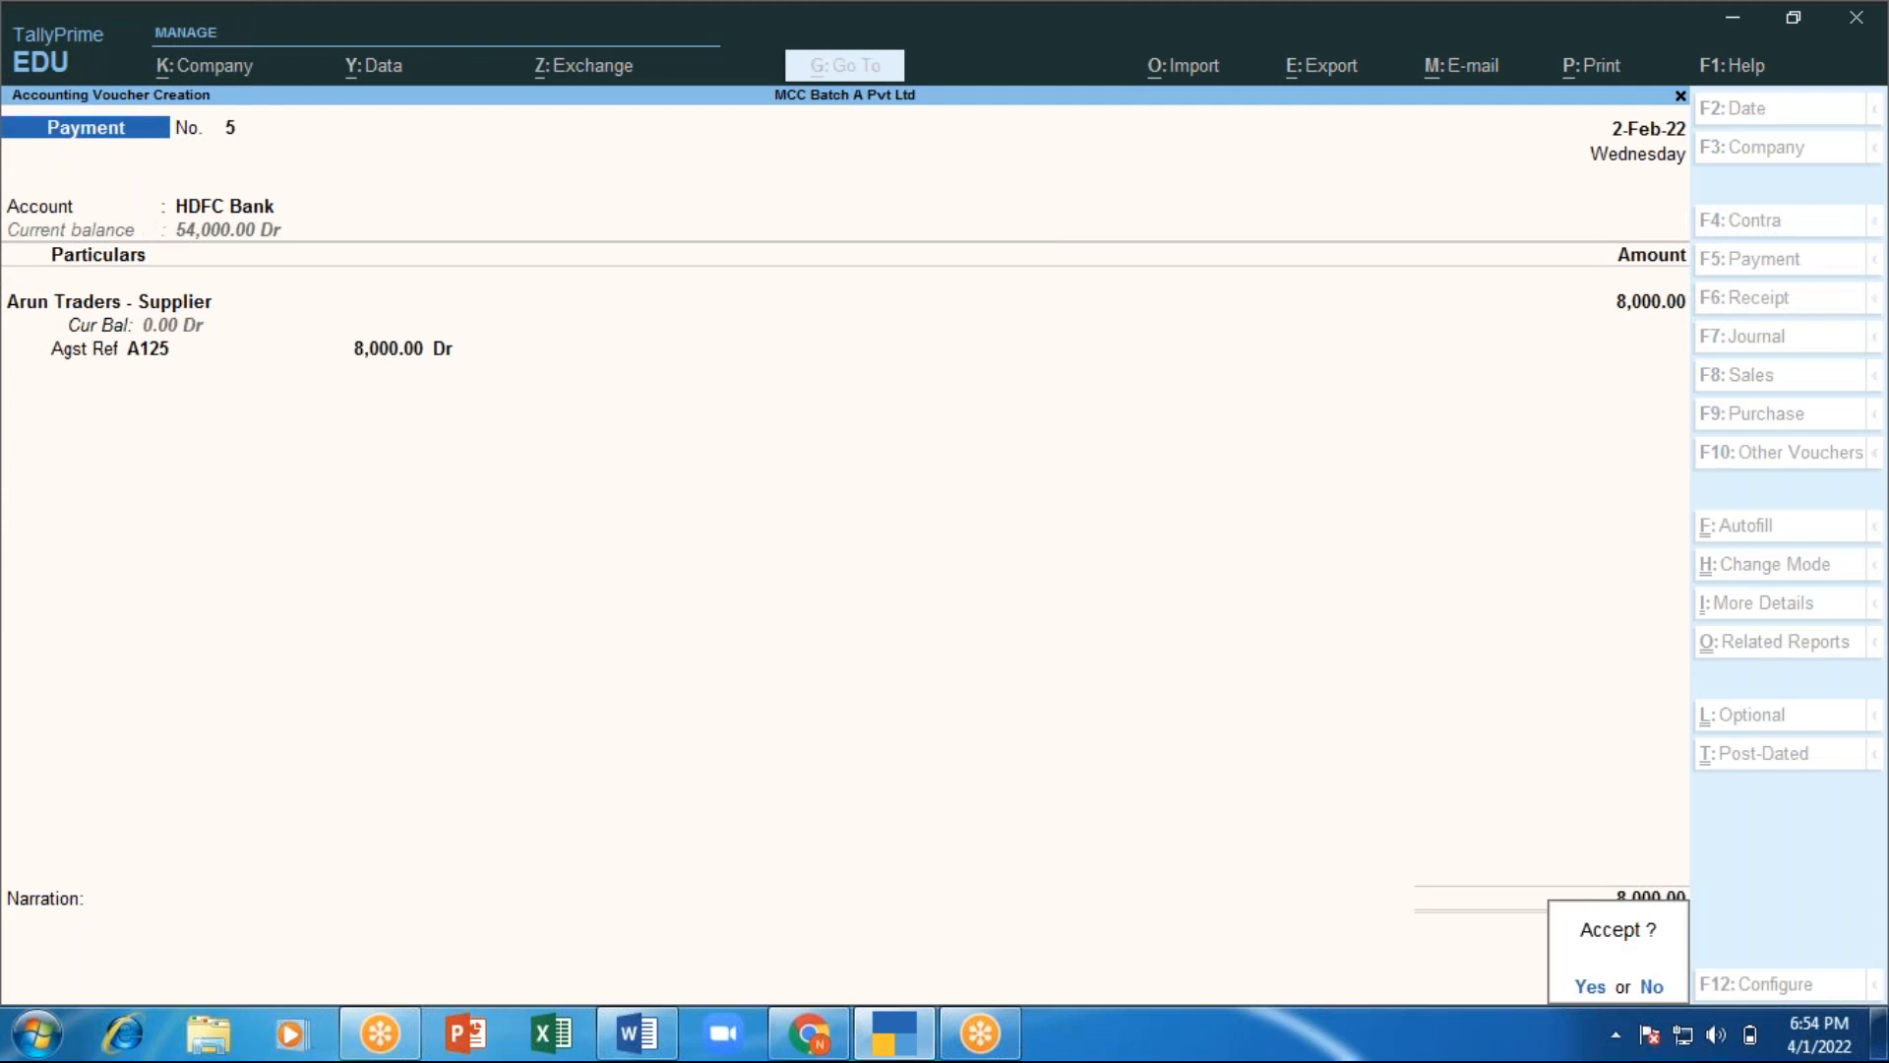
{"action": "key", "text": "Return"}
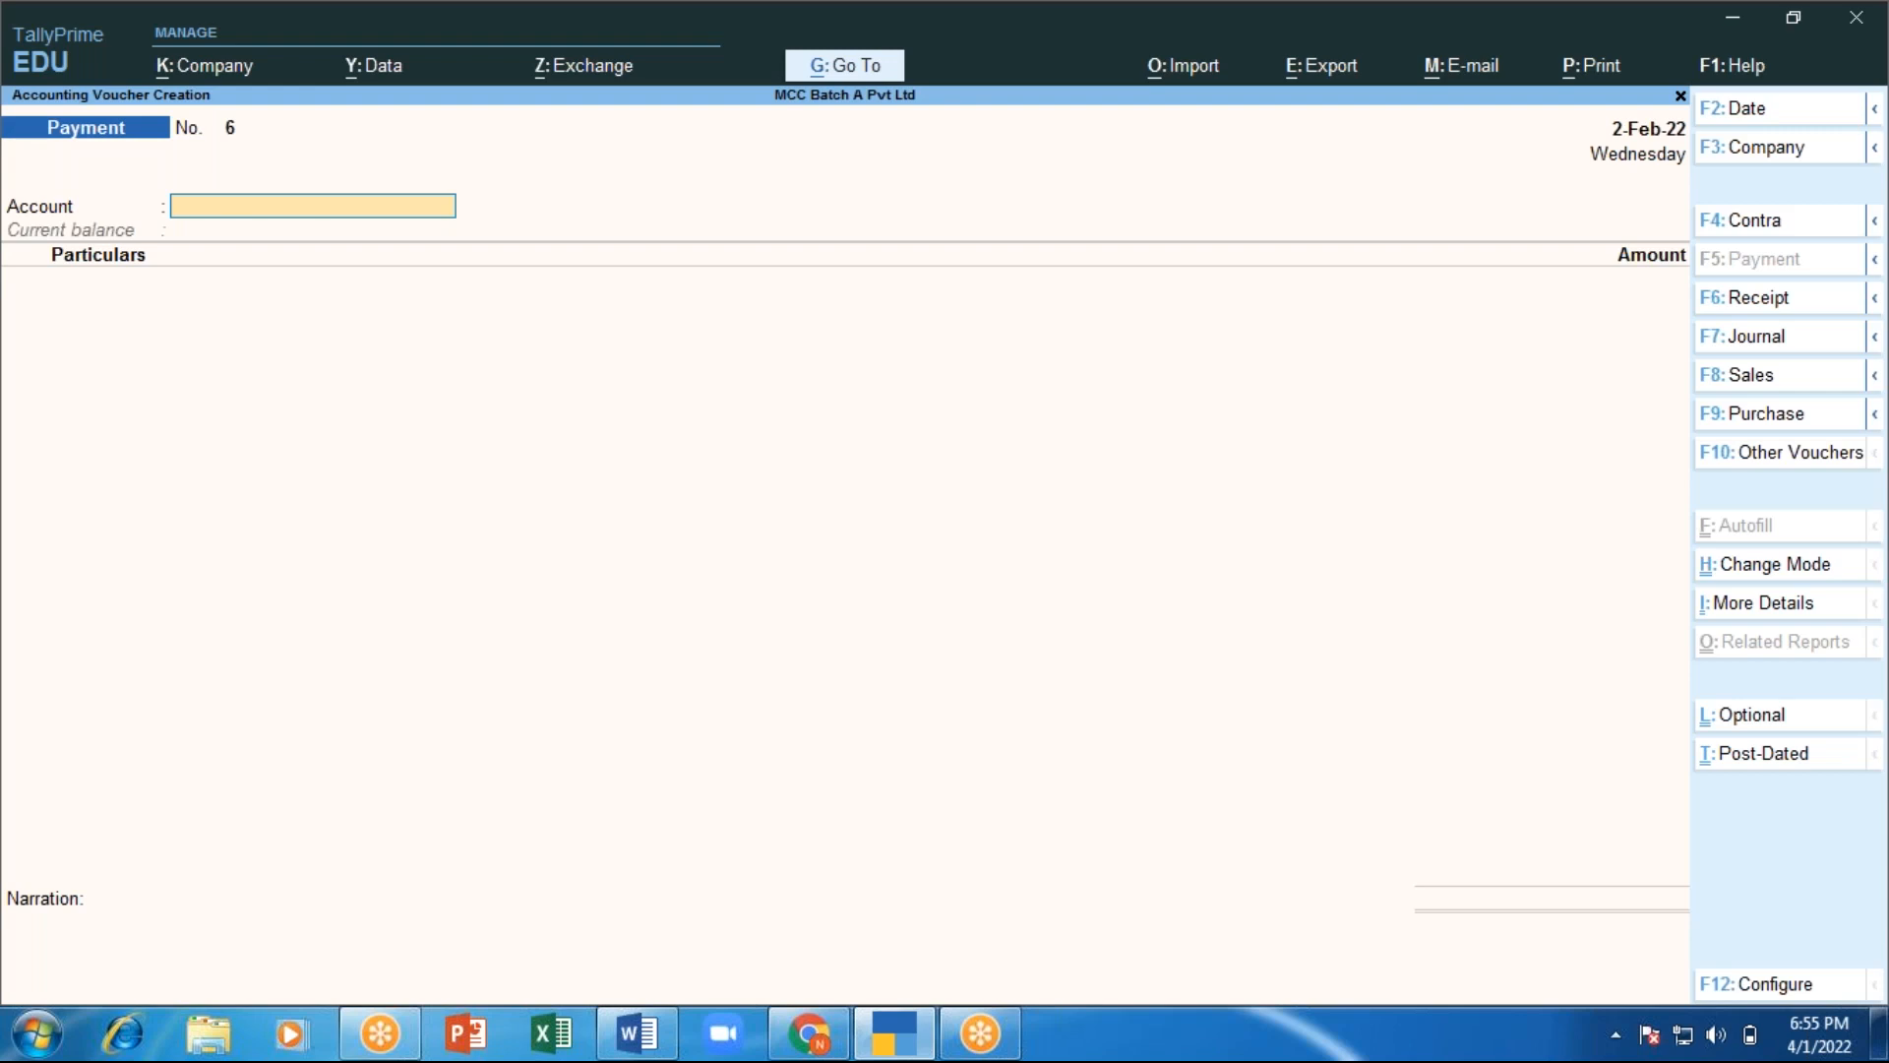
Switch to Word and add the line "Sales voucher (F8) – sales by cash, bank, credit." below the purchase voucher line.
{"action": "key", "text": "alt+Tab"}
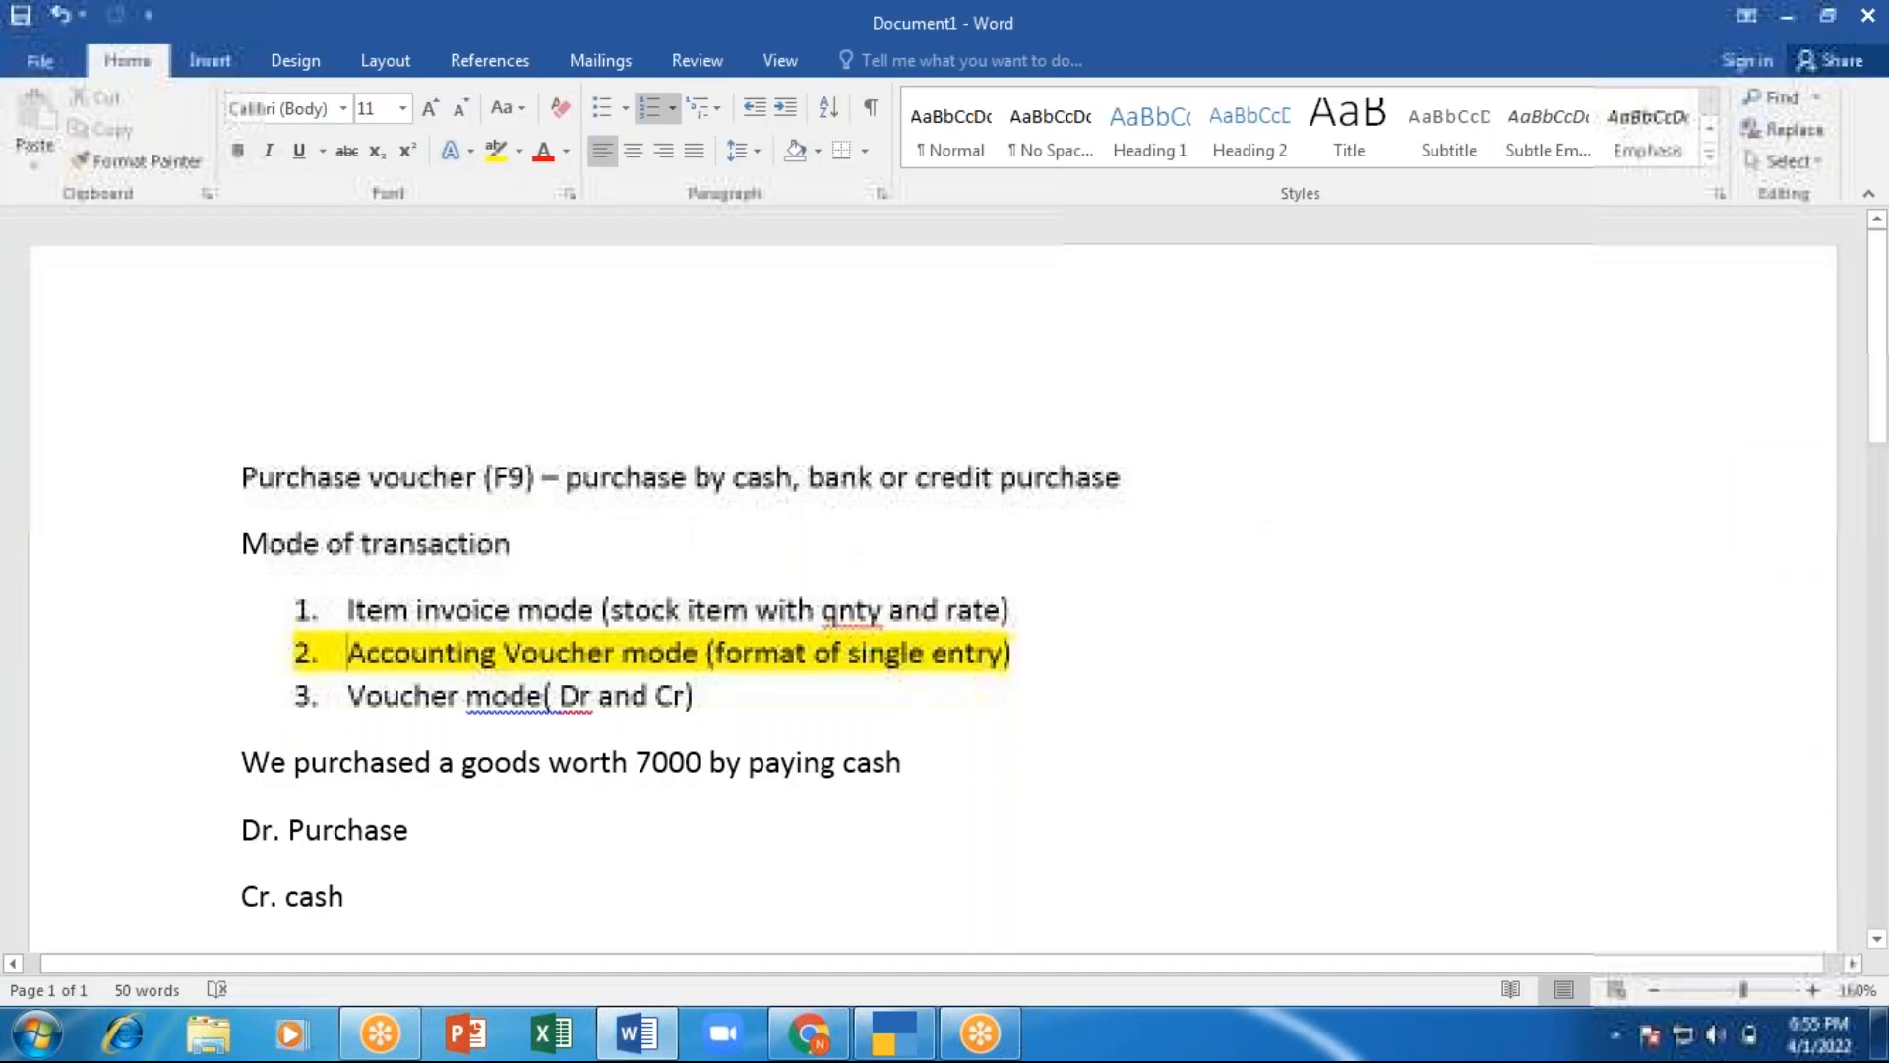
{"action": "left_click", "coordinate": [1201, 493]}
{"action": "key", "text": "Return"}
{"action": "type", "text": "Sa"}
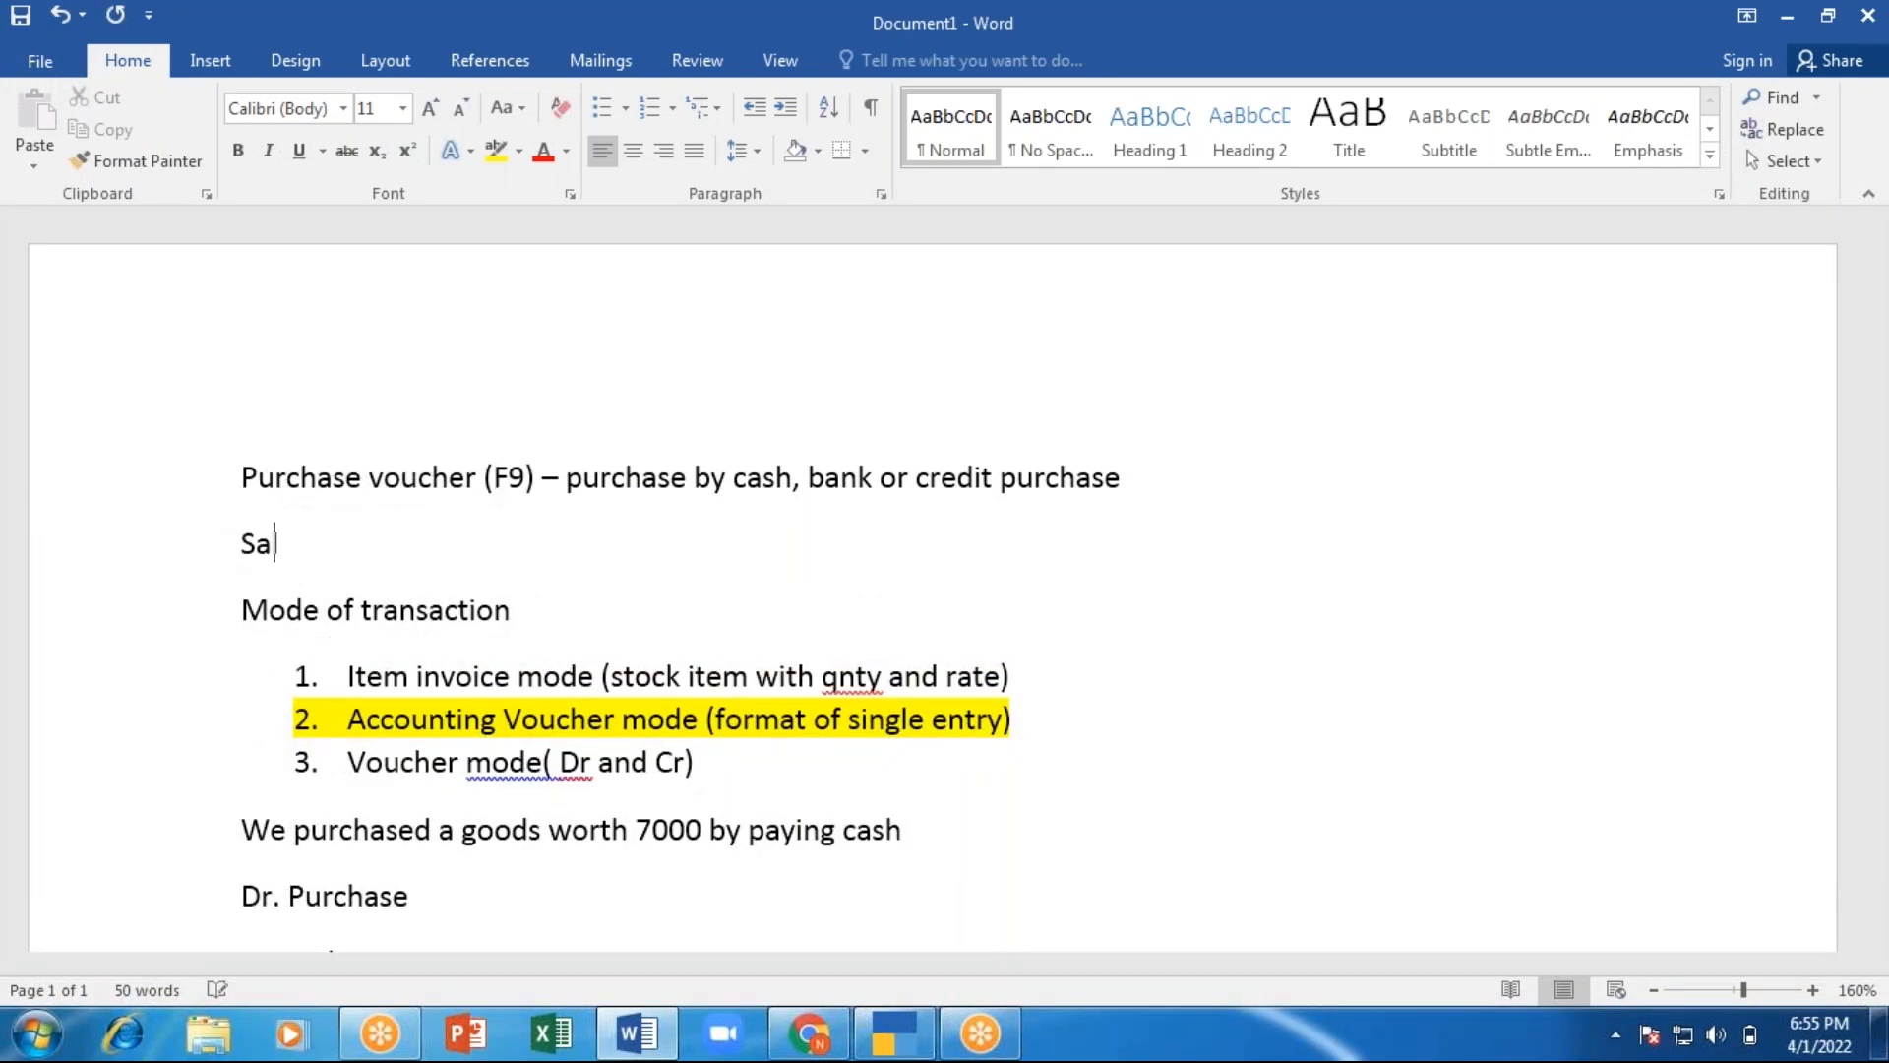
{"action": "type", "text": "les voucher (F8)"}
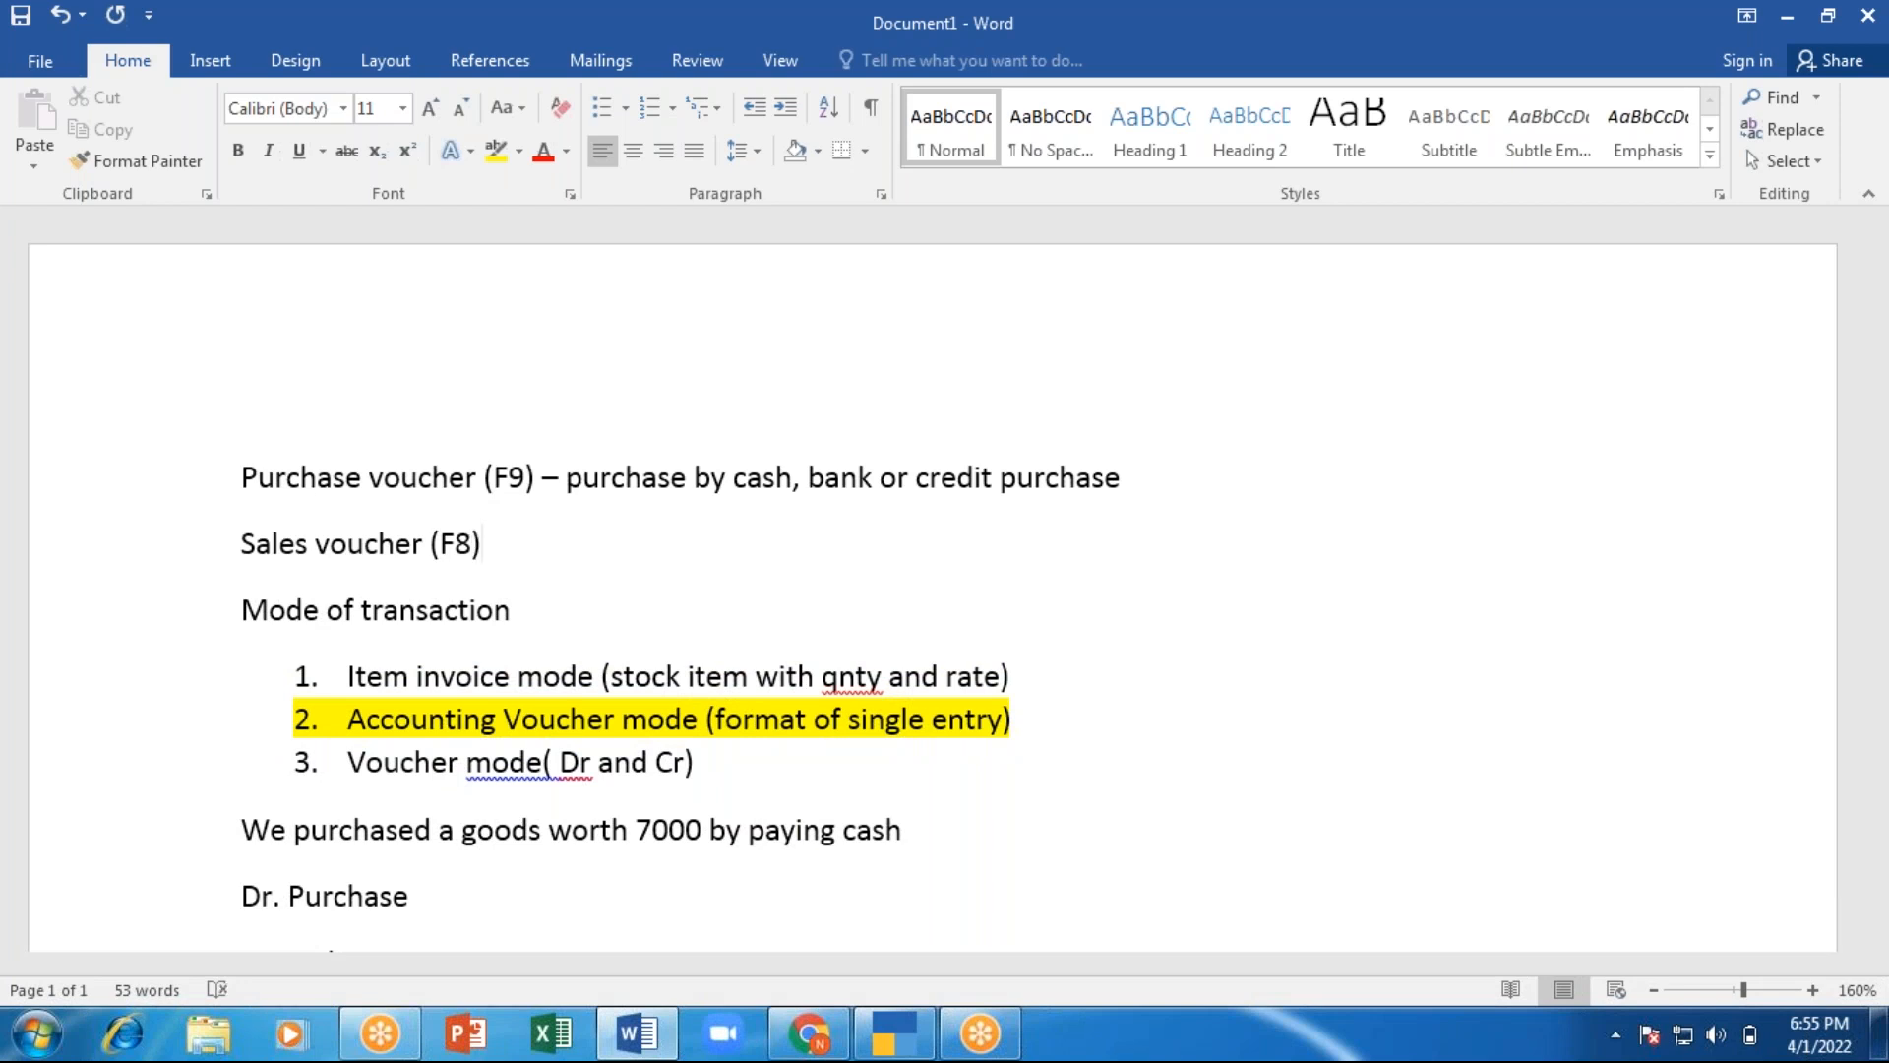
{"action": "type", "text": " - sales by cash, ba"}
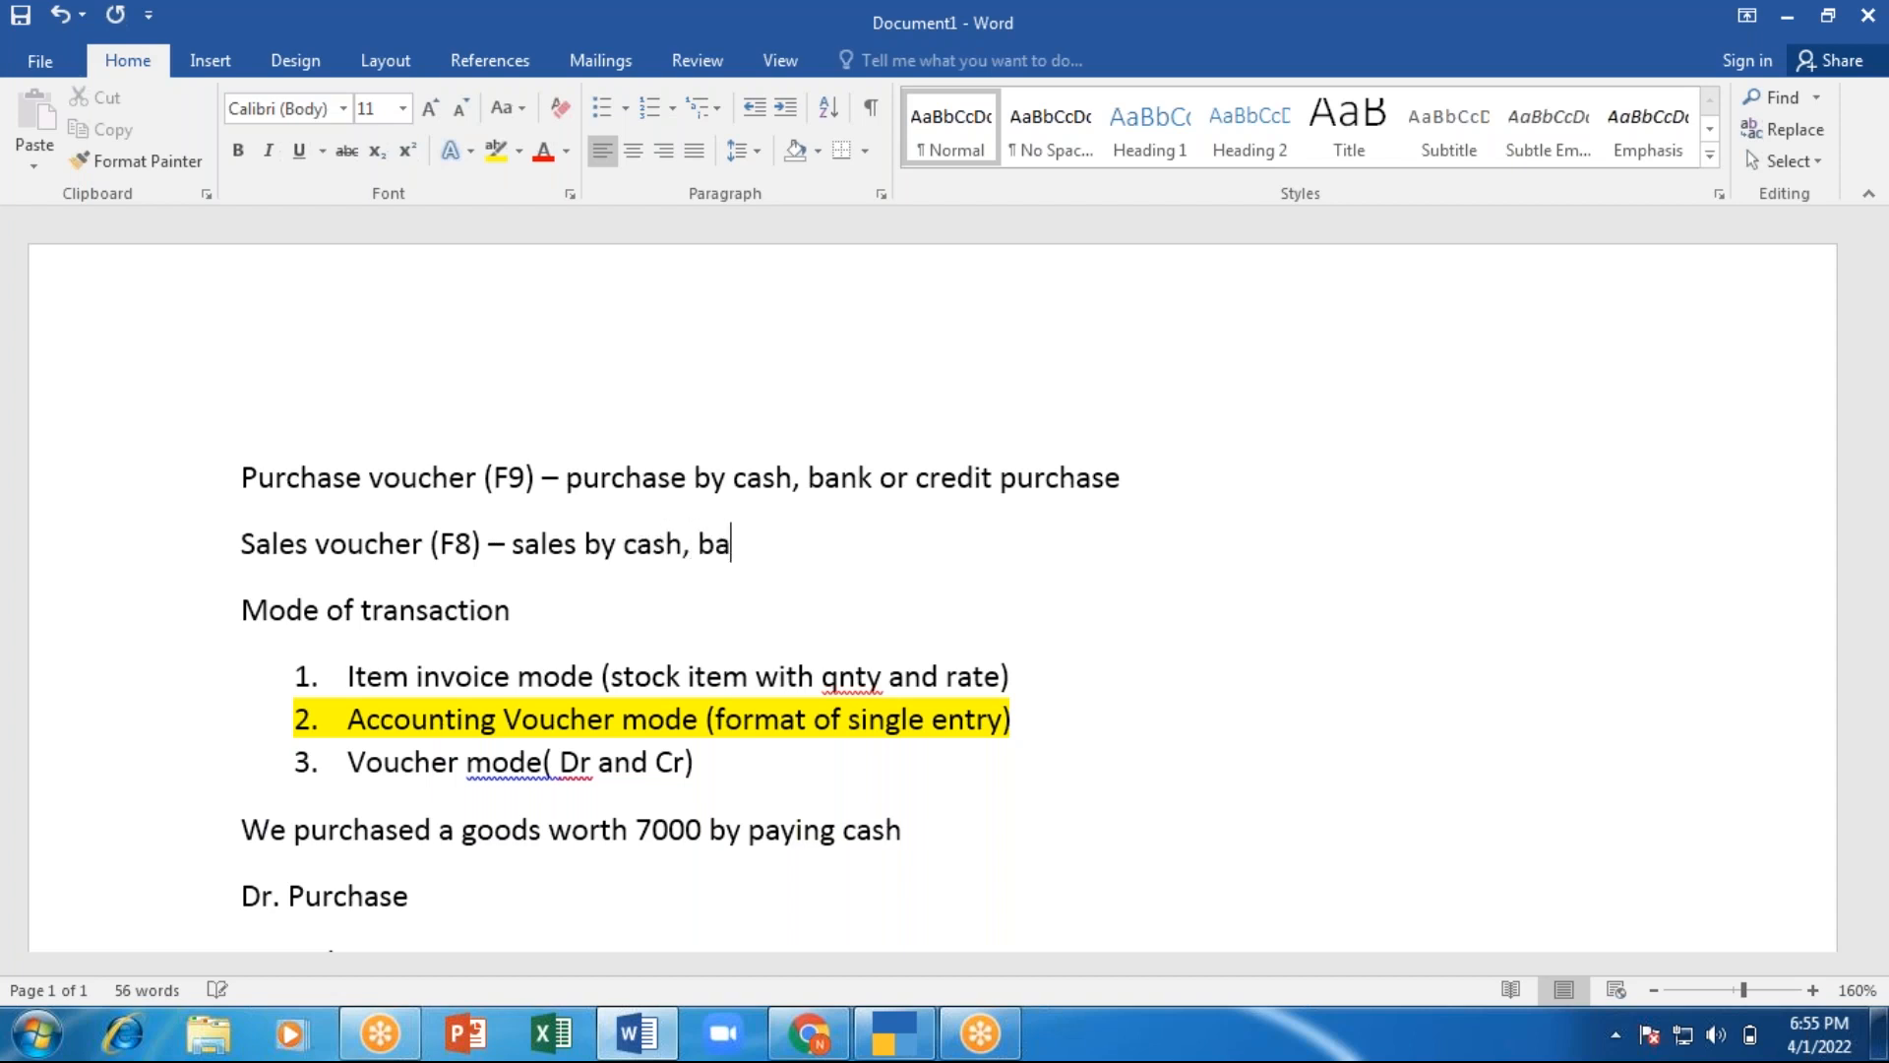
{"action": "type", "text": "nk, credit"}
{"action": "key", "text": "BackSpace"}
{"action": "key", "text": "BackSpace"}
{"action": "type", "text": "it"}
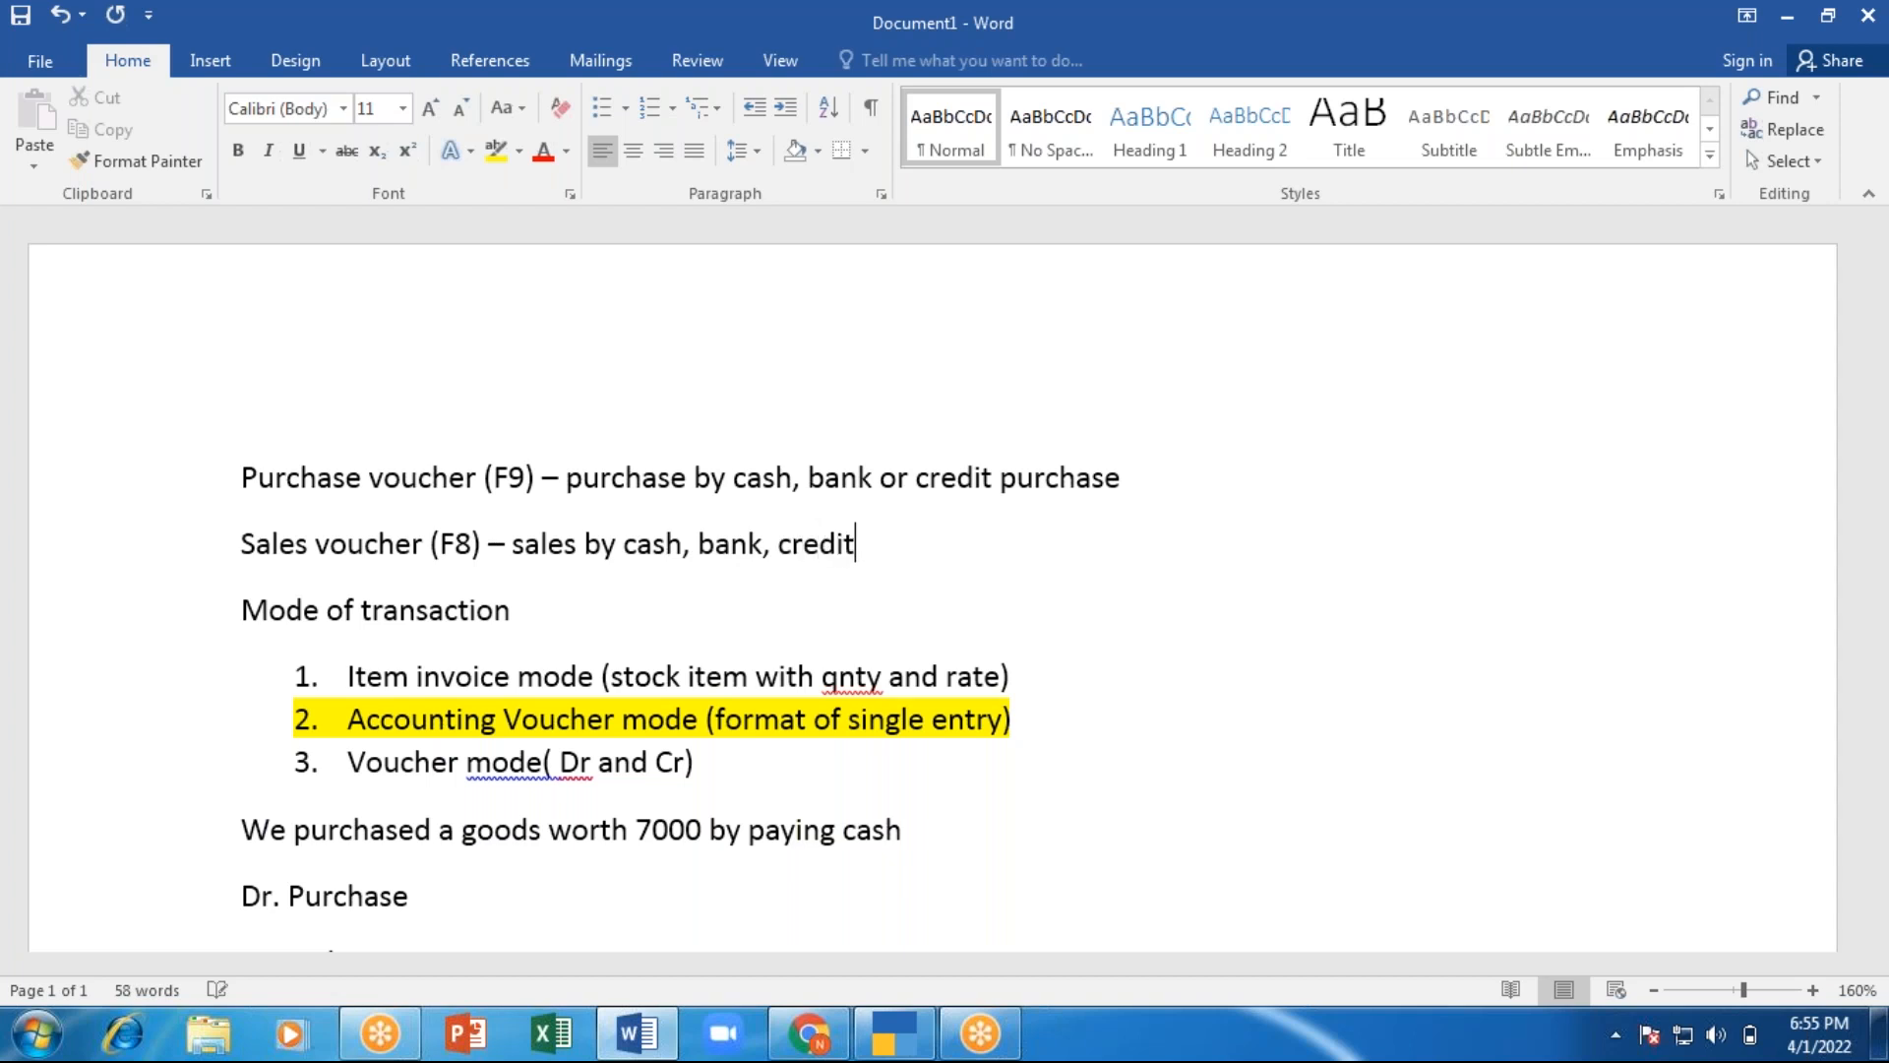
{"action": "type", "text": "."}
Switch to TallyPrime and start a sales voucher for Tejas Store - Customer, leaving the reference, dispatch and party details at their defaults.
{"action": "key", "text": "alt+Tab"}
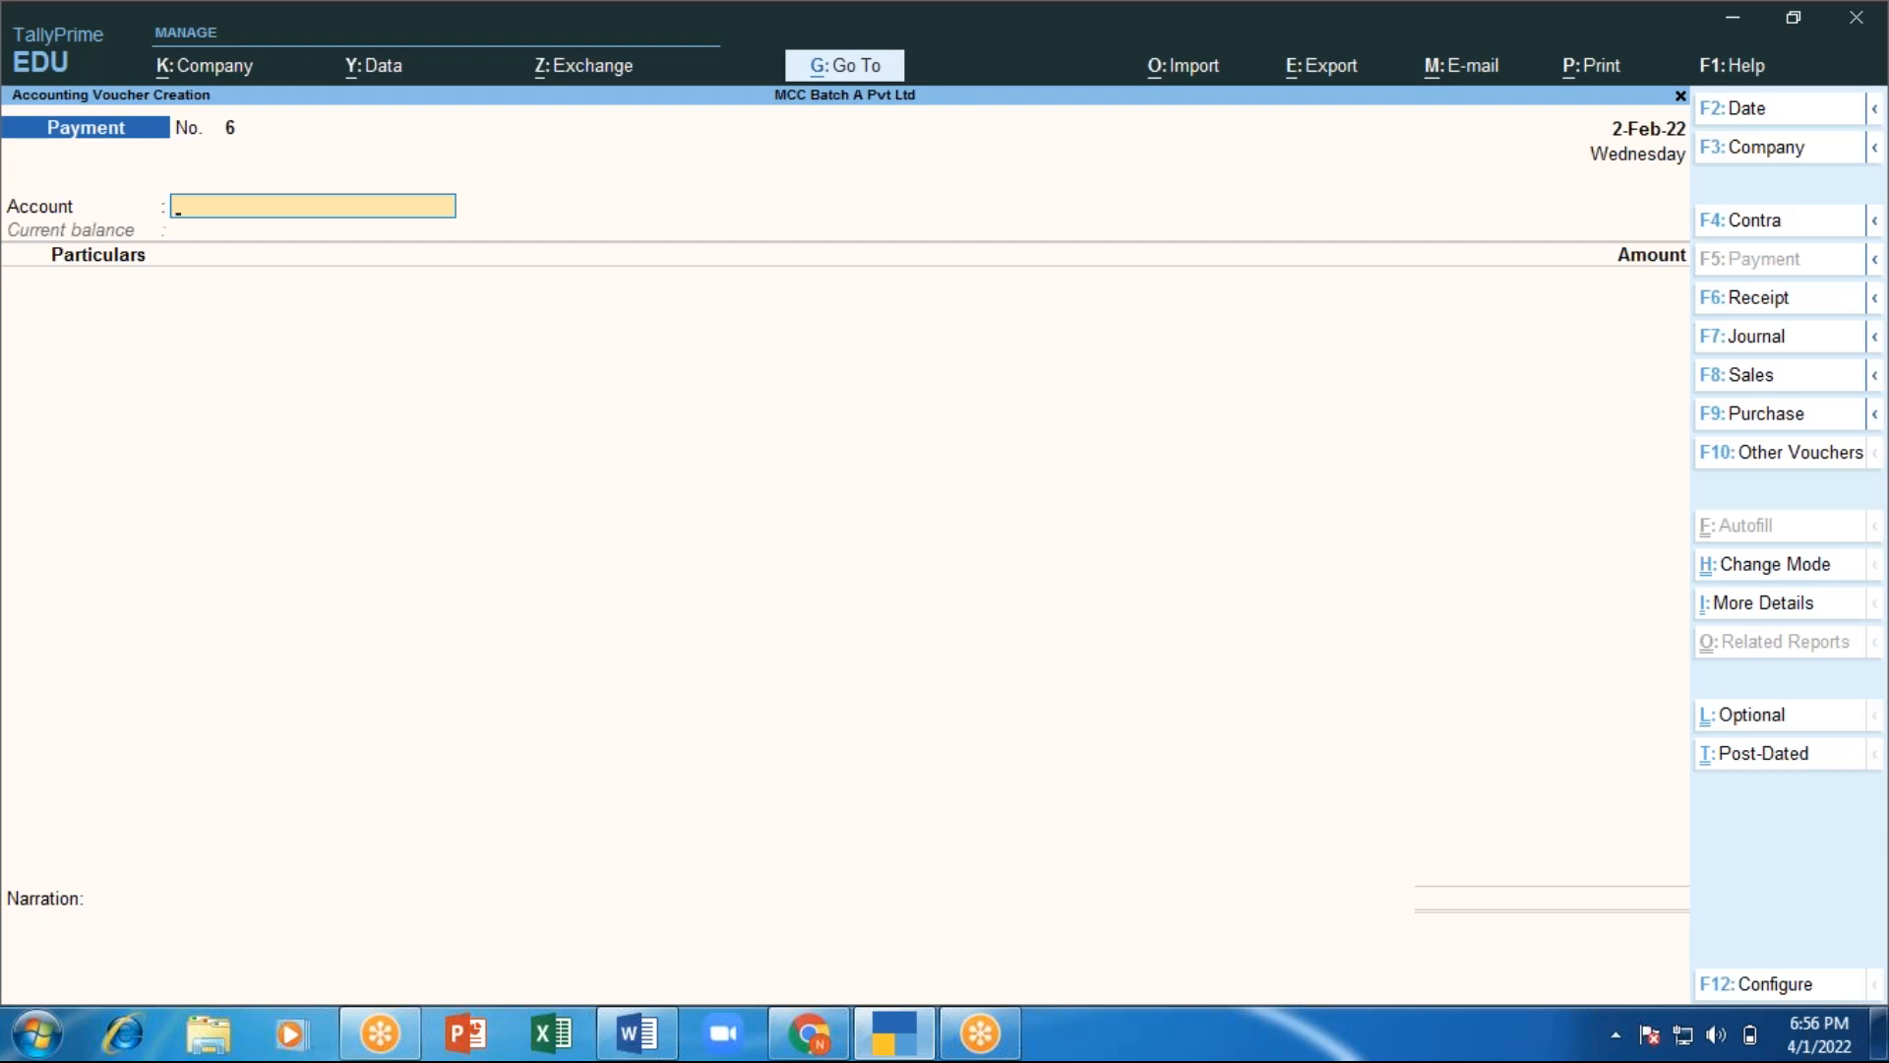
{"action": "key", "text": "F8"}
{"action": "key", "text": "Return"}
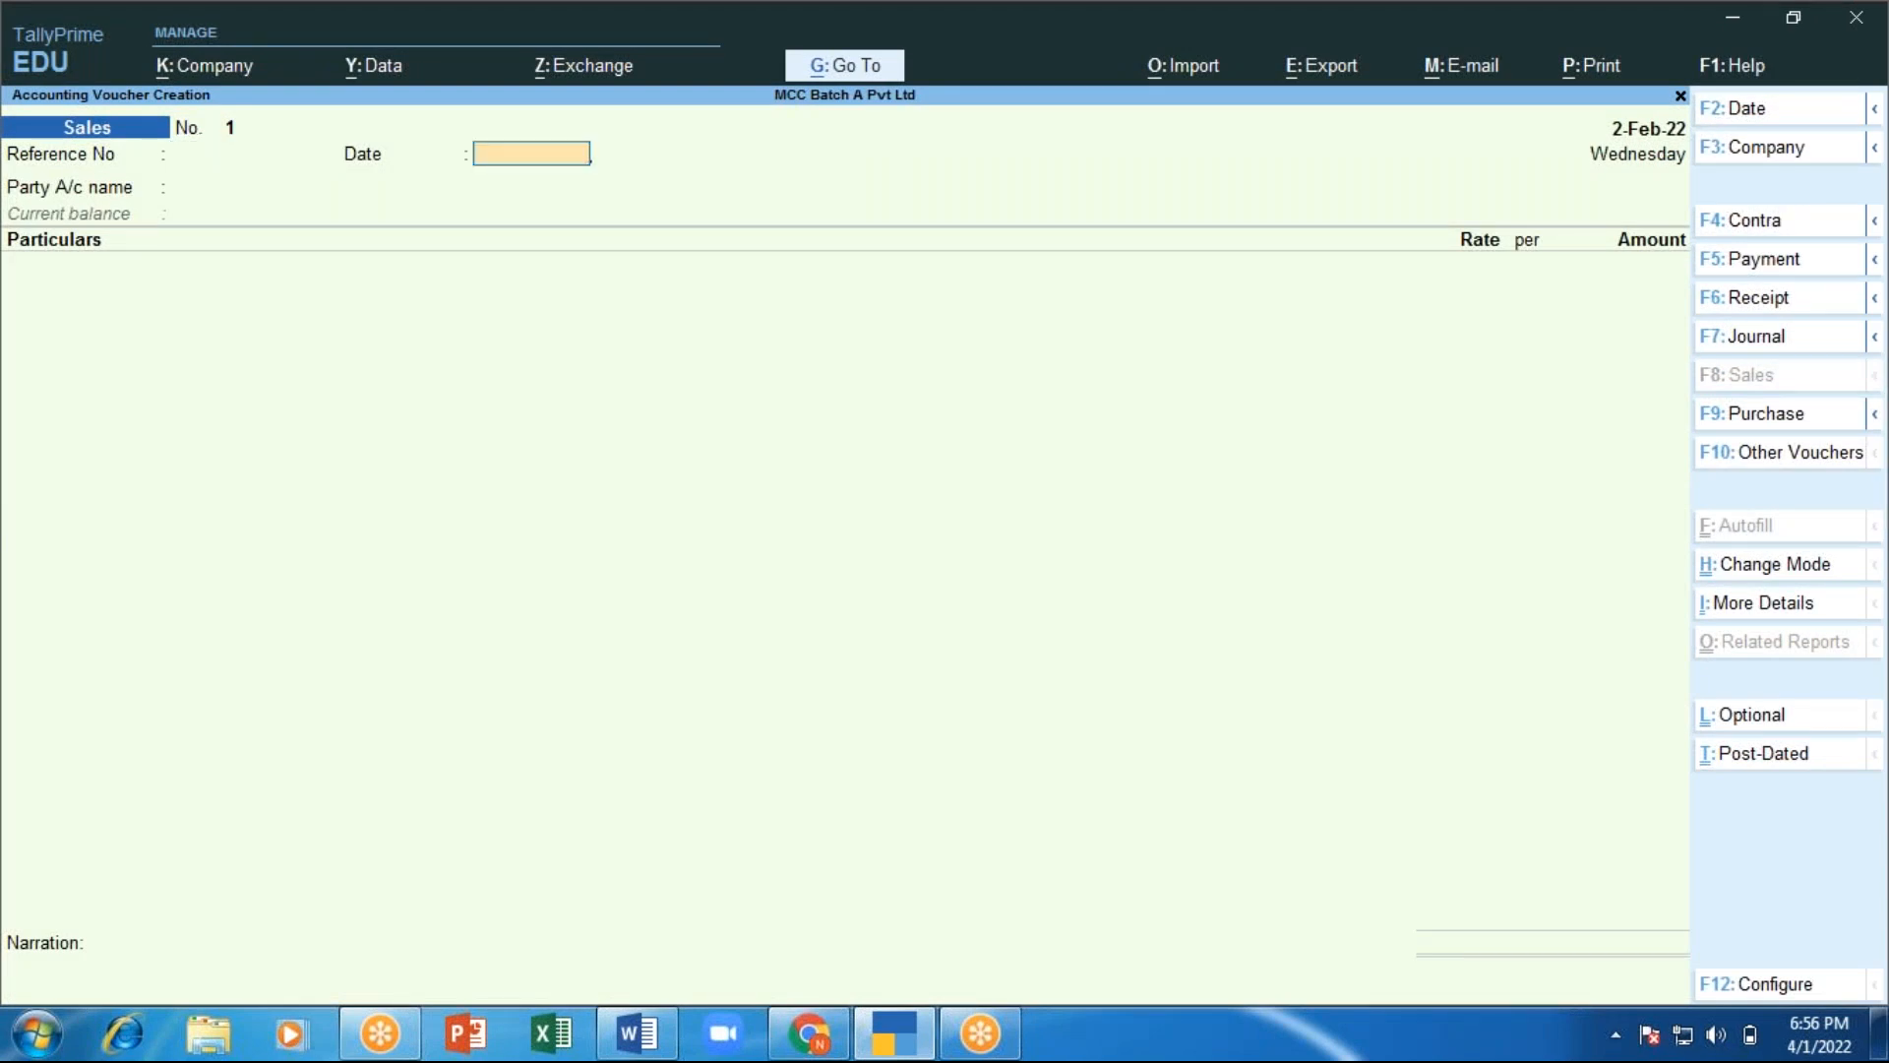
{"action": "key", "text": "Return"}
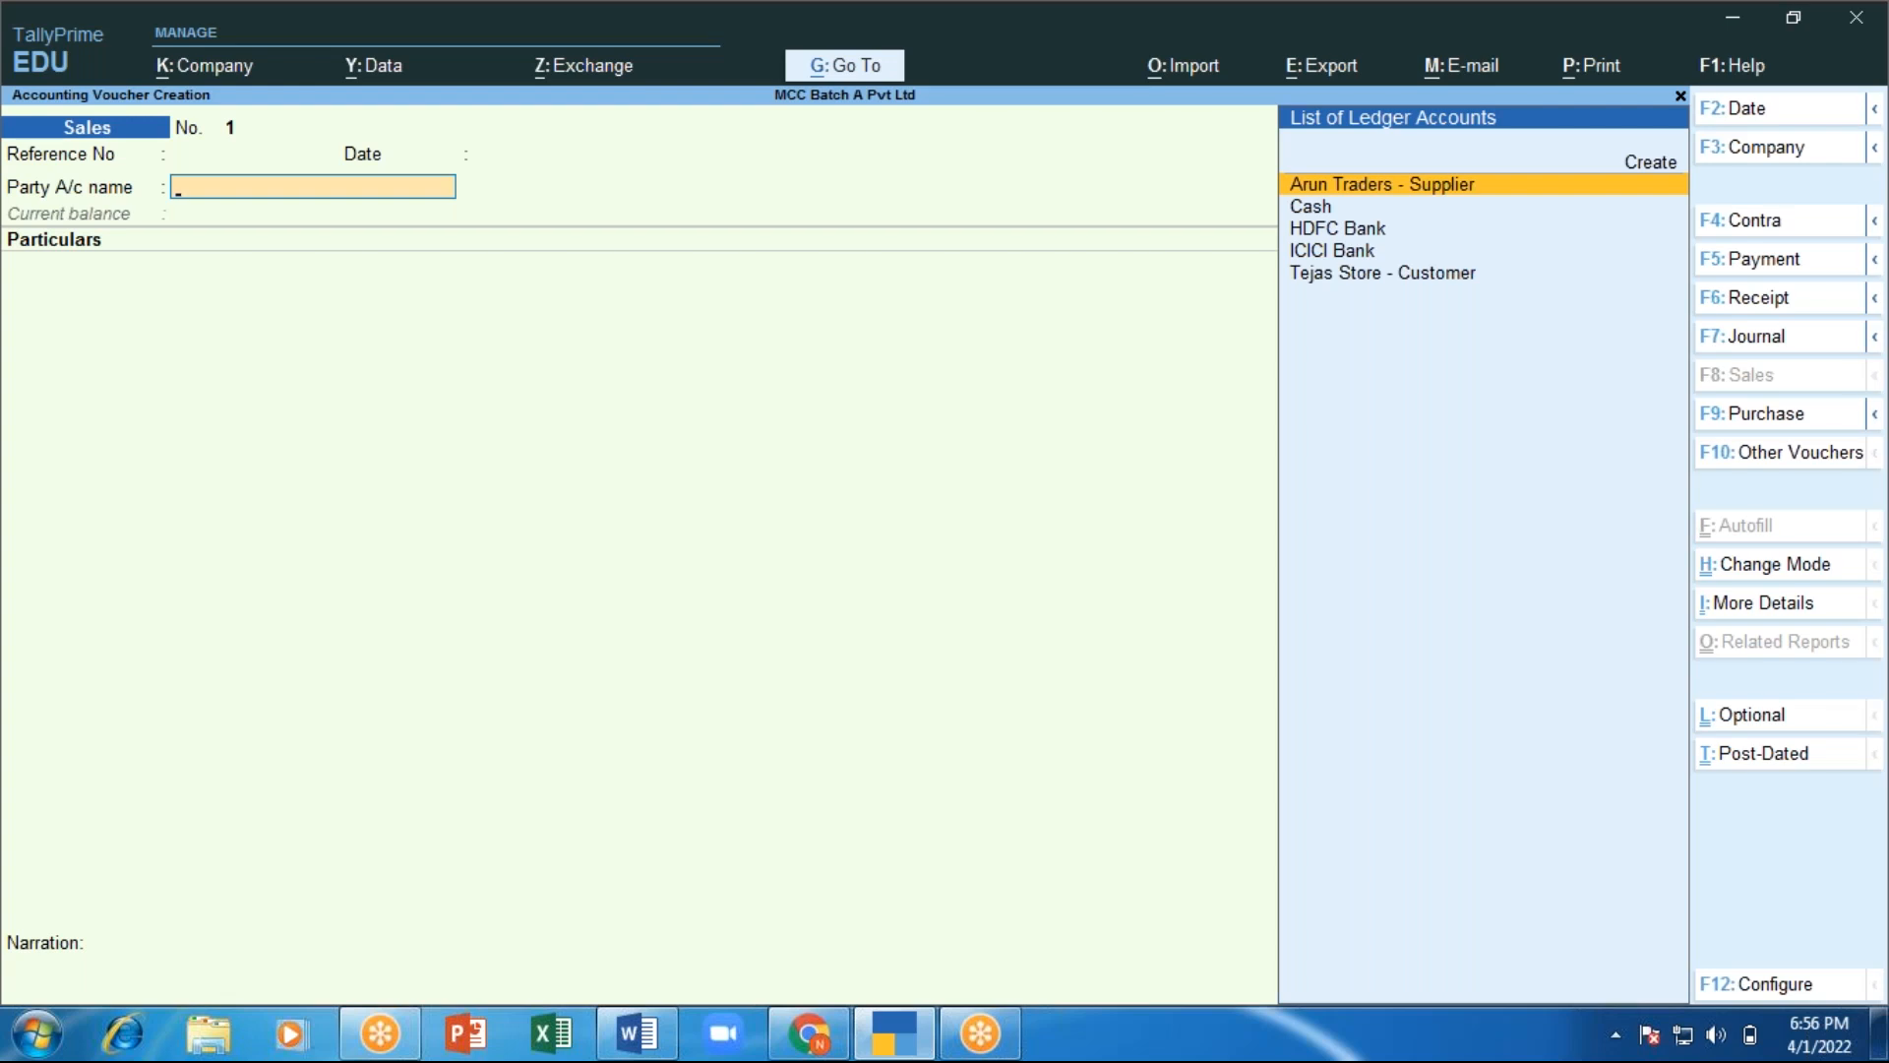
{"action": "key", "text": "Down"}
{"action": "key", "text": "Down"}
{"action": "key", "text": "Down"}
{"action": "key", "text": "Down"}
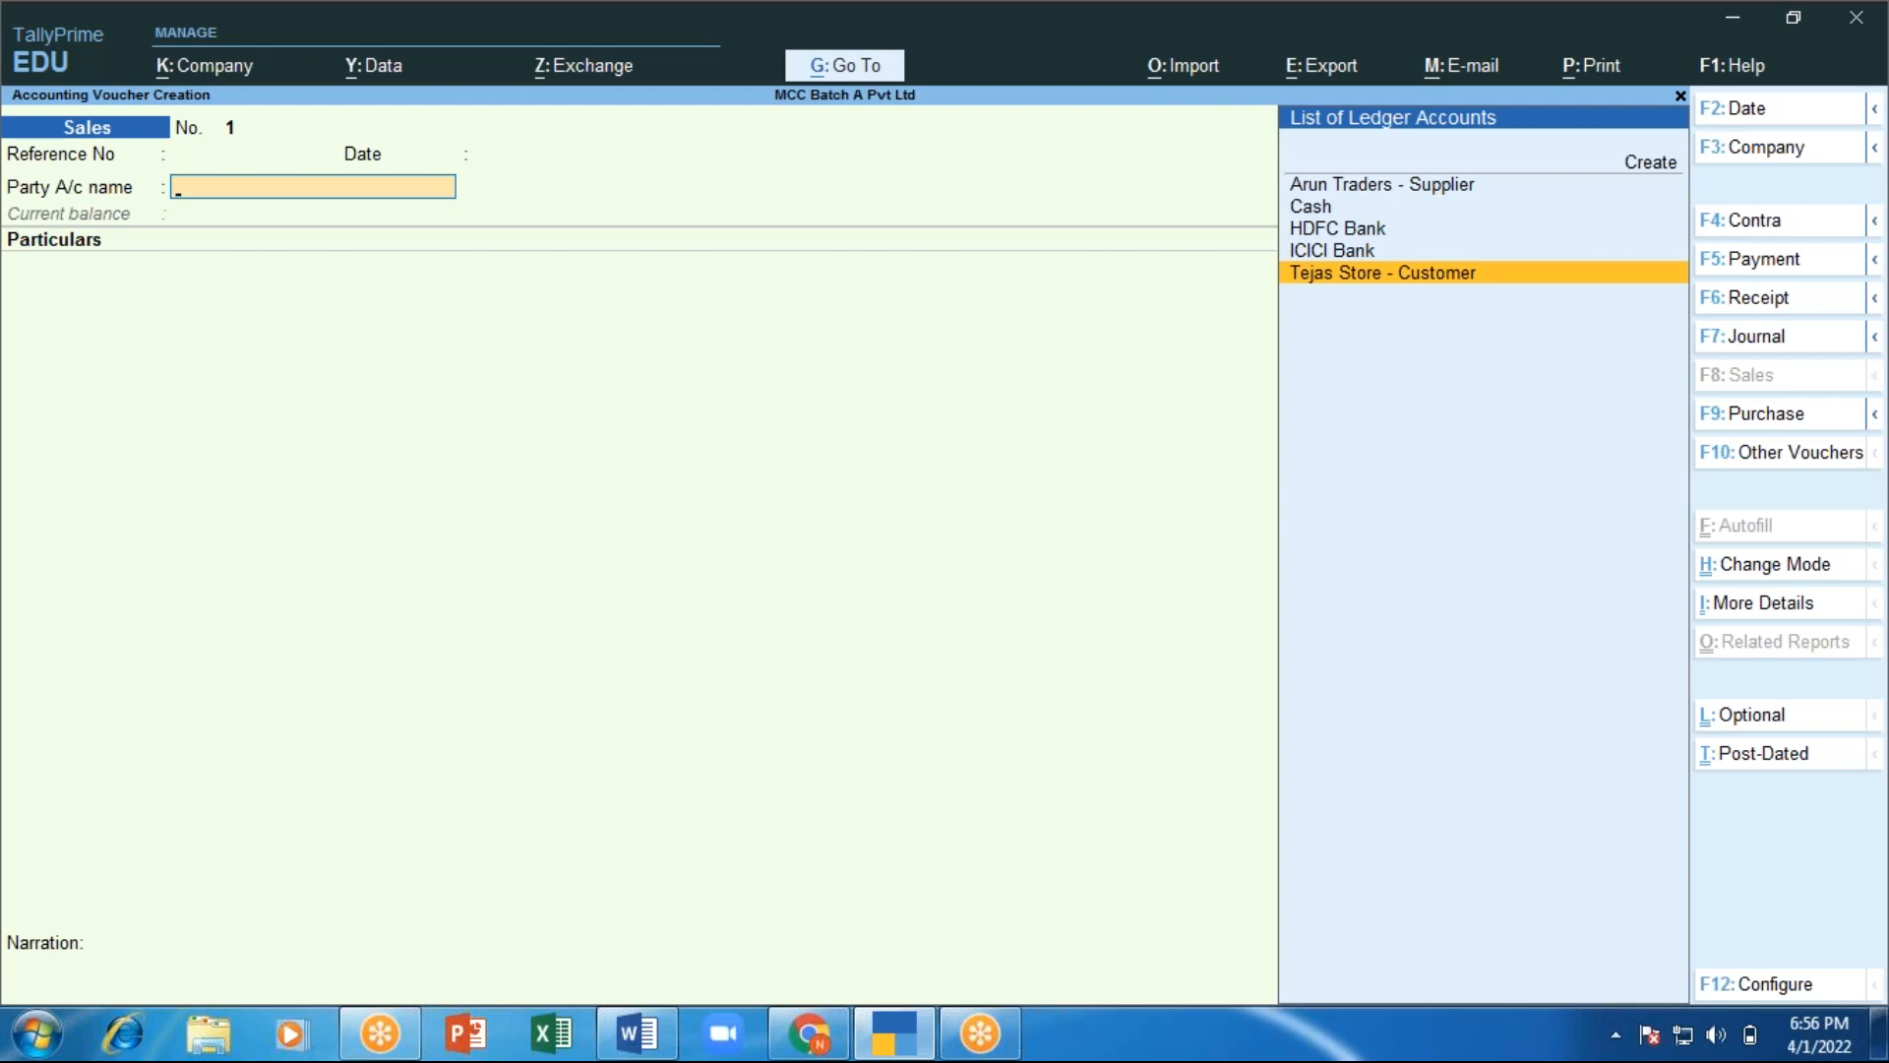
{"action": "key", "text": "Return"}
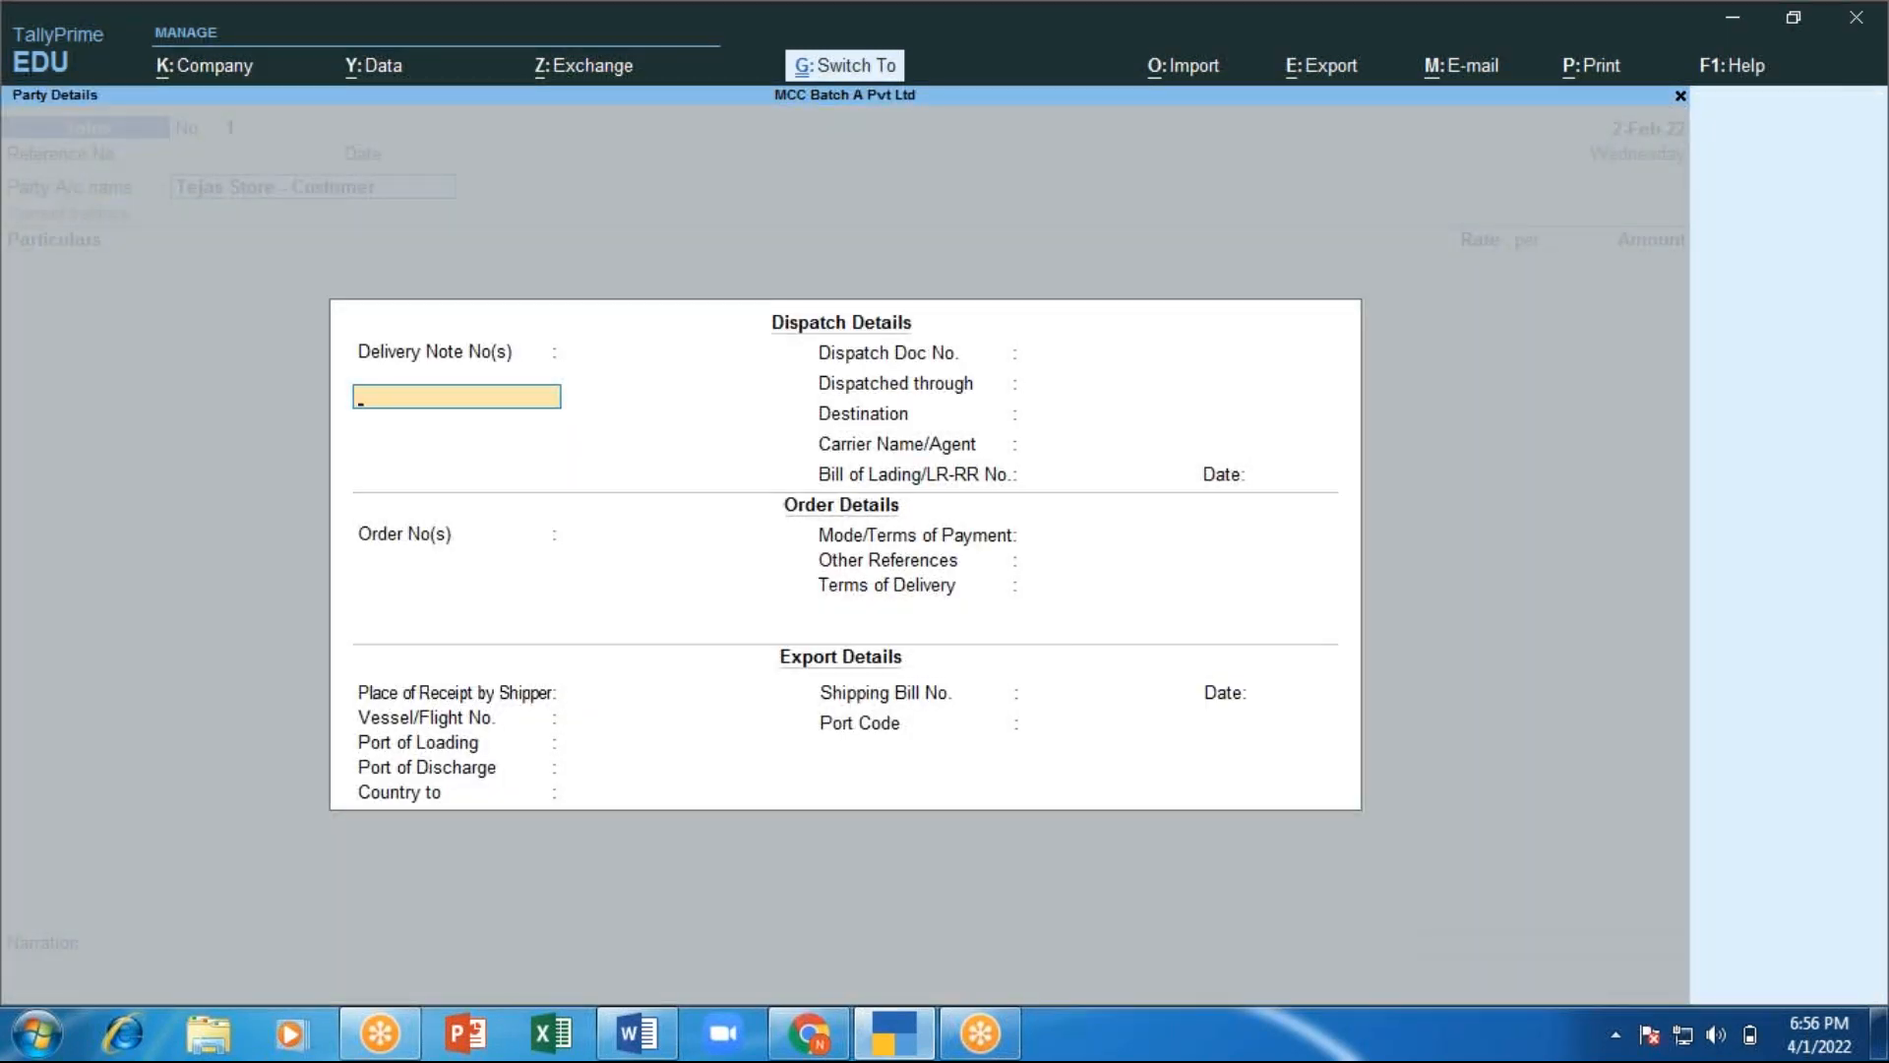
{"action": "key", "text": "ctrl+a"}
{"action": "key", "text": "ctrl+a"}
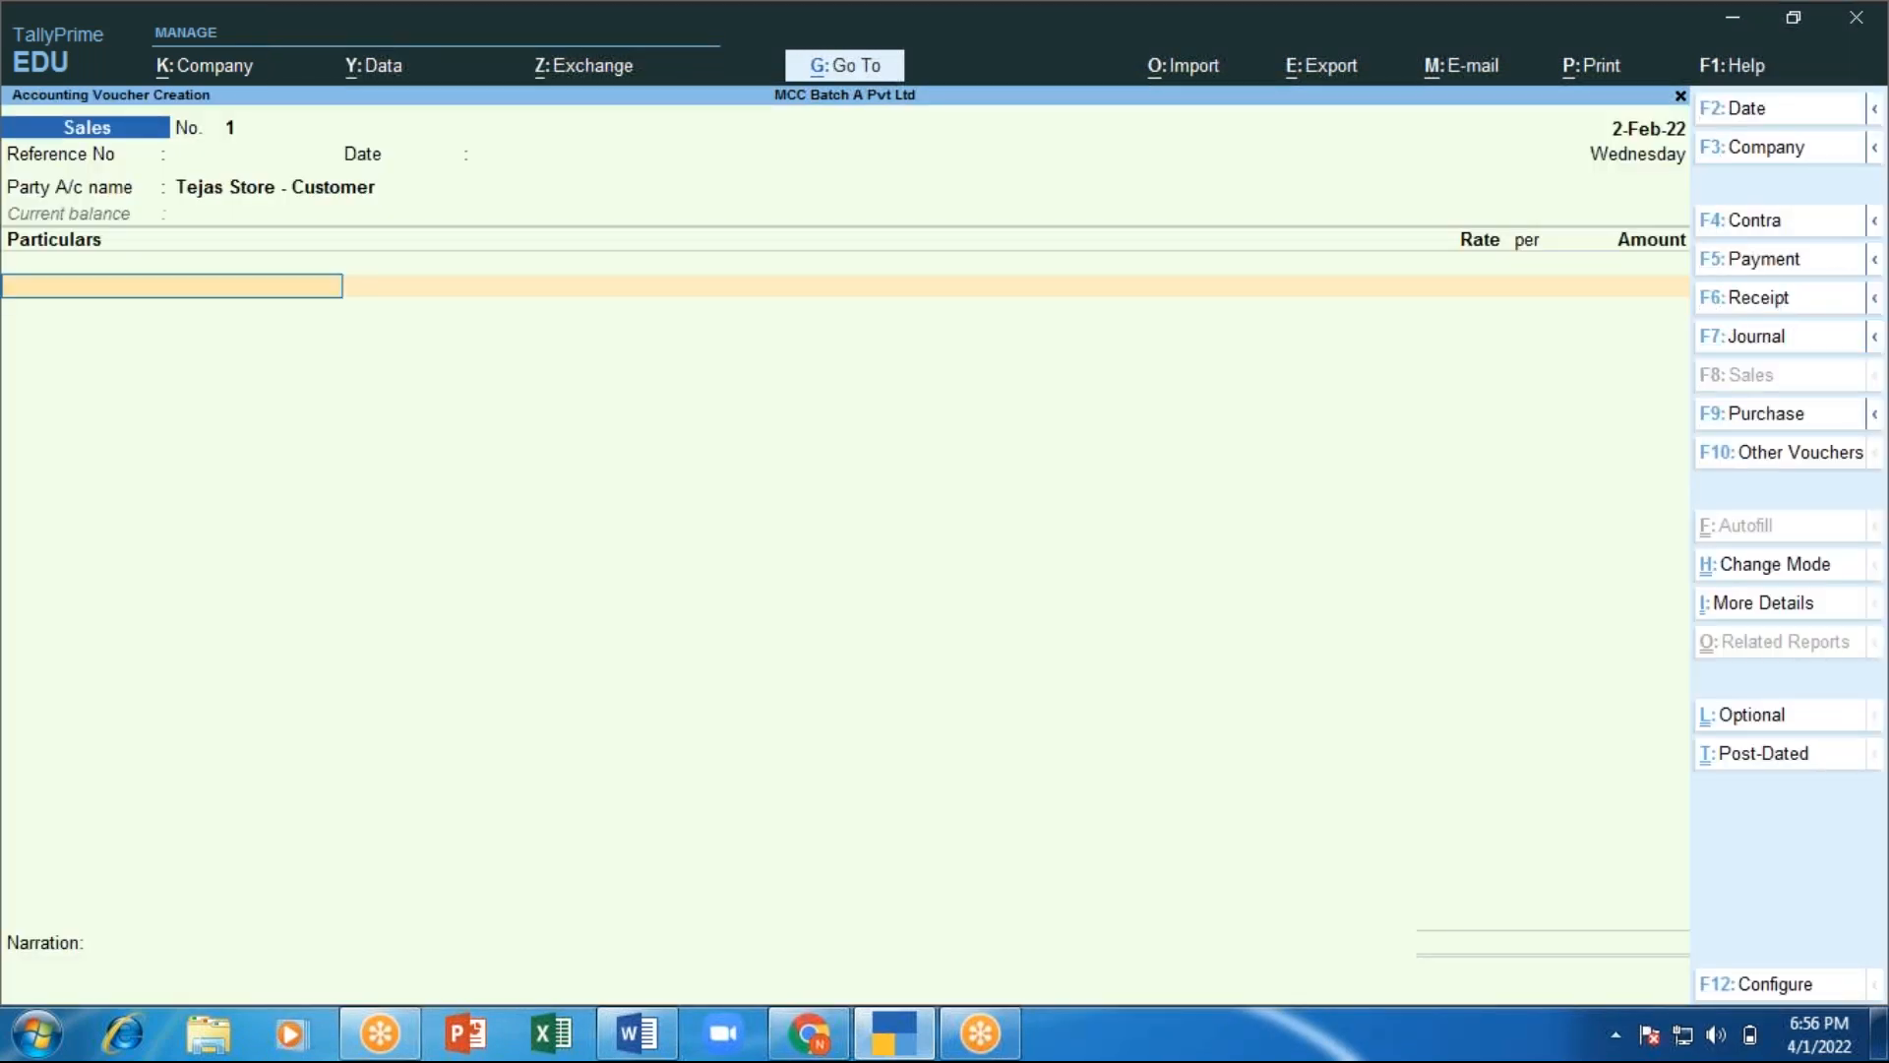
Enter the Sales ledger with an amount of 6000 as the voucher's only entry.
{"action": "type", "text": "Sal"}
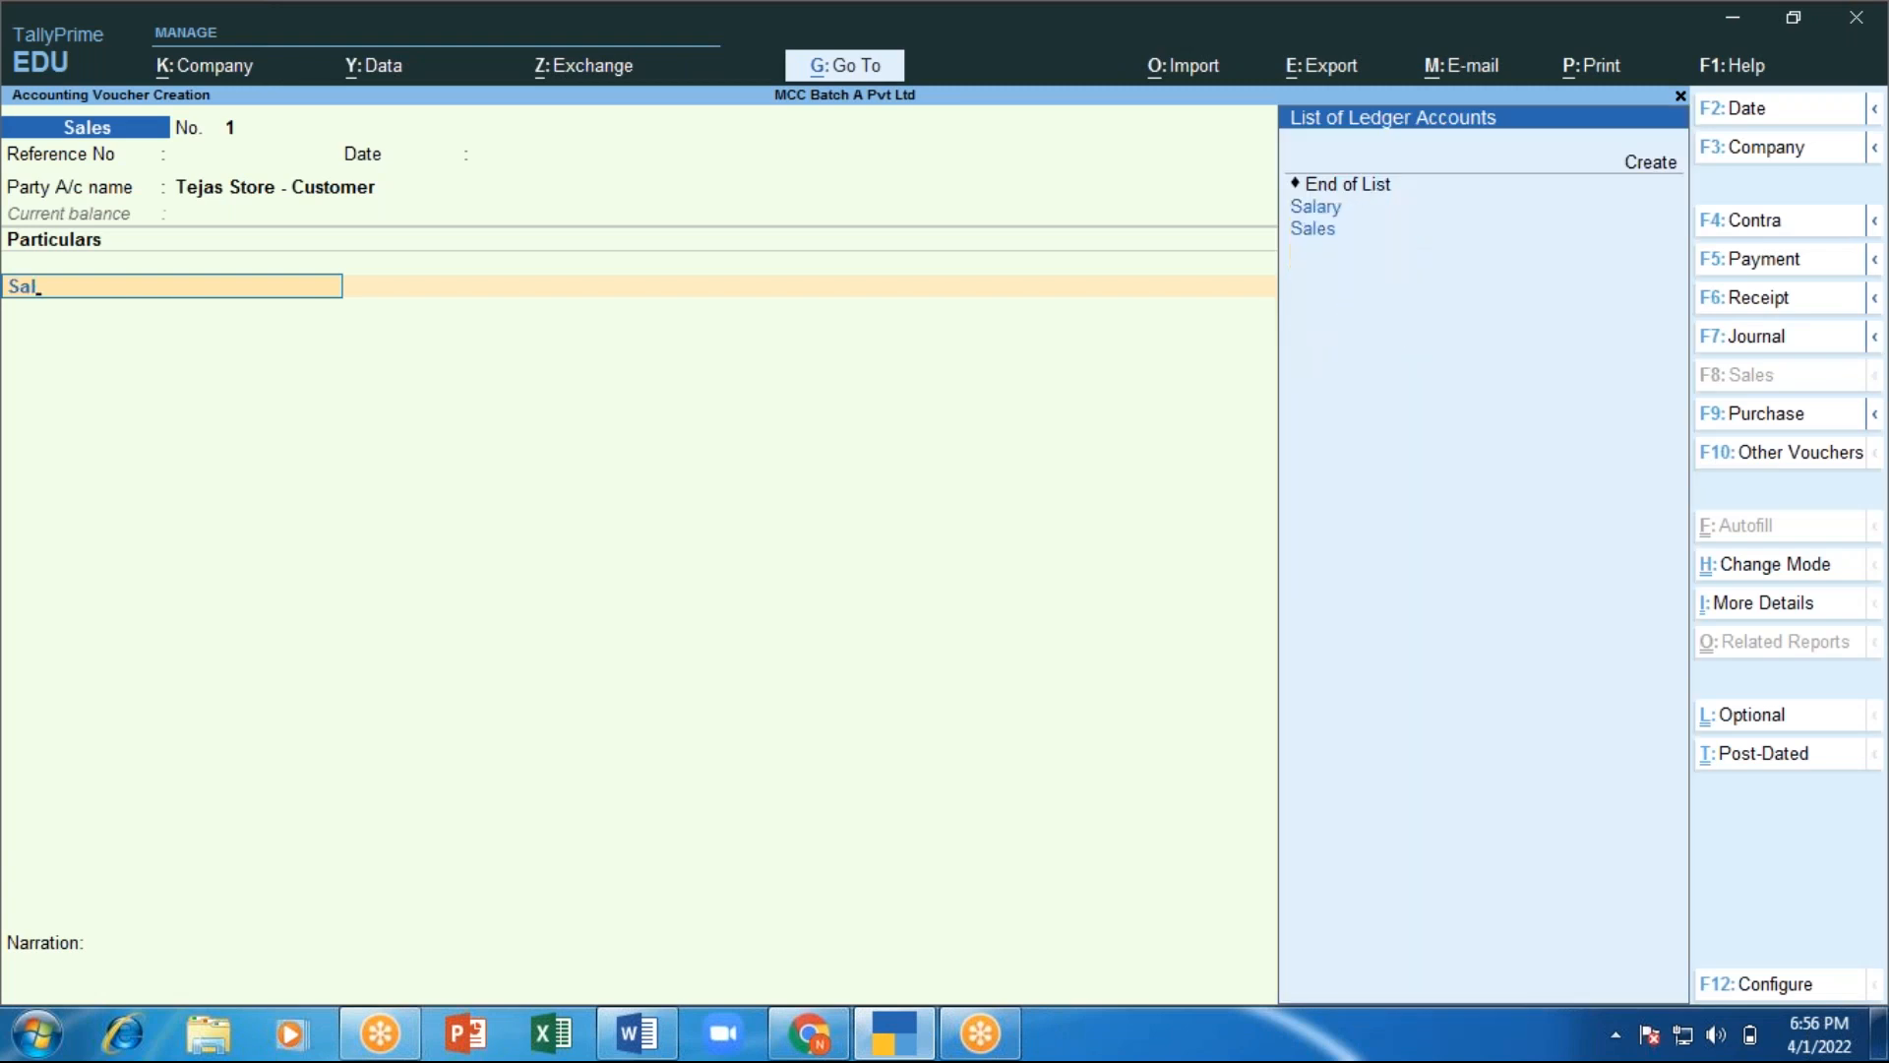
{"action": "key", "text": "Down"}
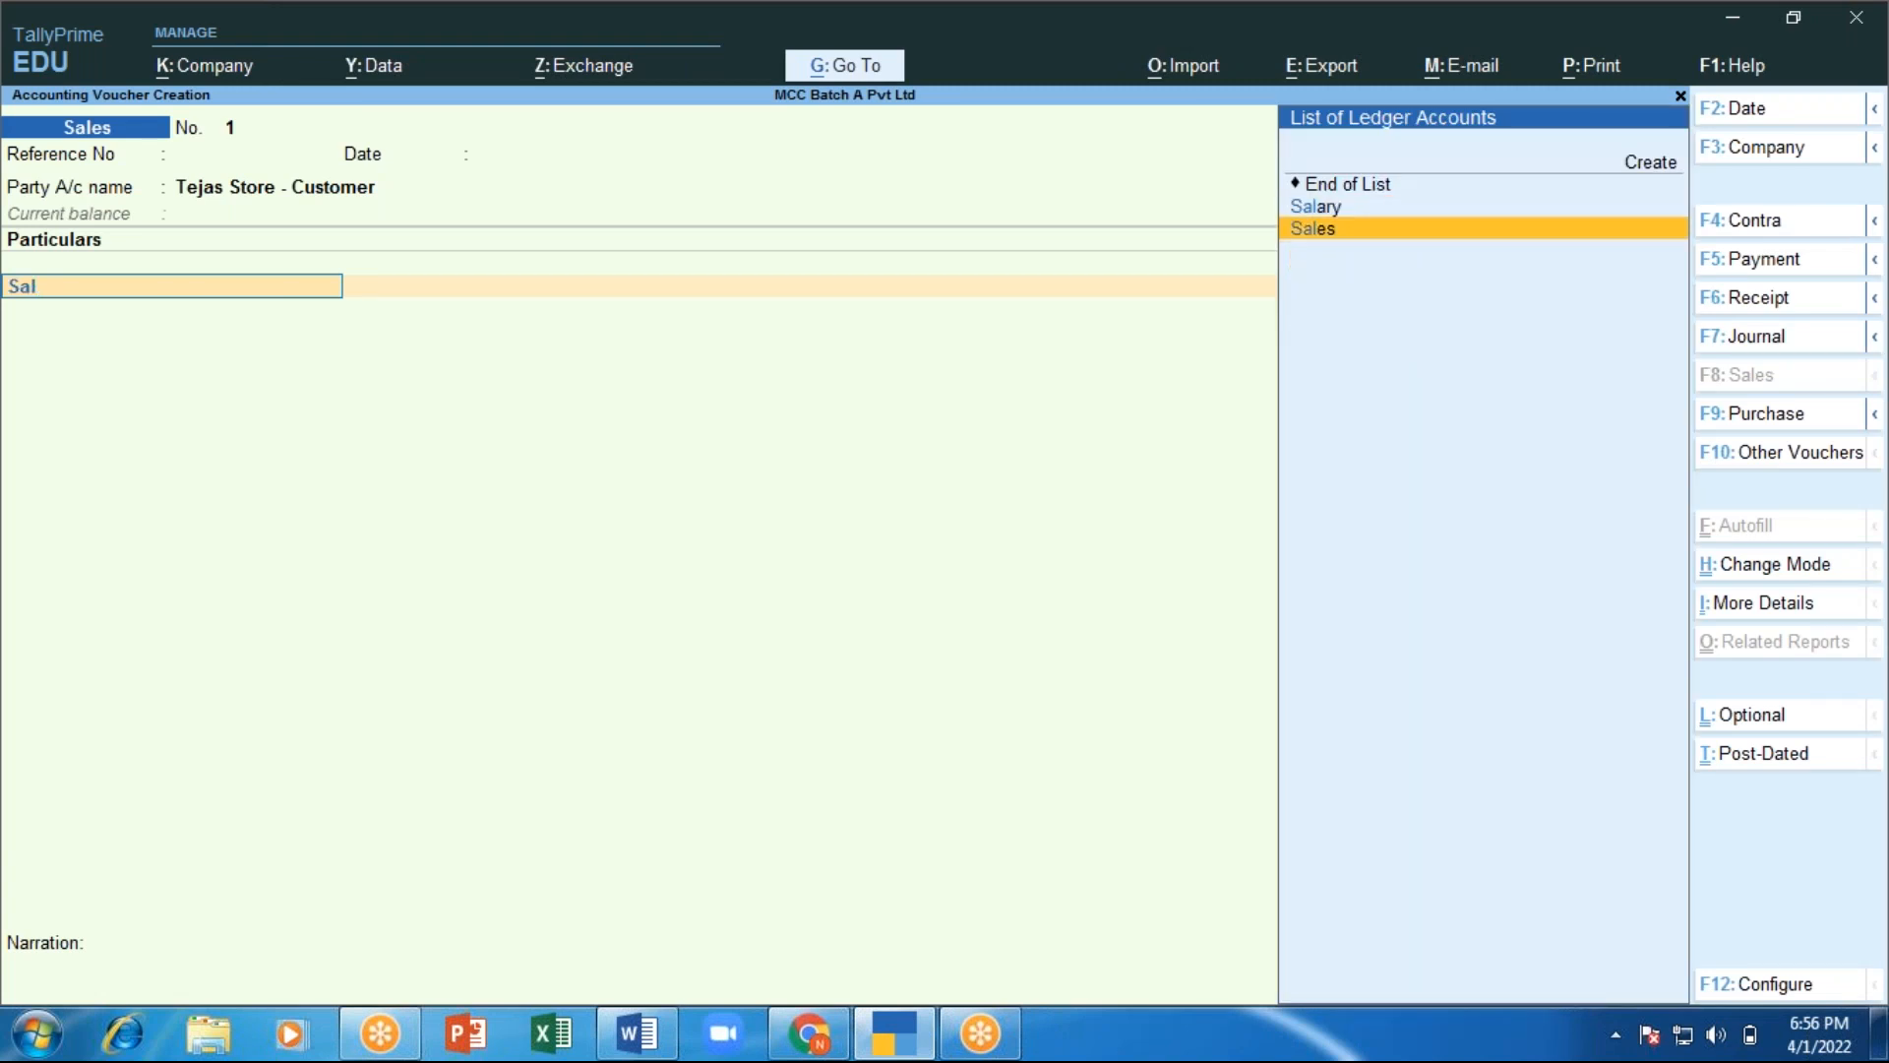
{"action": "key", "text": "Return"}
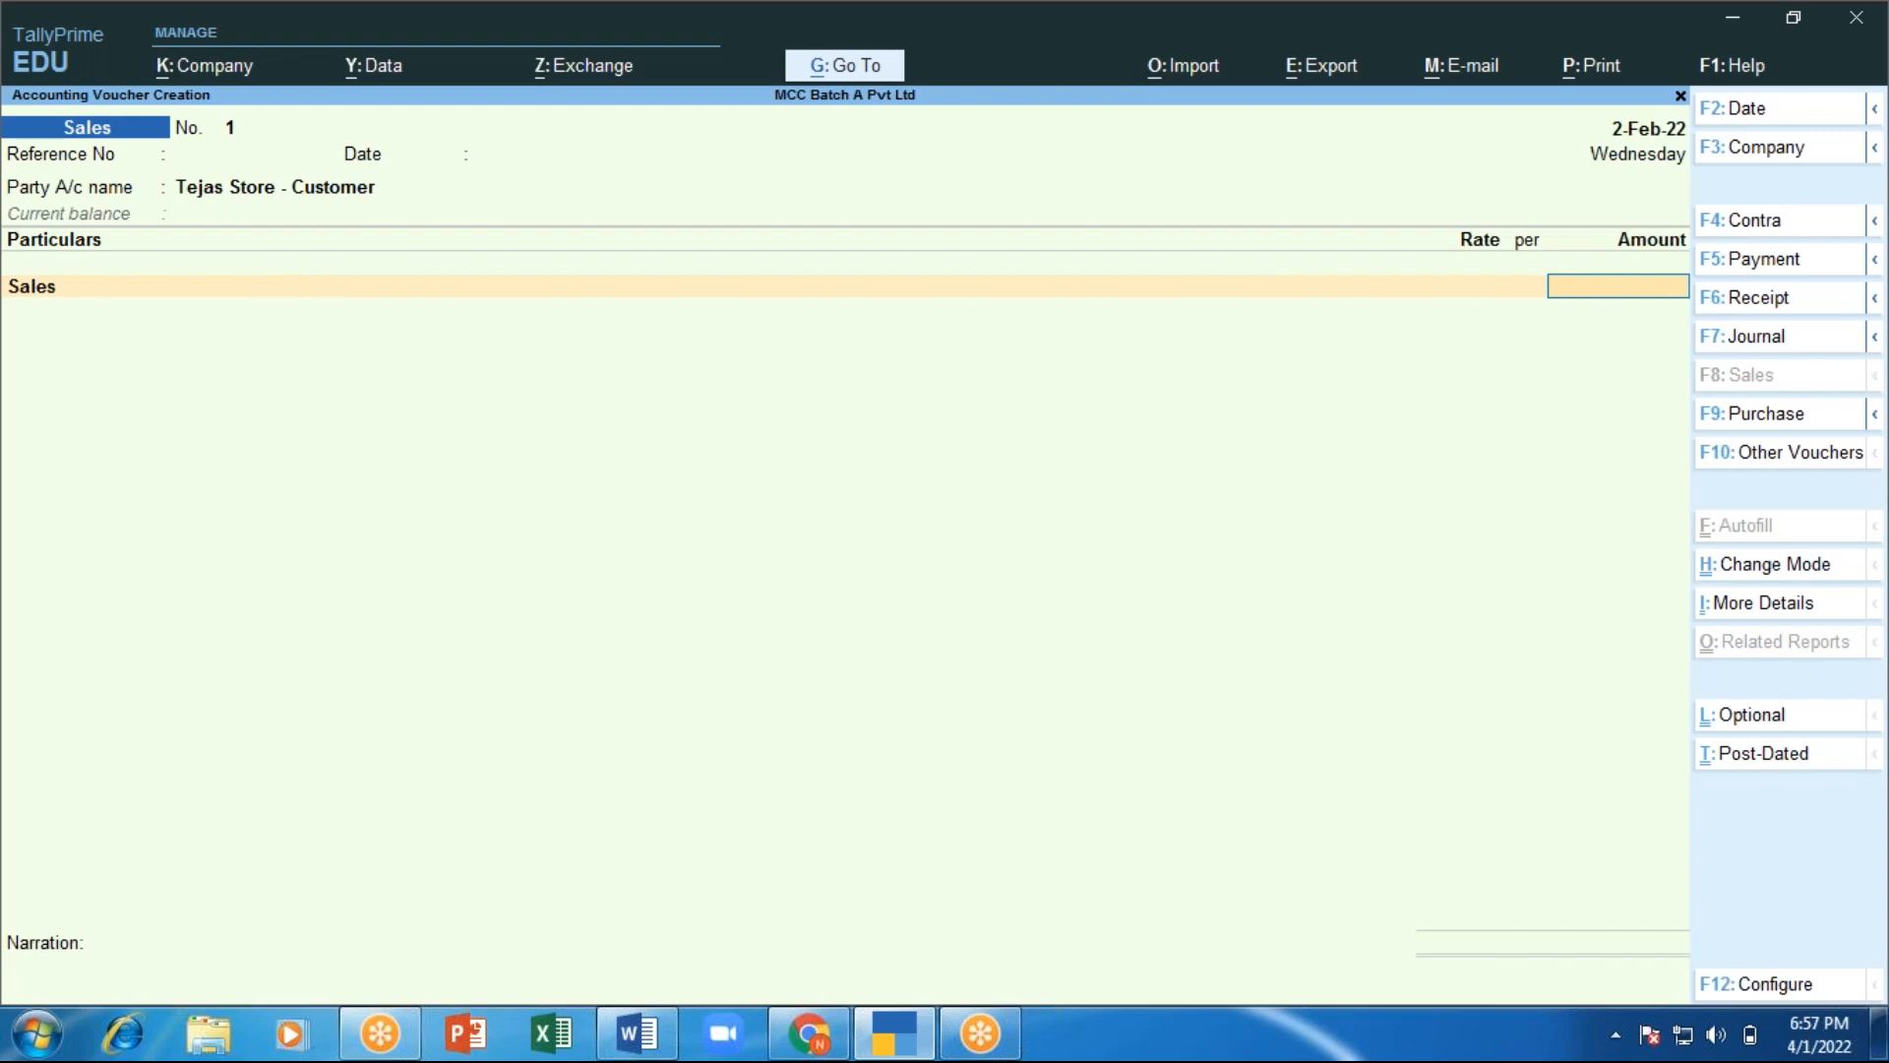
{"action": "type", "text": "6000"}
{"action": "key", "text": "Return"}
{"action": "key", "text": "Return"}
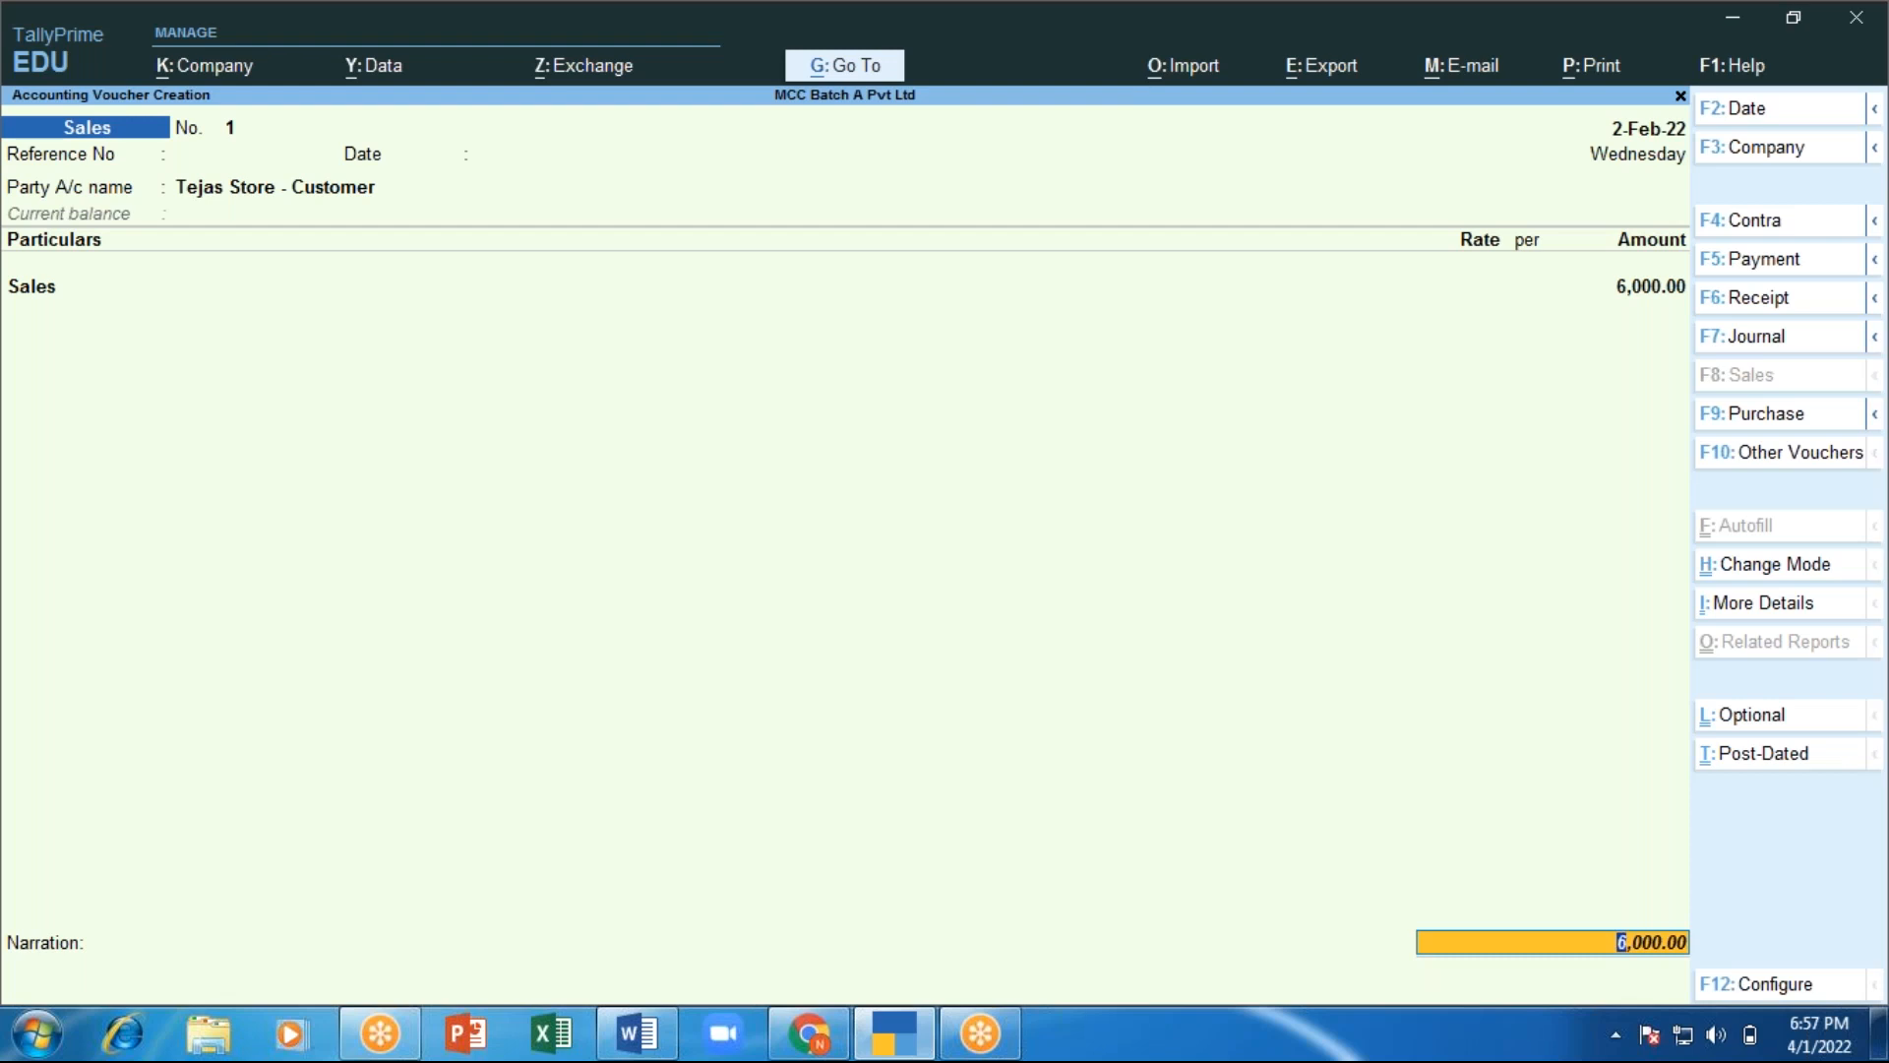
{"action": "key", "text": "Return"}
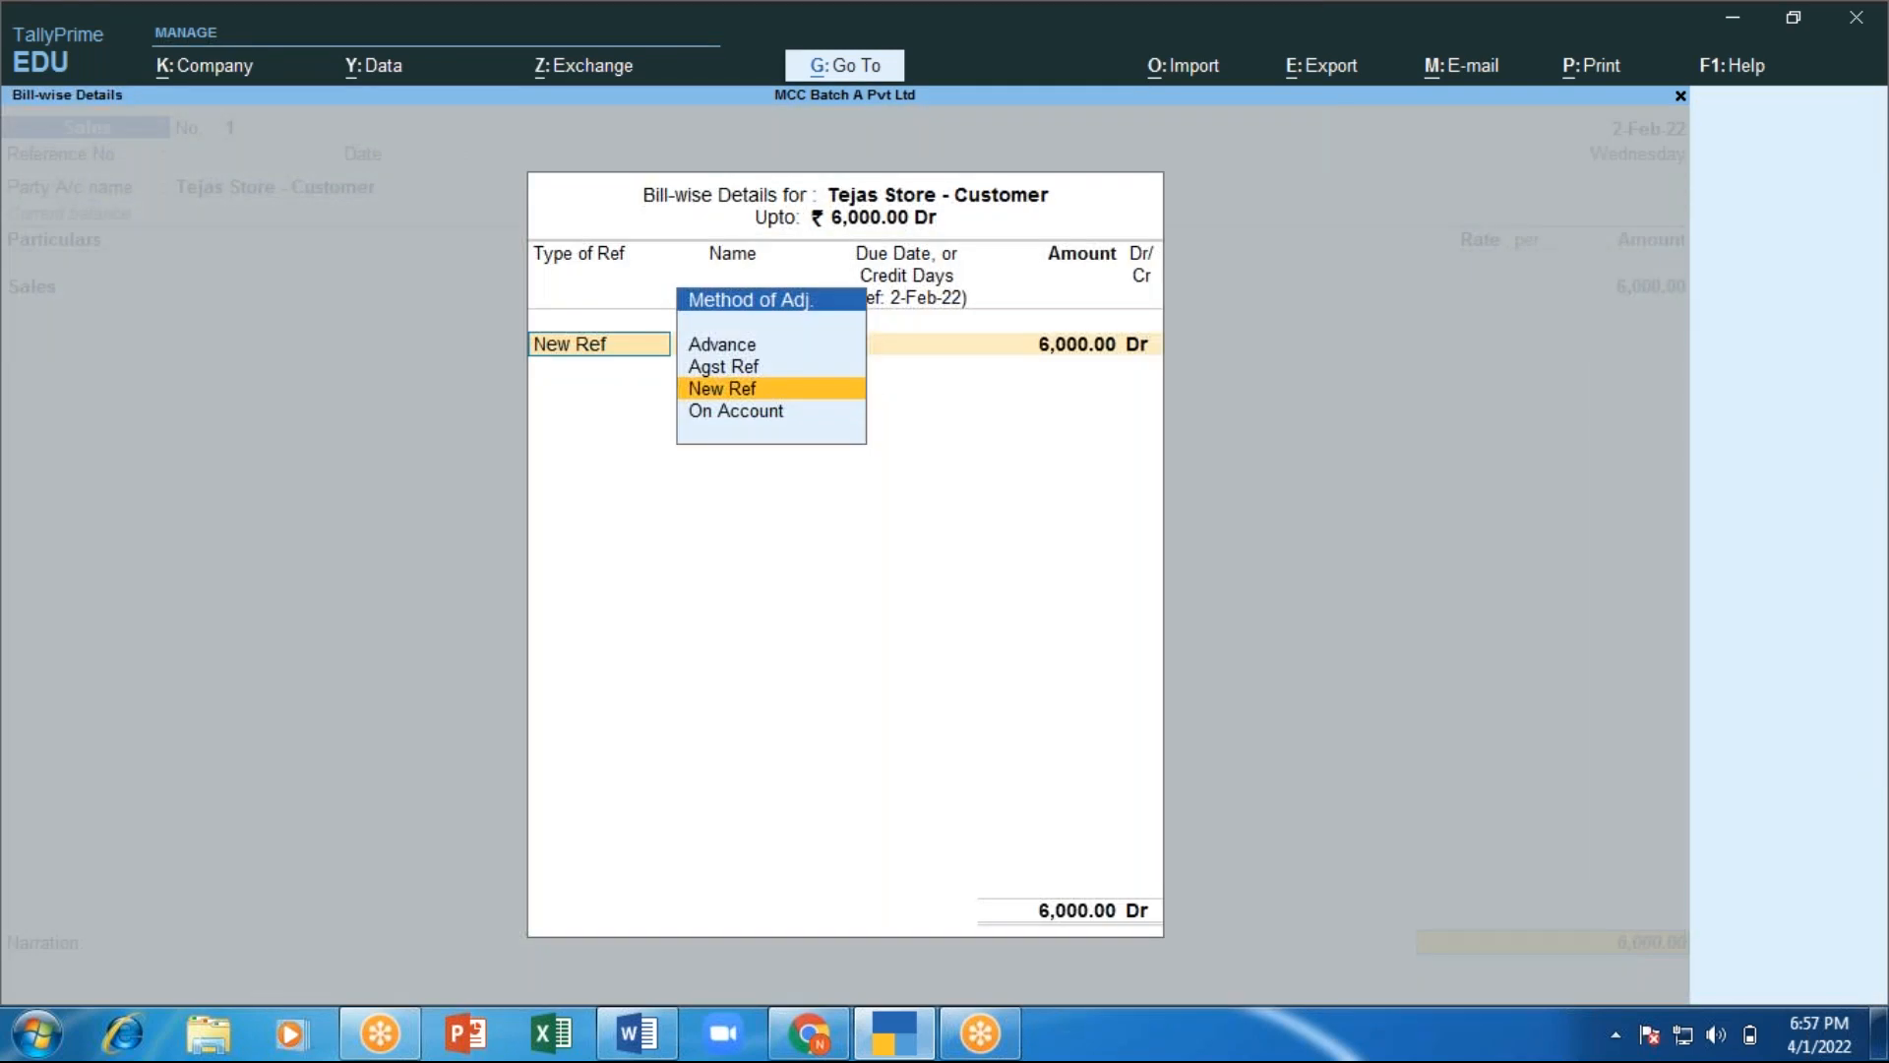
{"action": "key", "text": "Return"}
{"action": "key", "text": "BackSpace"}
{"action": "key", "text": "BackSpace"}
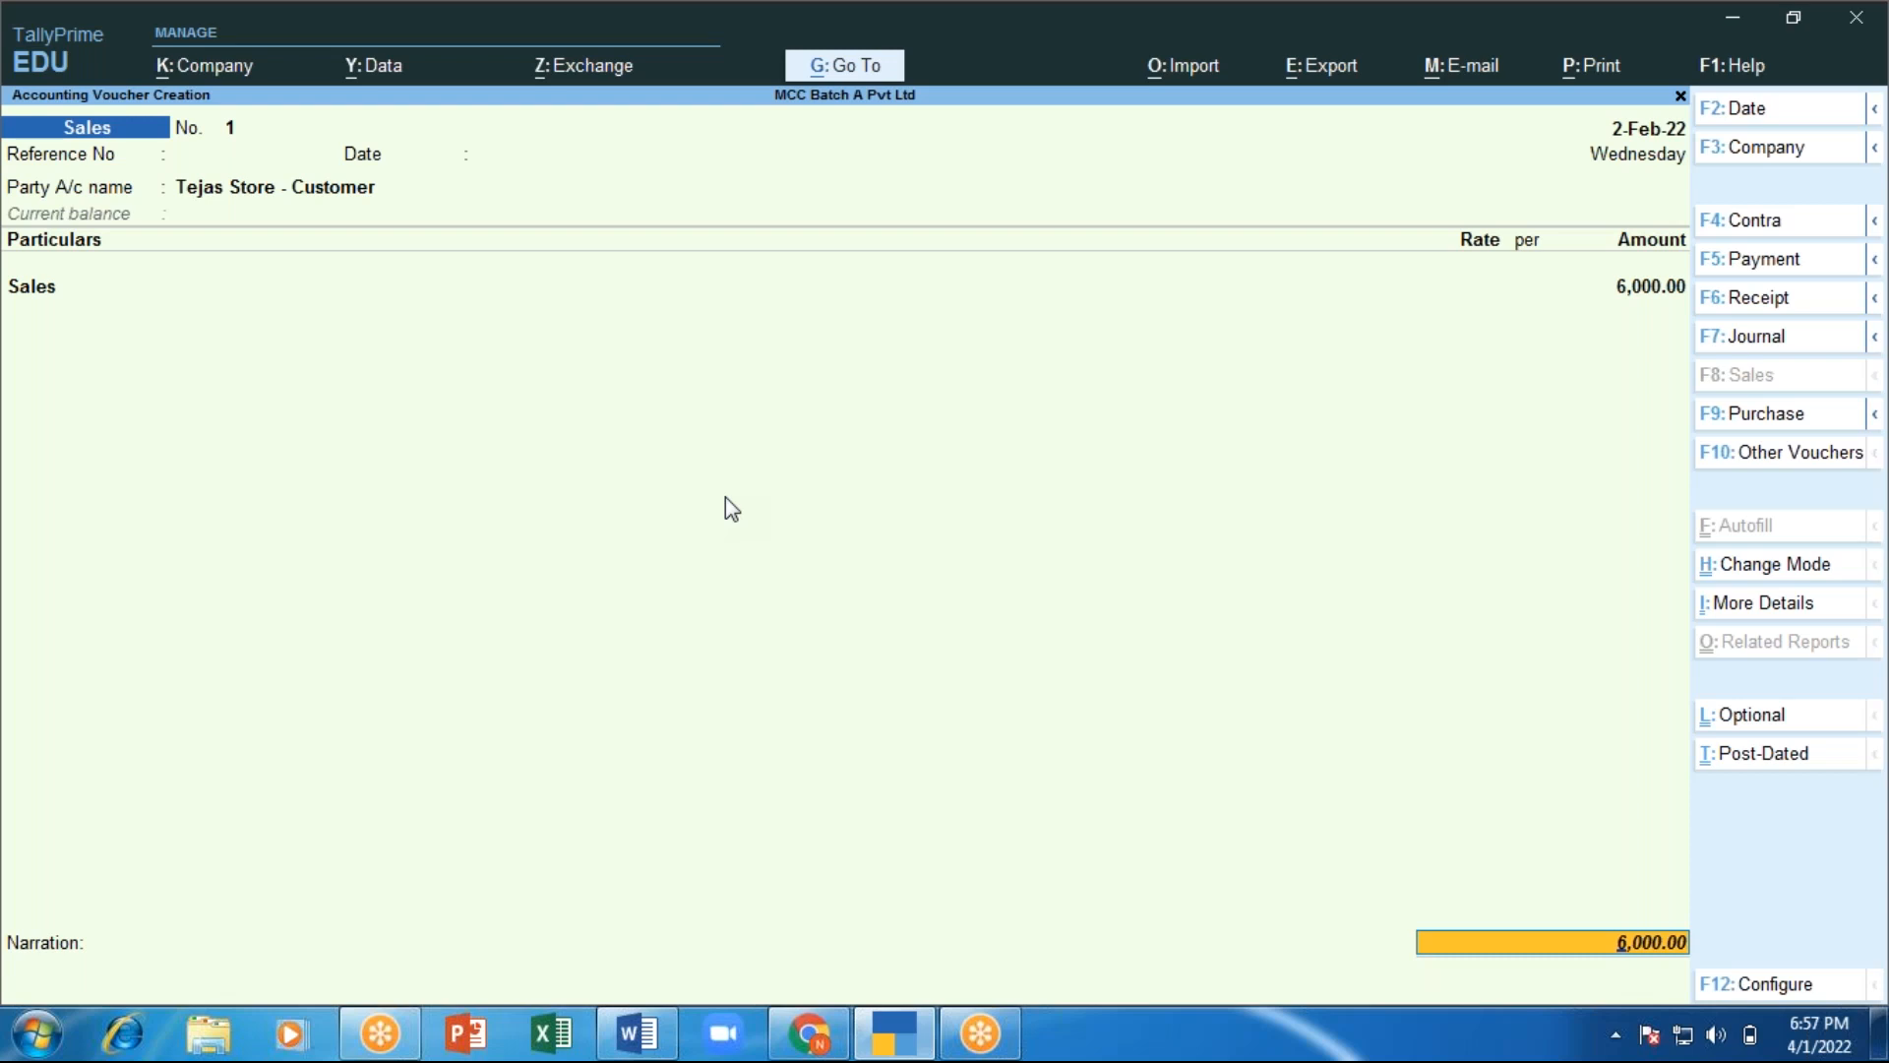
Accept the total, record the bill as New Ref 1 without a due date, and save the sales voucher without a narration.
{"action": "key", "text": "Return"}
{"action": "key", "text": "Return"}
{"action": "key", "text": "Return"}
{"action": "key", "text": "Return"}
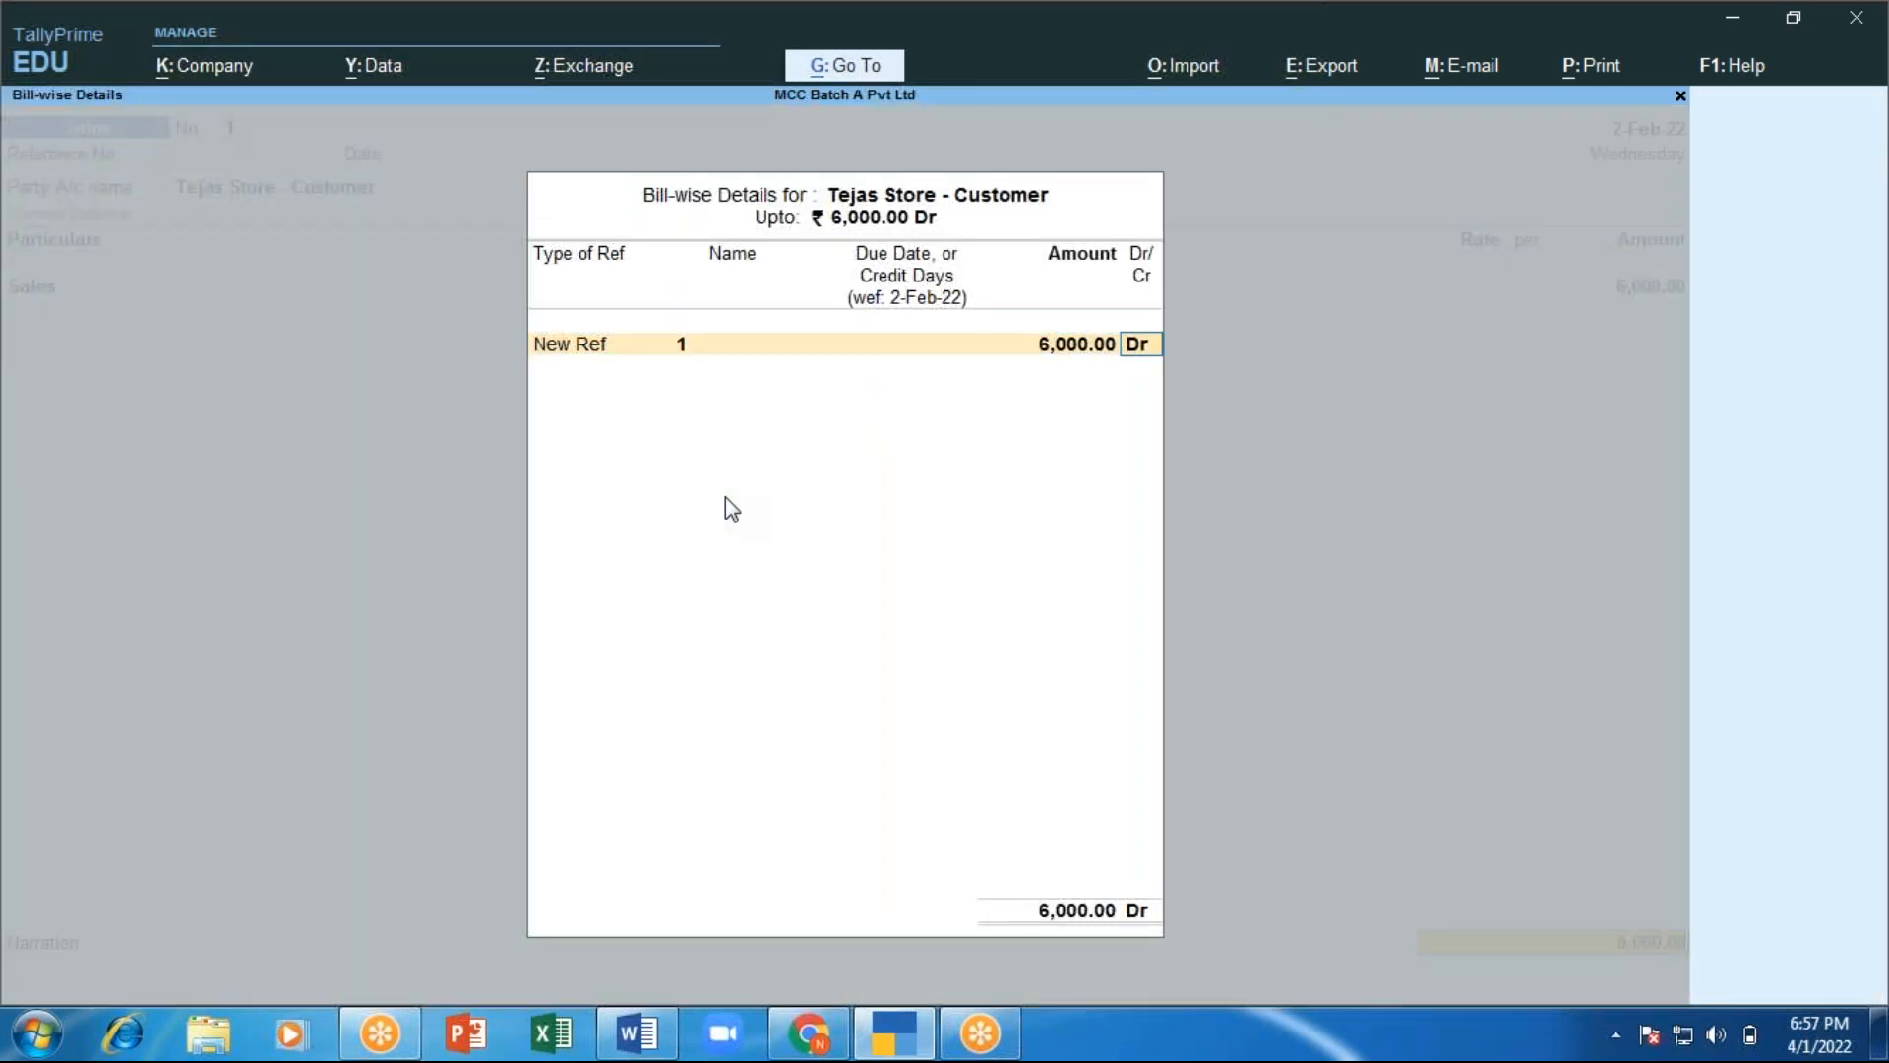
{"action": "key", "text": "Return"}
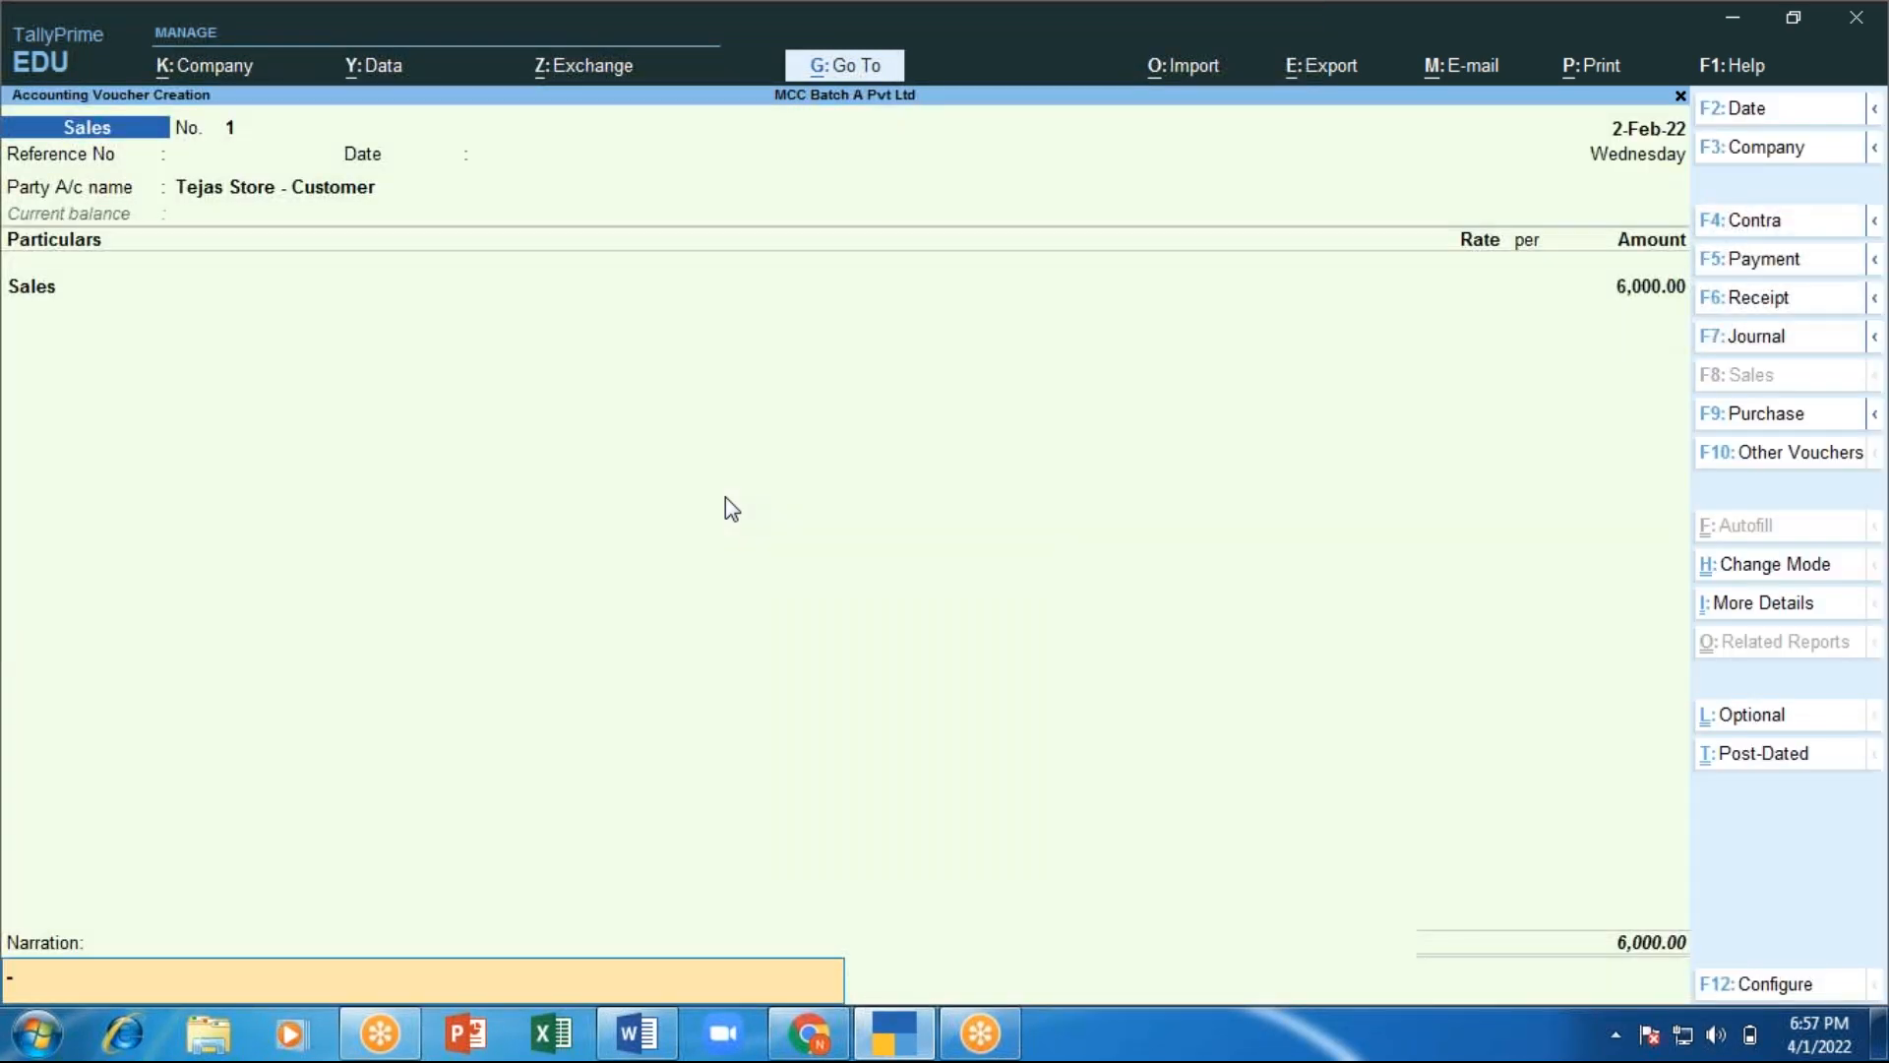
{"action": "key", "text": "Return"}
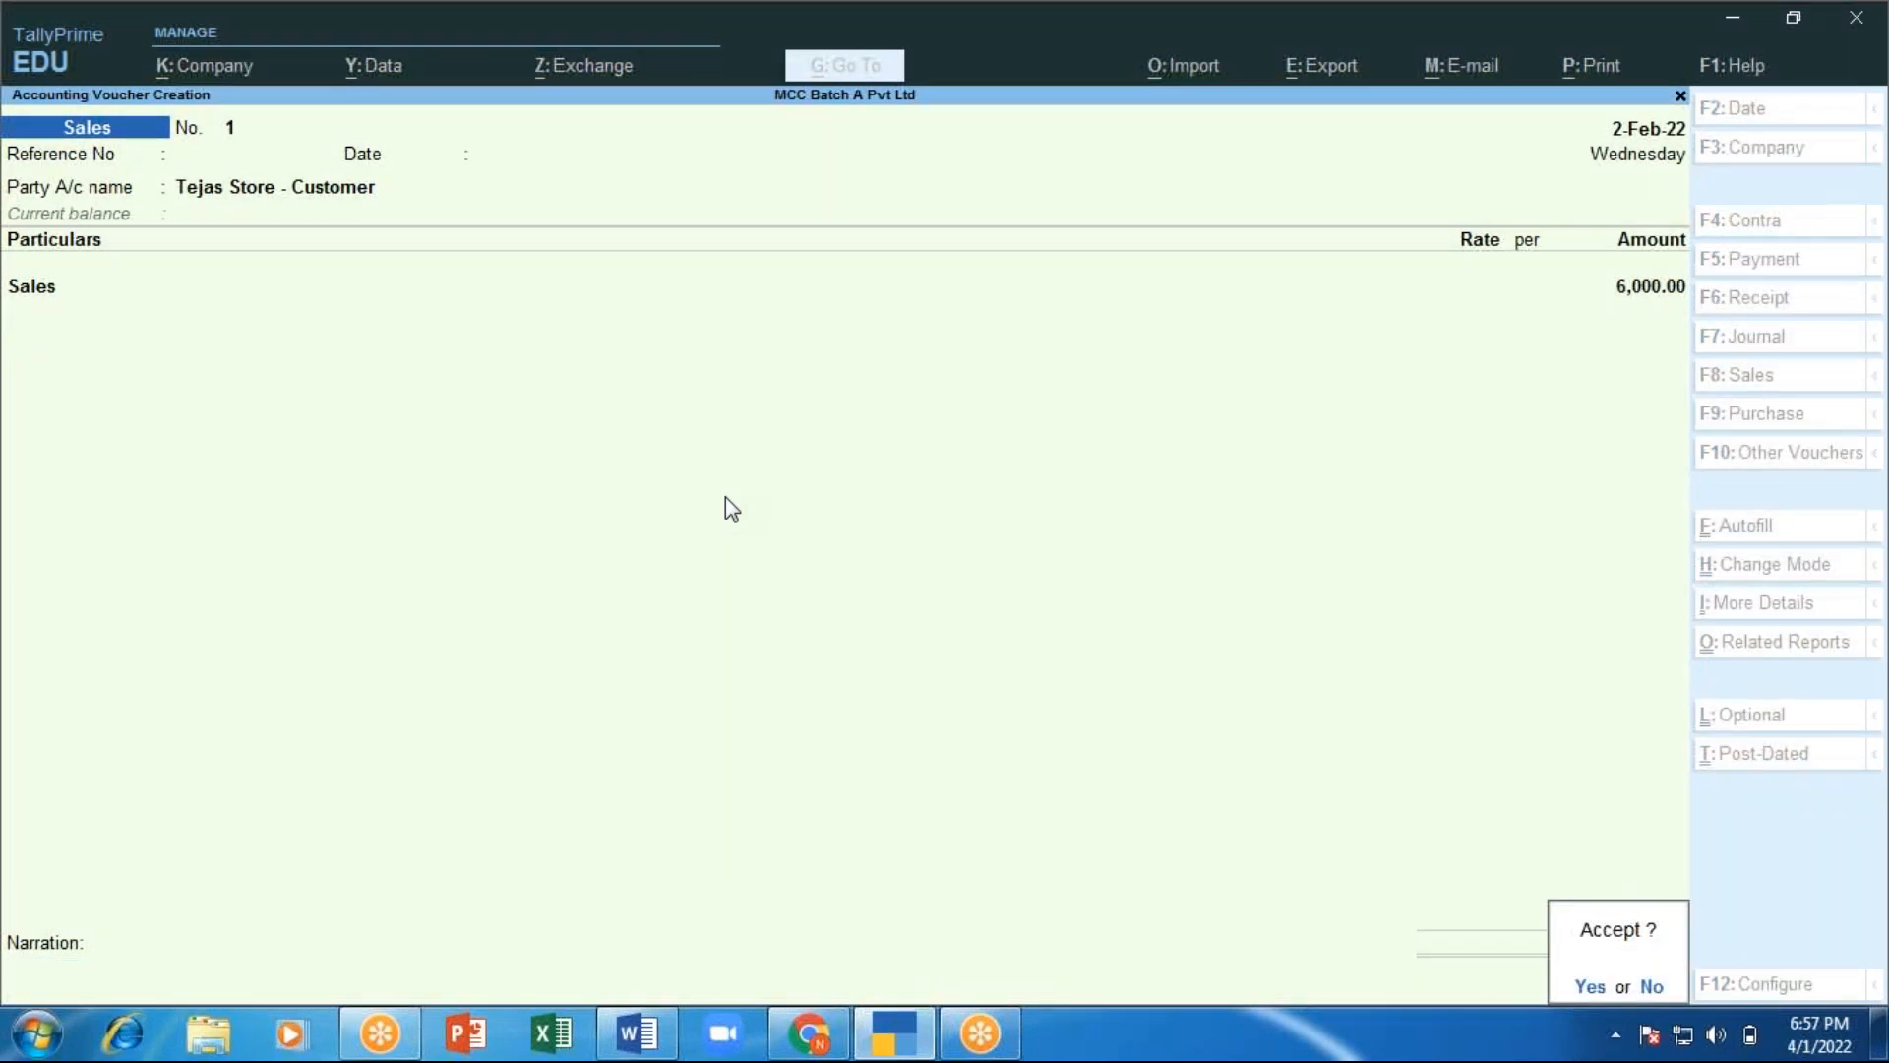
{"action": "key", "text": "Return"}
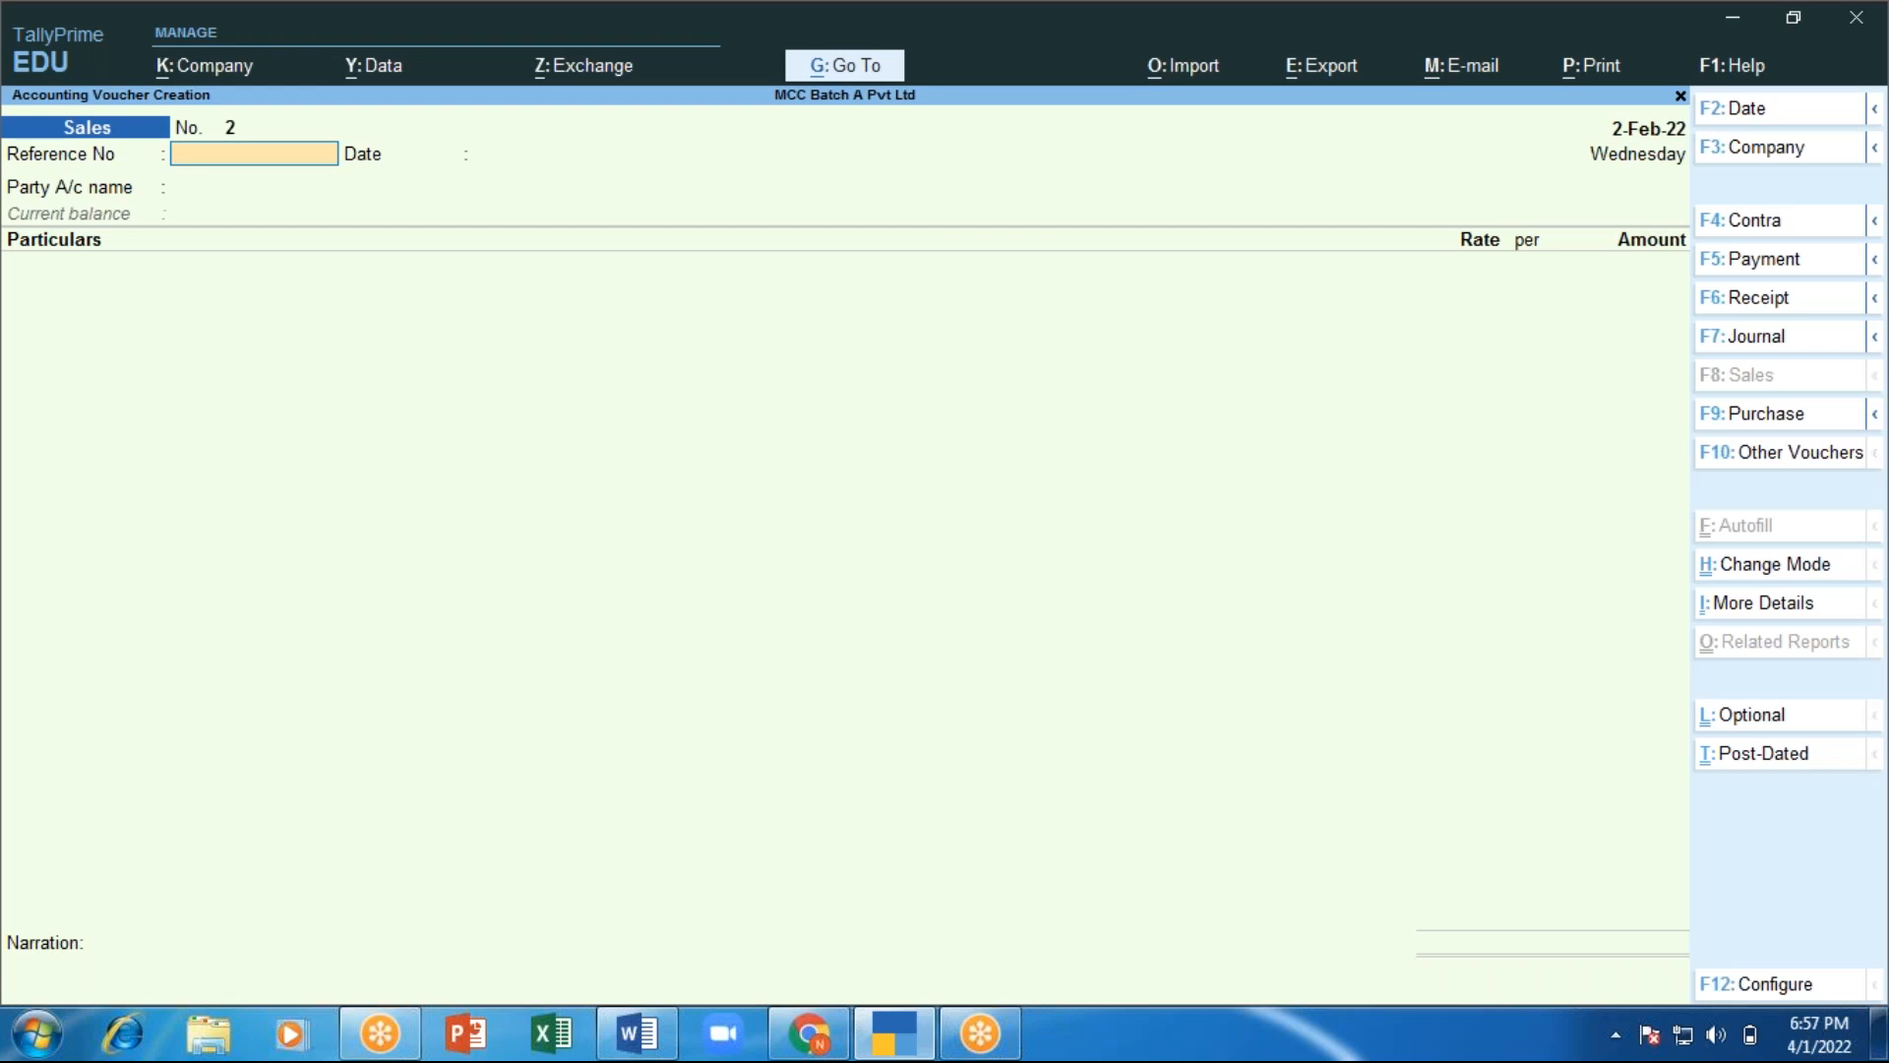
Start a receipt voucher into ICICI Bank and enter Tejas Store - Customer with an amount of 6000.
{"action": "key", "text": "F6"}
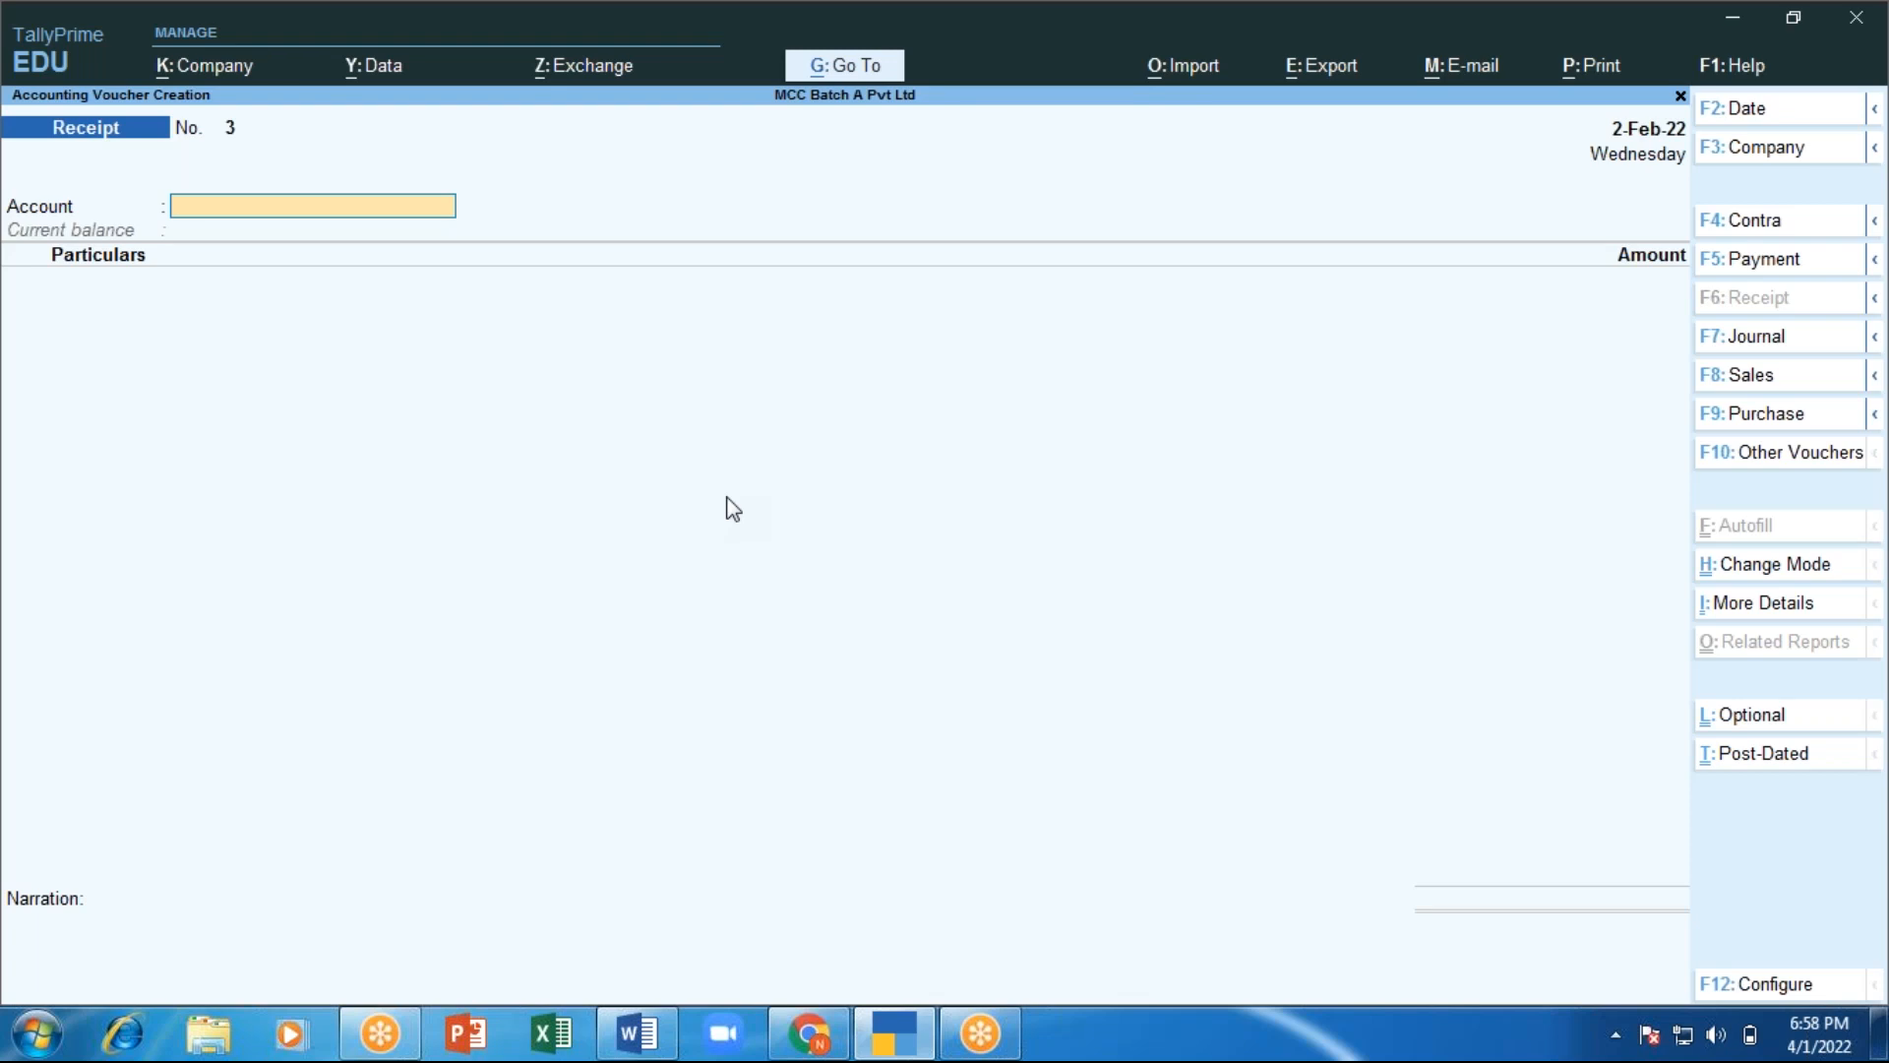
{"action": "type", "text": "Ic"}
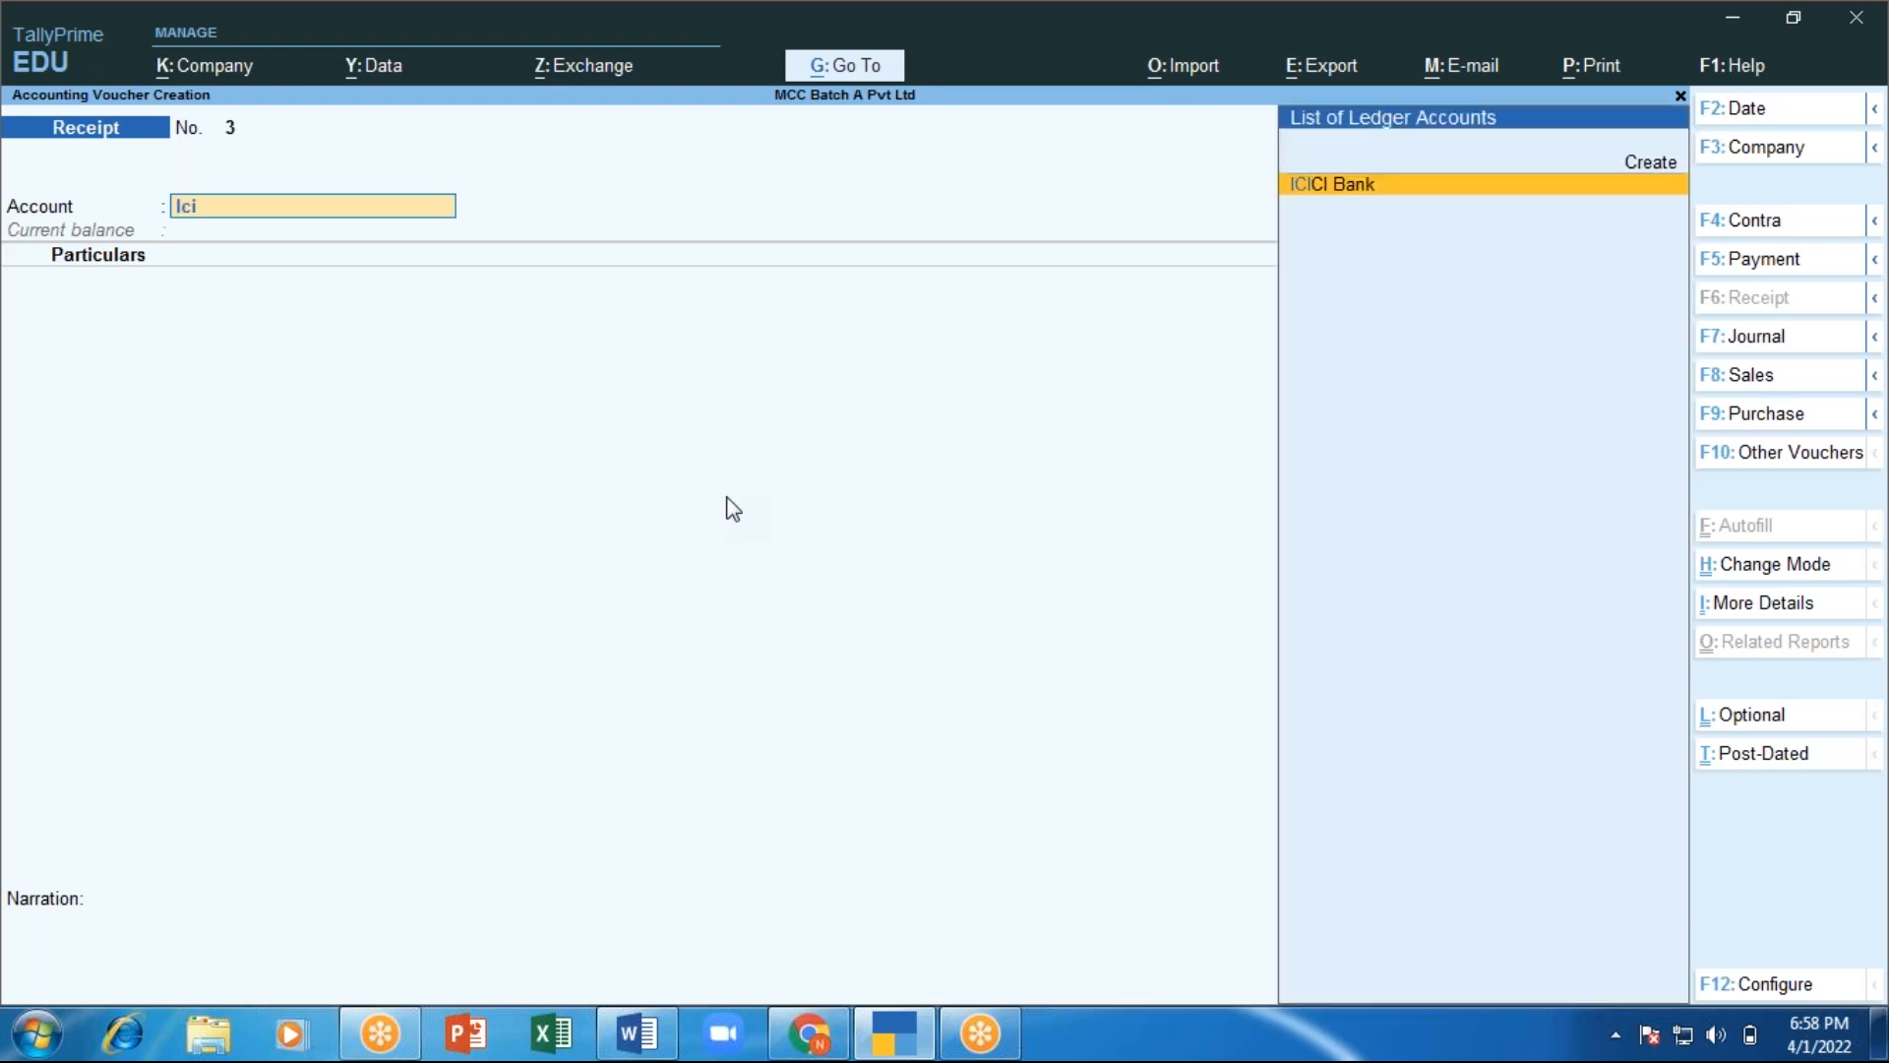
{"action": "type", "text": "i"}
{"action": "key", "text": "Return"}
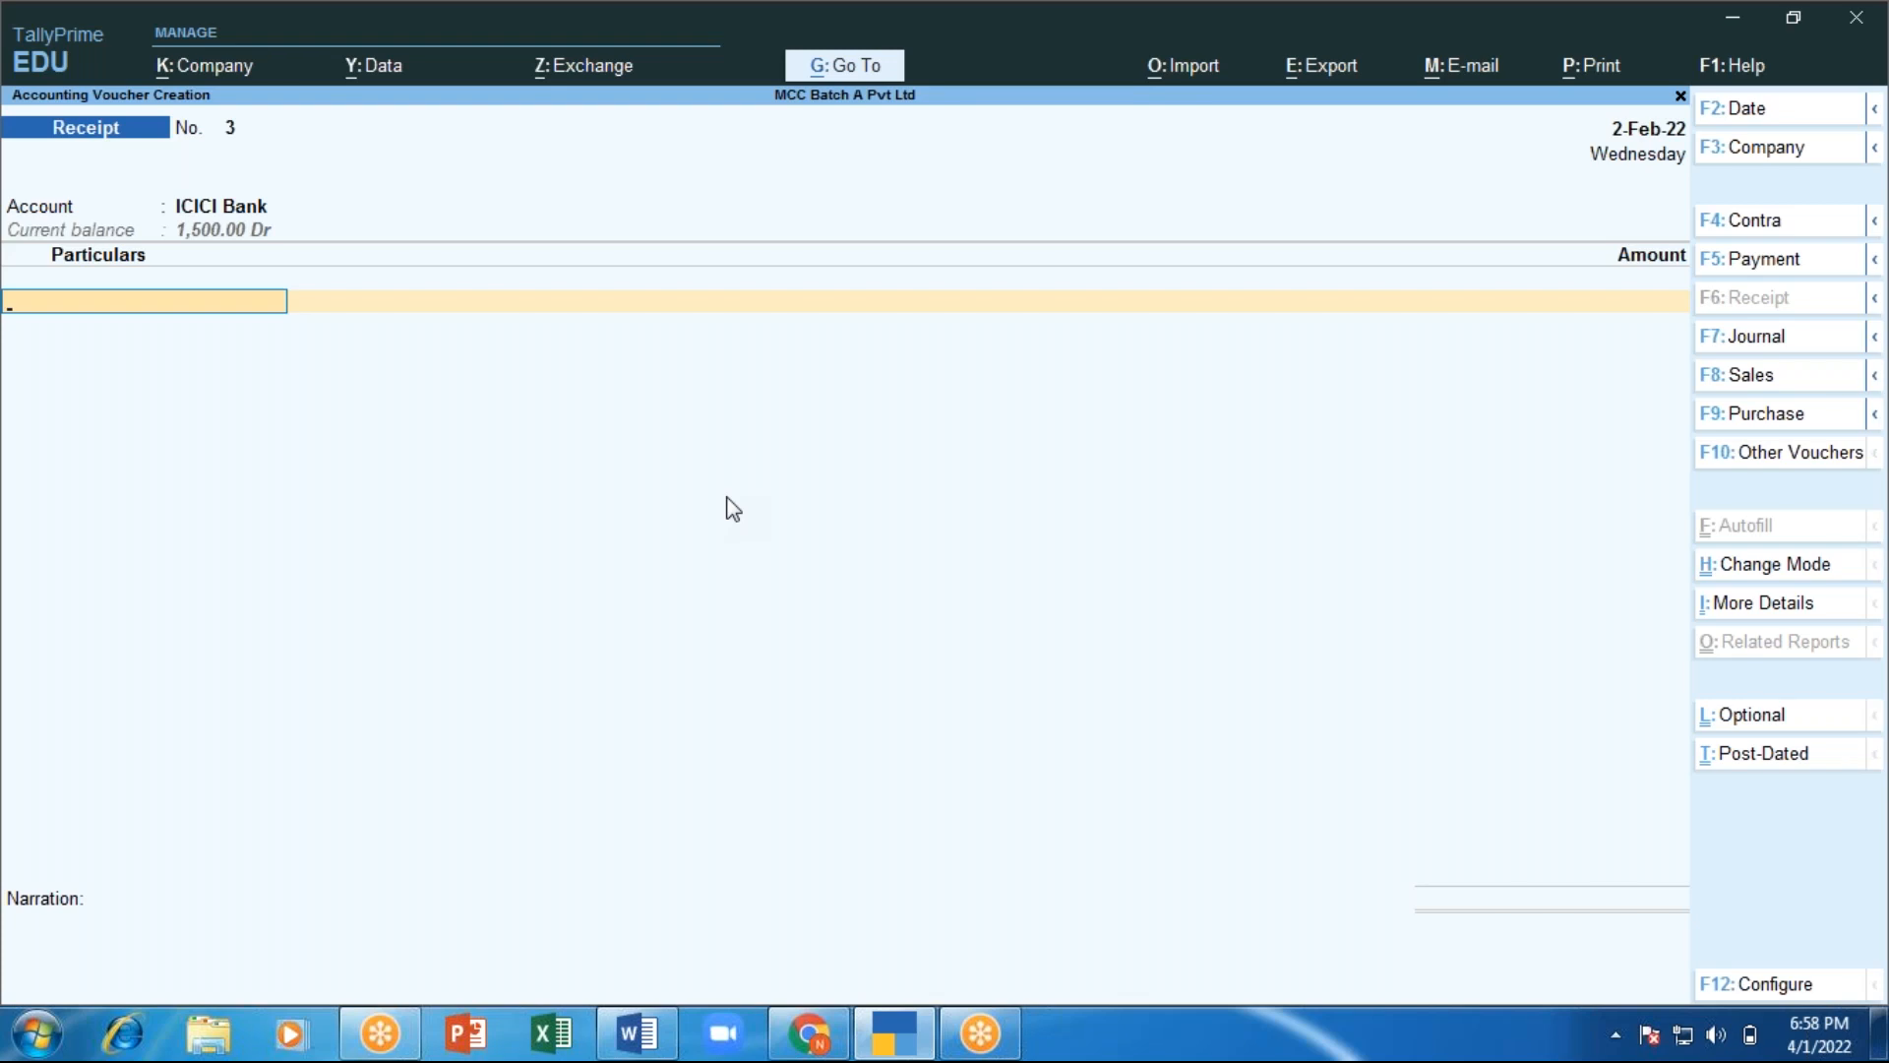
{"action": "type", "text": "Tej"}
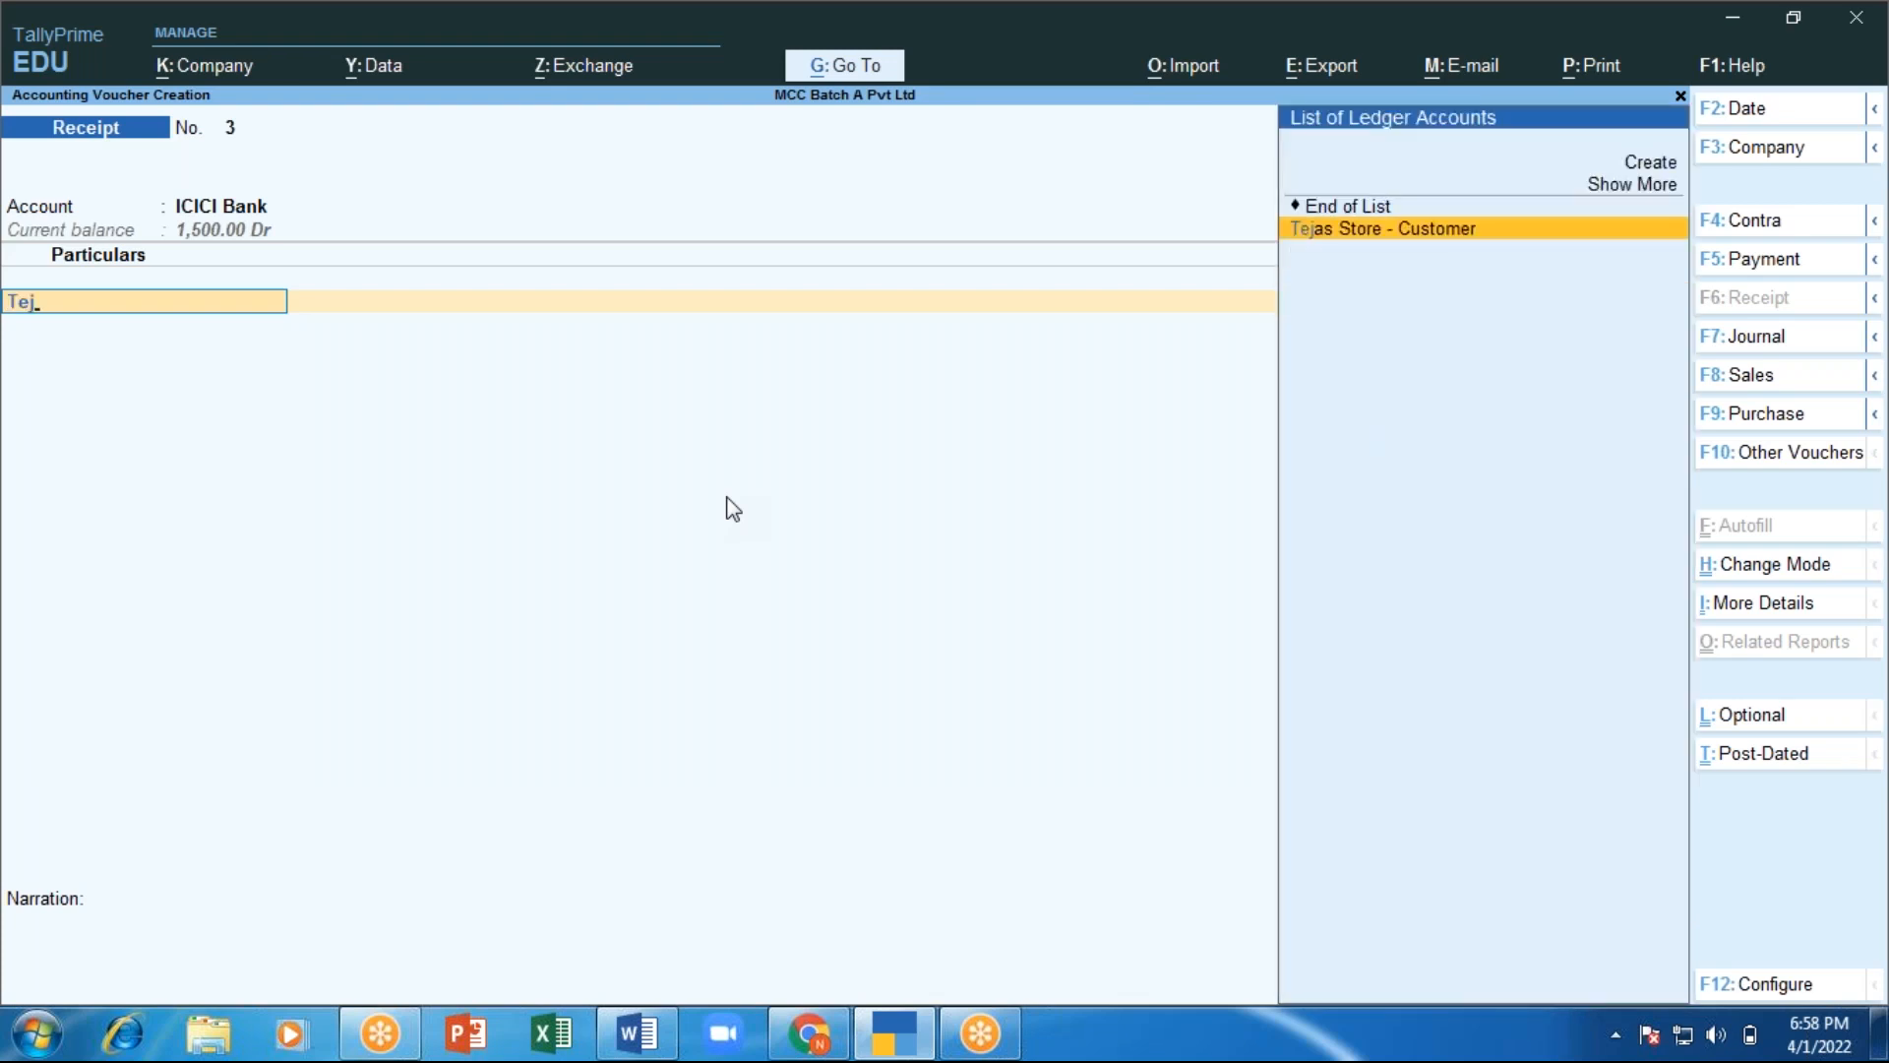
{"action": "key", "text": "Return"}
{"action": "type", "text": "6000"}
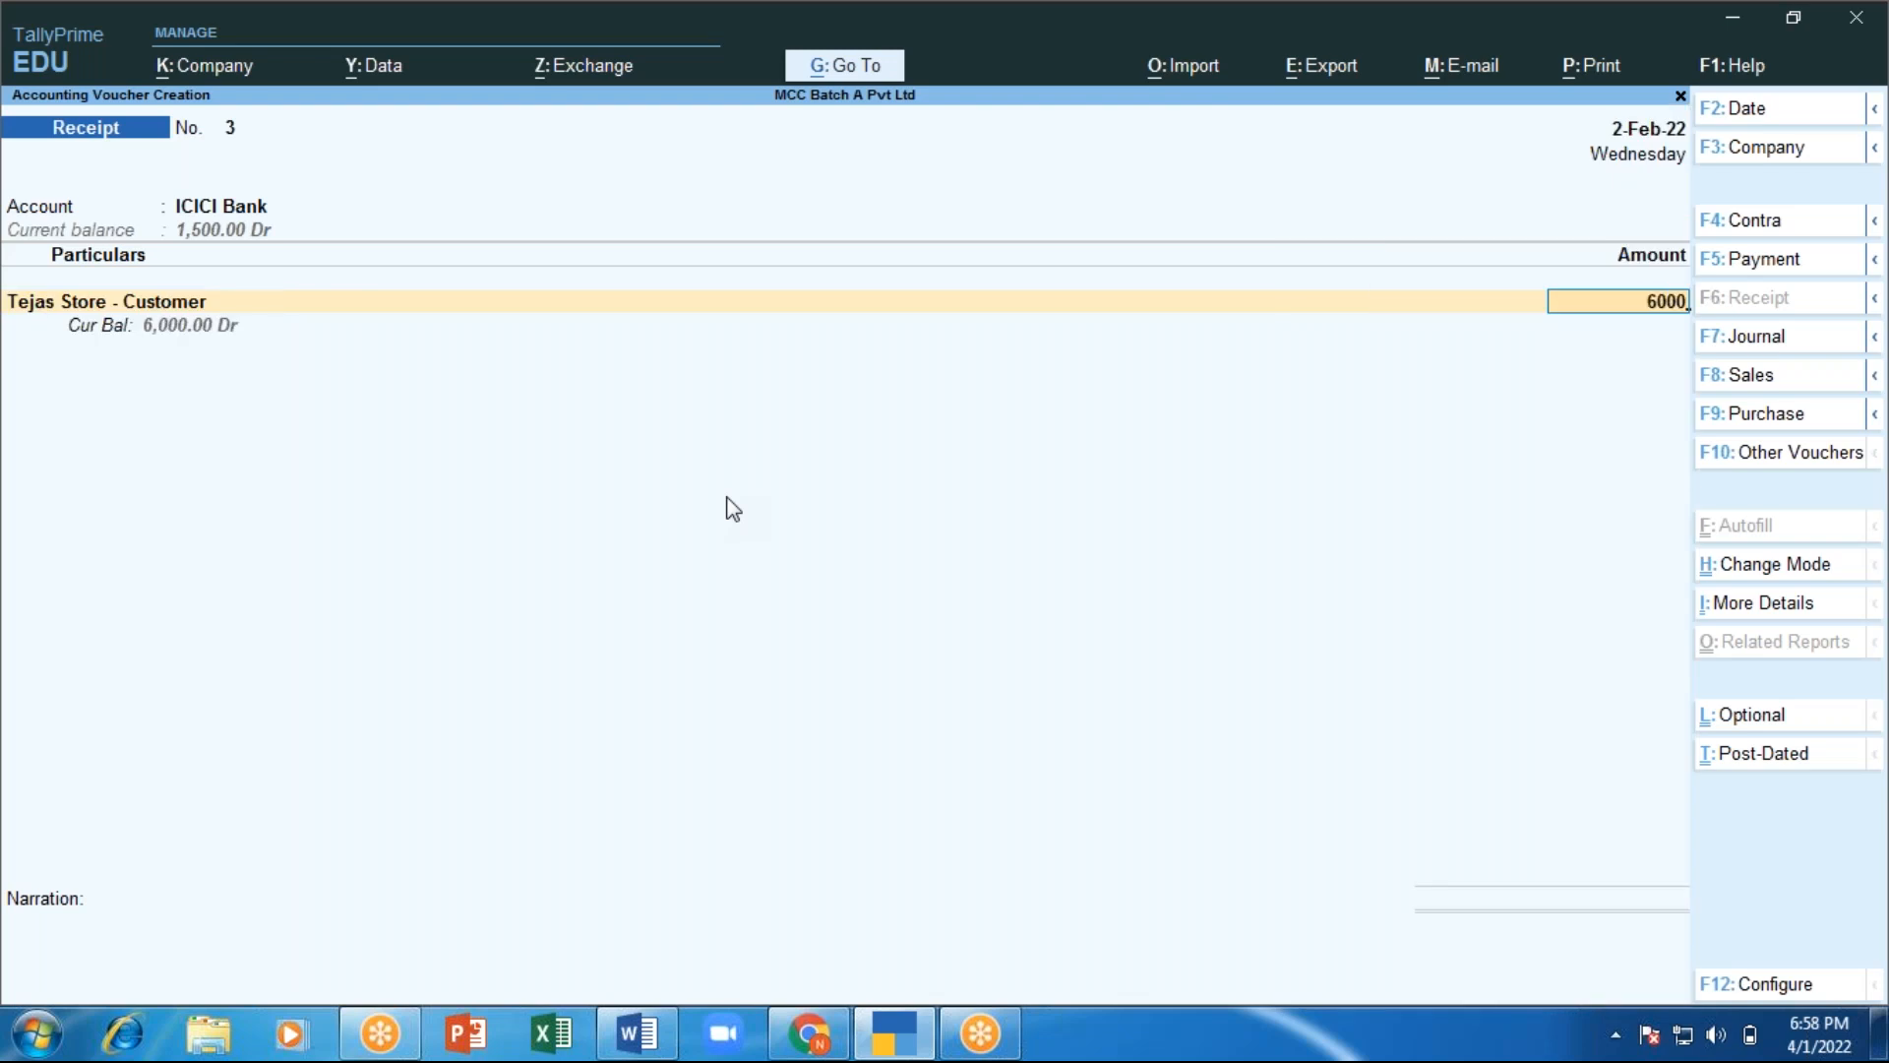
{"action": "key", "text": "Return"}
Settle the receipt as Agst Ref against pending bill 1 for the full amount and accept the voucher total.
{"action": "key", "text": "Return"}
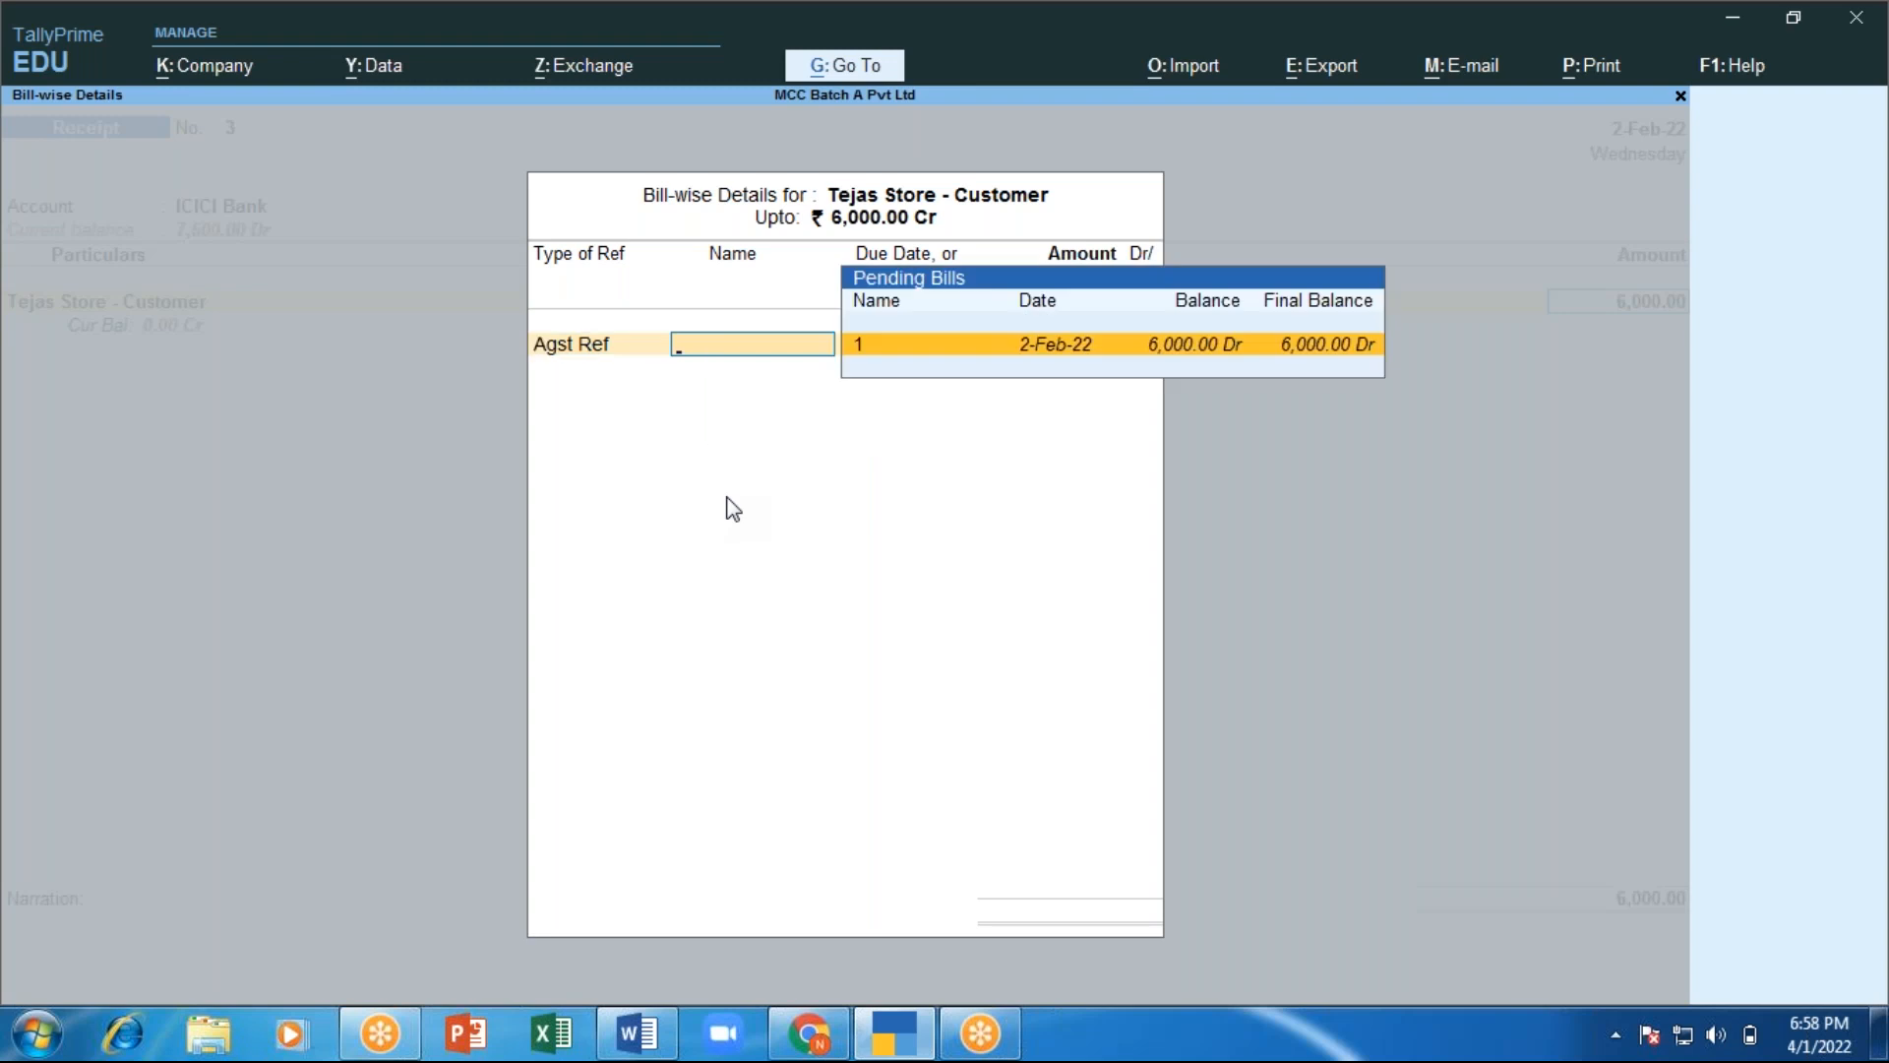
{"action": "key", "text": "Return"}
{"action": "key", "text": "Return"}
{"action": "key", "text": "Return"}
{"action": "key", "text": "Return"}
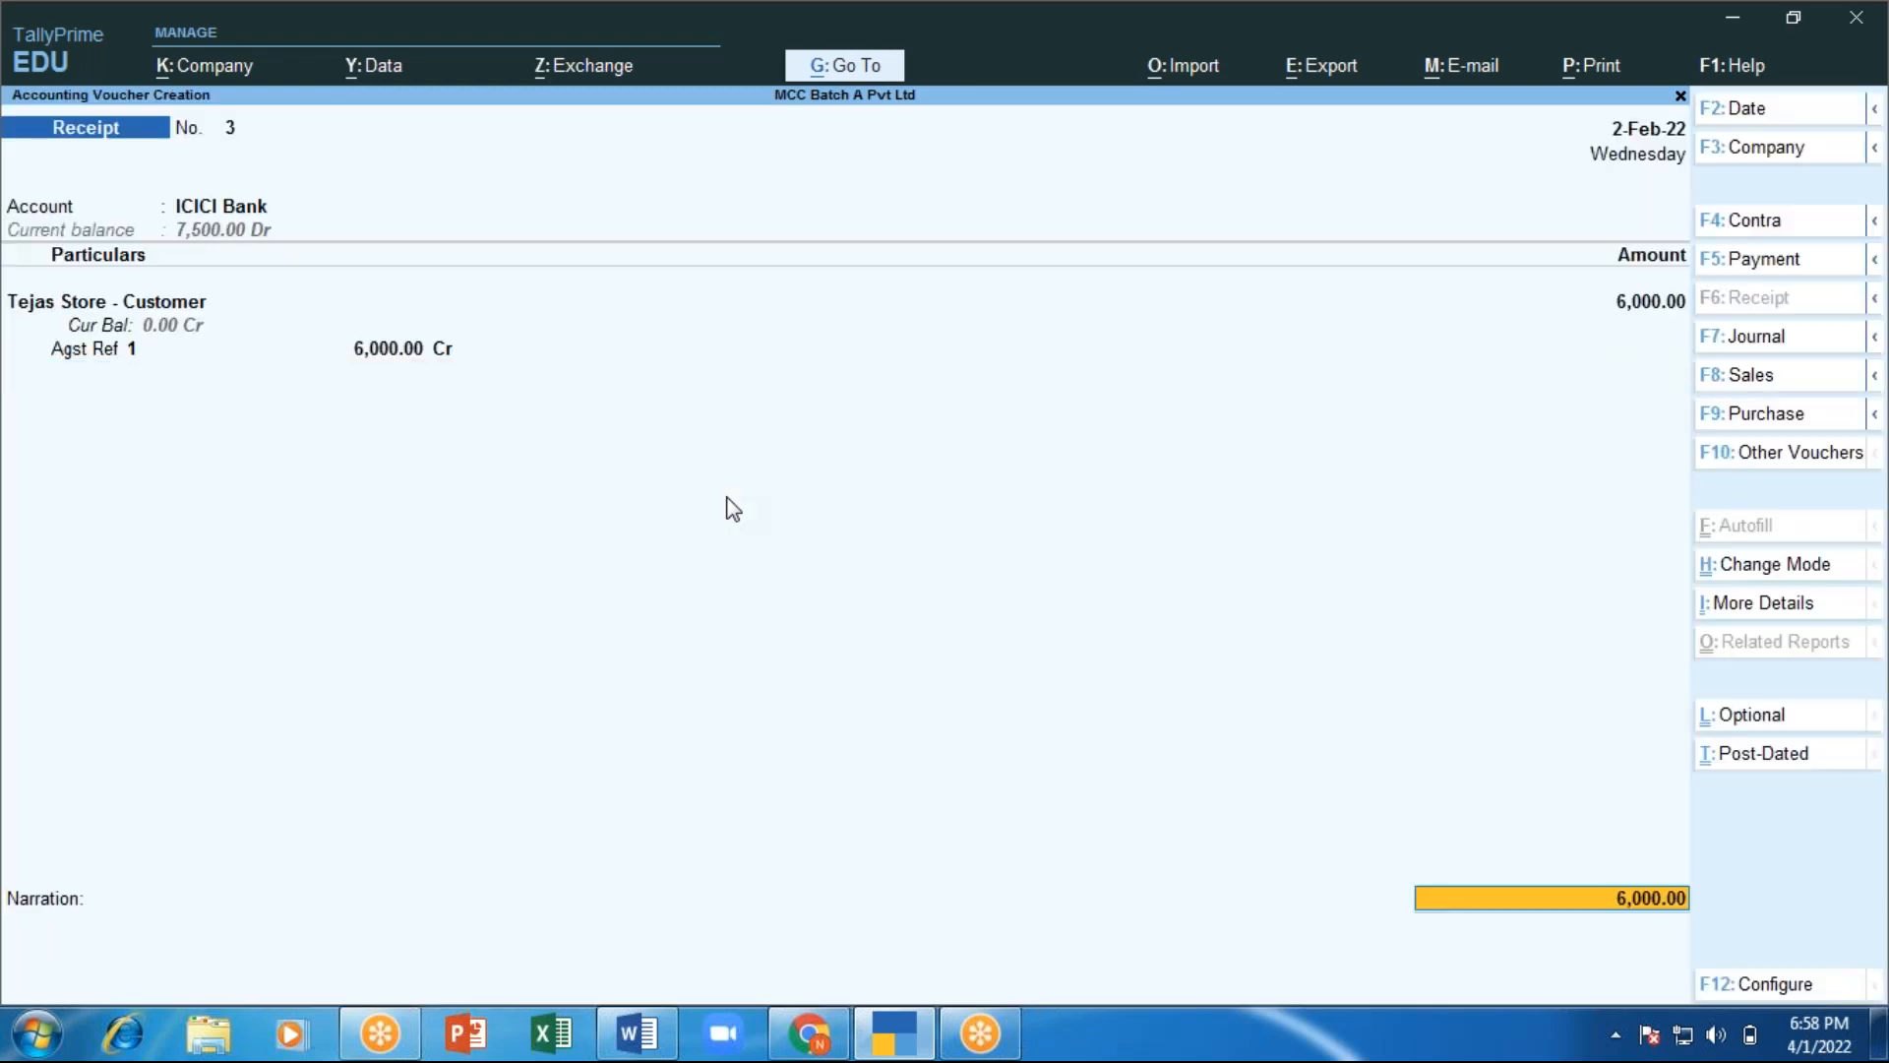
{"action": "key", "text": "Return"}
Allocate the receipt as Cheque/DD with instrument number 456123, keeping the instrument date and leaving the bank name blank.
{"action": "key", "text": "Return"}
{"action": "key", "text": "Return"}
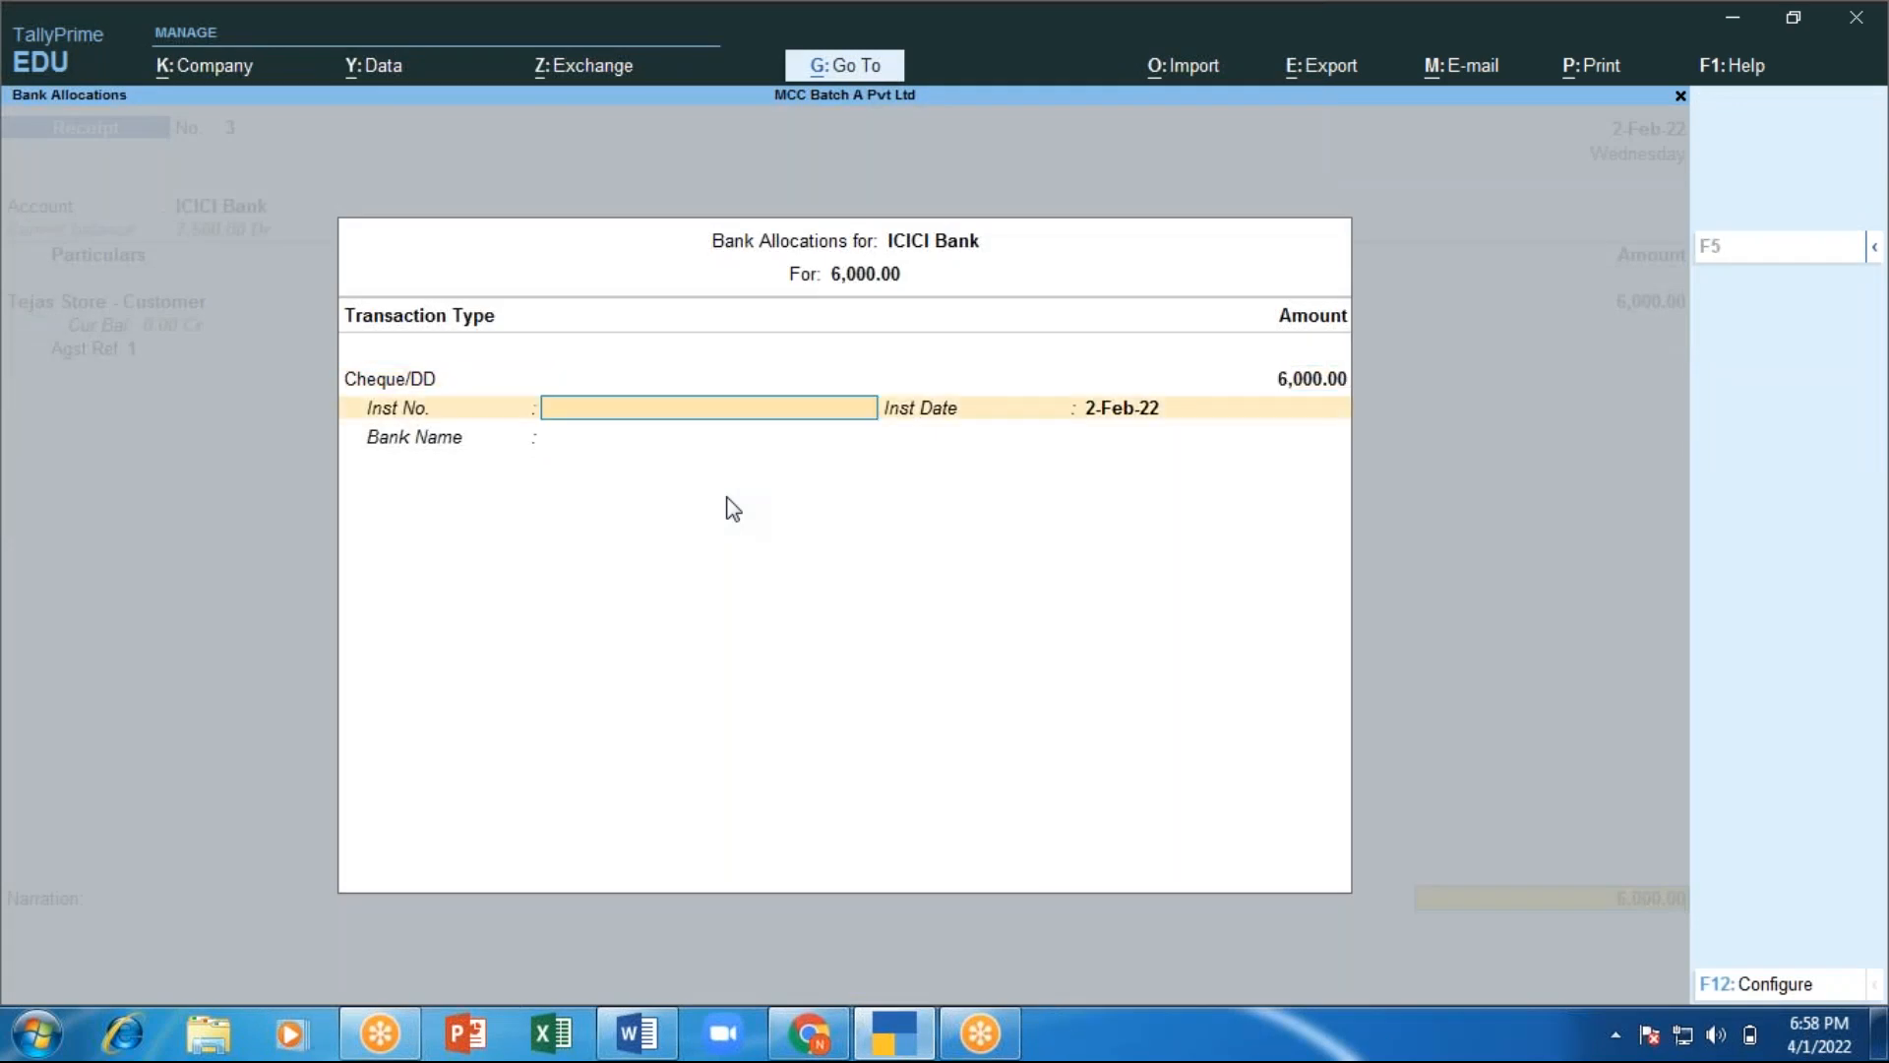
{"action": "key", "text": "Return"}
{"action": "key", "text": "Return"}
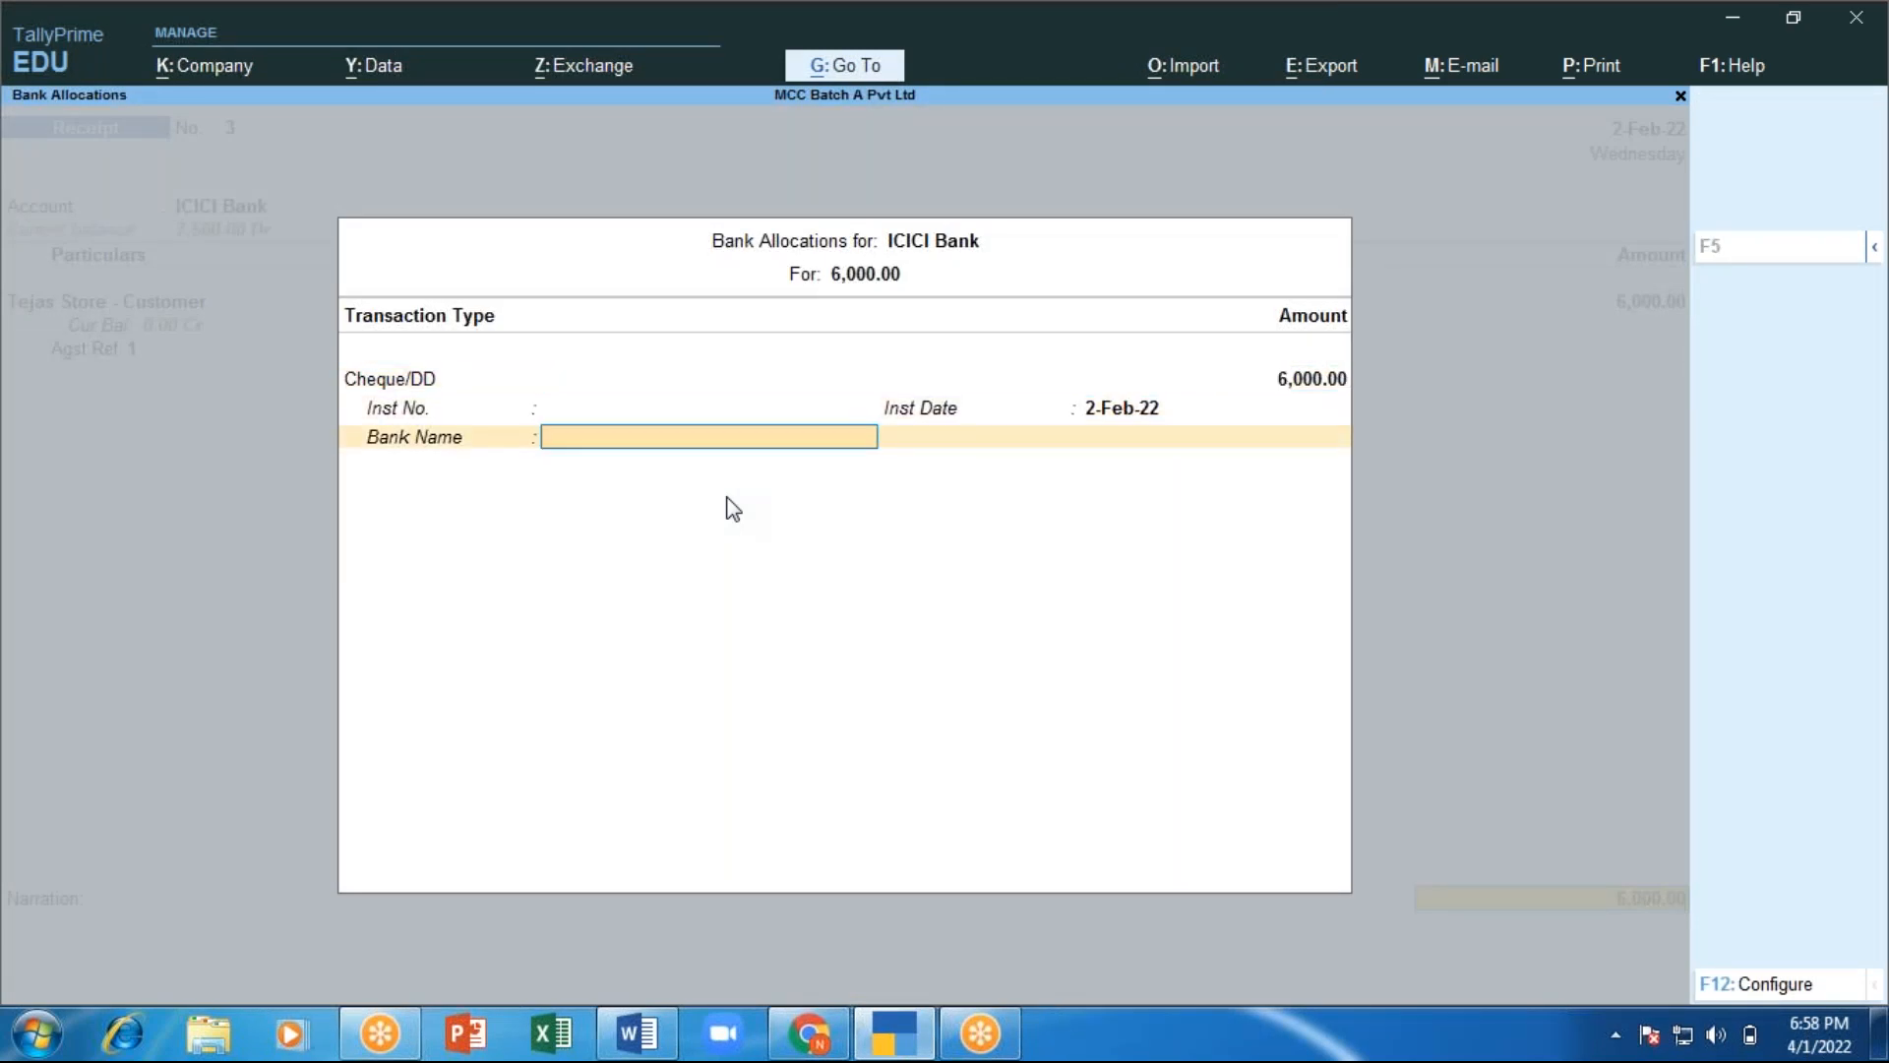
{"action": "key", "text": "BackSpace"}
{"action": "key", "text": "BackSpace"}
{"action": "type", "text": "456123"}
{"action": "key", "text": "Return"}
{"action": "key", "text": "Return"}
{"action": "key", "text": "Return"}
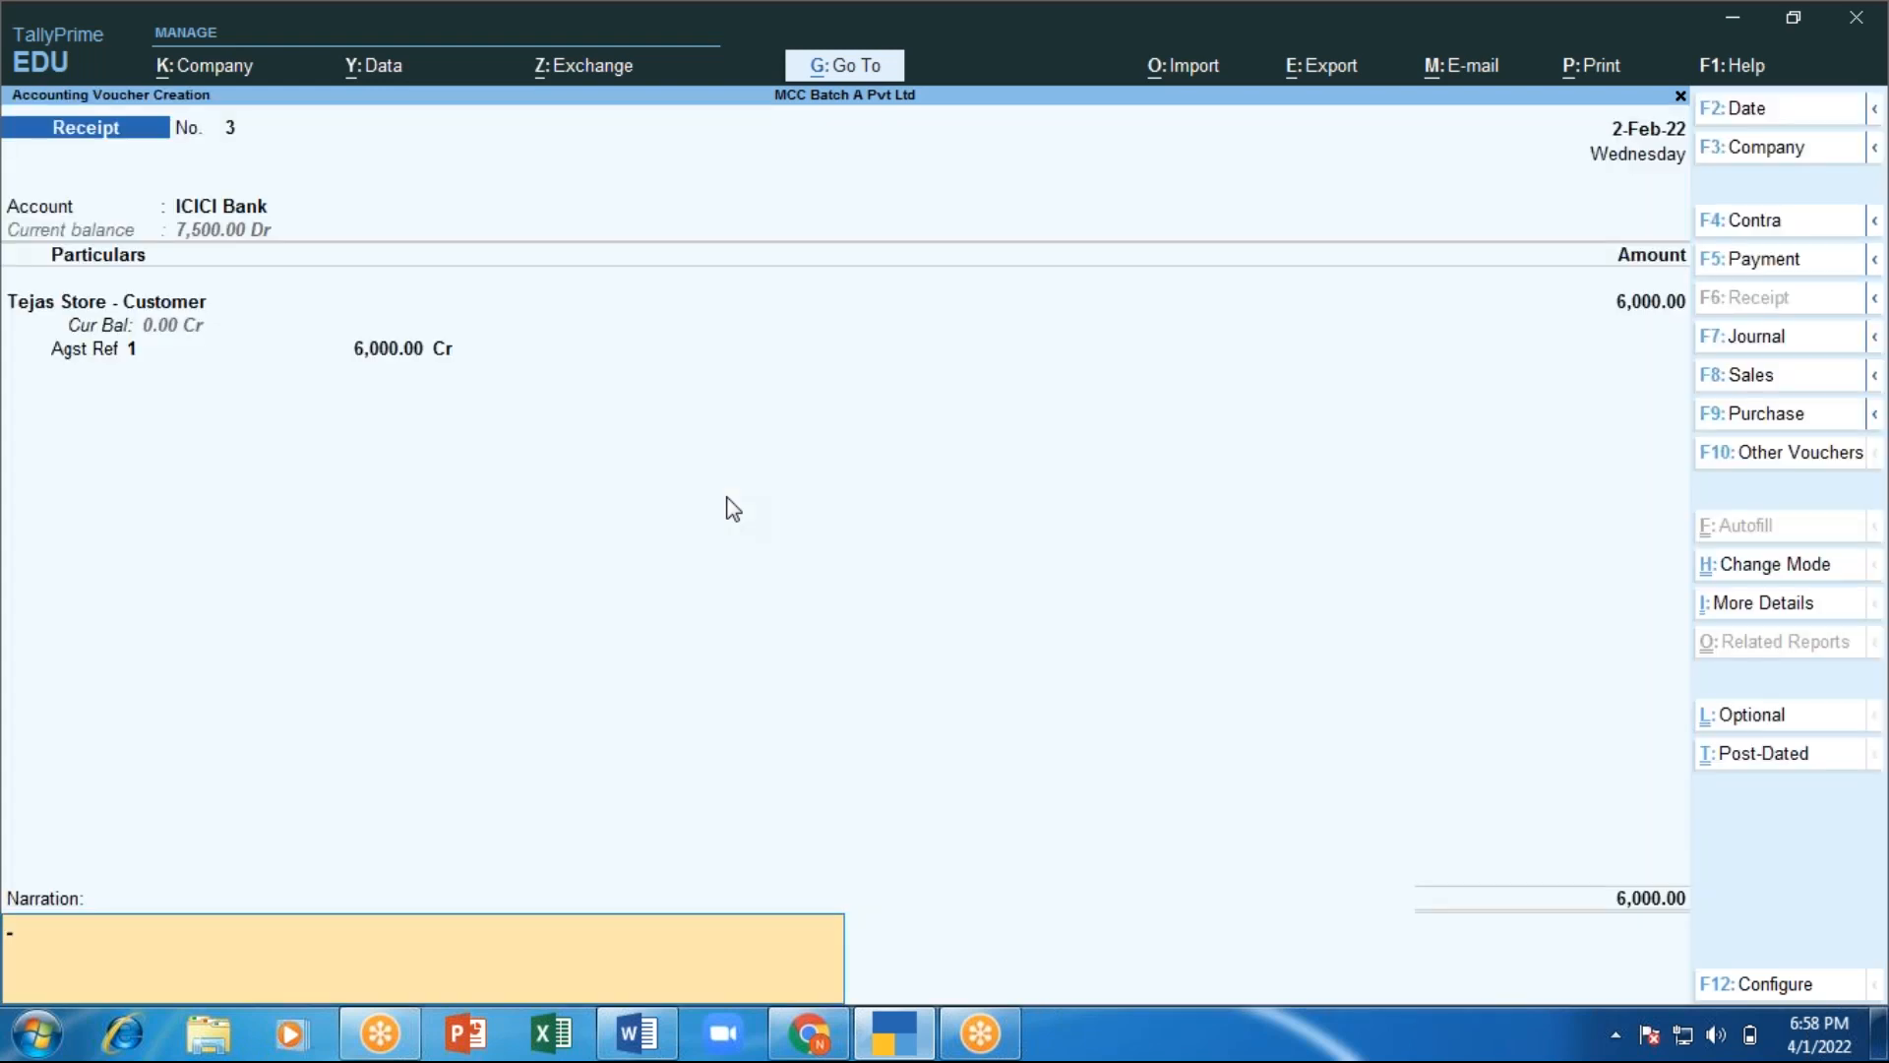
Save the receipt voucher without a narration and leave voucher creation for the Gateway of Tally.
{"action": "key", "text": "Return"}
{"action": "key", "text": "Escape"}
{"action": "key", "text": "Return"}
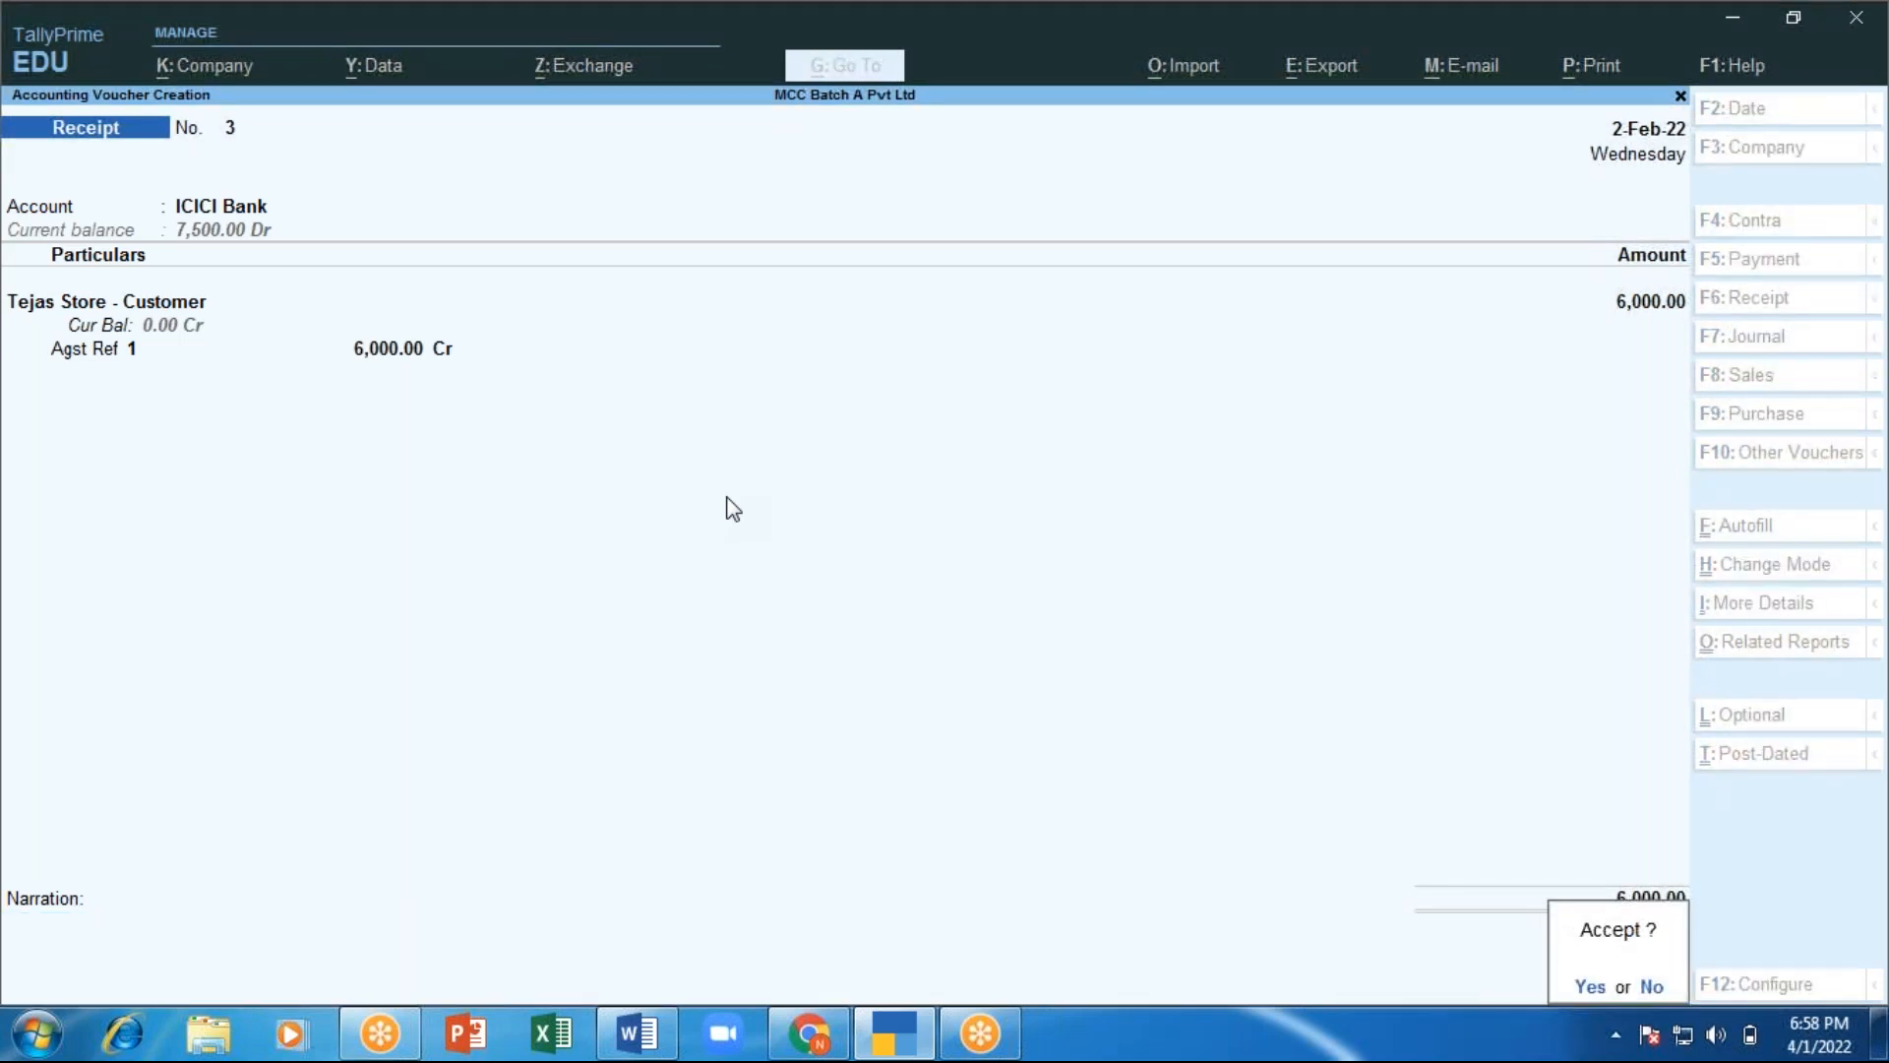
{"action": "key", "text": "y"}
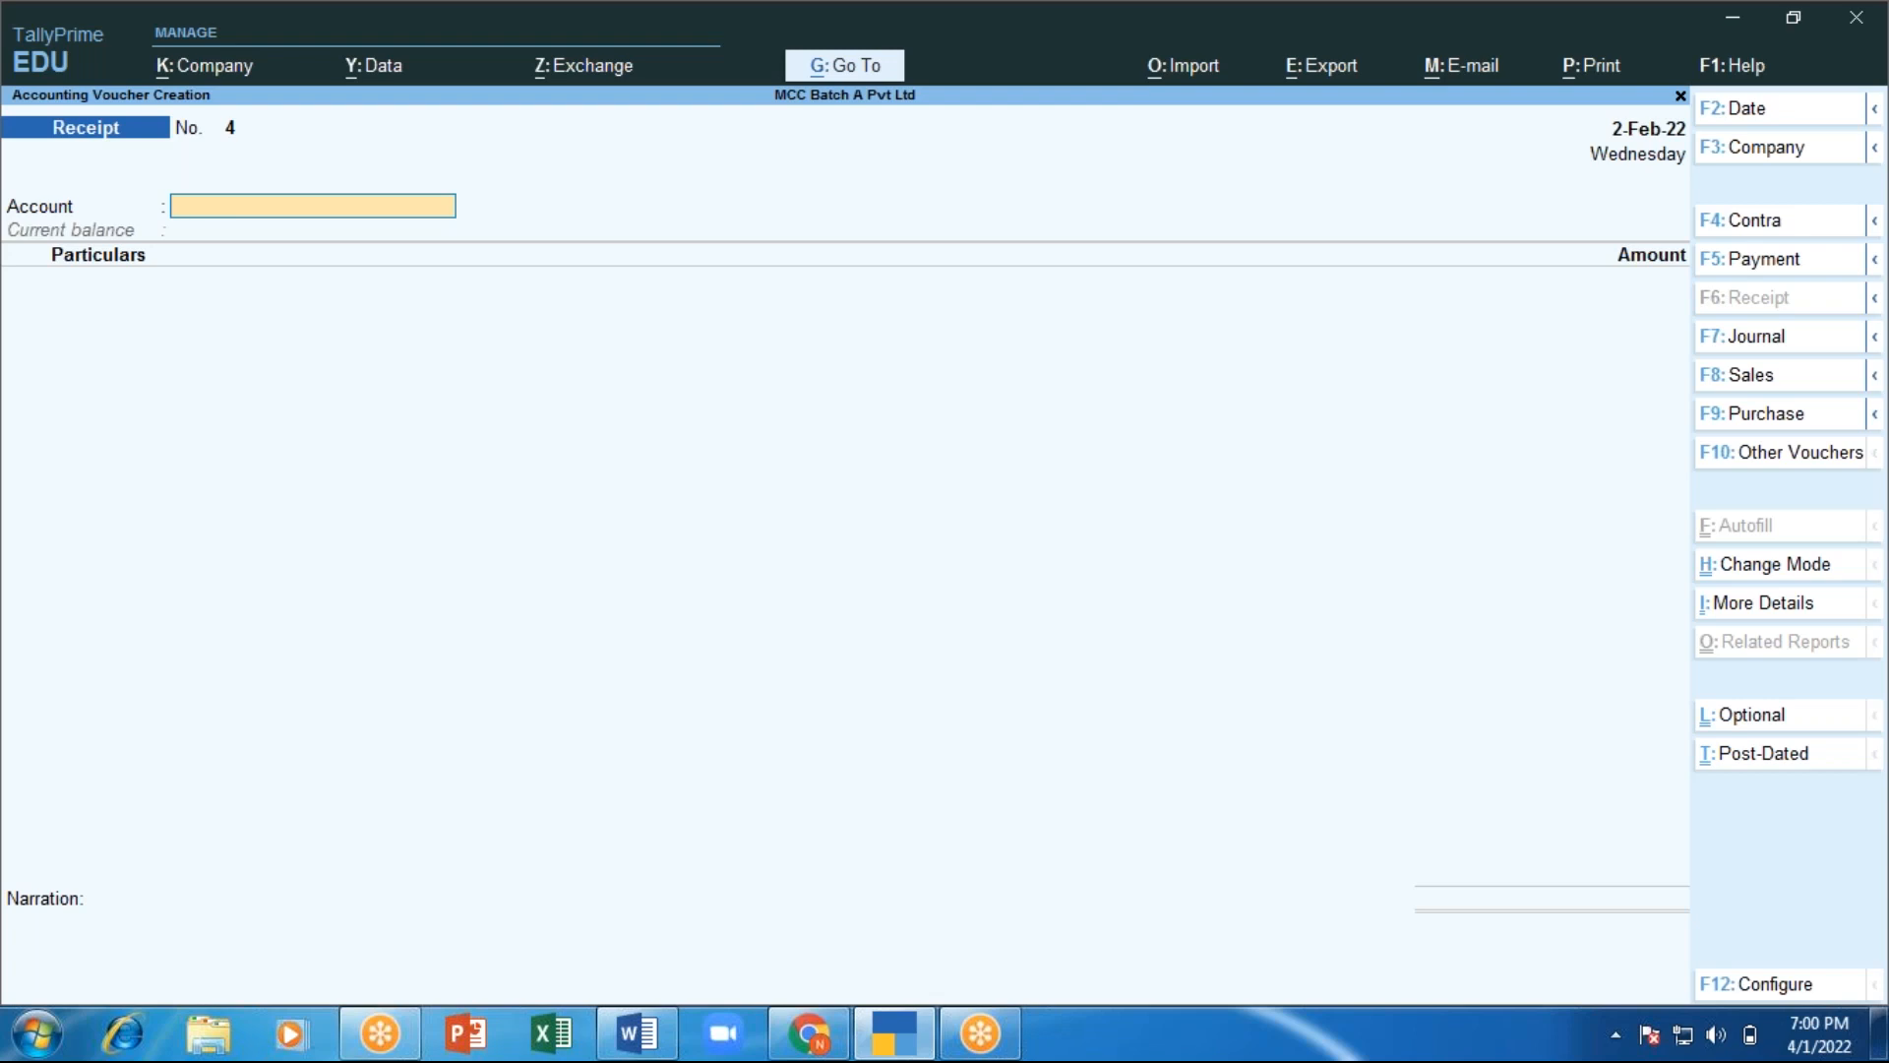
{"action": "key", "text": "Escape"}
{"action": "key", "text": "y"}
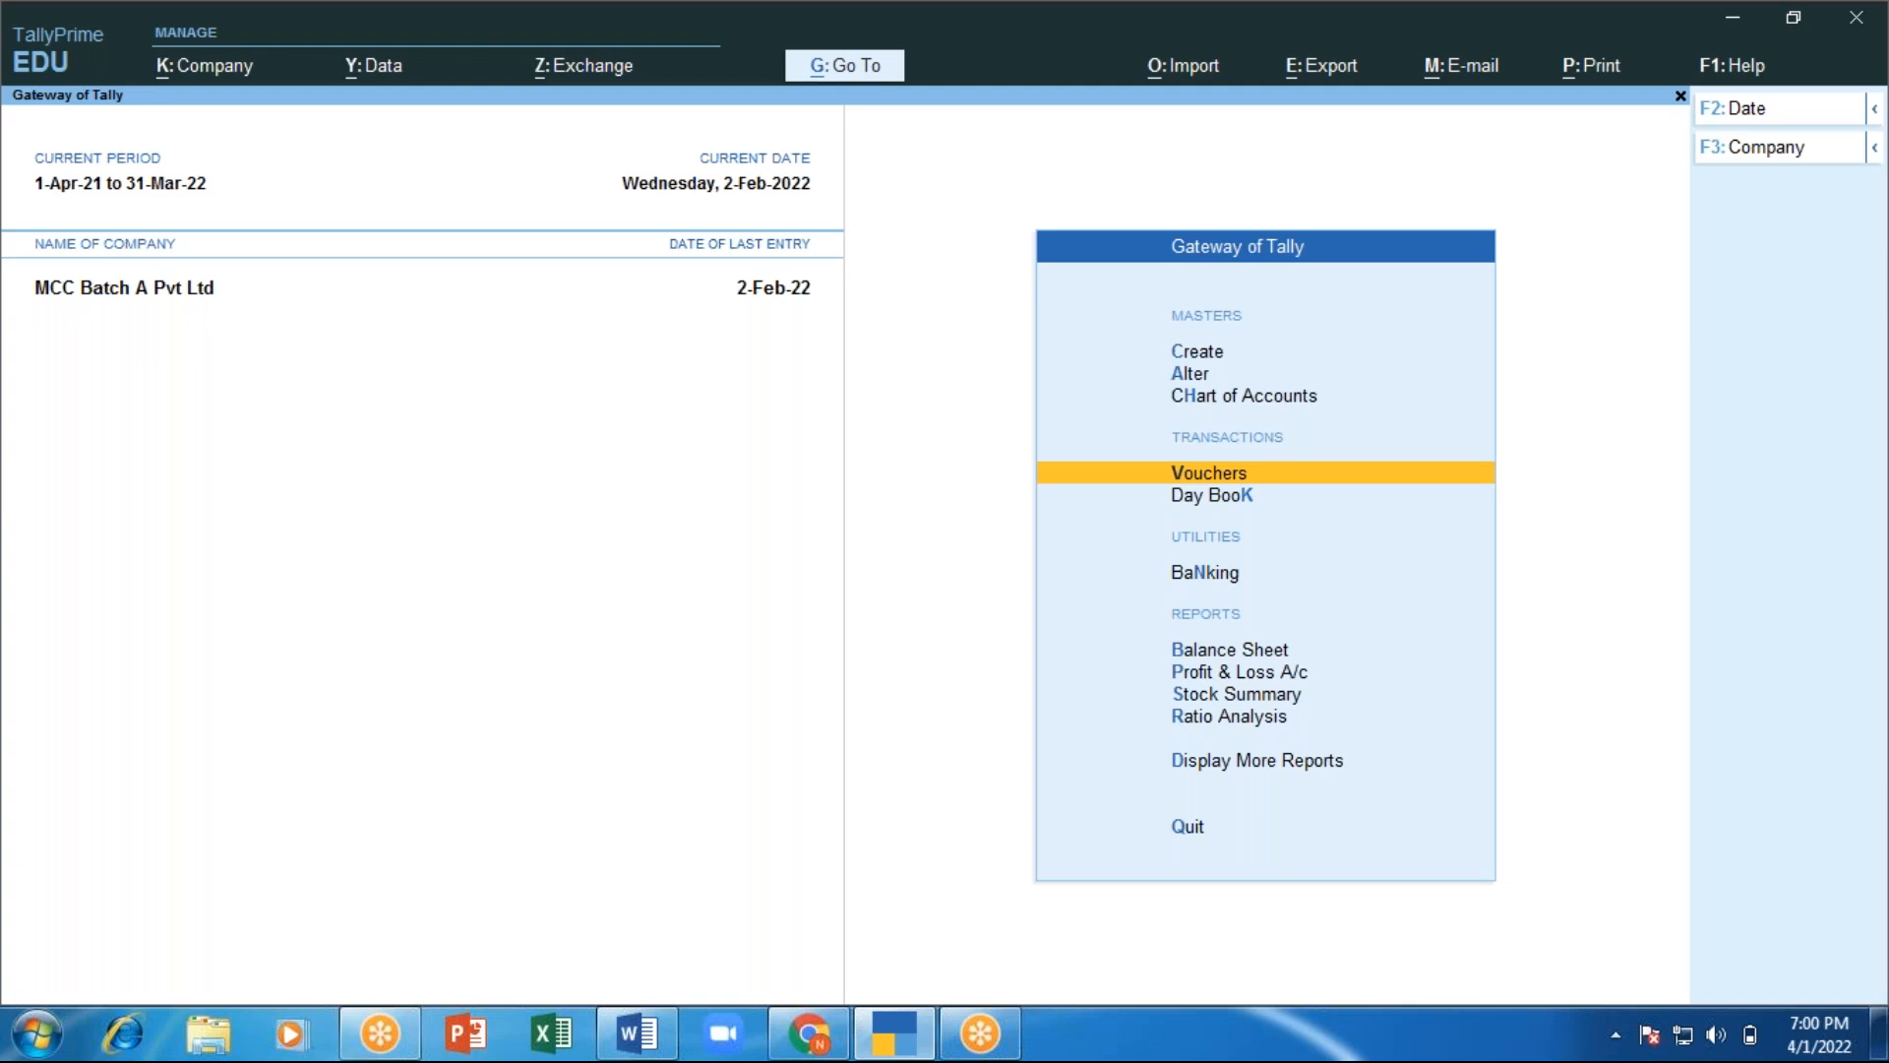
Open the Account Books within the additional accounting reports.
{"action": "key", "text": "d"}
{"action": "key", "text": "Down"}
{"action": "key", "text": "Down"}
{"action": "key", "text": "Down"}
{"action": "key", "text": "Down"}
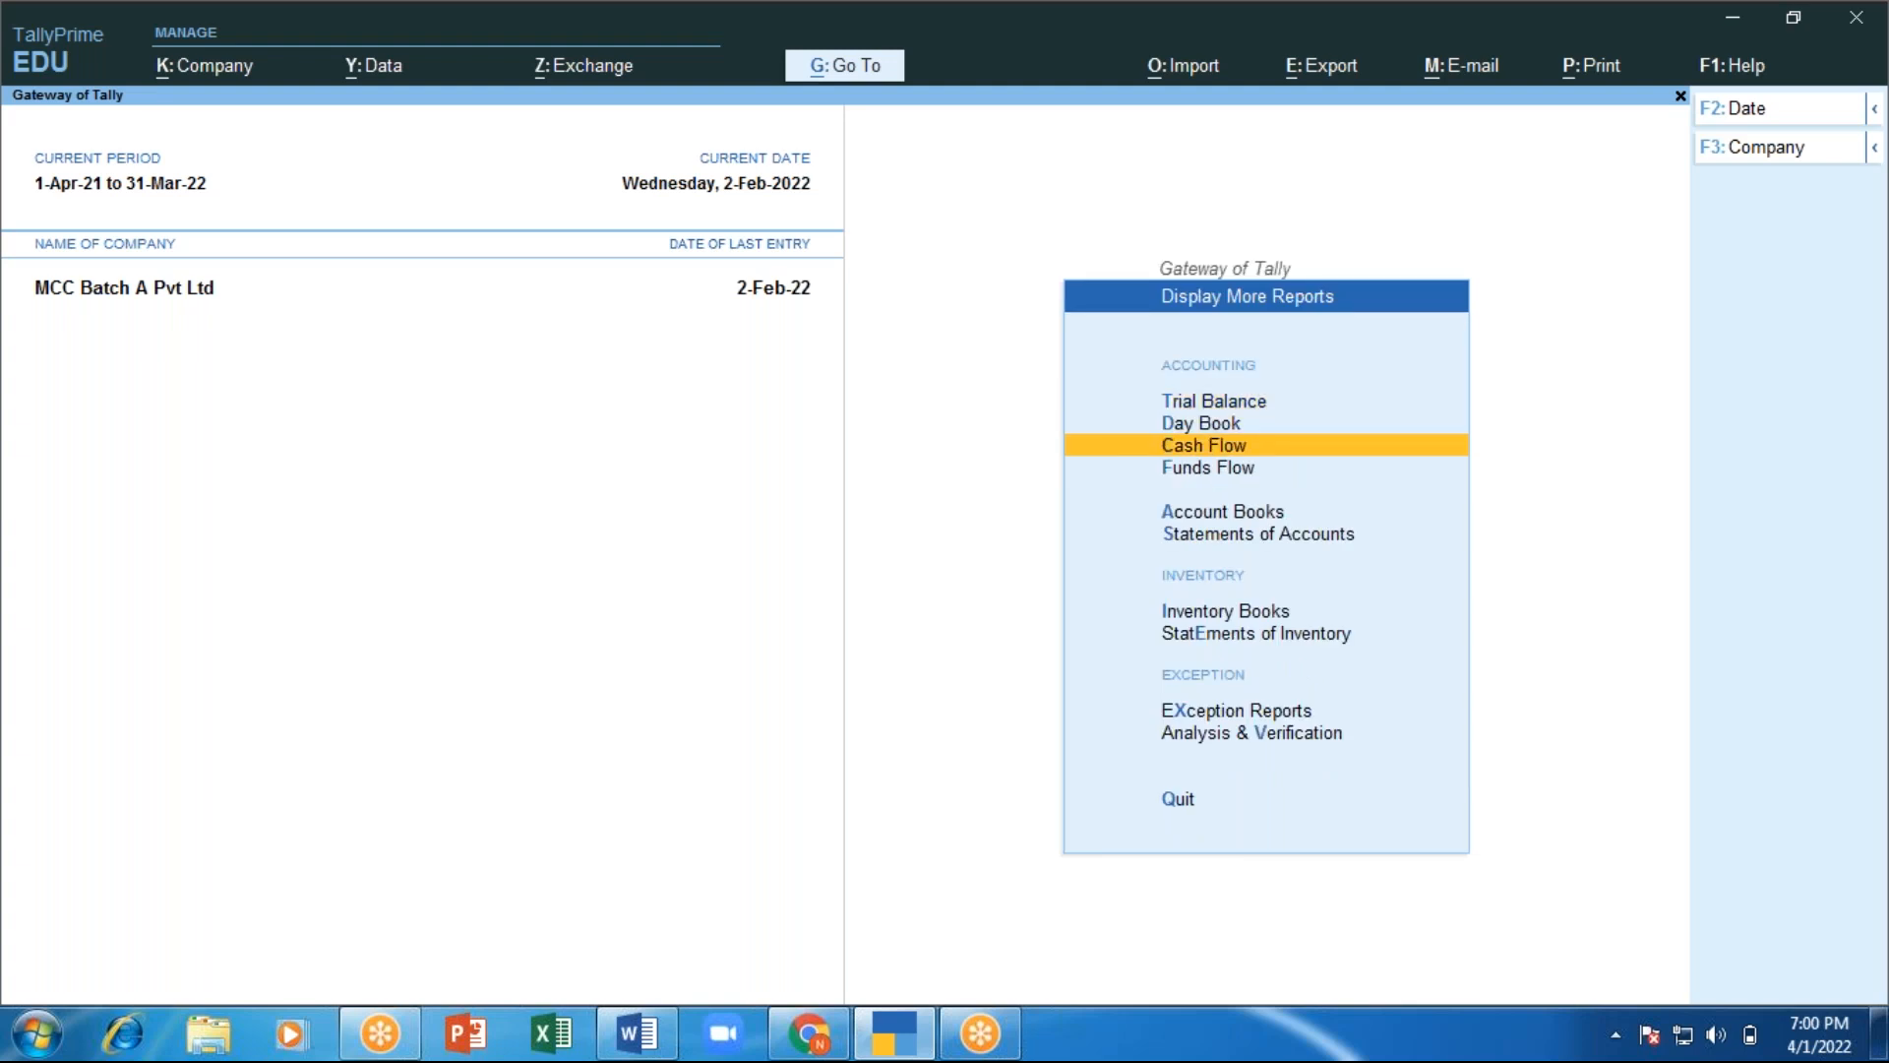
{"action": "key", "text": "Return"}
Open the Purchase Register and drill down to the list of February purchase vouchers.
{"action": "key", "text": "Down"}
{"action": "key", "text": "Down"}
{"action": "key", "text": "Down"}
{"action": "key", "text": "Down"}
{"action": "key", "text": "Down"}
{"action": "key", "text": "Down"}
{"action": "key", "text": "Down"}
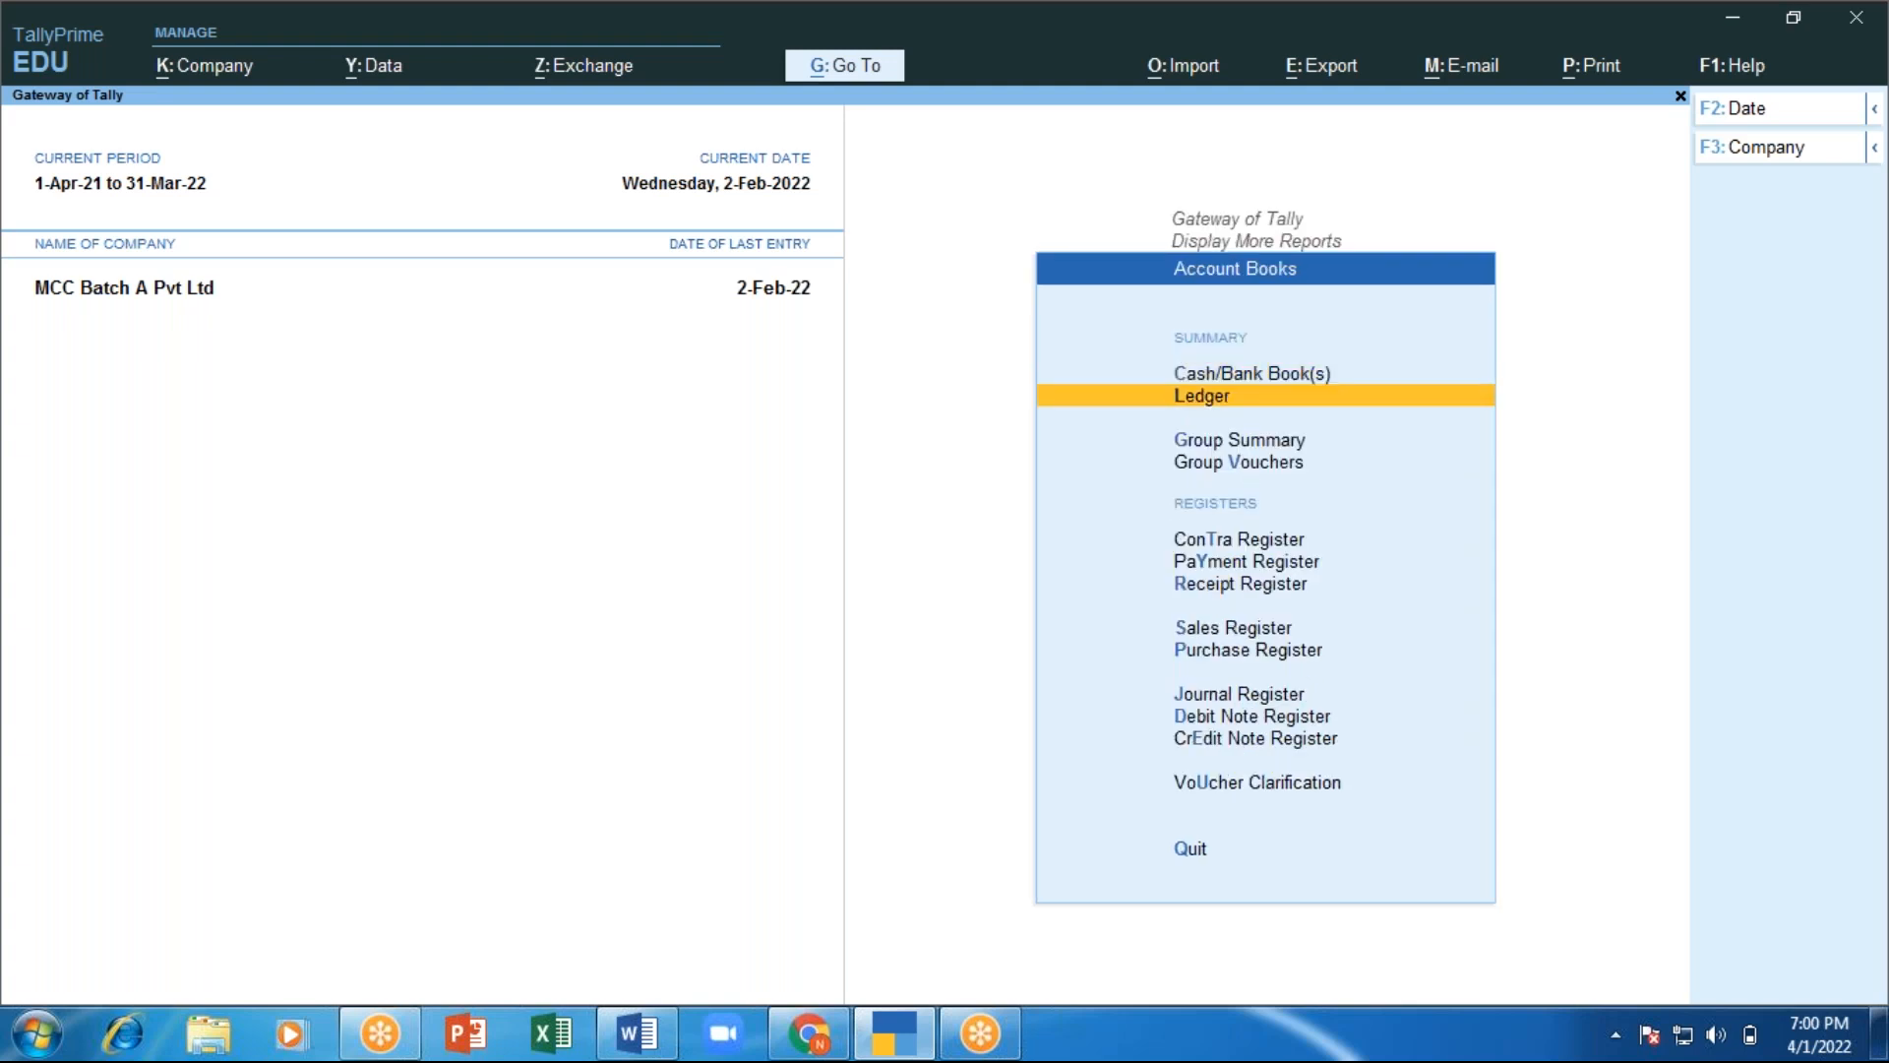
{"action": "key", "text": "Down"}
{"action": "key", "text": "Down"}
{"action": "key", "text": "Up"}
{"action": "key", "text": "Up"}
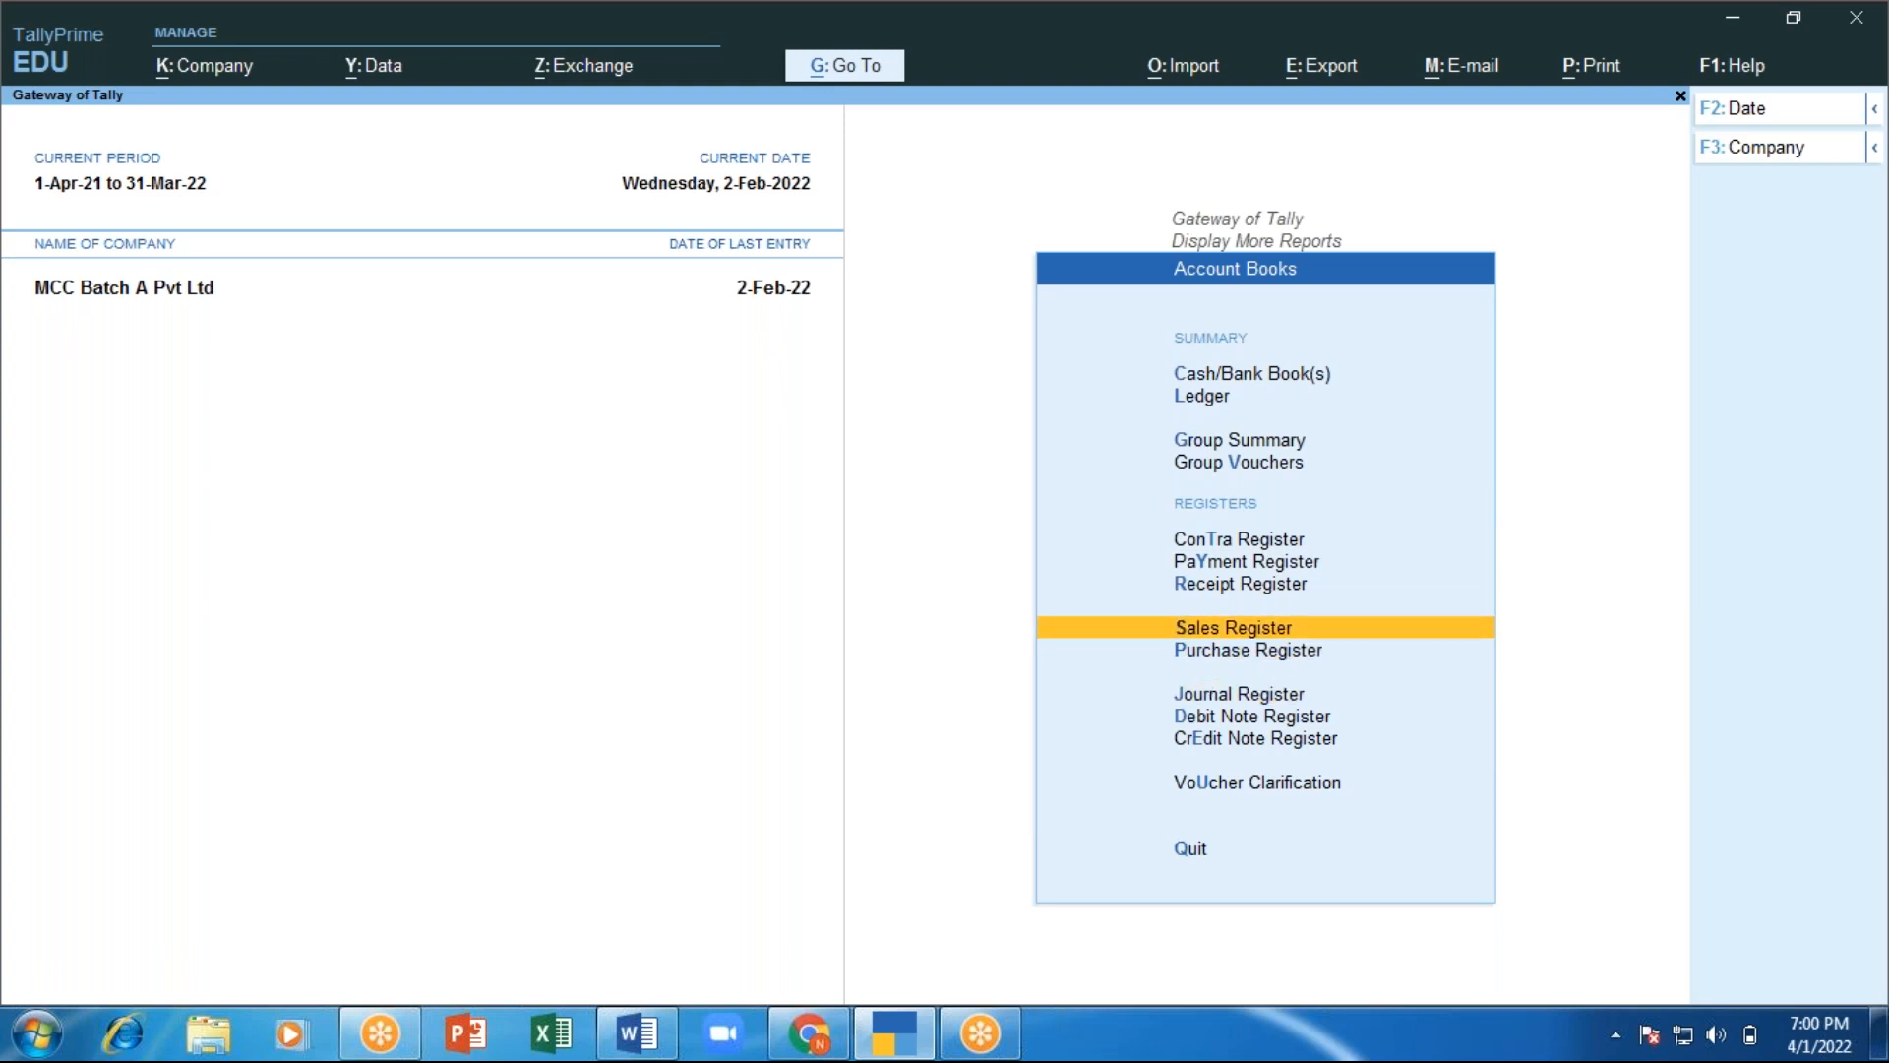
{"action": "key", "text": "Down"}
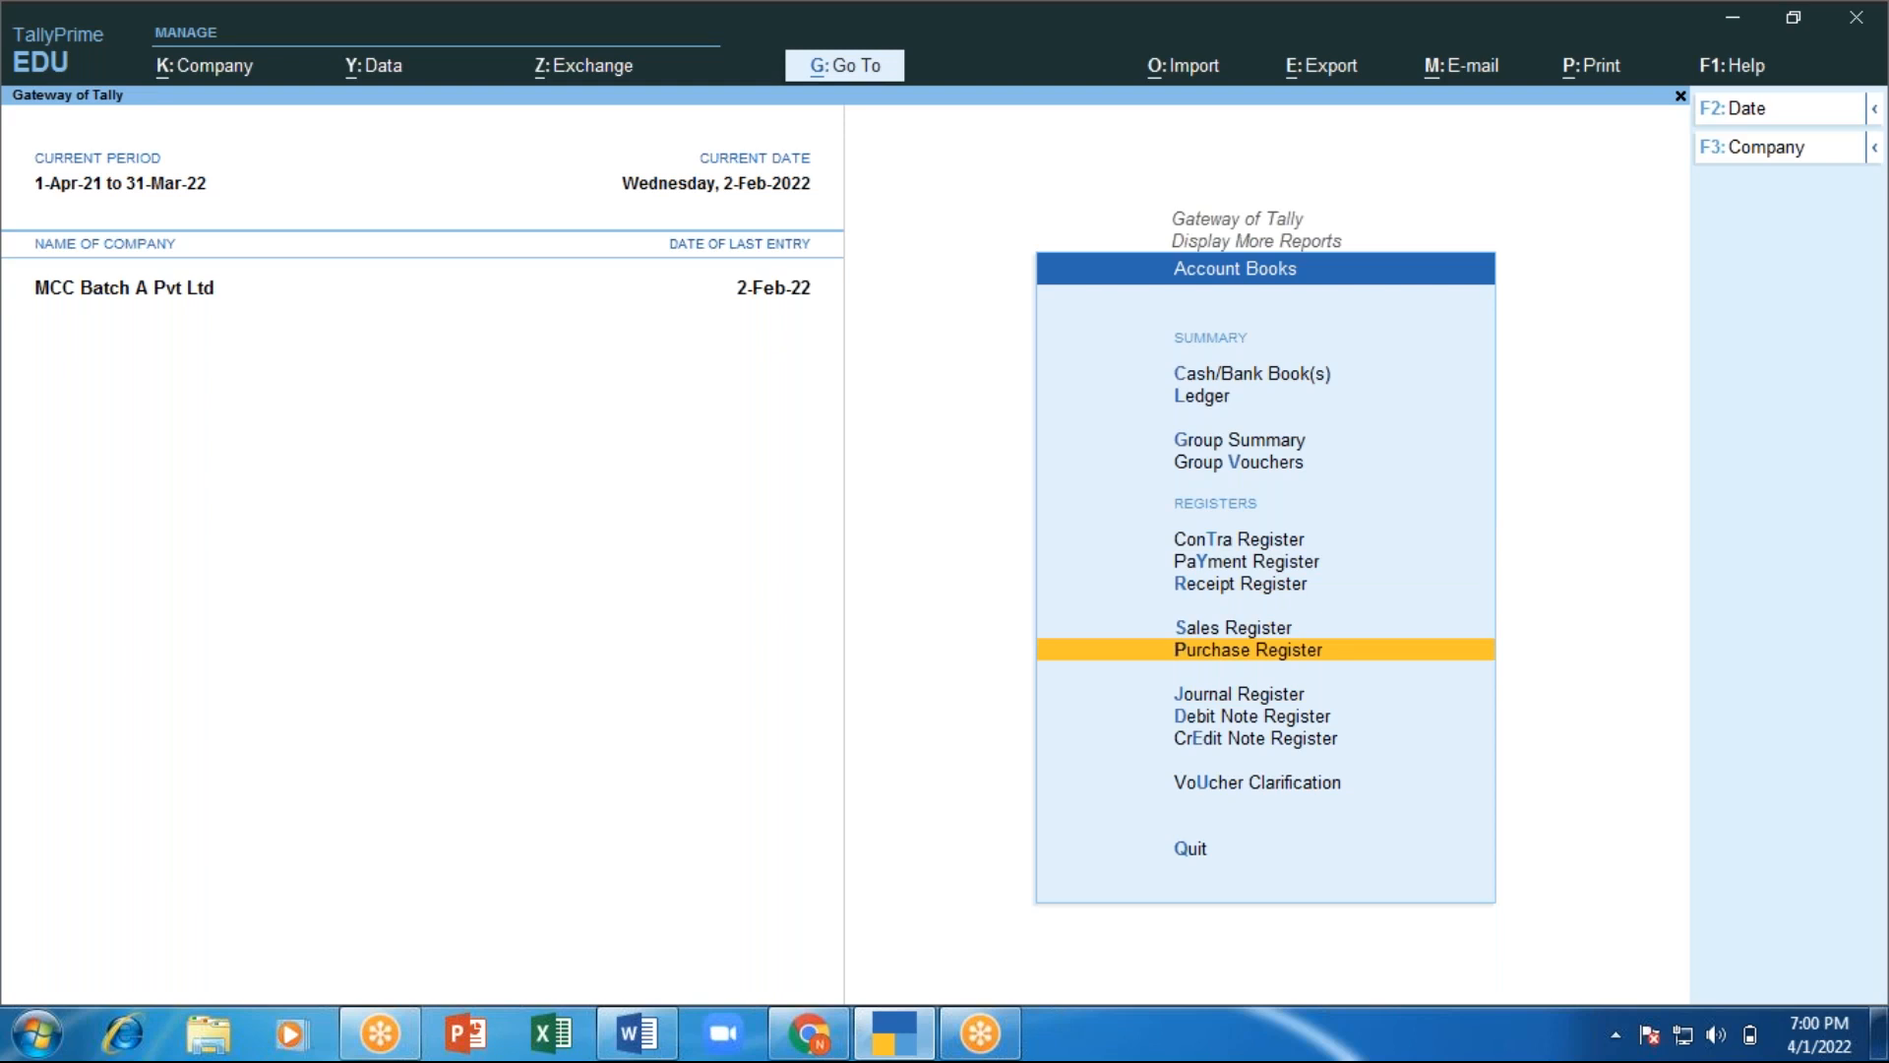
{"action": "key", "text": "Return"}
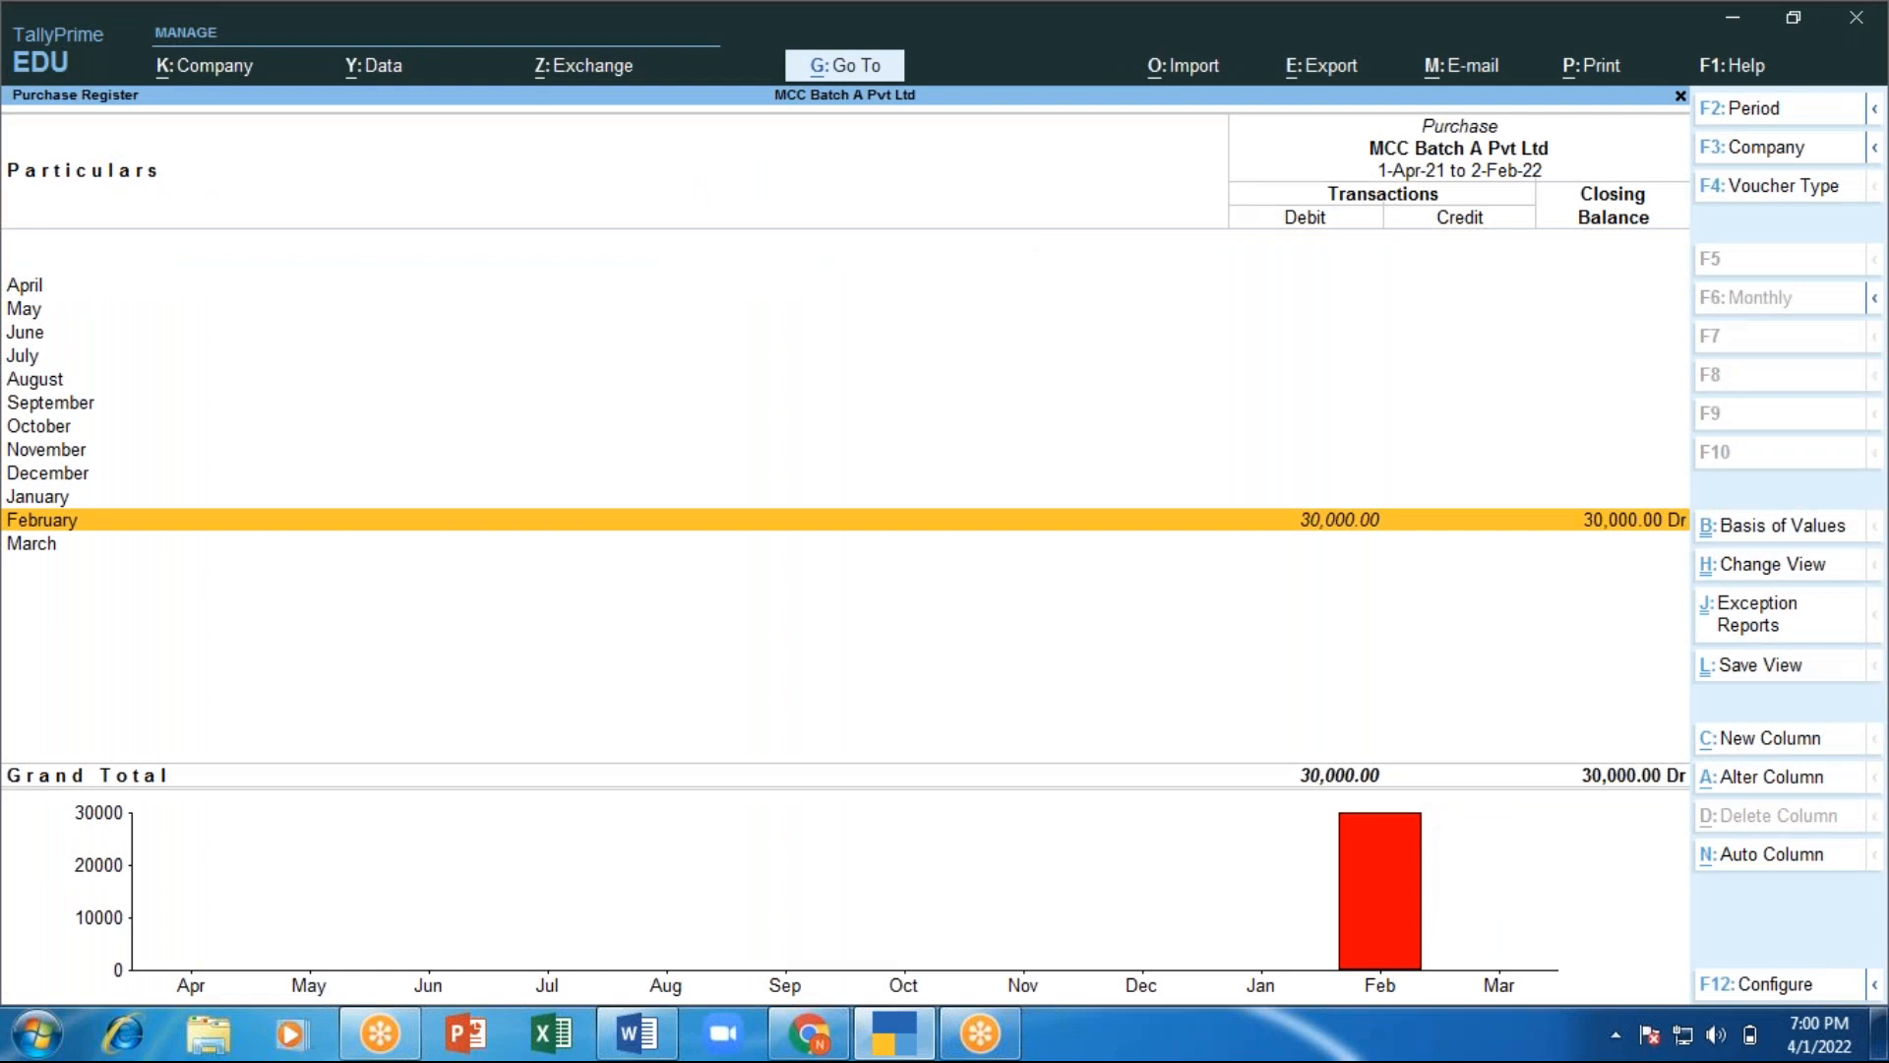
{"action": "key", "text": "Return"}
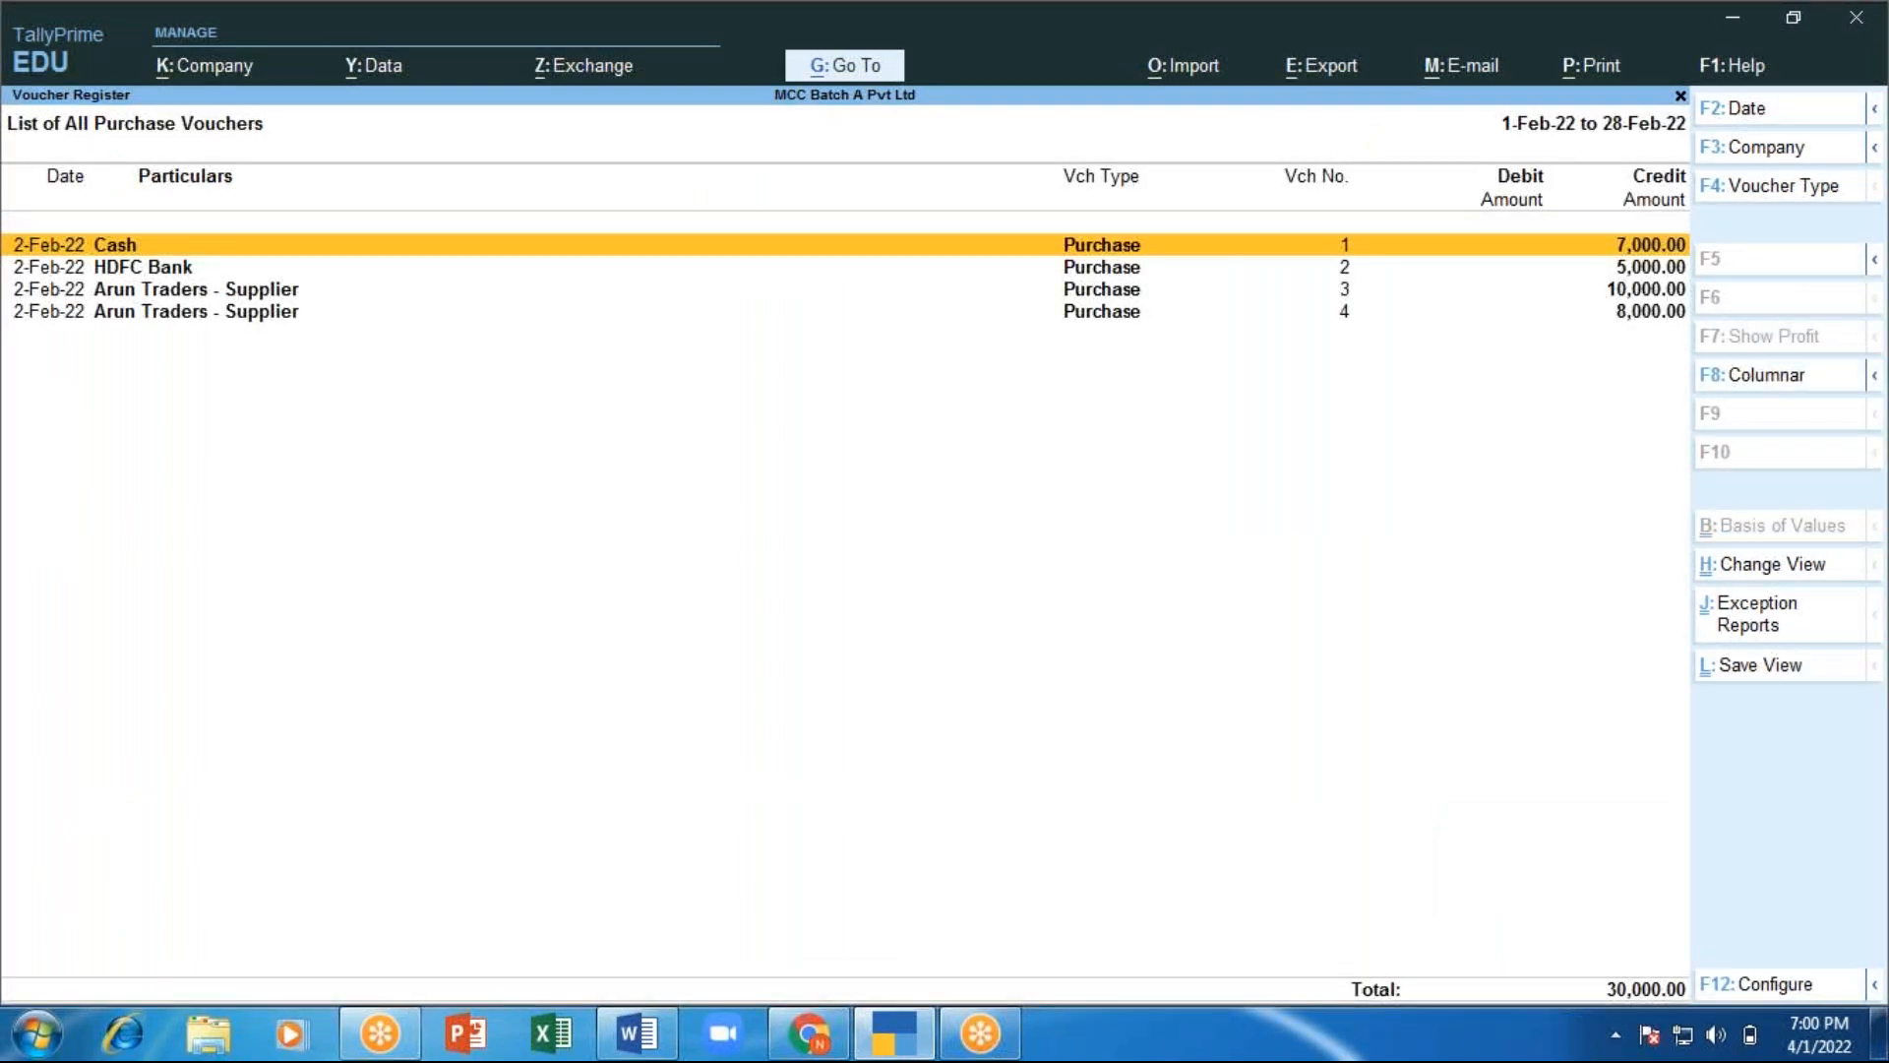
Go through the cash, bank and supplier entries in the February purchase voucher list.
{"action": "key", "text": "Down"}
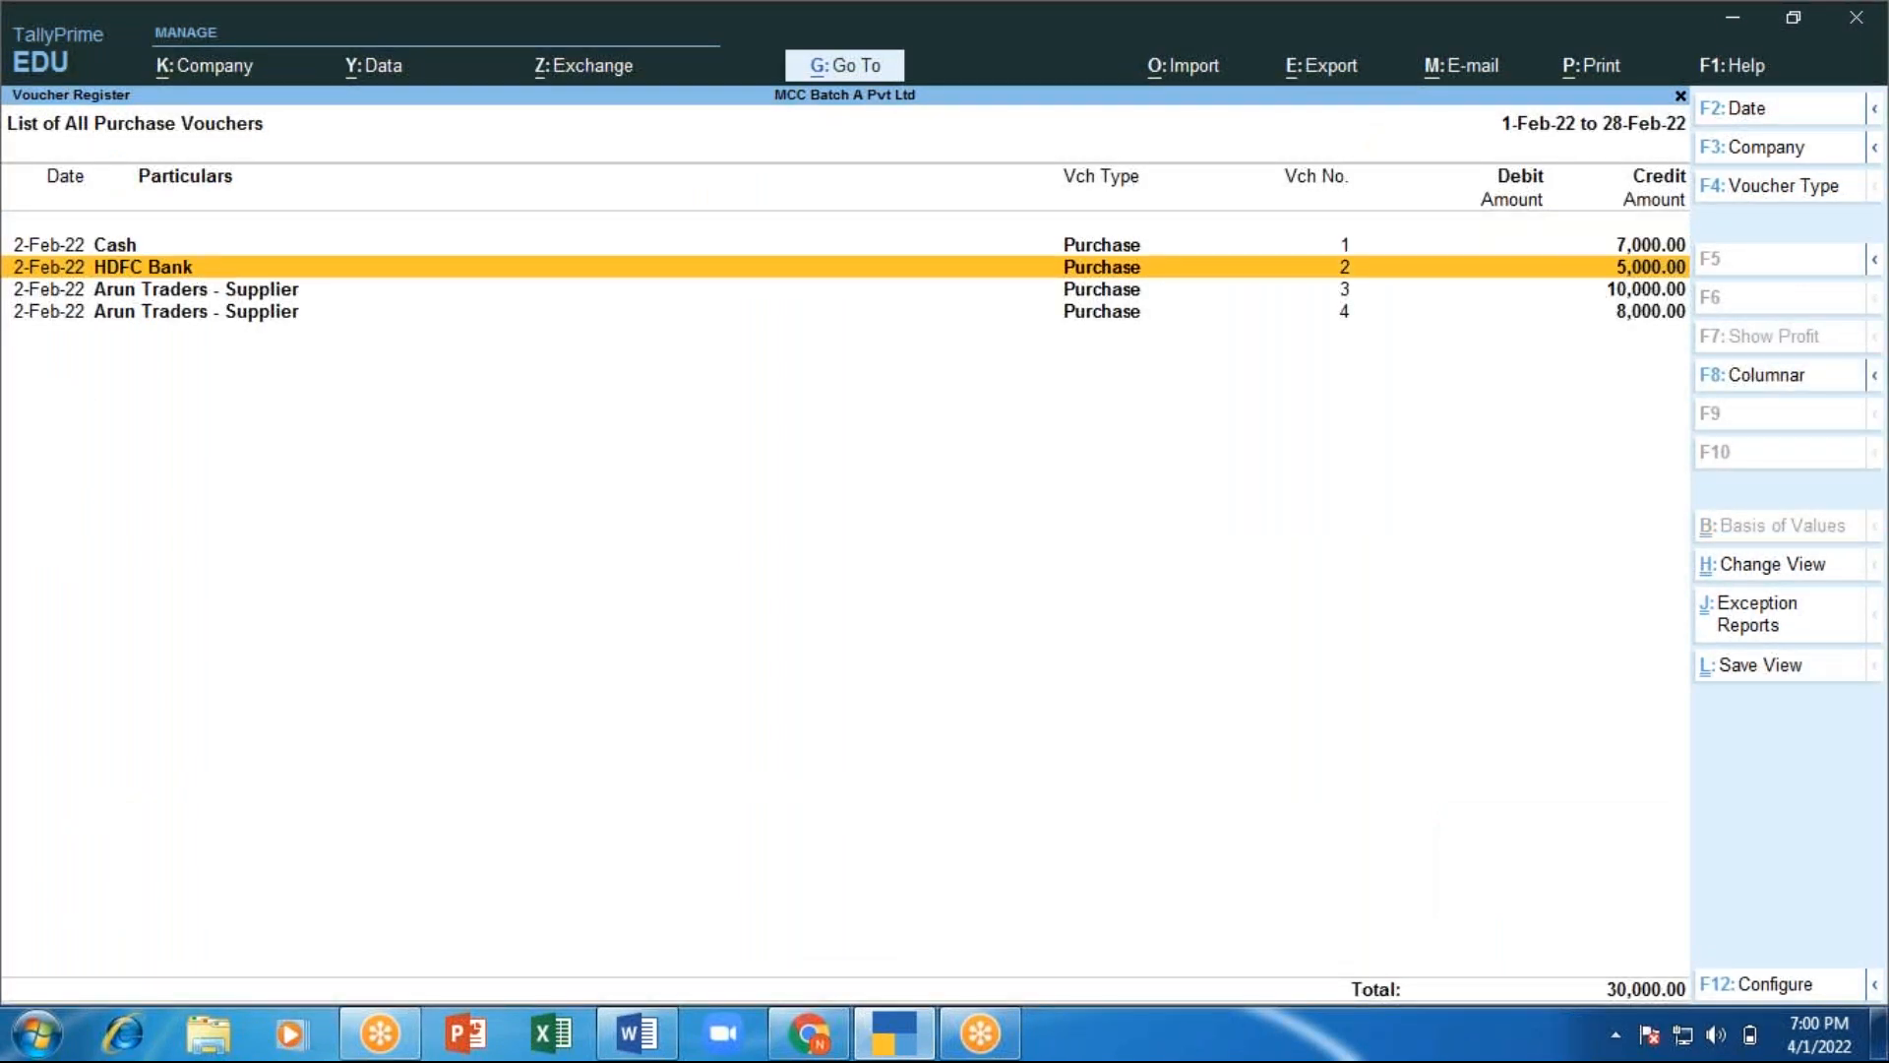
{"action": "key", "text": "Up"}
{"action": "key", "text": "Down"}
{"action": "key", "text": "Down"}
{"action": "key", "text": "Down"}
{"action": "key", "text": "Up"}
{"action": "key", "text": "Down"}
{"action": "key", "text": "Up"}
{"action": "key", "text": "Down"}
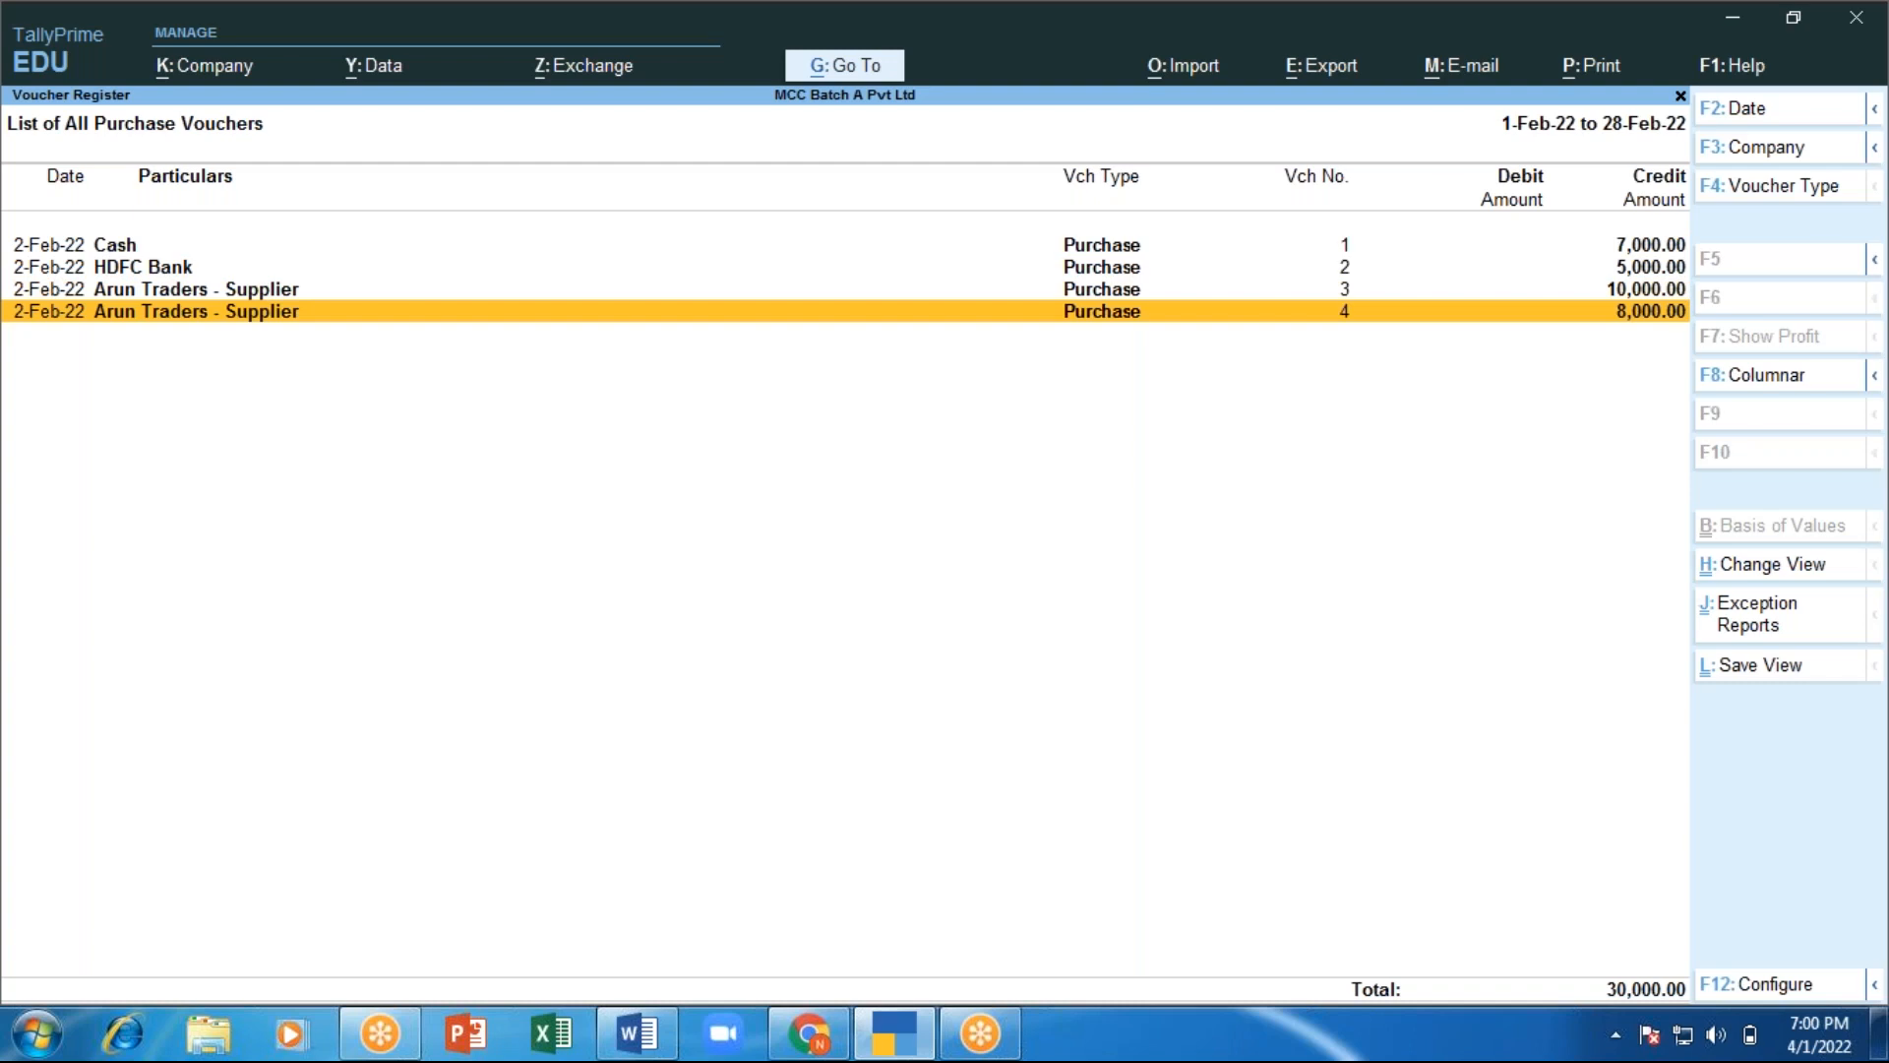
View the February vouchers in the Sales Register and return to the Gateway of Tally.
{"action": "key", "text": "Escape"}
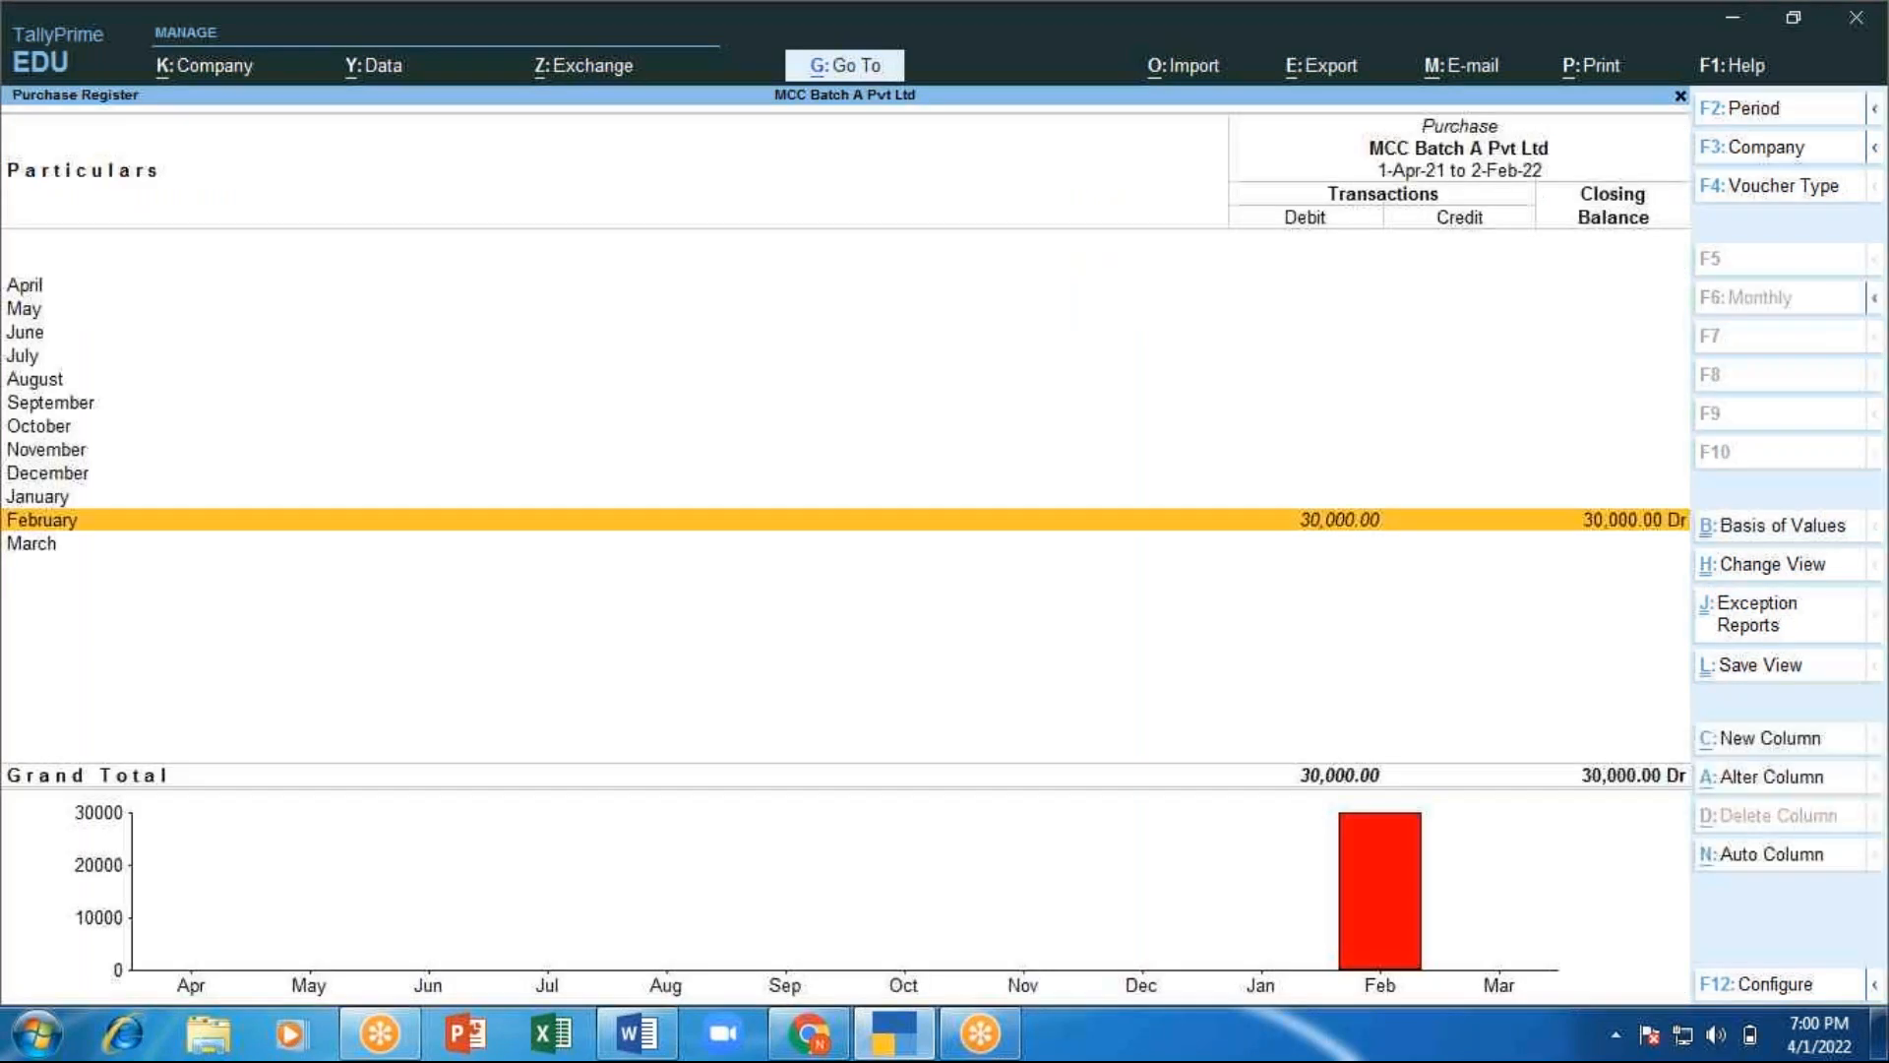
{"action": "key", "text": "Escape"}
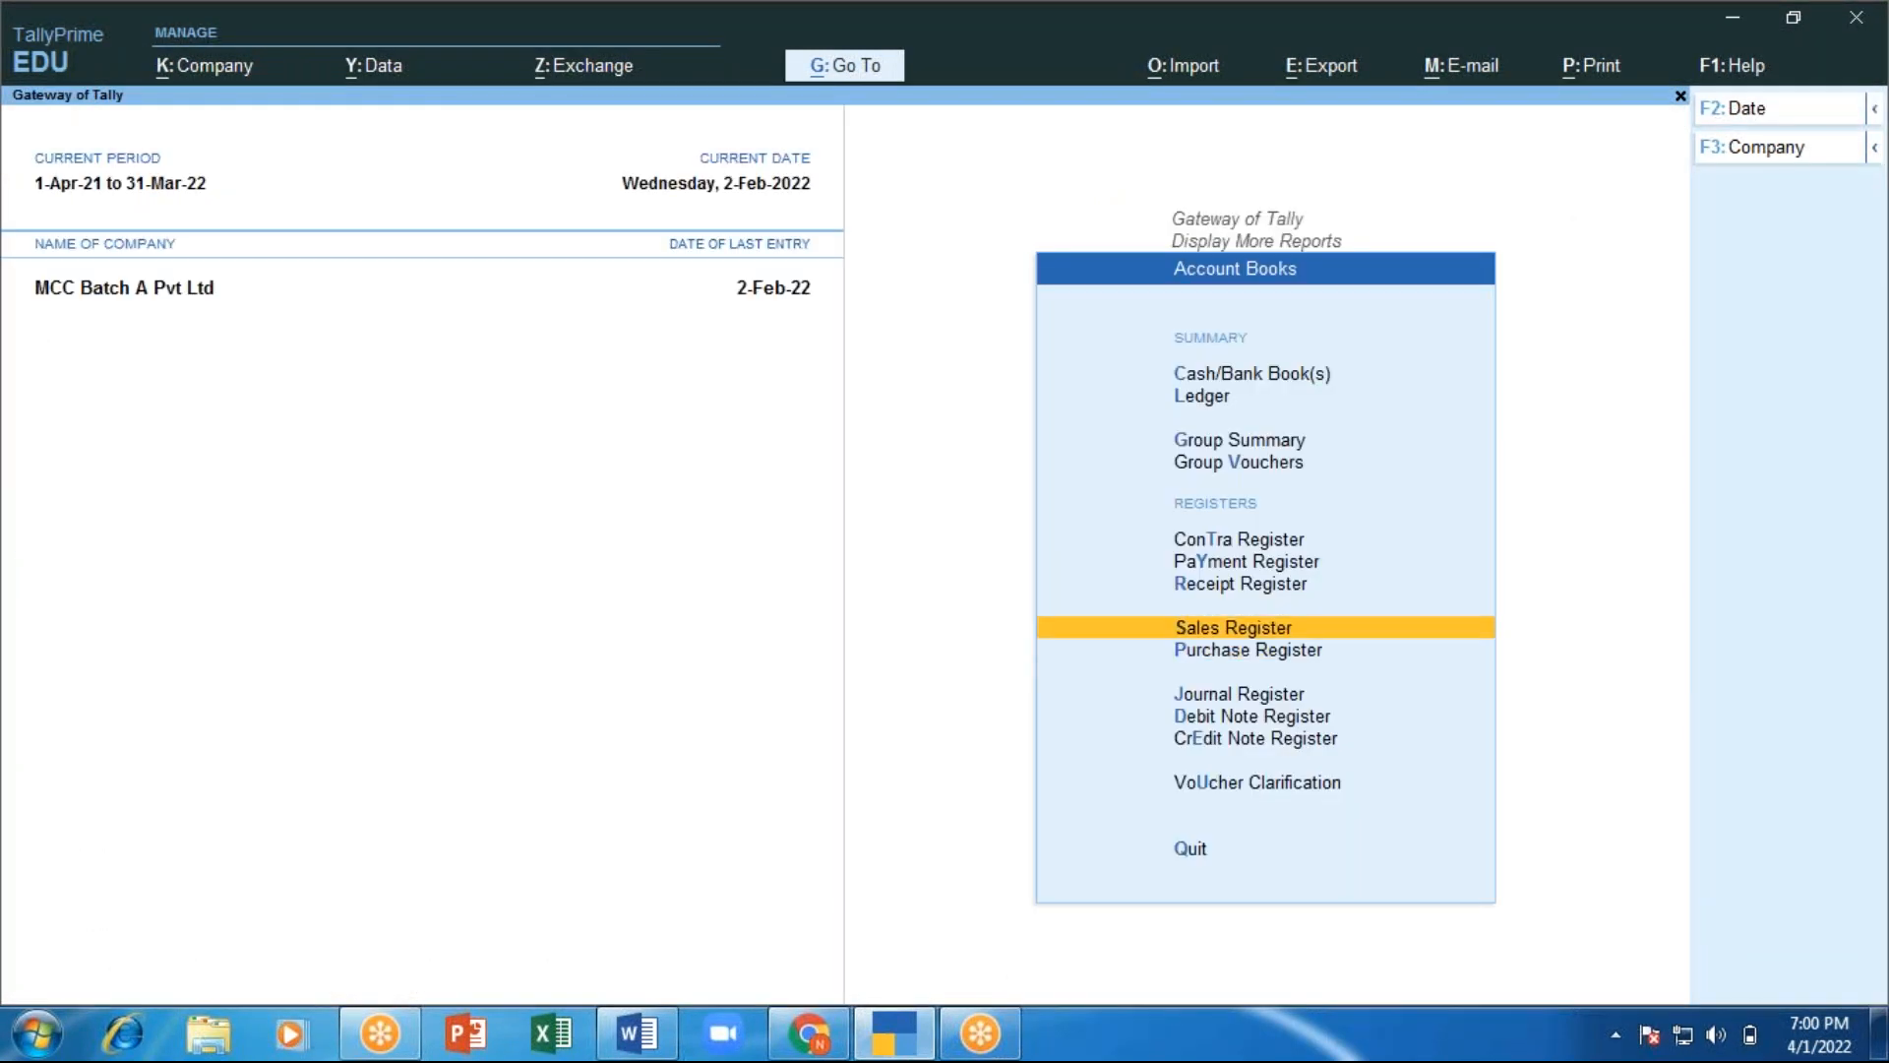
{"action": "key", "text": "Return"}
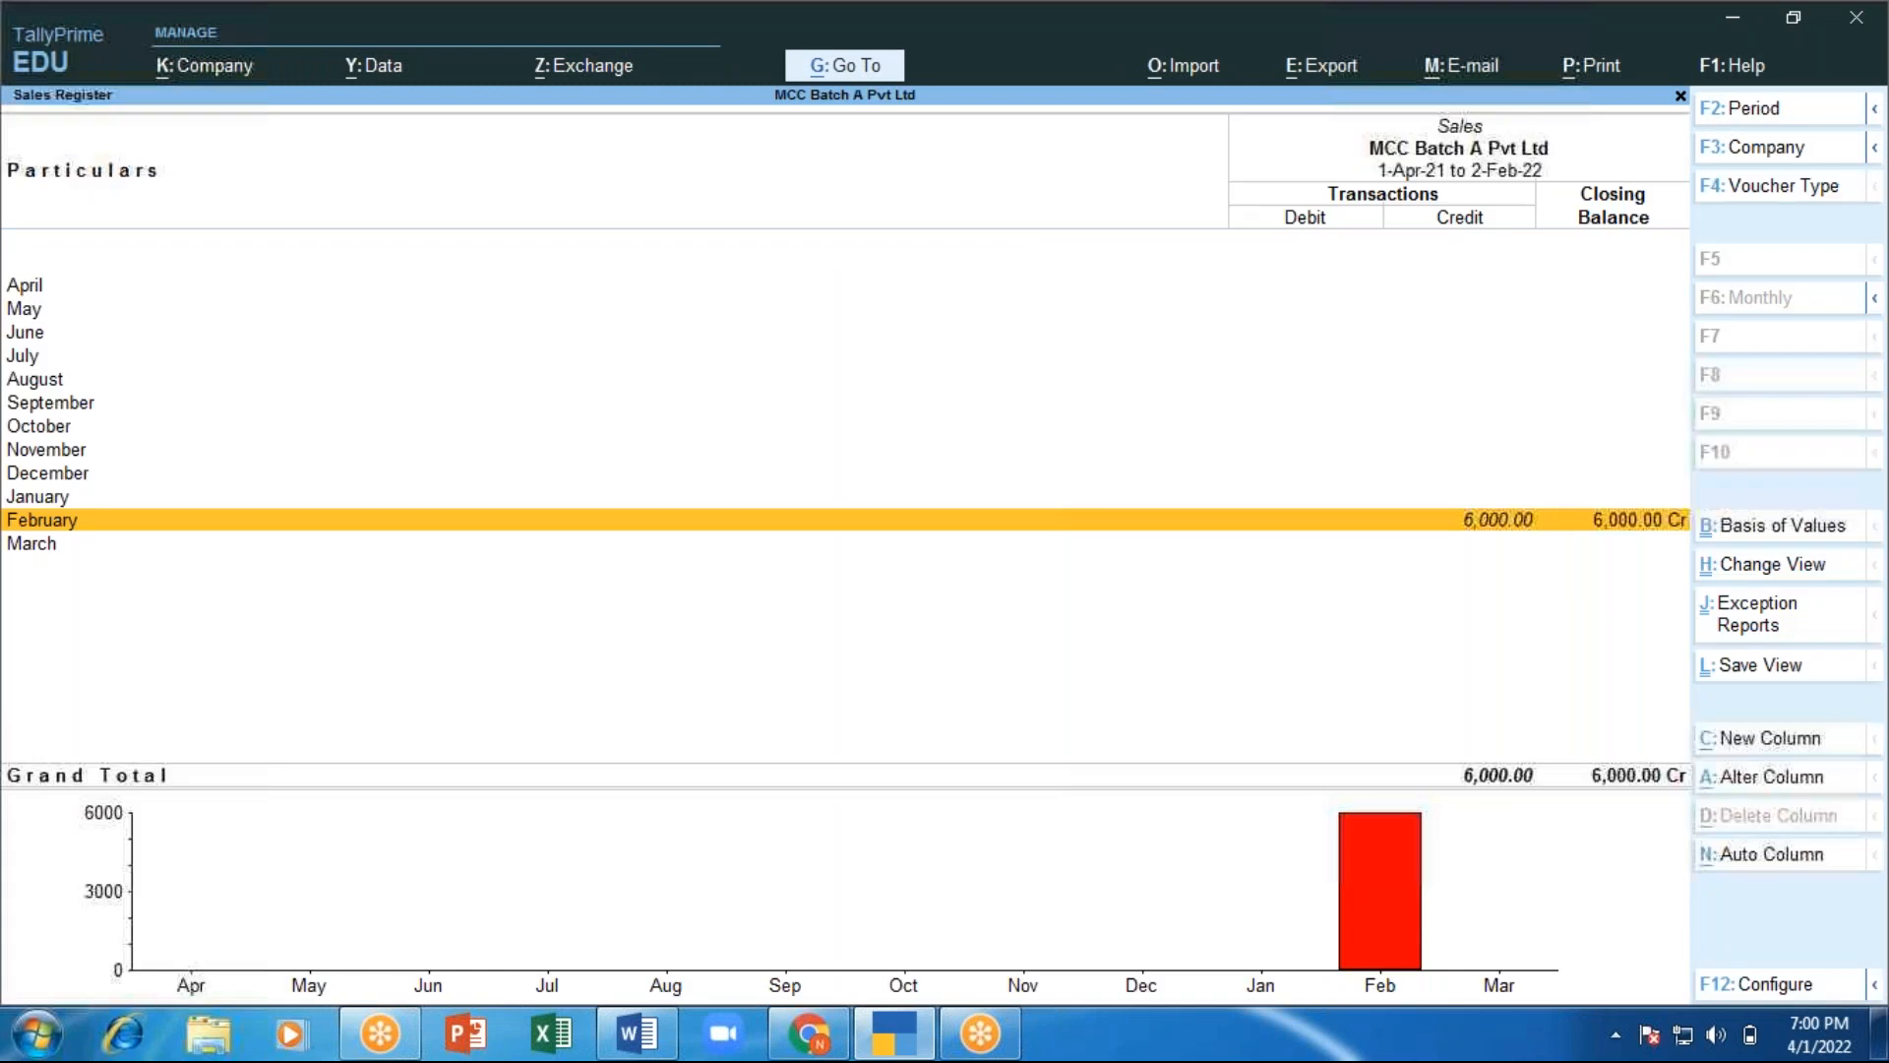
{"action": "key", "text": "Return"}
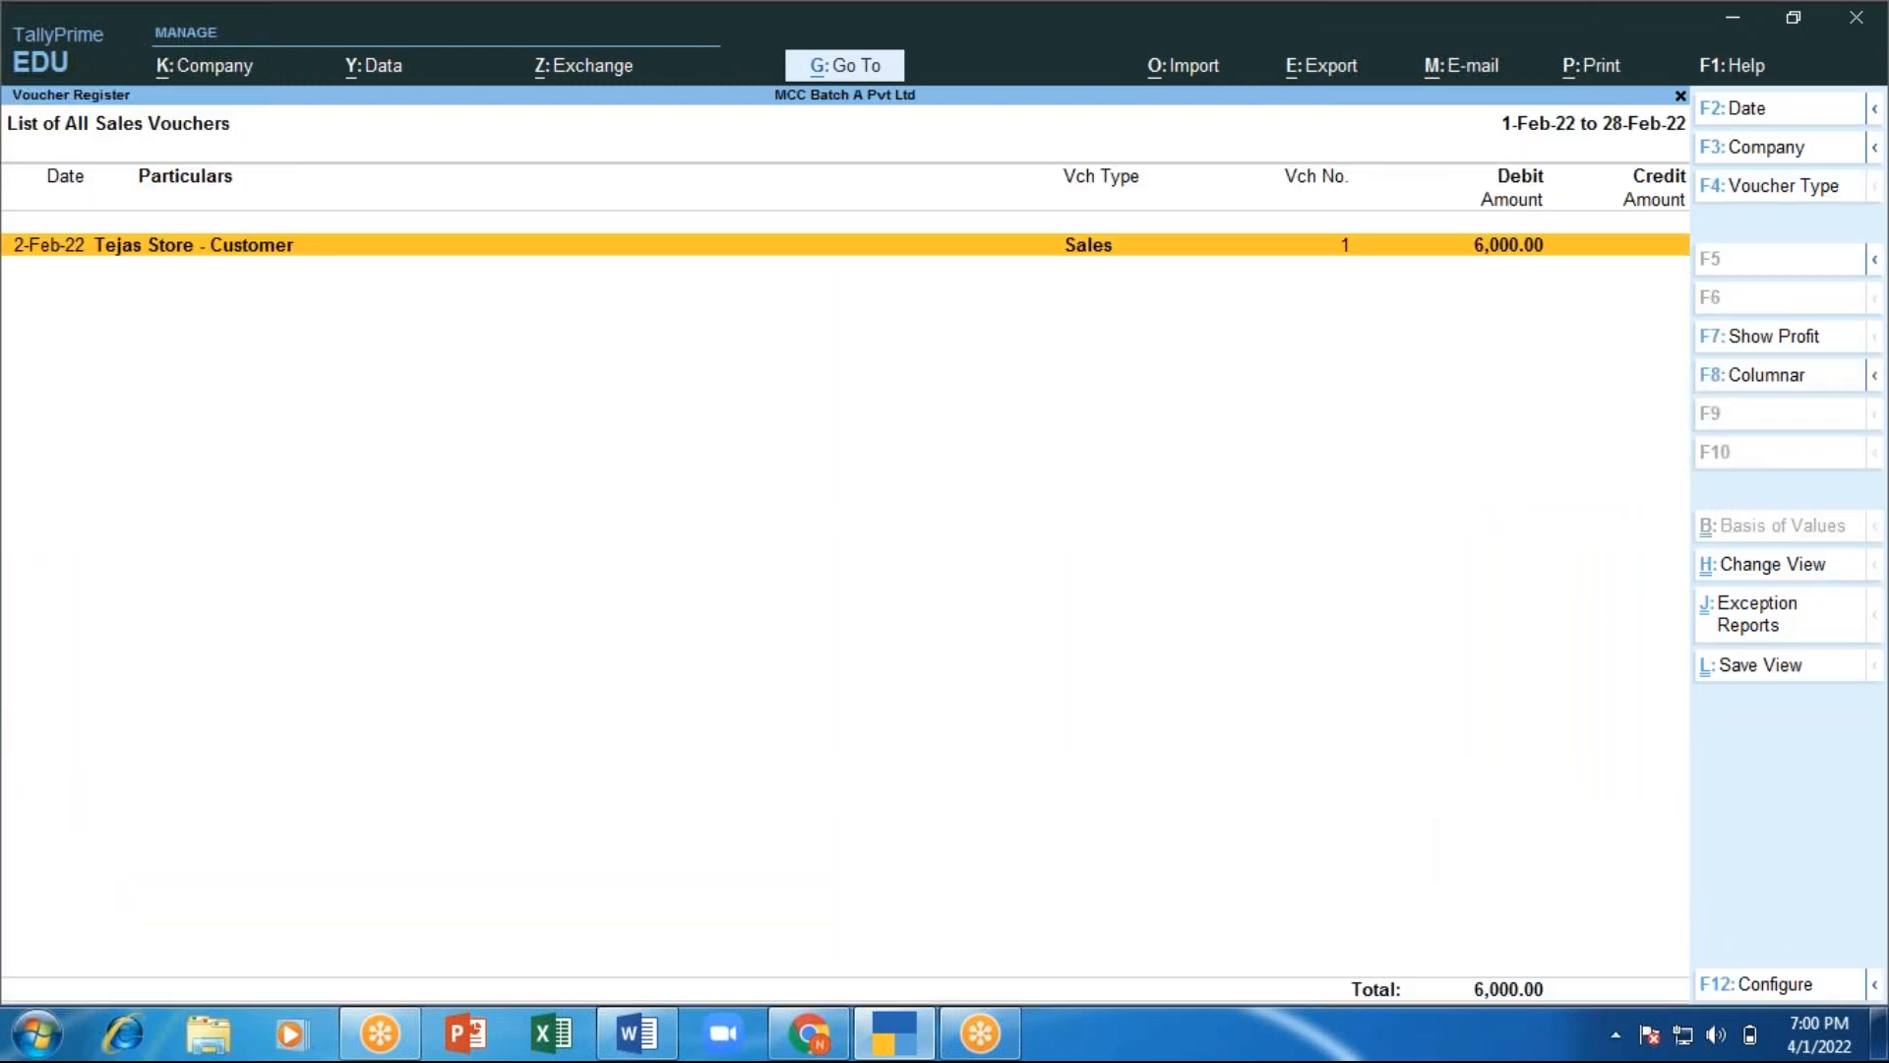
{"action": "key", "text": "Escape"}
{"action": "key", "text": "Escape"}
{"action": "key", "text": "Escape"}
{"action": "key", "text": "Escape"}
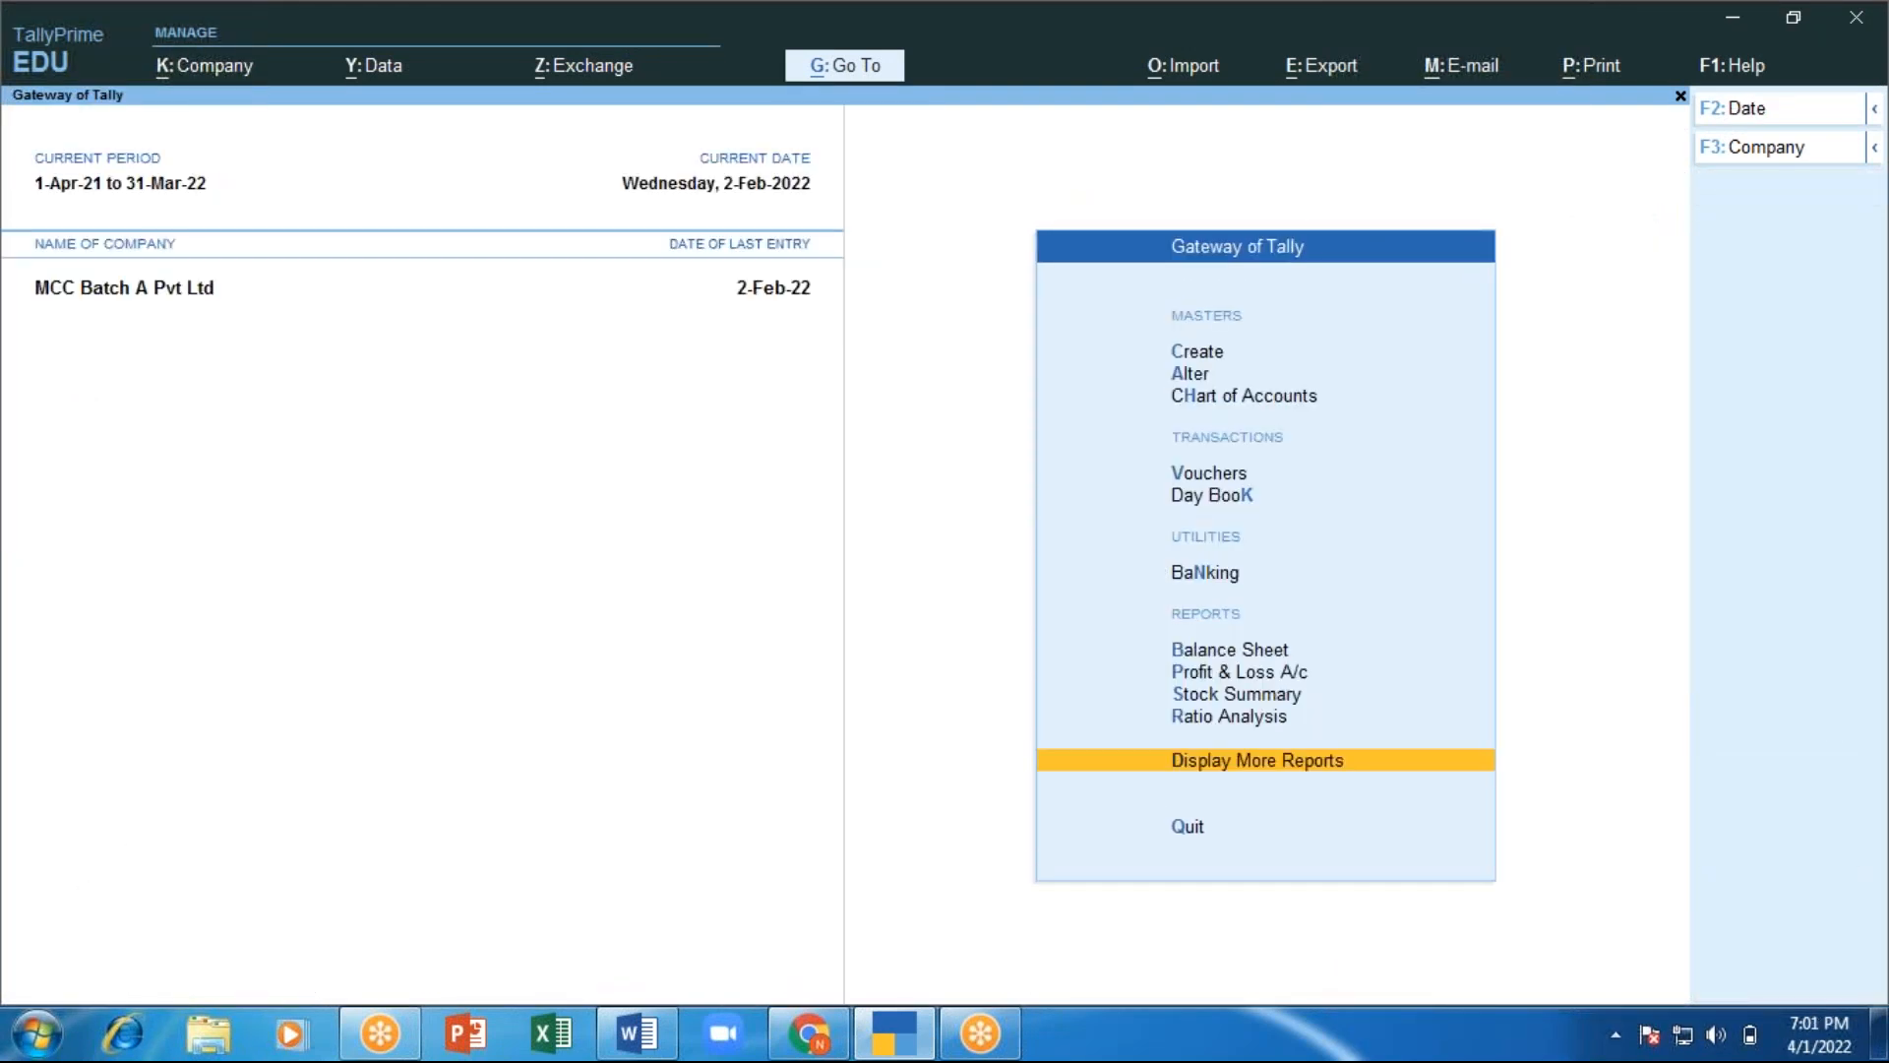
Review the Arun Traders - Supplier ledger vouchers from Account Books and return to the Gateway of Tally.
{"action": "key", "text": "Return"}
{"action": "key", "text": "Down"}
{"action": "key", "text": "Down"}
{"action": "key", "text": "Down"}
{"action": "key", "text": "Down"}
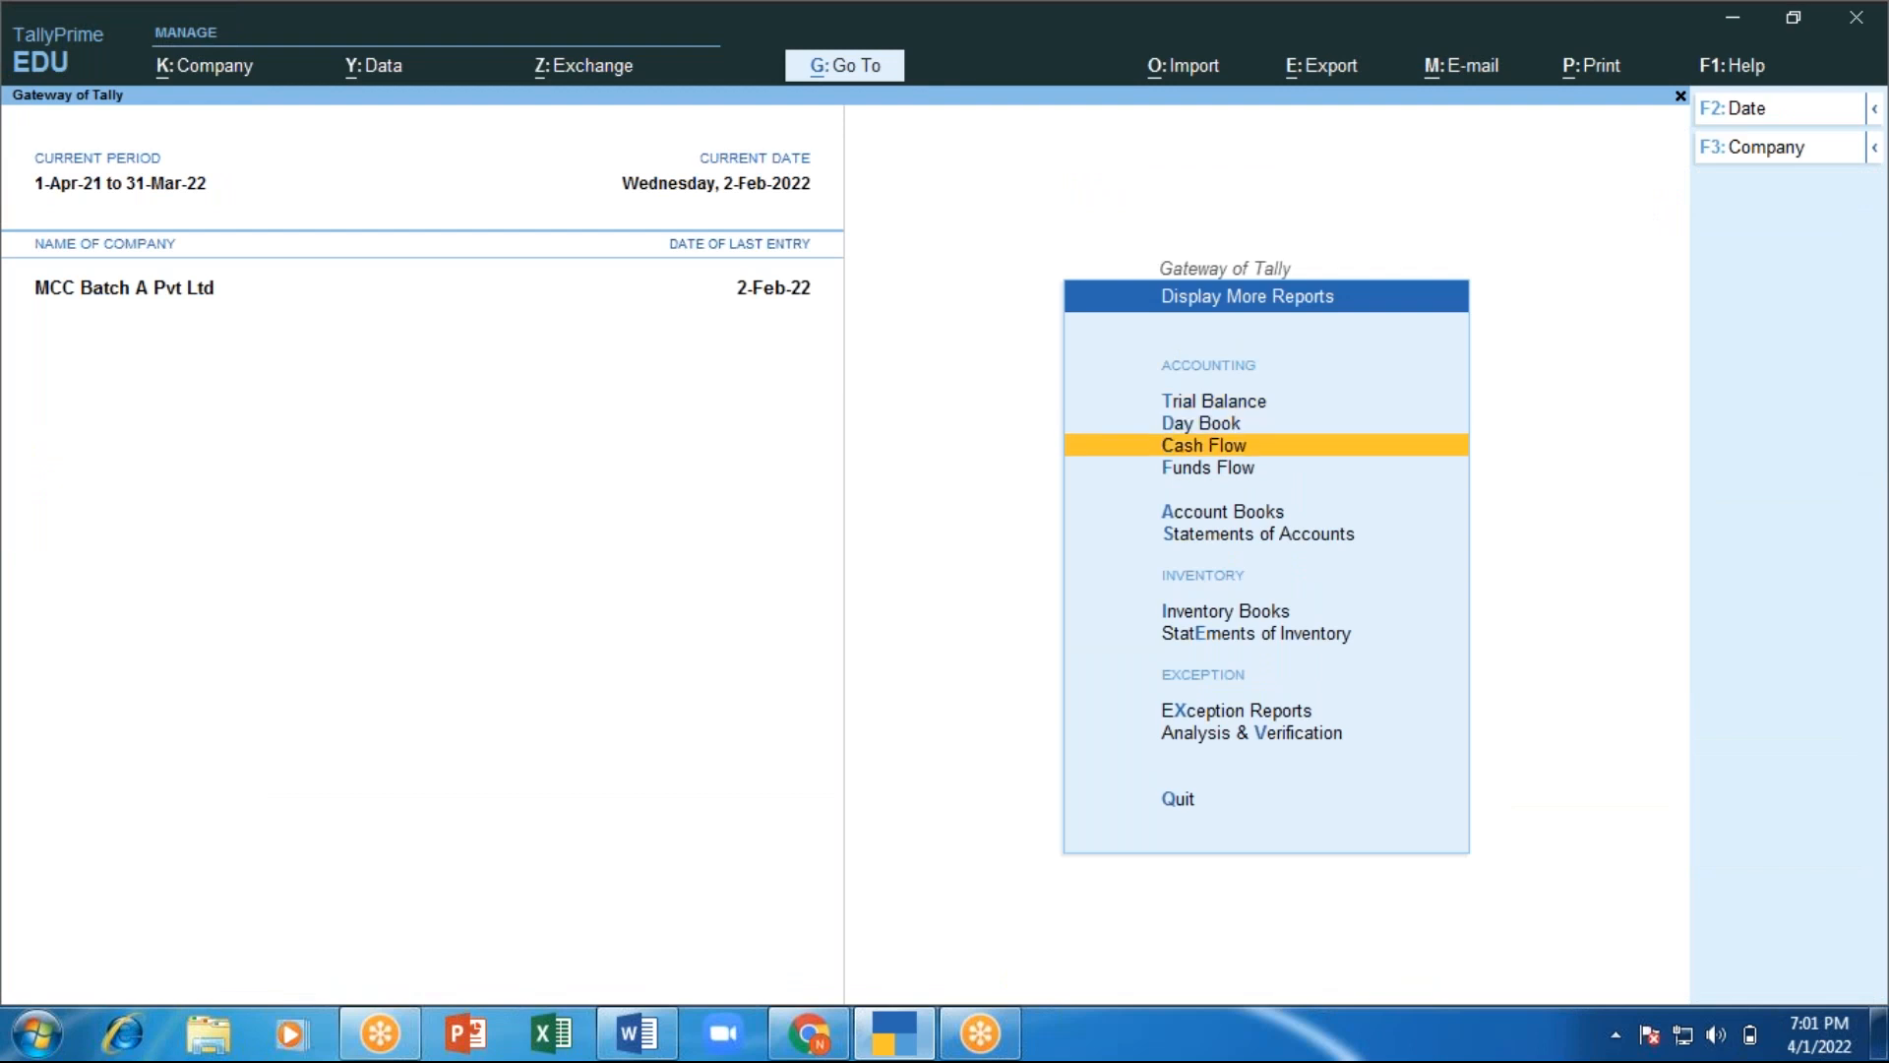
{"action": "key", "text": "Return"}
{"action": "key", "text": "Down"}
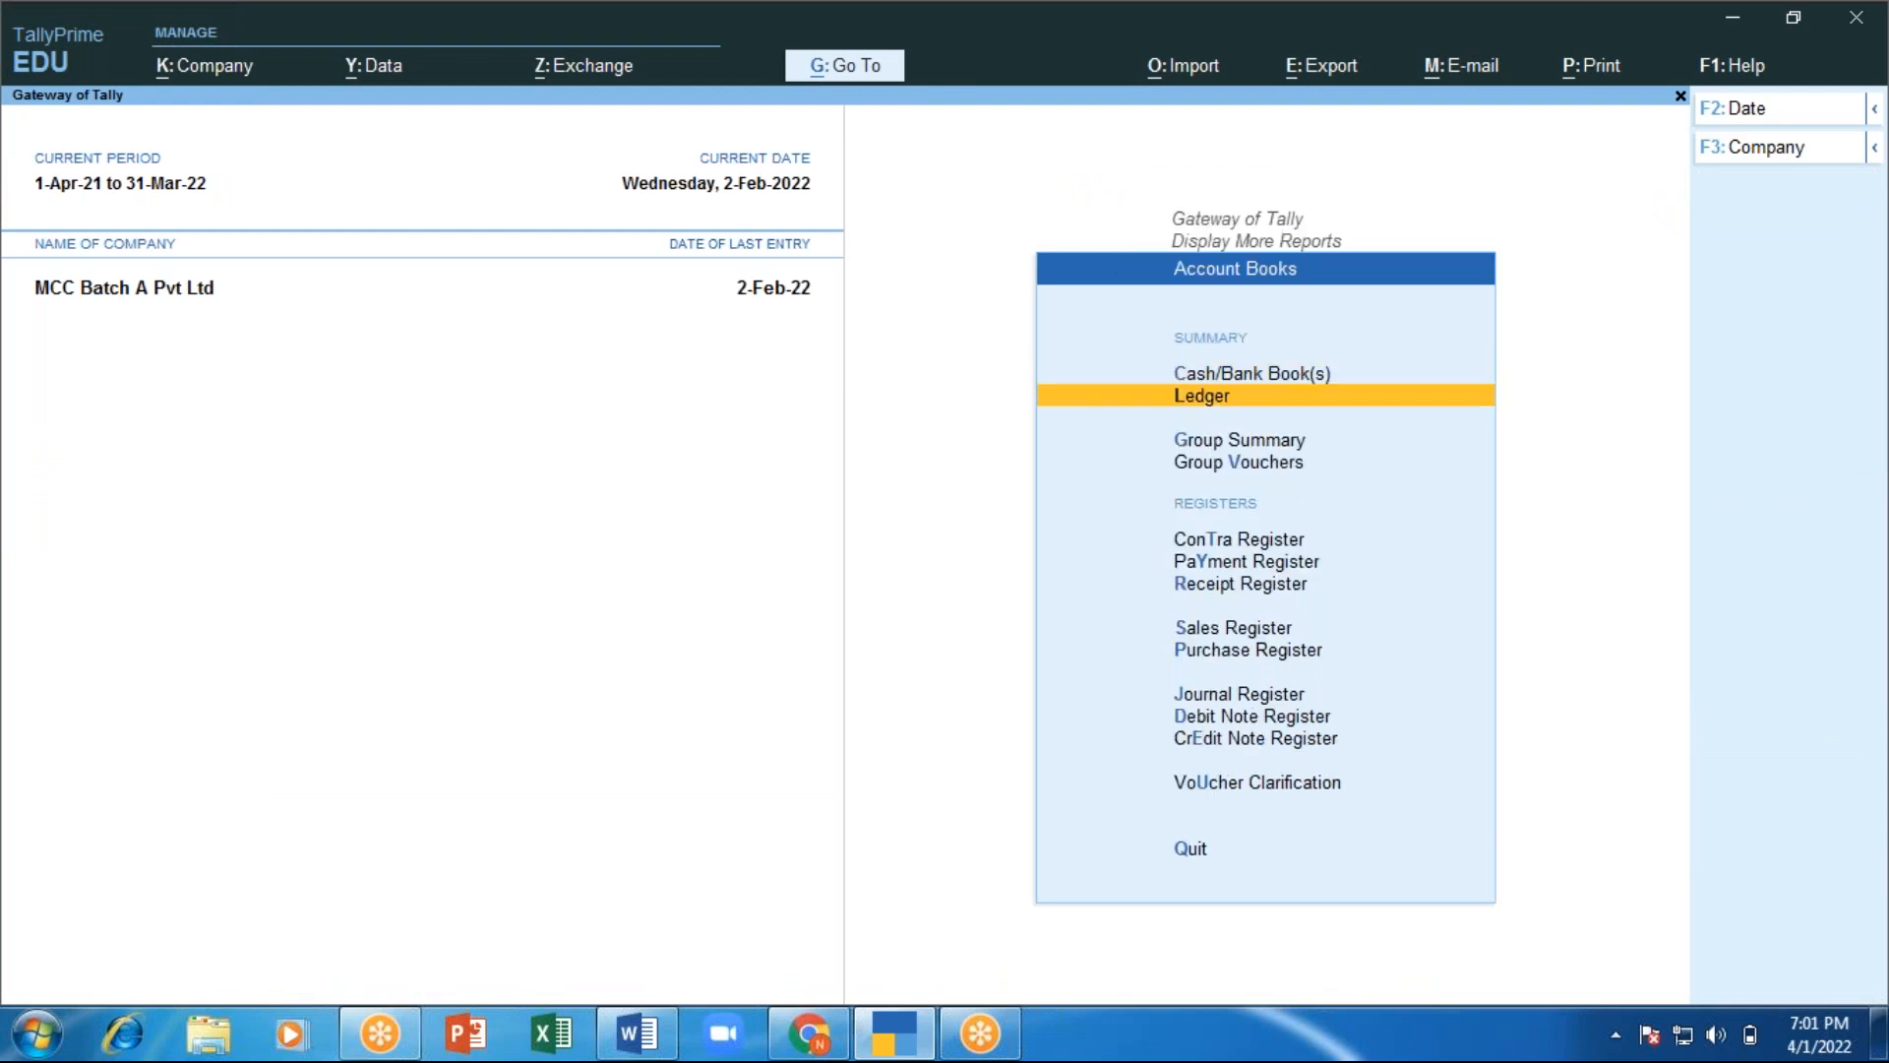
{"action": "key", "text": "Return"}
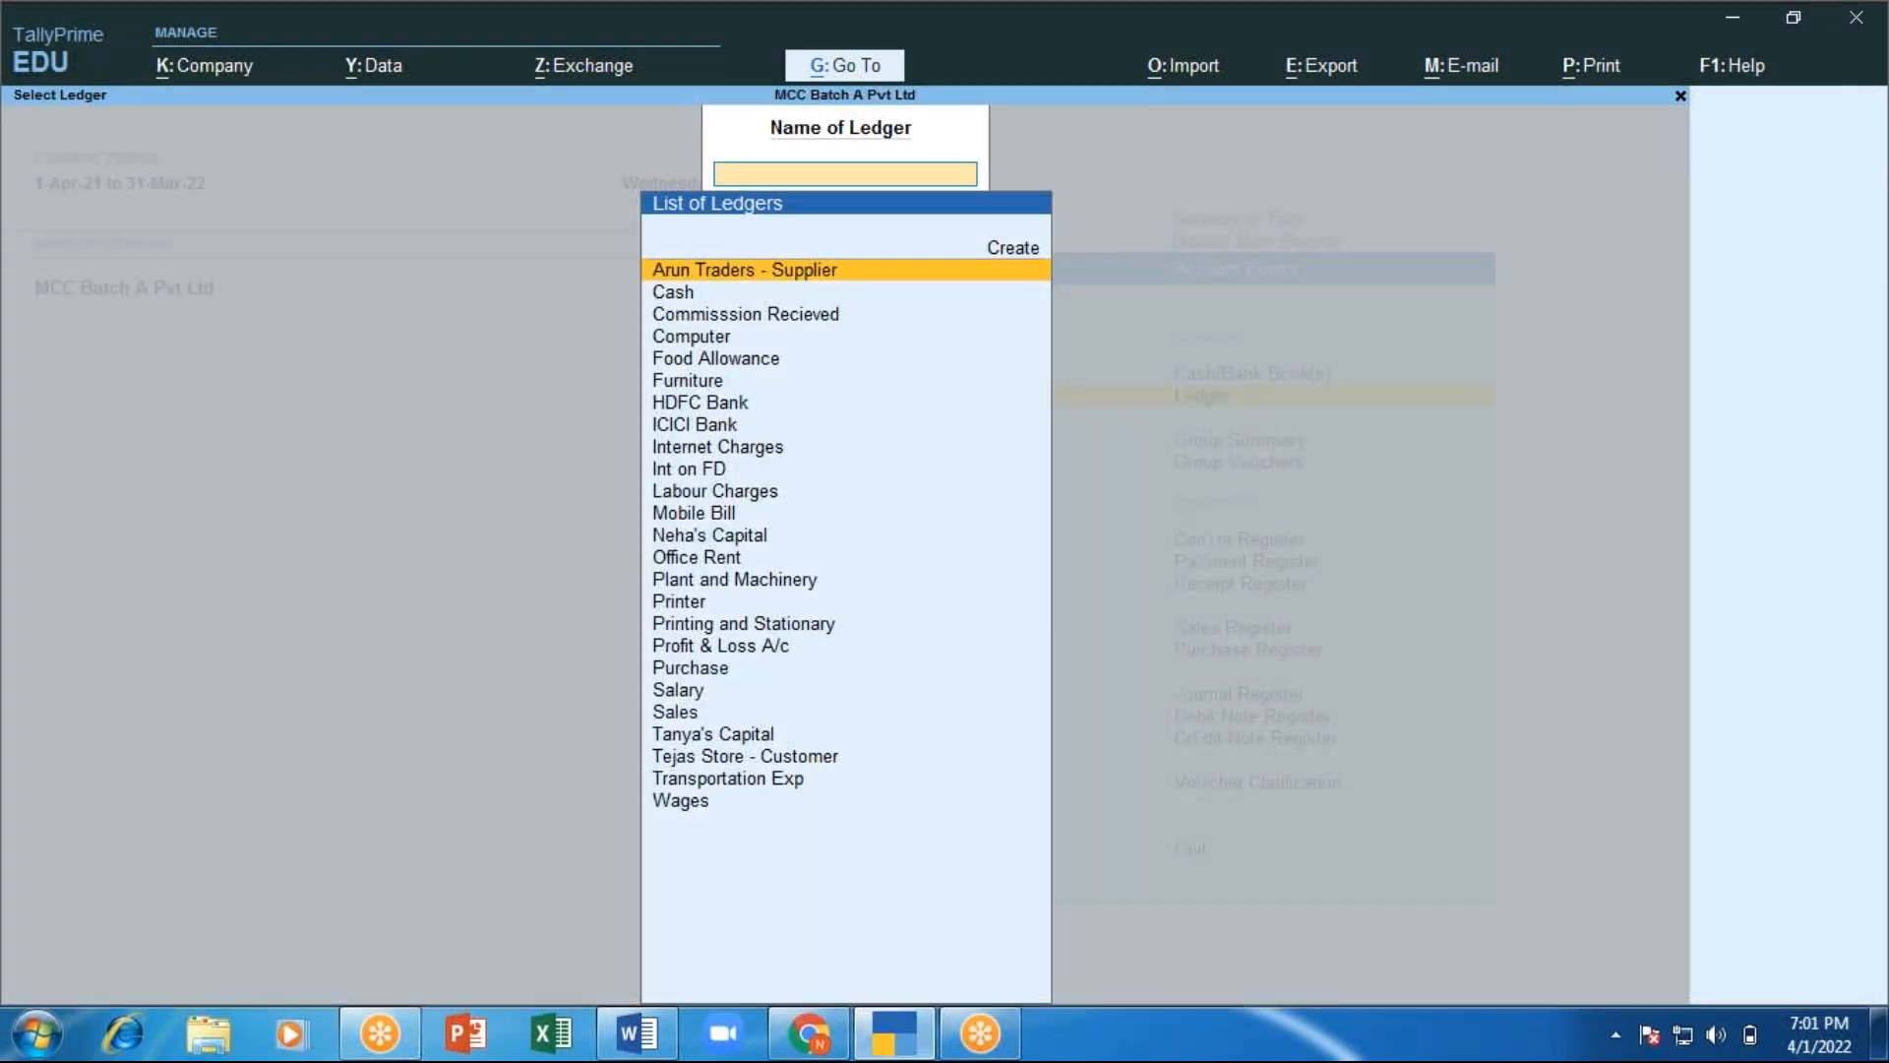
{"action": "type", "text": "Ar"}
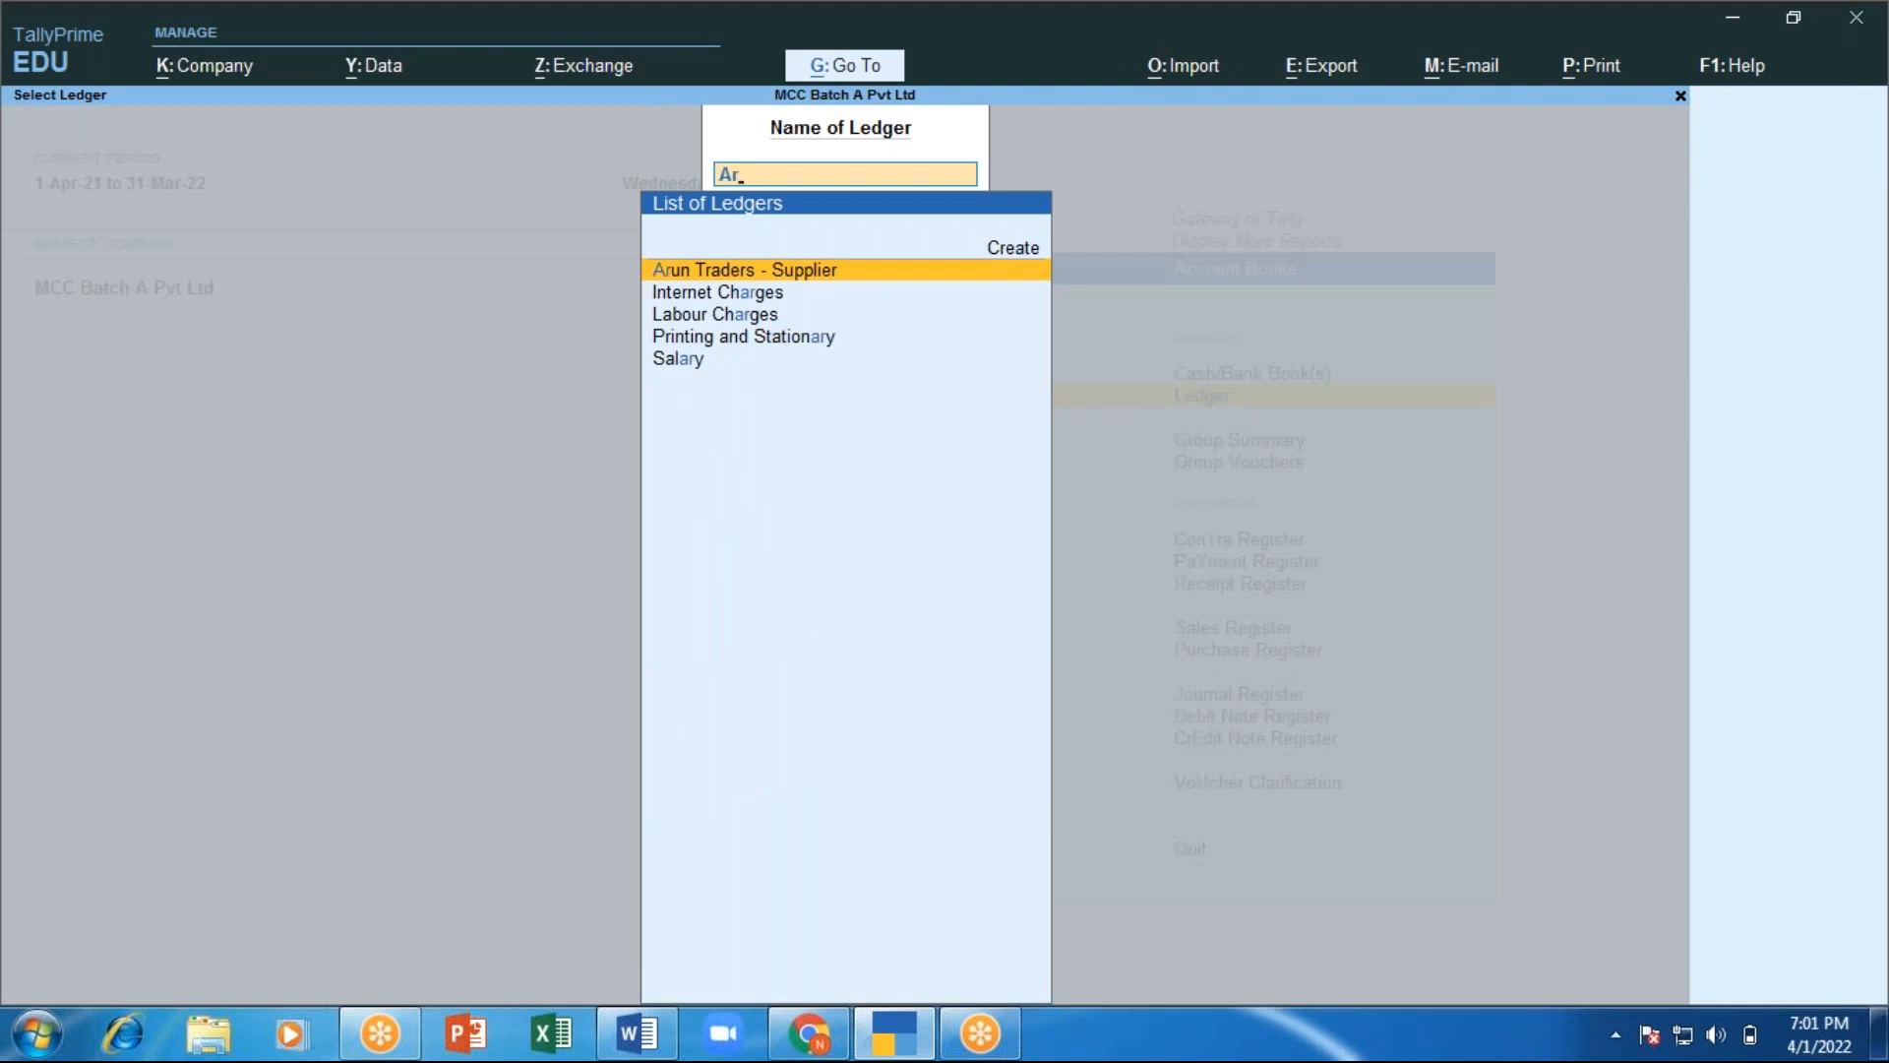
{"action": "key", "text": "Return"}
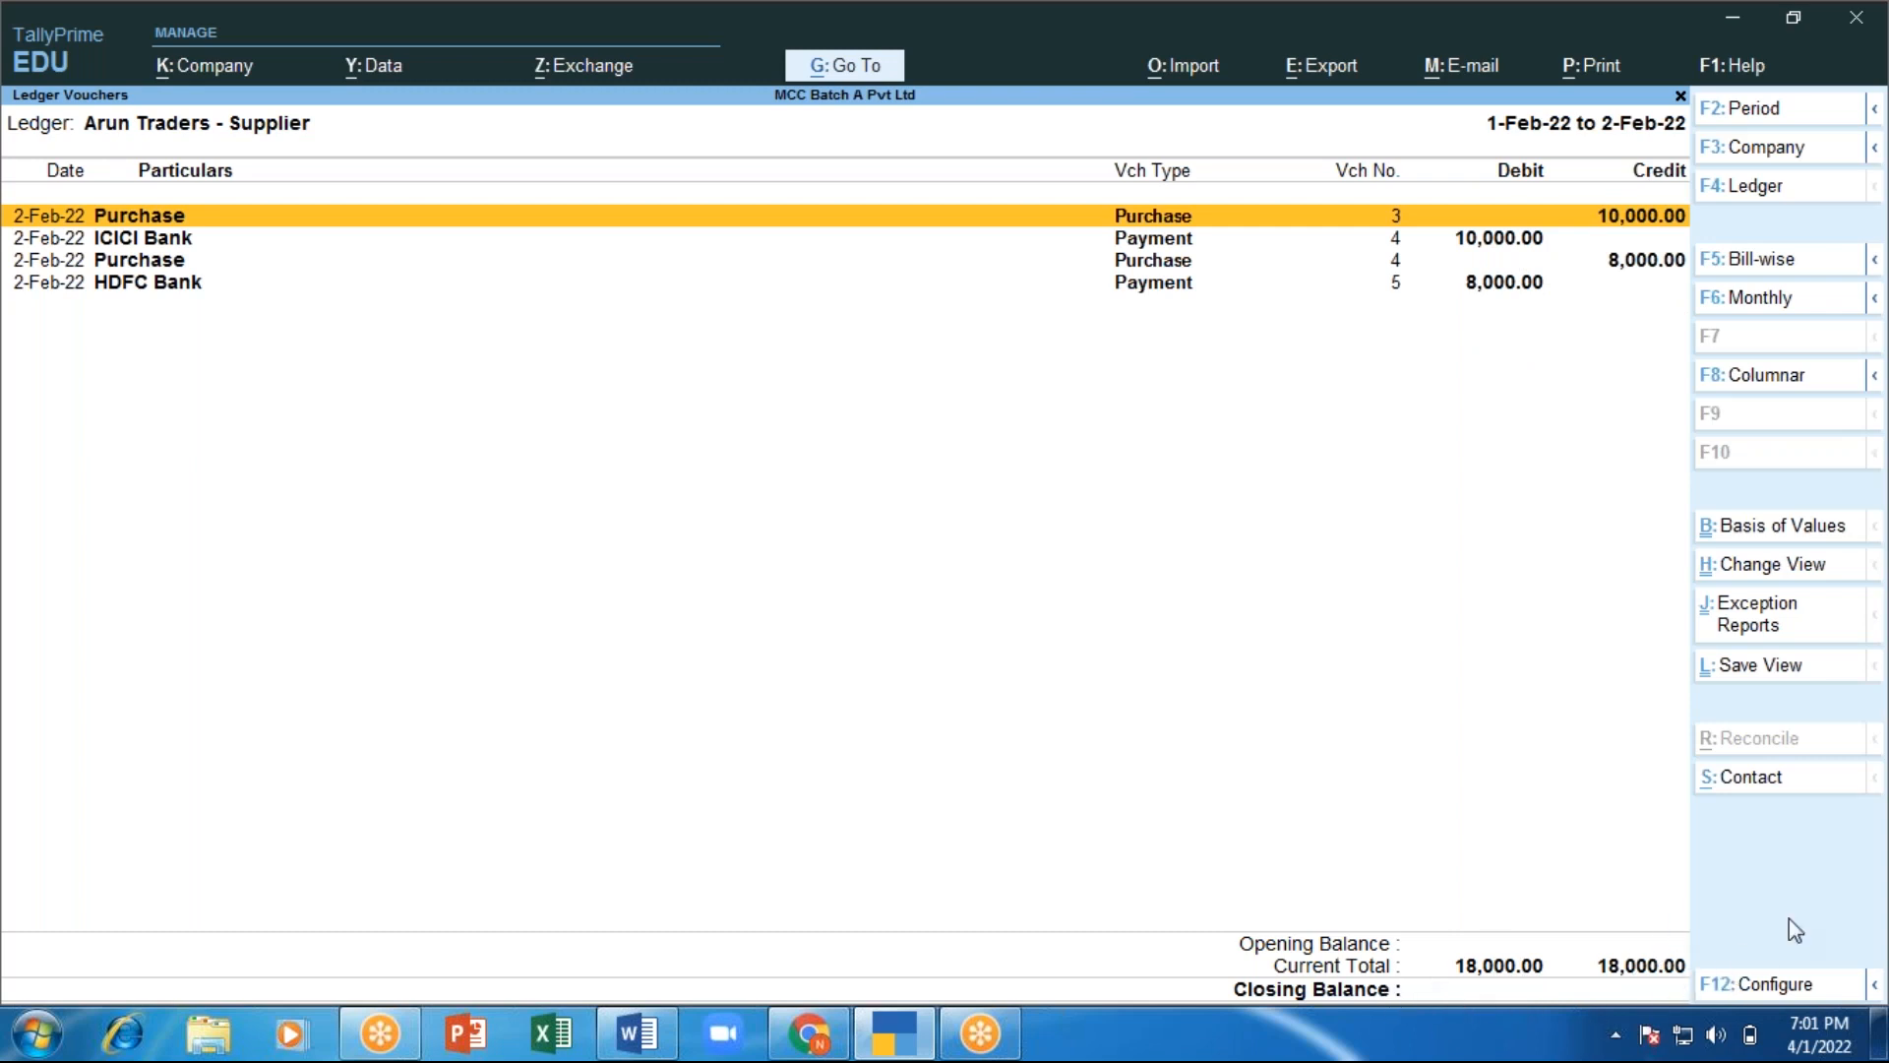
{"action": "key", "text": "Escape"}
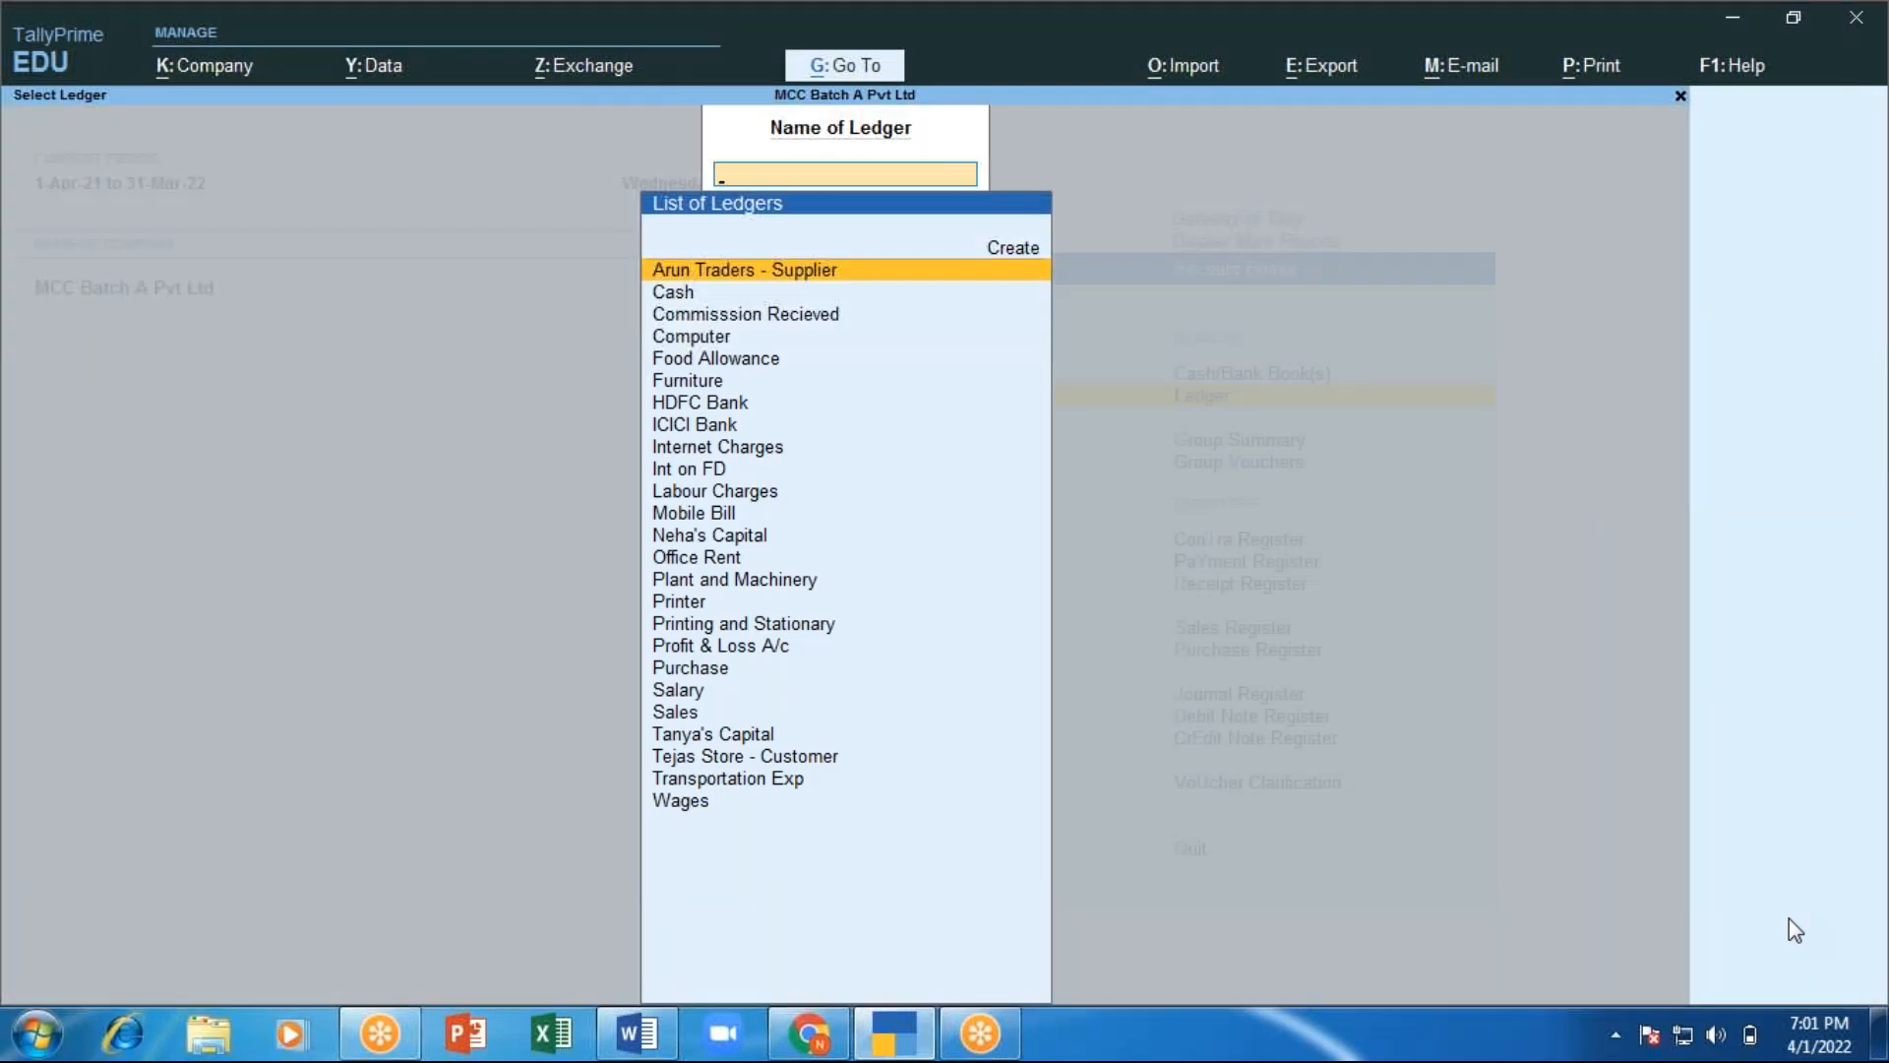
{"action": "key", "text": "Escape"}
{"action": "key", "text": "Escape"}
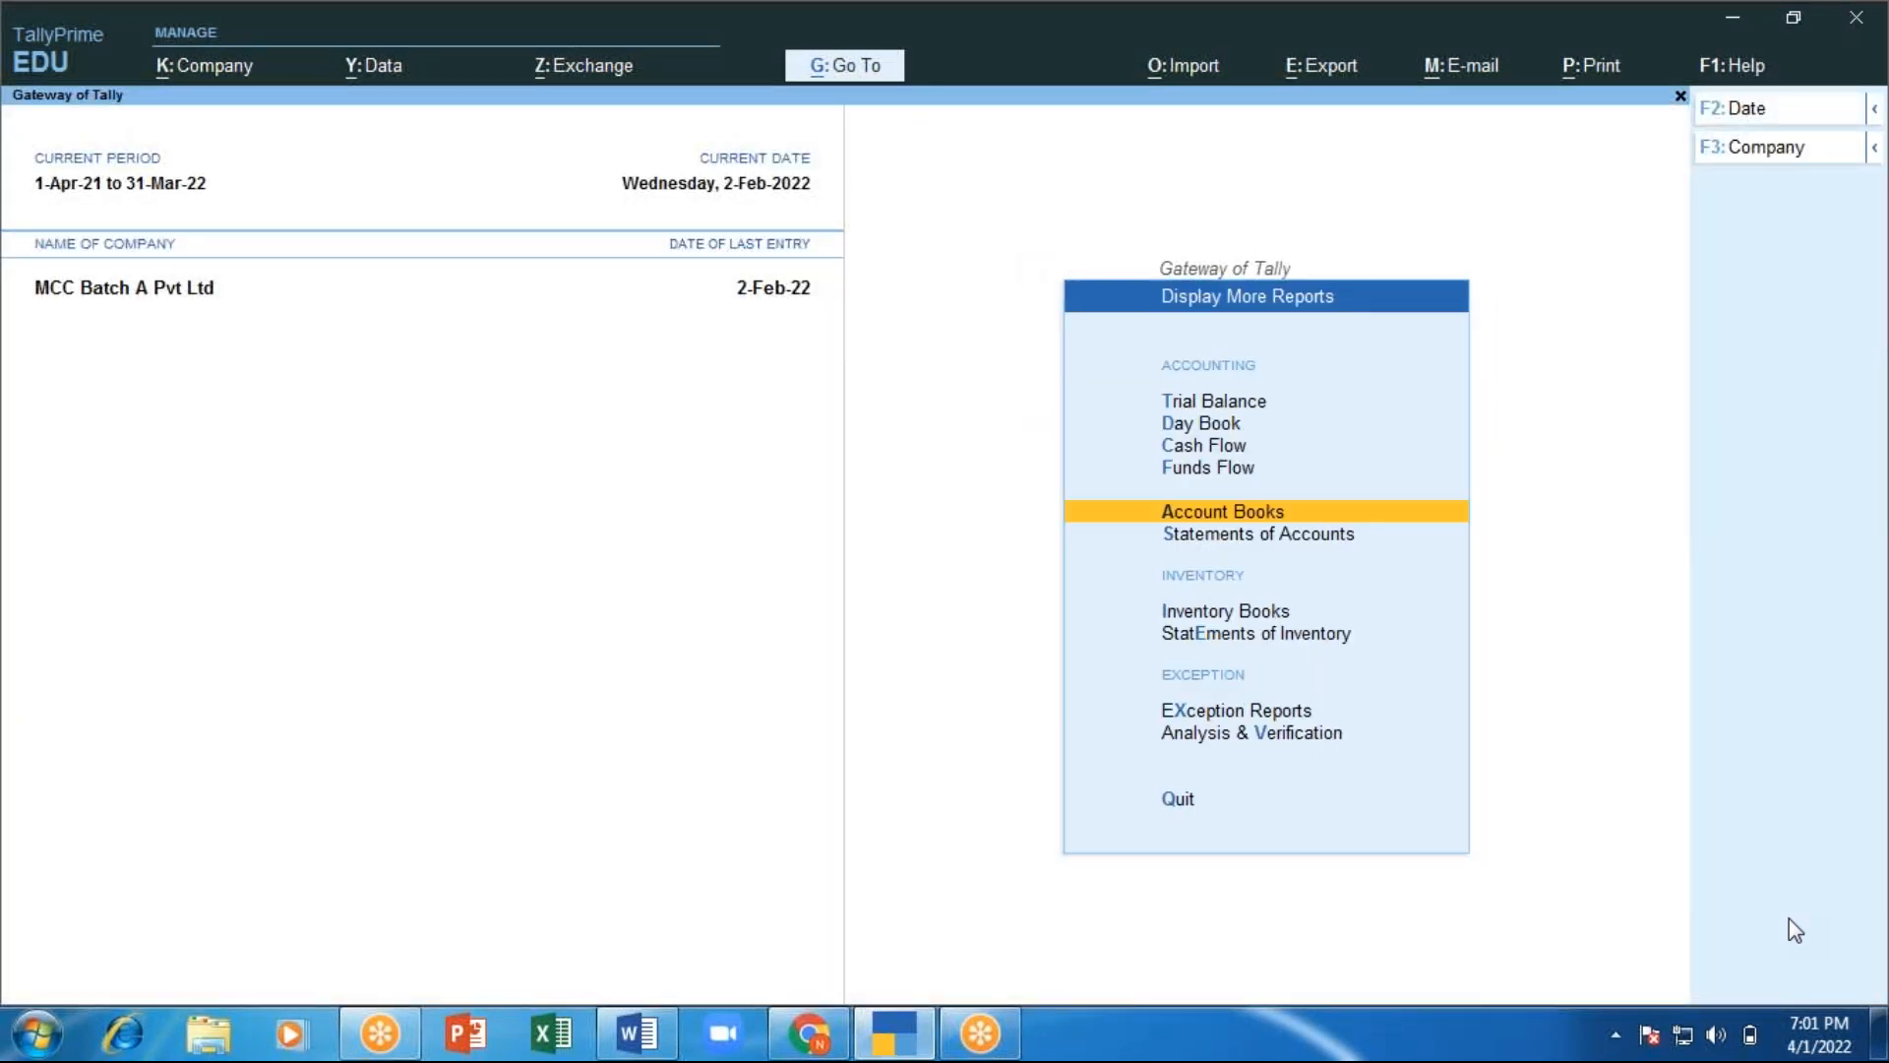
{"action": "key", "text": "Escape"}
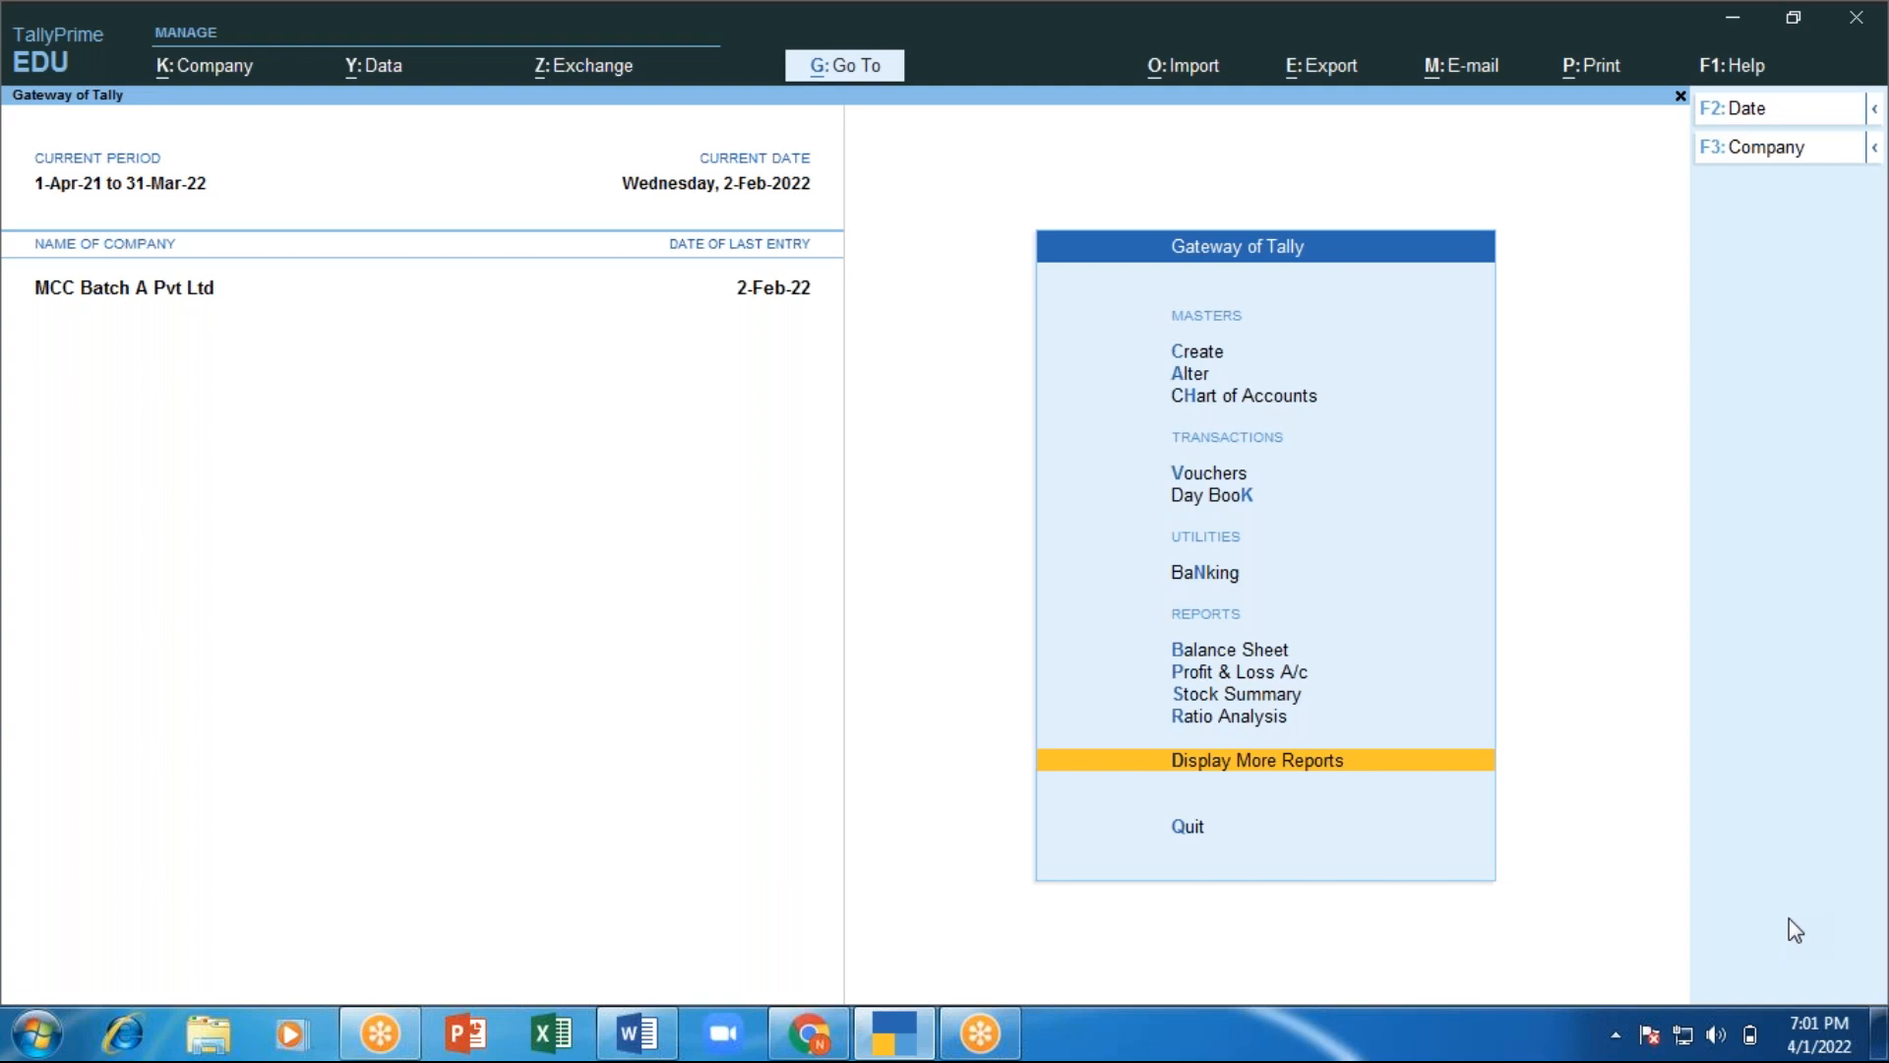
{"action": "key", "text": "Up"}
{"action": "key", "text": "Up"}
{"action": "key", "text": "Up"}
{"action": "key", "text": "Up"}
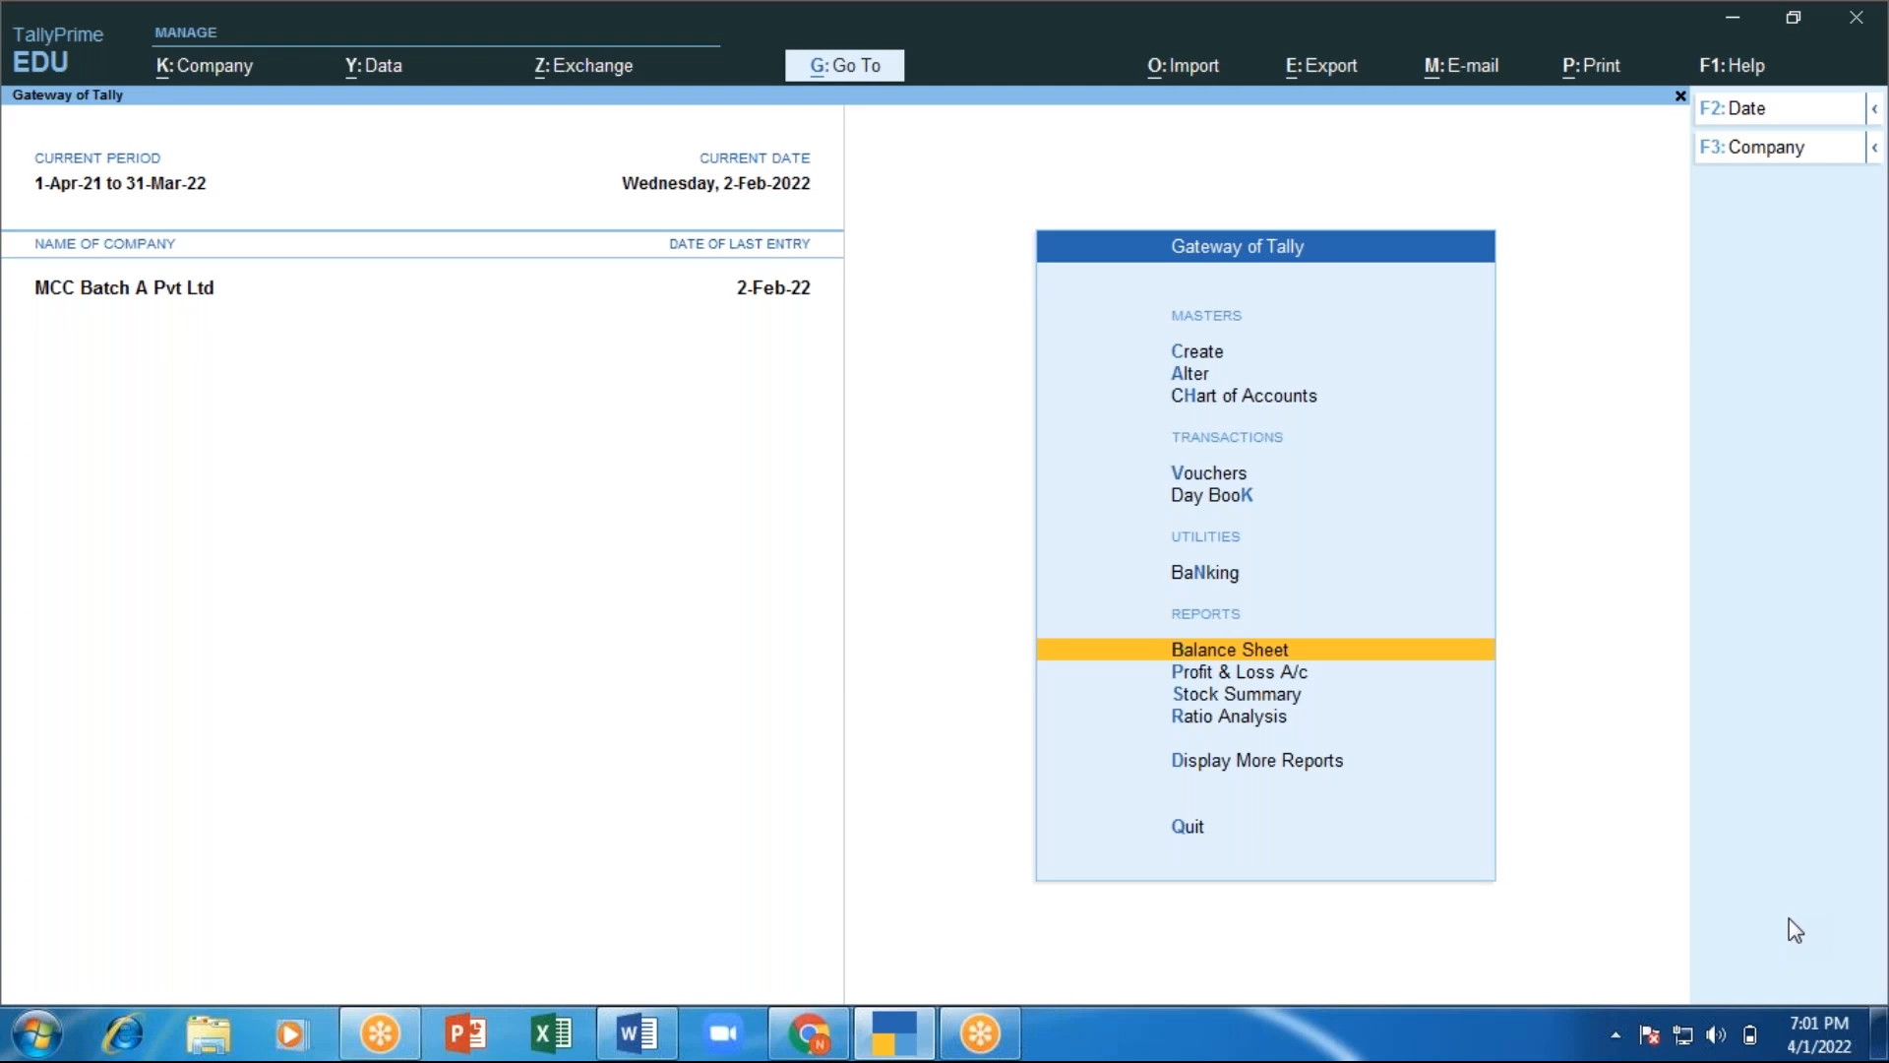
{"action": "key", "text": "Down"}
{"action": "key", "text": "Down"}
{"action": "key", "text": "Down"}
{"action": "key", "text": "Down"}
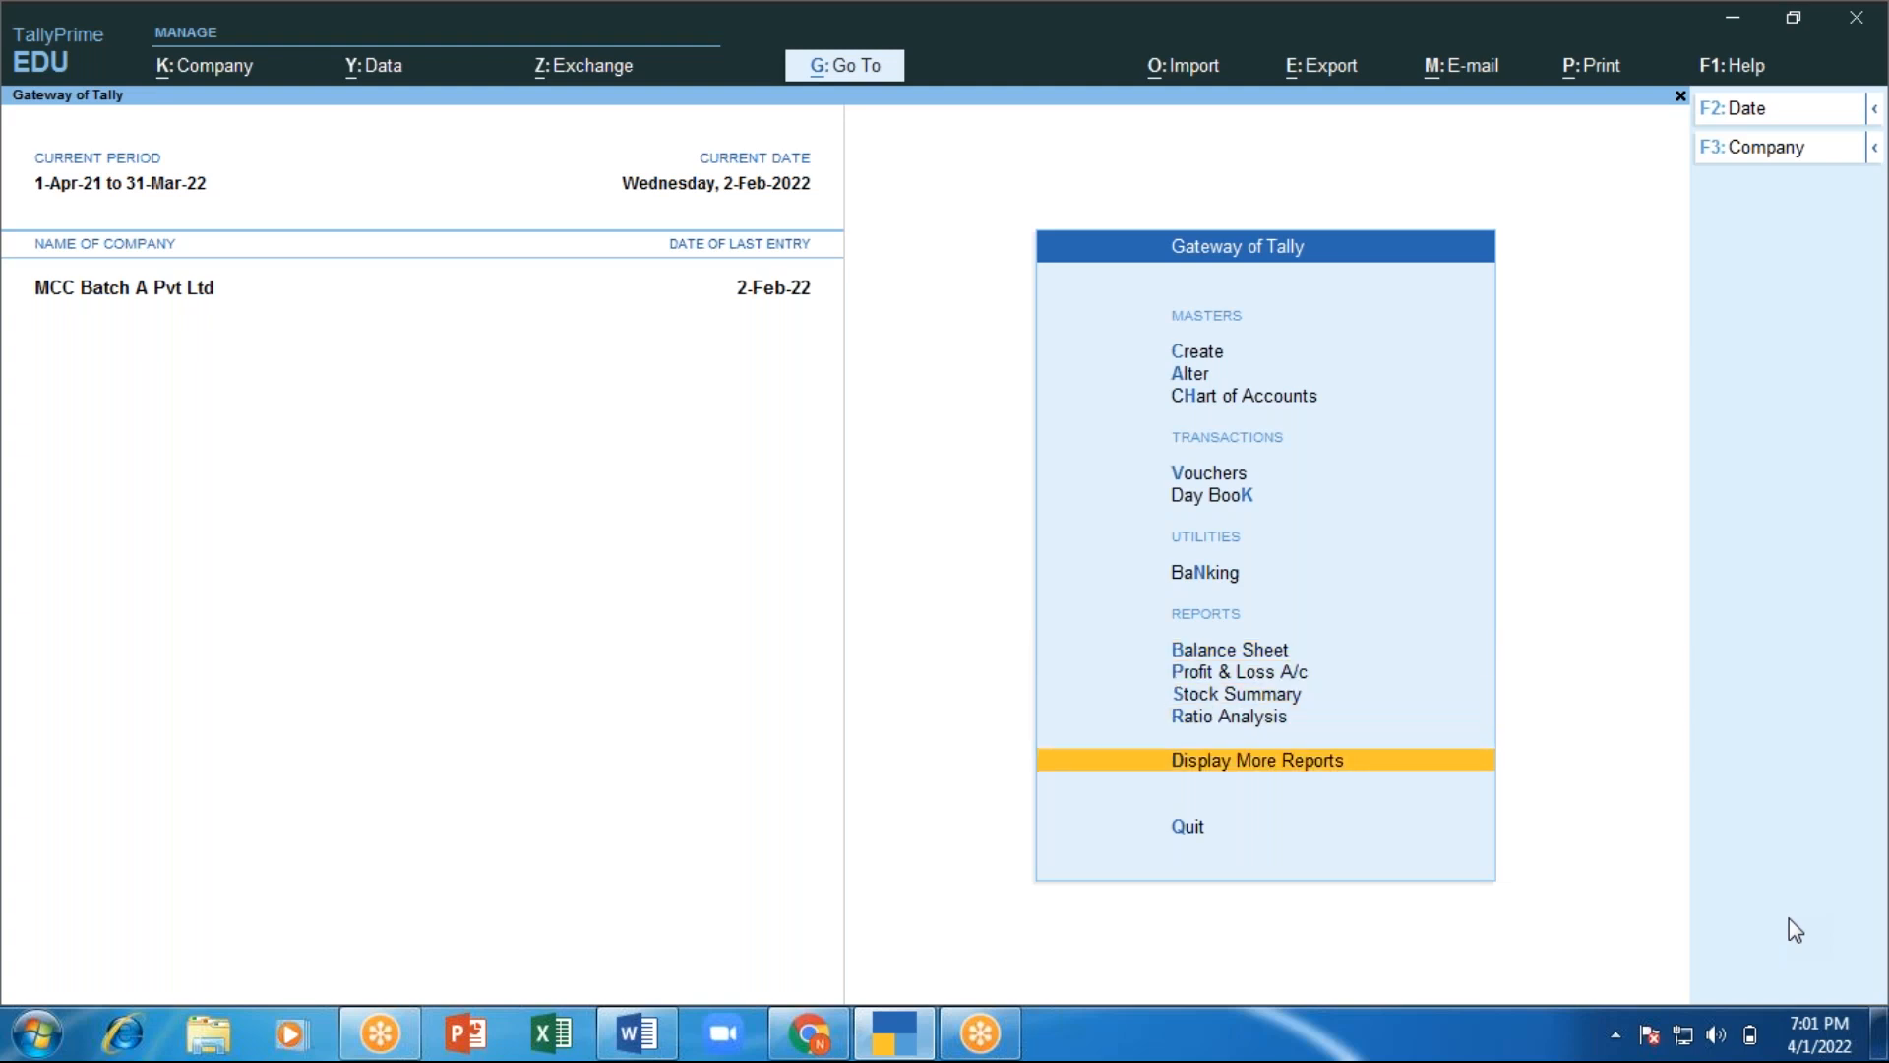
Open the Trial Balance and examine the ledgers under Capital Account.
{"action": "key", "text": "Return"}
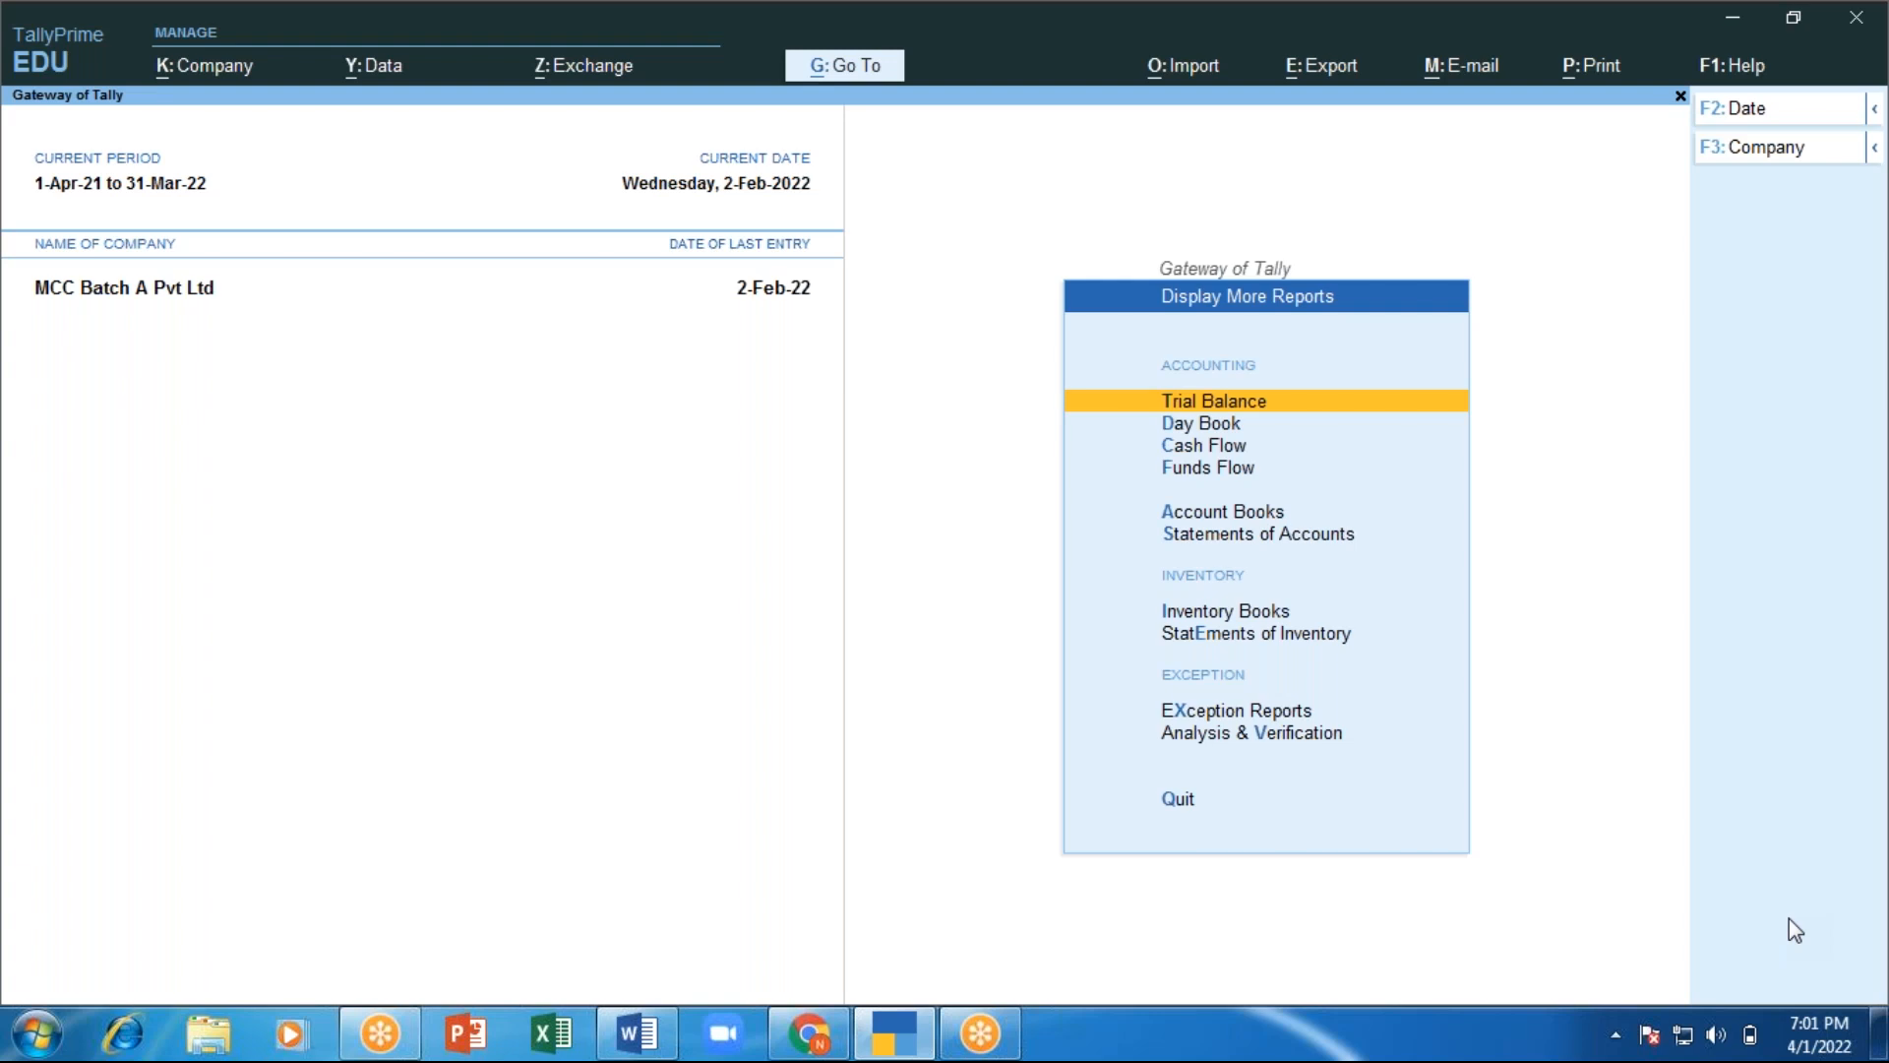
{"action": "key", "text": "Return"}
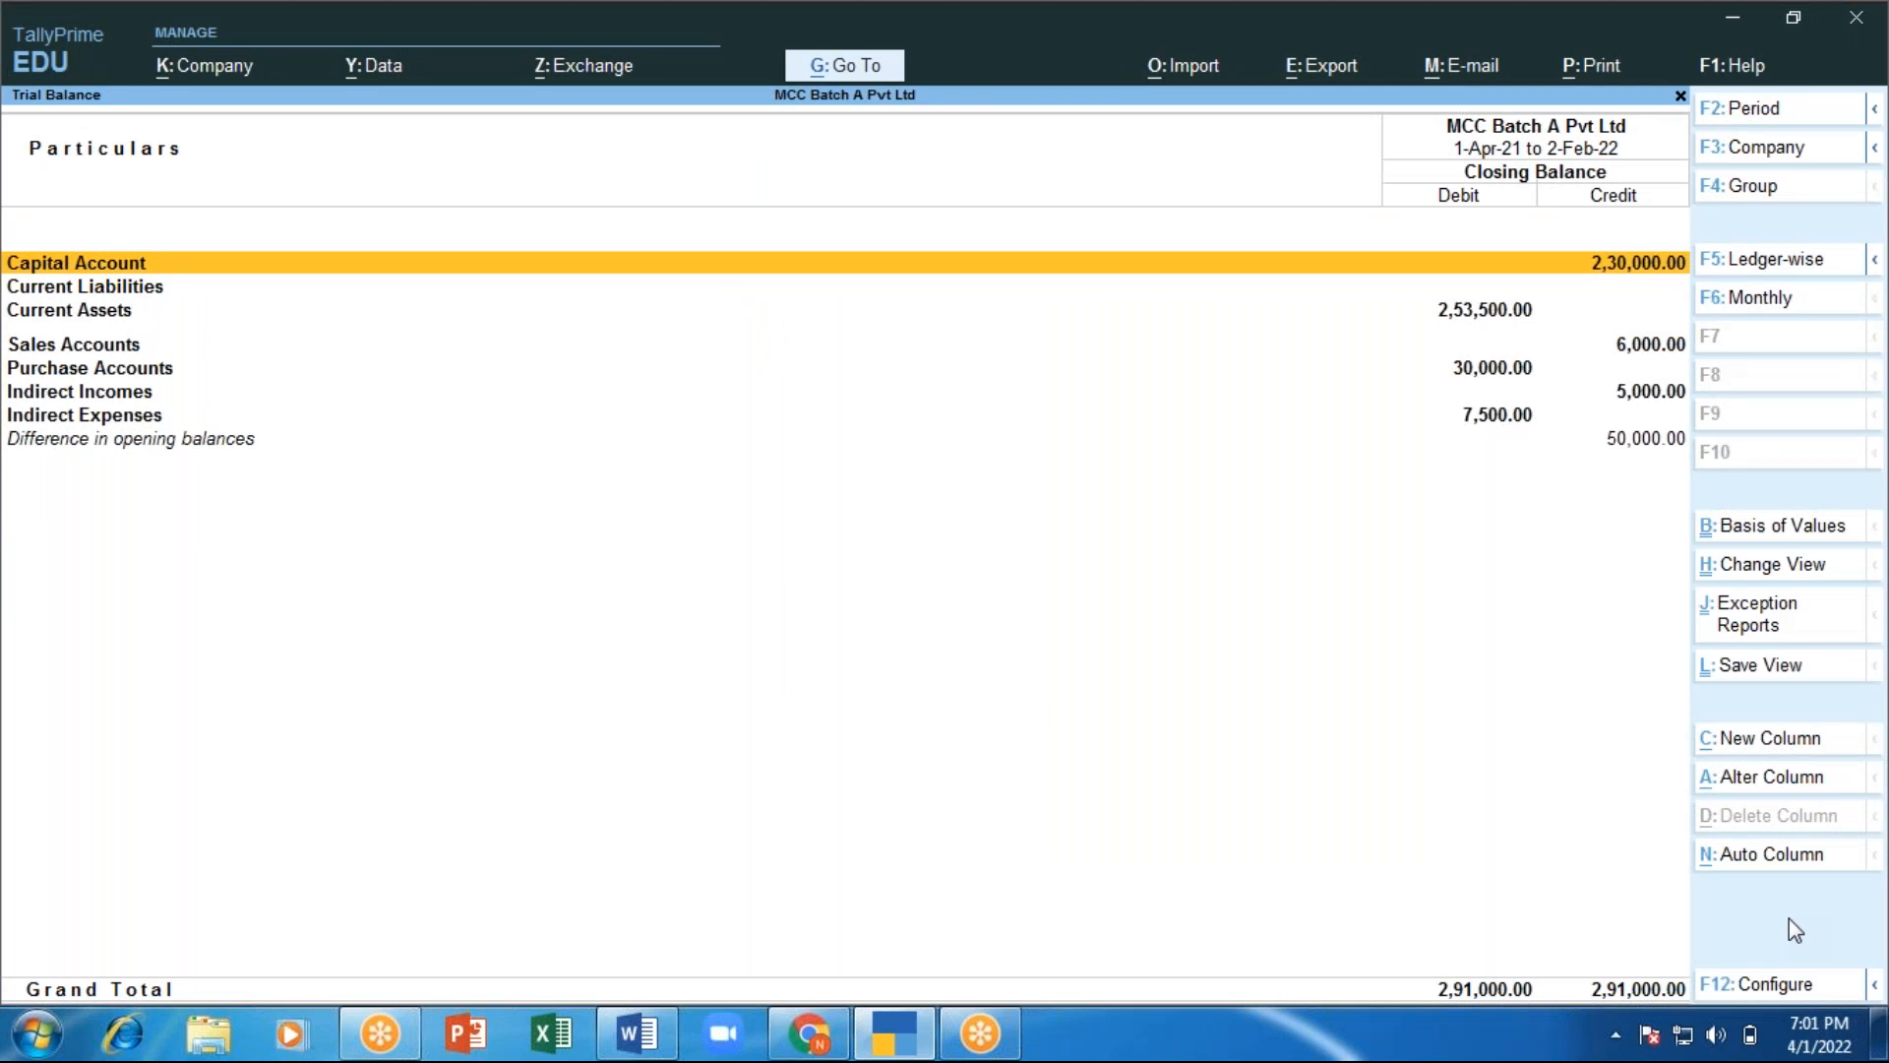
{"action": "key", "text": "Return"}
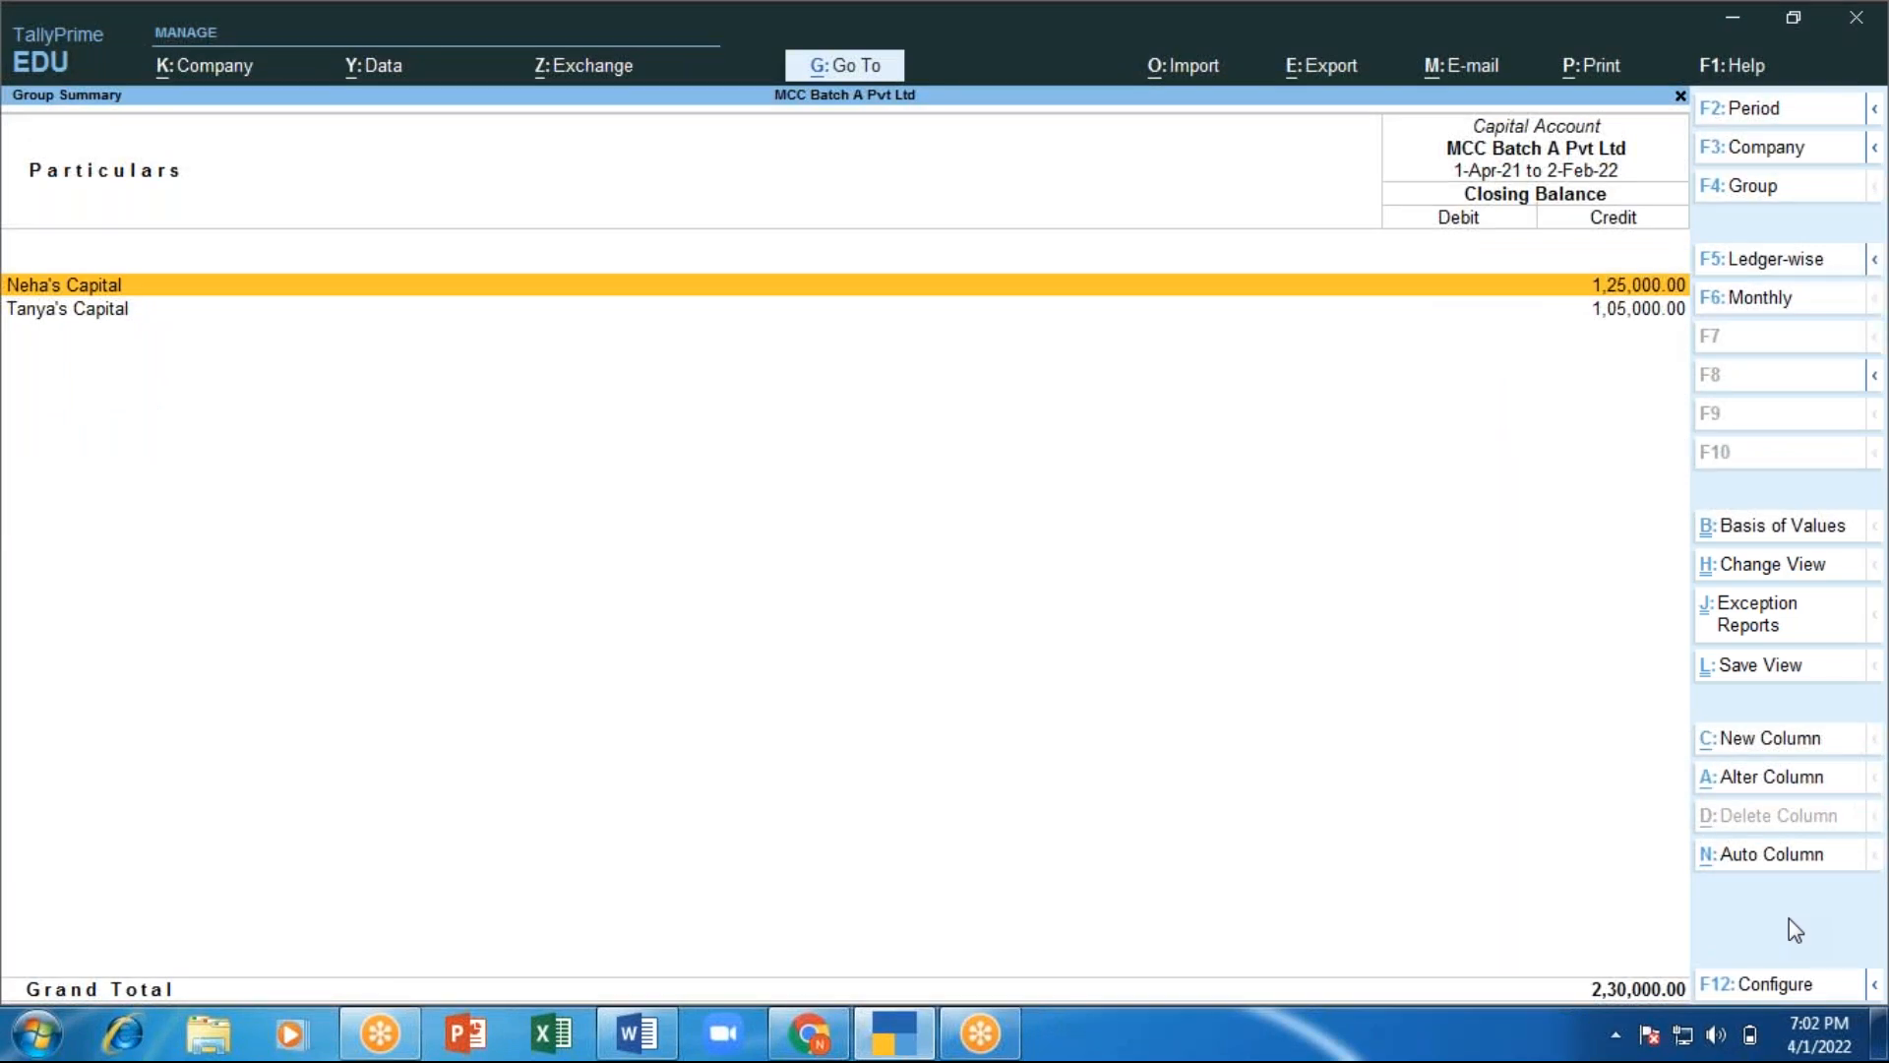
{"action": "key", "text": "Escape"}
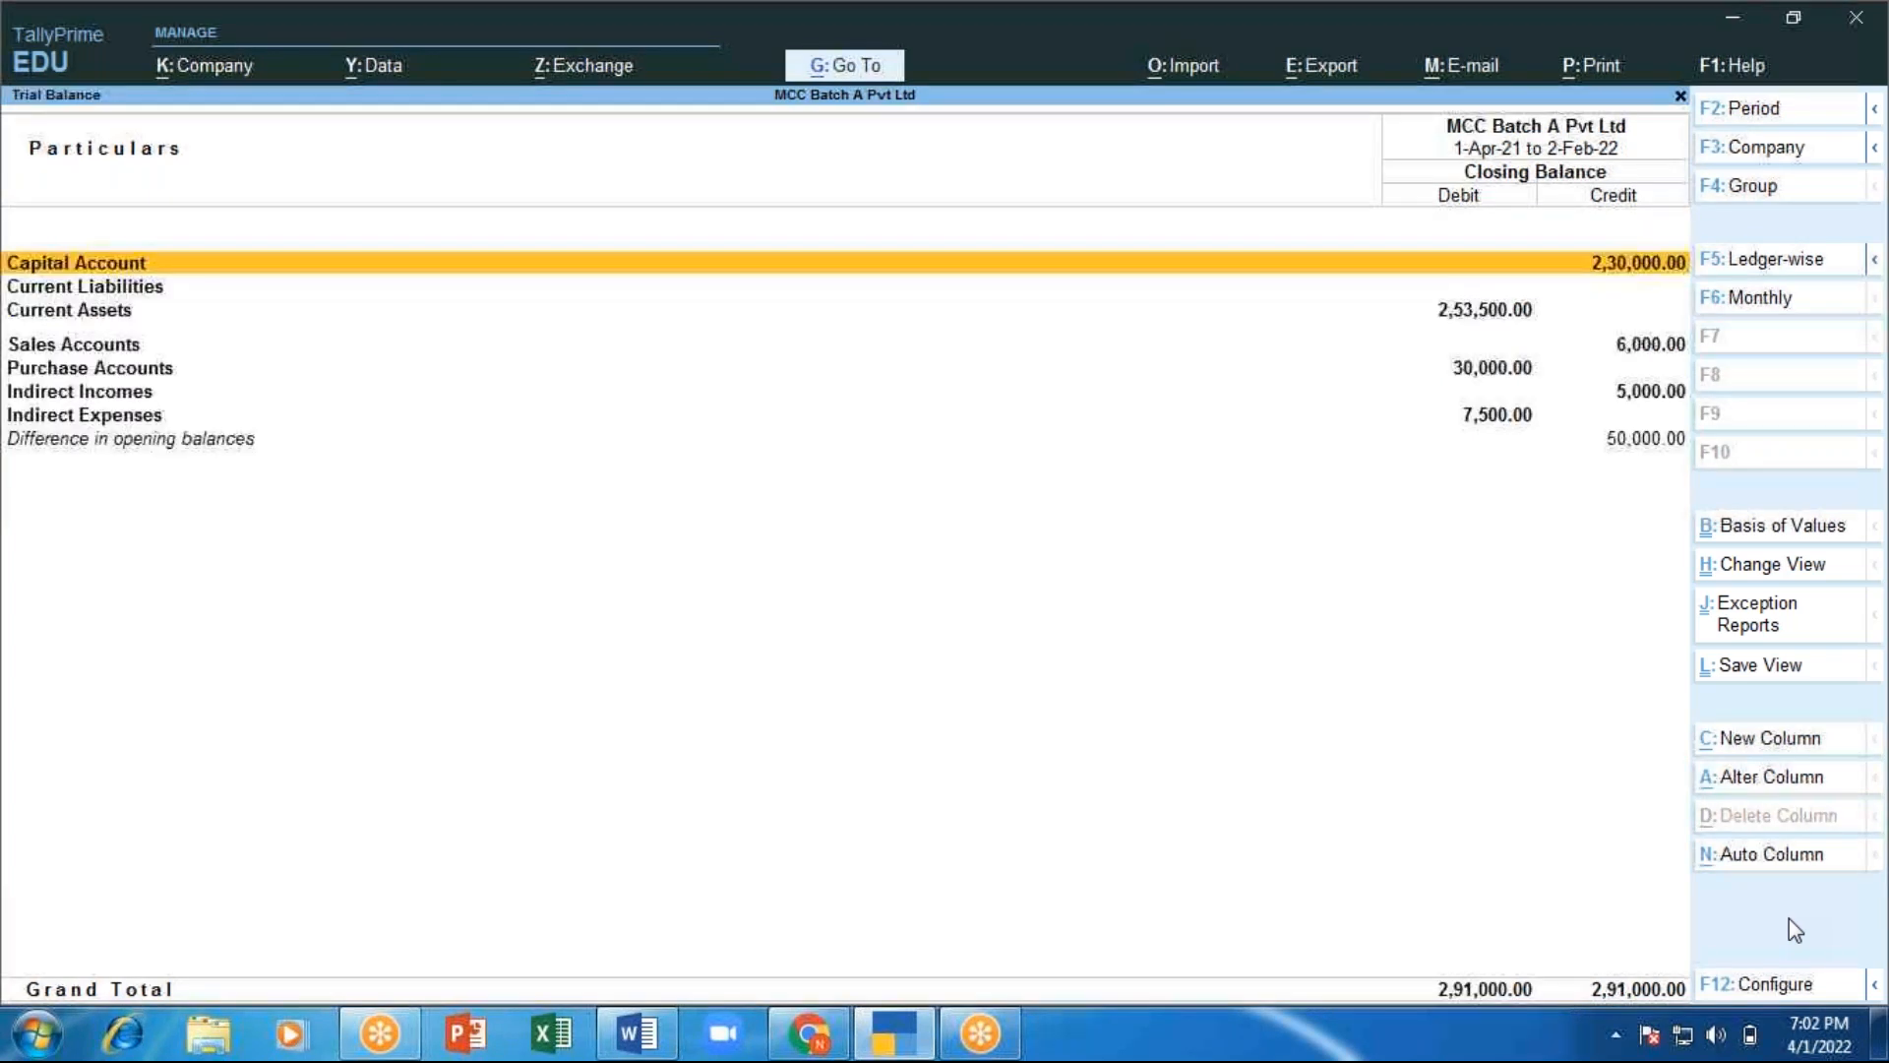
Drill down from Current Assets in the Trial Balance into Bank Accounts to check the individual bank ledgers.
{"action": "key", "text": "Down"}
{"action": "key", "text": "Down"}
{"action": "key", "text": "Return"}
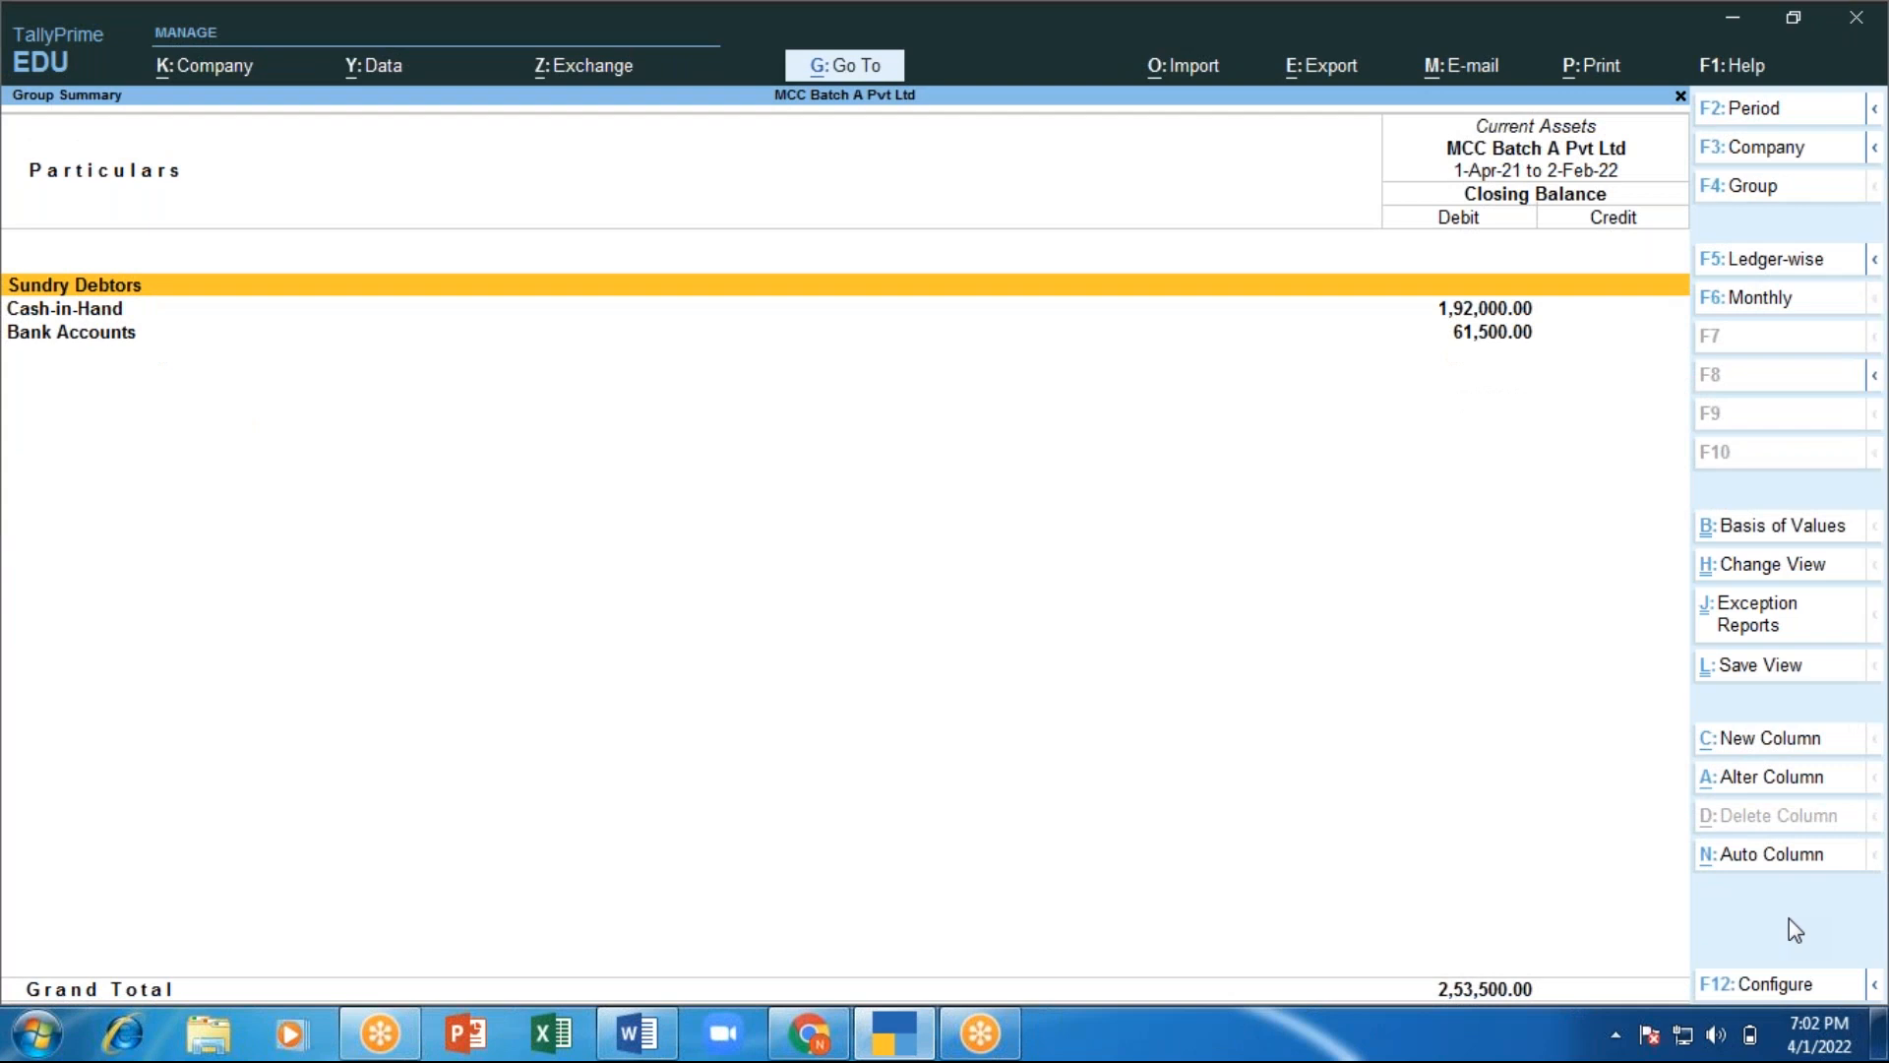
{"action": "key", "text": "Down"}
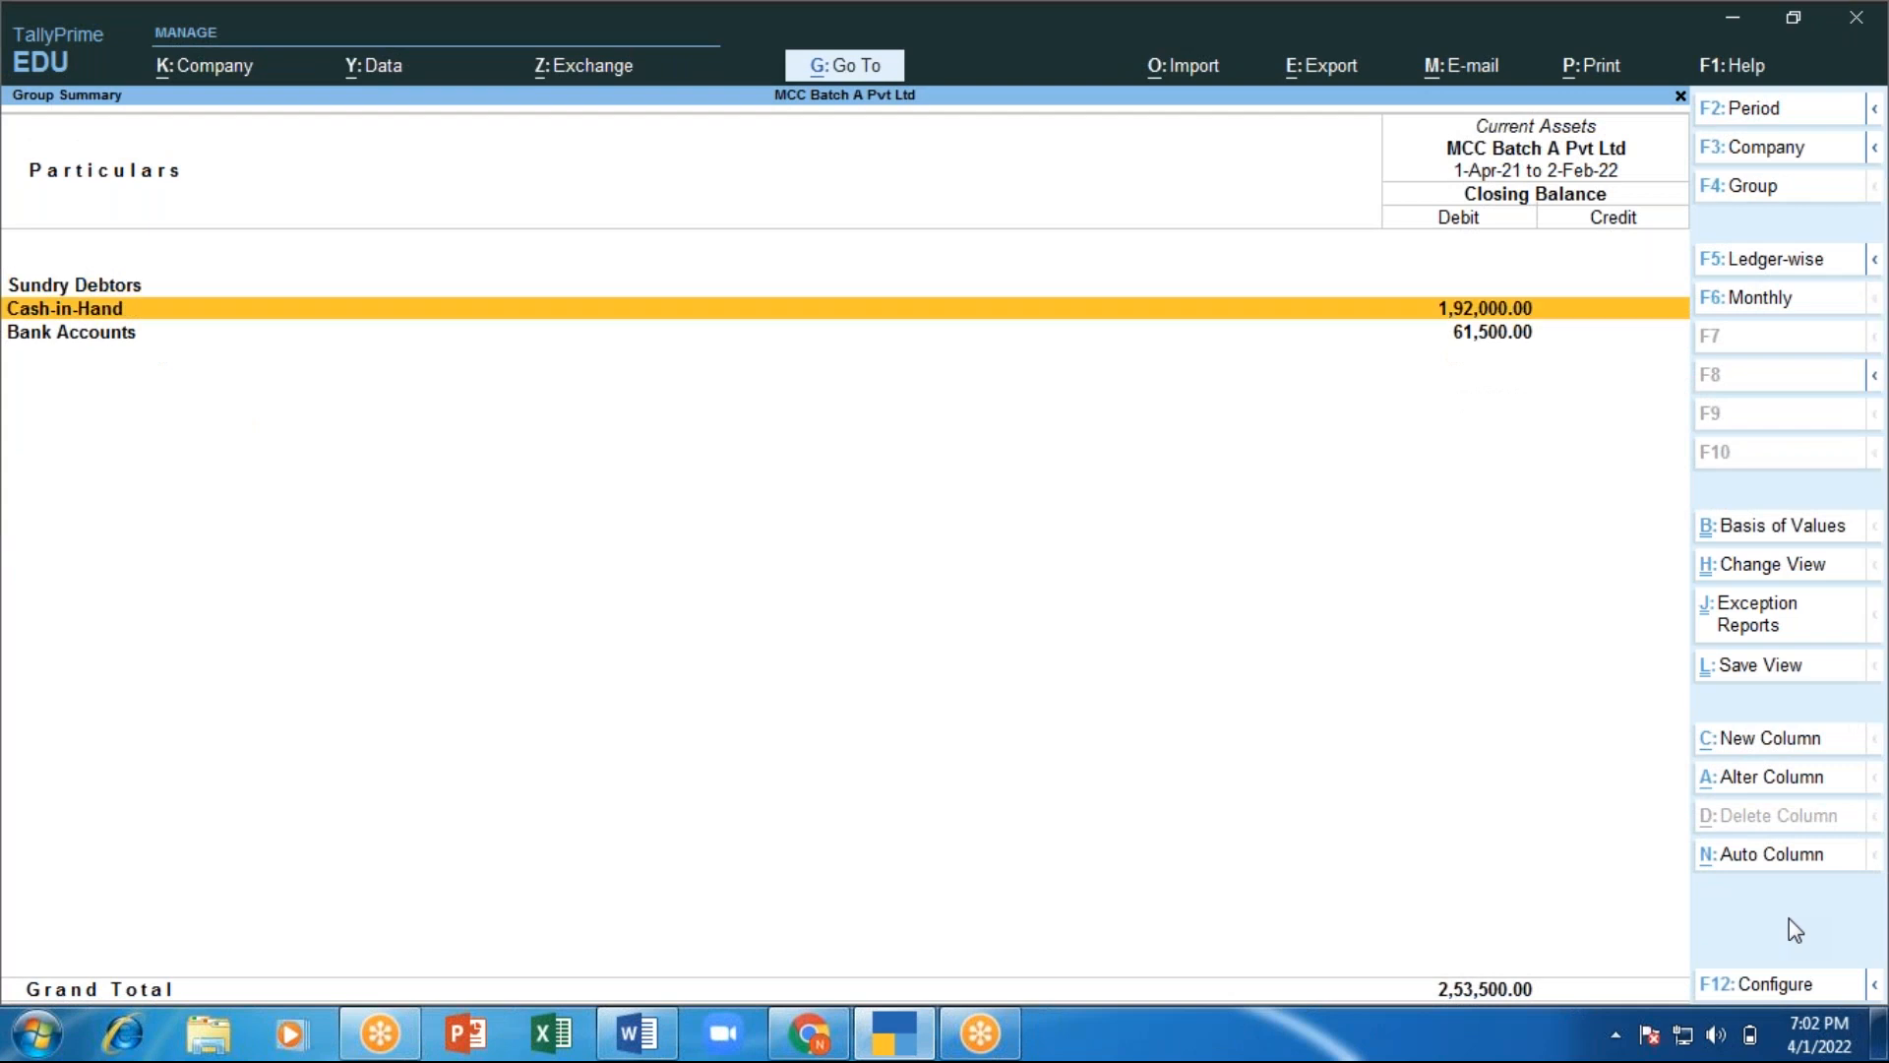
{"action": "key", "text": "Down"}
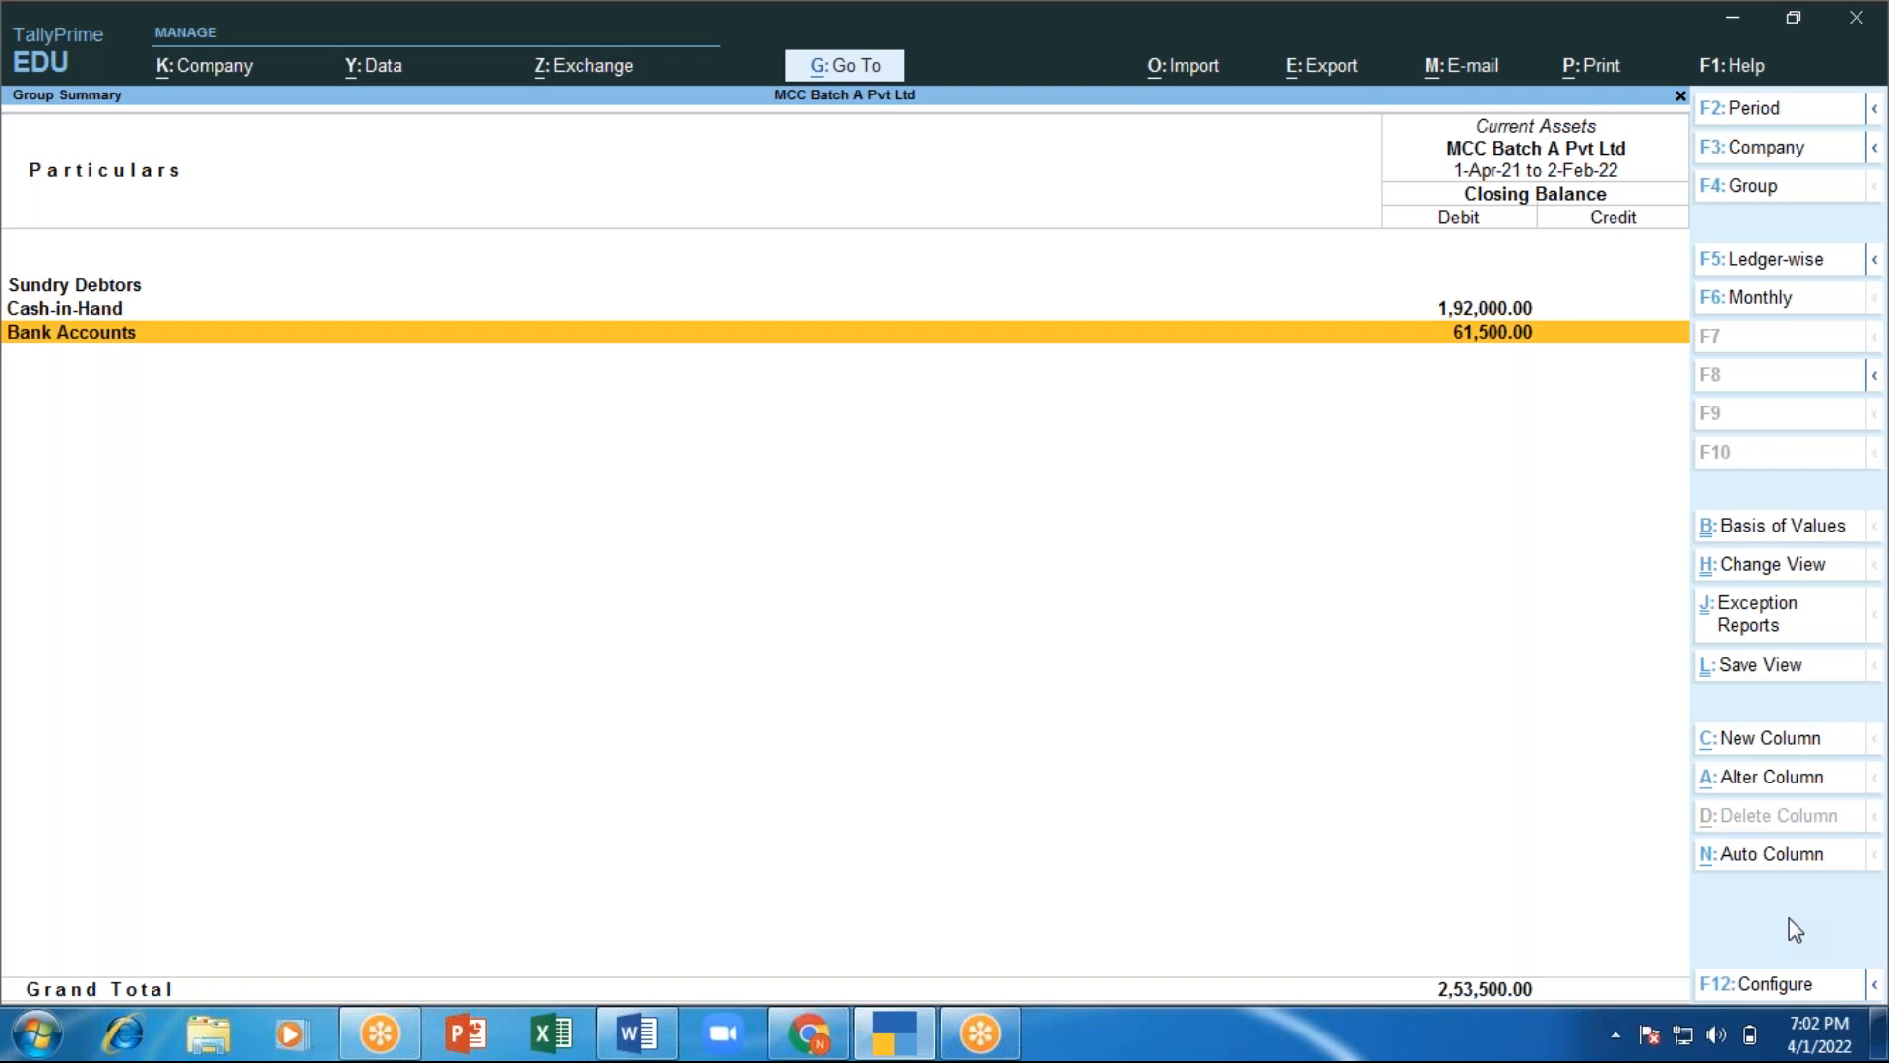
{"action": "key", "text": "Return"}
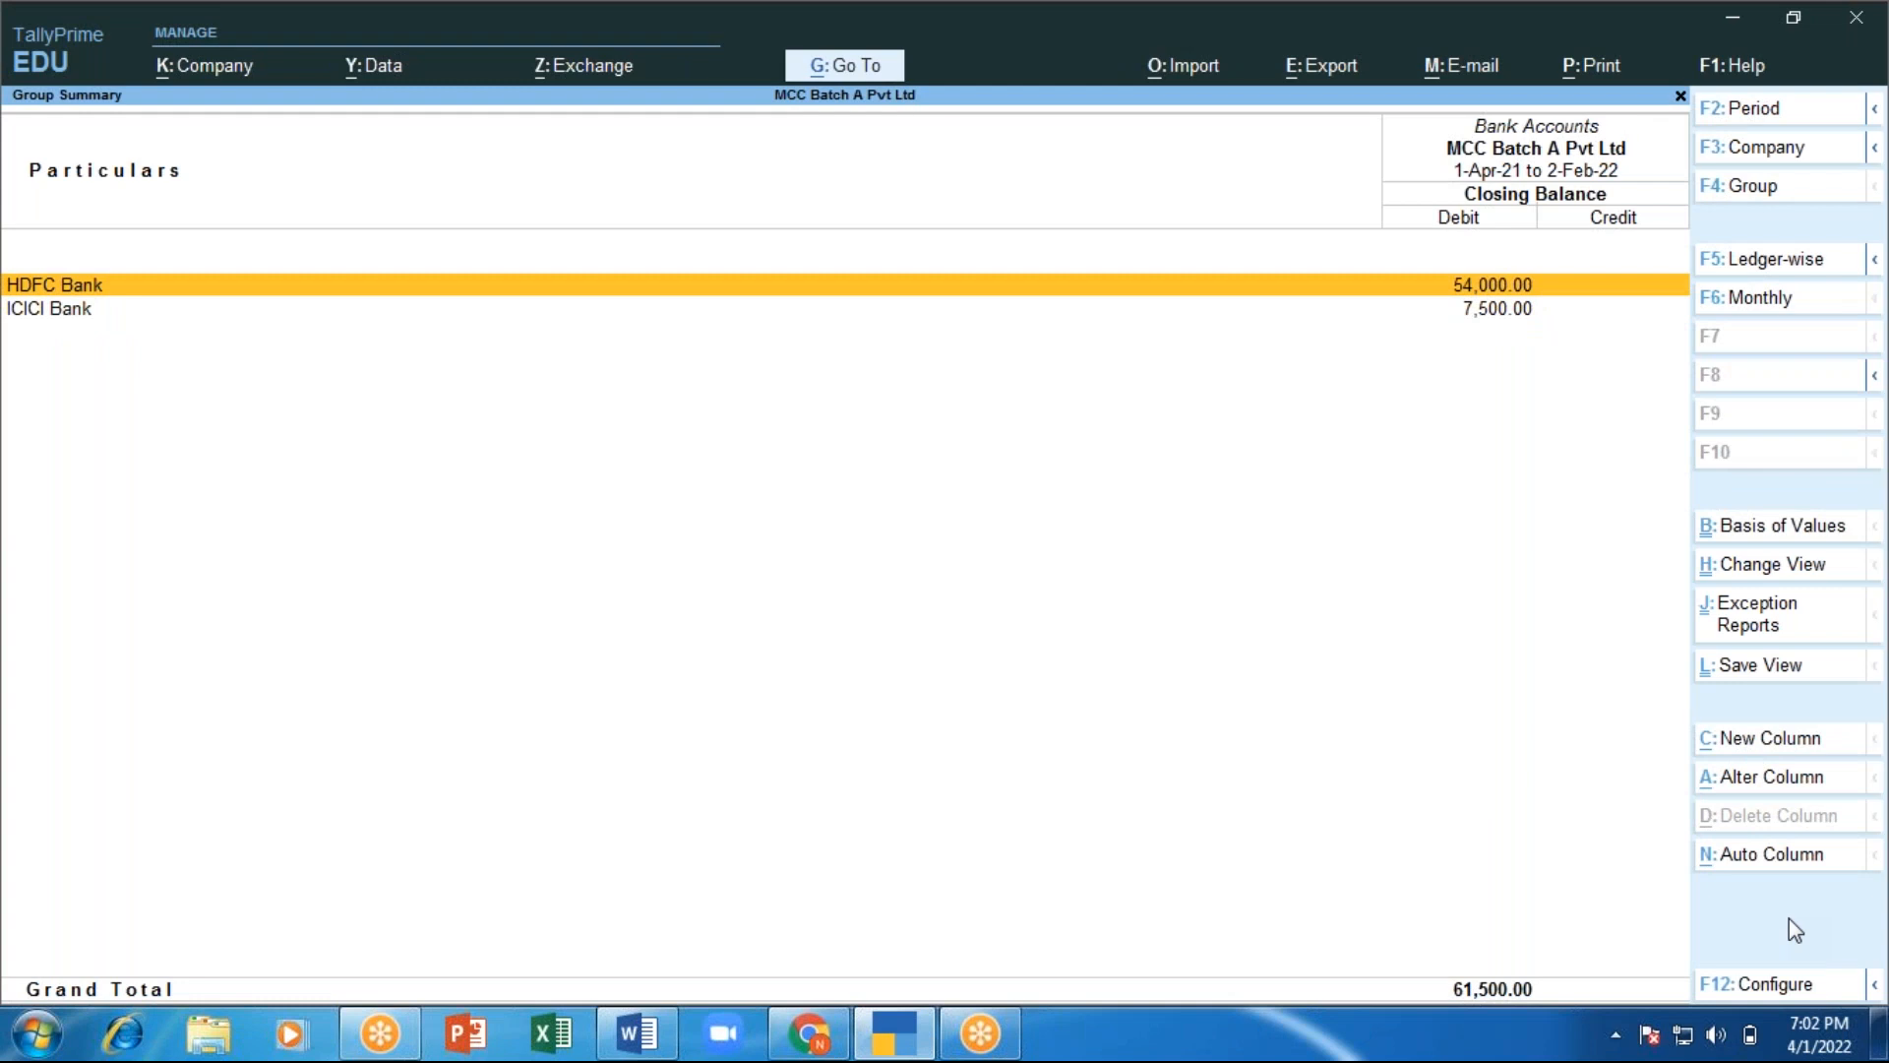
{"action": "key", "text": "Down"}
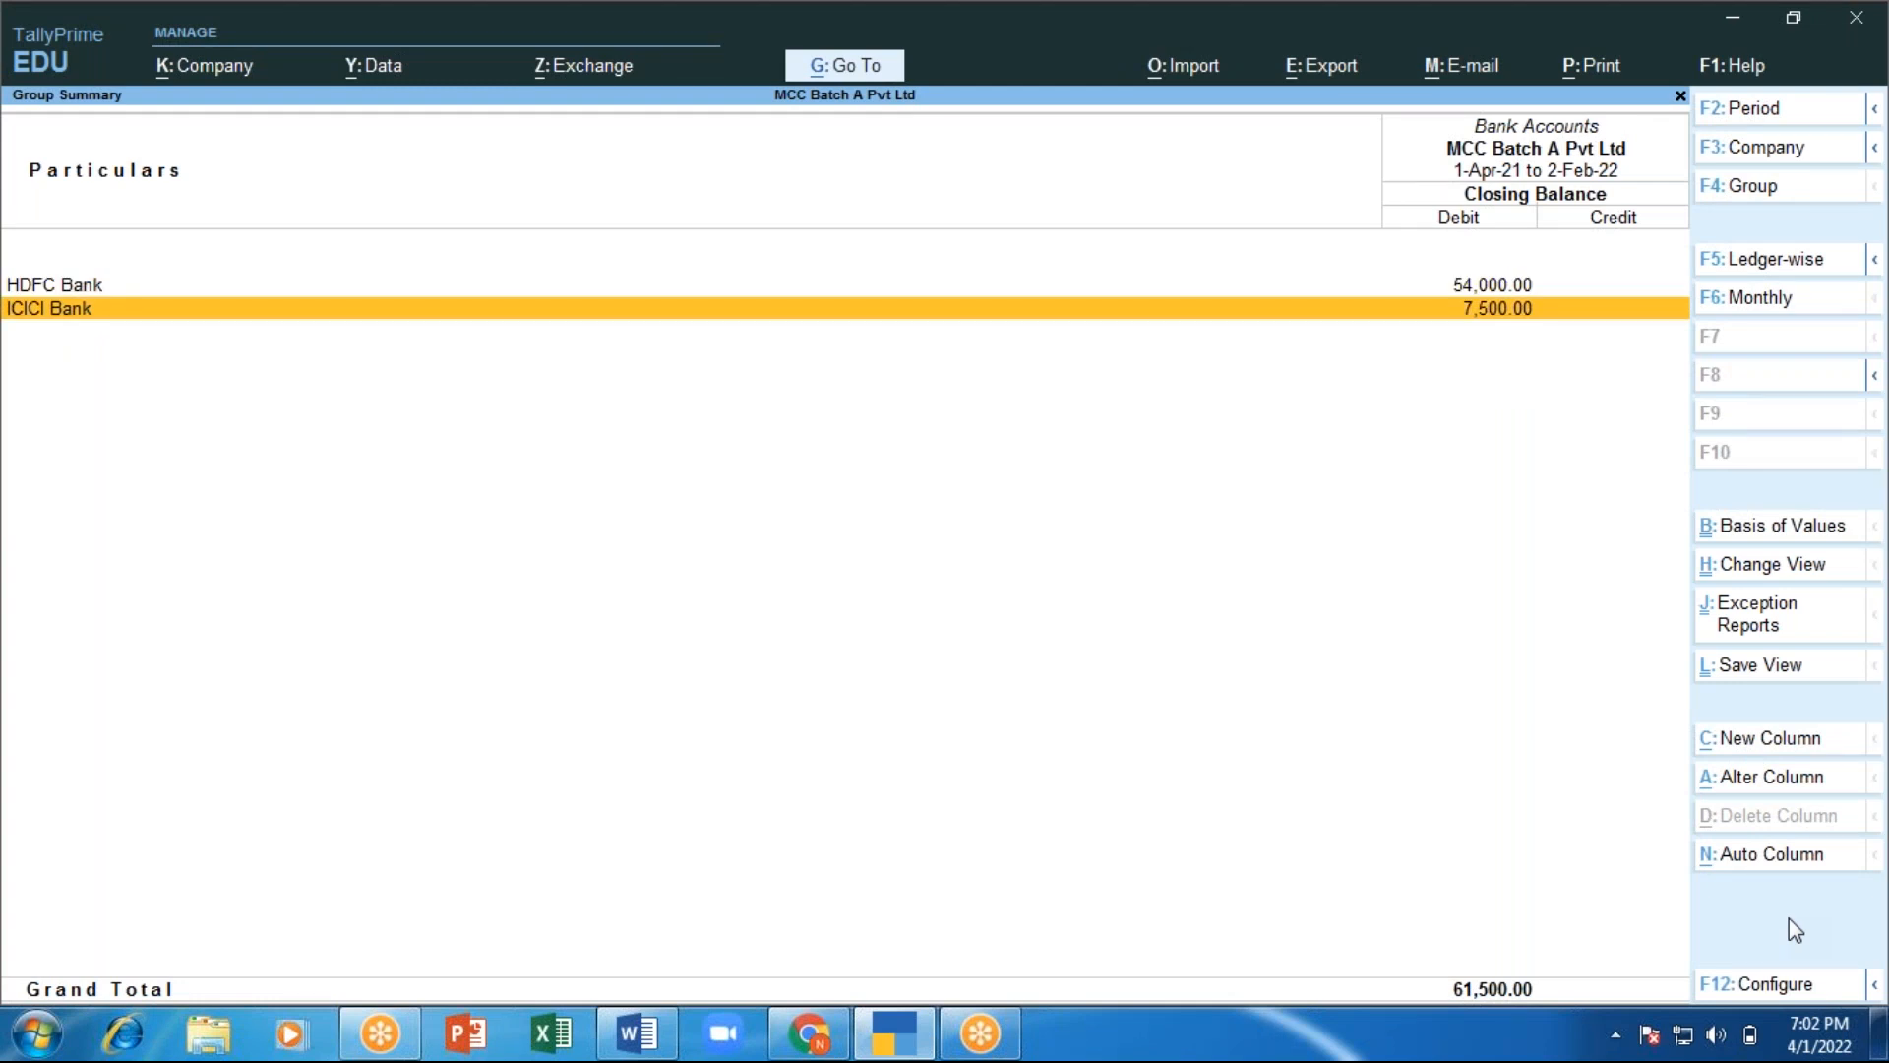
Go back to the Trial Balance, look through the remaining groups down to Indirect Expenses and return to the Gateway of Tally.
{"action": "key", "text": "Escape"}
{"action": "key", "text": "Escape"}
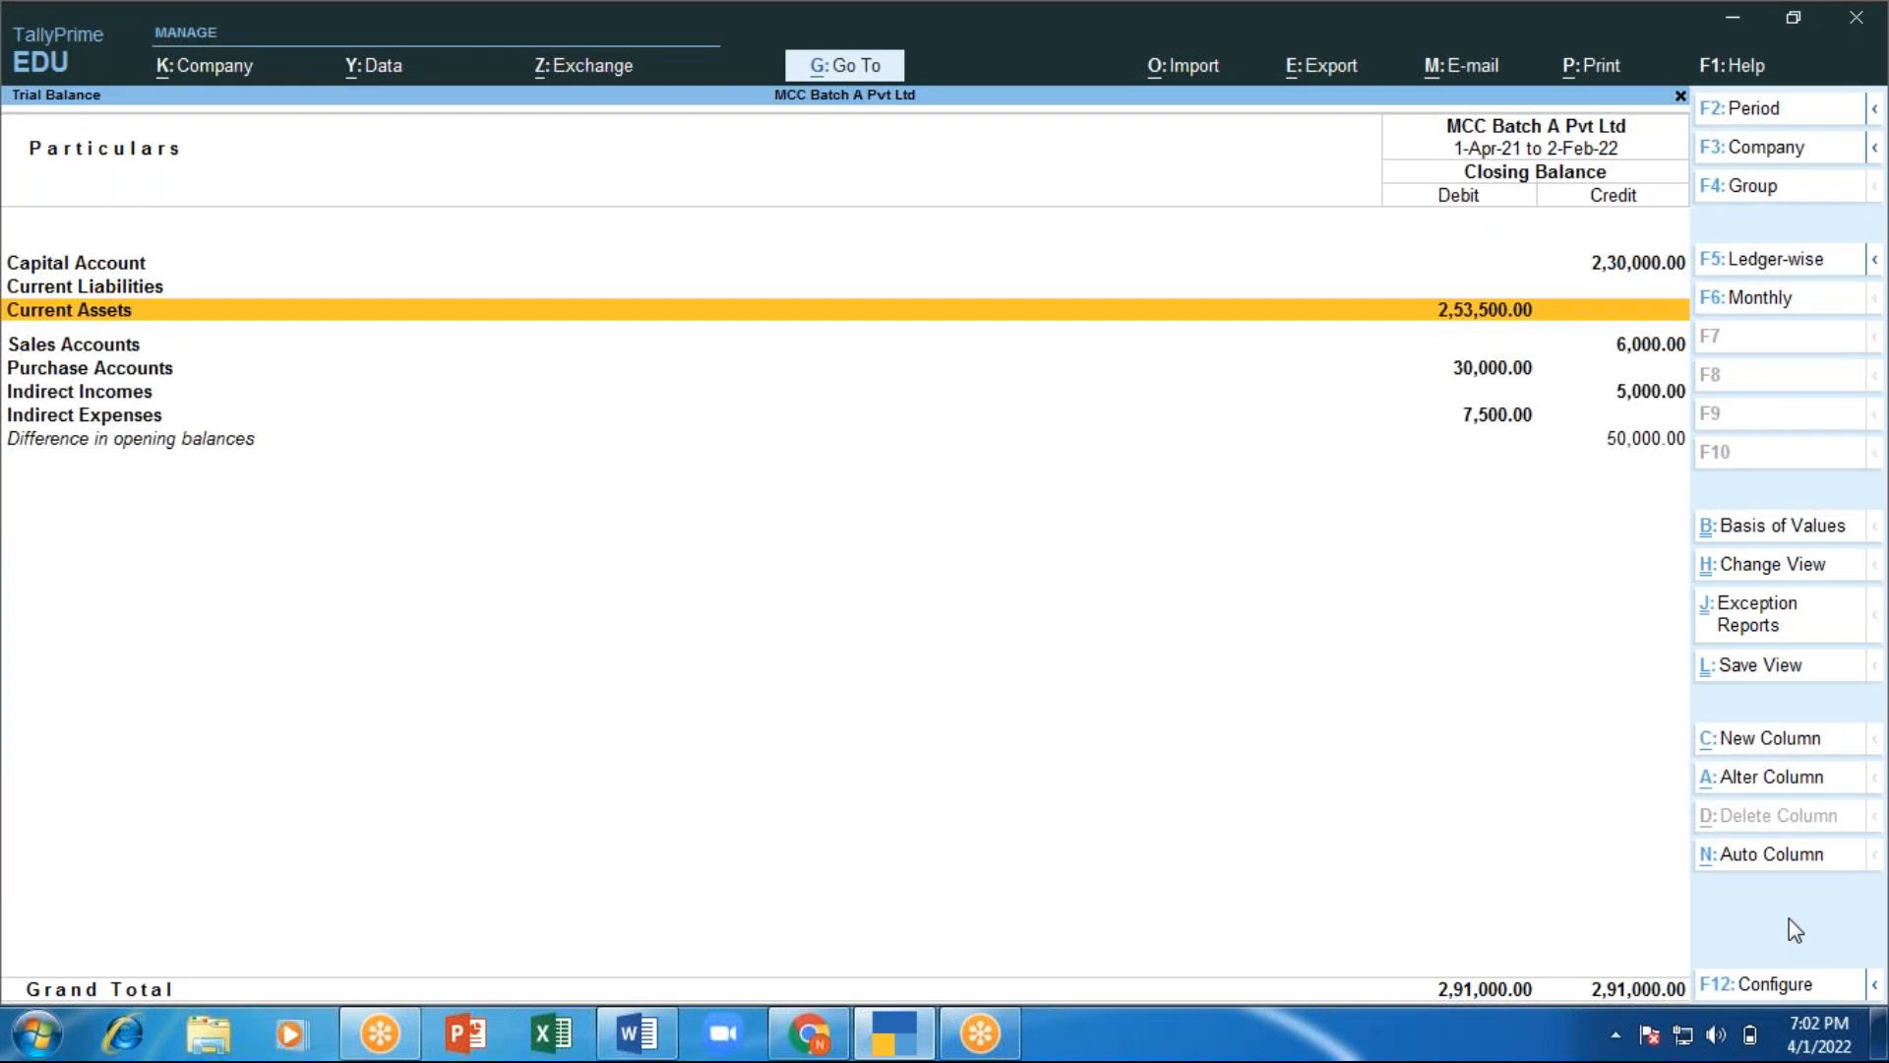
{"action": "key", "text": "Down"}
{"action": "key", "text": "Down"}
{"action": "key", "text": "Down"}
{"action": "key", "text": "Down"}
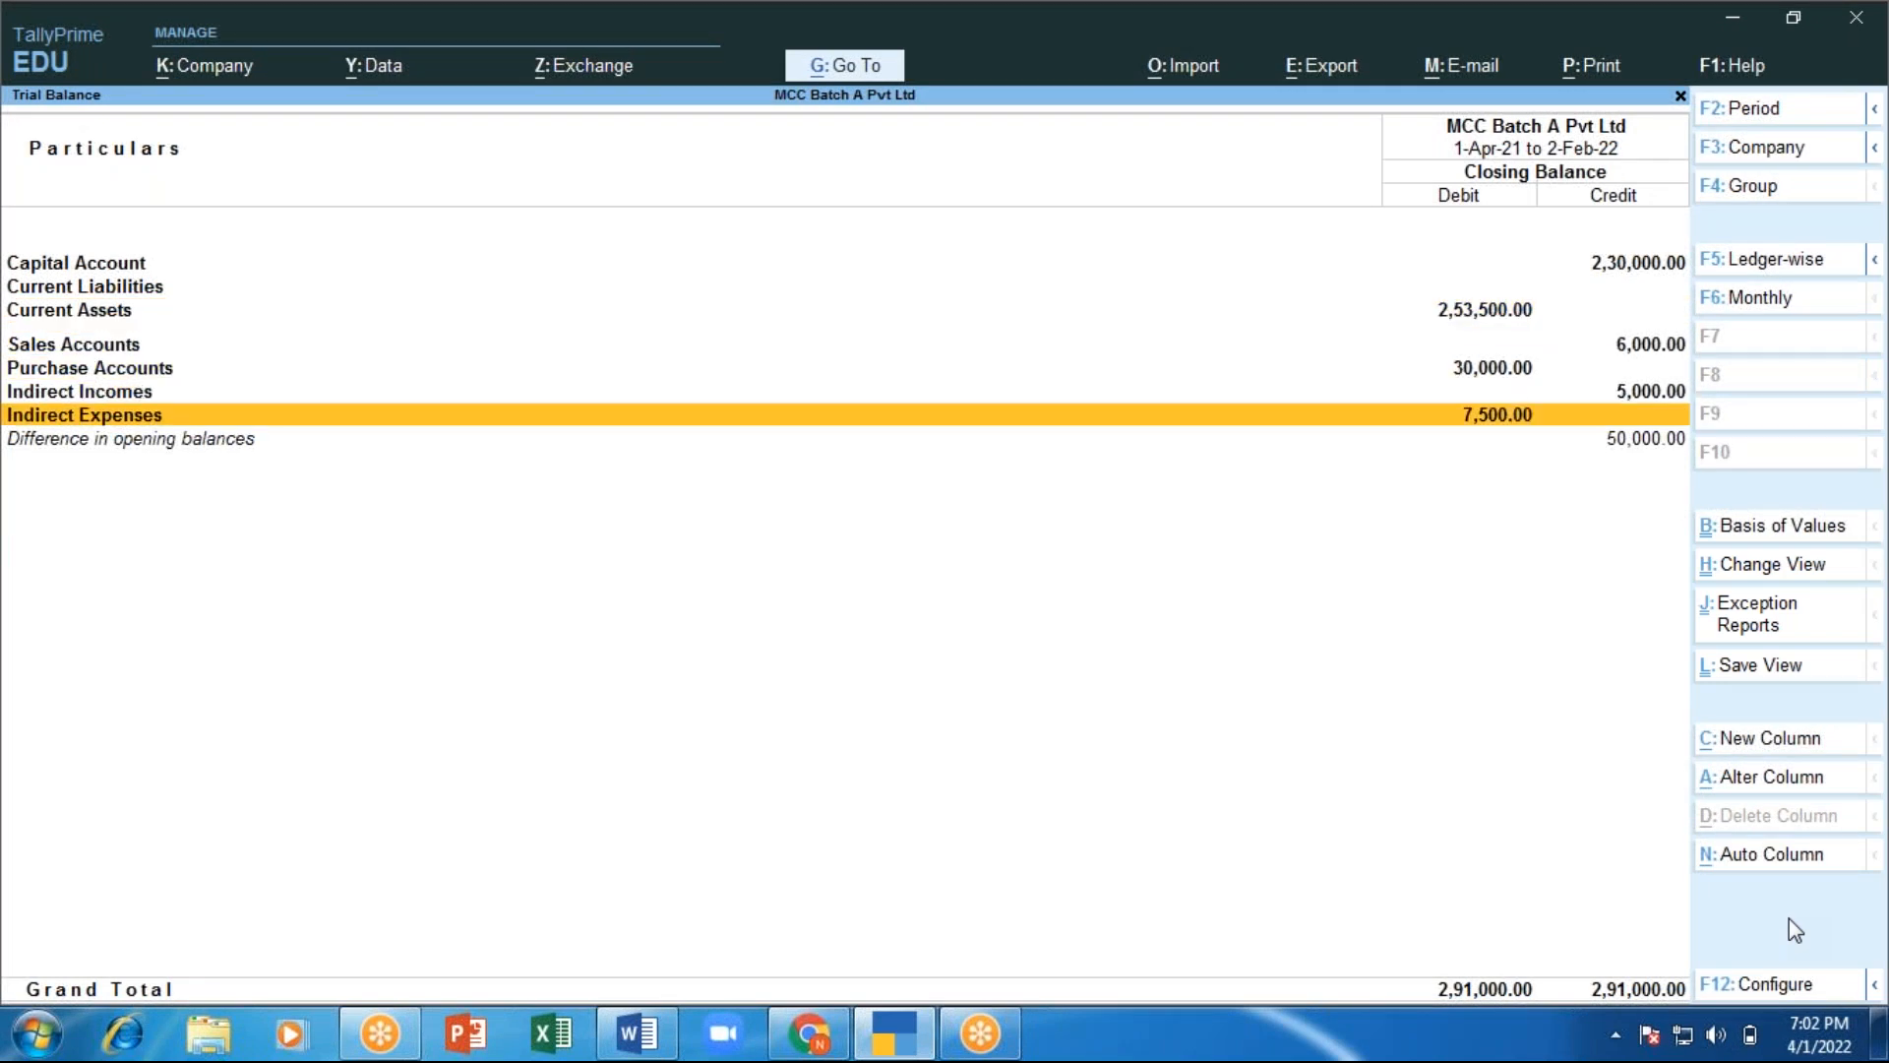
{"action": "key", "text": "Escape"}
{"action": "key", "text": "Escape"}
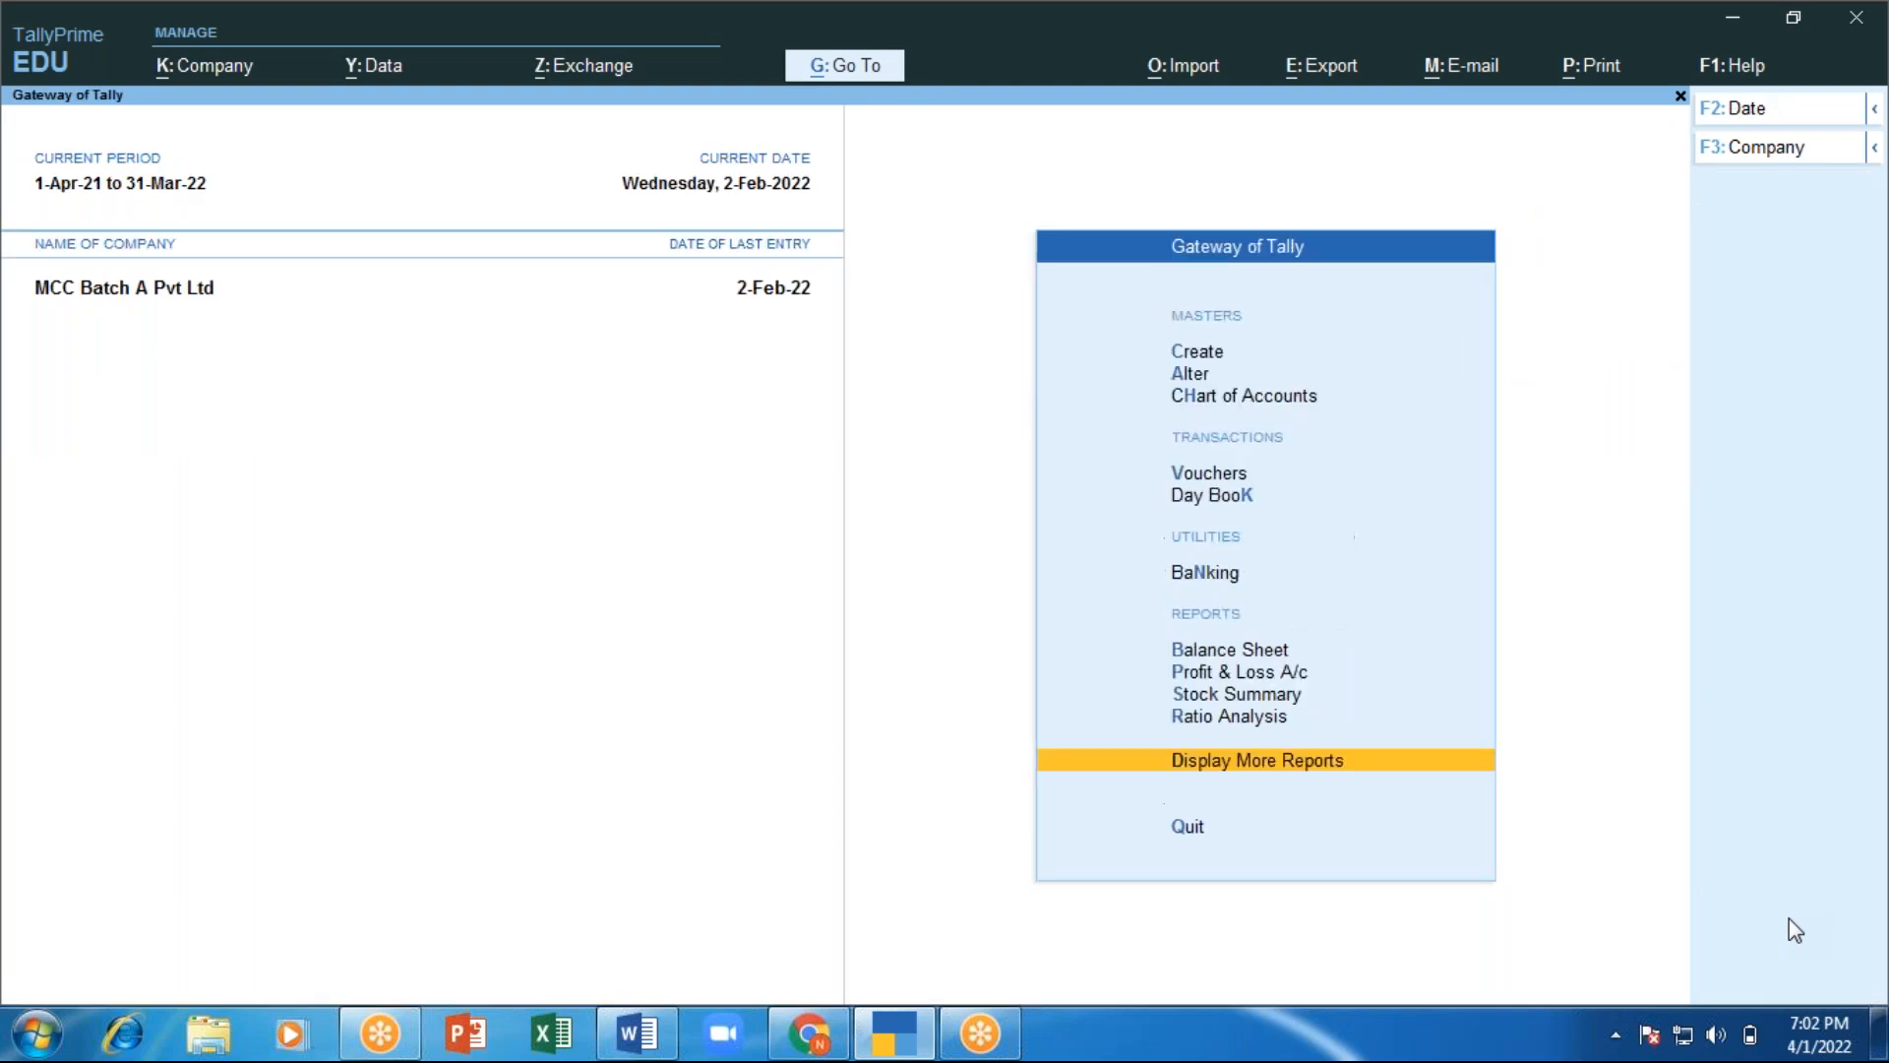
Open the Profit & Loss A/c, examine its entries from Purchase Accounts to Nett Loss and close the report.
{"action": "key", "text": "Up"}
{"action": "key", "text": "Up"}
{"action": "key", "text": "Up"}
{"action": "key", "text": "Up"}
{"action": "key", "text": "Down"}
{"action": "key", "text": "Return"}
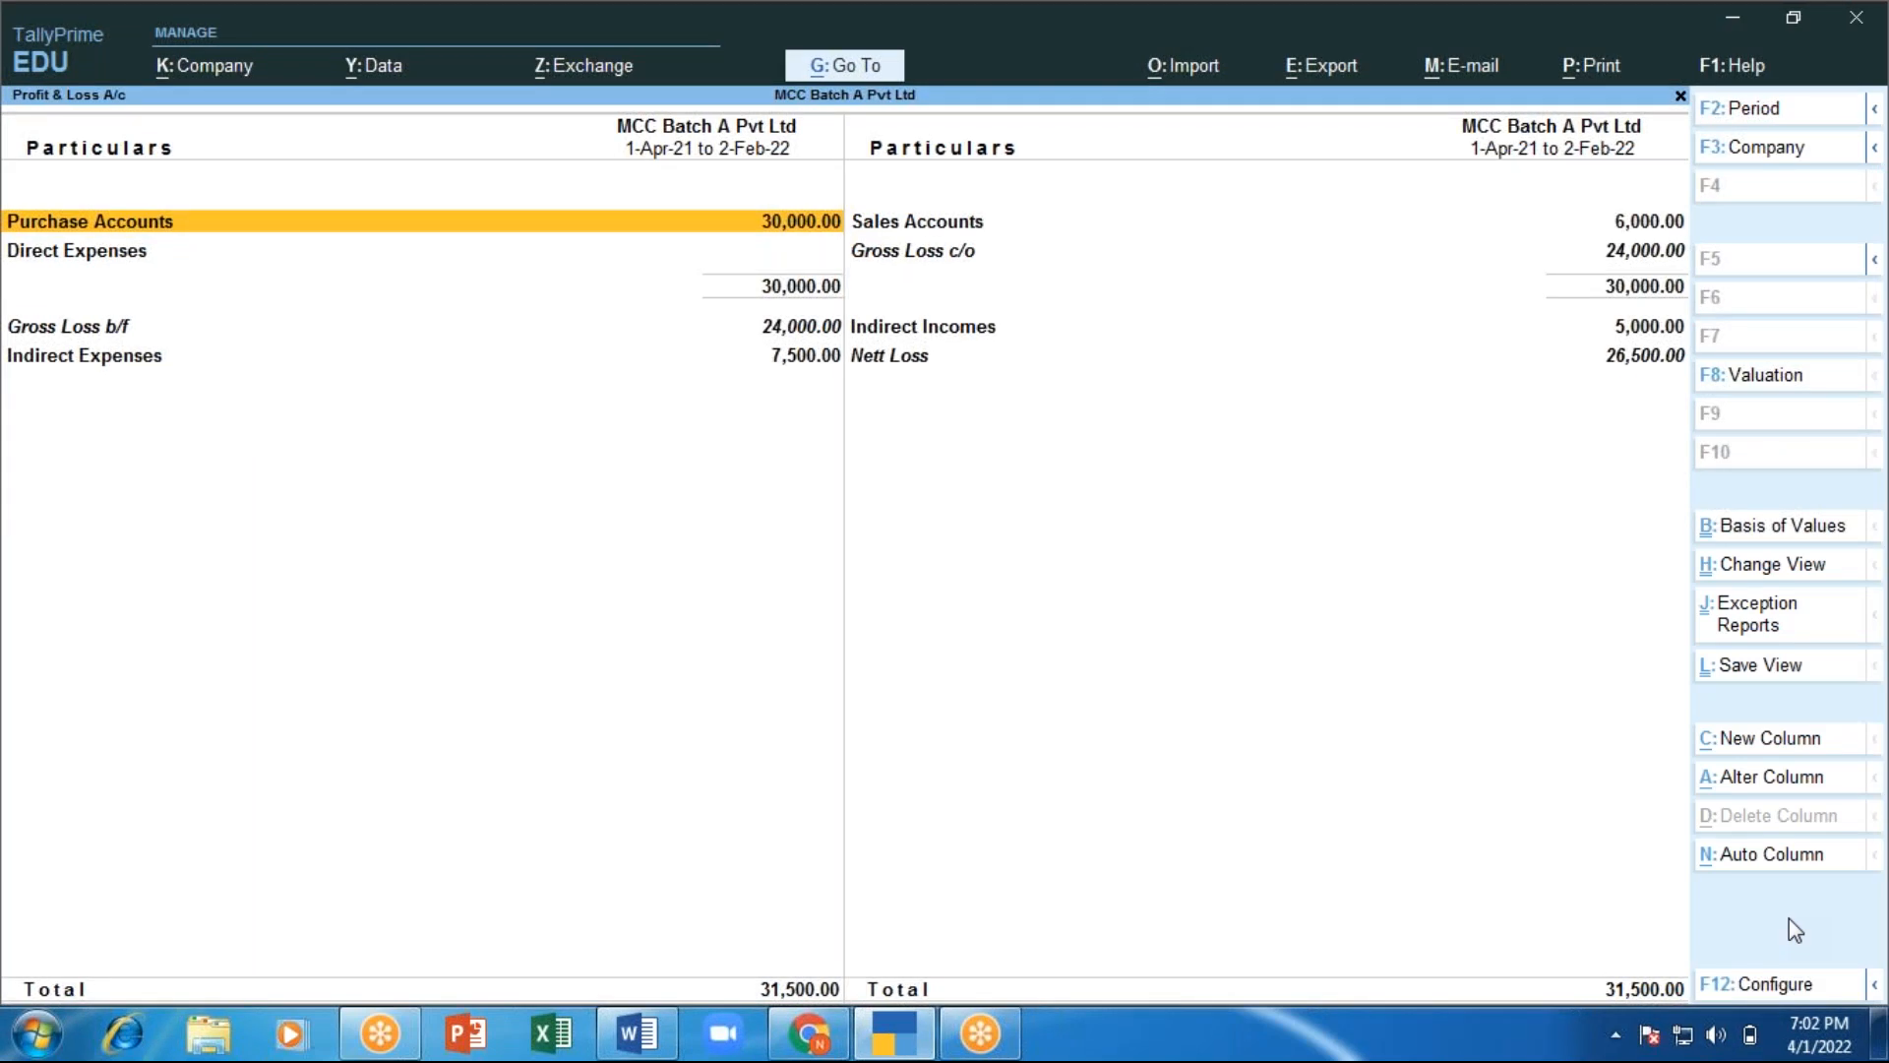
{"action": "key", "text": "Down"}
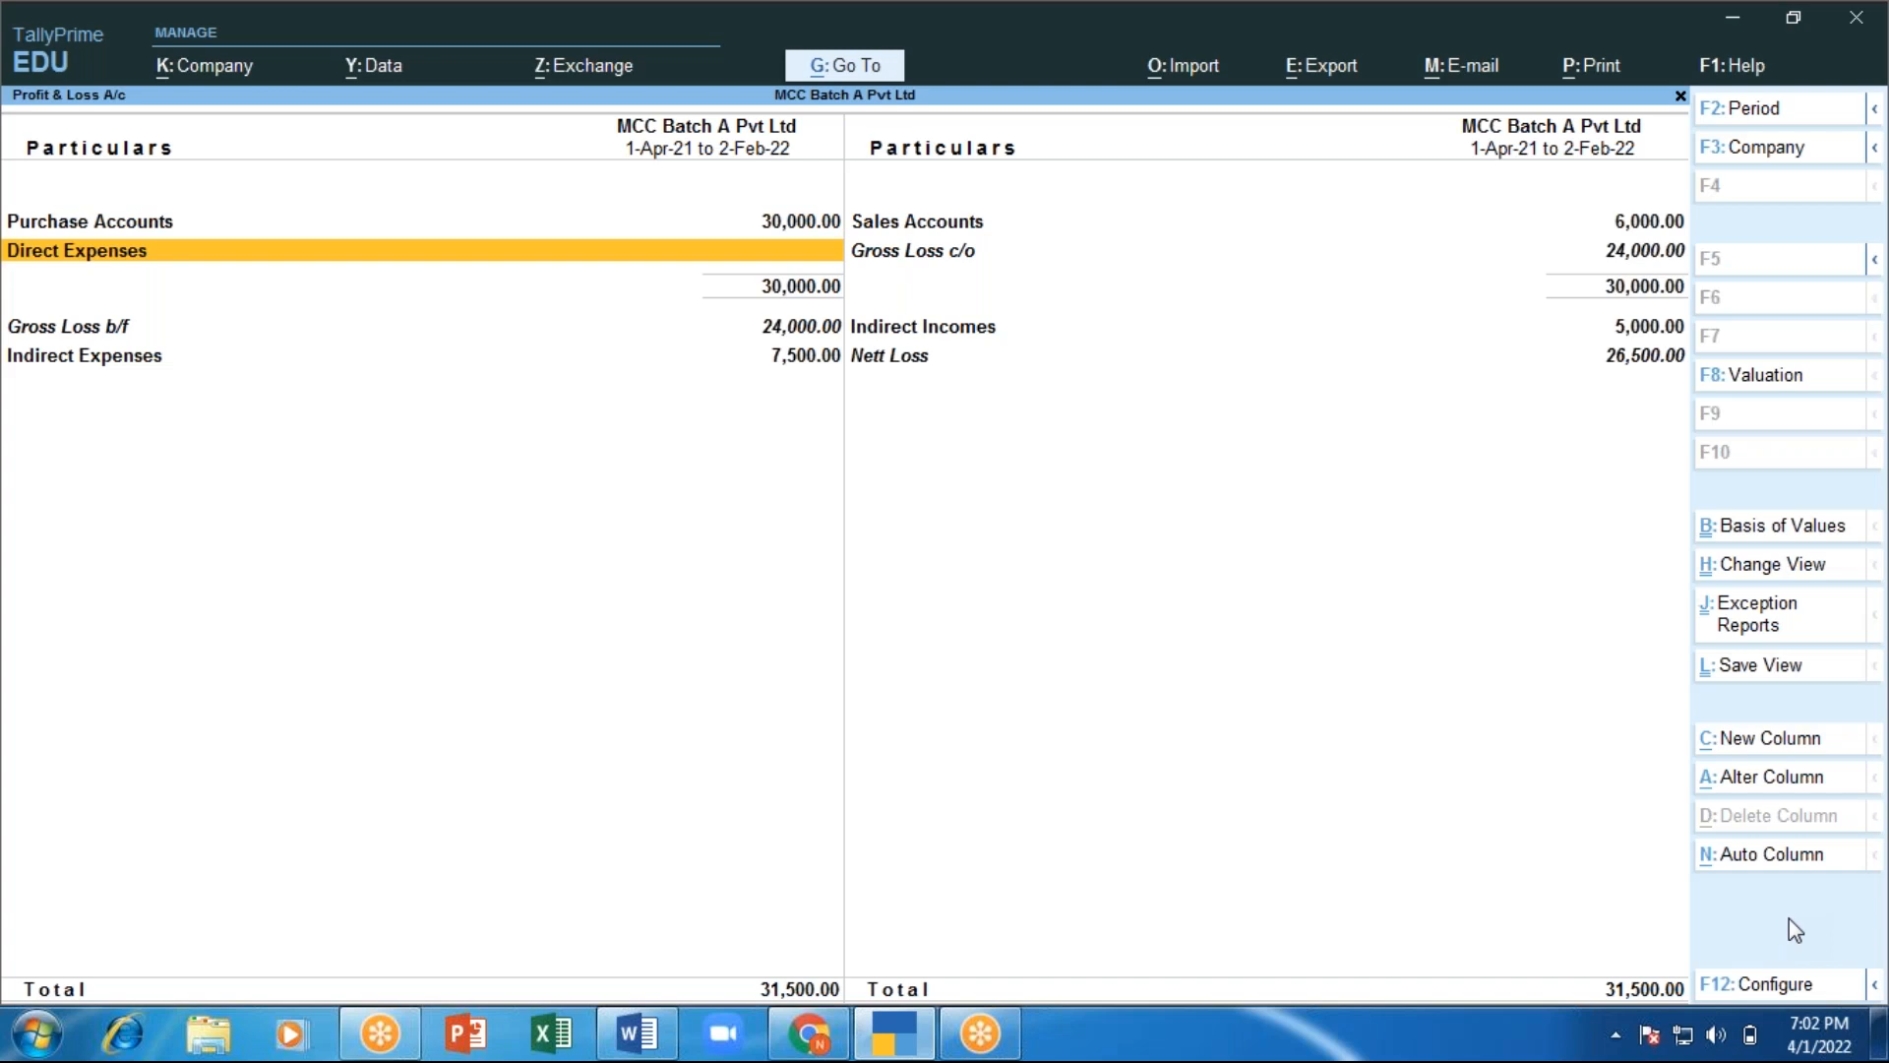
{"action": "key", "text": "Down"}
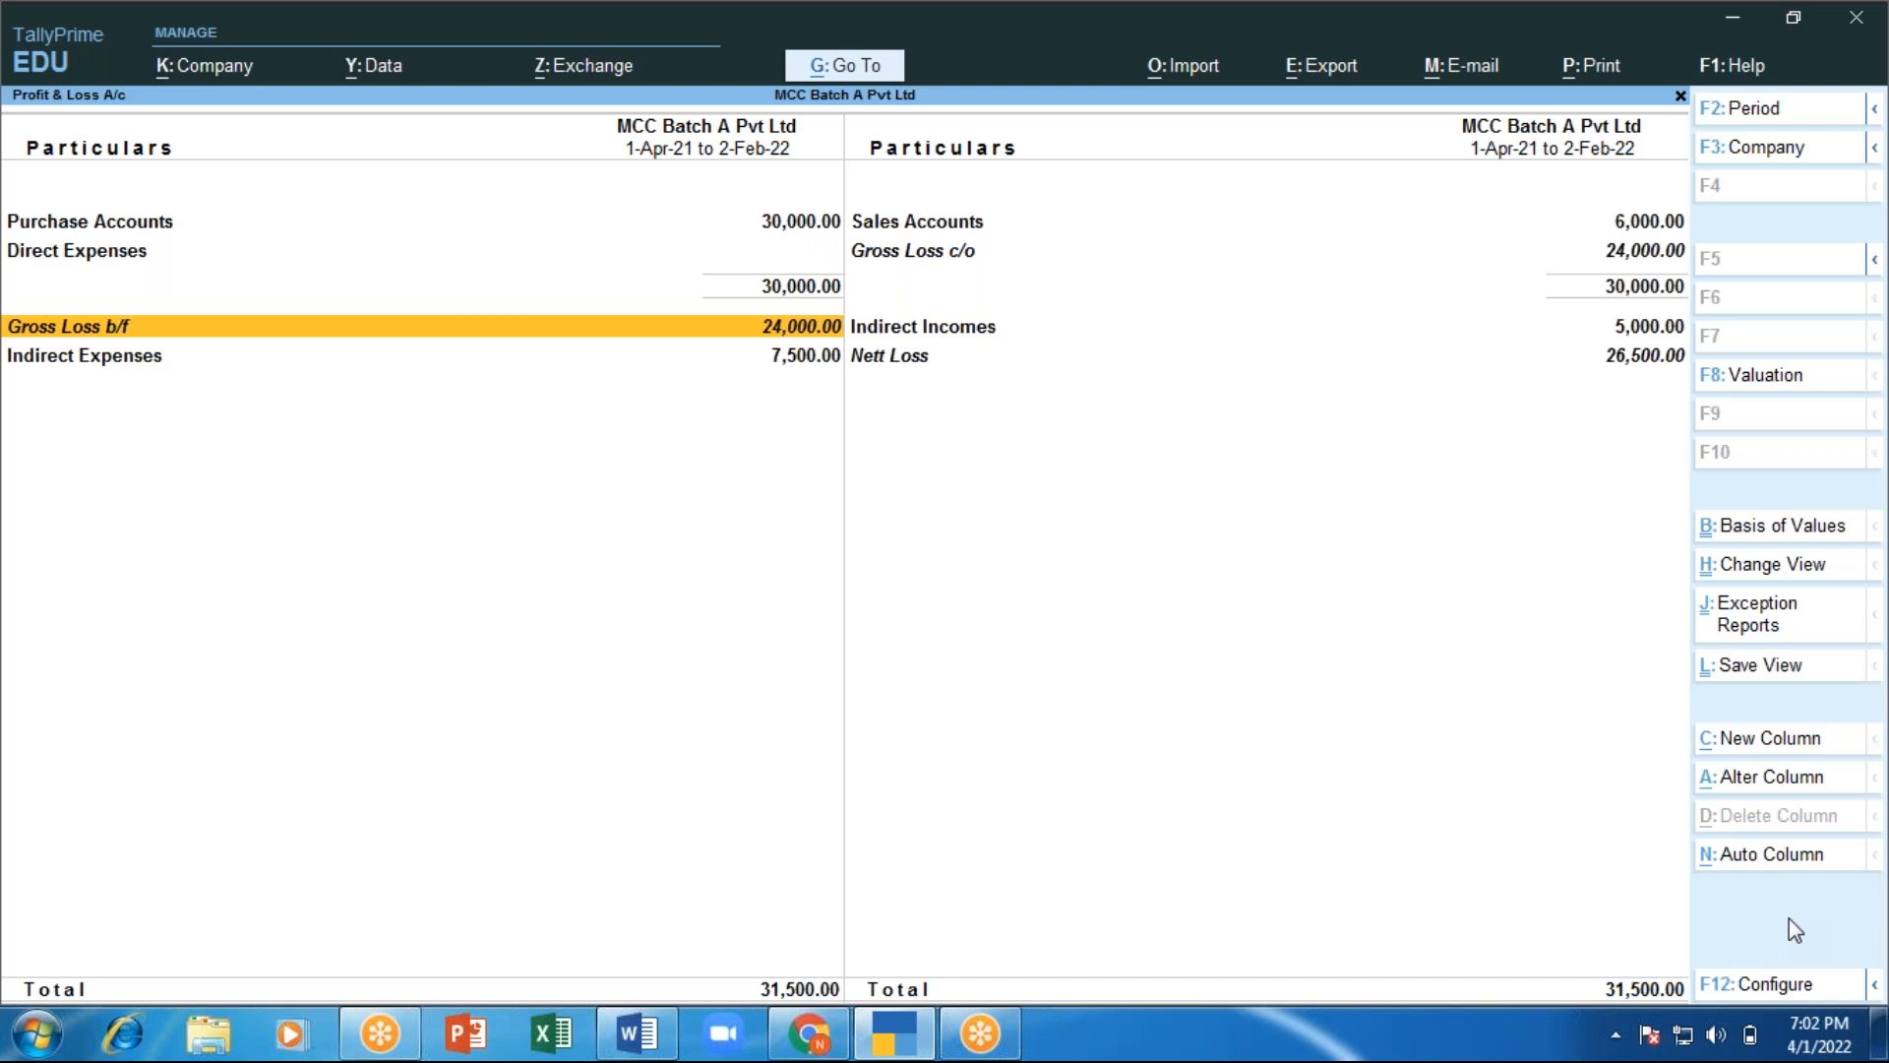
{"action": "key", "text": "Right"}
{"action": "key", "text": "Down"}
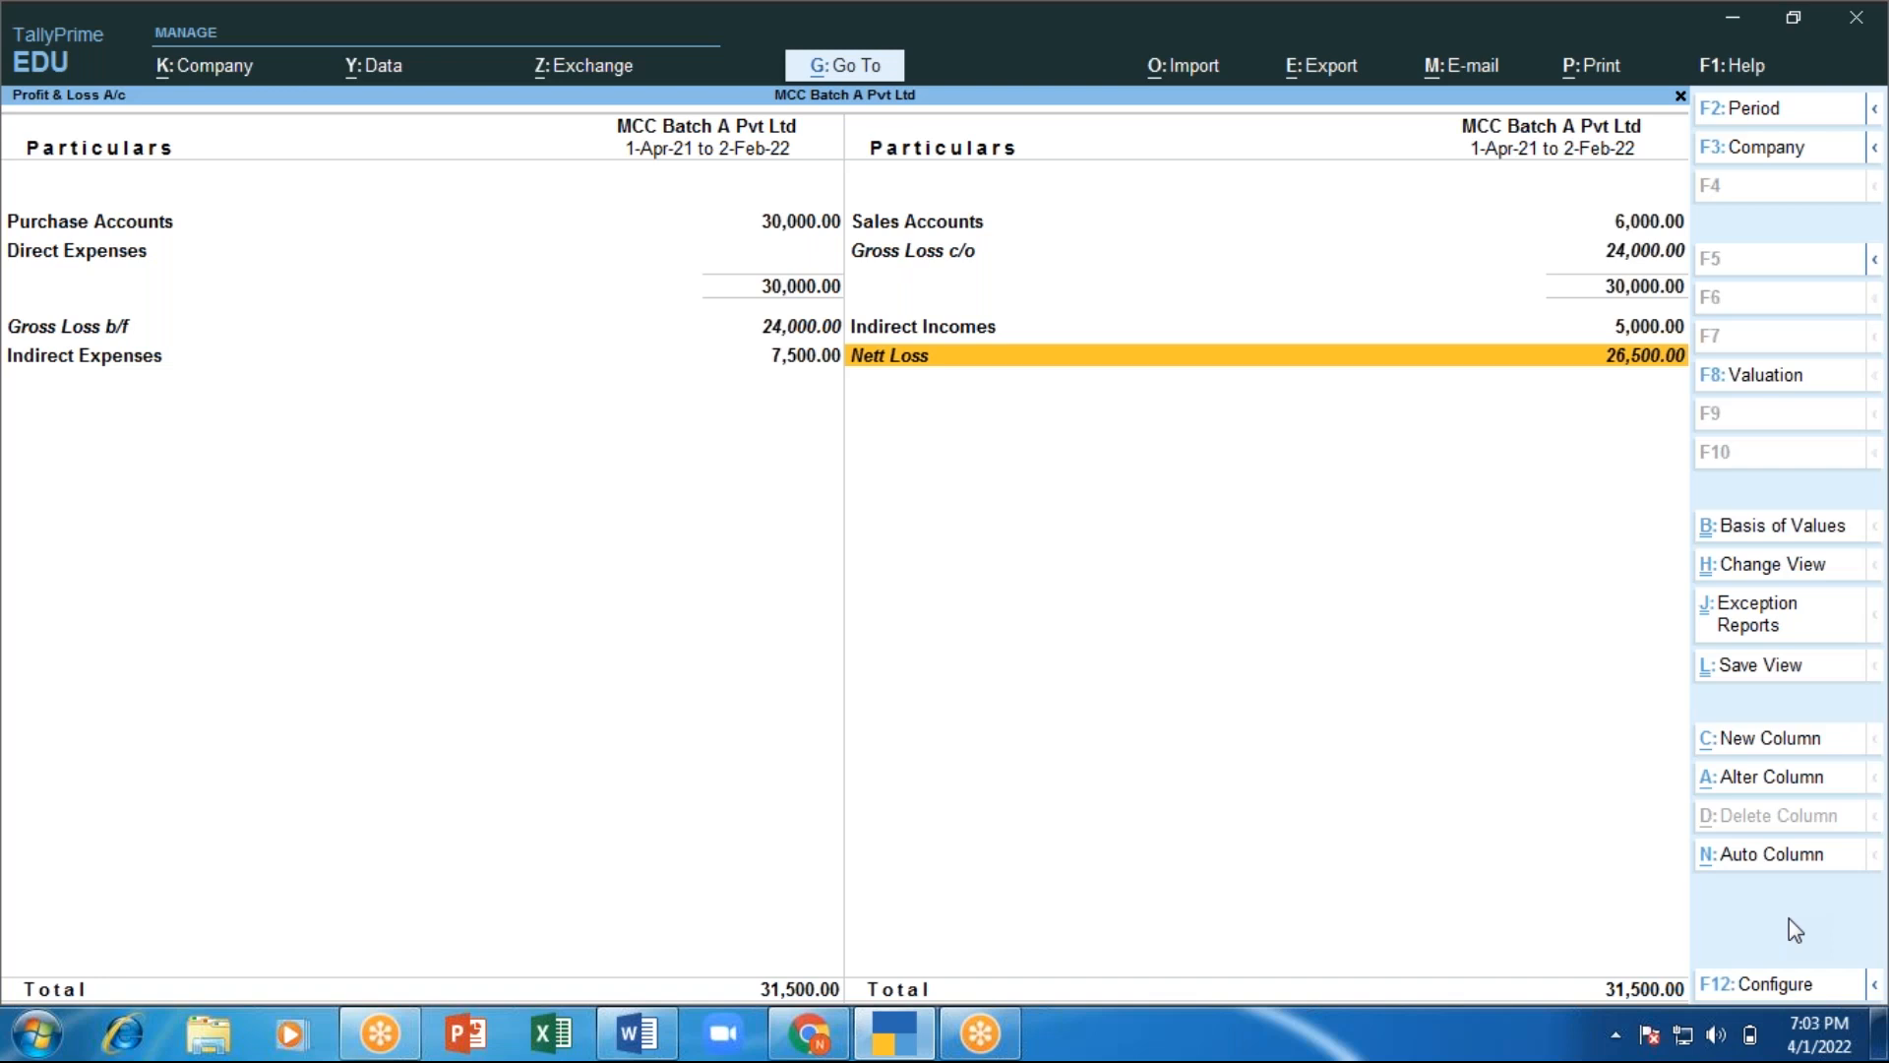
{"action": "key", "text": "Escape"}
Check the Capital Account ledgers from the Balance Sheet and expand the report to its detailed view.
{"action": "key", "text": "Up"}
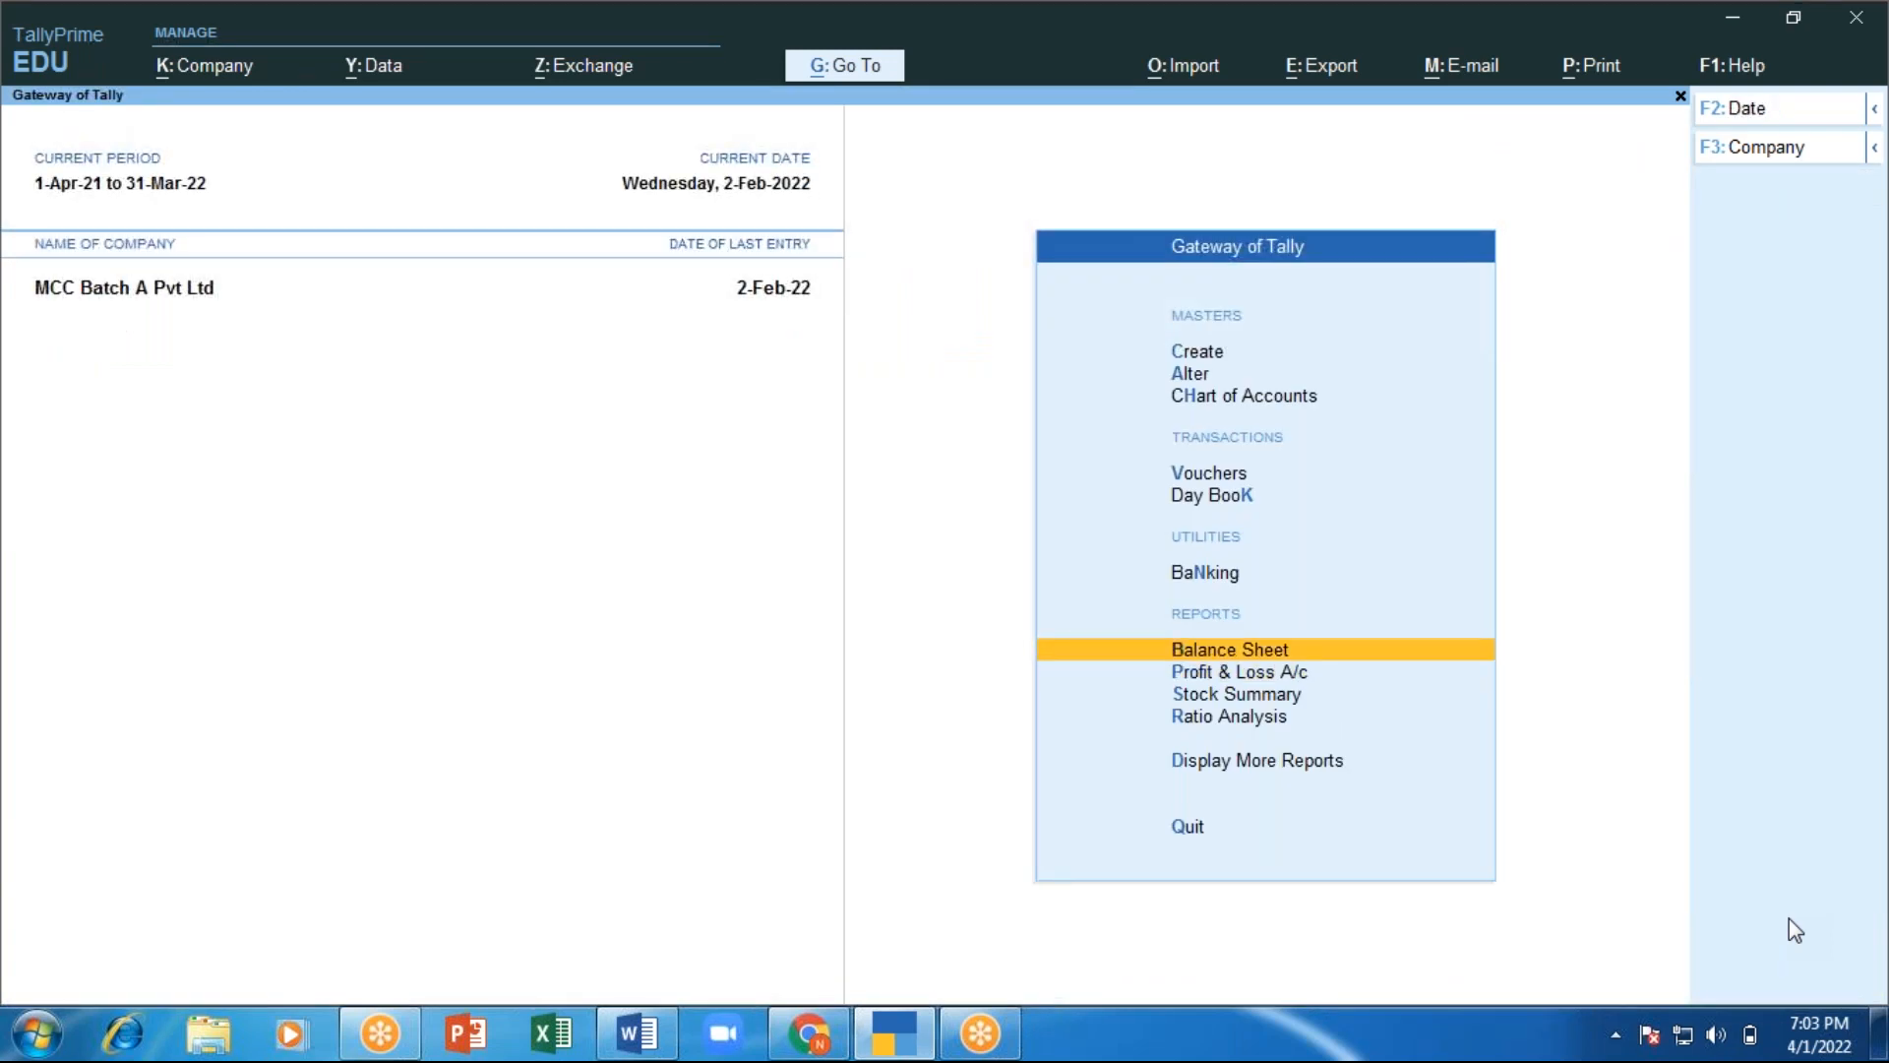
{"action": "key", "text": "Return"}
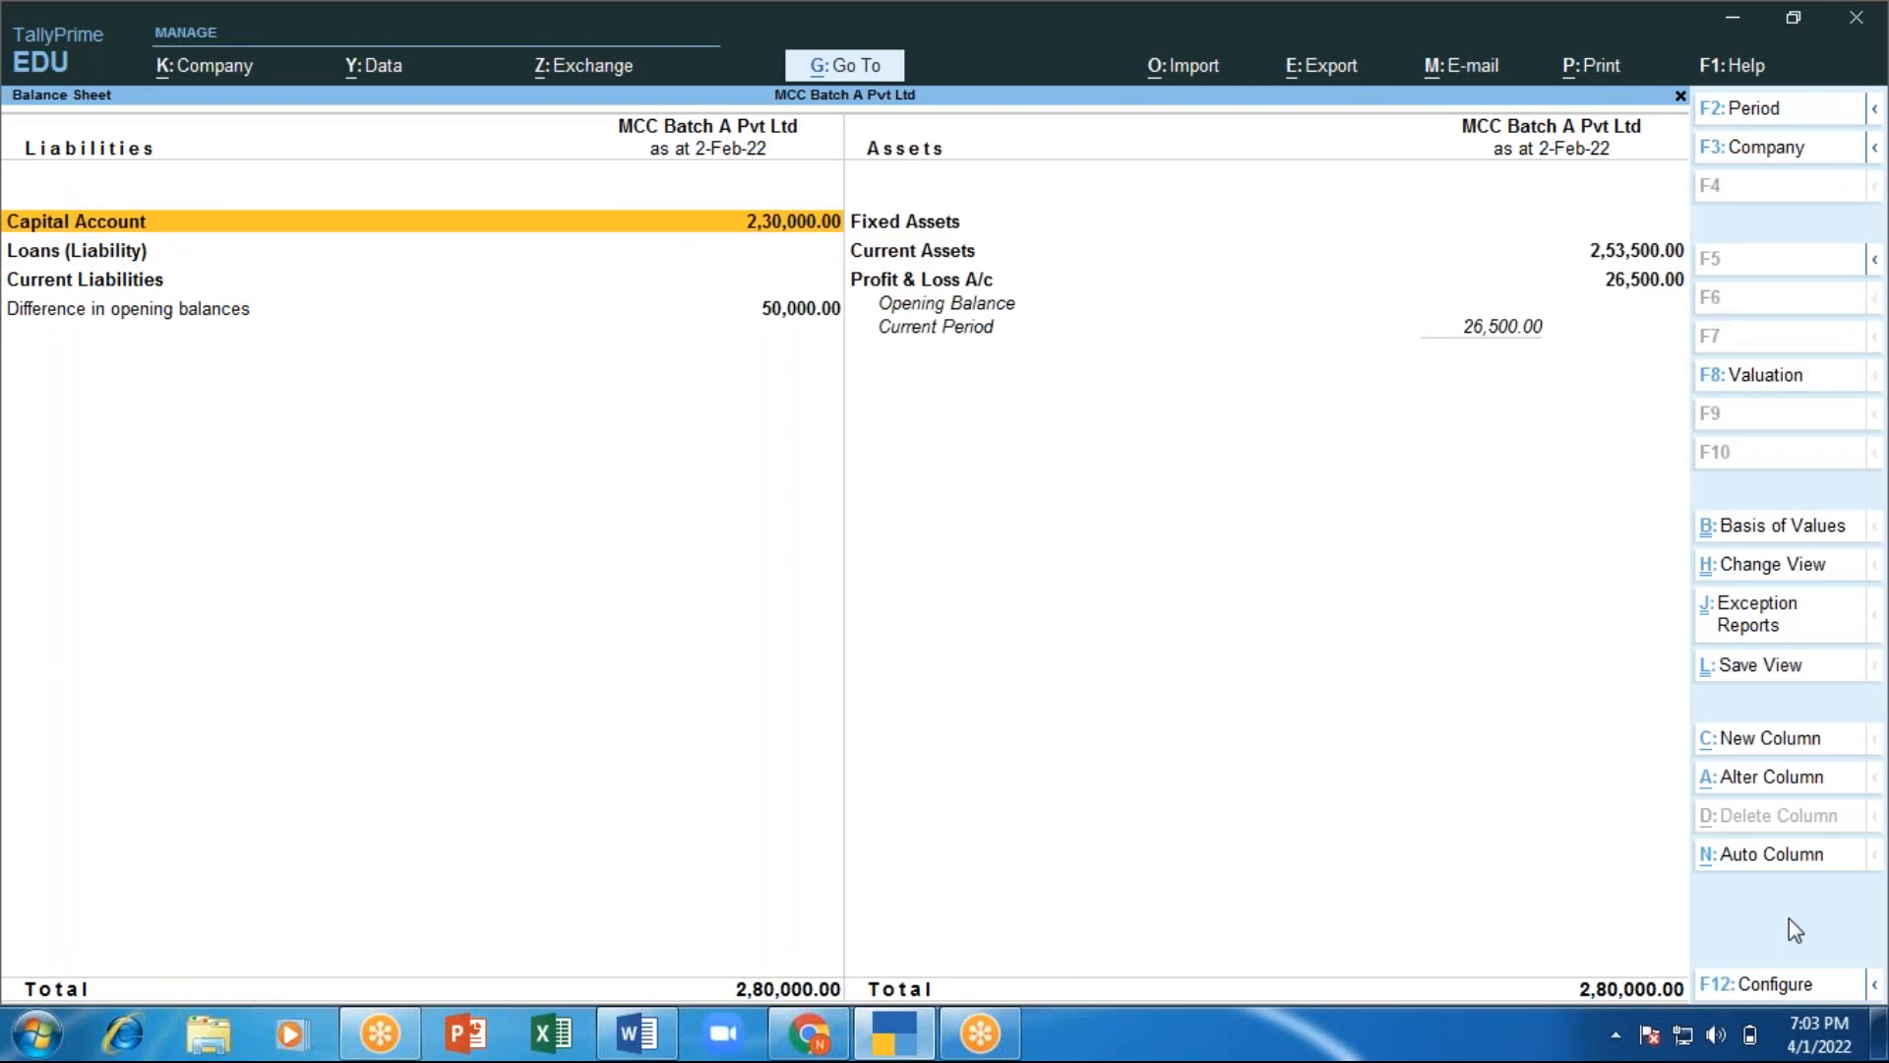
{"action": "key", "text": "Return"}
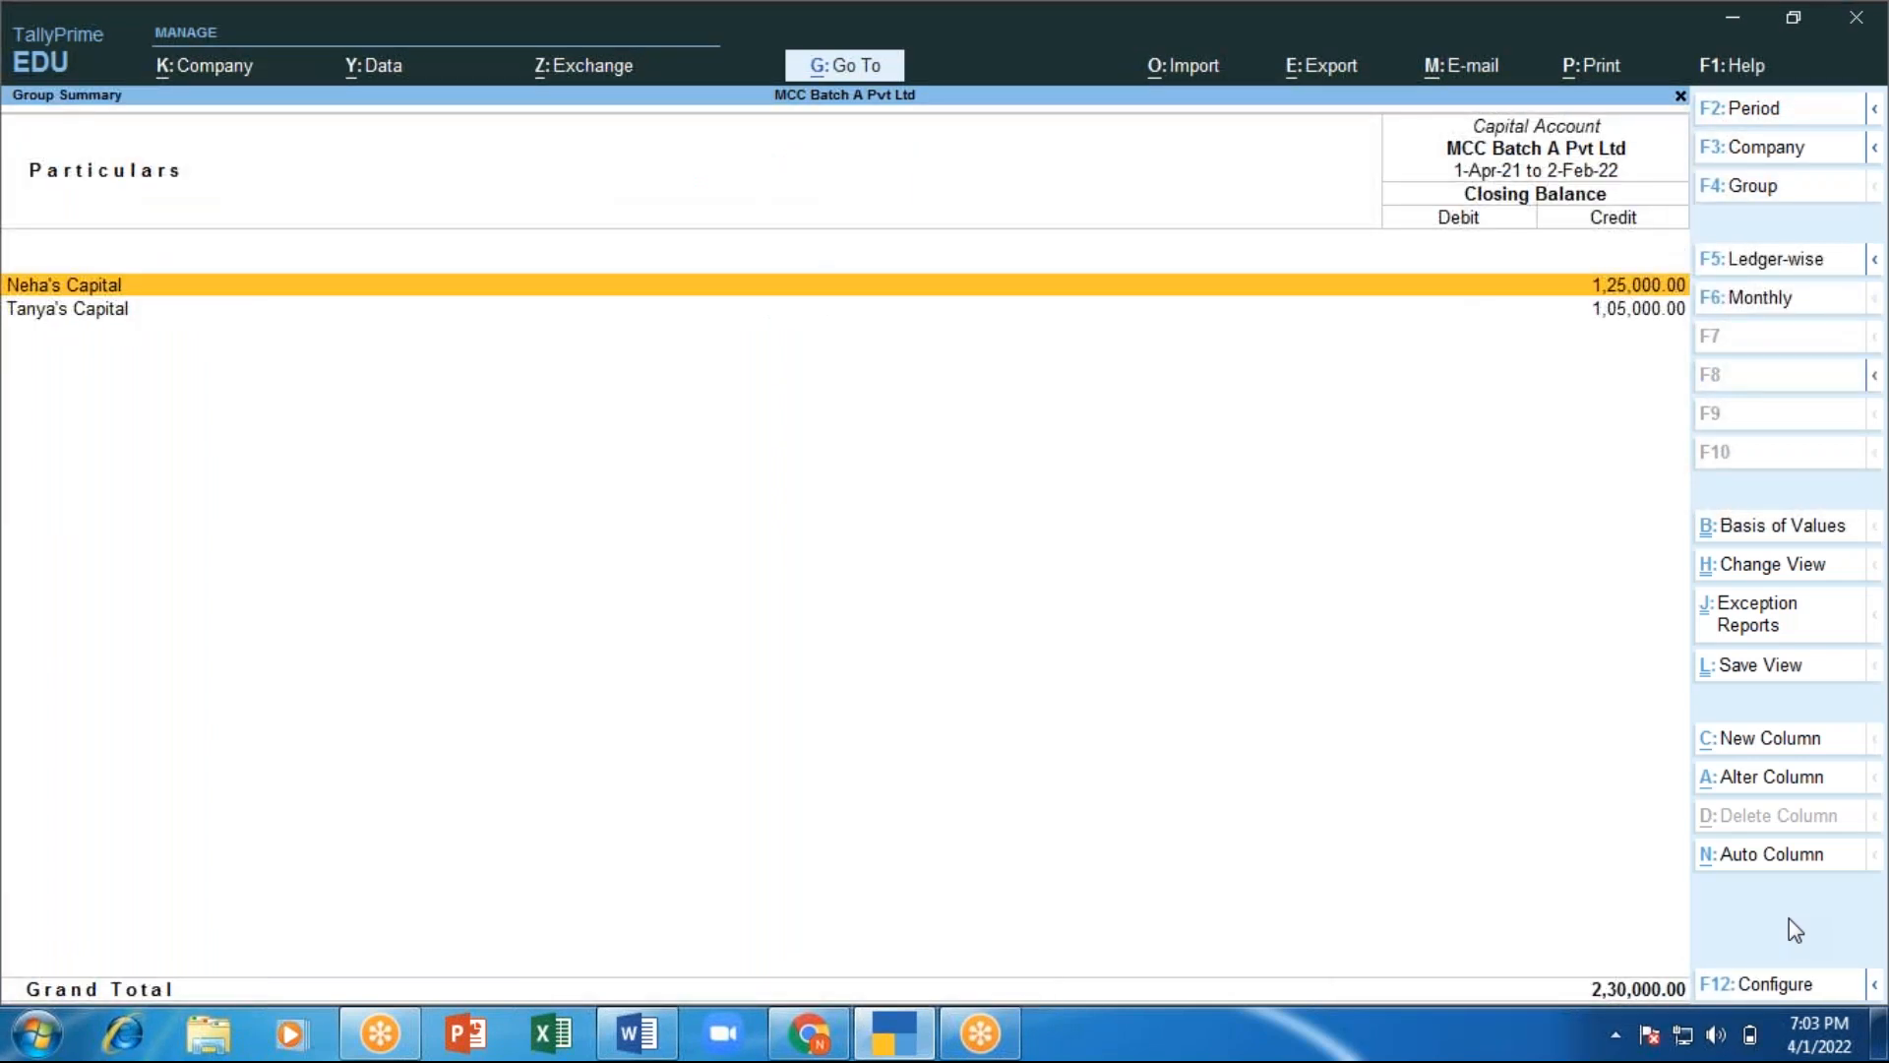
{"action": "key", "text": "Escape"}
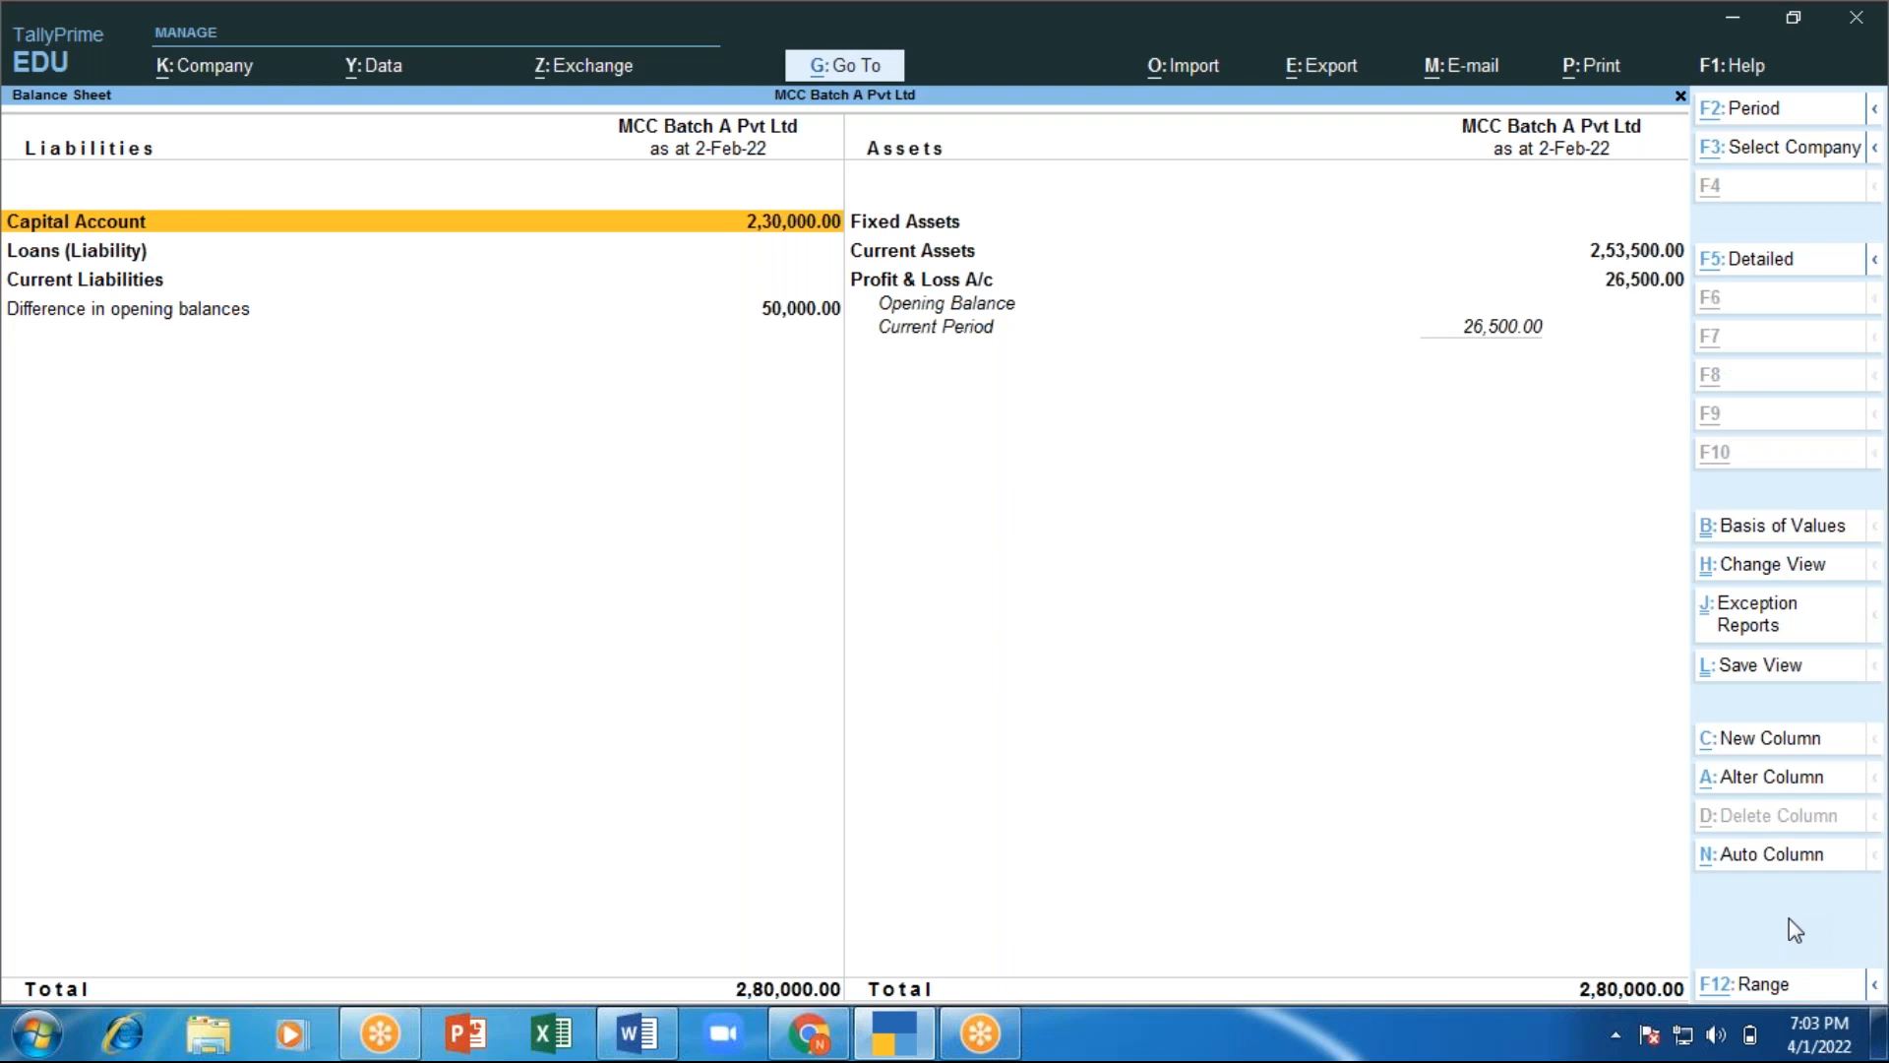
{"action": "key", "text": "alt+F5"}
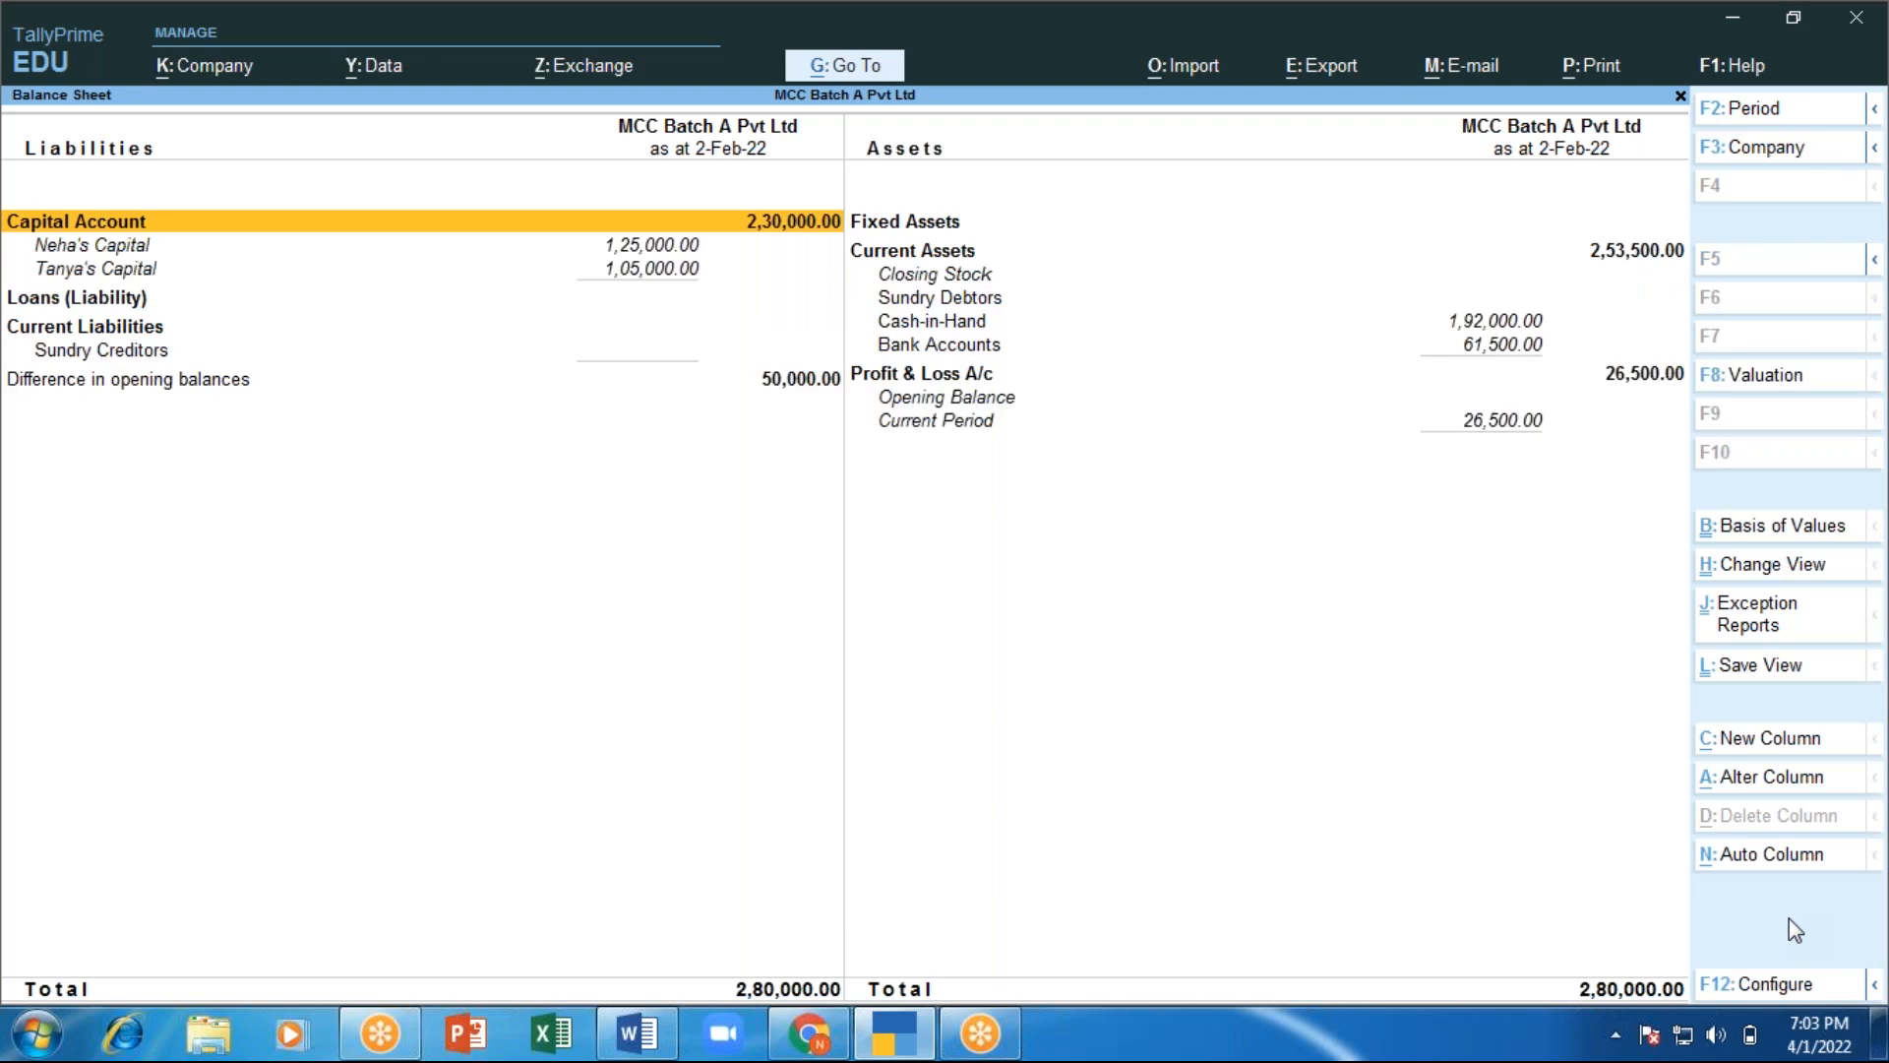
Switch to the Word notes and add the line "ALT +F1 >> view report in detailed mode." below the transaction modes list.
{"action": "key", "text": "alt+Tab"}
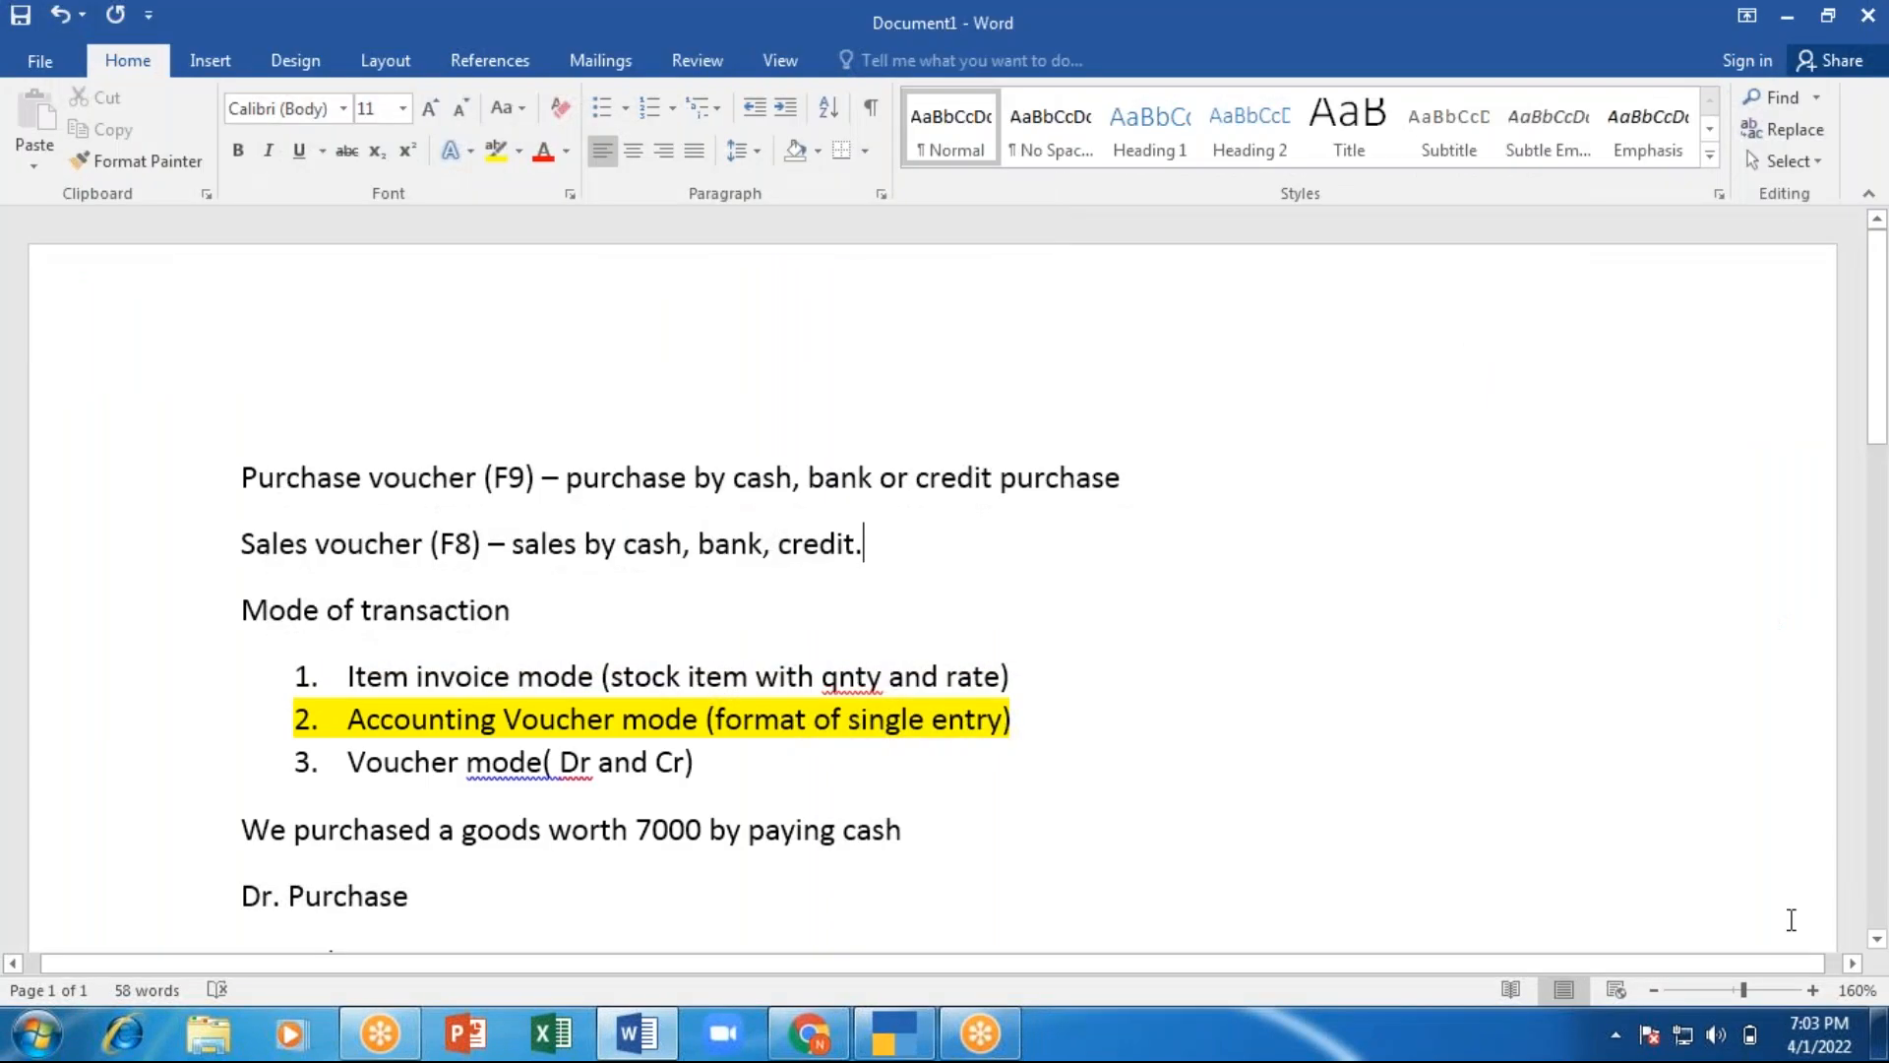
{"action": "left_click", "coordinate": [893, 787]}
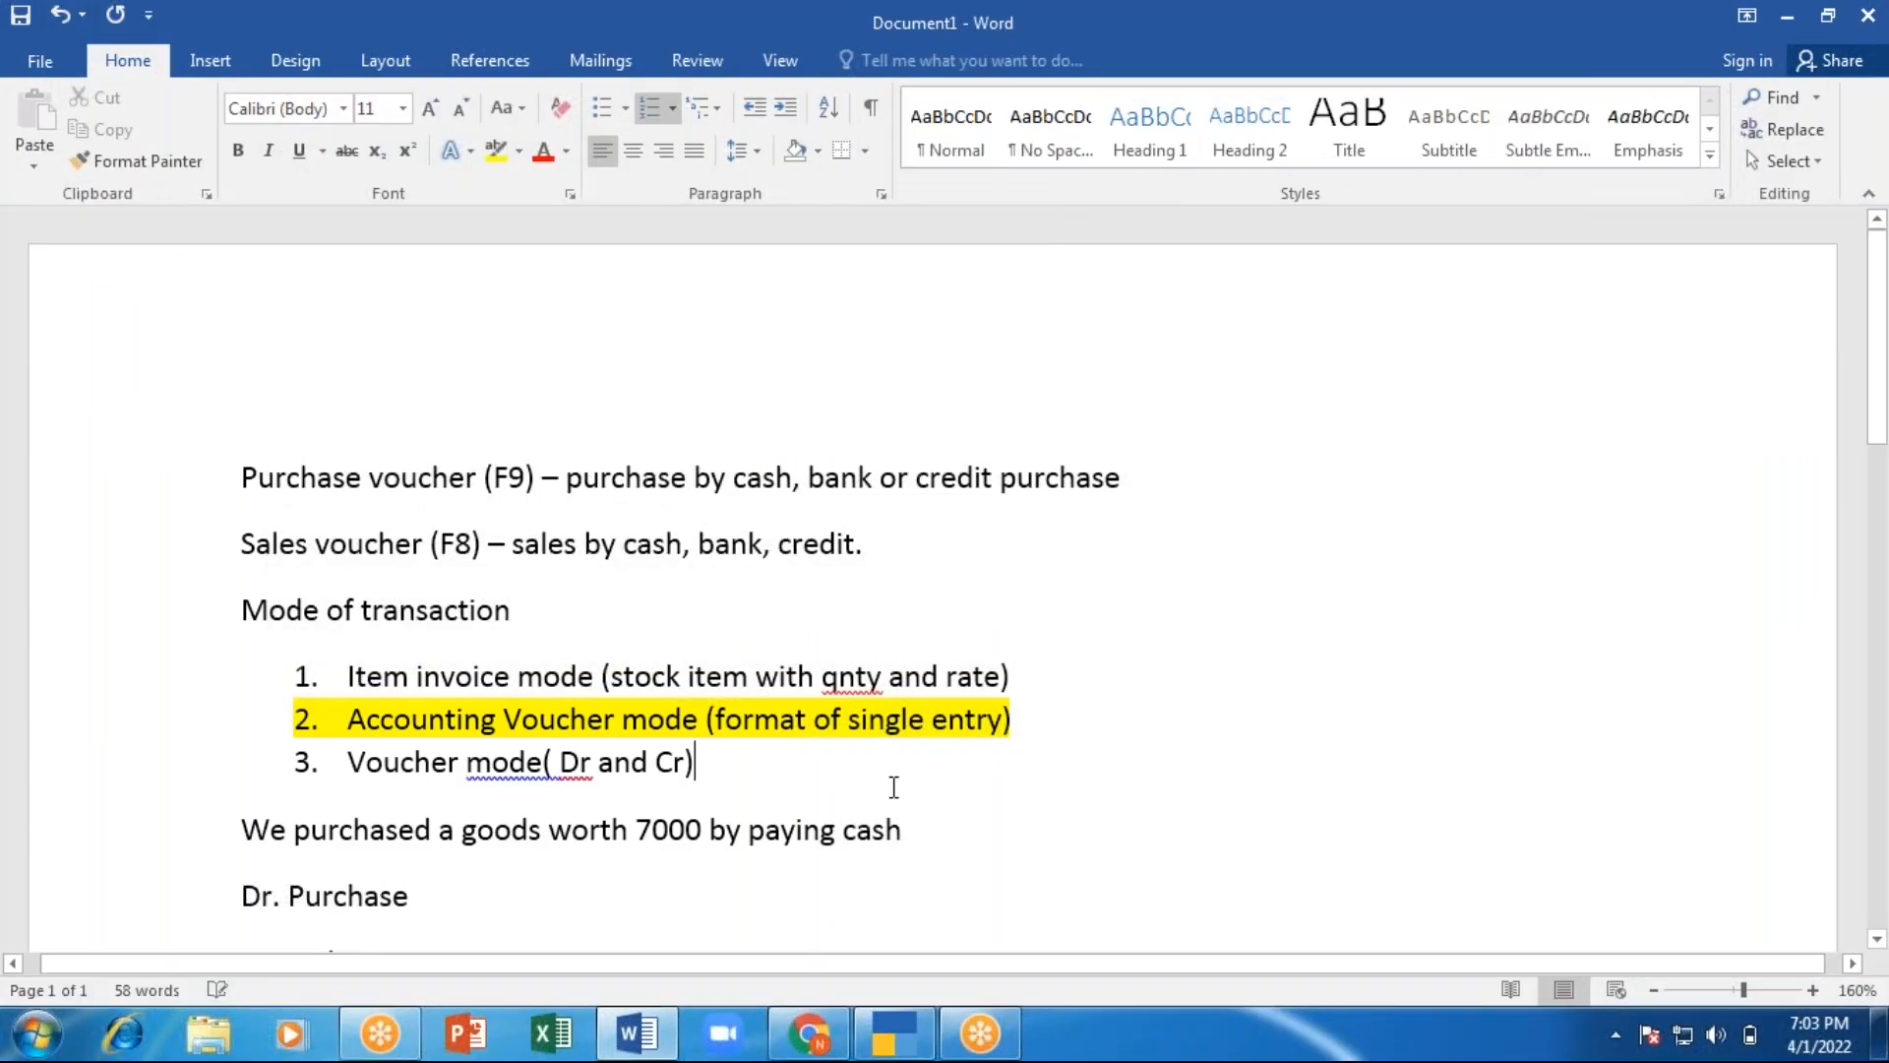
{"action": "key", "text": "Return"}
{"action": "key", "text": "Return"}
{"action": "type", "text": "A"}
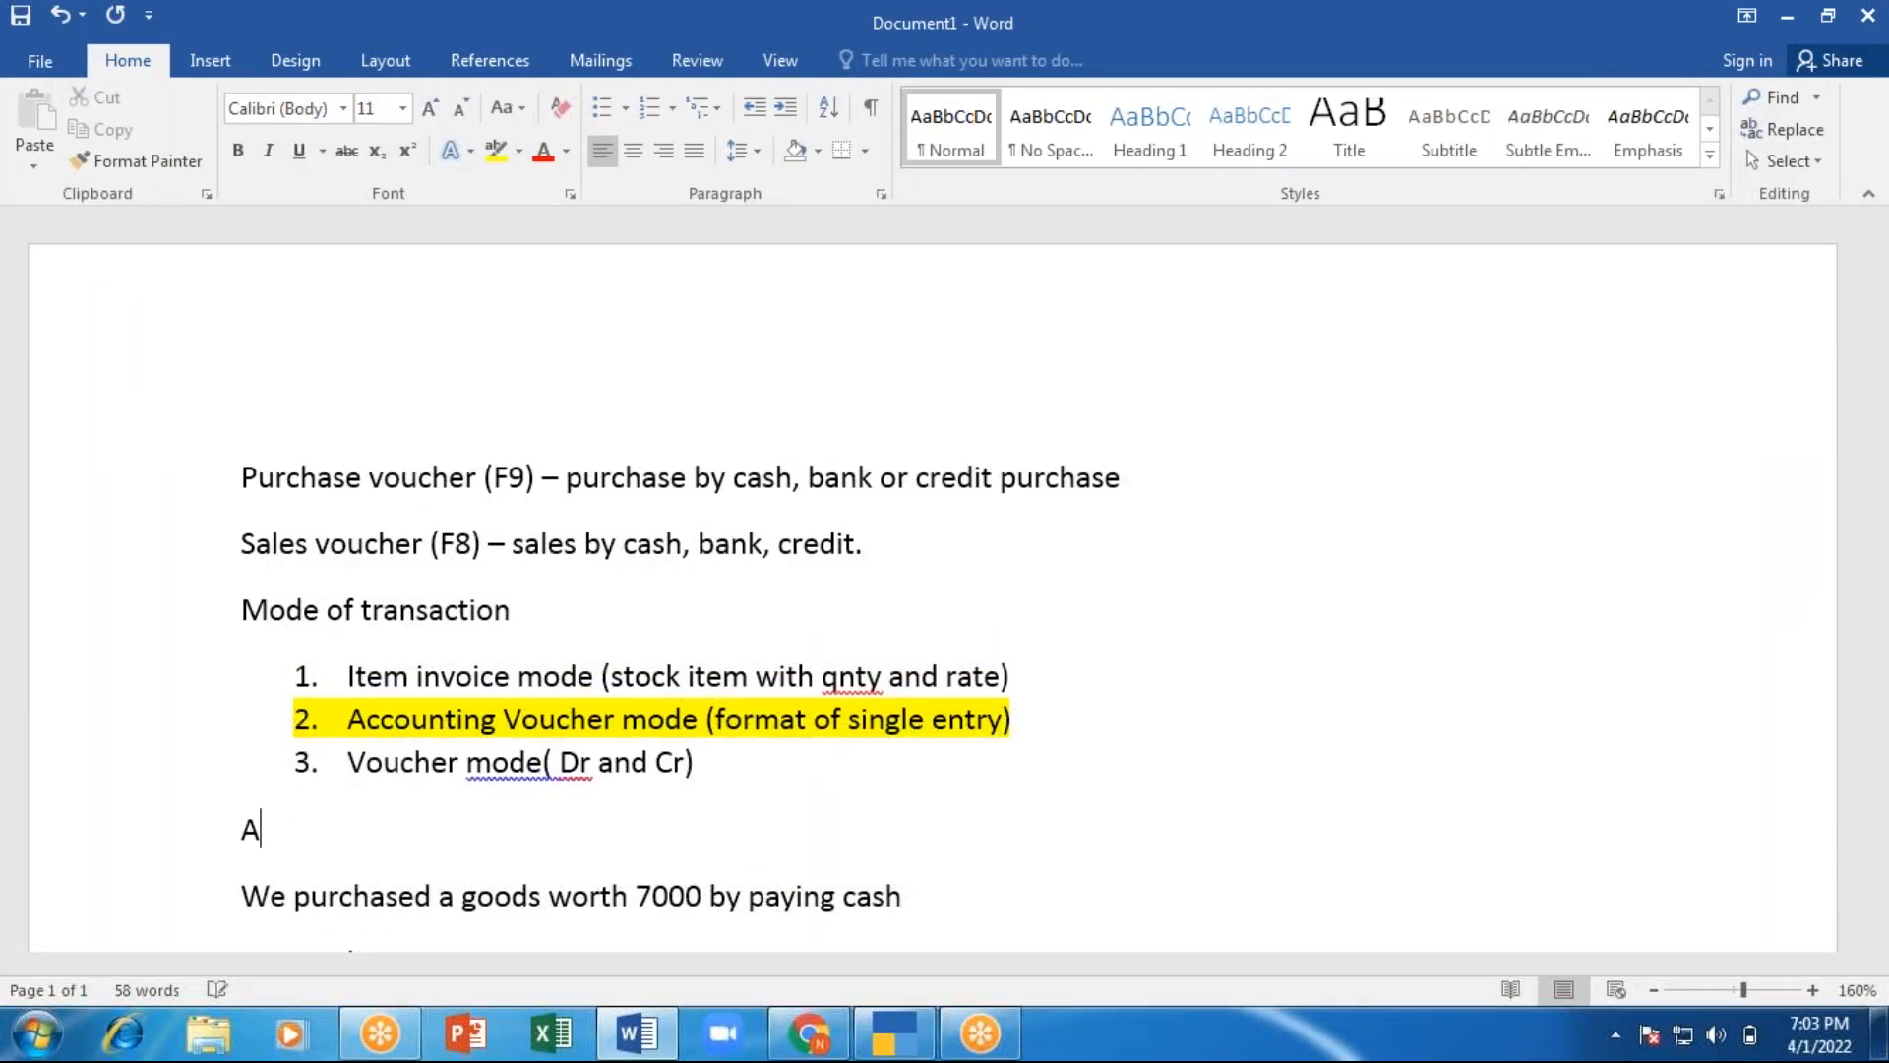
{"action": "type", "text": "LT +F1 >> view repo"}
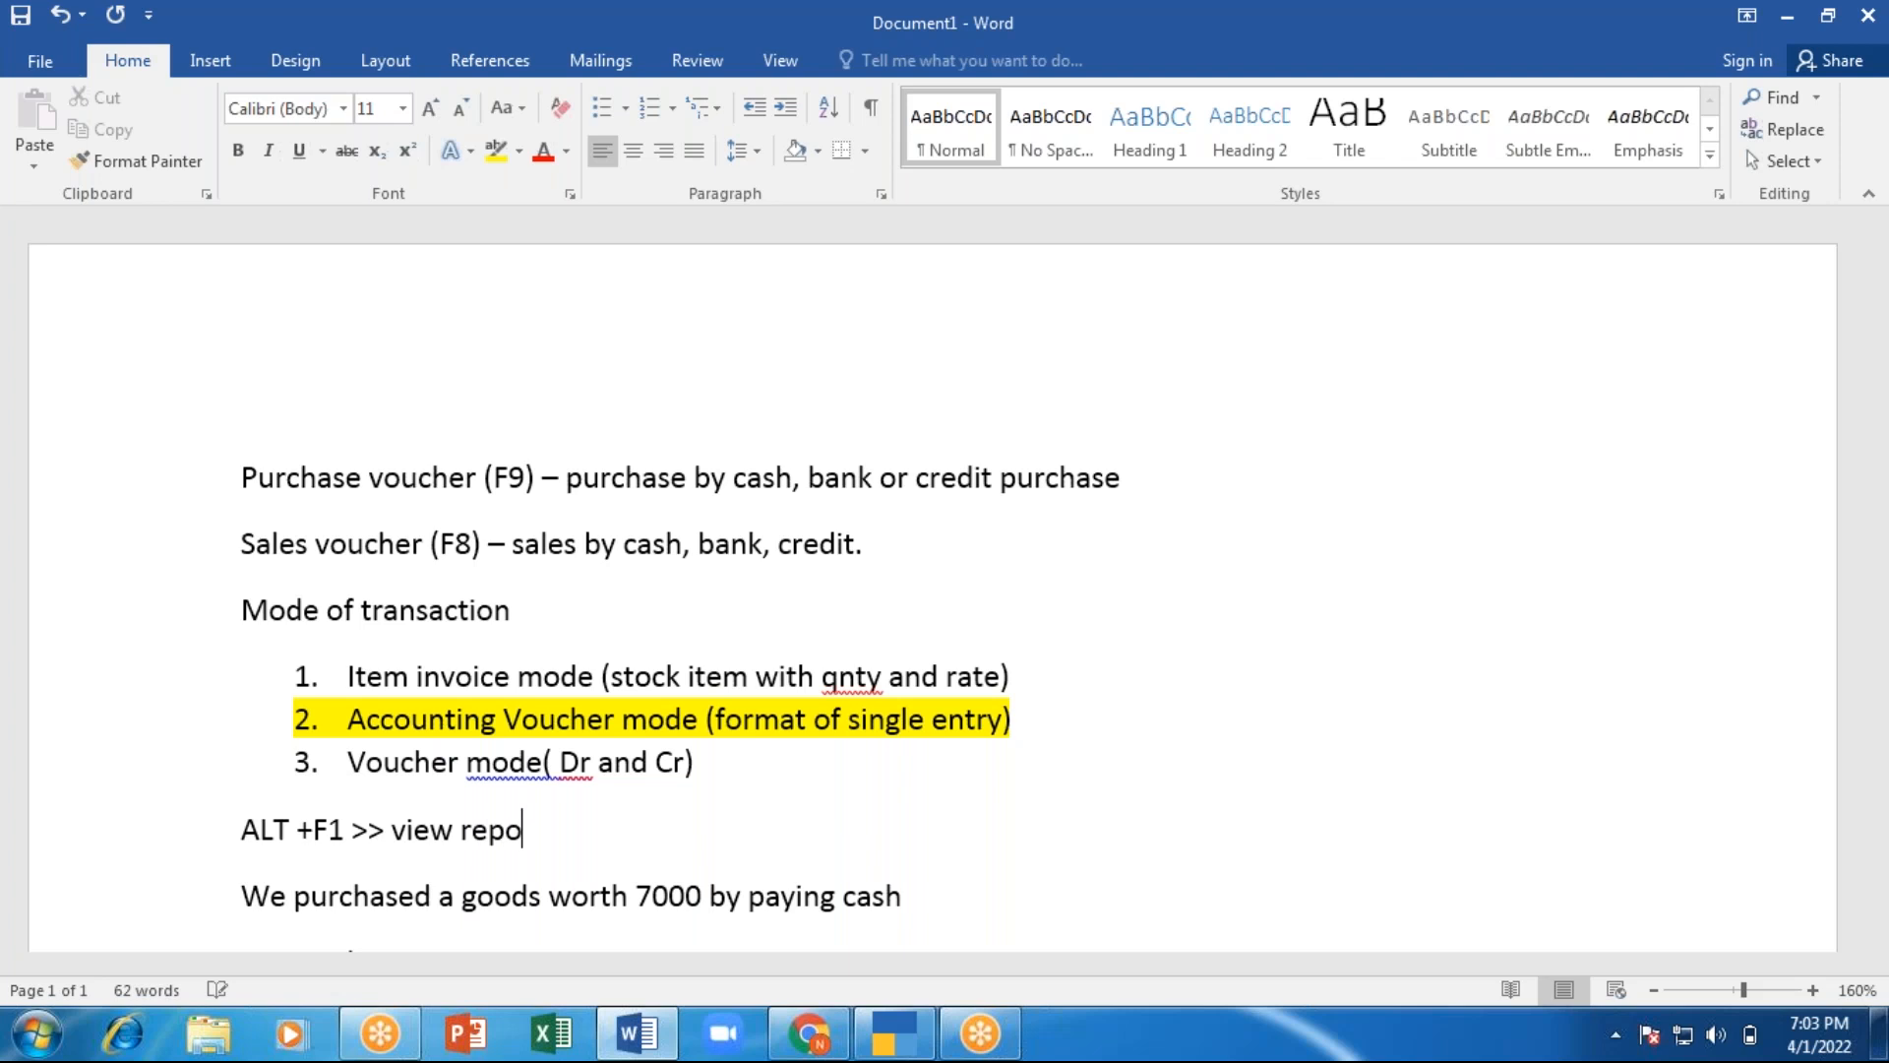
{"action": "type", "text": "rt in deatiled mod"}
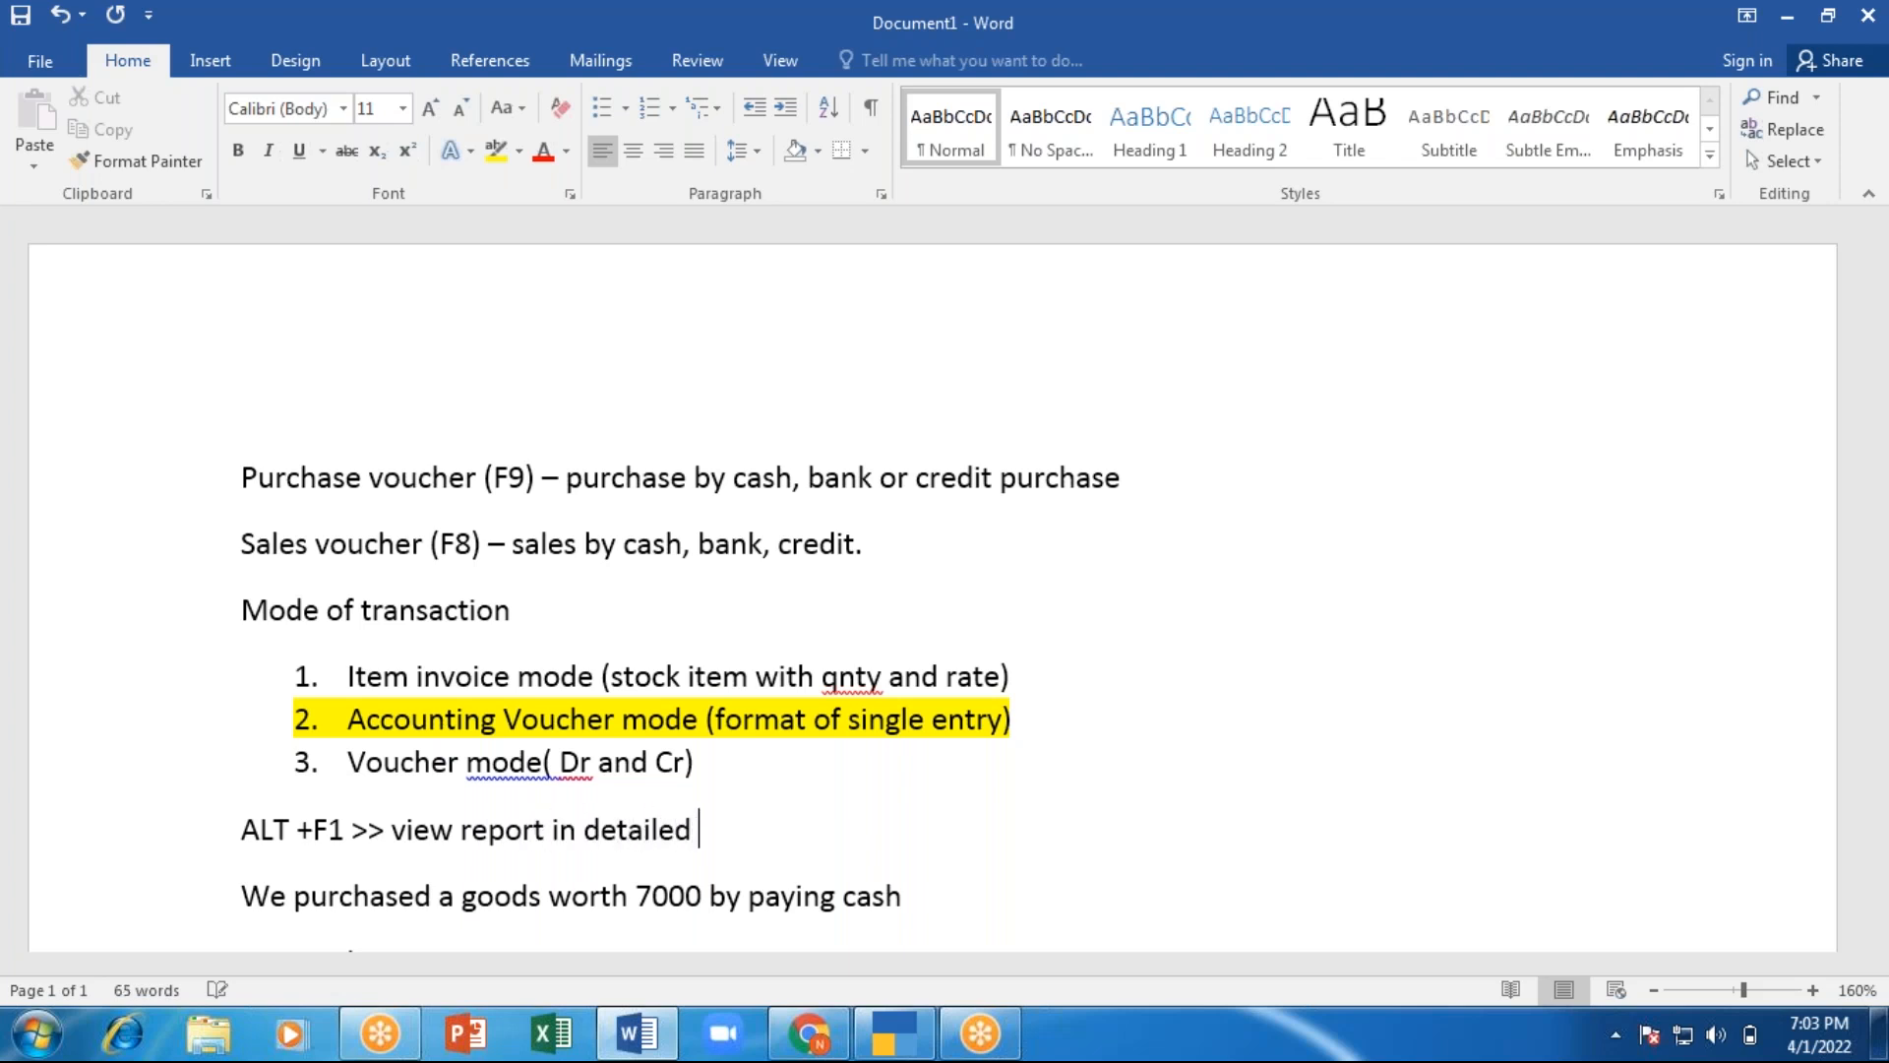
{"action": "type", "text": "e."}
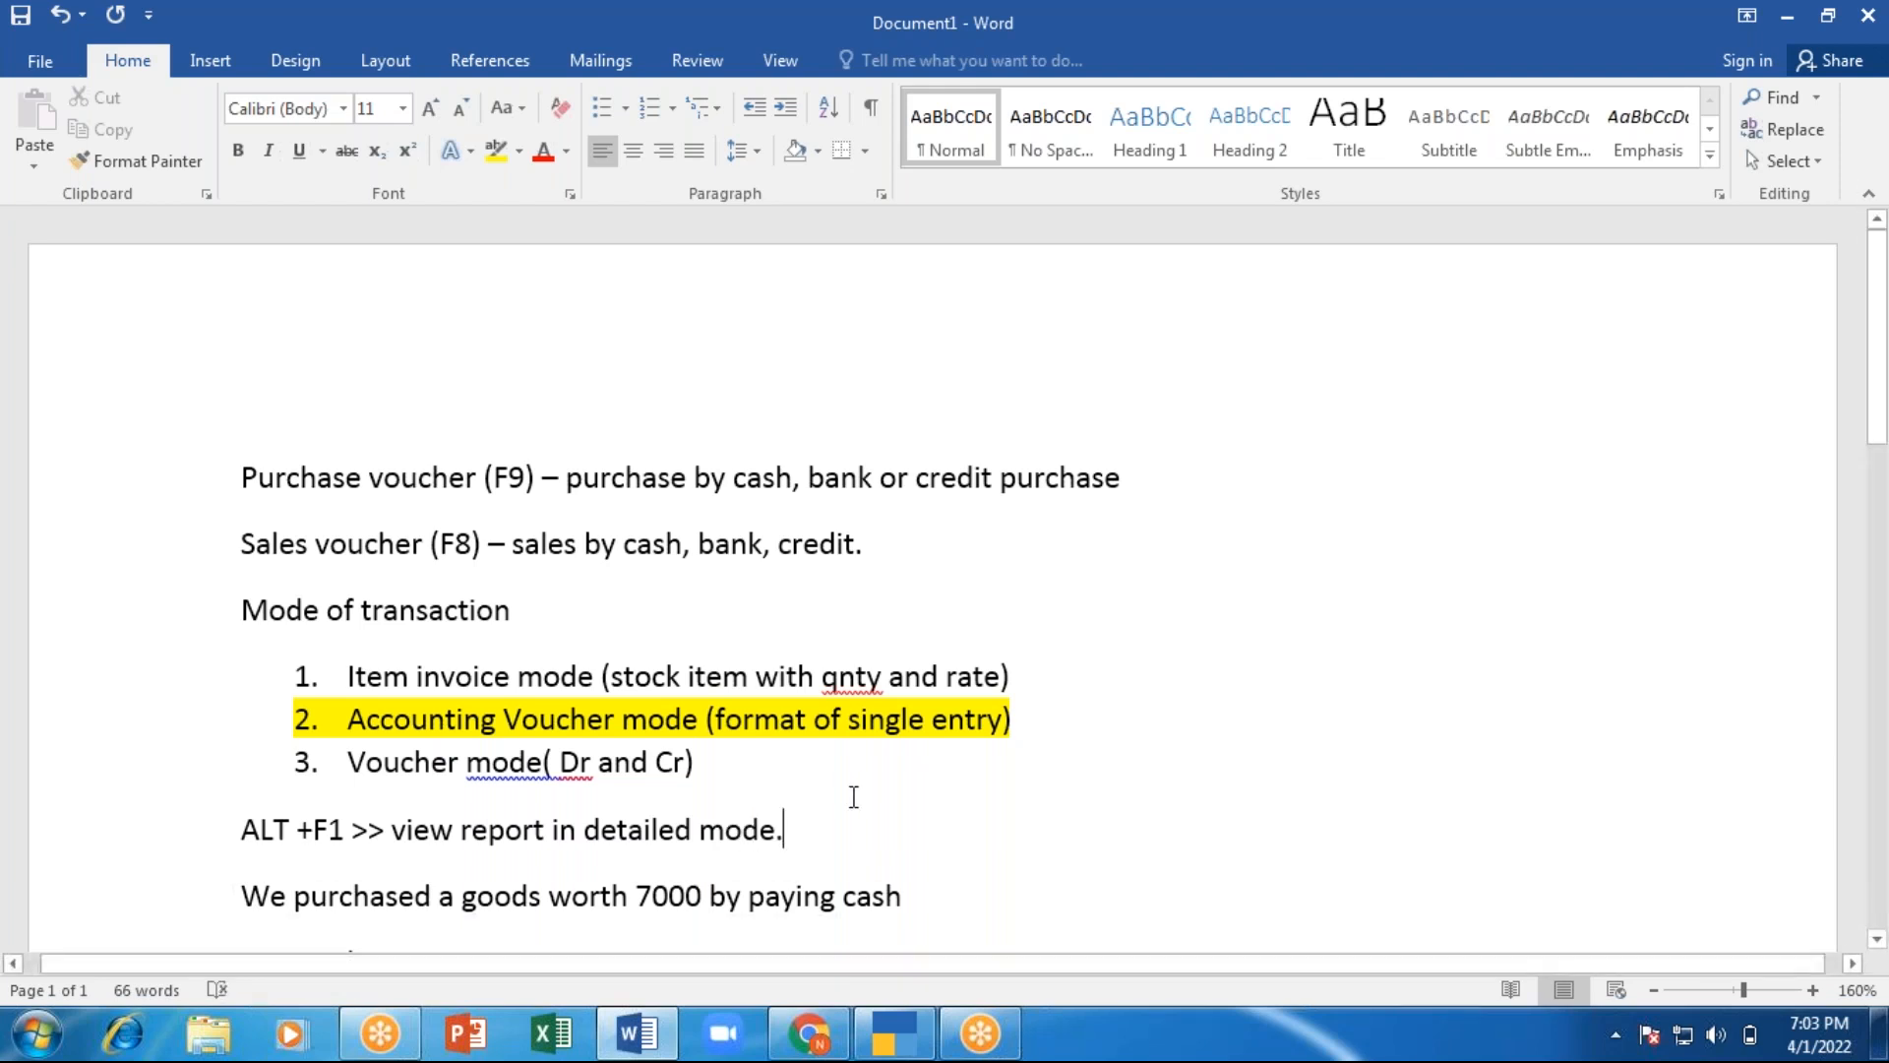
Highlight the new line about detailed mode in yellow and insert two blank lines below it.
{"action": "left_click", "coordinate": [233, 830]}
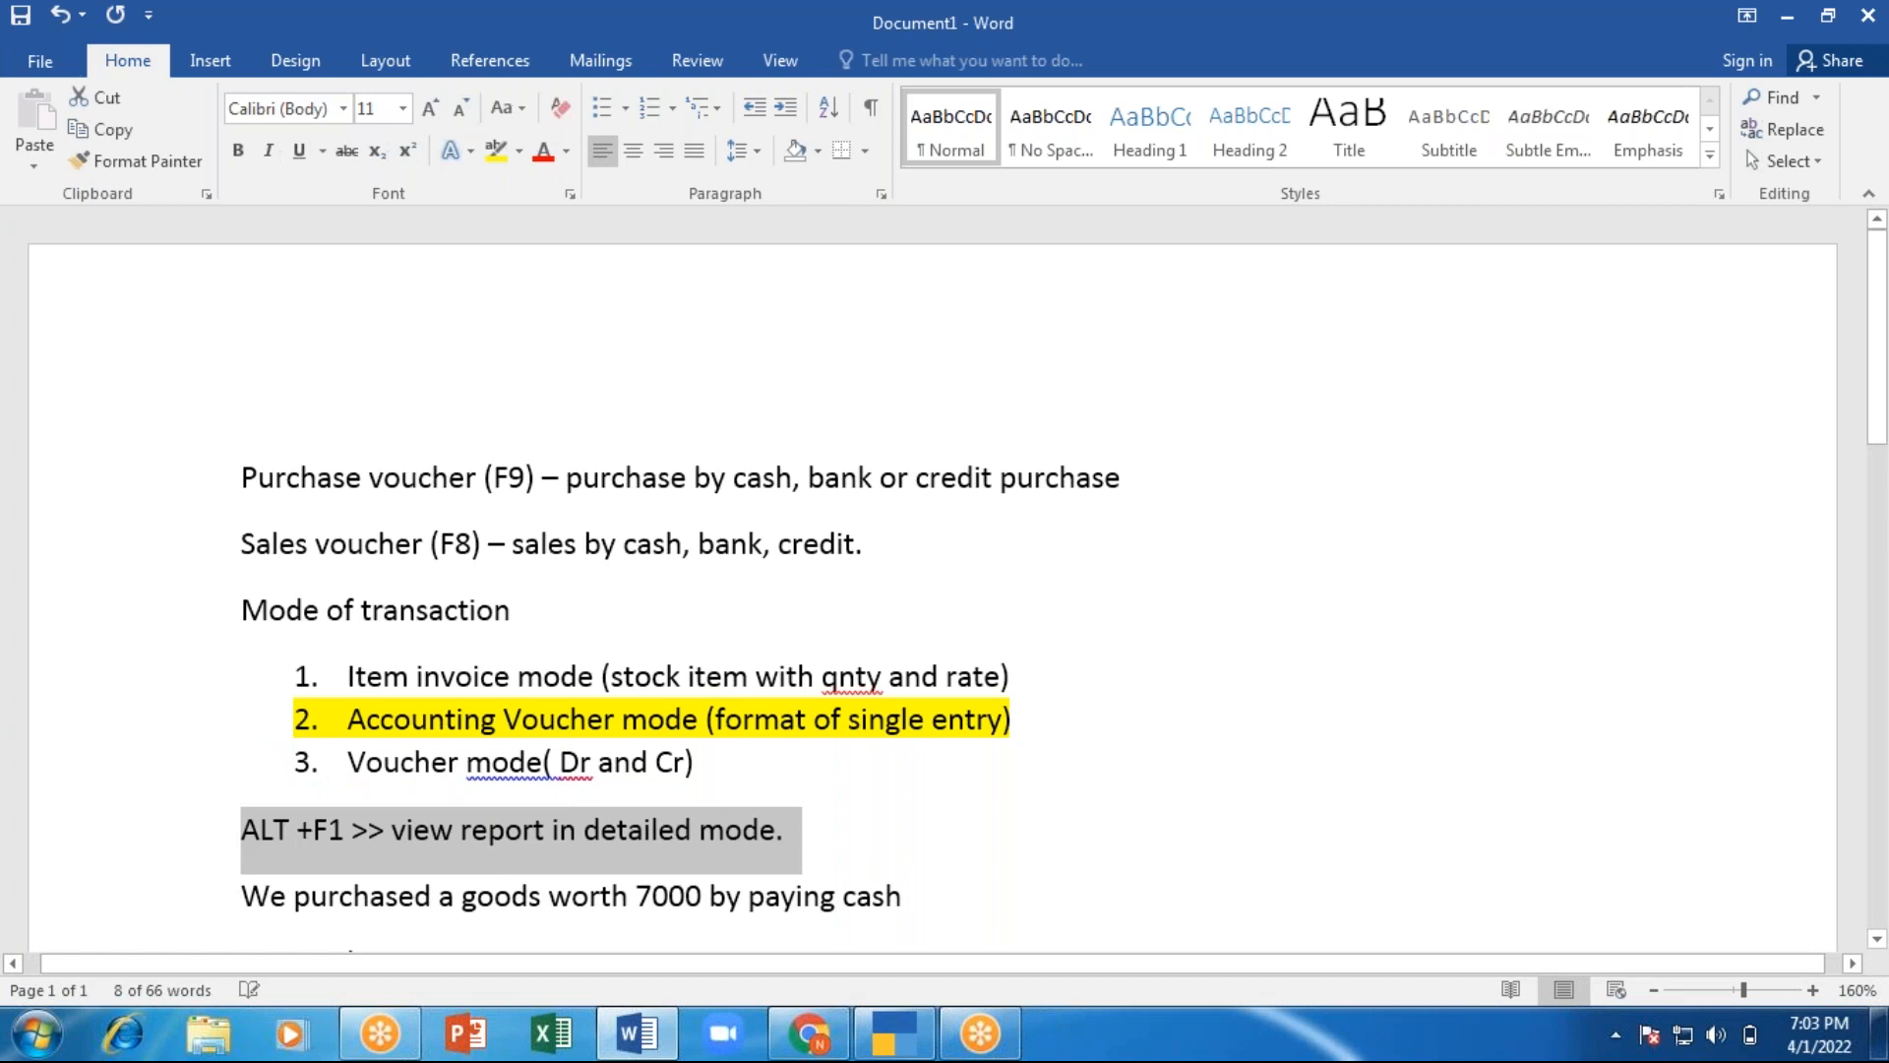
{"action": "left_click", "coordinate": [497, 150]}
{"action": "scroll", "coordinate": [835, 620], "scroll_direction": "down", "scroll_amount": 3}
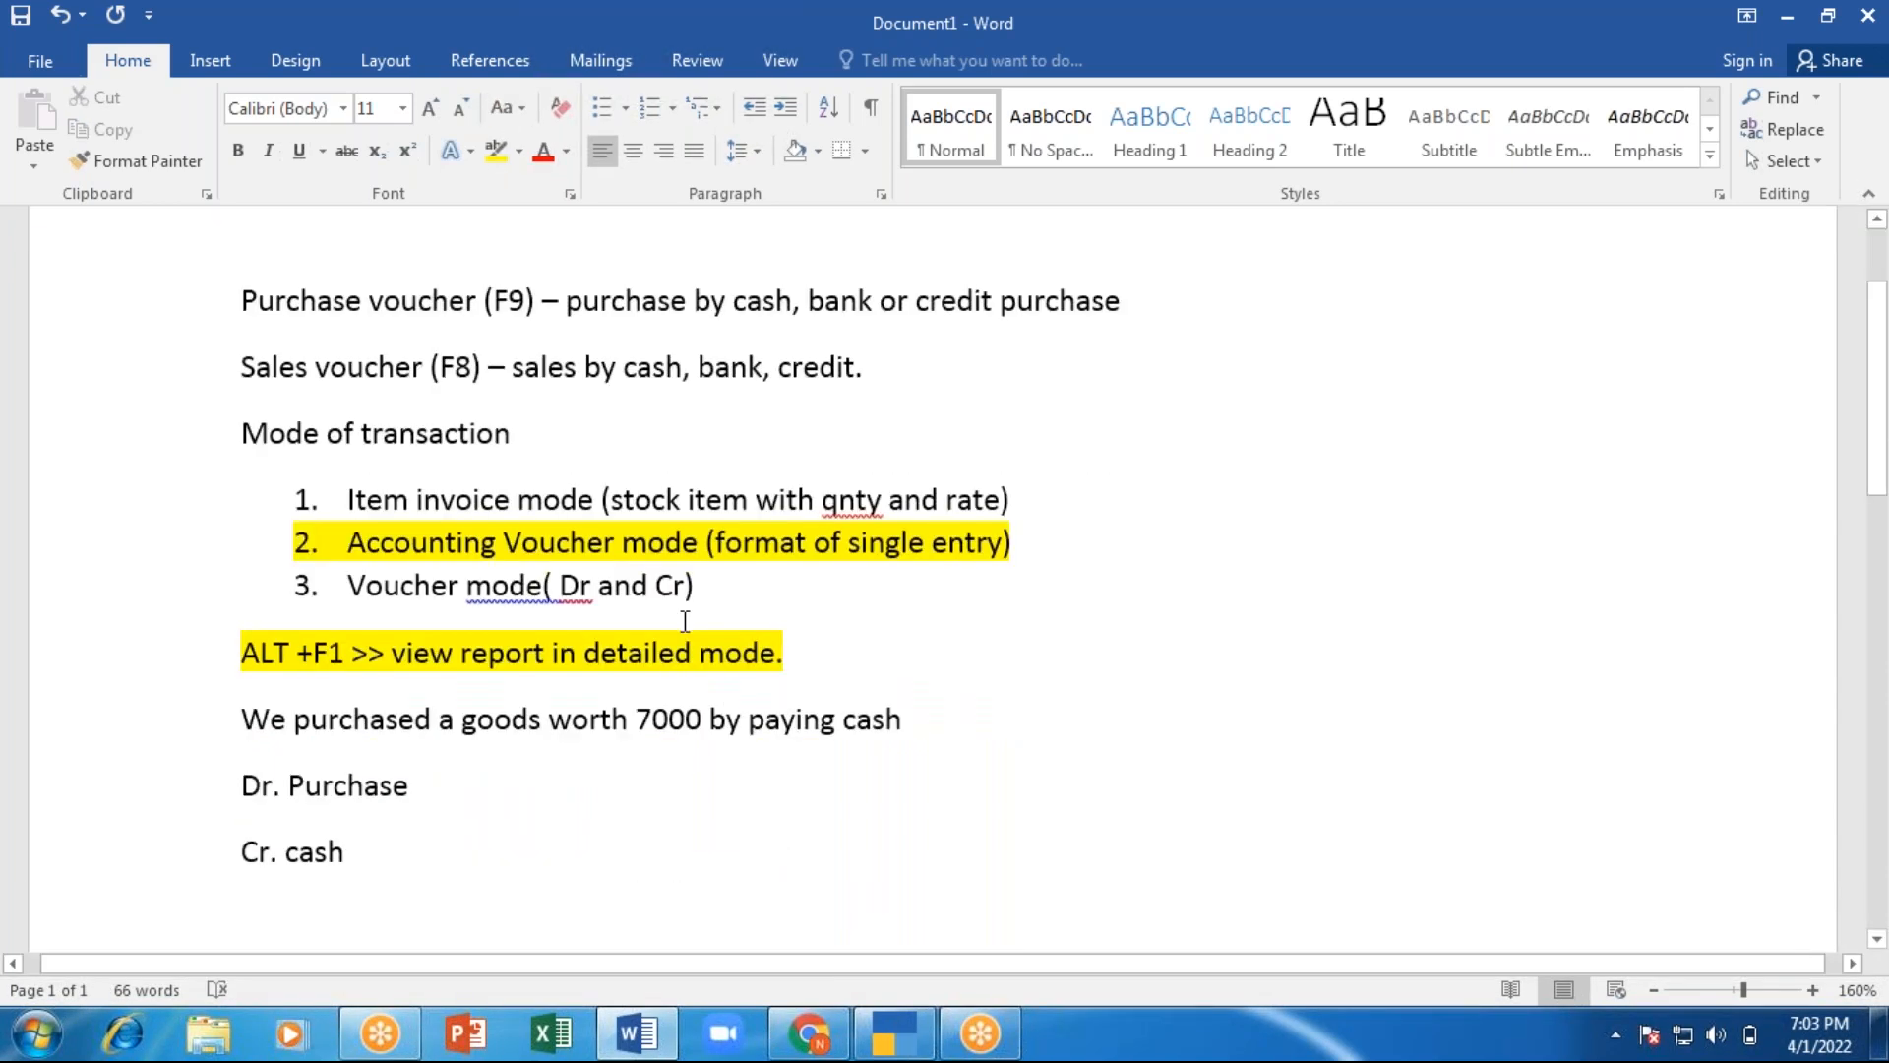
{"action": "left_click", "coordinate": [834, 620]}
{"action": "key", "text": "Return"}
{"action": "key", "text": "Return"}
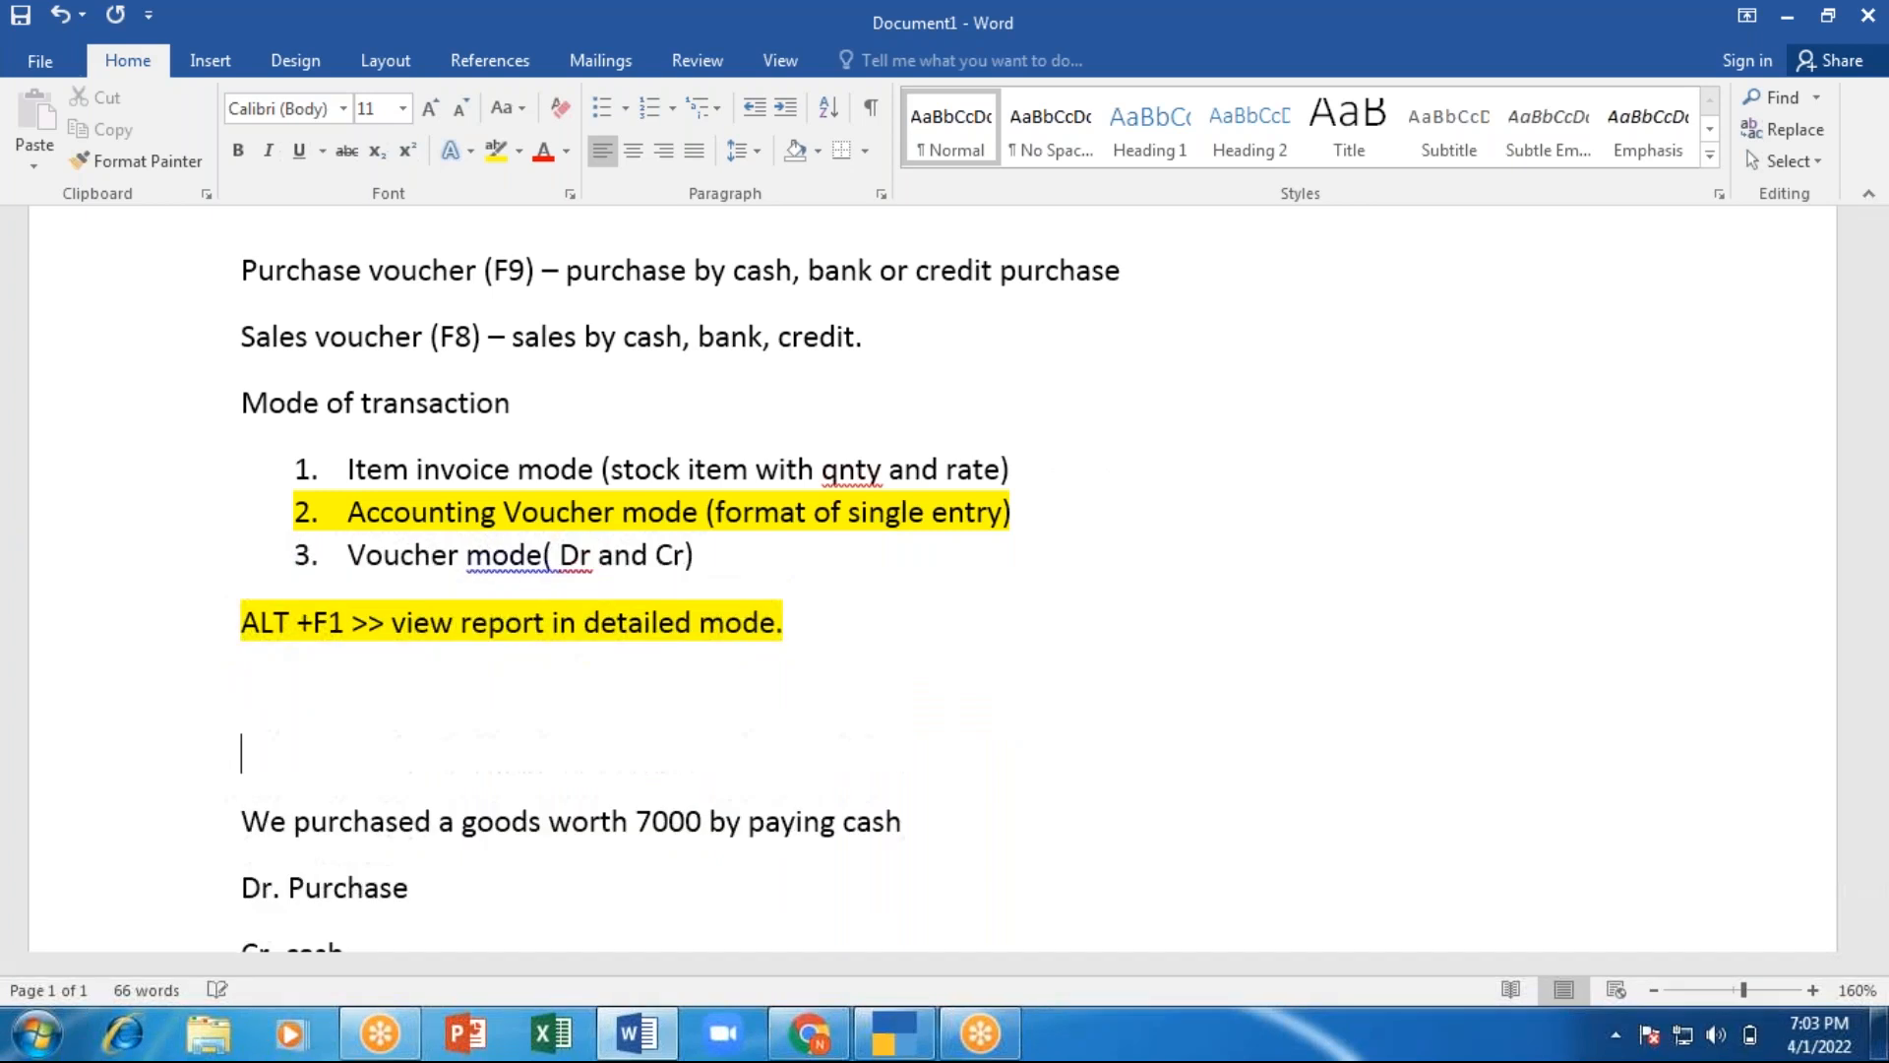
Switch back to TallyPrime and toggle the Balance Sheet to the condensed view and back to detailed.
{"action": "key", "text": "alt+Tab"}
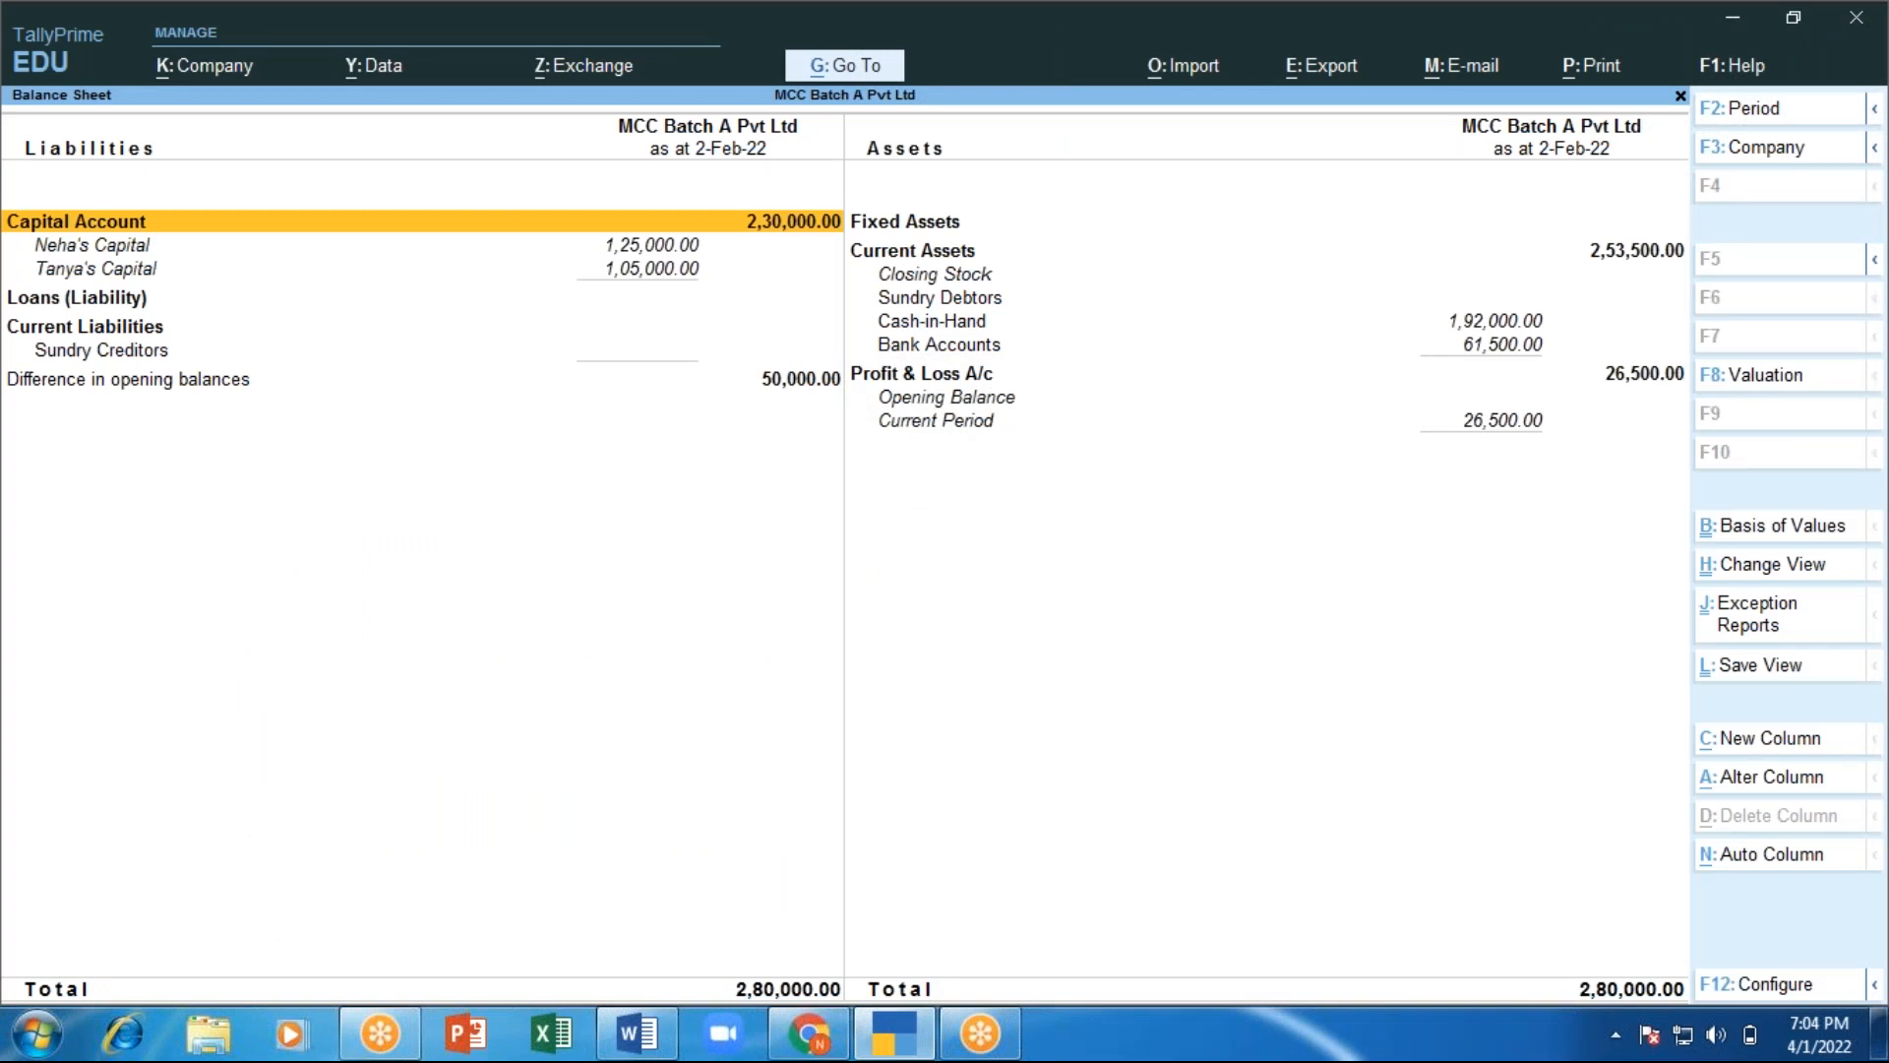
{"action": "key", "text": "alt+F1"}
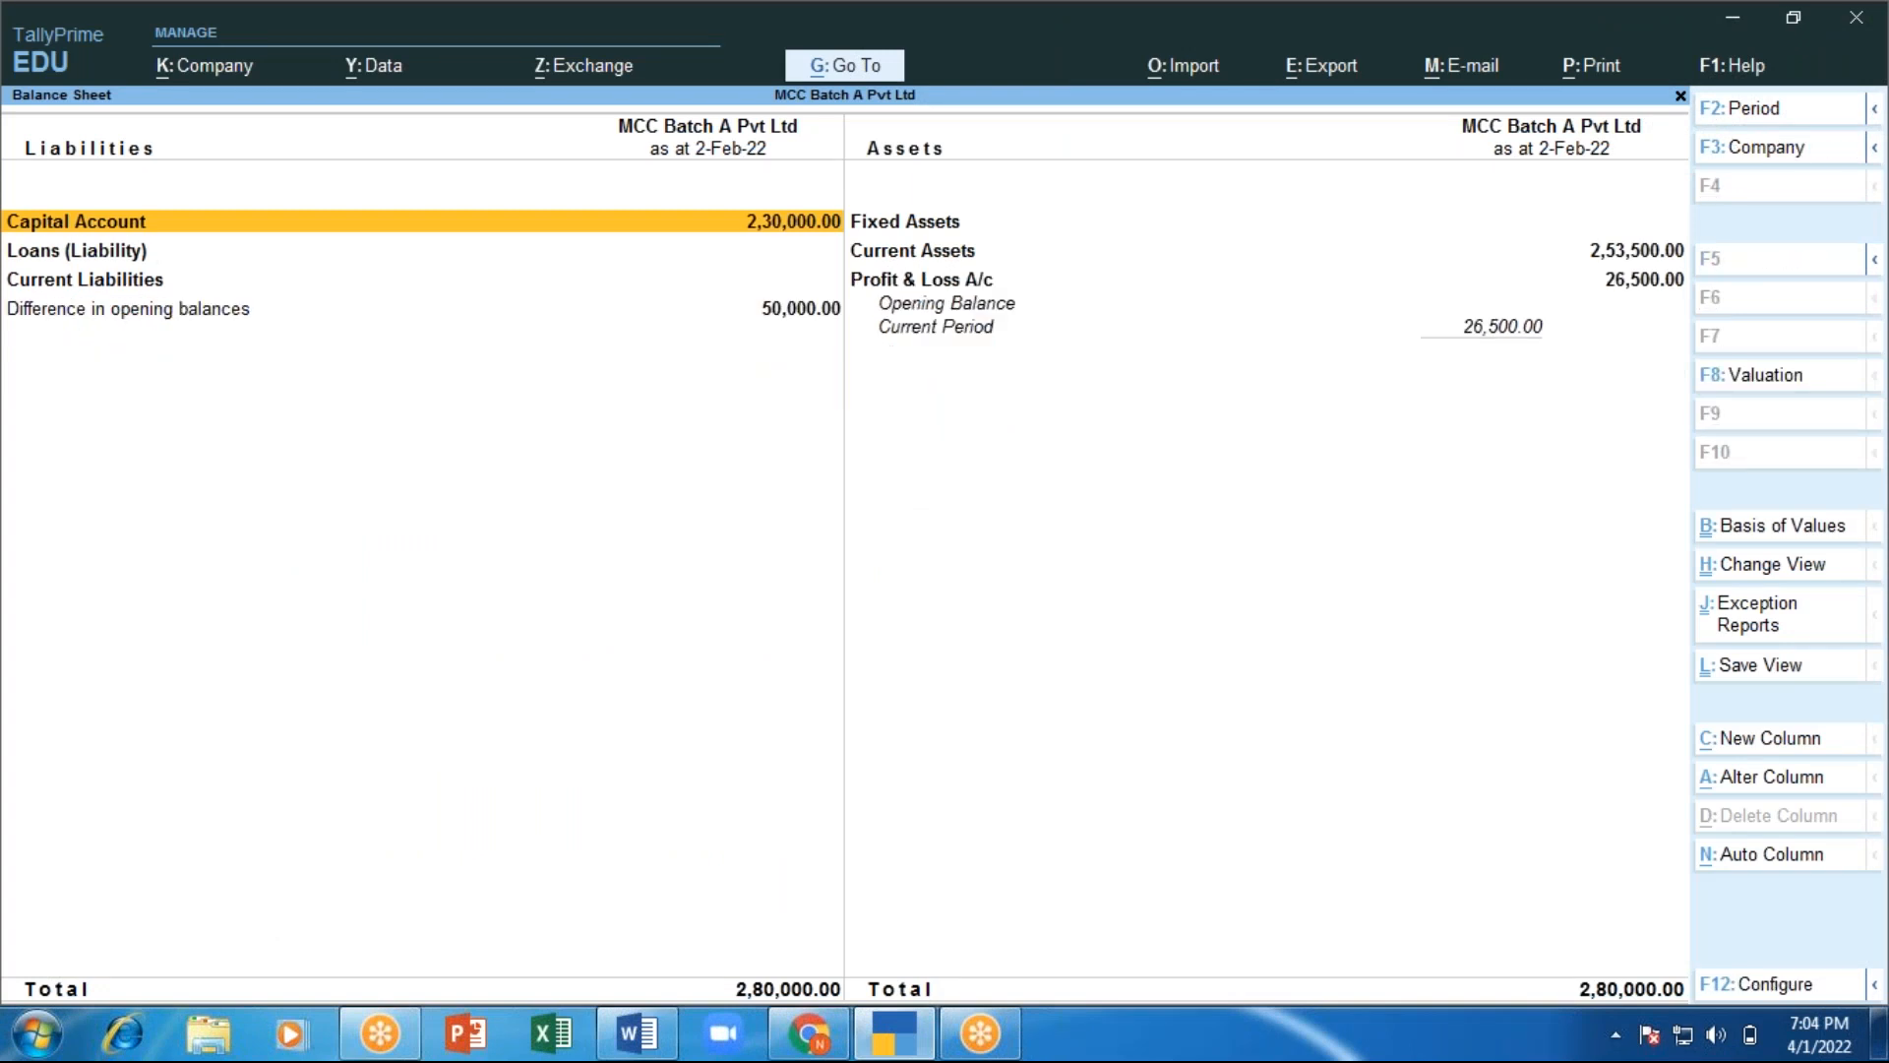
{"action": "key", "text": "alt"}
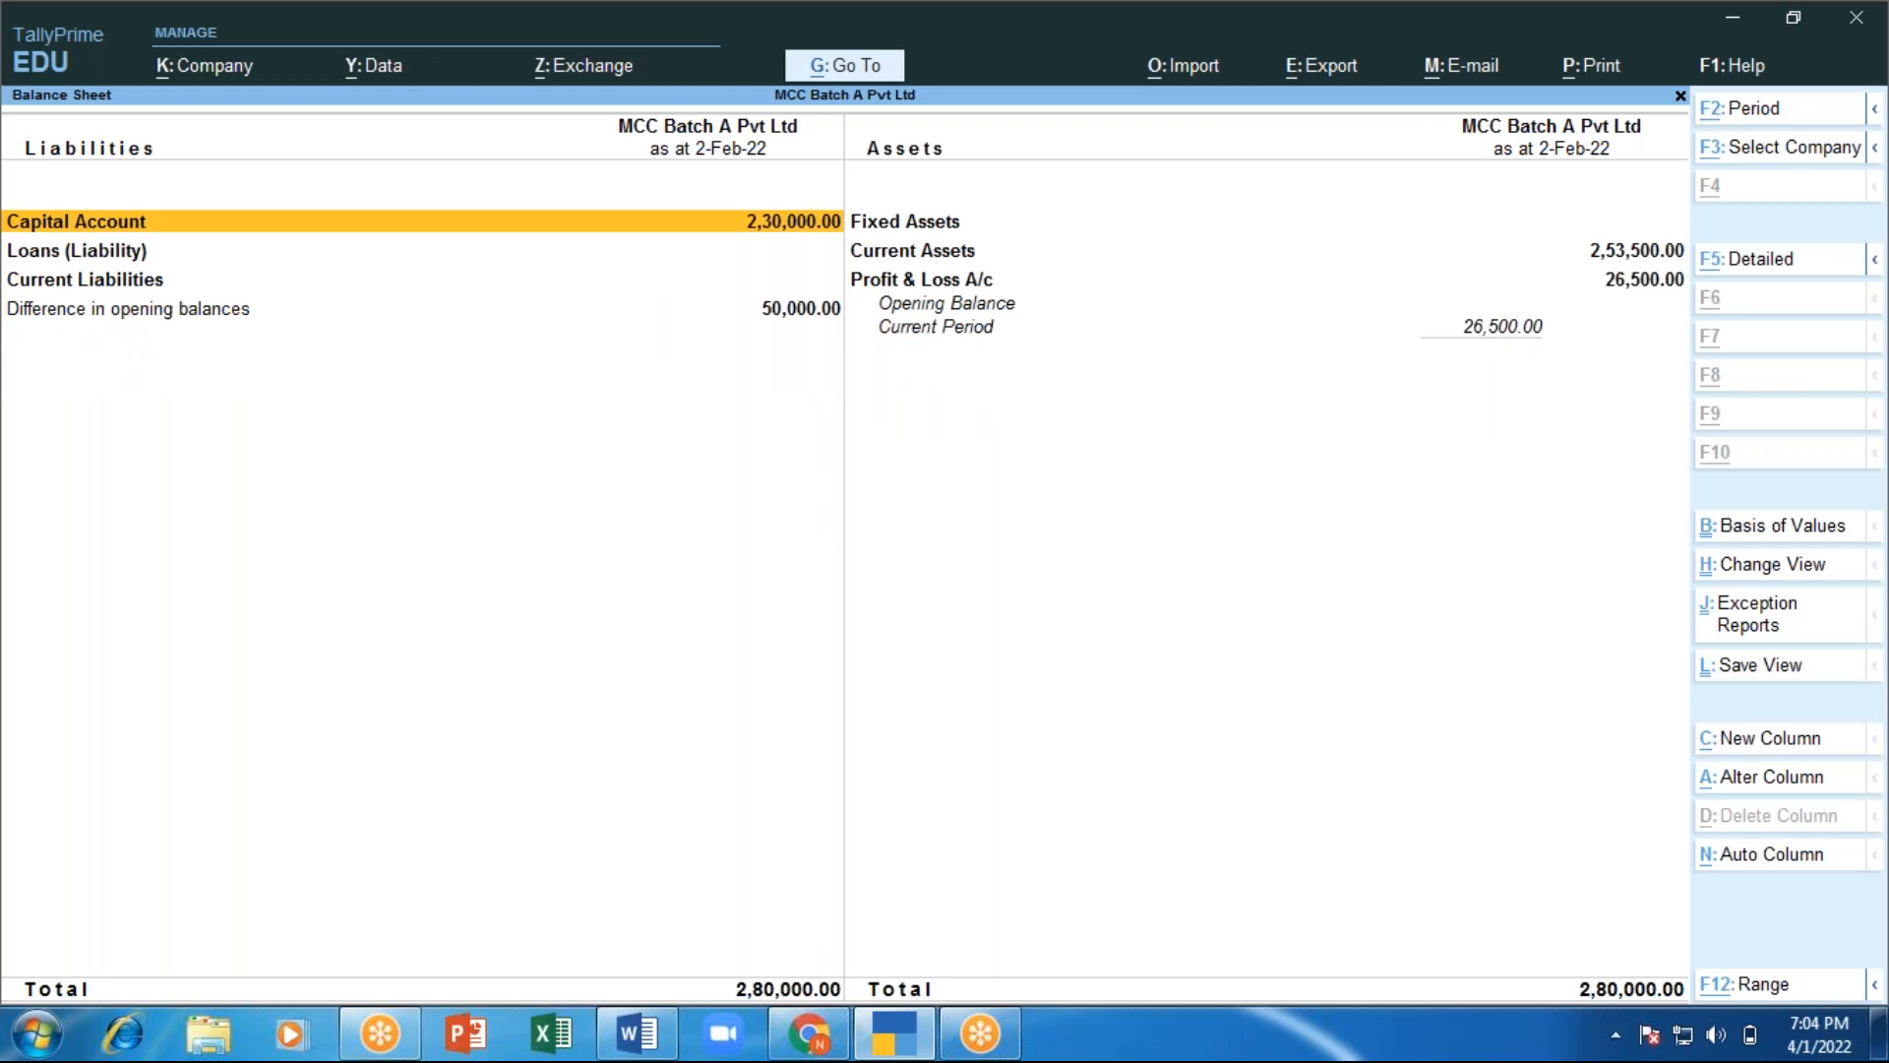
{"action": "key", "text": "alt+F5"}
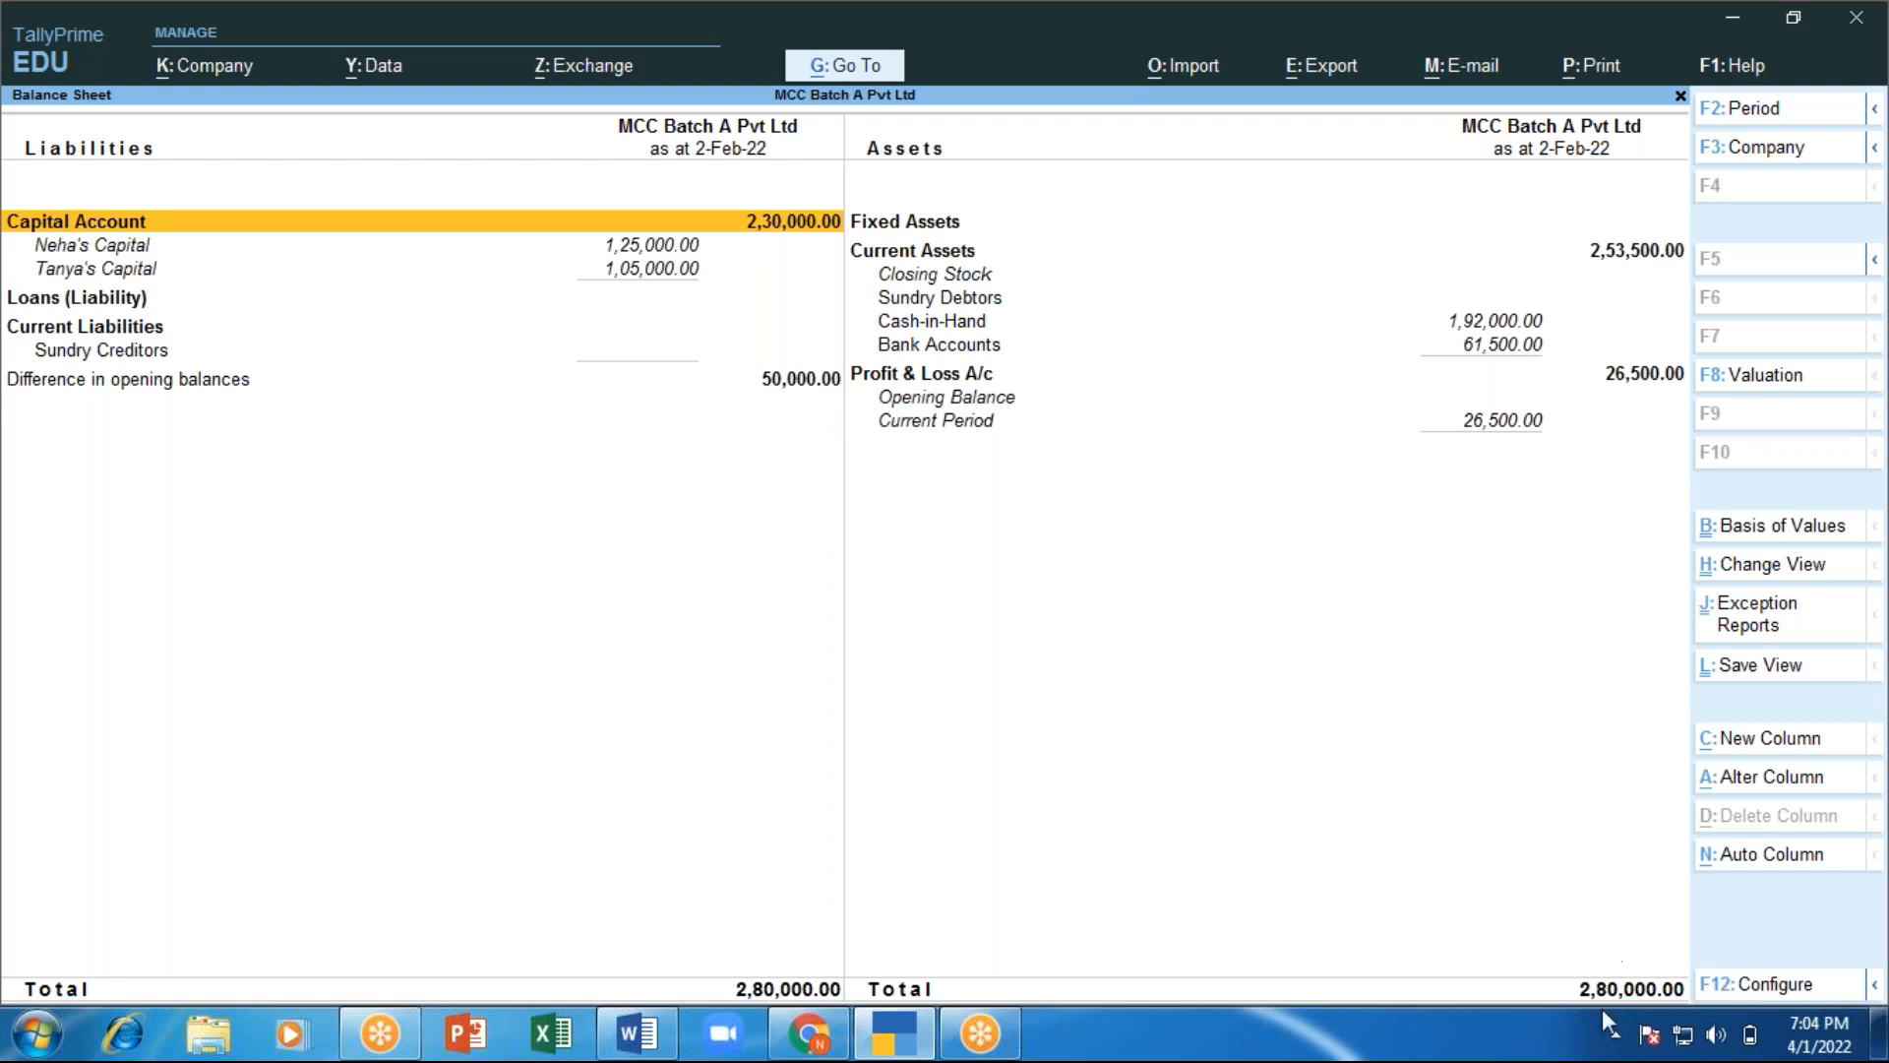
Set the Balance Sheet's Format of Report to Condensed in its configuration.
{"action": "left_click", "coordinate": [1783, 987]}
{"action": "key", "text": "Return"}
{"action": "key", "text": "Return"}
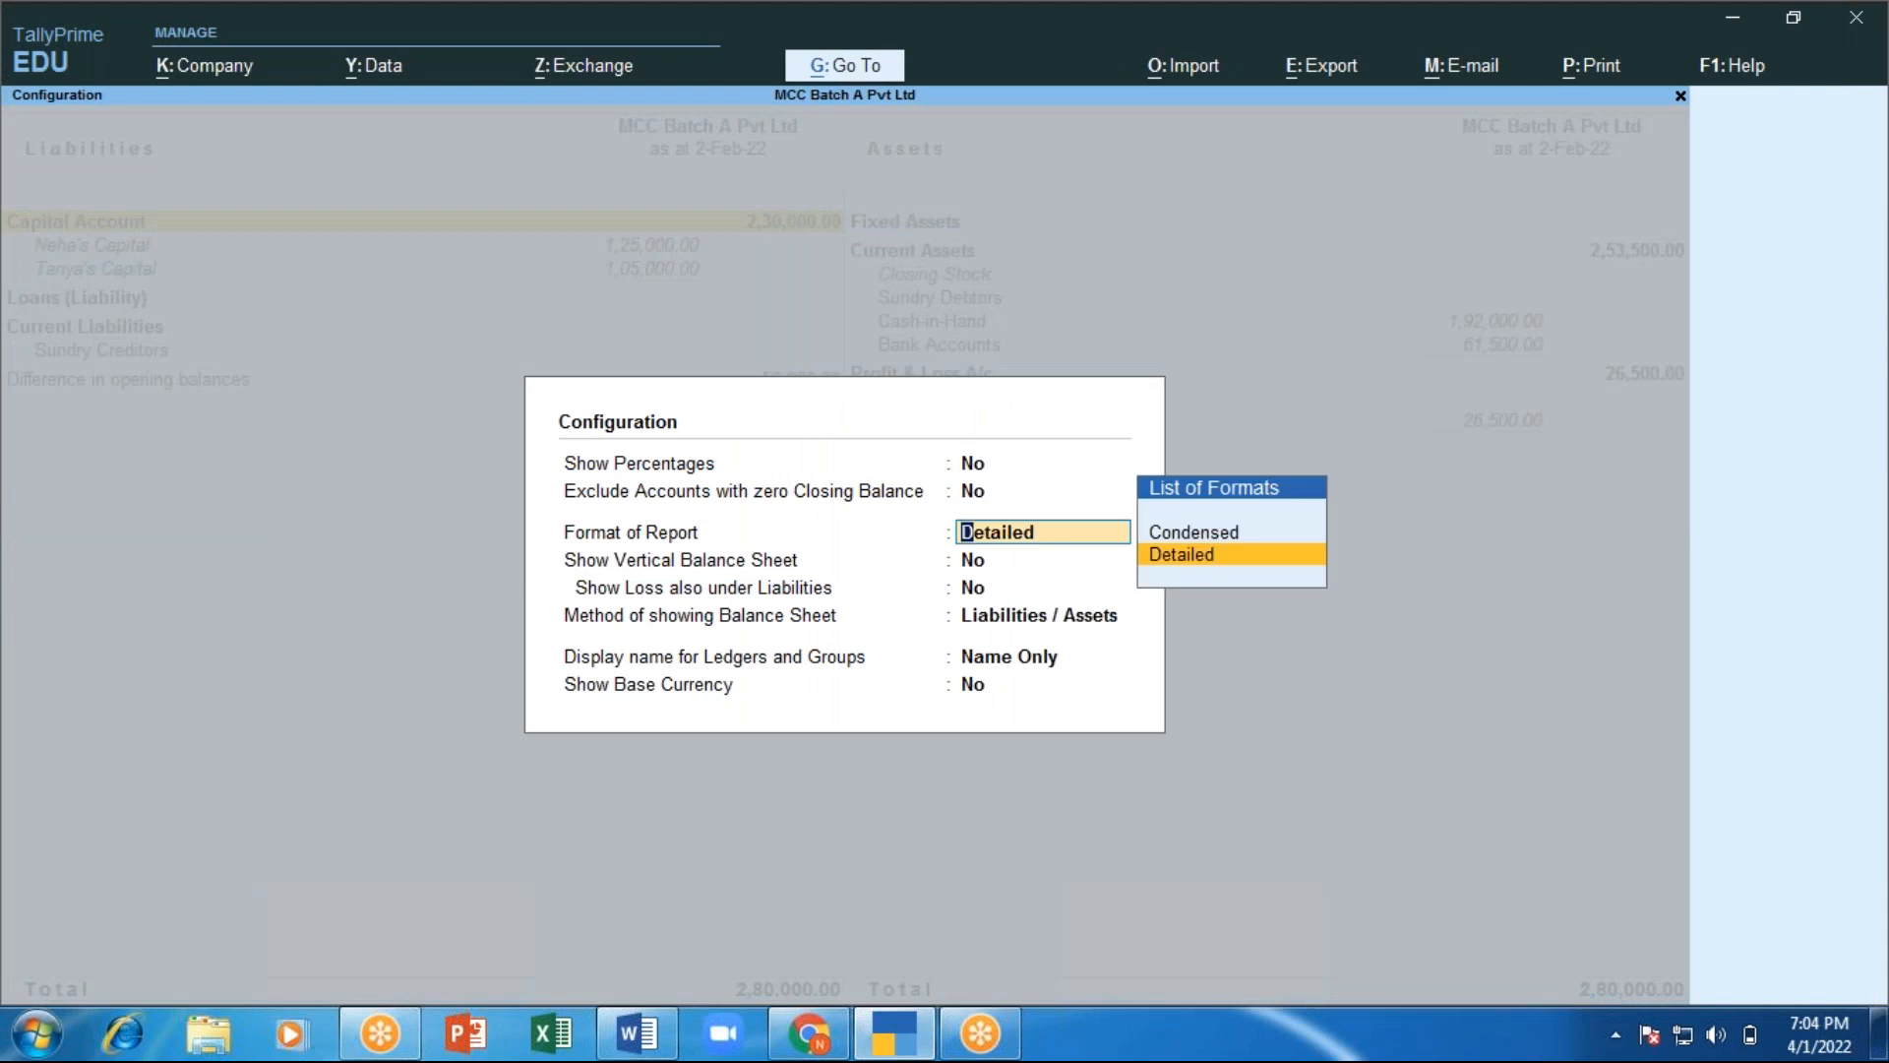
{"action": "key", "text": "Up"}
{"action": "key", "text": "Return"}
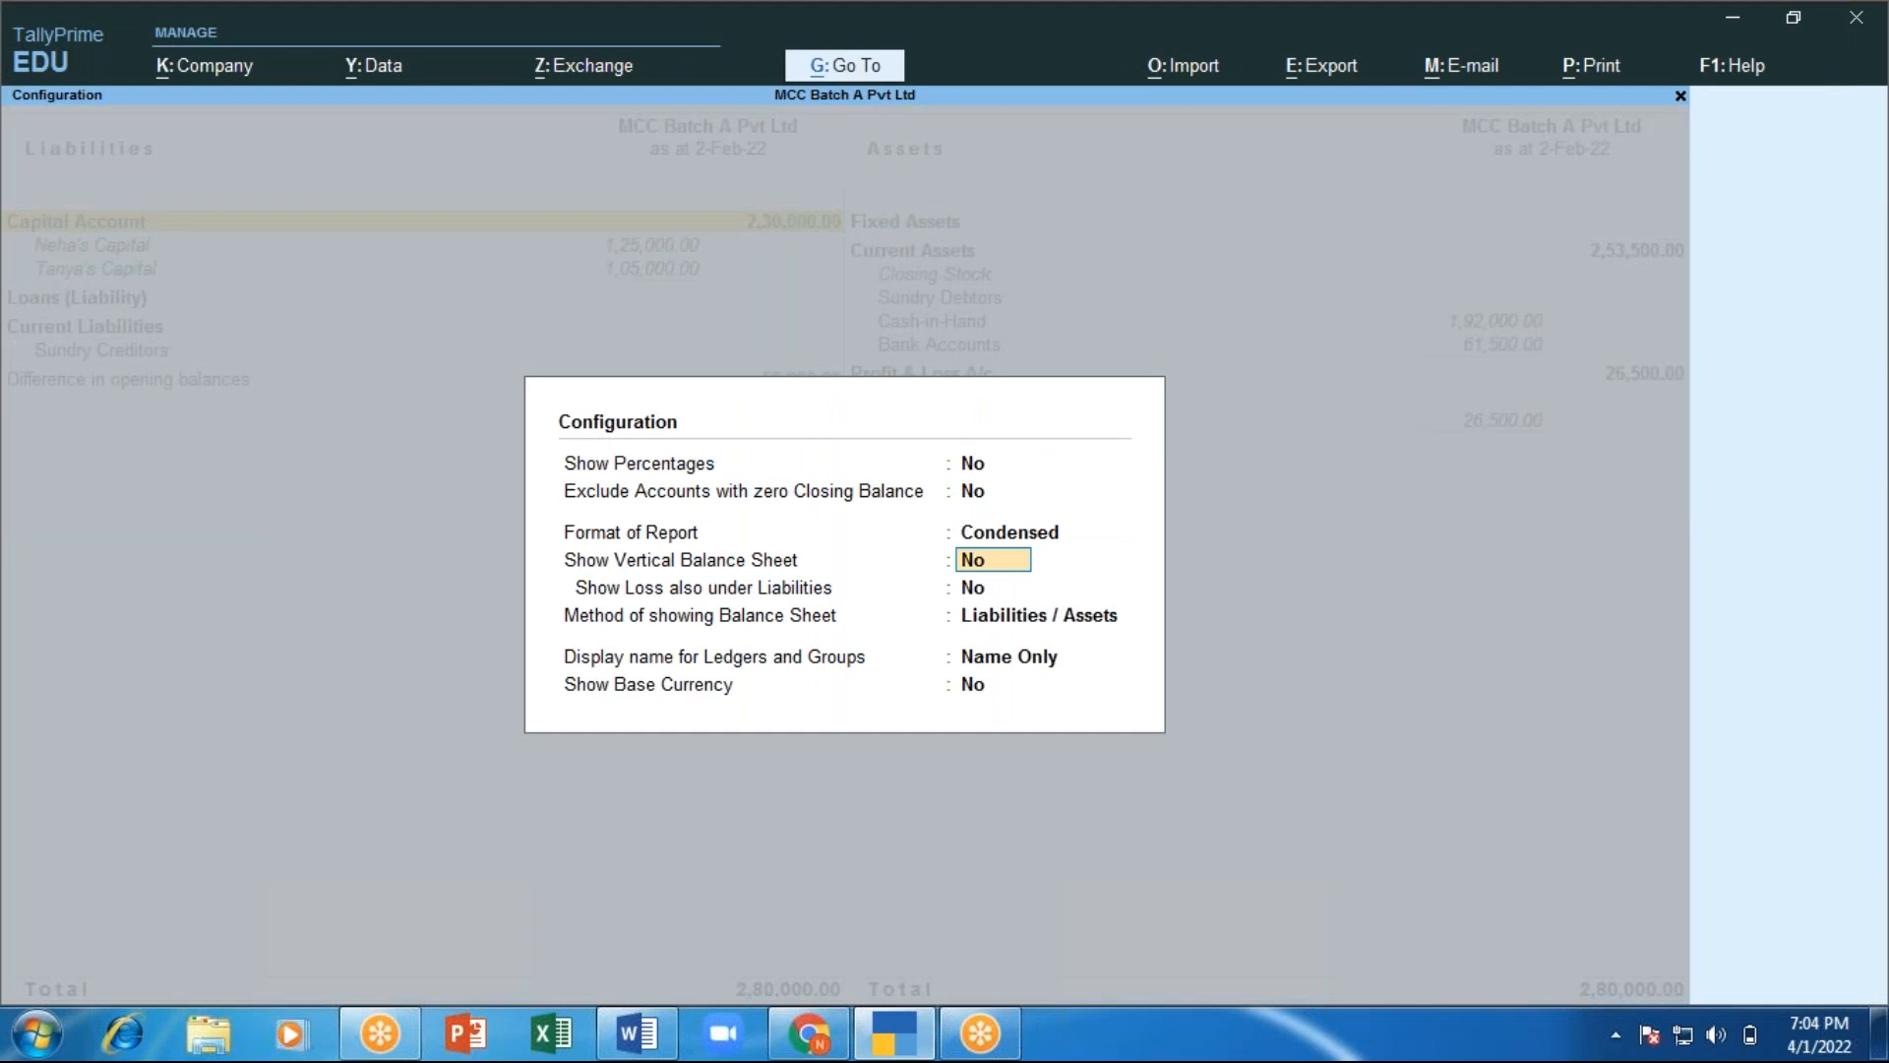
{"action": "key", "text": "ctrl+a"}
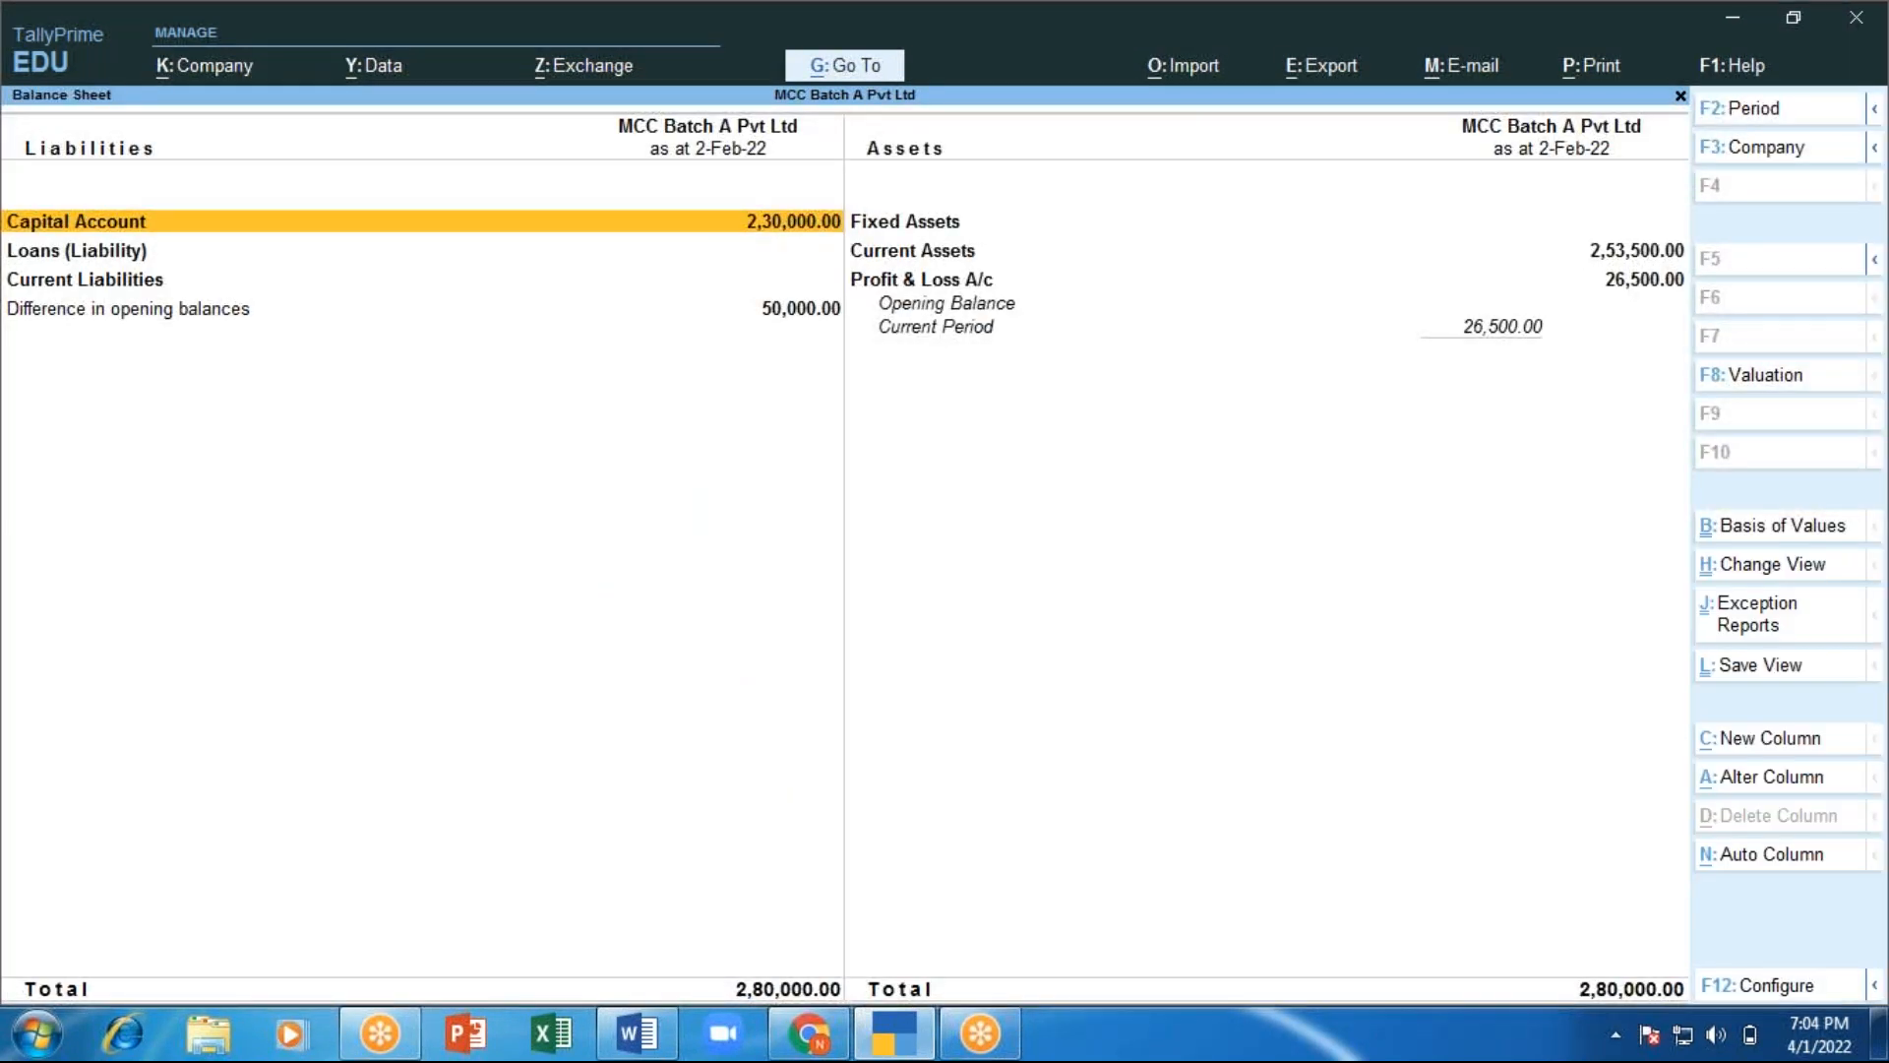
Set the Balance Sheet's Format of Report to Detailed in its configuration.
{"action": "key", "text": "F12"}
{"action": "key", "text": "Down"}
{"action": "key", "text": "Down"}
{"action": "key", "text": "Down"}
{"action": "key", "text": "Return"}
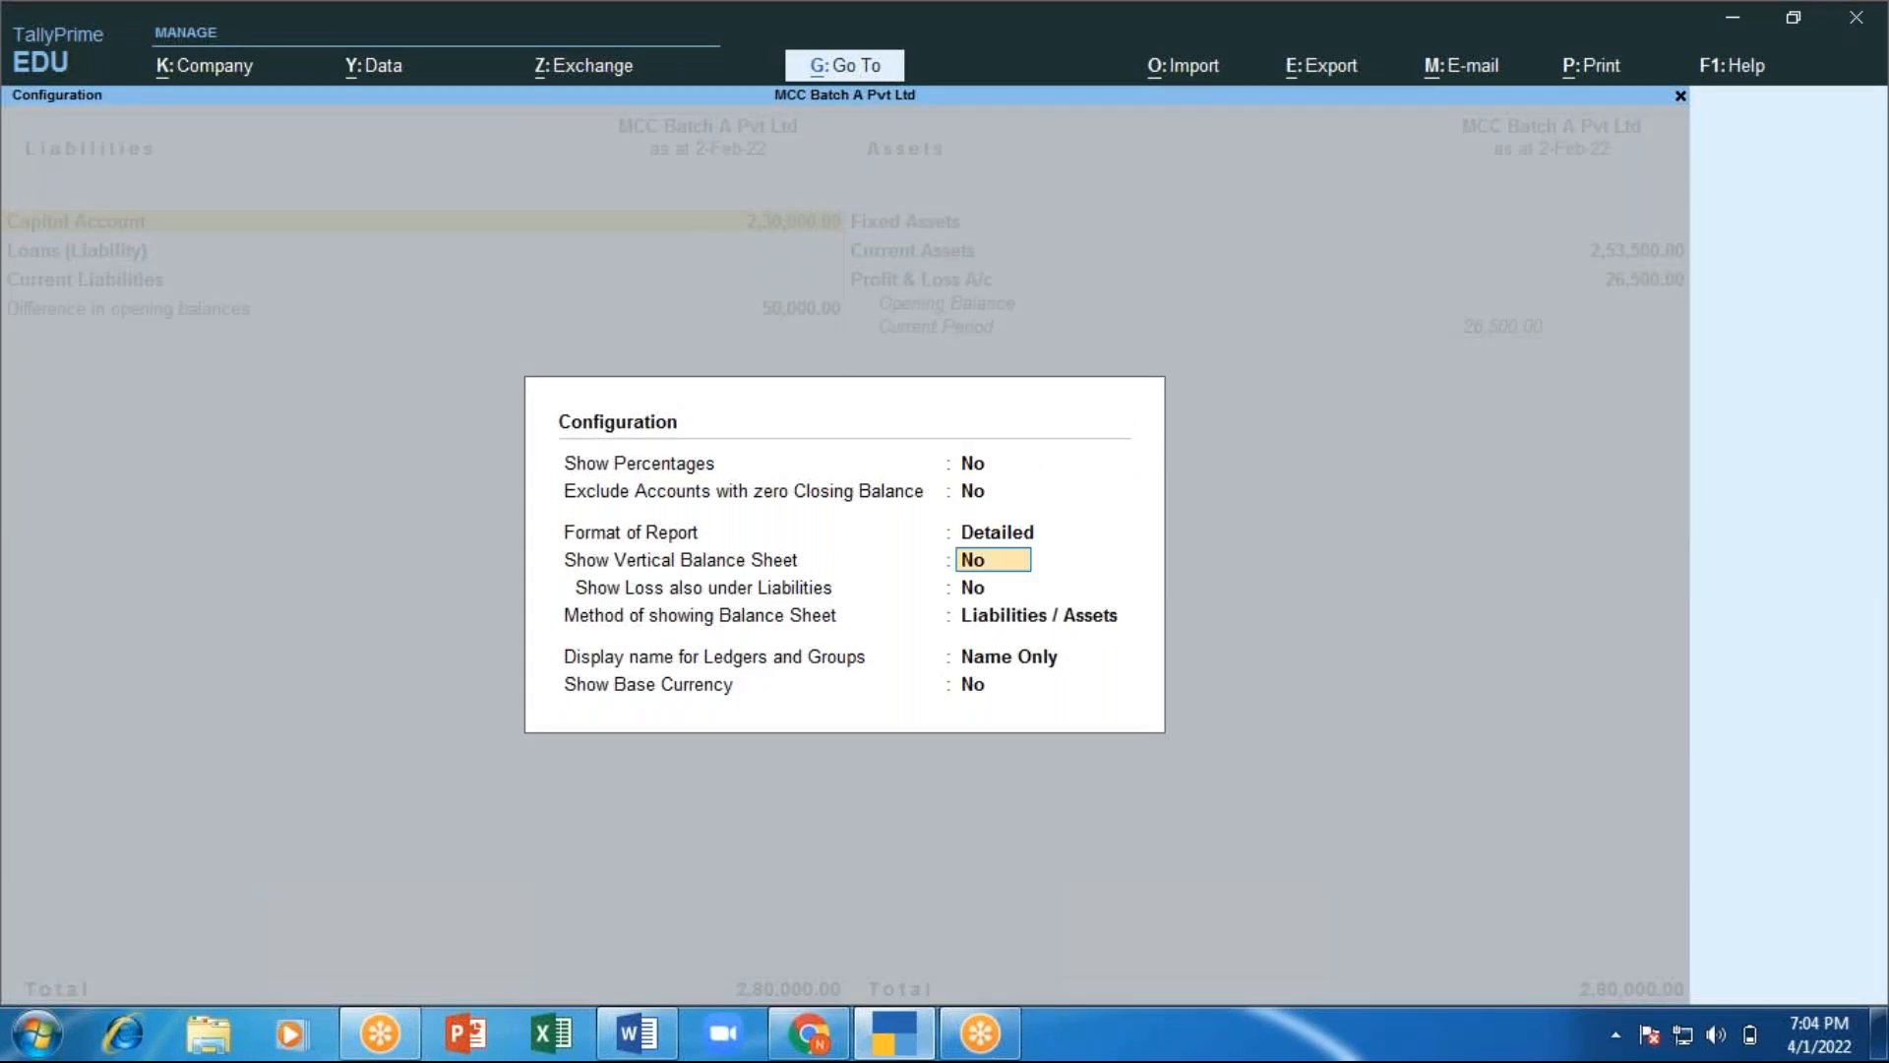
{"action": "key", "text": "ctrl+a"}
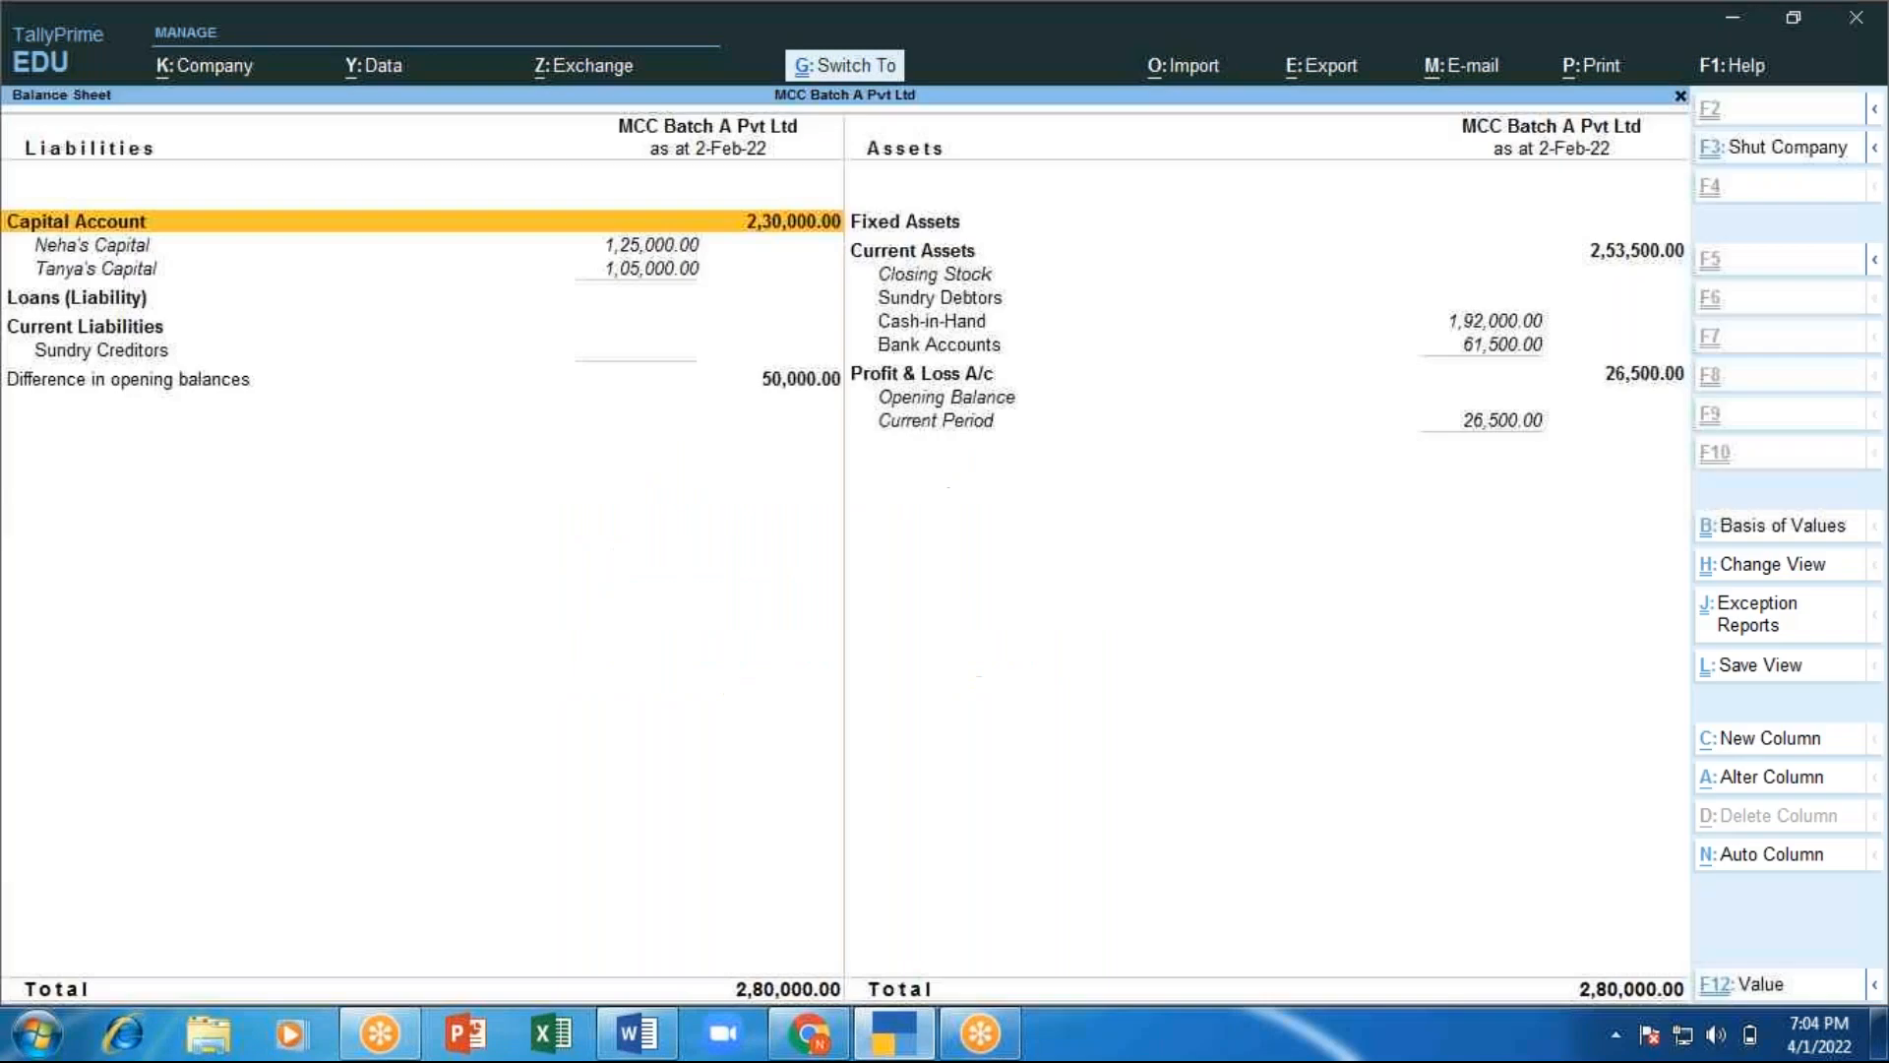
Examine the individual capital ledgers listed under Capital Account in the detailed Balance Sheet.
{"action": "key", "text": "Down"}
{"action": "key", "text": "Down"}
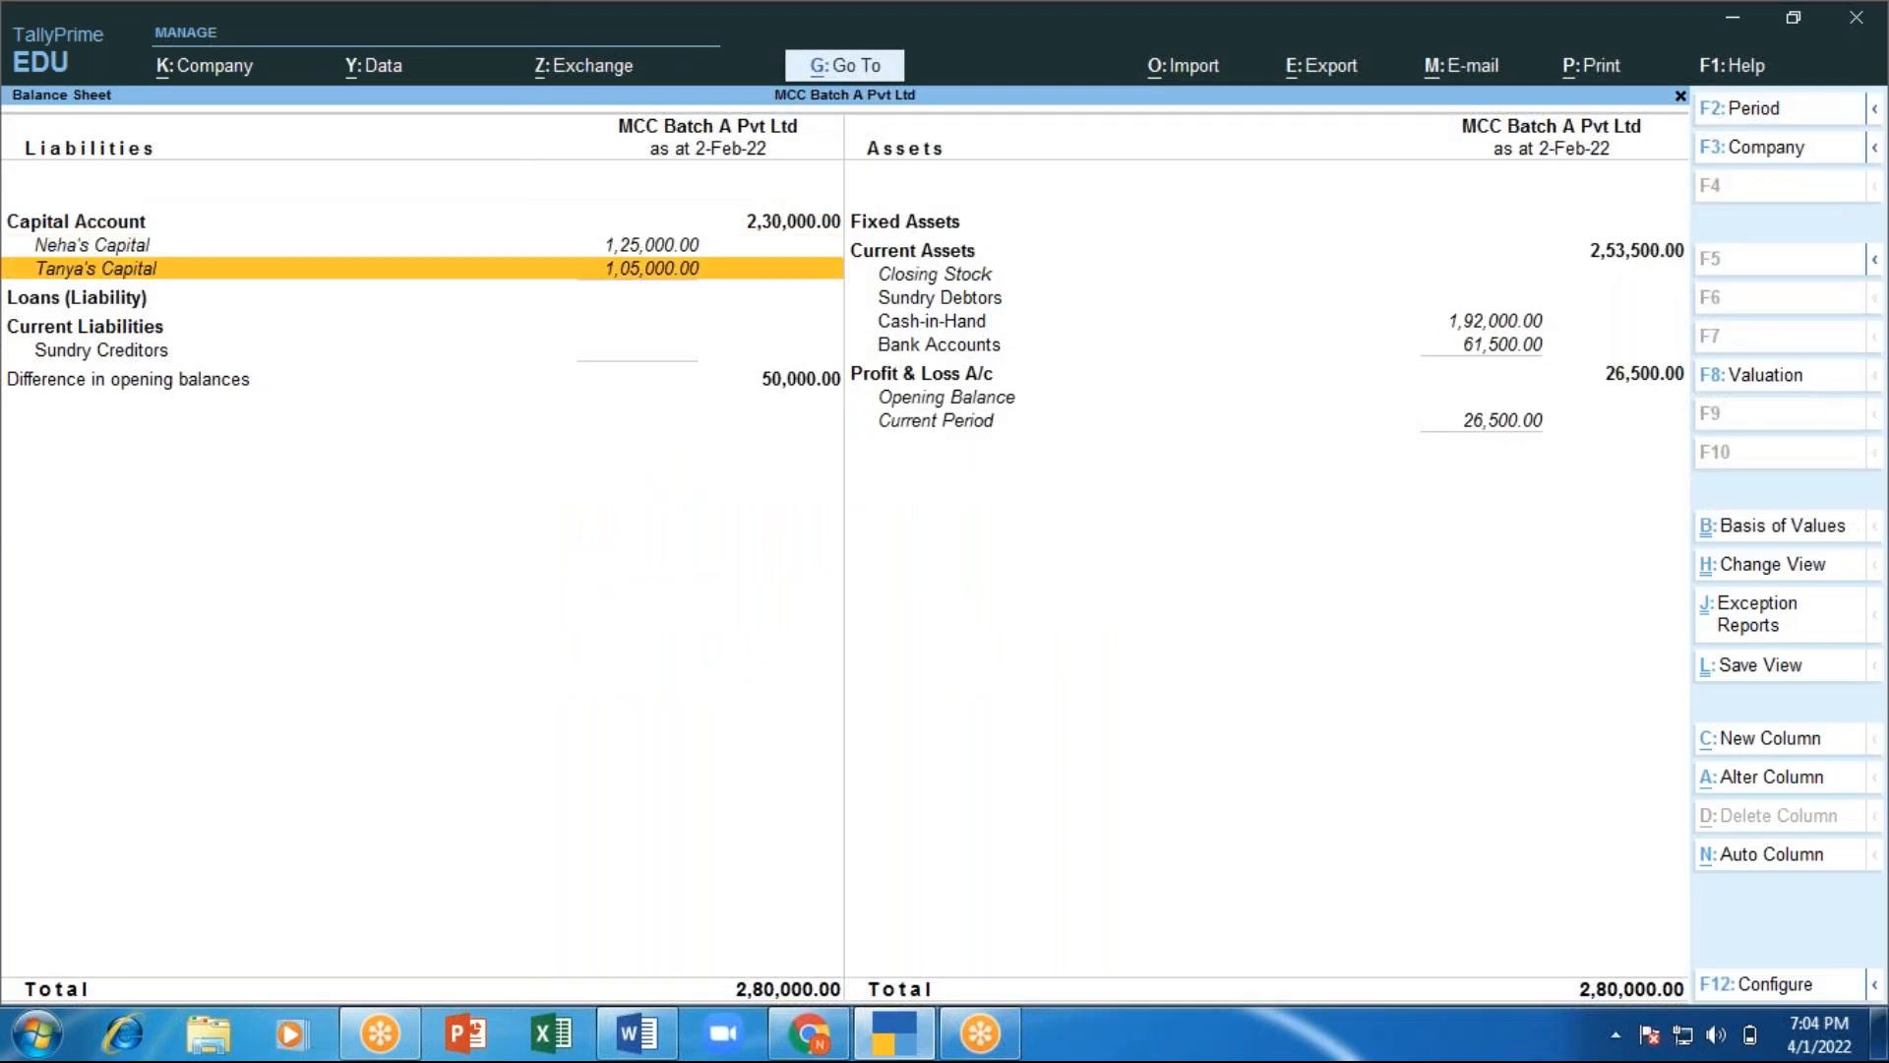
{"action": "key", "text": "Up"}
{"action": "key", "text": "Down"}
{"action": "key", "text": "Up"}
{"action": "key", "text": "Up"}
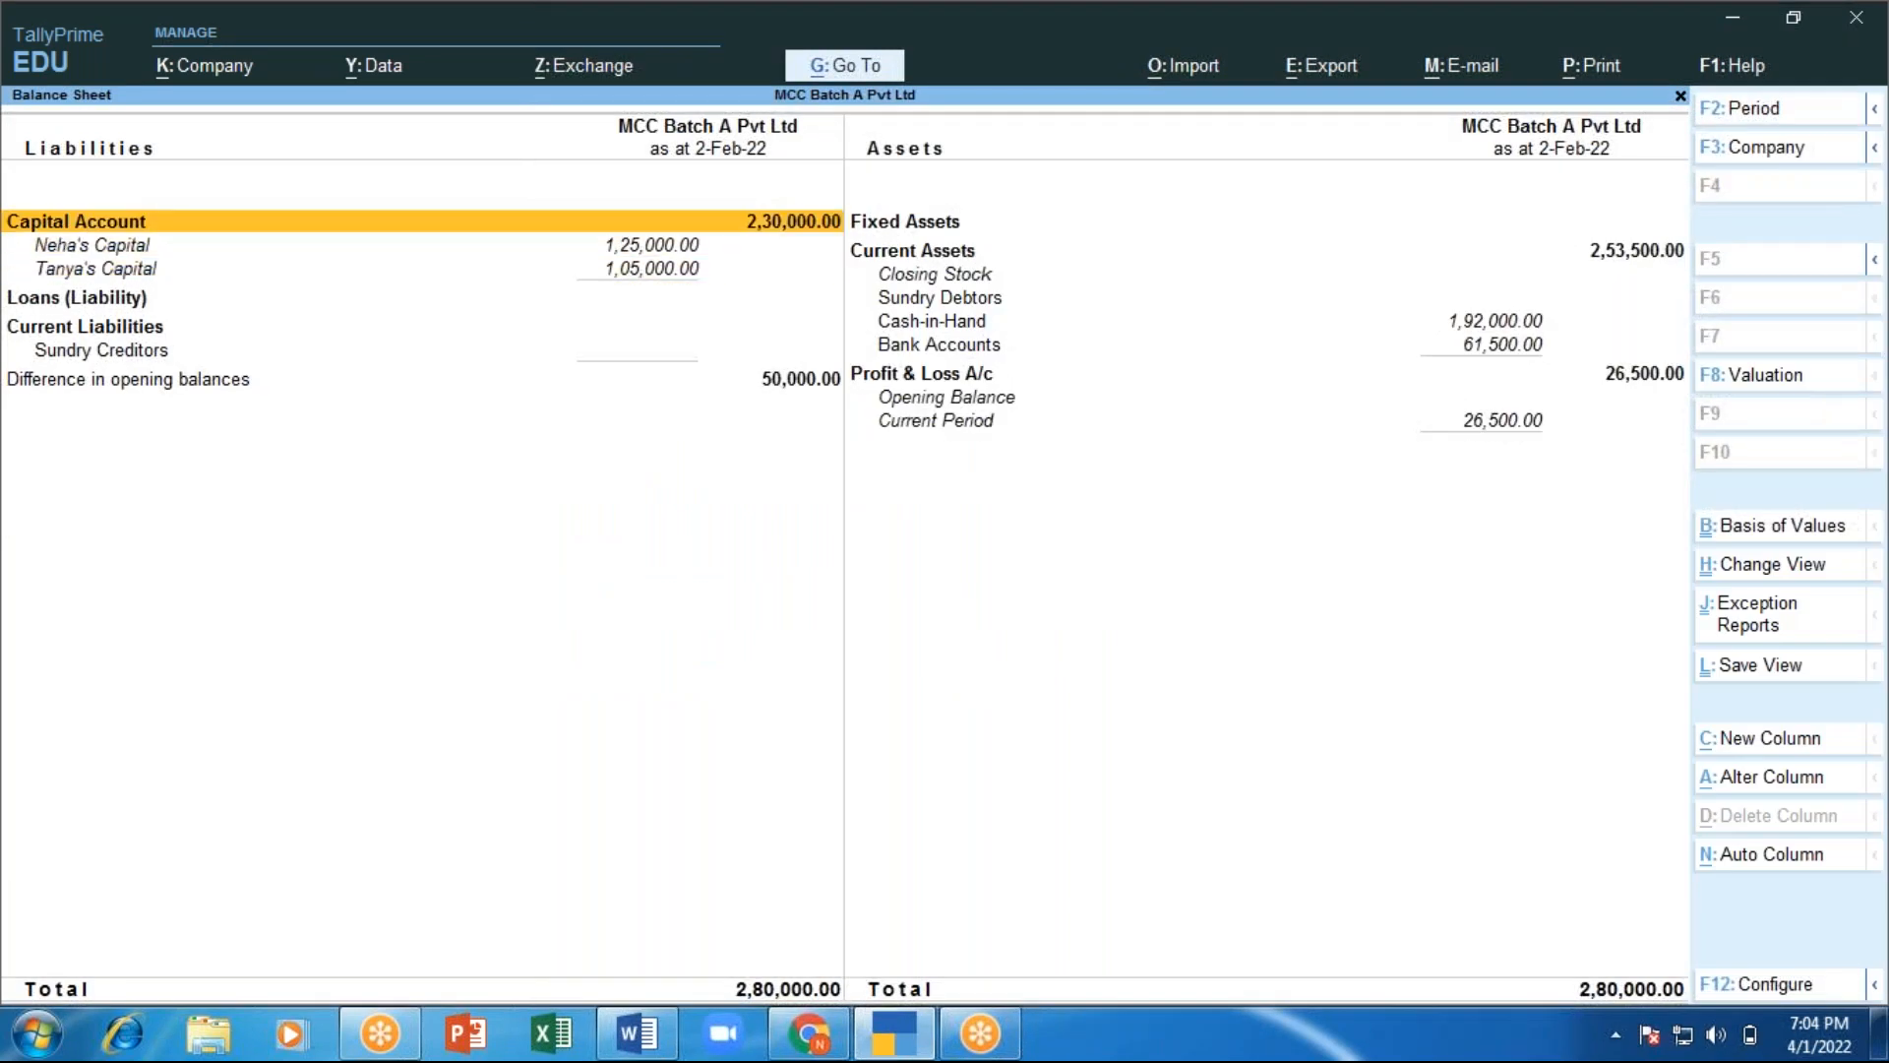
Examine the Current Assets breakdown on the assets side of the Balance Sheet, from Closing Stock to Bank Accounts.
{"action": "key", "text": "Right"}
{"action": "key", "text": "Down"}
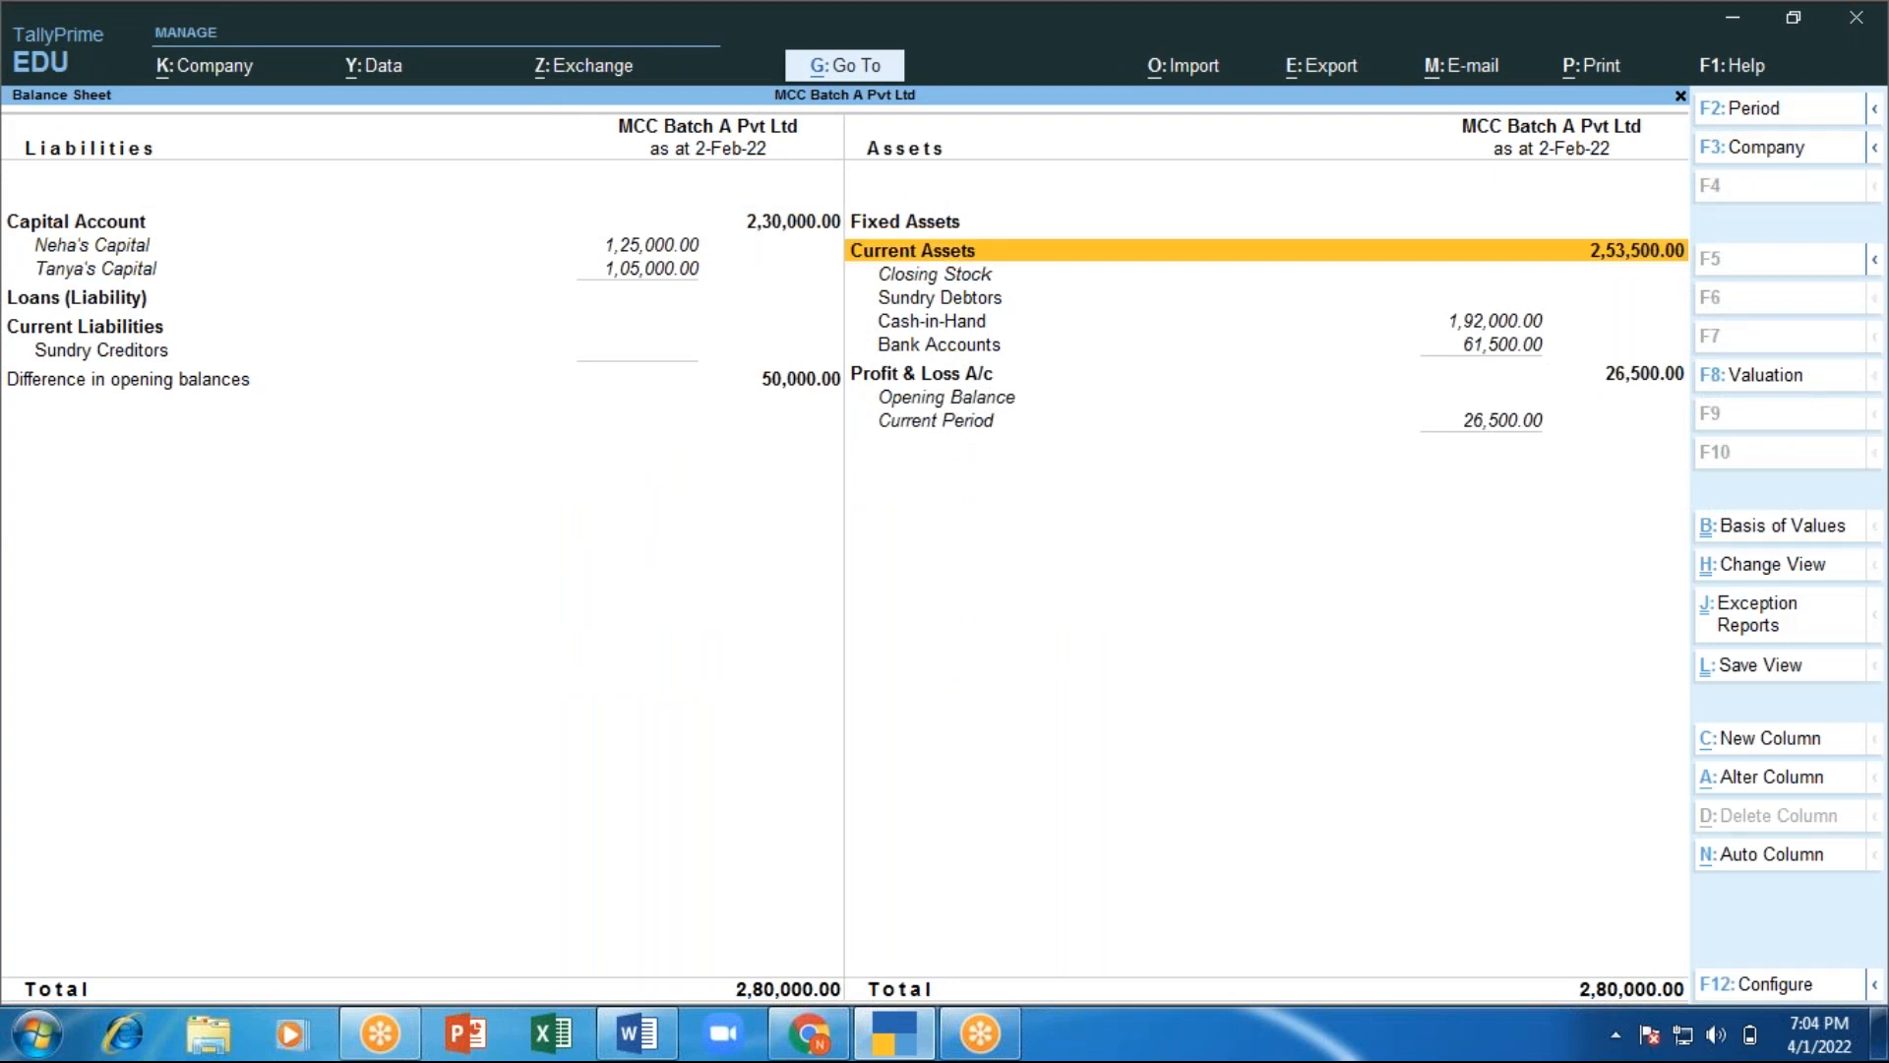
{"action": "key", "text": "Down"}
{"action": "key", "text": "Down"}
{"action": "key", "text": "Down"}
{"action": "key", "text": "Down"}
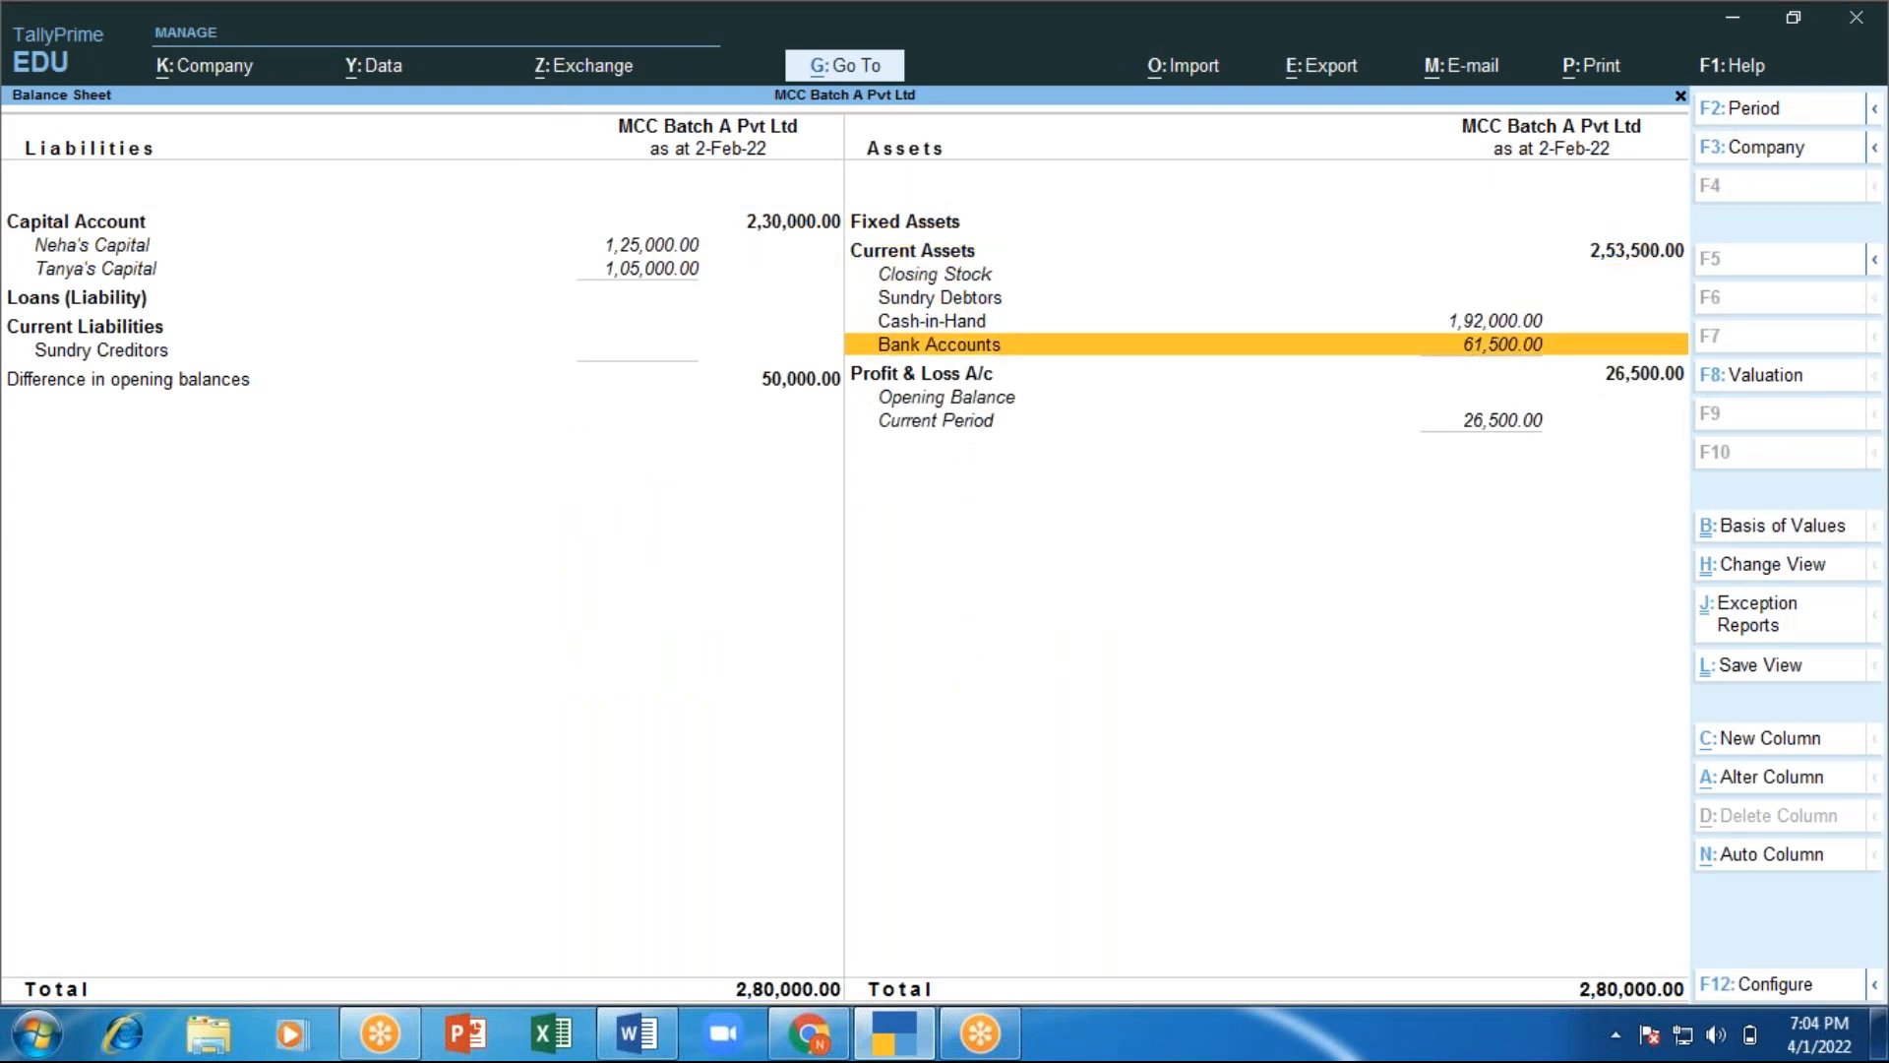
{"action": "key", "text": "Up"}
{"action": "key", "text": "Up"}
{"action": "key", "text": "Up"}
{"action": "key", "text": "Up"}
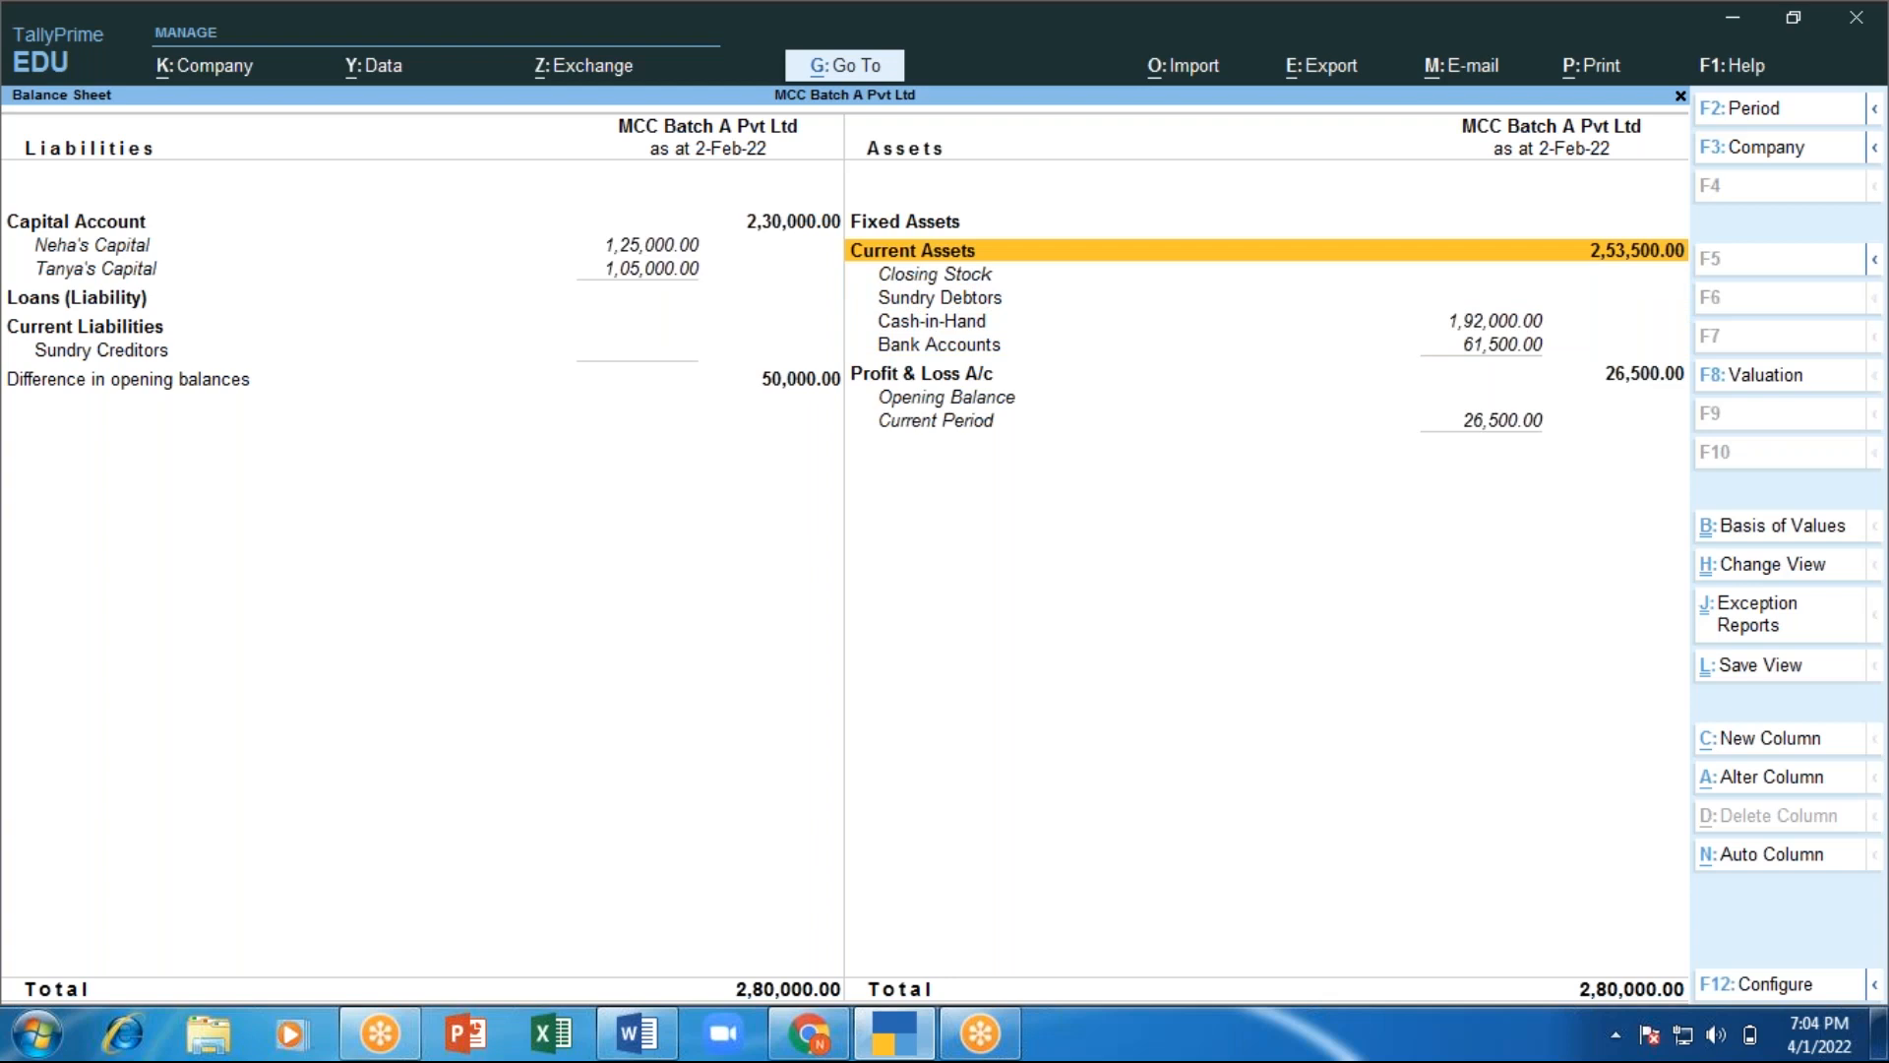
Check the Profit & Loss A/c entry on the Balance Sheet's assets side, then return to the Gateway of Tally.
{"action": "key", "text": "Down"}
{"action": "key", "text": "Down"}
{"action": "key", "text": "Down"}
{"action": "key", "text": "Down"}
{"action": "key", "text": "Down"}
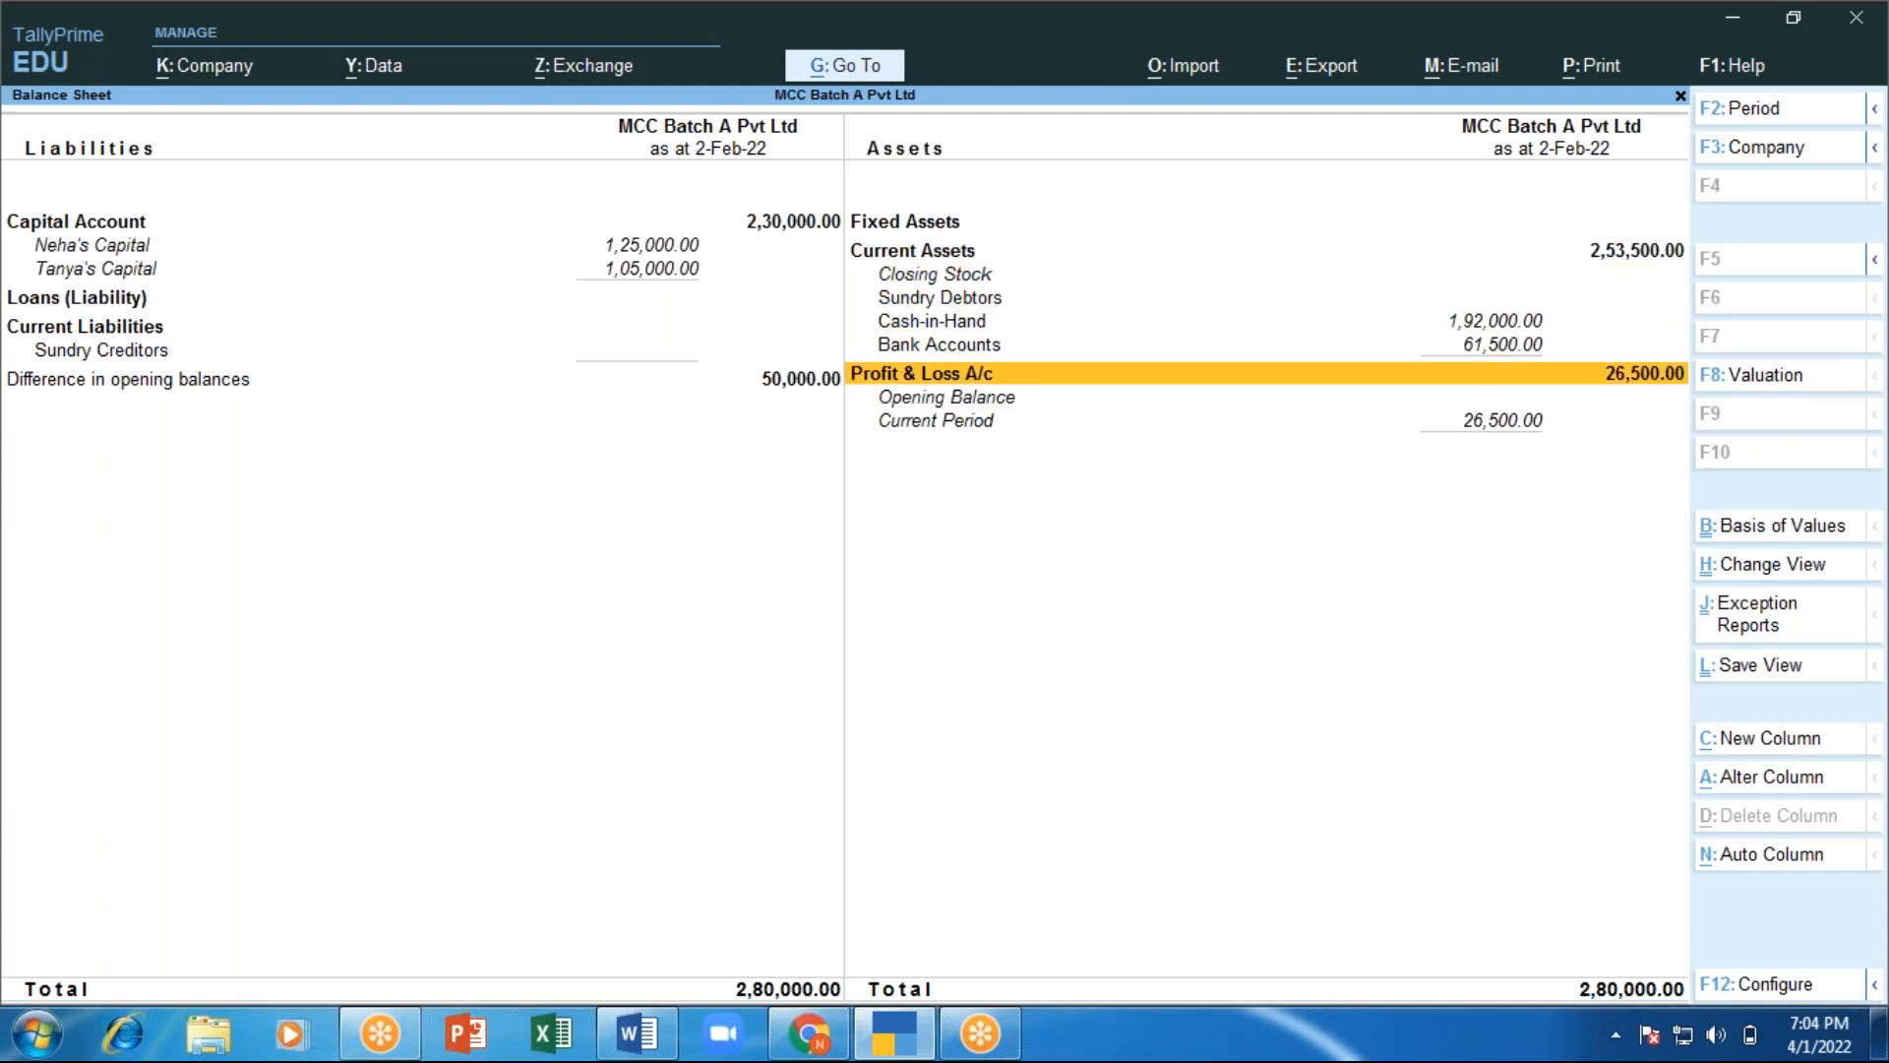
{"action": "key", "text": "Escape"}
{"action": "key", "text": "Escape"}
{"action": "key", "text": "Escape"}
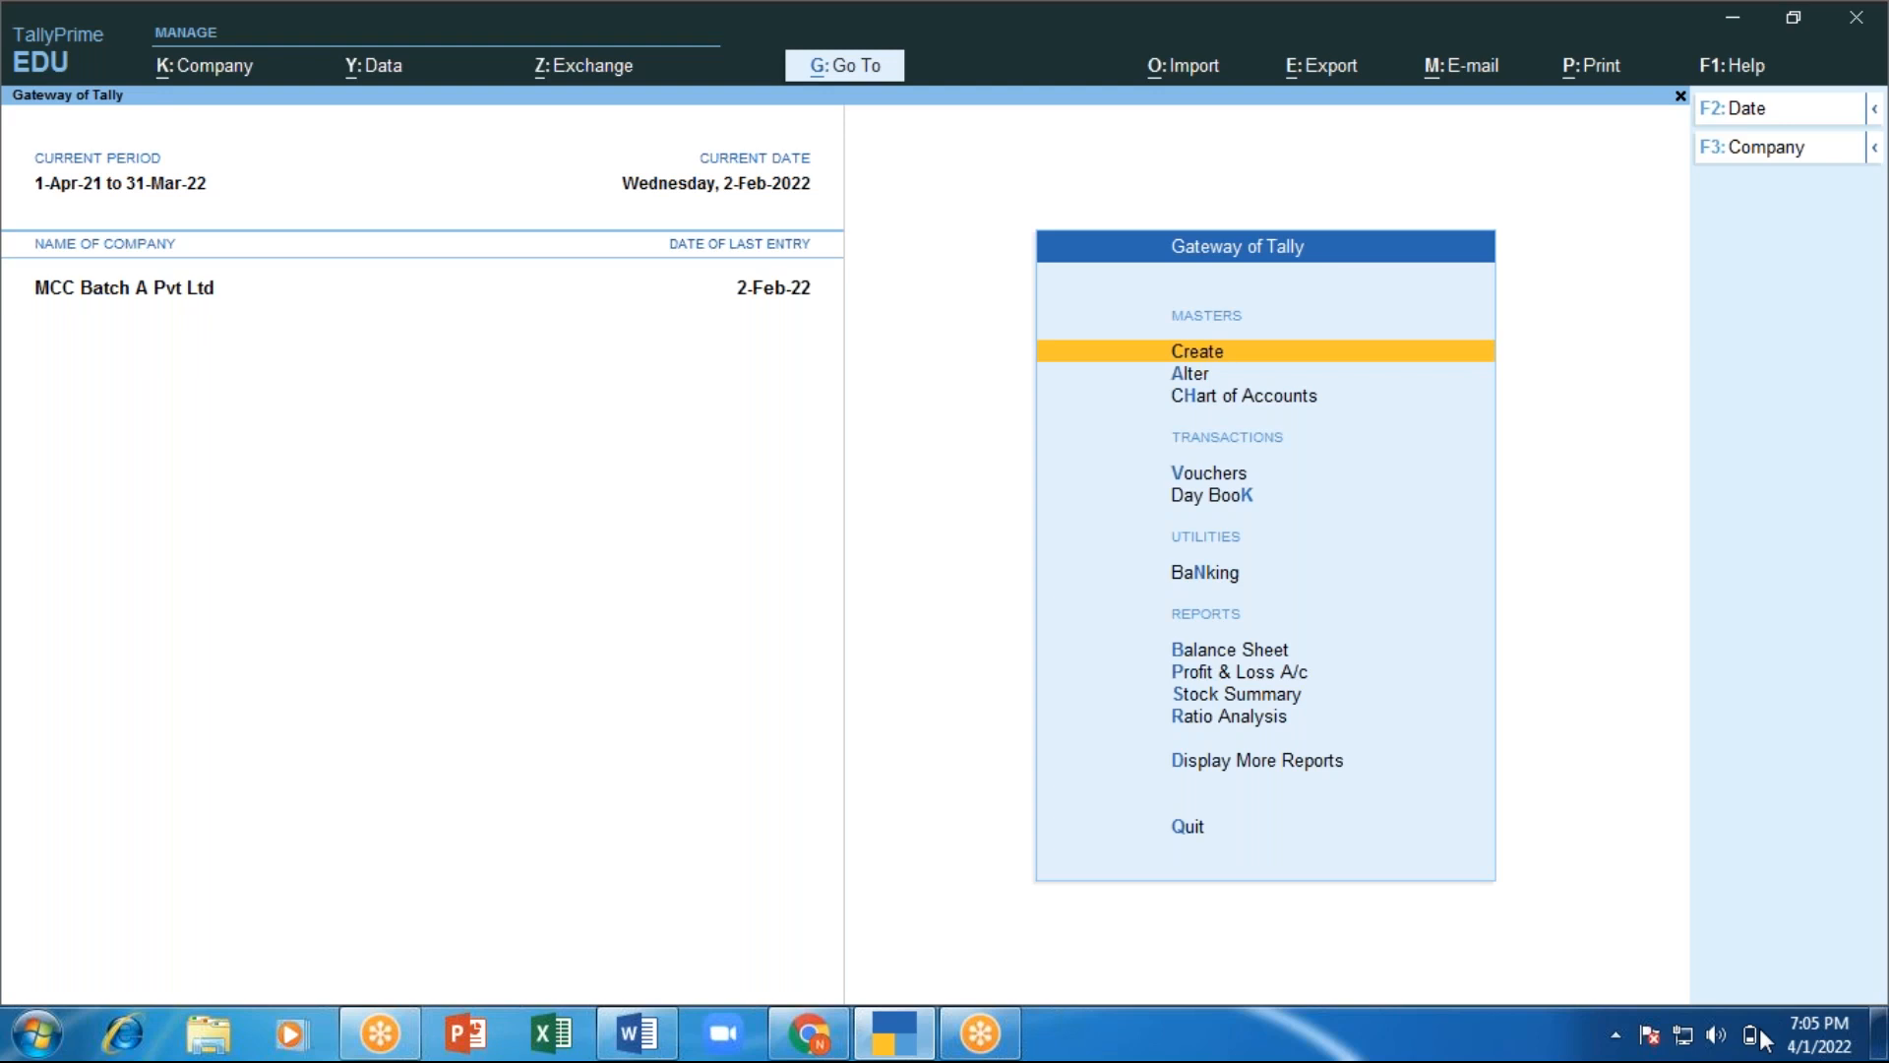
{"action": "mouse_move", "coordinate": [1755, 1042]}
{"action": "key", "text": "Return"}
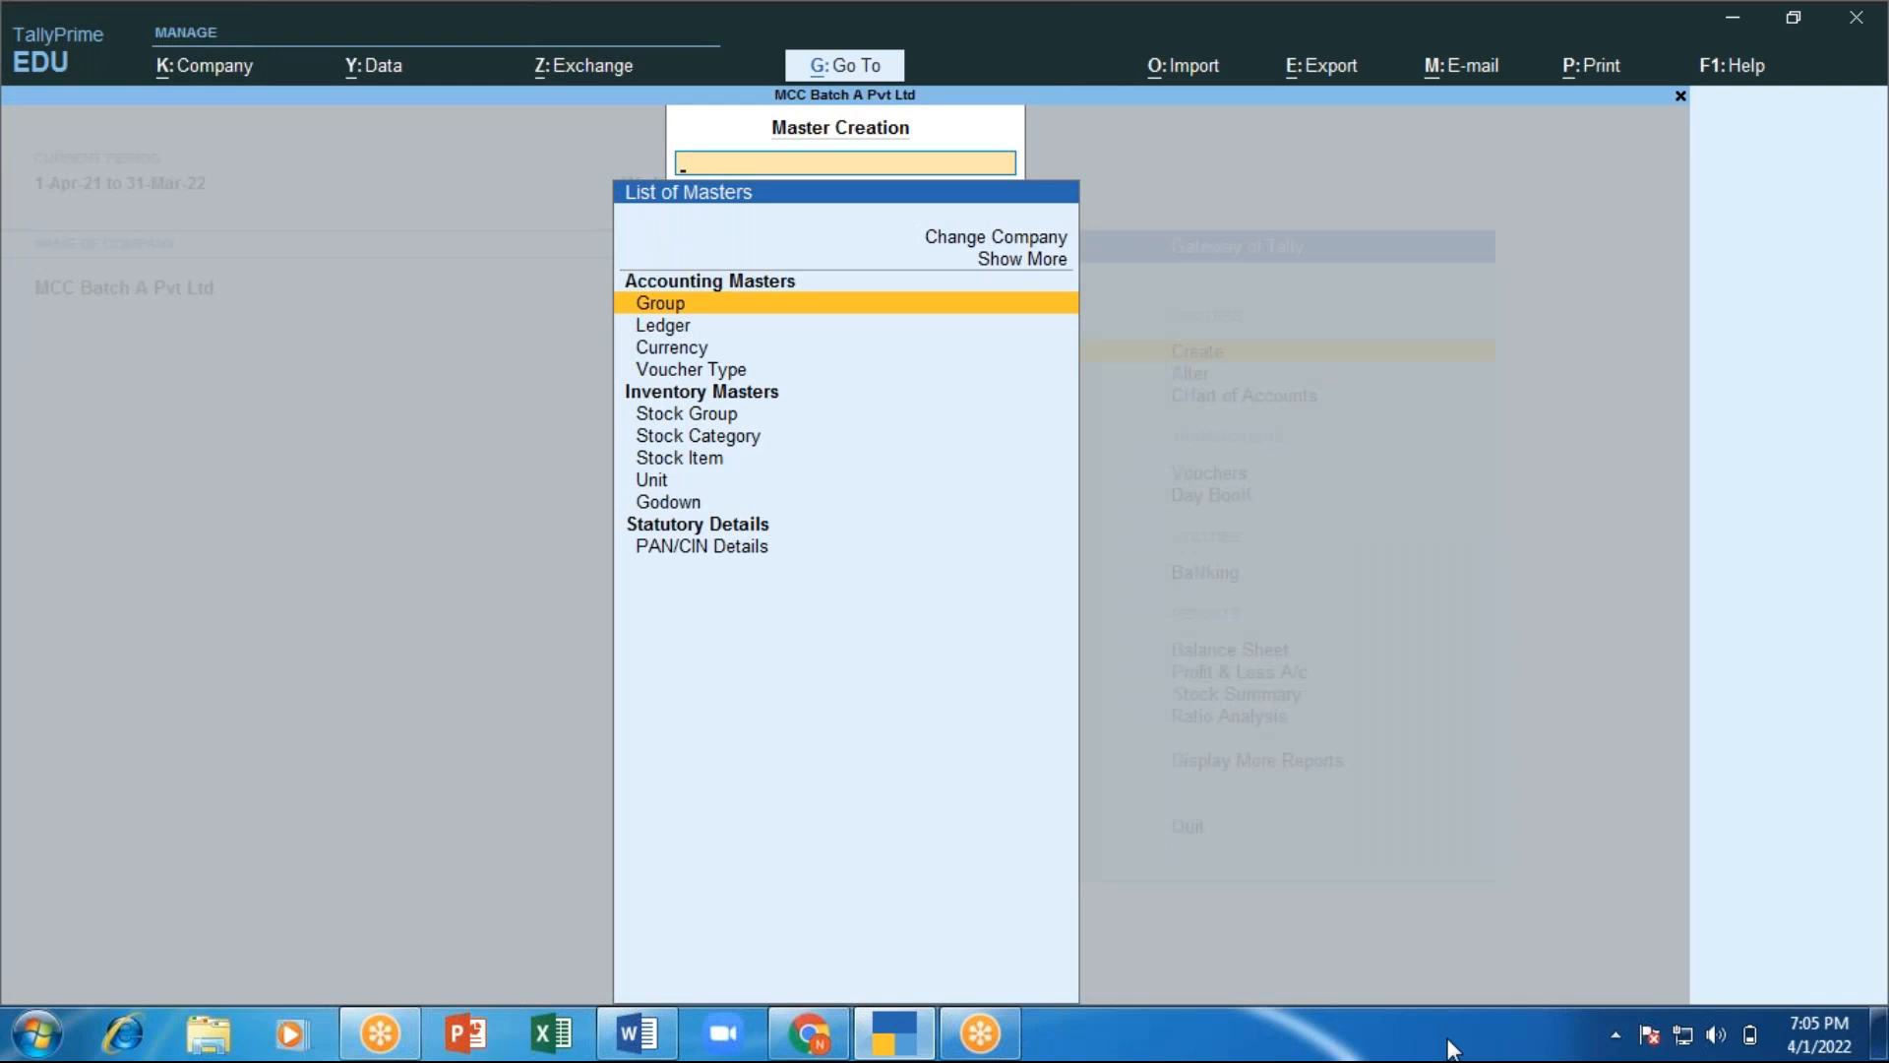
{"action": "key", "text": "Down"}
{"action": "key", "text": "Up"}
{"action": "key", "text": "Down"}
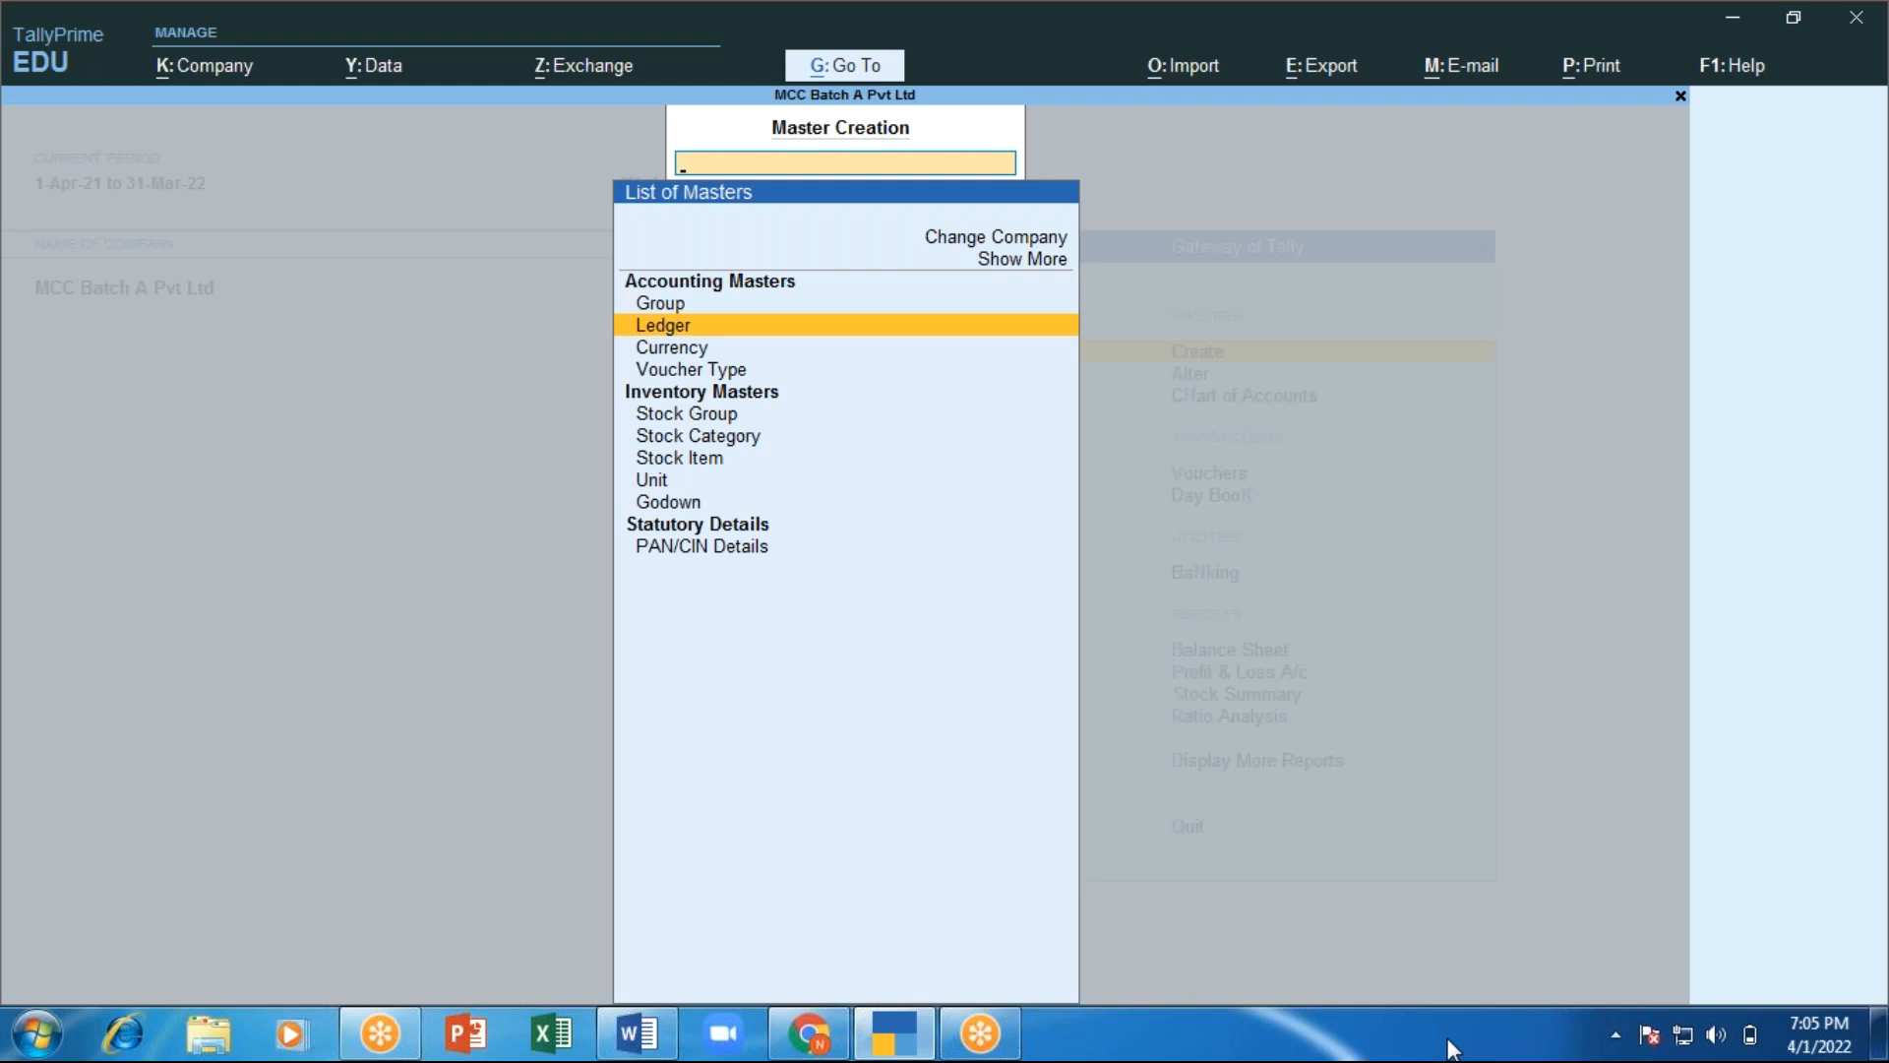
{"action": "key", "text": "Down"}
{"action": "key", "text": "Down"}
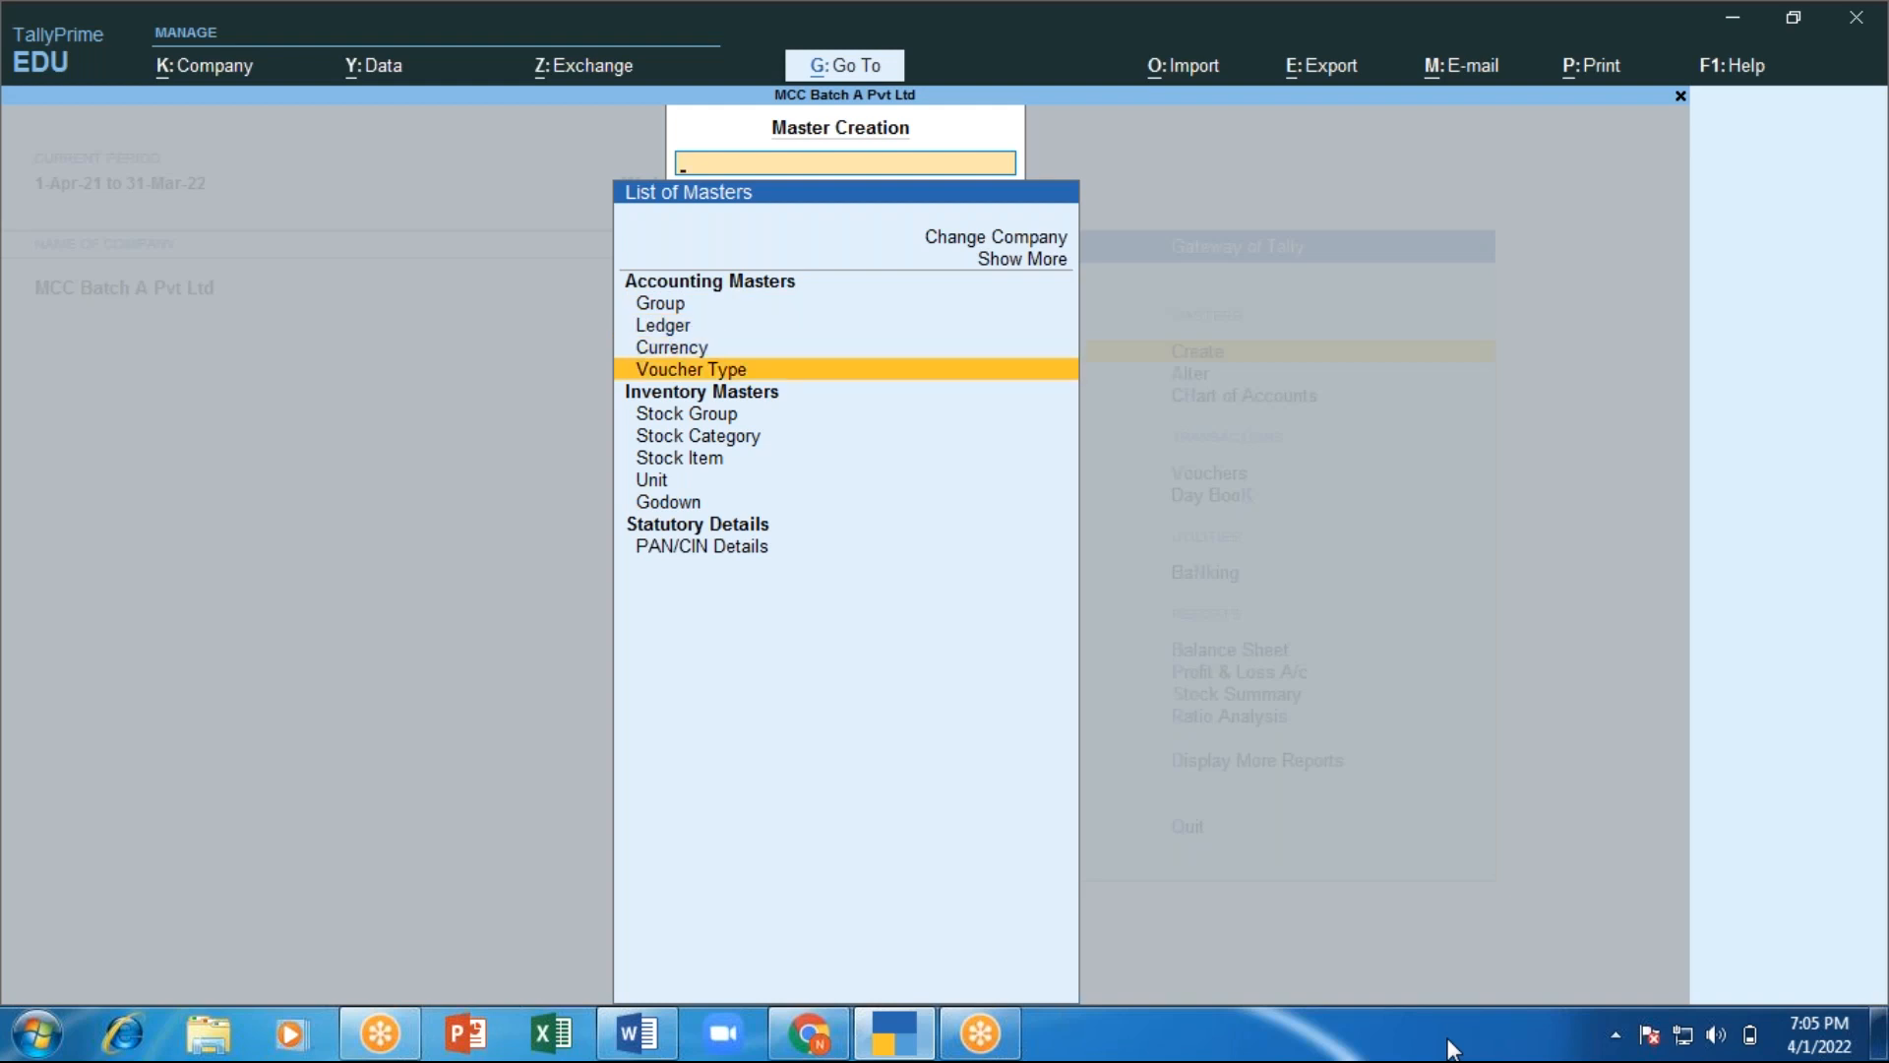
{"action": "key", "text": "Escape"}
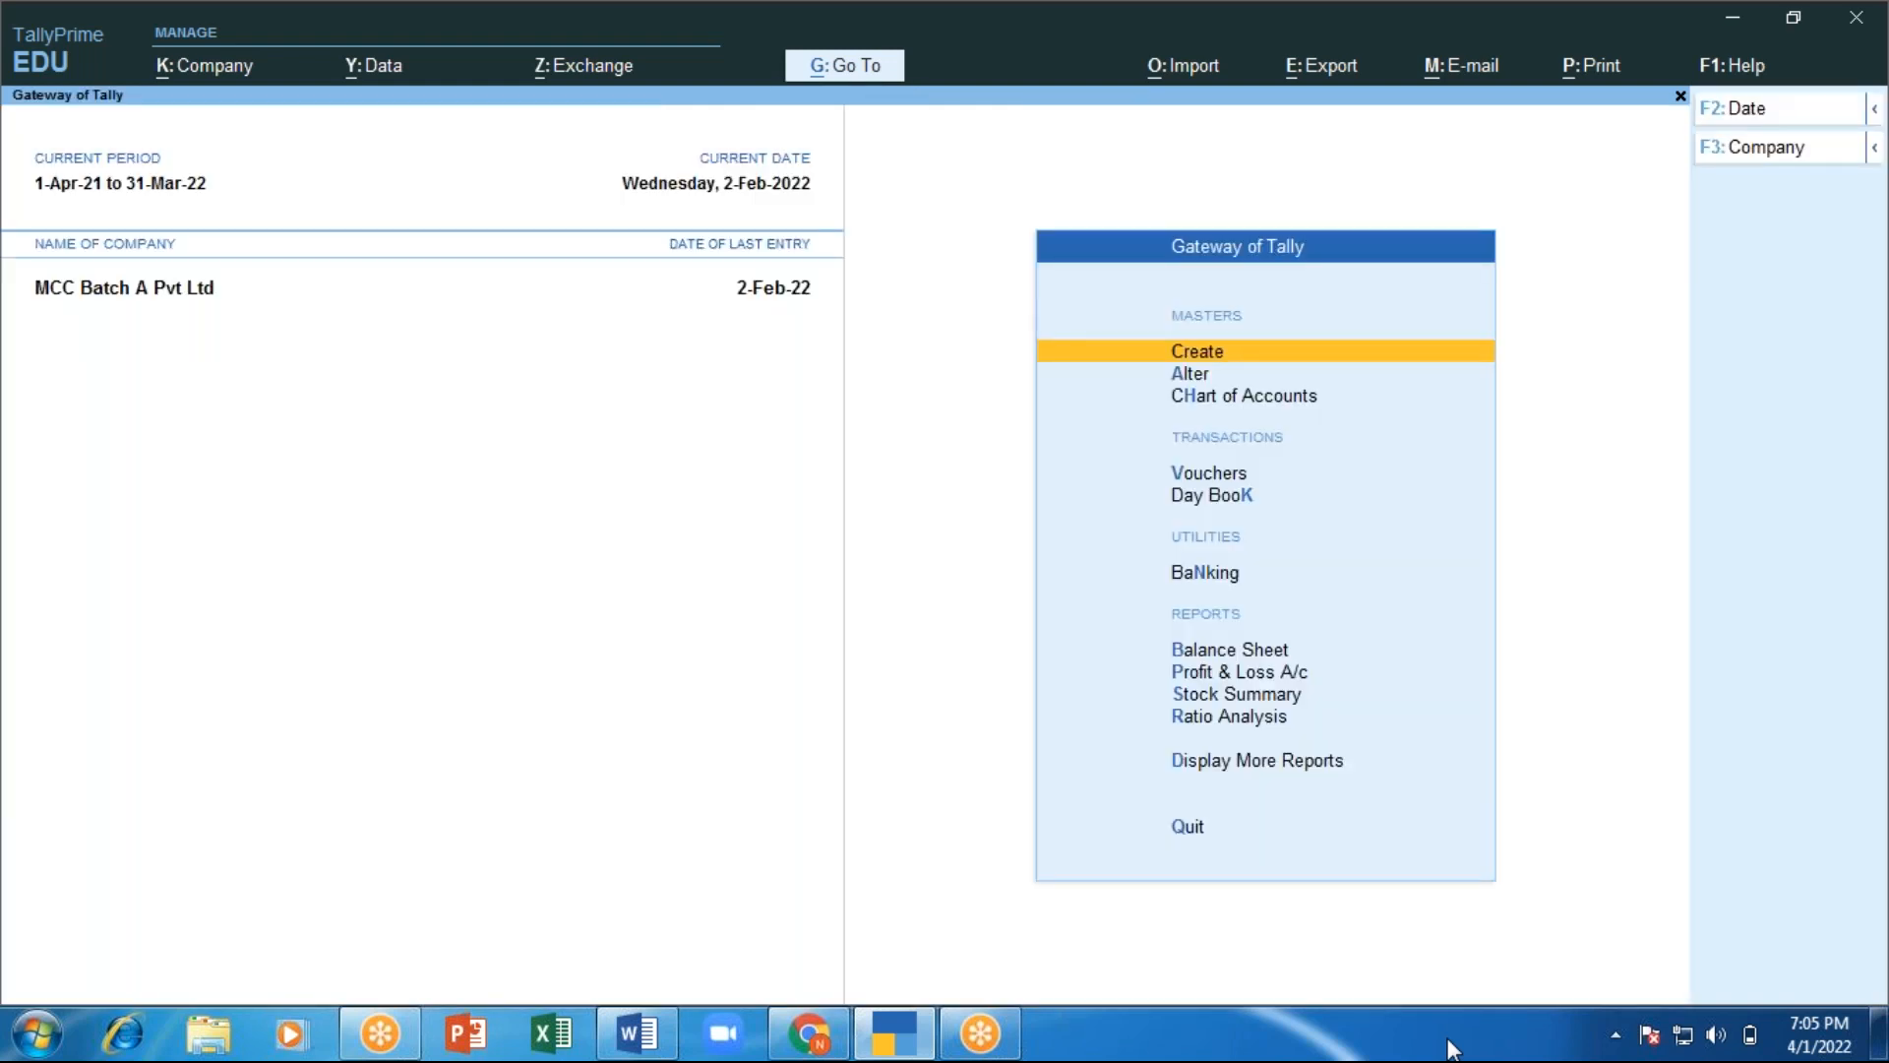
Display the list of Voucher Types from the Chart of Accounts.
{"action": "key", "text": "Down"}
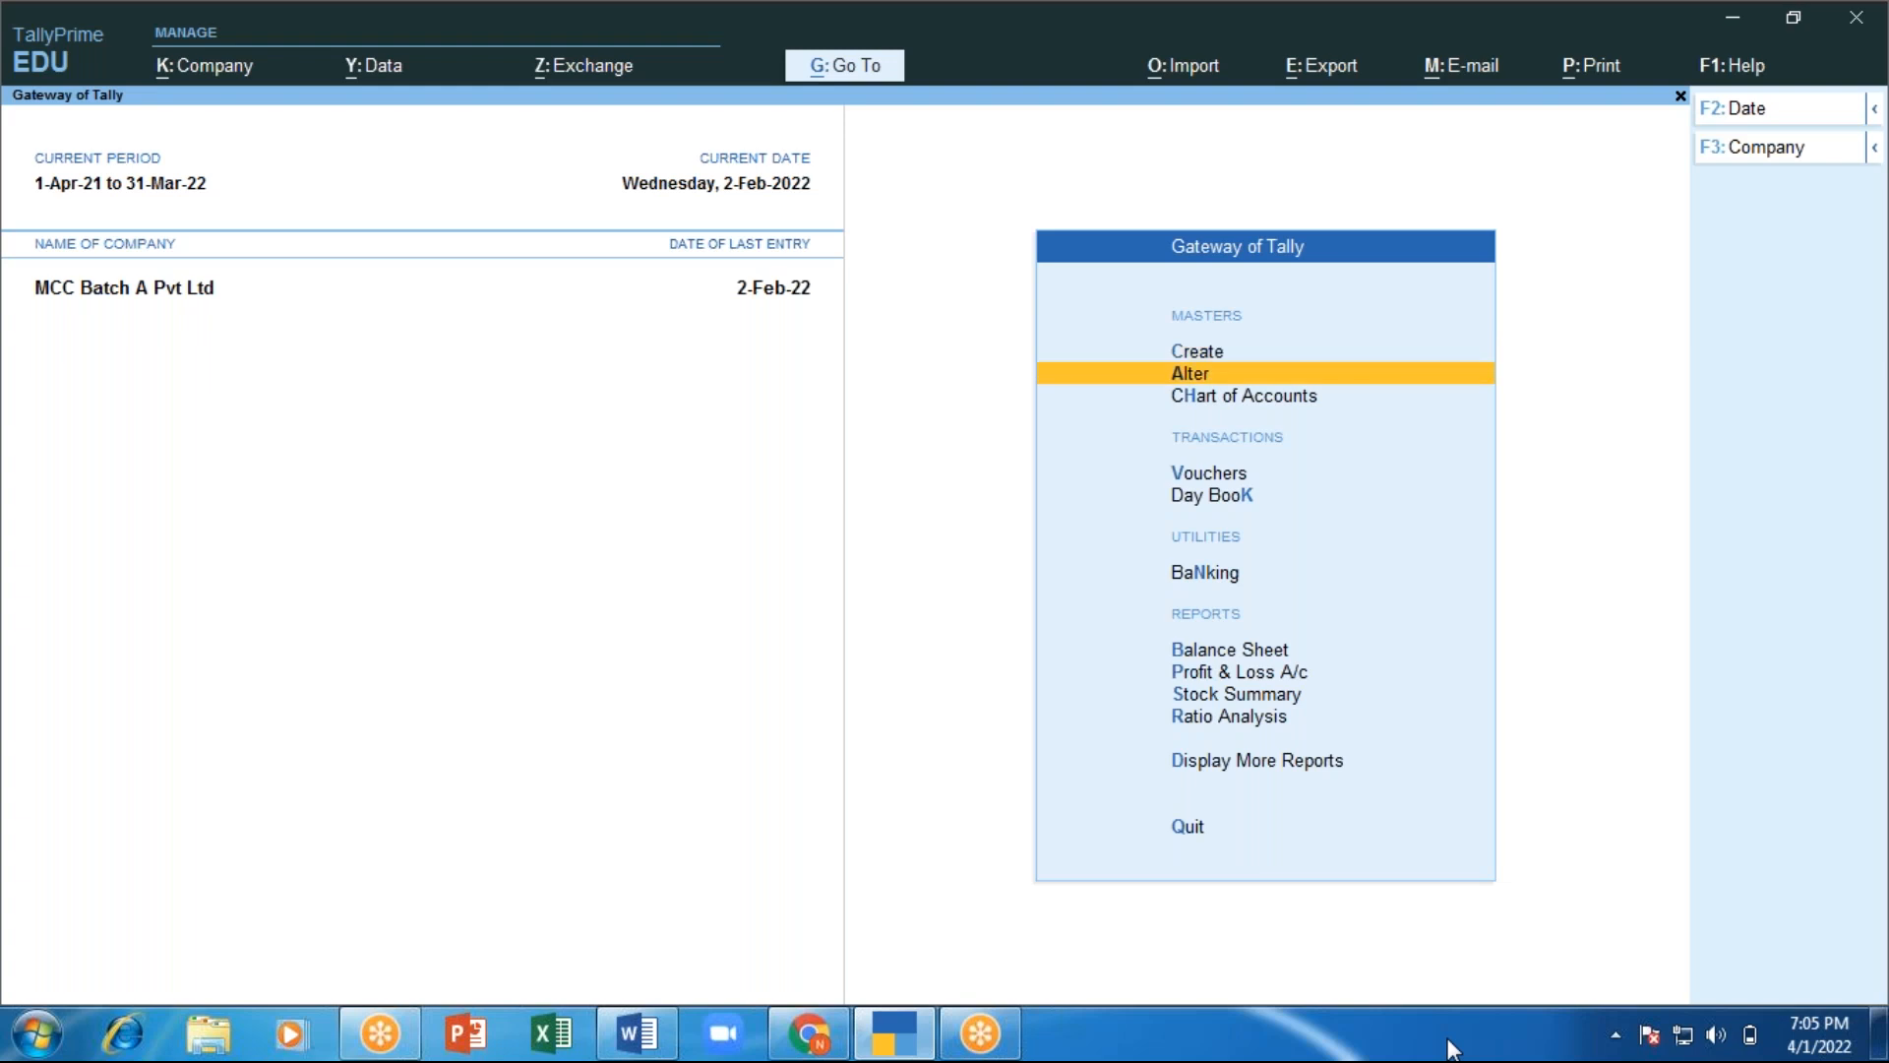
{"action": "key", "text": "Down"}
{"action": "key", "text": "Return"}
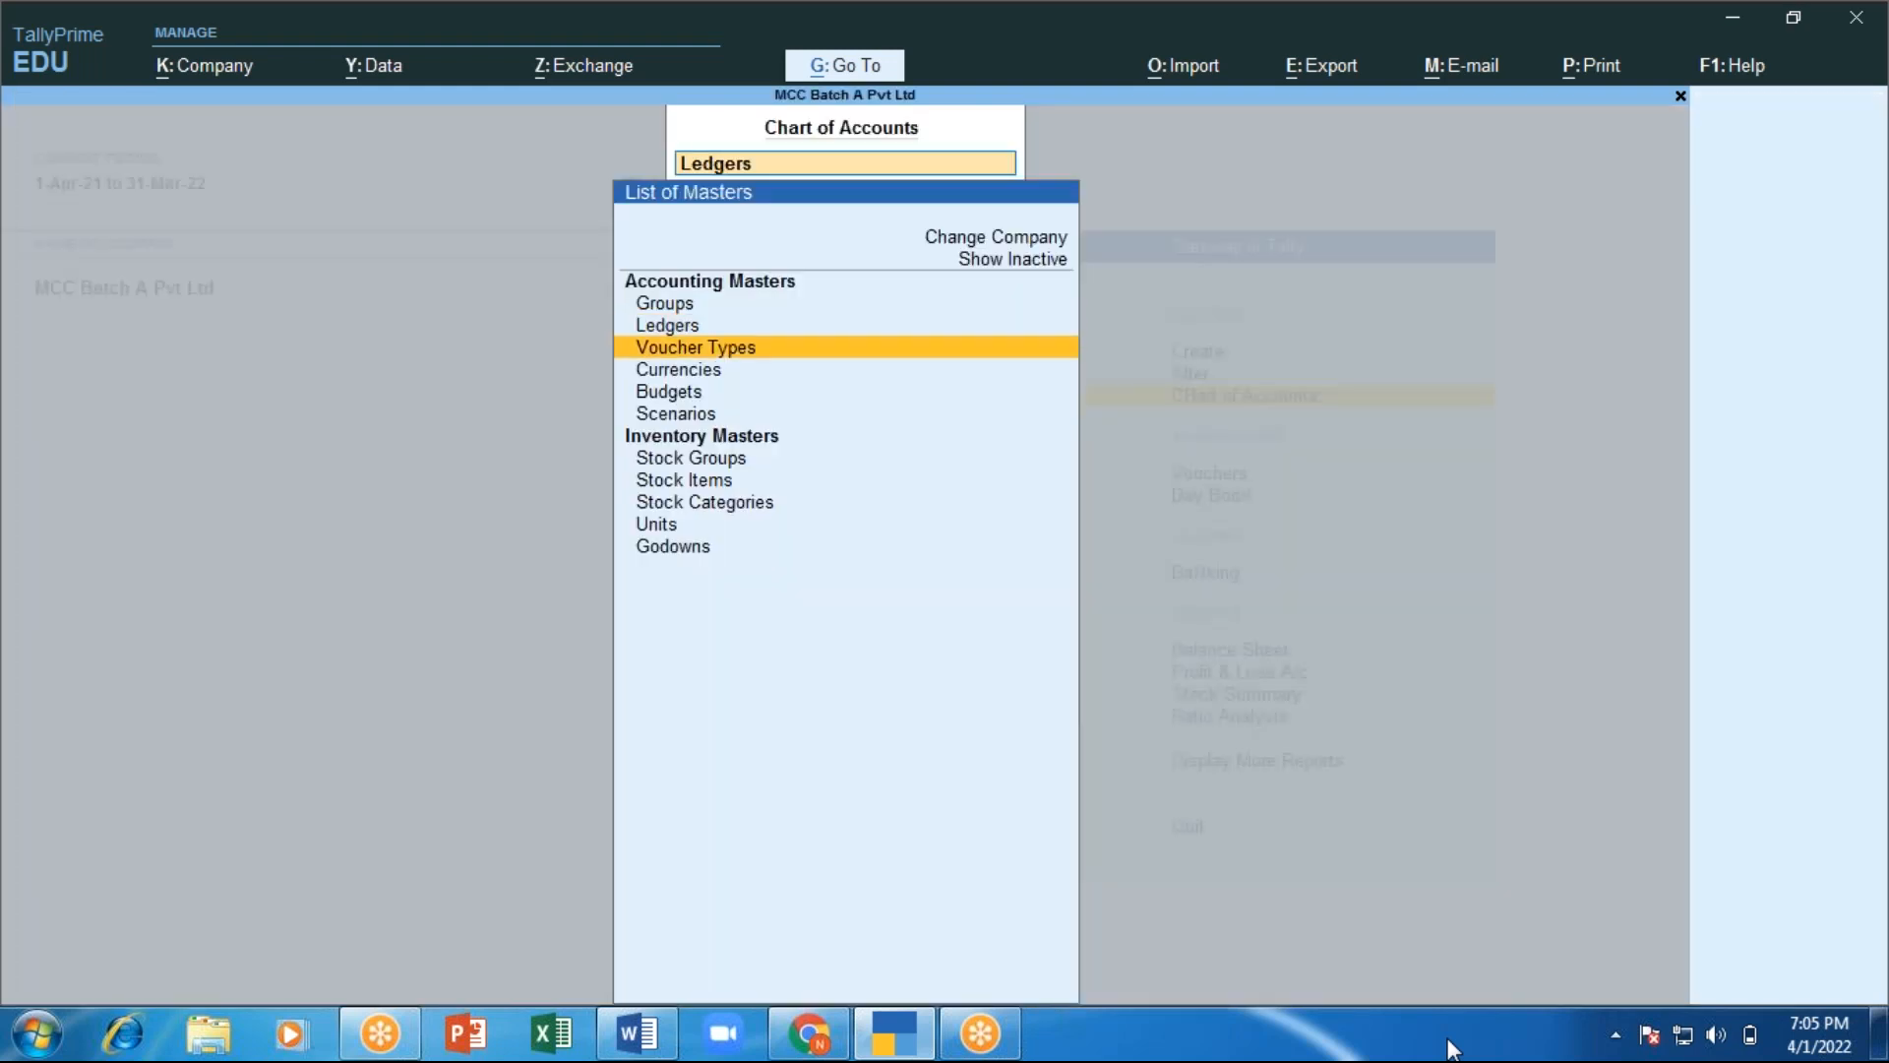
{"action": "key", "text": "Return"}
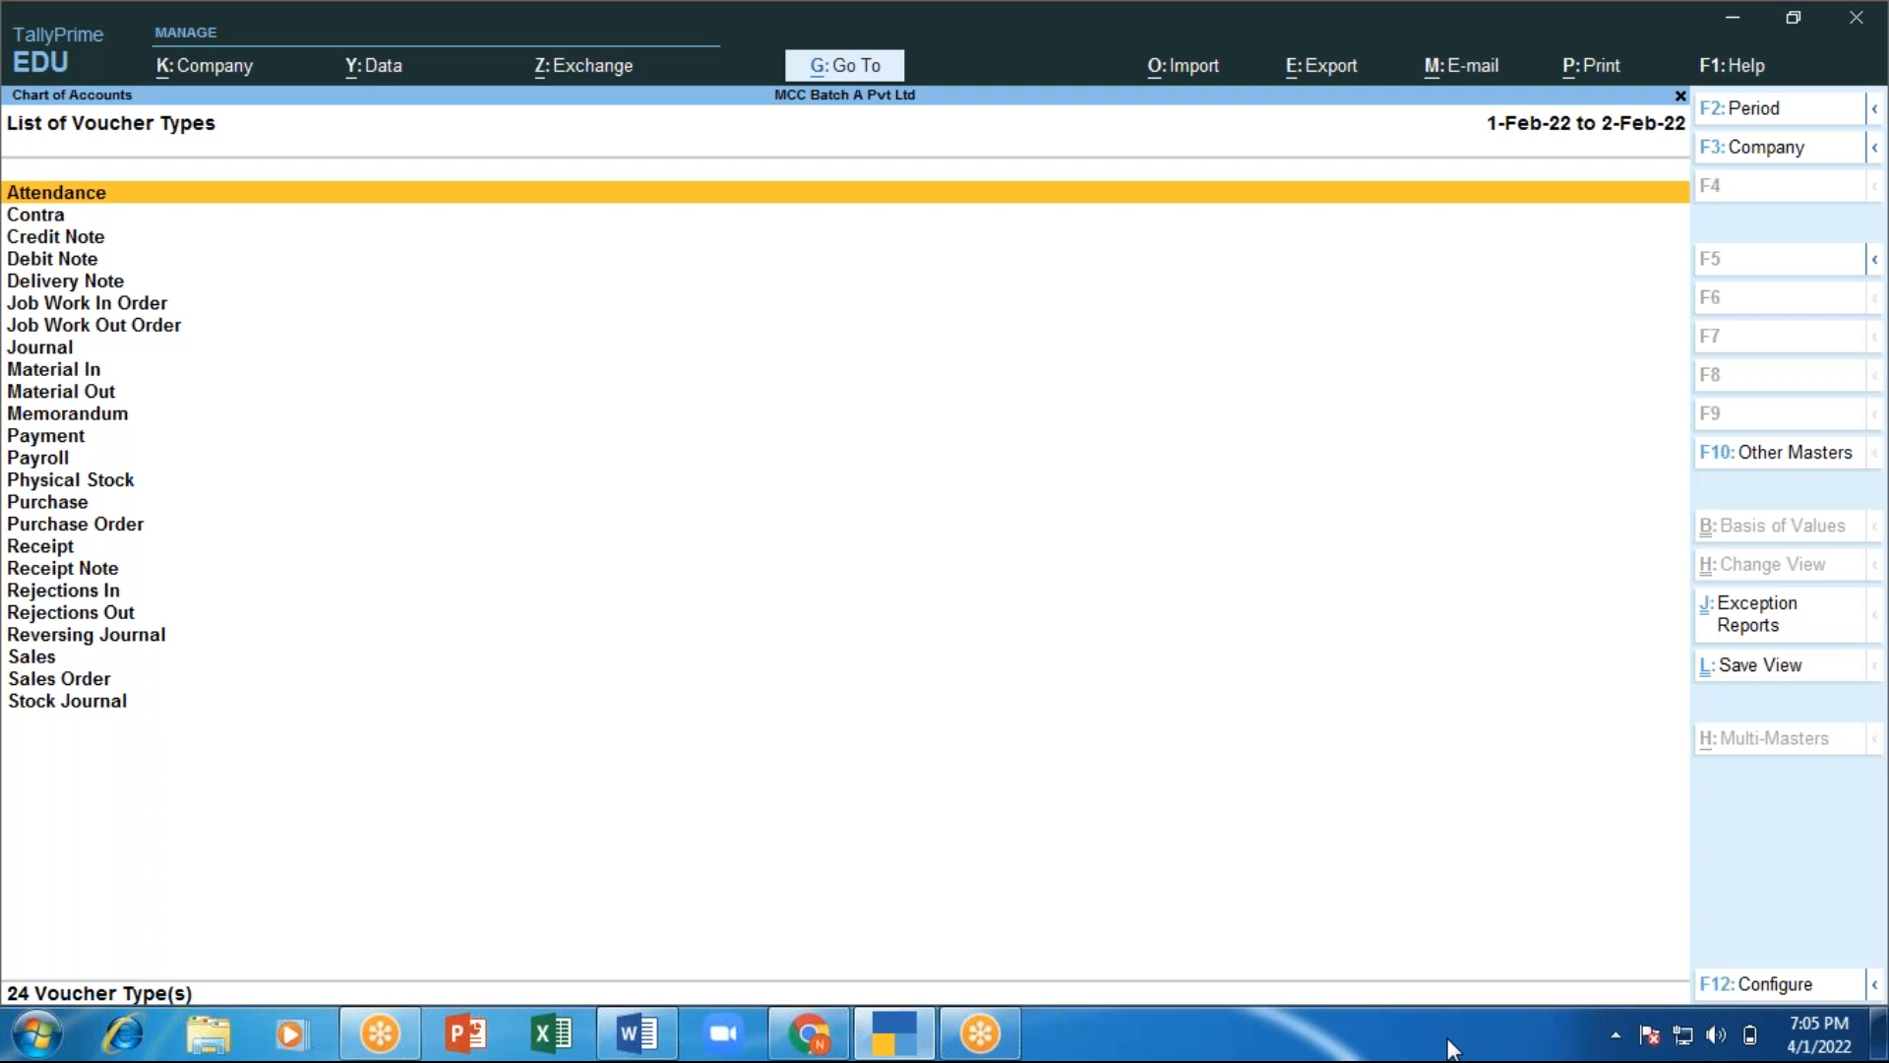
Look through the list of voucher types from Attendance down to Sales Order, and return to the Gateway of Tally.
{"action": "key", "text": "Down"}
{"action": "key", "text": "Down"}
{"action": "key", "text": "Down"}
{"action": "key", "text": "Down"}
{"action": "key", "text": "Down"}
{"action": "key", "text": "Down"}
{"action": "key", "text": "Down"}
{"action": "key", "text": "Down"}
{"action": "key", "text": "Down"}
{"action": "key", "text": "Down"}
{"action": "key", "text": "Down"}
{"action": "key", "text": "Down"}
{"action": "key", "text": "Down"}
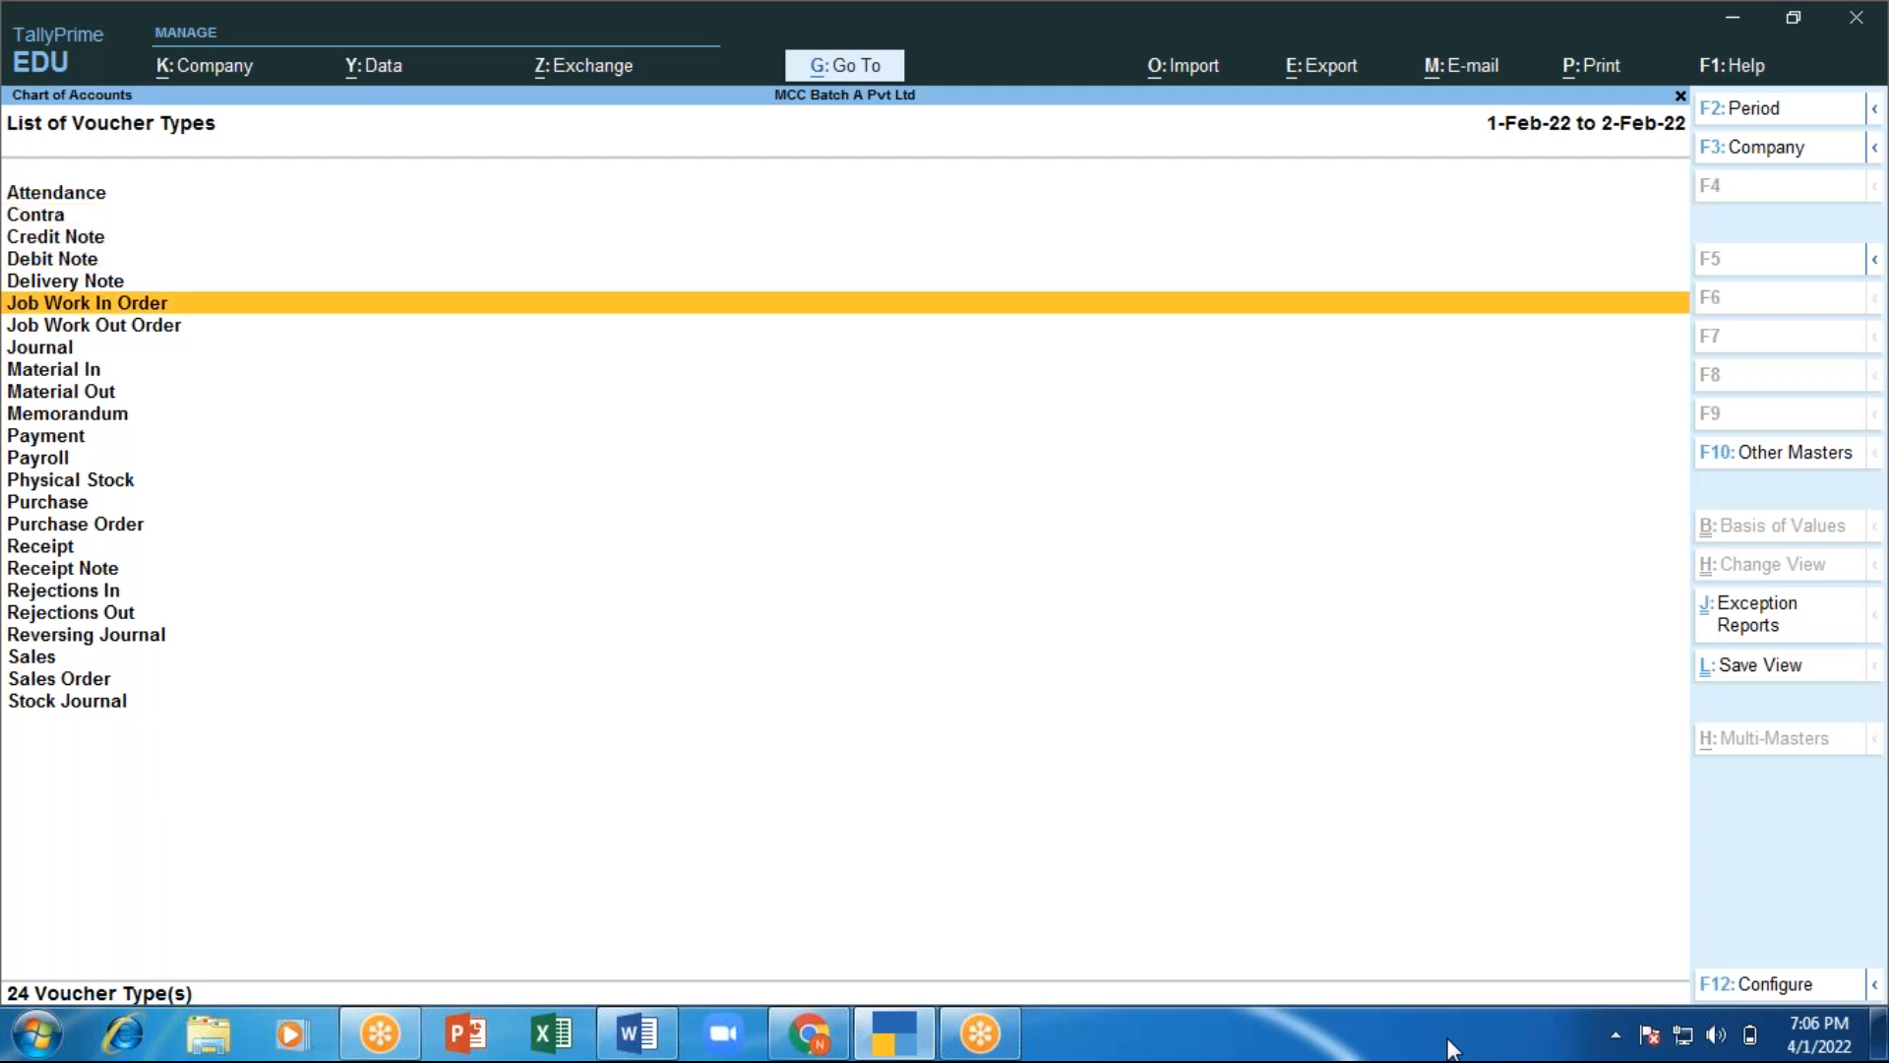
{"action": "key", "text": "Down"}
{"action": "key", "text": "Down"}
{"action": "key", "text": "Down"}
{"action": "key", "text": "Down"}
{"action": "key", "text": "Down"}
{"action": "key", "text": "Down"}
{"action": "key", "text": "Down"}
{"action": "key", "text": "Down"}
{"action": "key", "text": "Down"}
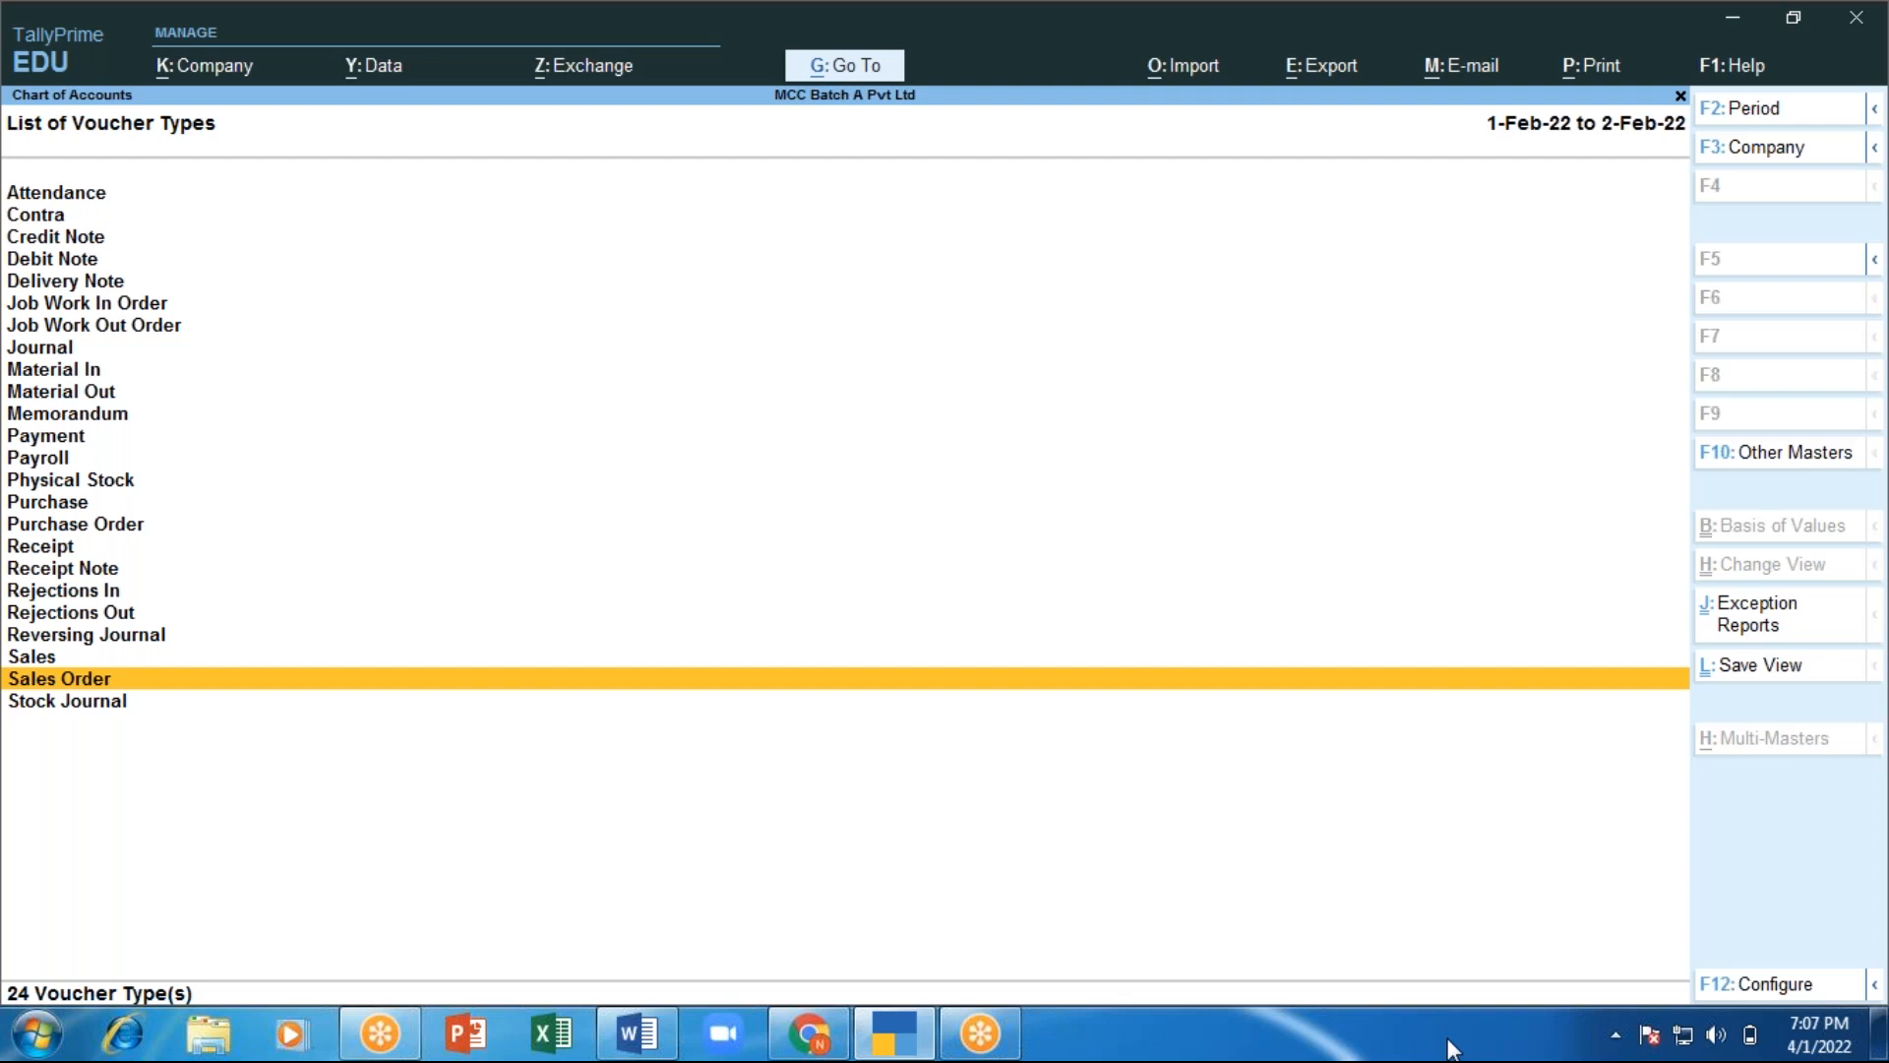
{"action": "key", "text": "Escape"}
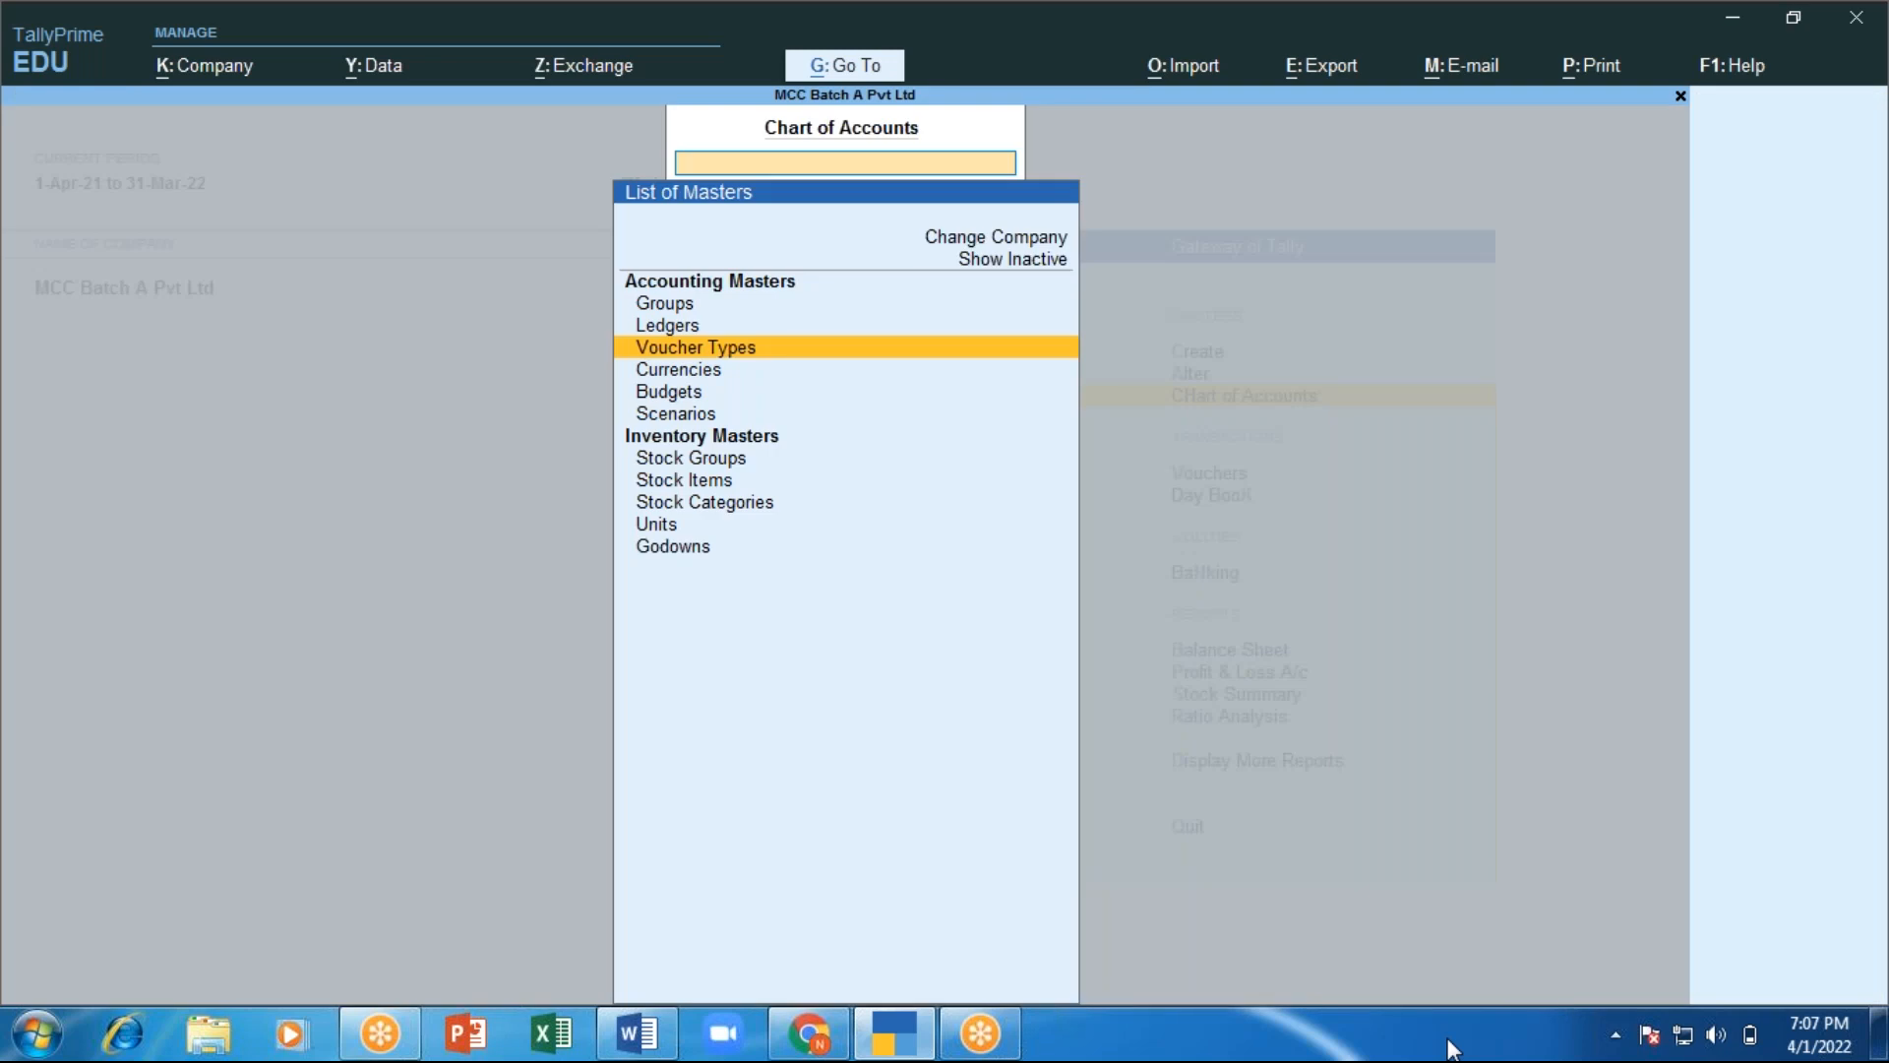
{"action": "key", "text": "Escape"}
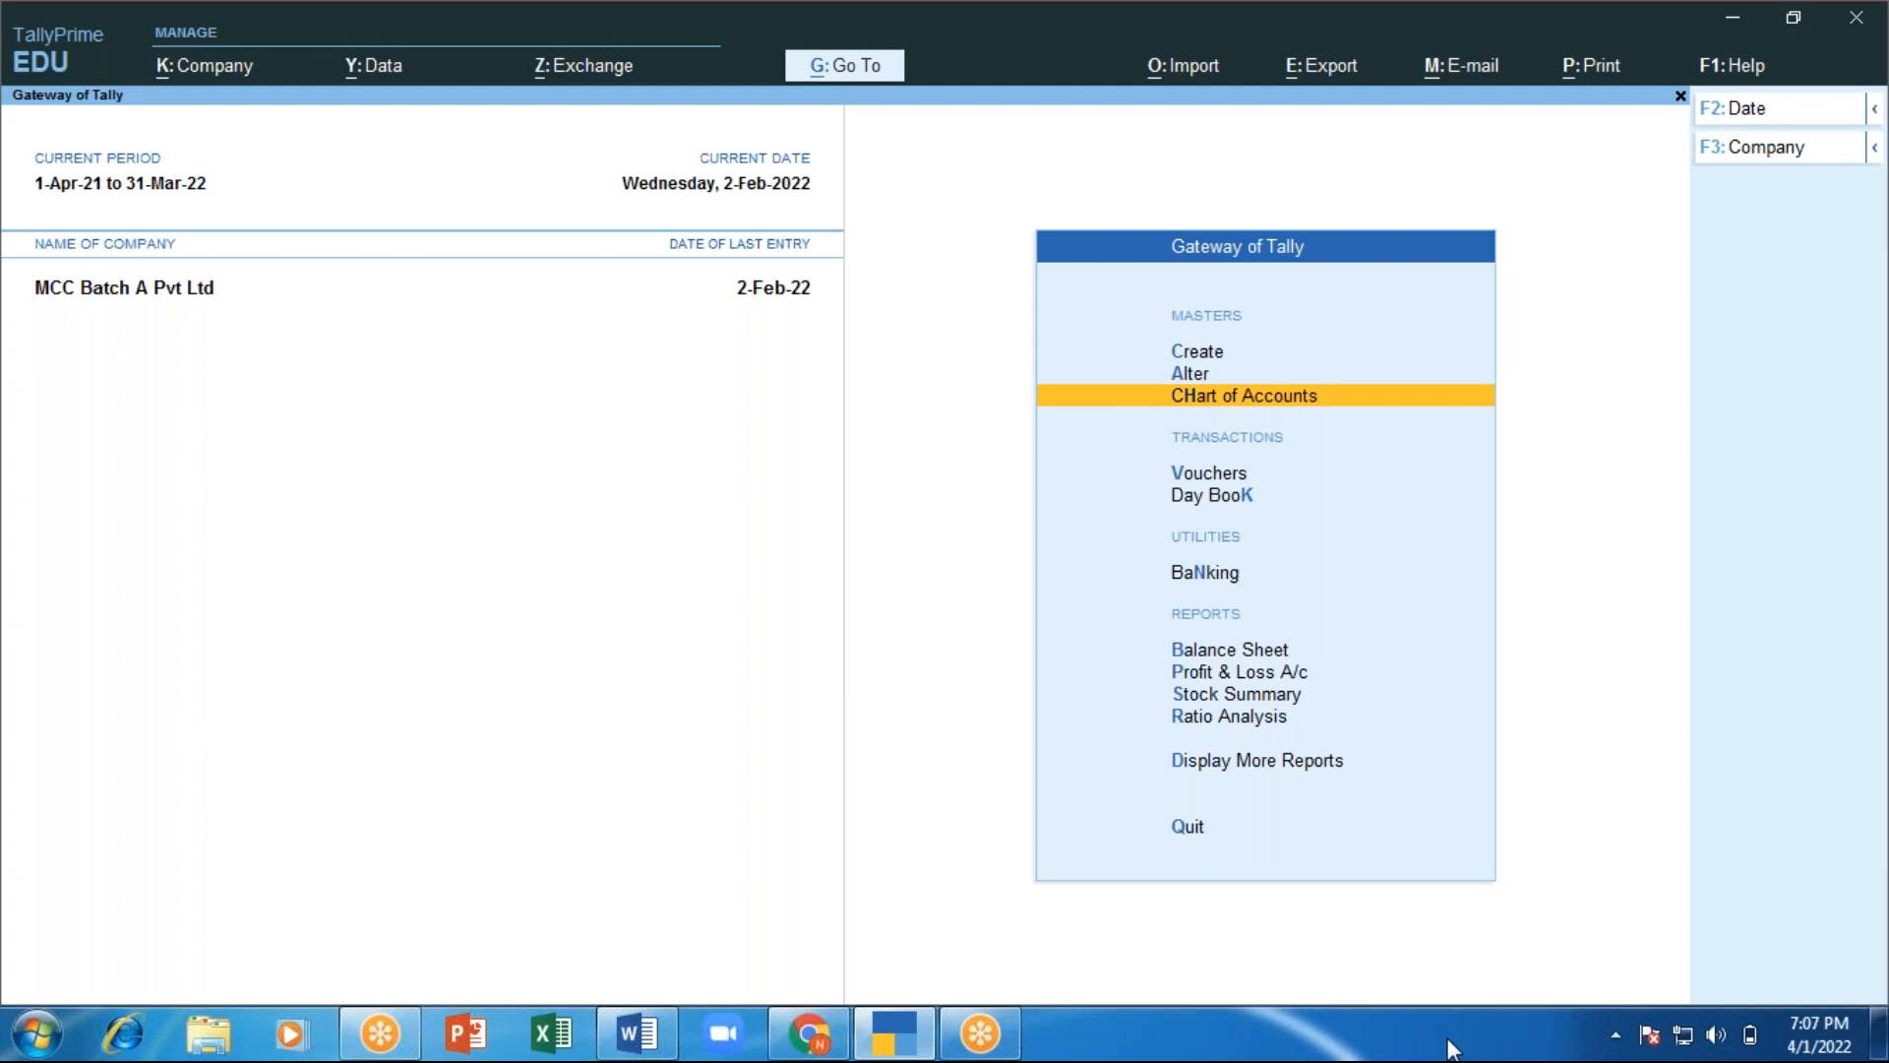
Switch to the Word notes and add the heading "Inventory Management" below the ALT +F1 line.
{"action": "key", "text": "alt"}
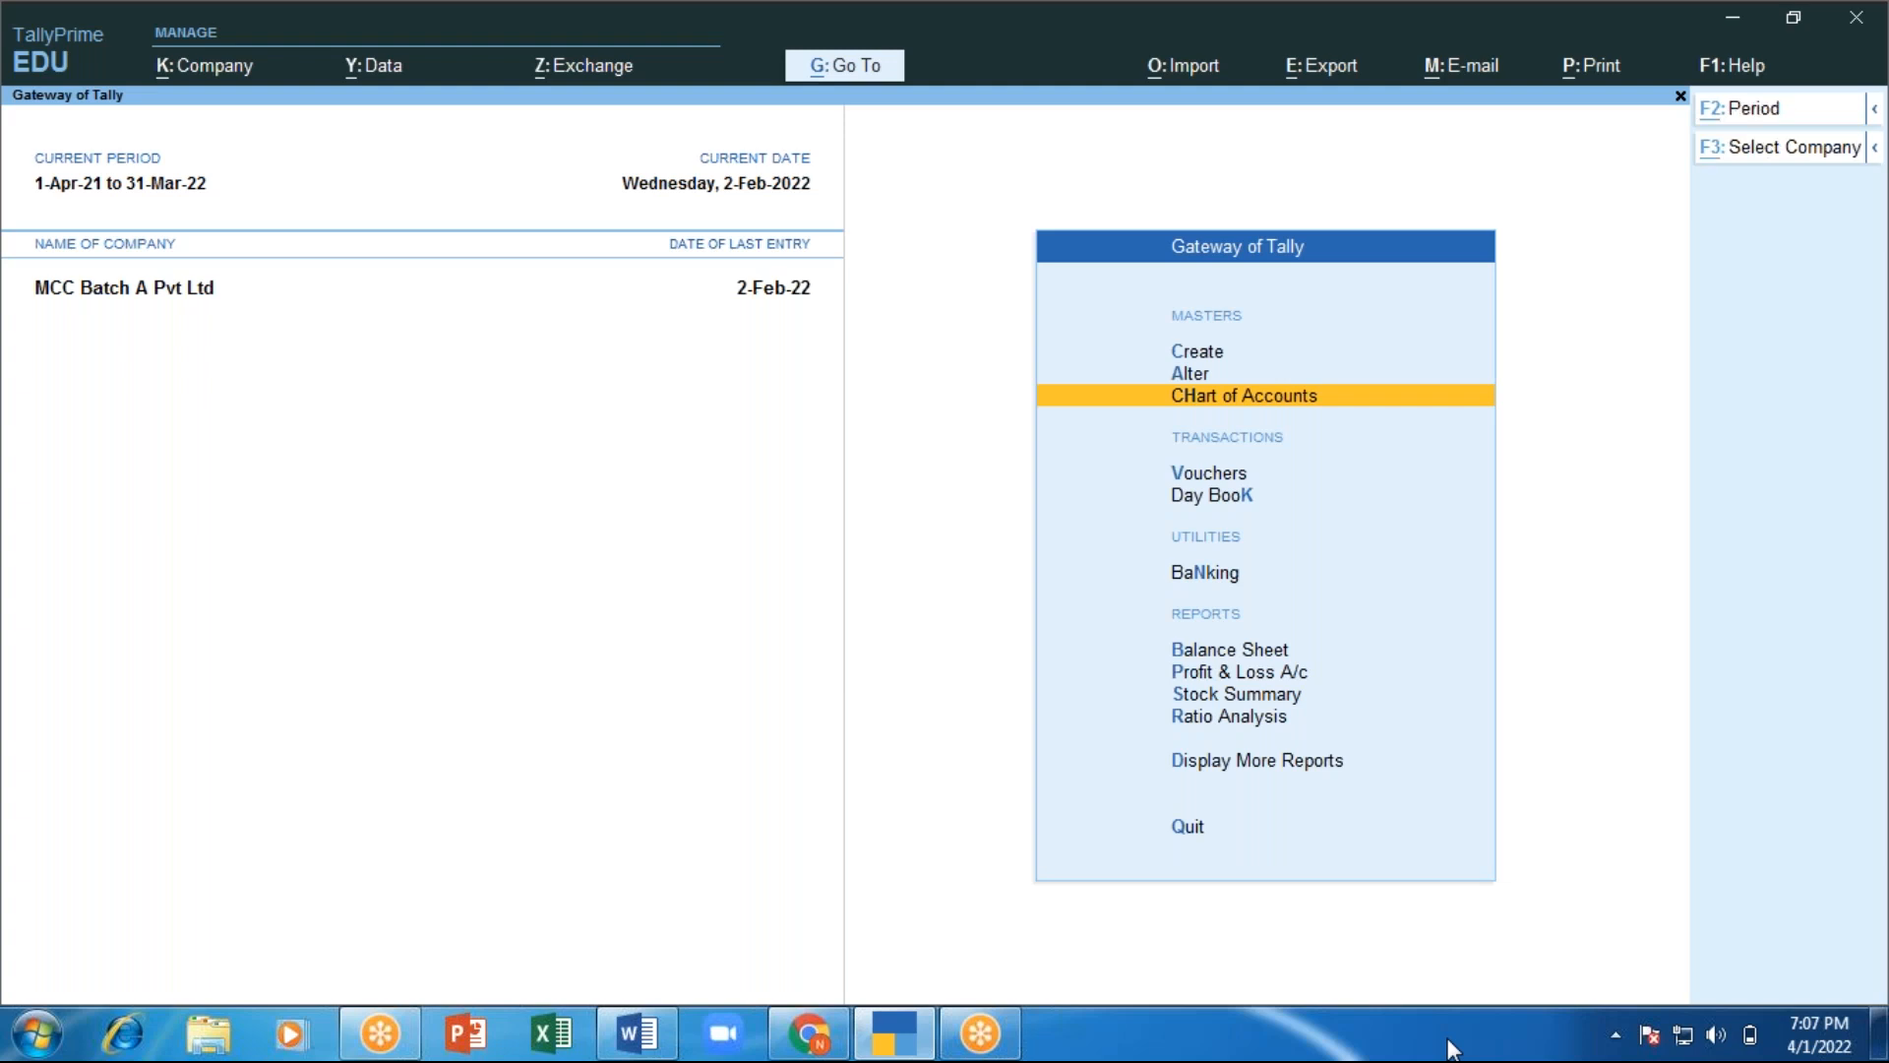
{"action": "key", "text": "alt+Tab"}
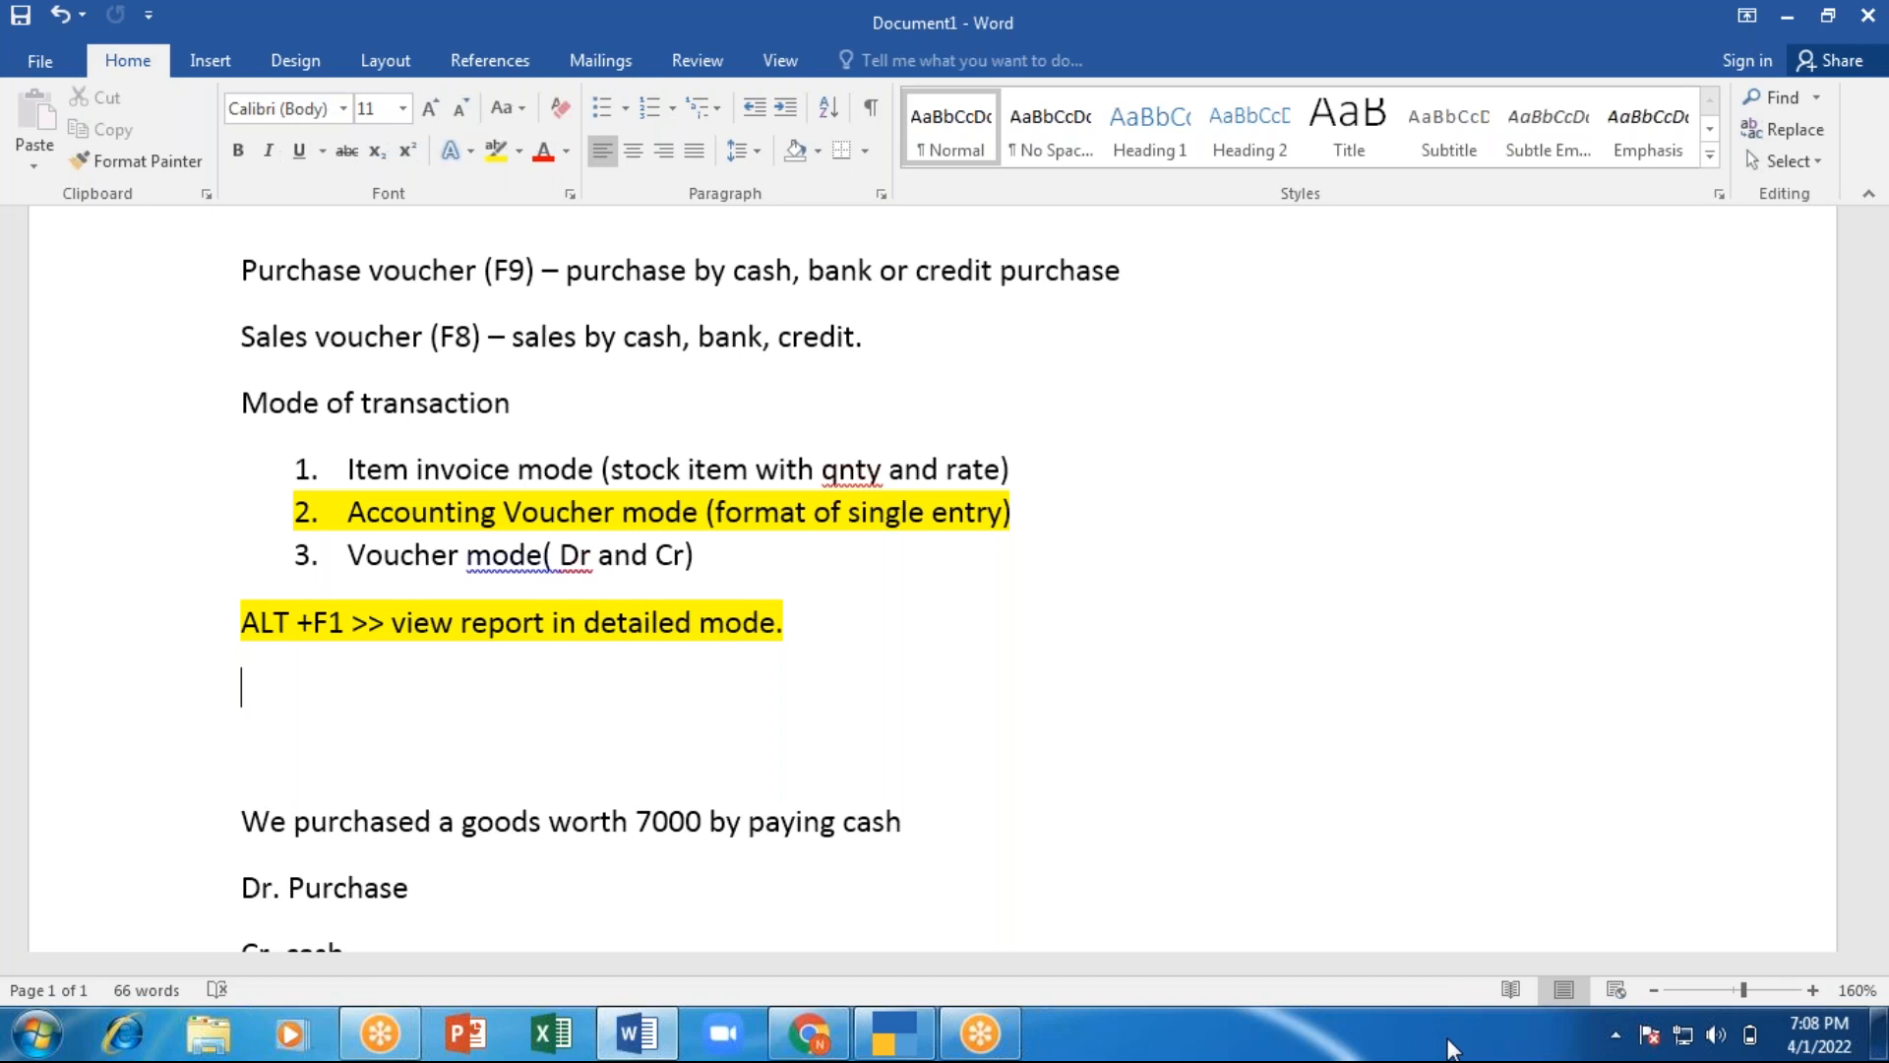
{"action": "key", "text": "Return"}
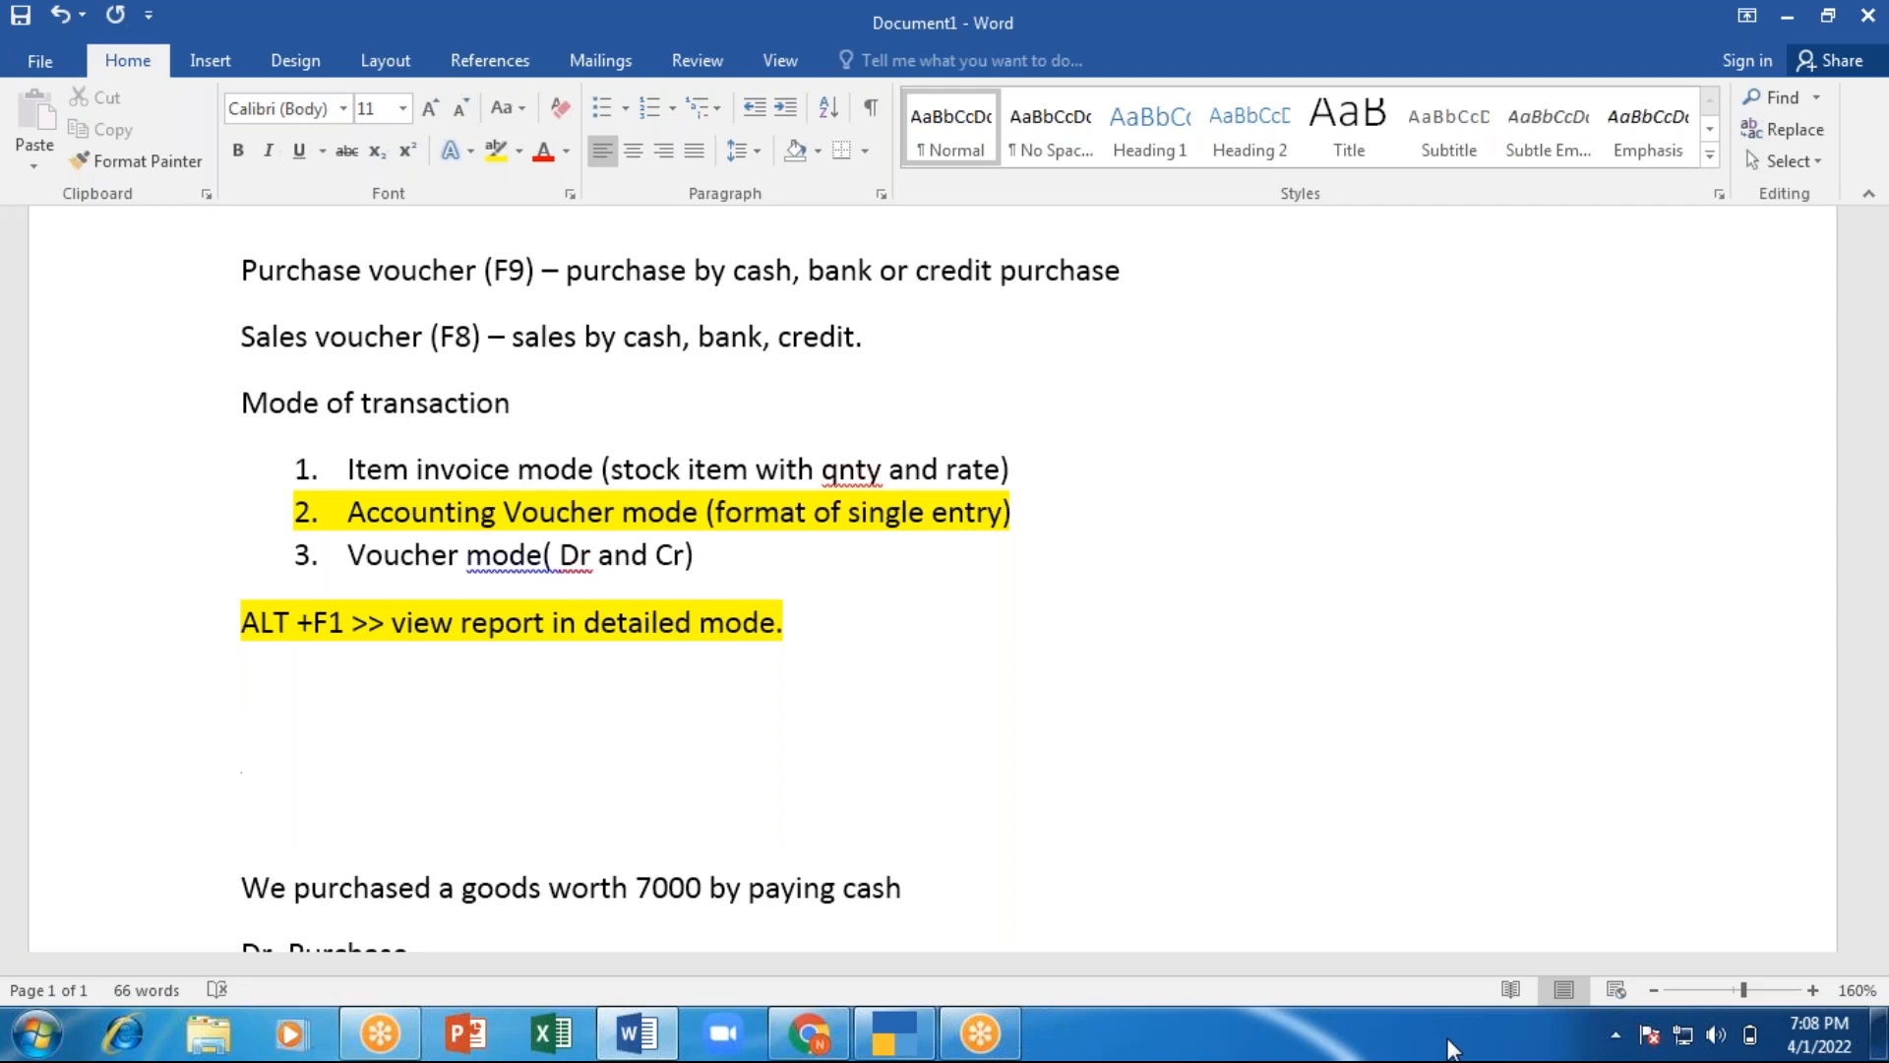
{"action": "type", "text": "Inventory Mana"}
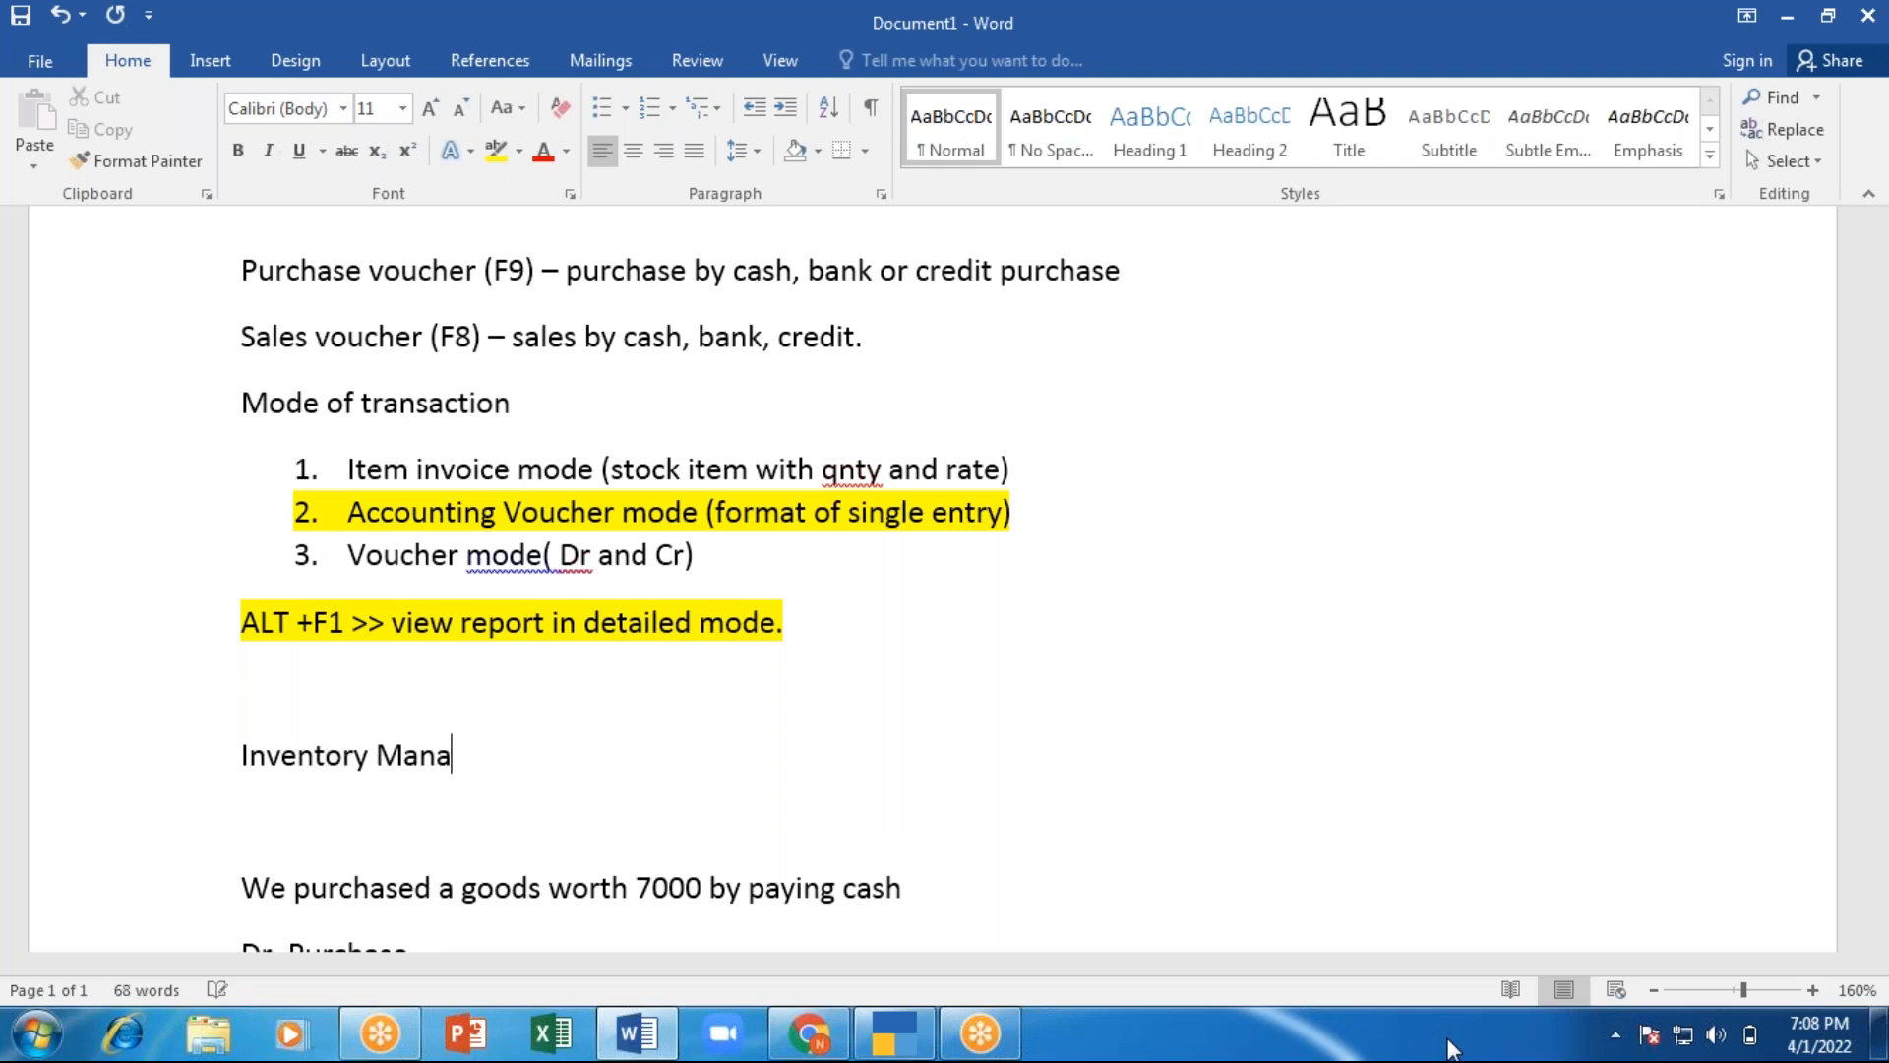
{"action": "type", "text": "gement"}
{"action": "key", "text": "Return"}
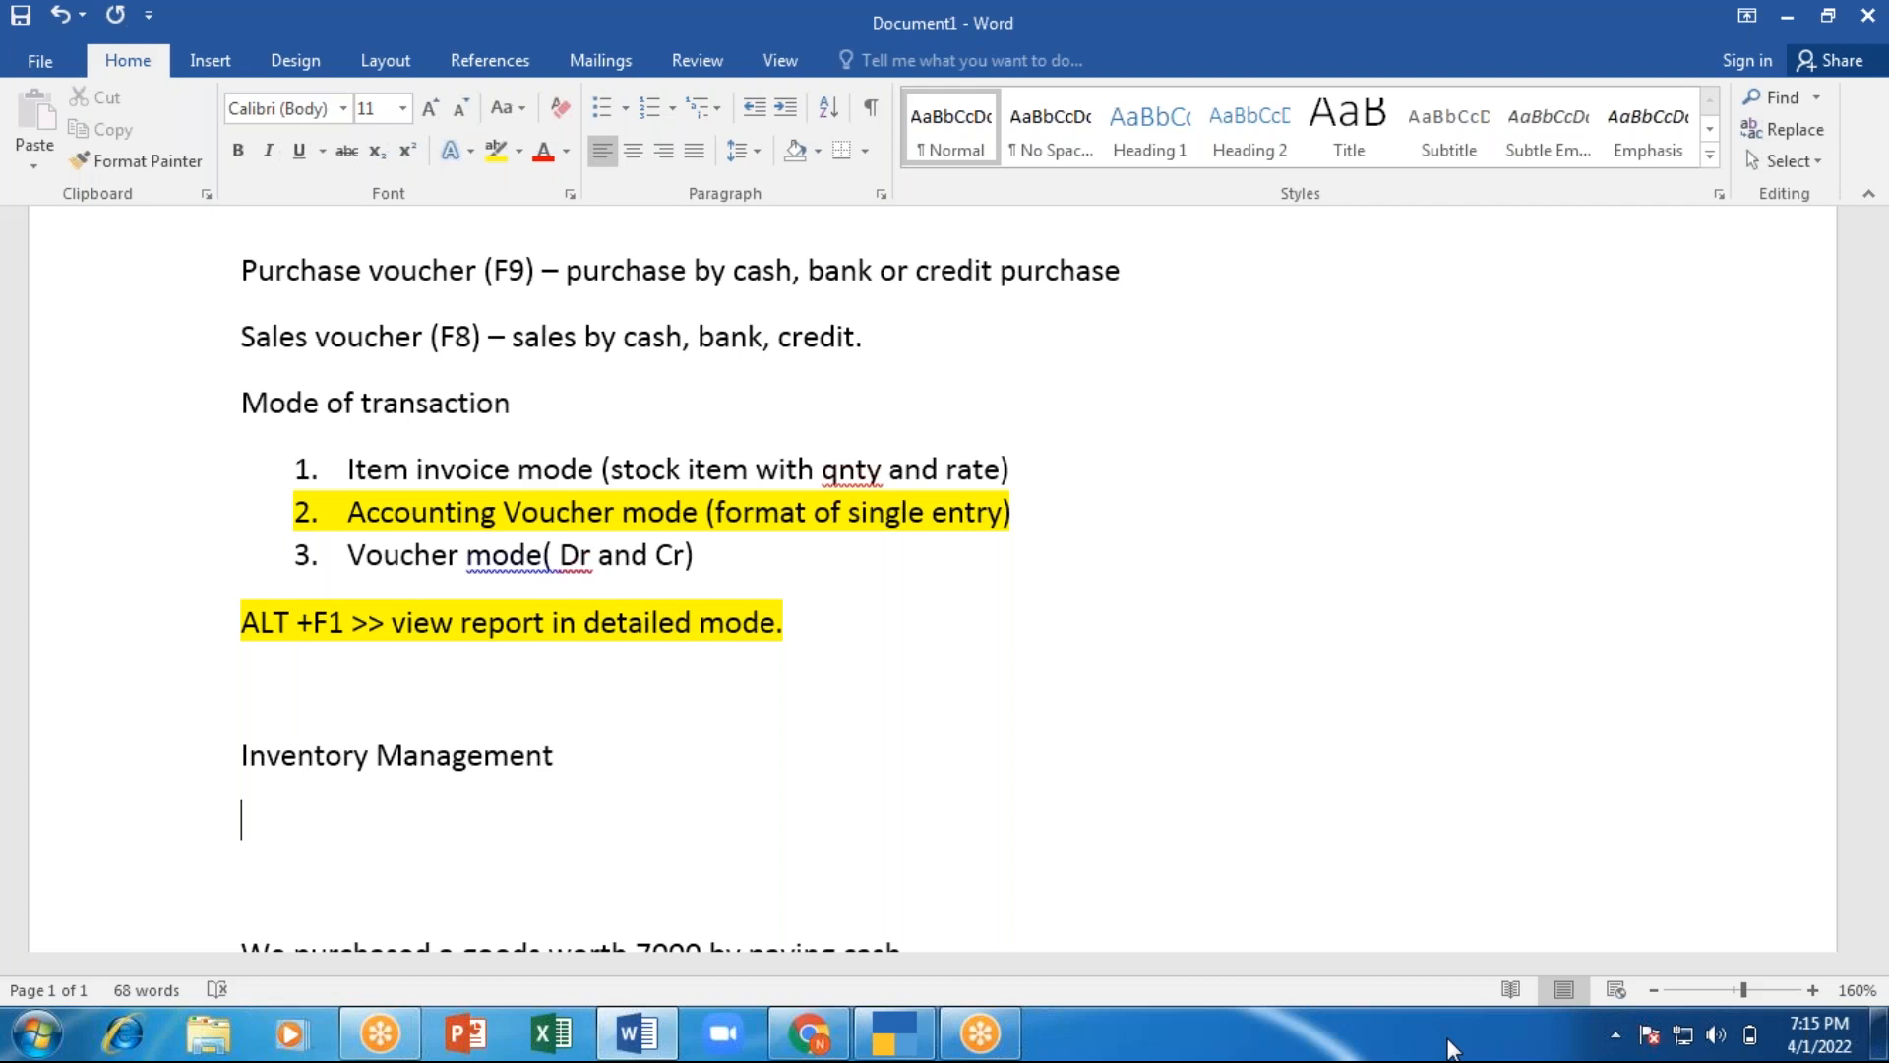
Add the line "Mobile >> brand >> model" under the Inventory Management heading.
{"action": "type", "text": "Mobile "}
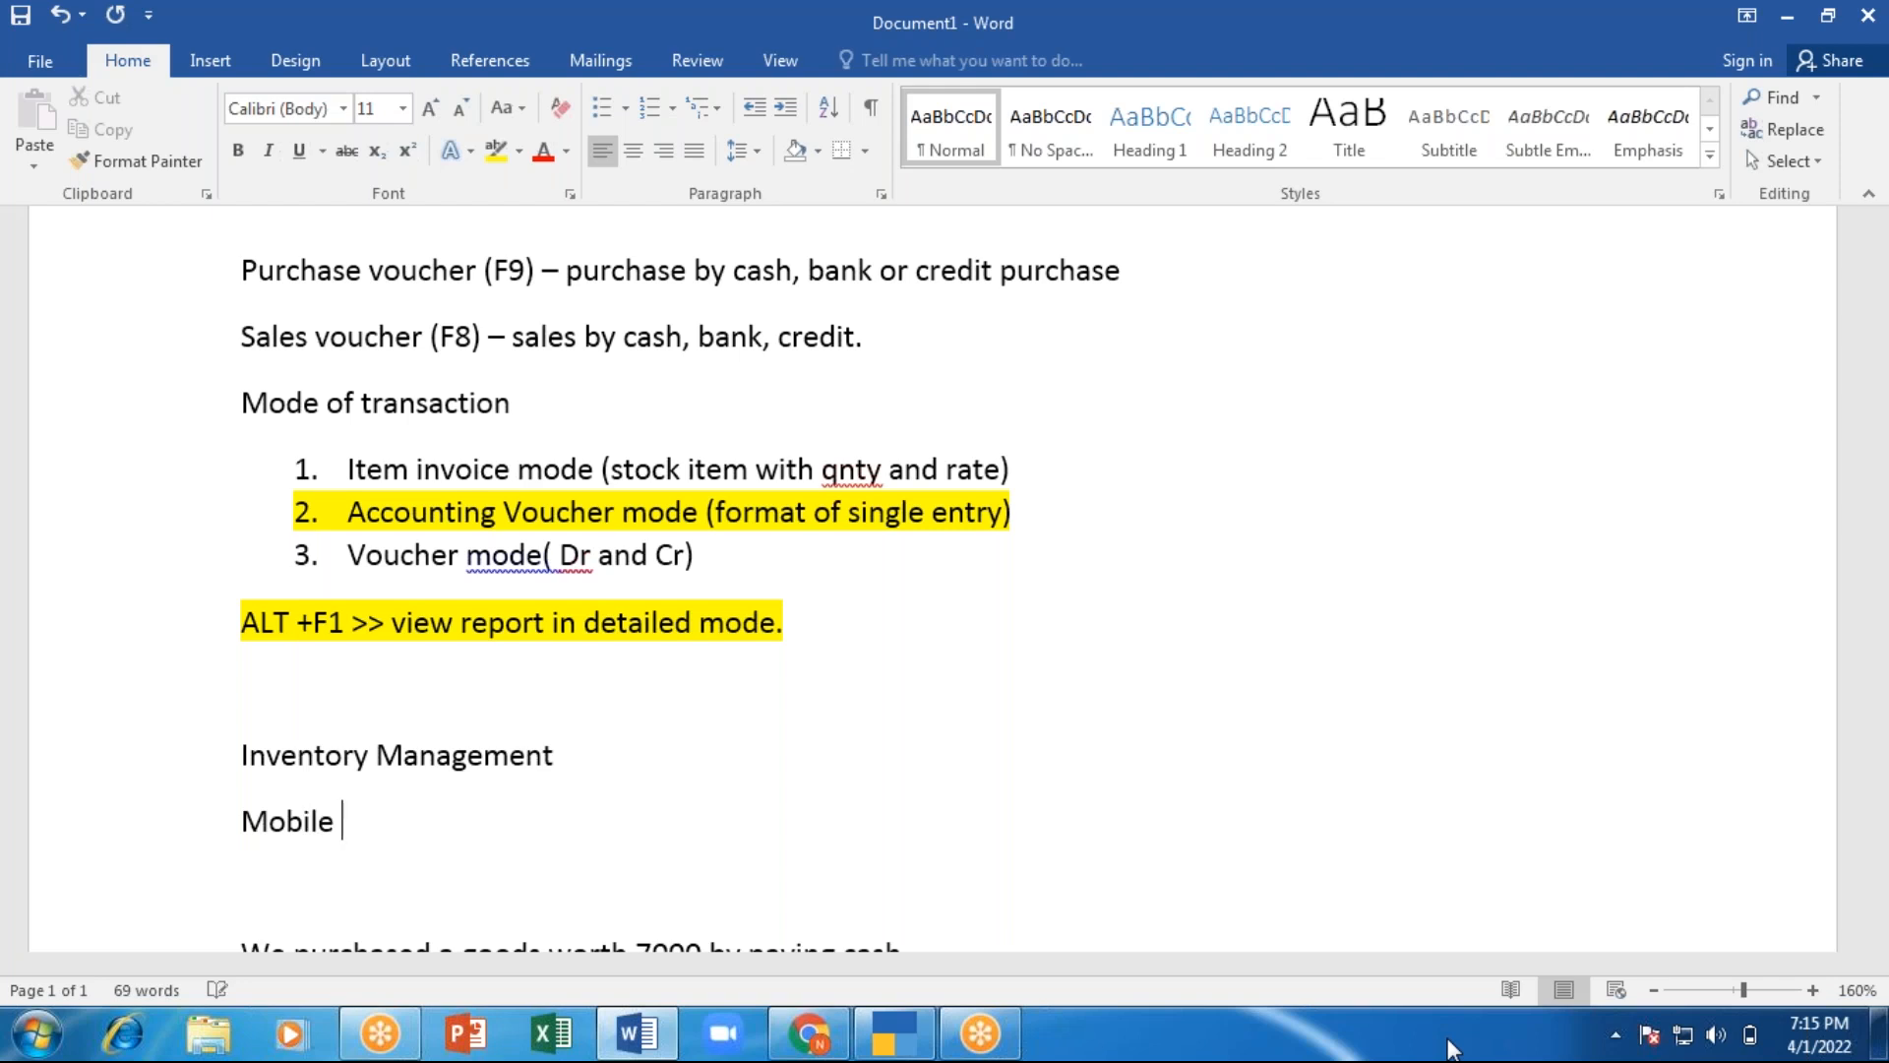
{"action": "type", "text": ">> ban"}
{"action": "type", "text": "k"}
{"action": "key", "text": "BackSpace"}
{"action": "key", "text": "BackSpace"}
{"action": "key", "text": "BackSpace"}
{"action": "type", "text": "rand >> "}
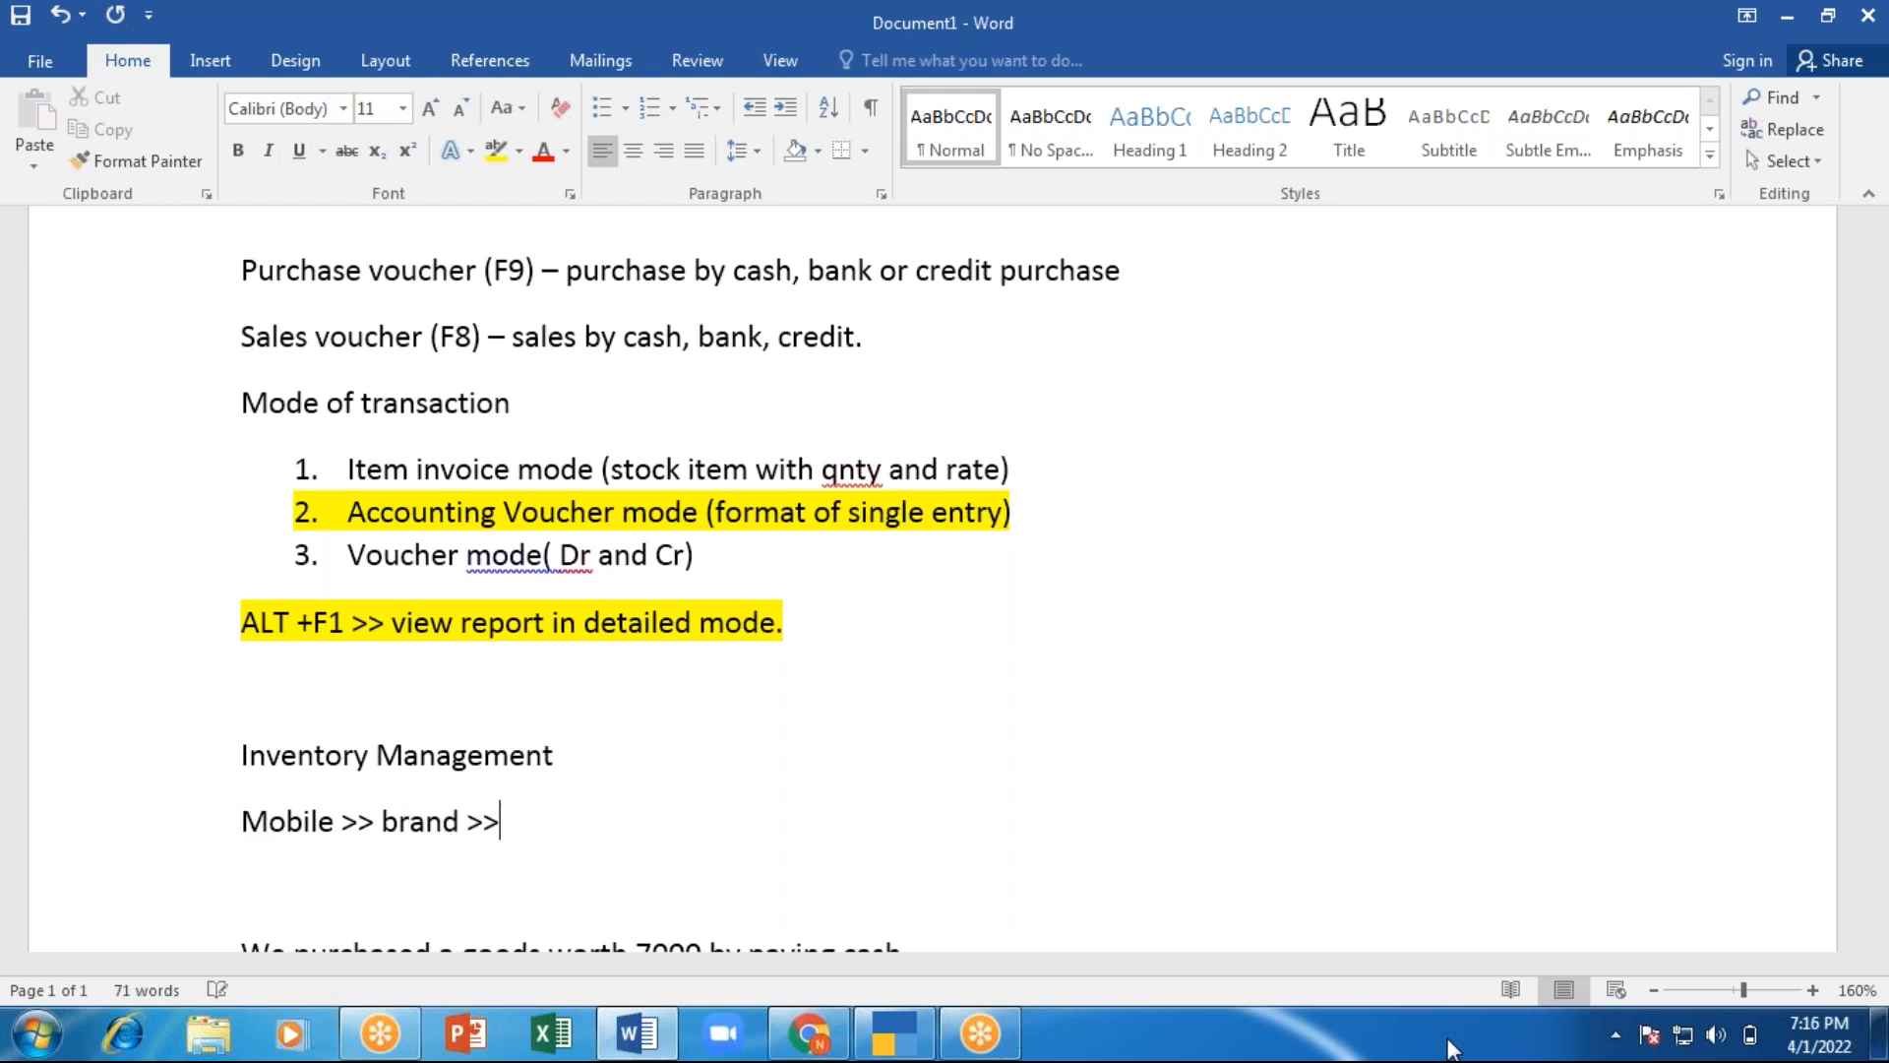
{"action": "type", "text": "Mobile"}
{"action": "key", "text": "BackSpace"}
{"action": "key", "text": "BackSpace"}
{"action": "key", "text": "BackSpace"}
{"action": "key", "text": "BackSpace"}
{"action": "key", "text": "BackSpace"}
{"action": "key", "text": "BackSpace"}
{"action": "type", "text": "model"}
{"action": "key", "text": "Return"}
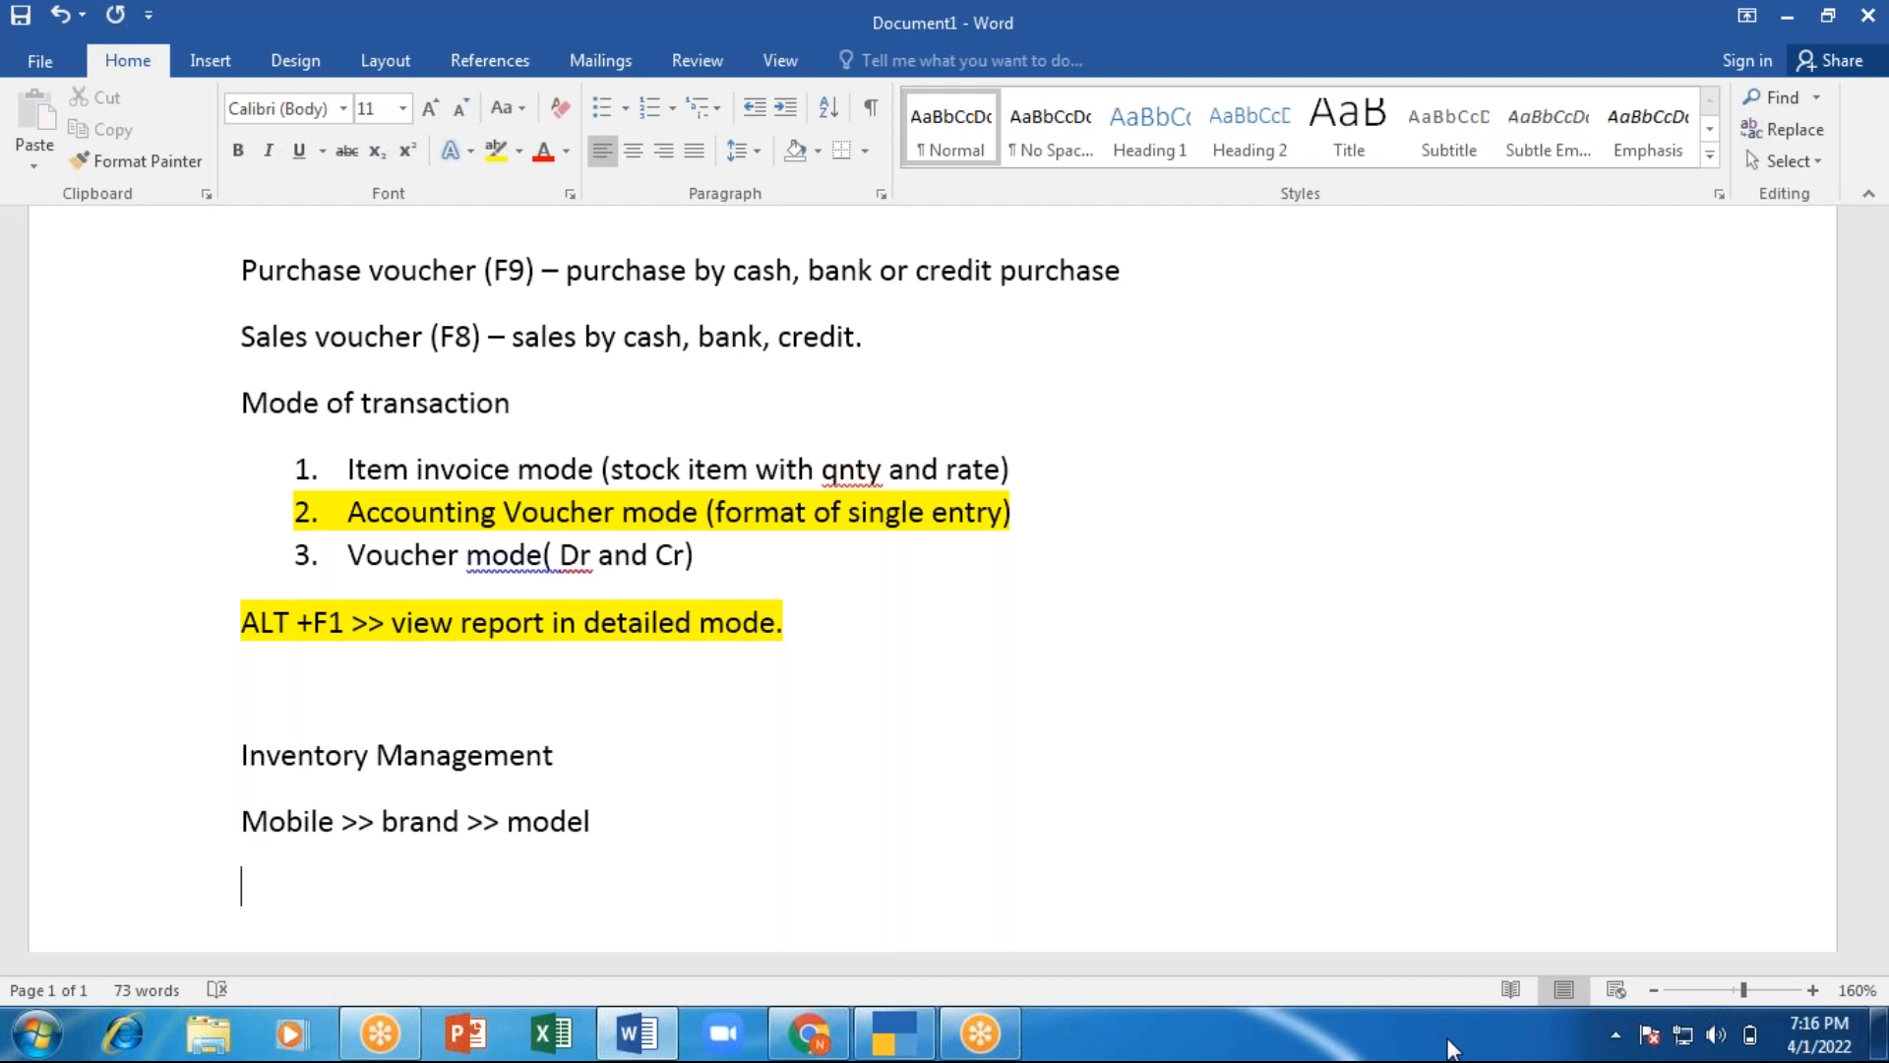
Add the line "Stock group > Stock category > stock item" below the mobile hierarchy line.
{"action": "type", "text": "Stock grou"}
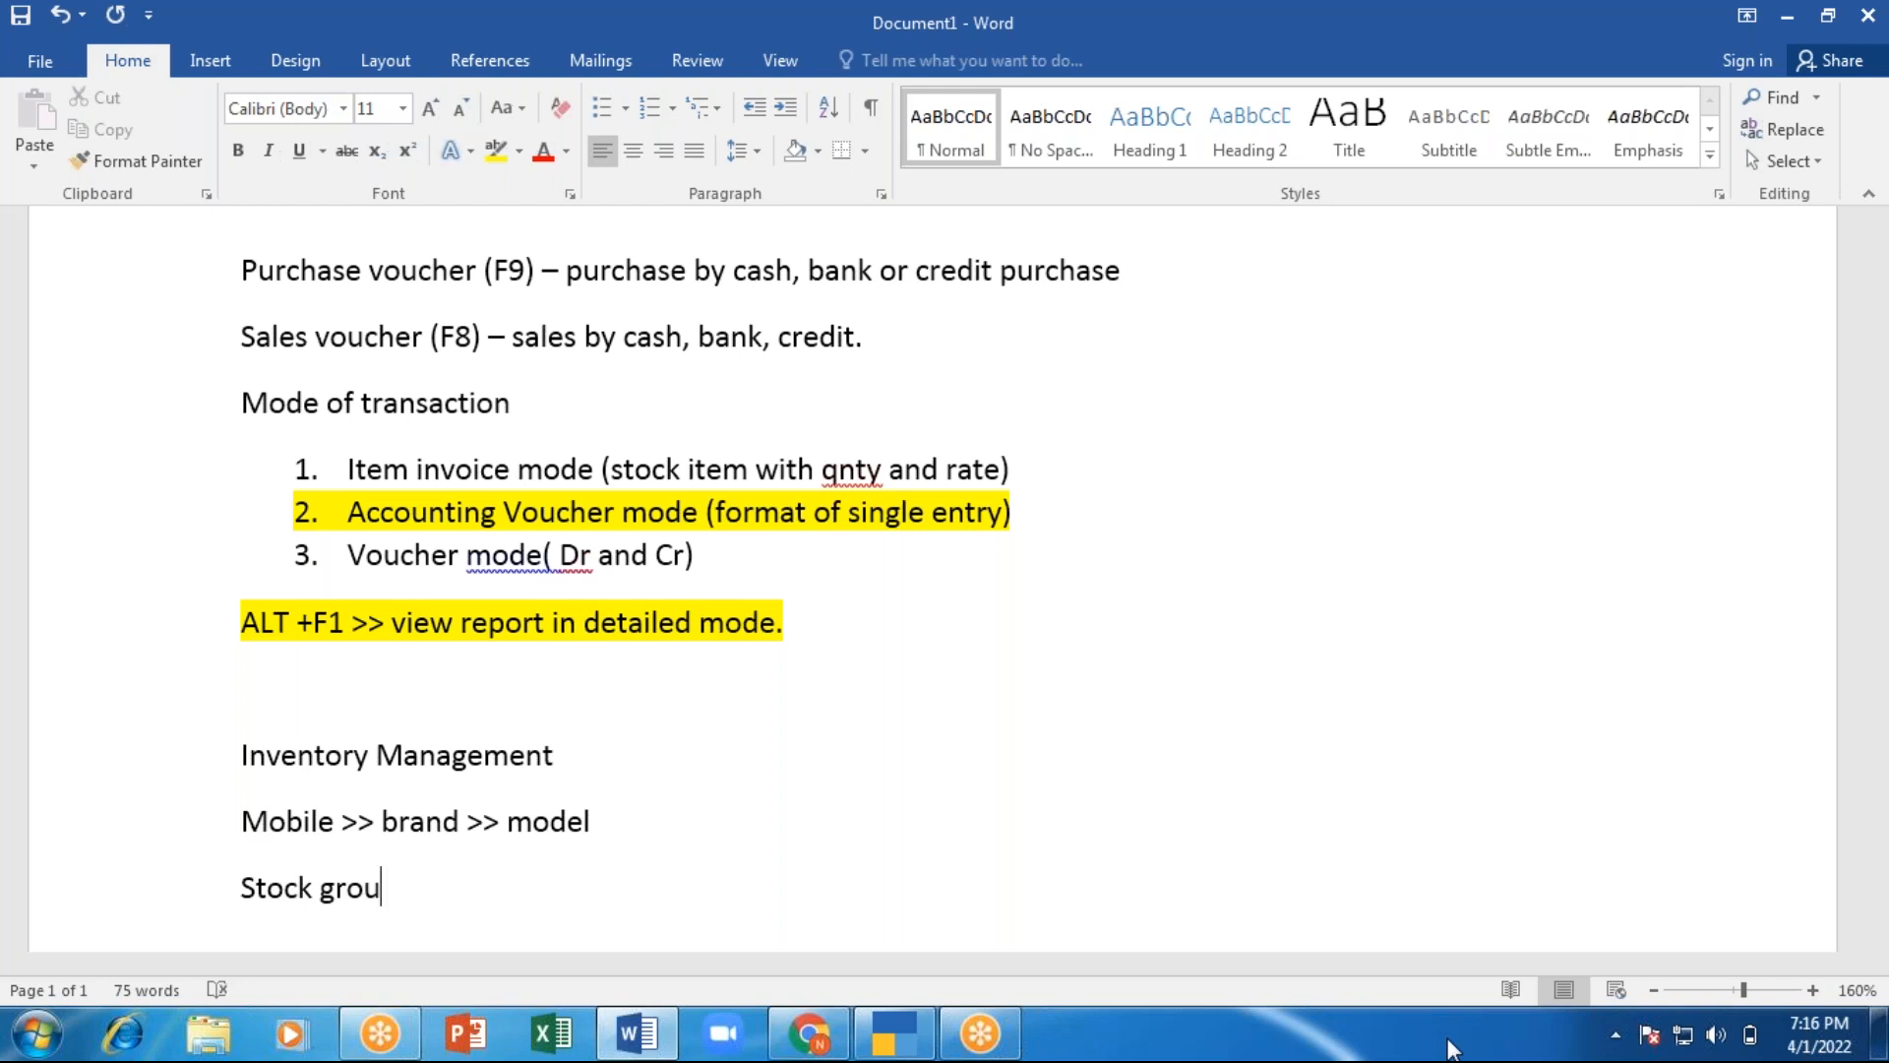
{"action": "type", "text": "p > Stock "}
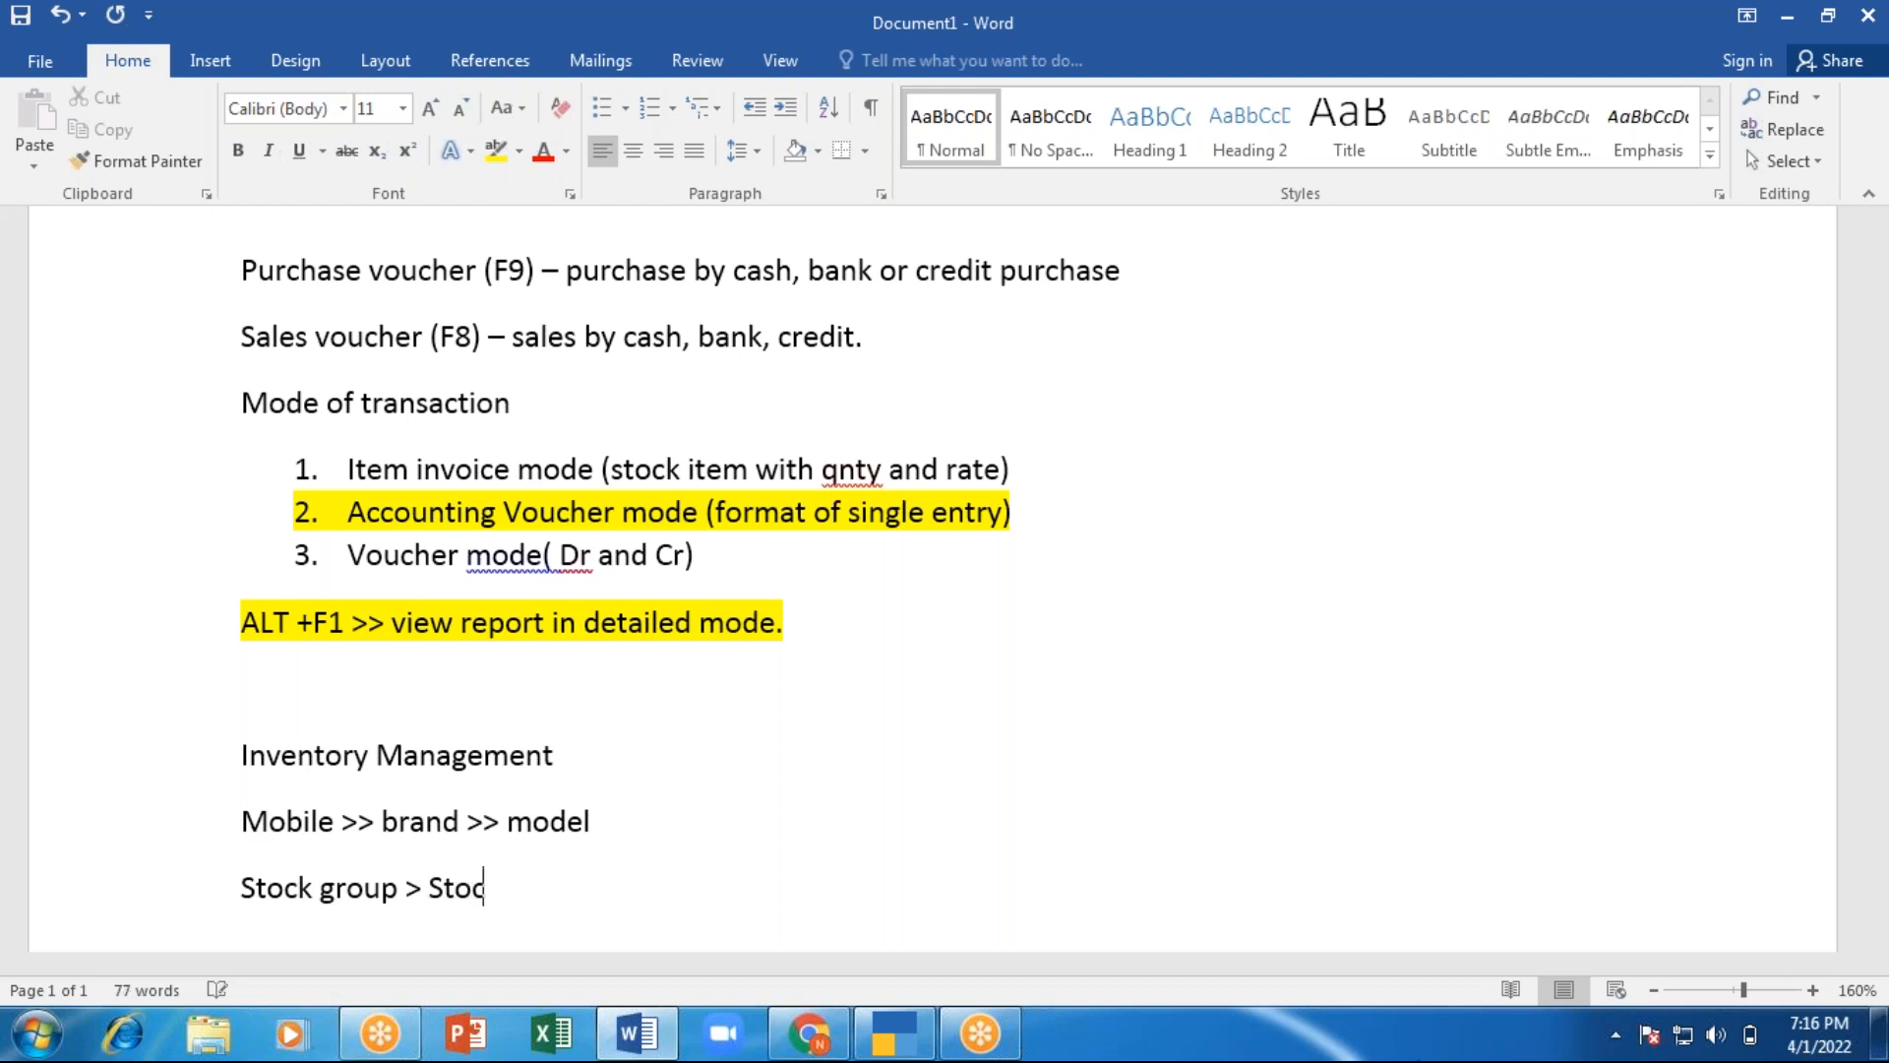
{"action": "type", "text": "category"}
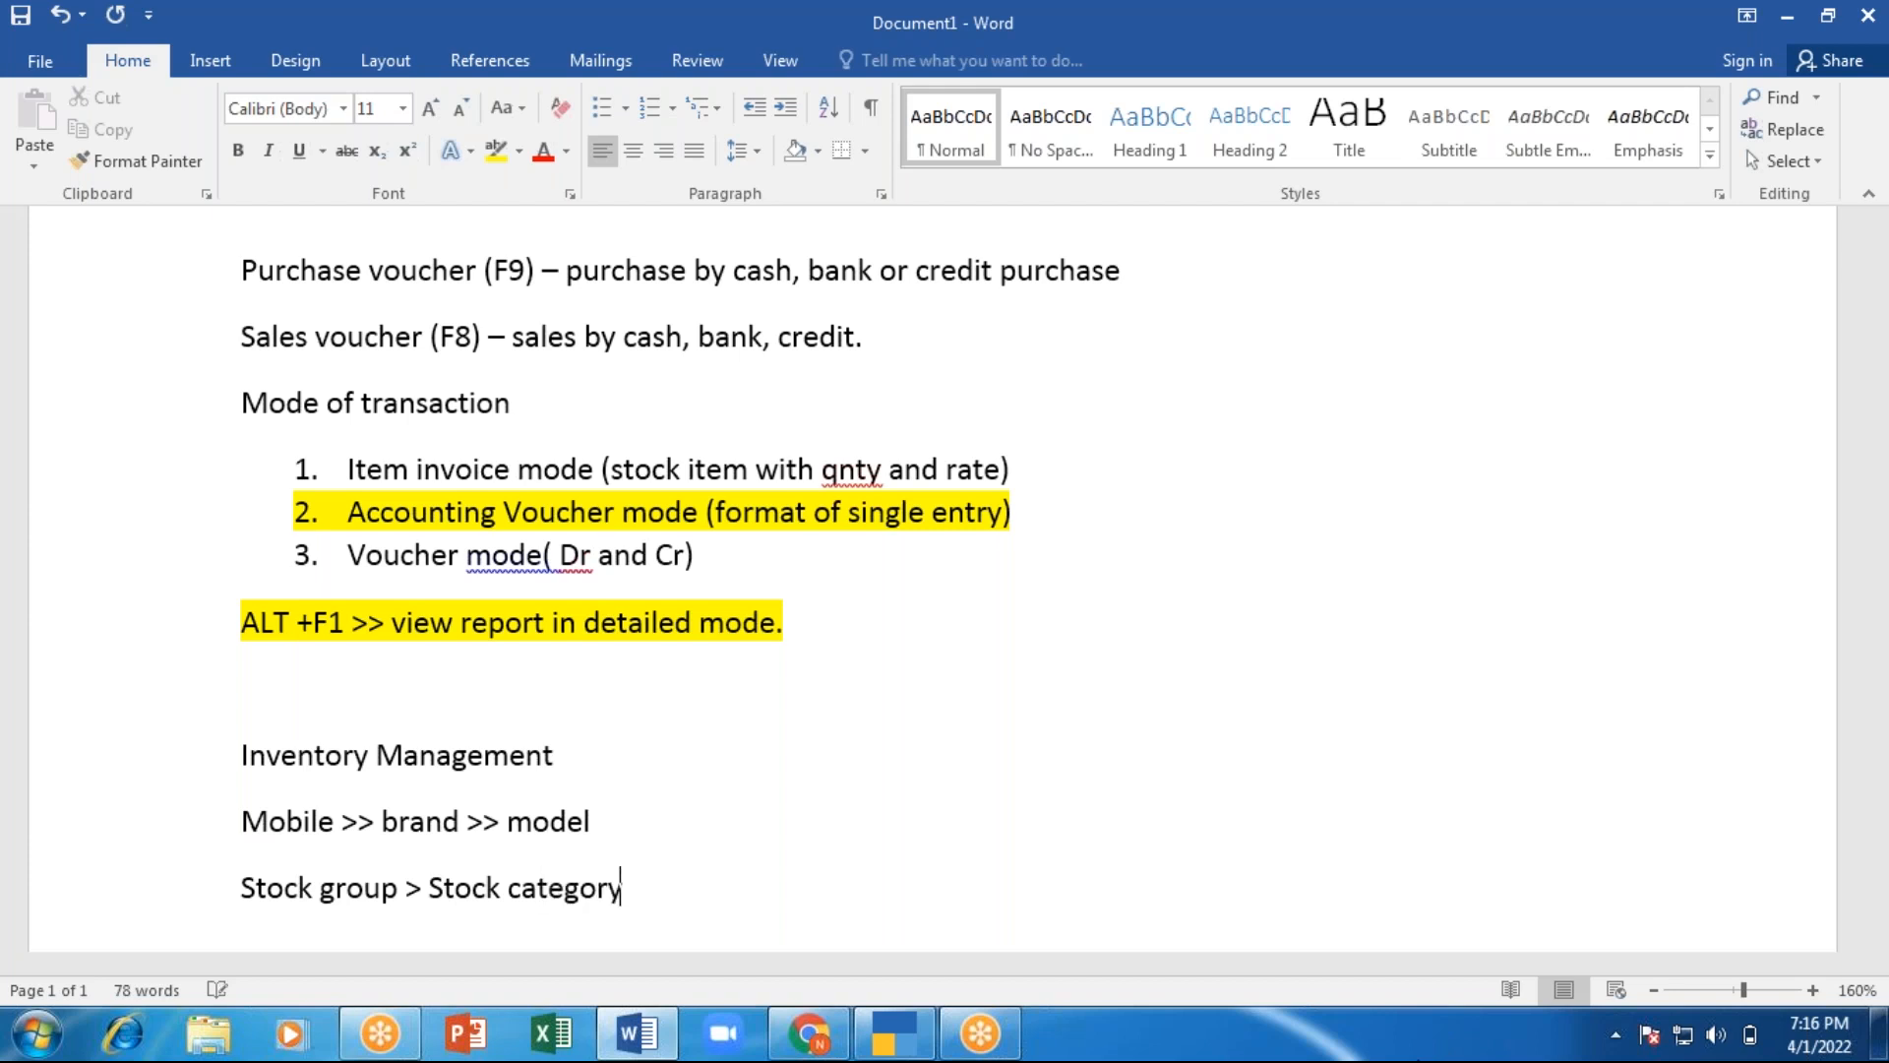
{"action": "type", "text": " >"}
{"action": "type", "text": "stock item"}
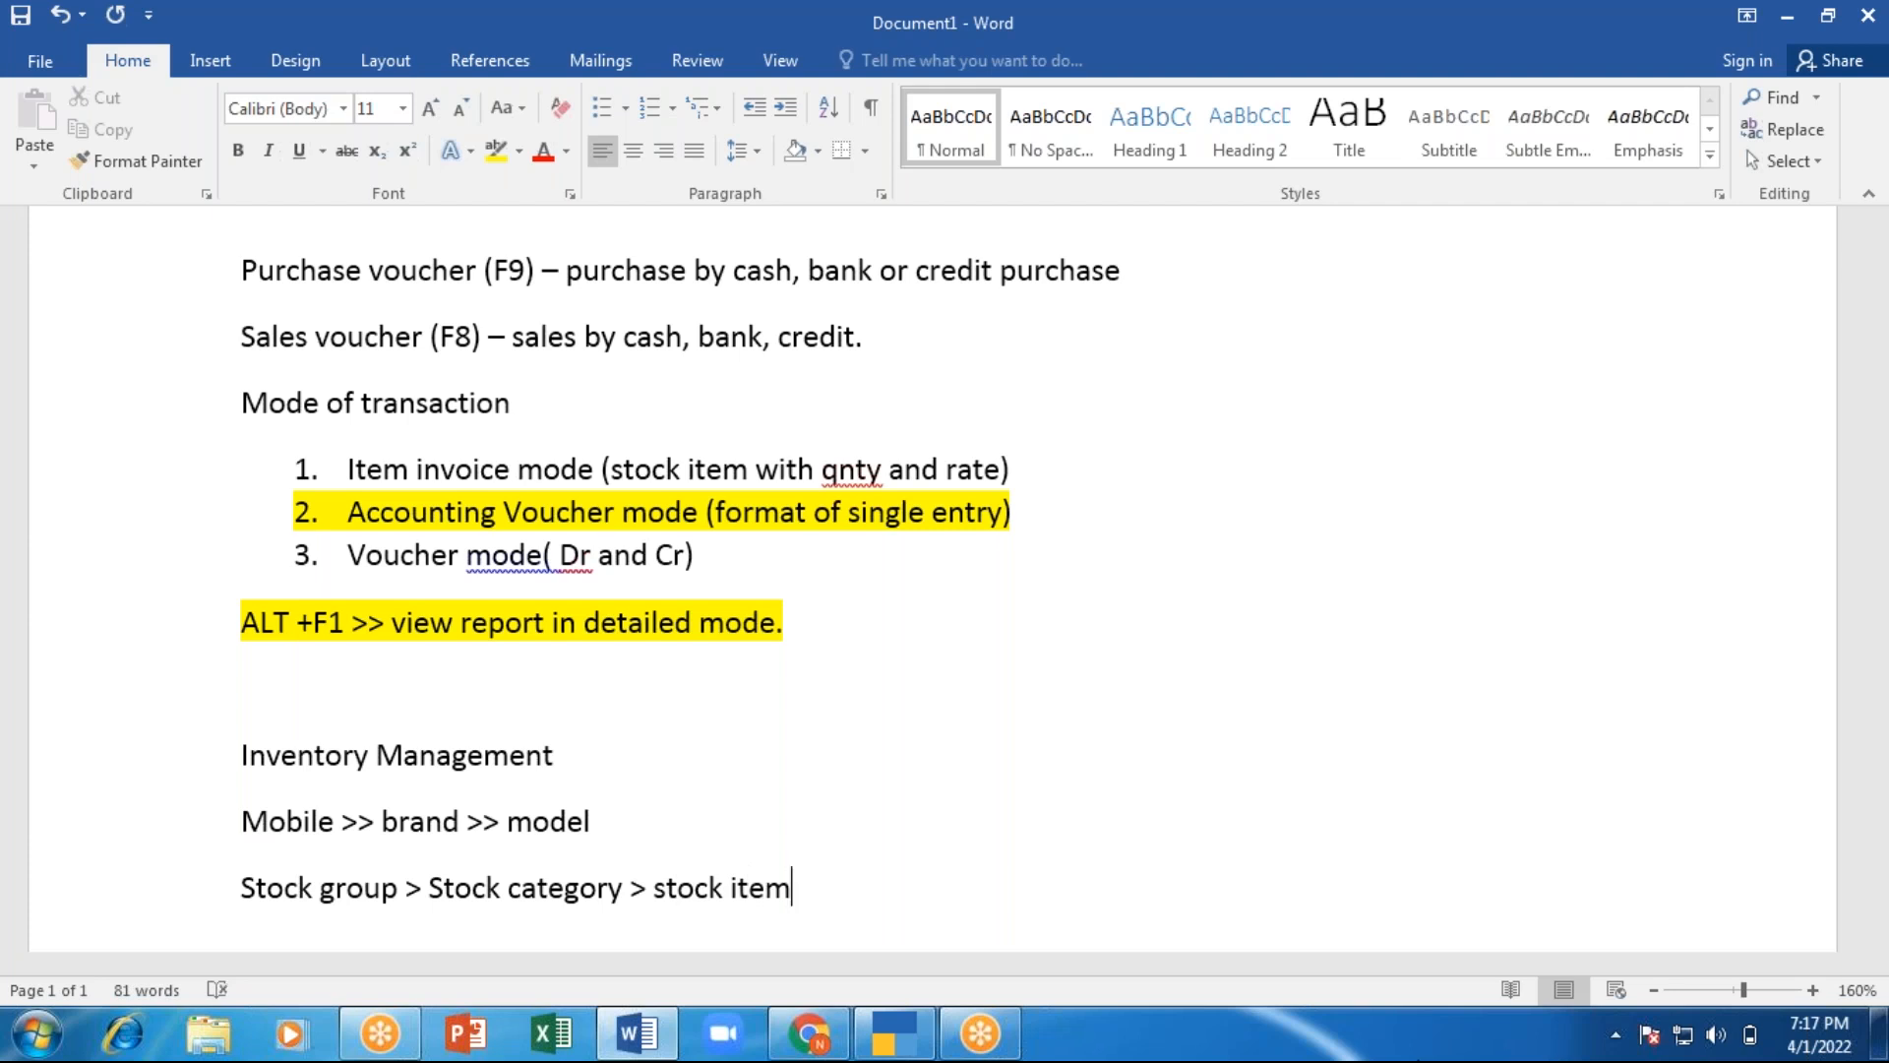
{"action": "key", "text": "Return"}
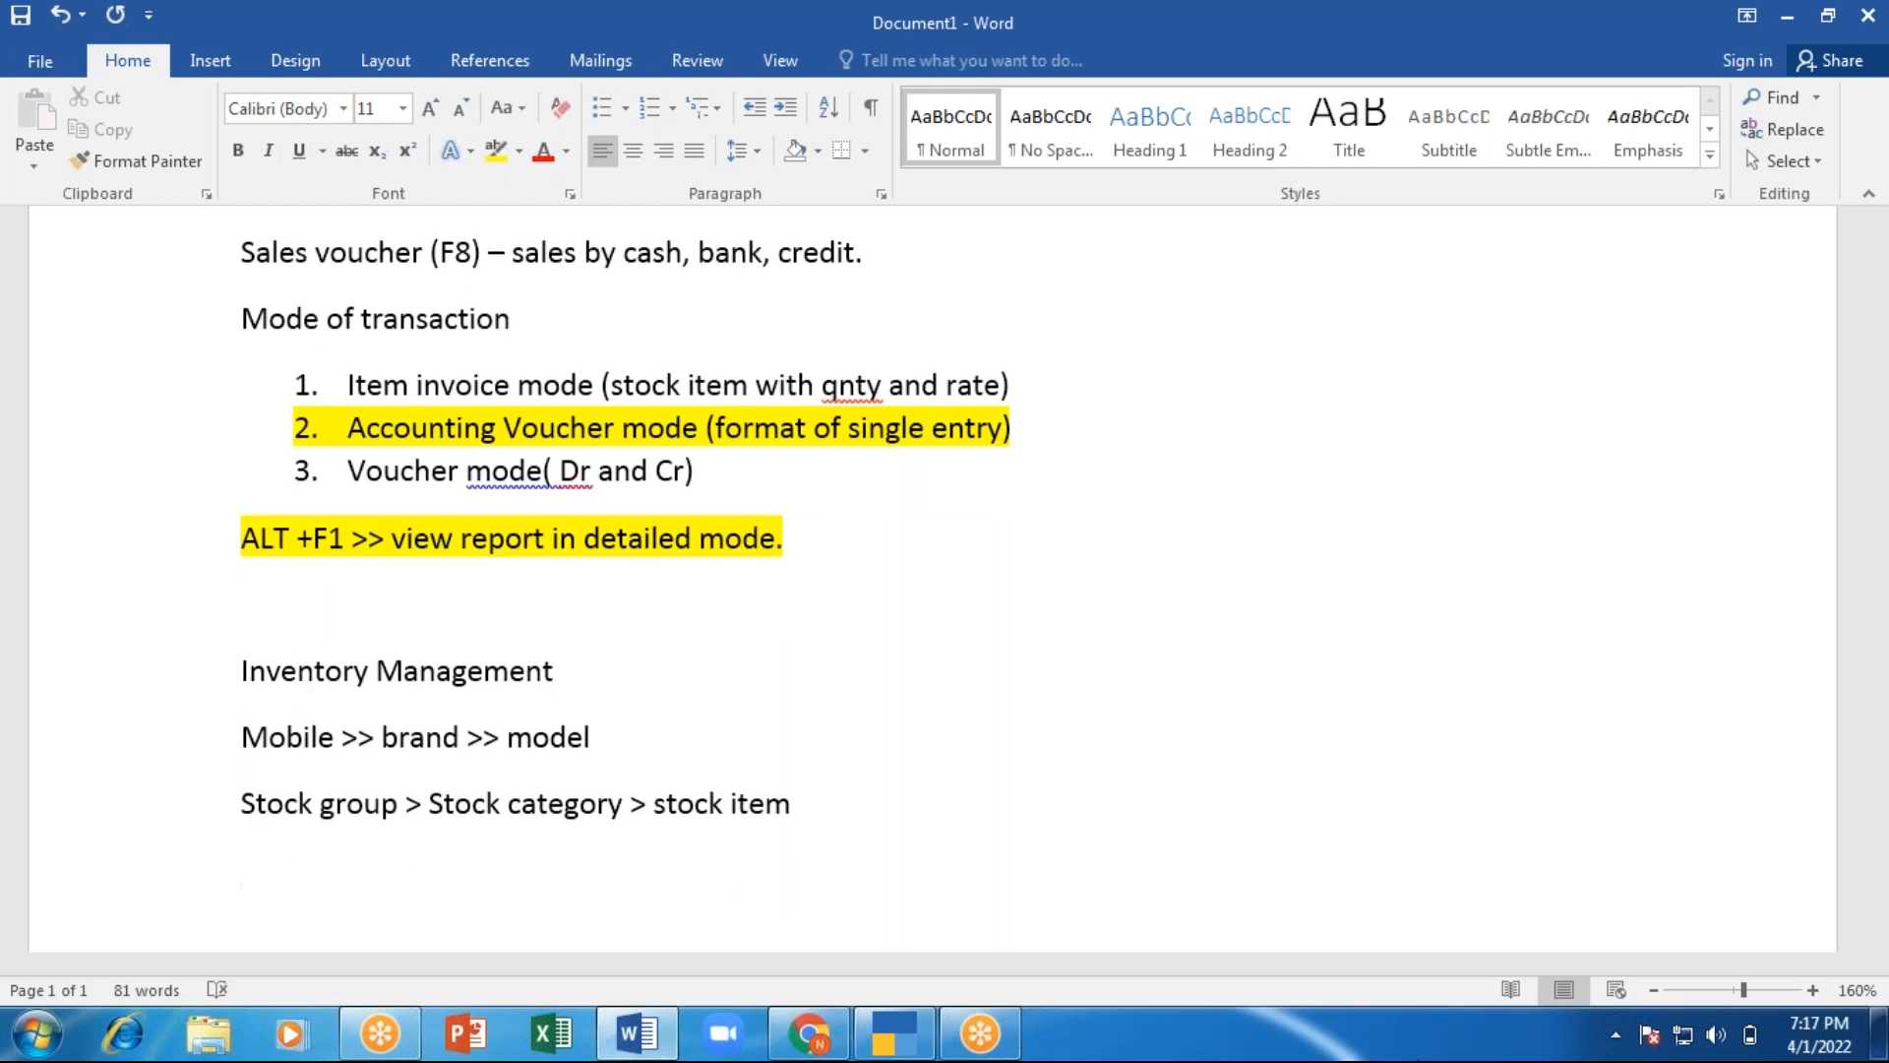
Write the unit examples "No's, units , pcs" on the line below the stock hierarchy.
{"action": "type", "text": "no"}
{"action": "type", "text": "'s,"}
{"action": "type", "text": " p"}
{"action": "key", "text": "BackSpace"}
{"action": "type", "text": "unio"}
{"action": "key", "text": "BackSpace"}
{"action": "type", "text": "ts , "}
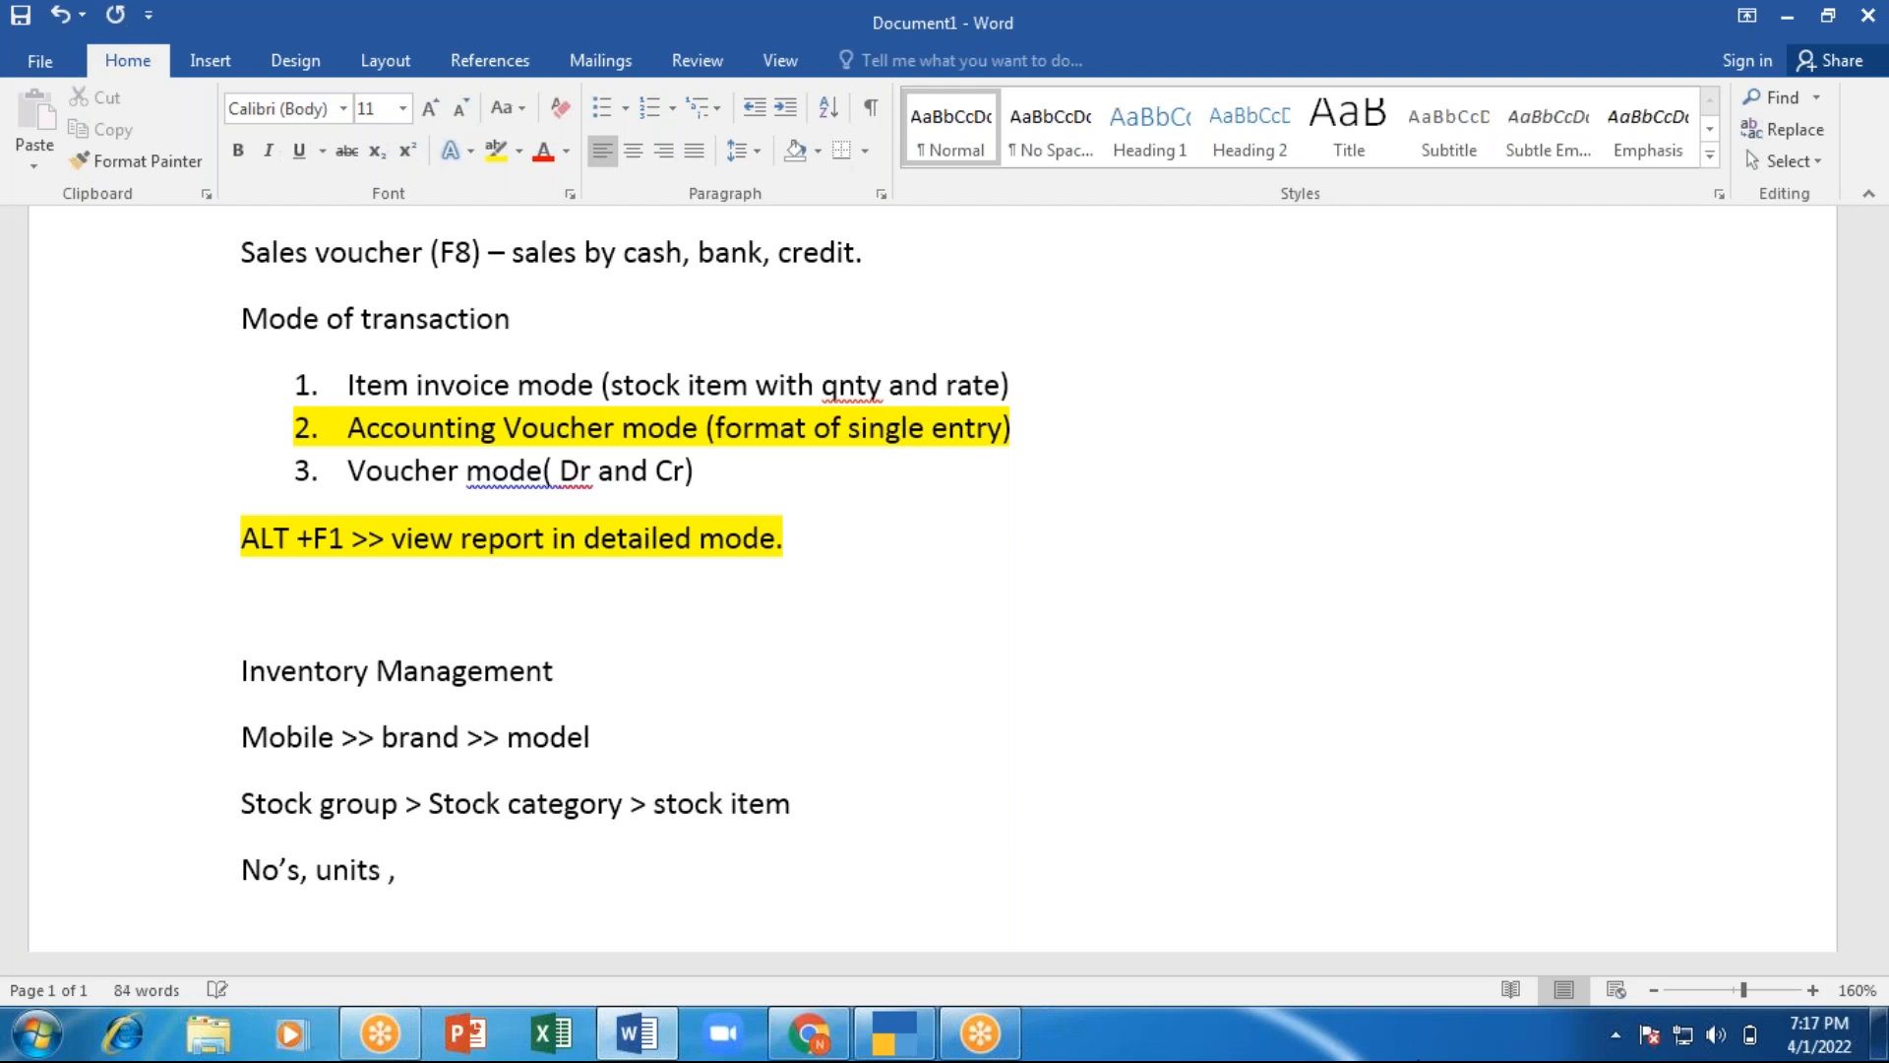
{"action": "type", "text": "pcs"}
Insert the label "Units > (UOM)" in front of the unit examples on the same line.
{"action": "key", "text": "Left"}
{"action": "key", "text": "Left"}
{"action": "key", "text": "Left"}
{"action": "key", "text": "Left"}
{"action": "key", "text": "Left"}
{"action": "key", "text": "Left"}
{"action": "key", "text": "Left"}
{"action": "key", "text": "Left"}
{"action": "key", "text": "Left"}
{"action": "key", "text": "Left"}
{"action": "key", "text": "Left"}
{"action": "key", "text": "Left"}
{"action": "key", "text": "Left"}
{"action": "key", "text": "Left"}
{"action": "key", "text": "Left"}
{"action": "key", "text": "Left"}
{"action": "key", "text": "Left"}
{"action": "type", "text": "UNit"}
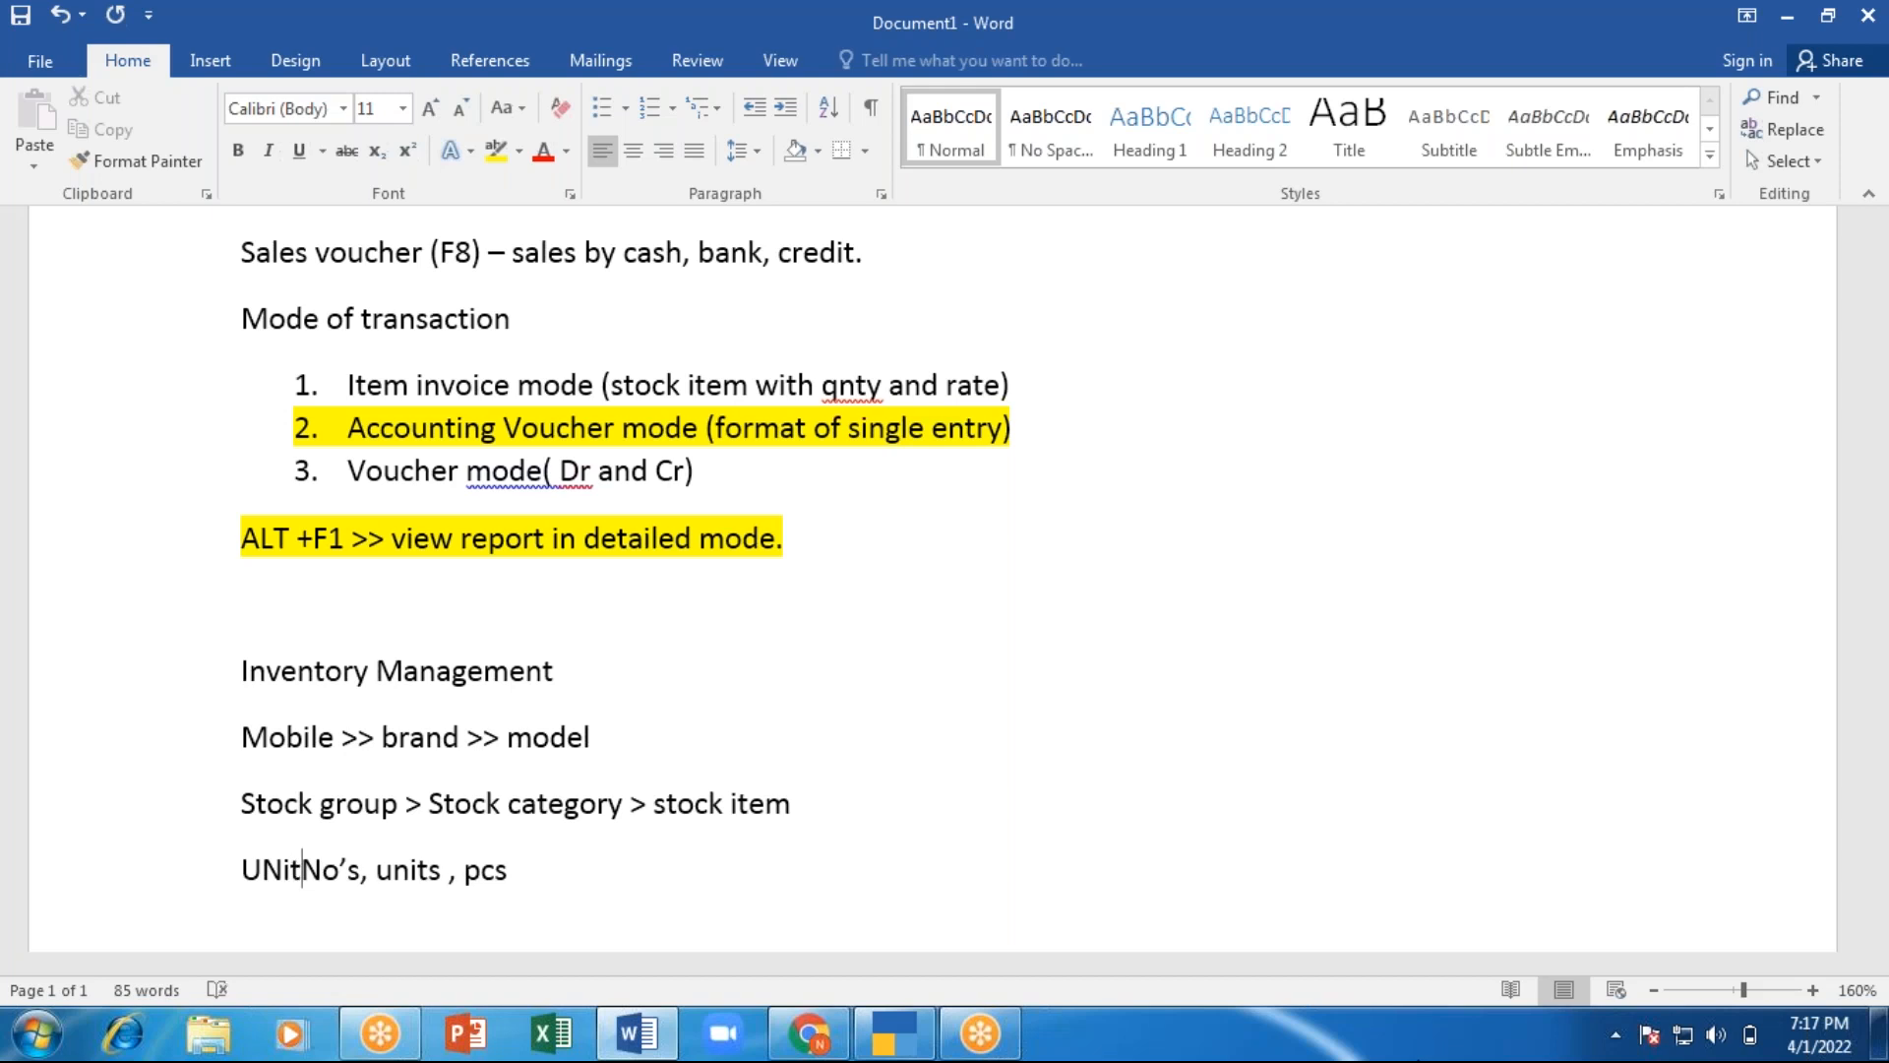
{"action": "type", "text": "t"}
{"action": "key", "text": "BackSpace"}
{"action": "key", "text": "BackSpace"}
{"action": "key", "text": "BackSpace"}
{"action": "key", "text": "BackSpace"}
{"action": "type", "text": "niys"}
{"action": "key", "text": "BackSpace"}
{"action": "key", "text": "BackSpace"}
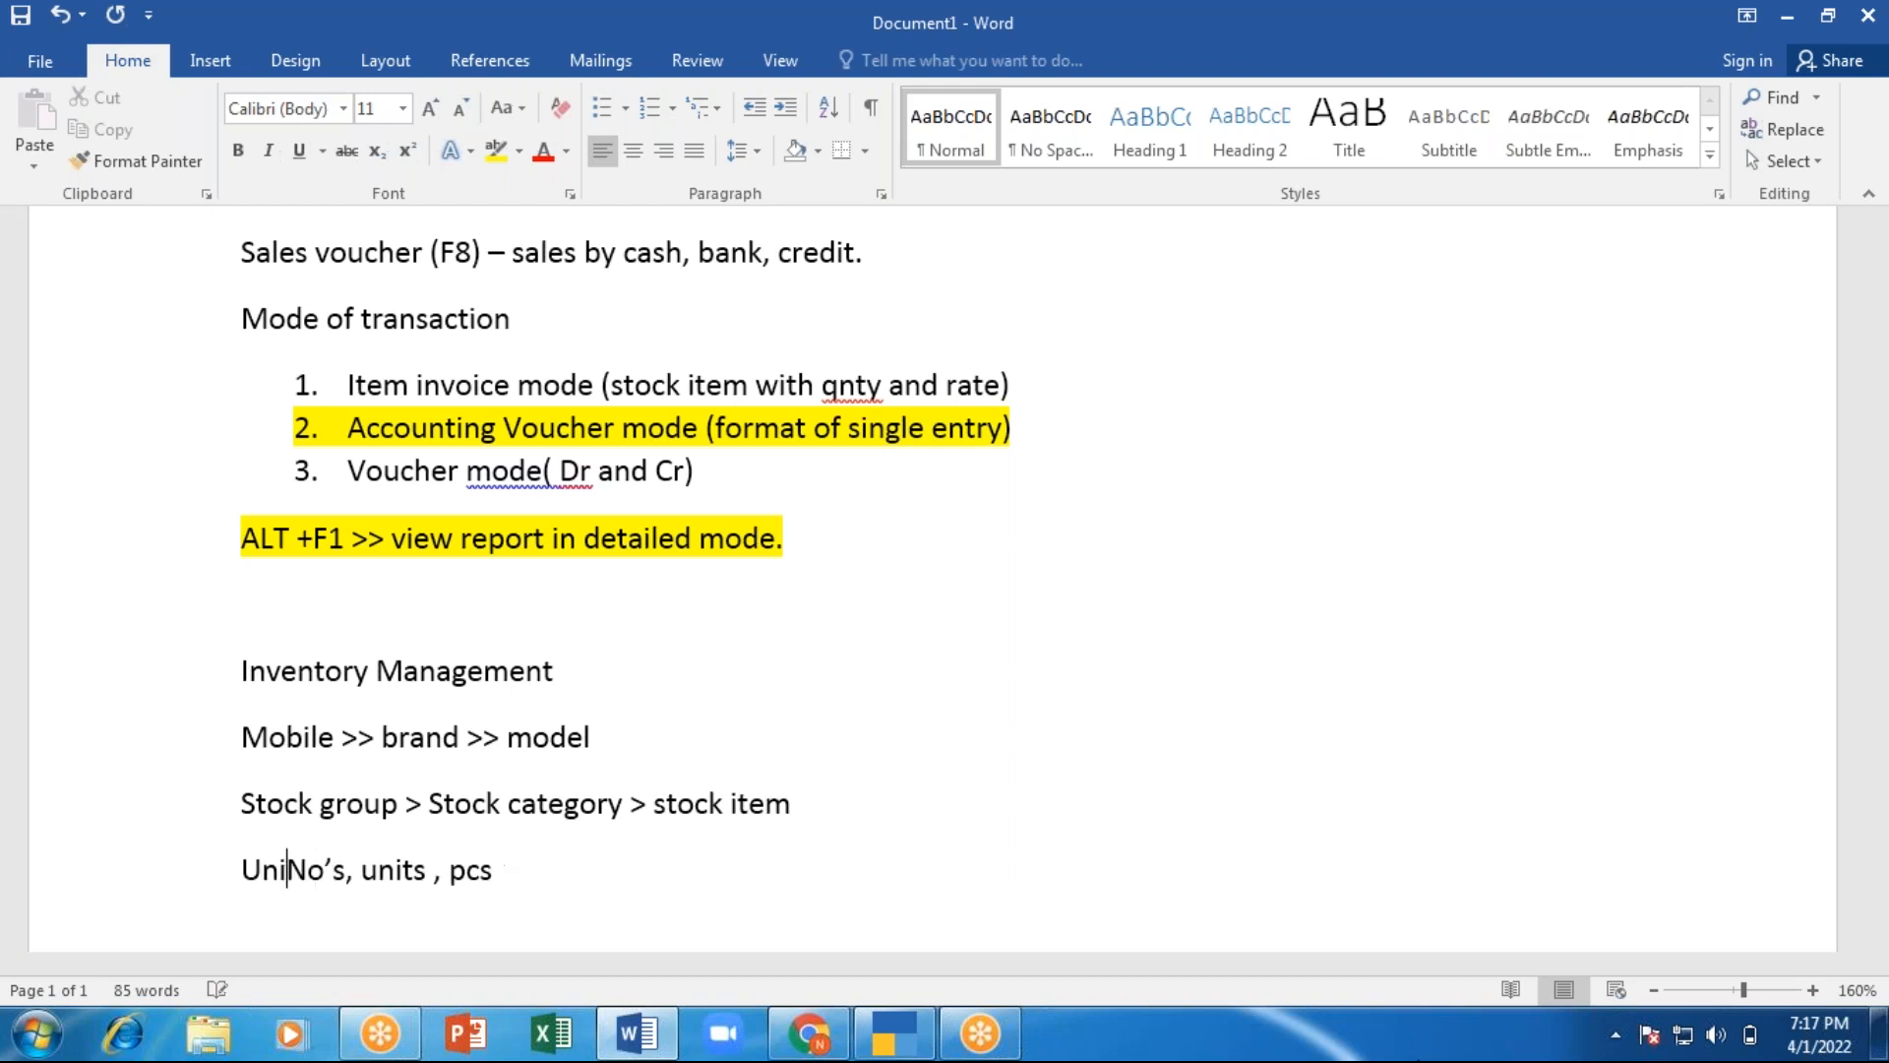
{"action": "type", "text": "y"}
{"action": "key", "text": "BackSpace"}
{"action": "type", "text": "ts >>"}
{"action": "key", "text": "BackSpace"}
{"action": "type", "text": "(U"}
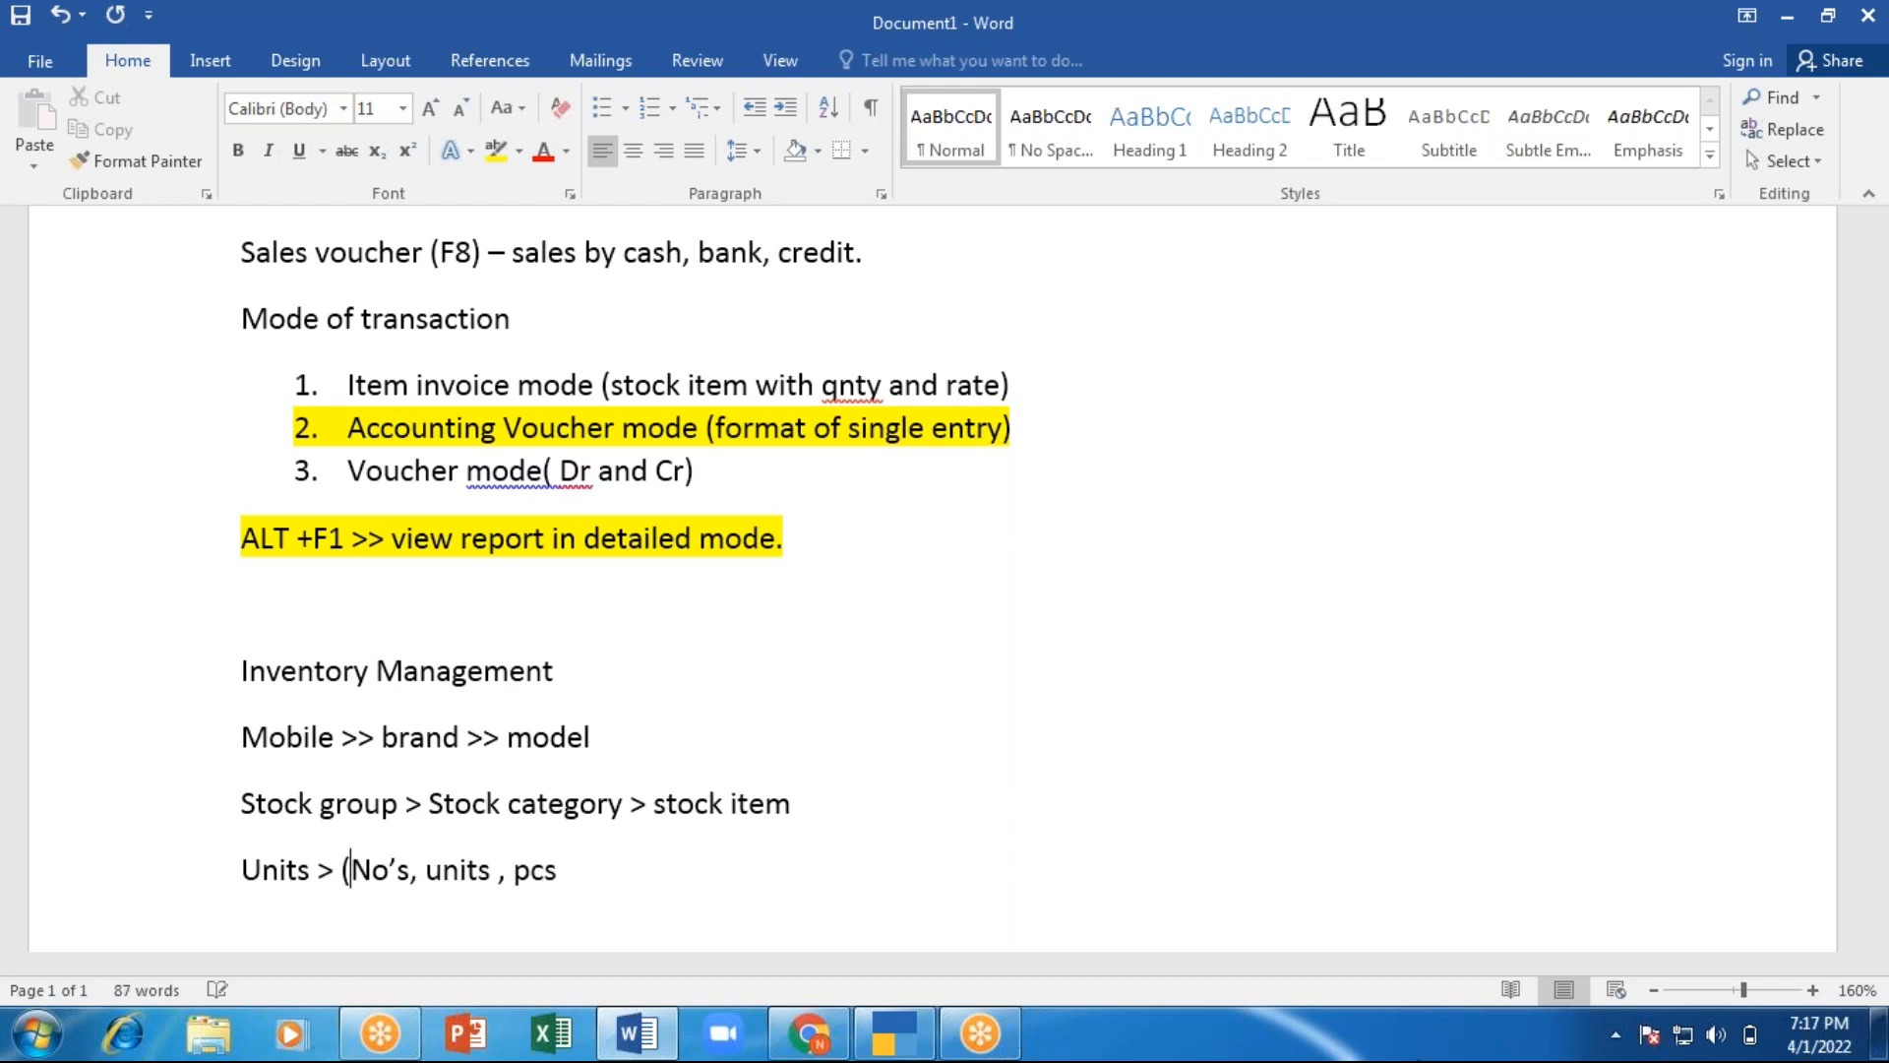
{"action": "type", "text": "OM"}
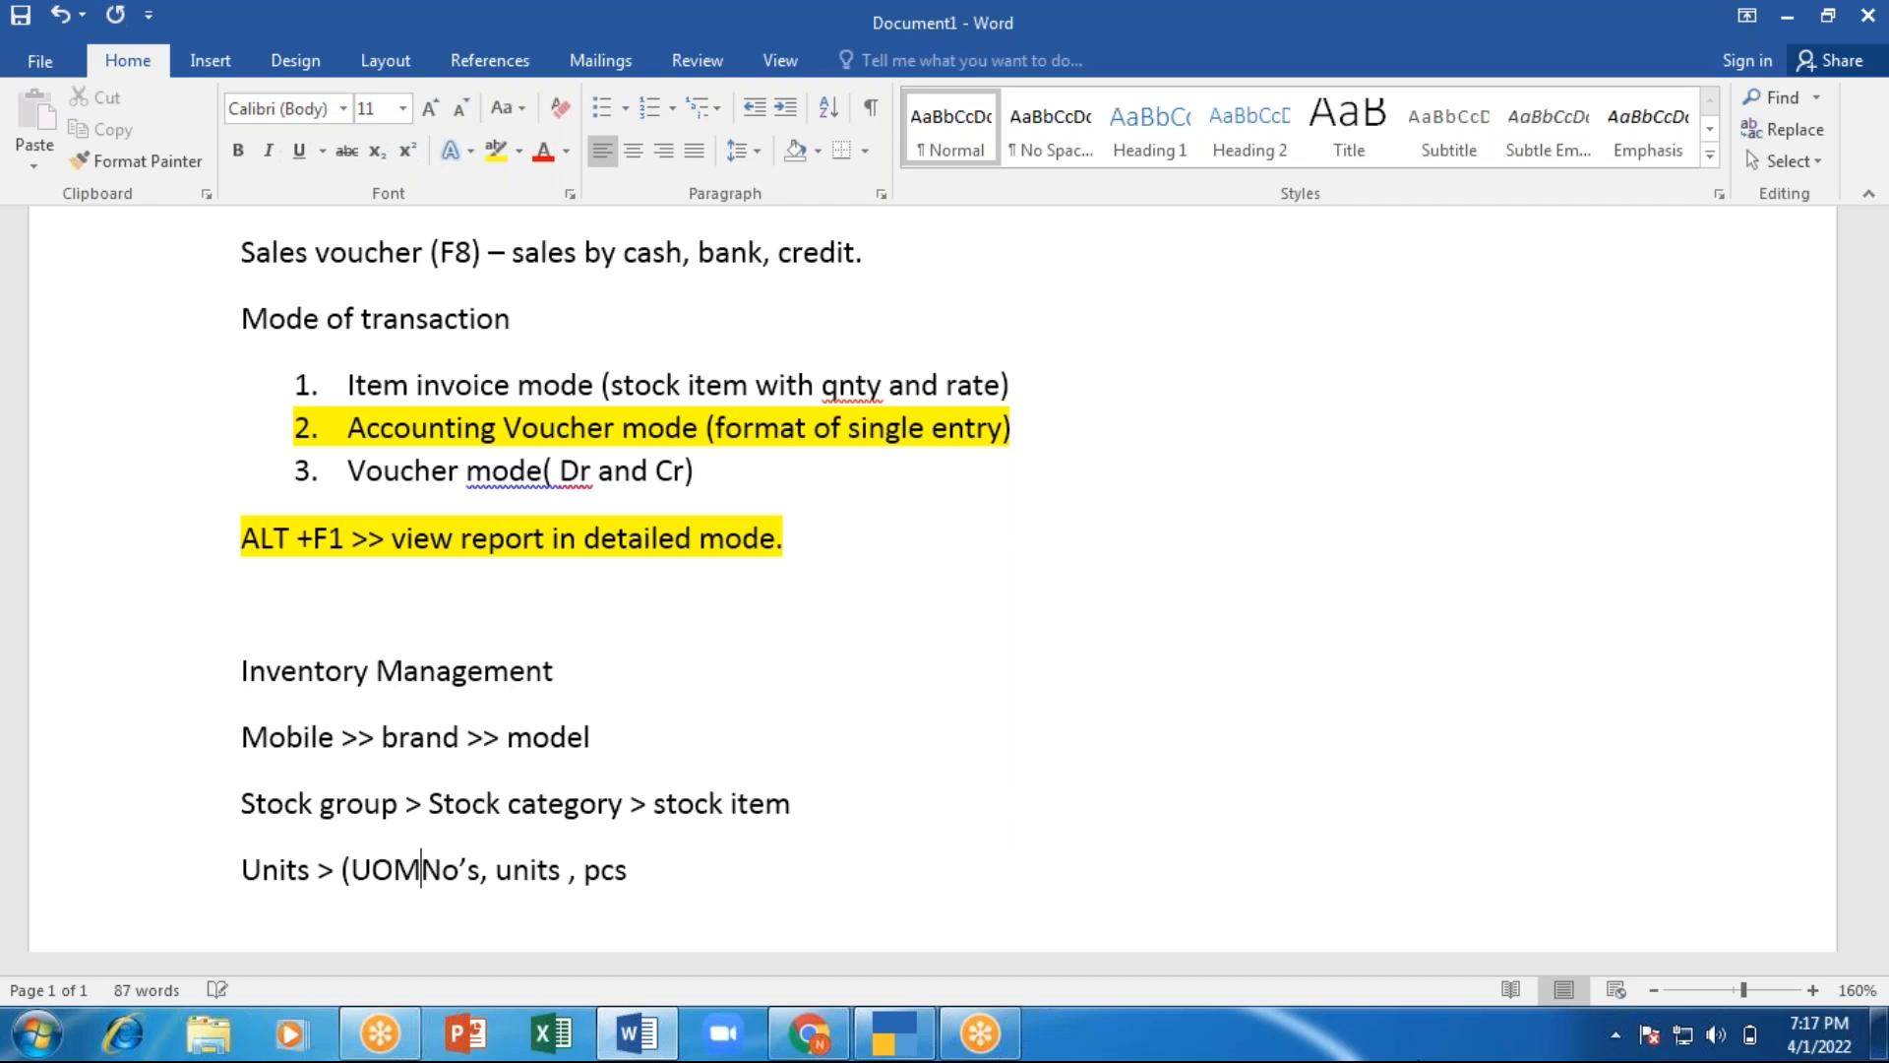
{"action": "type", "text": ")"}
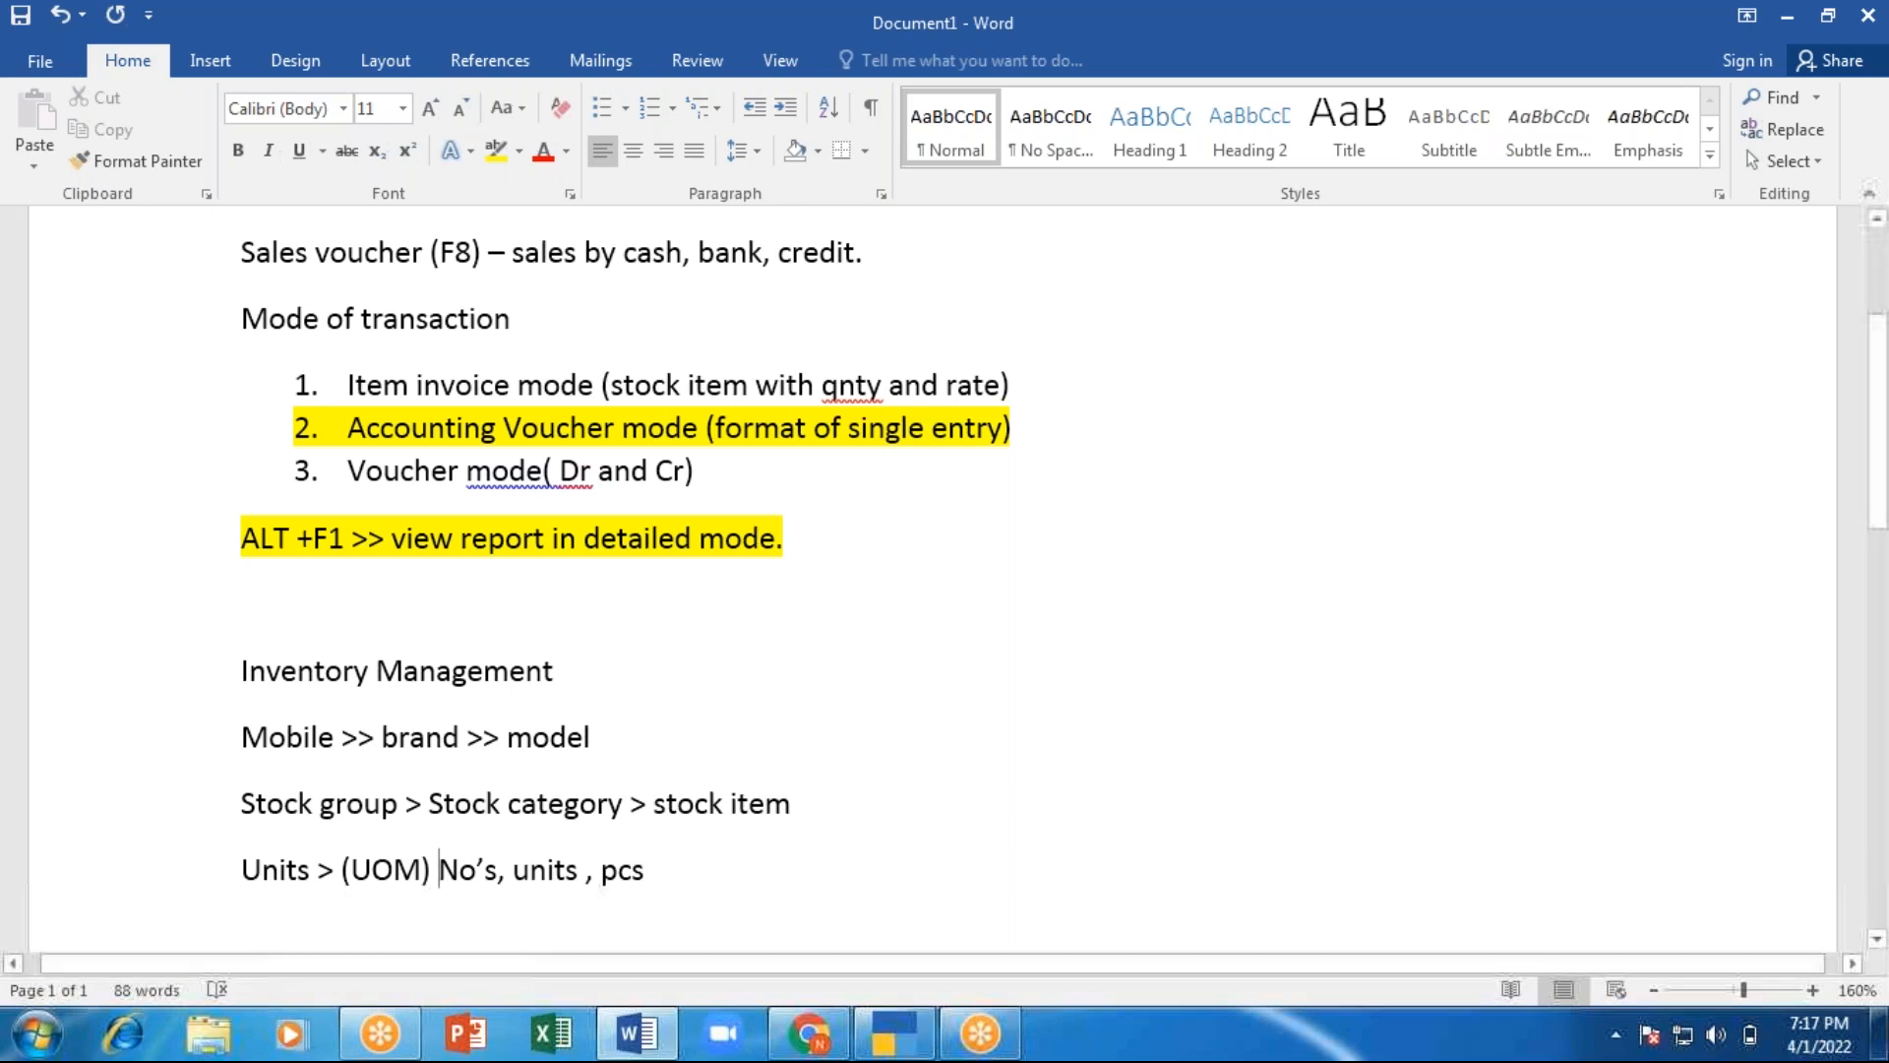
Add the line "Storage place >> Godown/location" below the units line.
{"action": "key", "text": "End"}
{"action": "key", "text": "Return"}
{"action": "type", "text": "stor"}
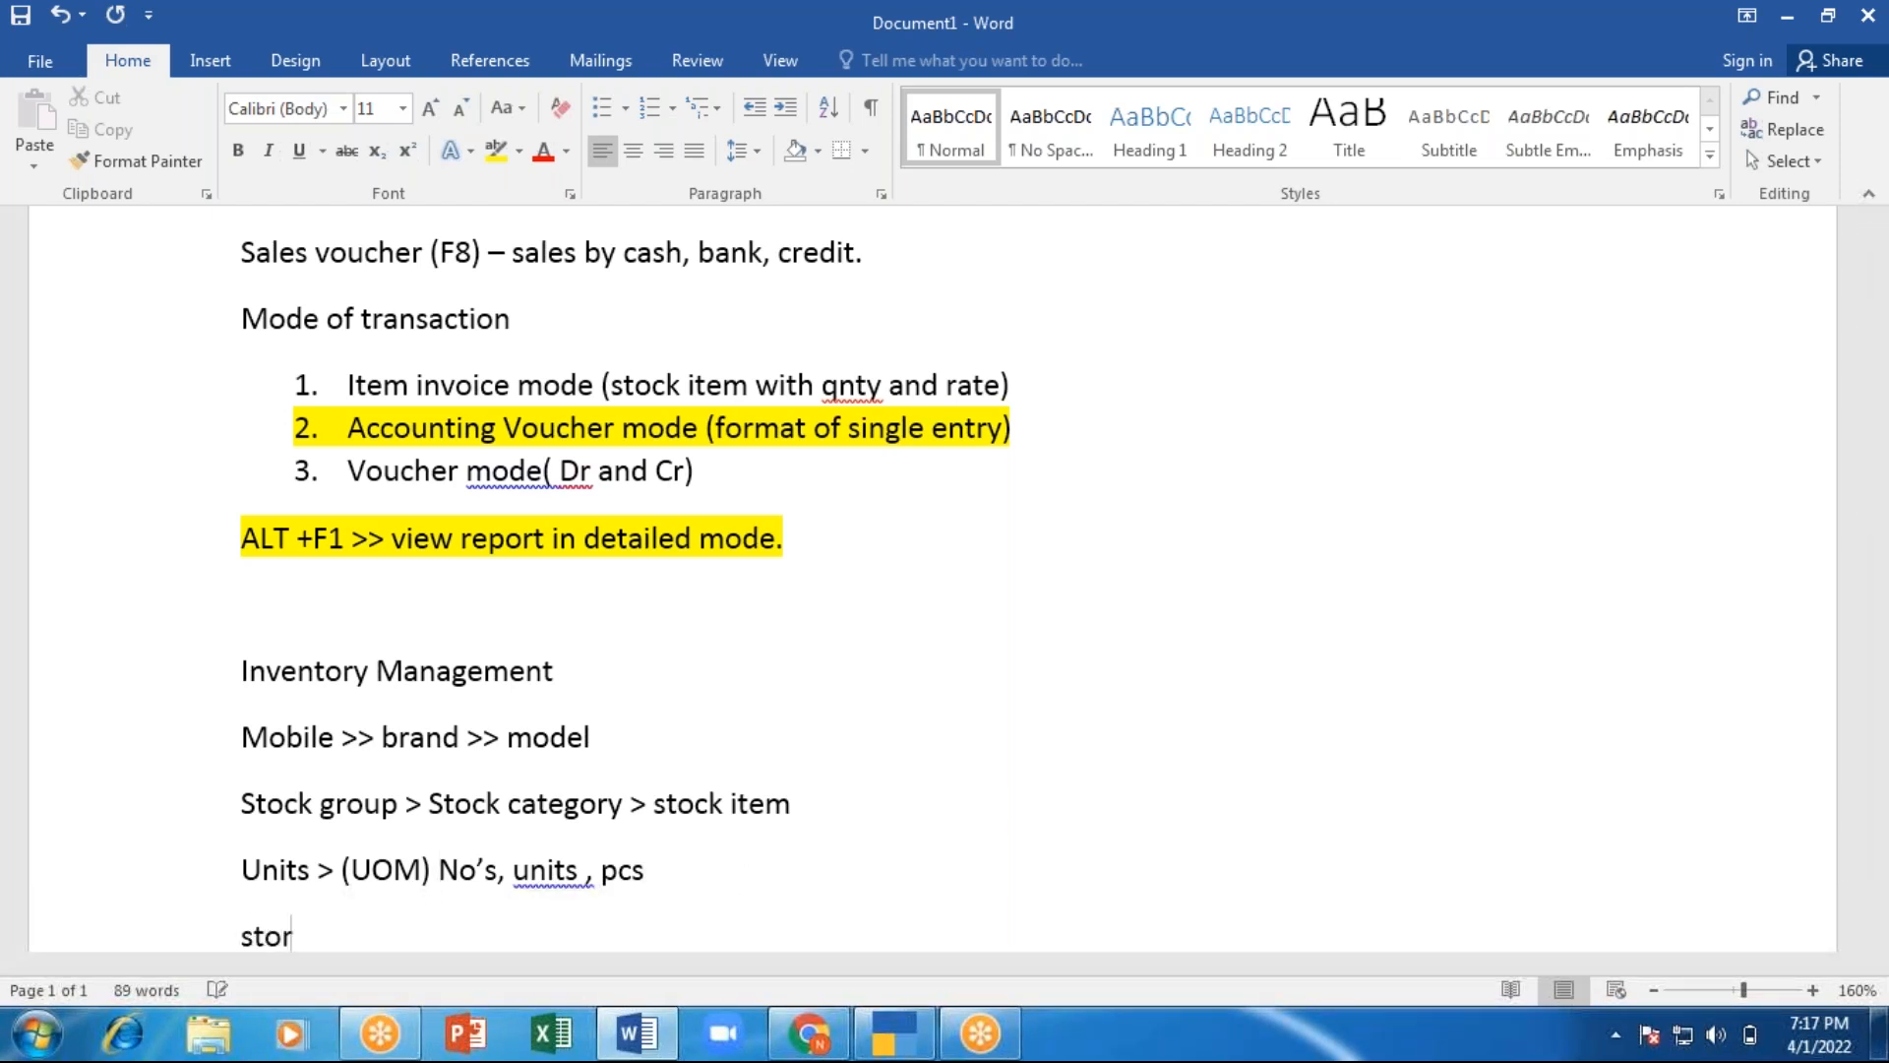
{"action": "type", "text": "age pla"}
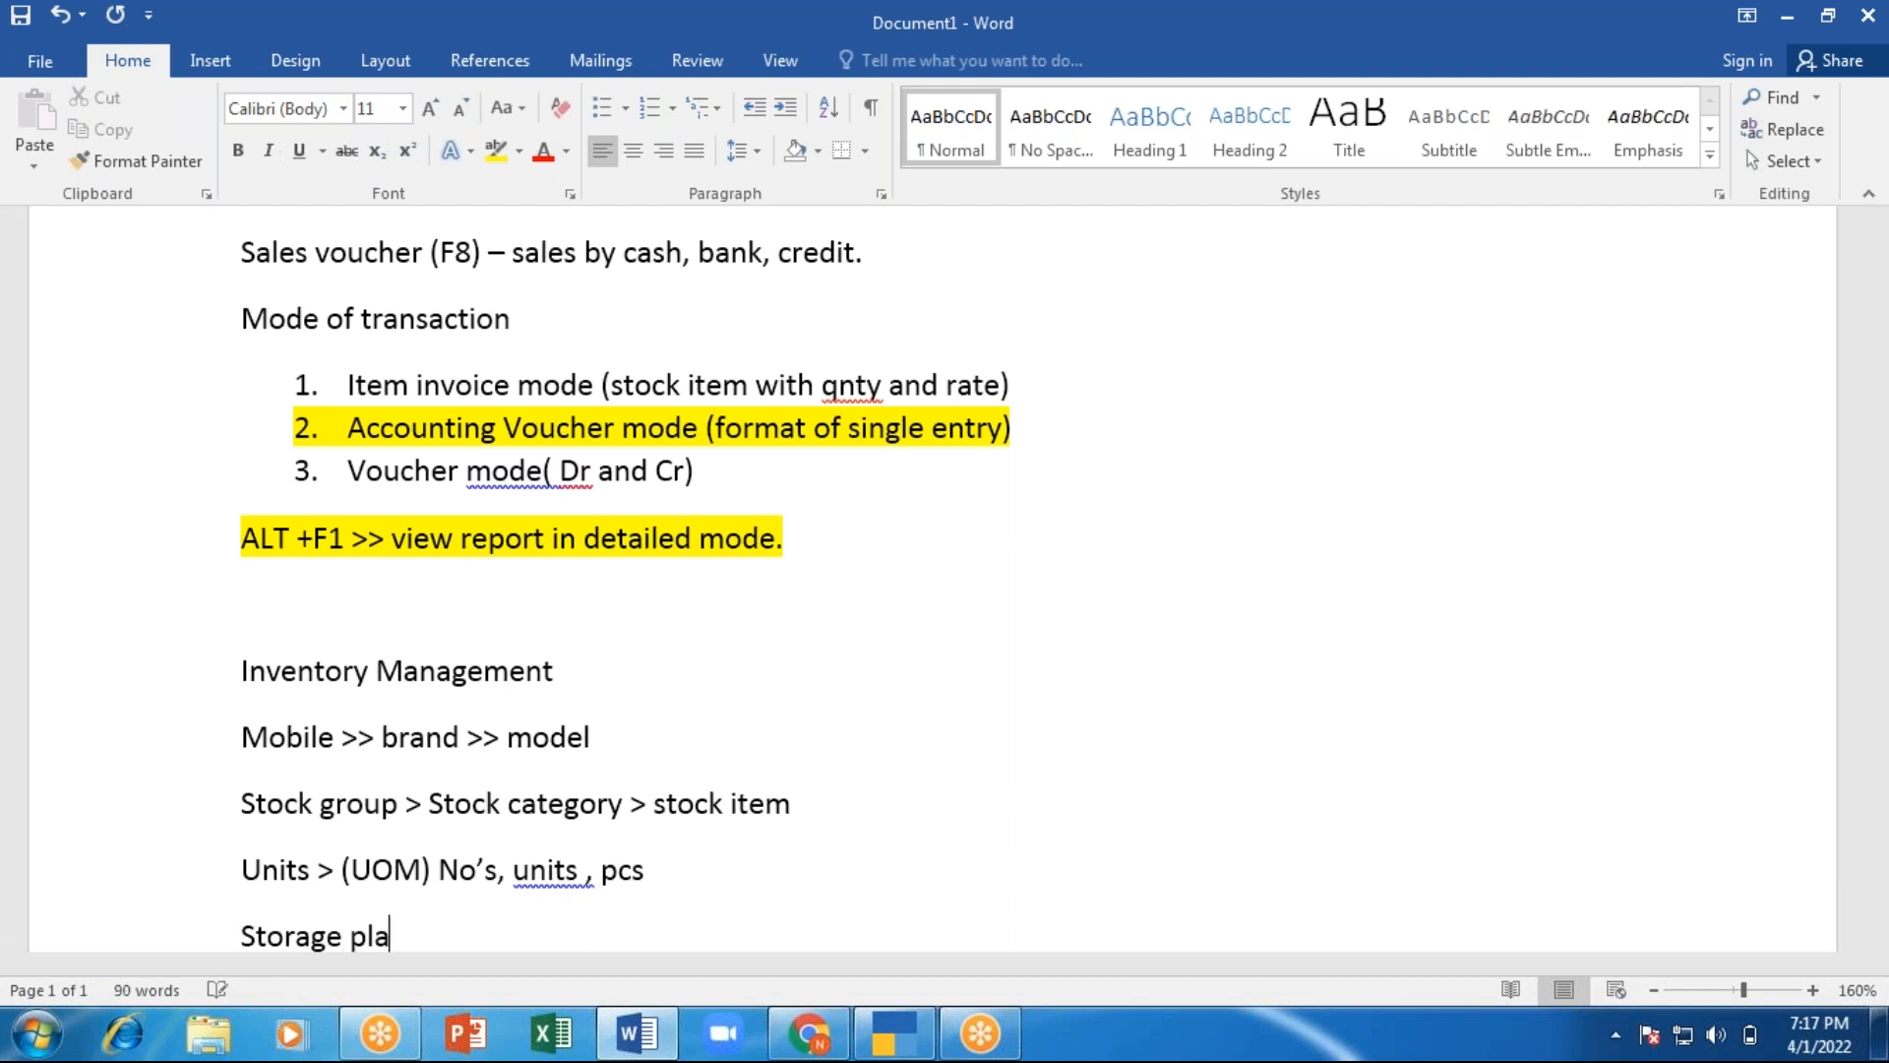
{"action": "type", "text": "ce >> Godo"}
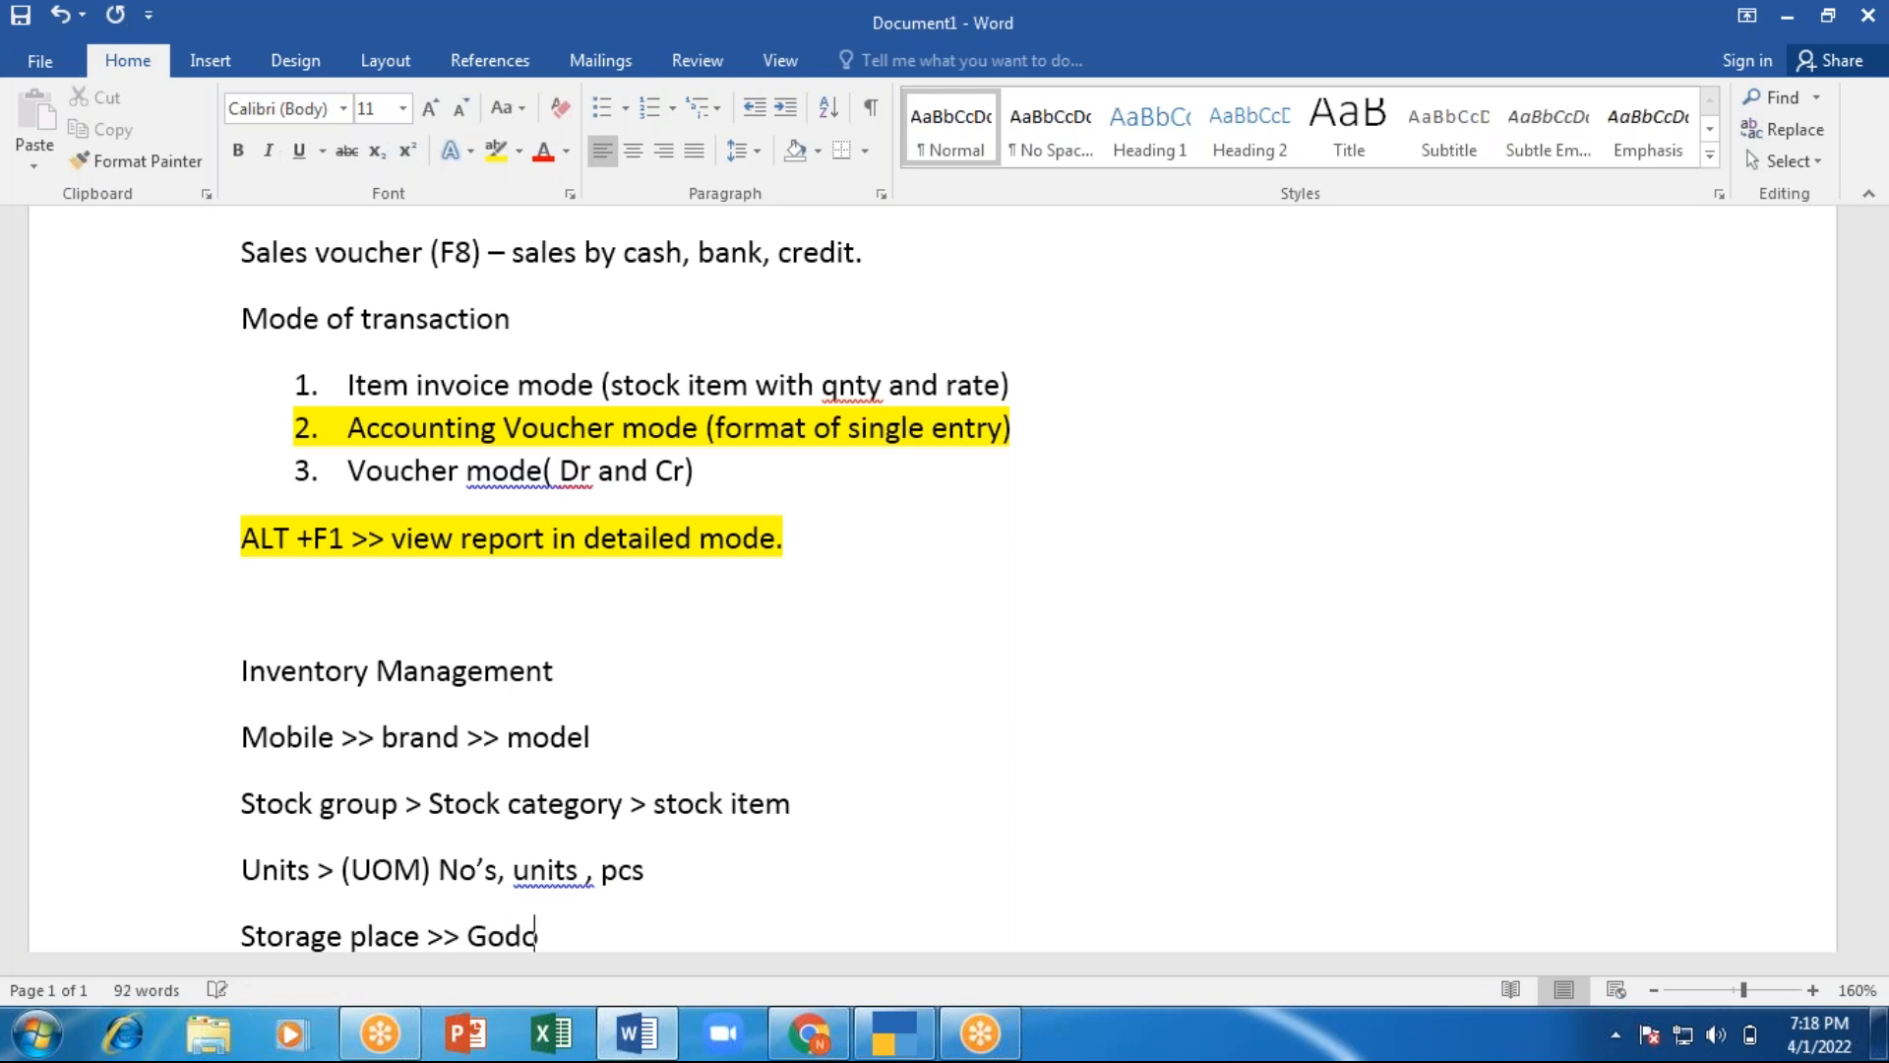
{"action": "type", "text": "wn/location"}
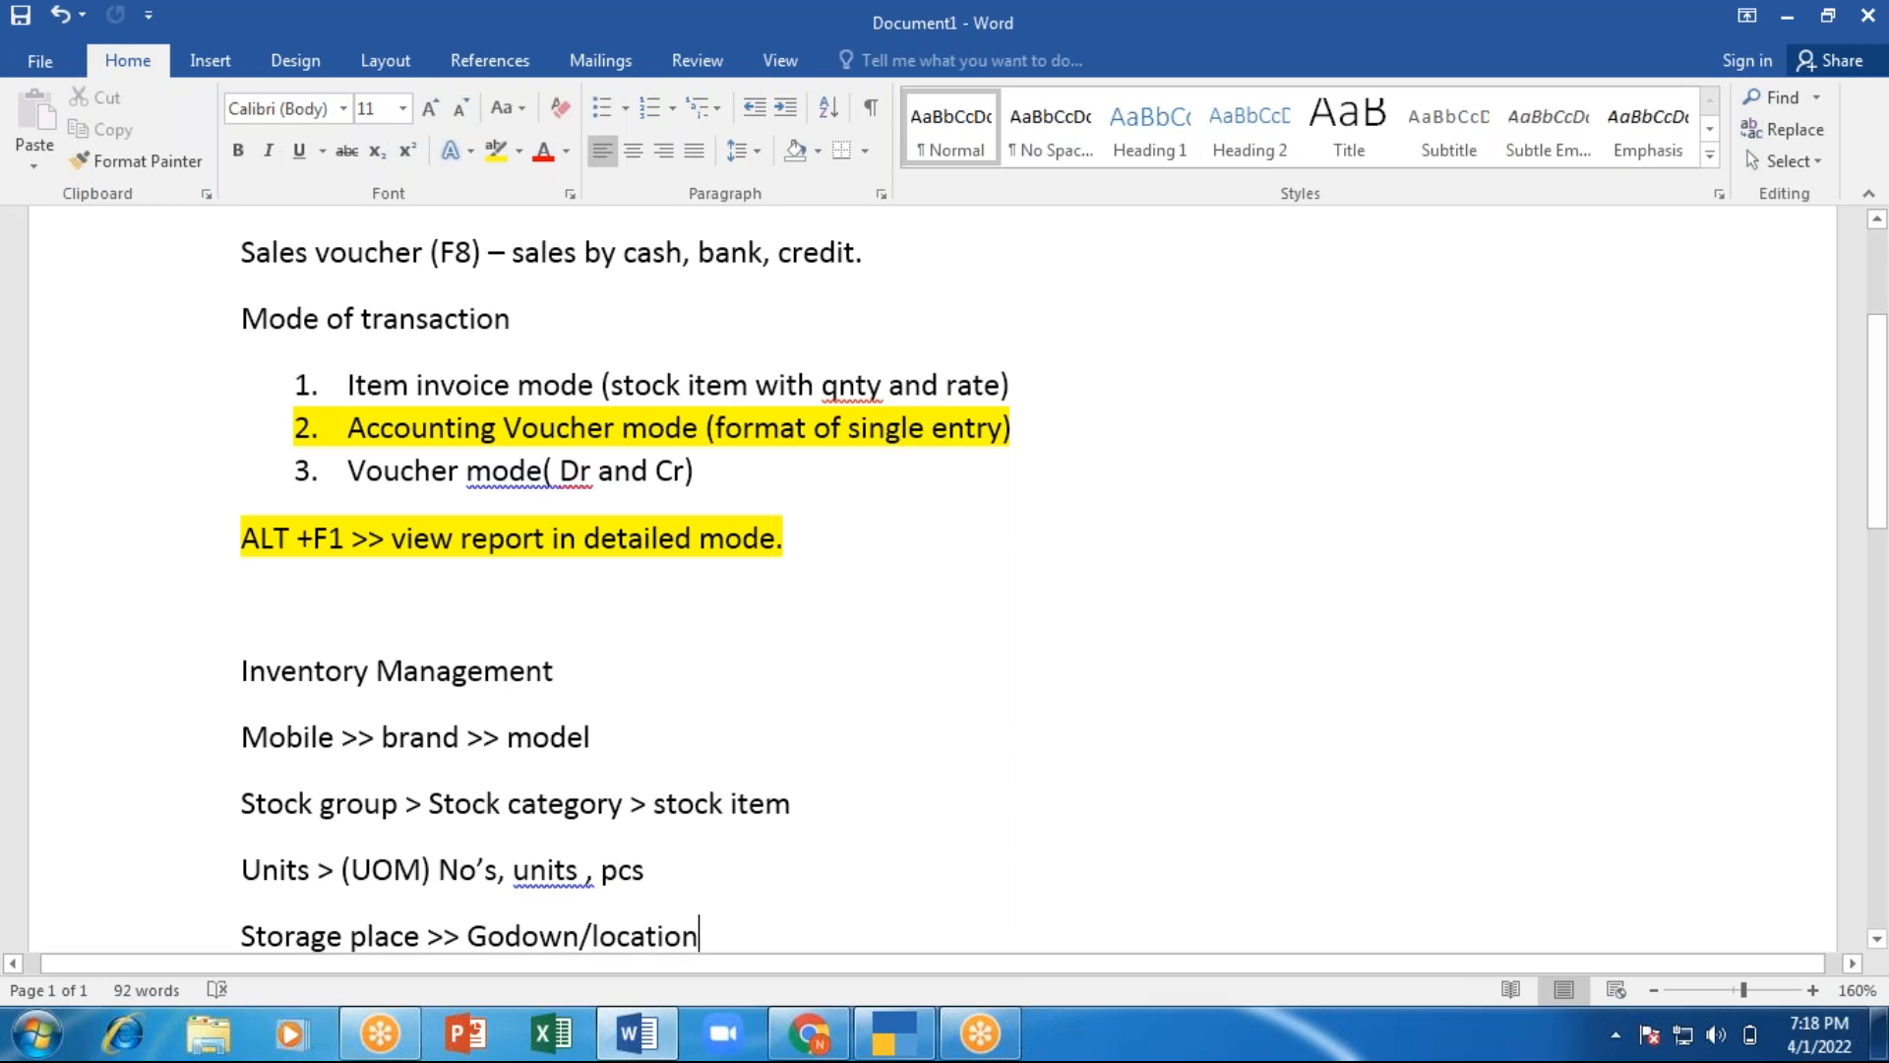
Change the font colour of the Inventory Management heading to red.
{"action": "scroll", "coordinate": [935, 580], "scroll_direction": "down", "scroll_amount": 1}
{"action": "scroll", "coordinate": [935, 581], "scroll_direction": "down", "scroll_amount": 2}
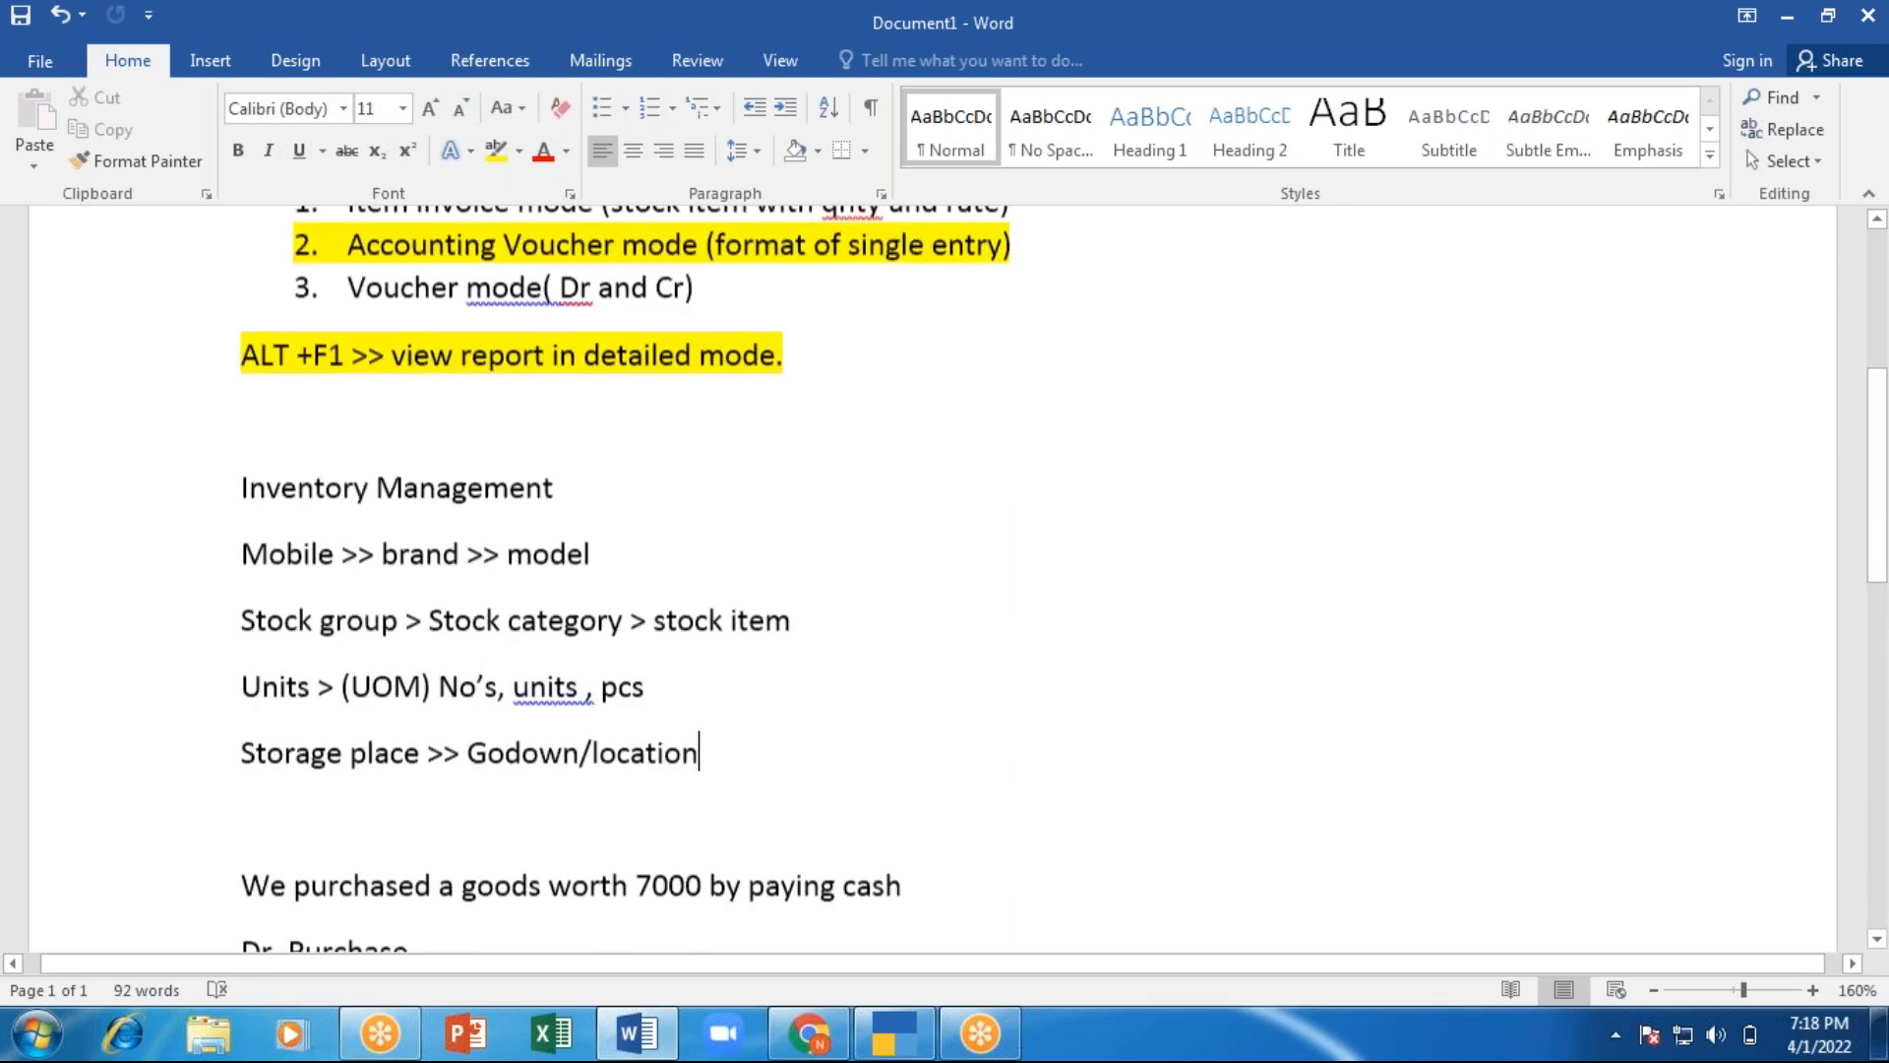
{"action": "scroll", "coordinate": [751, 885], "scroll_direction": "down", "scroll_amount": 1}
{"action": "triple_click", "coordinate": [393, 462]}
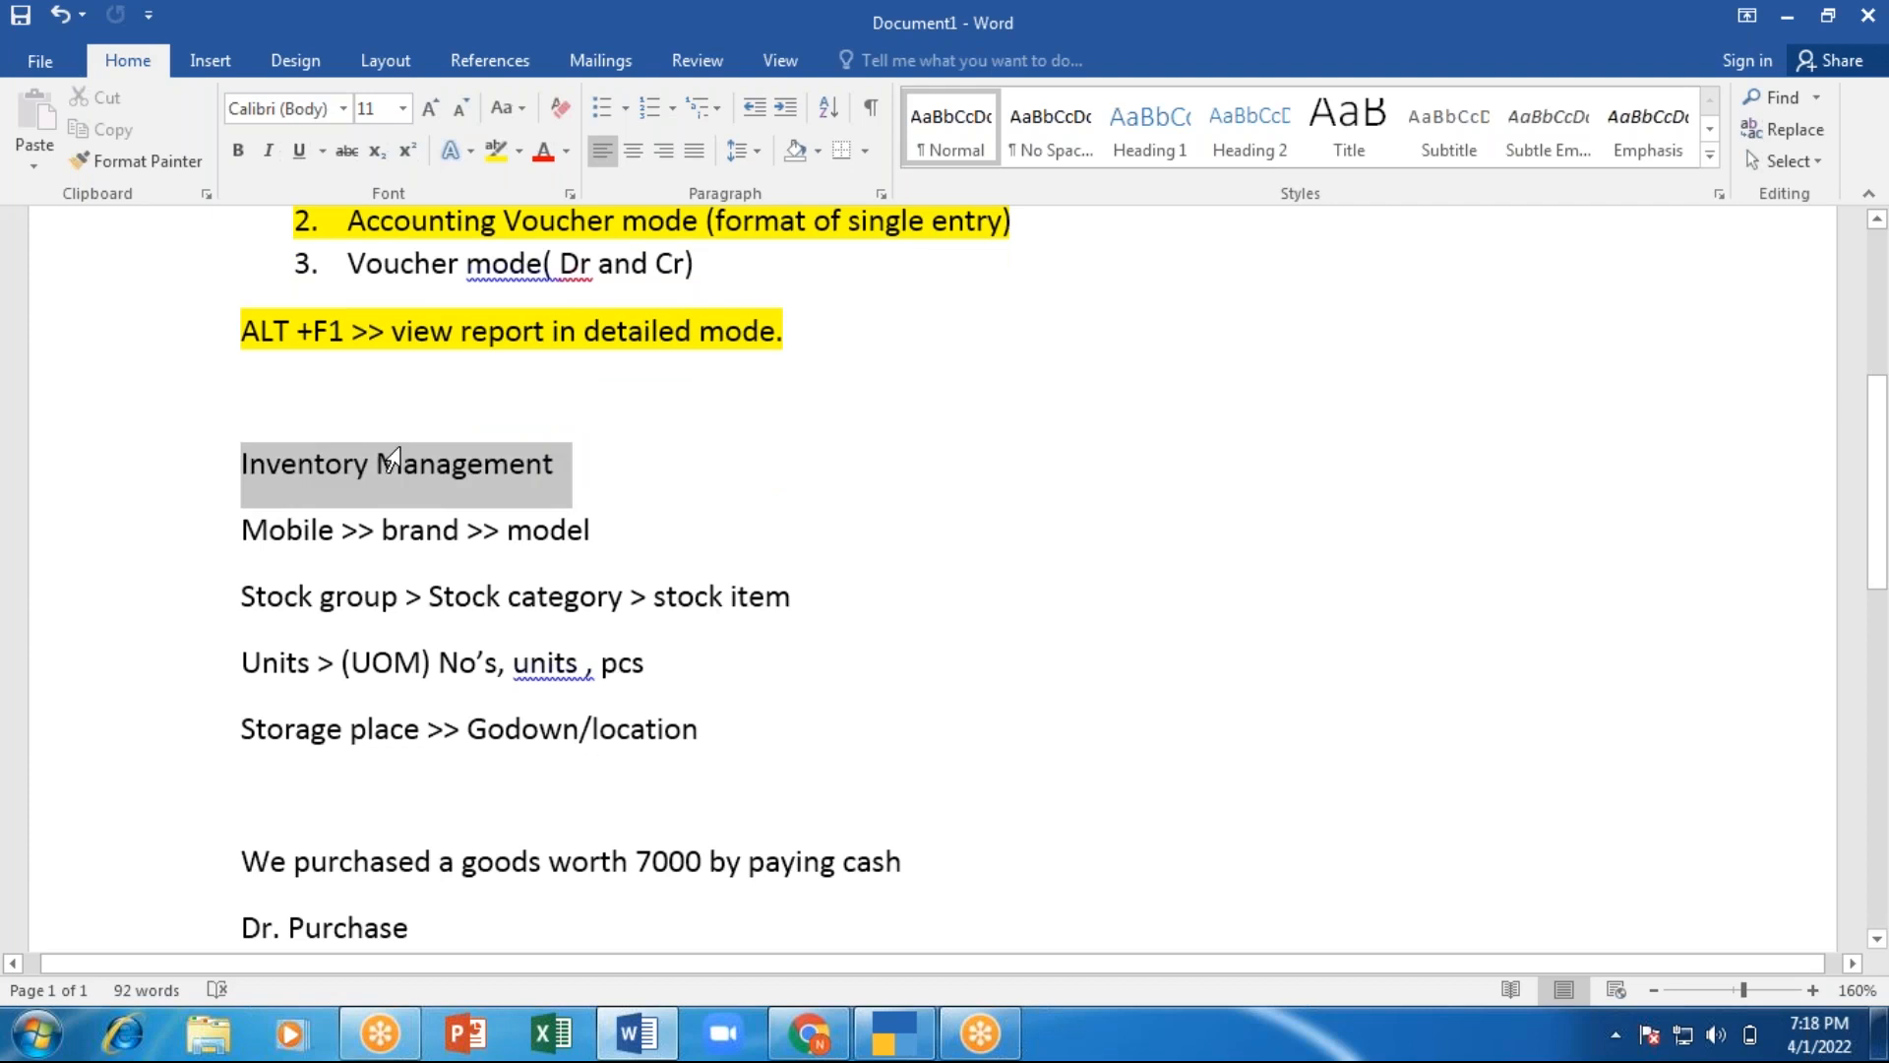
{"action": "left_click", "coordinate": [543, 150]}
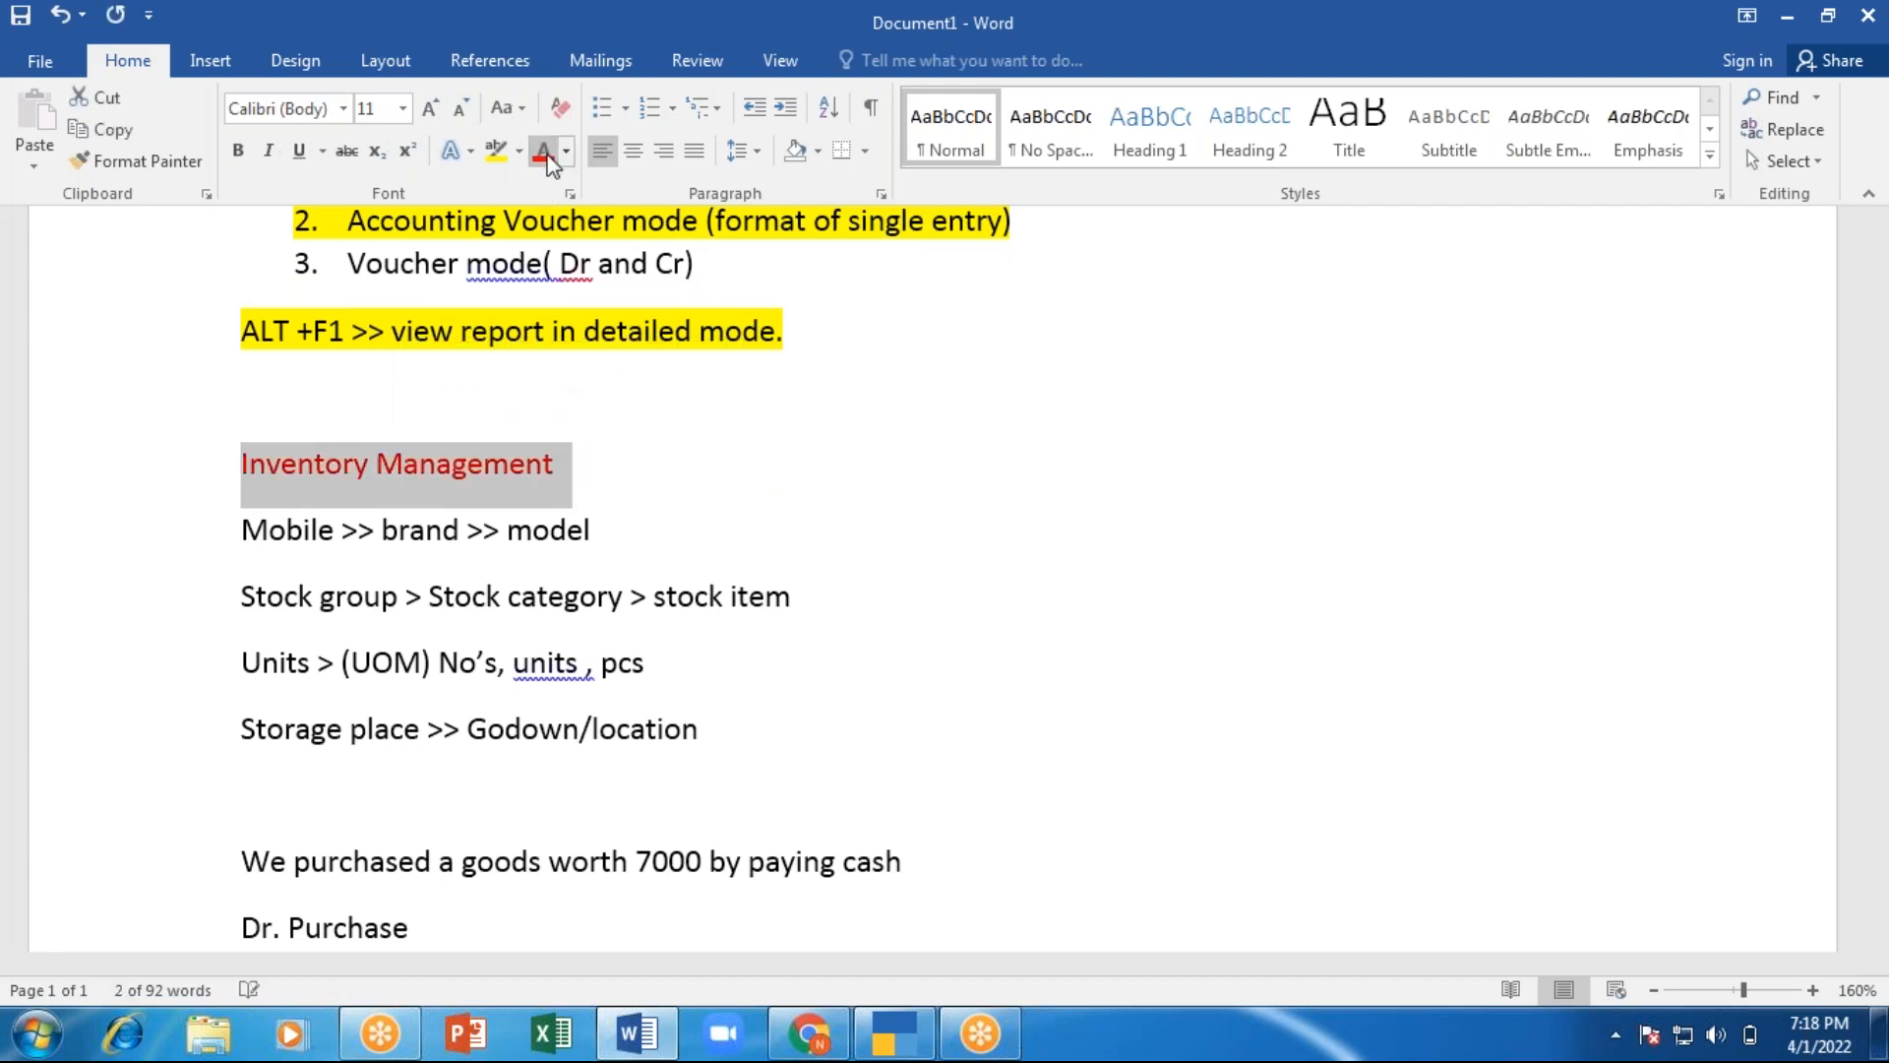
Highlight the mobile hierarchy line and the stock group hierarchy line in yellow.
{"action": "left_click", "coordinate": [407, 597]}
{"action": "left_click_drag", "start_coordinate": [246, 533], "coordinate": [772, 603]}
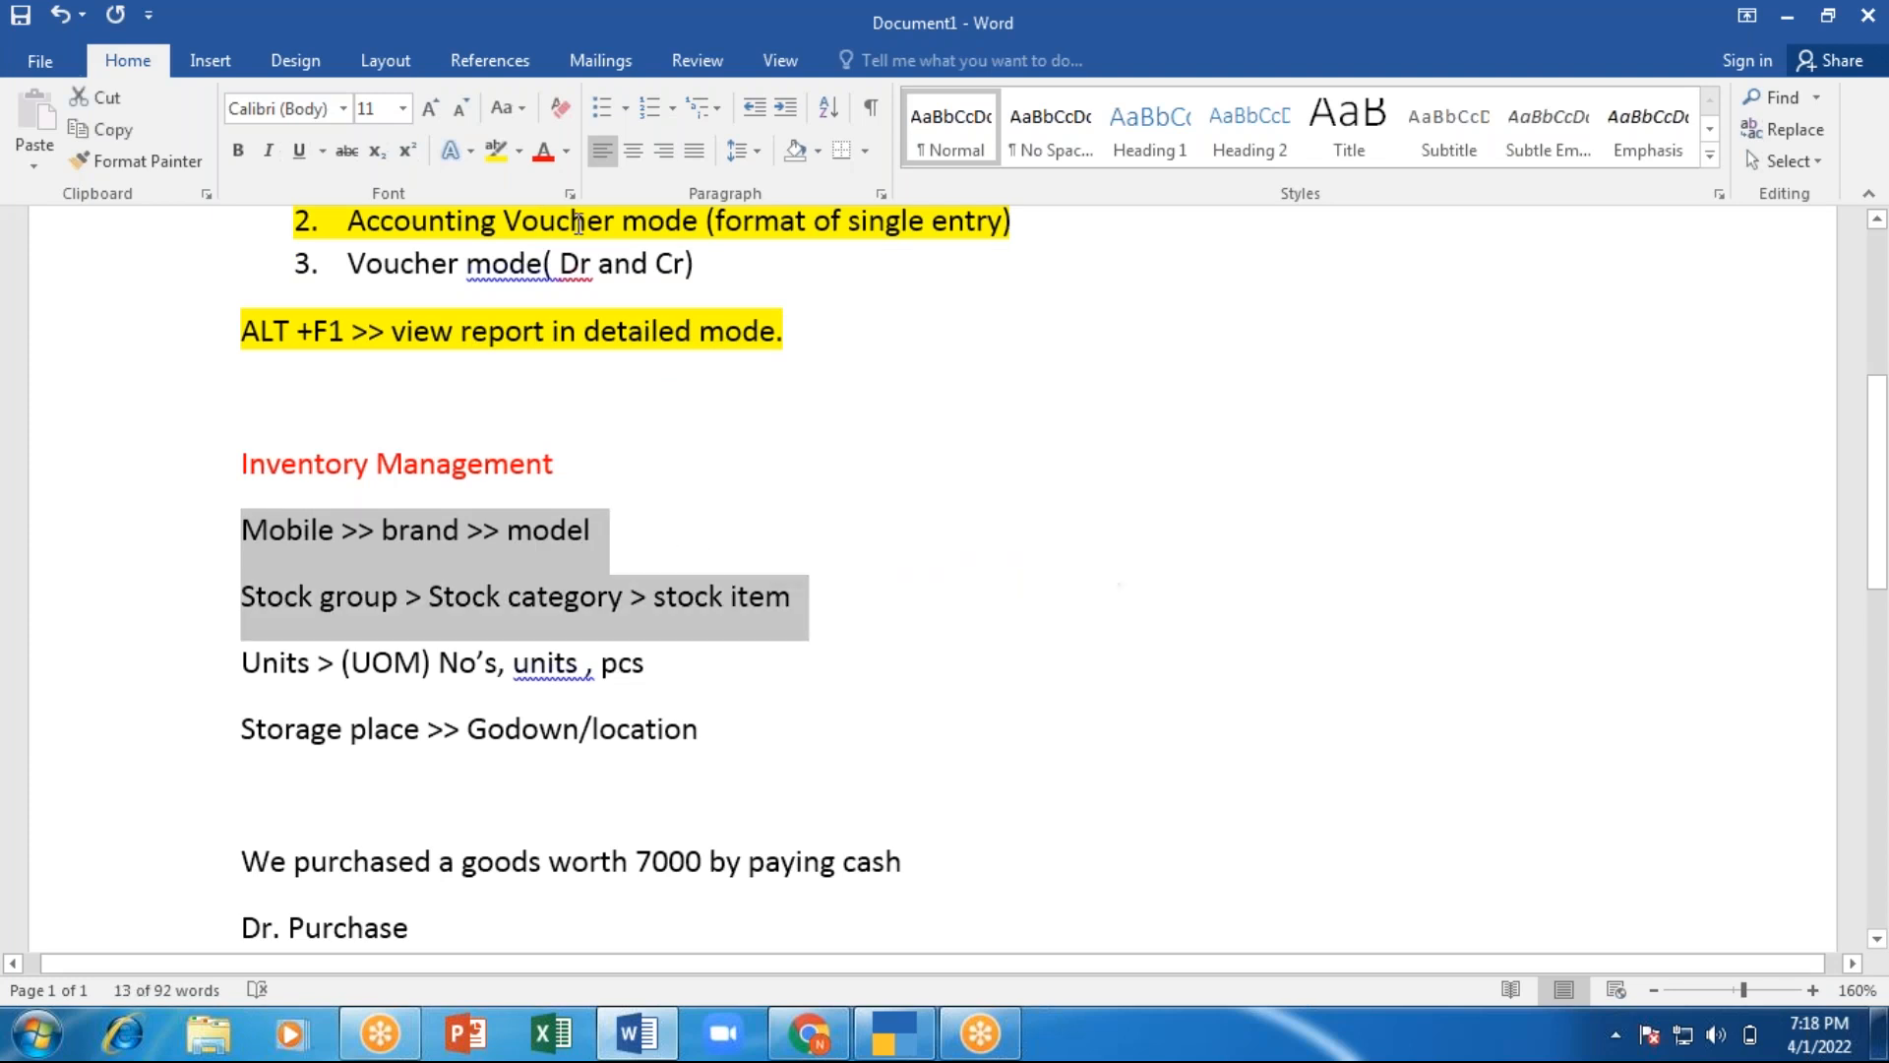
{"action": "left_click", "coordinate": [495, 154]}
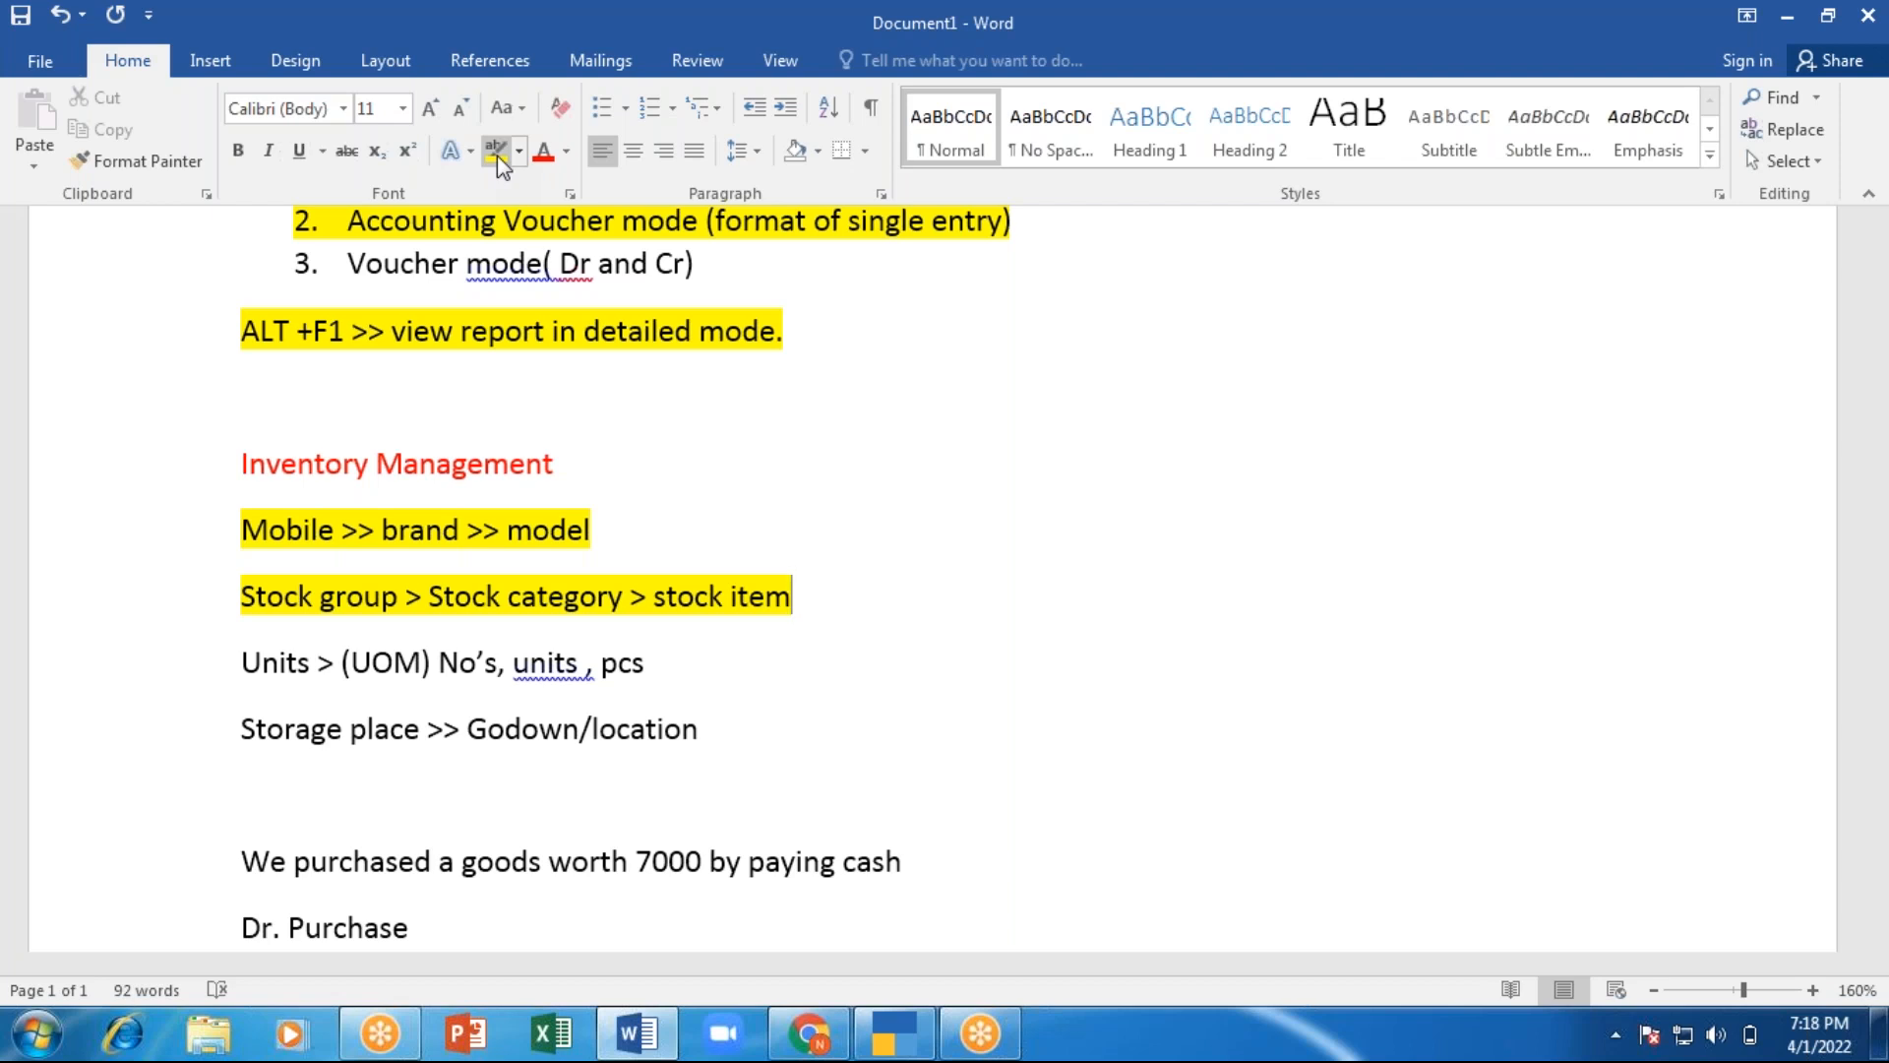
Switch to TallyPrime and open the list of masters available for creation.
{"action": "key", "text": "alt+Tab"}
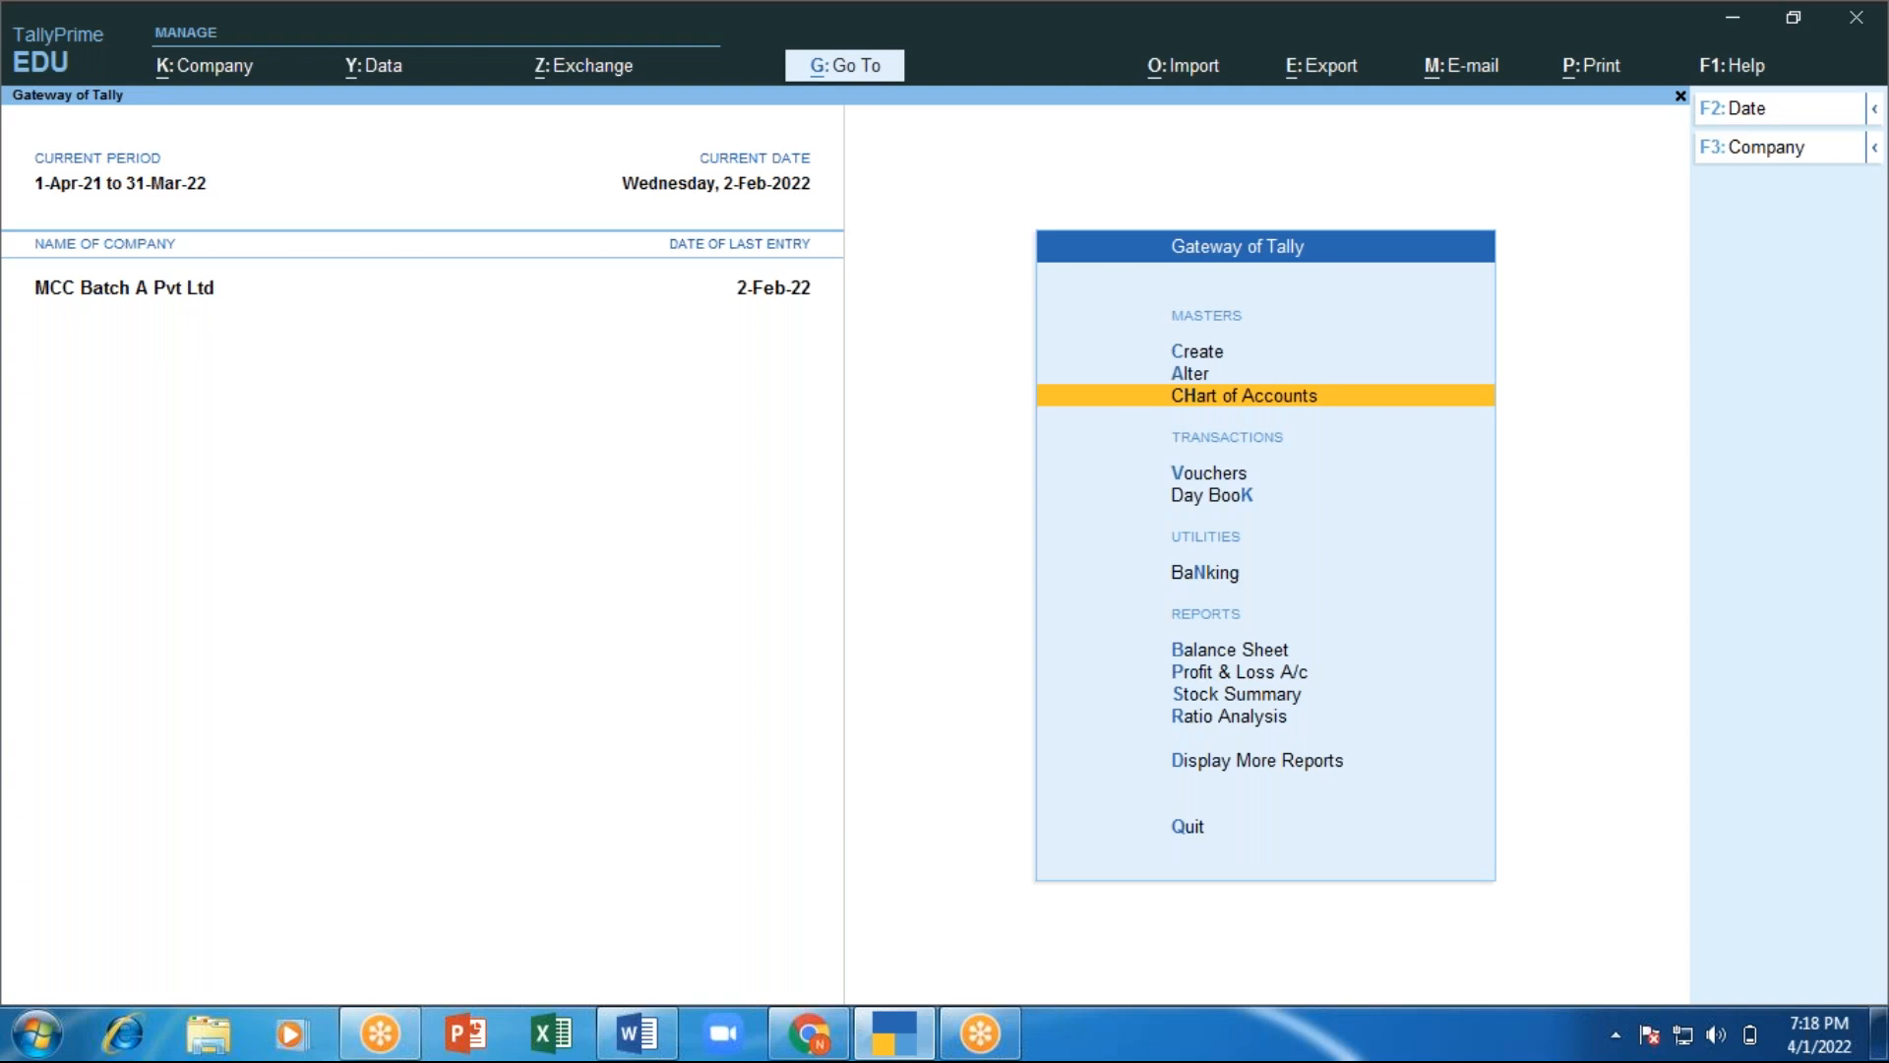
{"action": "key", "text": "Up"}
{"action": "key", "text": "Up"}
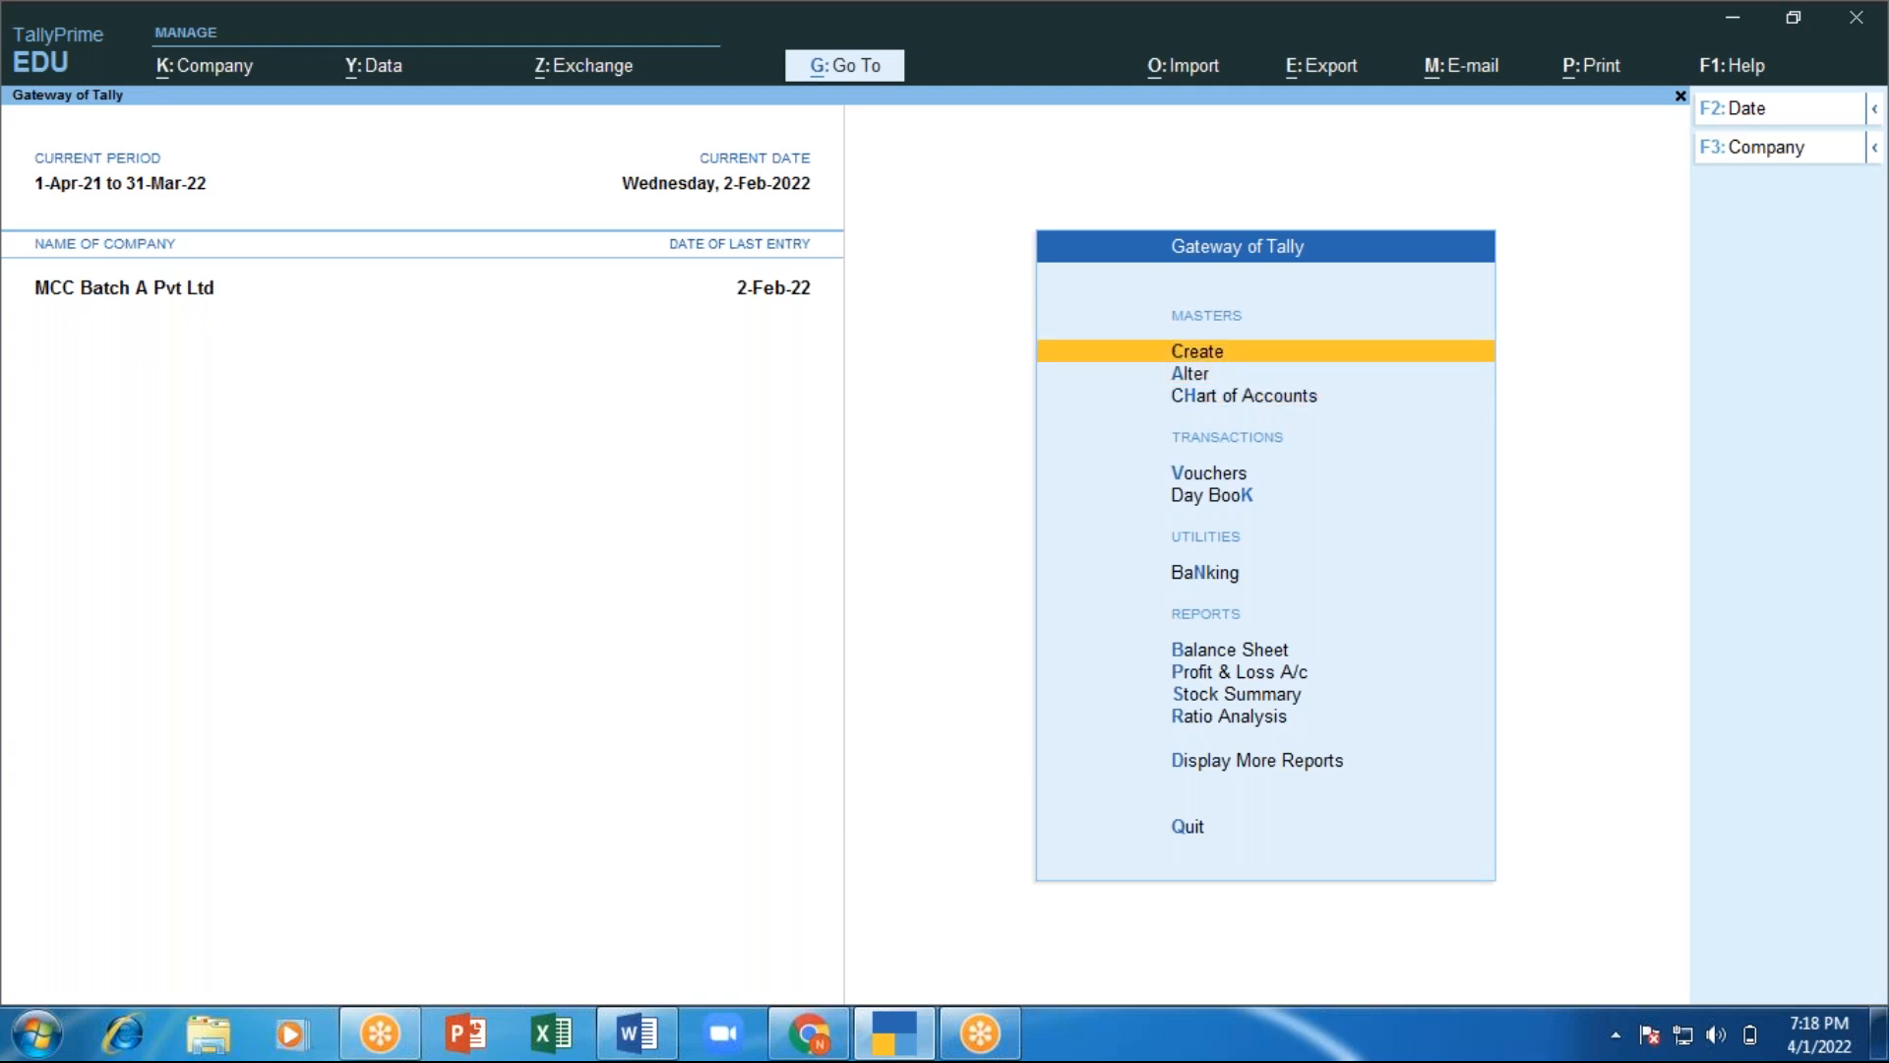
{"action": "key", "text": "Return"}
{"action": "key", "text": "Down"}
{"action": "key", "text": "Up"}
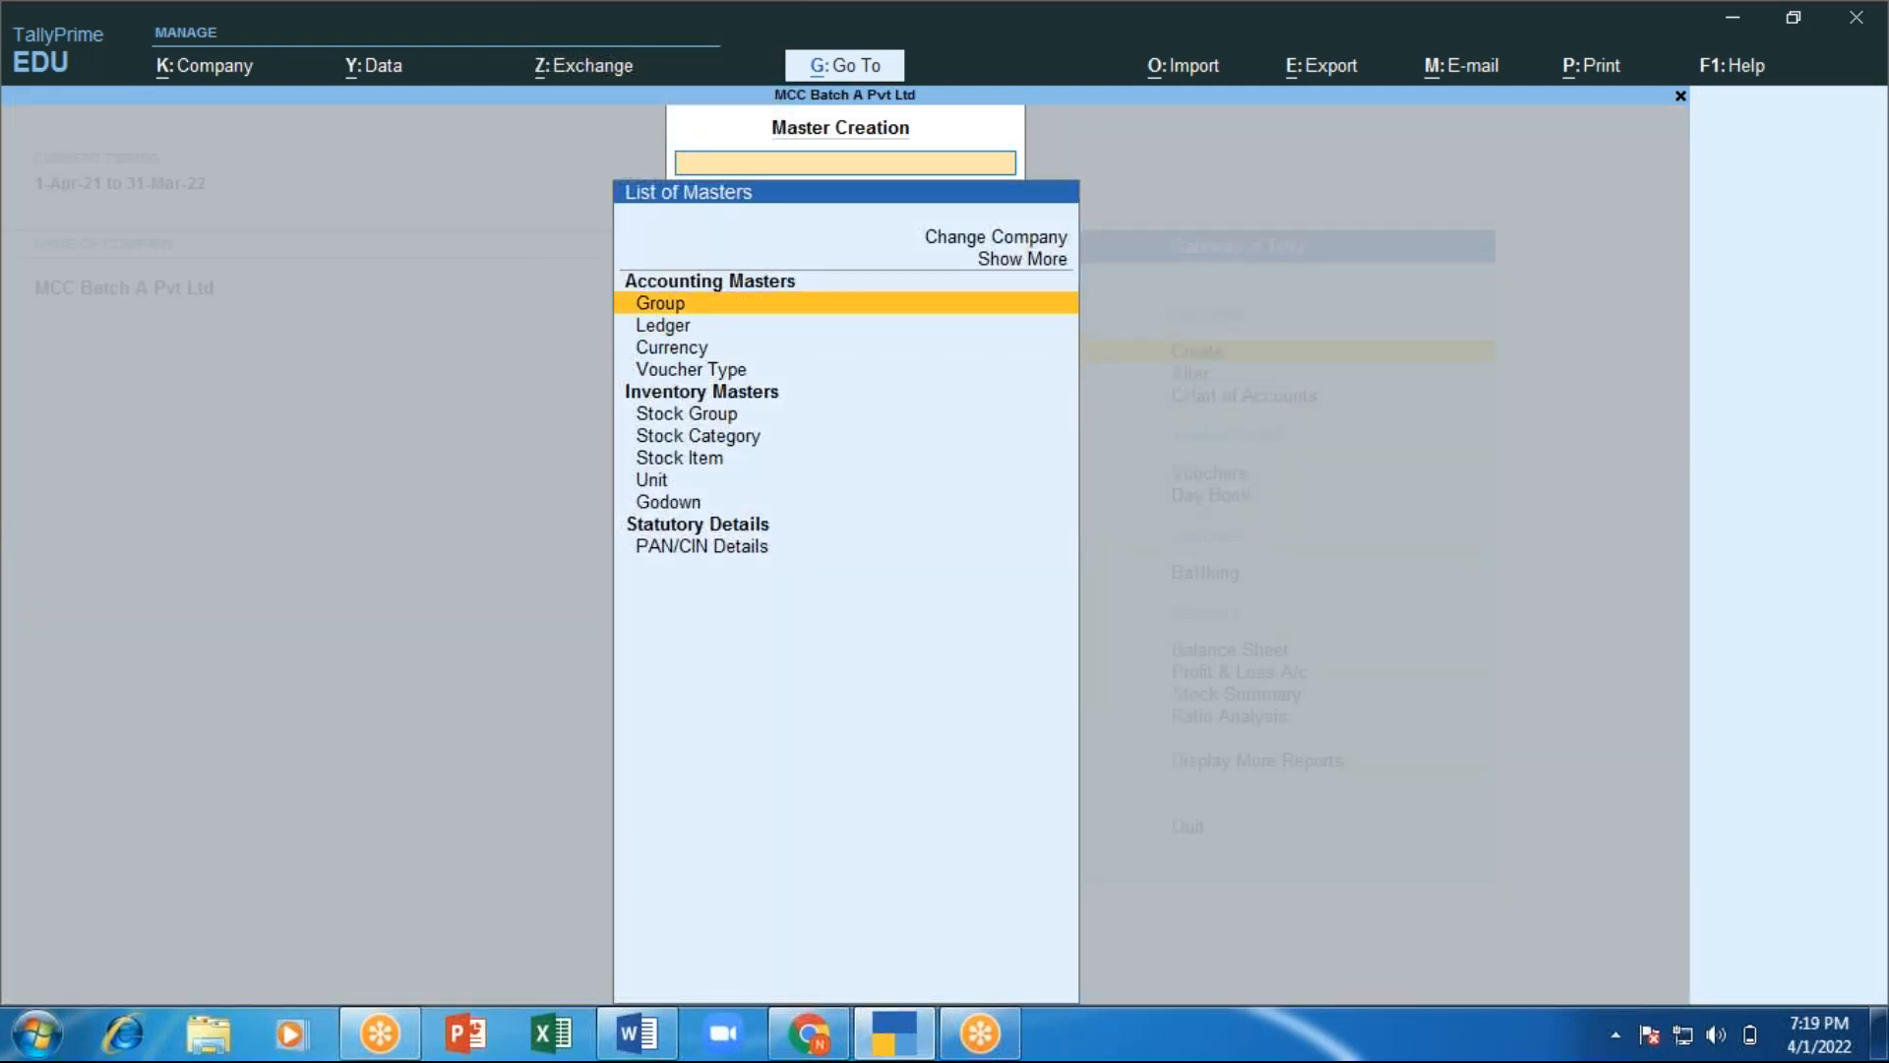
Create a stock group named Mobiles under Primary, without adding item quantities, and leave stock group creation.
{"action": "key", "text": "Down"}
{"action": "key", "text": "Down"}
{"action": "key", "text": "Down"}
{"action": "key", "text": "Down"}
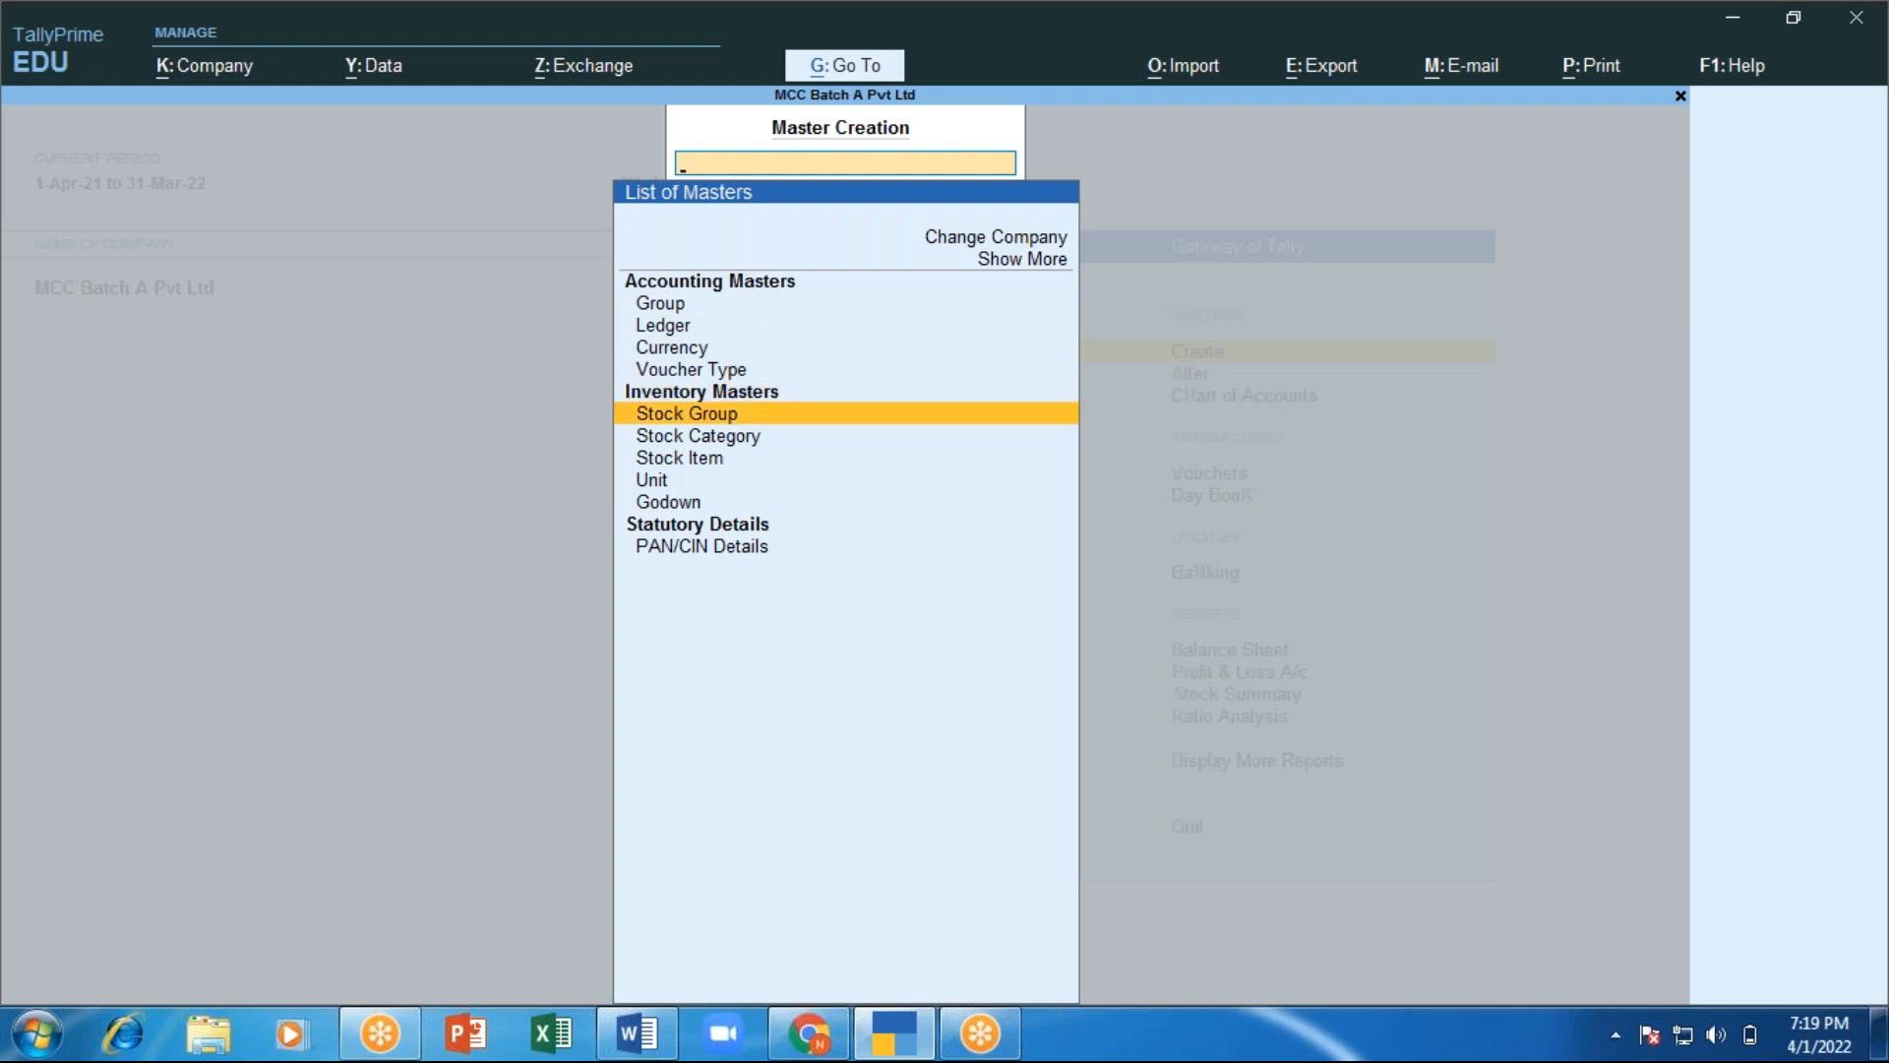
{"action": "key", "text": "Return"}
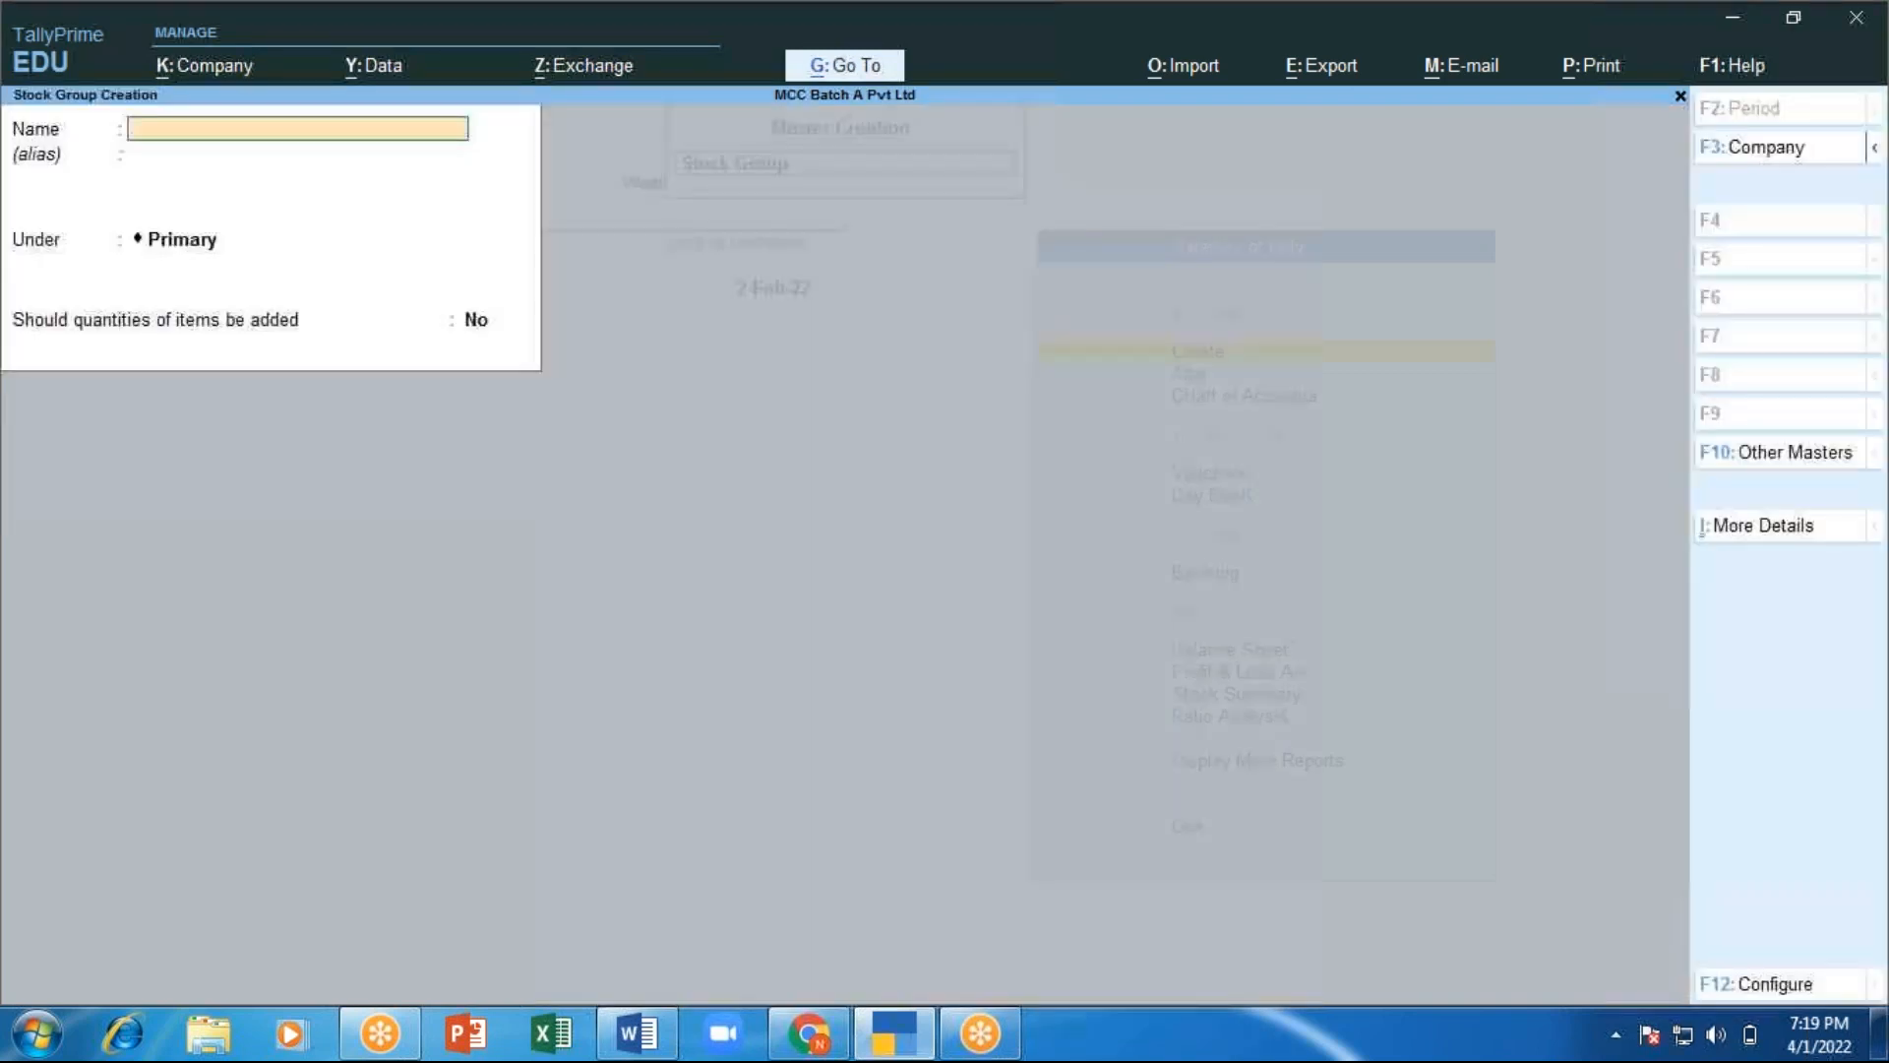
{"action": "type", "text": "Mobiles"}
{"action": "key", "text": "Return"}
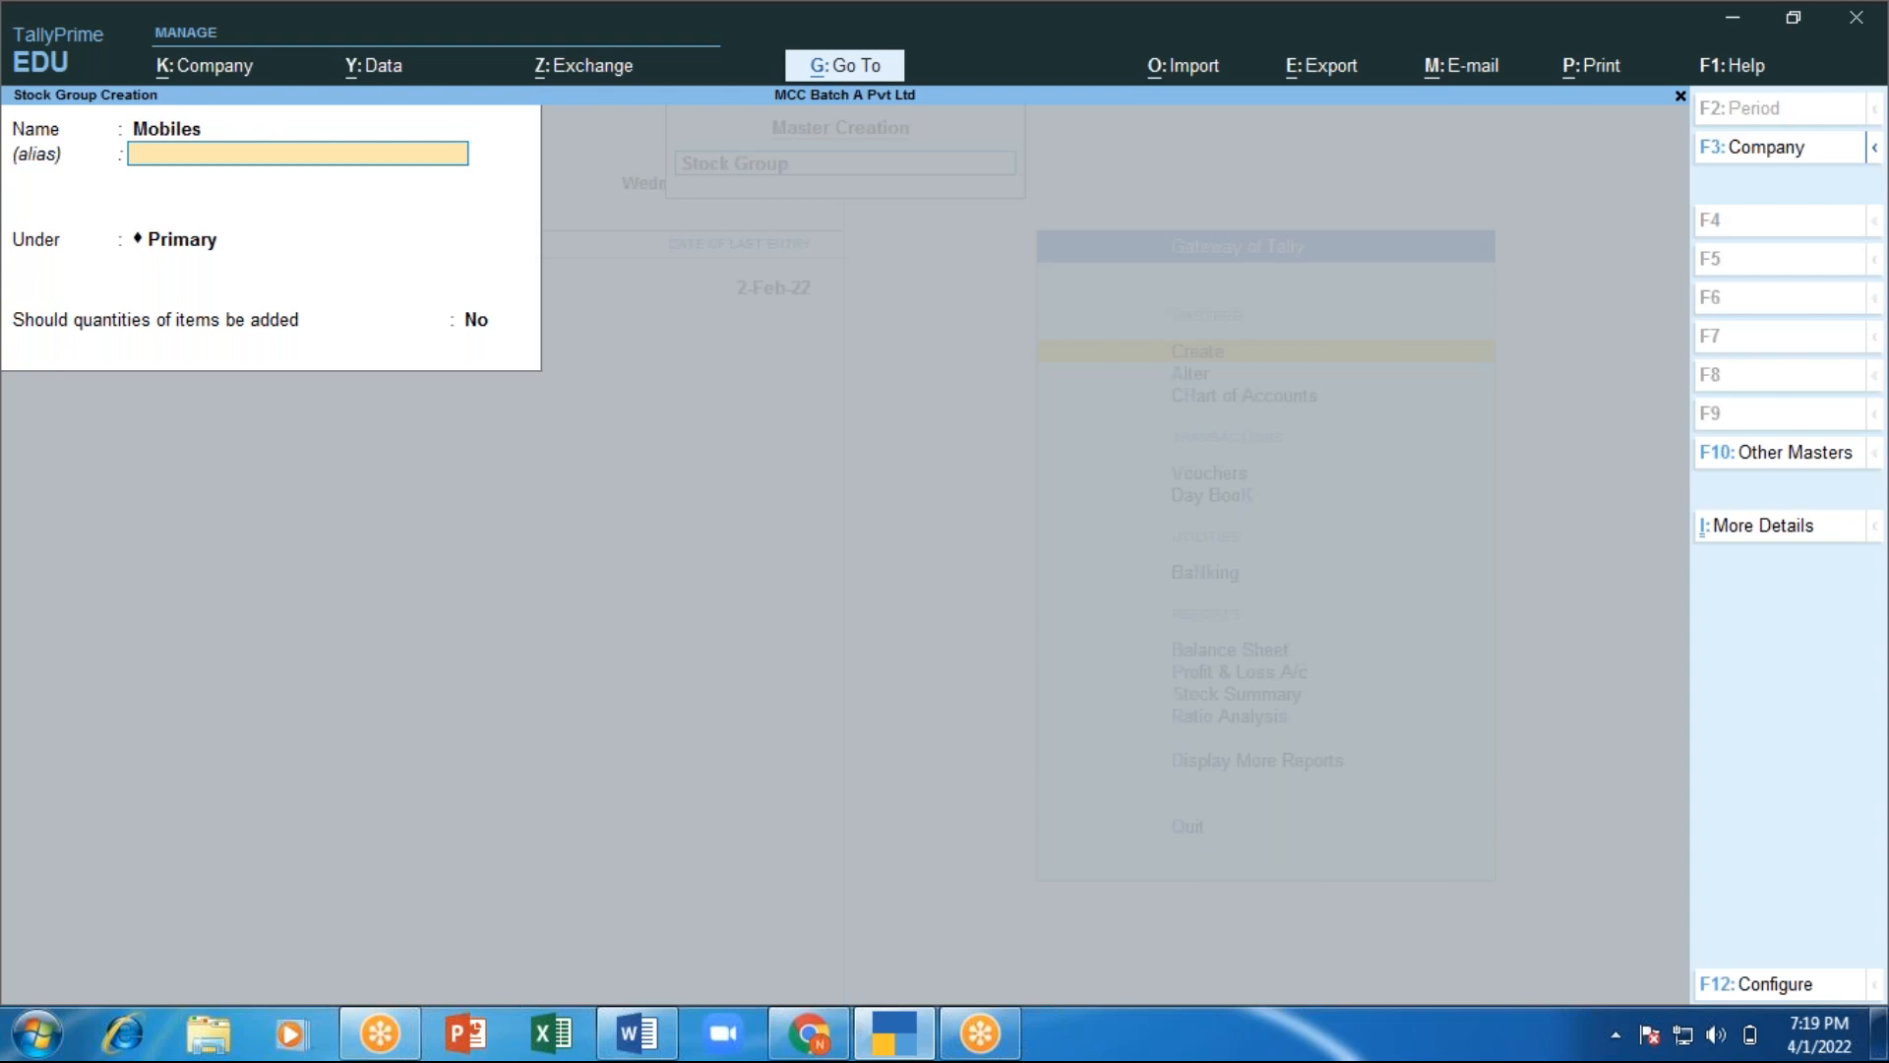
{"action": "key", "text": "Return"}
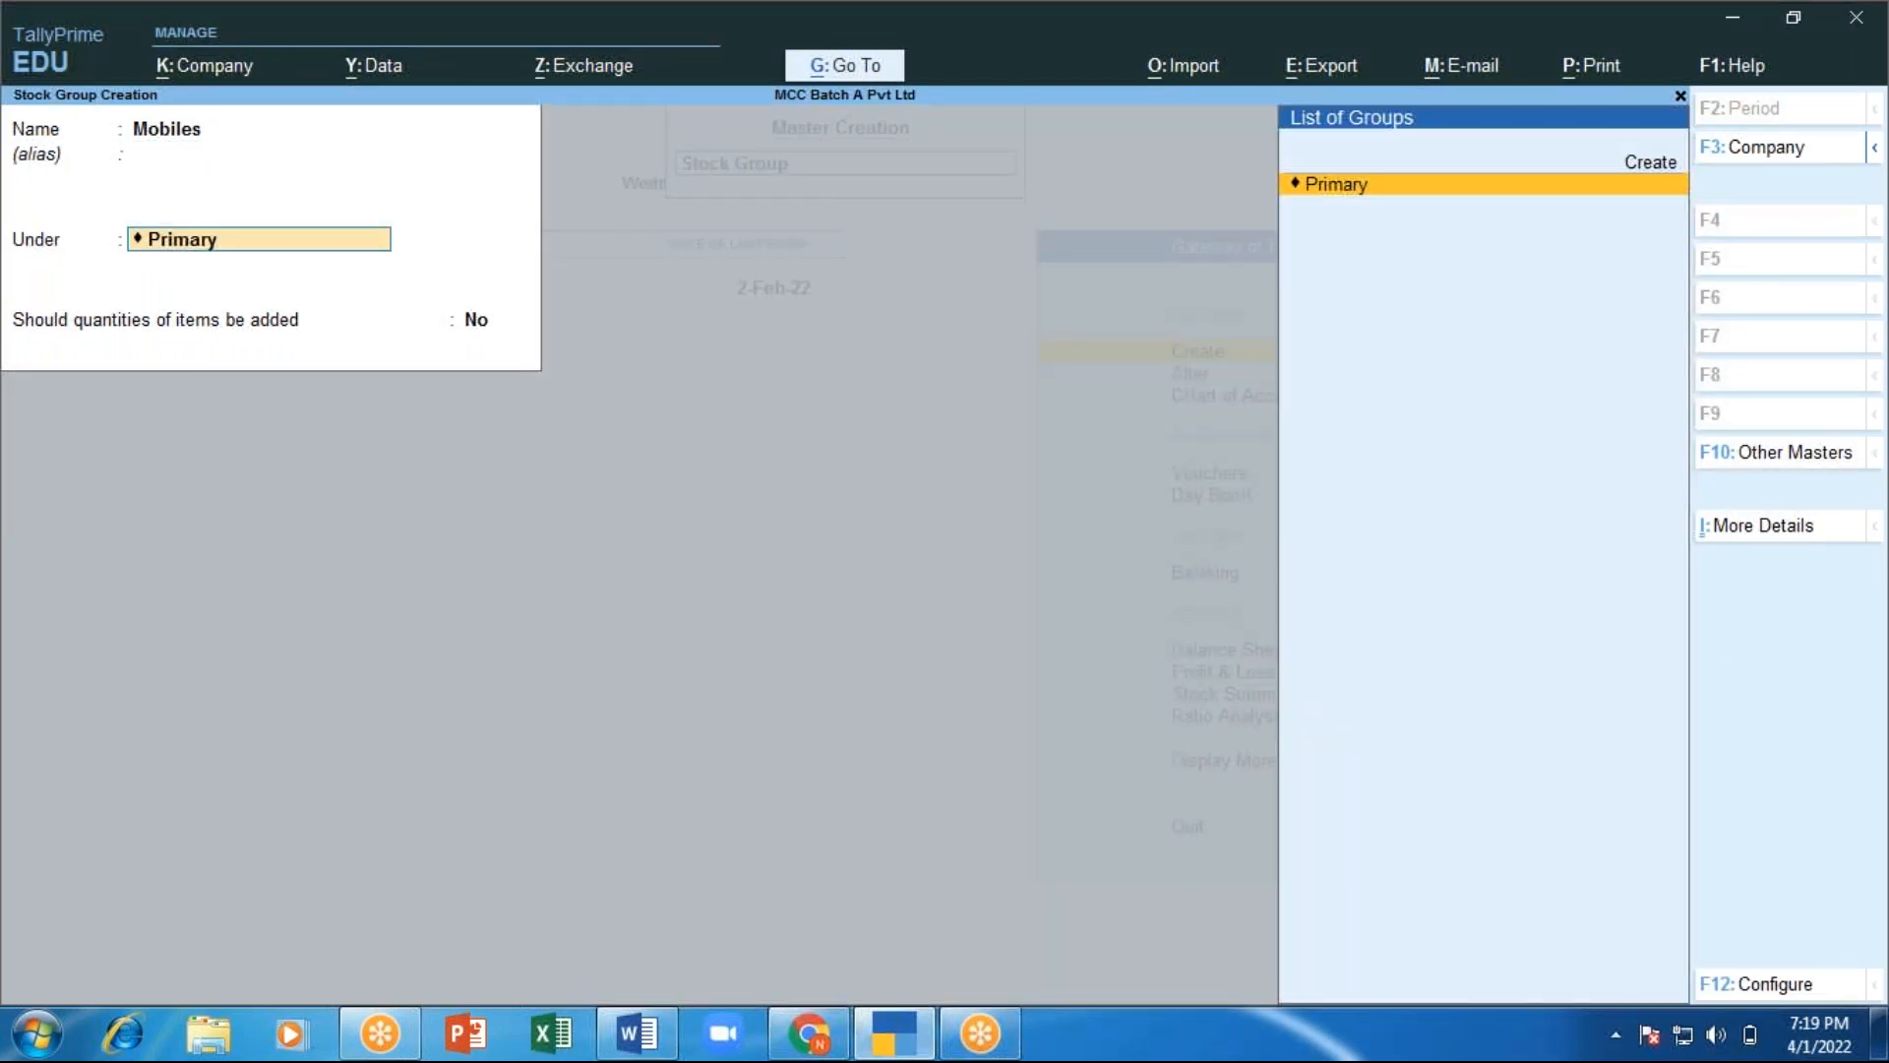
{"action": "key", "text": "Return"}
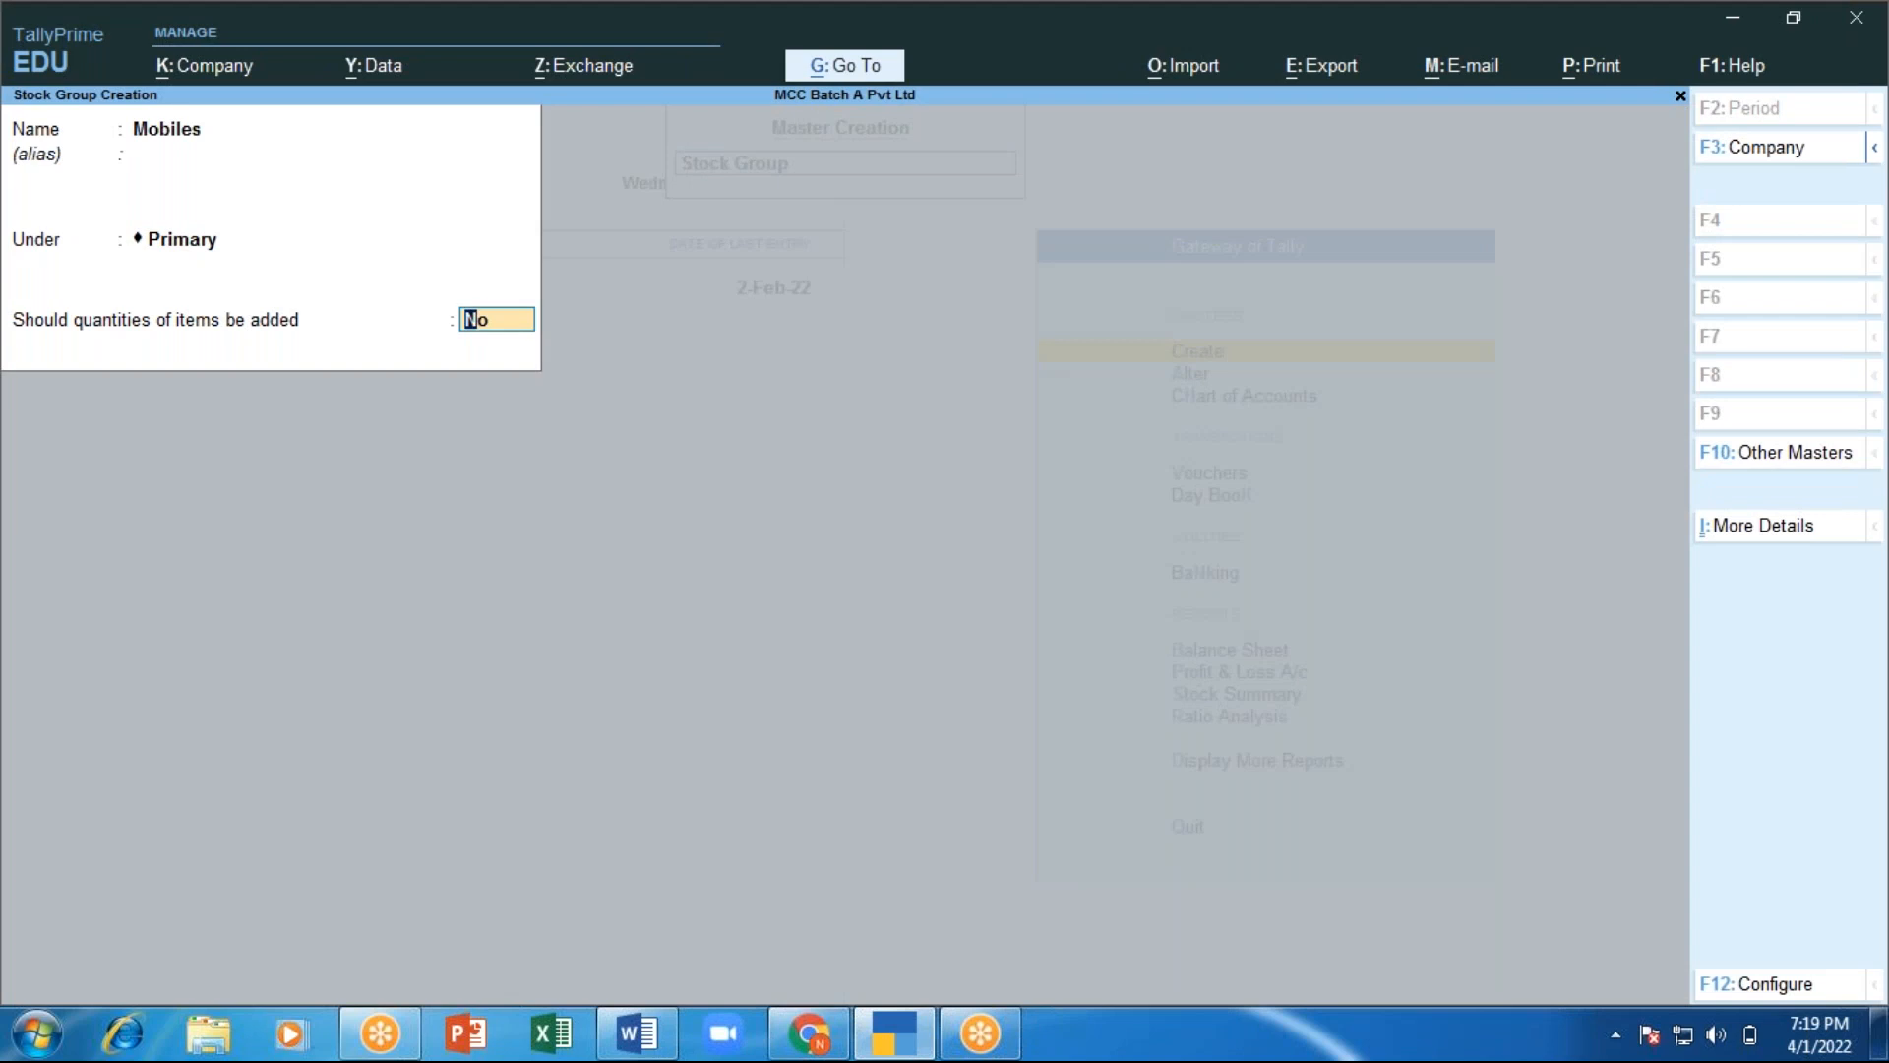
{"action": "key", "text": "Return"}
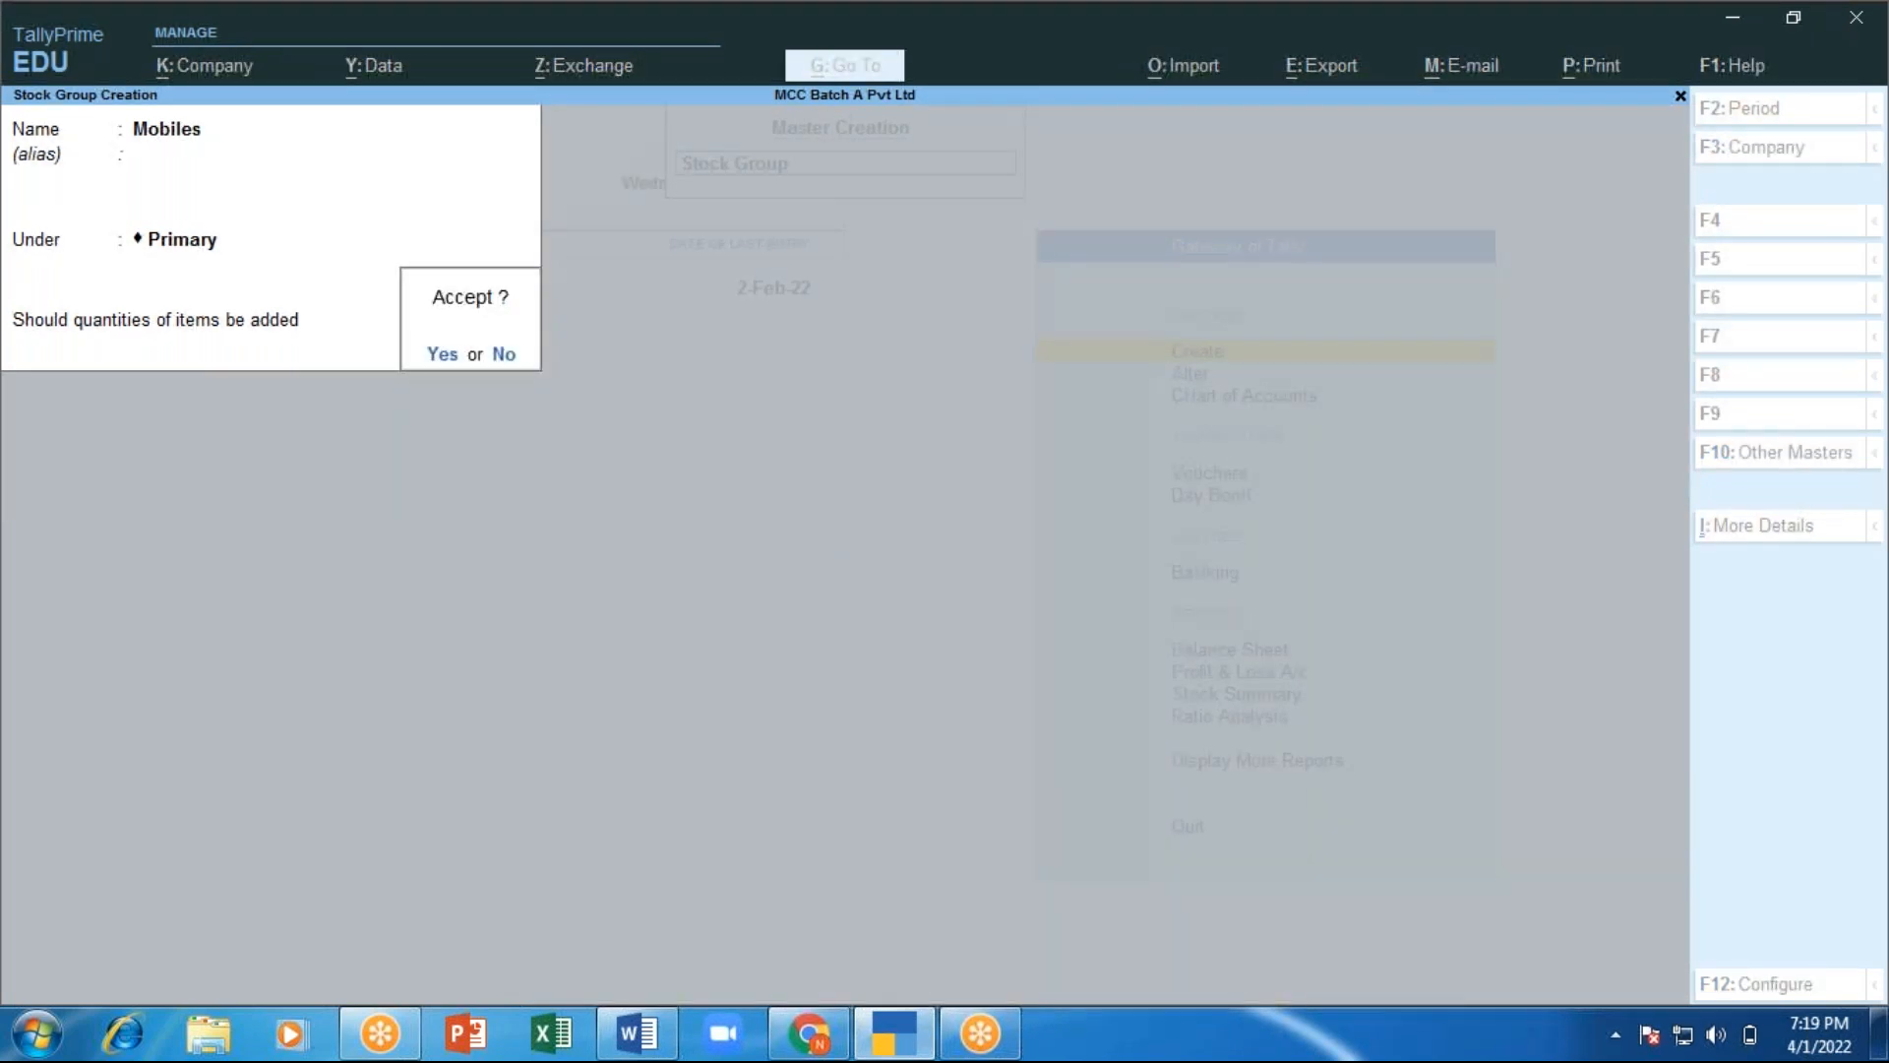
{"action": "key", "text": "y"}
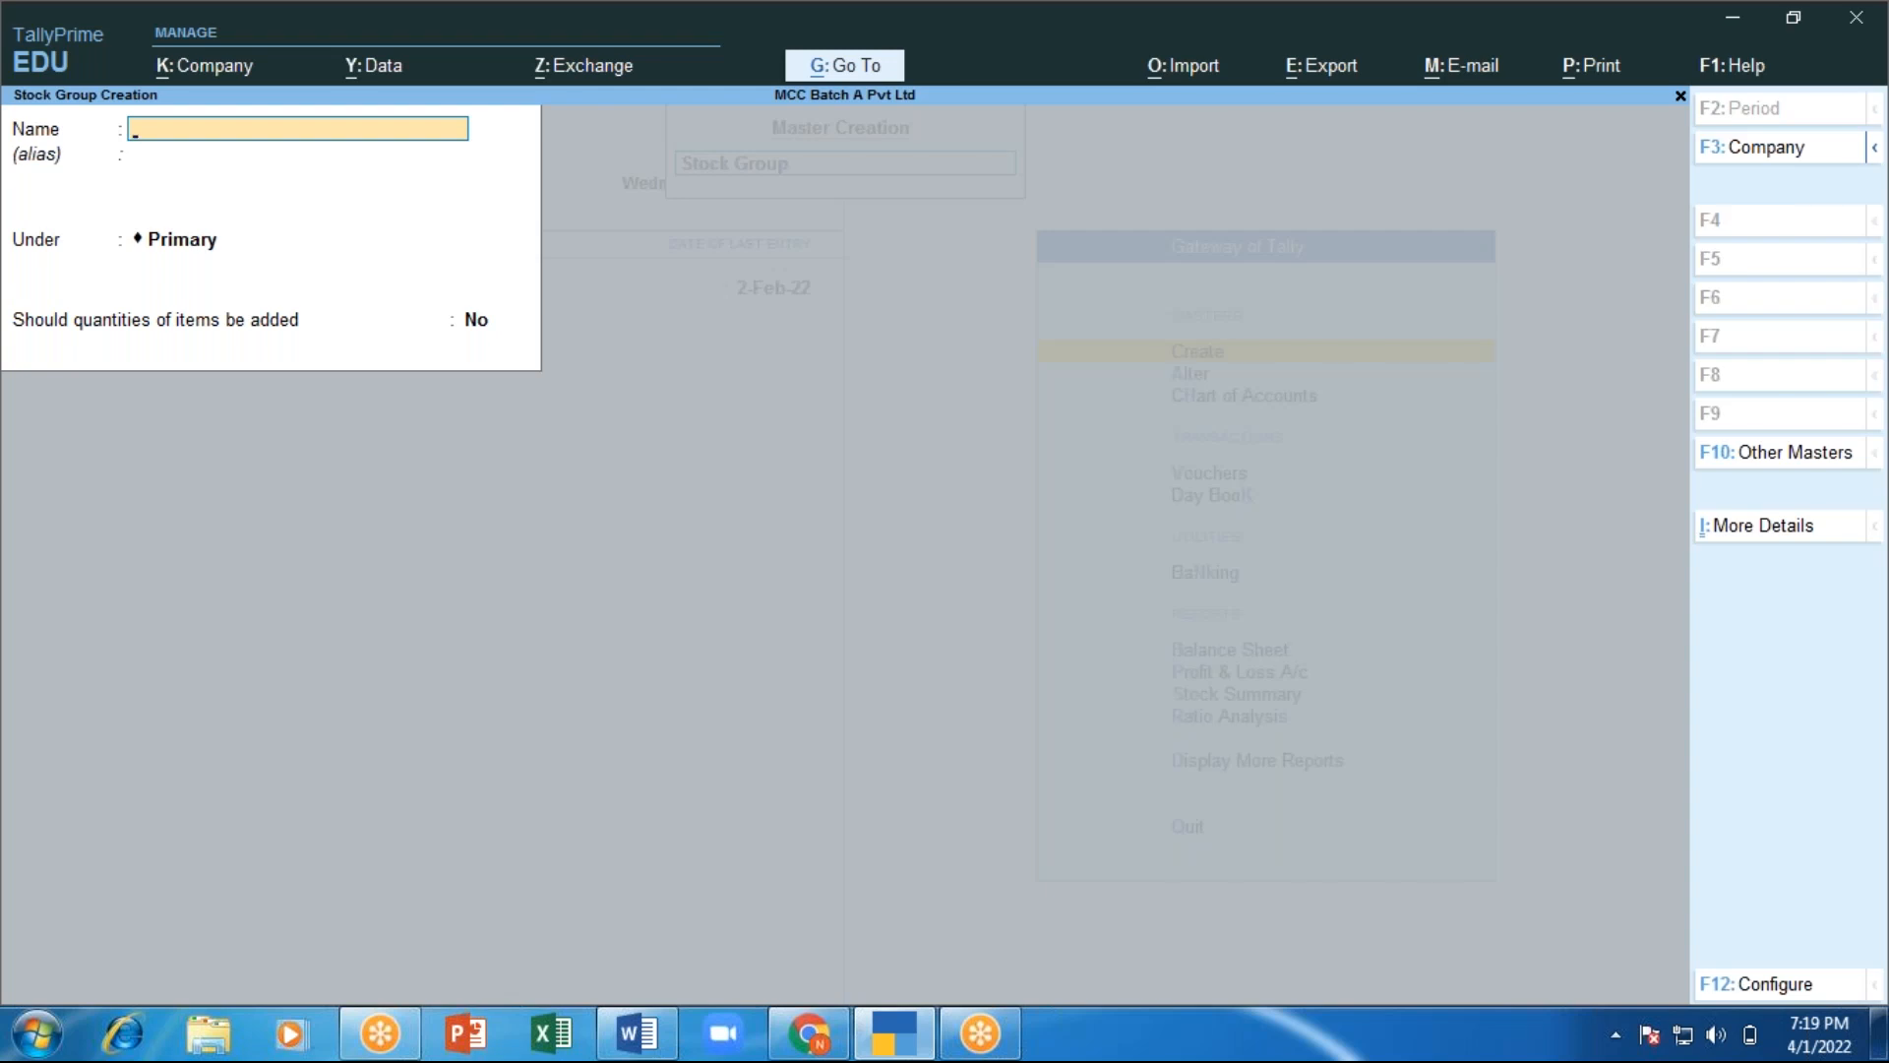
{"action": "key", "text": "Escape"}
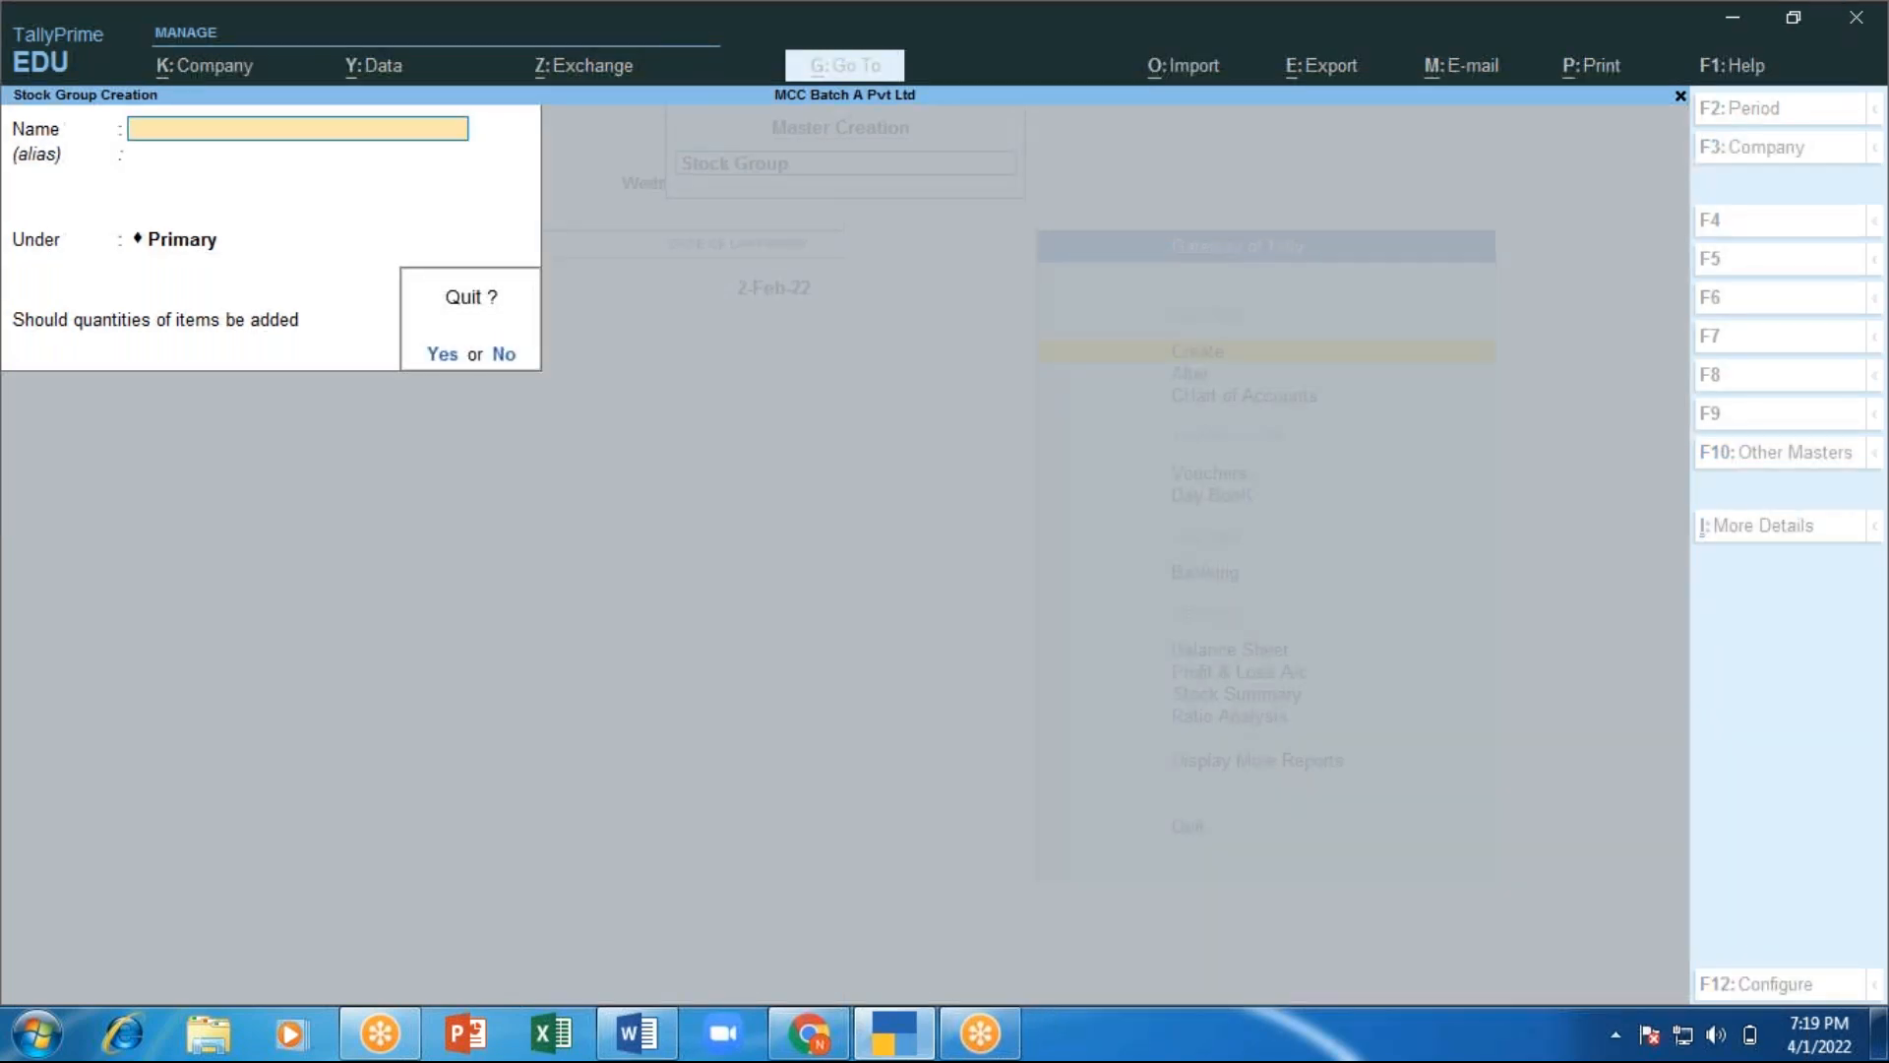
{"action": "key", "text": "y"}
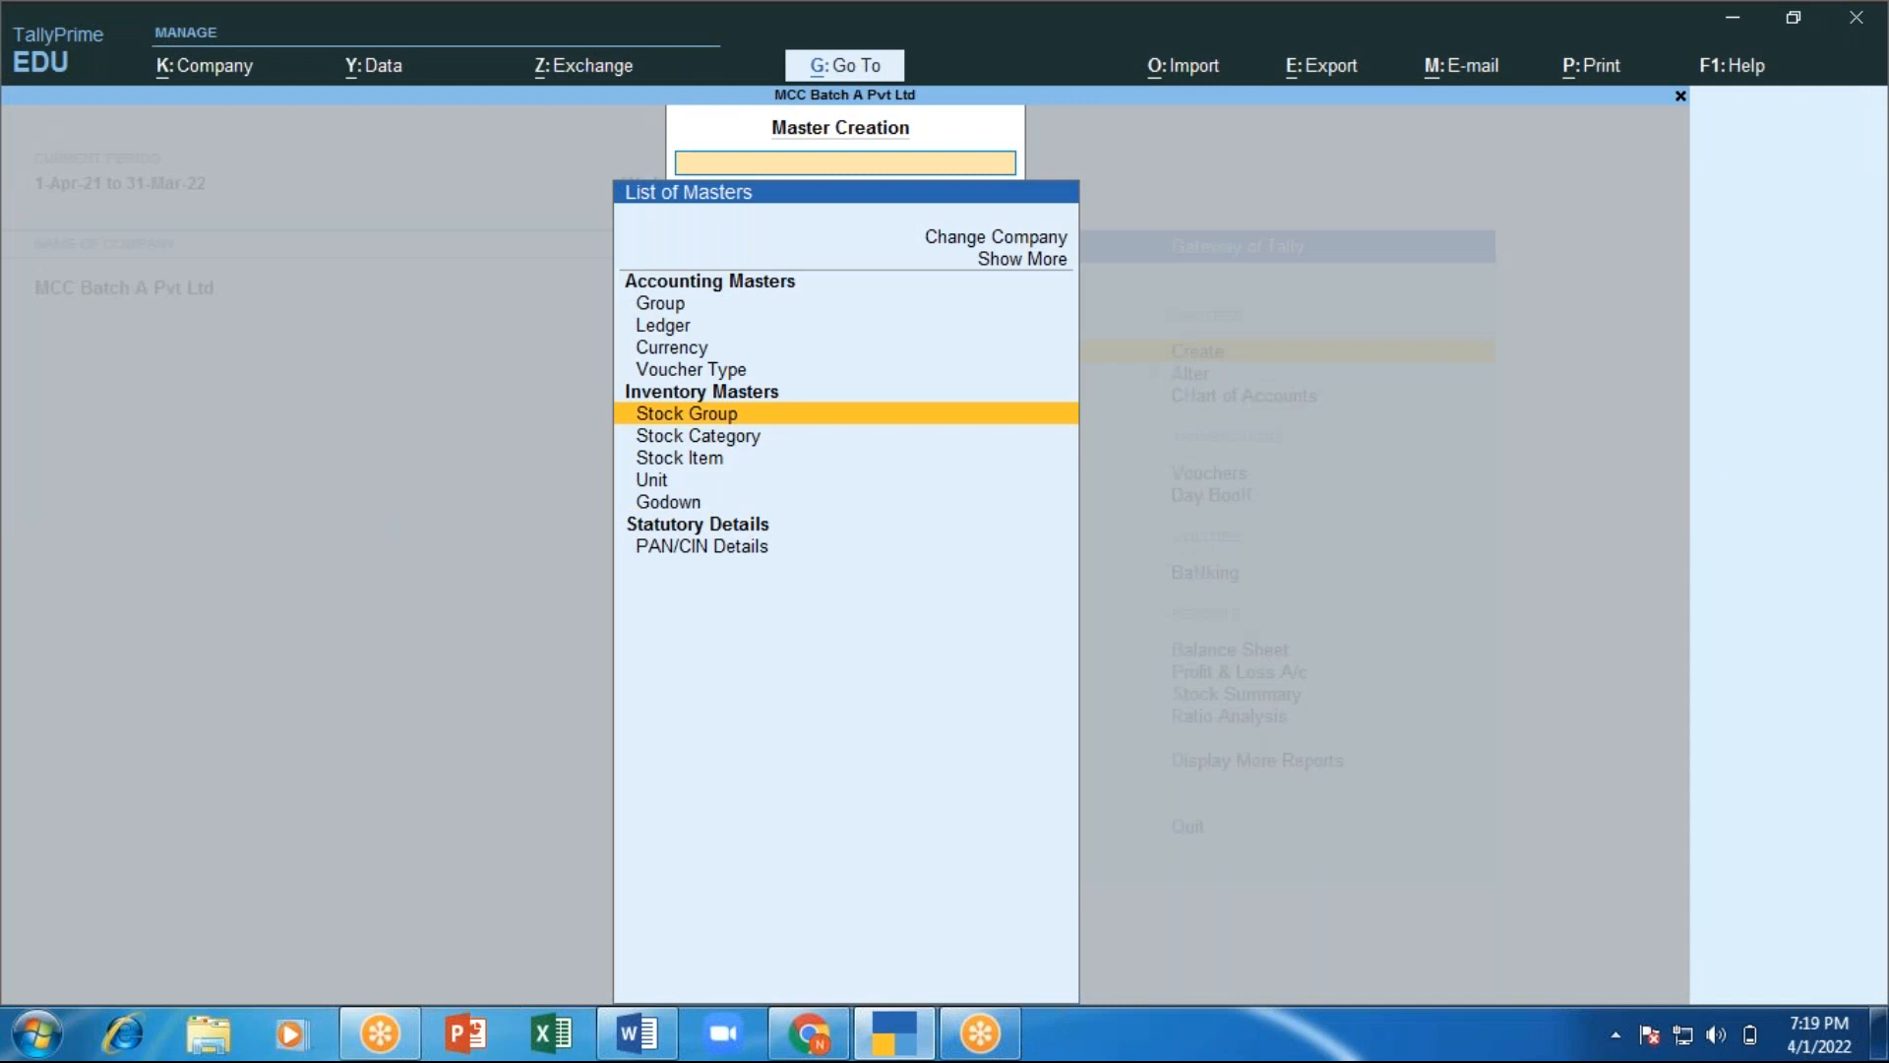
Create a stock category named Vivo under Primary.
{"action": "key", "text": "Down"}
{"action": "key", "text": "Return"}
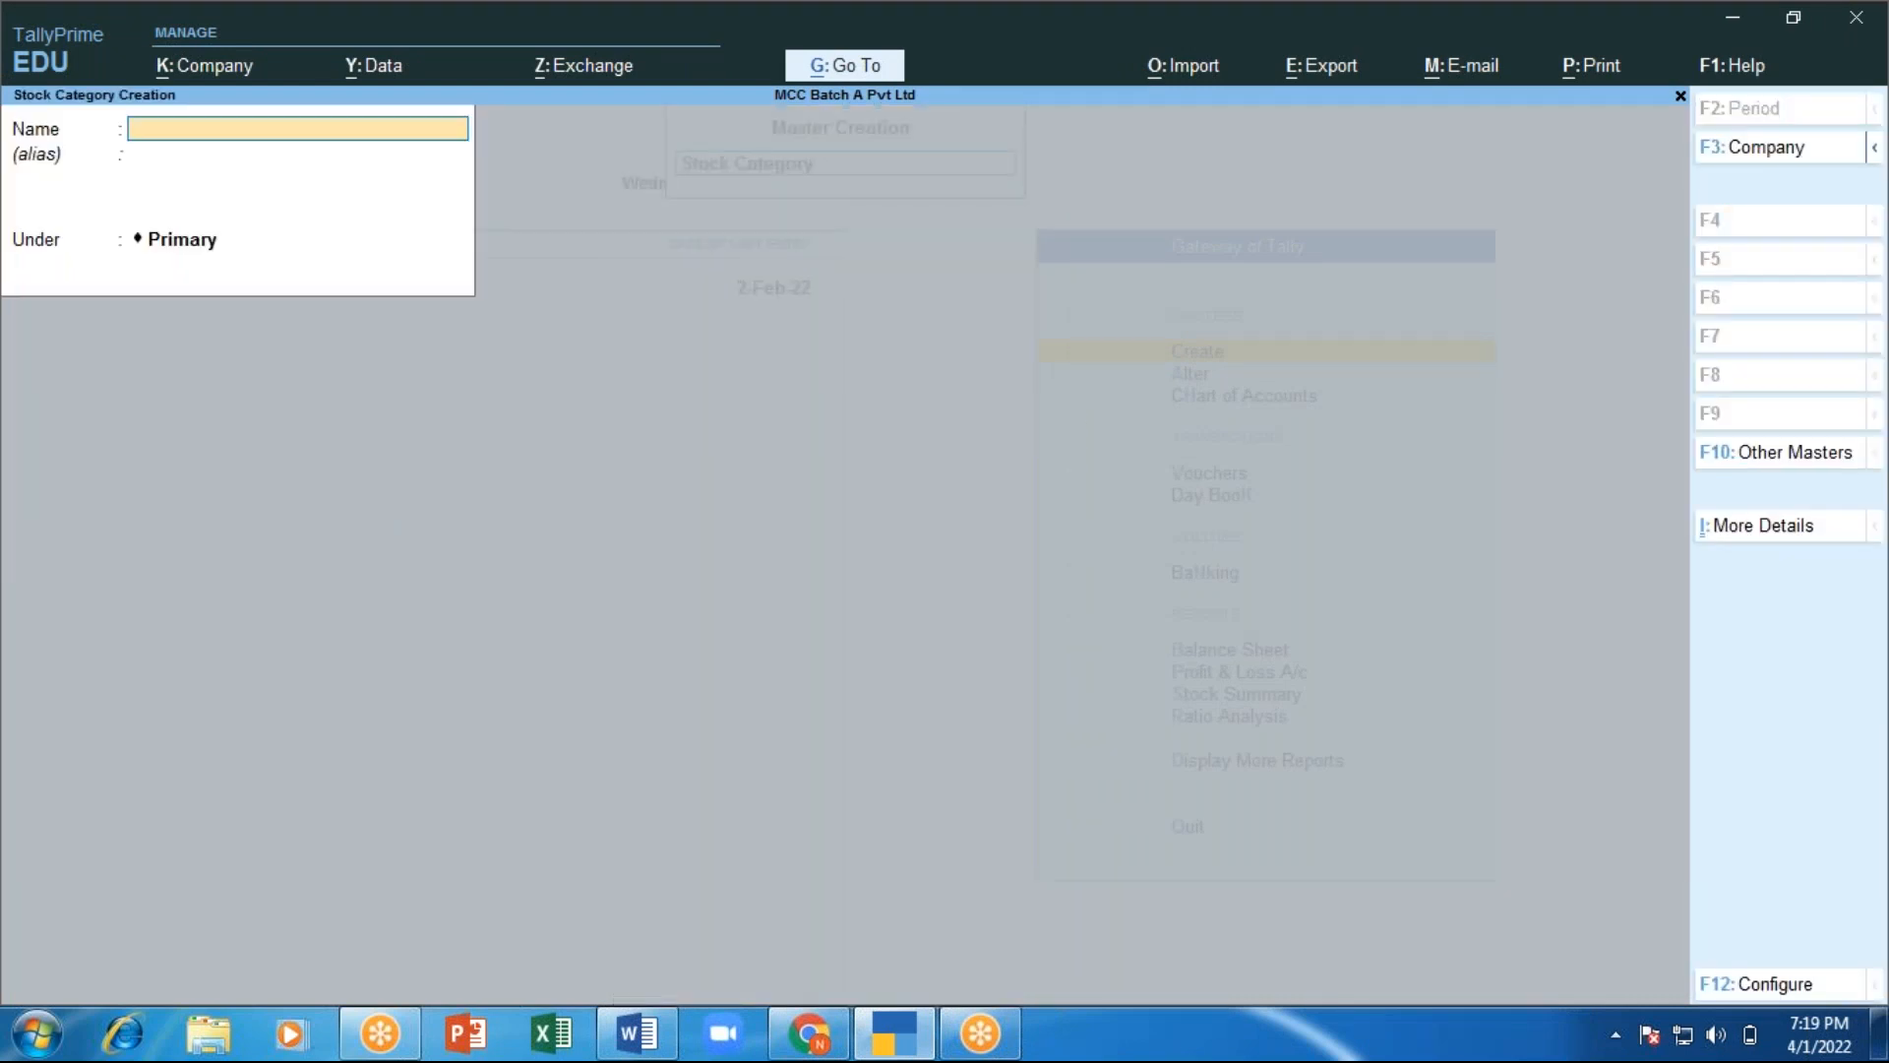
{"action": "type", "text": "Vivo"}
{"action": "key", "text": "Return"}
{"action": "key", "text": "Return"}
{"action": "key", "text": "Return"}
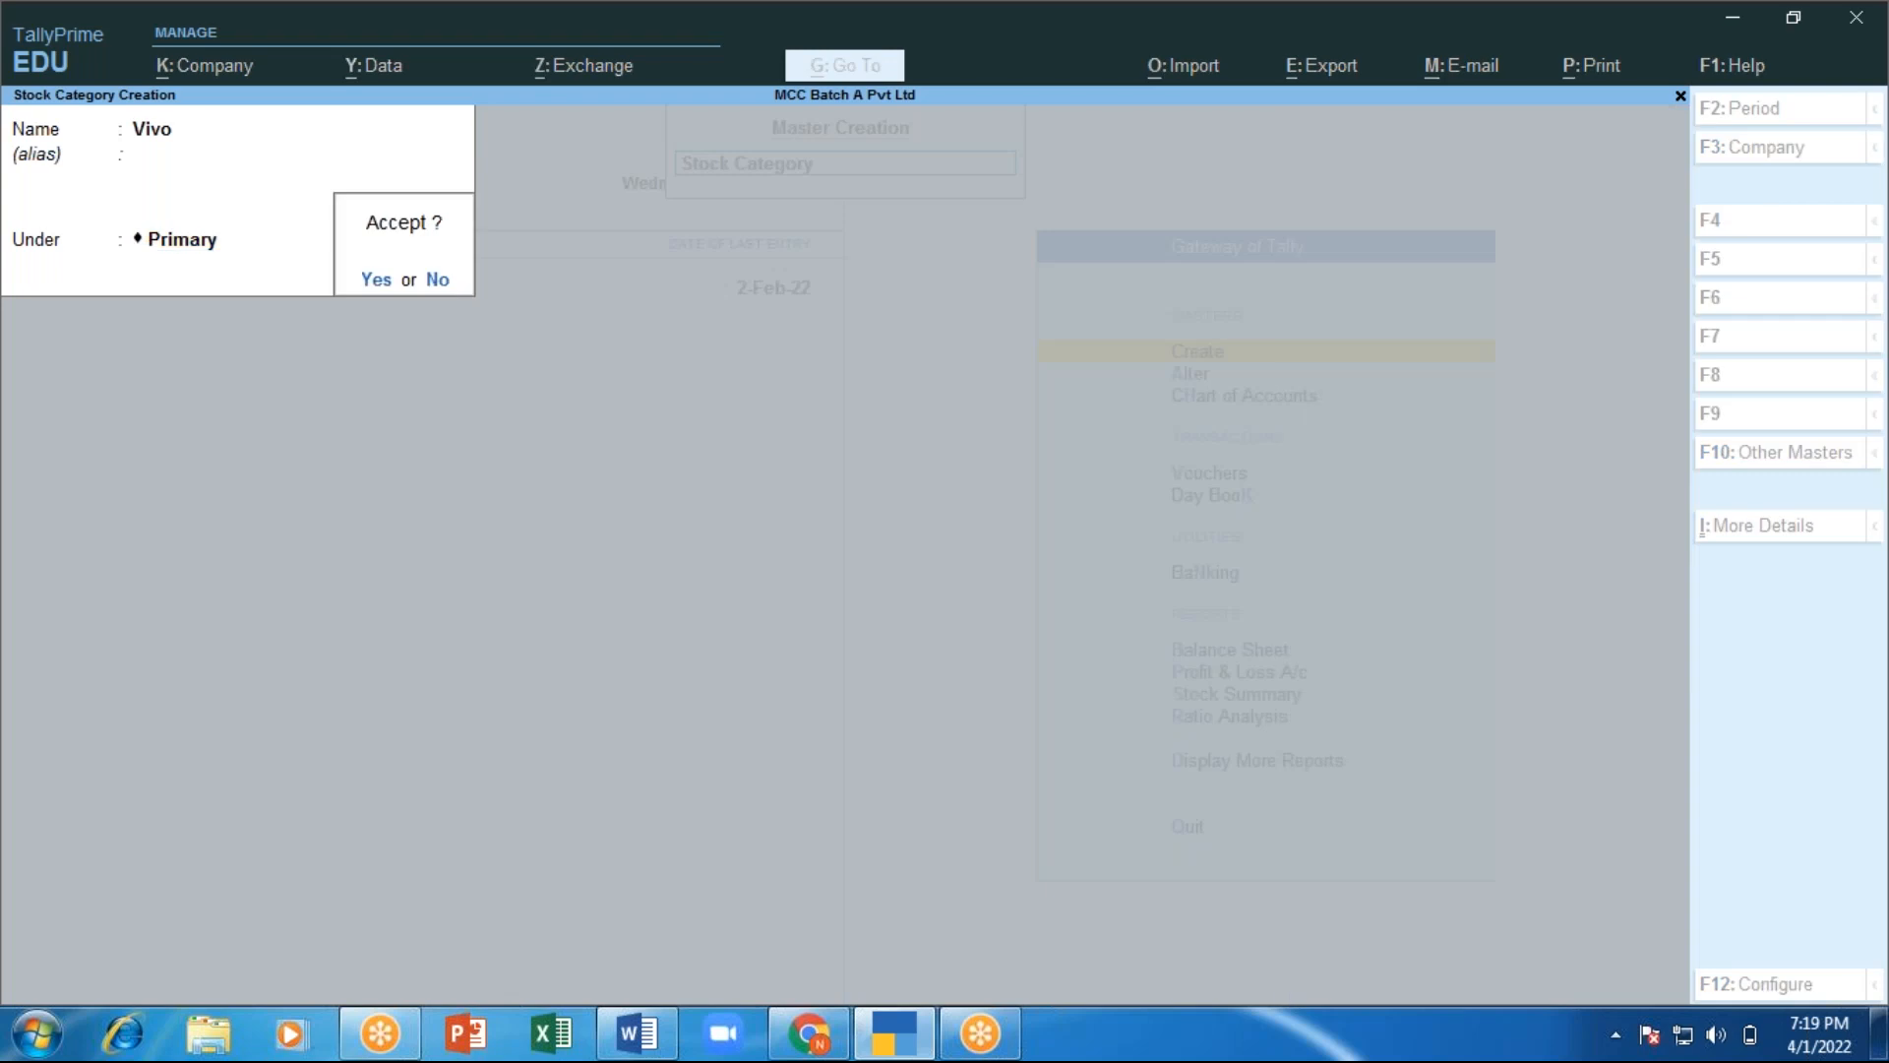
{"action": "key", "text": "Return"}
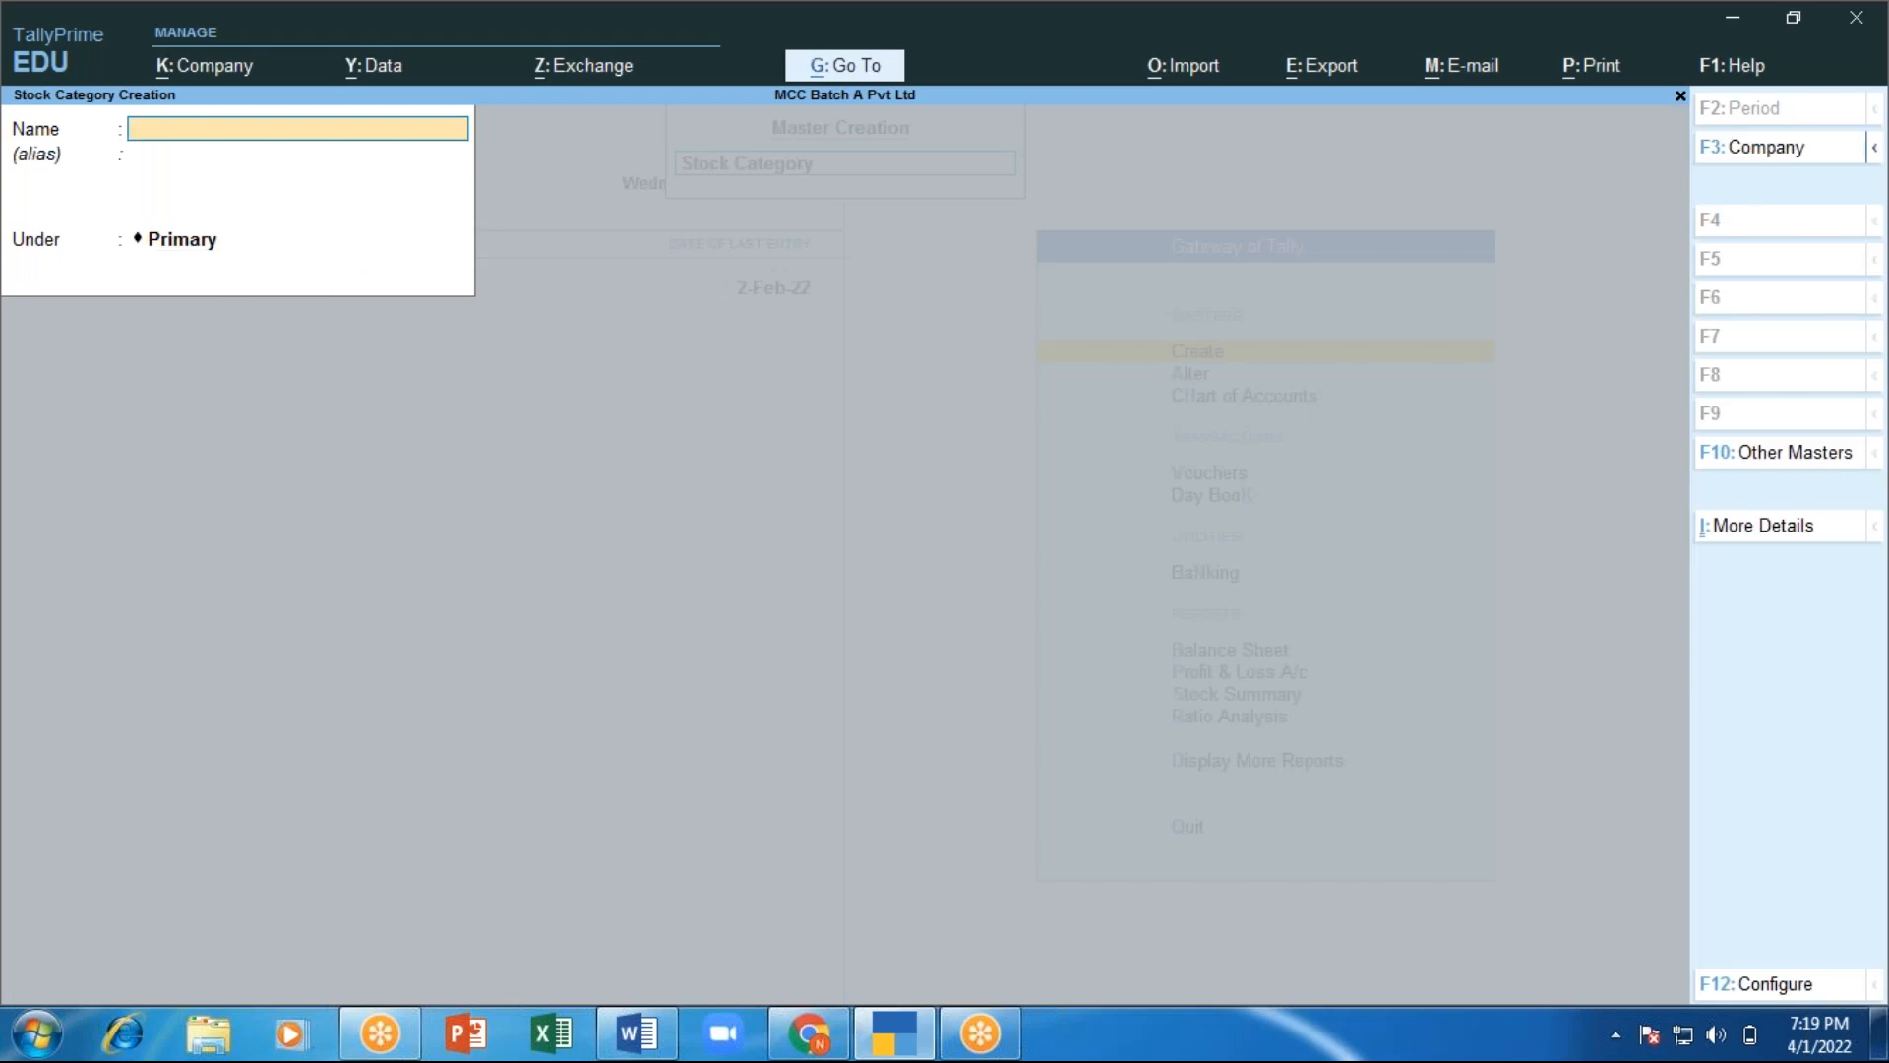
Create a second stock category named Redmi under Primary and leave stock category creation.
{"action": "type", "text": "Red"}
{"action": "key", "text": "BackSpace"}
{"action": "key", "text": "Return"}
{"action": "key", "text": "Return"}
{"action": "key", "text": "Return"}
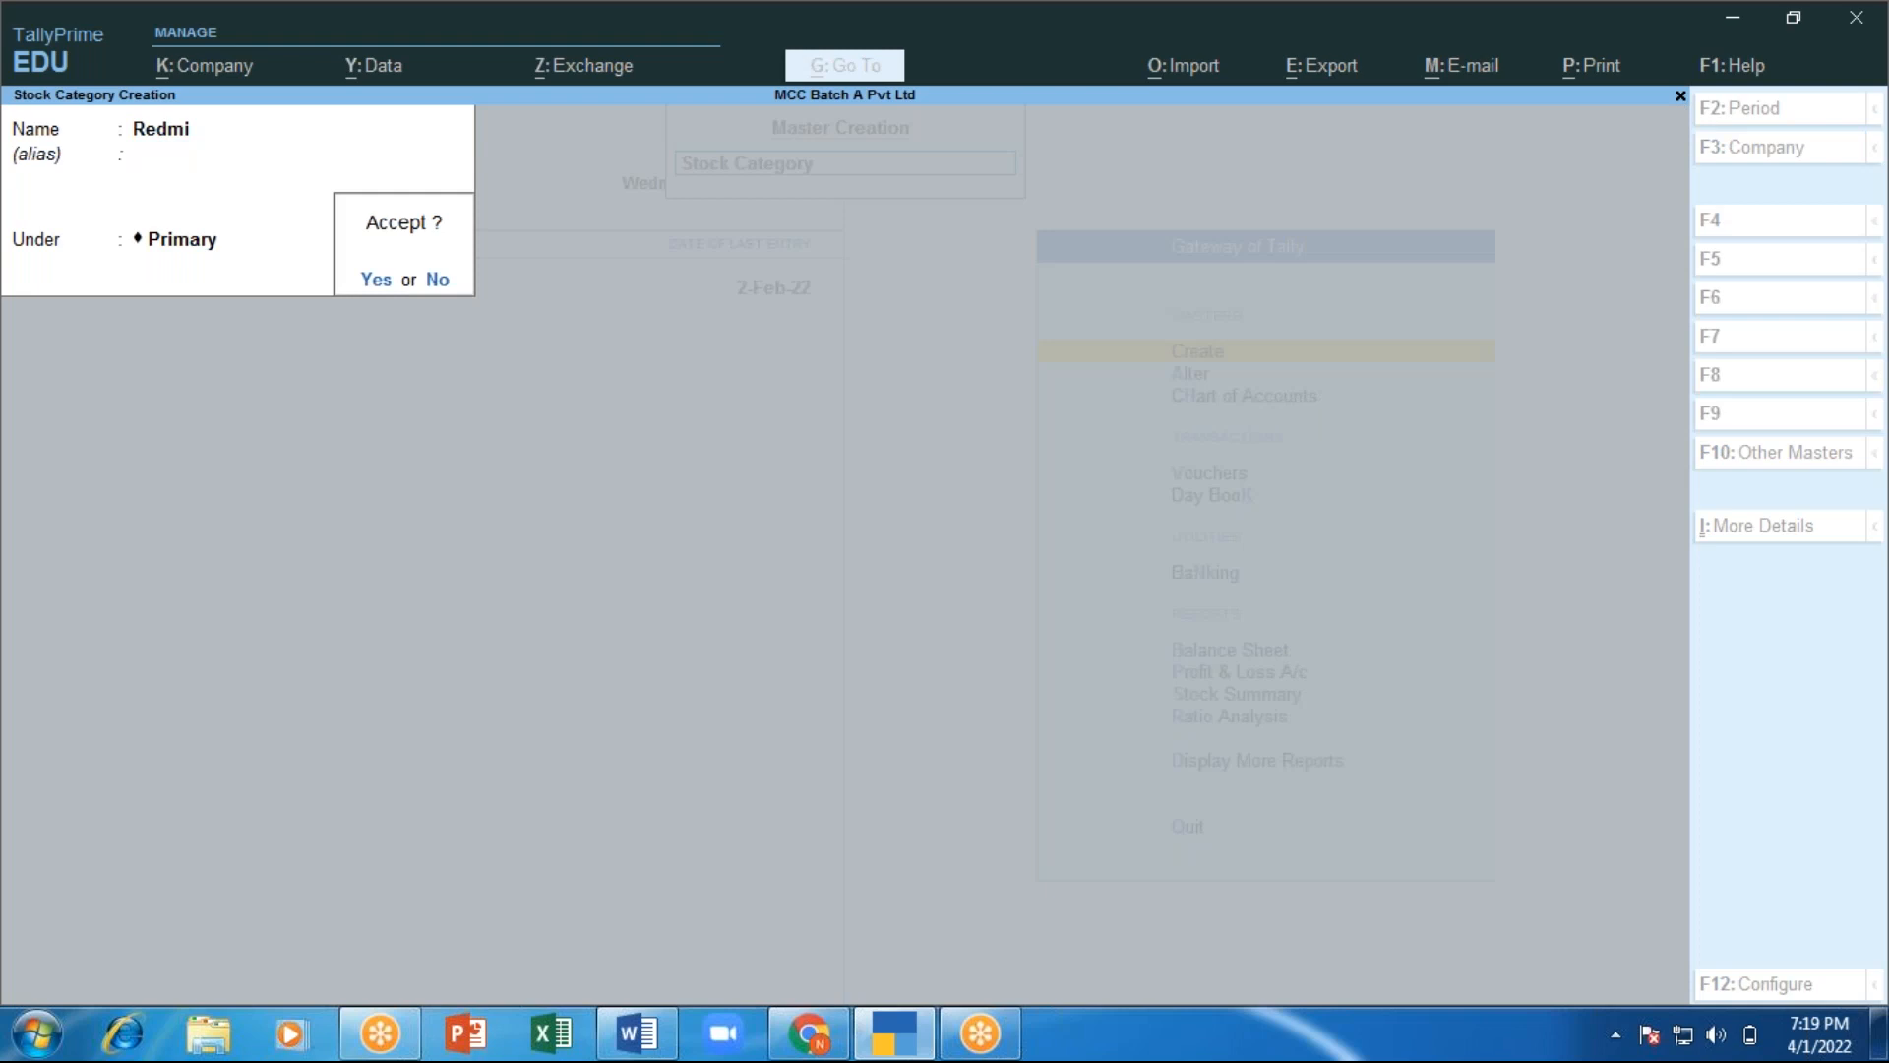
{"action": "key", "text": "Return"}
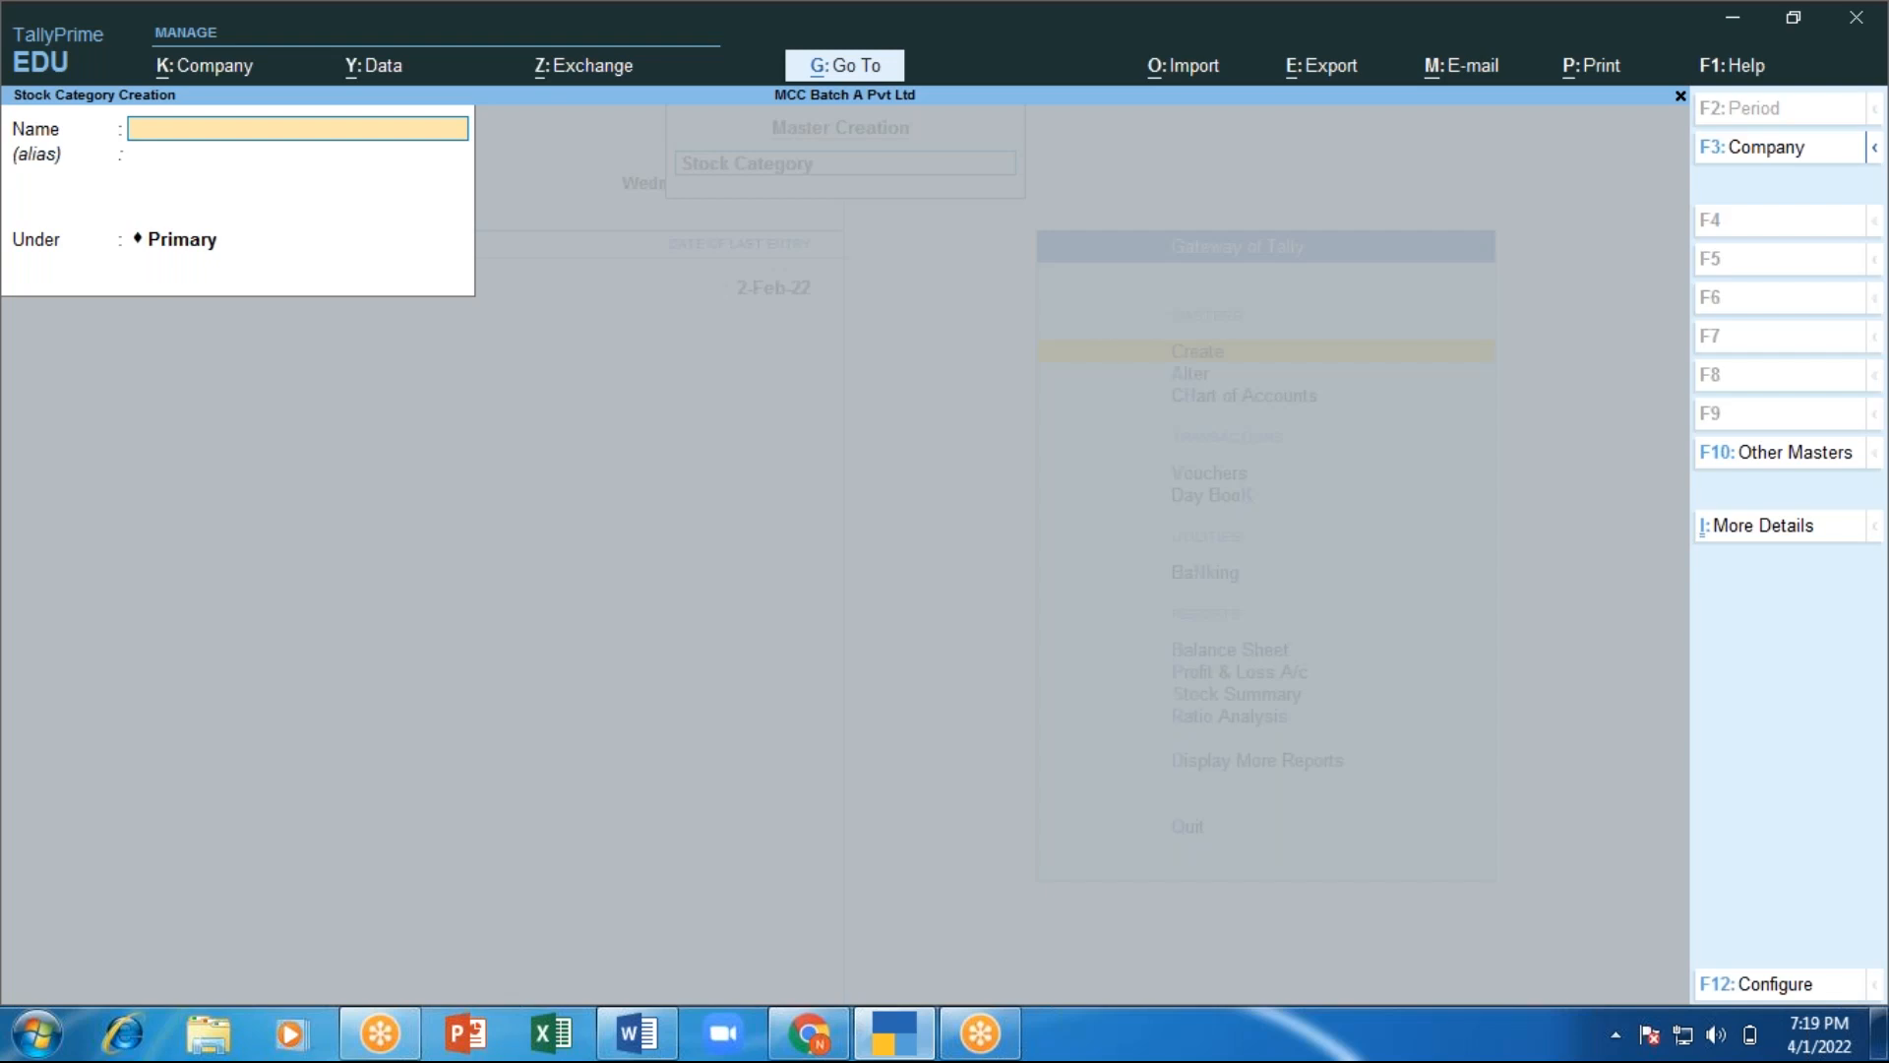
{"action": "key", "text": "Escape"}
{"action": "key", "text": "Return"}
Start a new stock item named Vivo Y 21 Pro.
{"action": "key", "text": "Up"}
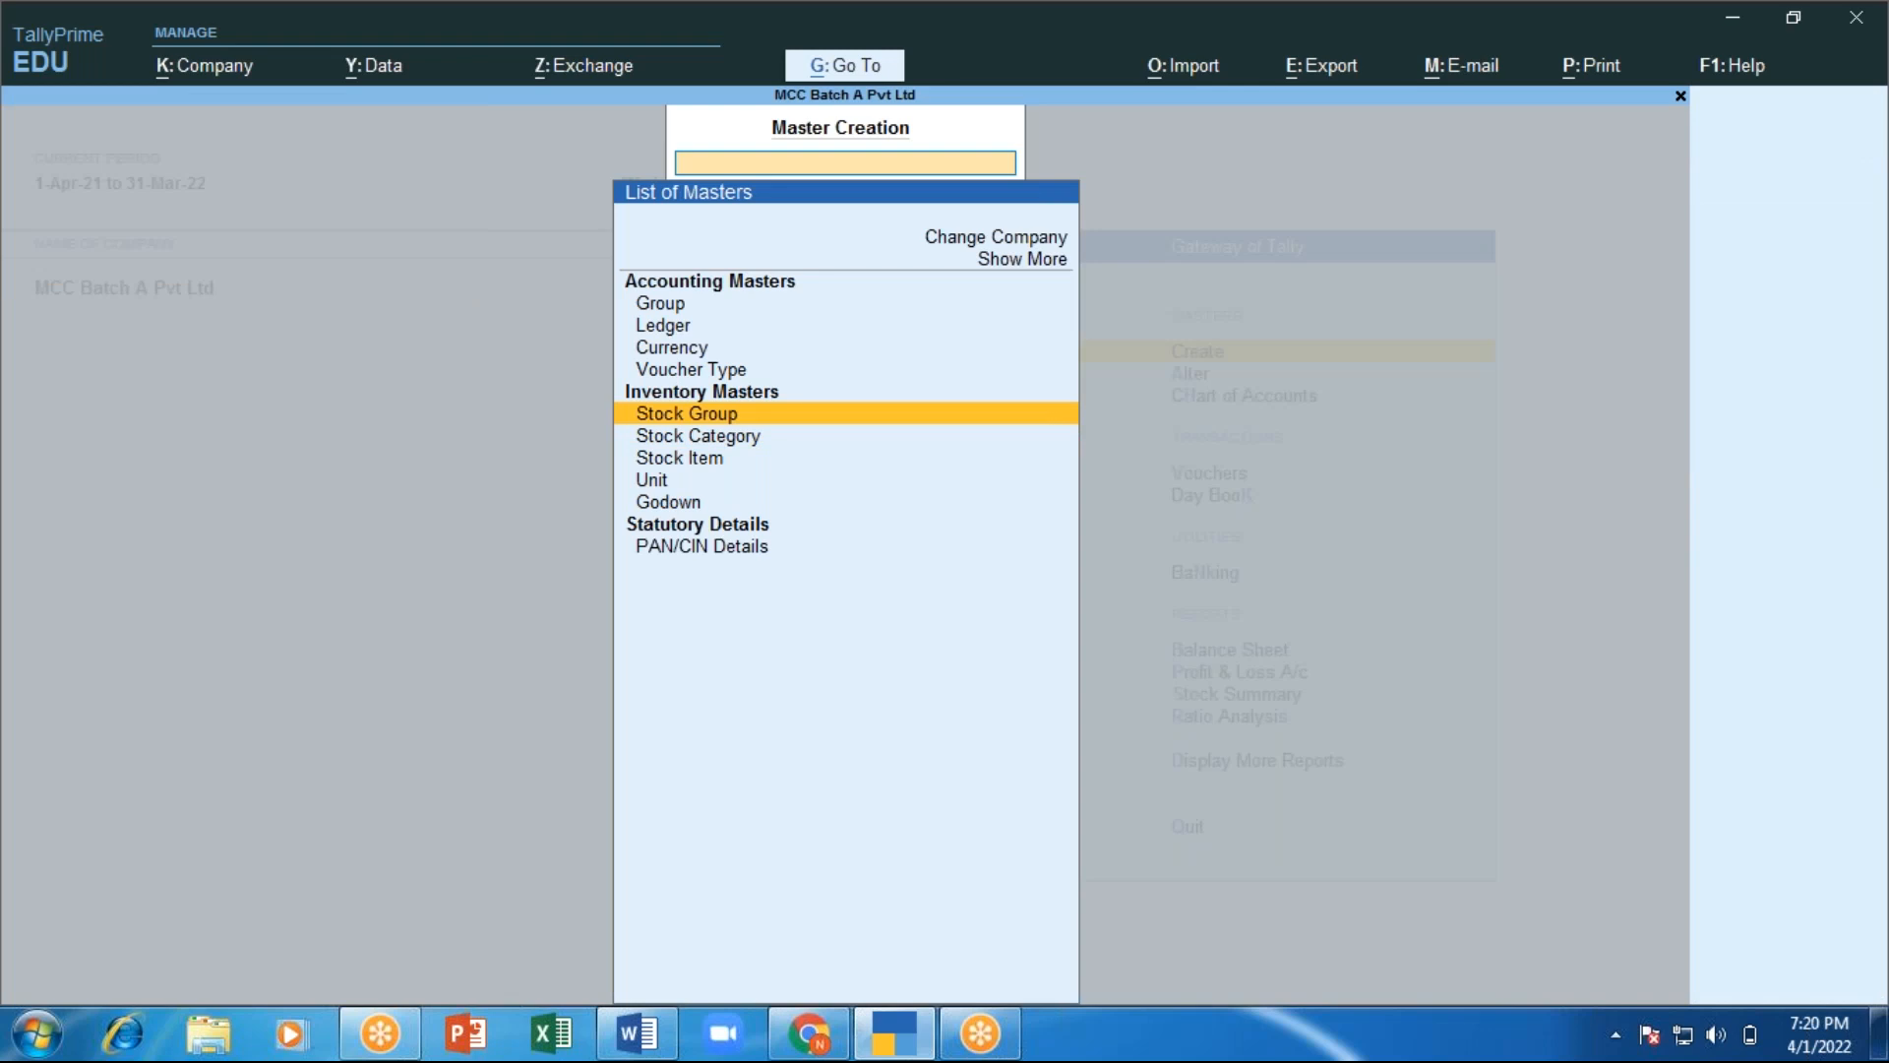
{"action": "key", "text": "Down"}
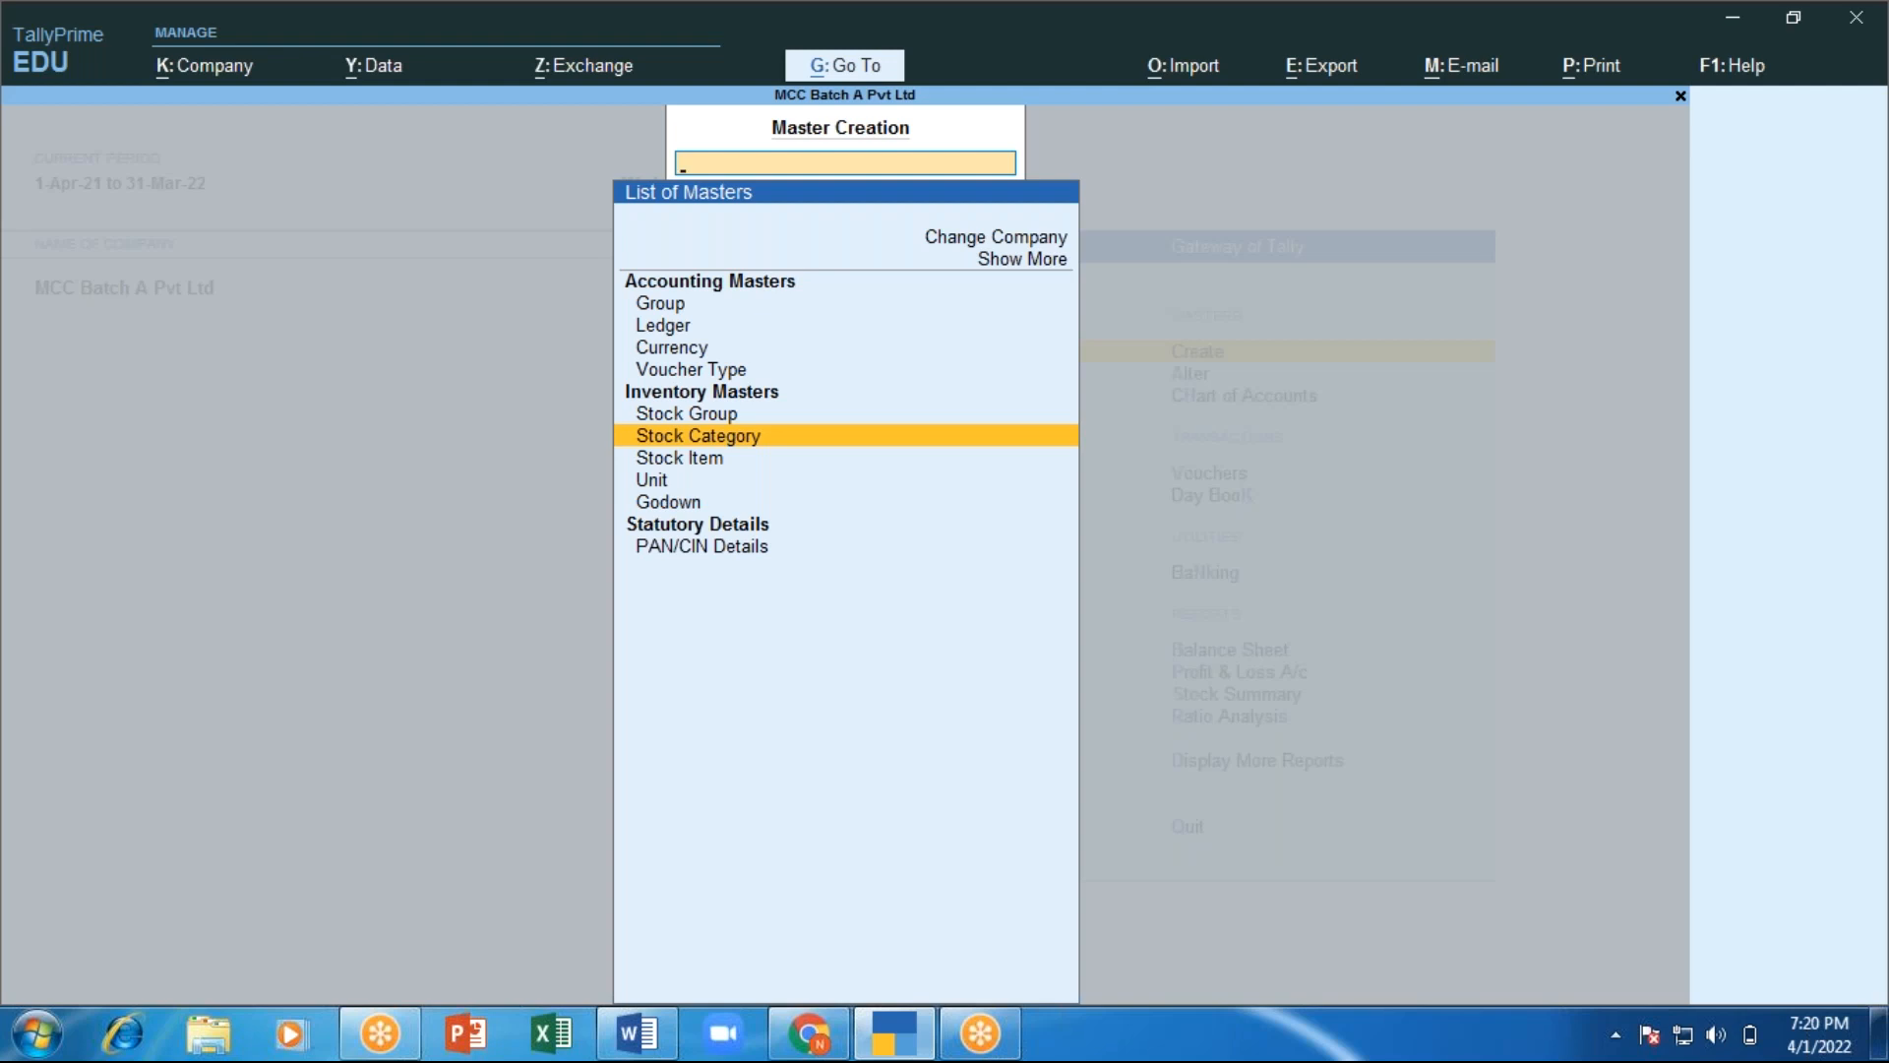
{"action": "key", "text": "Down"}
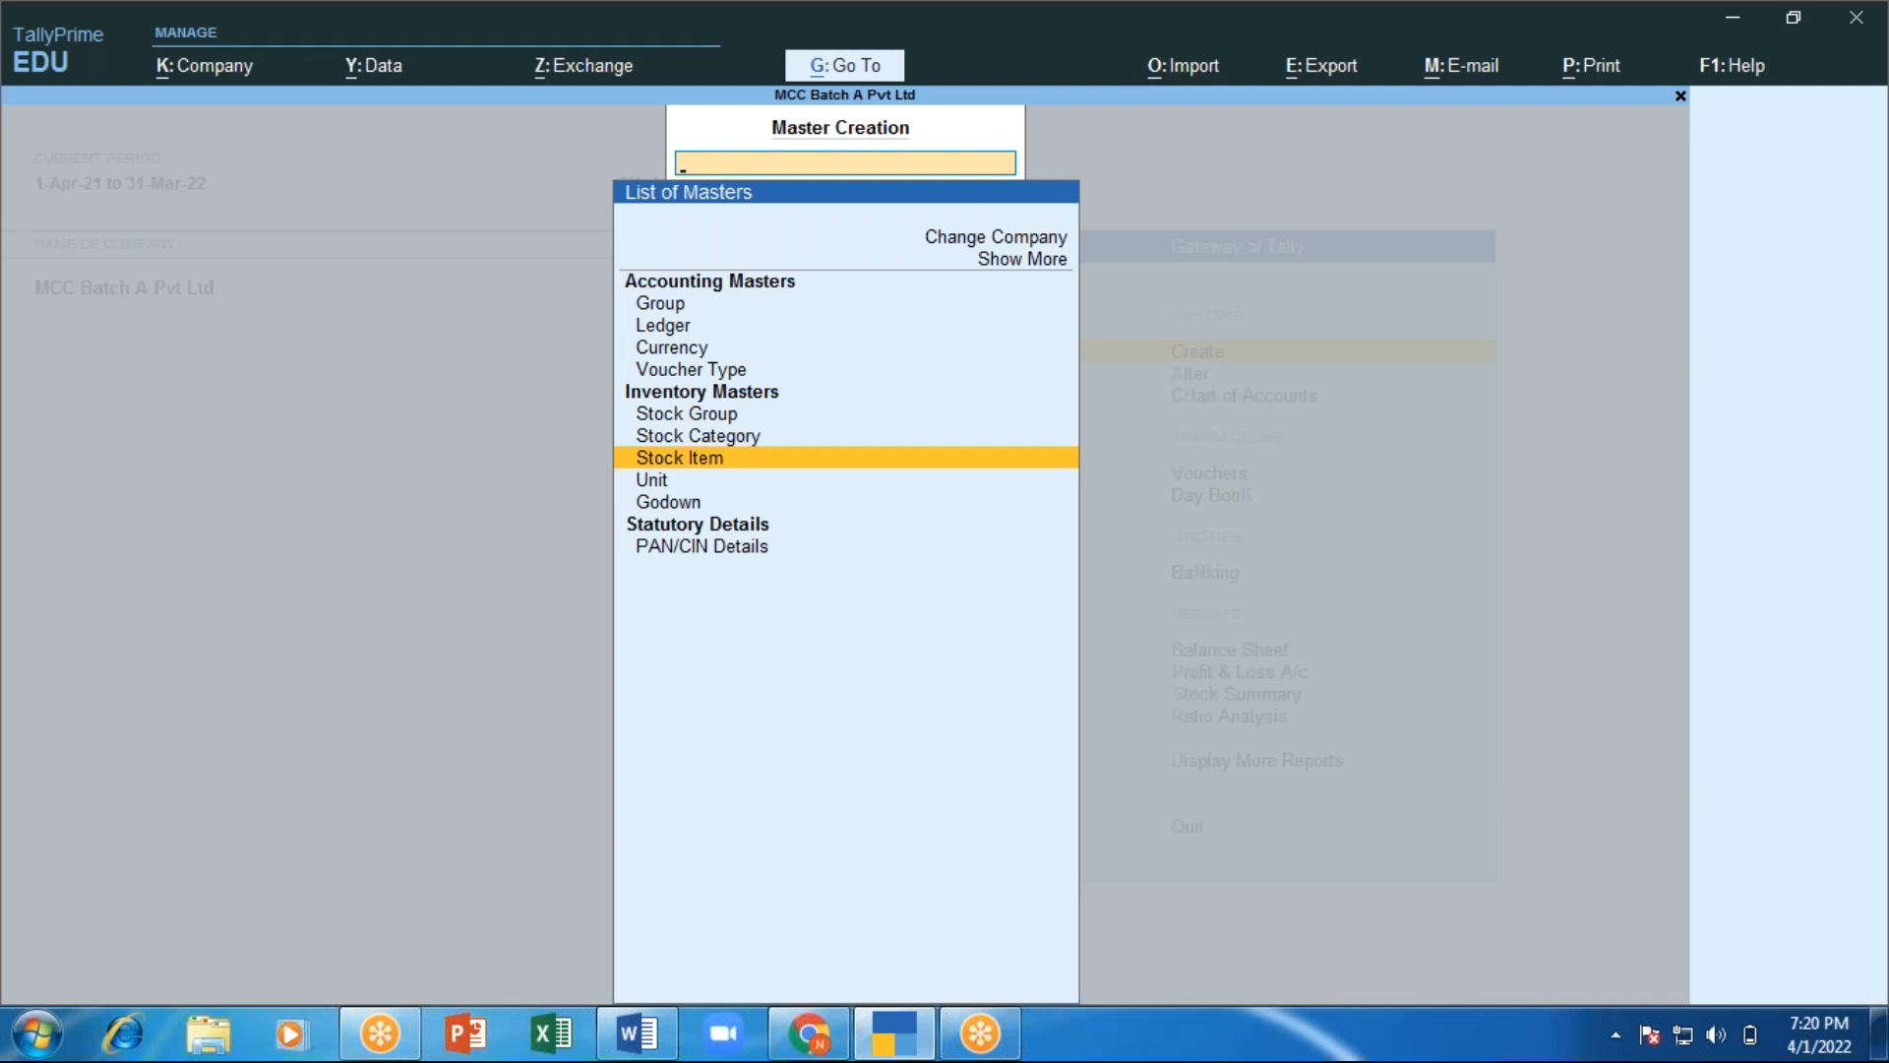
{"action": "key", "text": "Down"}
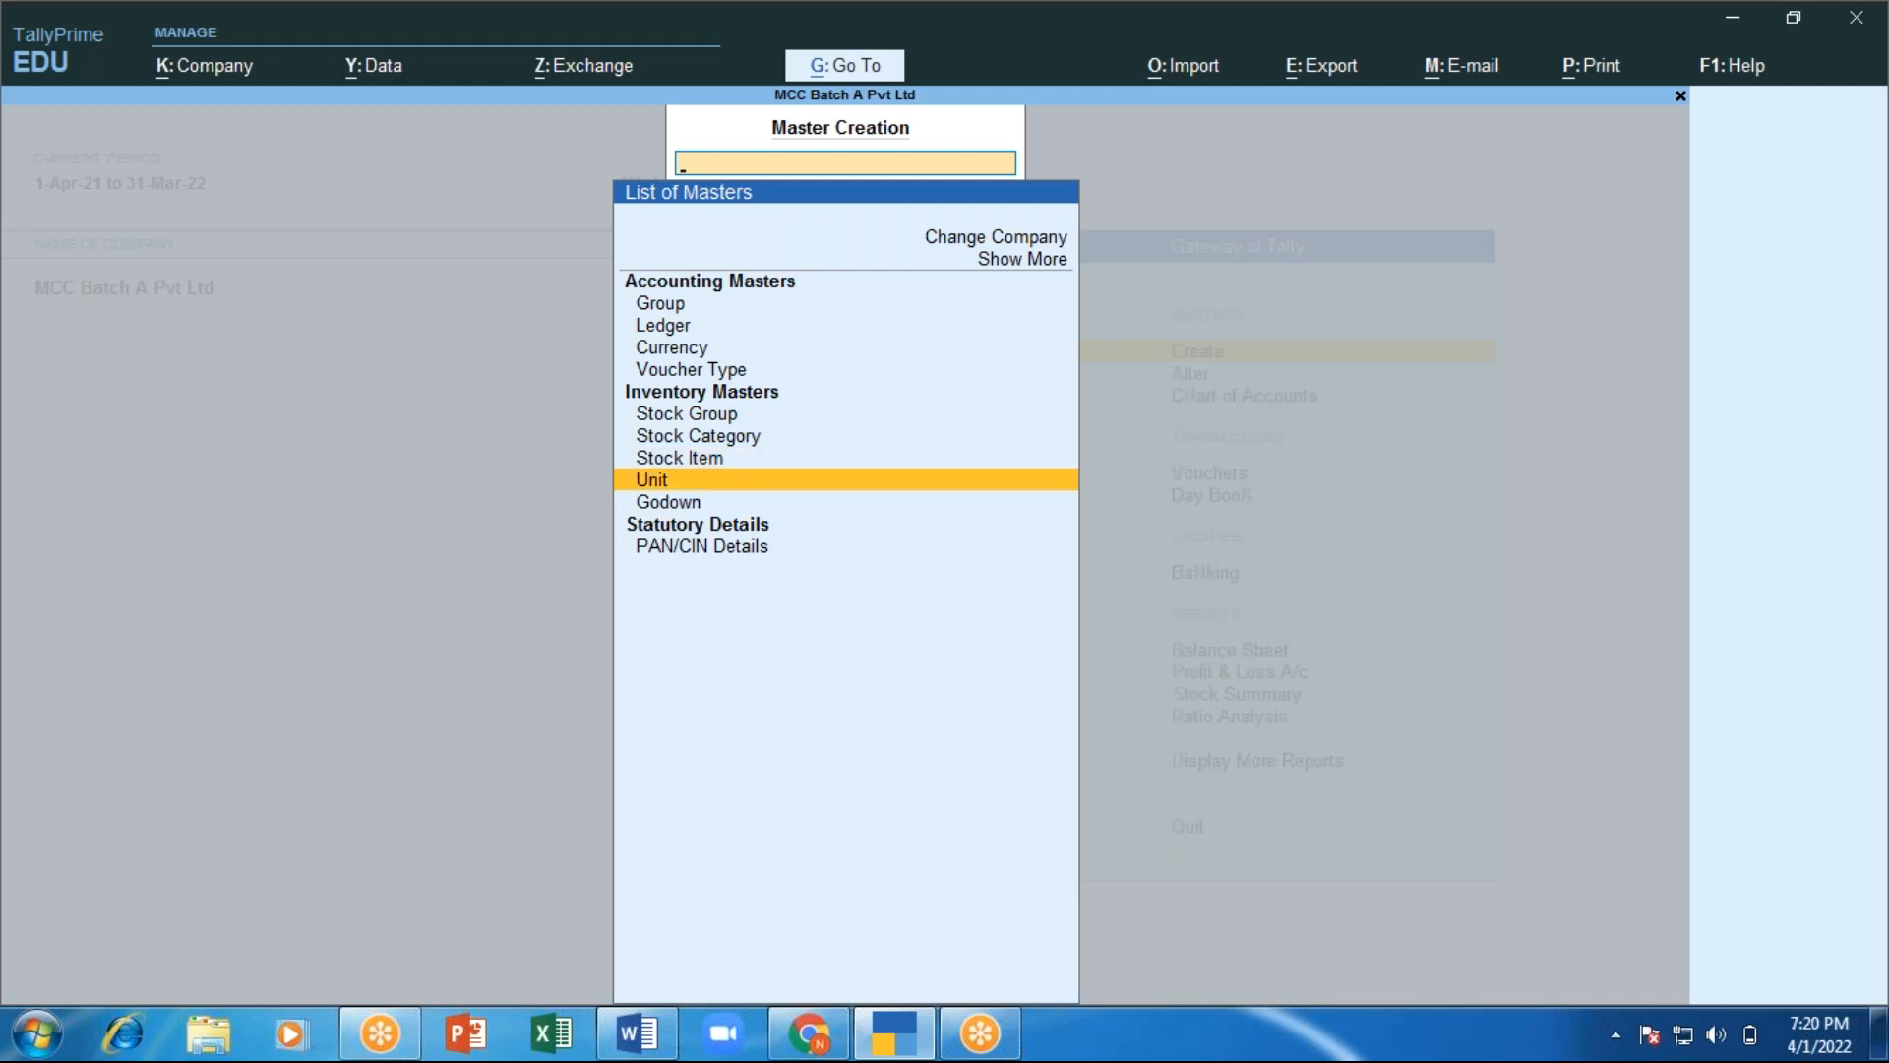
{"action": "key", "text": "Up"}
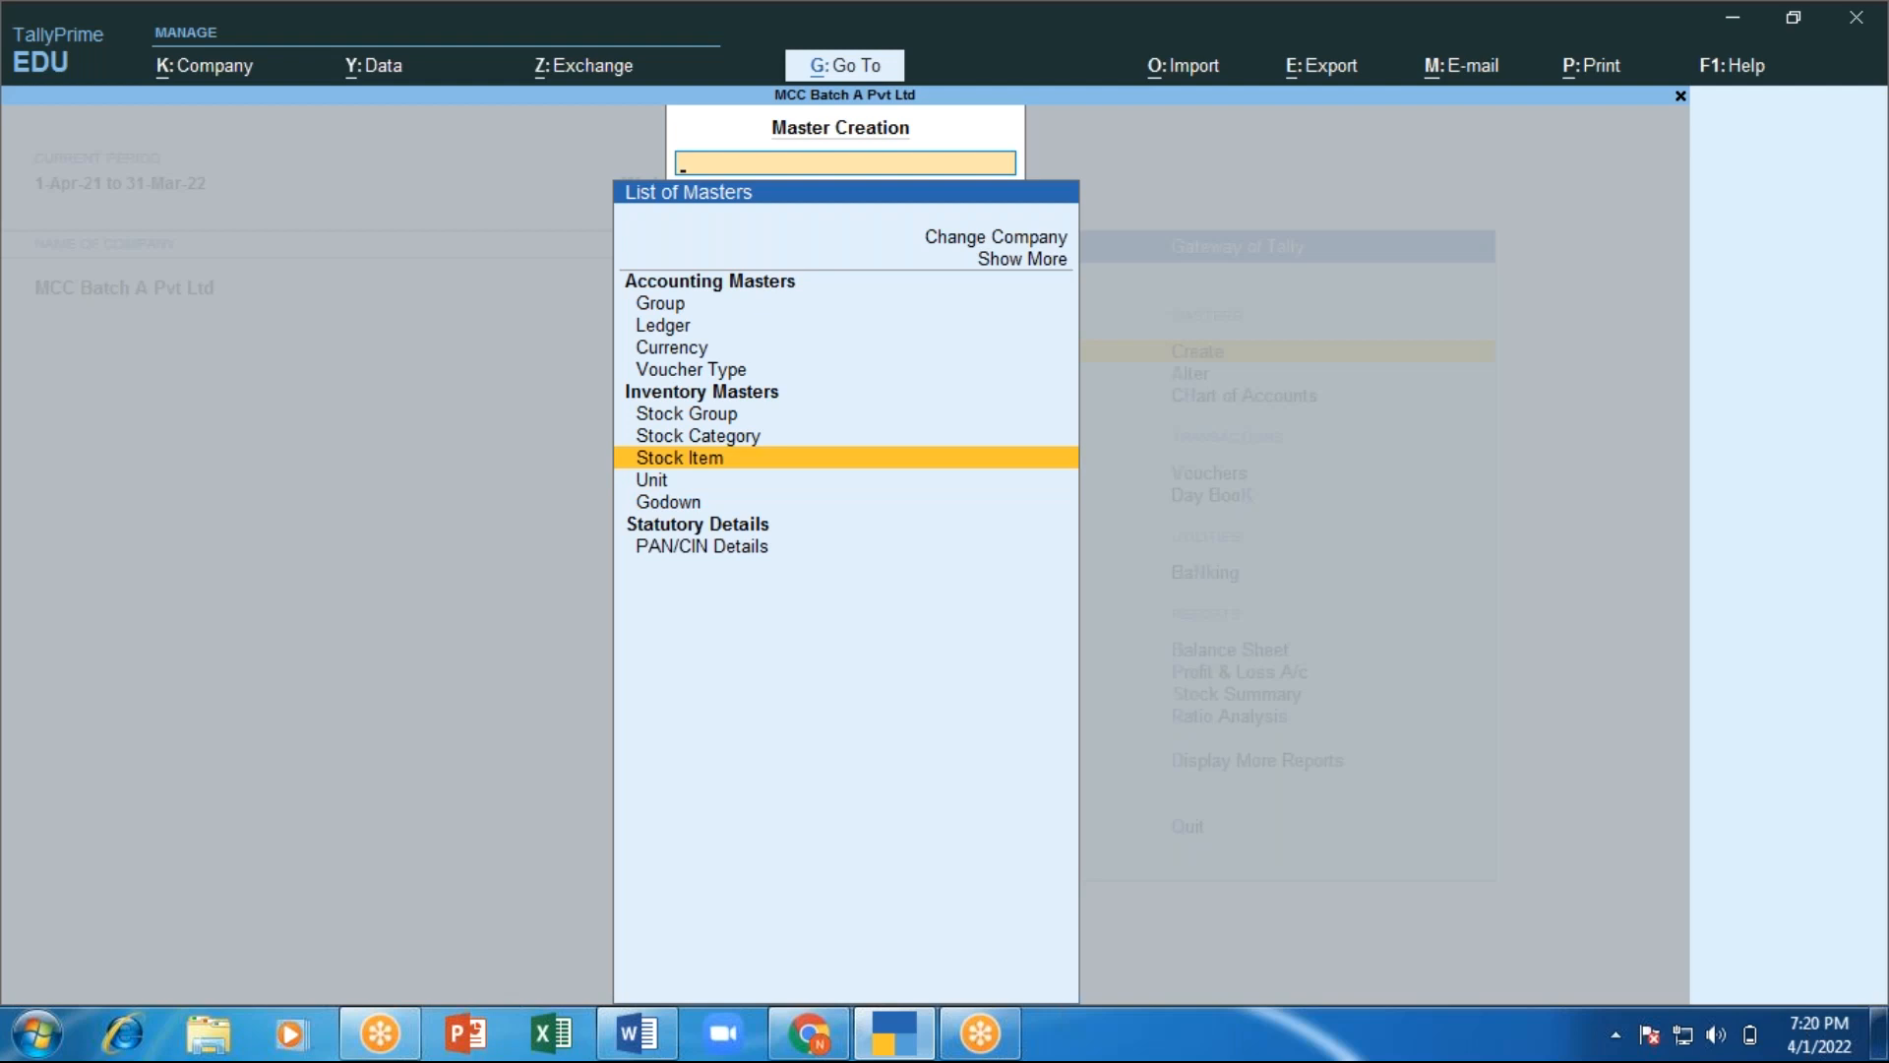
{"action": "key", "text": "Return"}
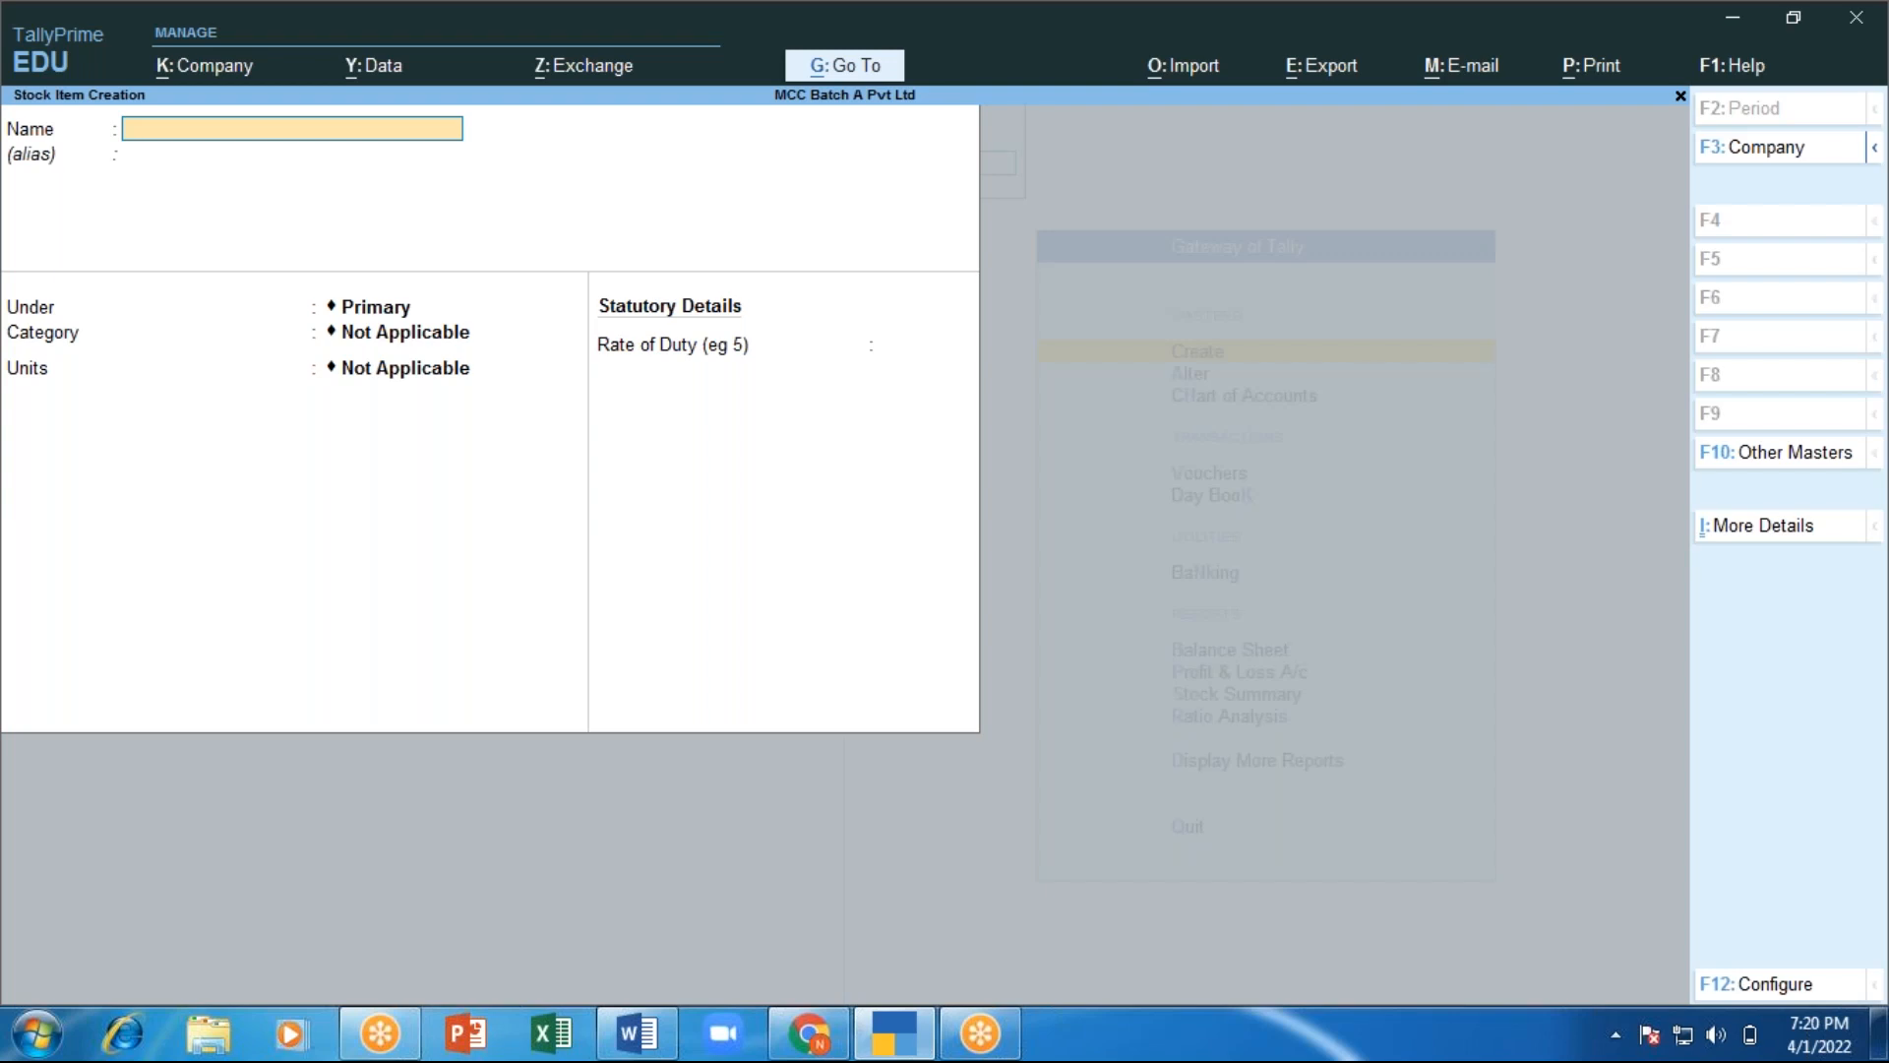
{"action": "type", "text": "Vivo Y 21 Pro"}
{"action": "key", "text": "Return"}
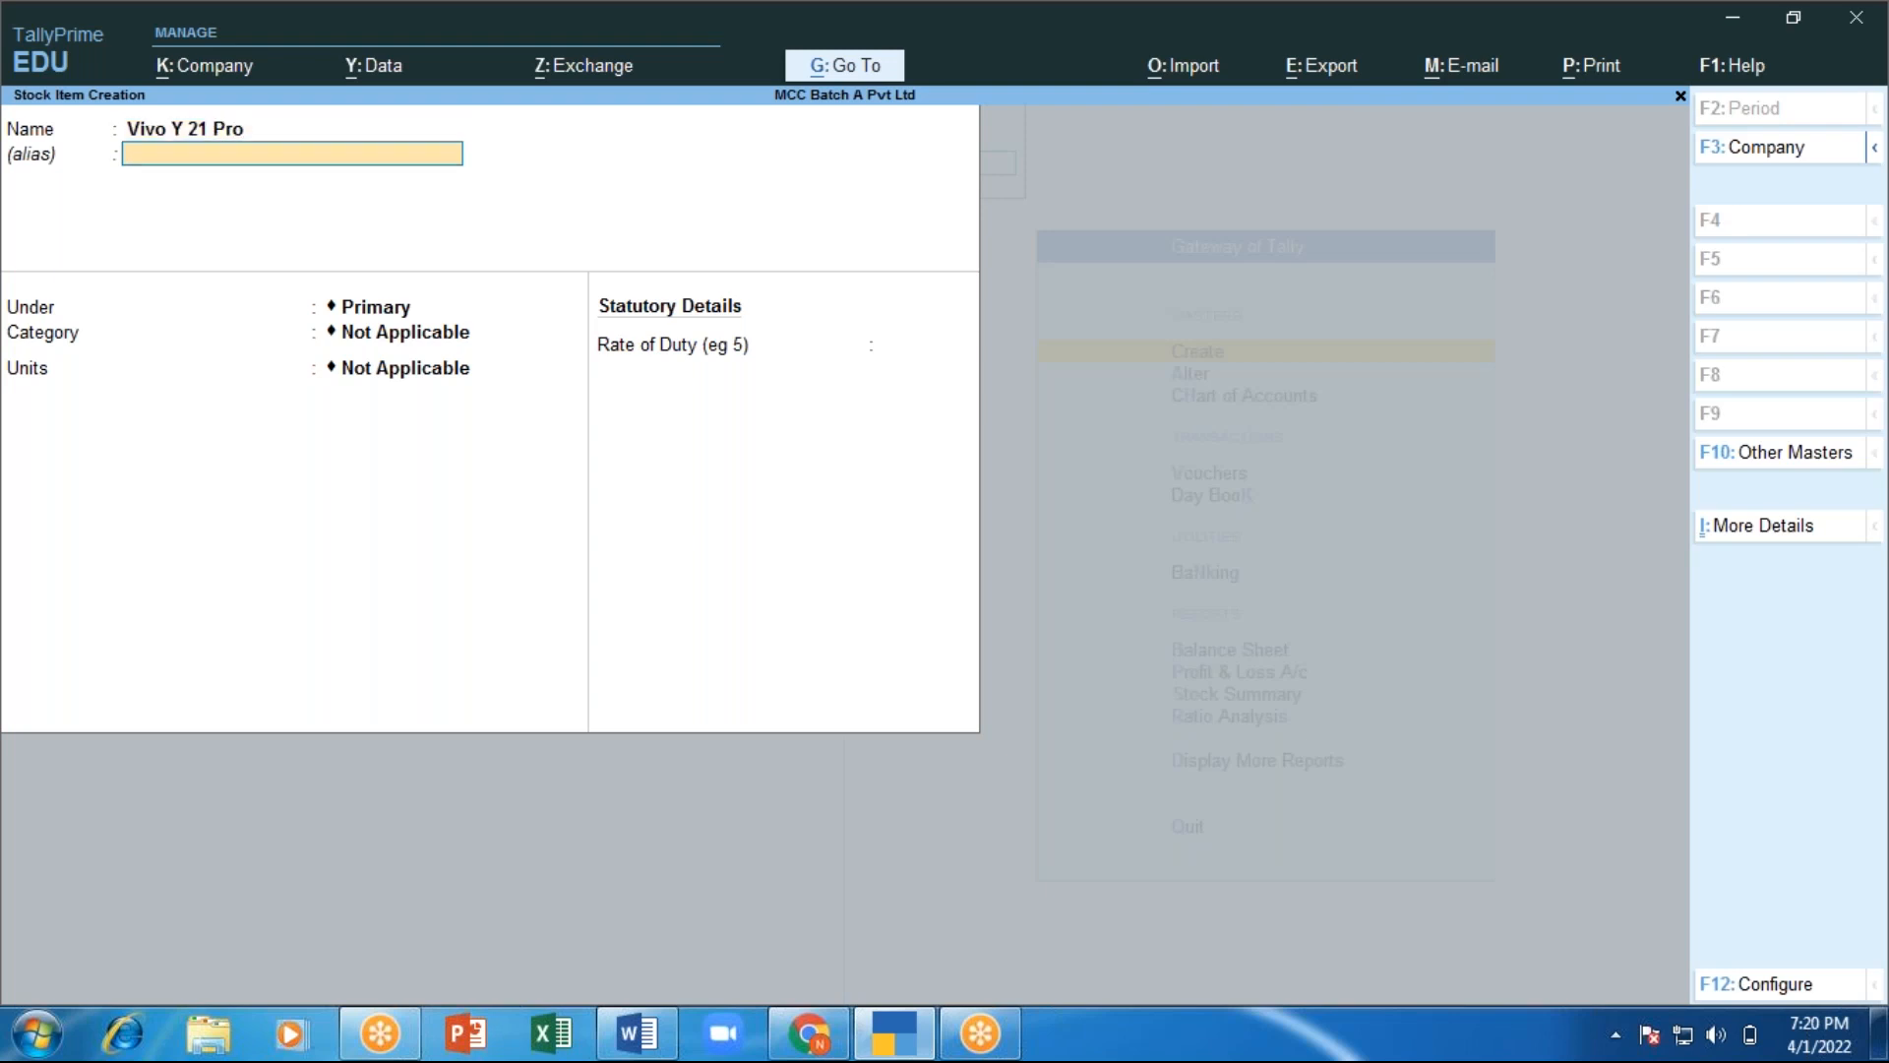
Place the stock item under the Mobiles group and assign it to the Vivo category, leaving the alias blank.
{"action": "key", "text": "Return"}
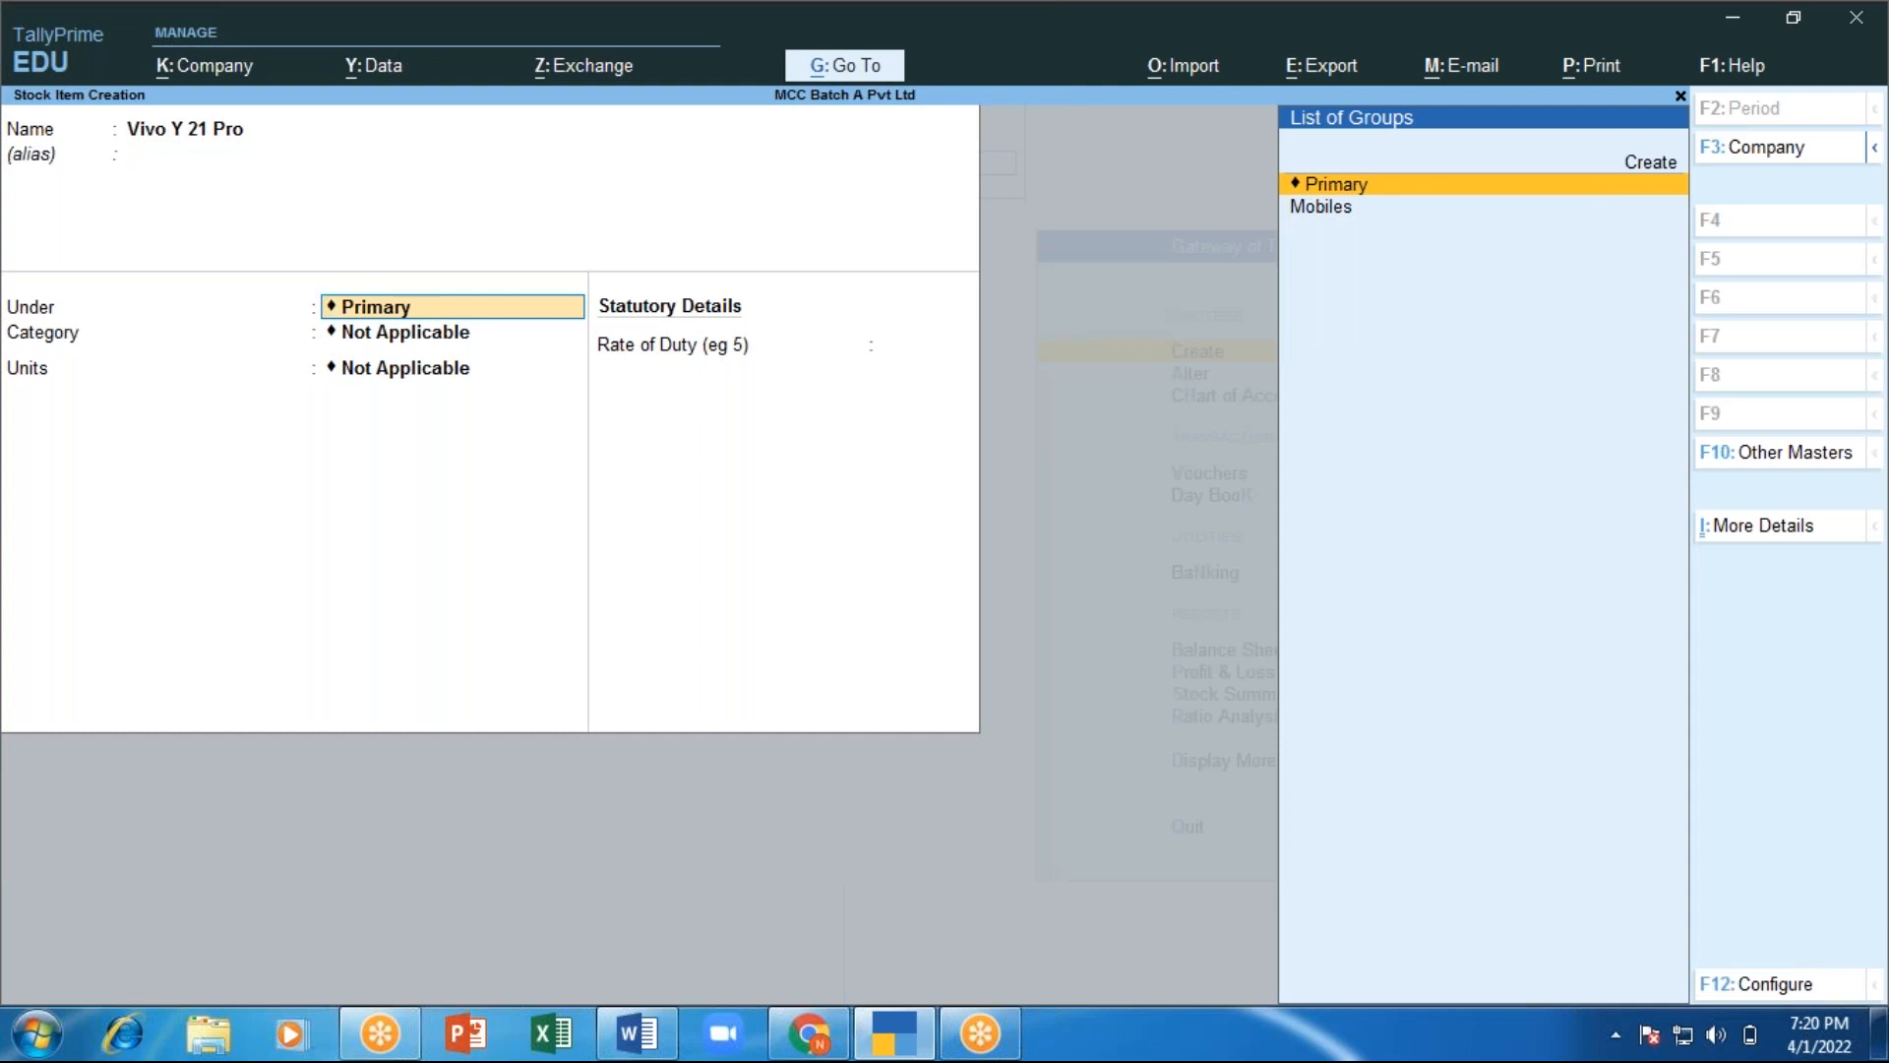
{"action": "key", "text": "Down"}
{"action": "key", "text": "Return"}
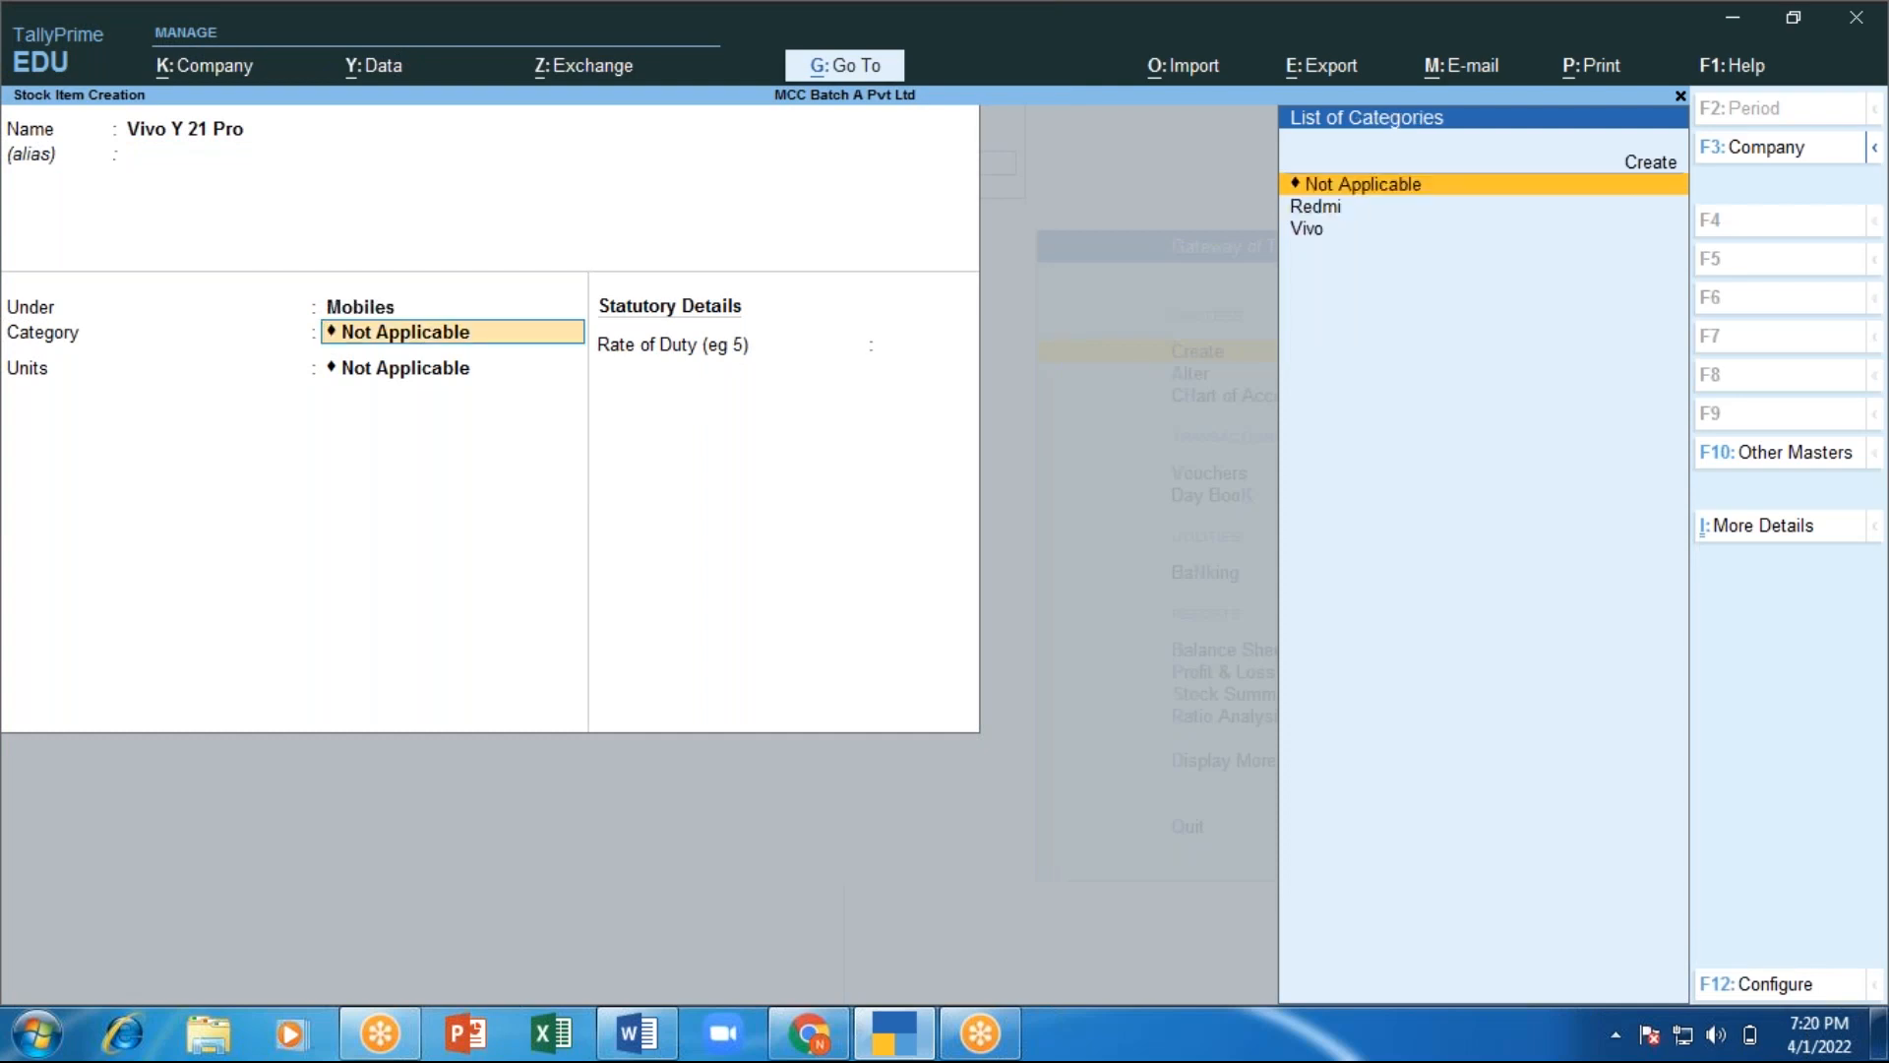
{"action": "key", "text": "Down"}
{"action": "key", "text": "Down"}
{"action": "key", "text": "Up"}
{"action": "key", "text": "Down"}
{"action": "key", "text": "Return"}
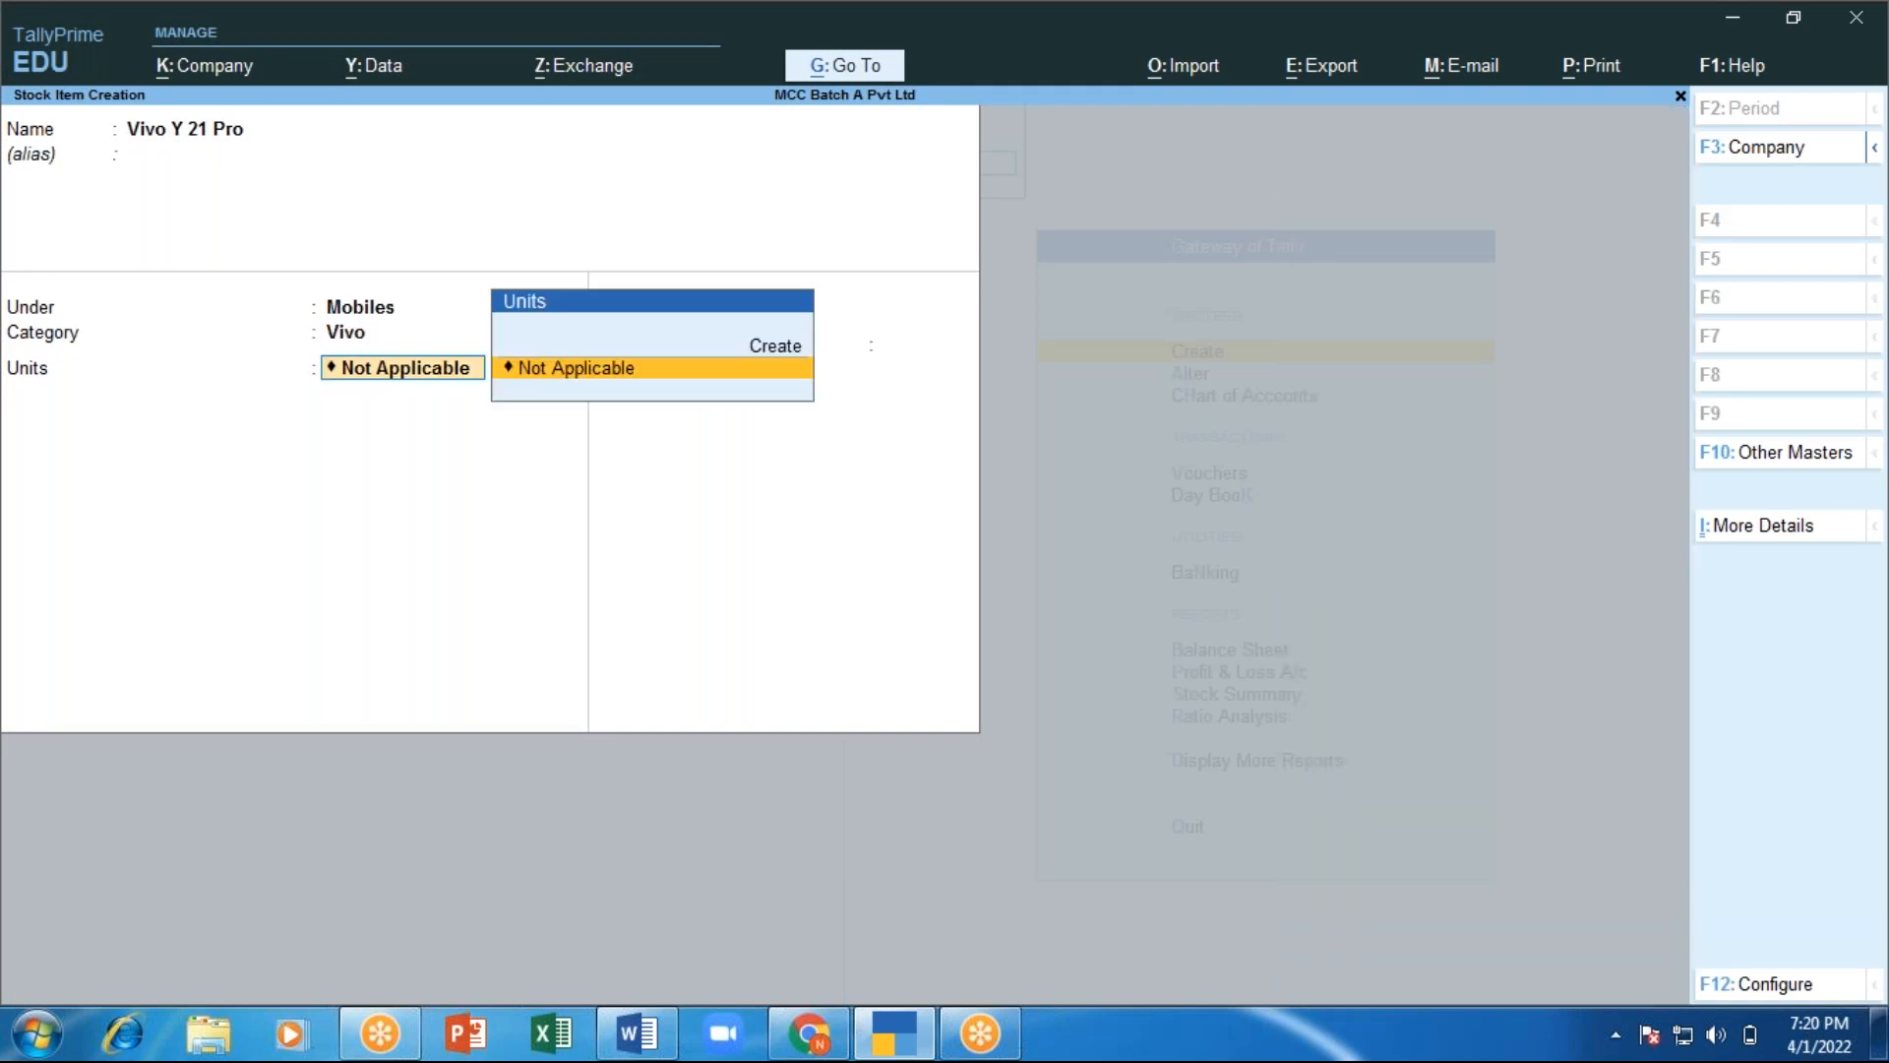
{"action": "key", "text": "Up"}
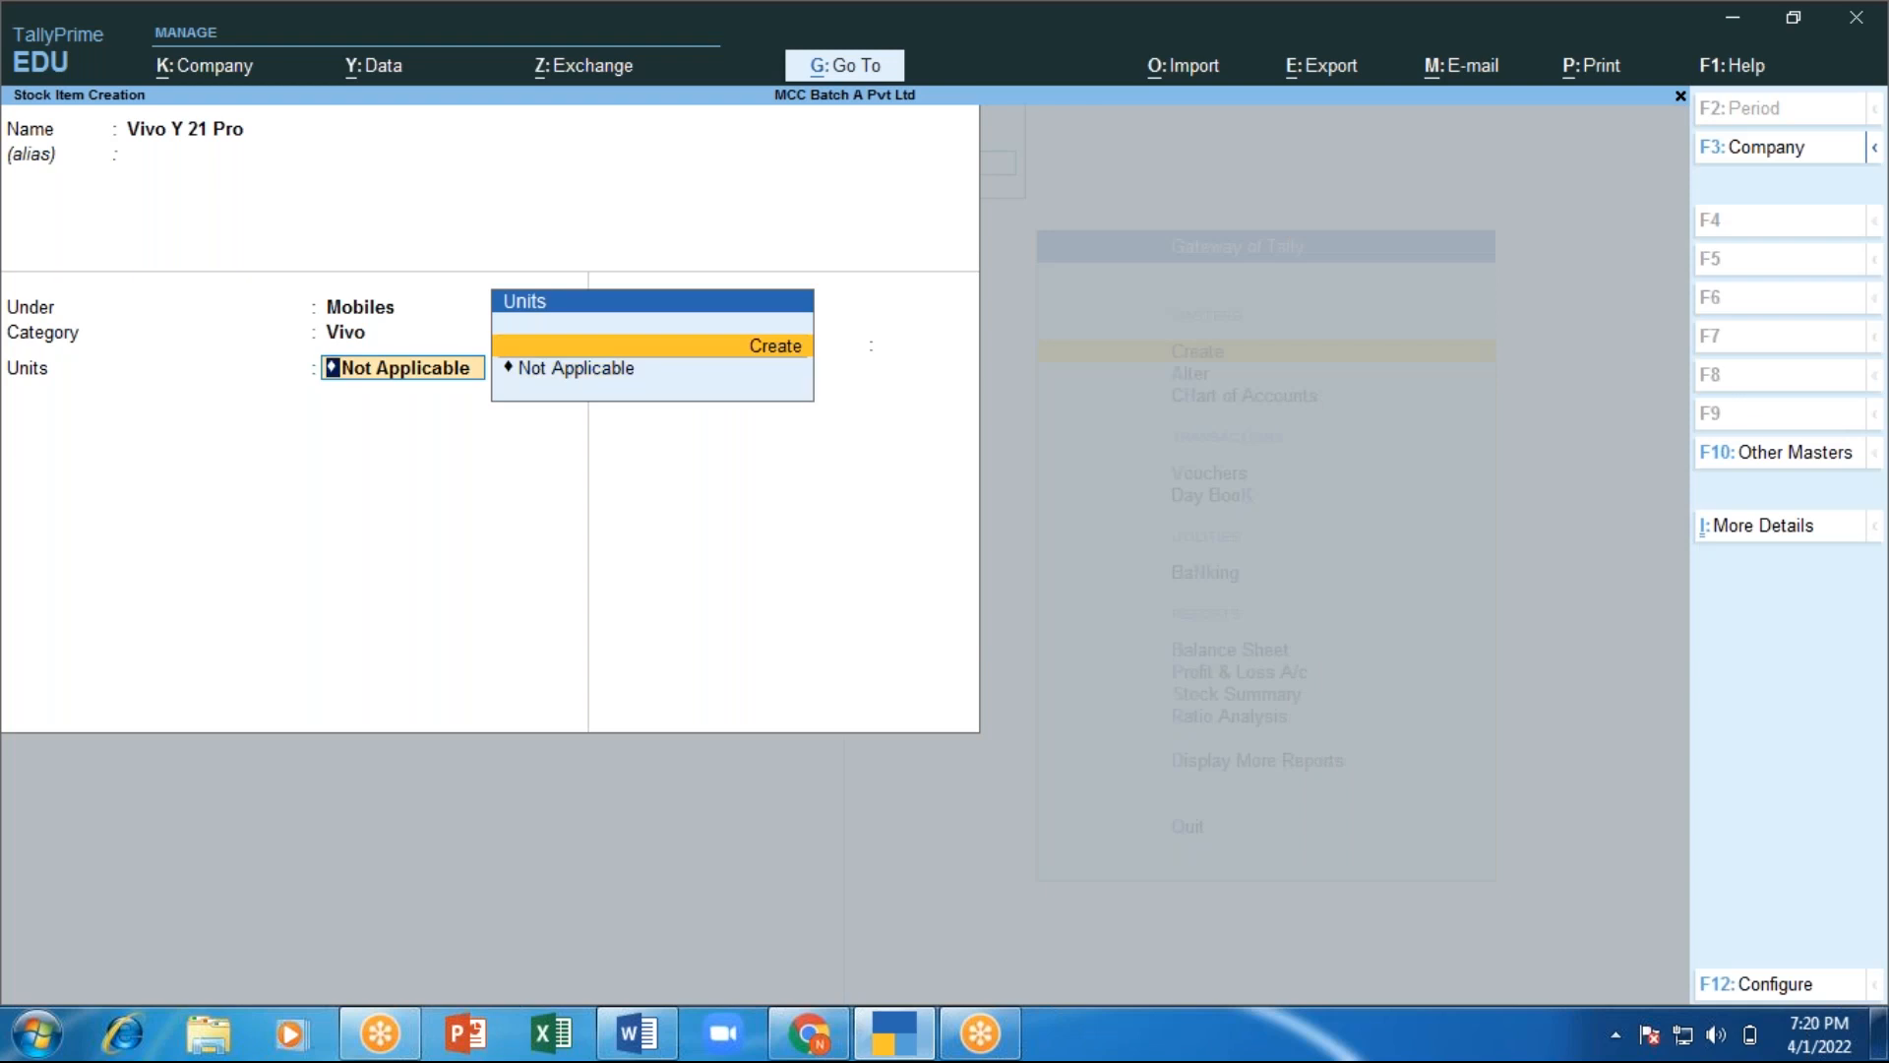
{"action": "key", "text": "Down"}
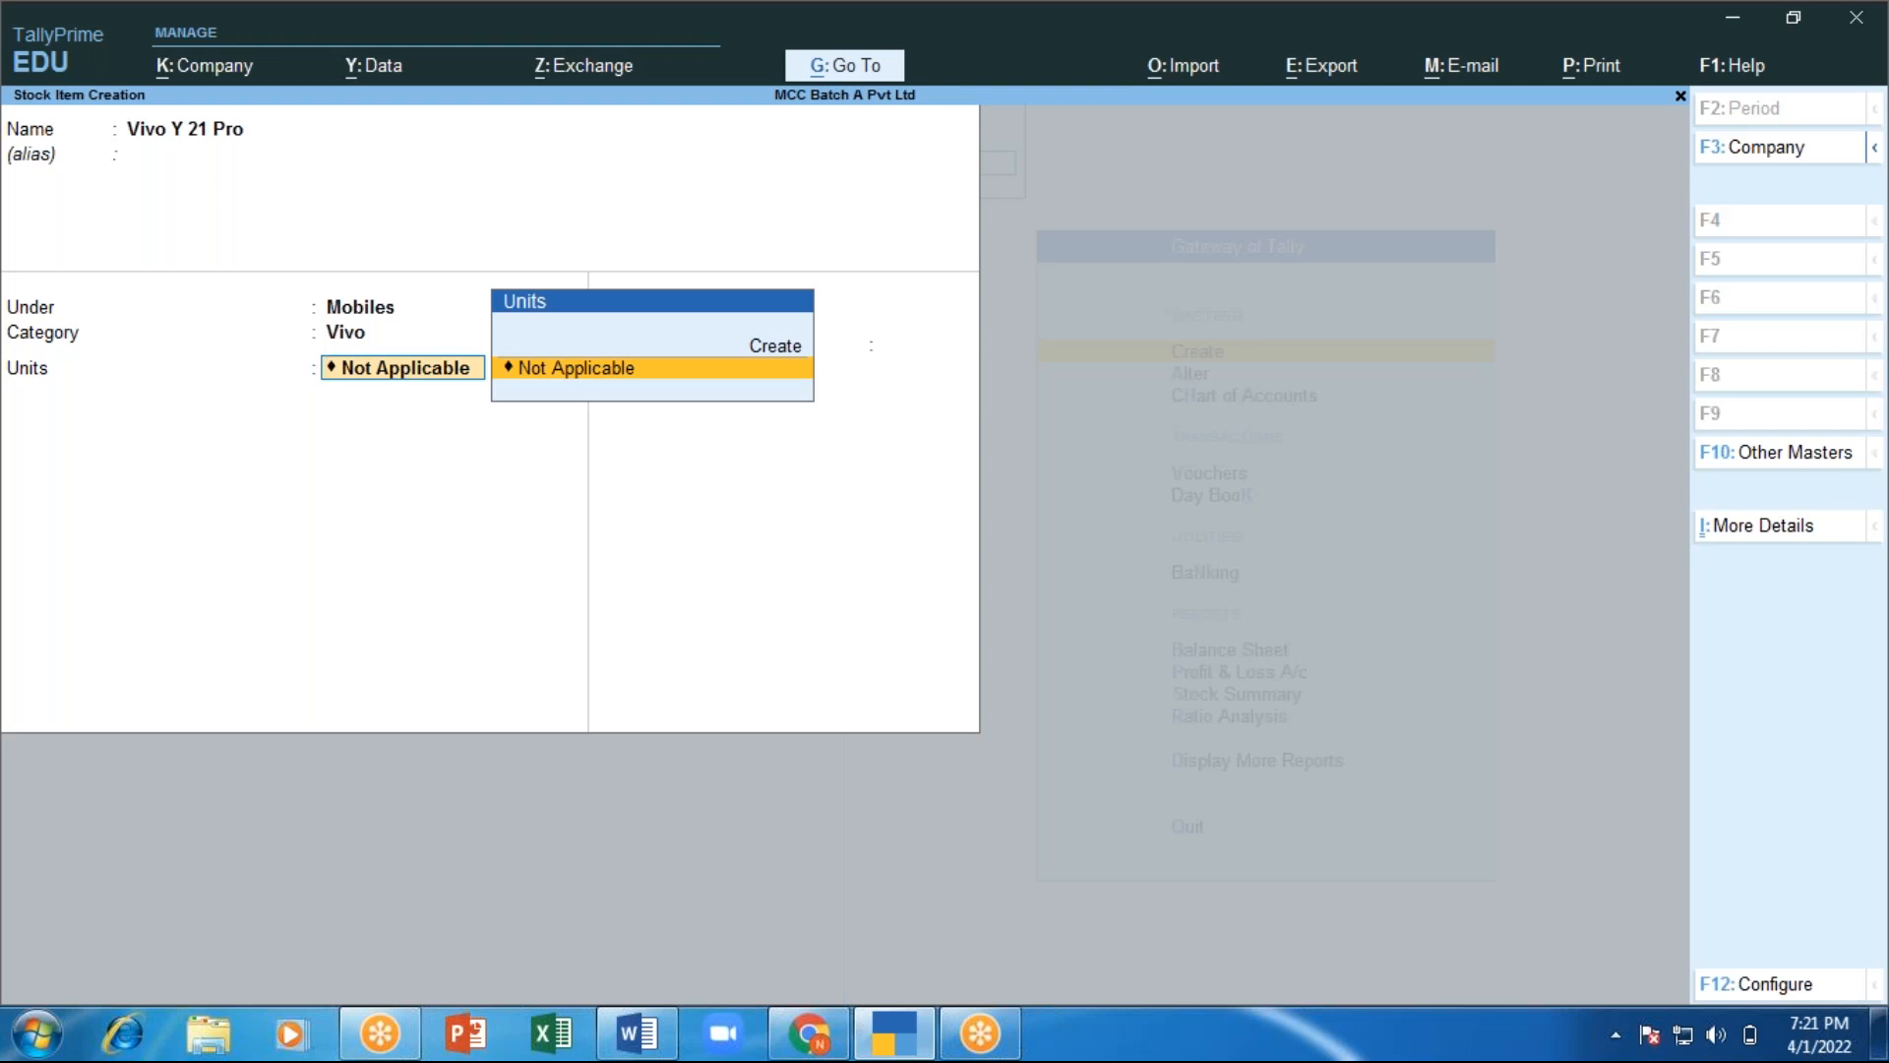
{"action": "key", "text": "alt"}
{"action": "key", "text": "alt+c"}
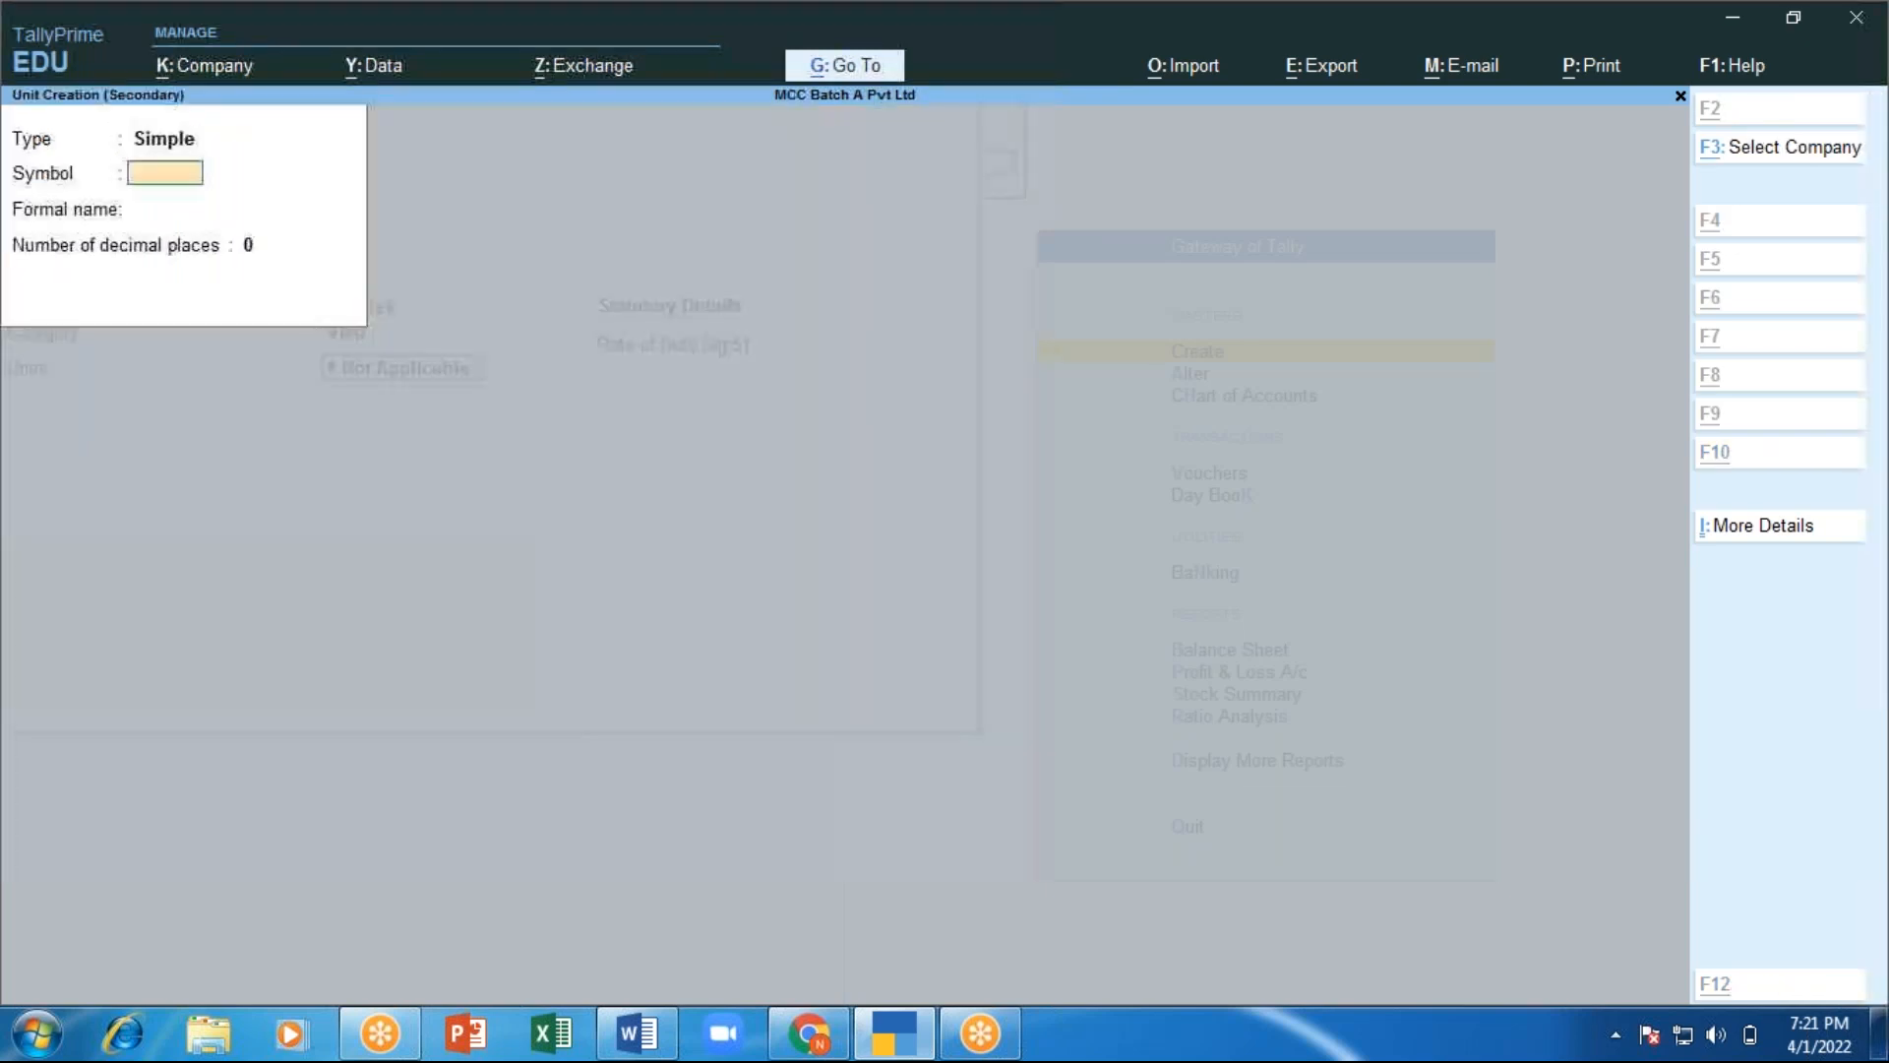
{"action": "type", "text": "no"}
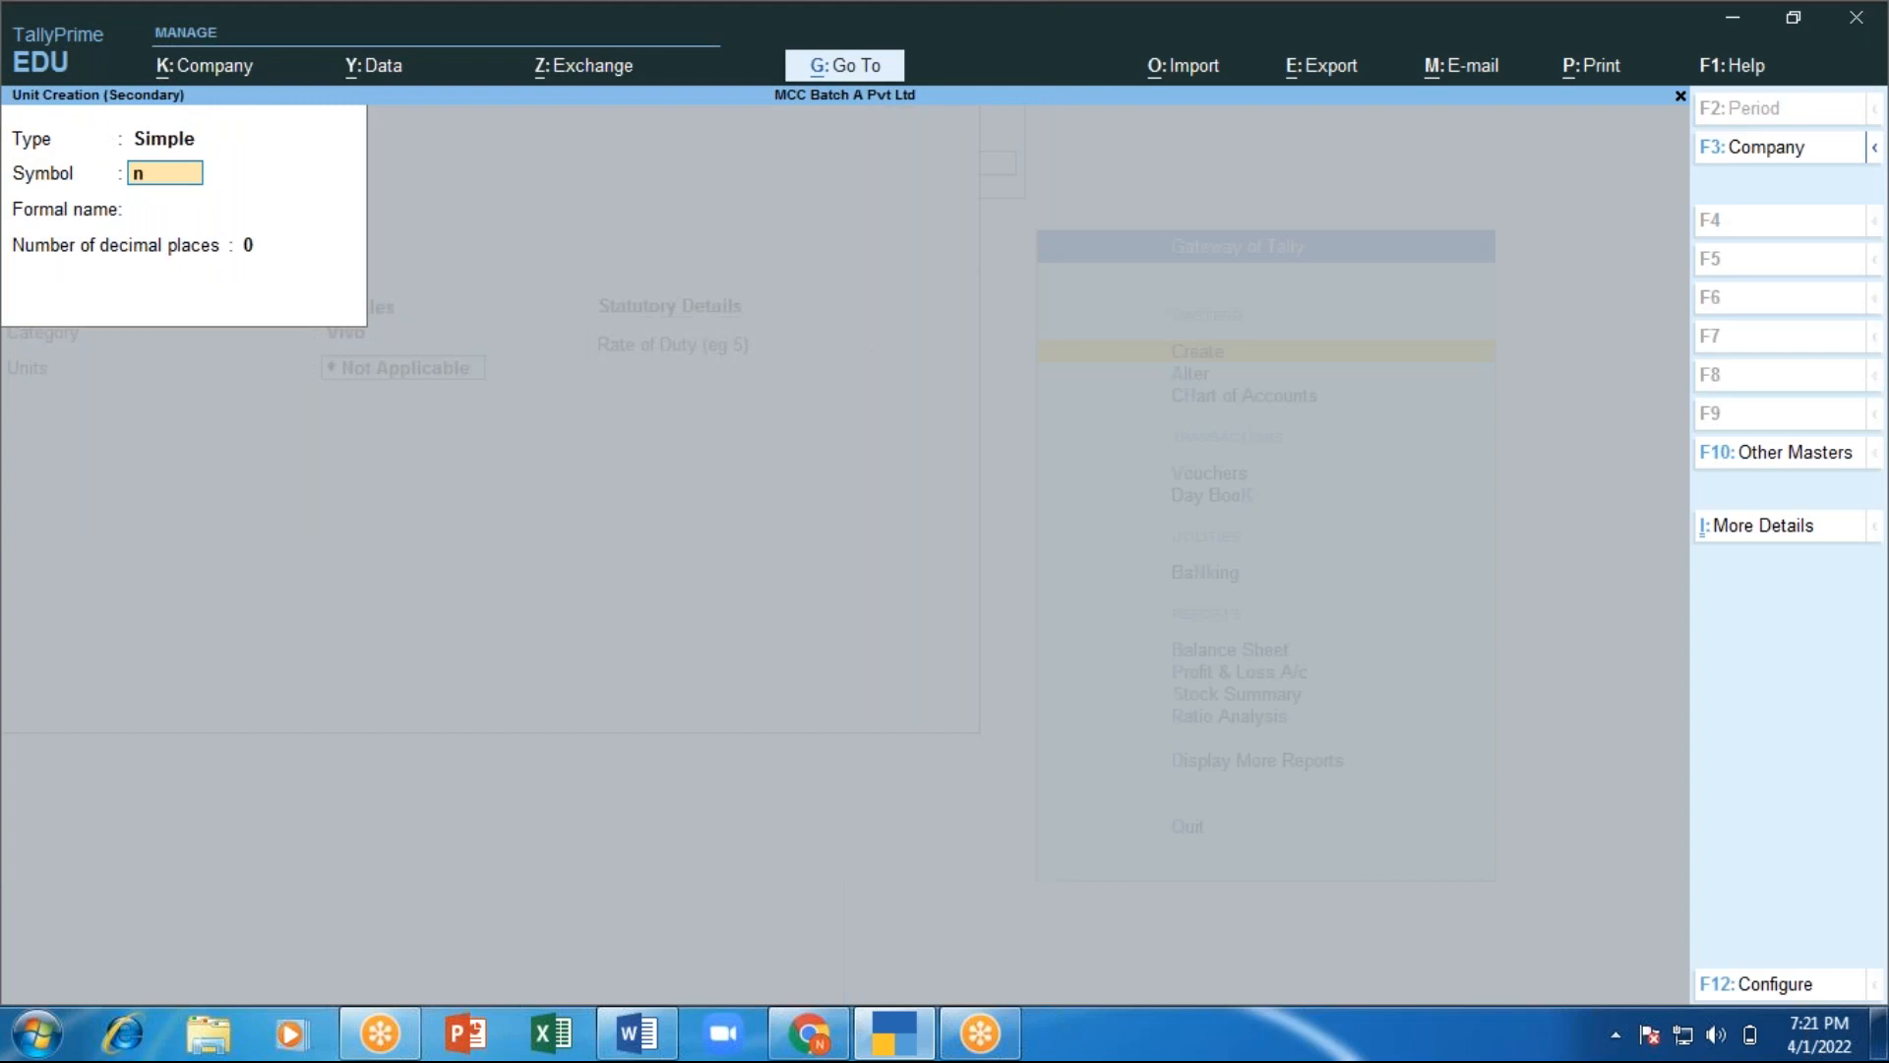
{"action": "key", "text": "BackSpace"}
{"action": "key", "text": "BackSpace"}
{"action": "key", "text": "Escape"}
{"action": "key", "text": "y"}
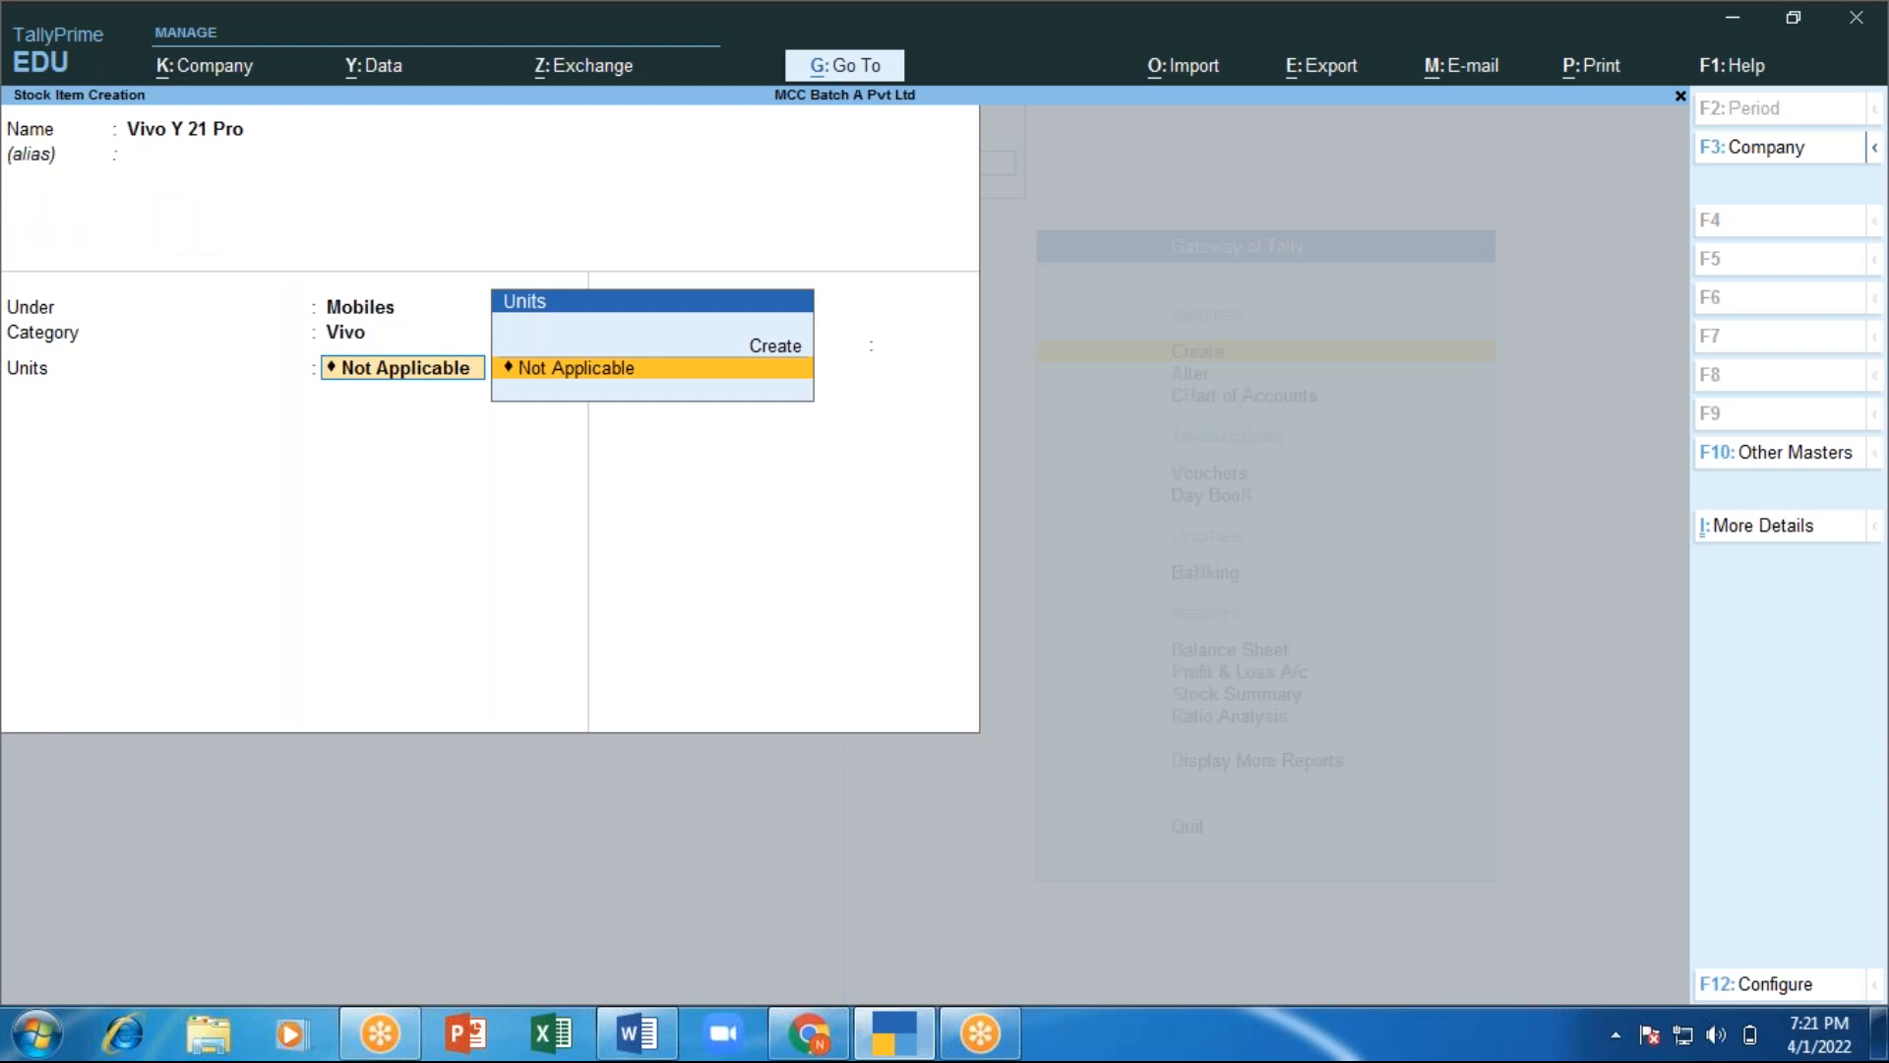
Create a simple unit from the item's units field with symbol No's, formal name Numbers and 2 decimal places.
{"action": "key", "text": "alt+c"}
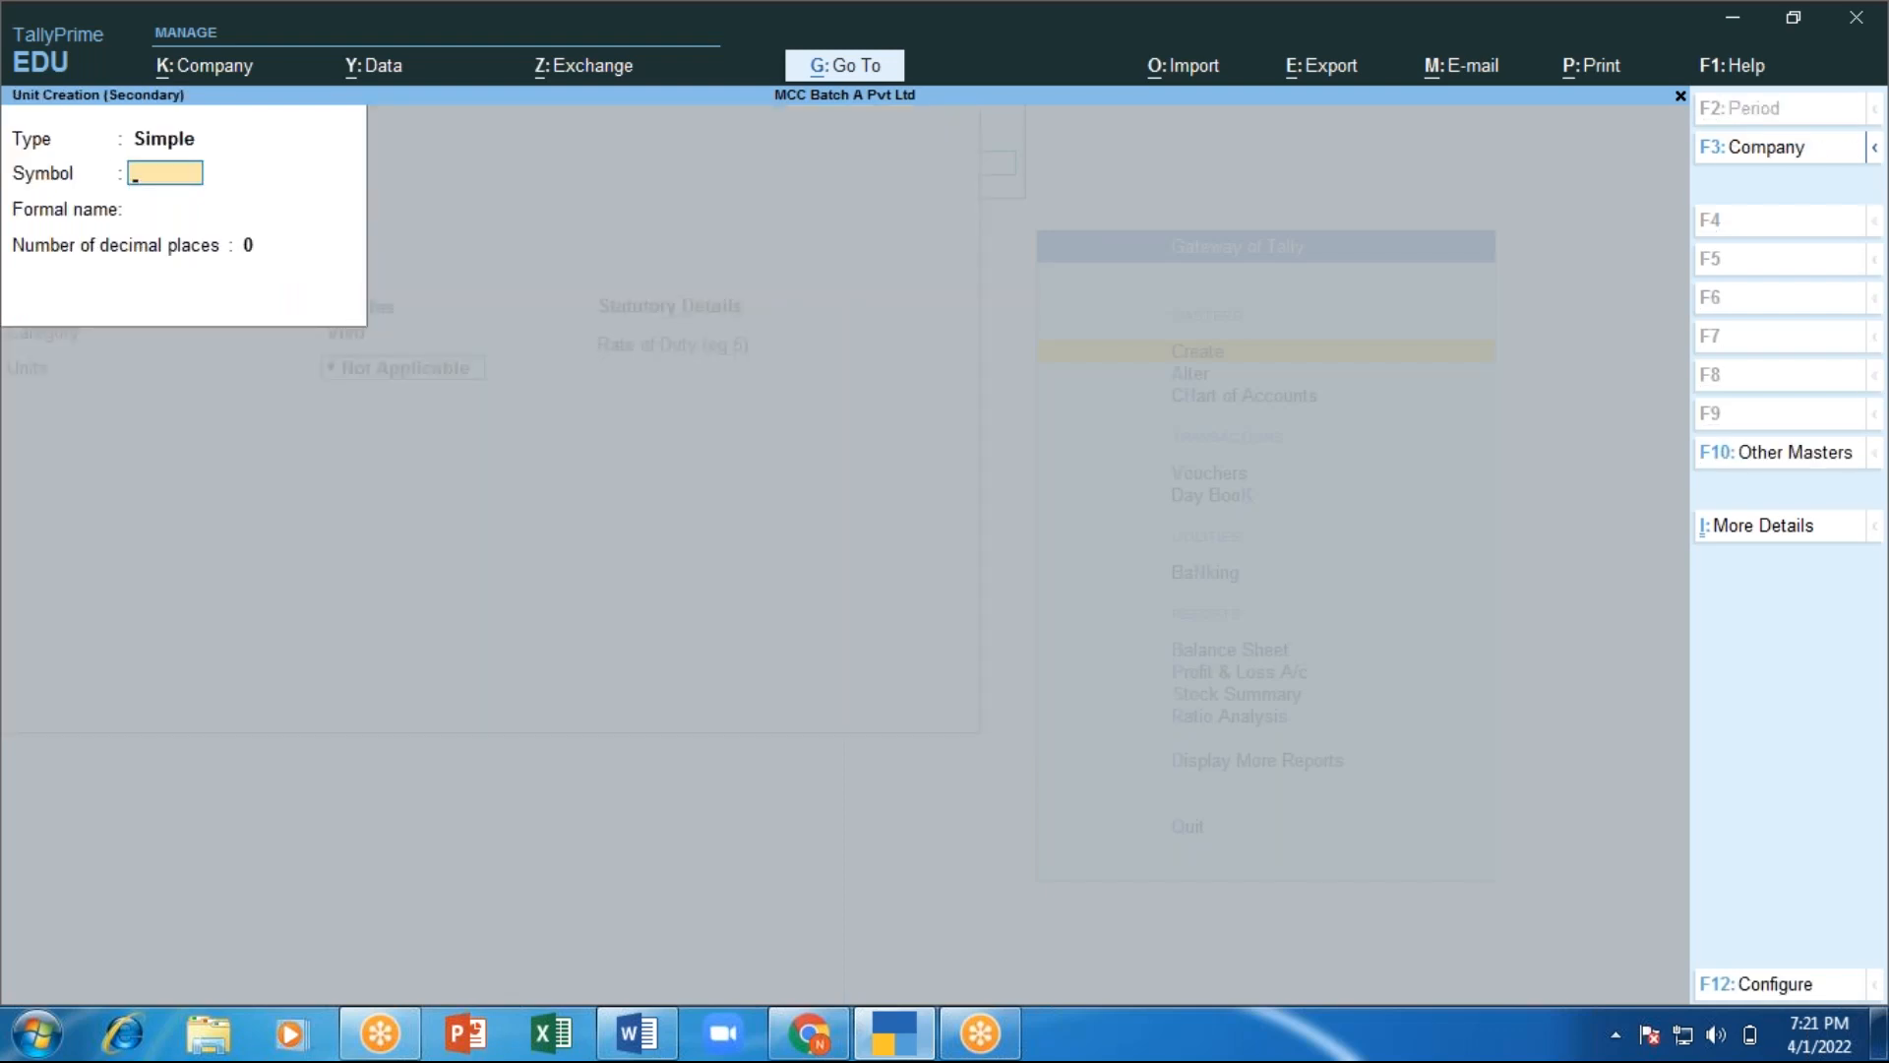
{"action": "type", "text": "No's"}
{"action": "key", "text": "Return"}
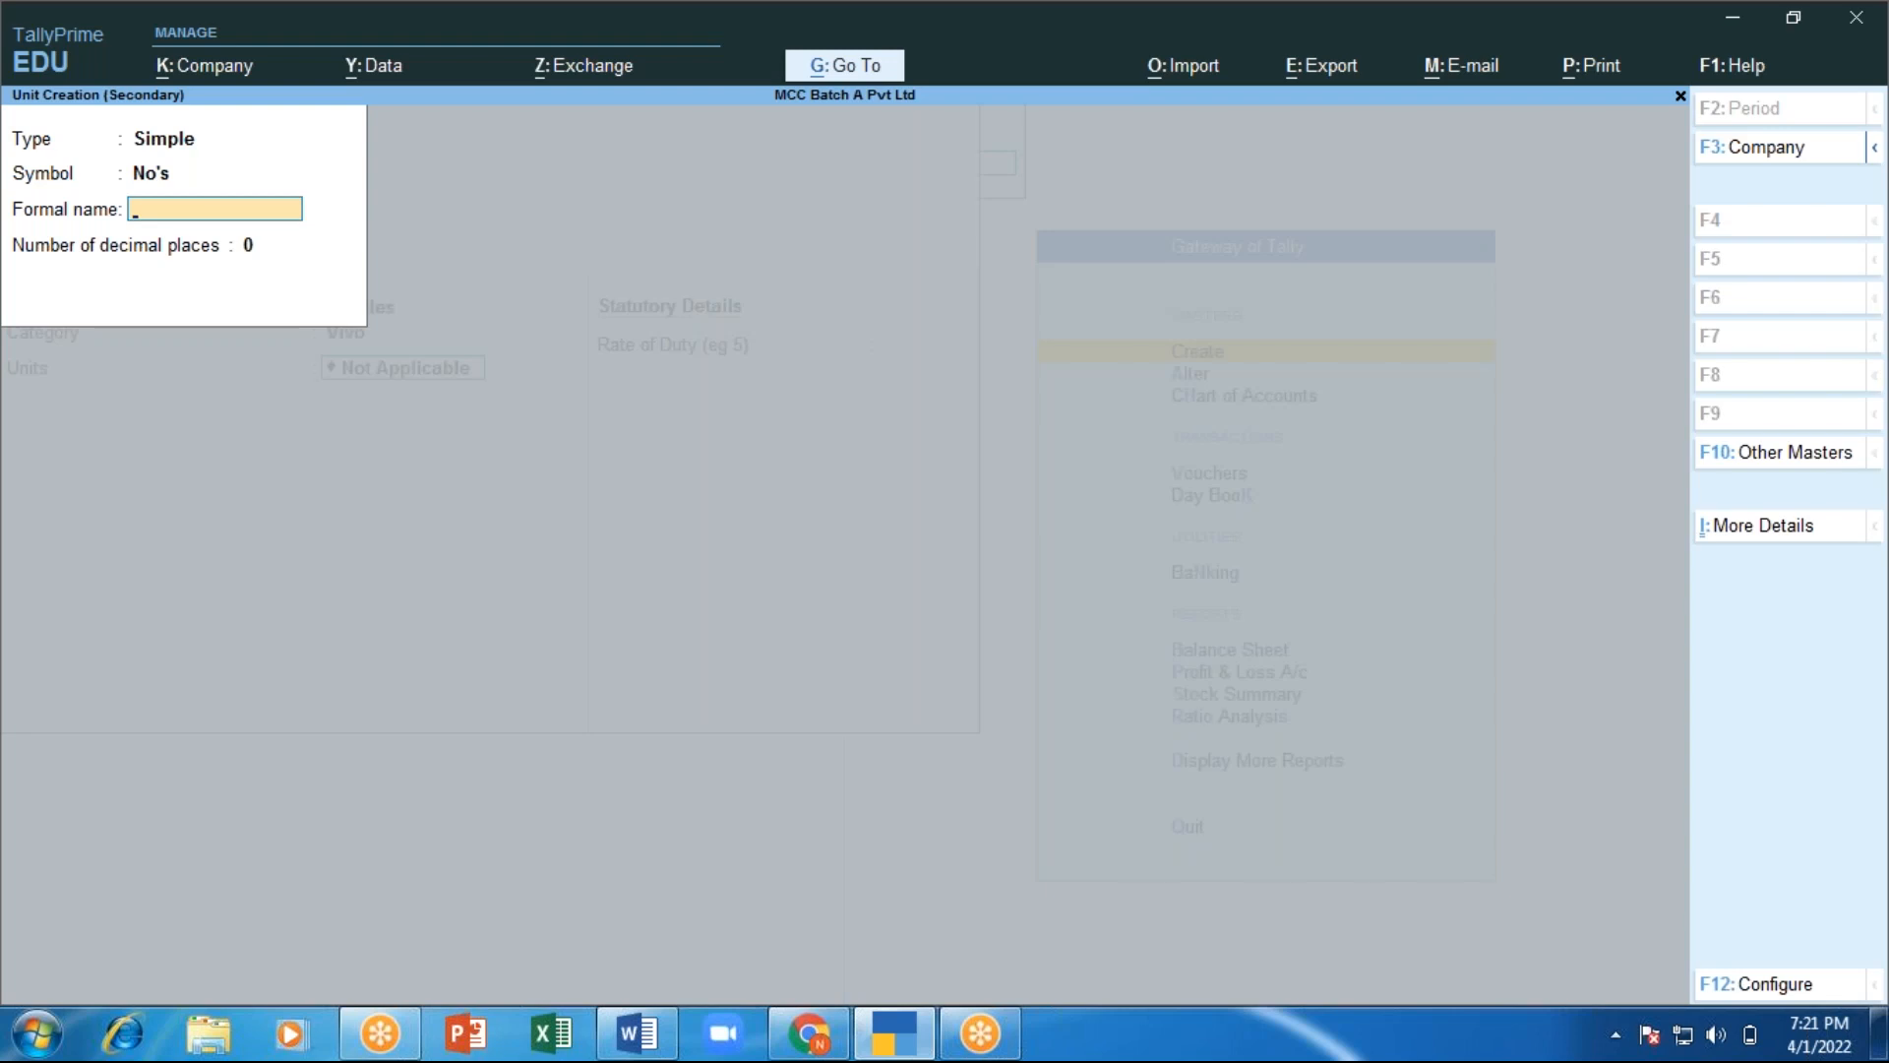
{"action": "type", "text": "Numbers"}
{"action": "key", "text": "Return"}
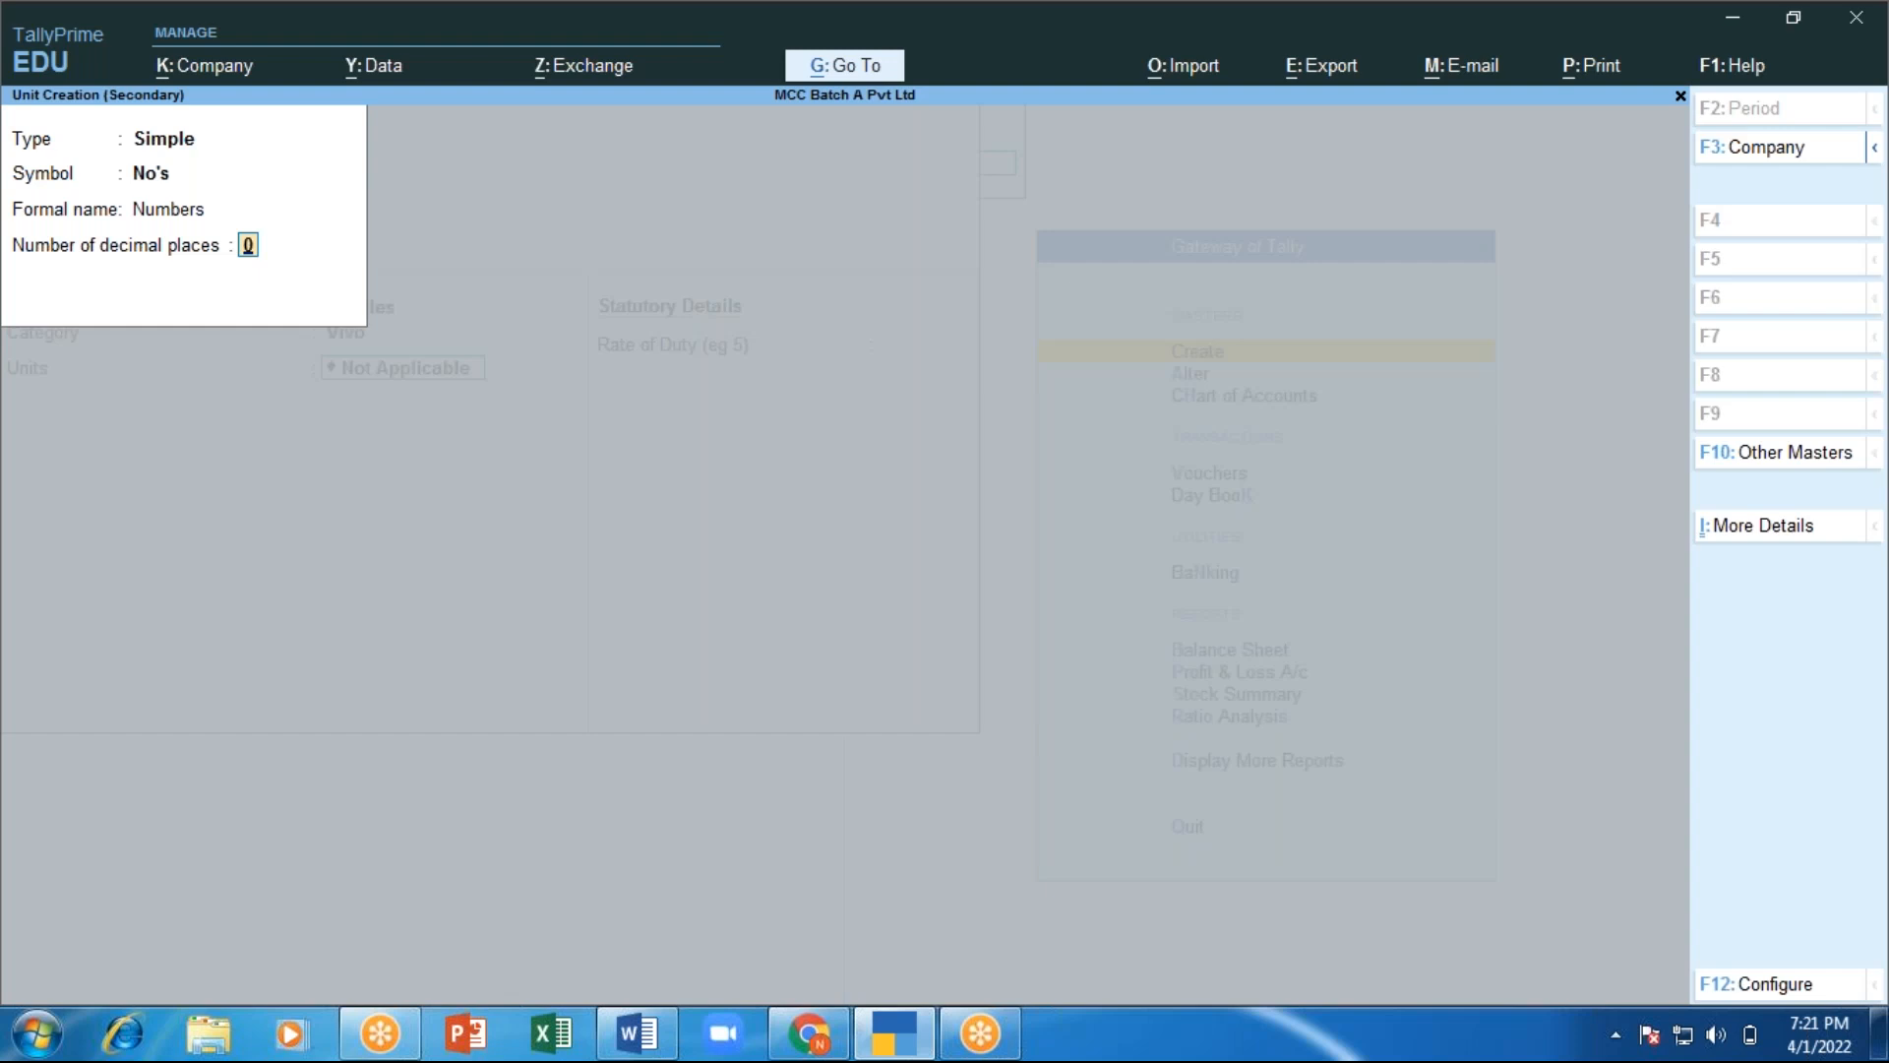
{"action": "type", "text": "2"}
{"action": "key", "text": "Return"}
Assign the No's unit to the Vivo Y 21 Pro item, leave the rate of duty blank and save the item.
{"action": "key", "text": "Return"}
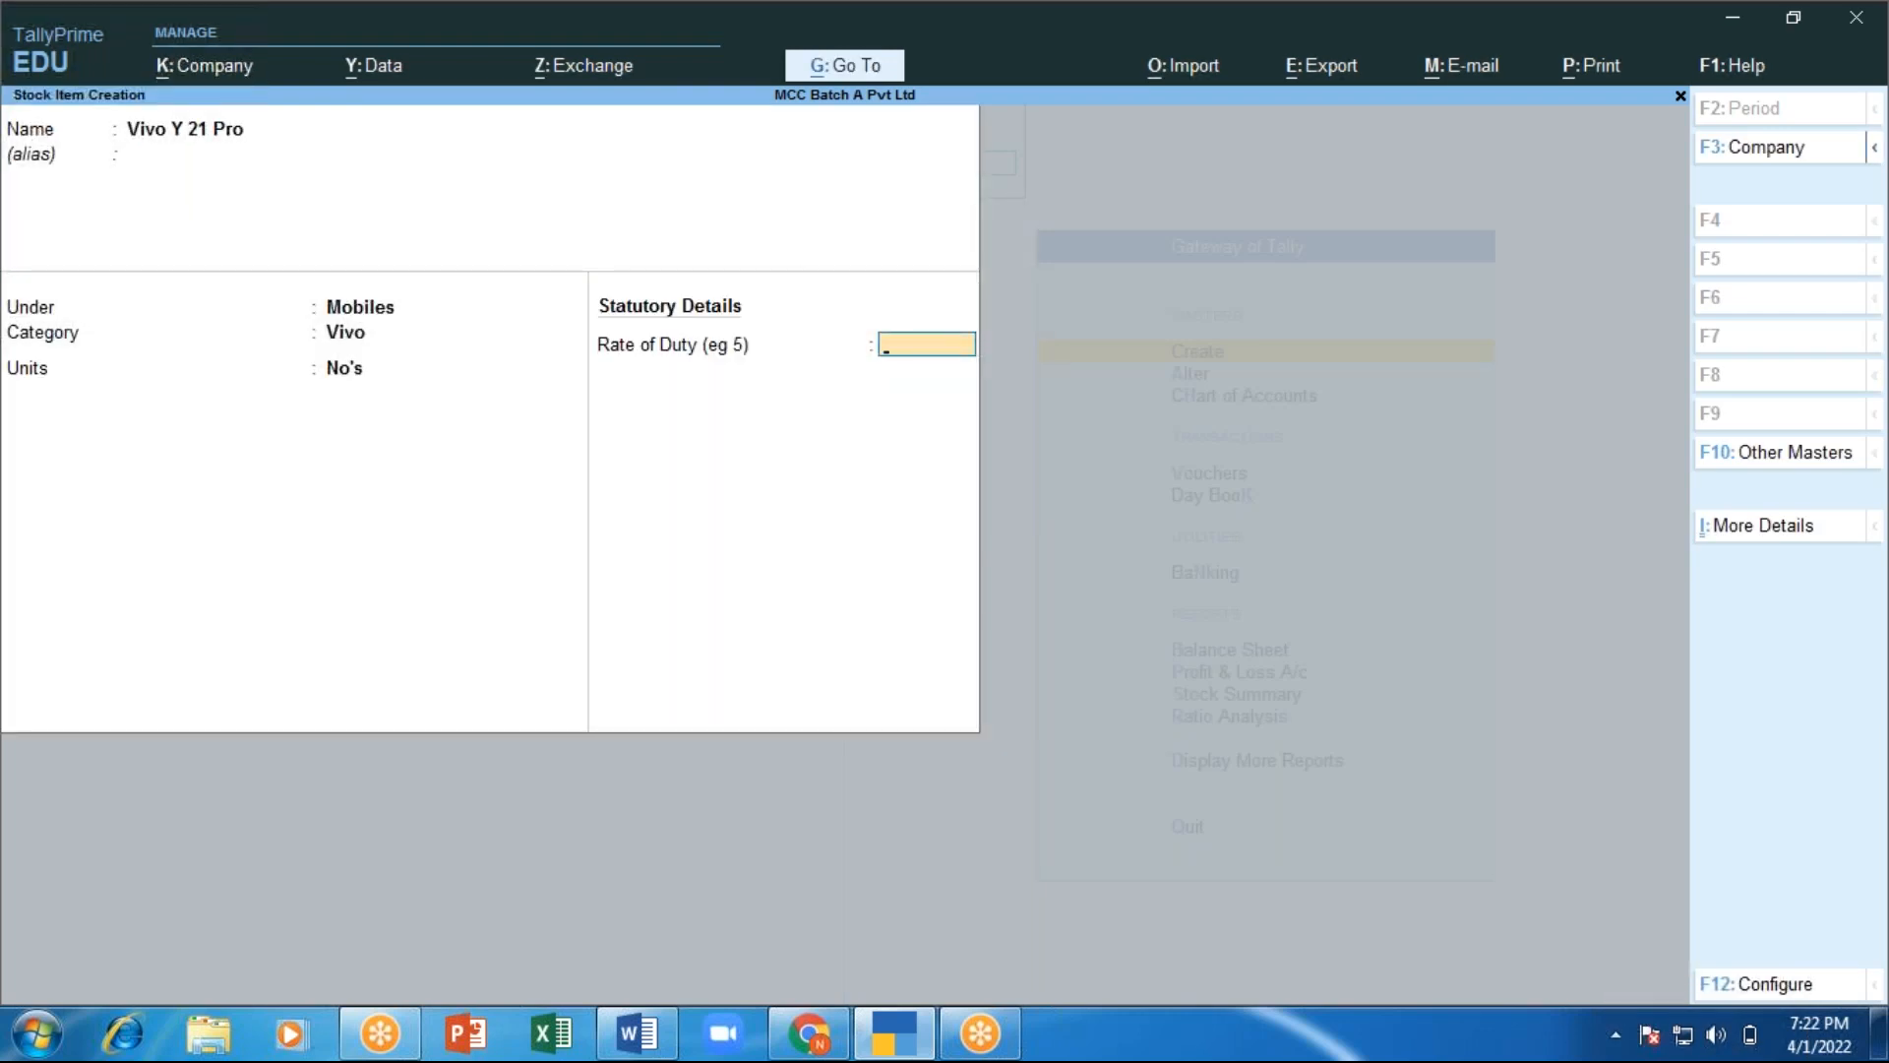
{"action": "key", "text": "Return"}
{"action": "key", "text": "Return"}
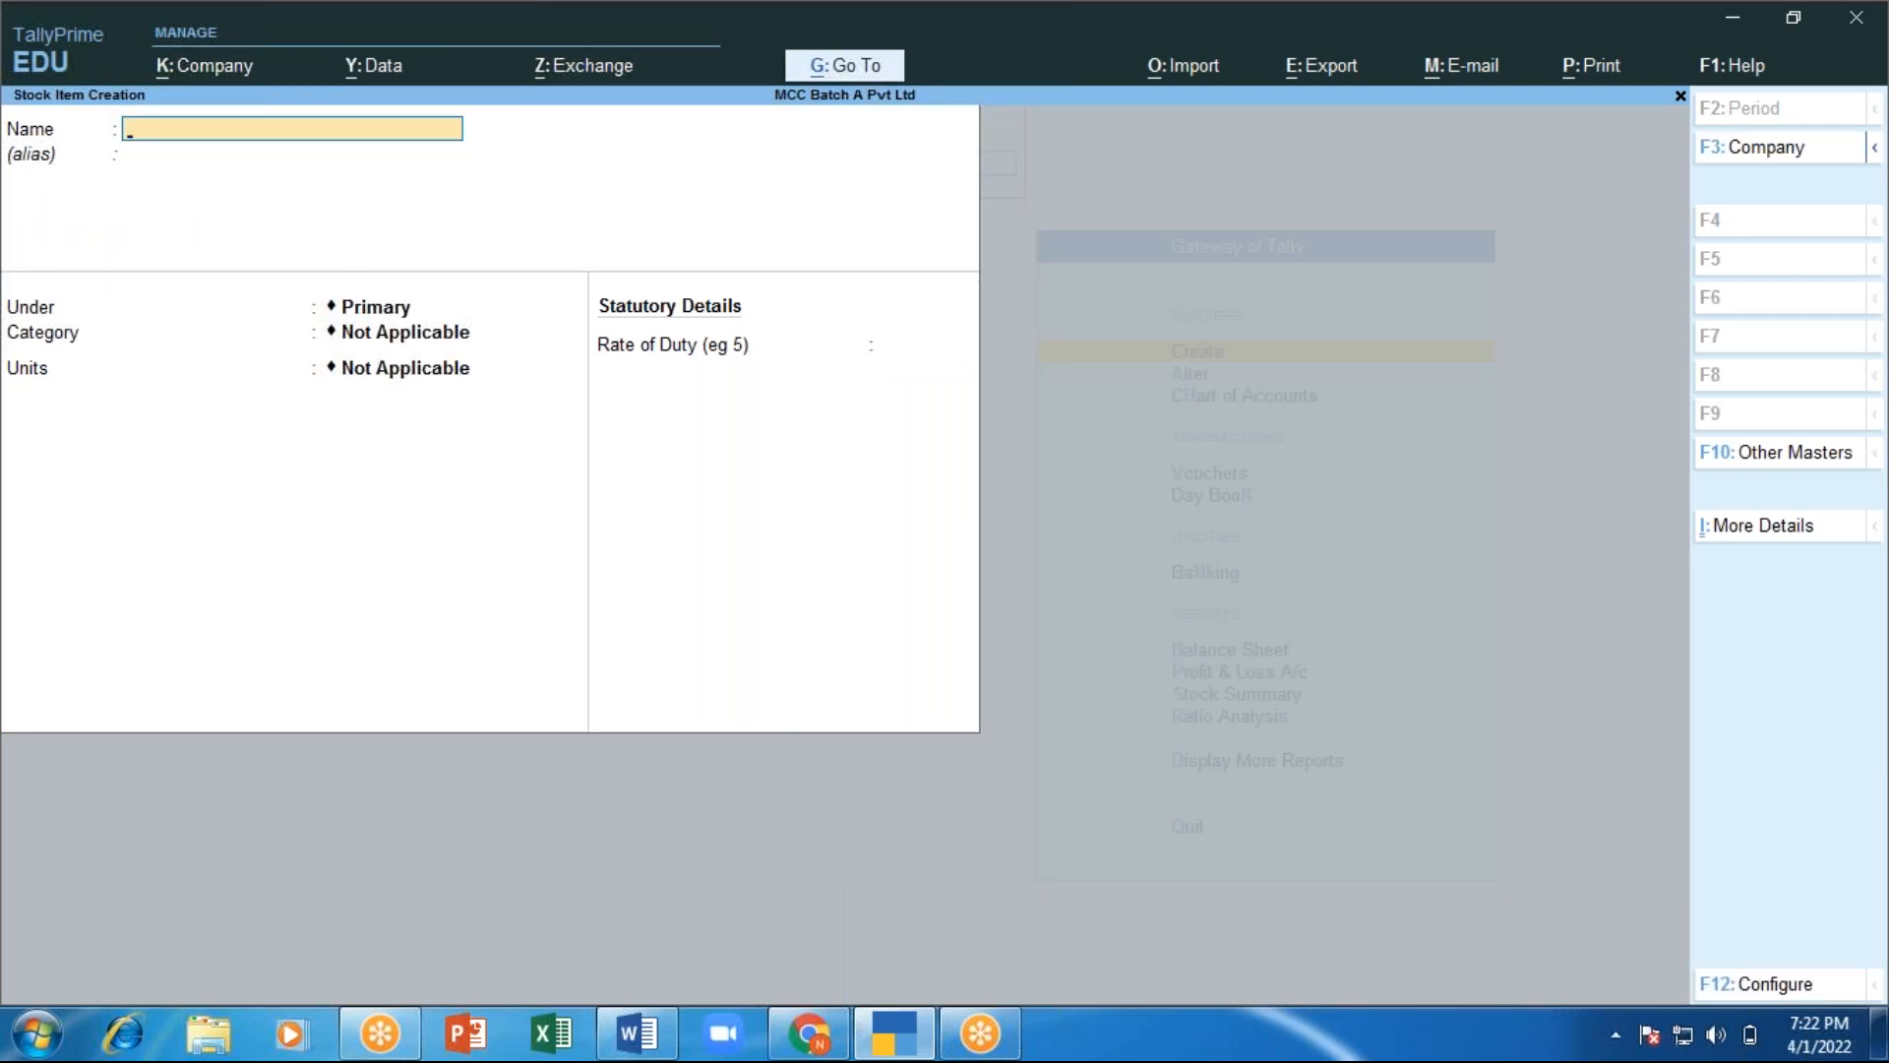
Start a stock item named Vivo 19 Pro under the Mobiles group, leaving the alias blank.
{"action": "type", "text": "Vivo 19 Pro"}
{"action": "key", "text": "Return"}
{"action": "key", "text": "Return"}
{"action": "key", "text": "Down"}
{"action": "key", "text": "Return"}
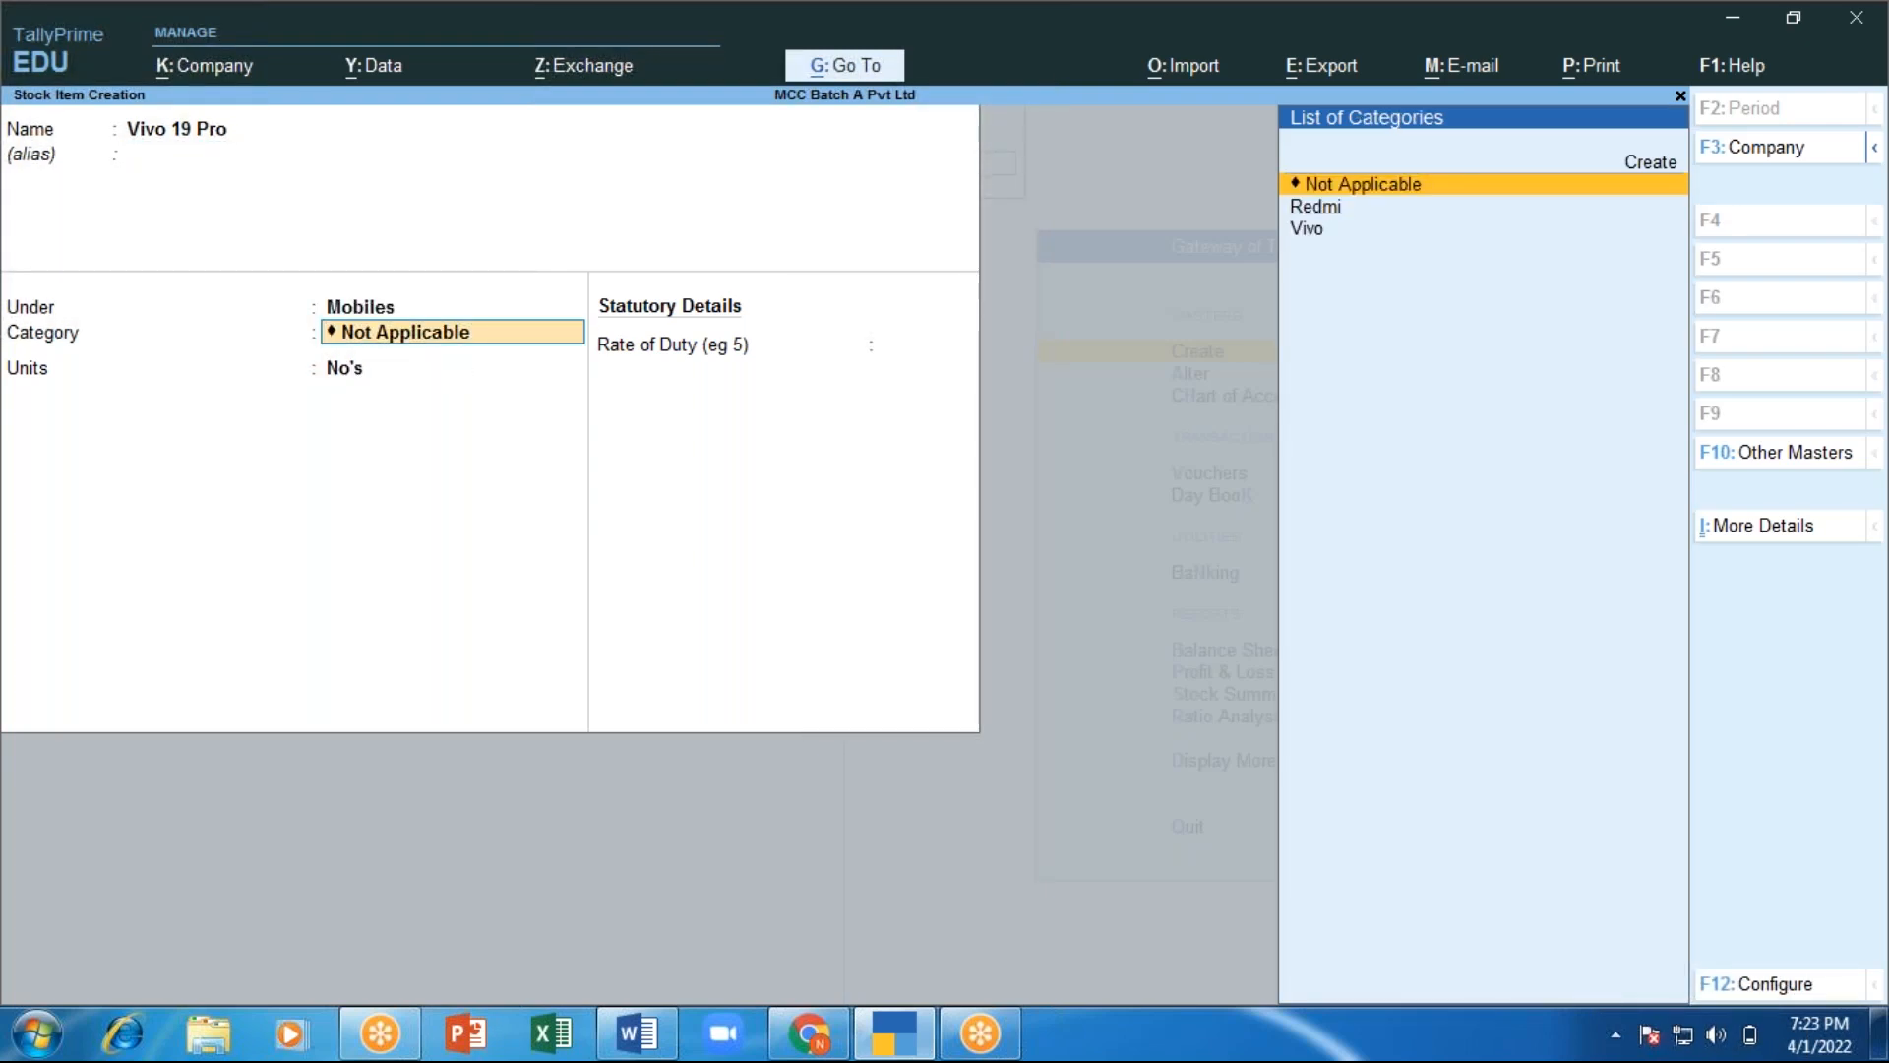
Assign the Vivo category and the No's unit to the Vivo 19 Pro item, leave the rate of duty blank and save it.
{"action": "key", "text": "Down"}
{"action": "key", "text": "Up"}
{"action": "key", "text": "Down"}
{"action": "key", "text": "Up"}
{"action": "key", "text": "Down"}
{"action": "key", "text": "Down"}
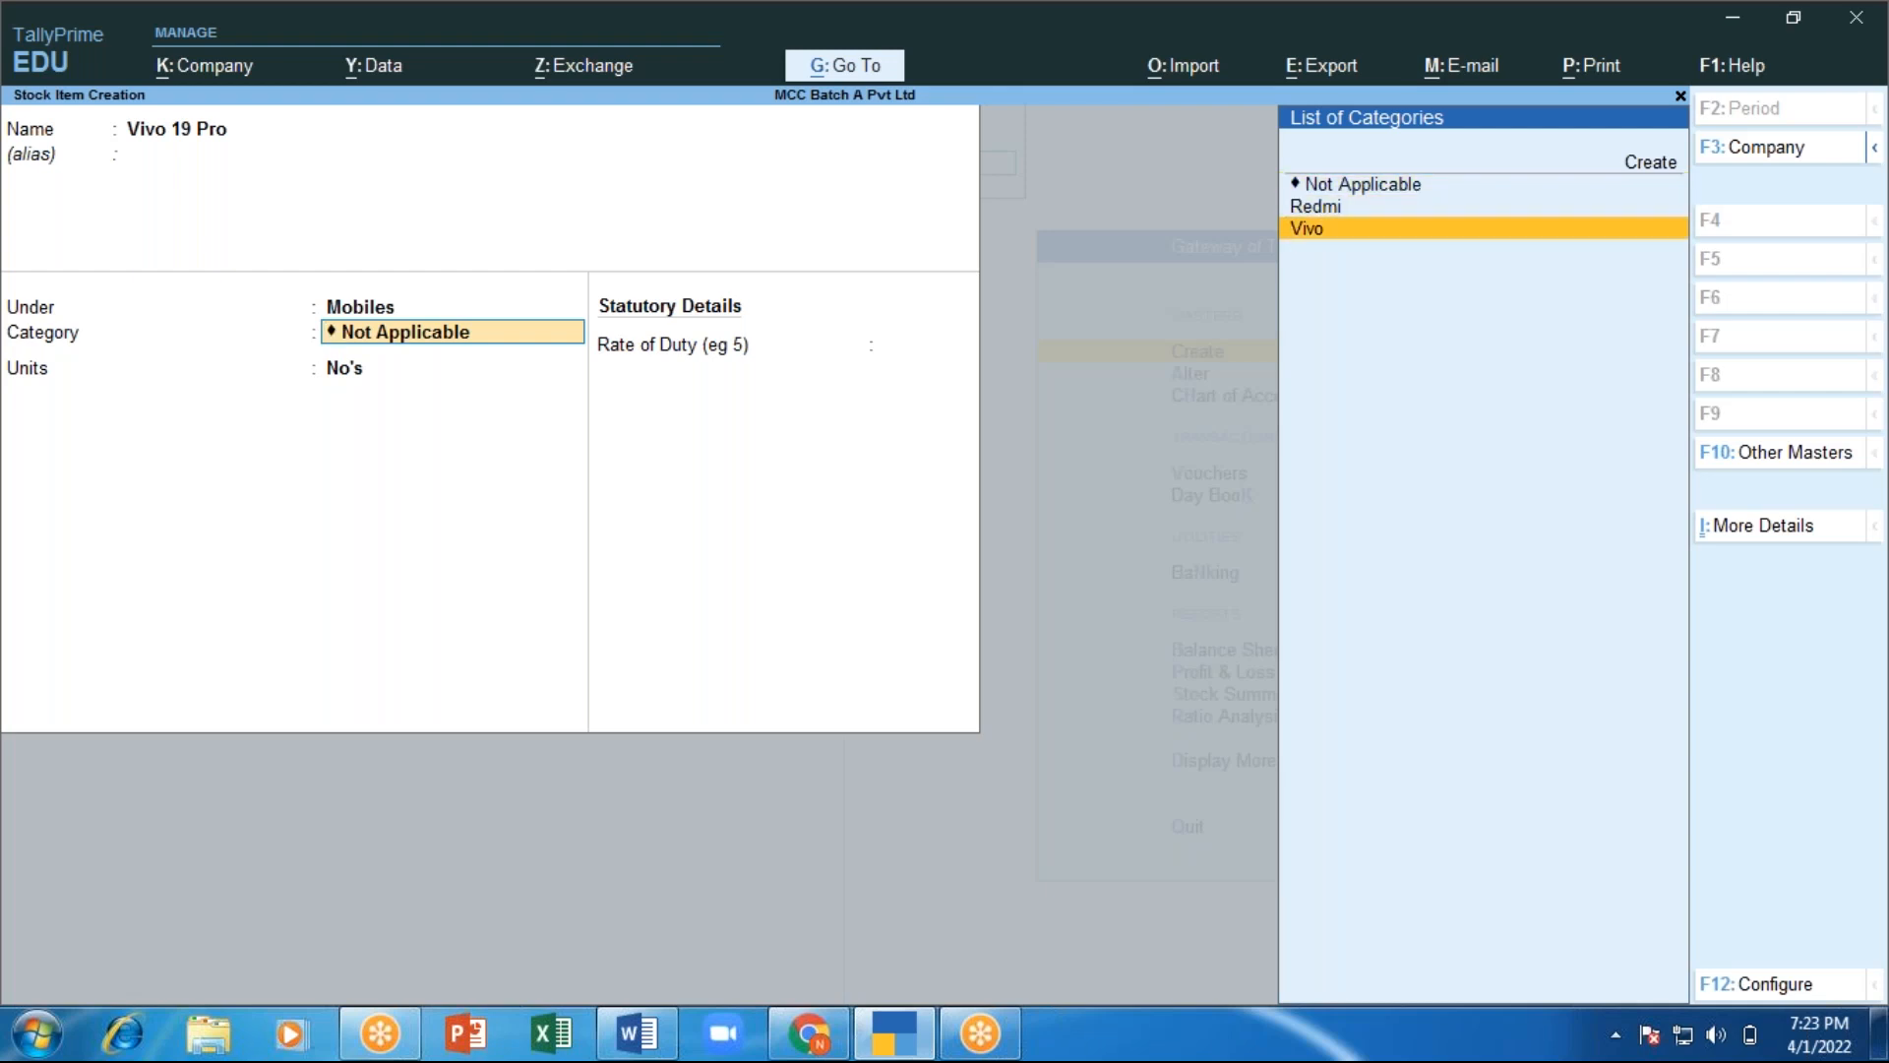
{"action": "key", "text": "Return"}
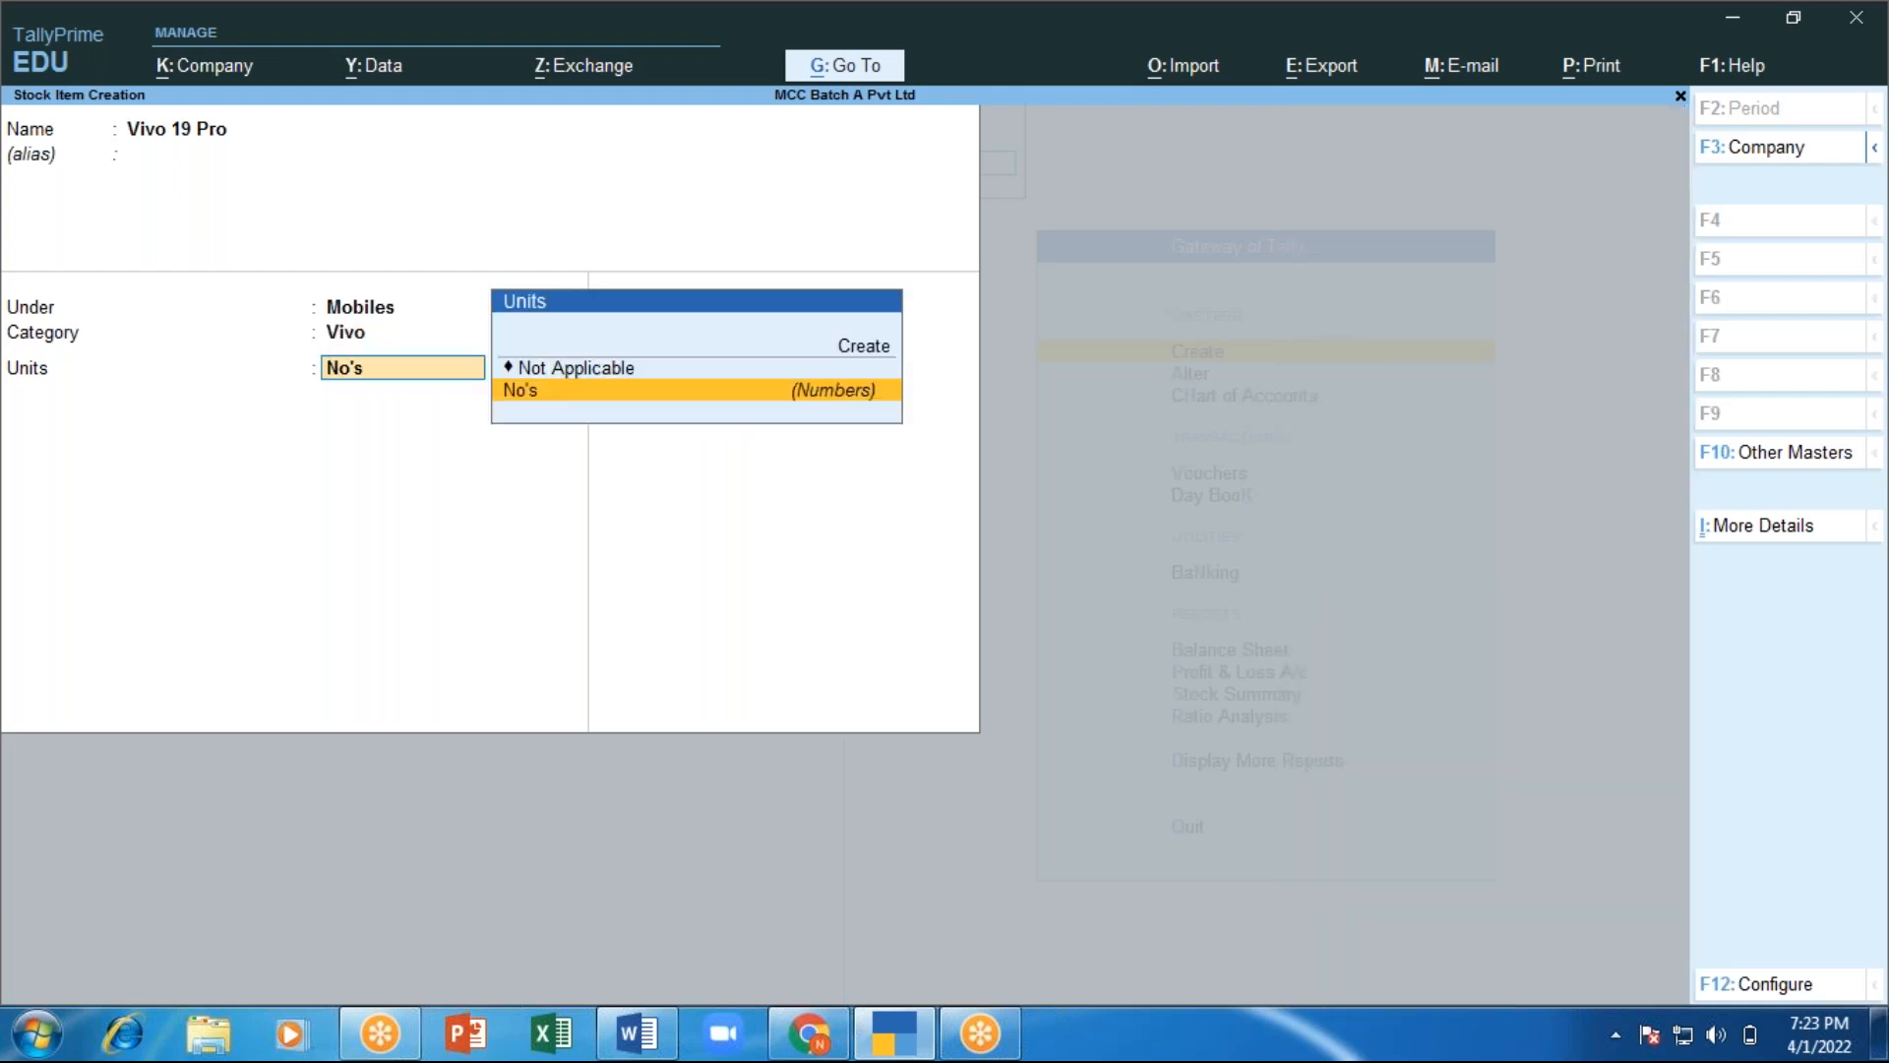
{"action": "key", "text": "Return"}
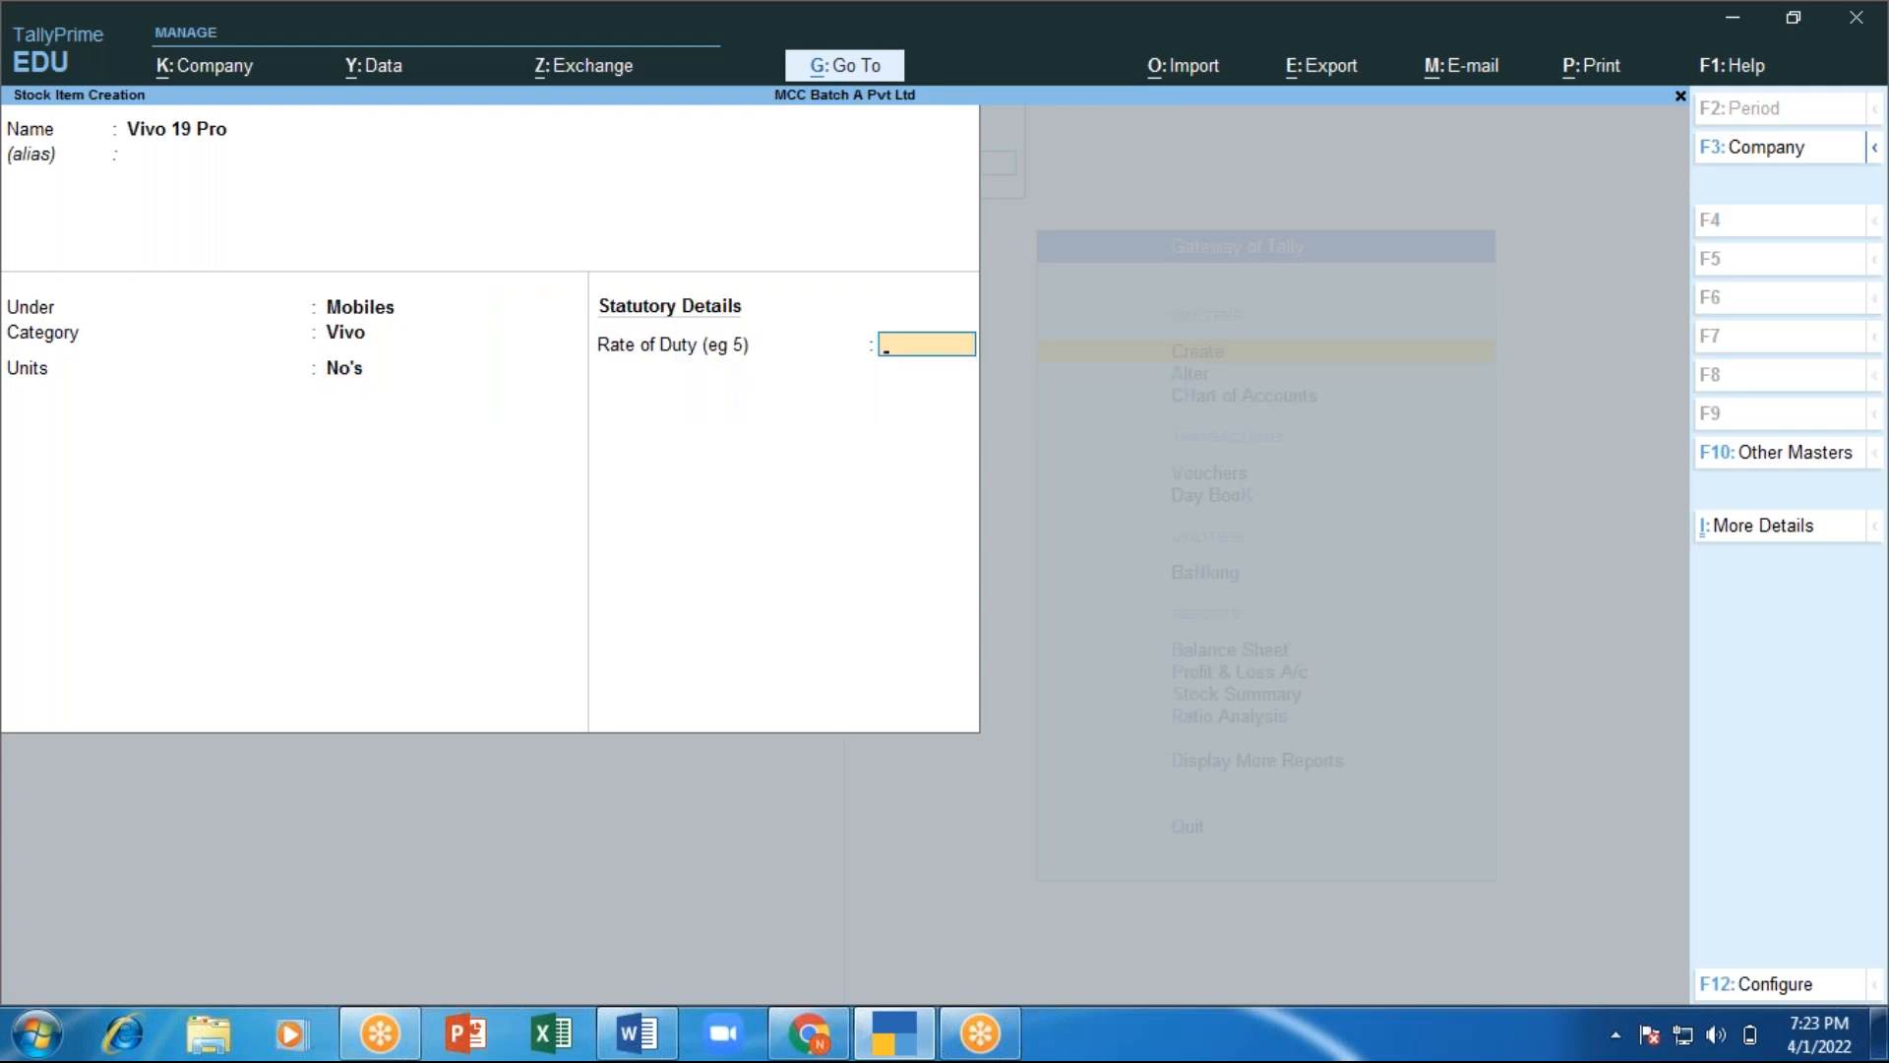
{"action": "key", "text": "Return"}
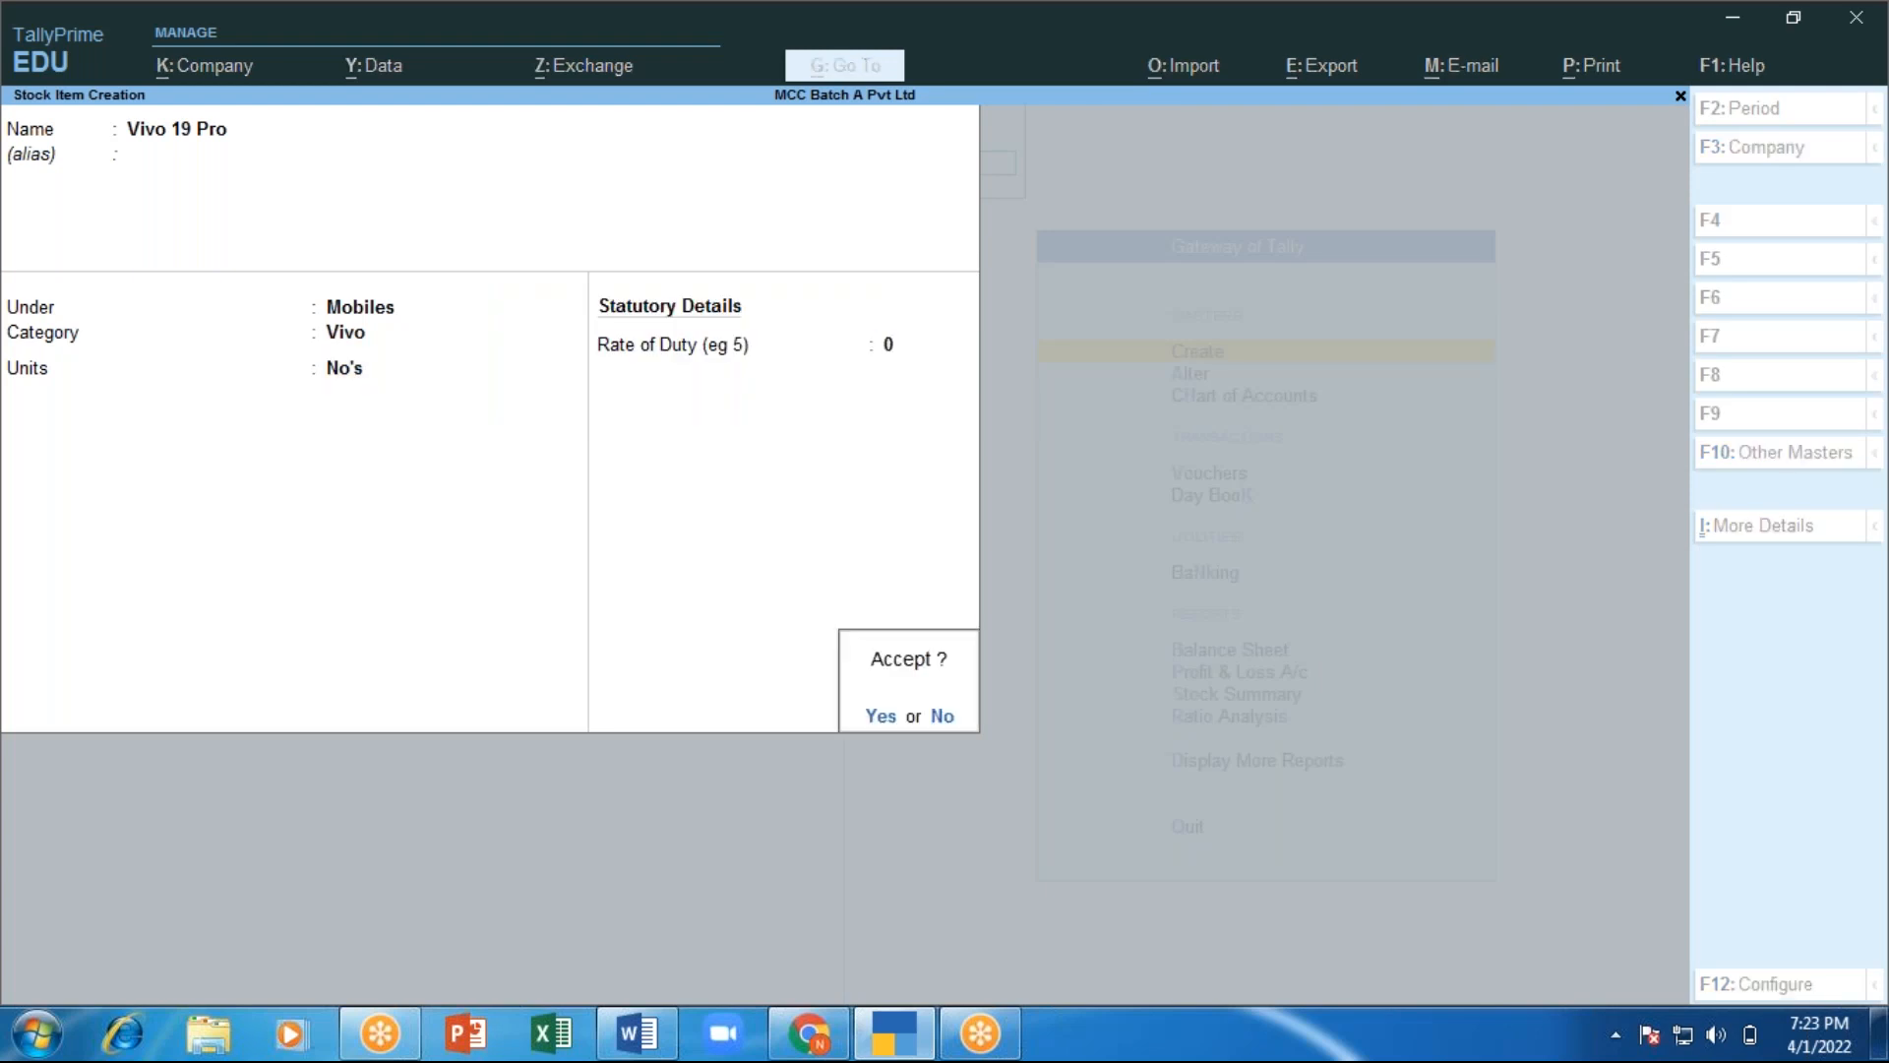
{"action": "key", "text": "Return"}
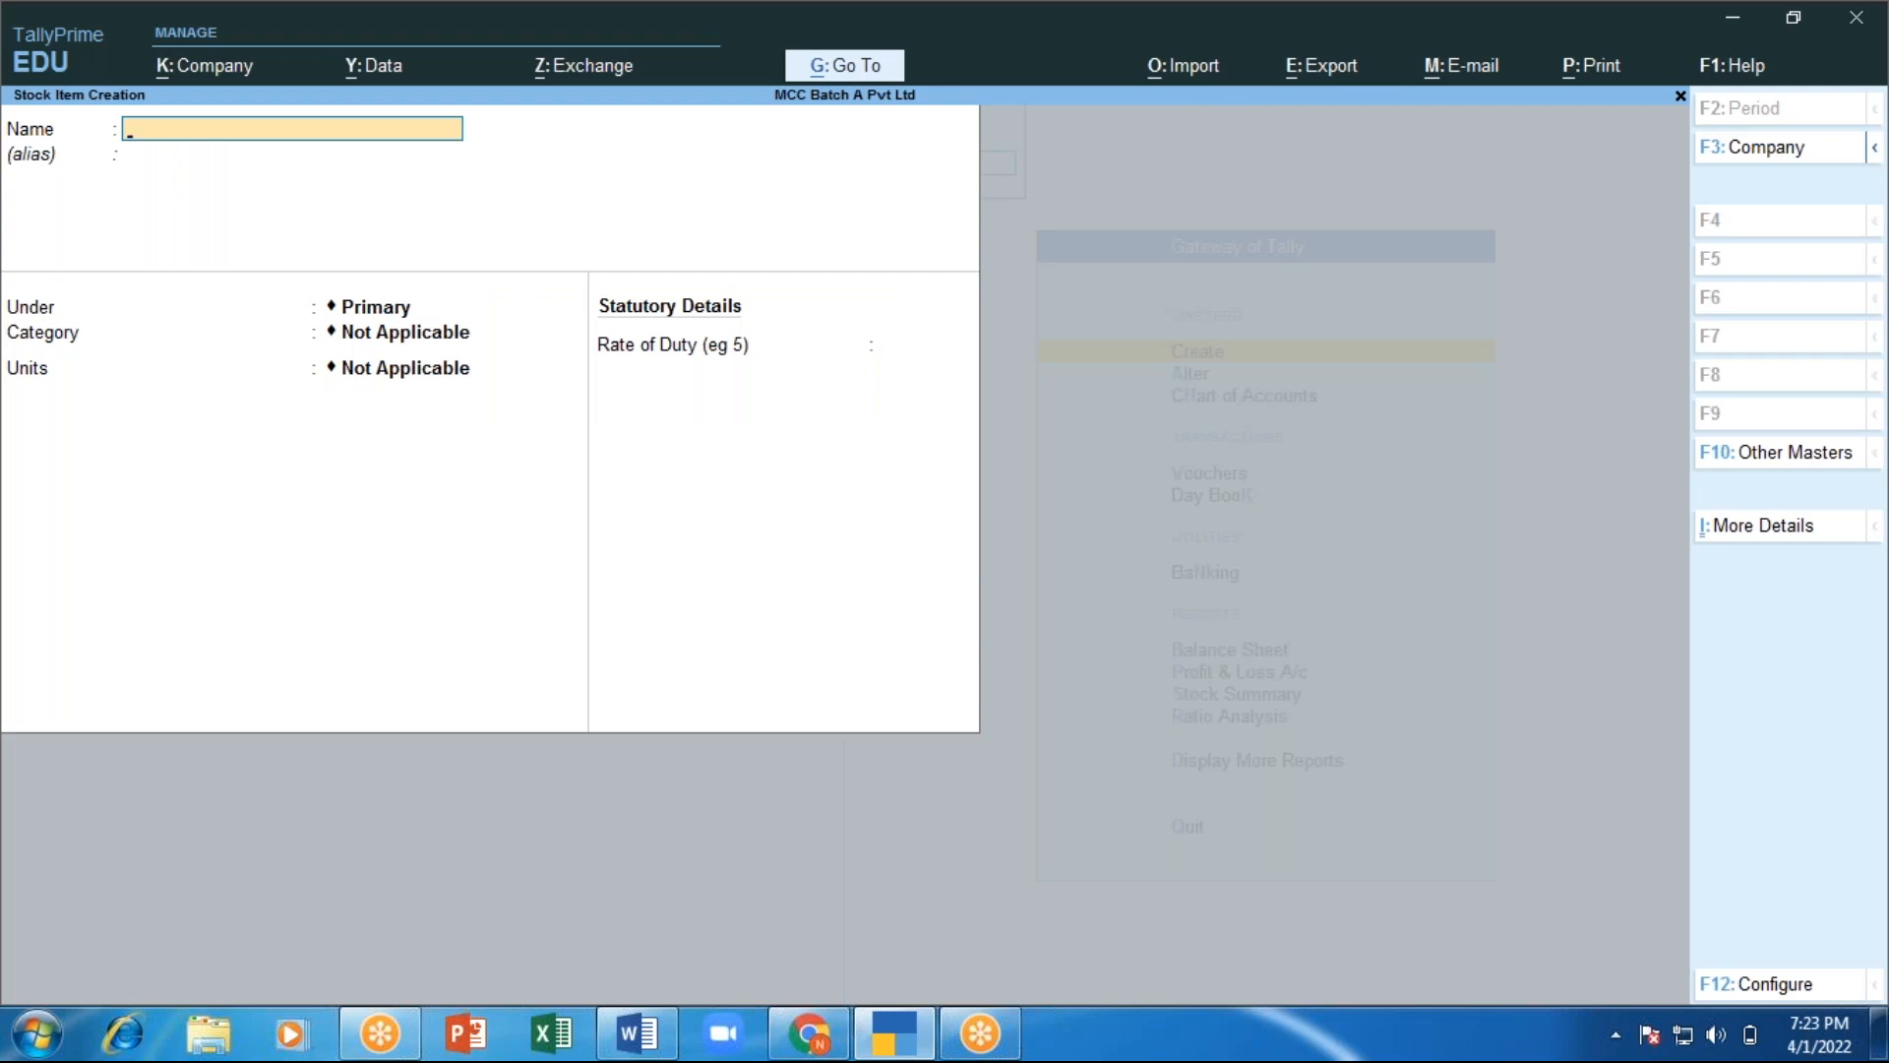
Create the stock item Redmi Note 7 Pro under Mobiles with category Redmi and unit No's, leaving alias and rate of duty blank.
{"action": "type", "text": "Redmi Note 7 Pro"}
{"action": "key", "text": "Return"}
{"action": "key", "text": "Return"}
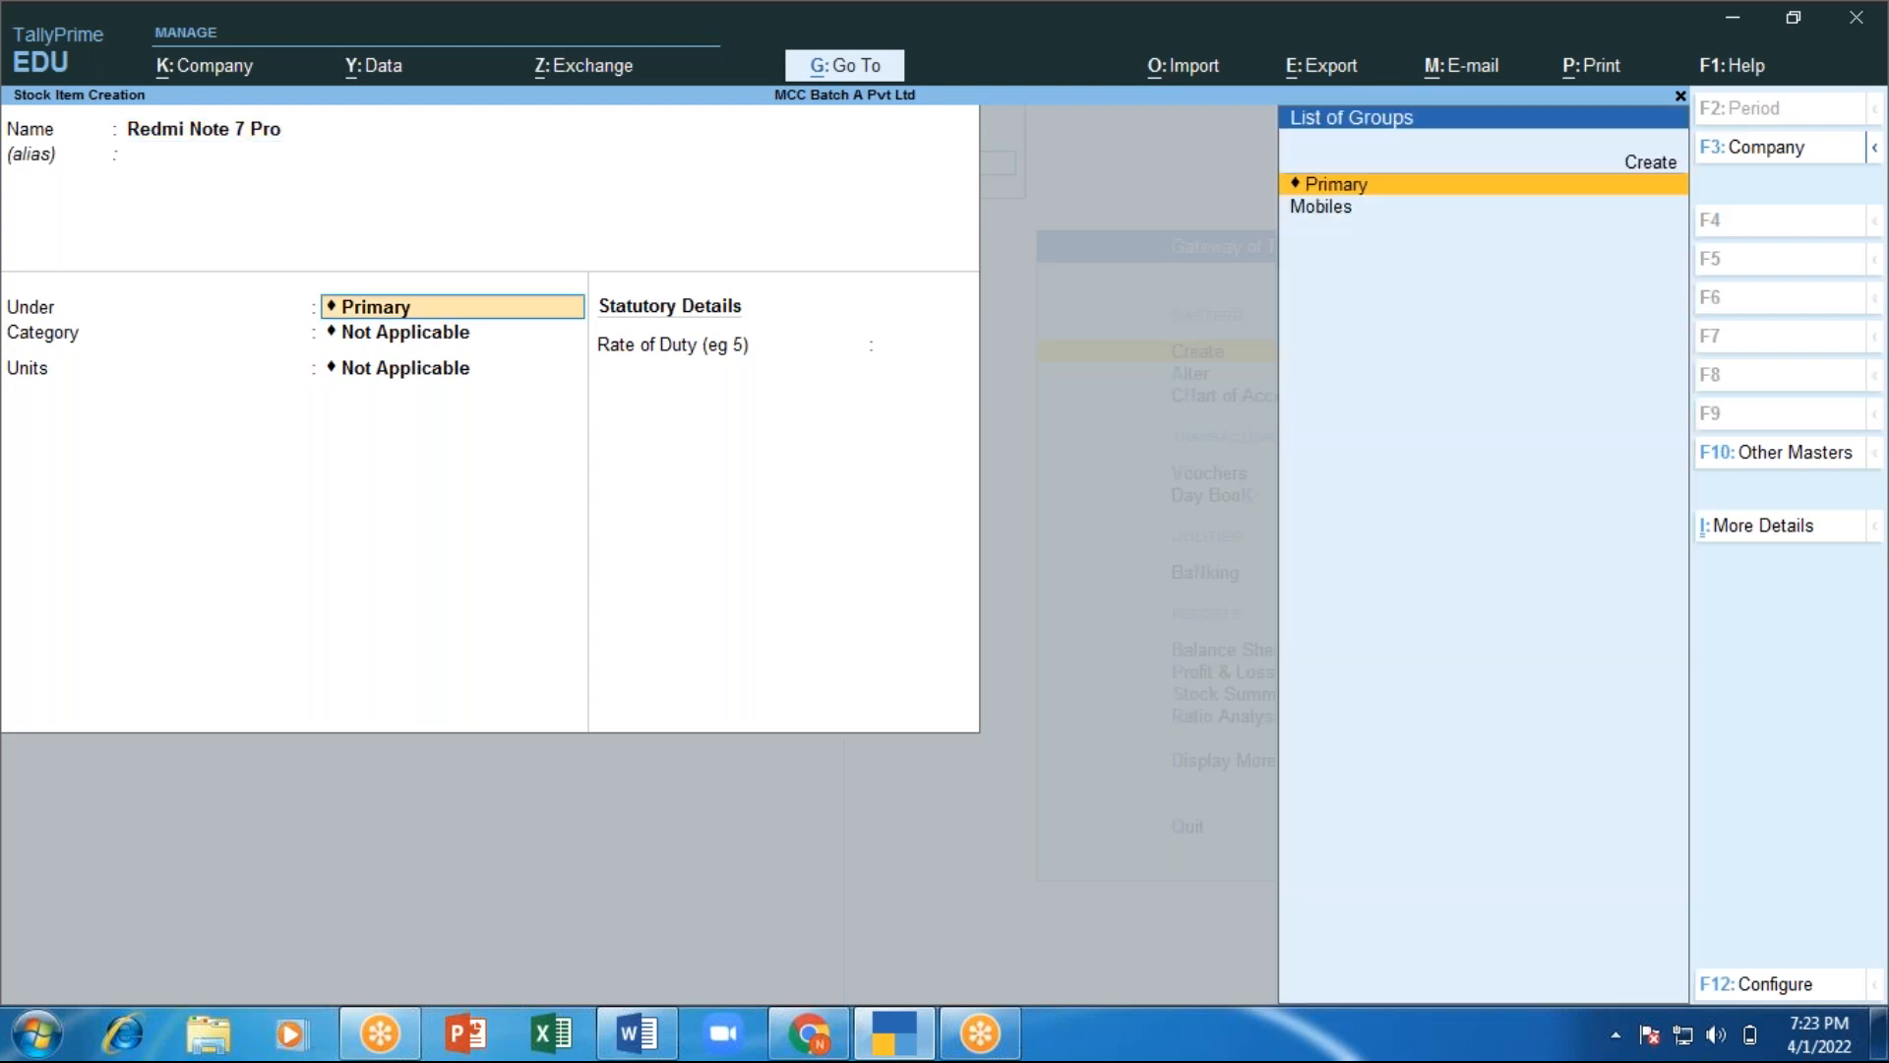
{"action": "key", "text": "Down"}
{"action": "key", "text": "Return"}
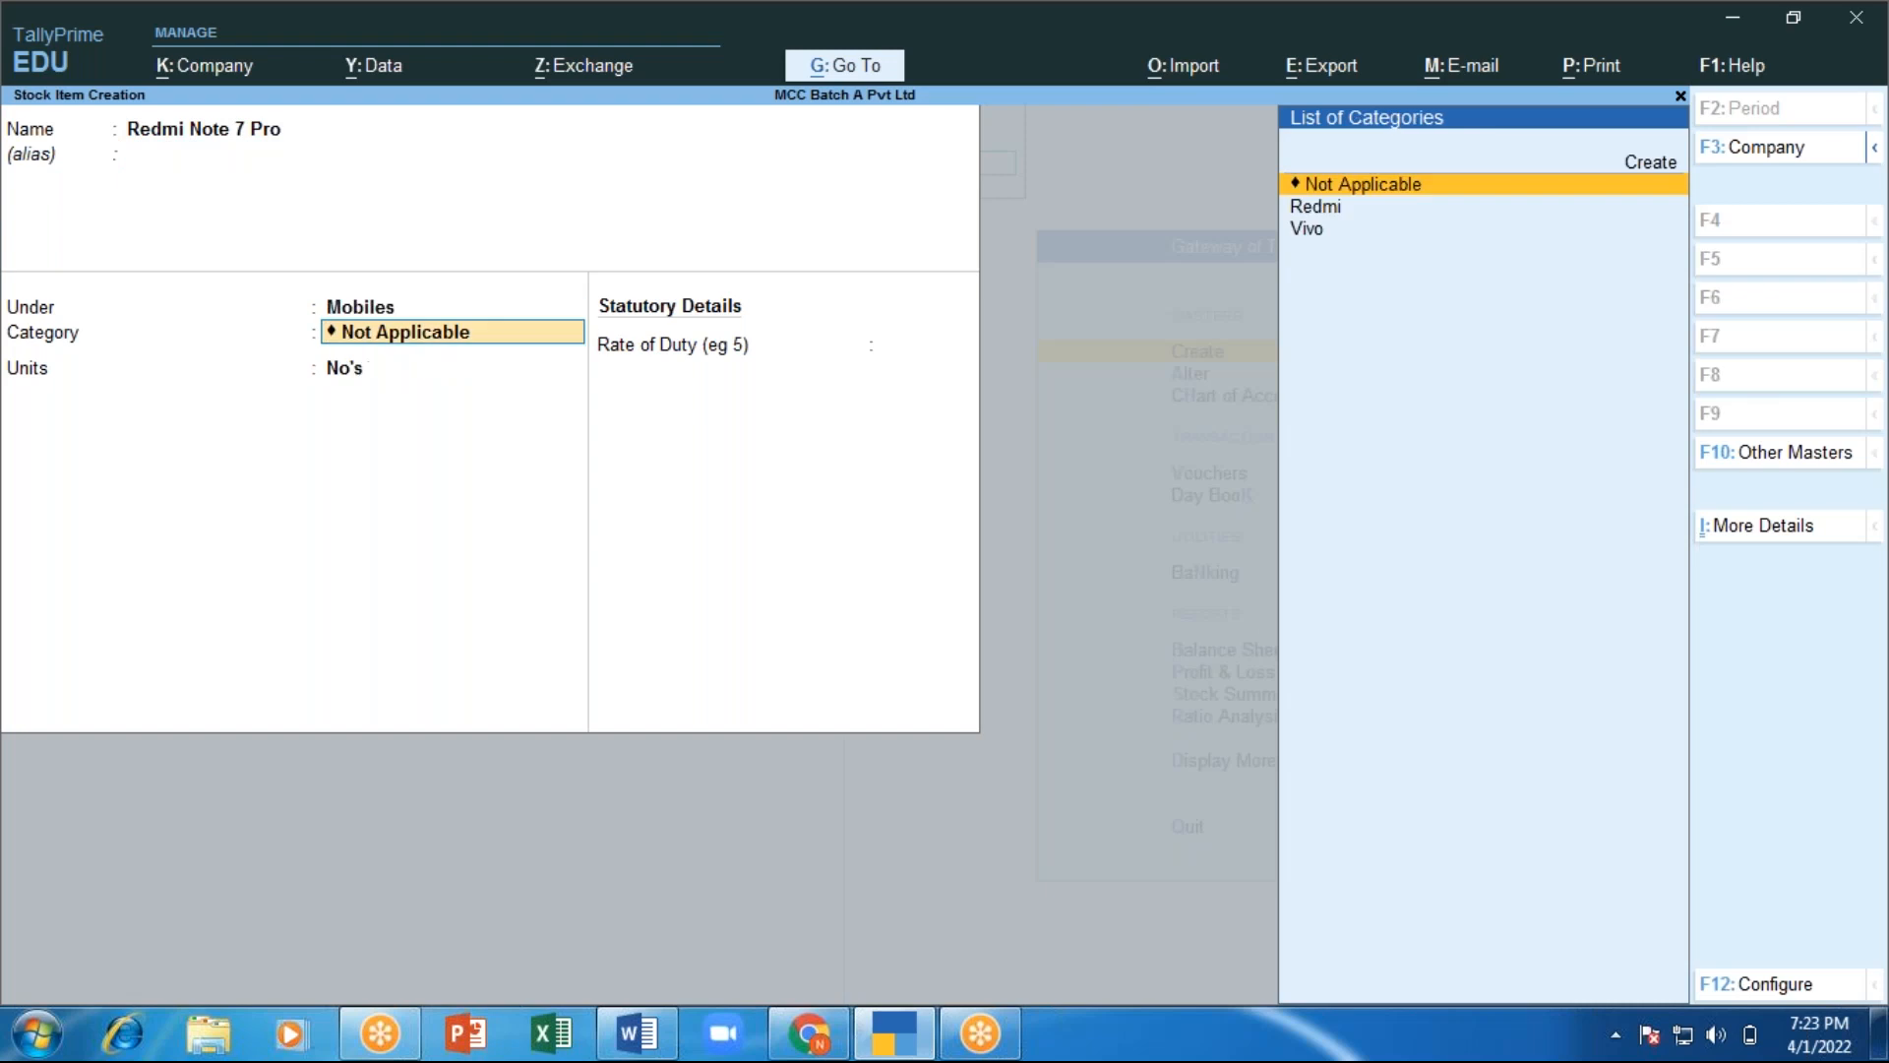
{"action": "key", "text": "Down"}
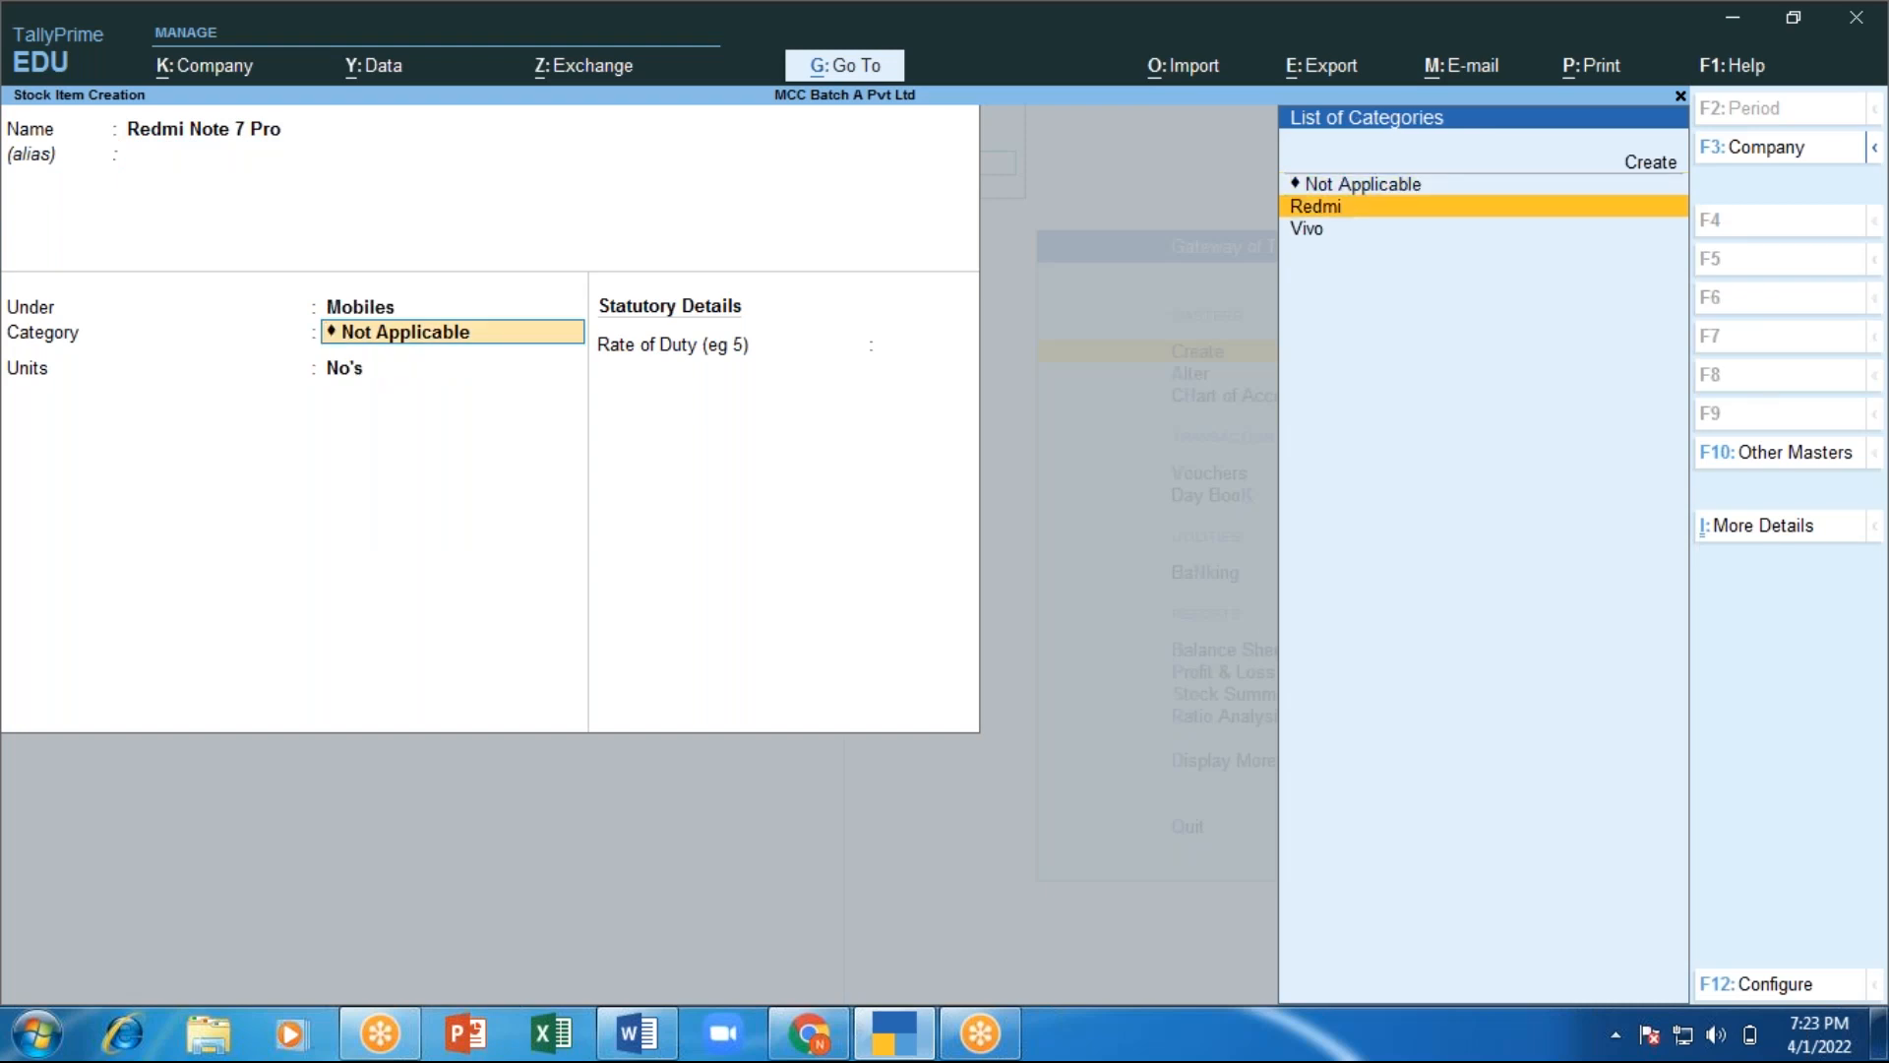
{"action": "key", "text": "Return"}
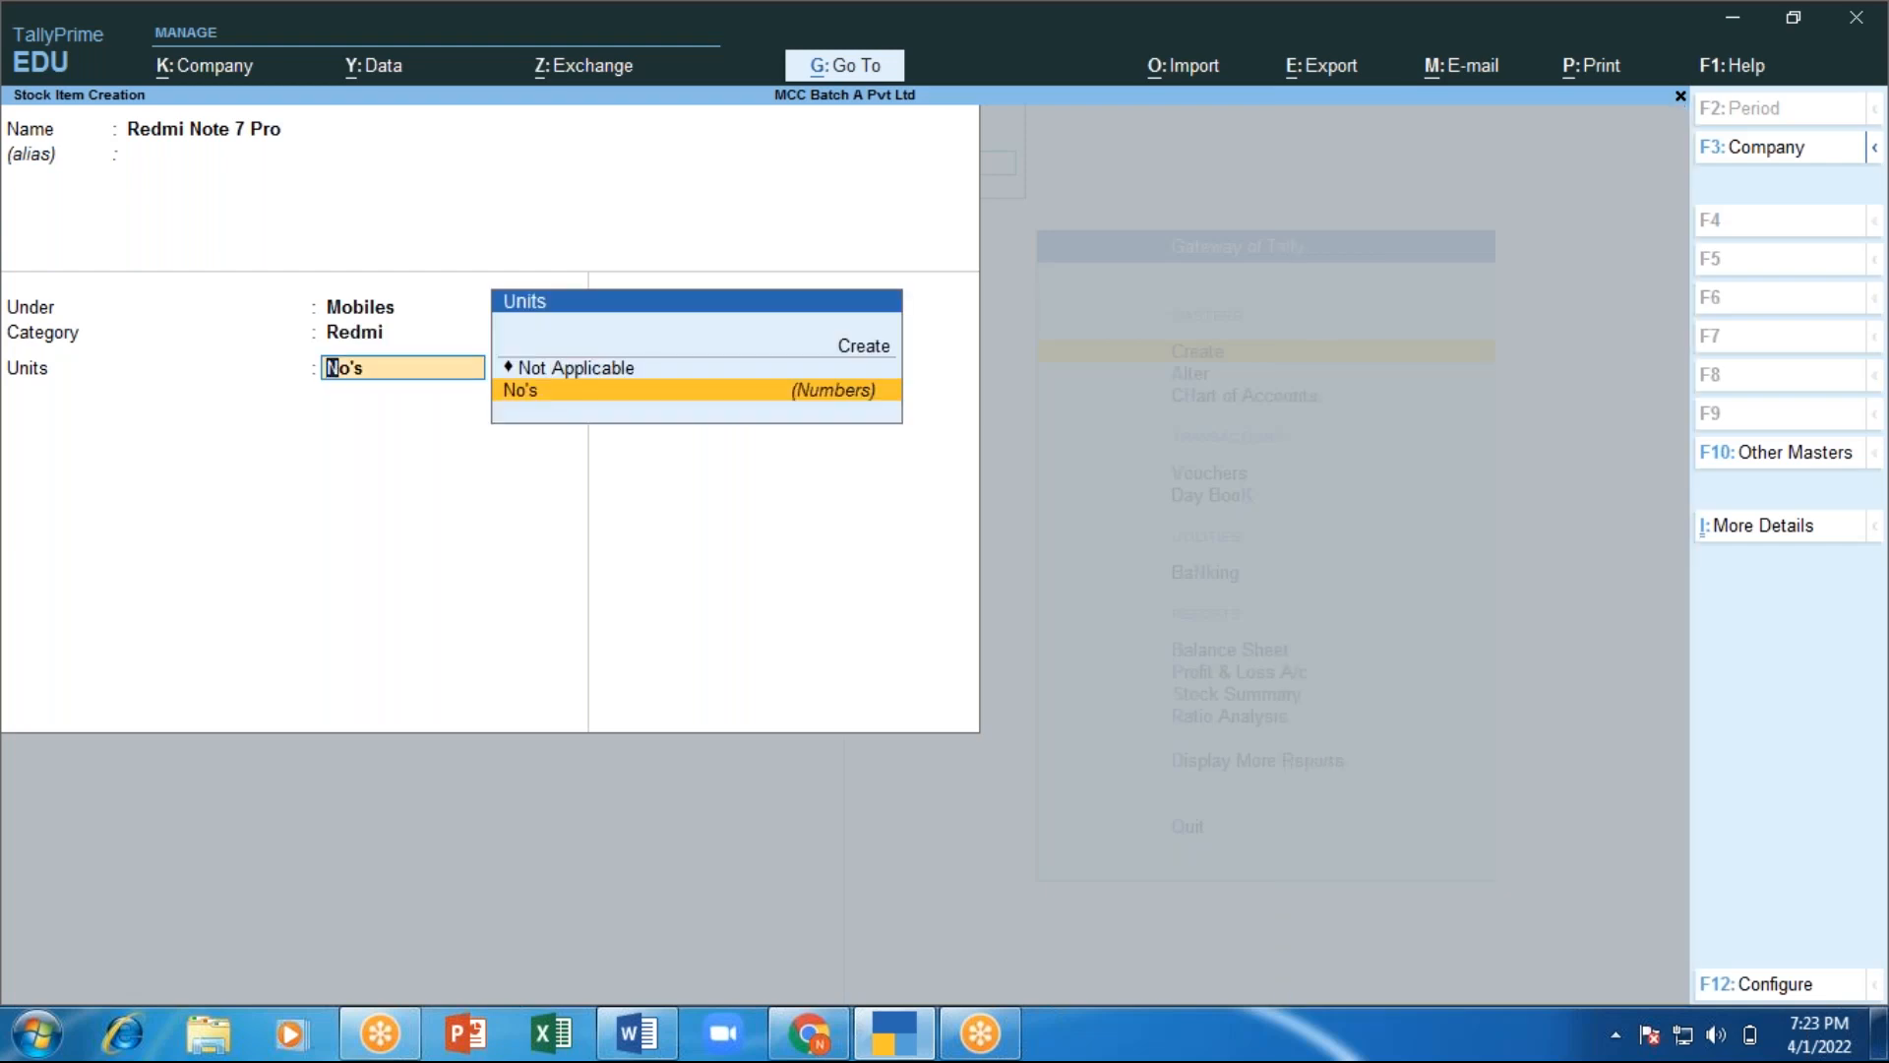
{"action": "key", "text": "Return"}
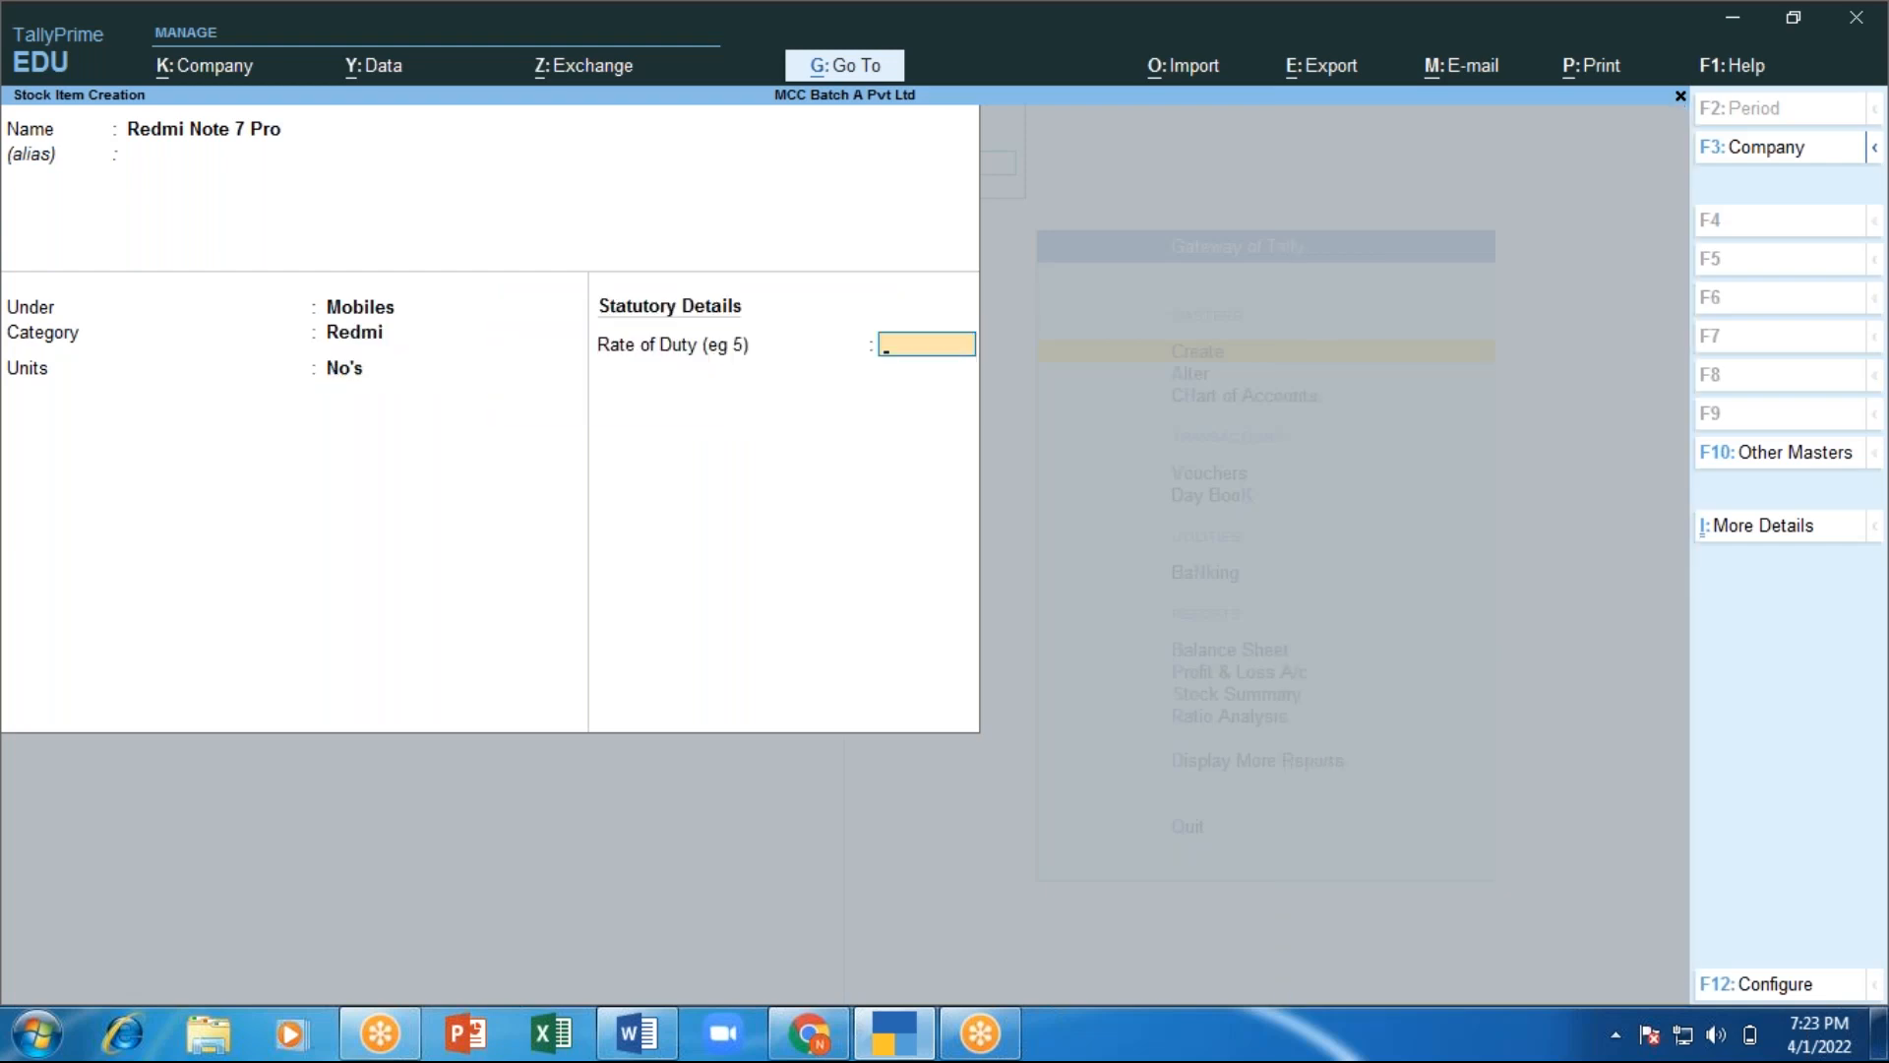
{"action": "key", "text": "Return"}
{"action": "key", "text": "Return"}
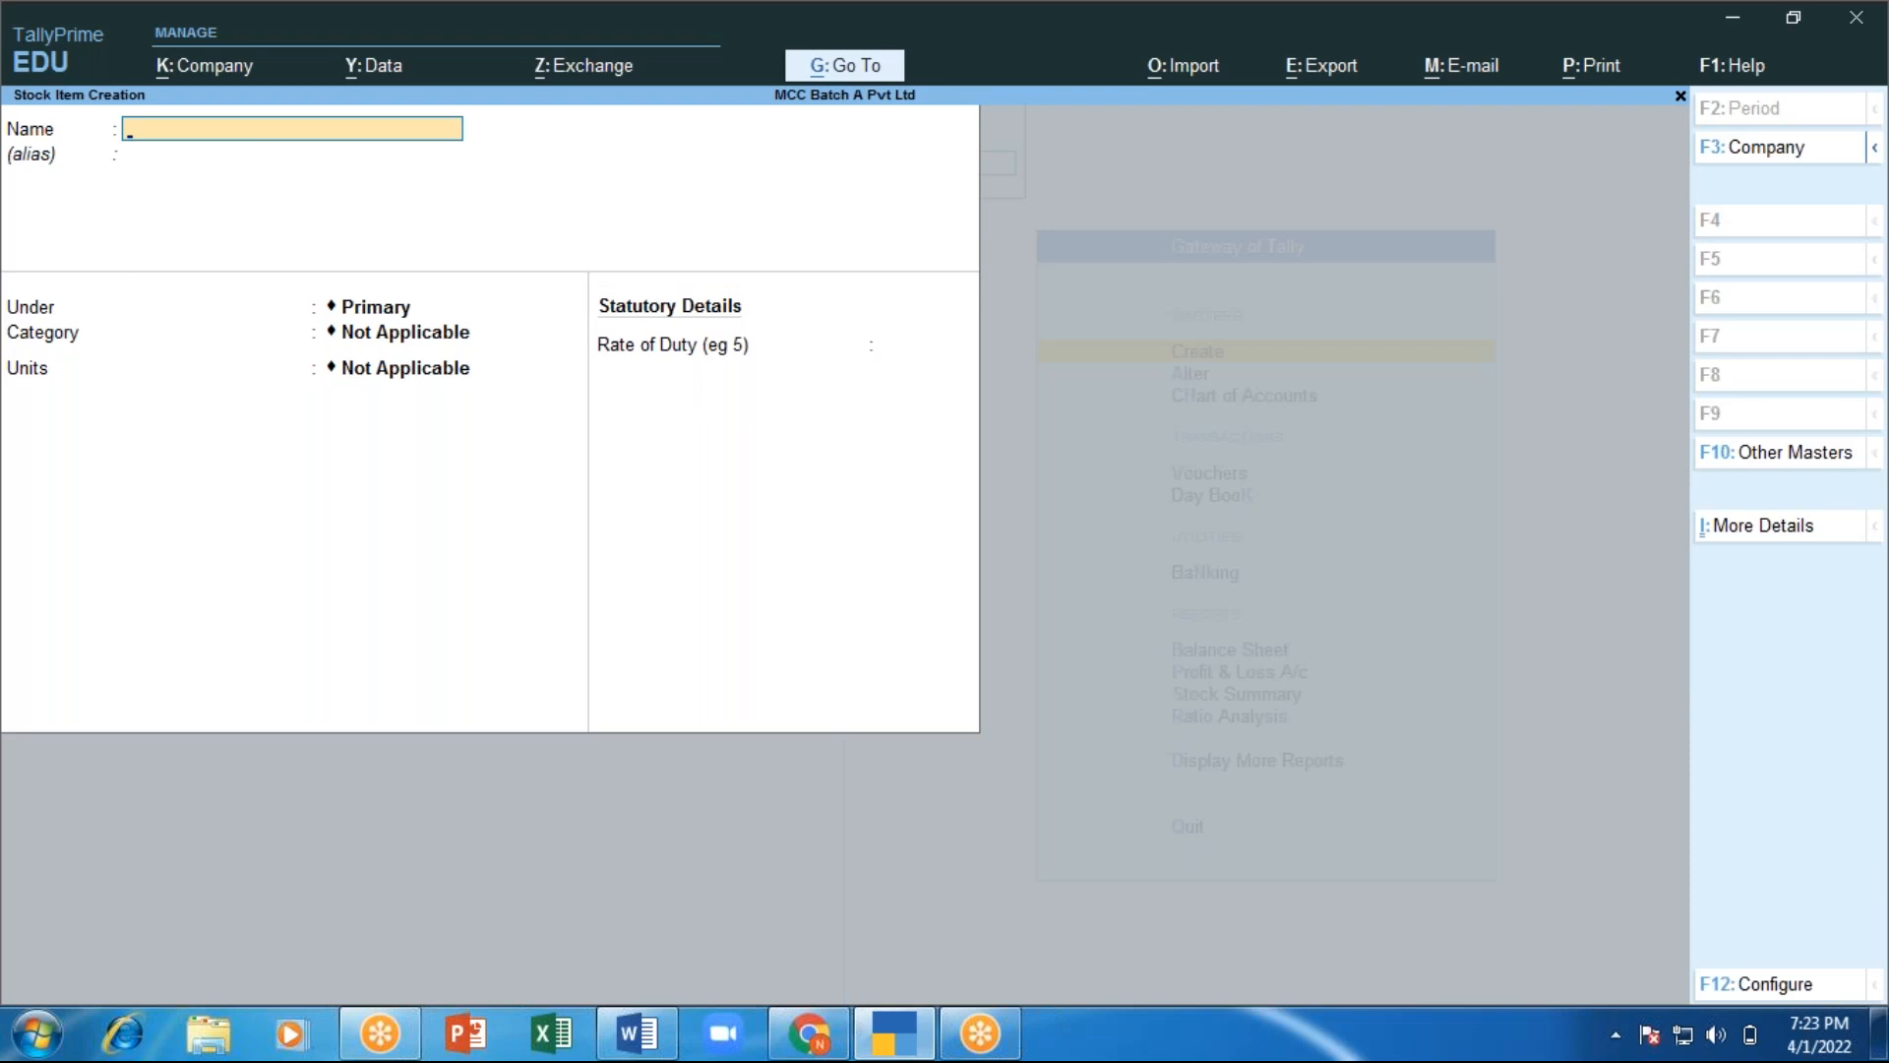
Create the stock item Redmi Note 9 Pro under Mobiles with category Redmi and unit No's, leaving alias and rate of duty blank.
{"action": "type", "text": "P"}
{"action": "key", "text": "BackSpace"}
{"action": "type", "text": "Redmi Note 9 Pro"}
{"action": "key", "text": "Return"}
{"action": "key", "text": "Return"}
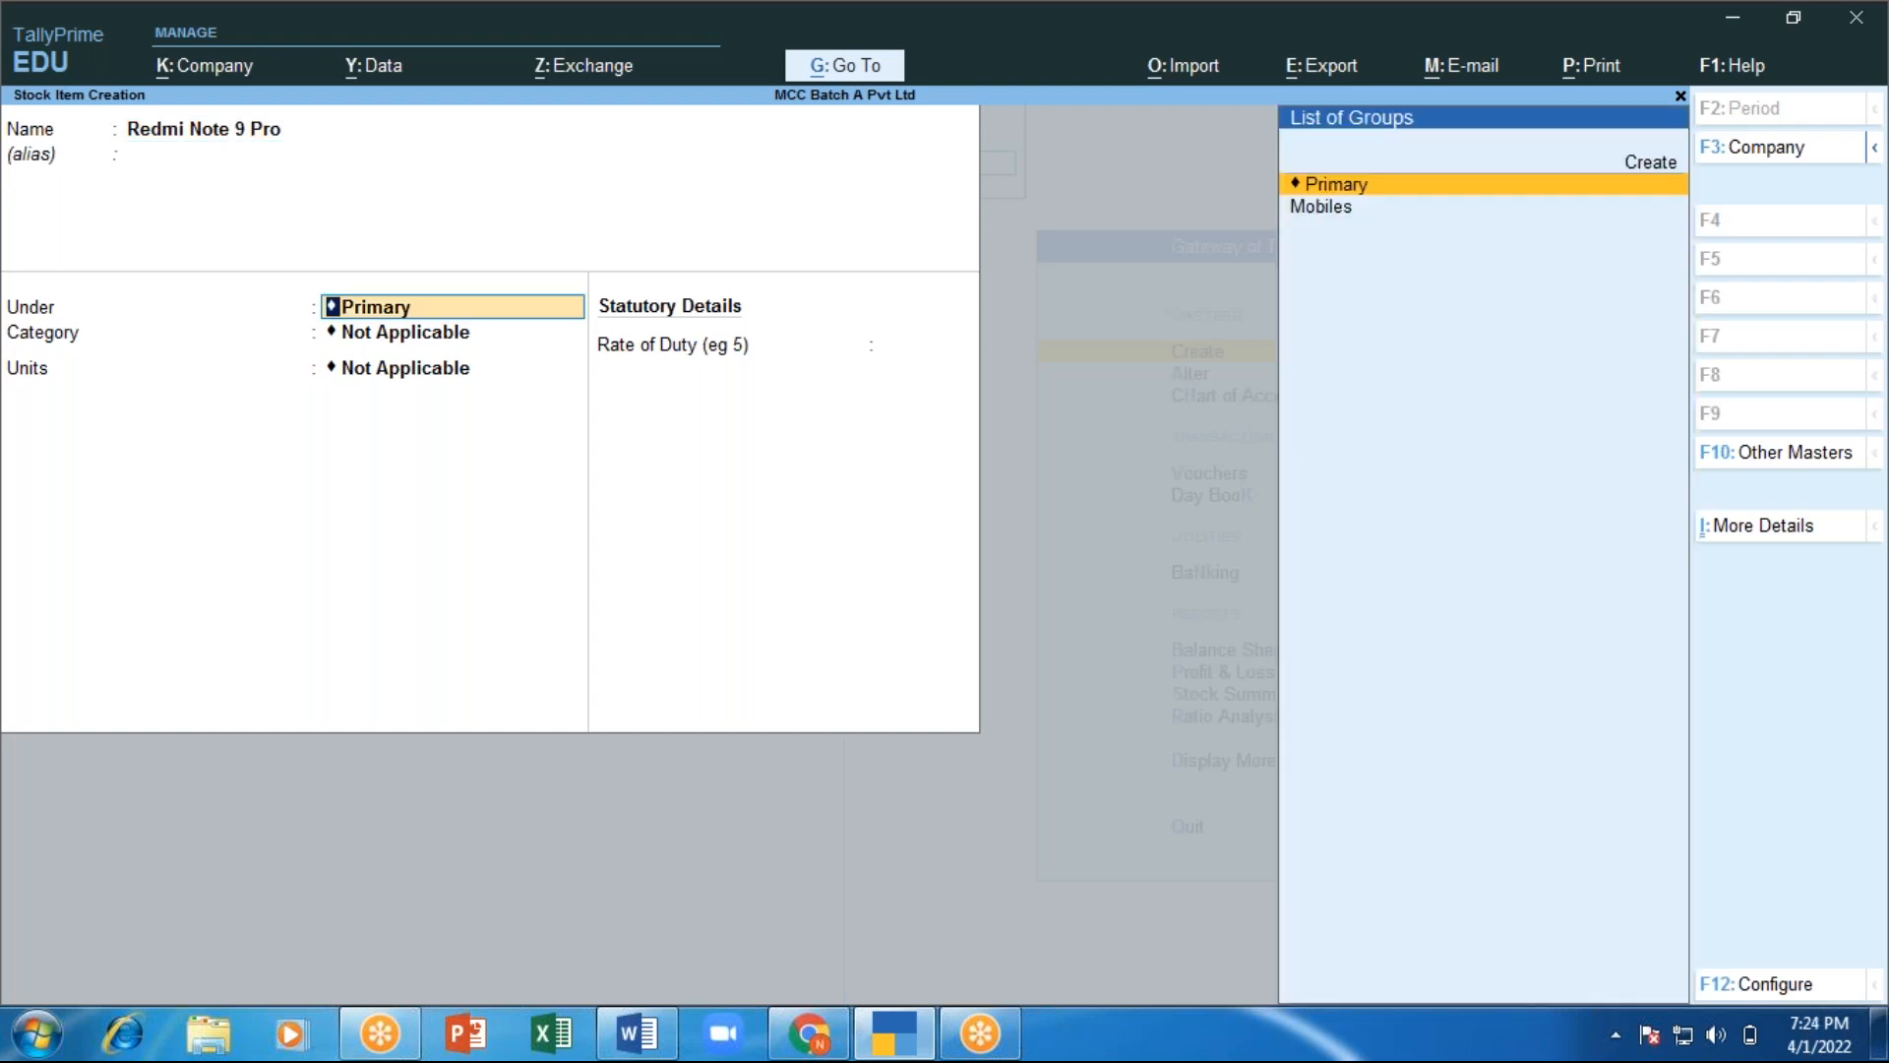
{"action": "key", "text": "Down"}
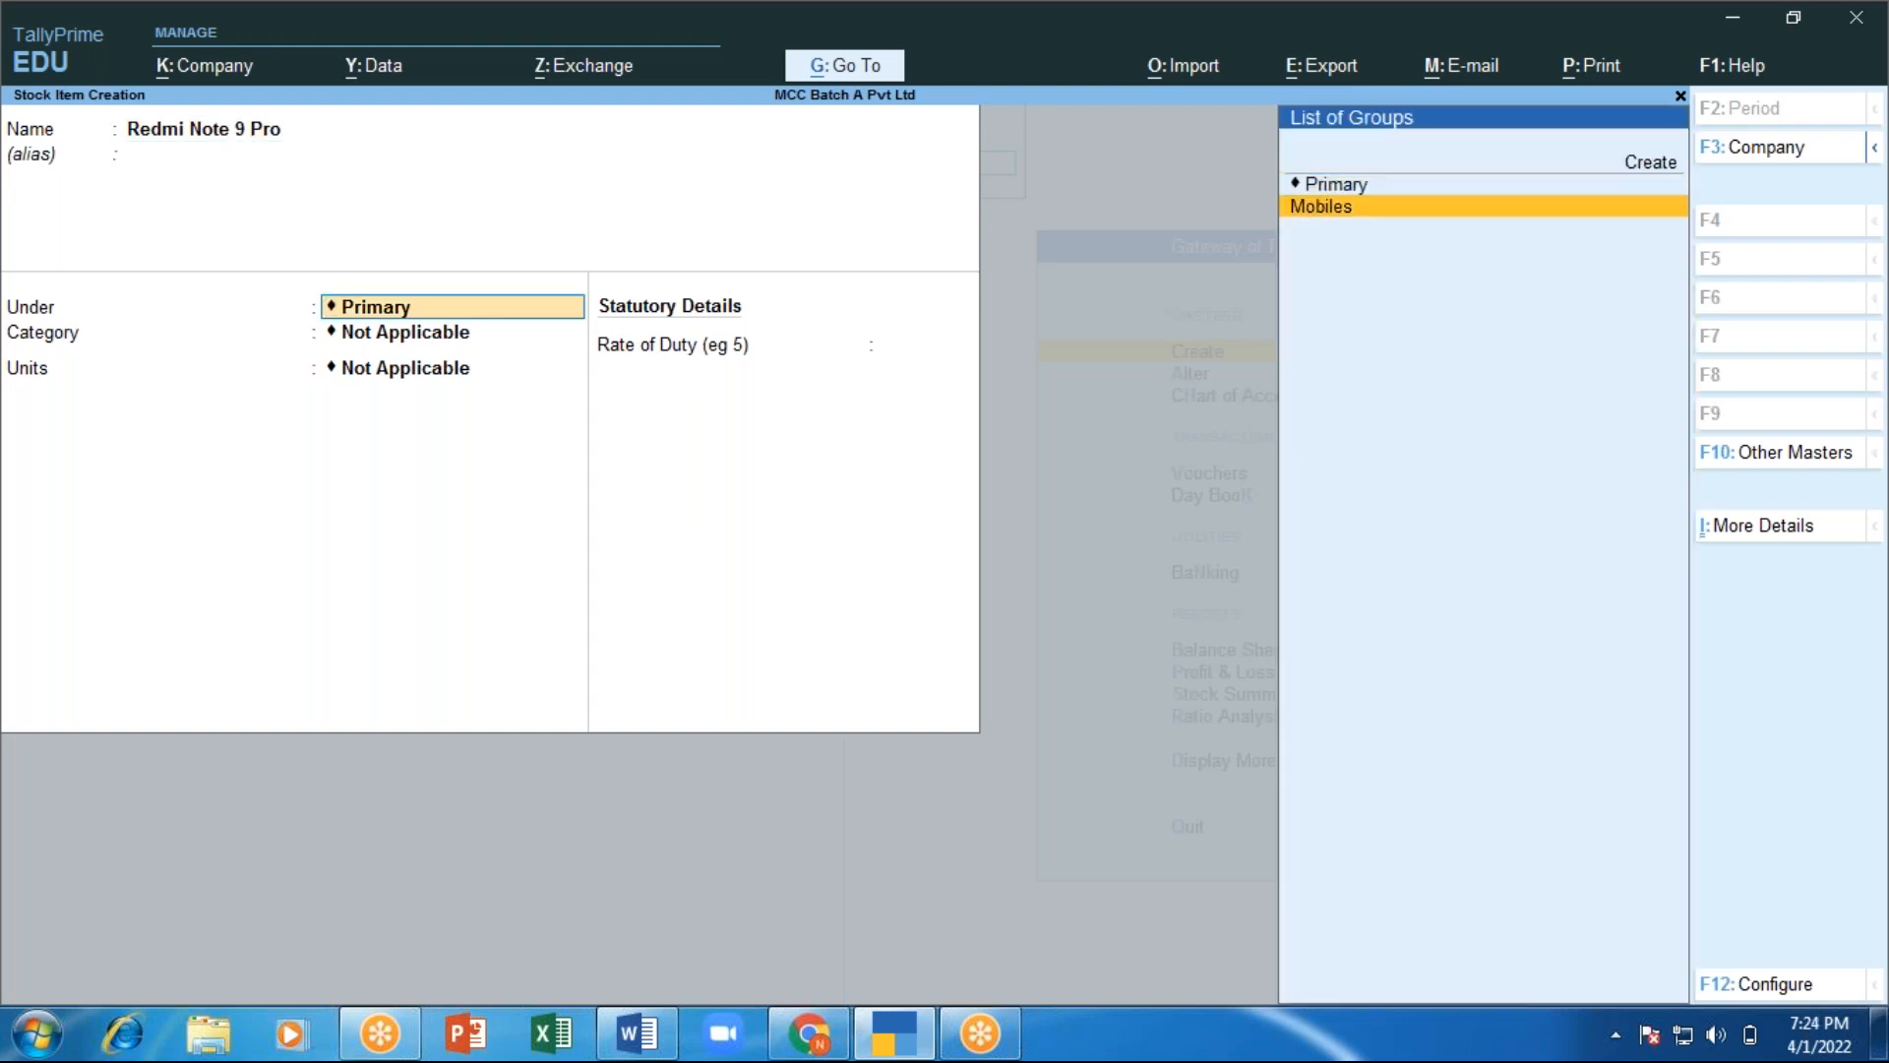
{"action": "key", "text": "Return"}
{"action": "key", "text": "Down"}
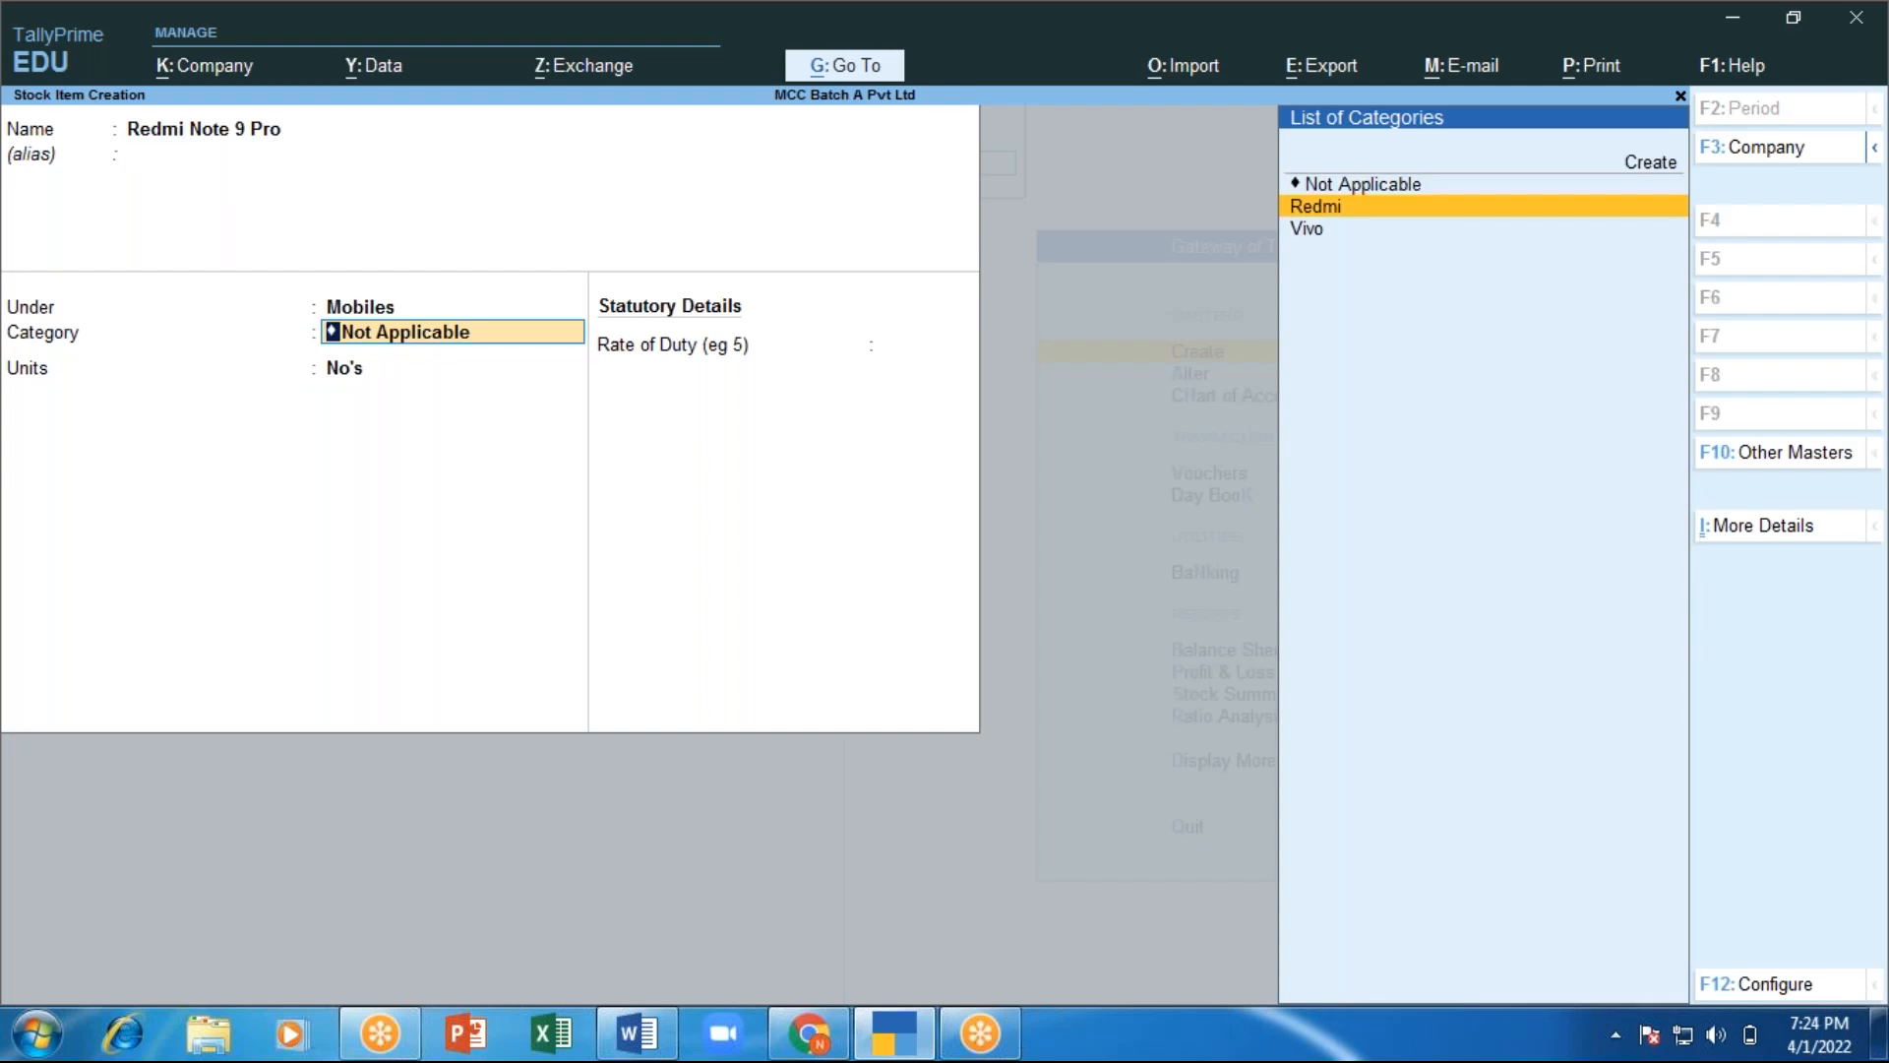
{"action": "key", "text": "Return"}
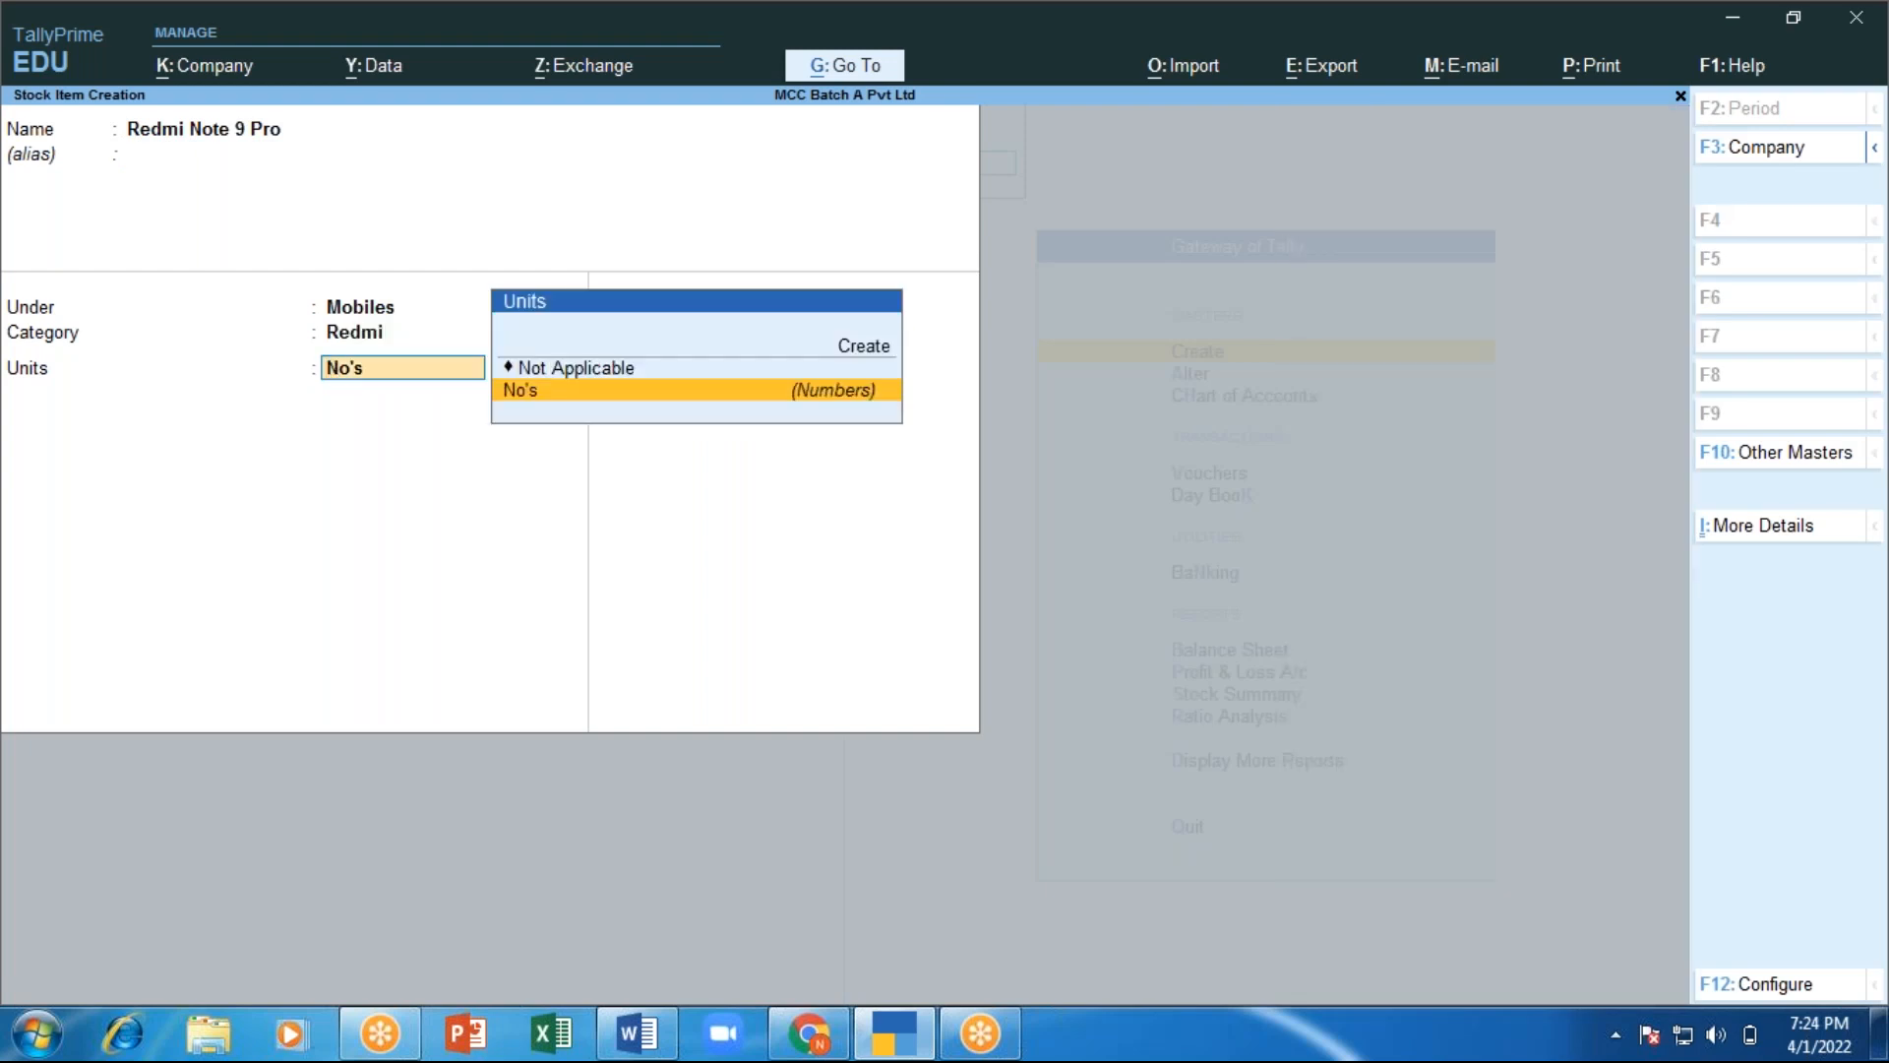
{"action": "key", "text": "Return"}
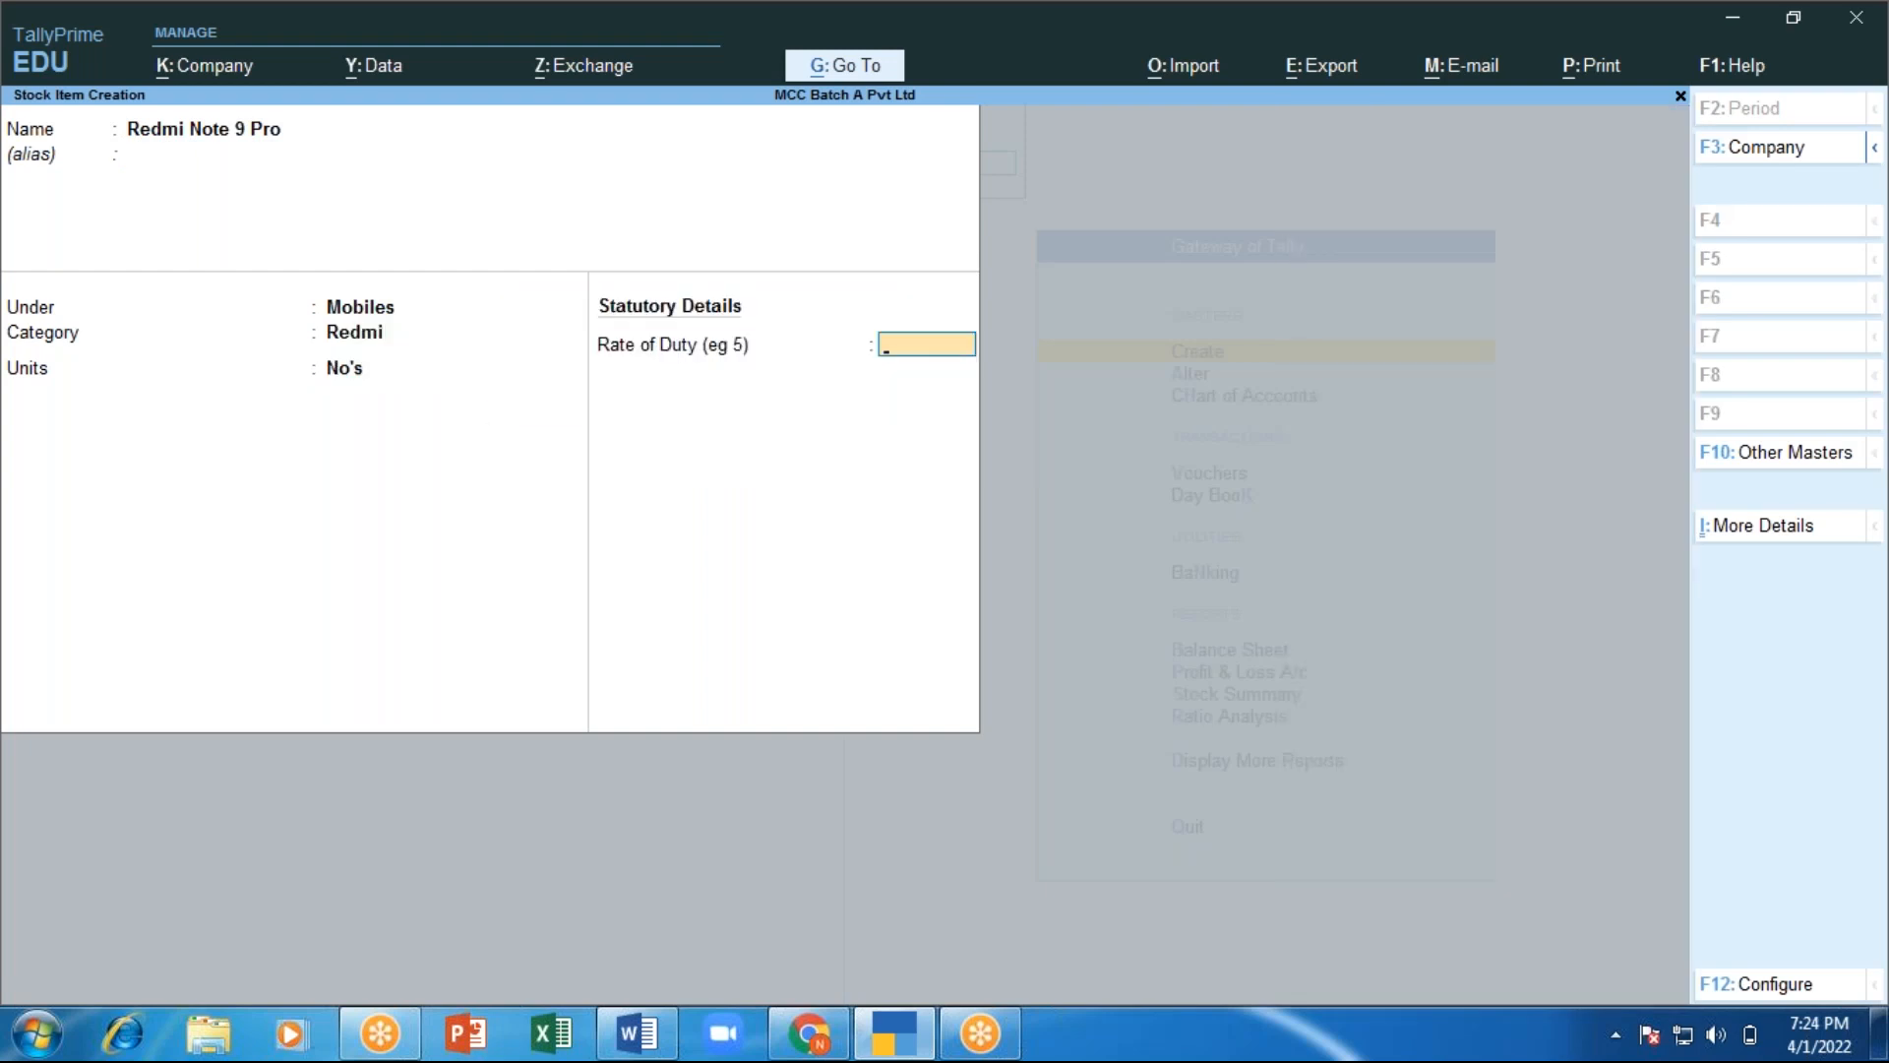
{"action": "key", "text": "Return"}
{"action": "key", "text": "Return"}
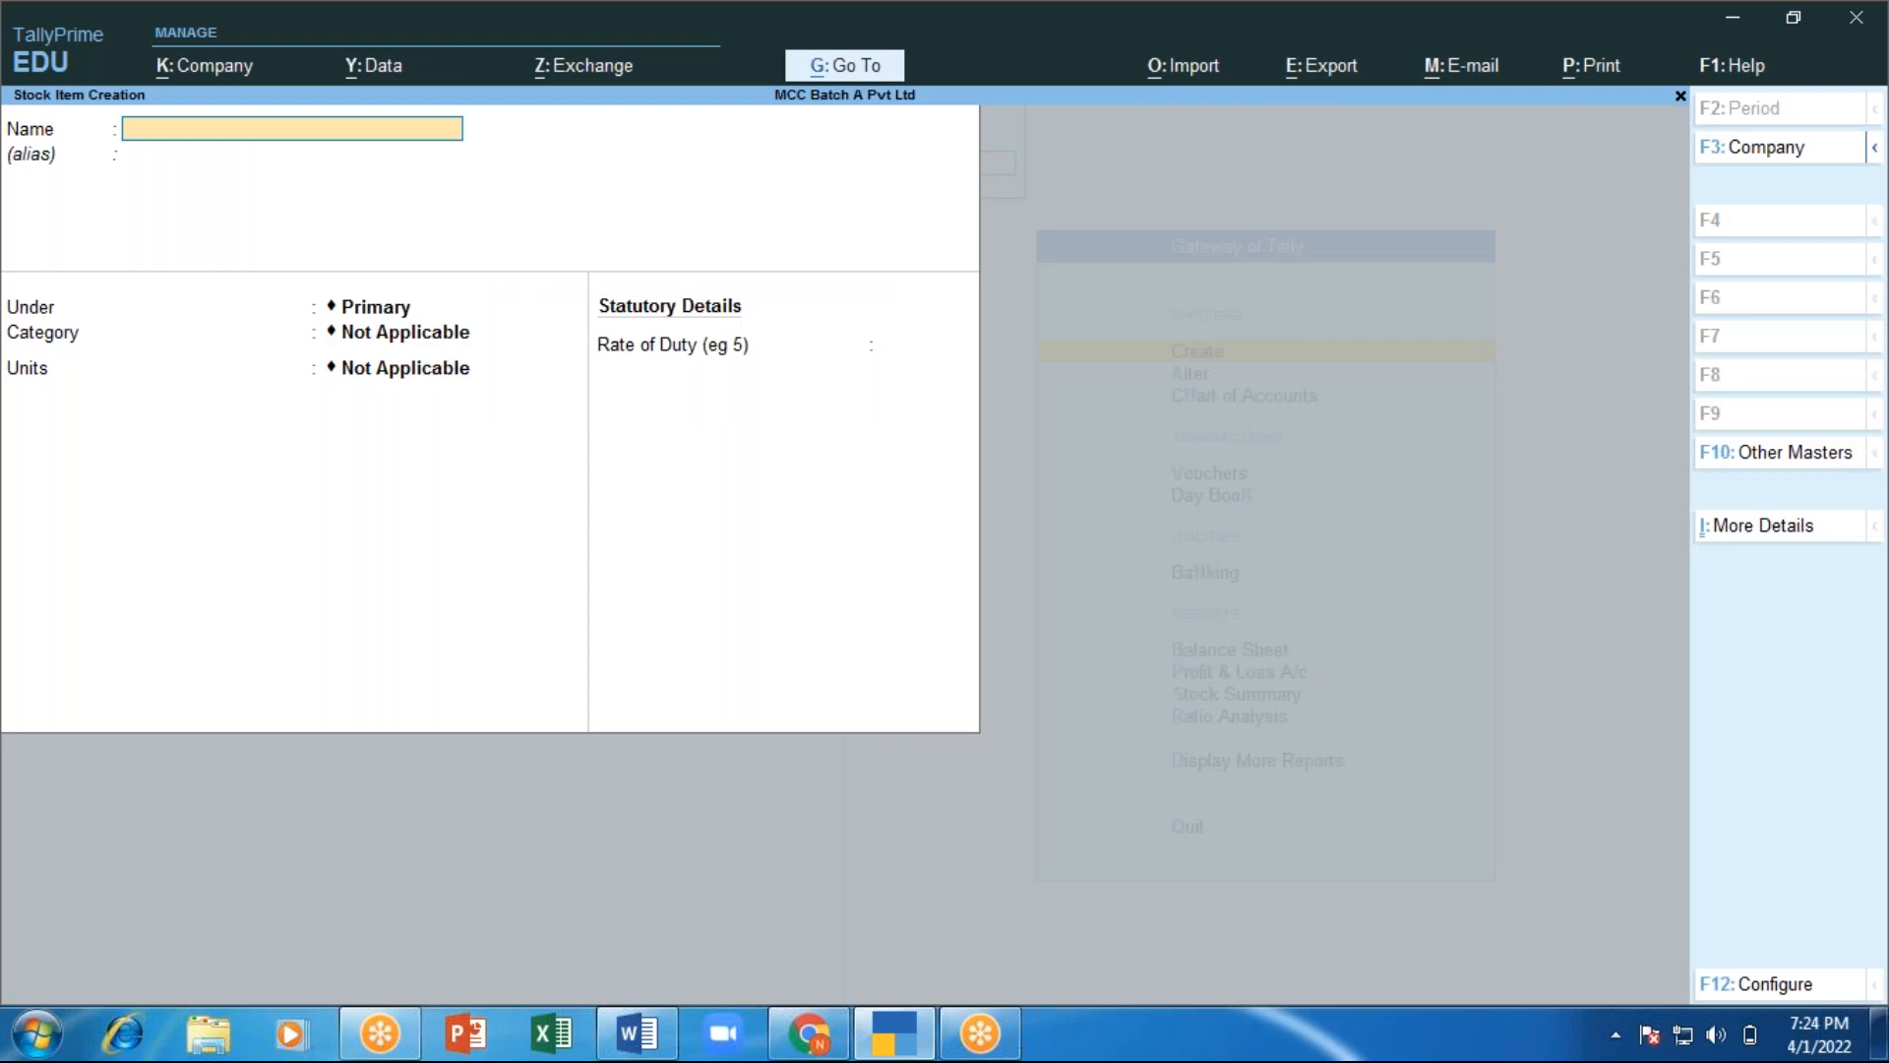
{"action": "key", "text": "Escape"}
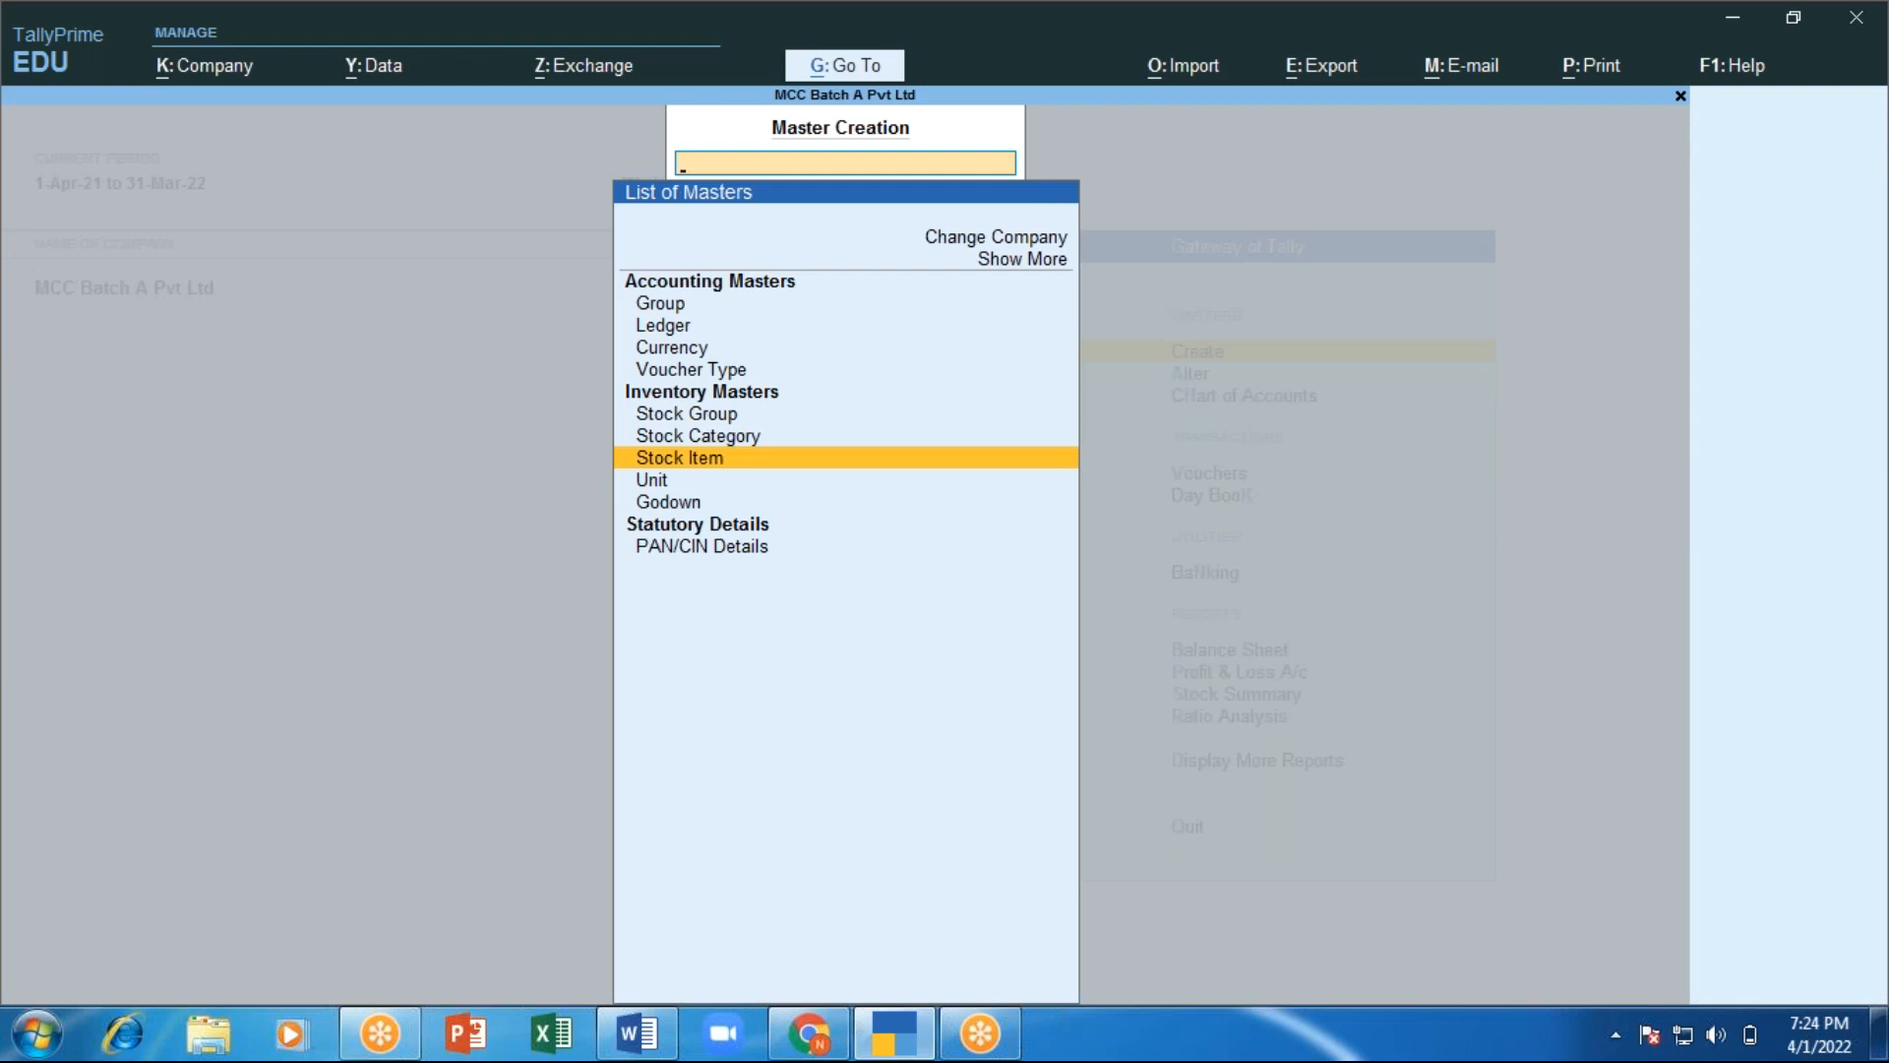
{"action": "key", "text": "Up"}
{"action": "key", "text": "Return"}
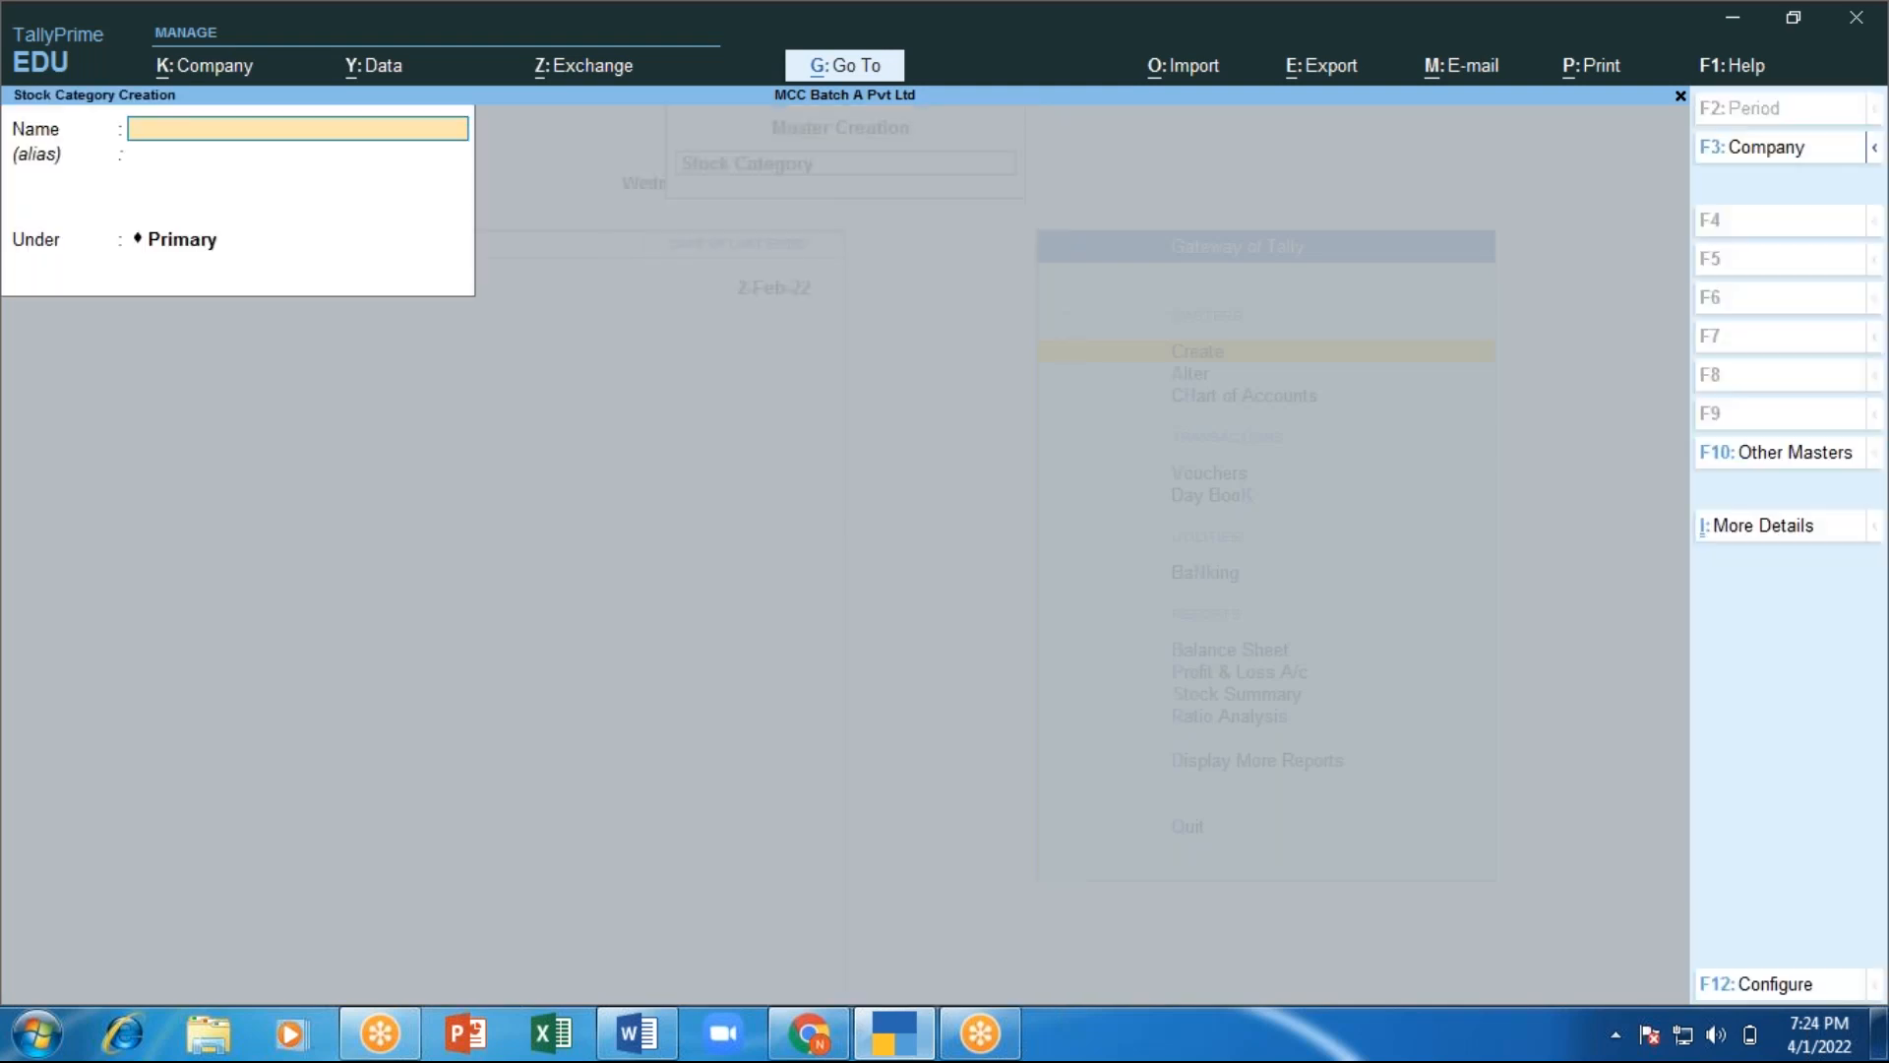
{"action": "key", "text": "Escape"}
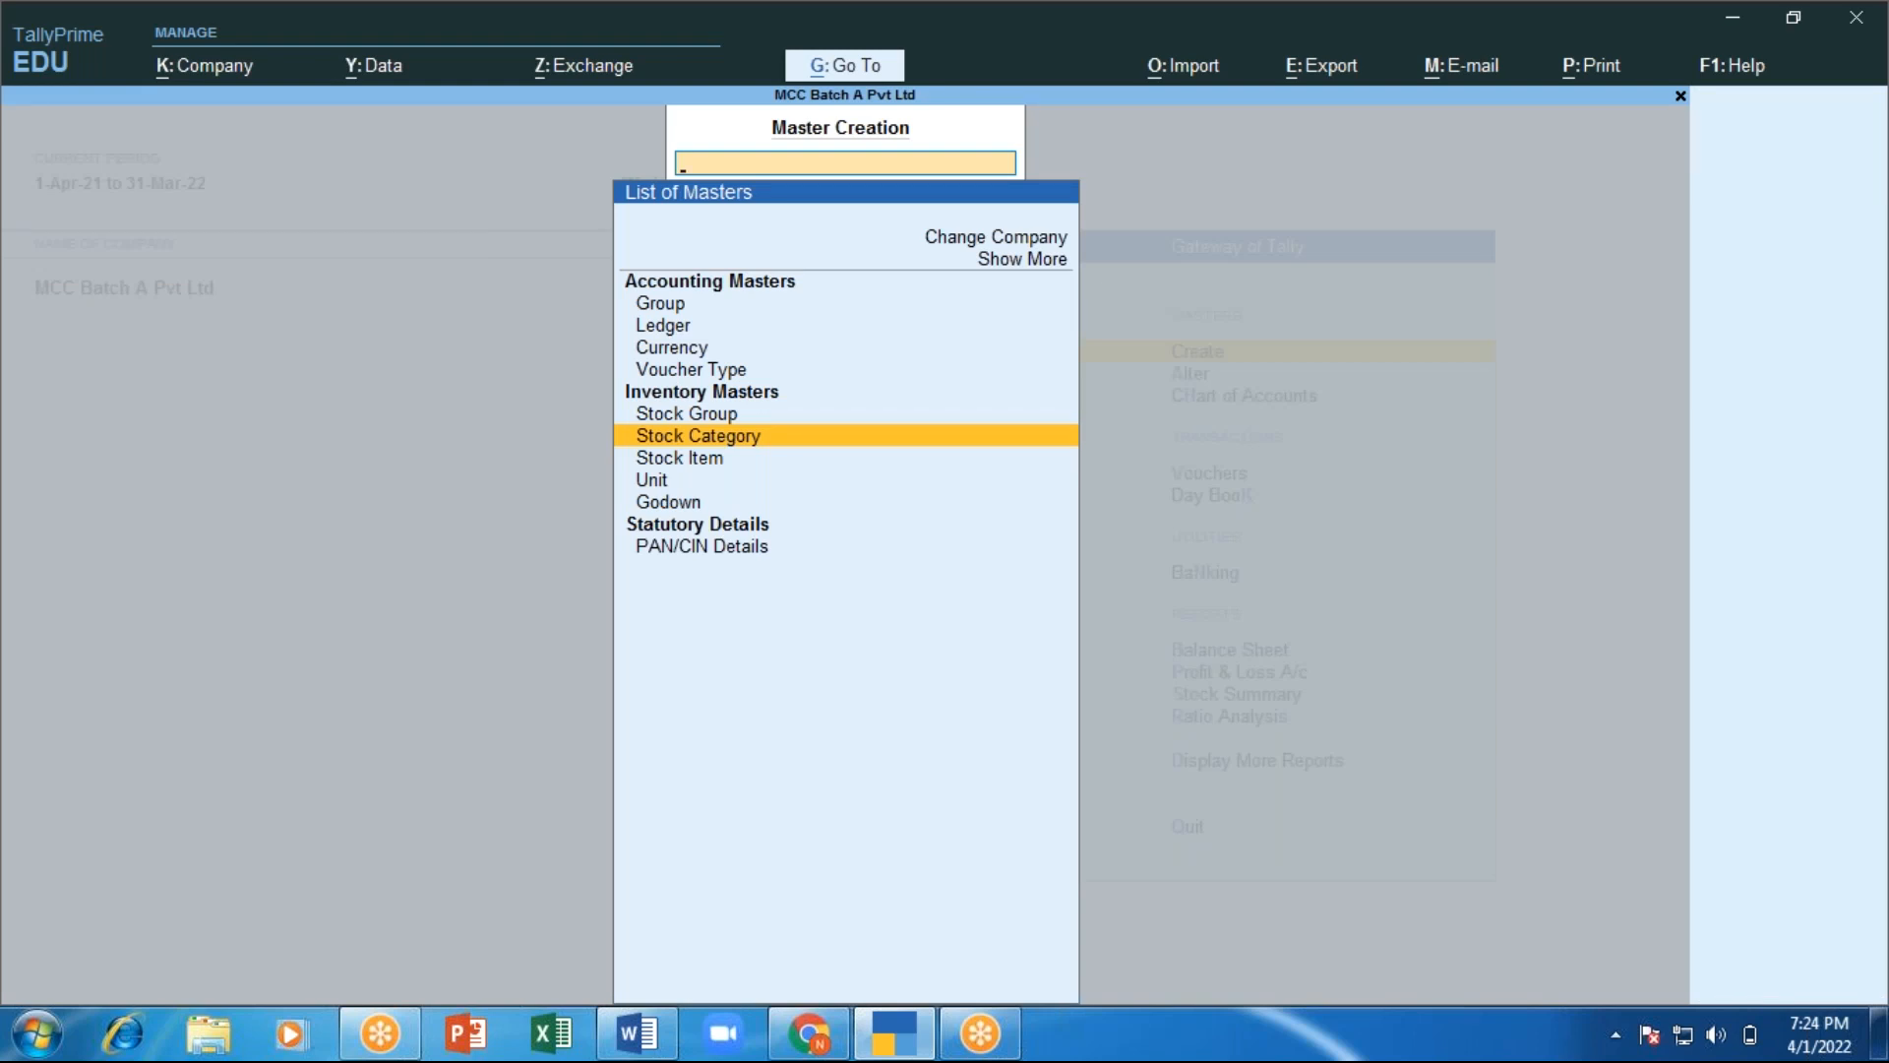
Examine the stock item creation configuration, especially the options for using stock groups and stock categories, and leave the item form.
{"action": "key", "text": "Down"}
{"action": "key", "text": "Return"}
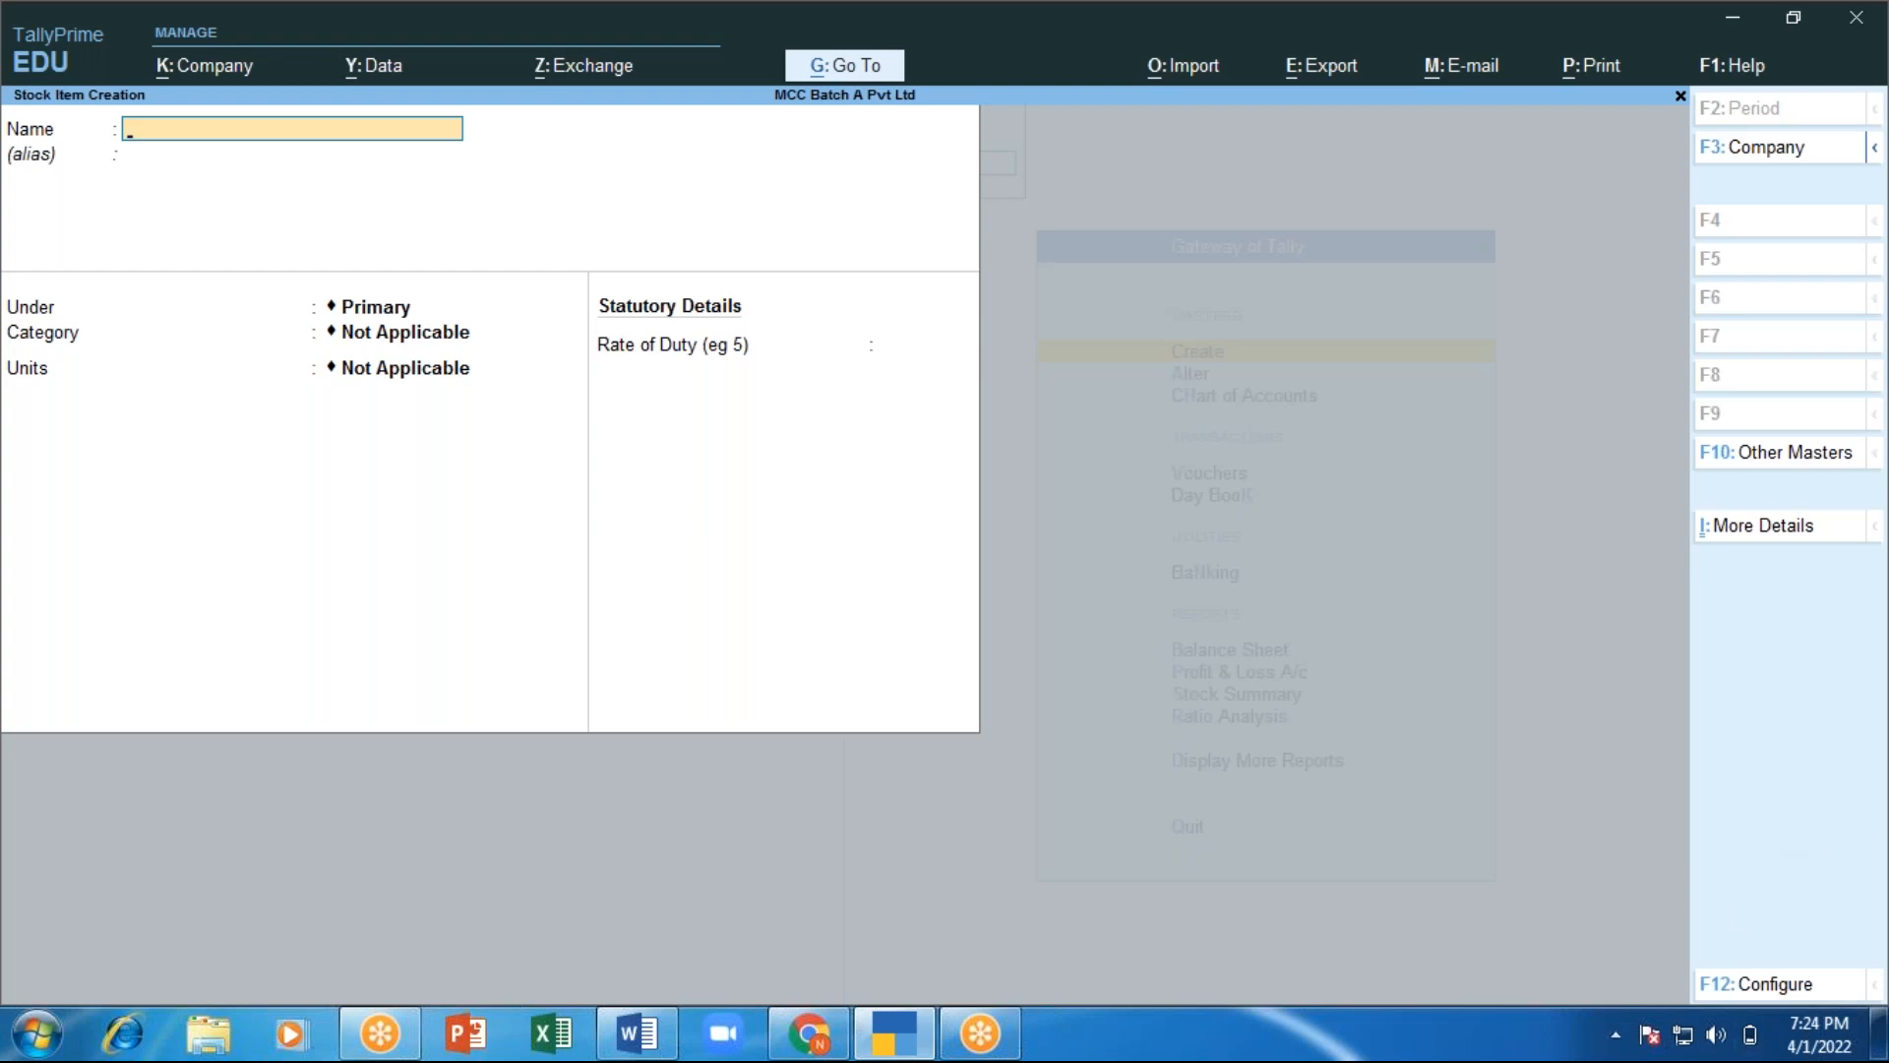
{"action": "left_click", "coordinate": [1783, 985]}
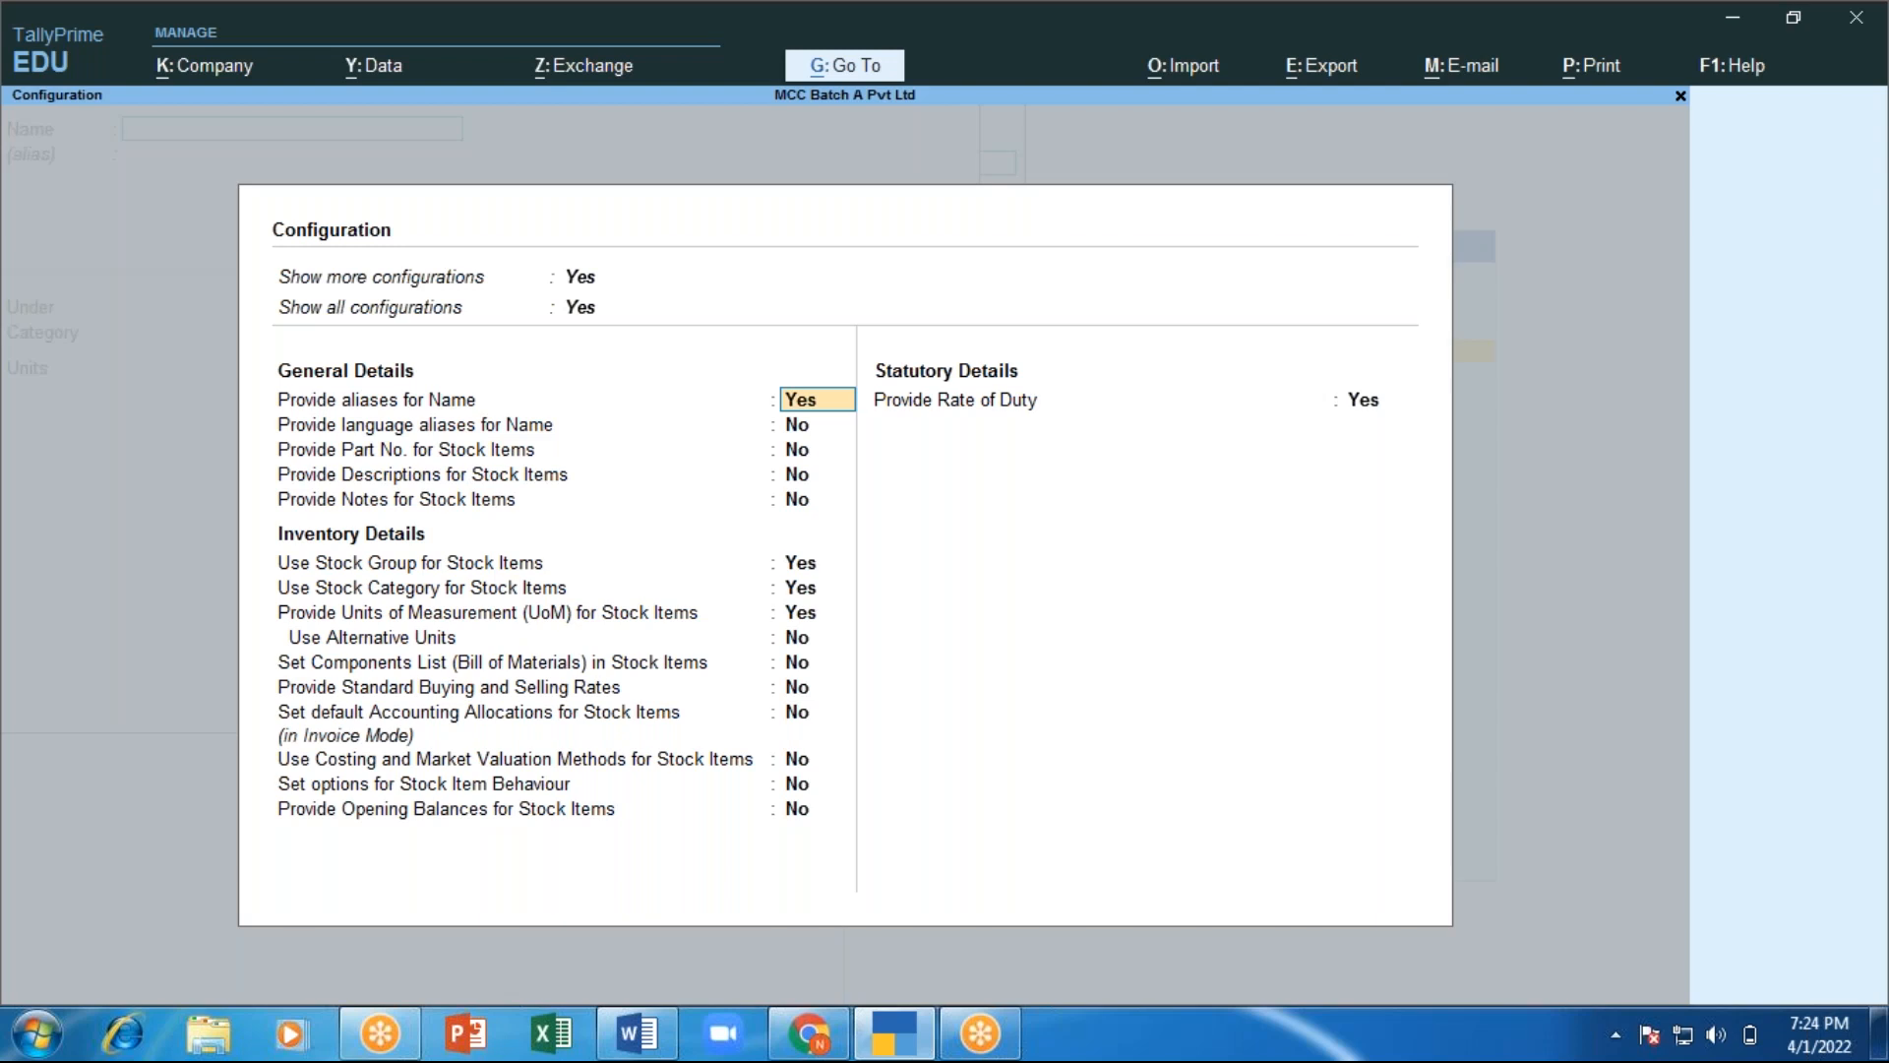
{"action": "key", "text": "Return"}
{"action": "key", "text": "Return"}
{"action": "key", "text": "Return"}
{"action": "key", "text": "Return"}
{"action": "key", "text": "Return"}
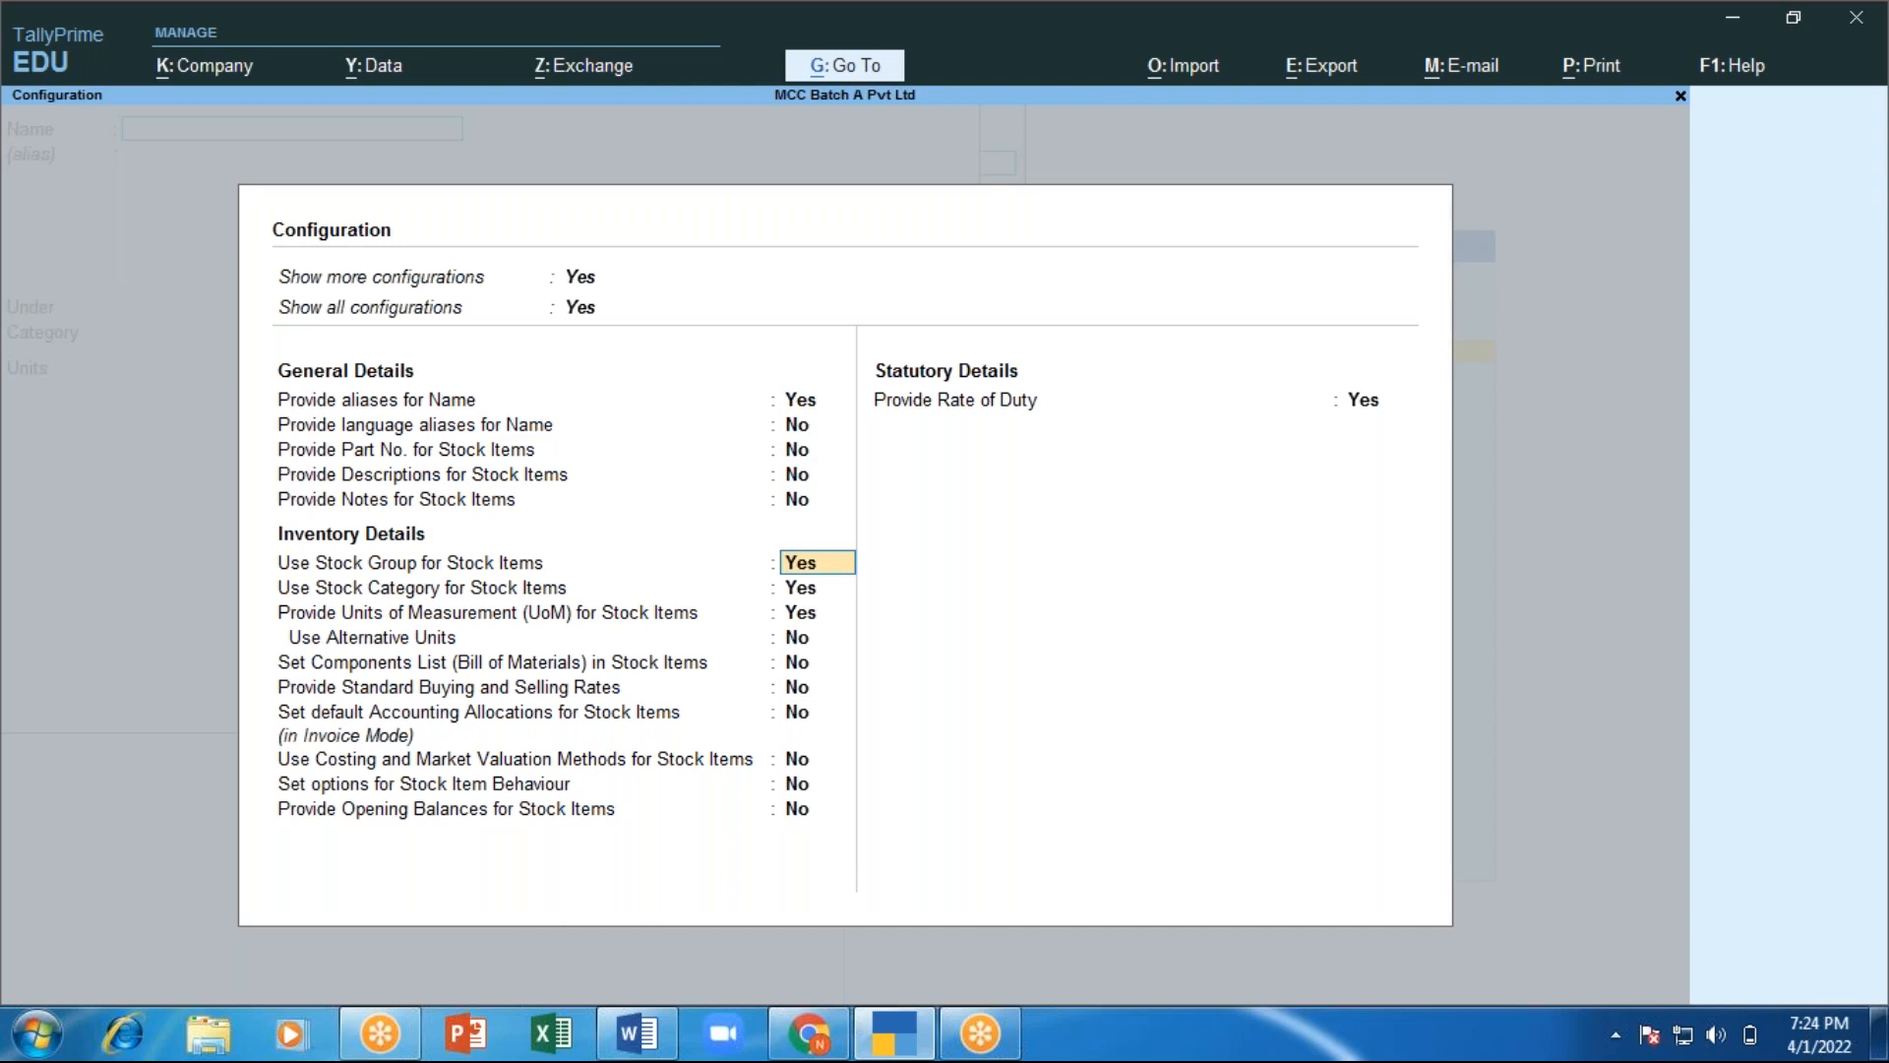
{"action": "key", "text": "Return"}
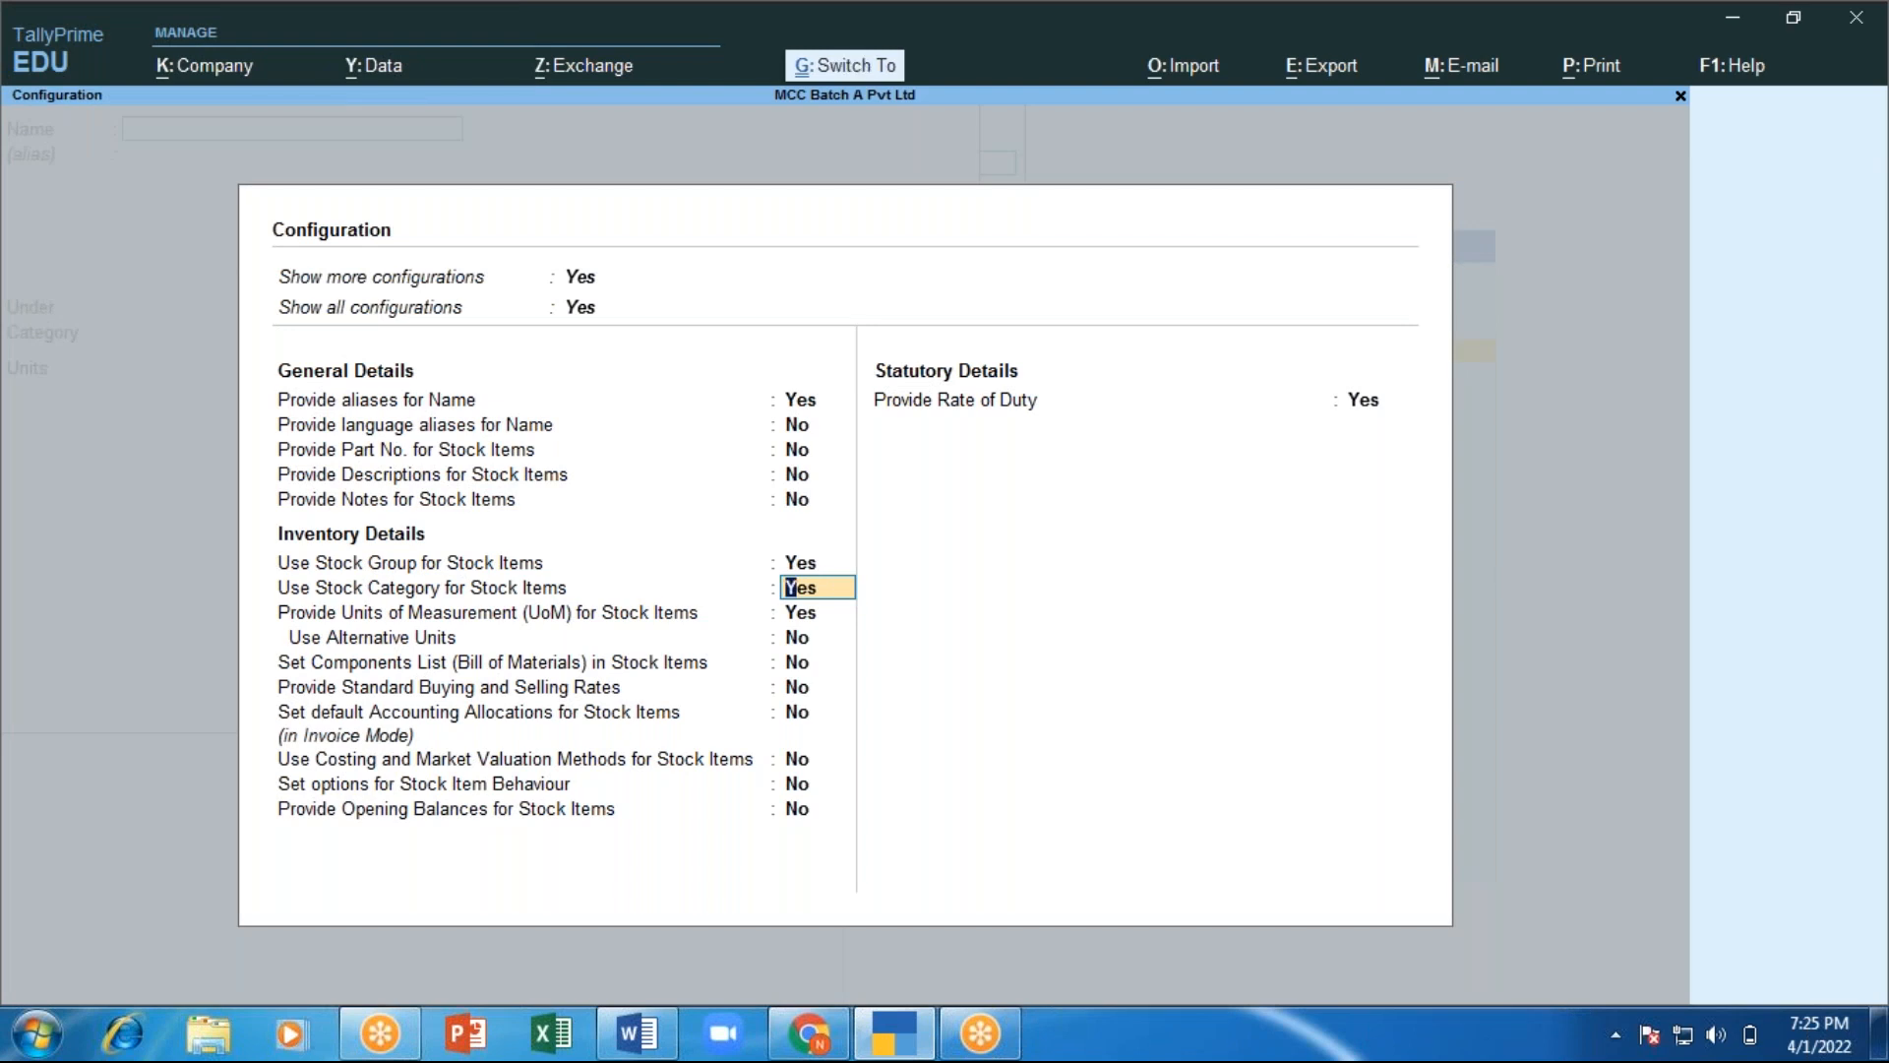
{"action": "key", "text": "ctrl+a"}
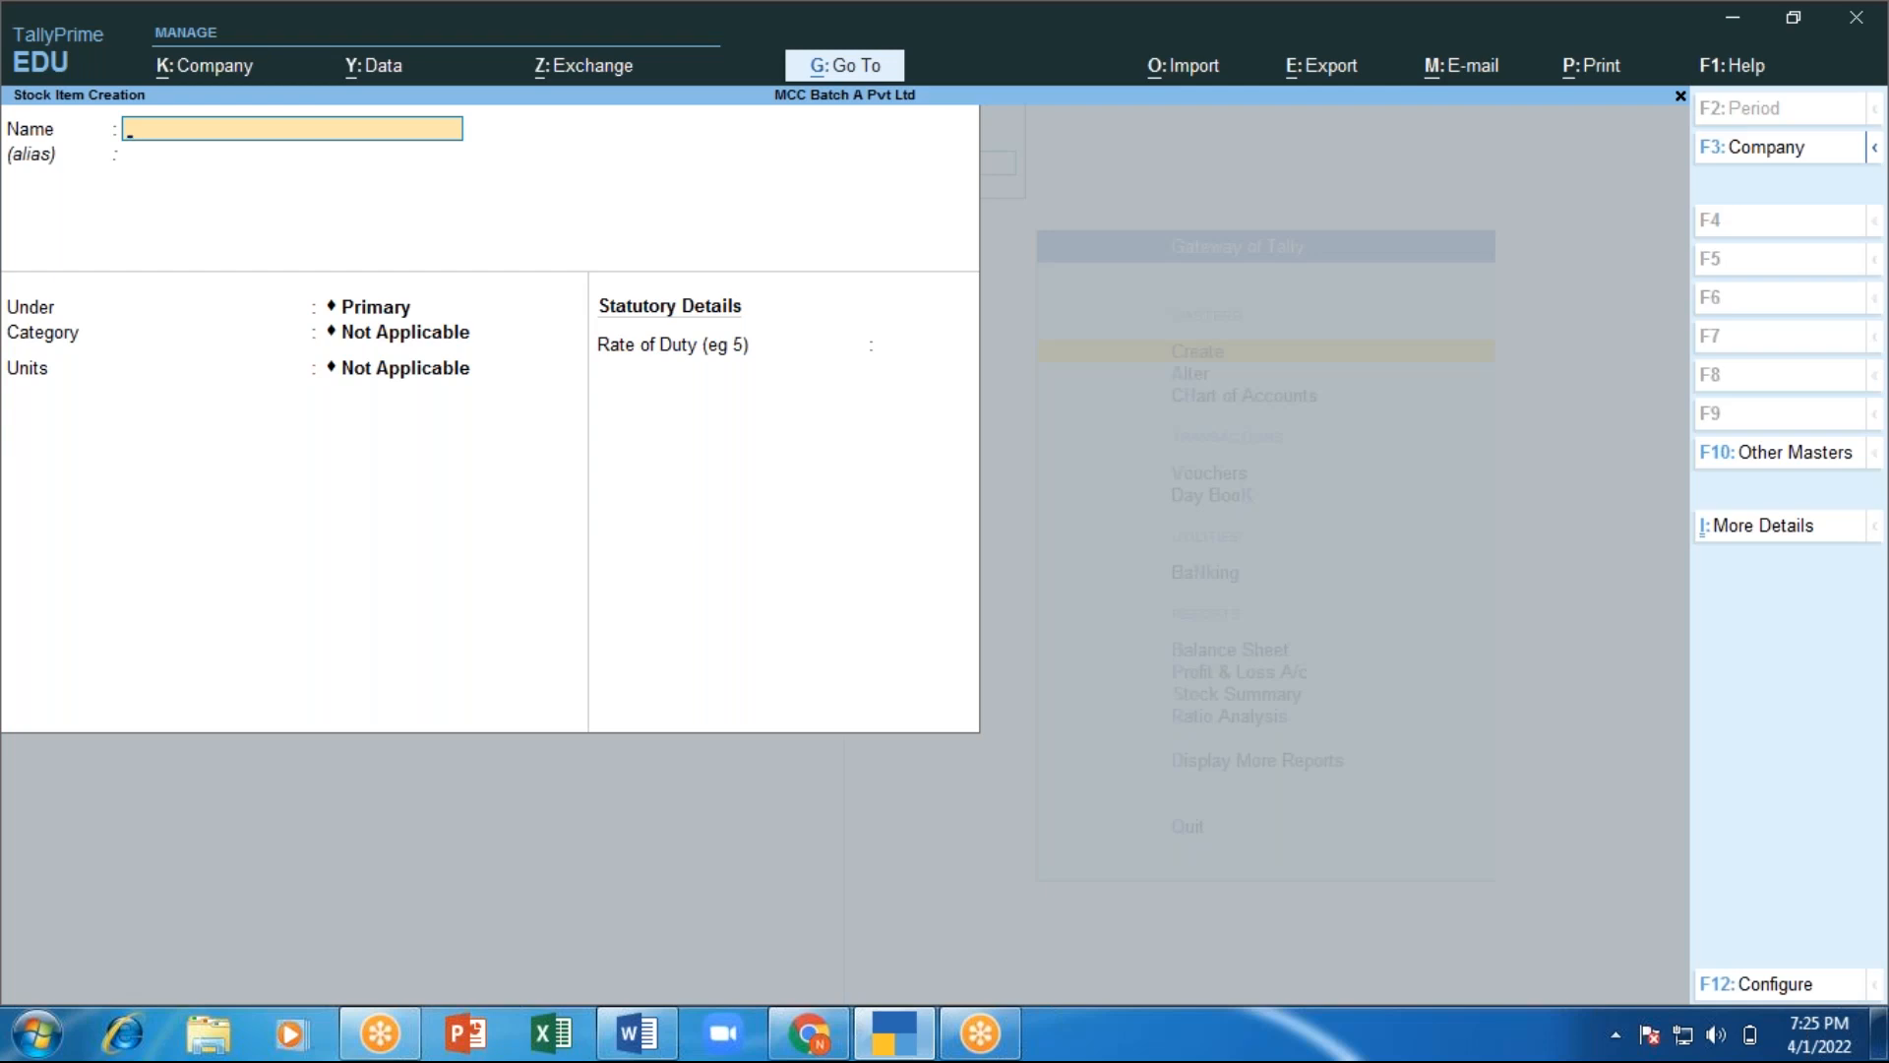
{"action": "key", "text": "Escape"}
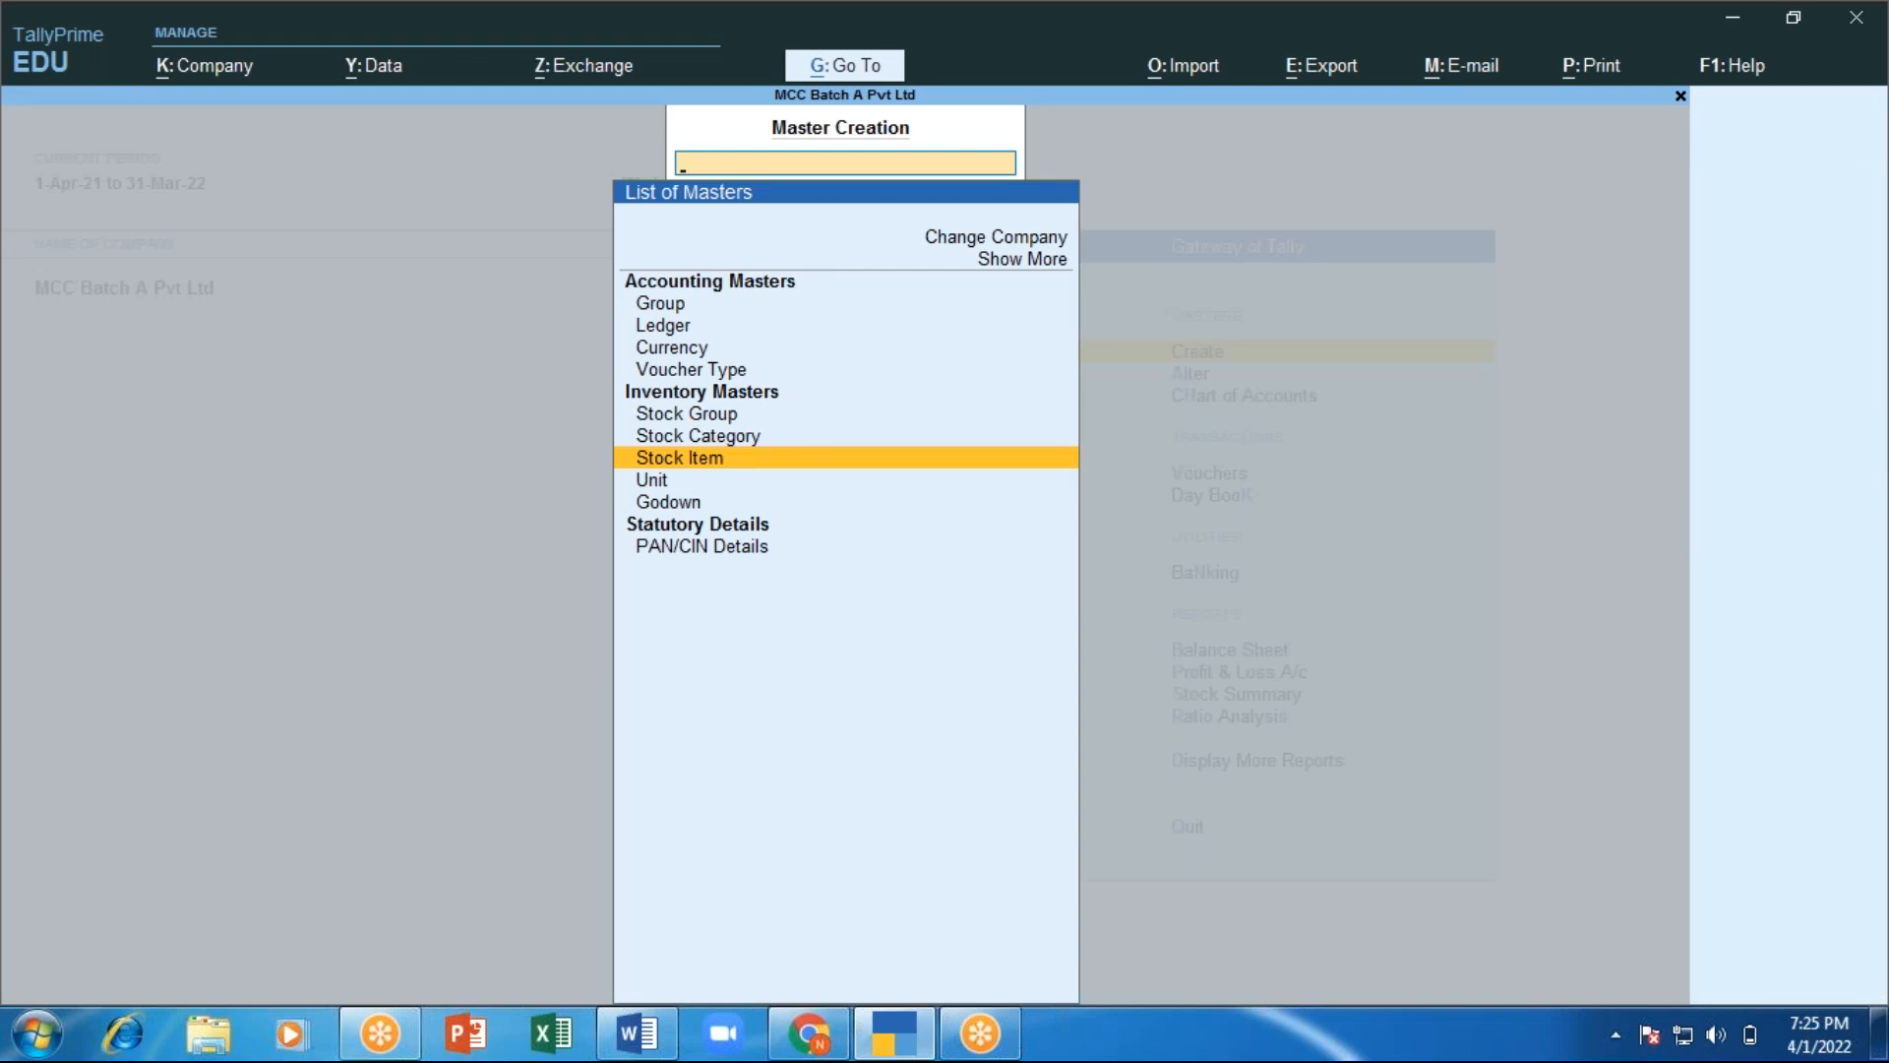
{"action": "key", "text": "Up"}
{"action": "key", "text": "Up"}
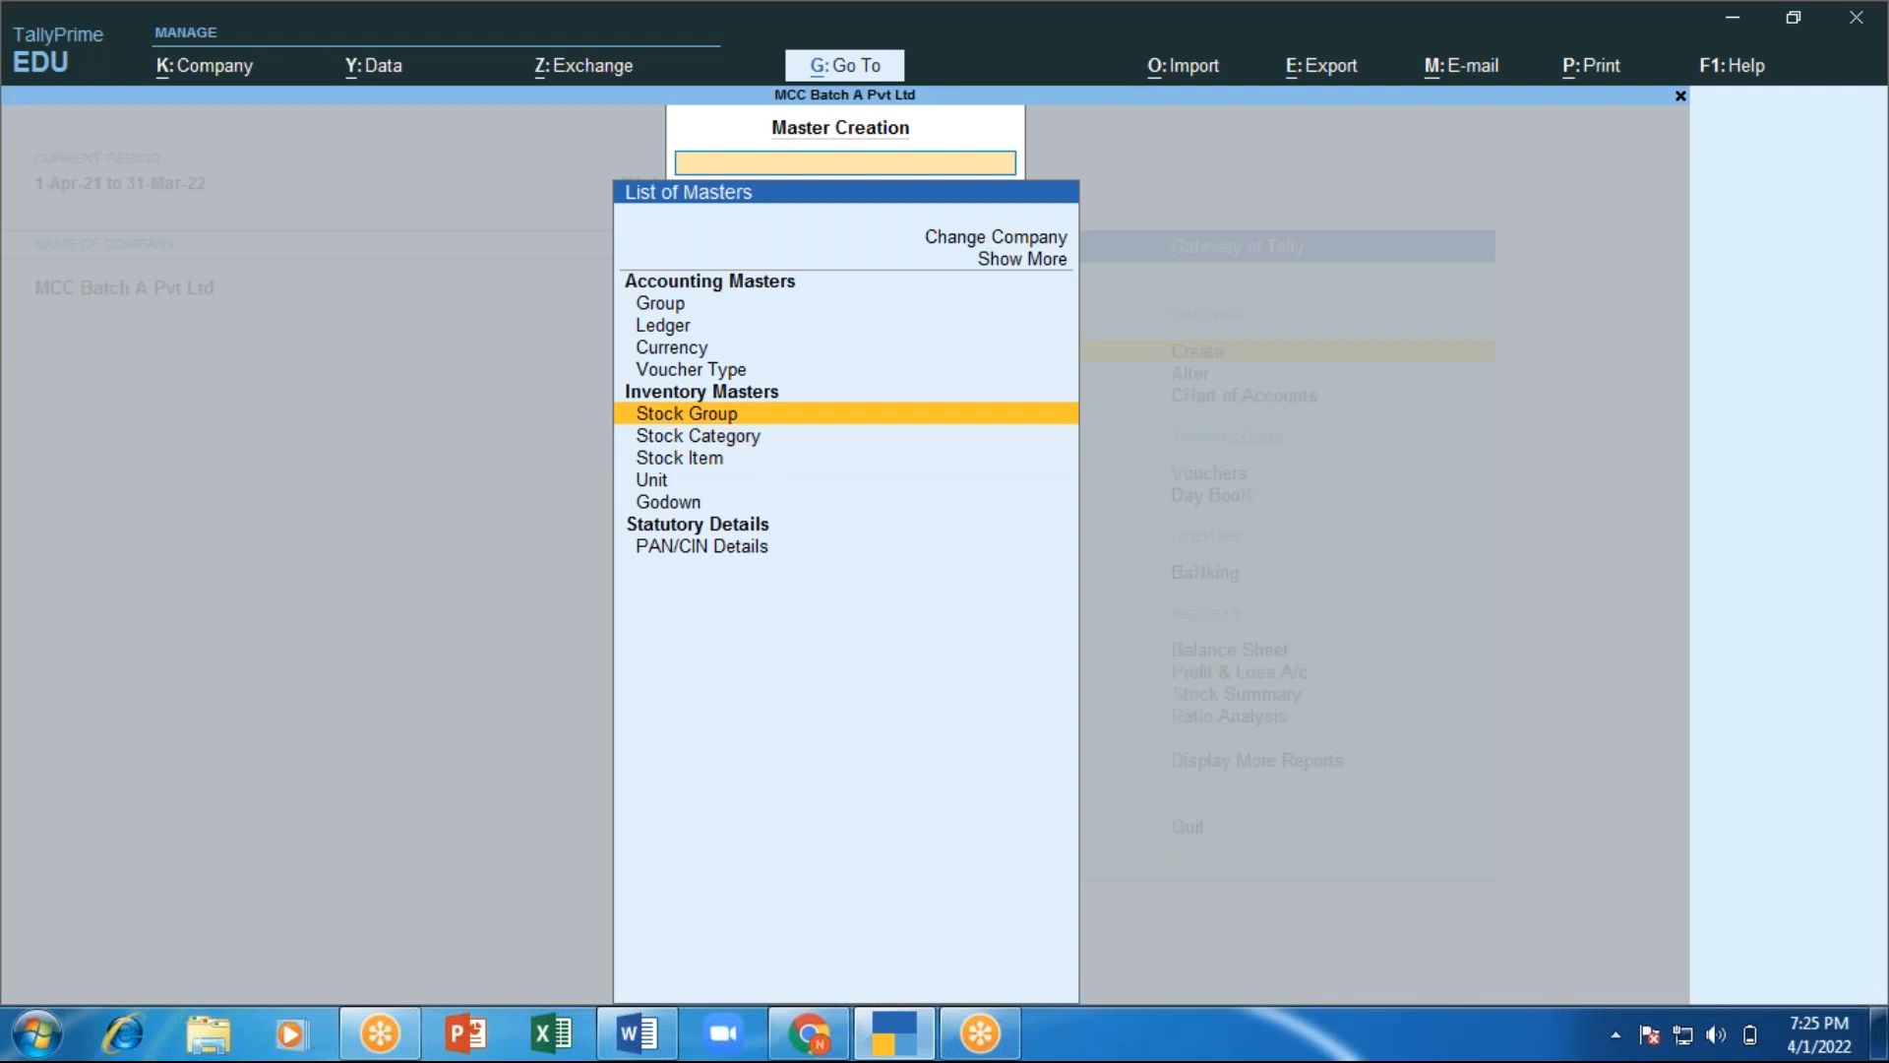
{"action": "key", "text": "Down"}
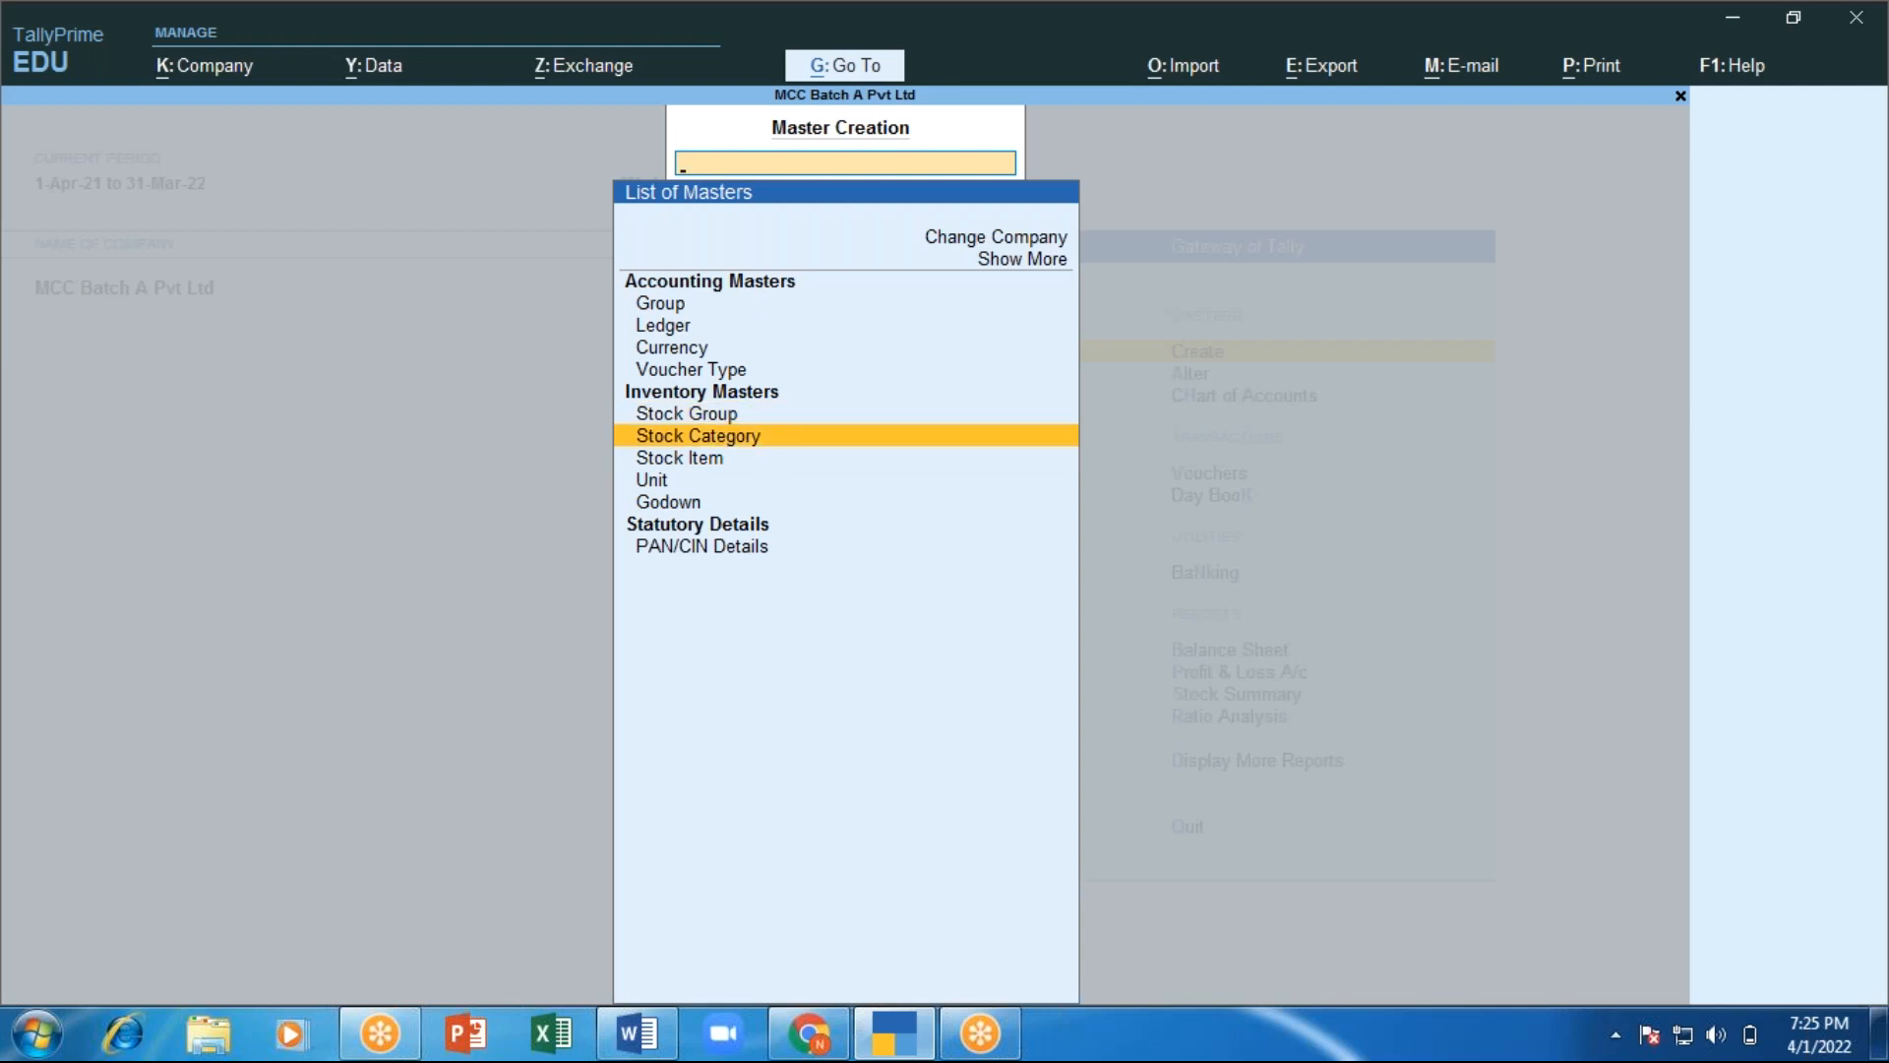
{"action": "key", "text": "Down"}
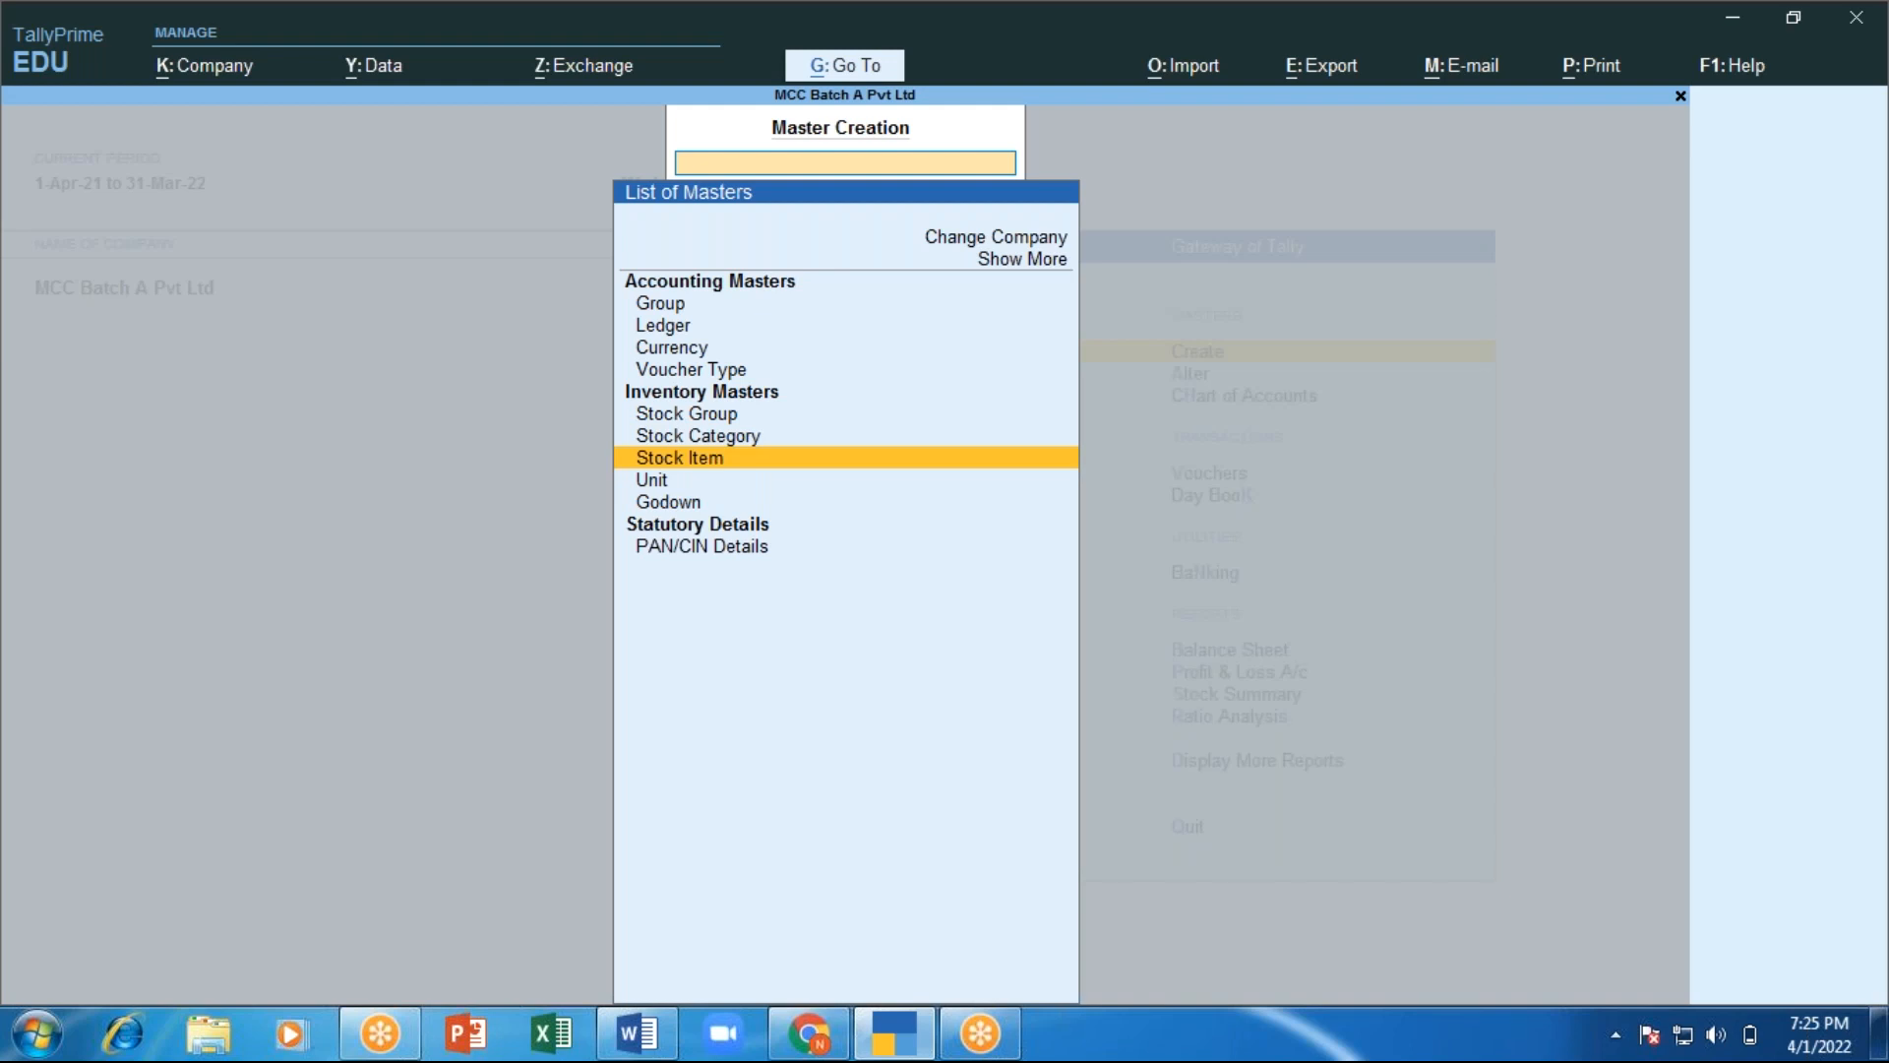
{"action": "key", "text": "Down"}
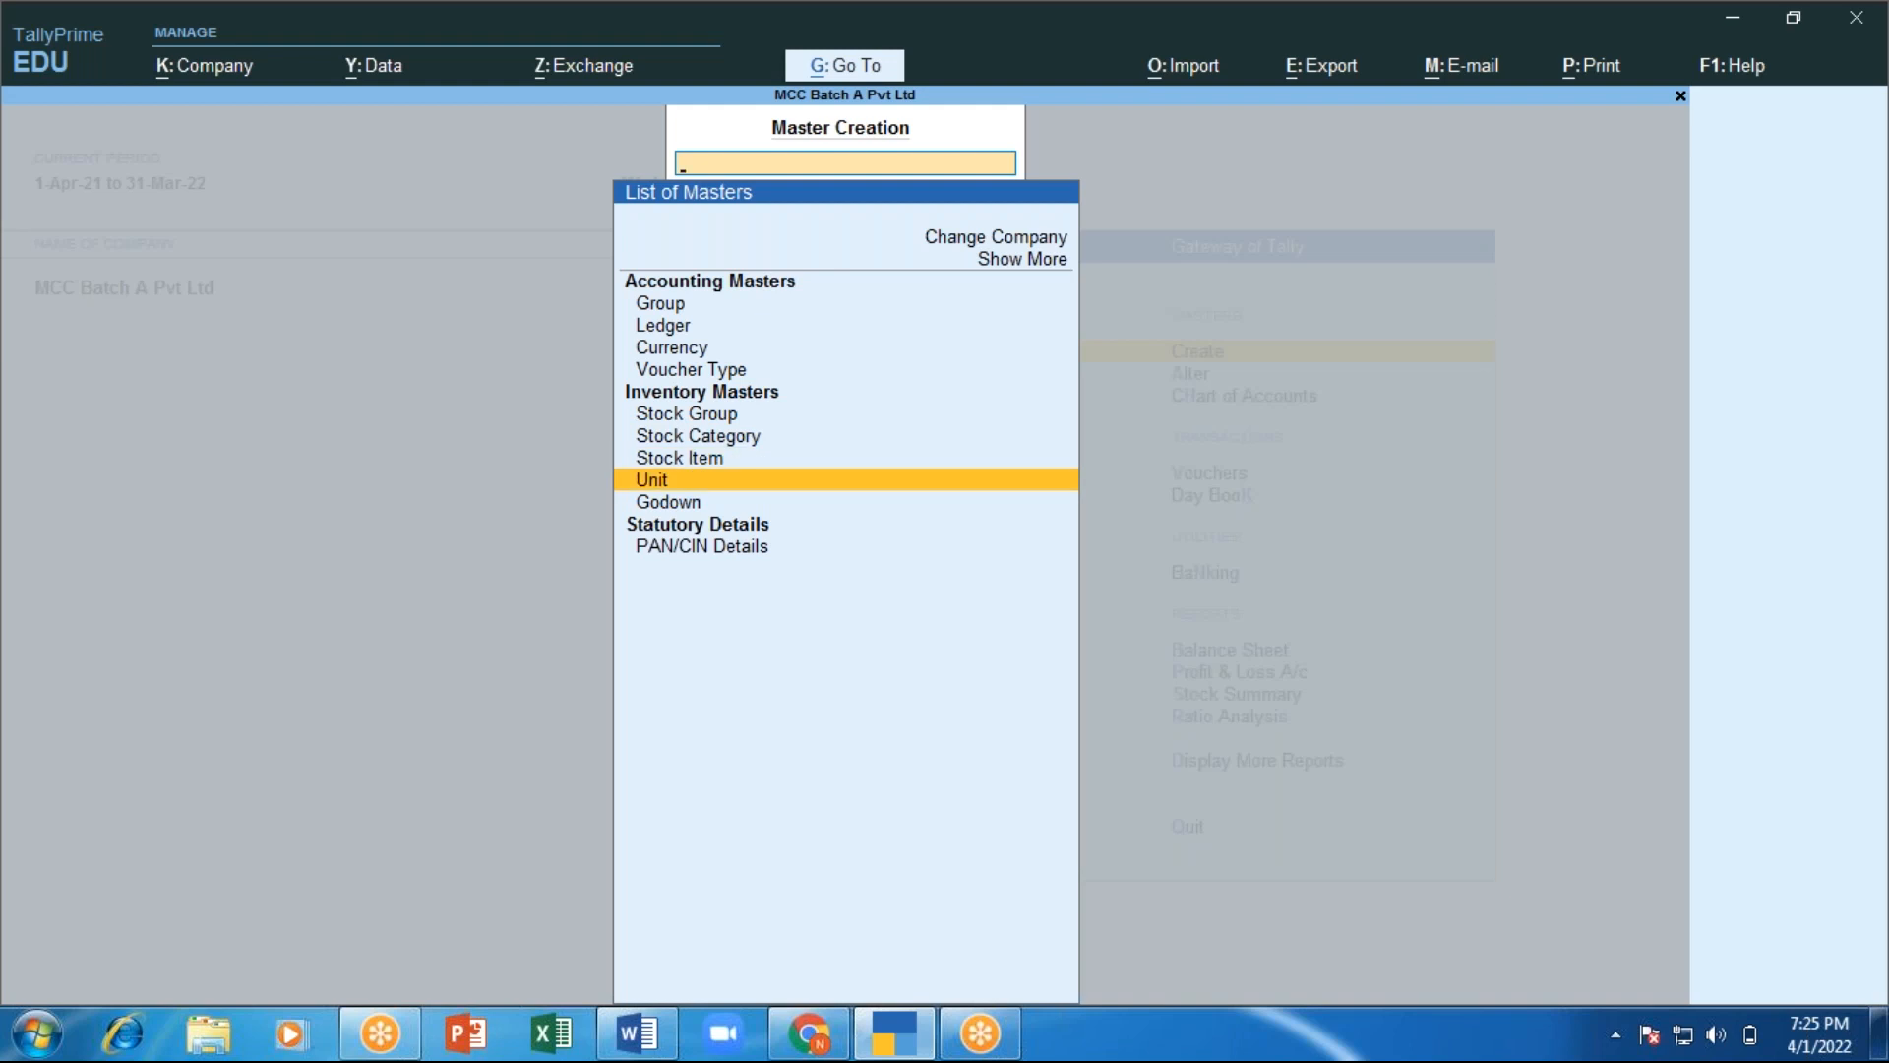
Create the stock group Television under Primary with no alias, keeping the quantity addition option at No, and leave the group form.
{"action": "key", "text": "Up"}
{"action": "key", "text": "Up"}
{"action": "key", "text": "Up"}
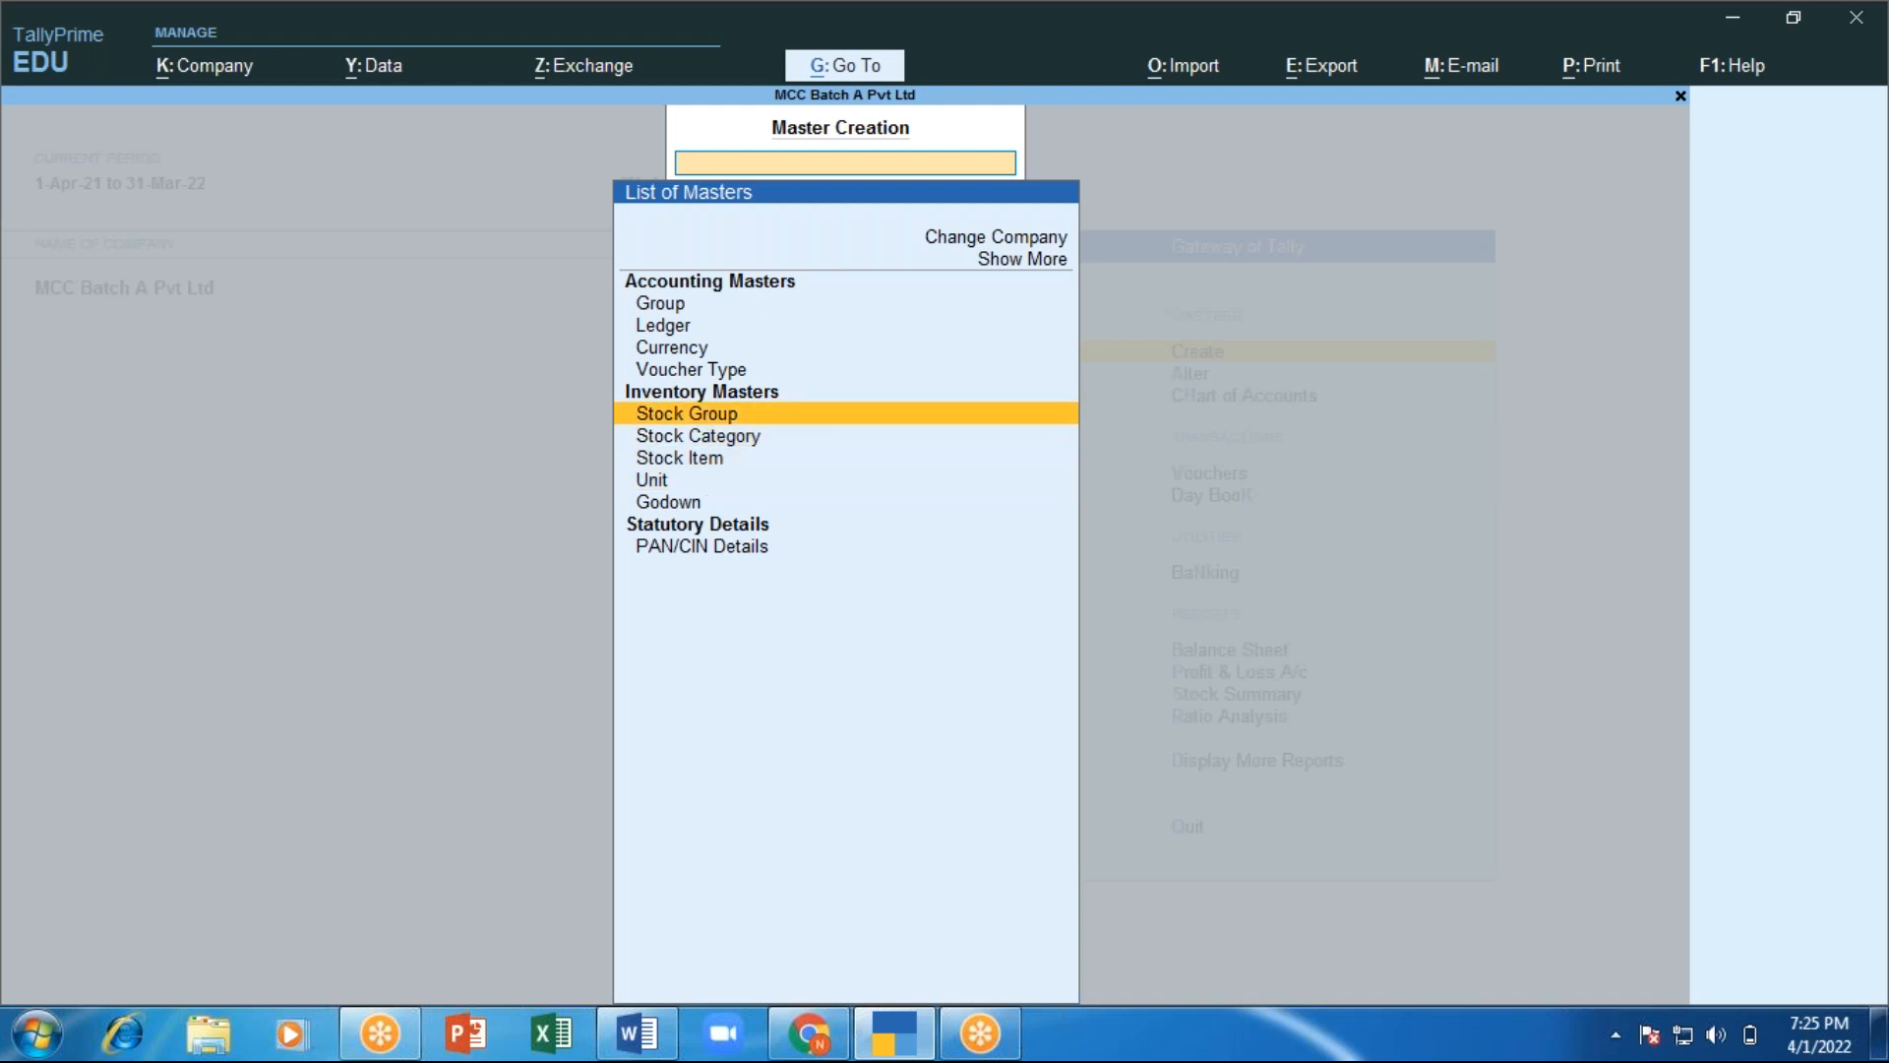
{"action": "key", "text": "Return"}
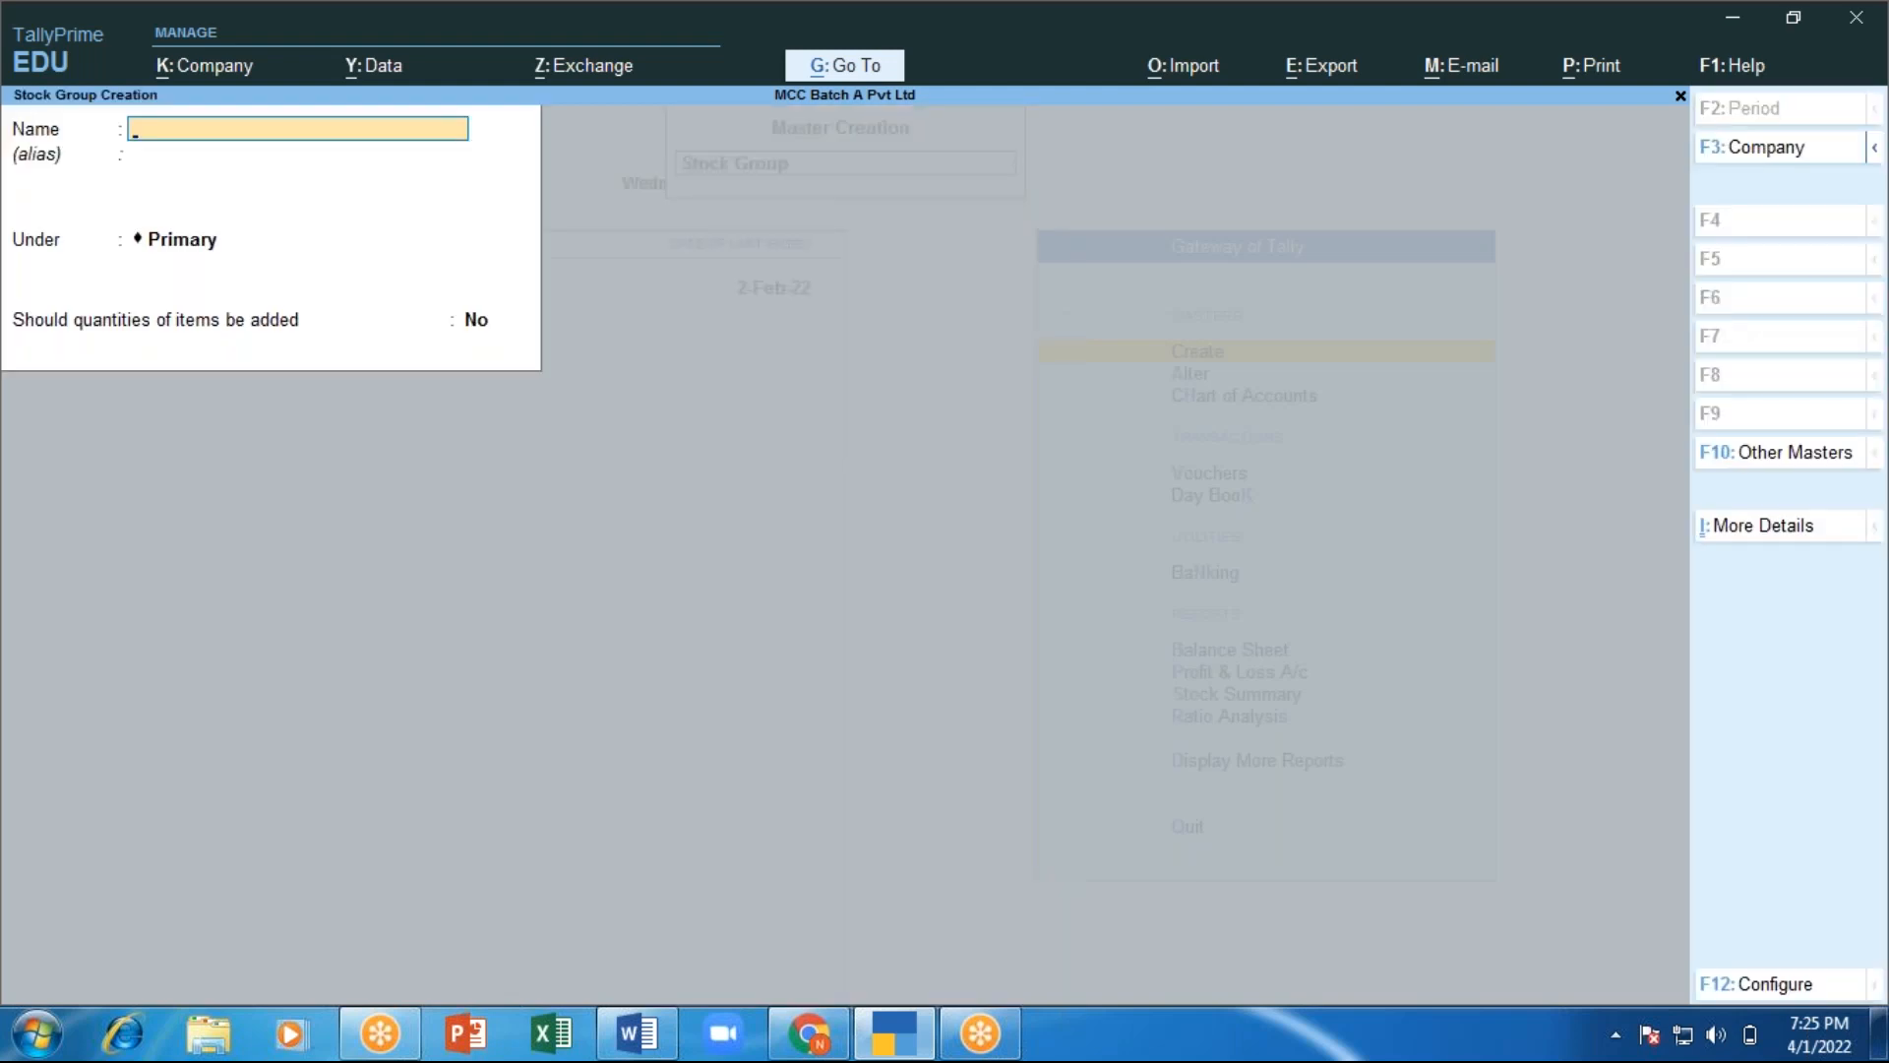
{"action": "type", "text": "Television"}
{"action": "key", "text": "Return"}
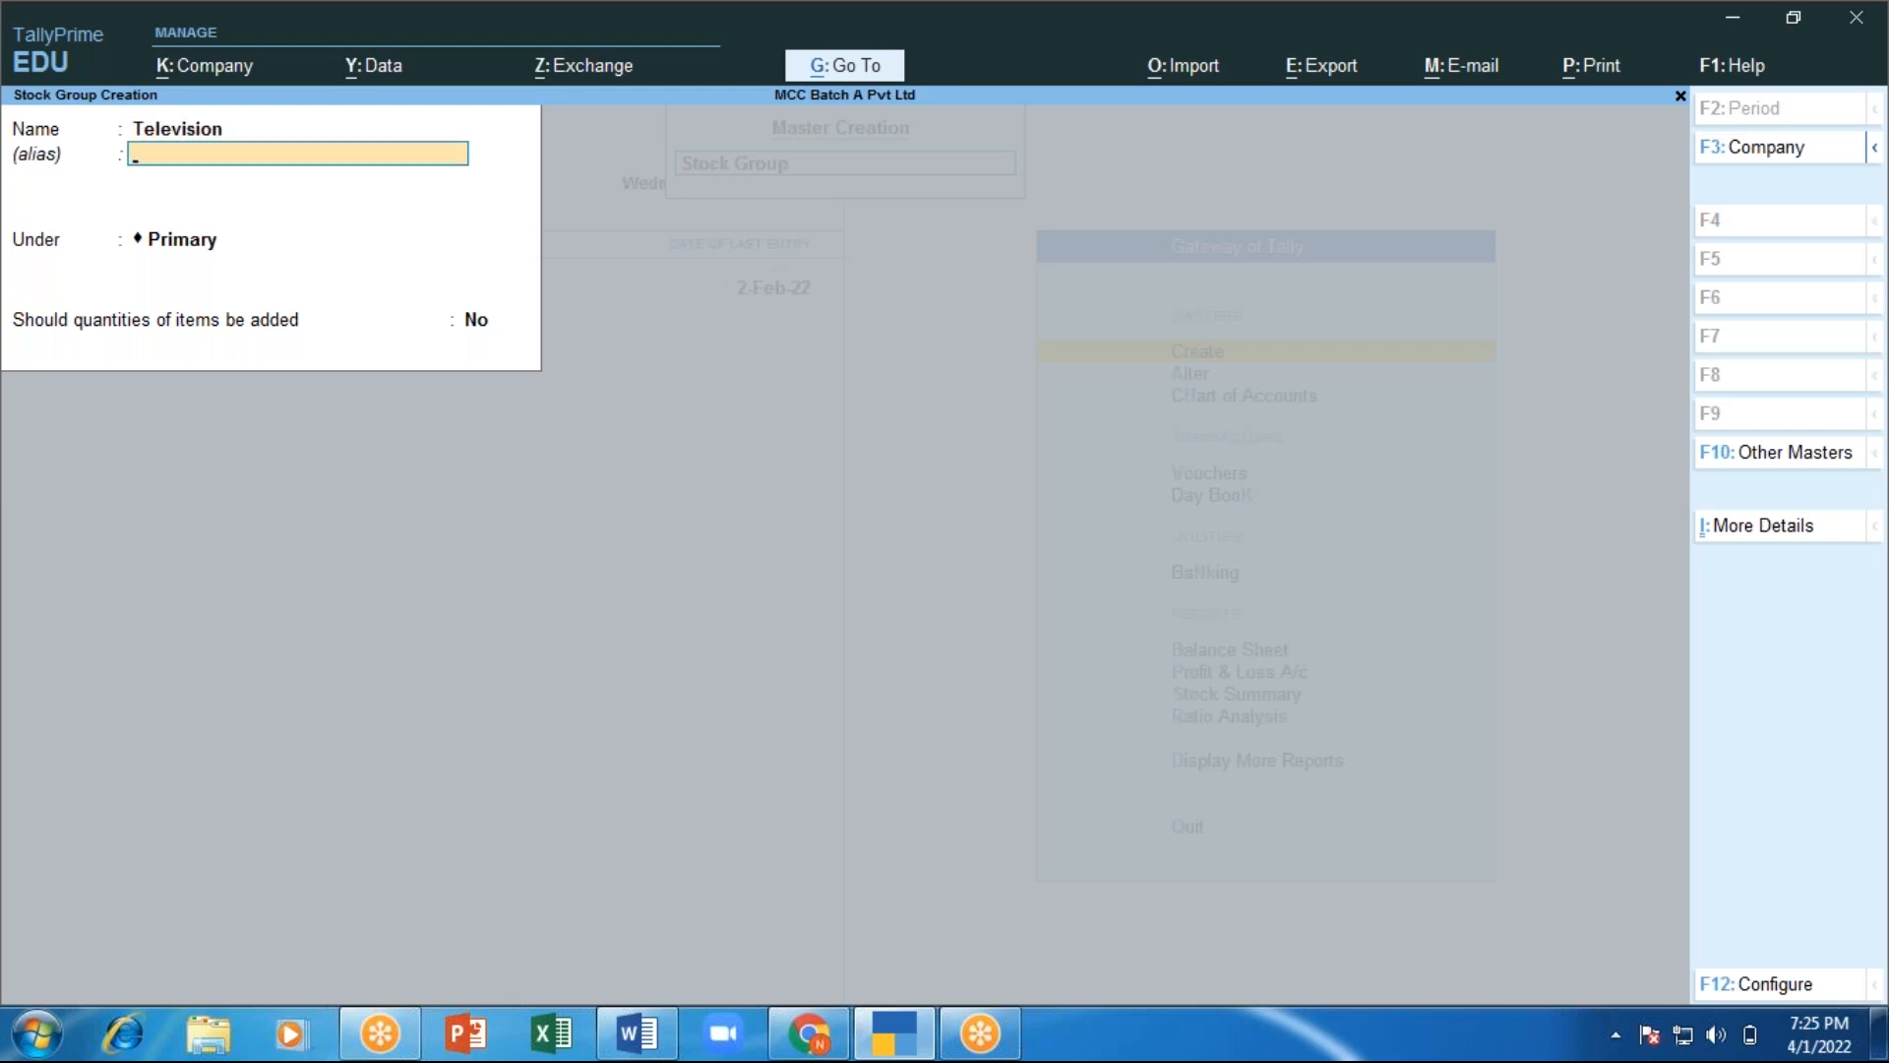
{"action": "key", "text": "Return"}
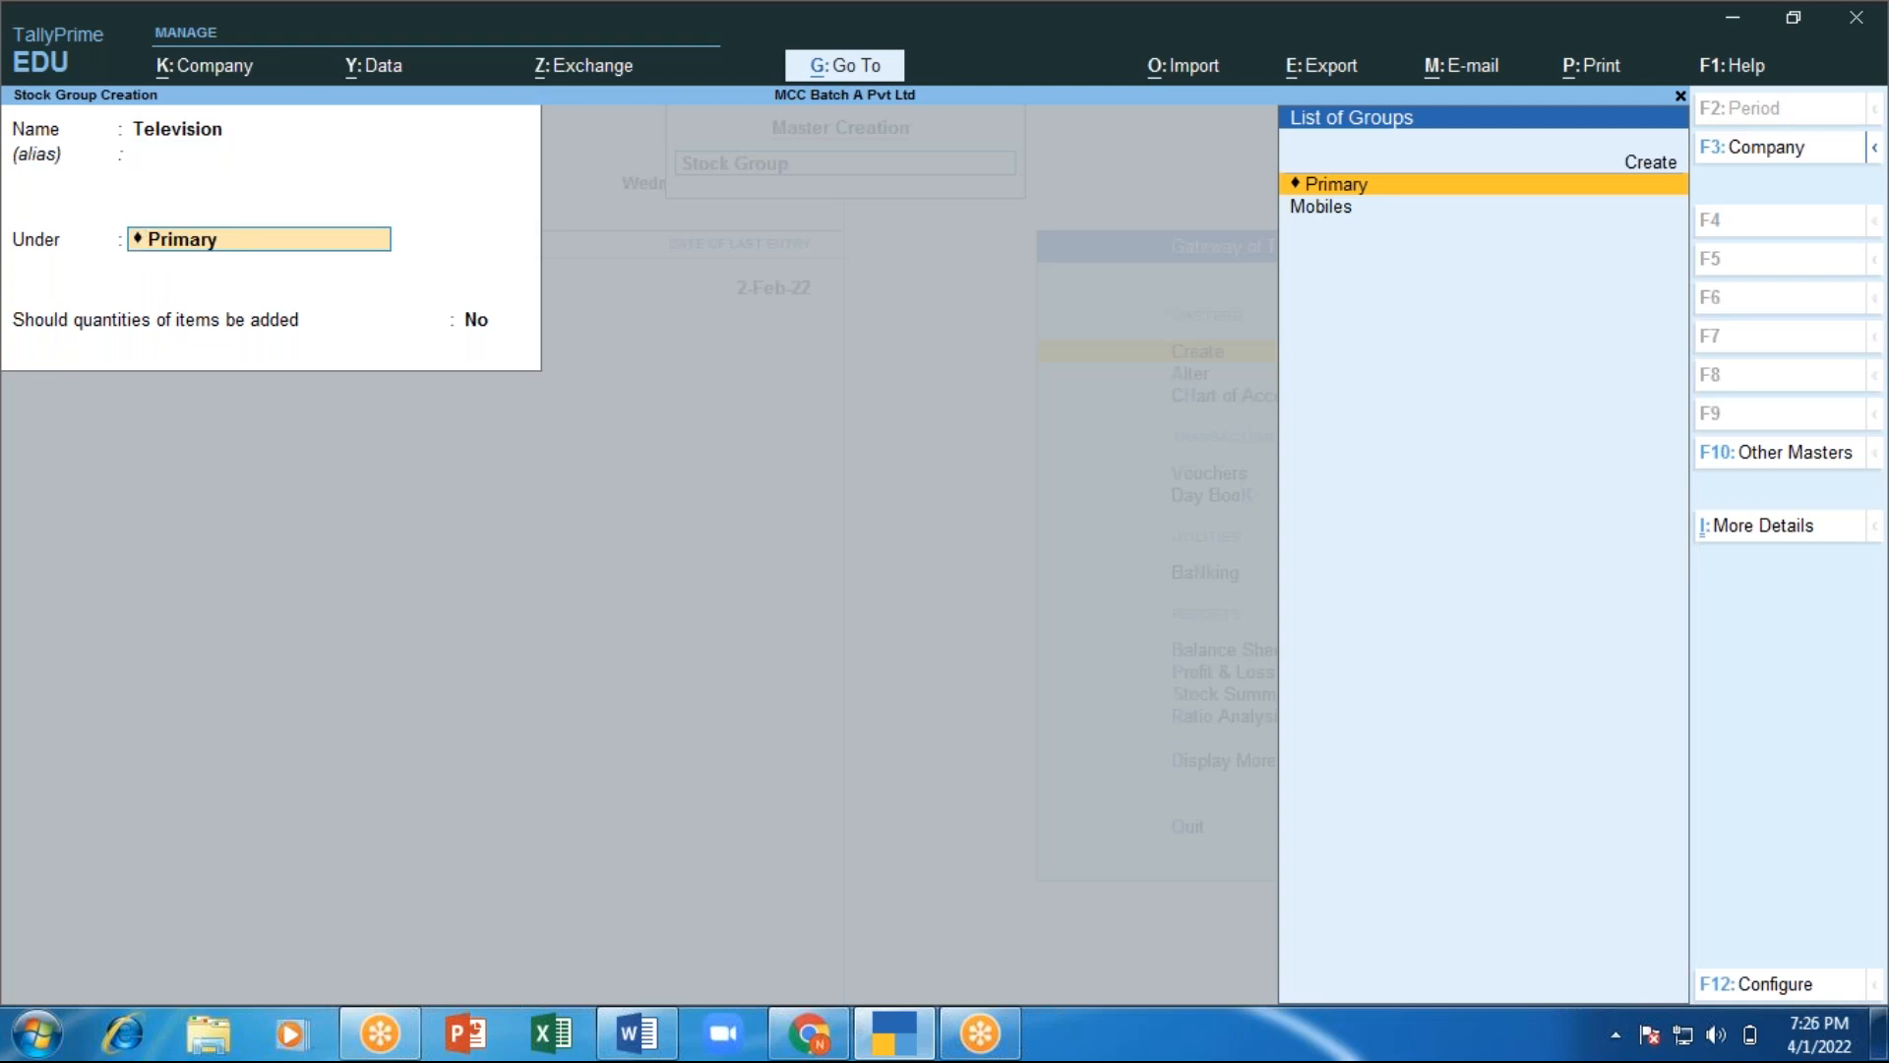
{"action": "key", "text": "Return"}
{"action": "key", "text": "Return"}
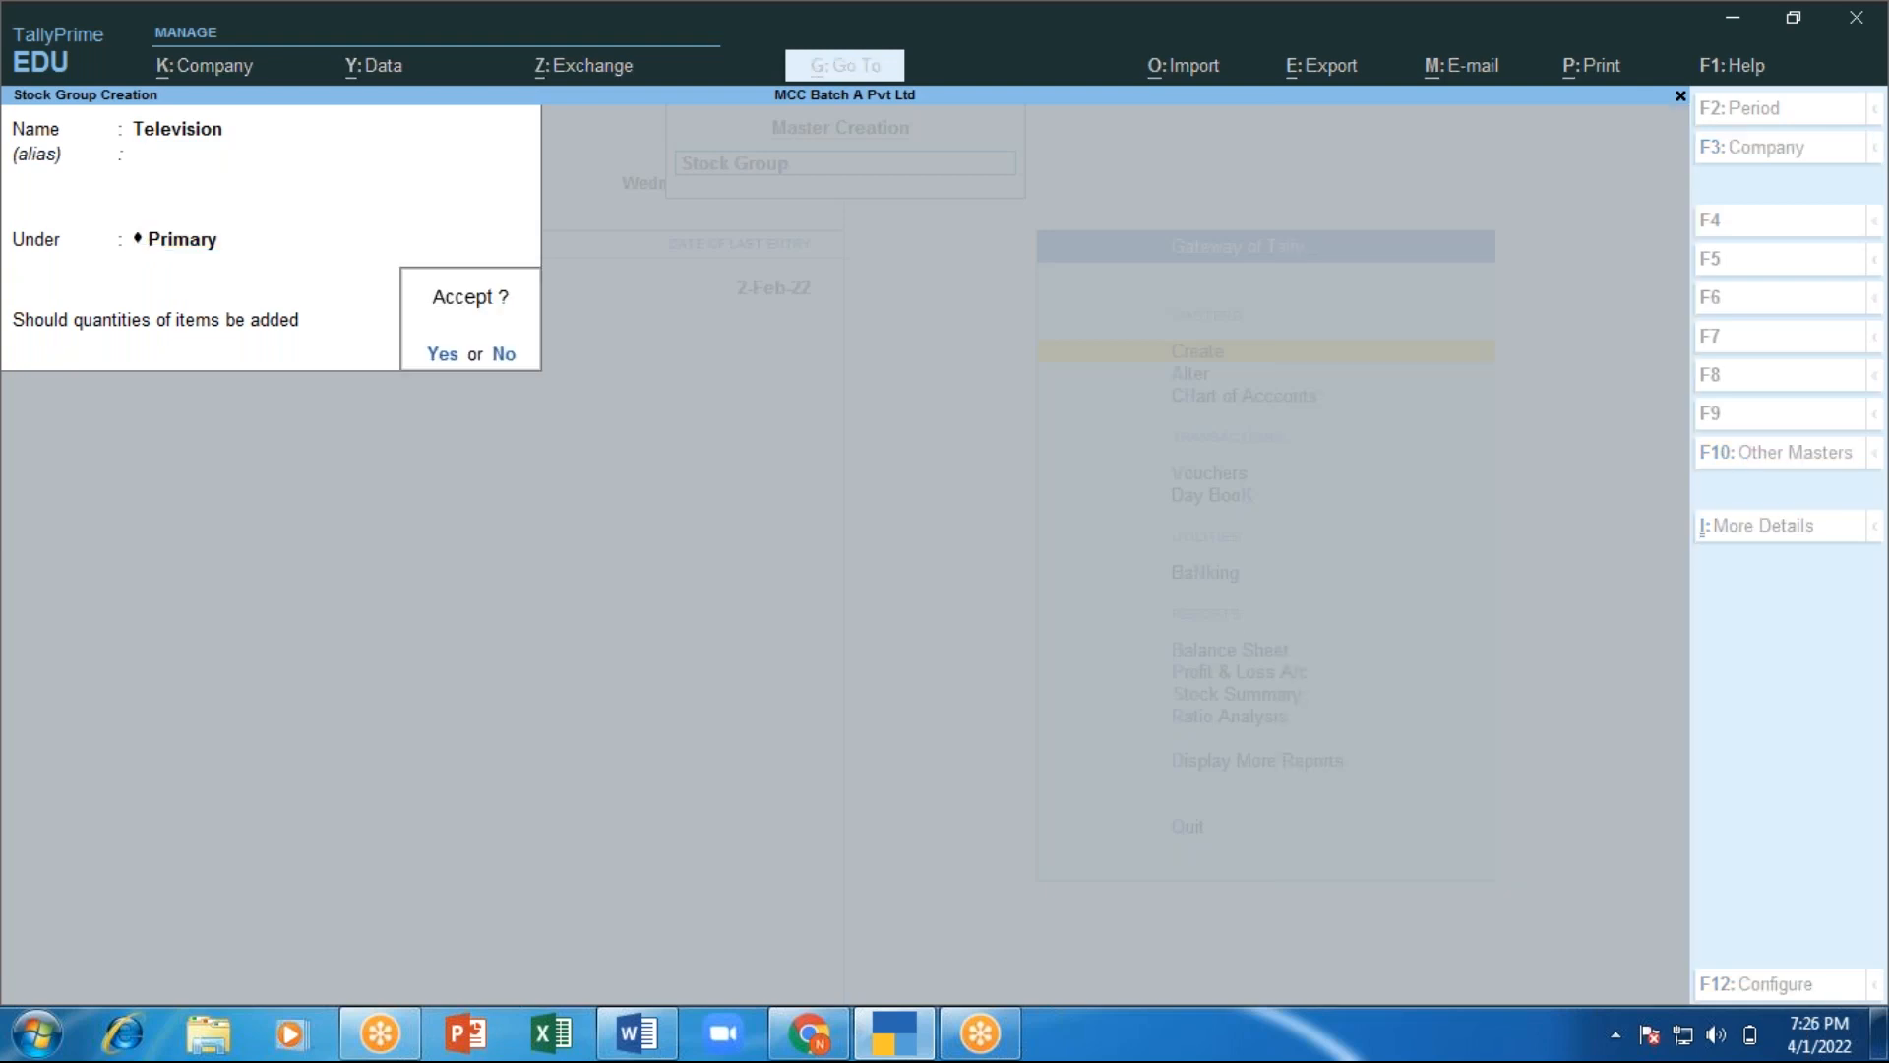
{"action": "key", "text": "Return"}
{"action": "key", "text": "Escape"}
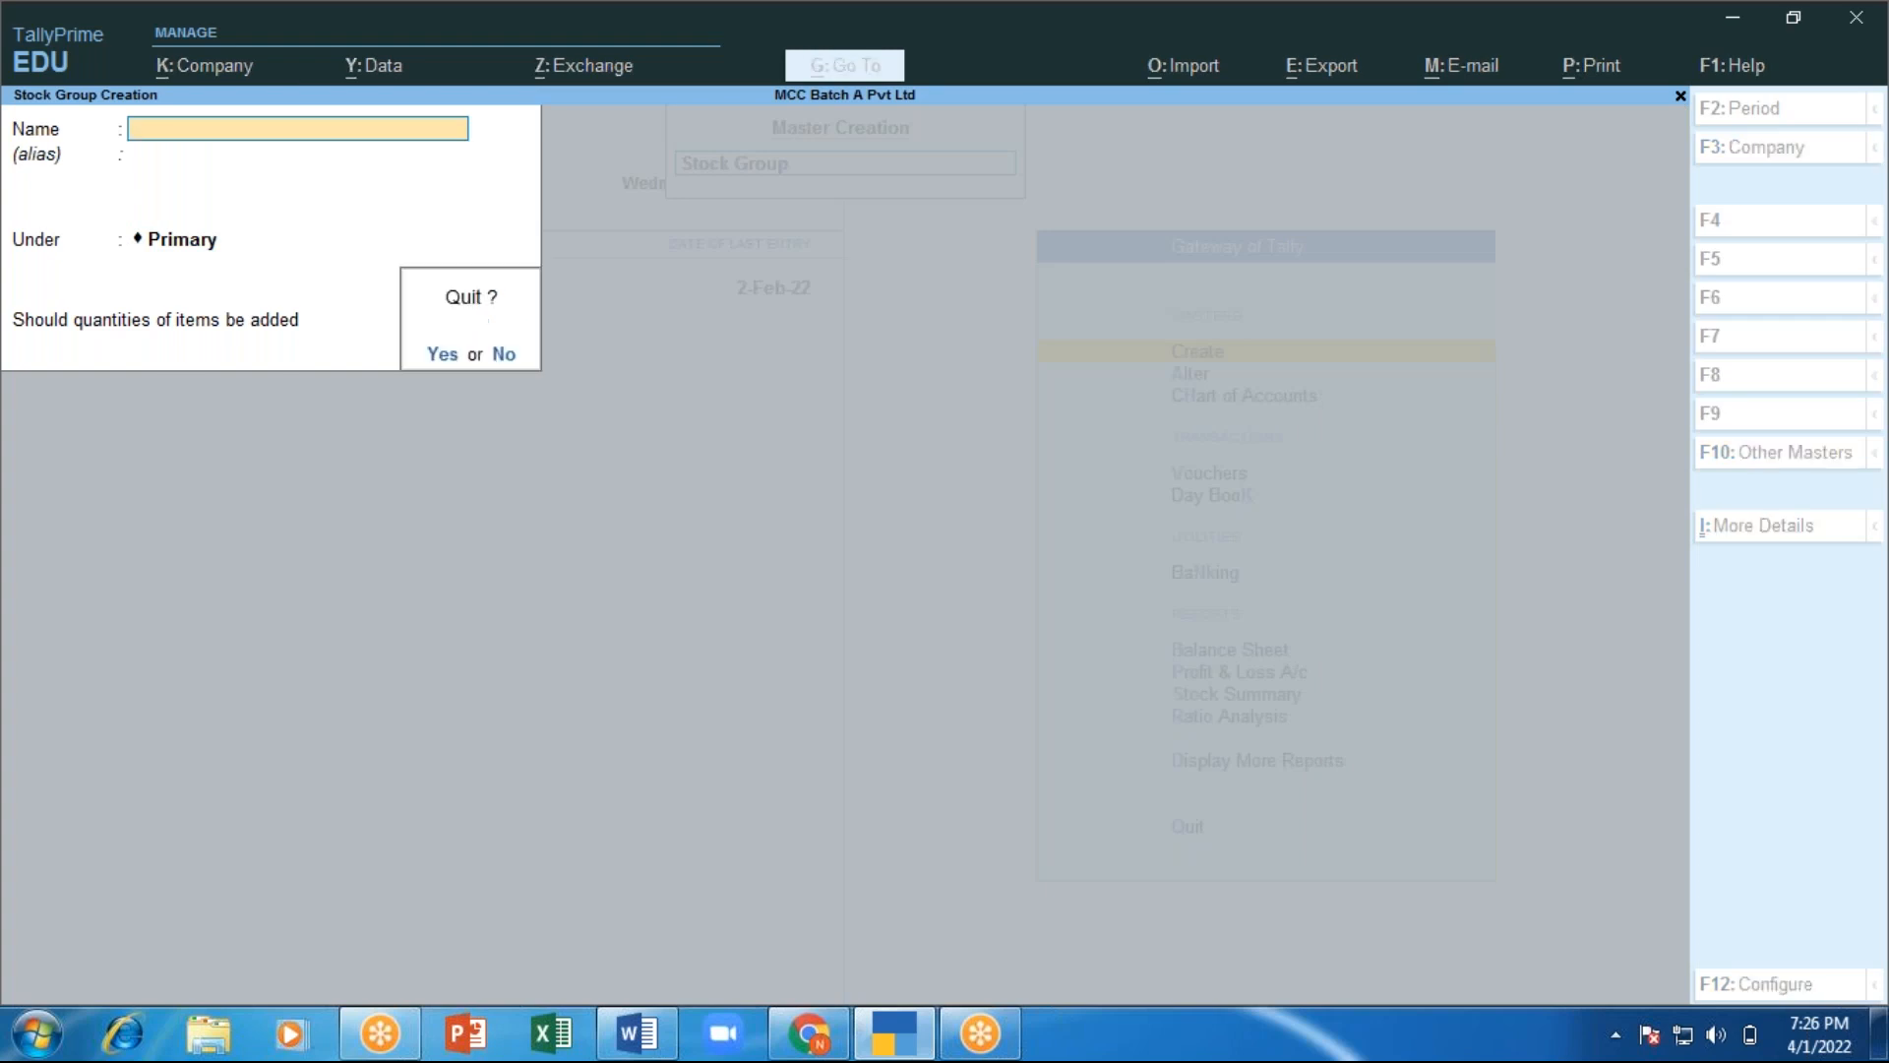
{"action": "key", "text": "Return"}
Create the stock category 43" LED TV under Primary with no alias, and leave the category form.
{"action": "key", "text": "Down"}
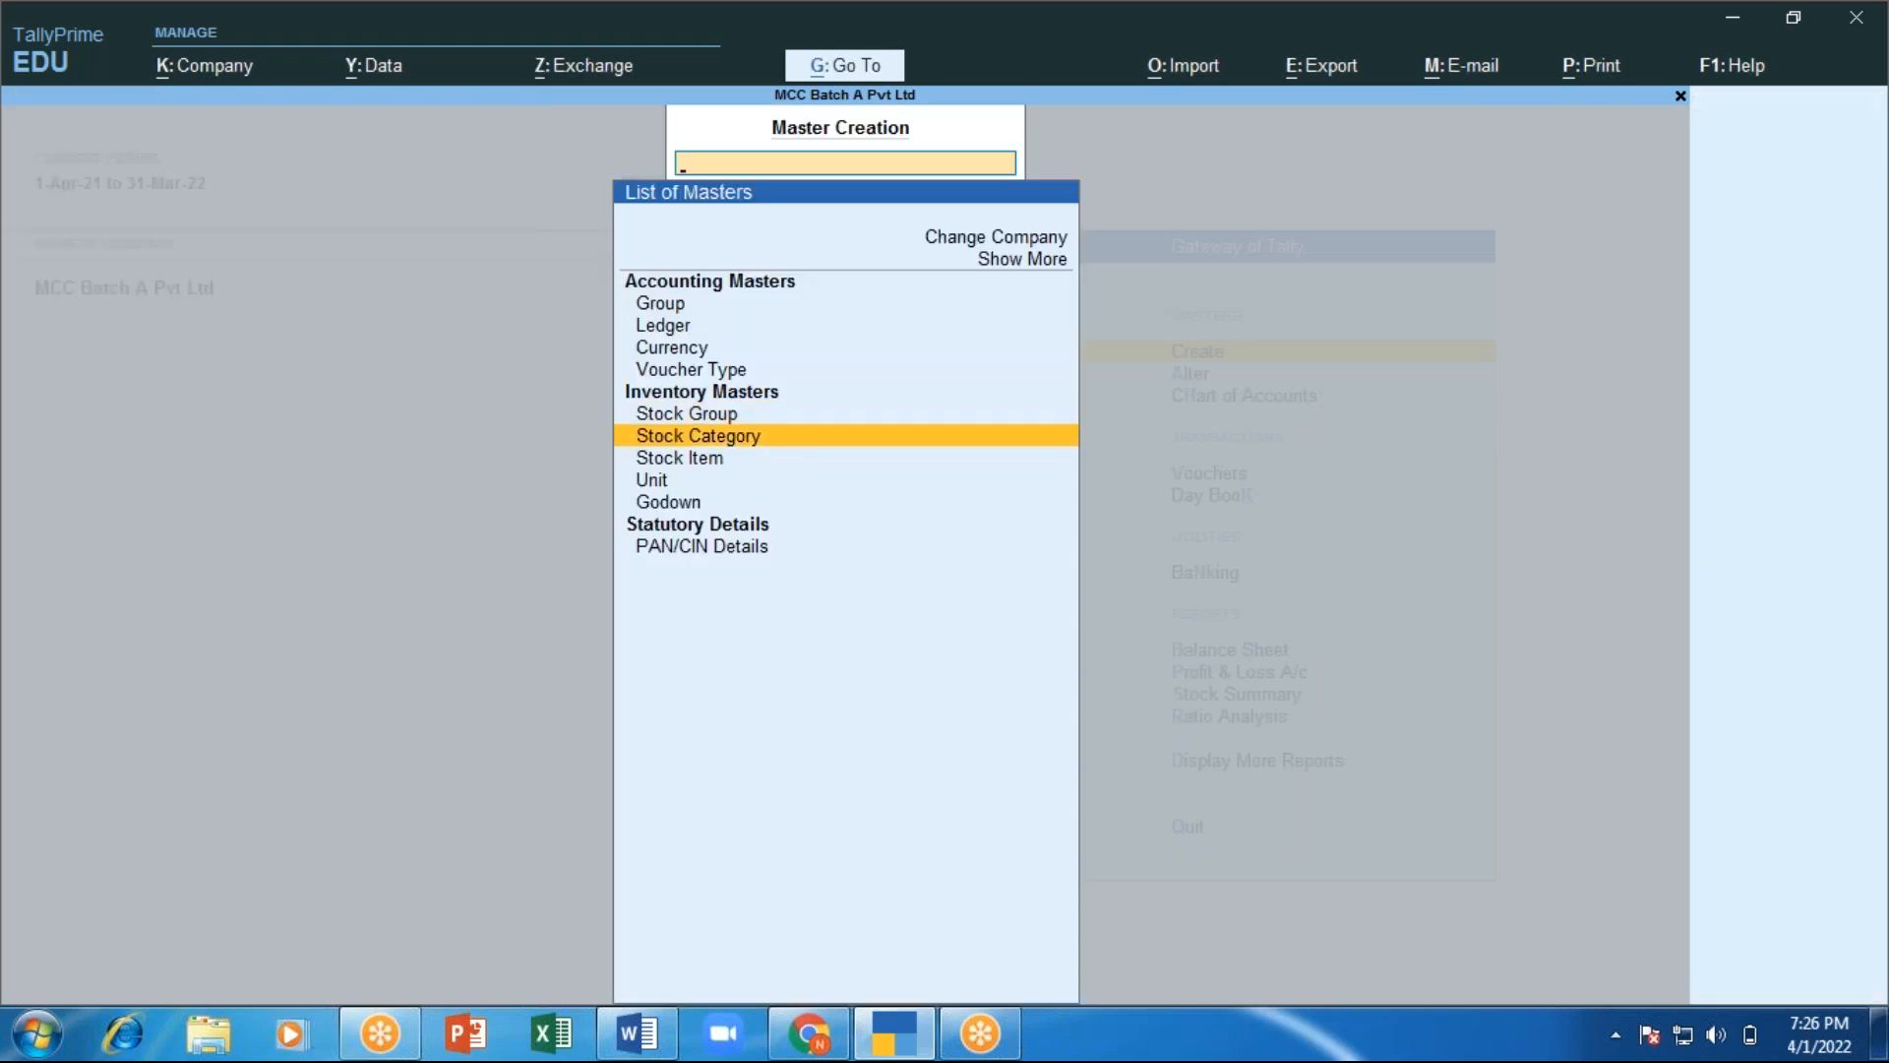
{"action": "key", "text": "Return"}
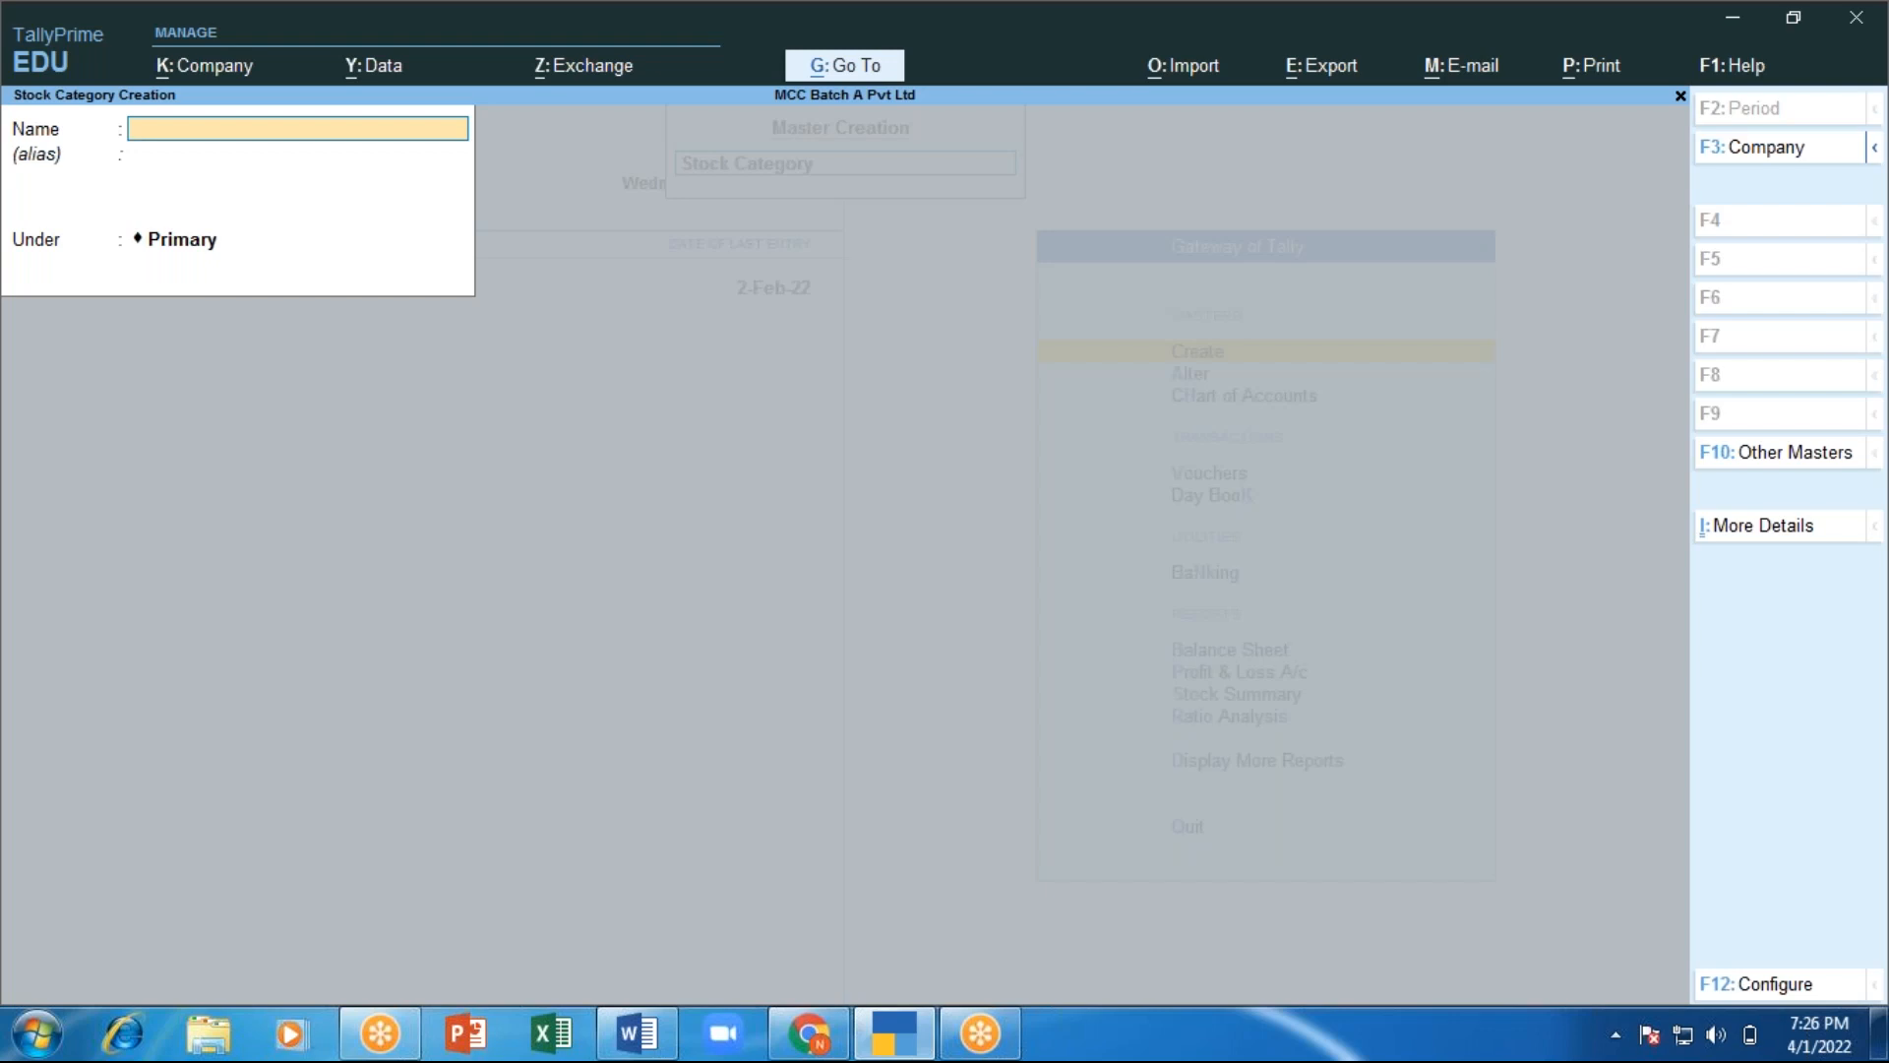
{"action": "type", "text": "4"}
{"action": "type", "text": "3"}
{"action": "type", "text": "\" LED"}
{"action": "type", "text": " TD"}
{"action": "key", "text": "BackSpace"}
{"action": "type", "text": "V"}
{"action": "key", "text": "Return"}
{"action": "key", "text": "Return"}
{"action": "key", "text": "Return"}
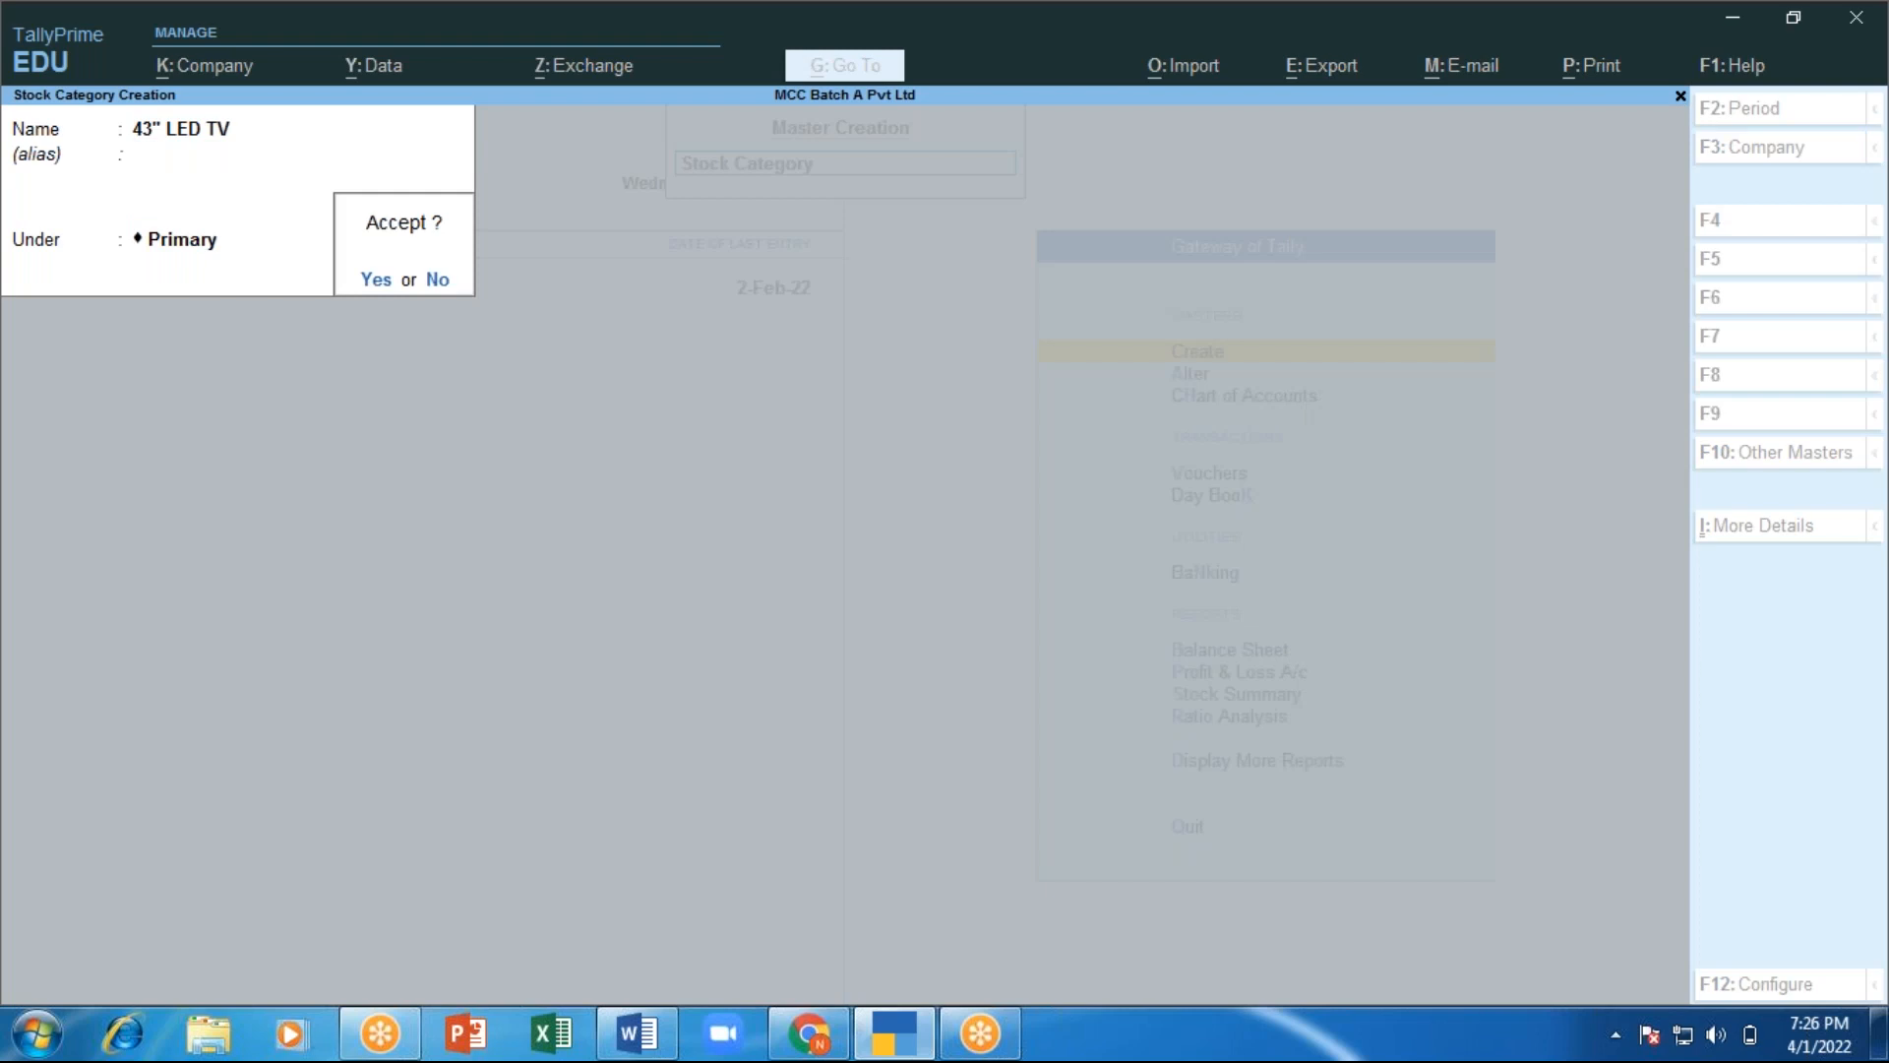
{"action": "key", "text": "Return"}
{"action": "key", "text": "Escape"}
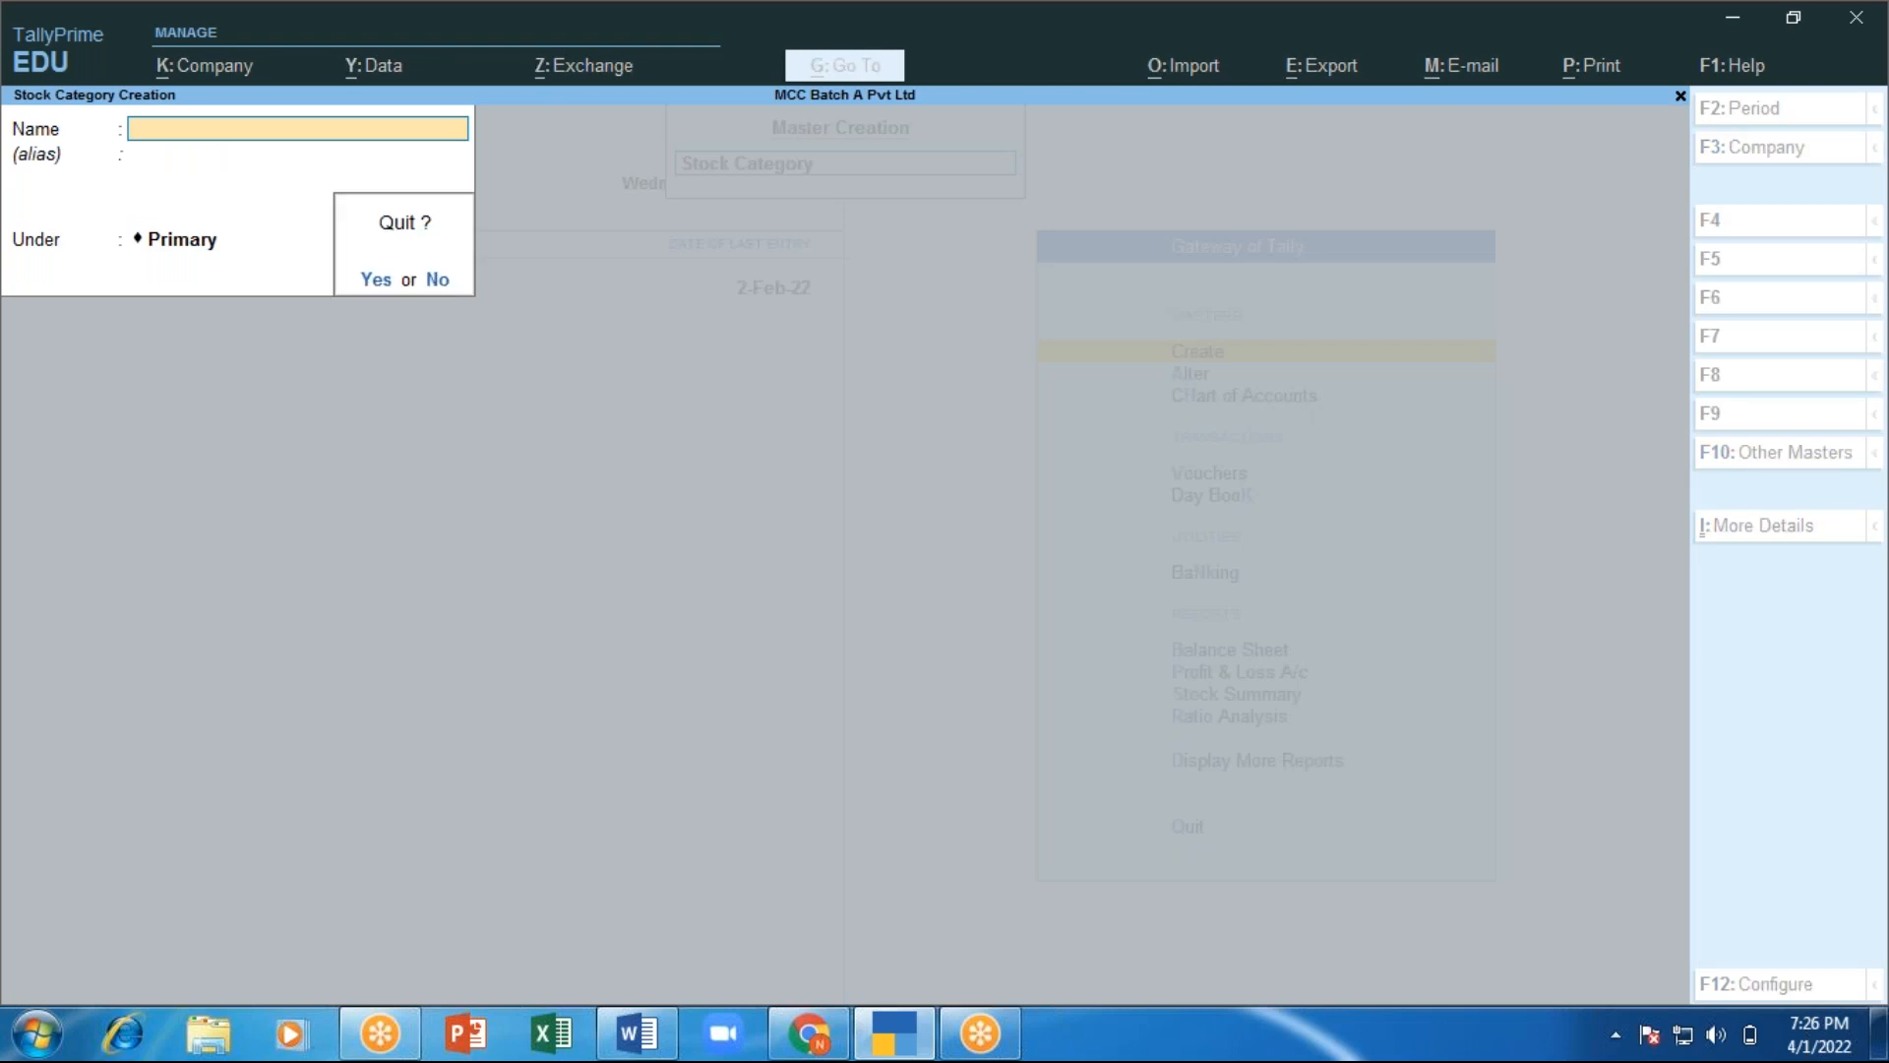
{"action": "key", "text": "Return"}
Start a new stock item named Samsumg 43" LED TV without an alias and place it under the Television group.
{"action": "key", "text": "Down"}
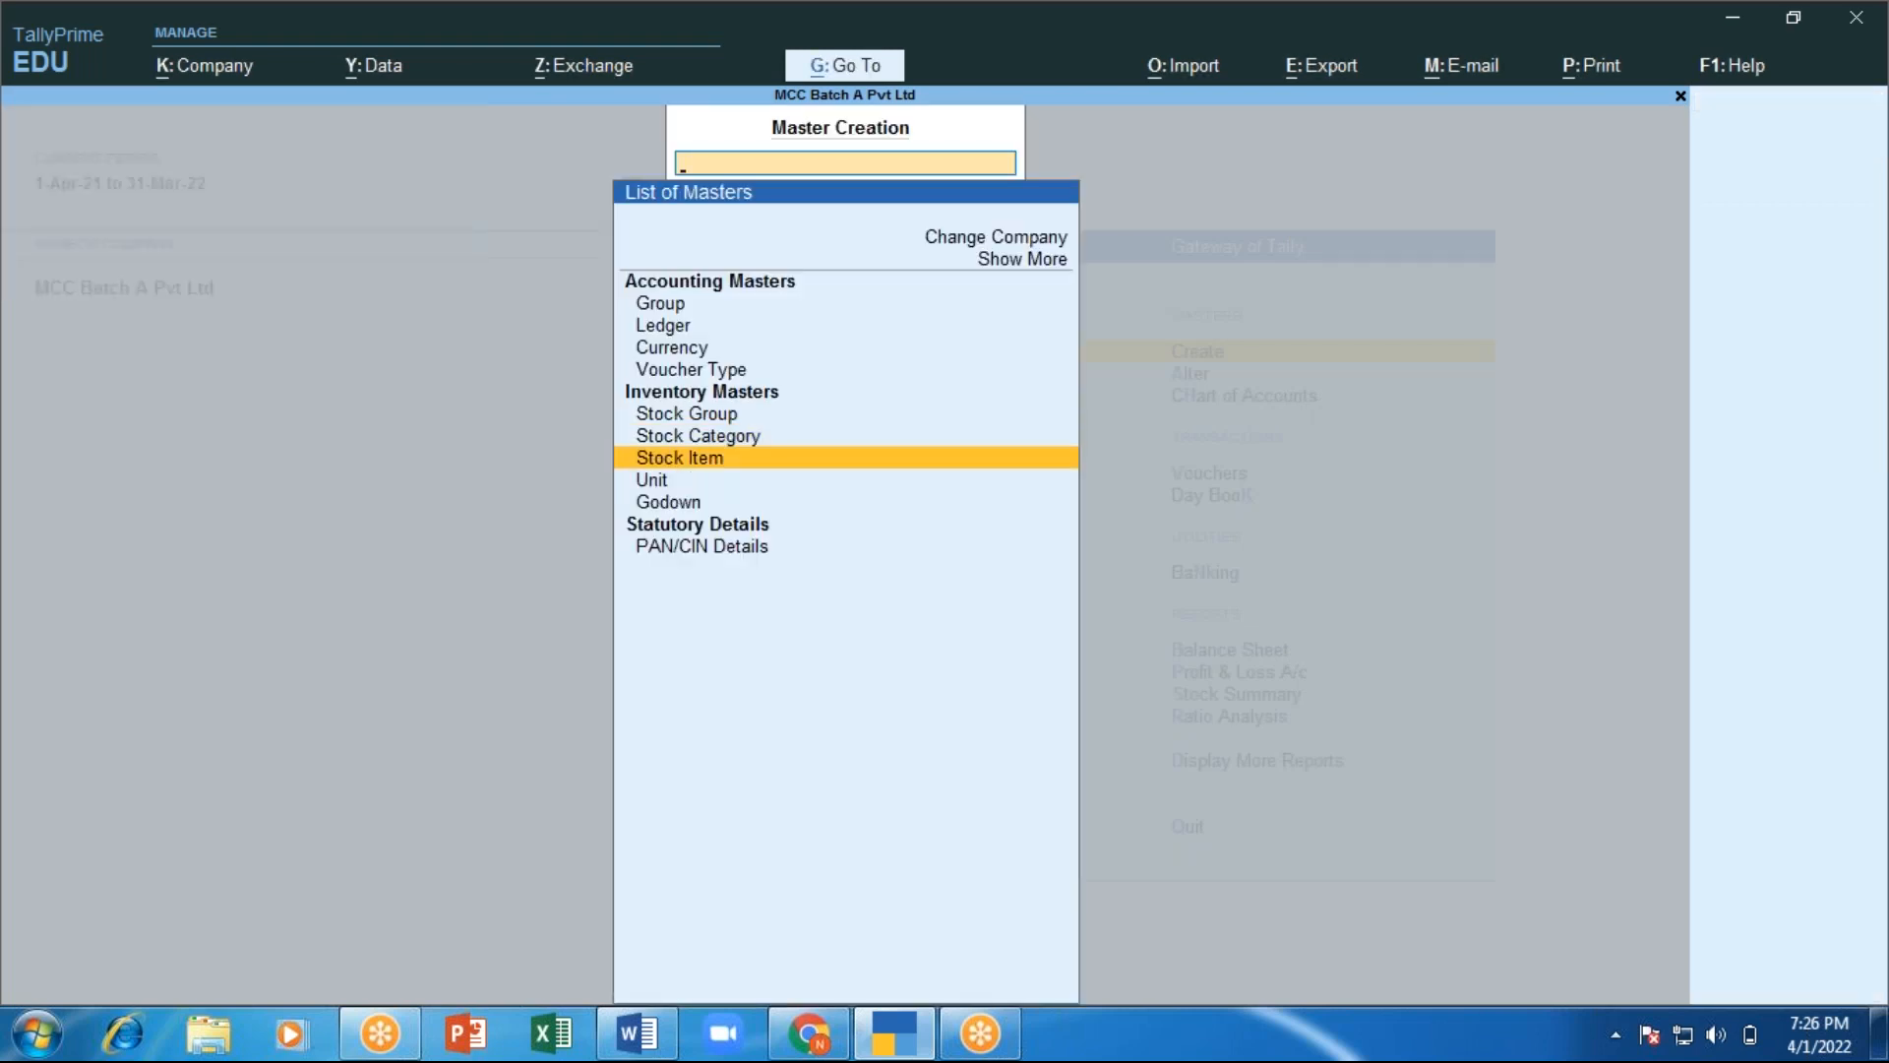
{"action": "key", "text": "Return"}
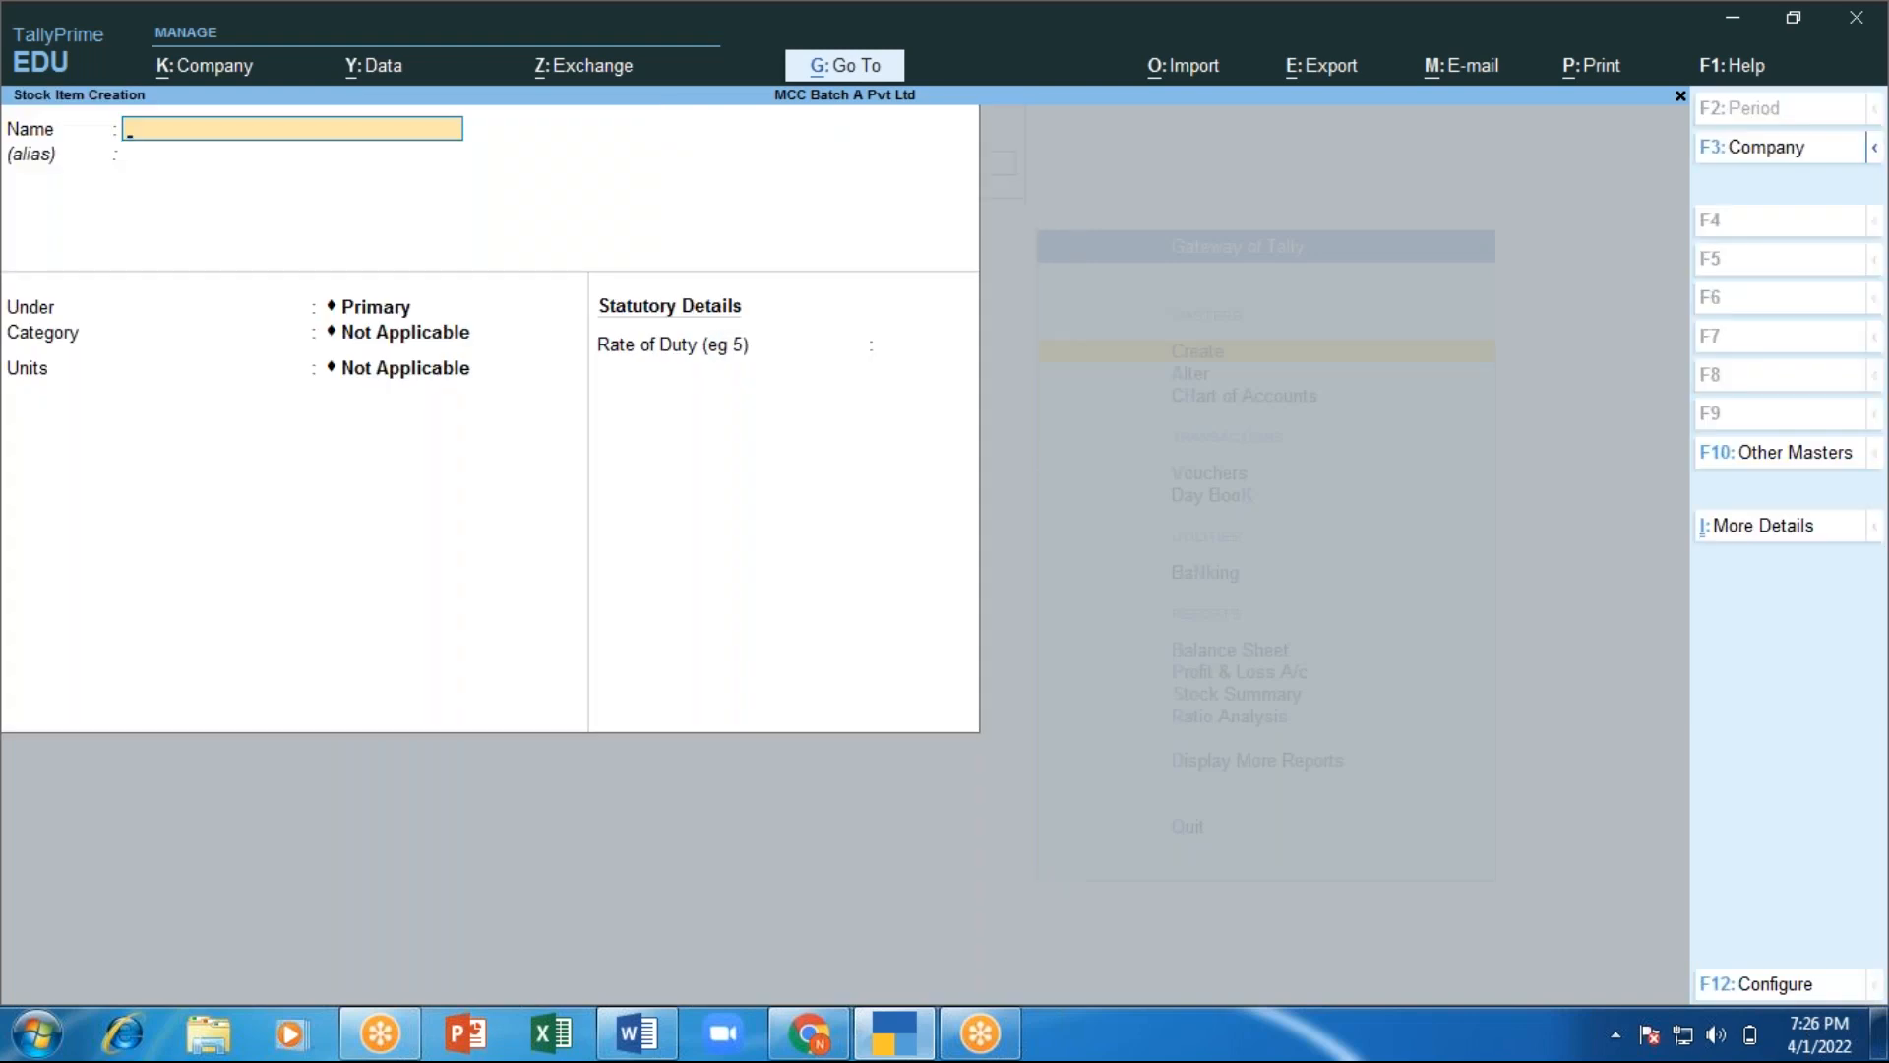
{"action": "type", "text": "Samsumg 43\" LED TV"}
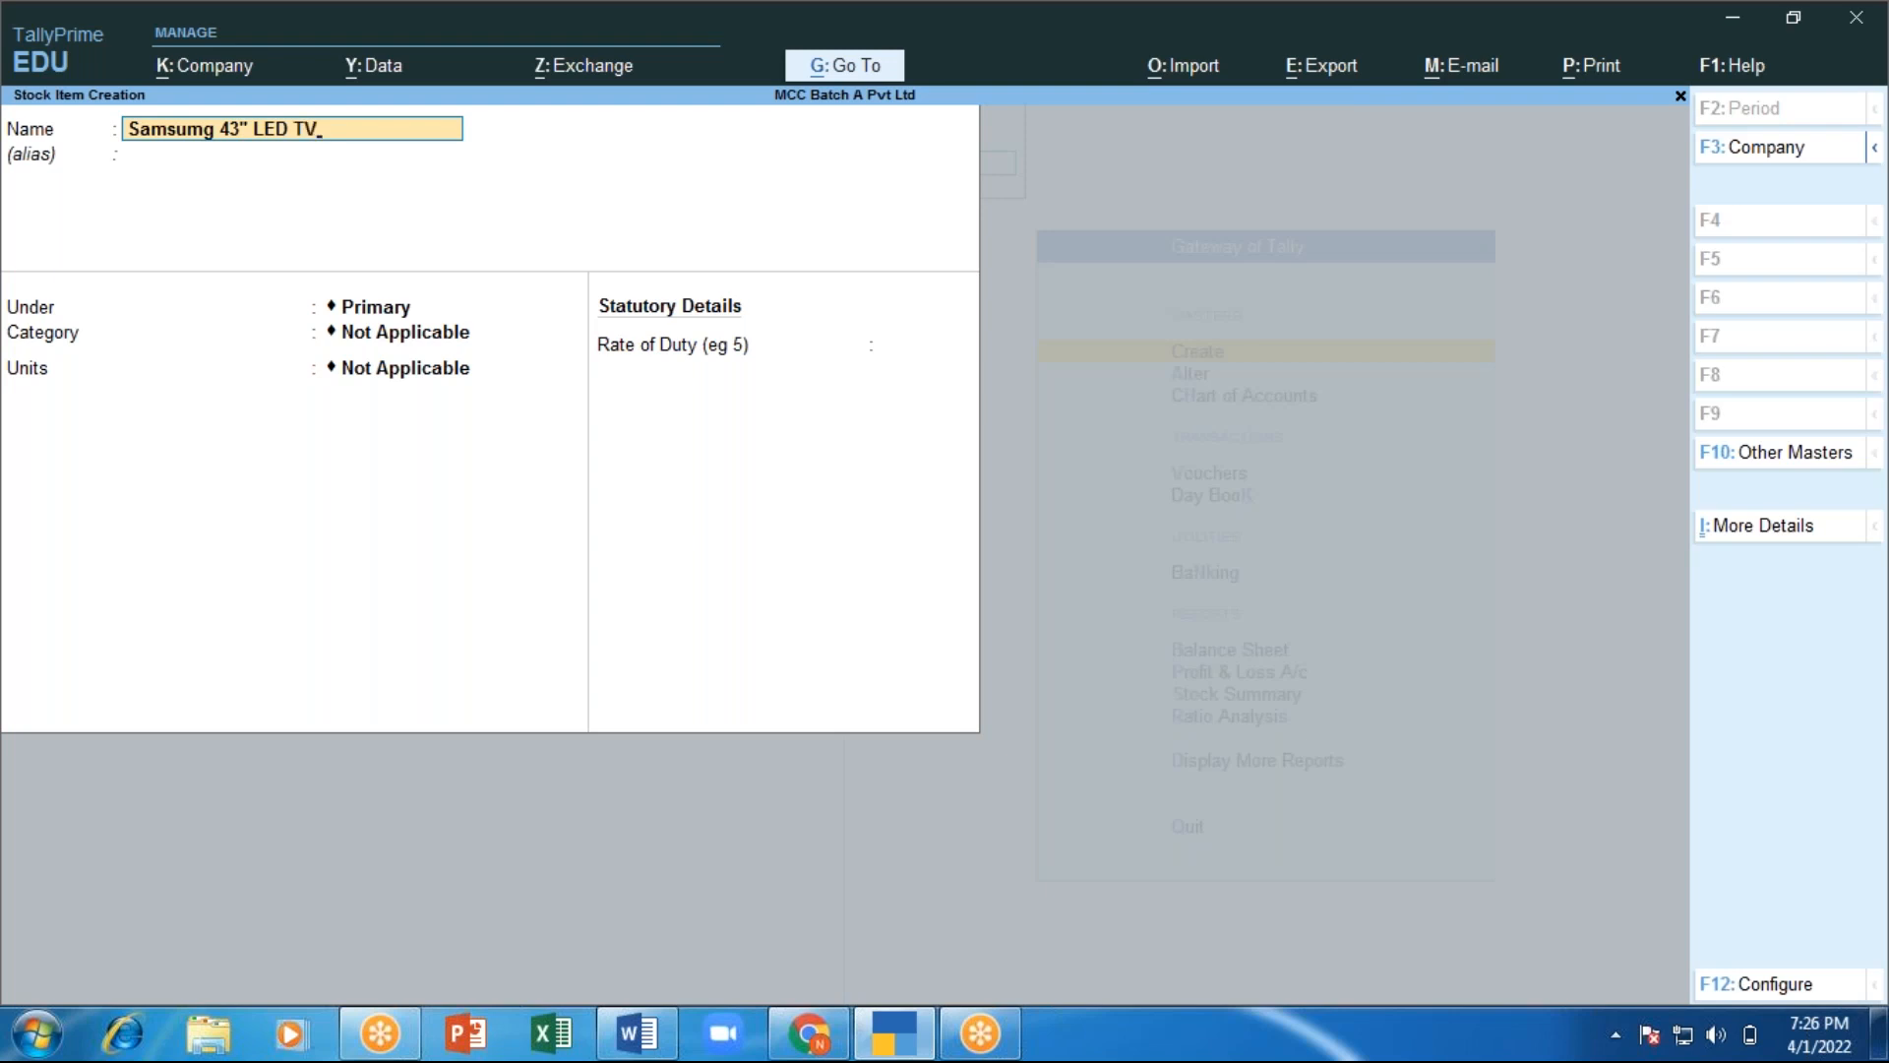
{"action": "key", "text": "Return"}
{"action": "key", "text": "Return"}
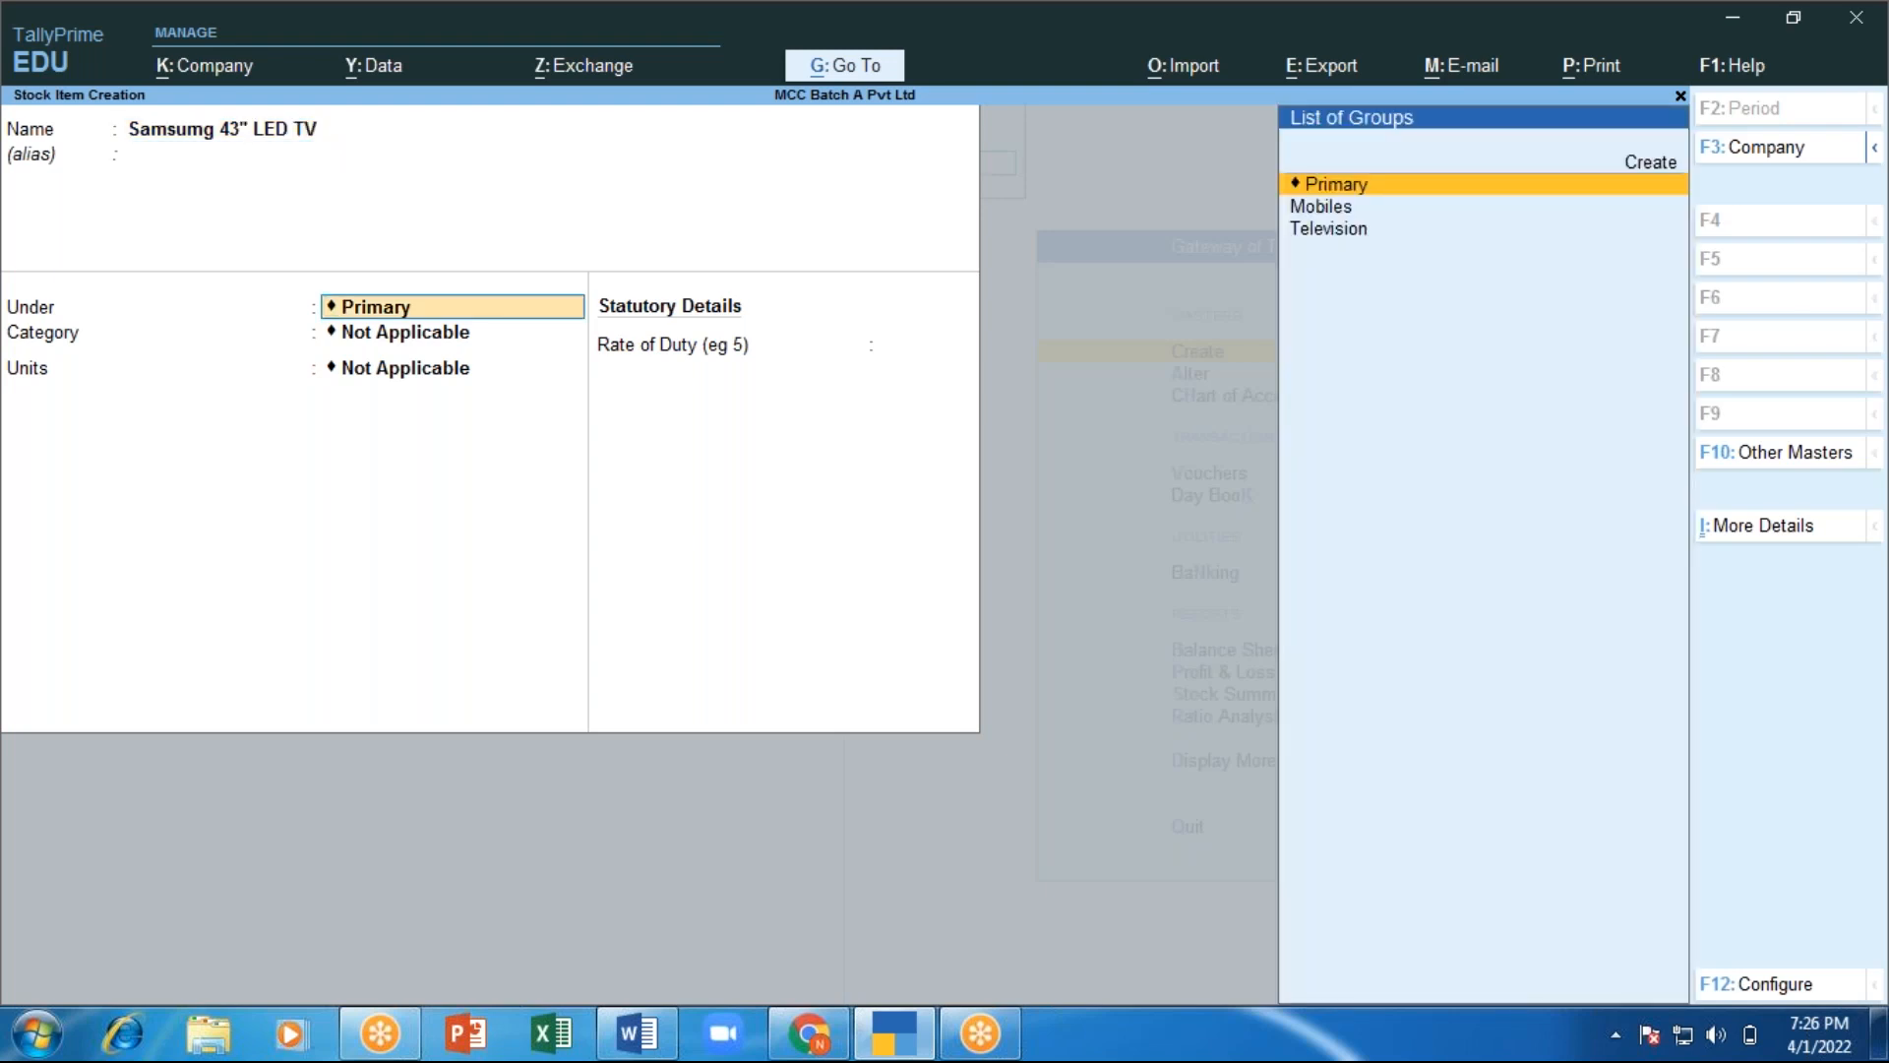
{"action": "key", "text": "Down"}
{"action": "key", "text": "Down"}
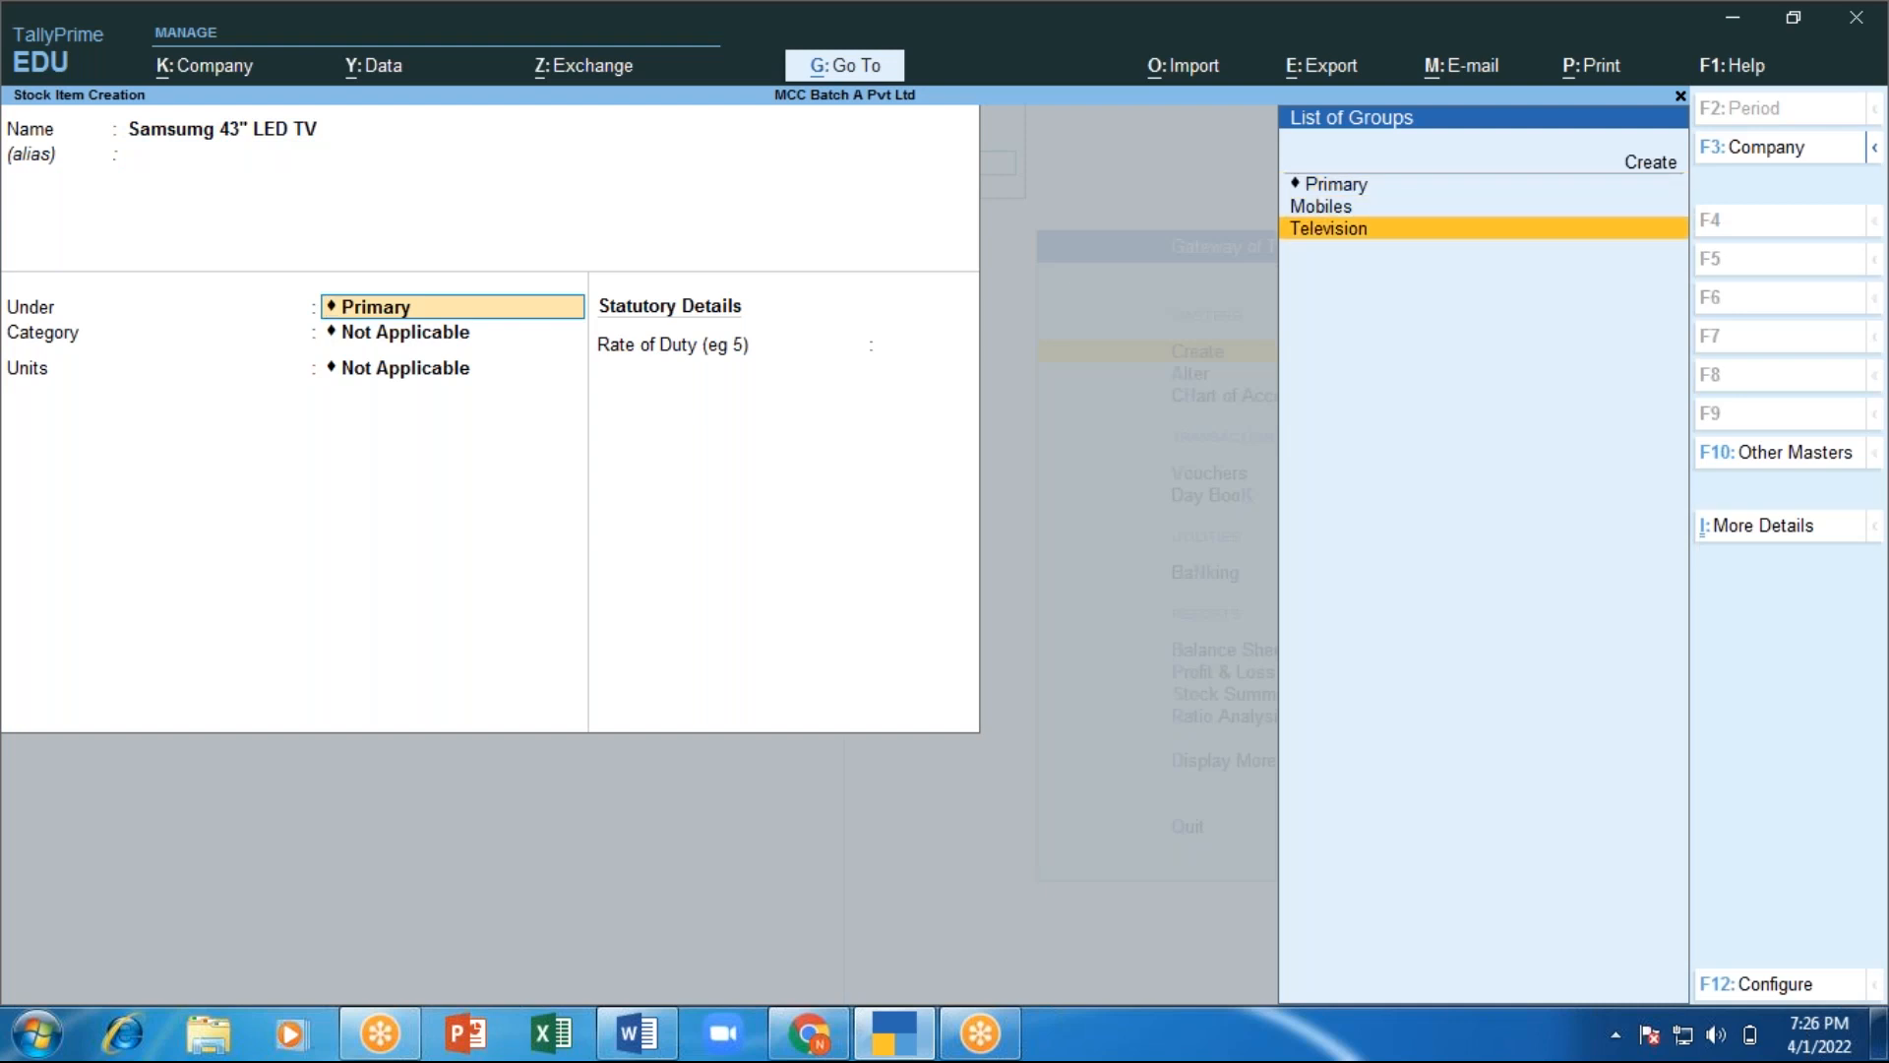
{"action": "key", "text": "Return"}
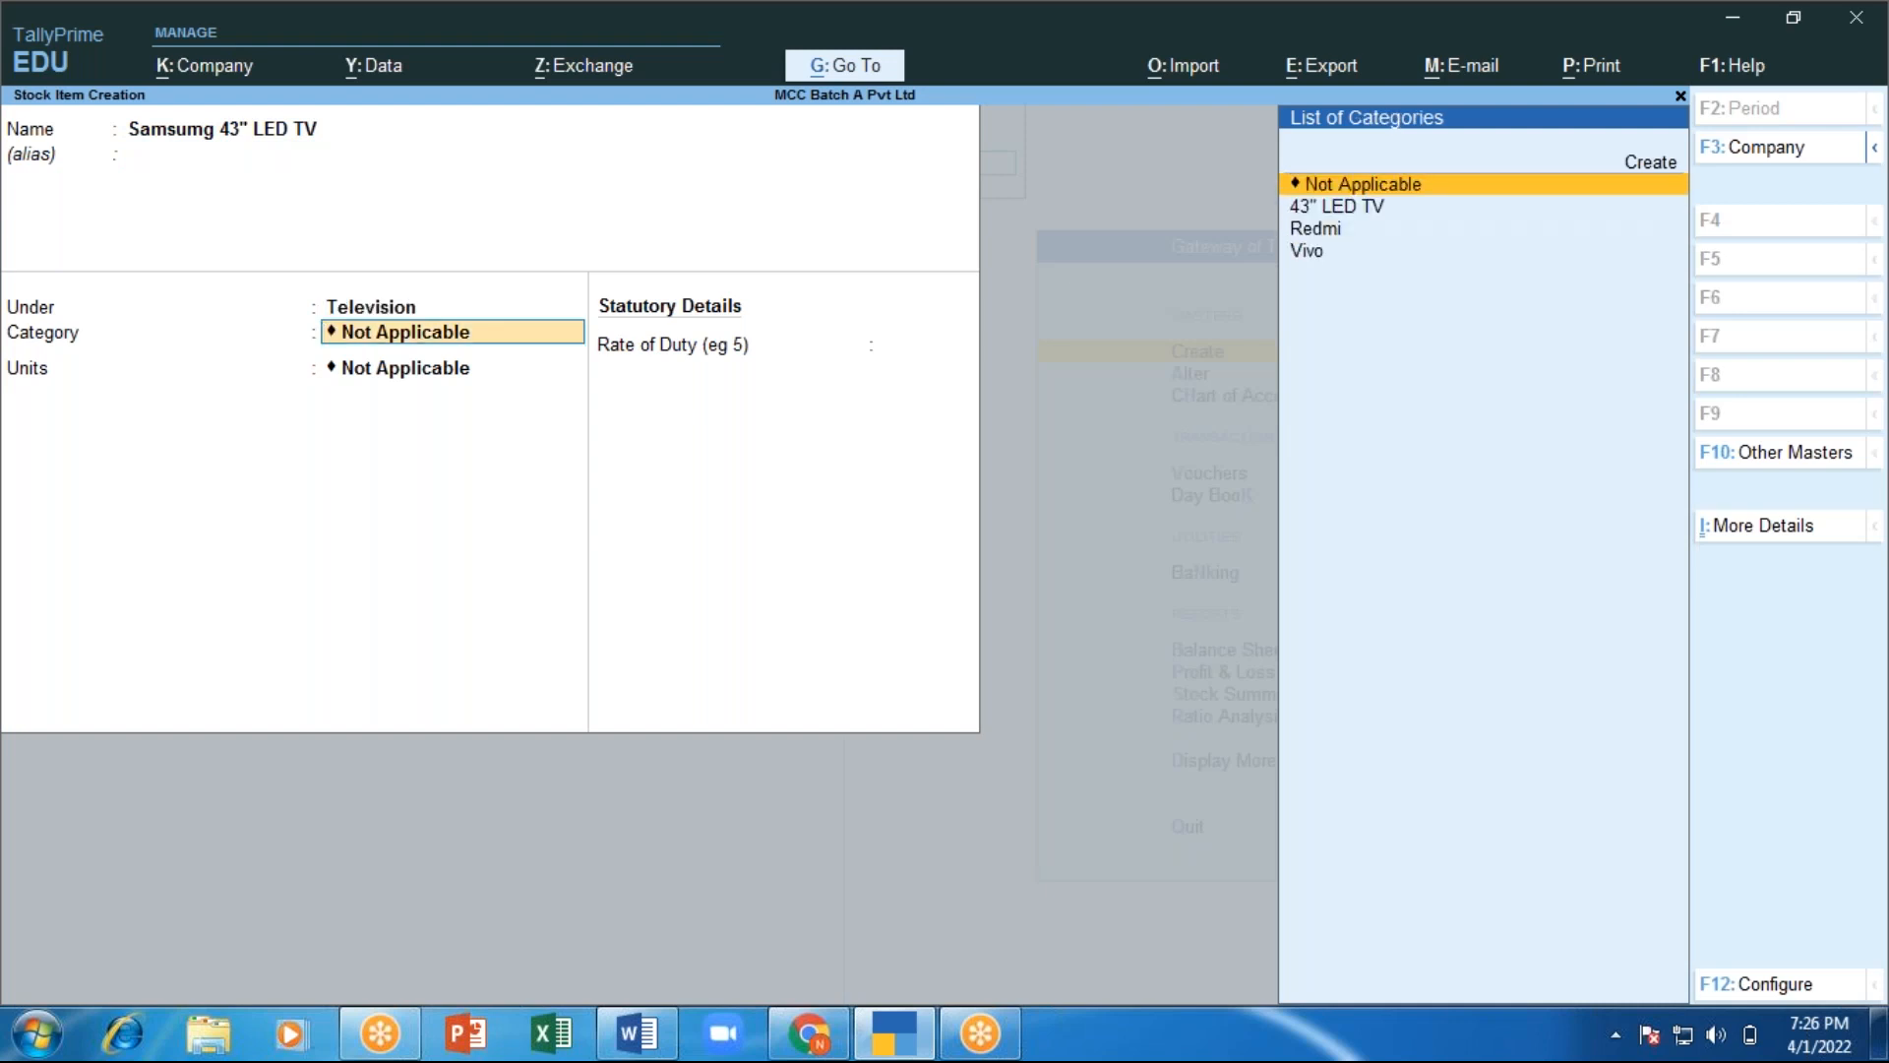
Assign the 43" LED TV category and the No's unit to the Samsumg item, leave the rate of duty blank and save it.
{"action": "key", "text": "Down"}
{"action": "key", "text": "Return"}
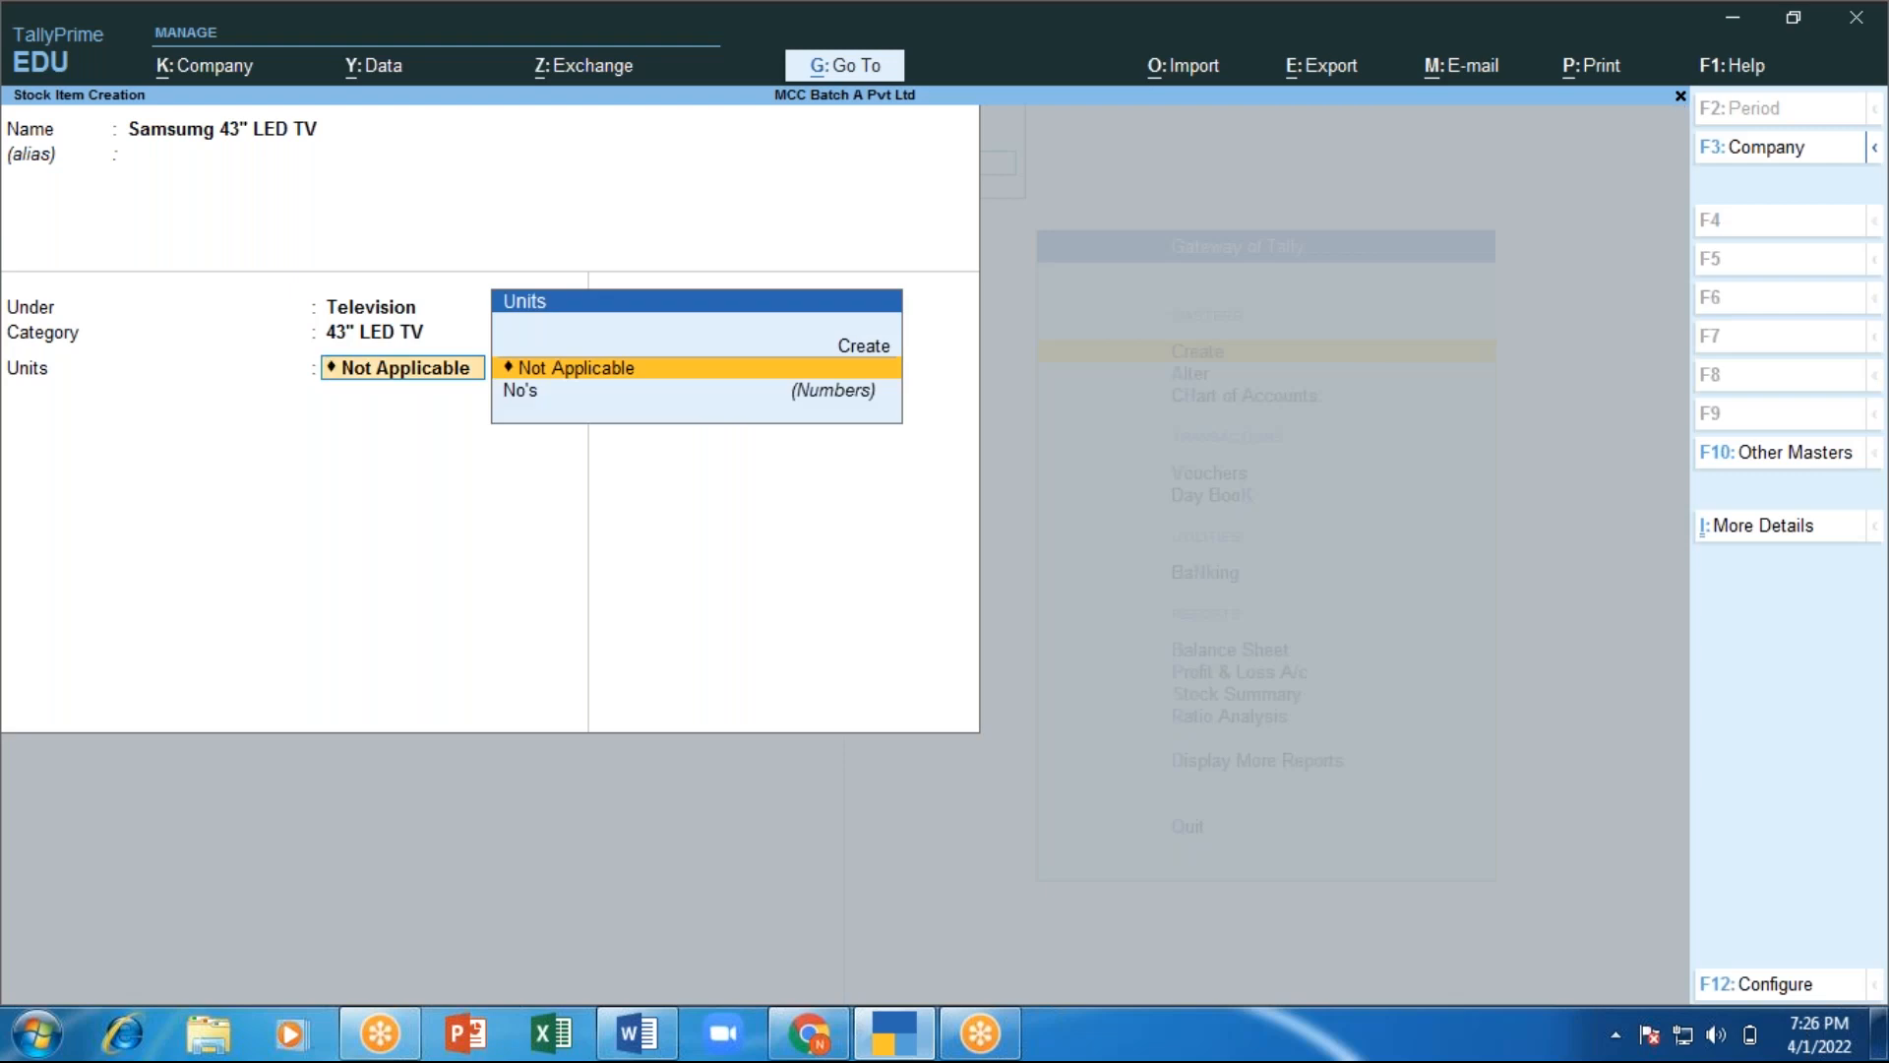
{"action": "key", "text": "Down"}
{"action": "key", "text": "Return"}
{"action": "key", "text": "Return"}
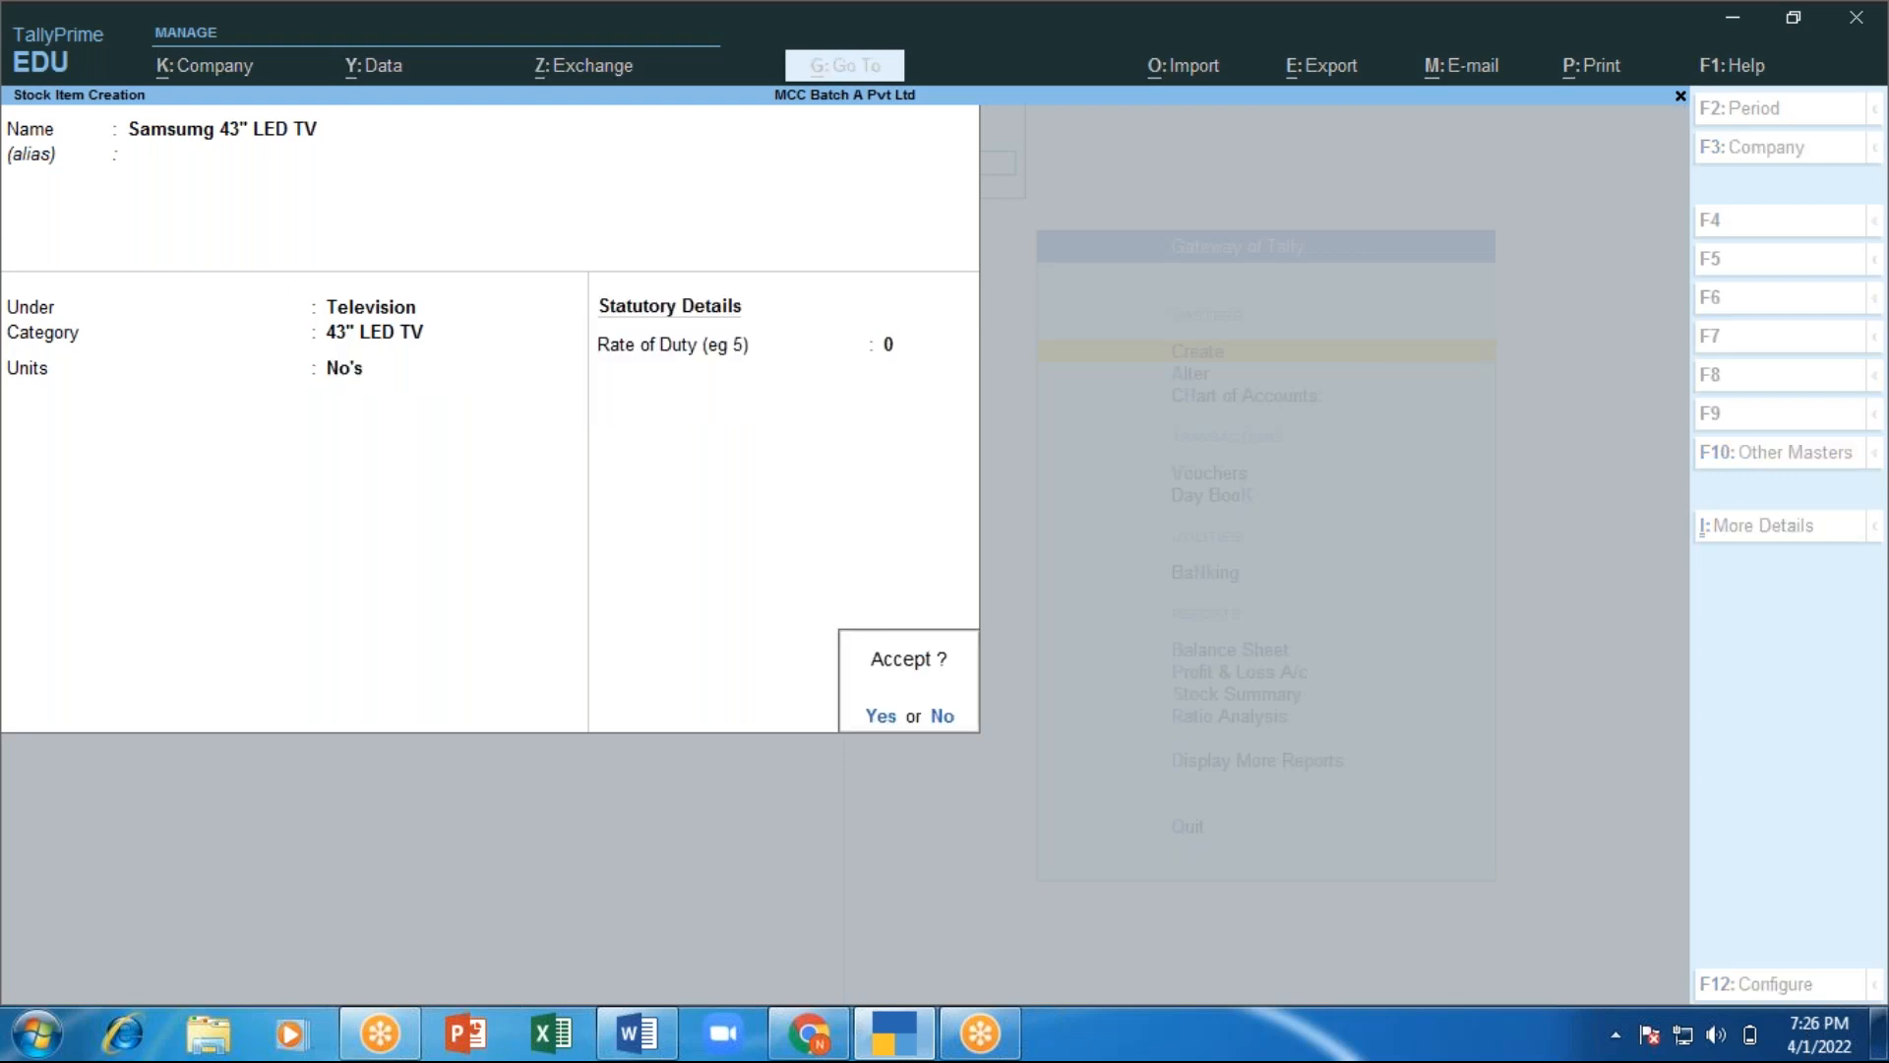
{"action": "key", "text": "Return"}
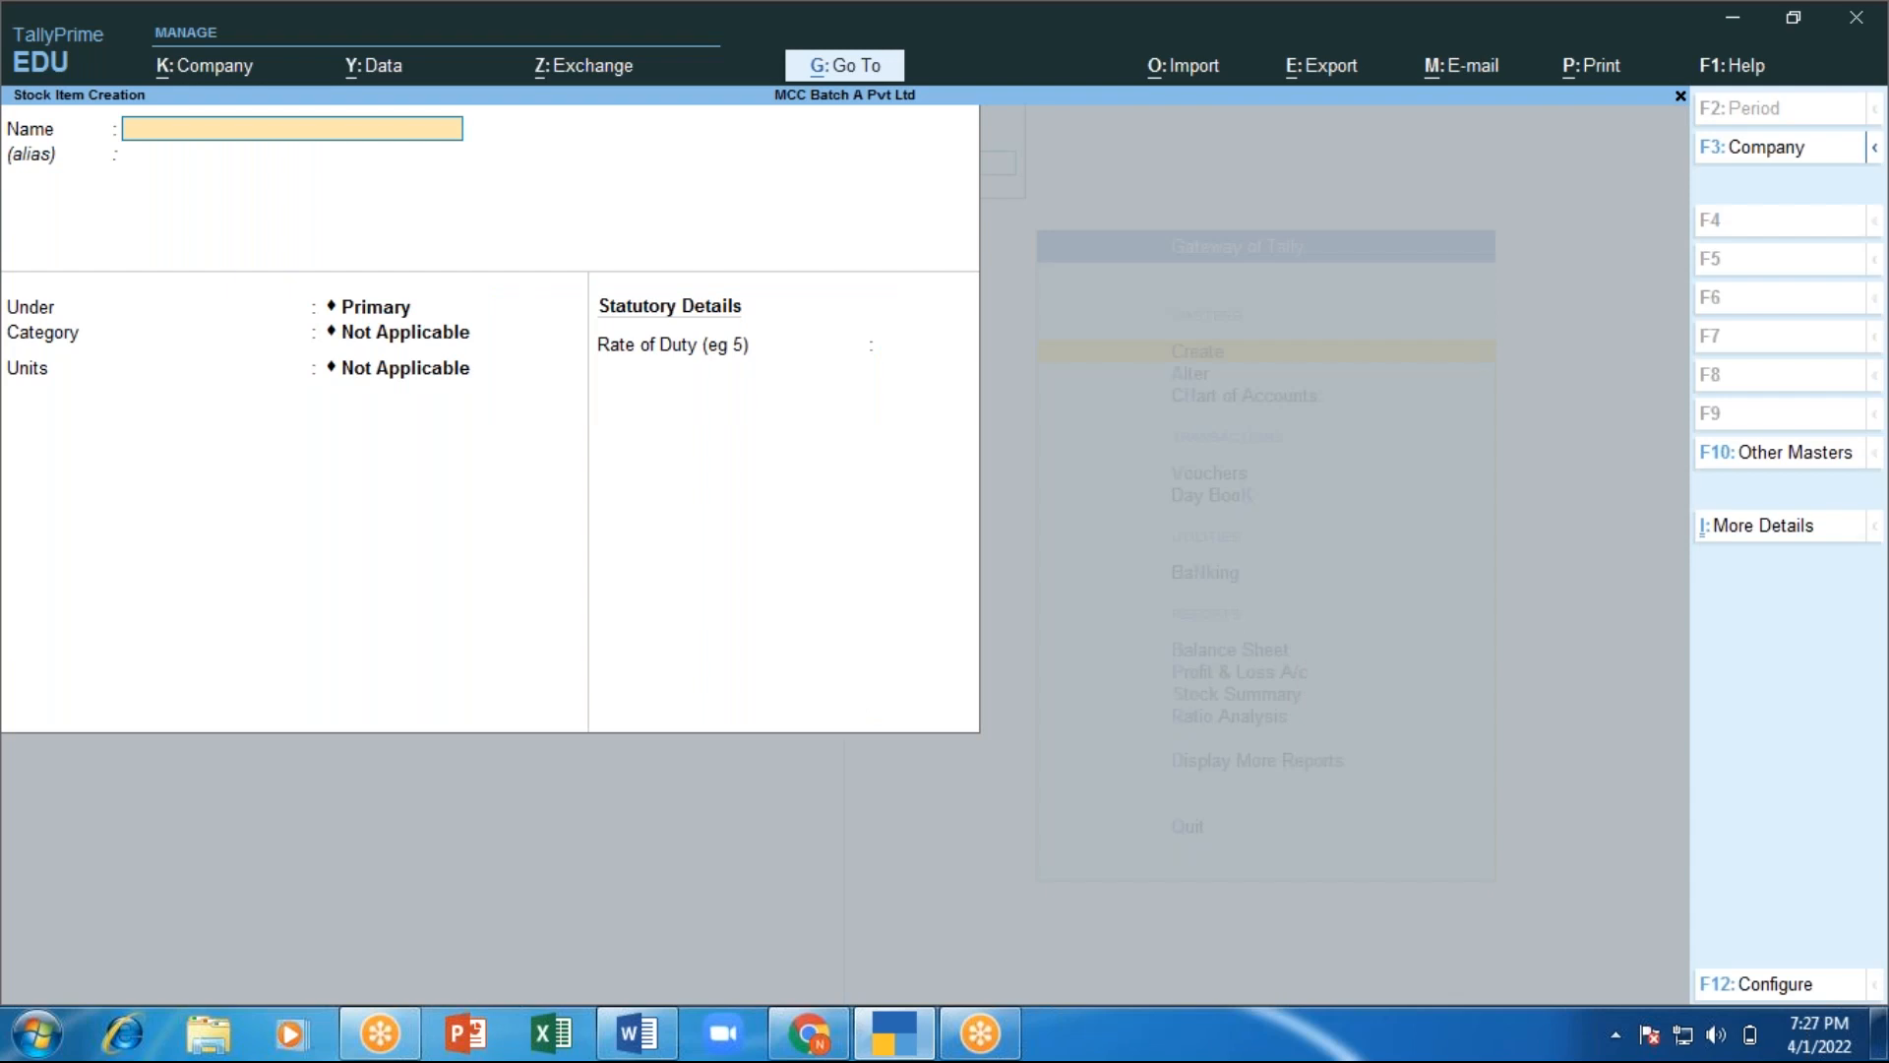
Enter a stock item named Sony 43" LED TV without an alias and place it under the Television group.
{"action": "type", "text": "Sony 43\" LED"}
{"action": "type", "text": "TV"}
{"action": "key", "text": "Return"}
{"action": "key", "text": "Return"}
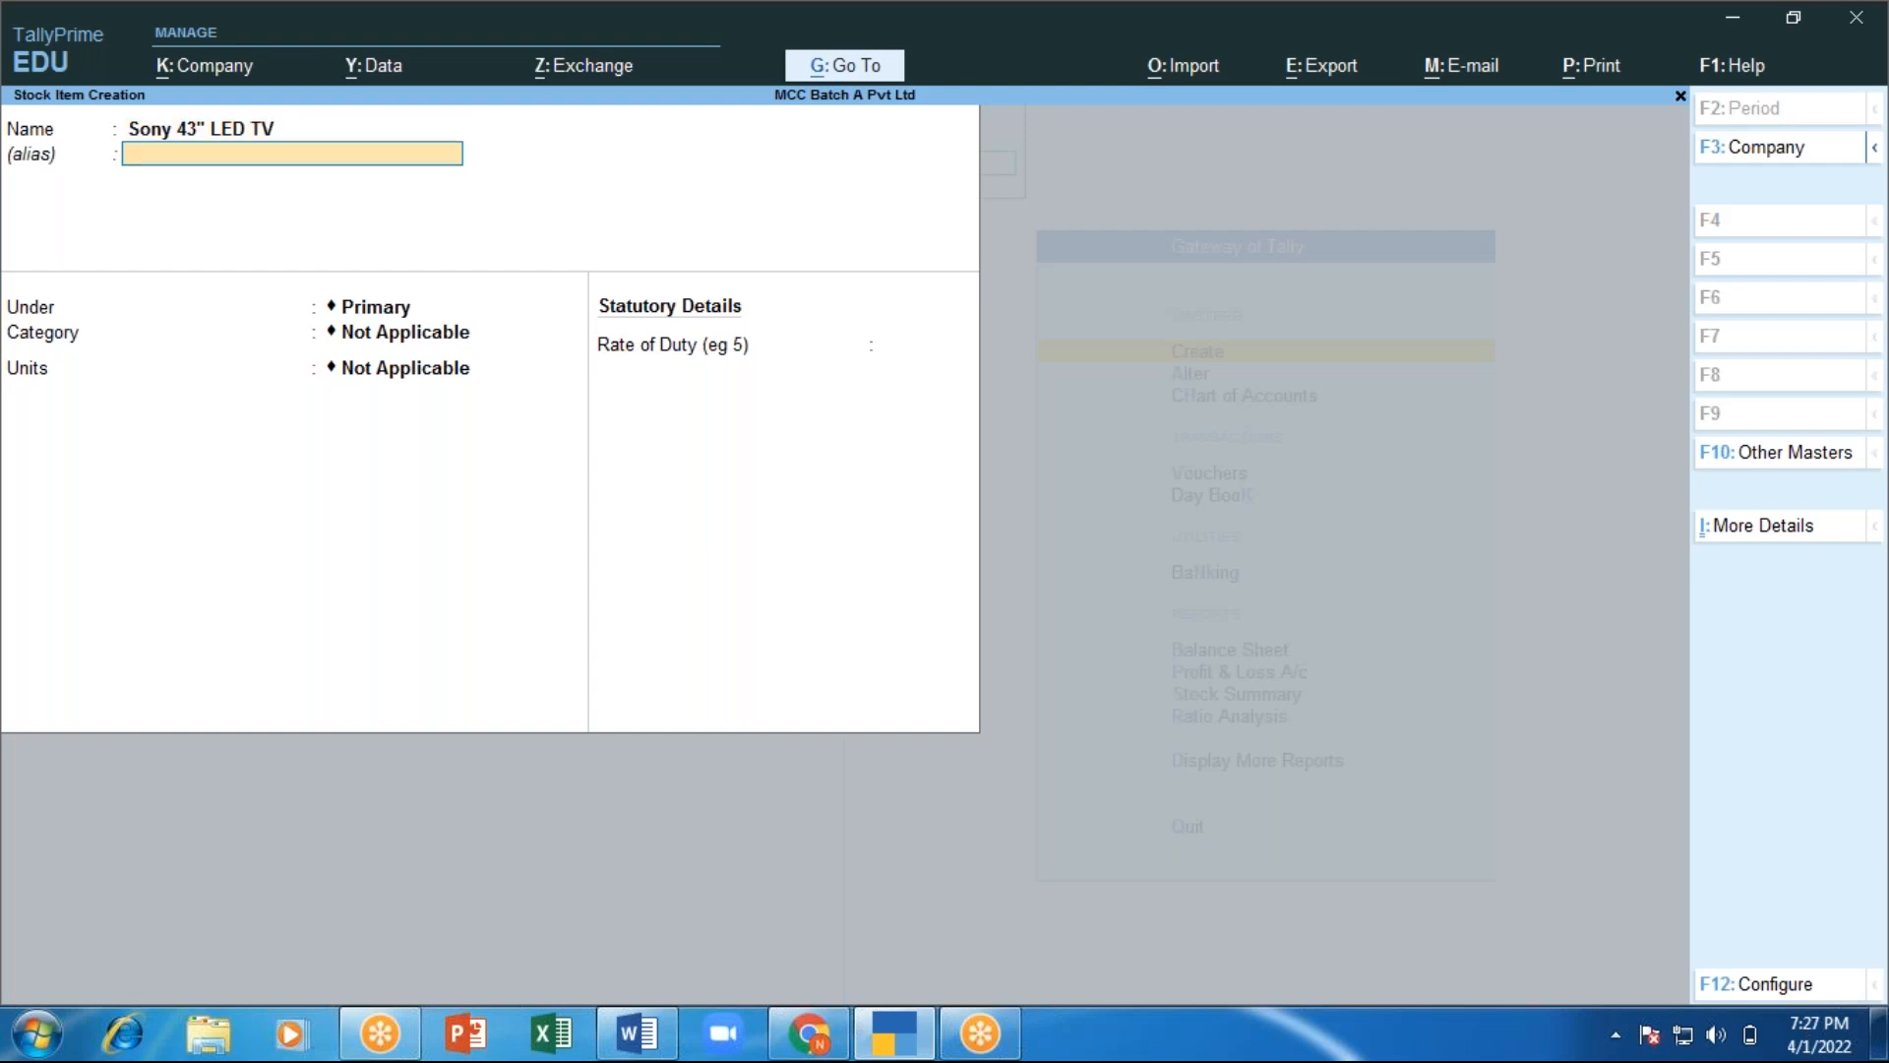
{"action": "key", "text": "Down"}
{"action": "key", "text": "Down"}
{"action": "key", "text": "Return"}
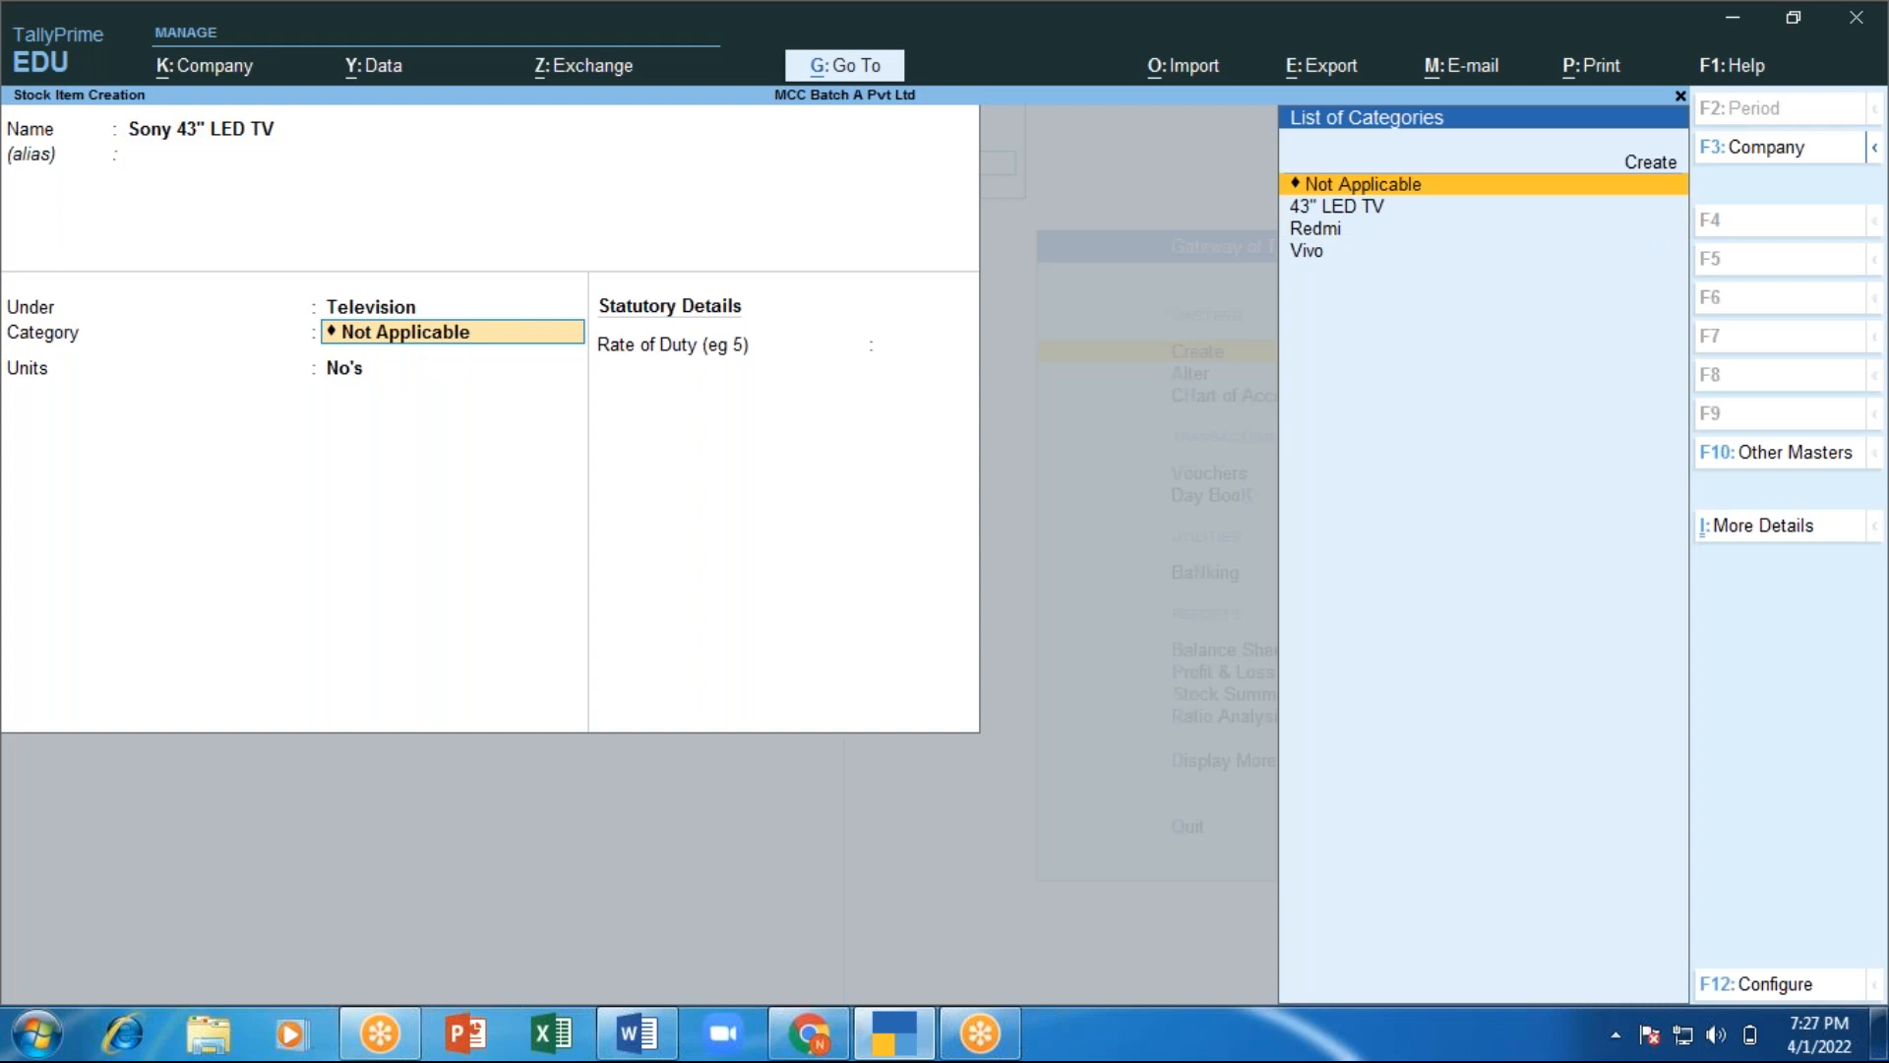
Assign the 43" LED TV category and the No's unit to the Sony item, save it without a duty rate and leave the form.
{"action": "key", "text": "Down"}
{"action": "key", "text": "Down"}
{"action": "key", "text": "Up"}
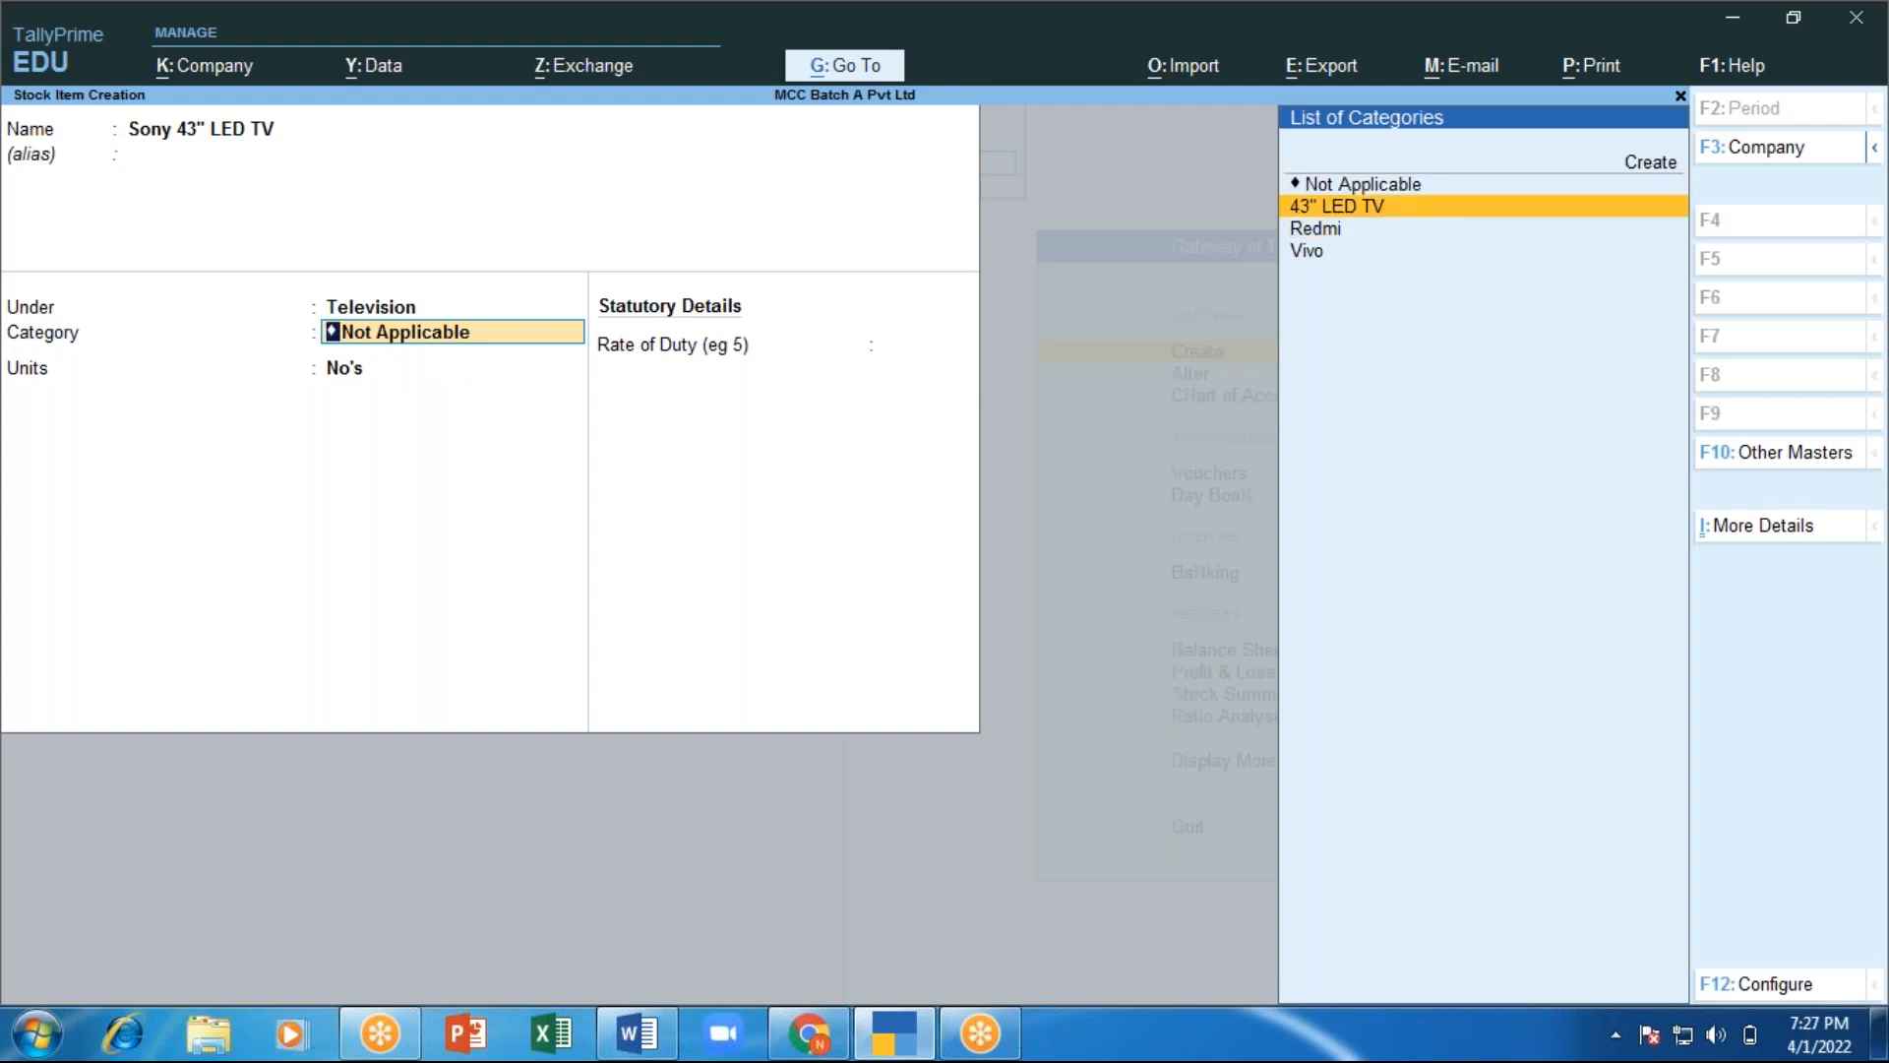
{"action": "key", "text": "Return"}
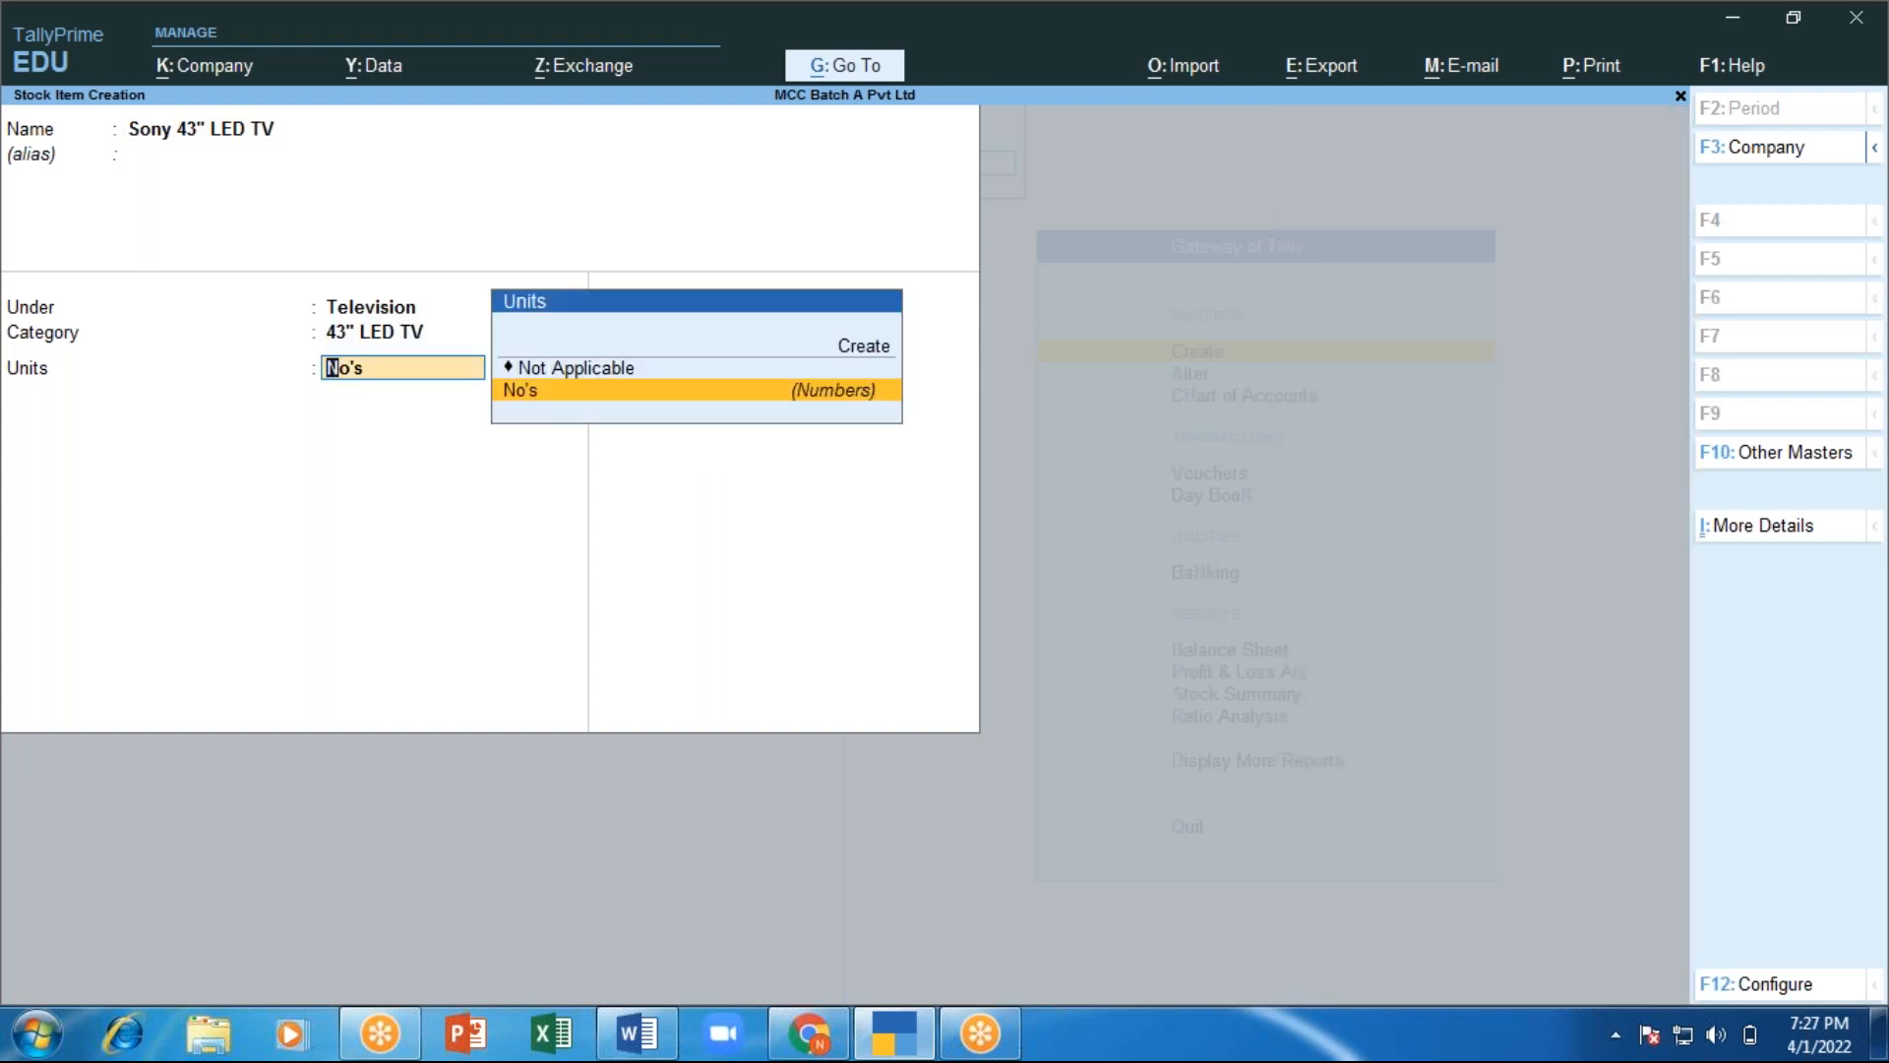
{"action": "key", "text": "Return"}
{"action": "key", "text": "Return"}
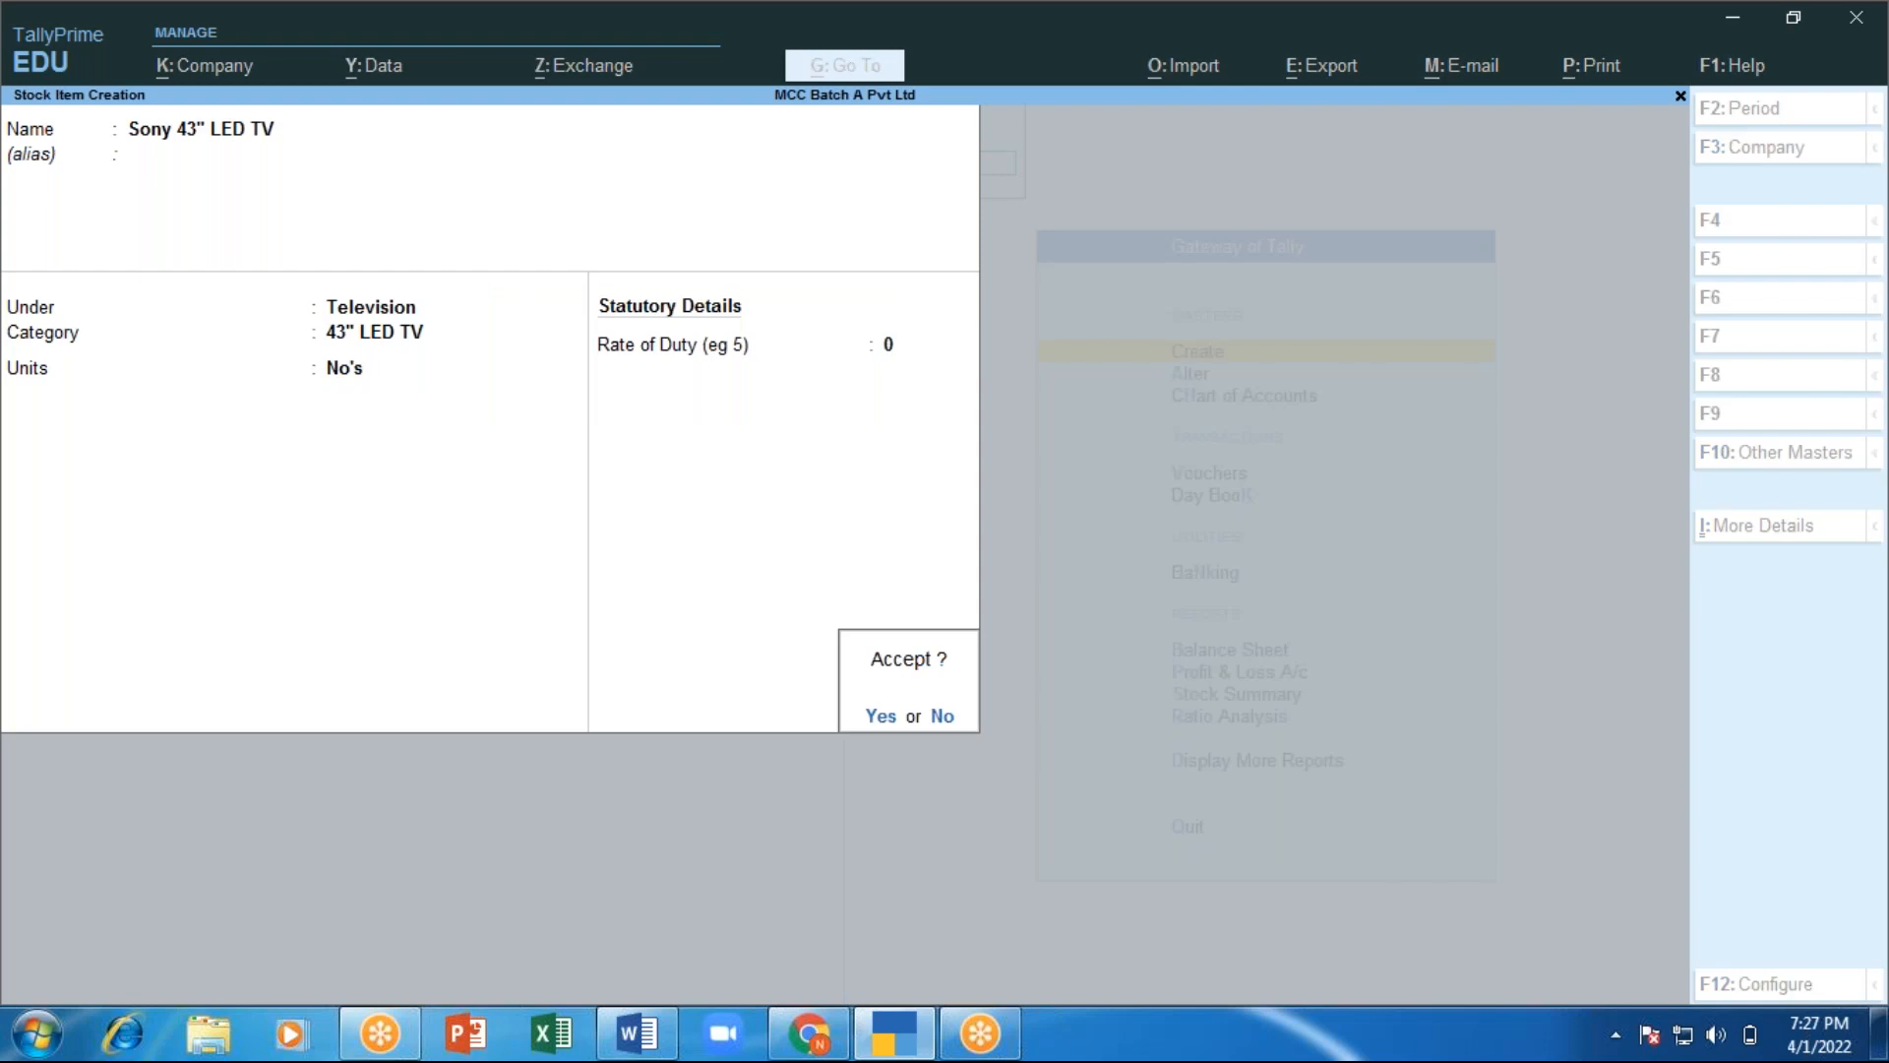
{"action": "key", "text": "Return"}
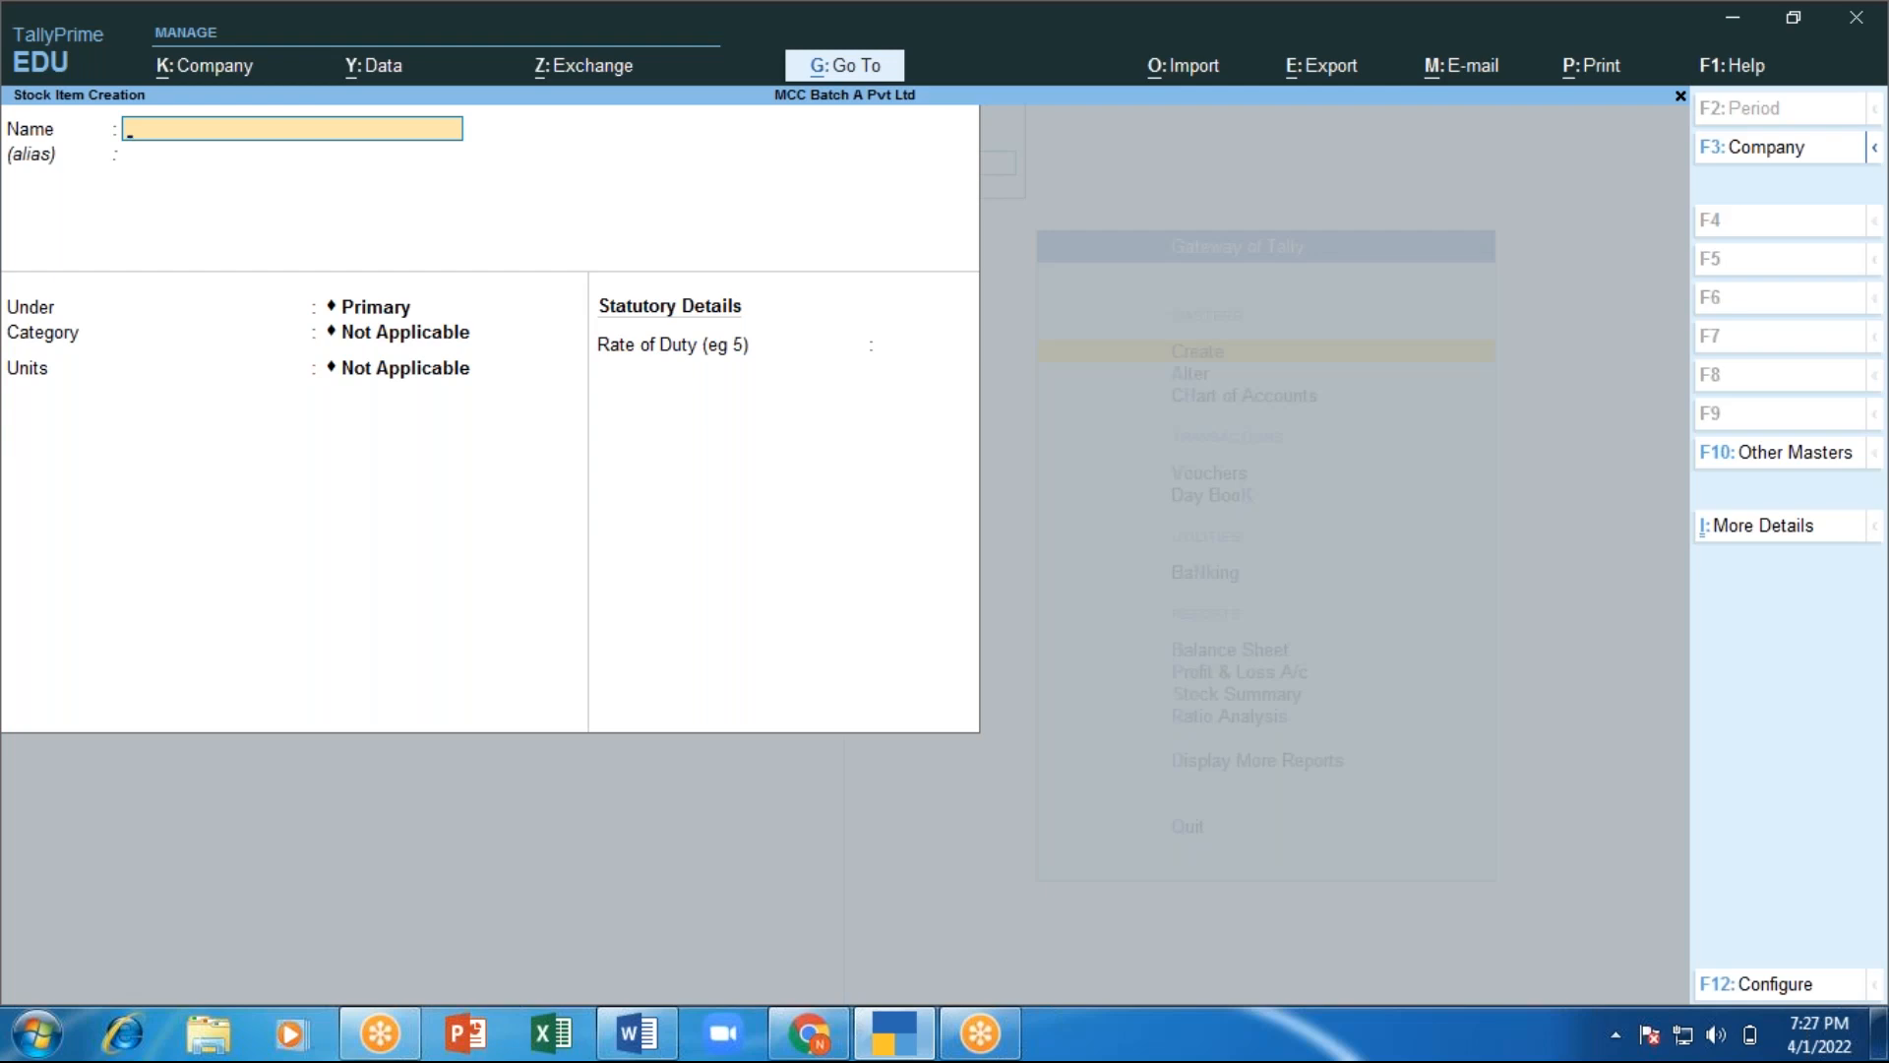
{"action": "key", "text": "Escape"}
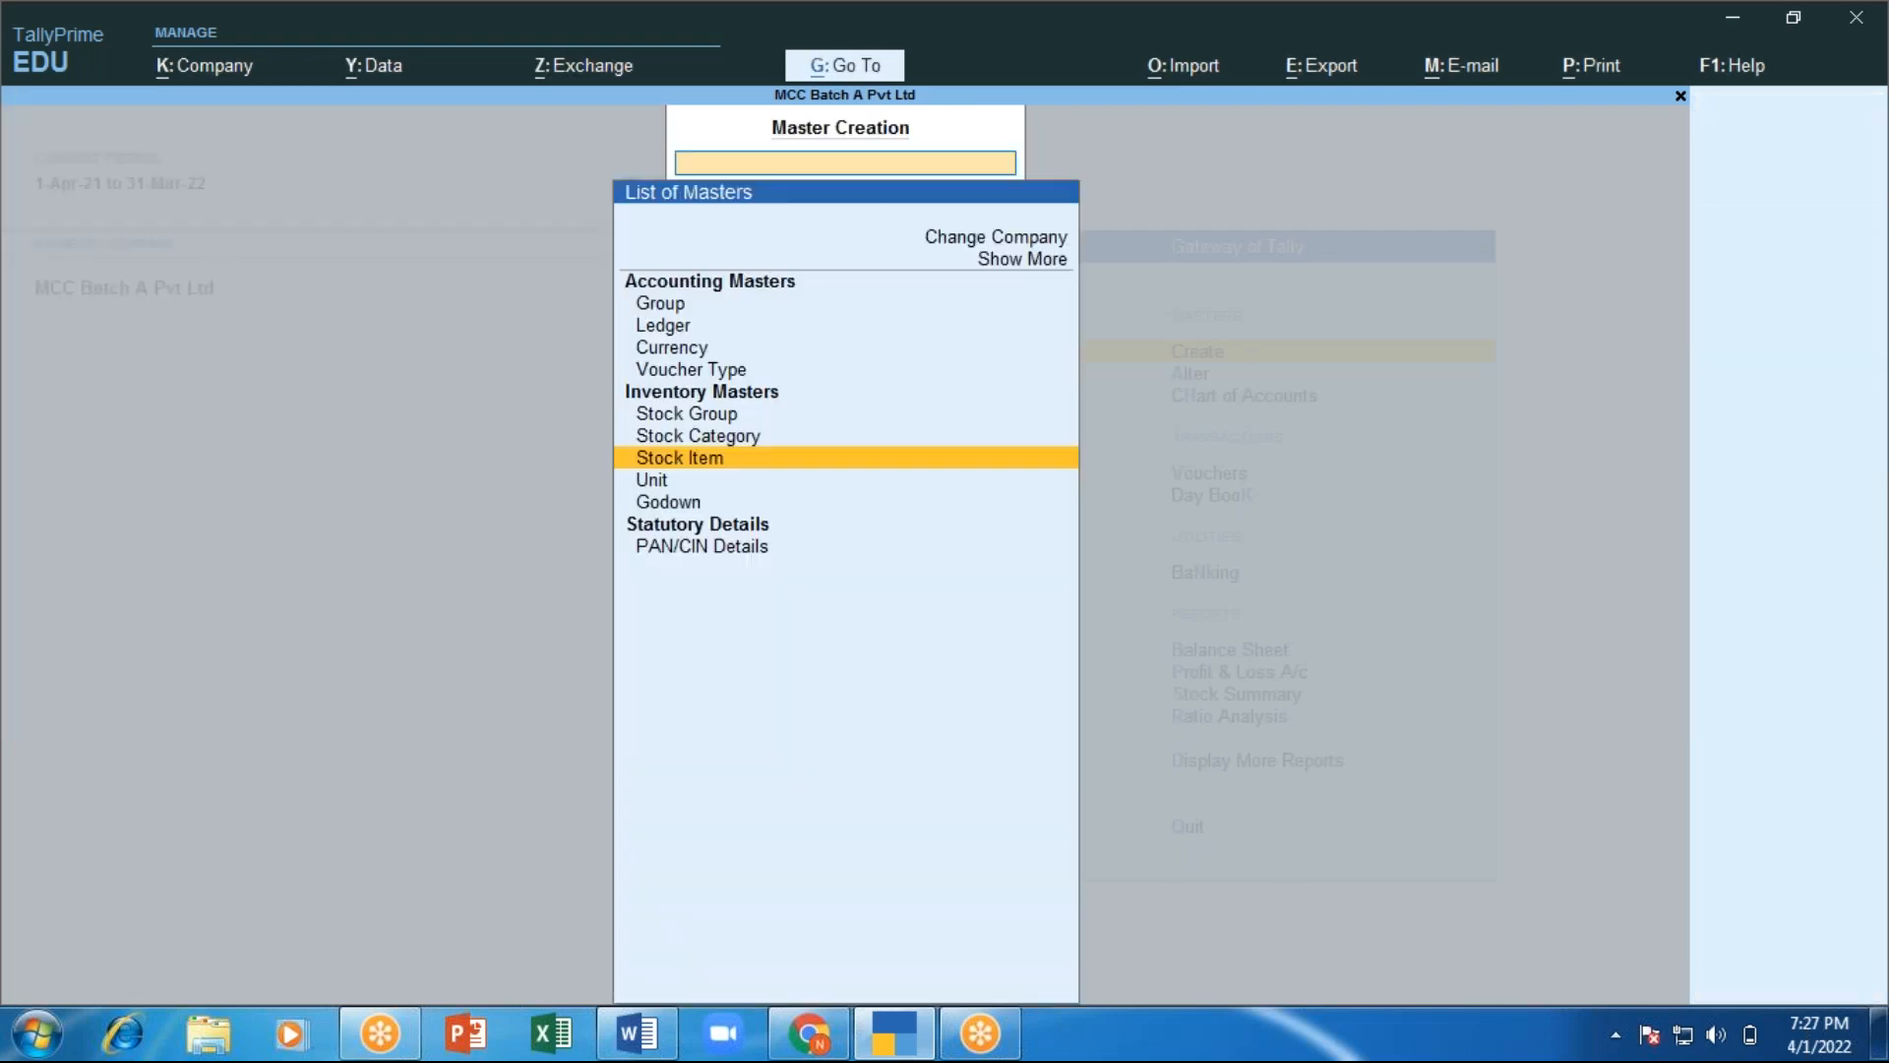
{"action": "key", "text": "Down"}
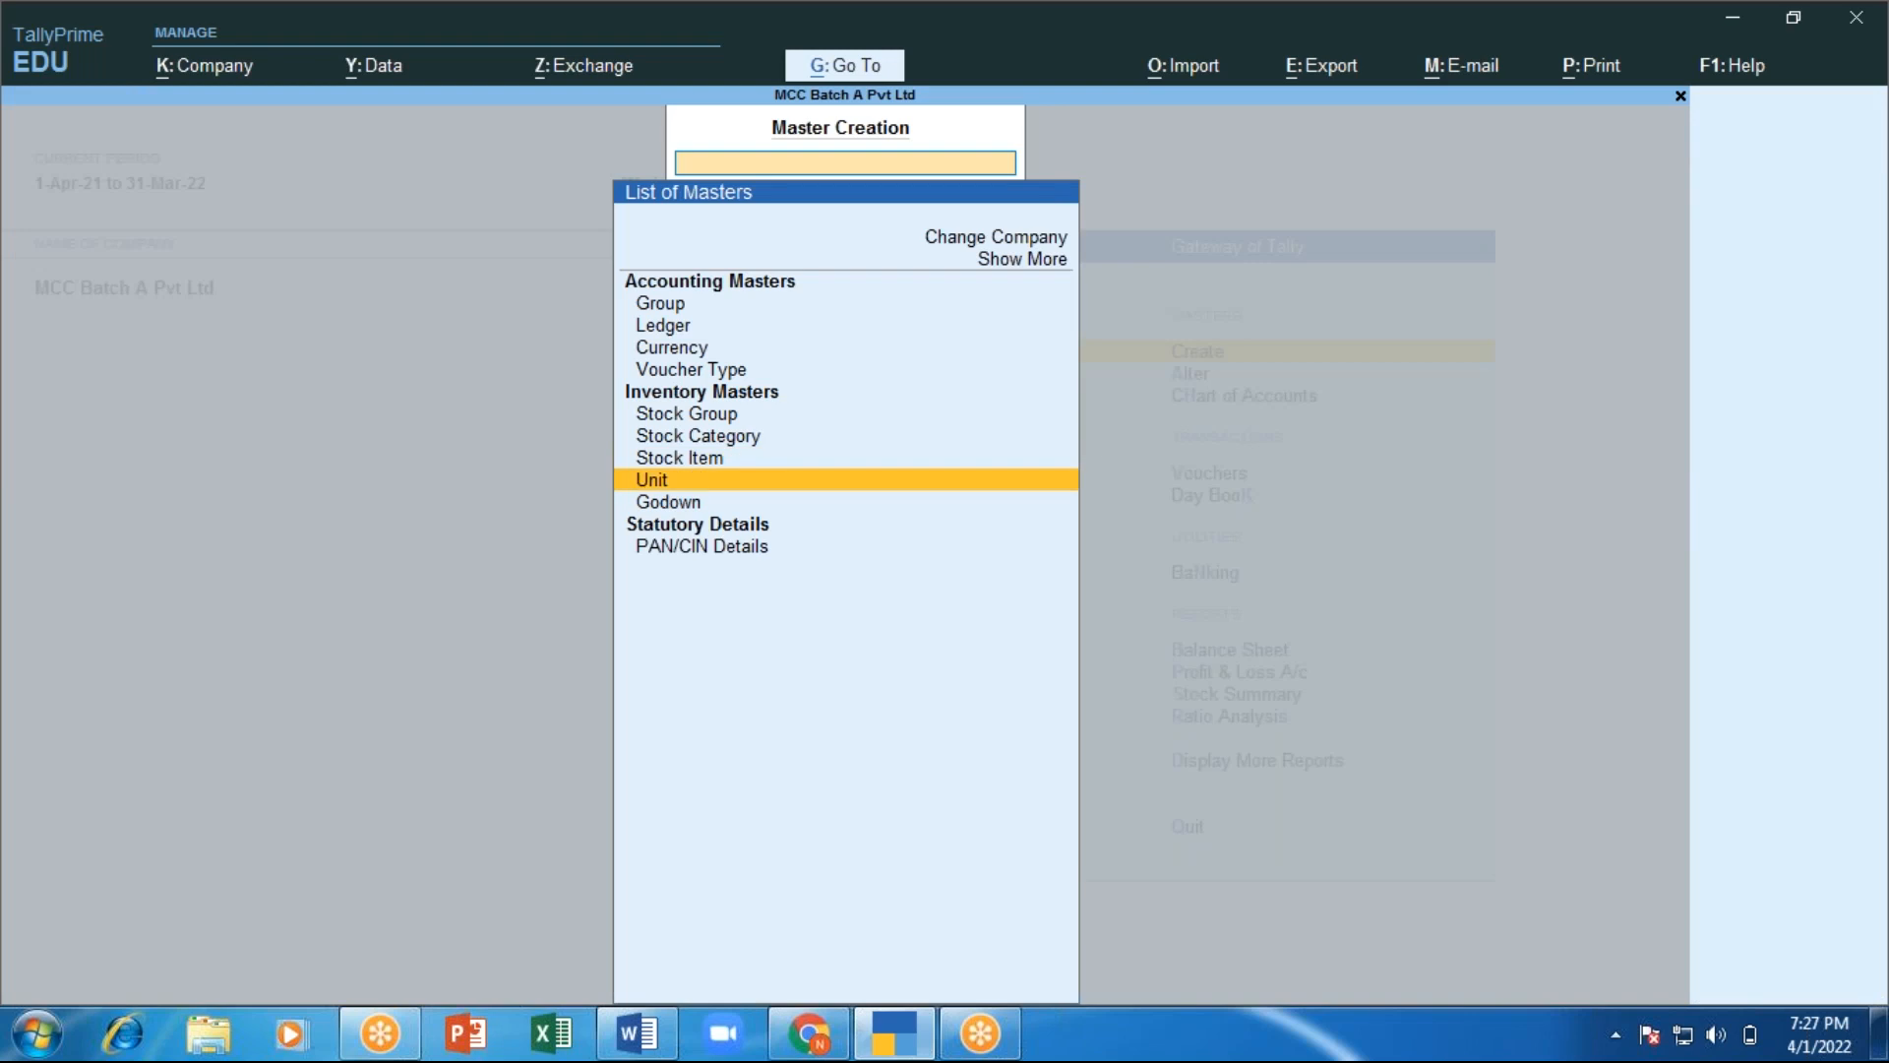
{"action": "key", "text": "Down"}
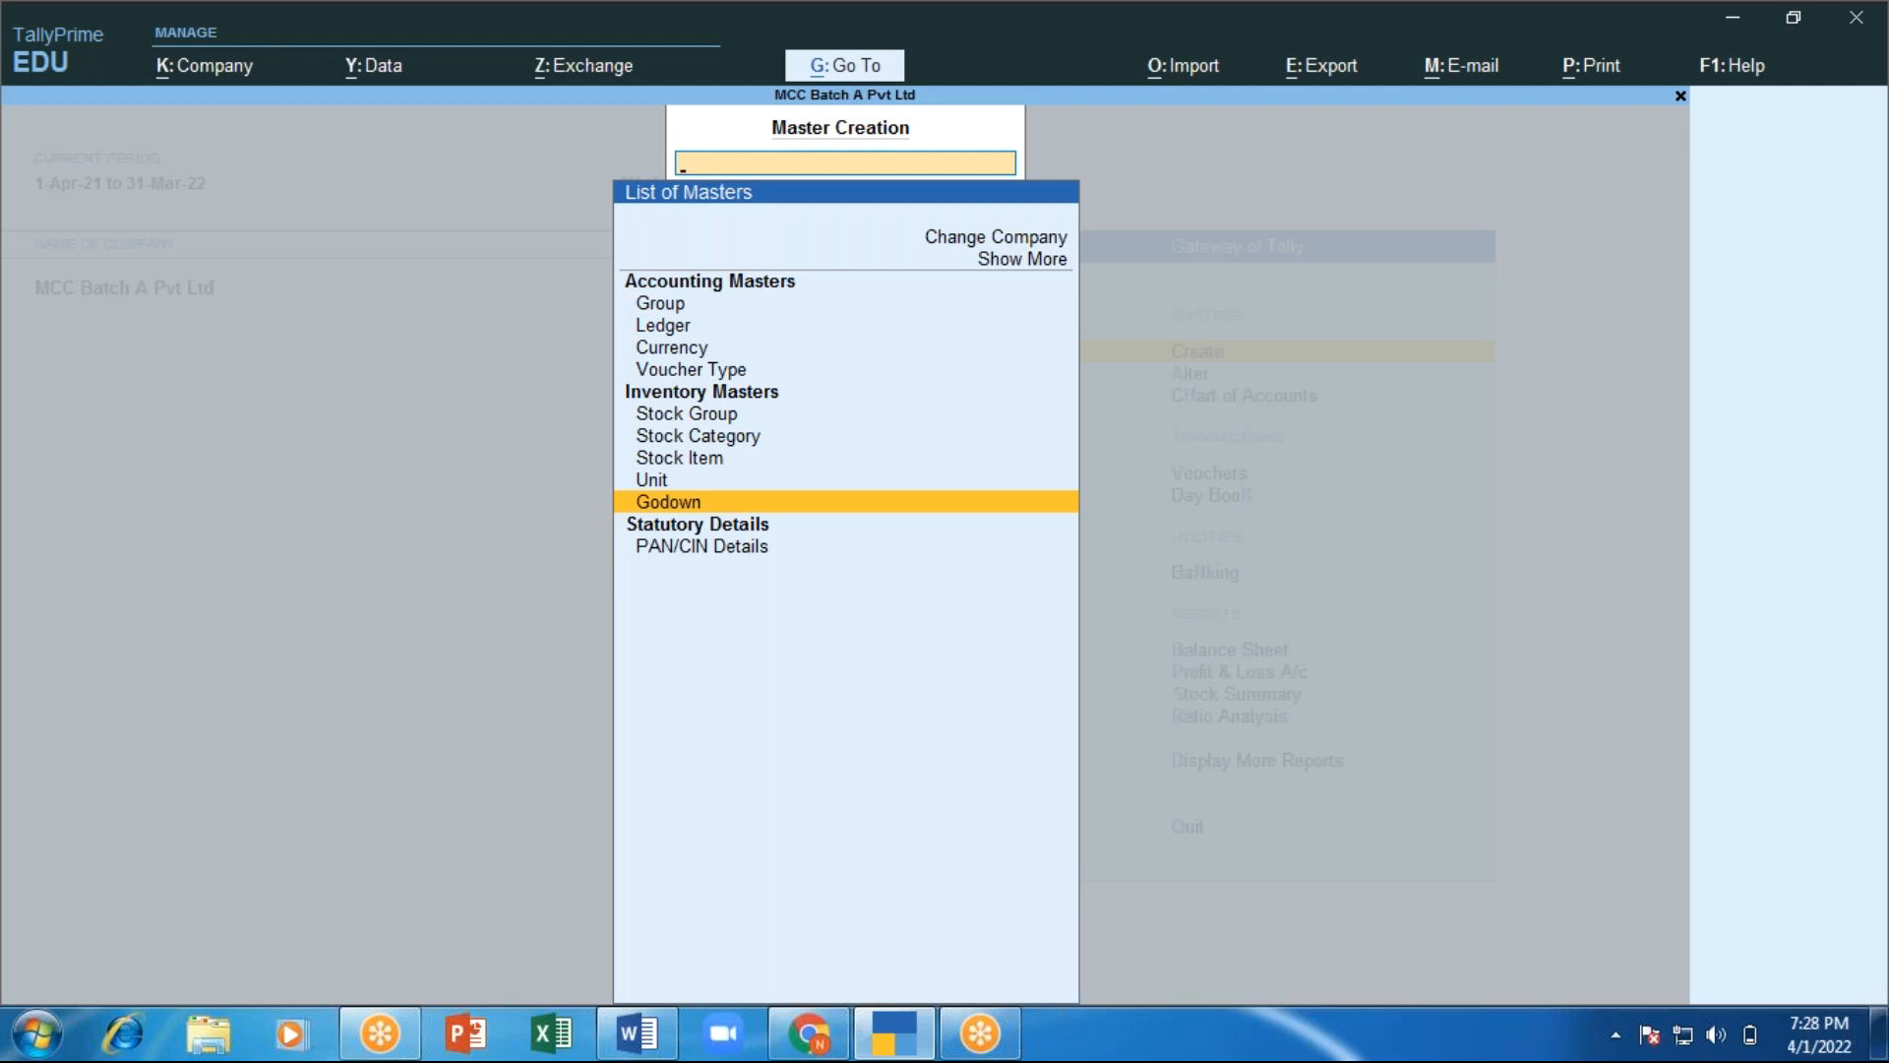
{"action": "key", "text": "Return"}
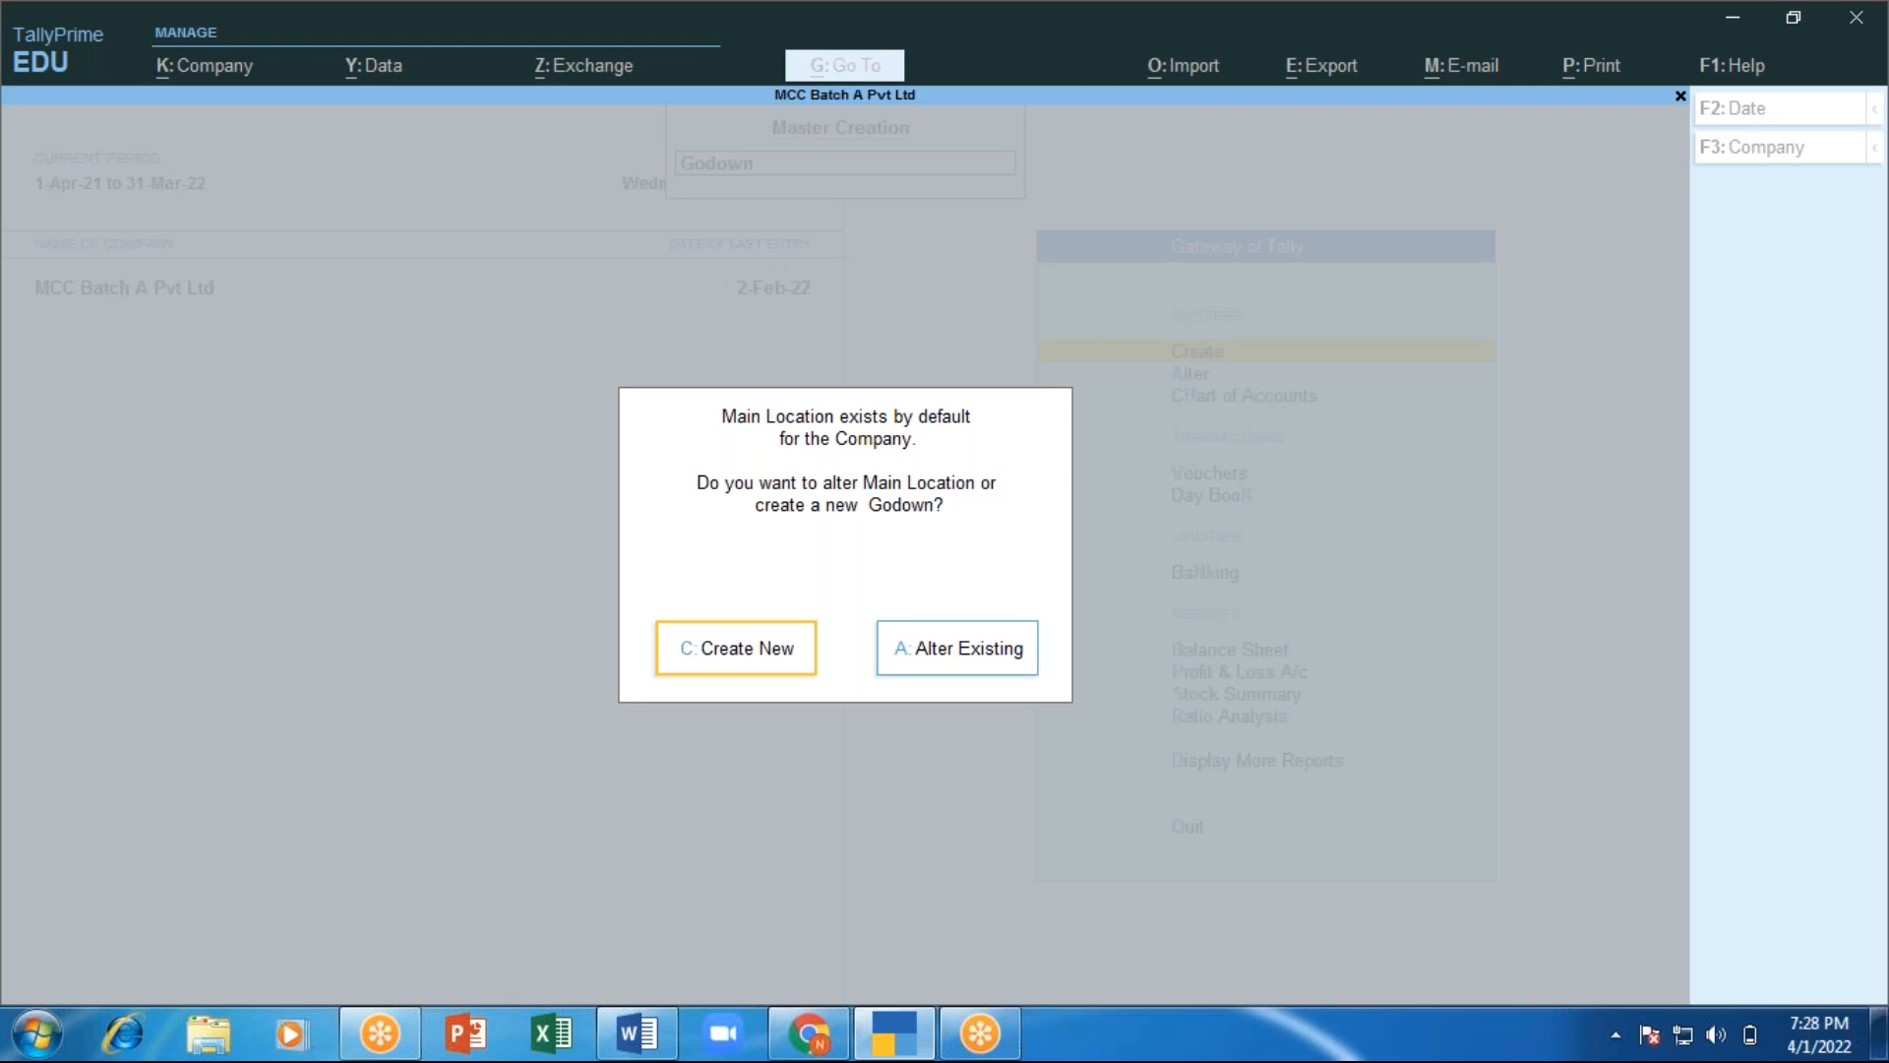
{"action": "key", "text": "Right"}
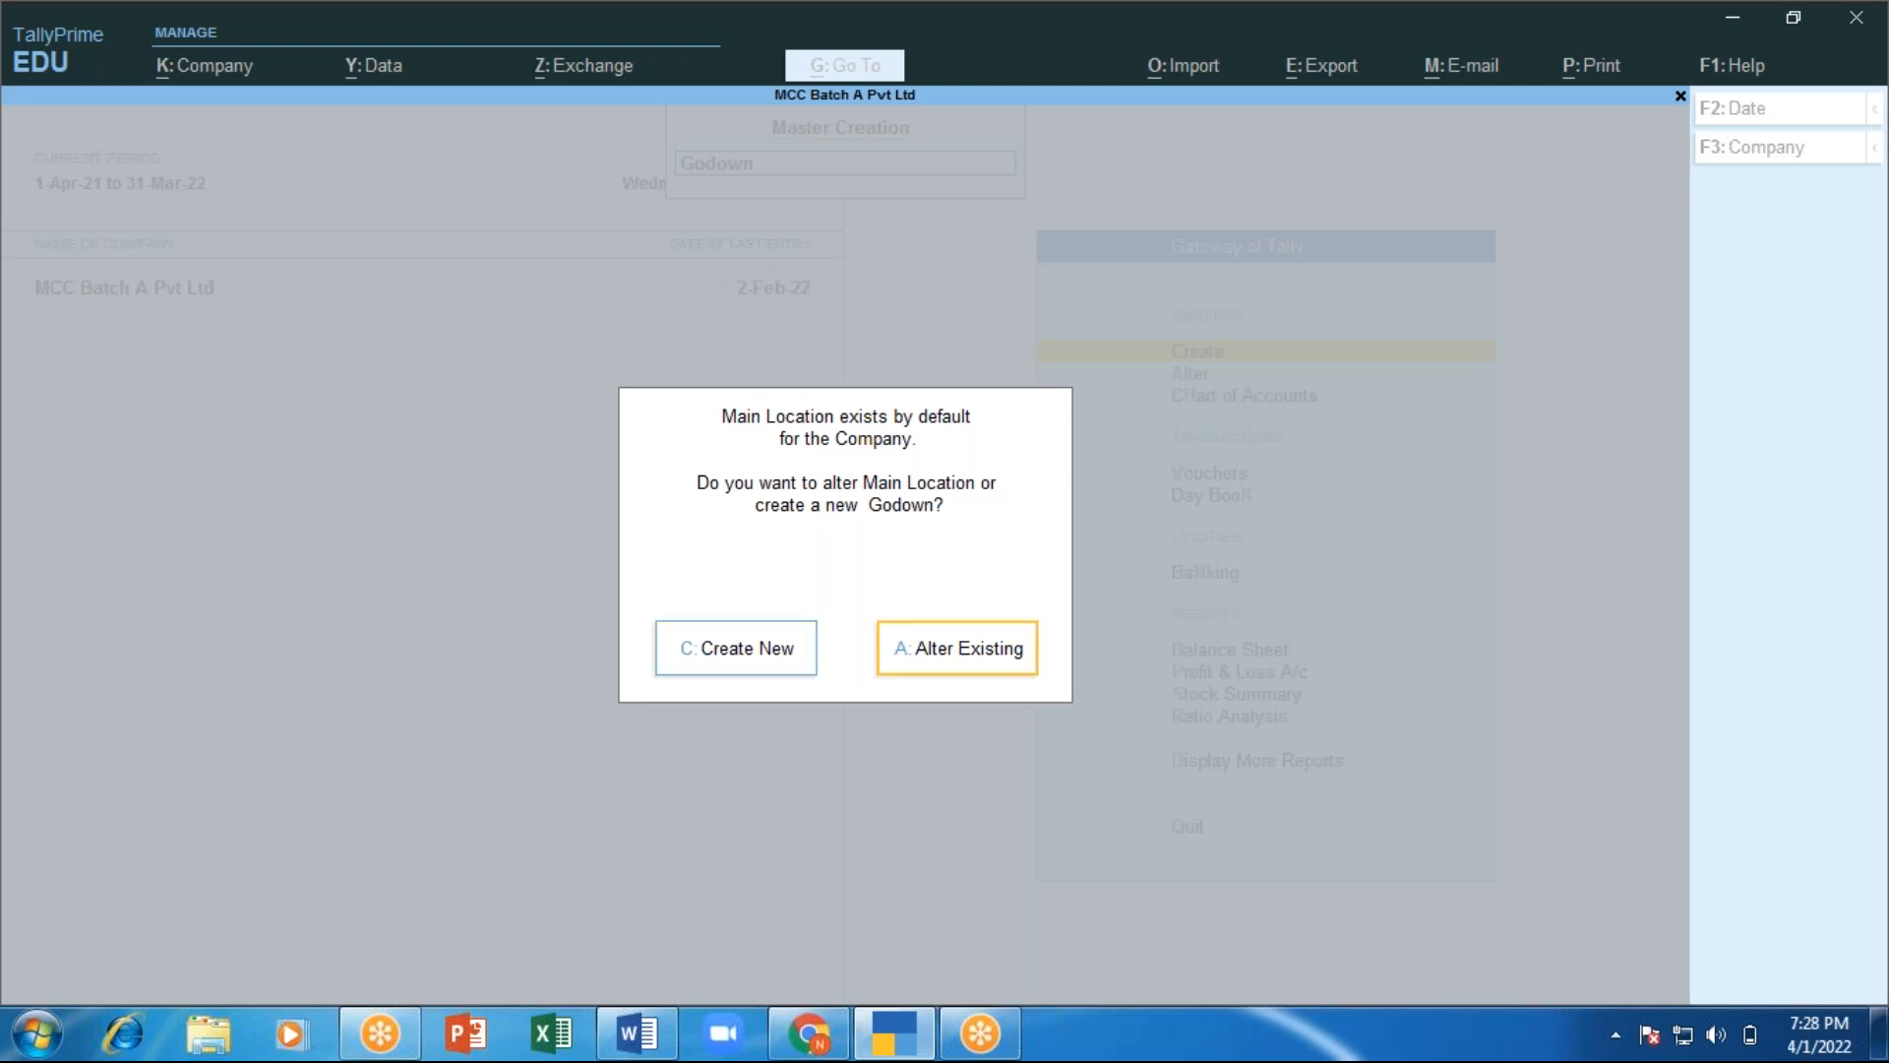
{"action": "key", "text": "Return"}
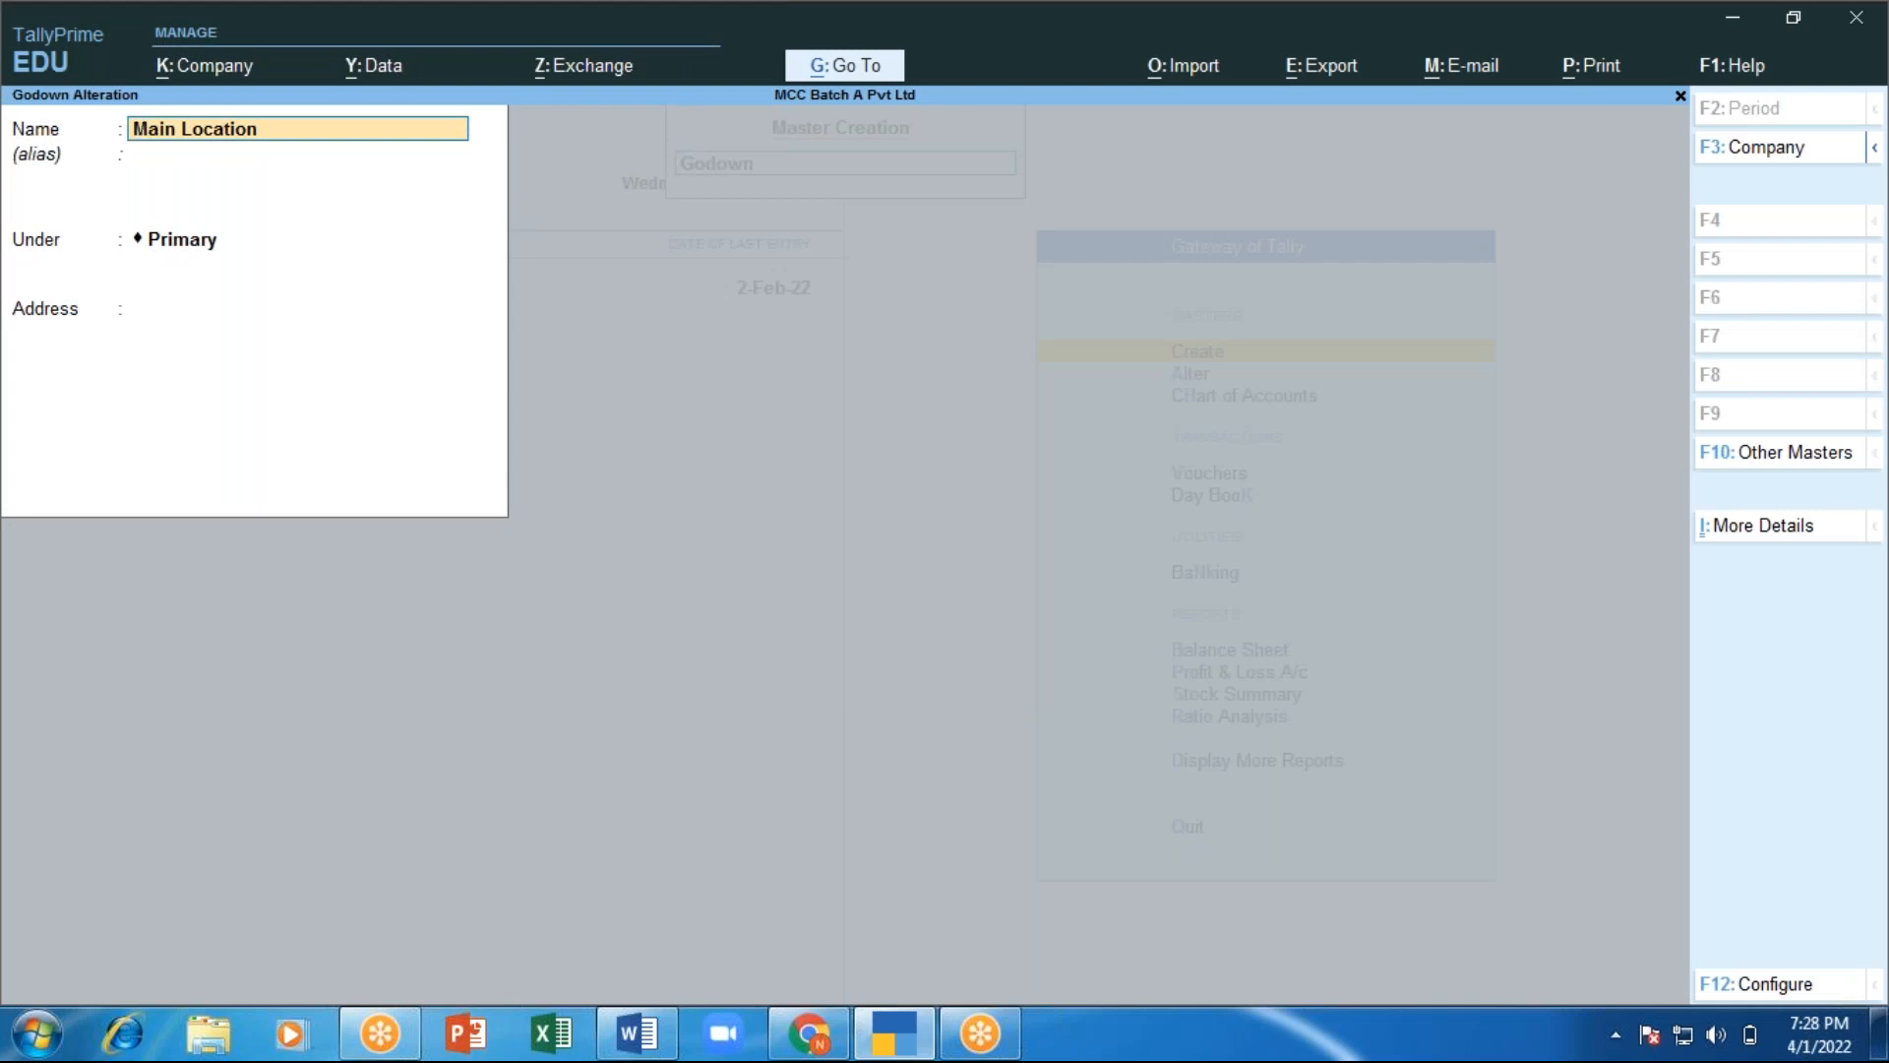
{"action": "key", "text": "BackSpace"}
{"action": "key", "text": "Escape"}
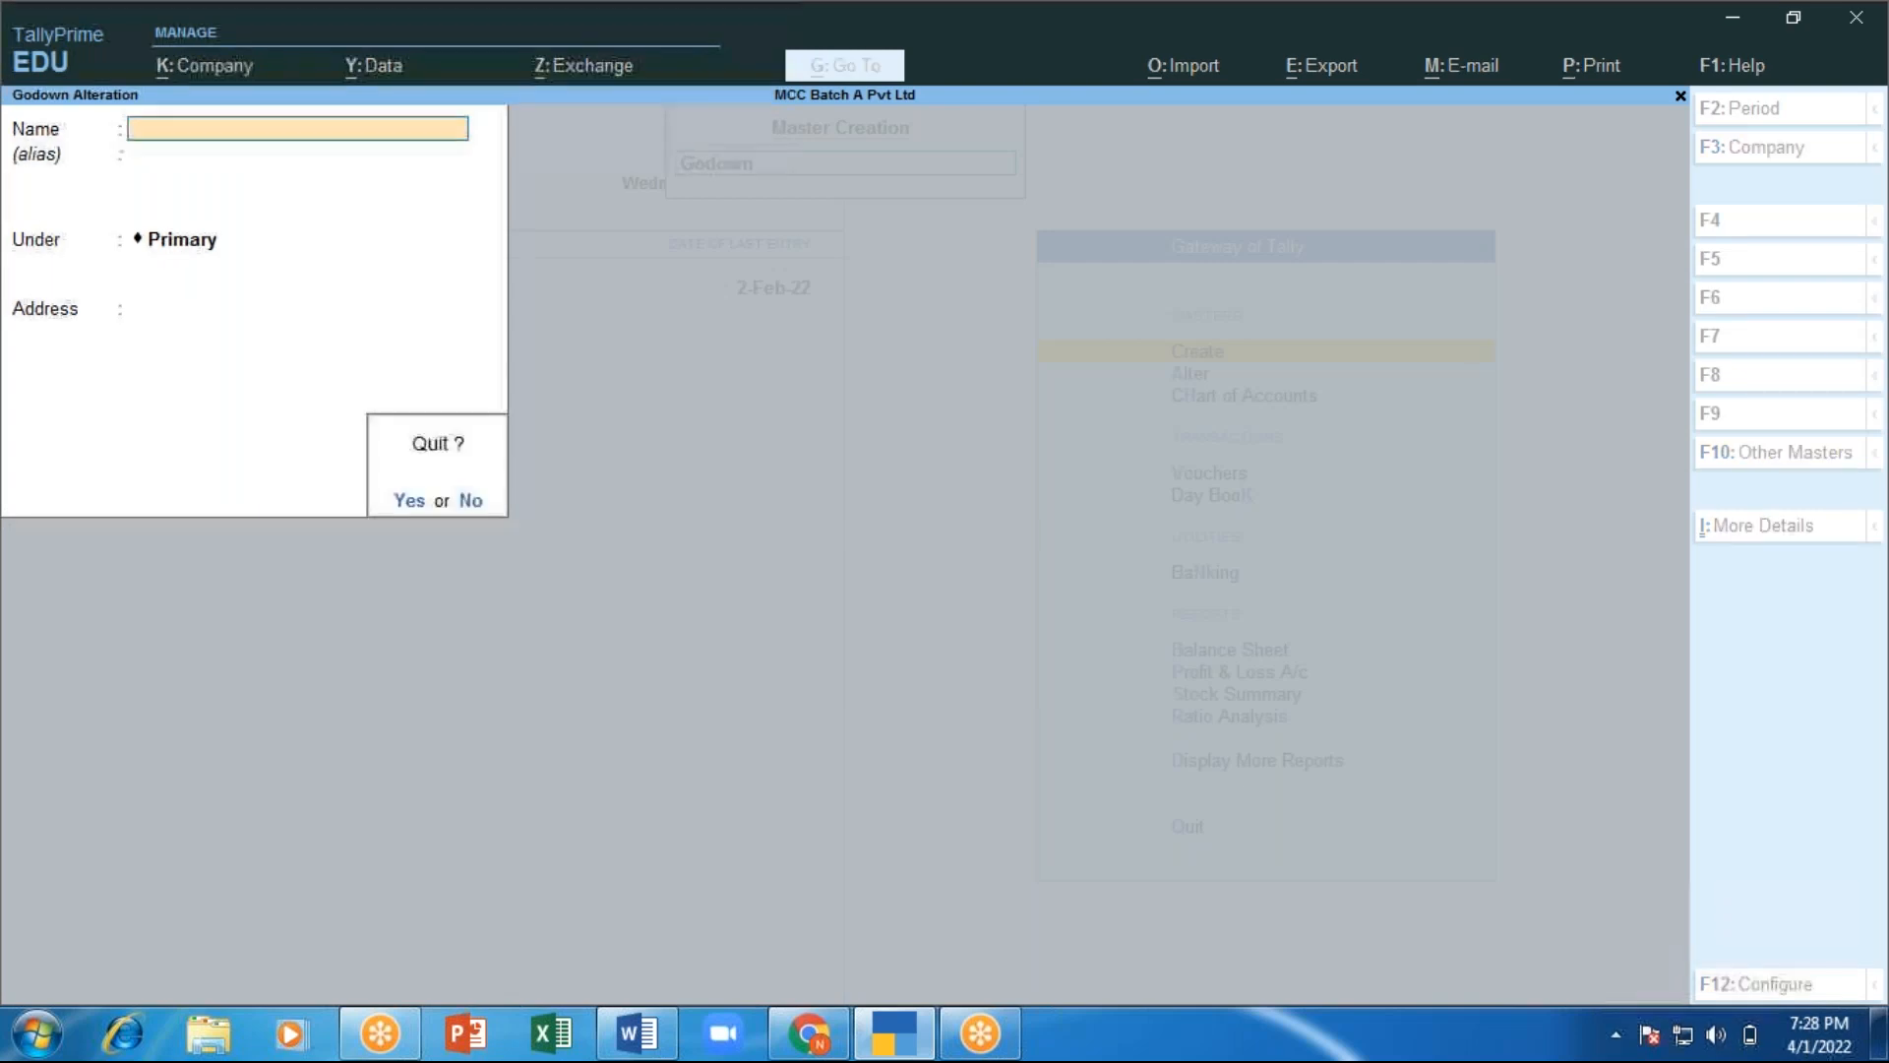
{"action": "key", "text": "Return"}
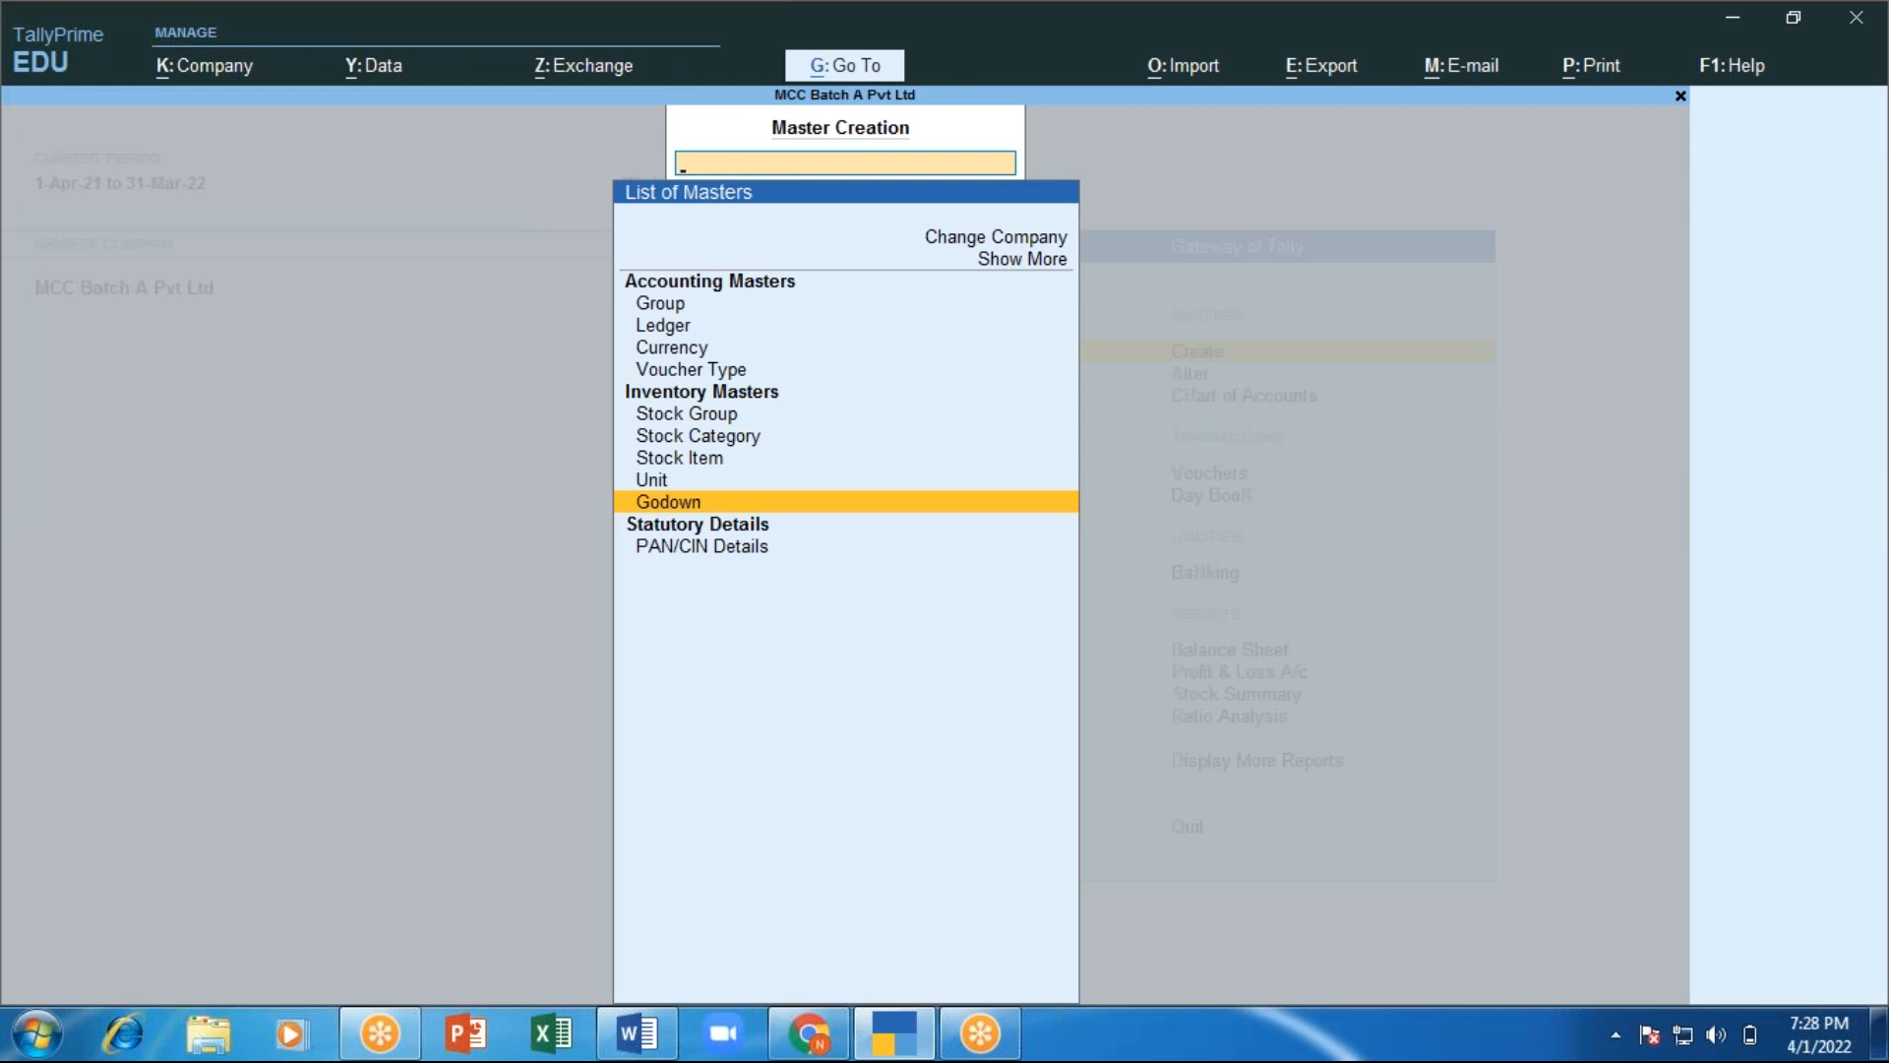
Start a new godown rather than altering Main Location, and name it Godown A without an alias.
{"action": "key", "text": "Return"}
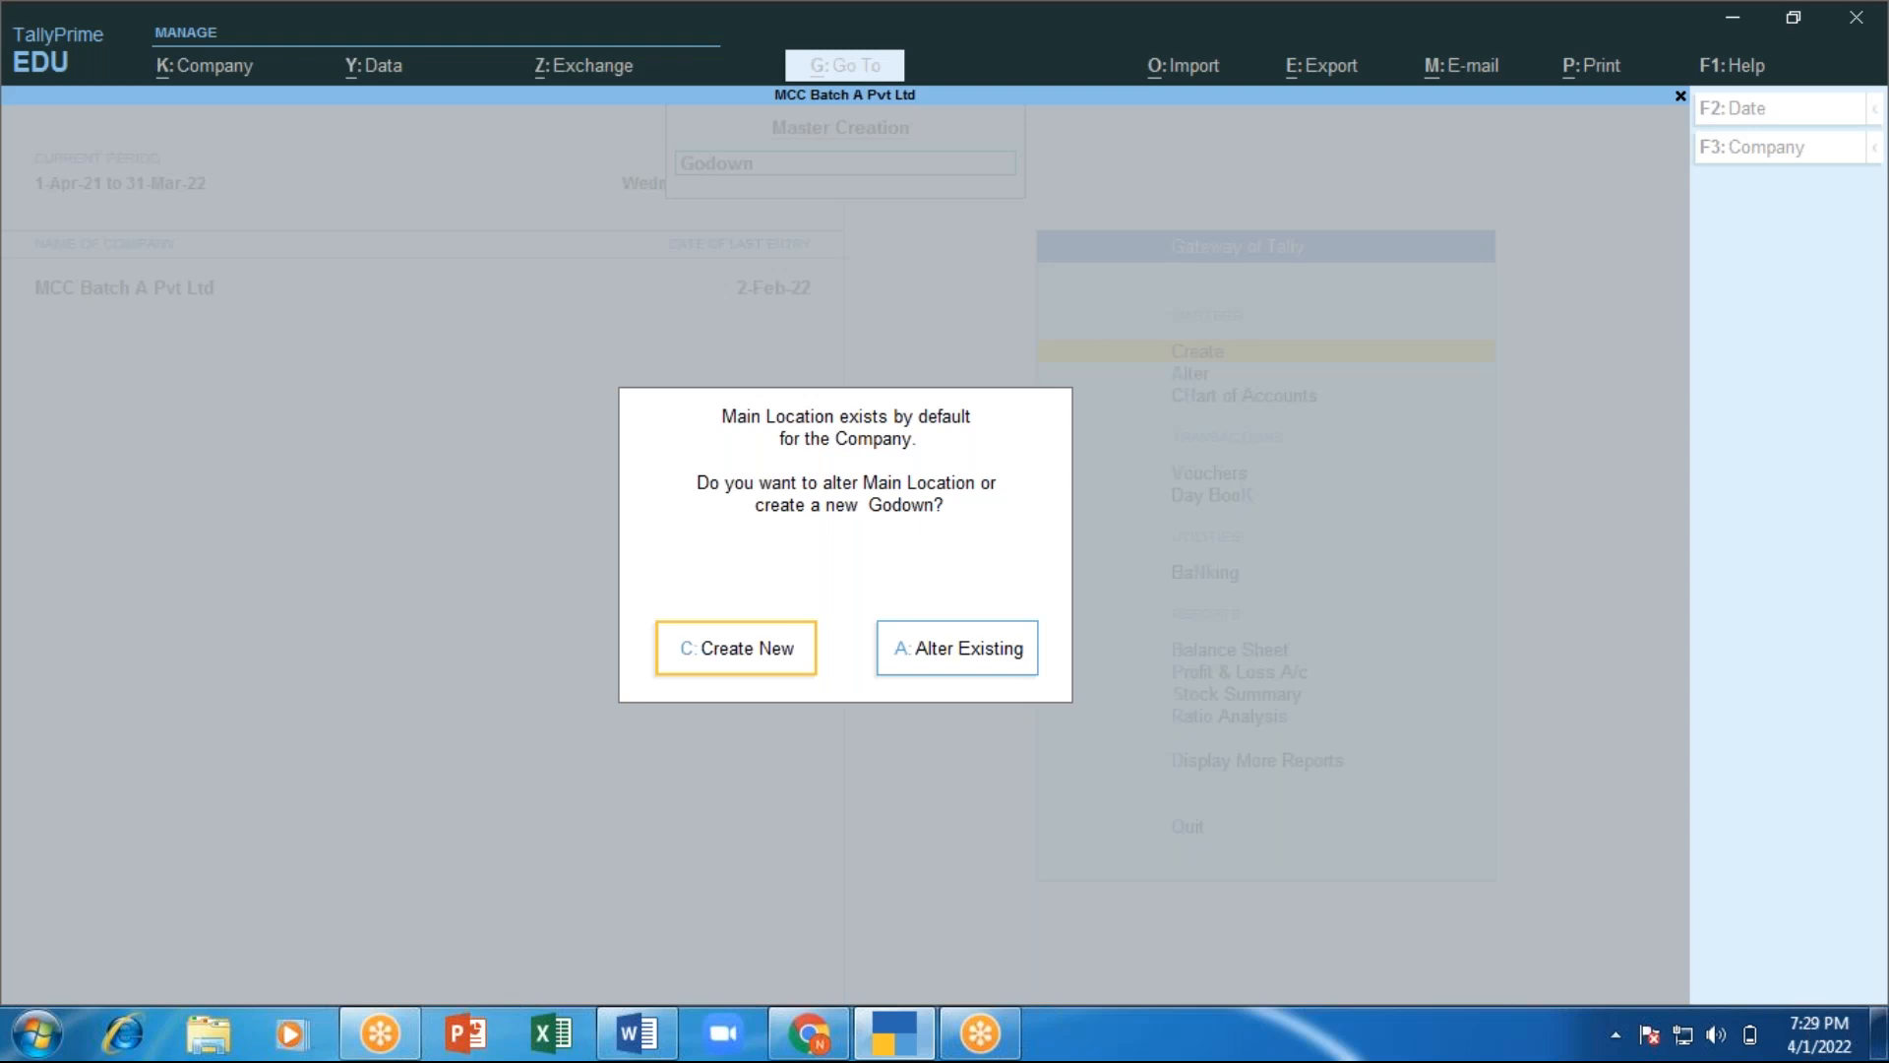
{"action": "mouse_move", "coordinate": [1749, 1043]}
{"action": "key", "text": "c"}
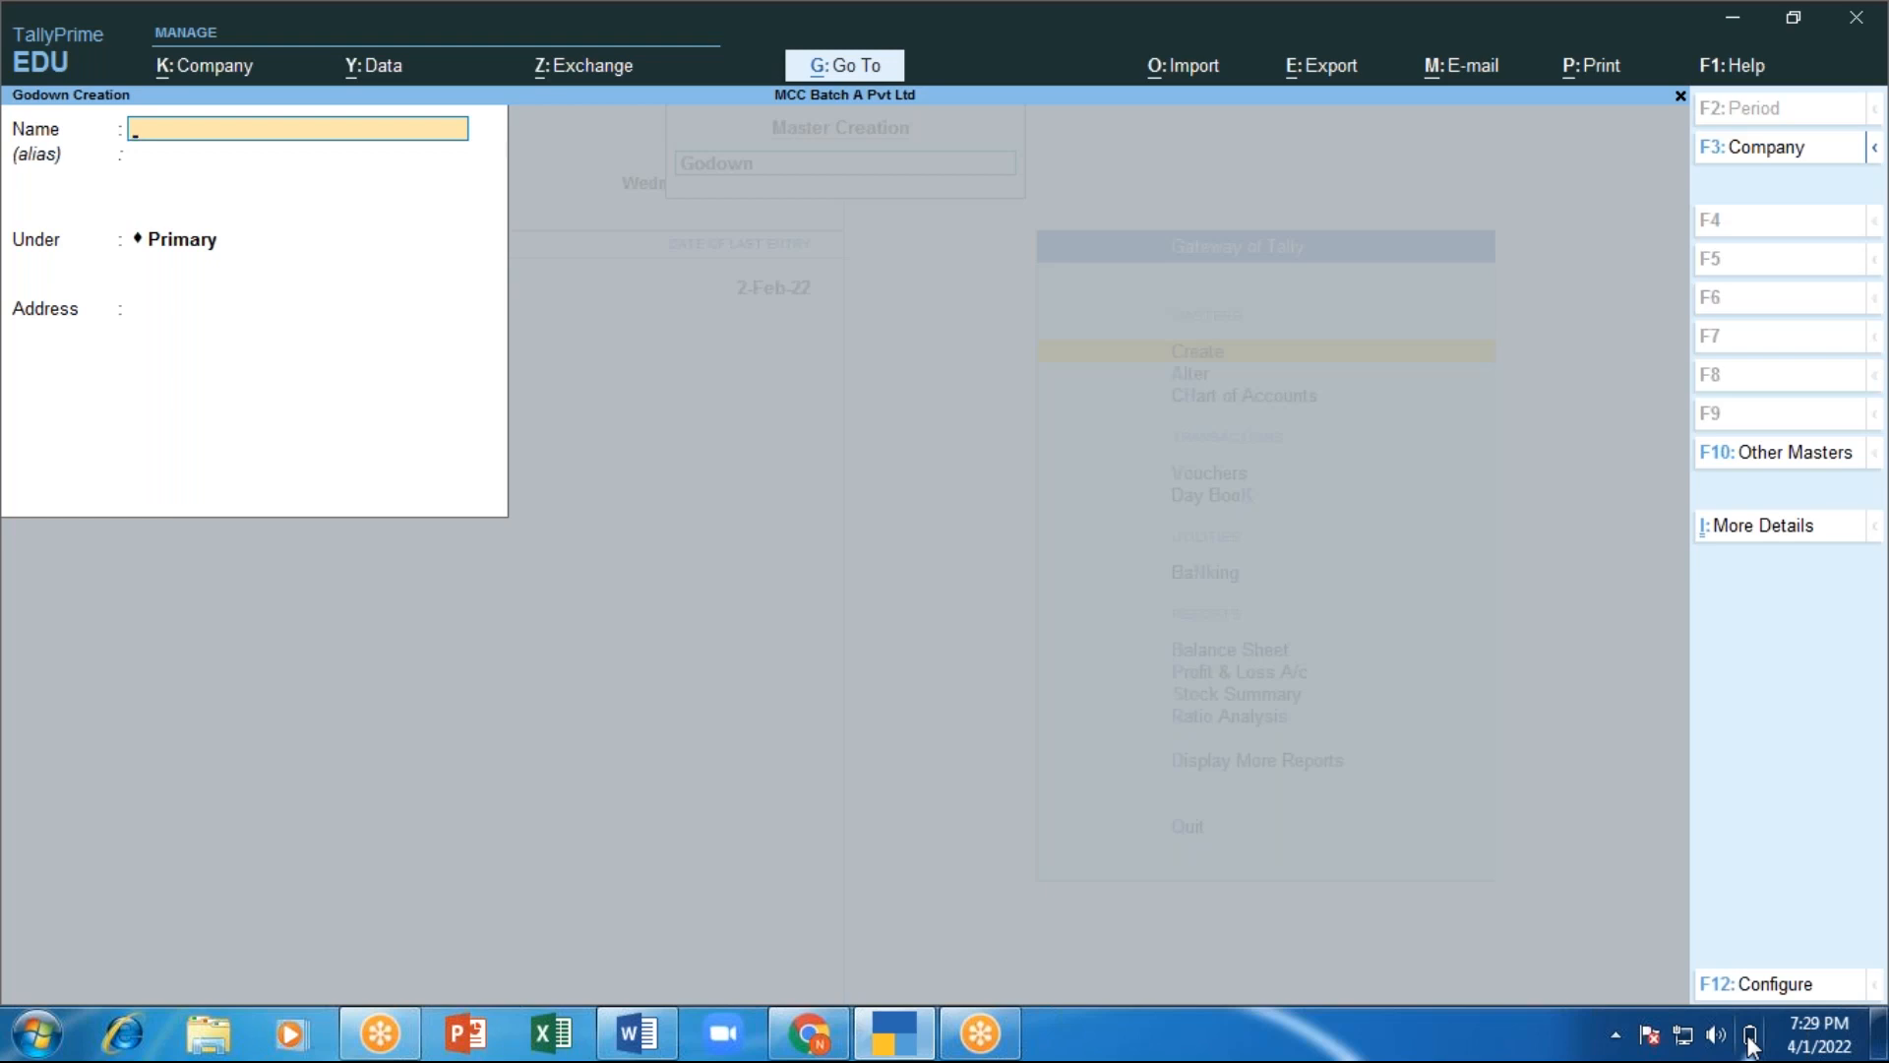
{"action": "type", "text": "G"}
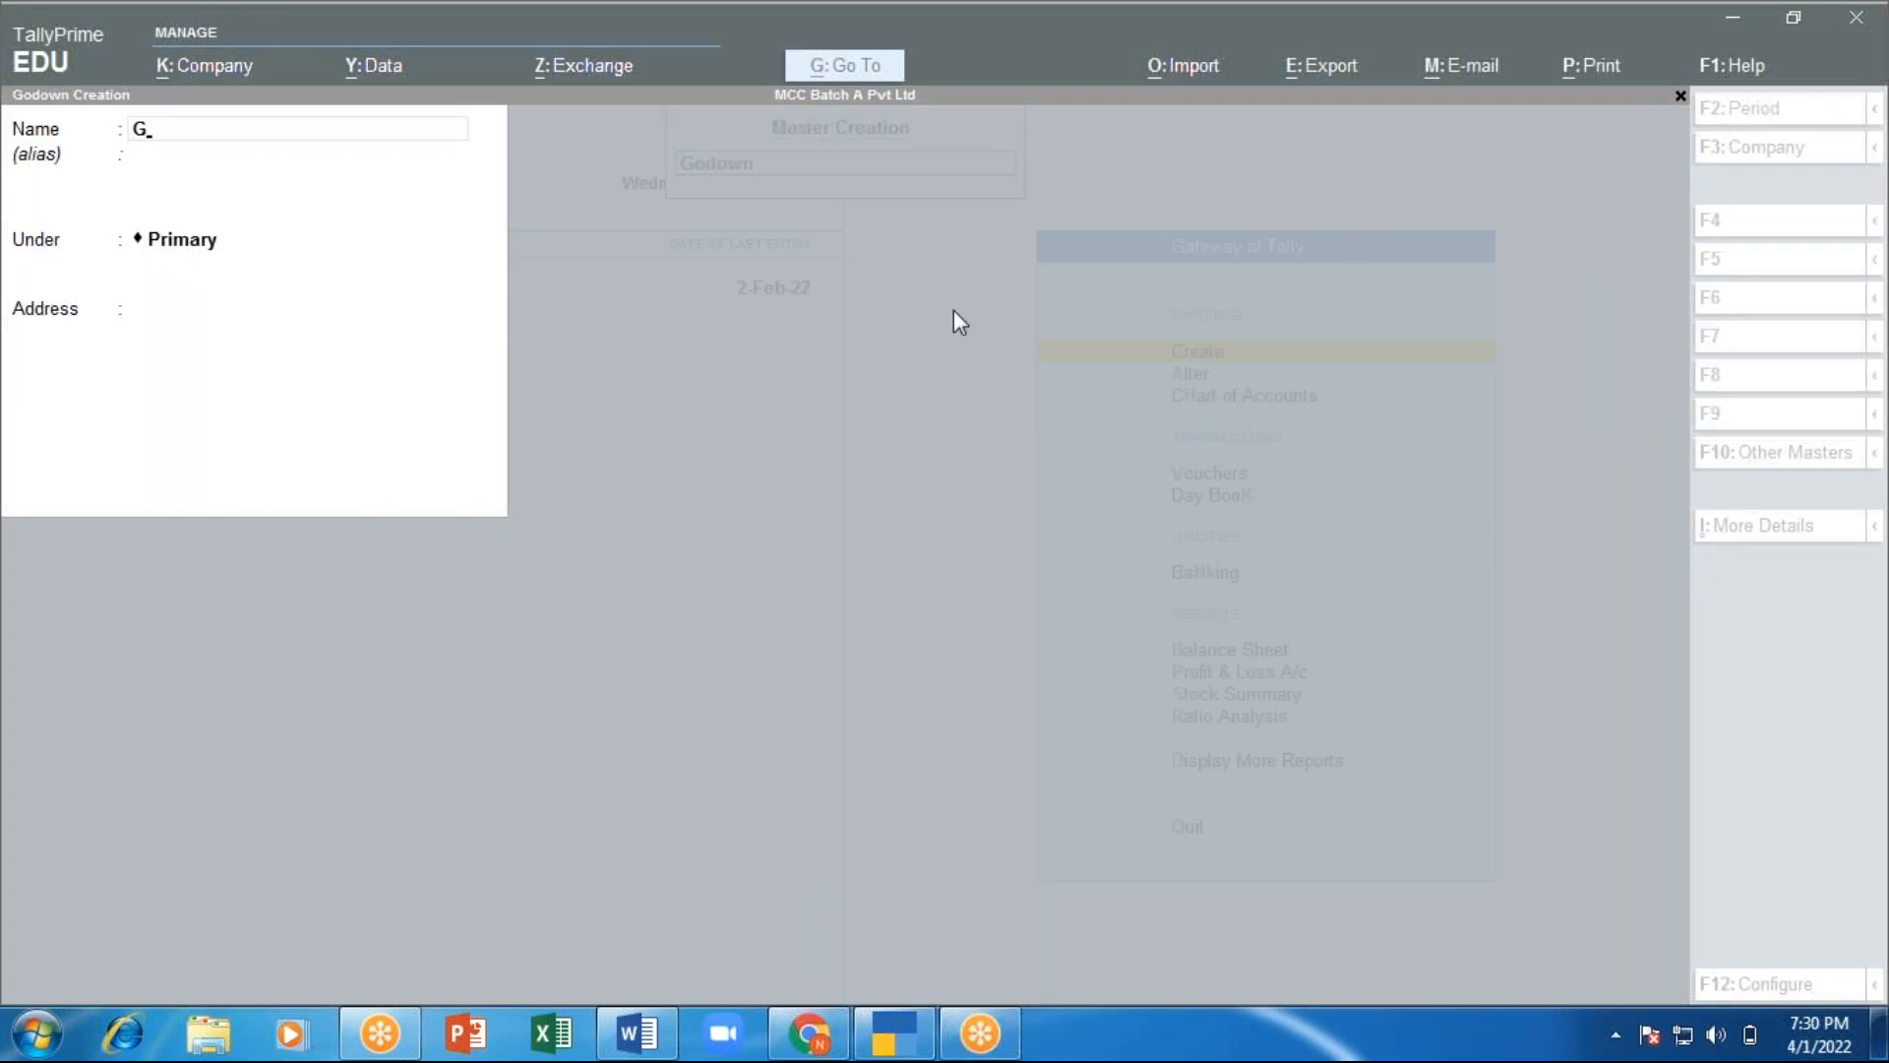
{"action": "type", "text": "Godowm"}
{"action": "key", "text": "BackSpace"}
{"action": "key", "text": "BackSpace"}
{"action": "key", "text": "BackSpace"}
{"action": "key", "text": "BackSpace"}
{"action": "key", "text": "BackSpace"}
{"action": "key", "text": "BackSpace"}
{"action": "key", "text": "BackSpace"}
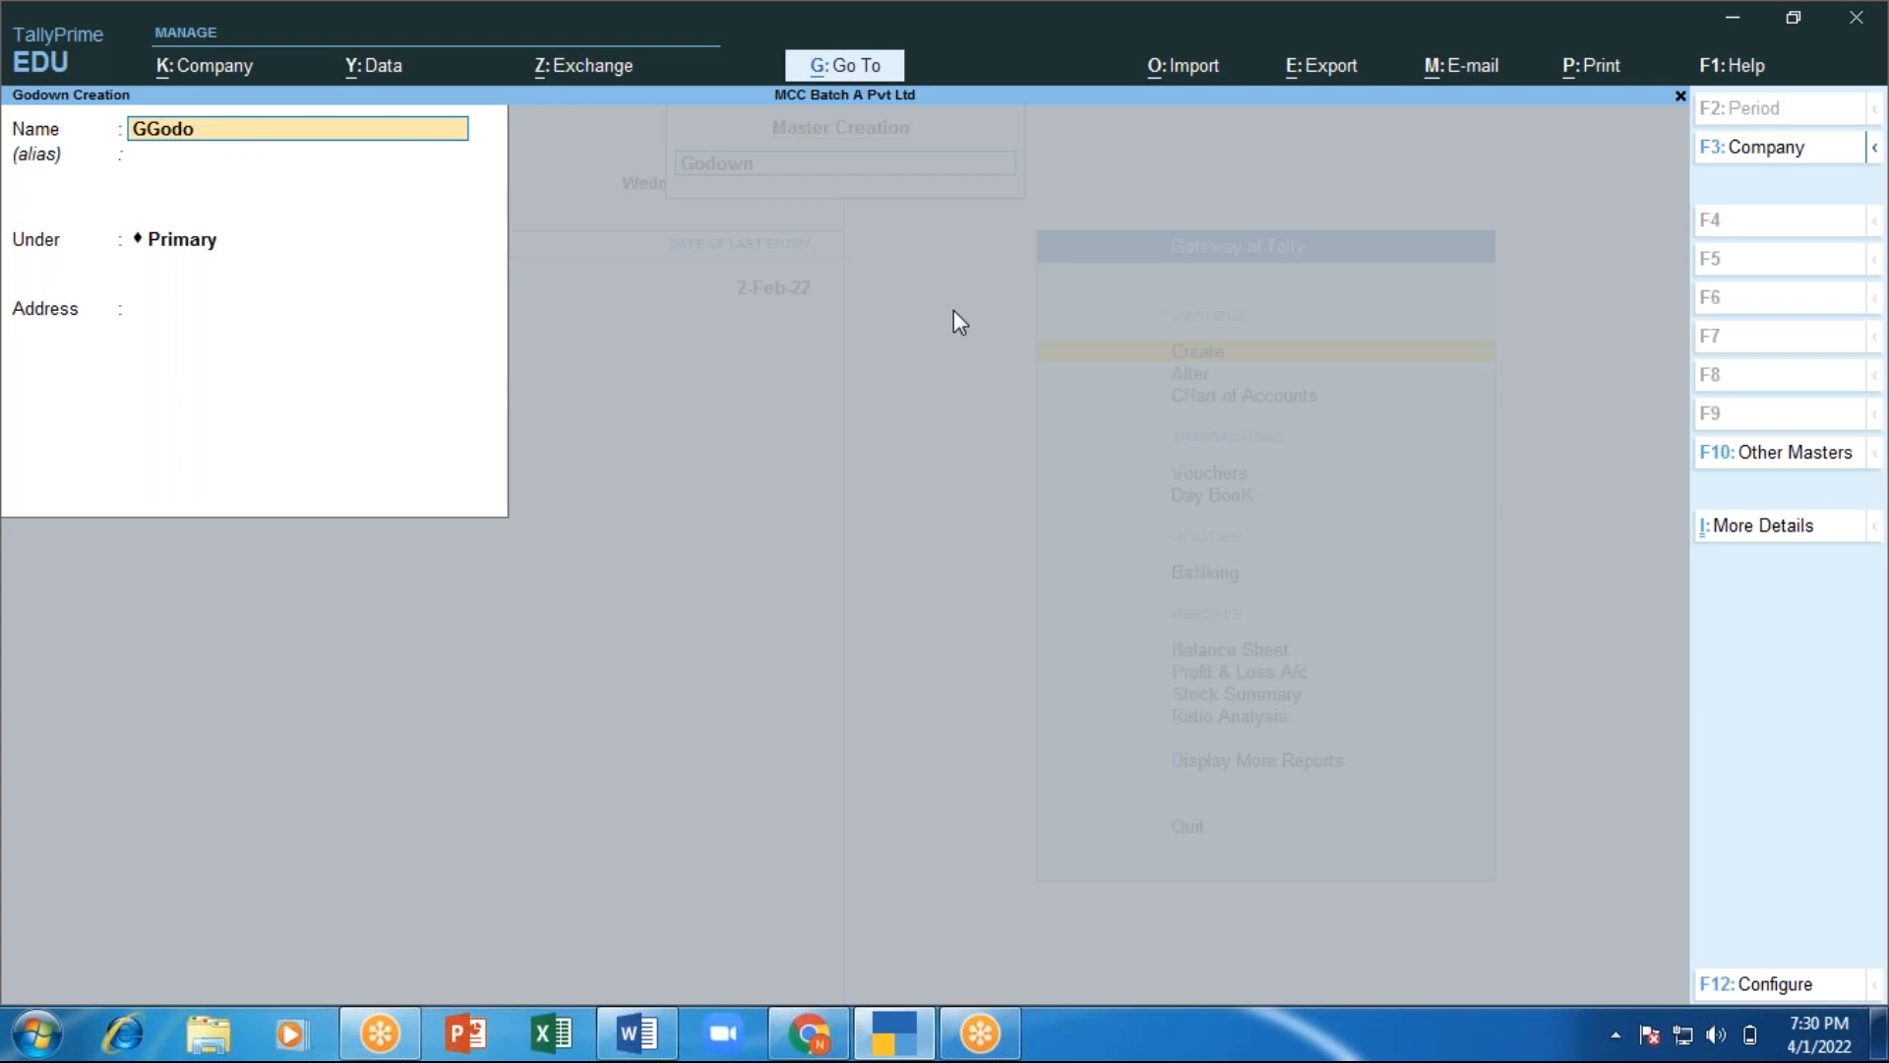
{"action": "type", "text": "Godow"}
{"action": "type", "text": "m A"}
{"action": "key", "text": "BackSpace"}
{"action": "key", "text": "BackSpace"}
{"action": "key", "text": "BackSpace"}
{"action": "type", "text": "n A"}
{"action": "key", "text": "Return"}
{"action": "key", "text": "Return"}
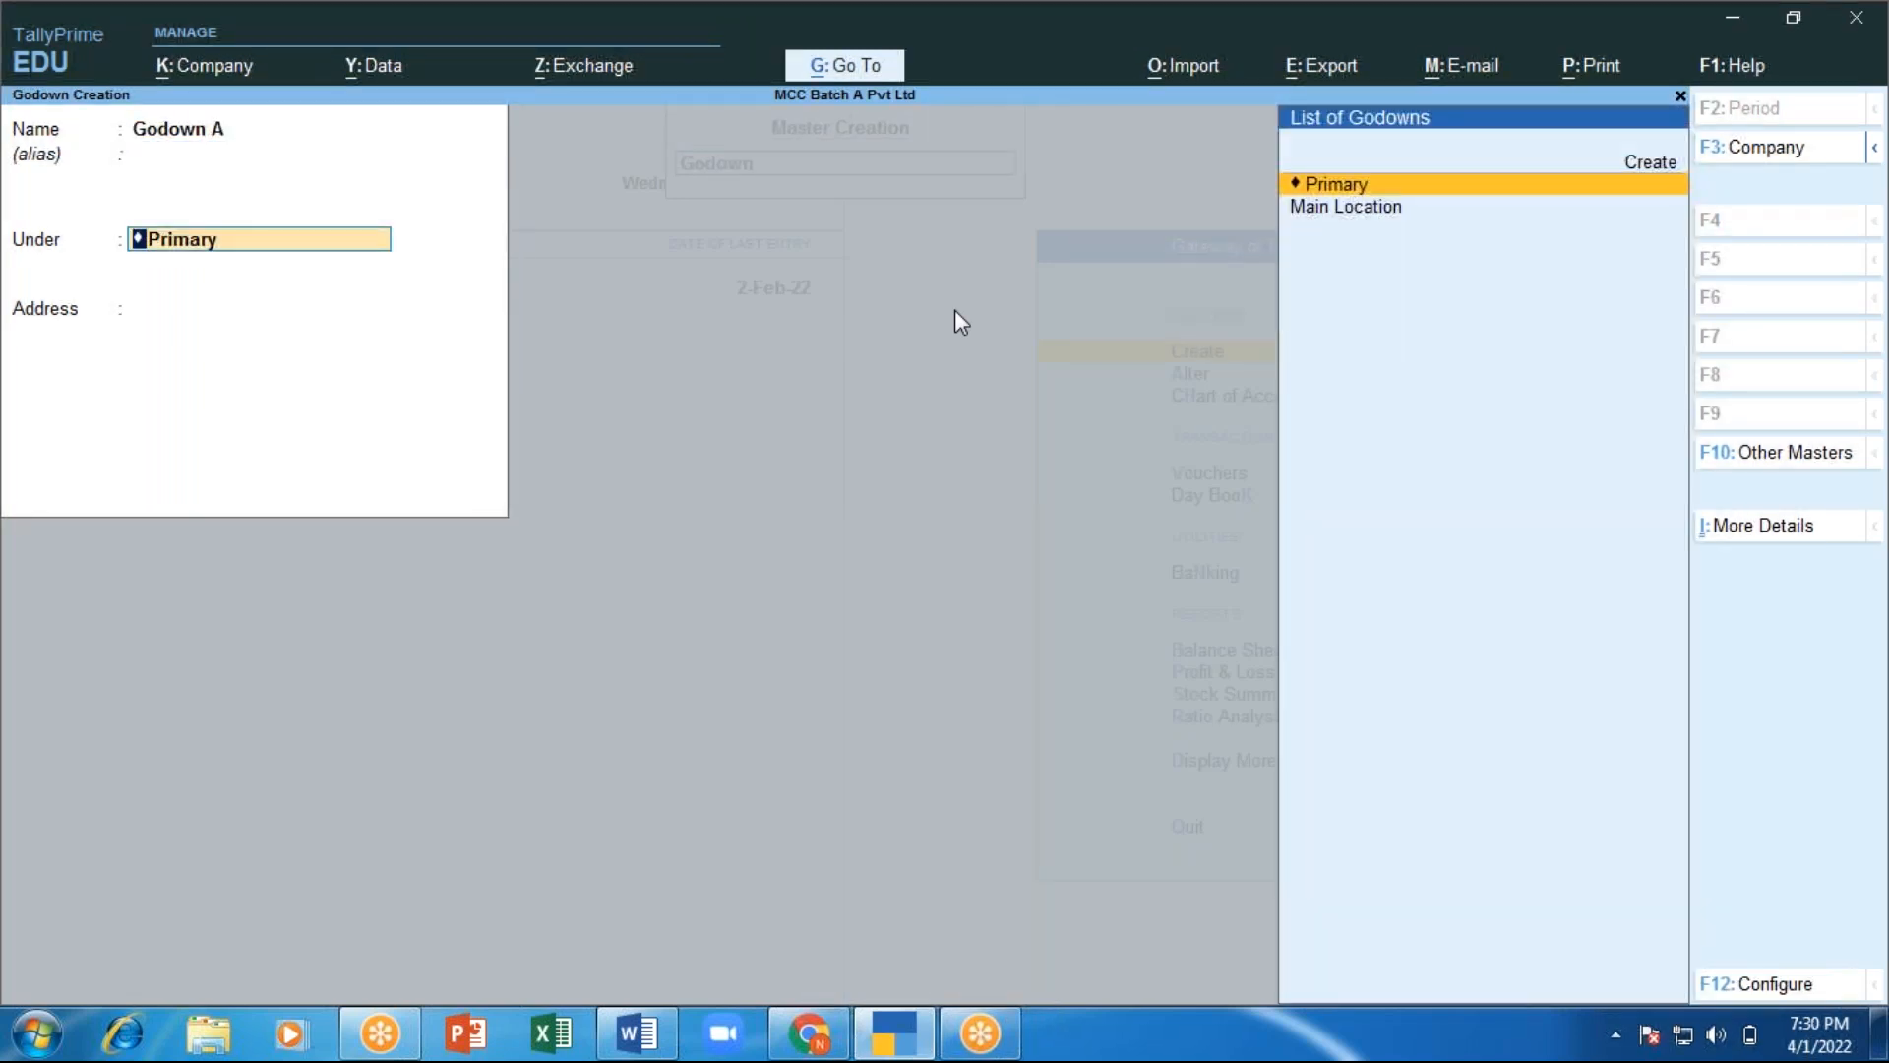
Place Godown A under Primary, enter its locality and city as a two-line address, and save it.
{"action": "key", "text": "Down"}
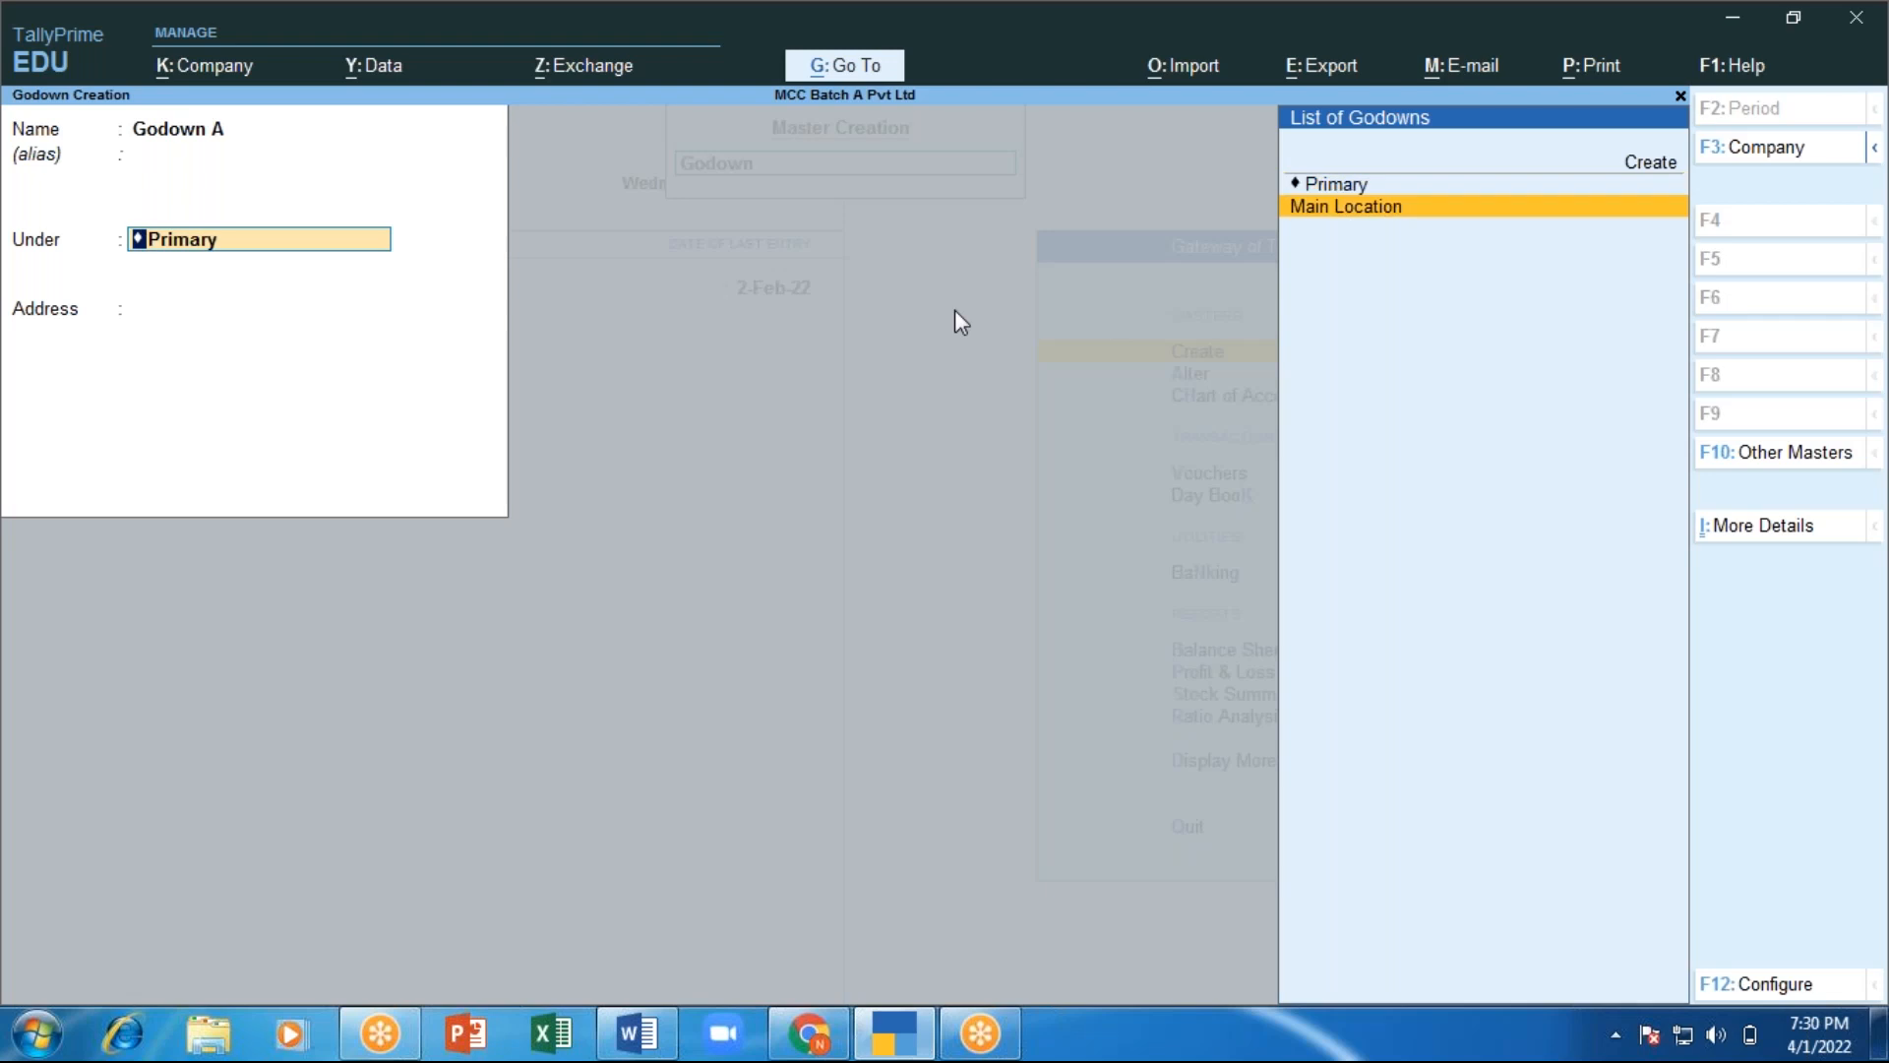
{"action": "key", "text": "Up"}
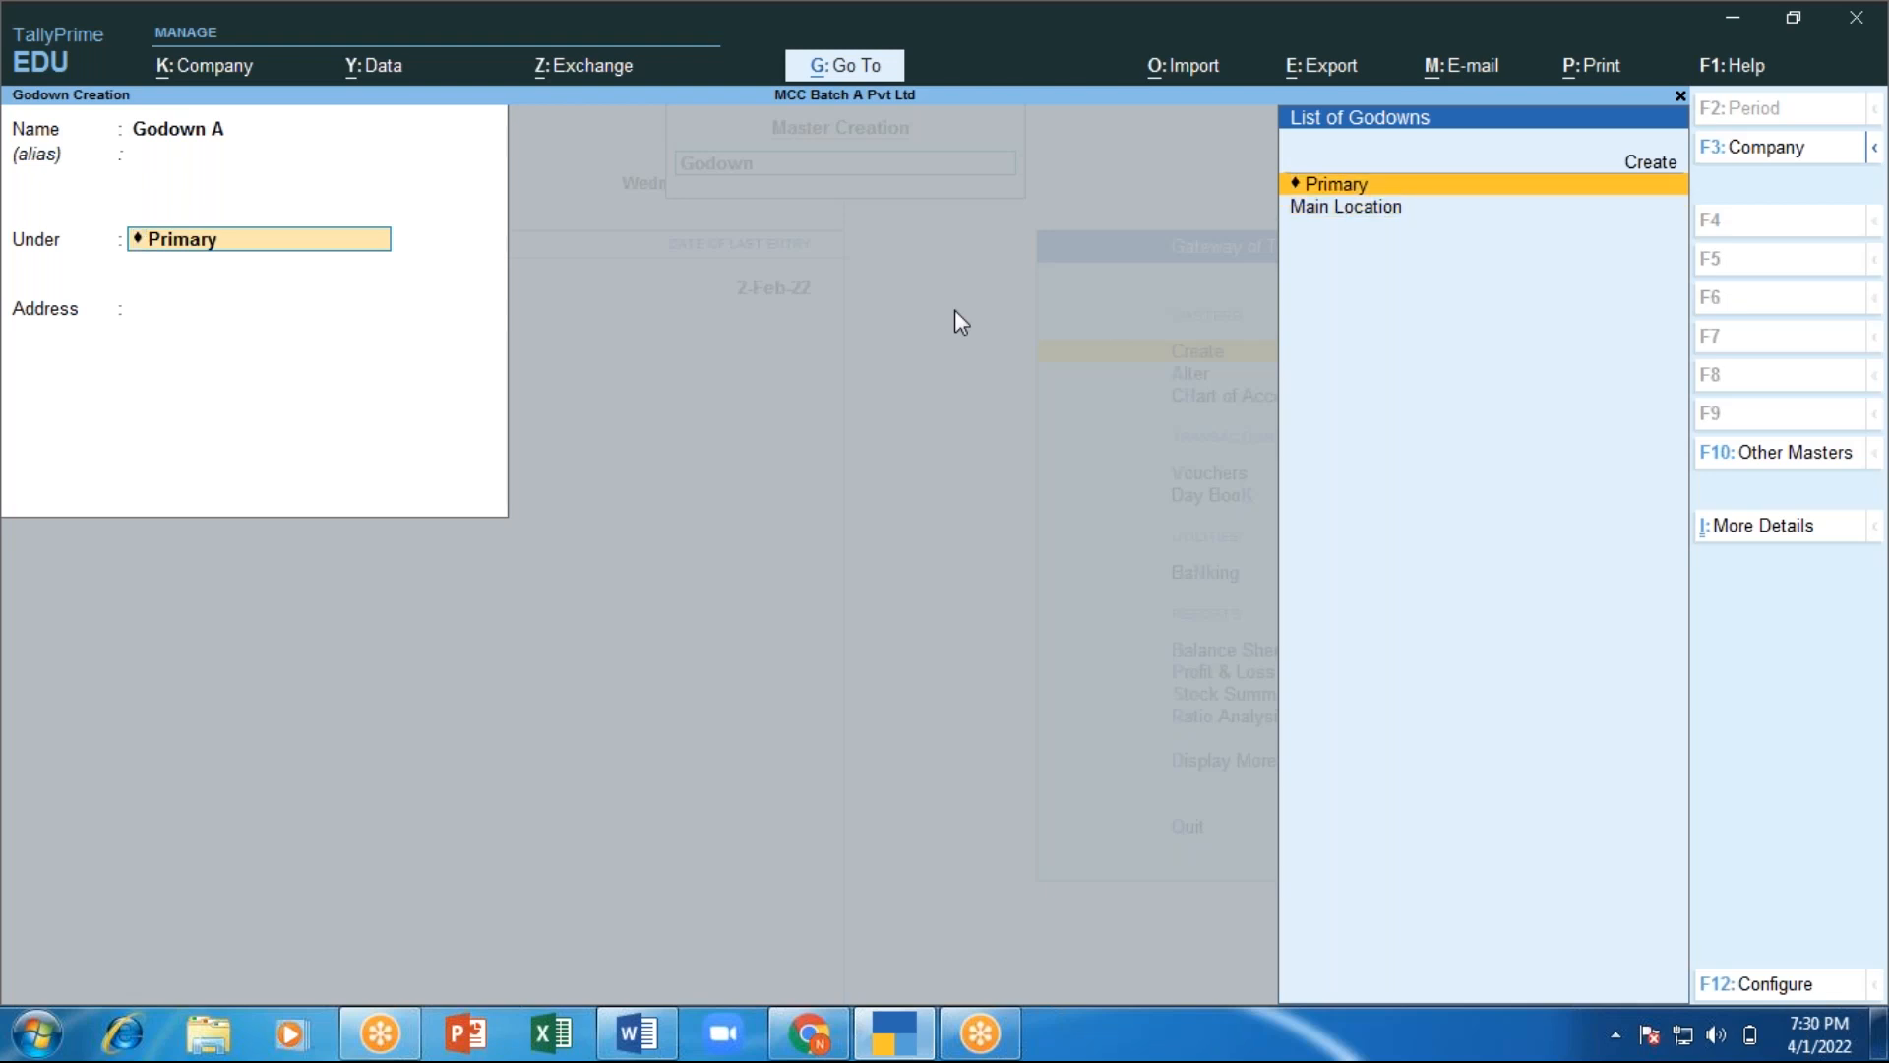
{"action": "key", "text": "Return"}
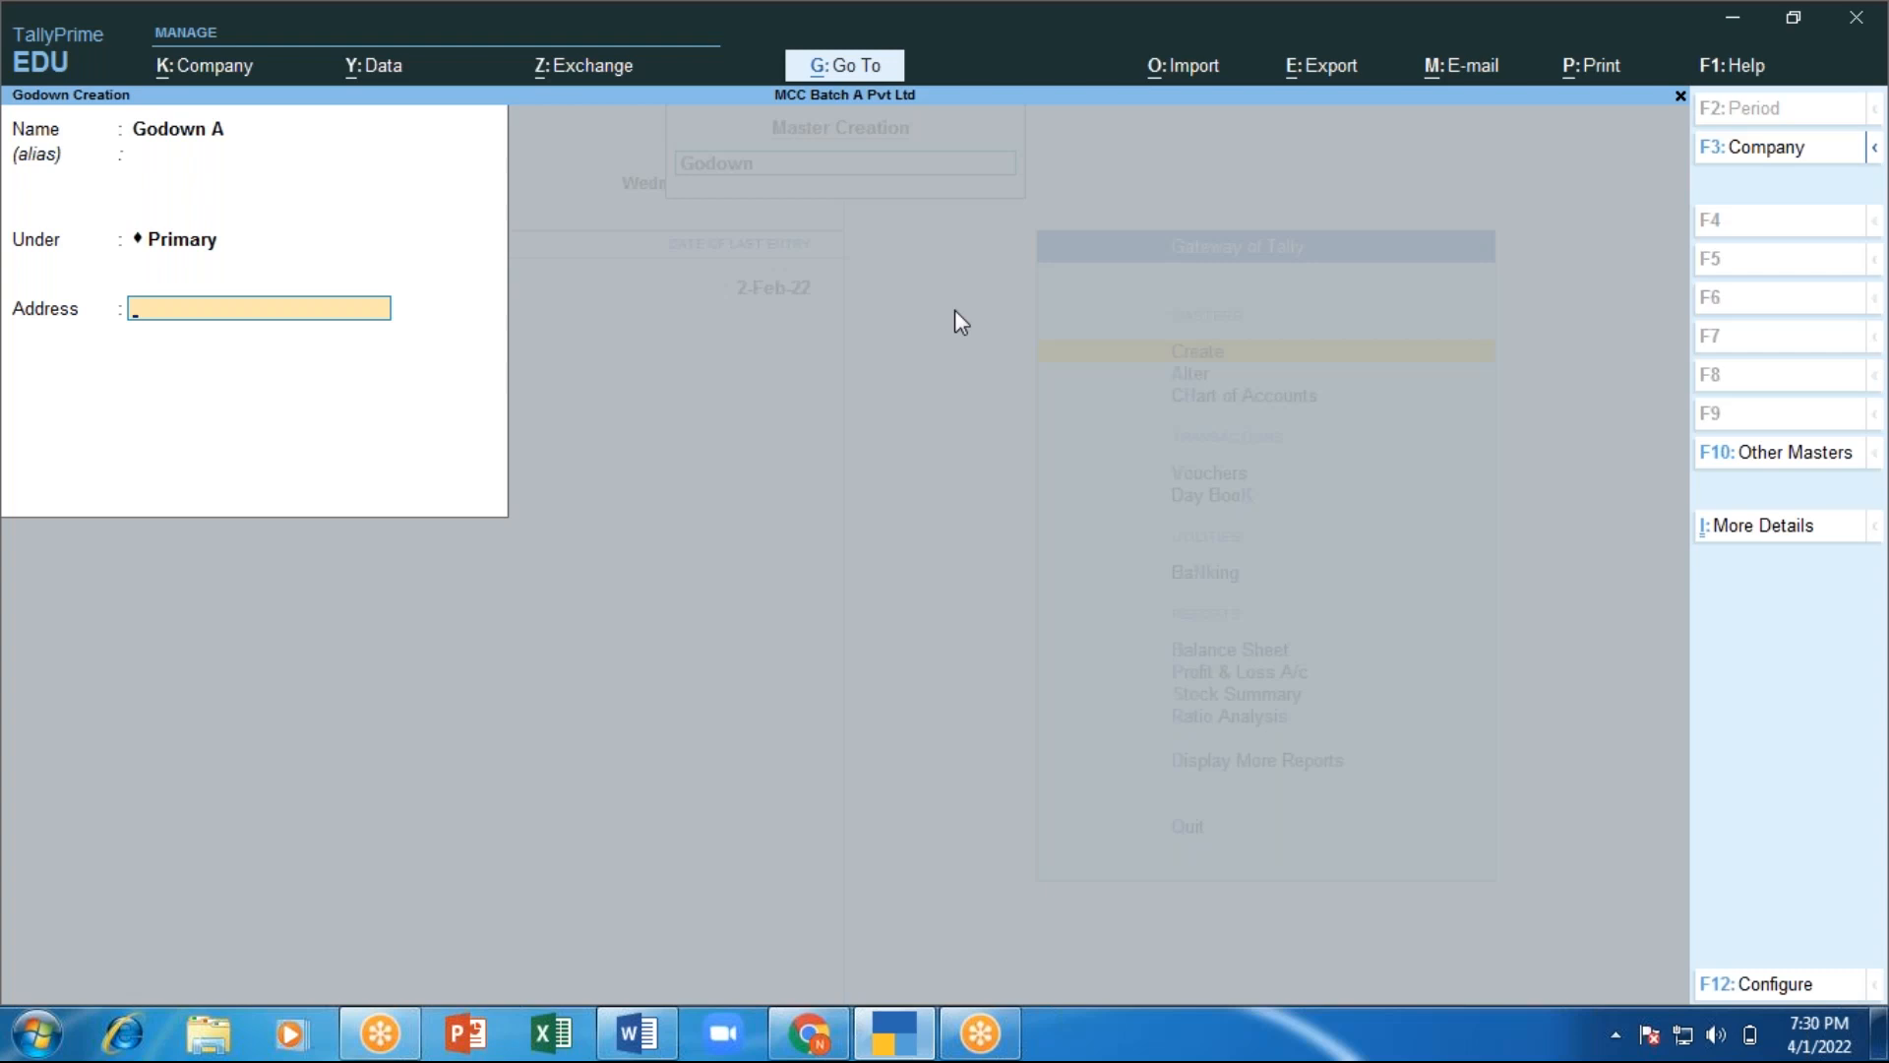
{"action": "type", "text": "Jayanagar"}
{"action": "key", "text": "Return"}
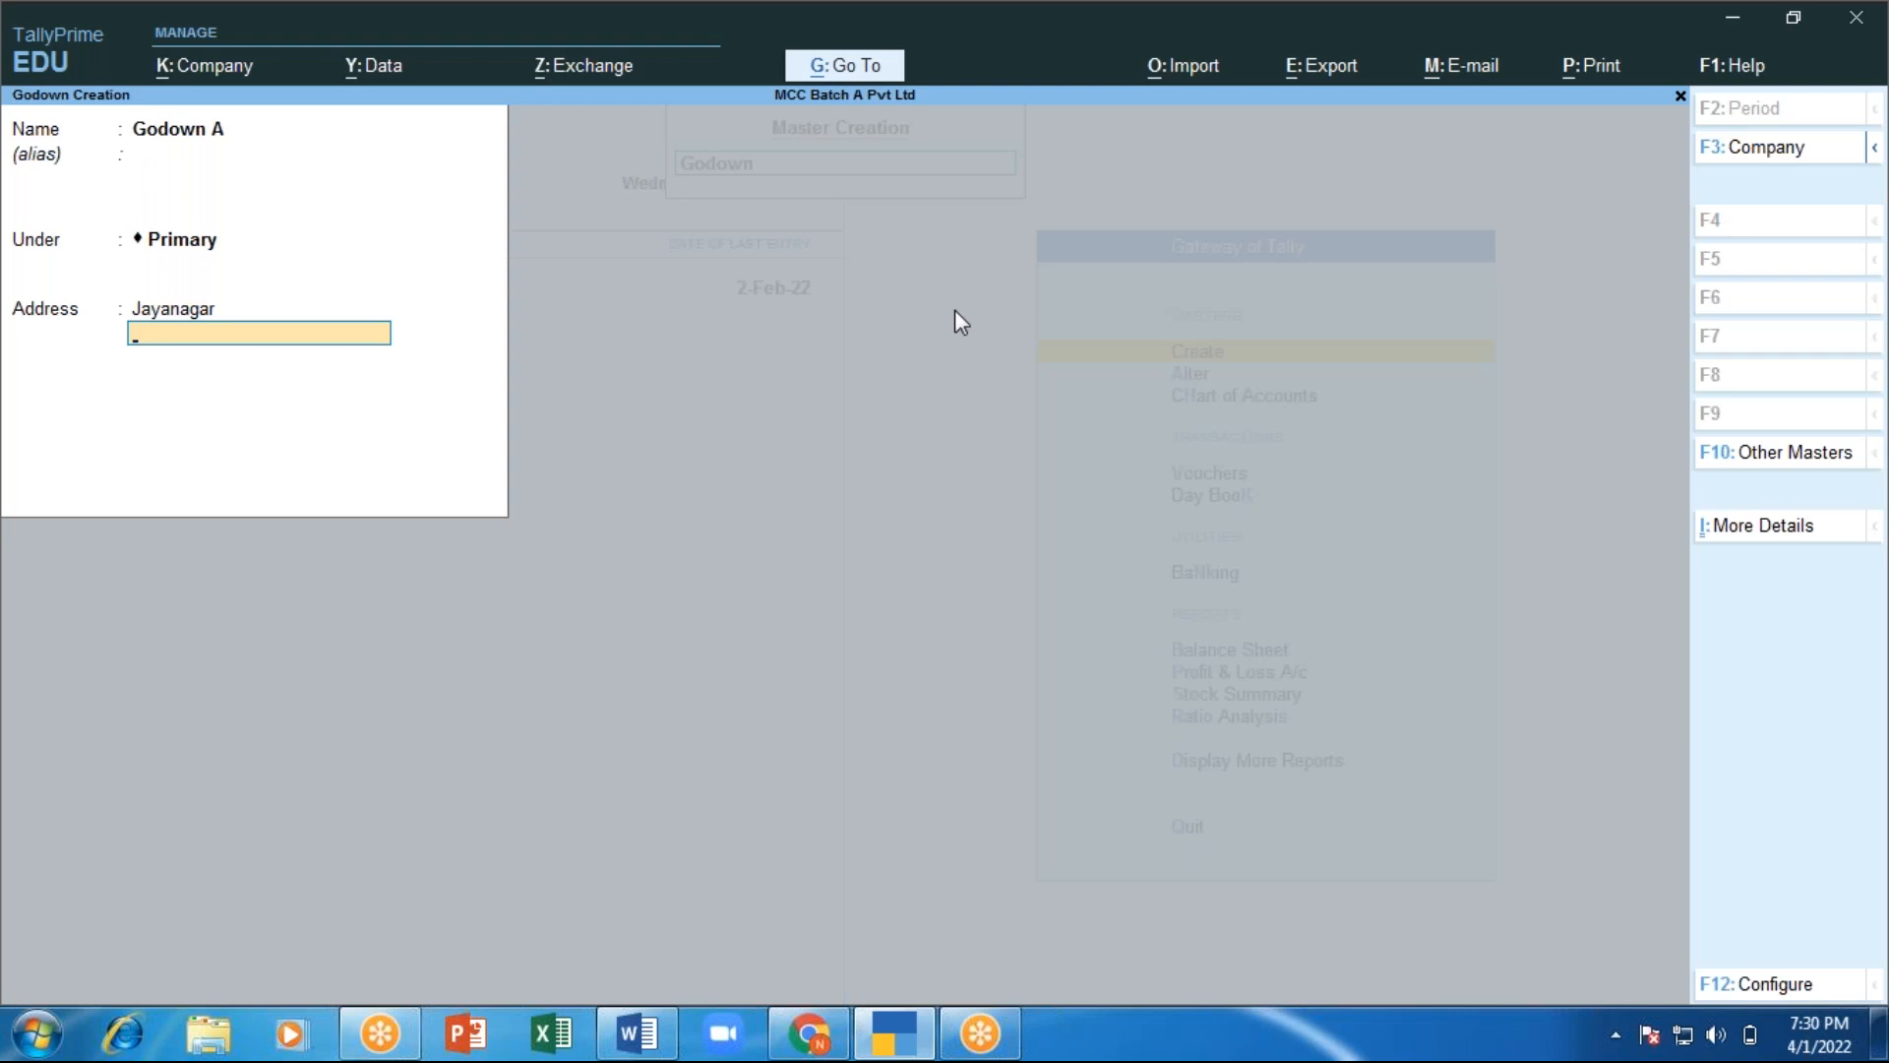
{"action": "type", "text": "Bangalore"}
{"action": "key", "text": "Return"}
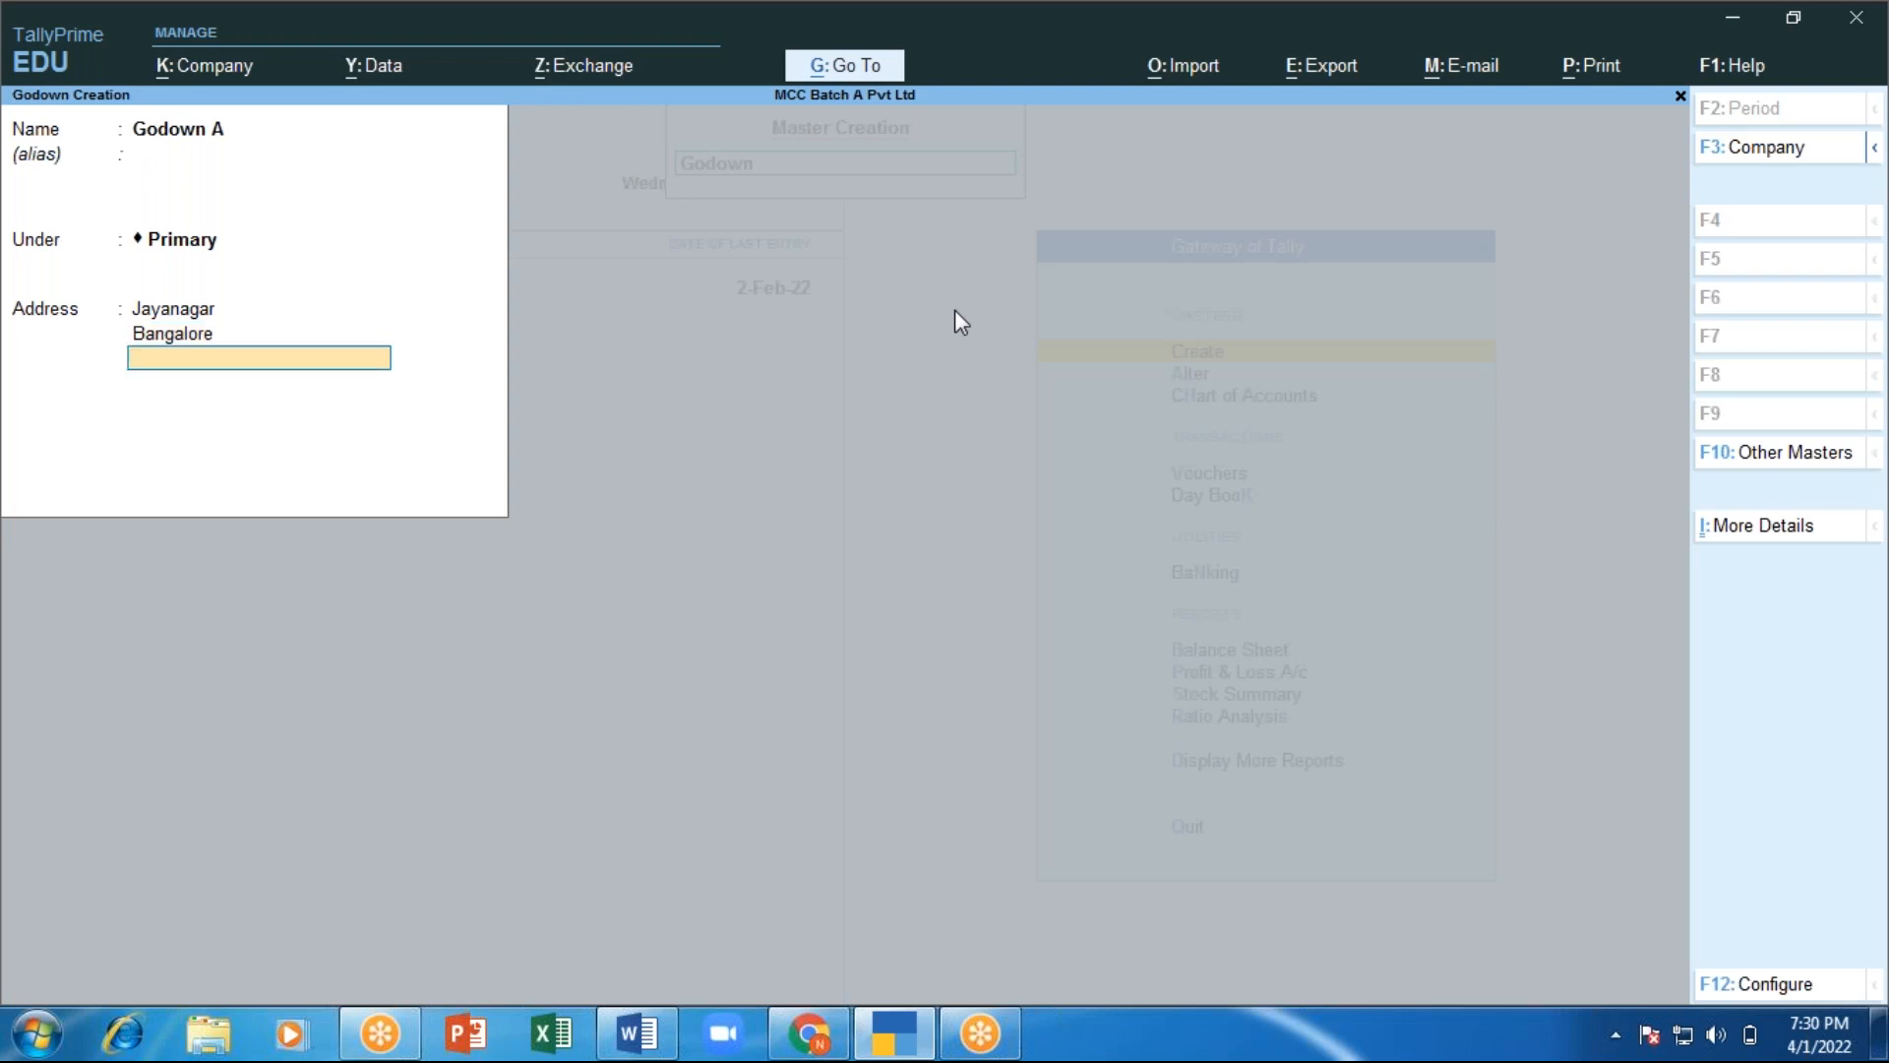
{"action": "key", "text": "Return"}
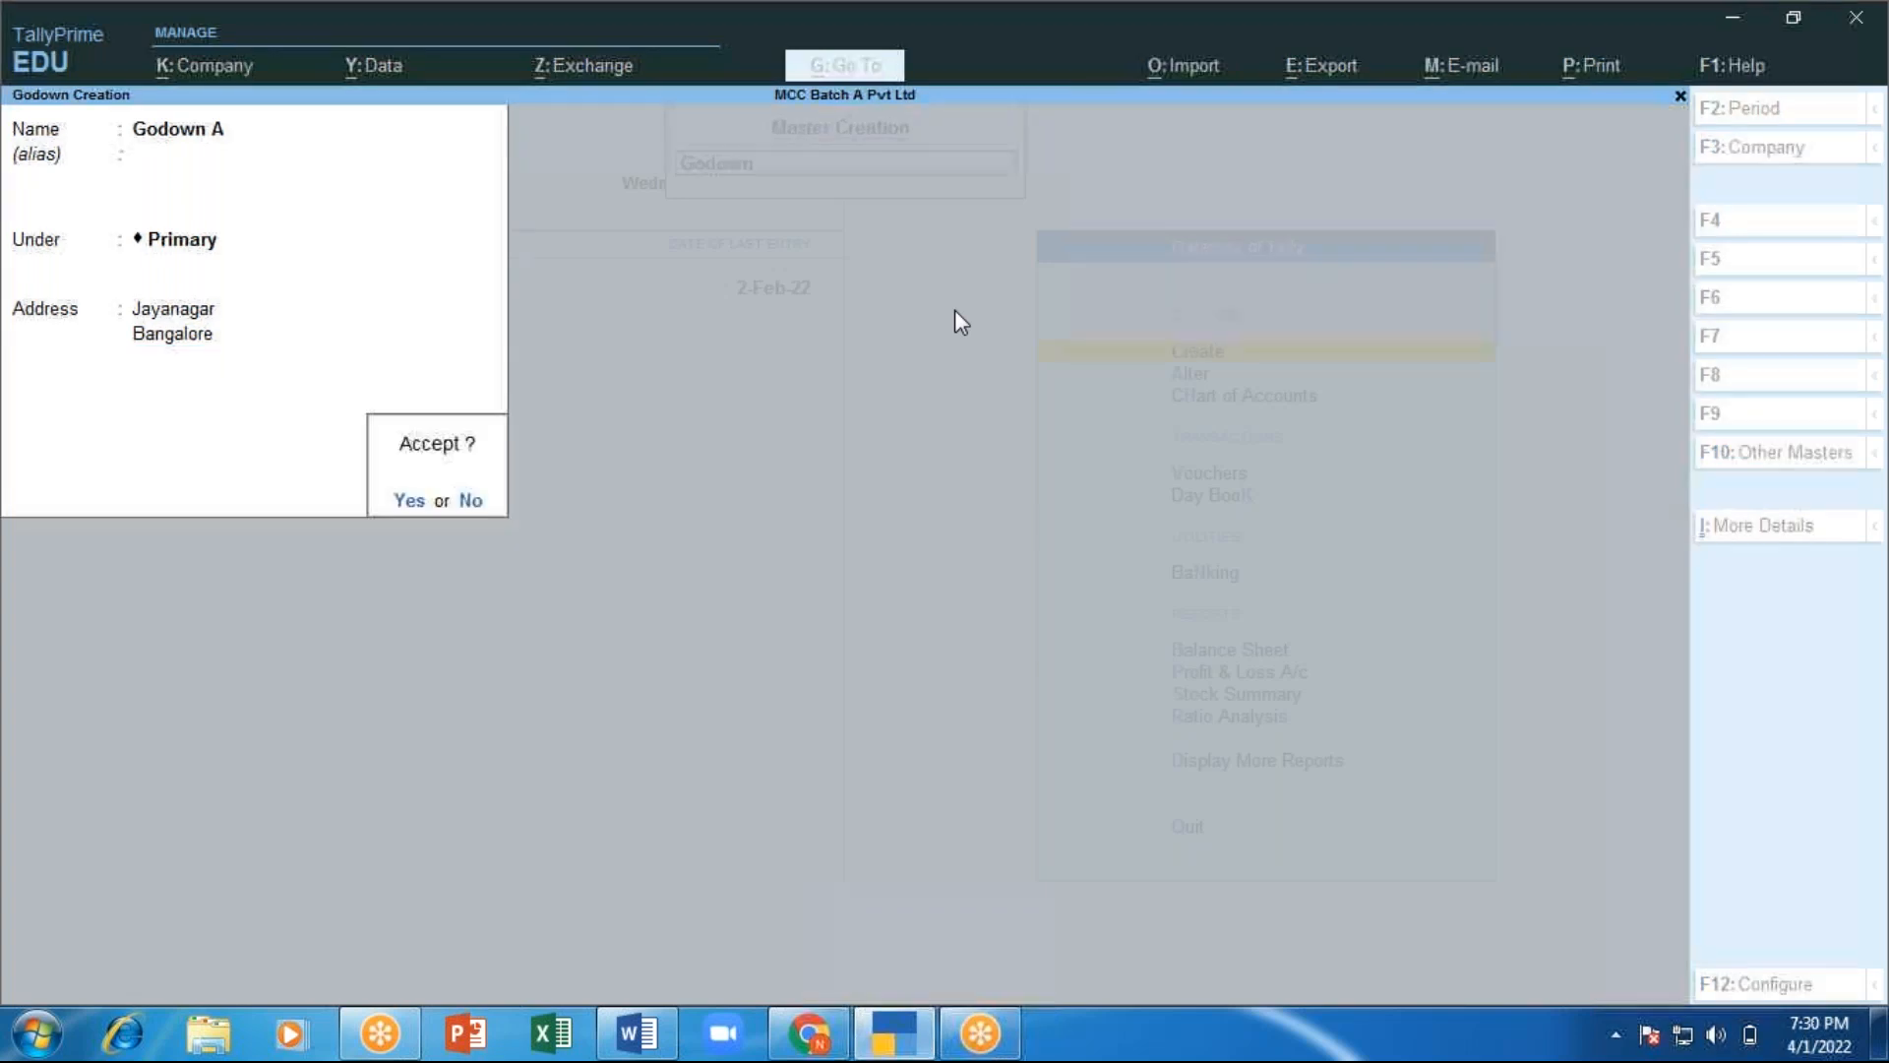
{"action": "key", "text": "Return"}
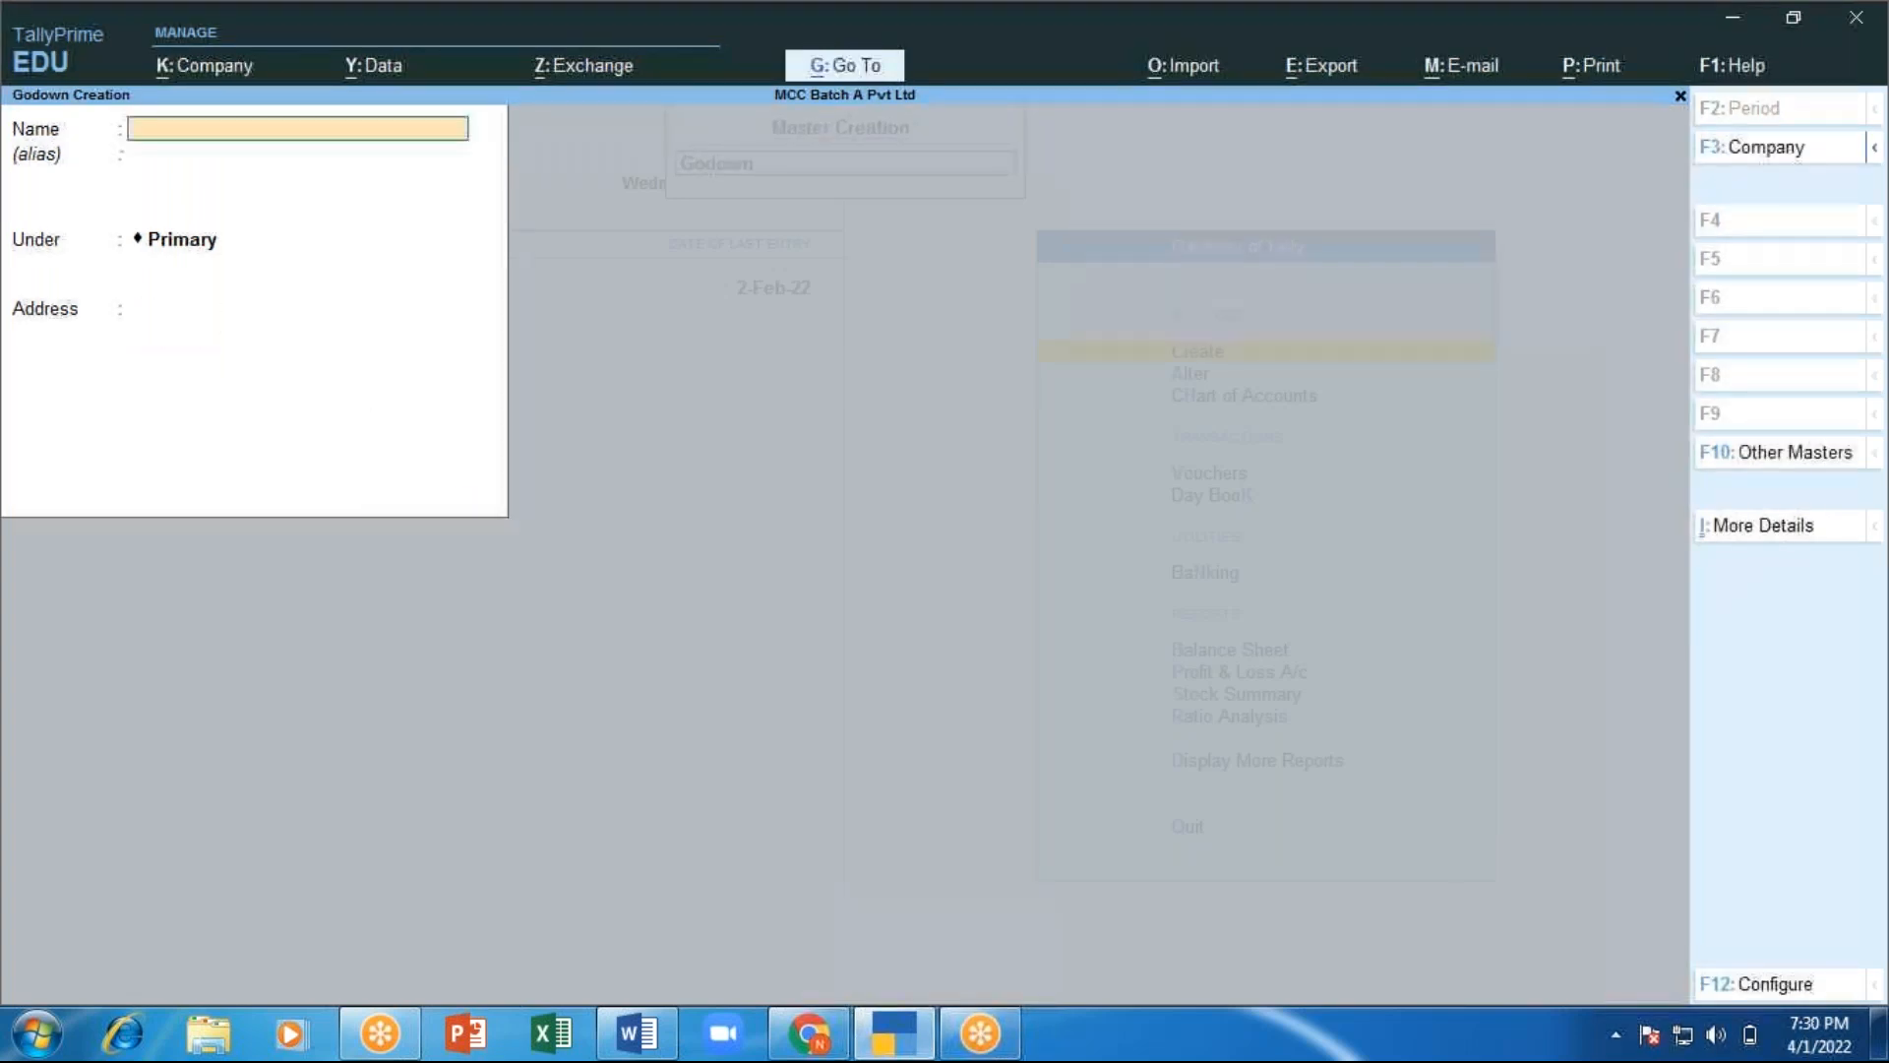
Enter another godown named Godown B without an alias and keep it under Primary.
{"action": "type", "text": "Godown B"}
{"action": "key", "text": "Return"}
{"action": "key", "text": "Return"}
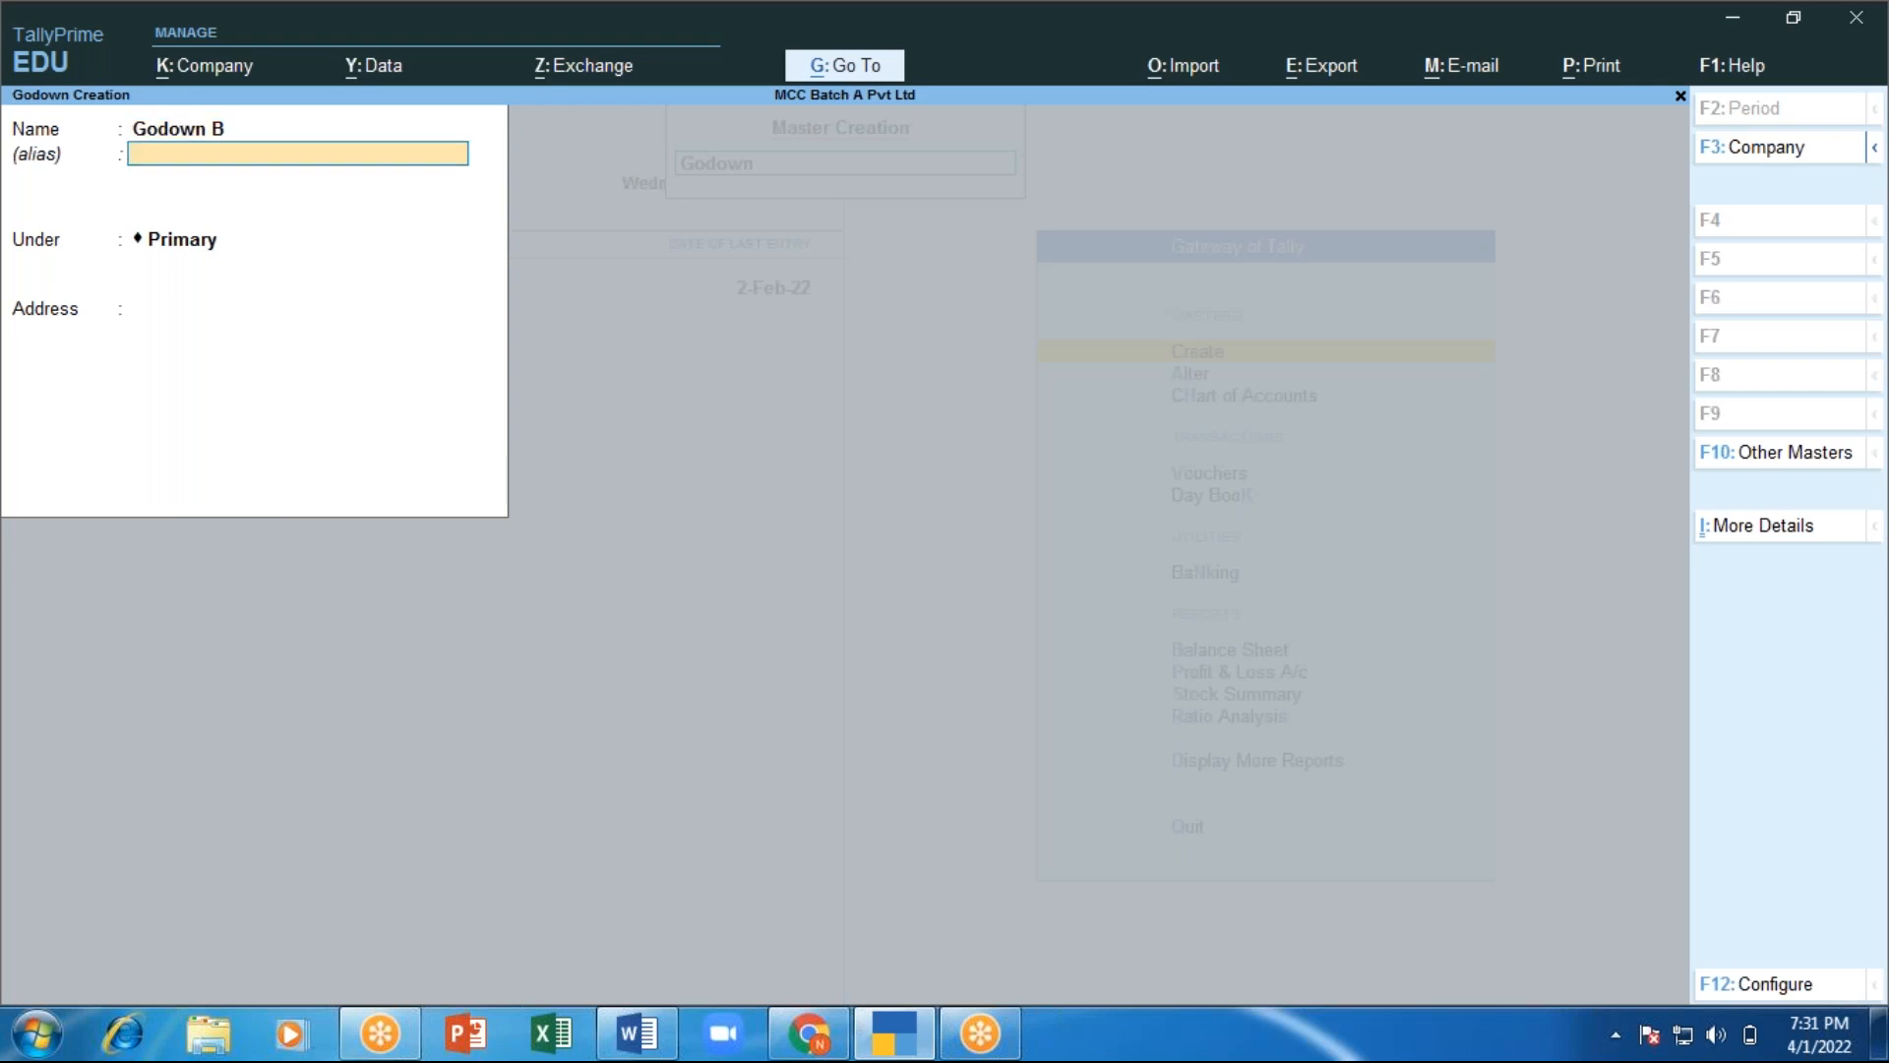
{"action": "key", "text": "Return"}
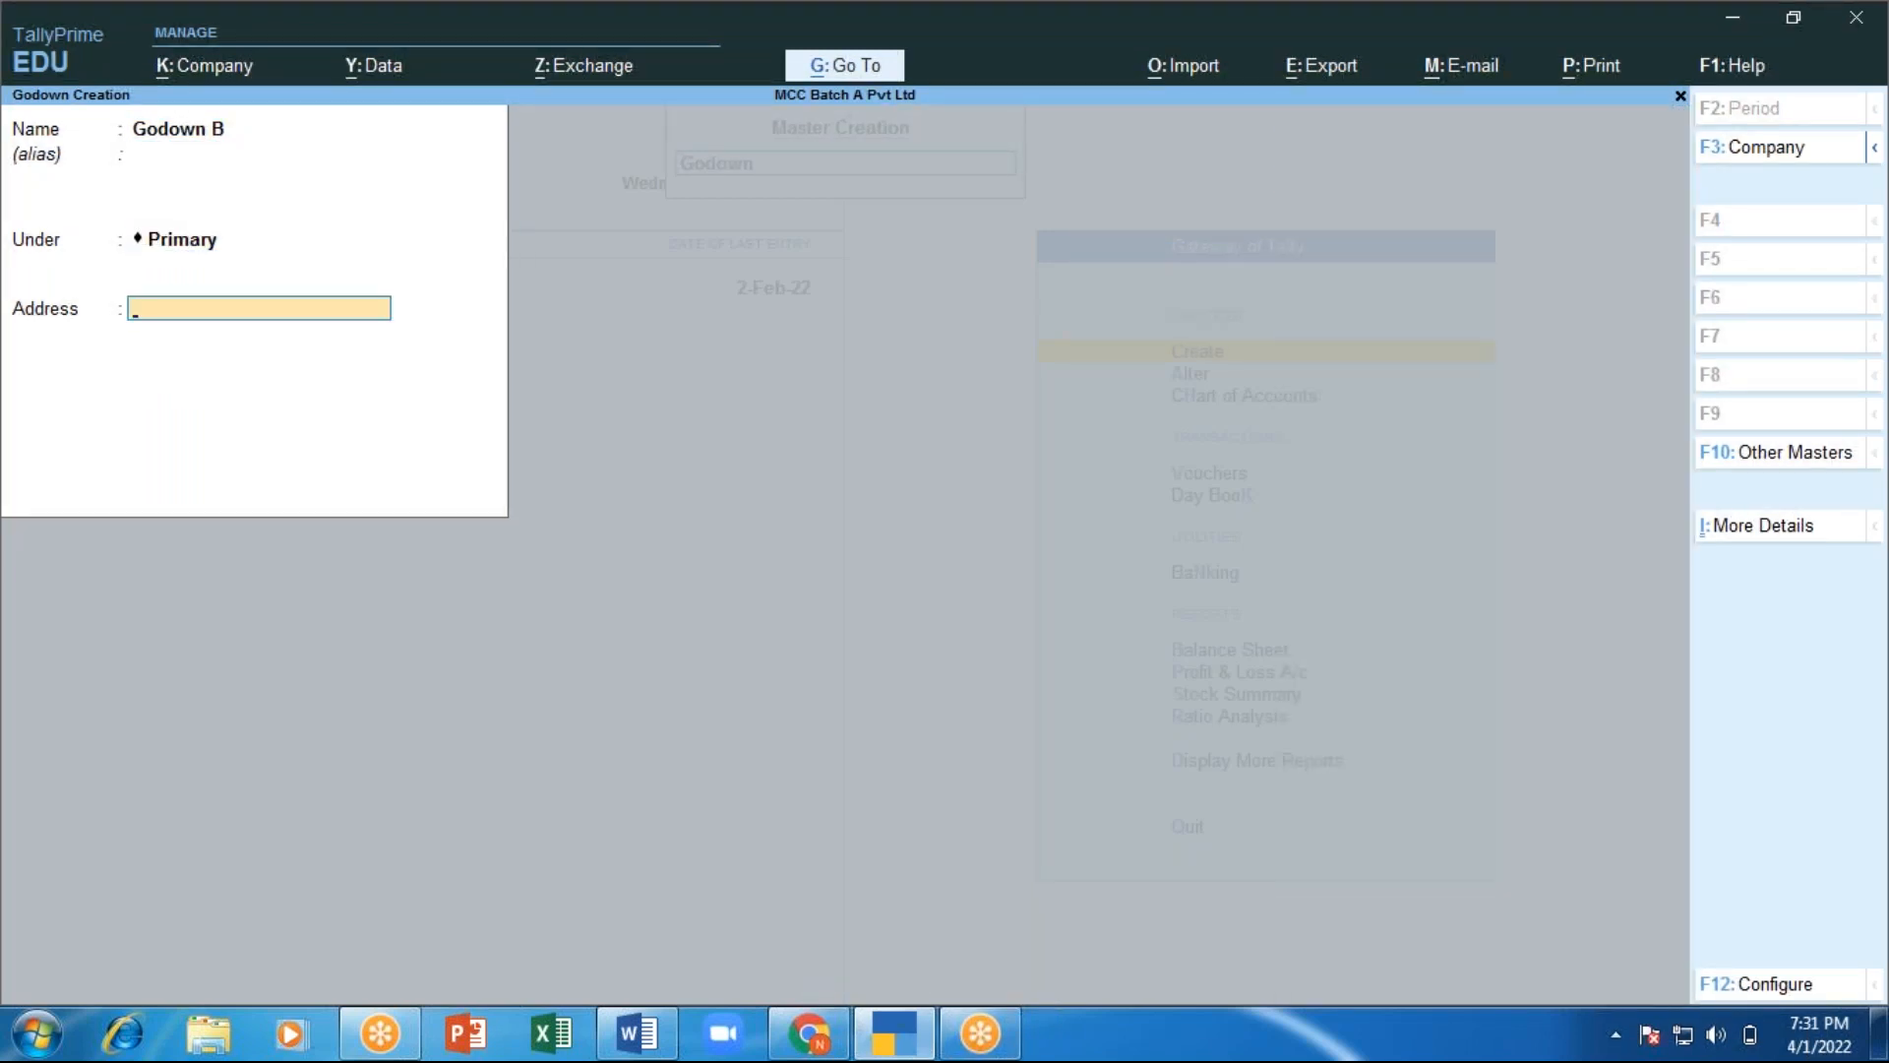
Enter Godown B's locality and city as a two-line address, save it and leave godown creation.
{"action": "type", "text": "BTM Layout"}
{"action": "key", "text": "Return"}
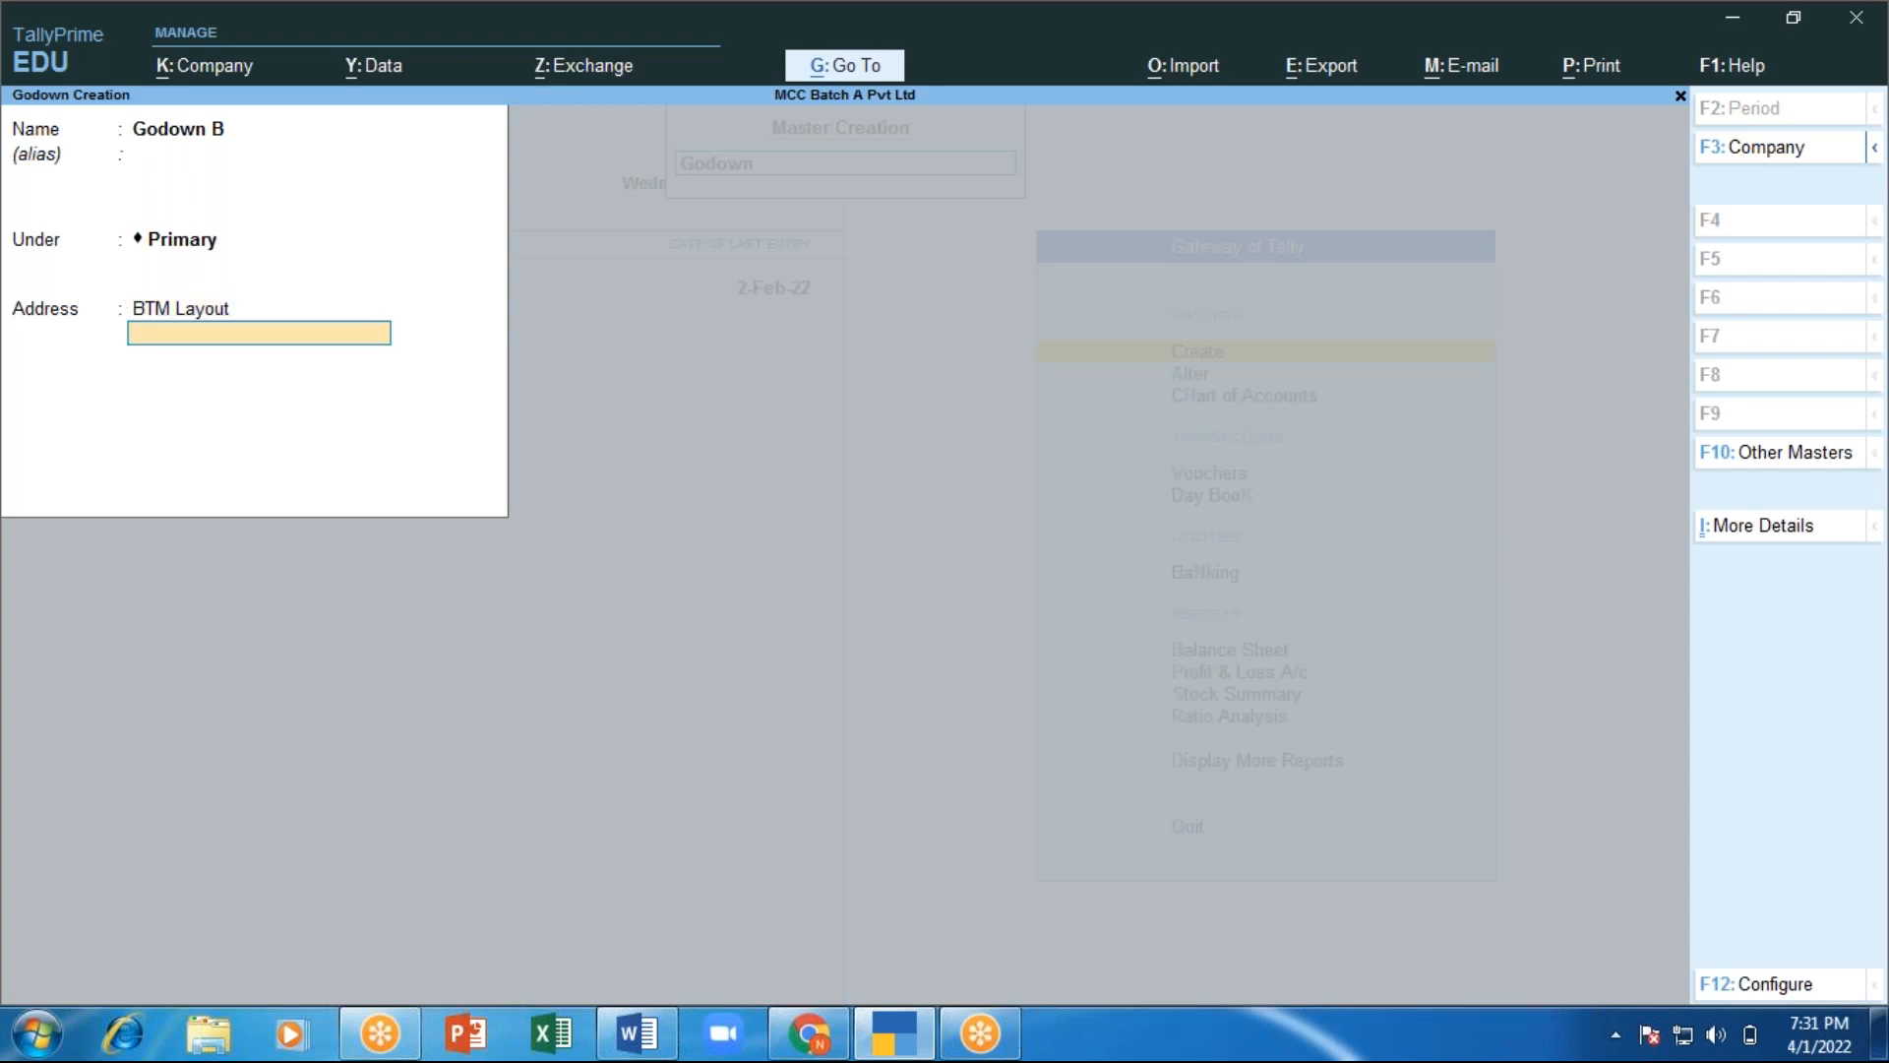
{"action": "type", "text": "Bangalore"}
{"action": "key", "text": "Return"}
{"action": "key", "text": "Return"}
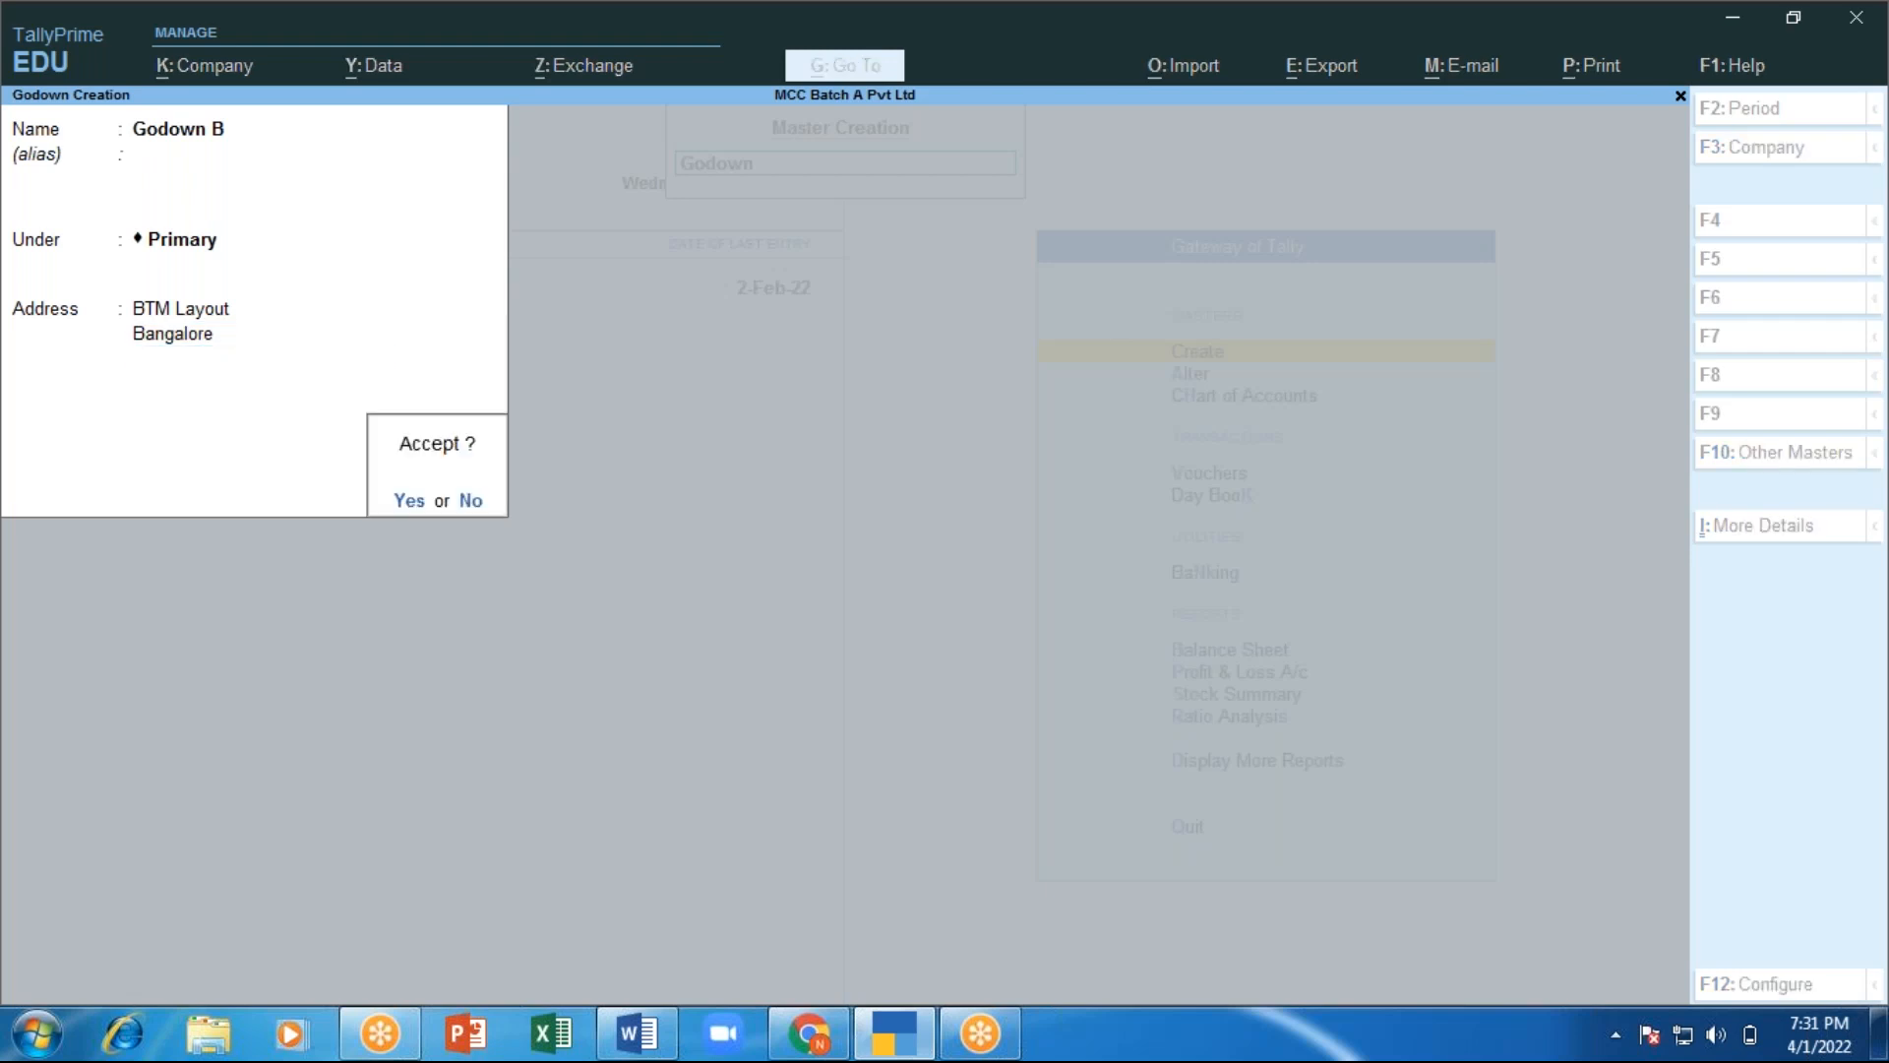
{"action": "key", "text": "y"}
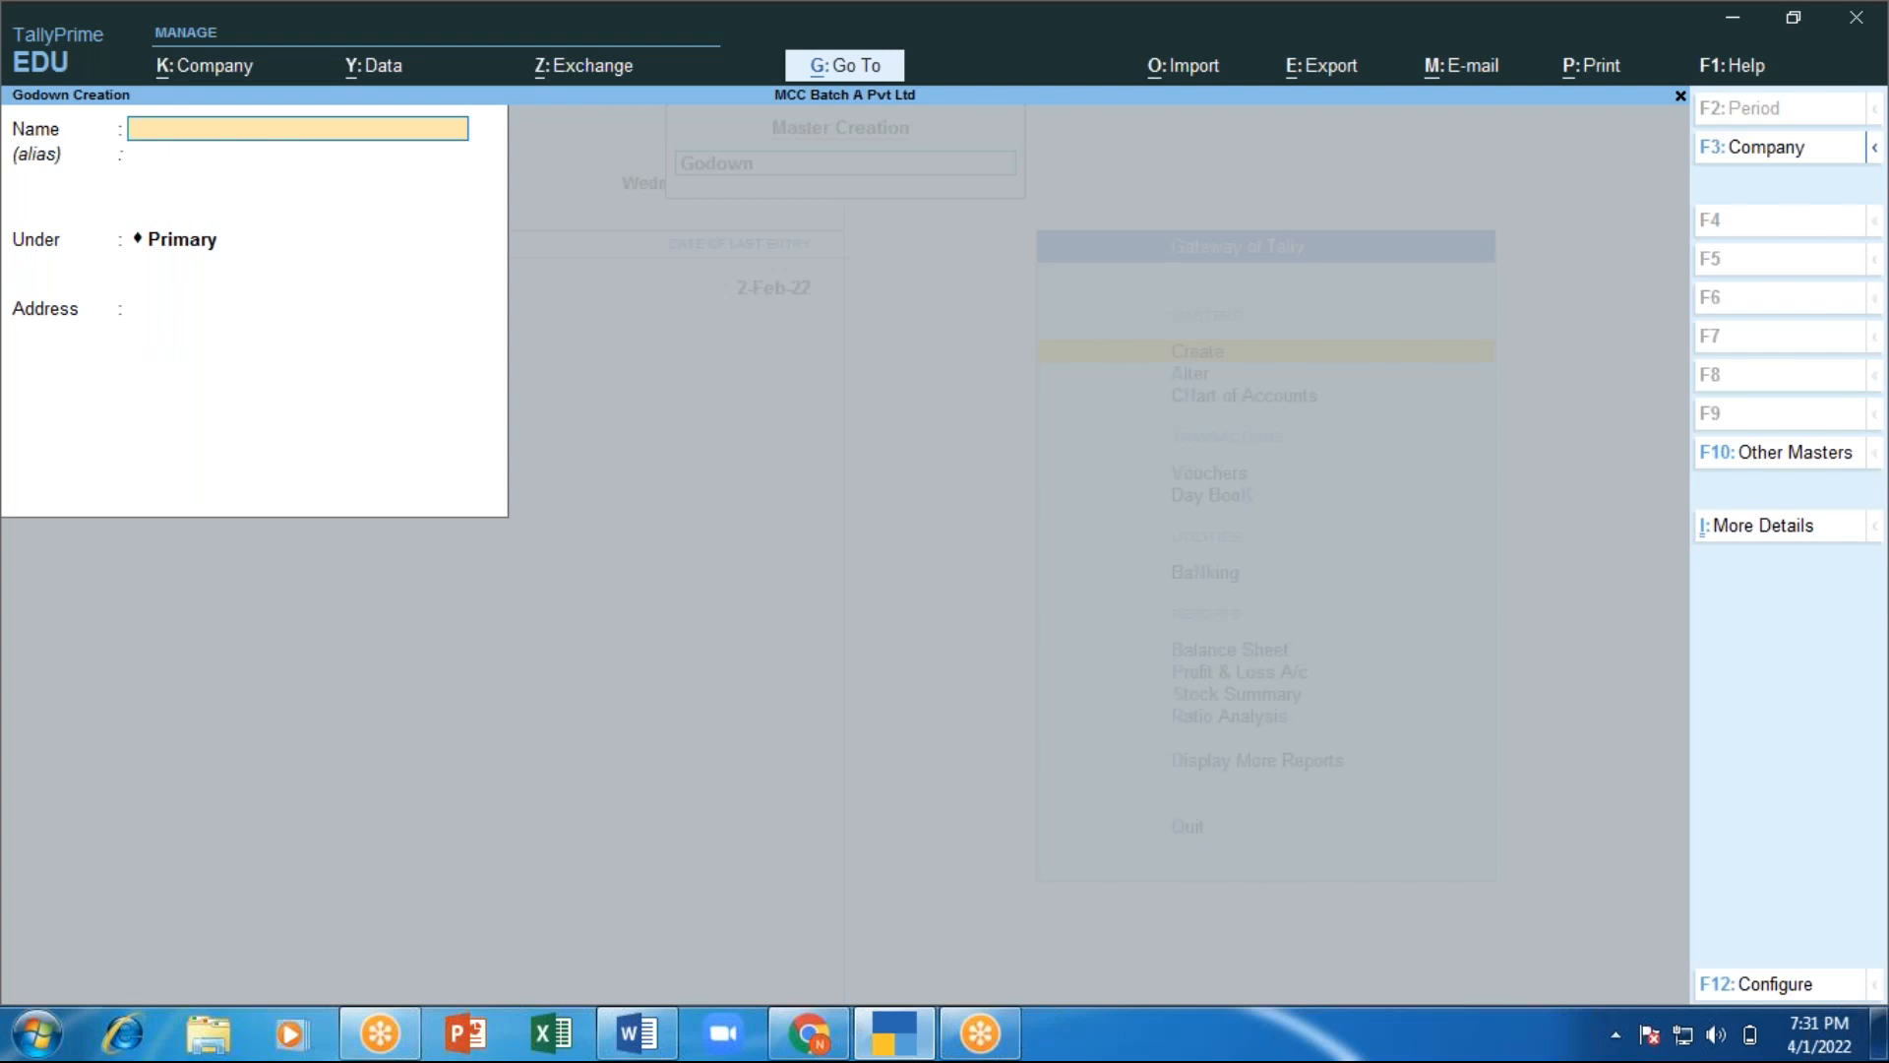
{"action": "key", "text": "Escape"}
{"action": "key", "text": "y"}
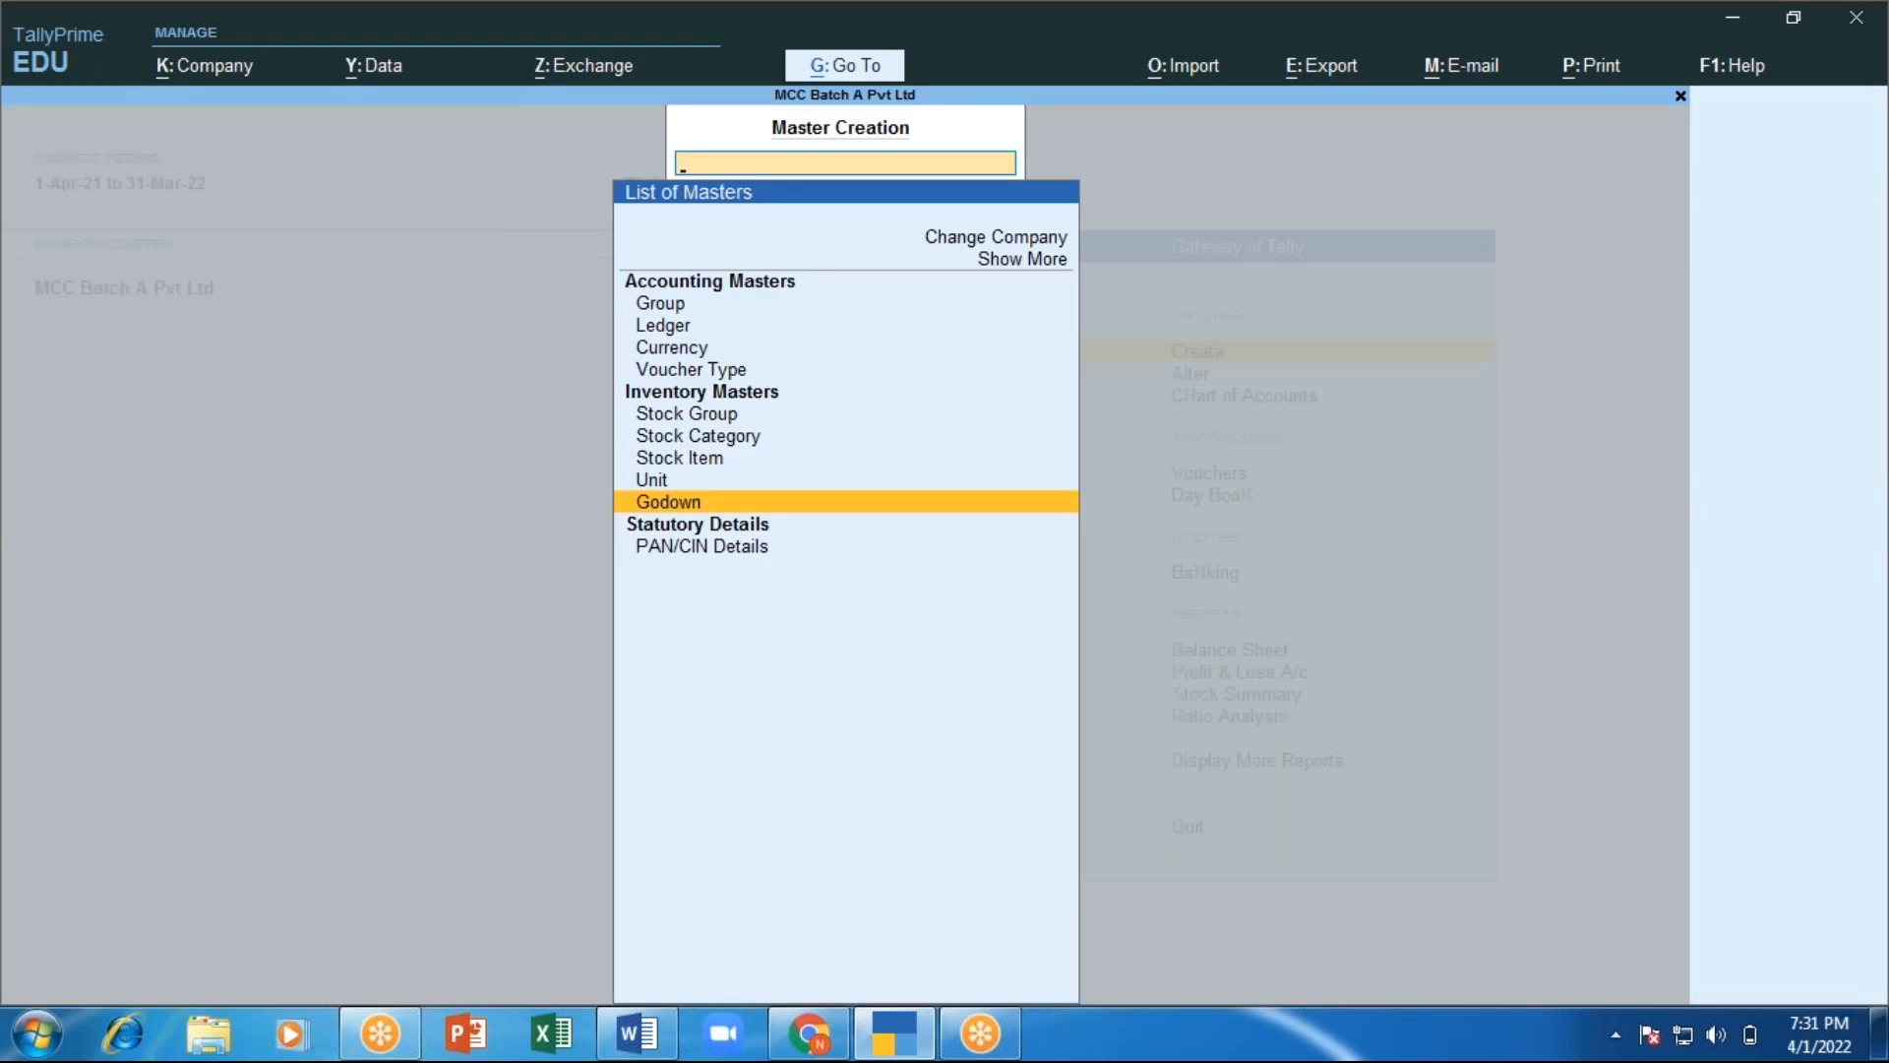
{"action": "key", "text": "Up"}
{"action": "key", "text": "Up"}
{"action": "key", "text": "Up"}
{"action": "key", "text": "Up"}
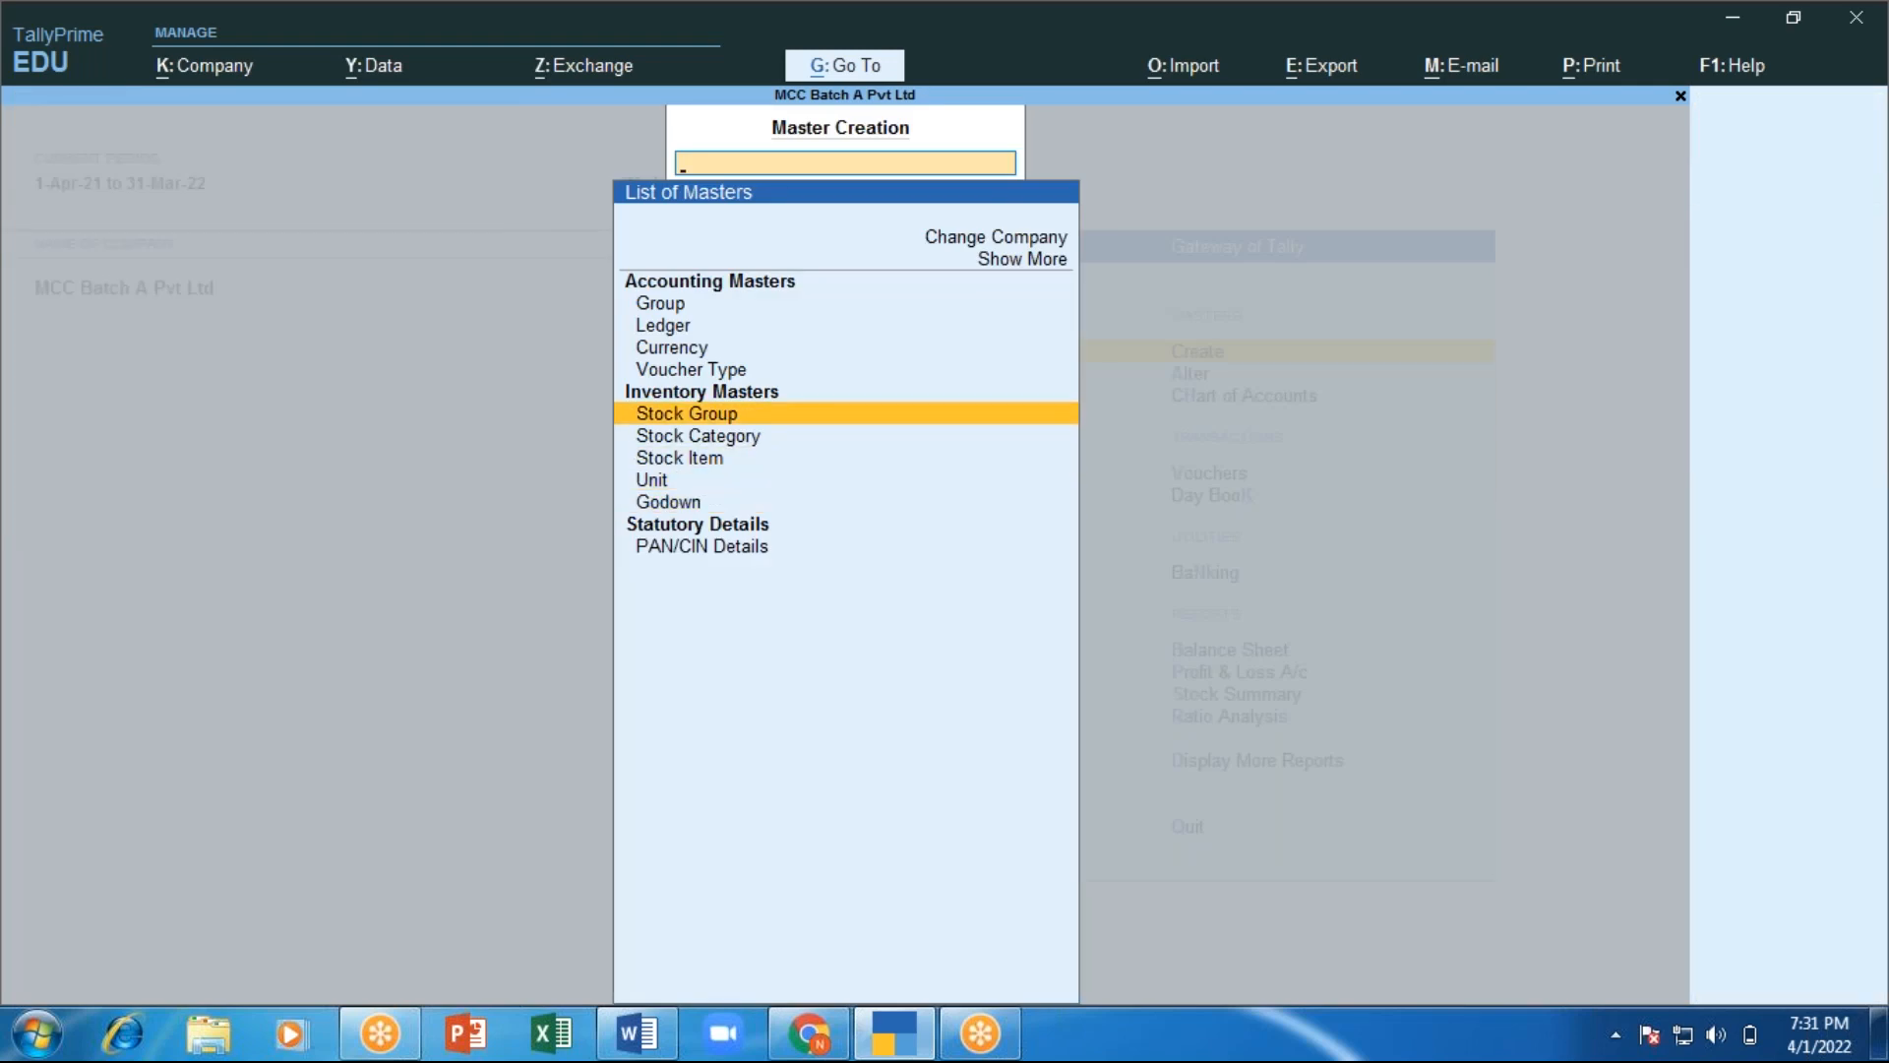
{"action": "key", "text": "Down"}
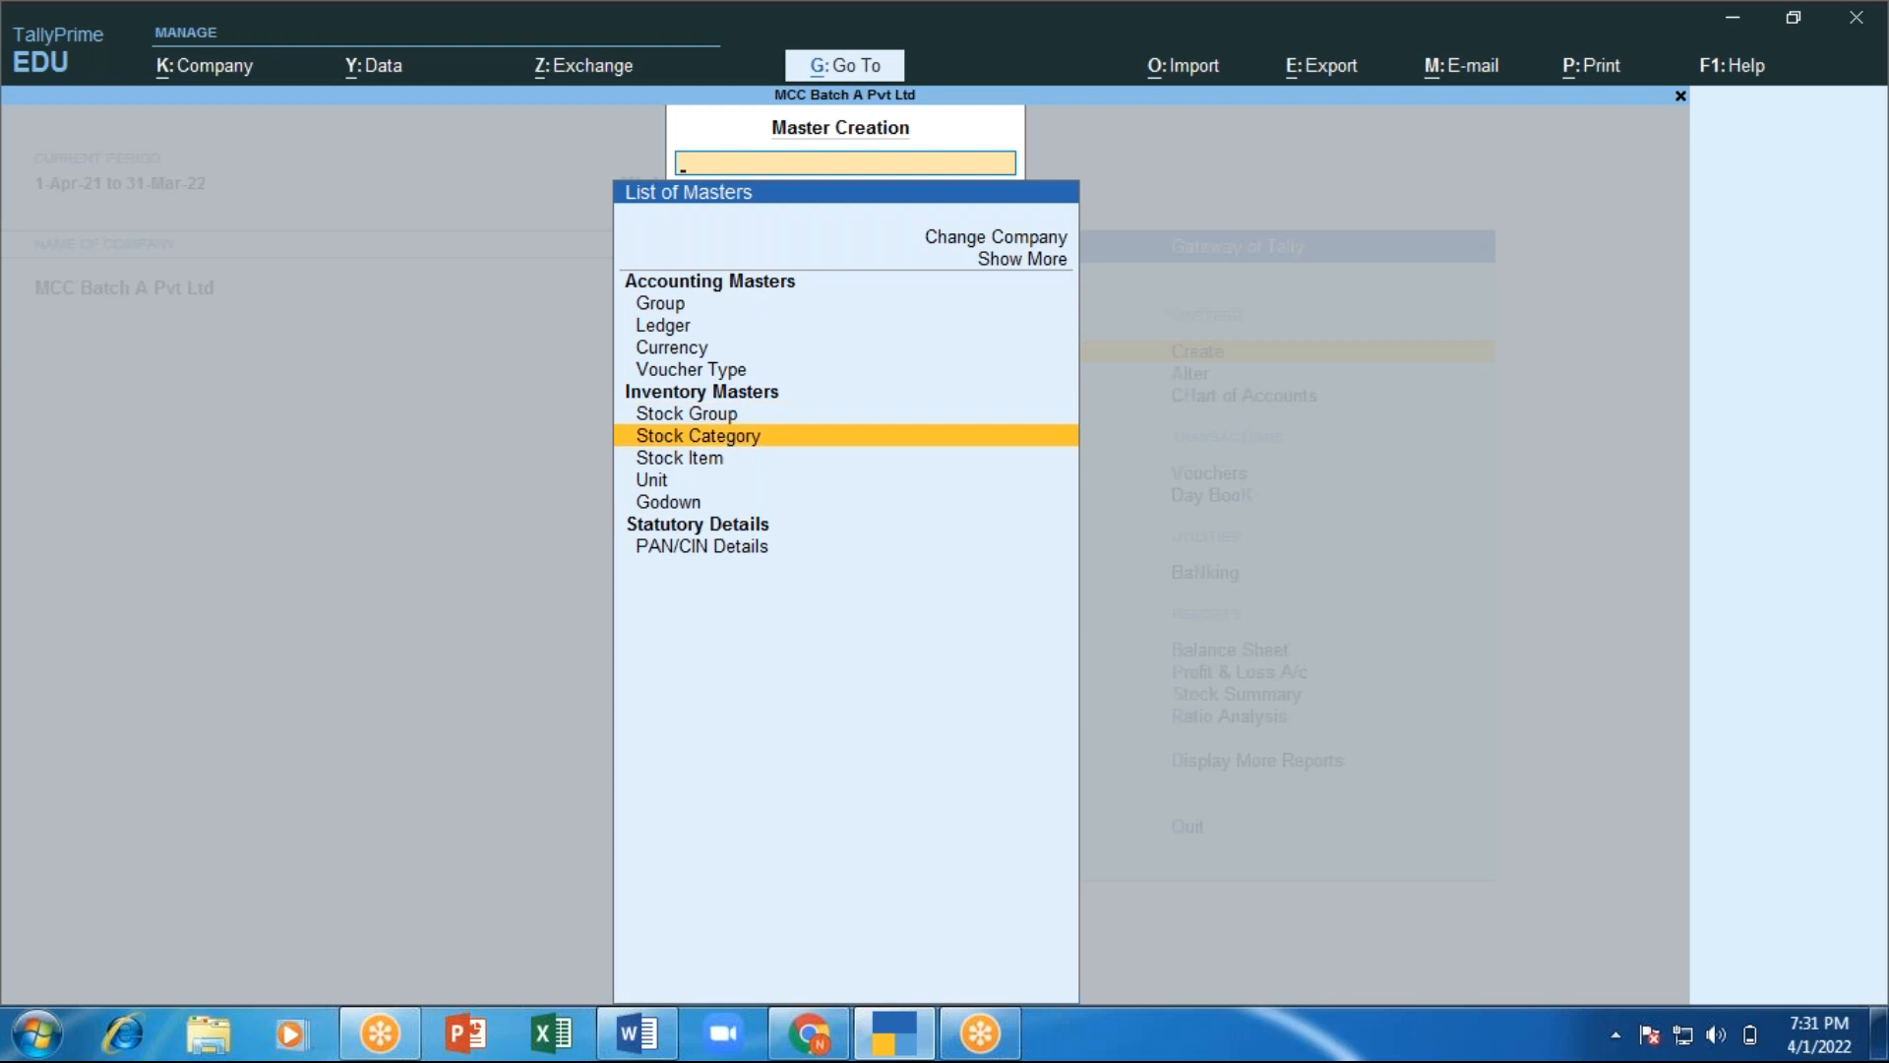
{"action": "key", "text": "Down"}
{"action": "key", "text": "Down"}
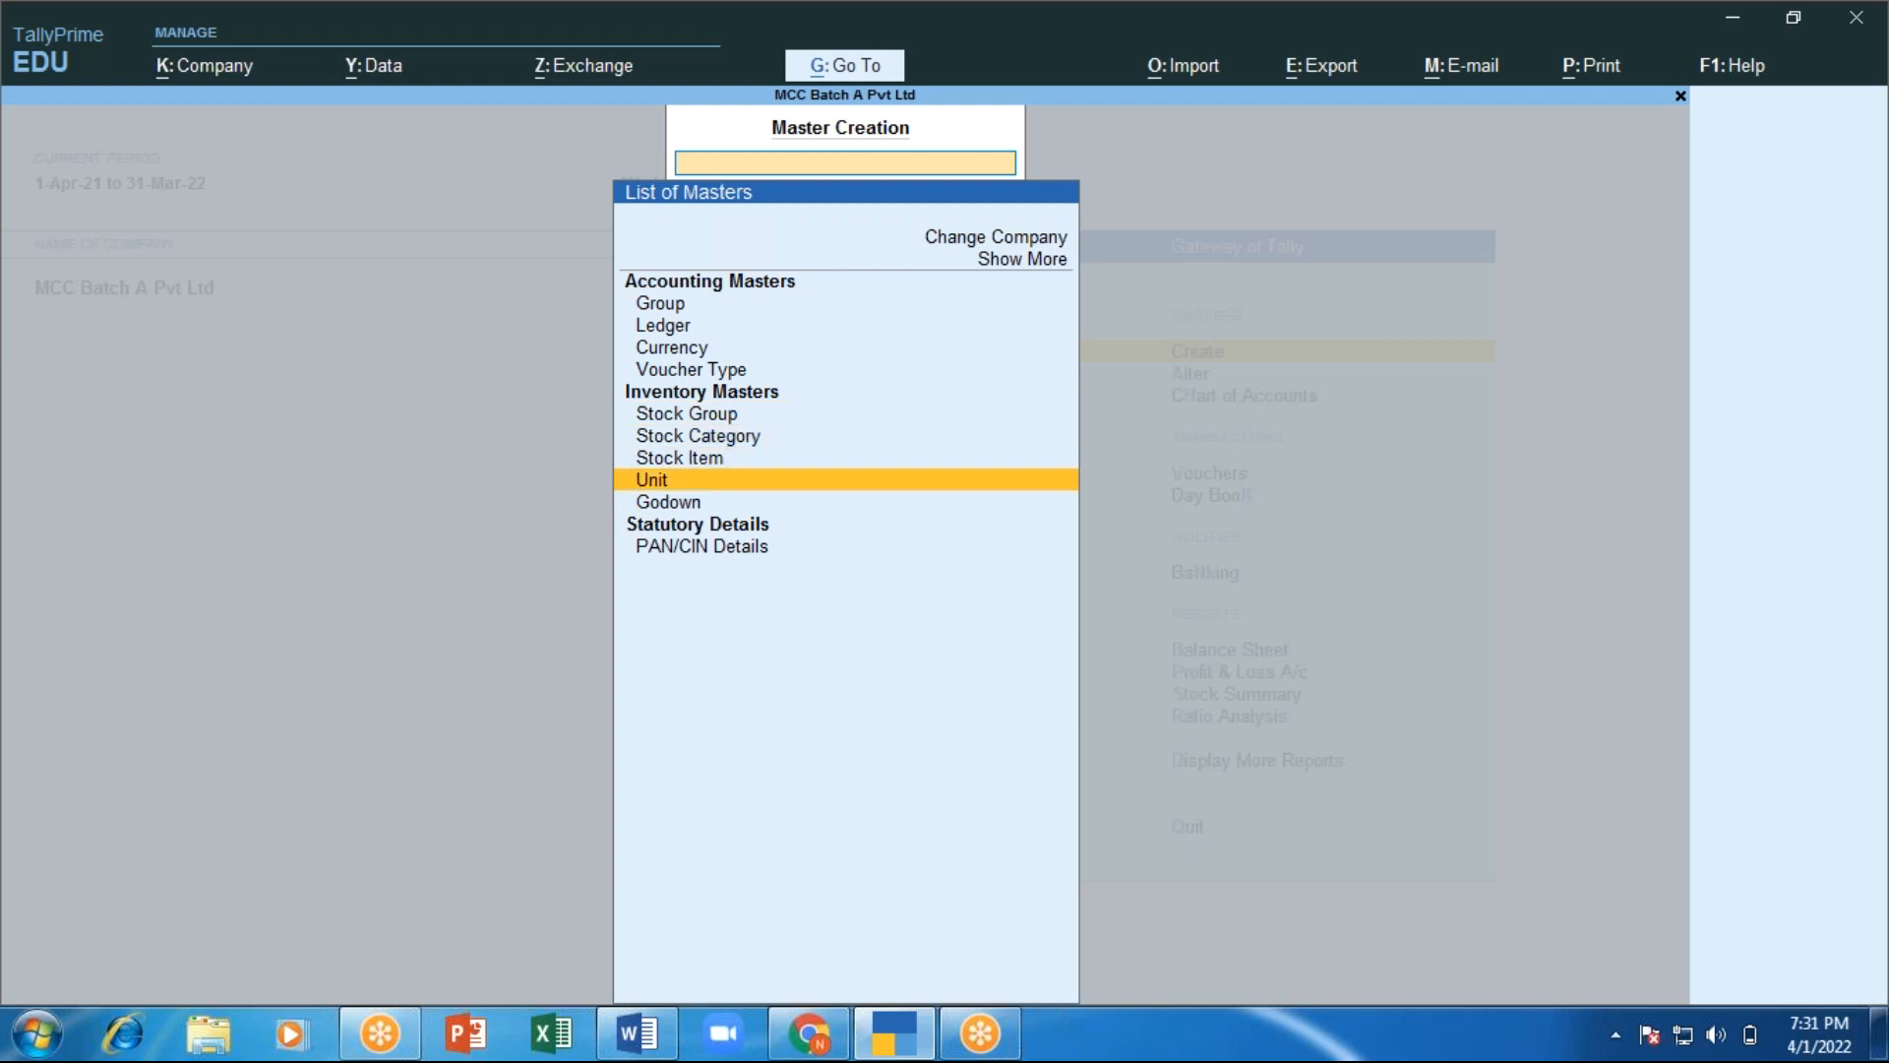
{"action": "key", "text": "Down"}
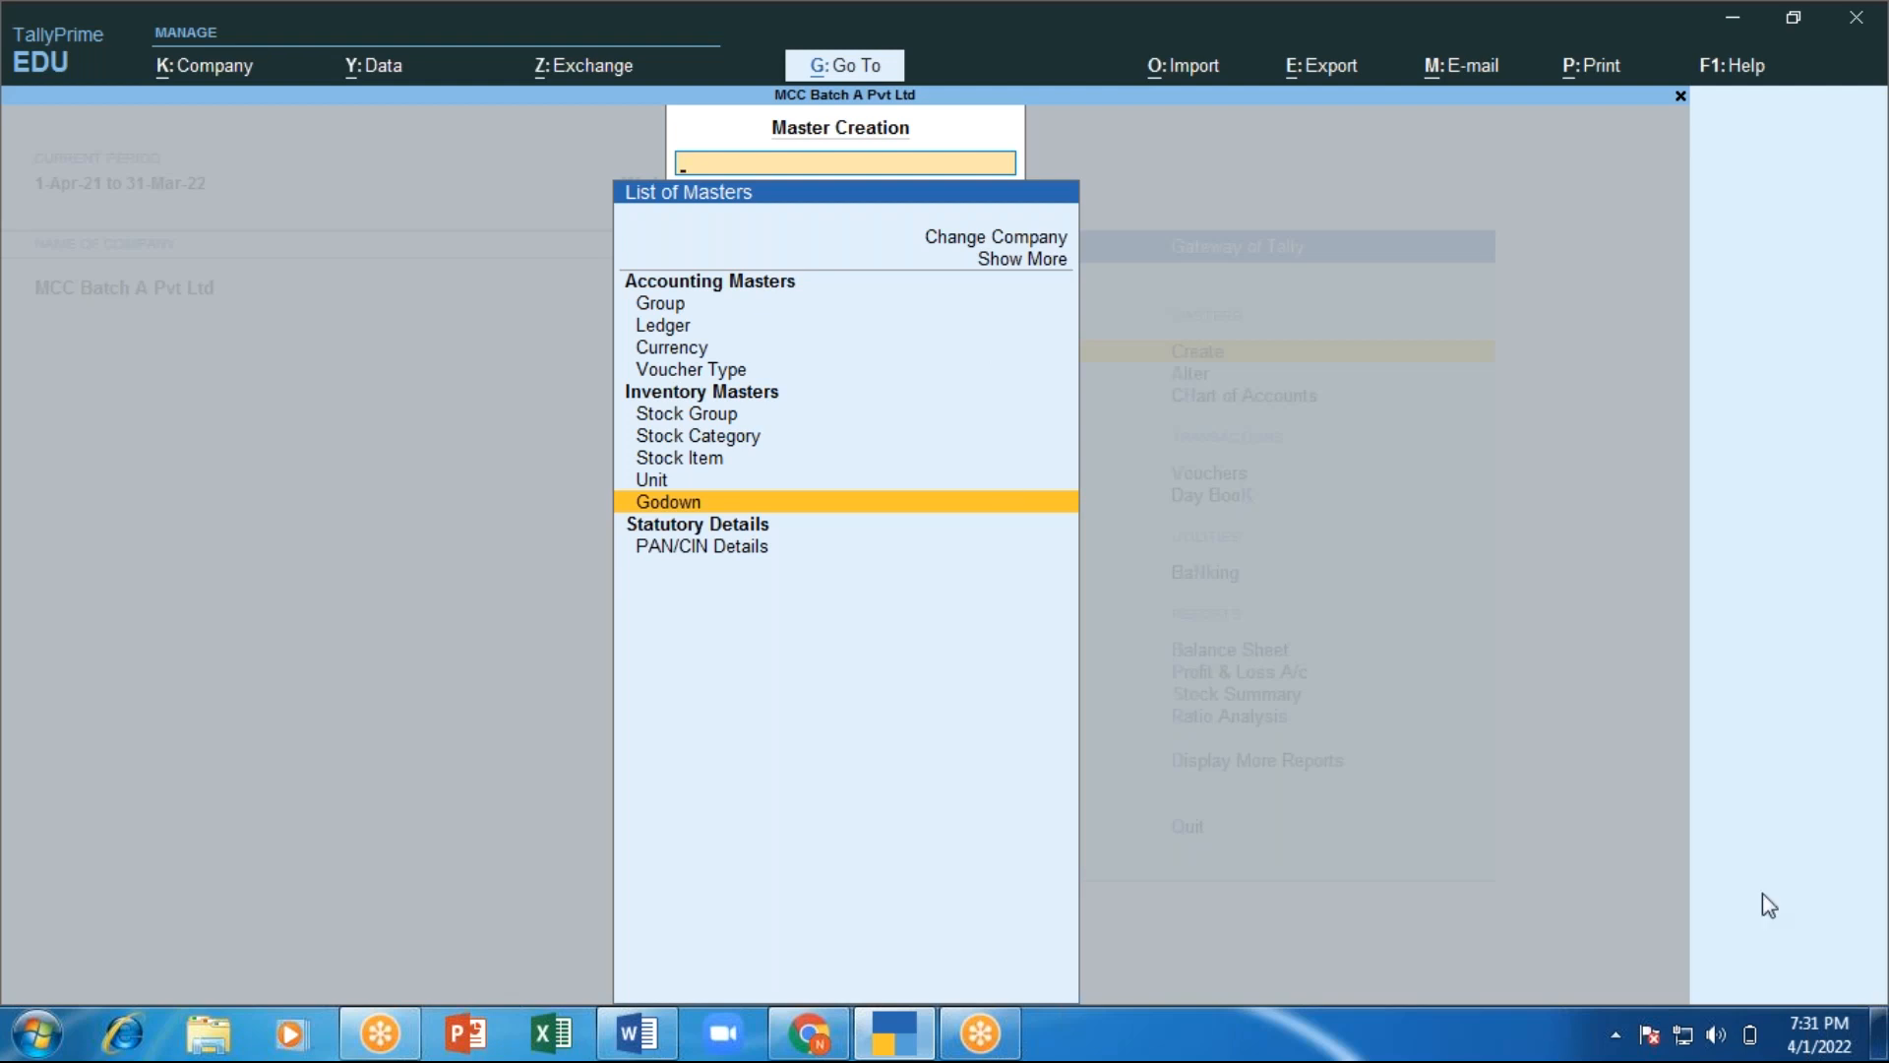
Leave master creation, open a new purchase voucher and change its mode to Item Invoice.
{"action": "mouse_move", "coordinate": [1756, 1046]}
{"action": "key", "text": "Escape"}
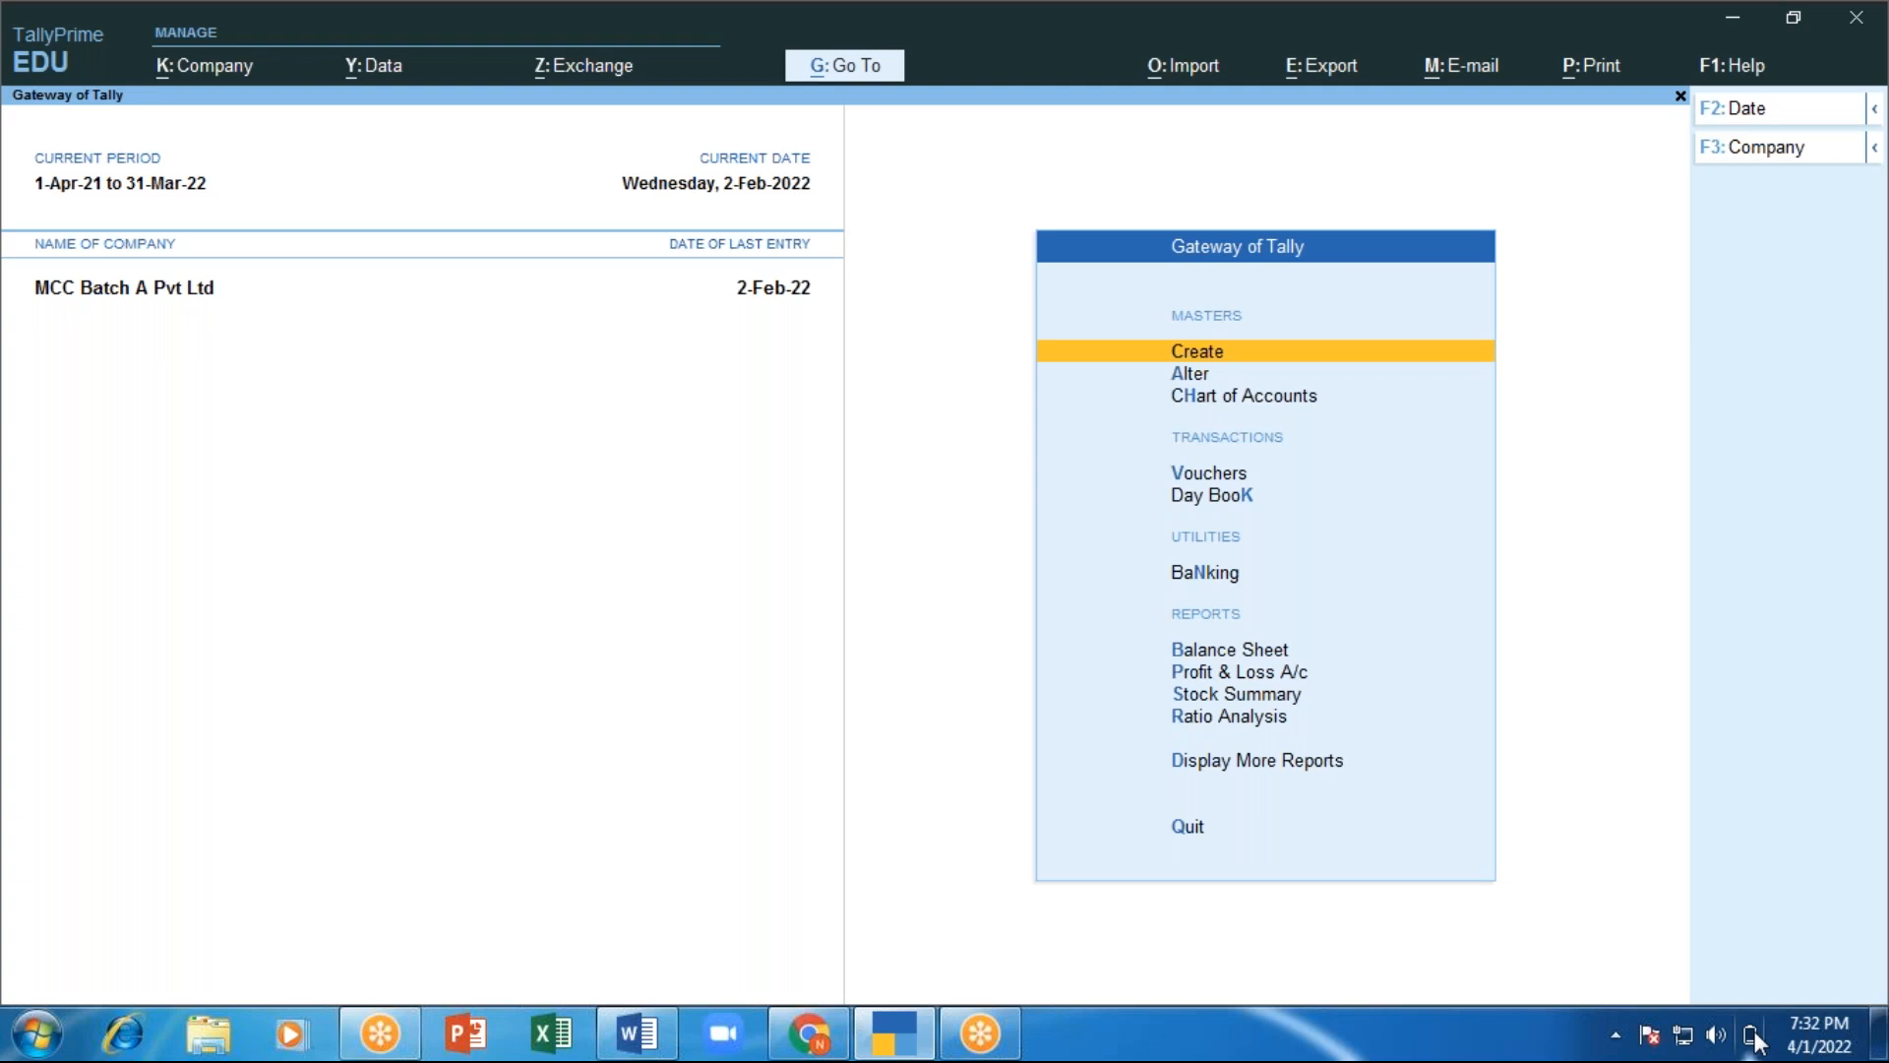
{"action": "key", "text": "Down"}
{"action": "key", "text": "Down"}
{"action": "key", "text": "Down"}
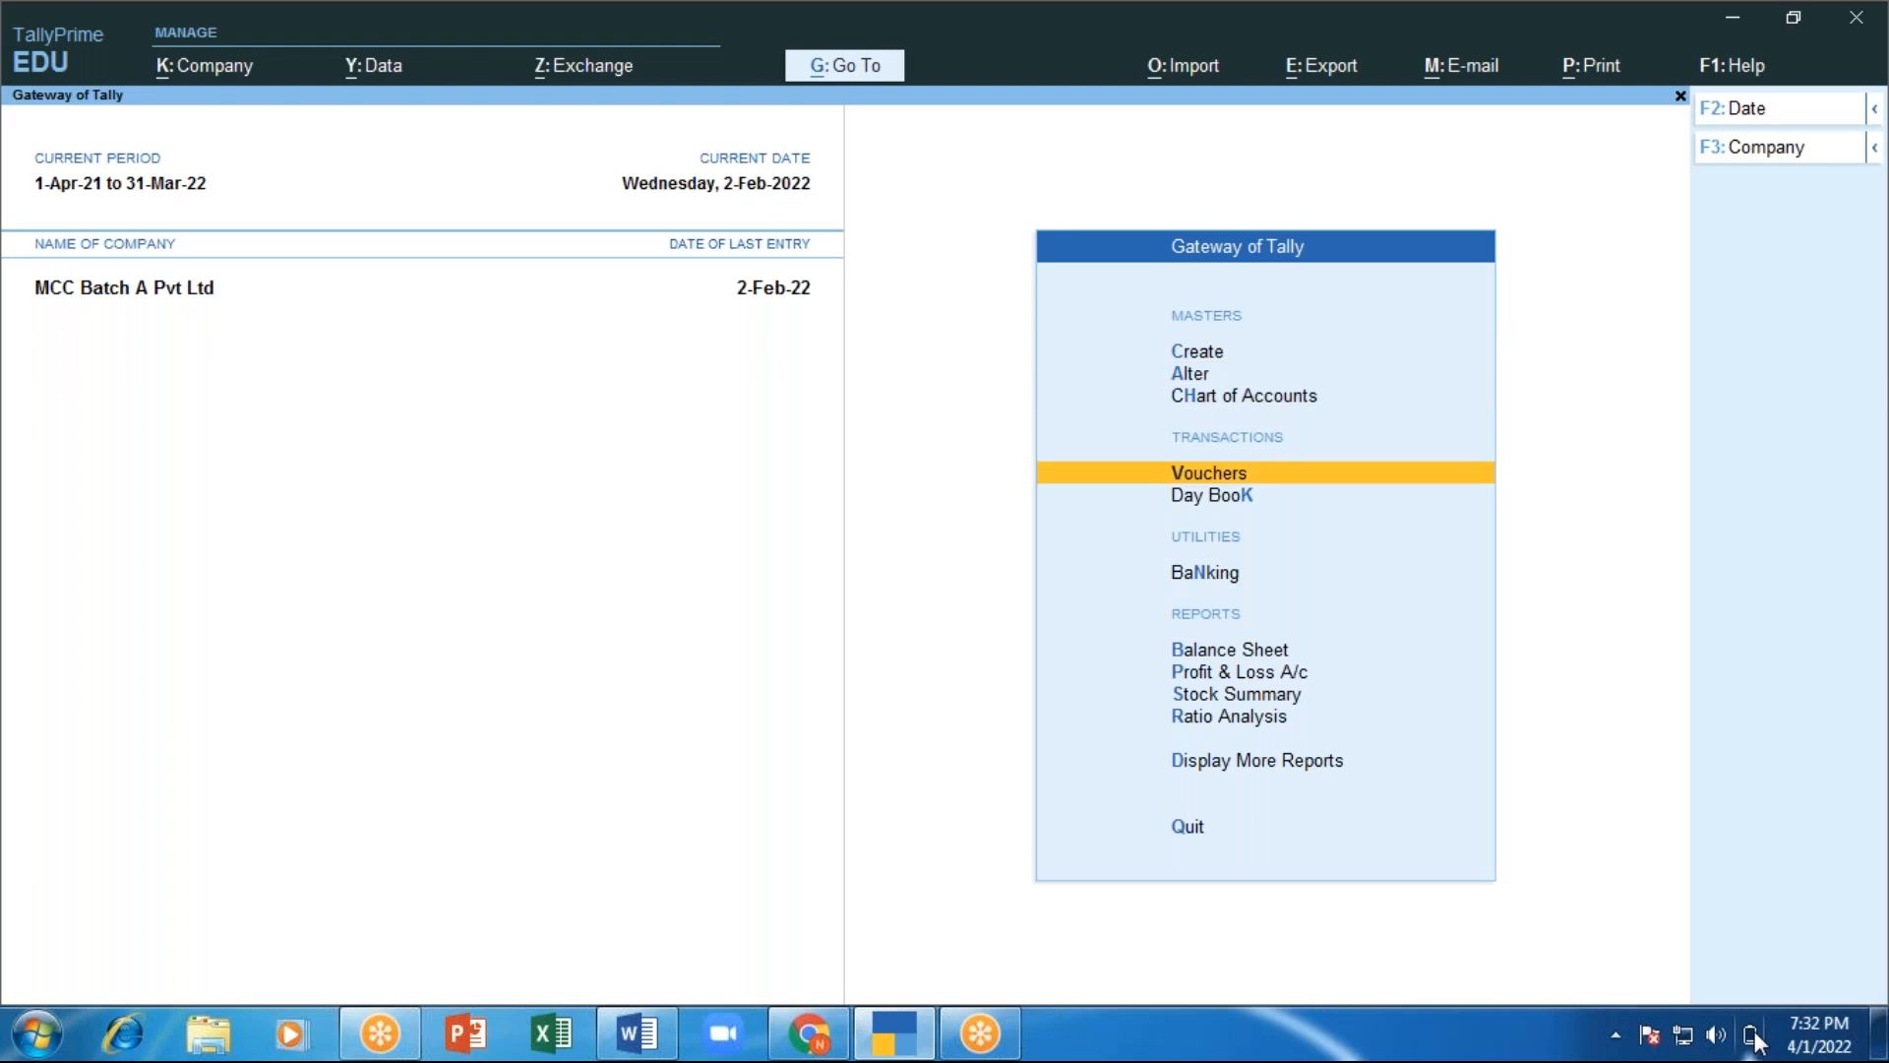
{"action": "key", "text": "Return"}
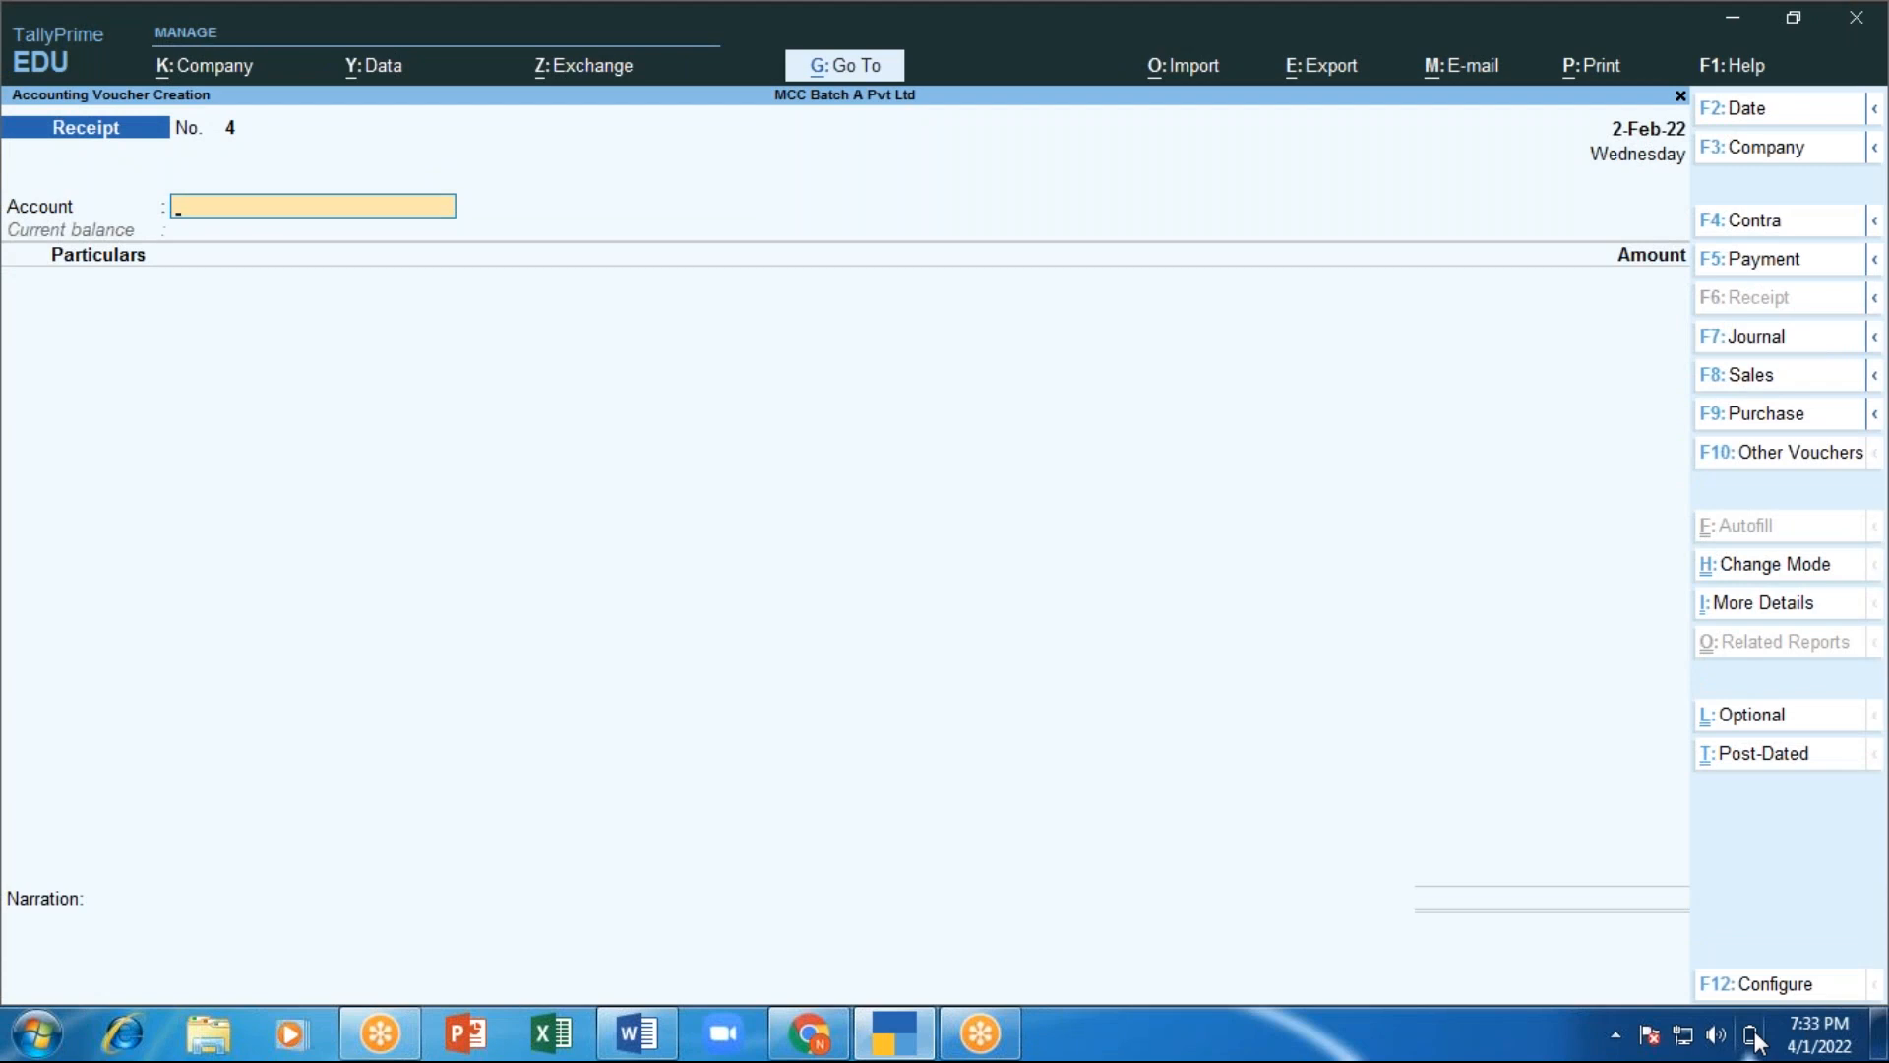
{"action": "key", "text": "F9"}
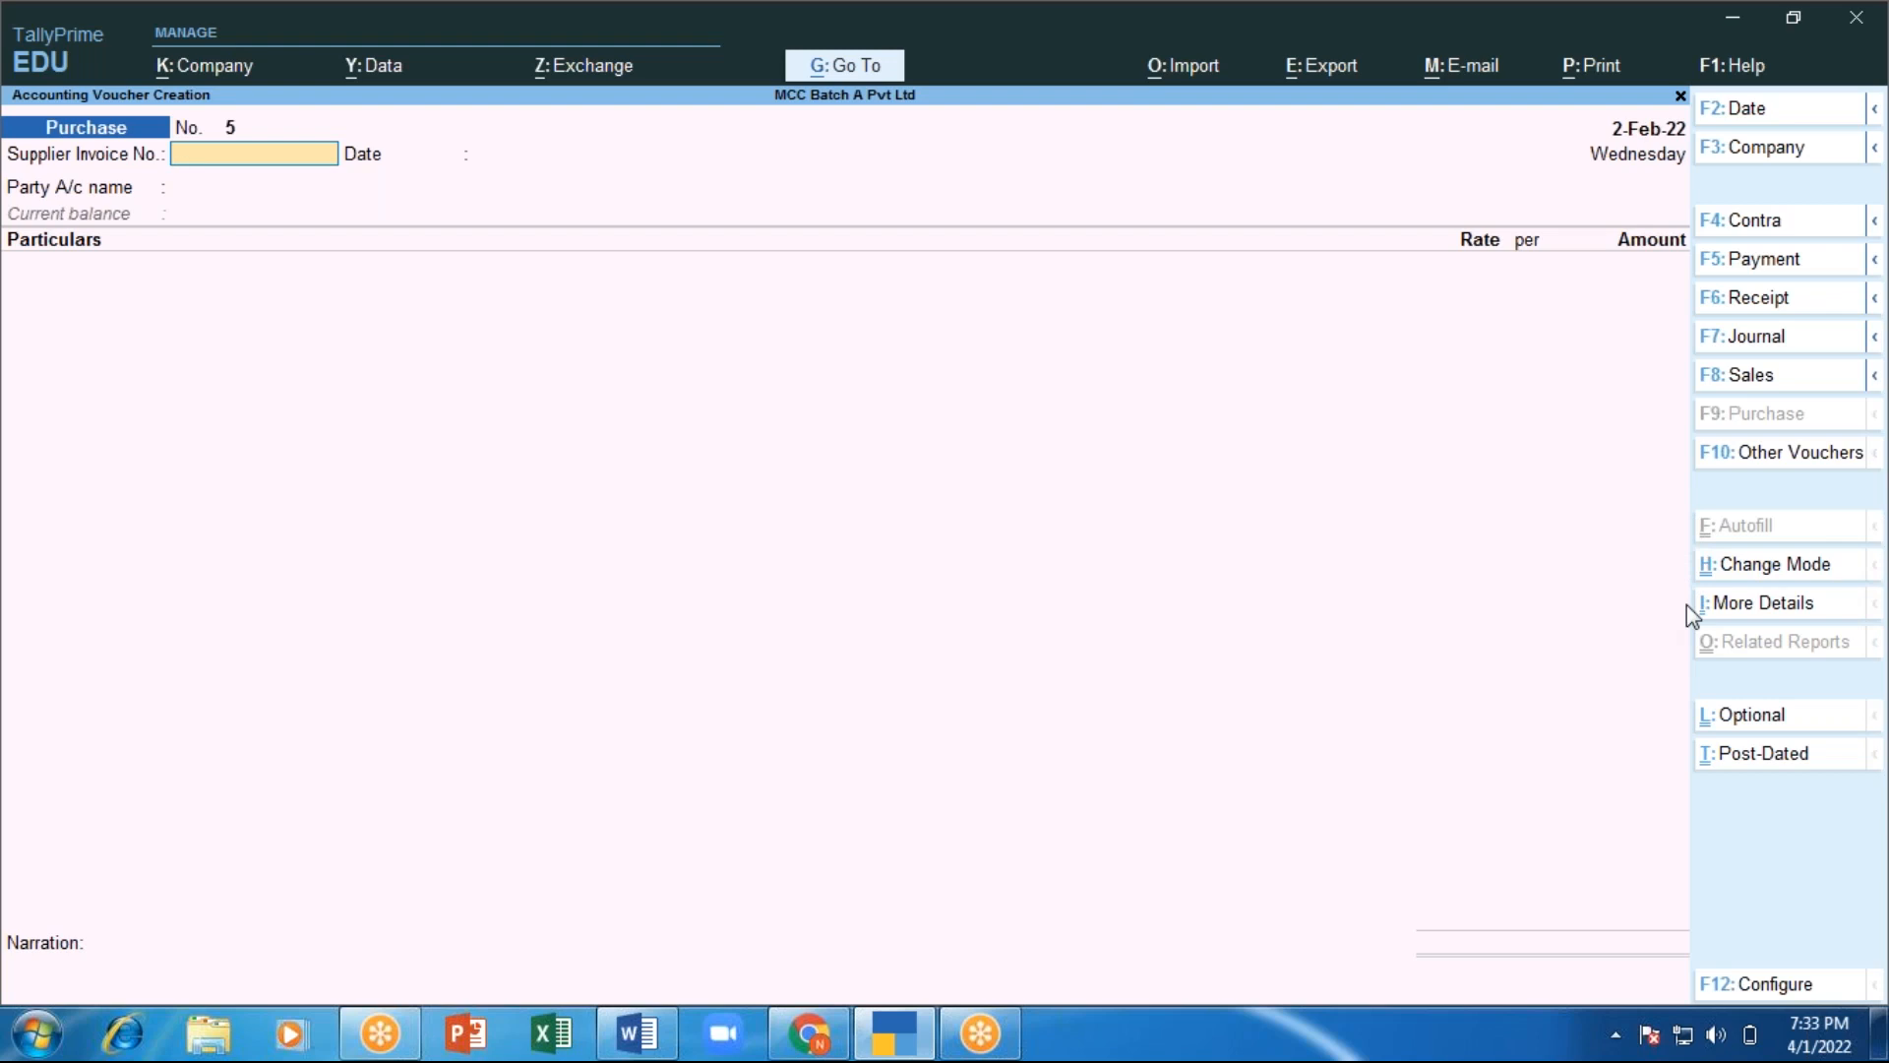
{"action": "key", "text": "ctrl+h"}
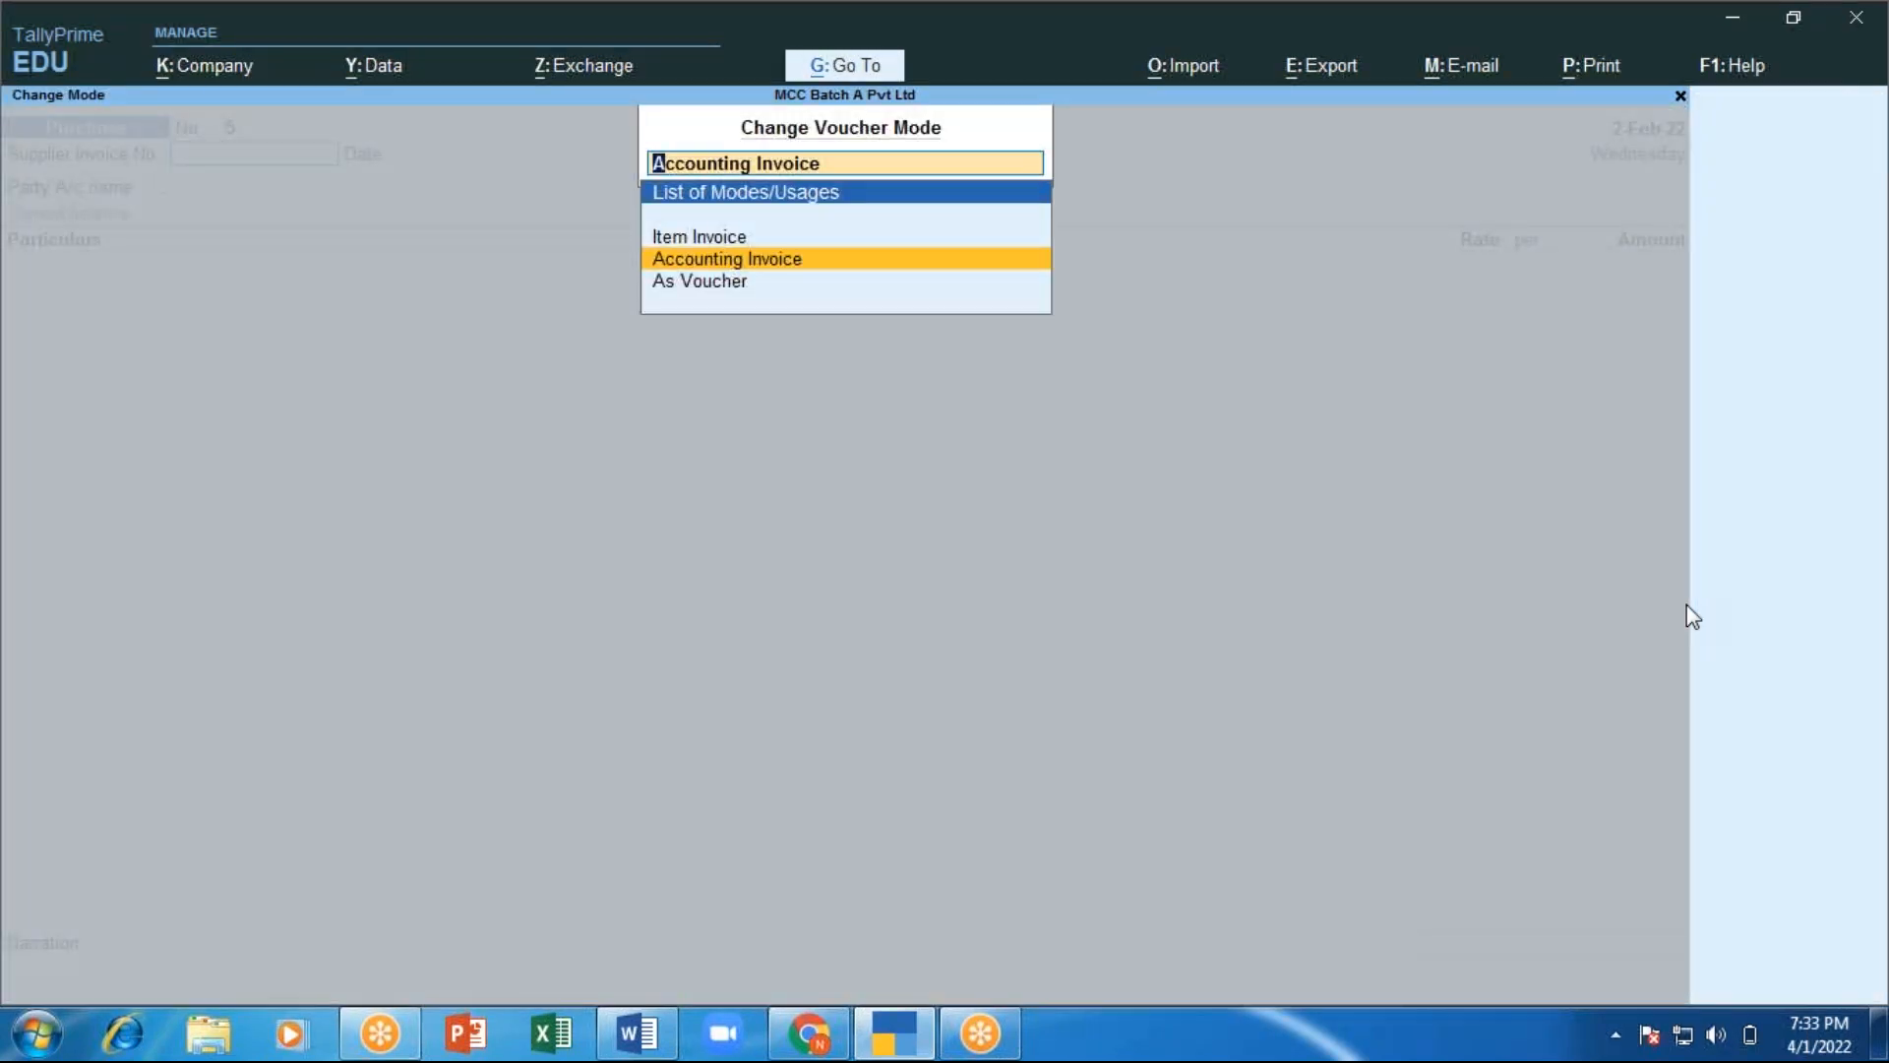
{"action": "key", "text": "Up"}
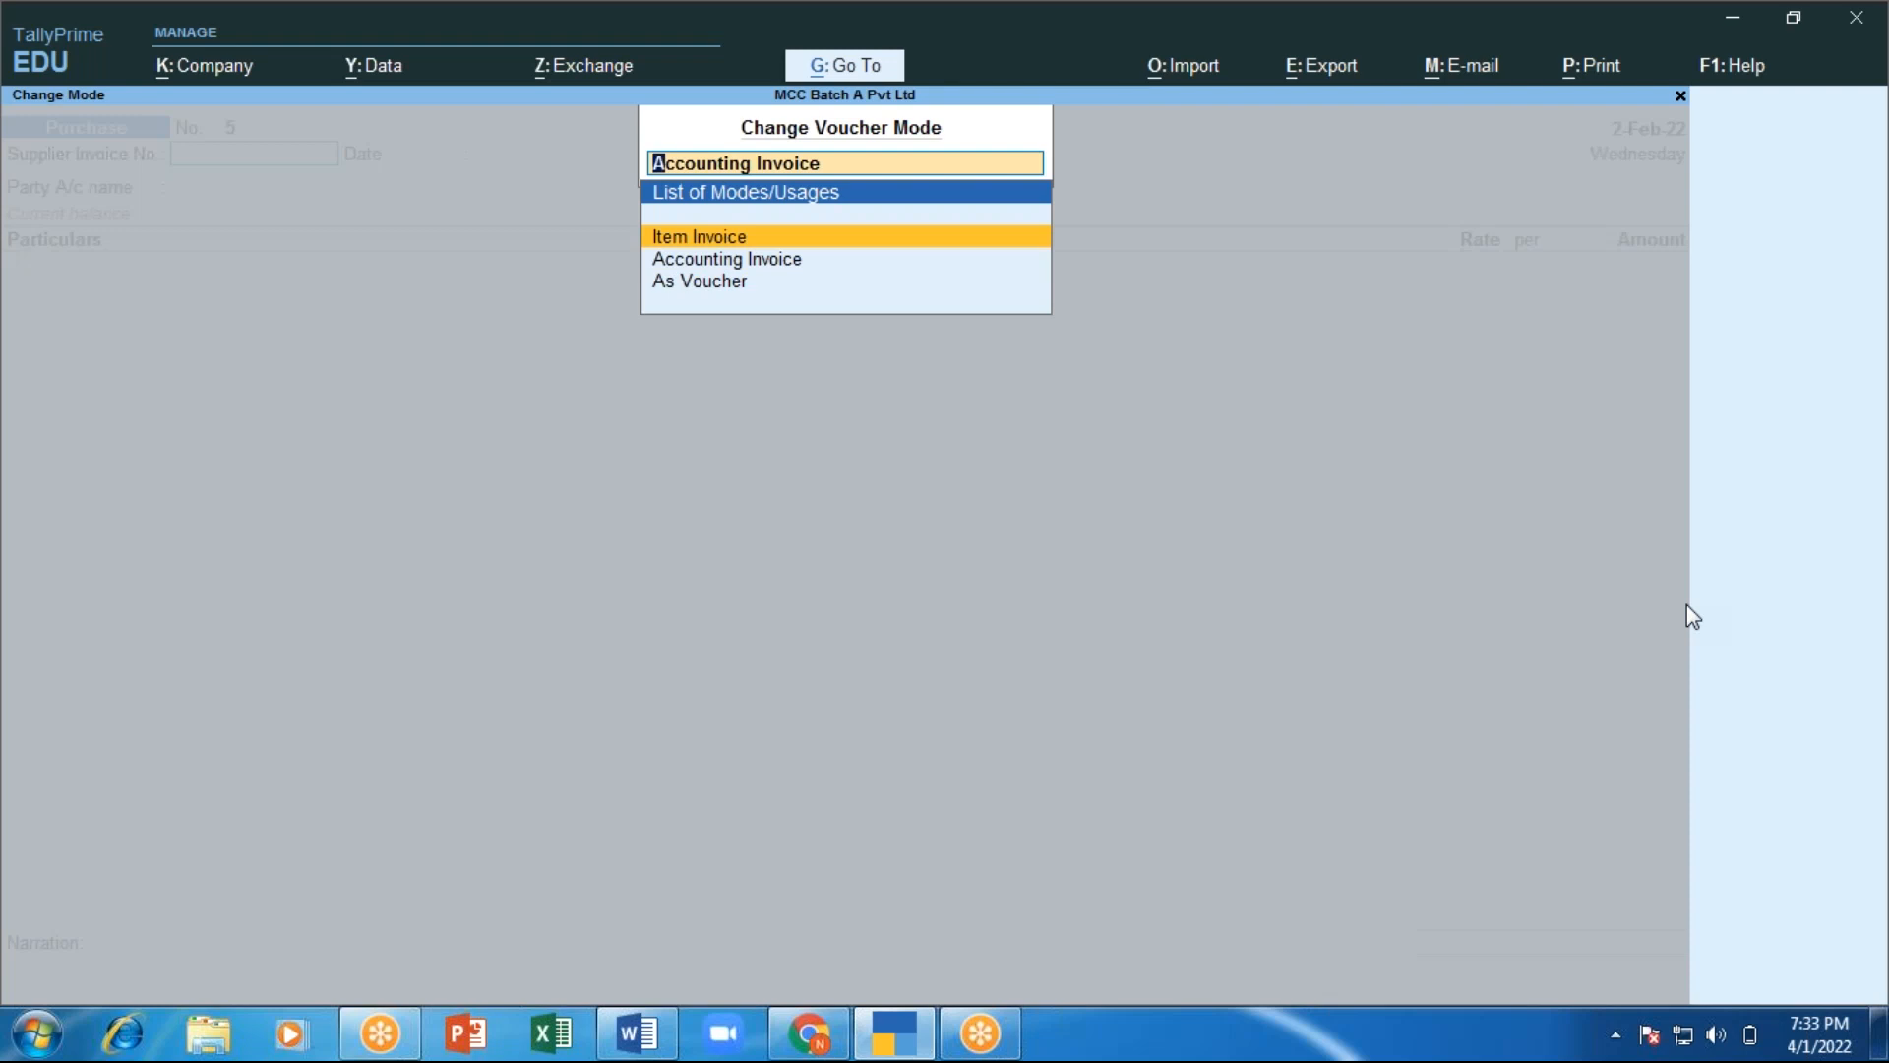
{"action": "key", "text": "Return"}
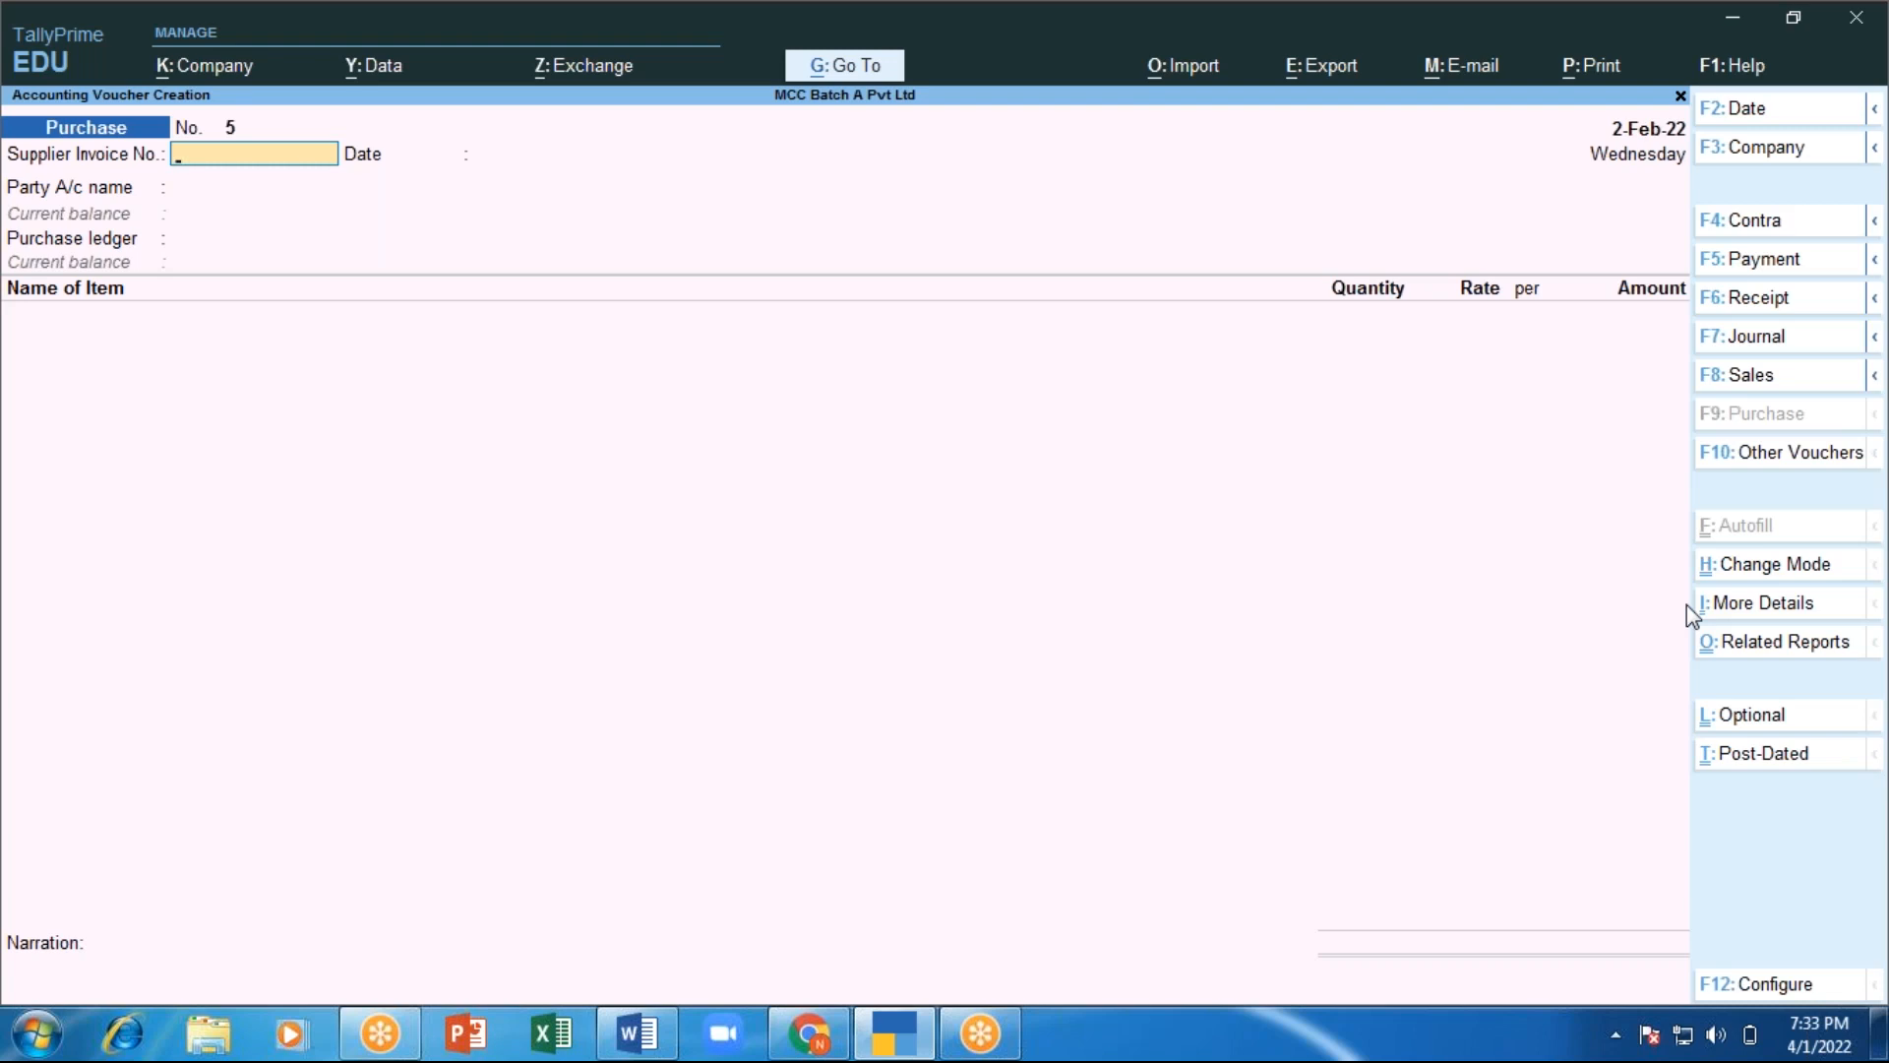
Set the supplier invoice number to AT123, keep the date 2-Feb-22 and choose Arun Traders - Supplier as the party account.
{"action": "type", "text": "AT123"}
{"action": "key", "text": "Return"}
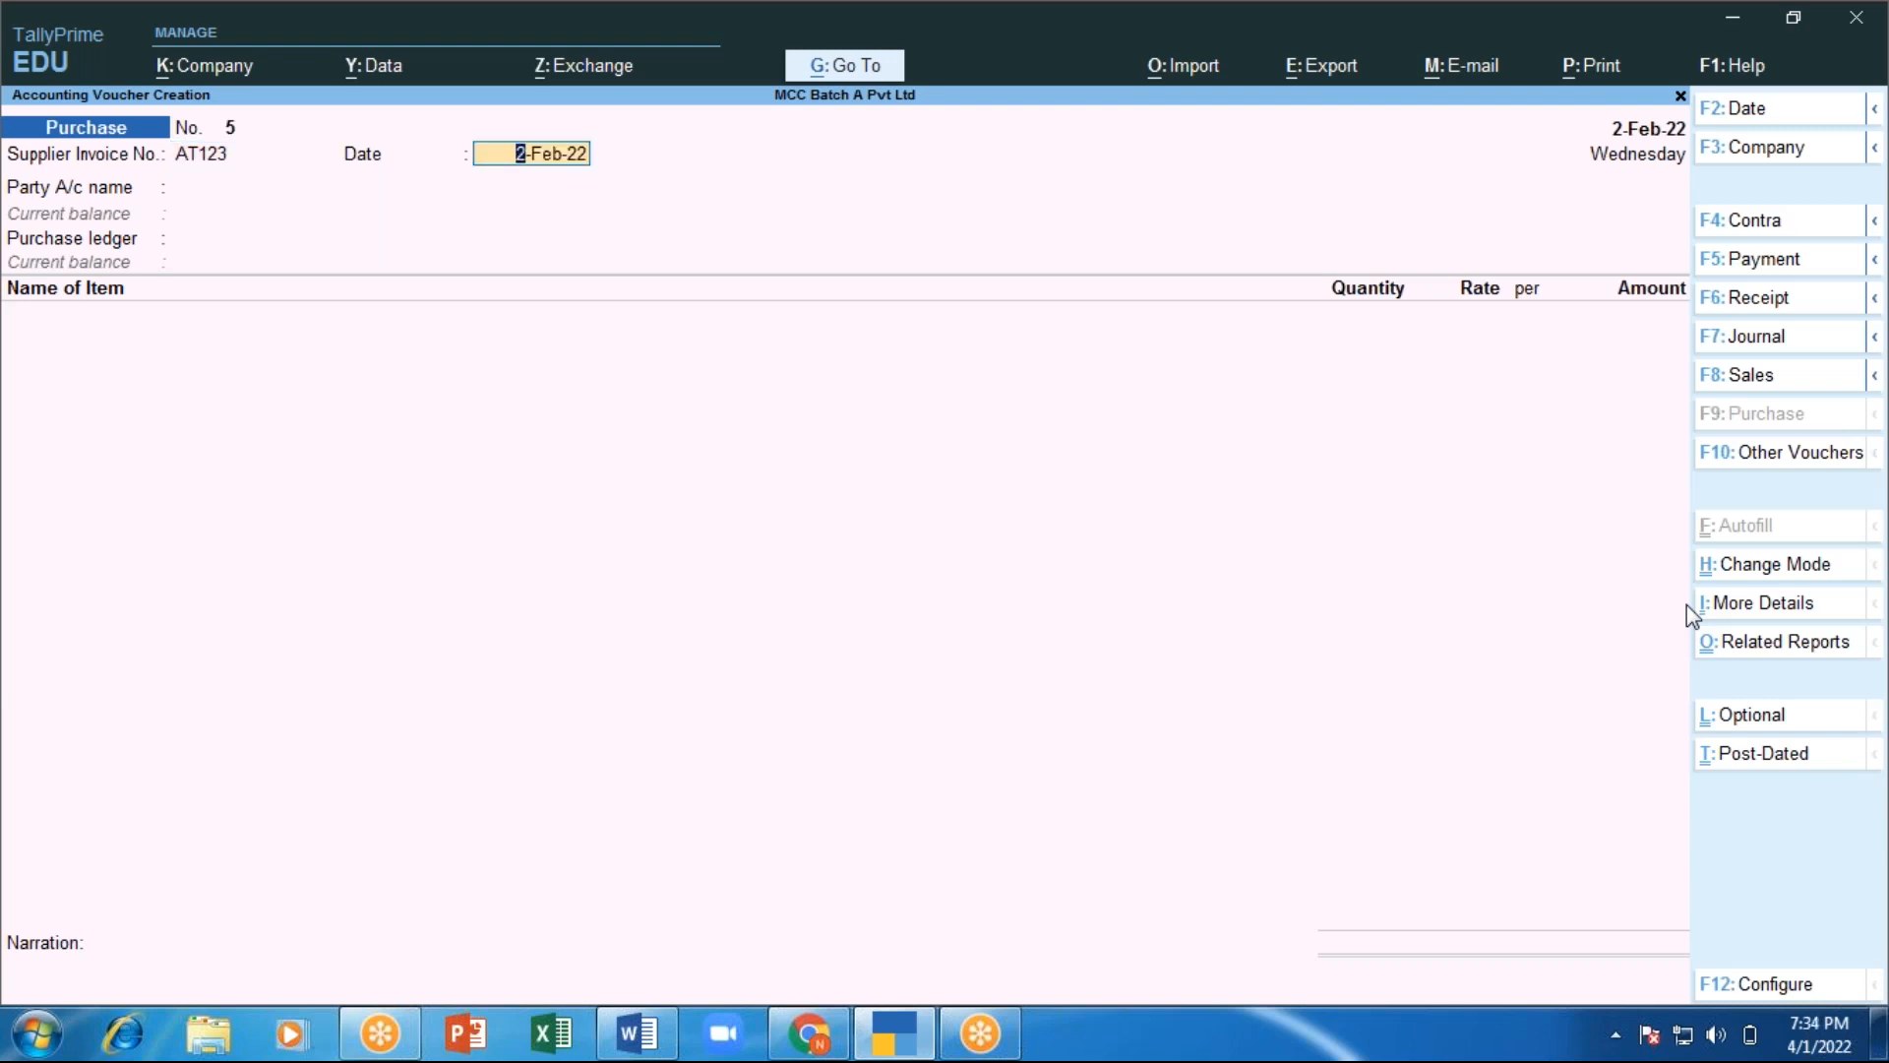
{"action": "key", "text": "Return"}
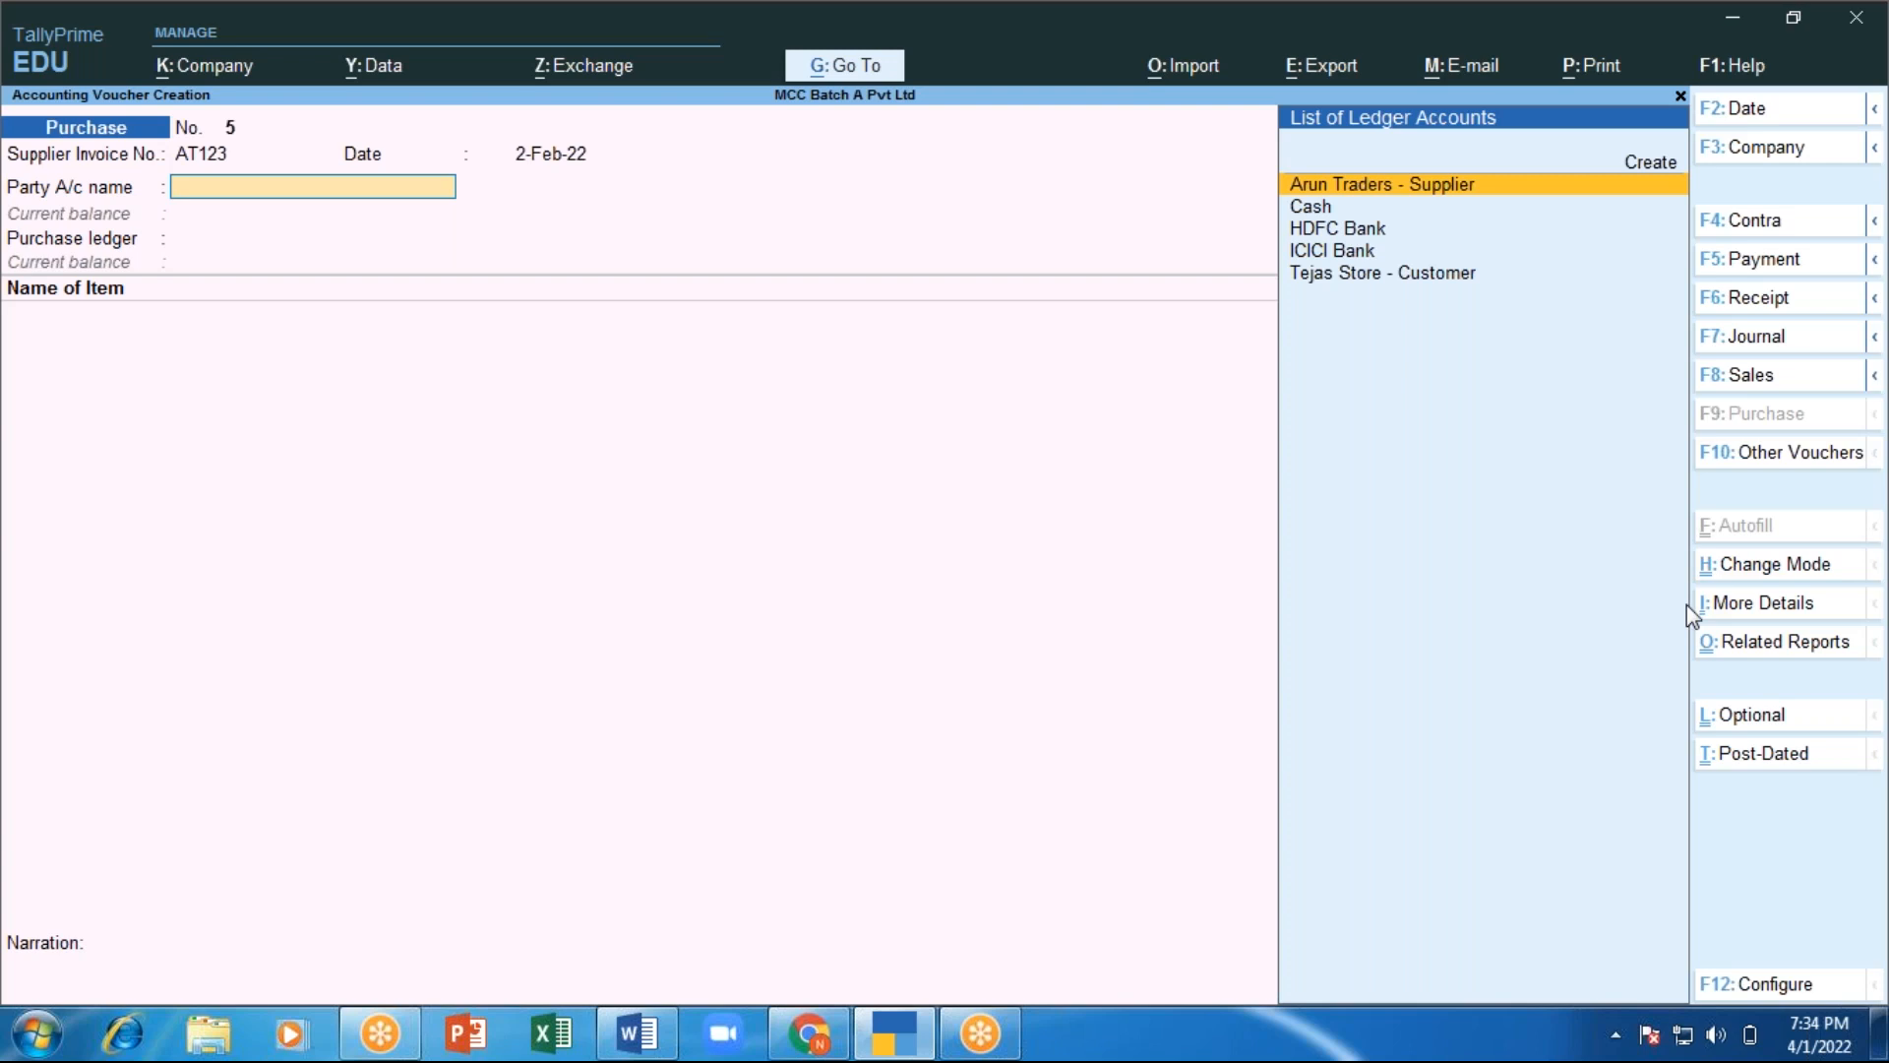
{"action": "key", "text": "Return"}
{"action": "key", "text": "ctrl"}
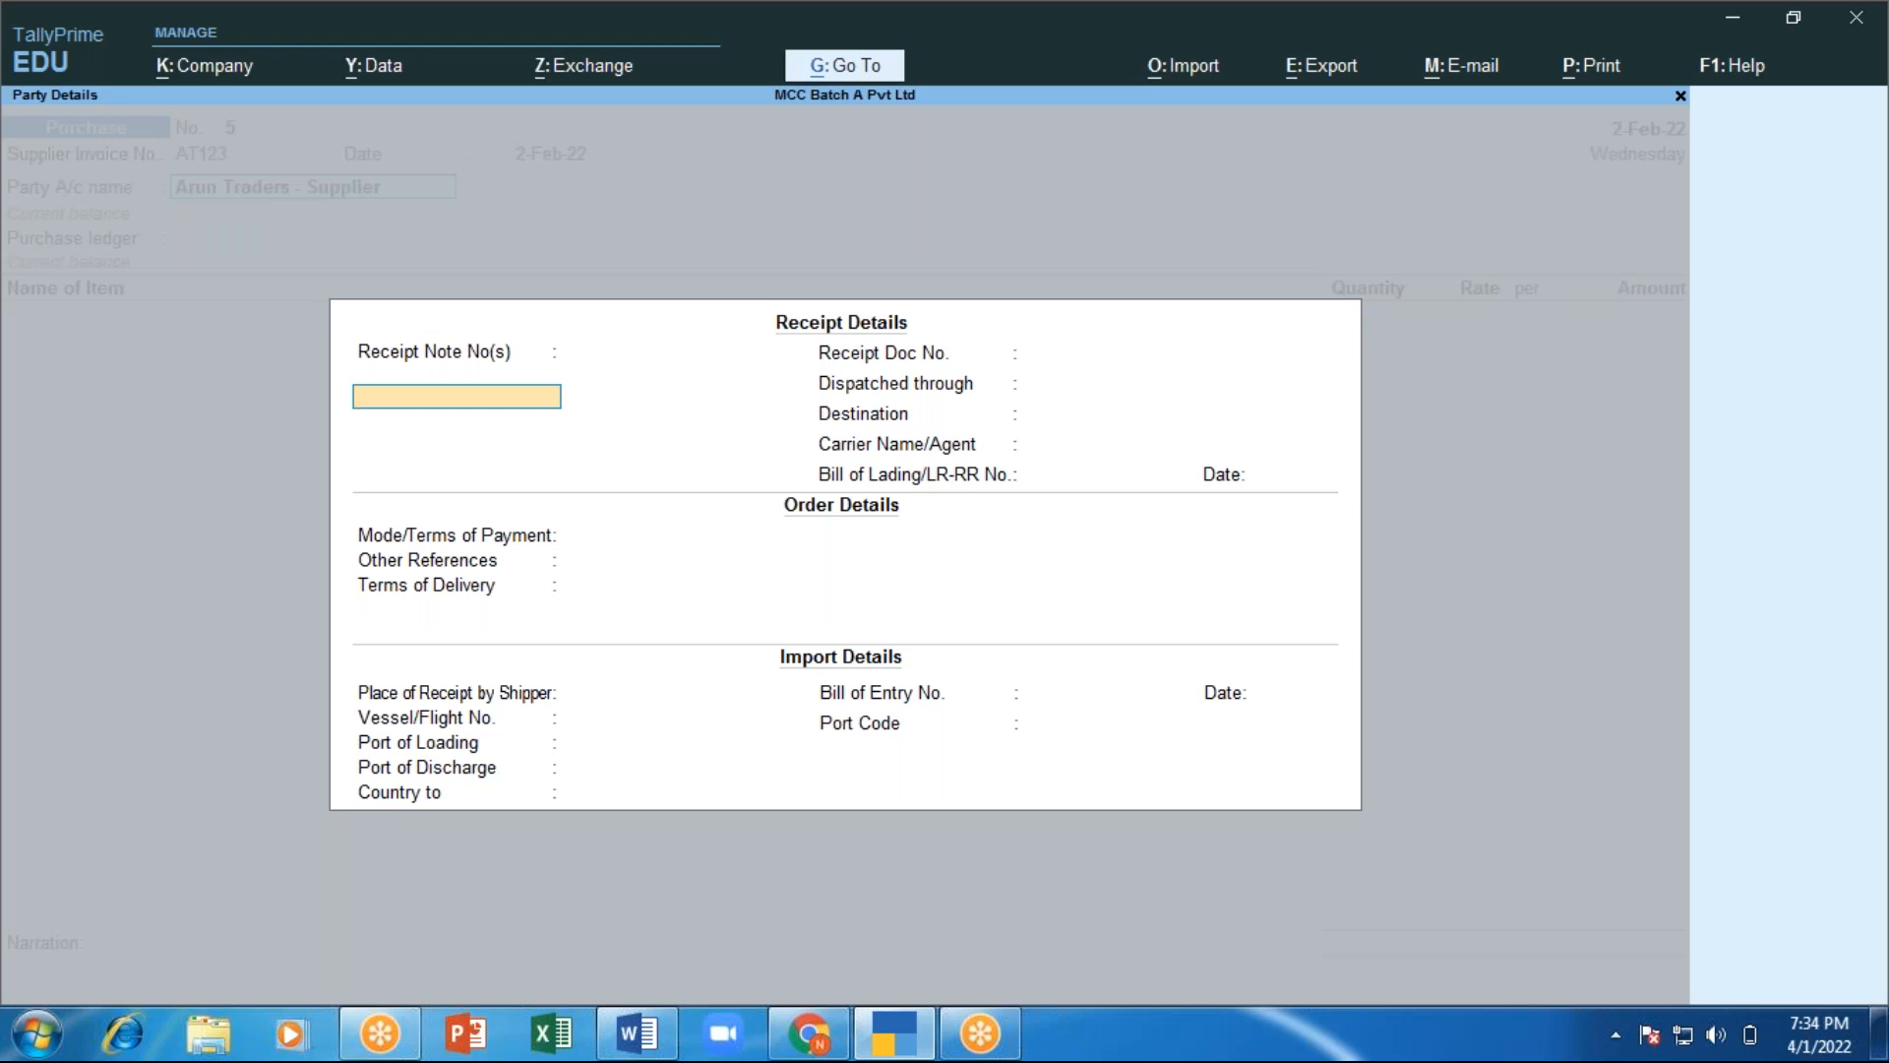
Leave the receipt note and receipt document numbers blank, and set dispatch through Lorry to destination Jayanagar.
{"action": "key", "text": "Return"}
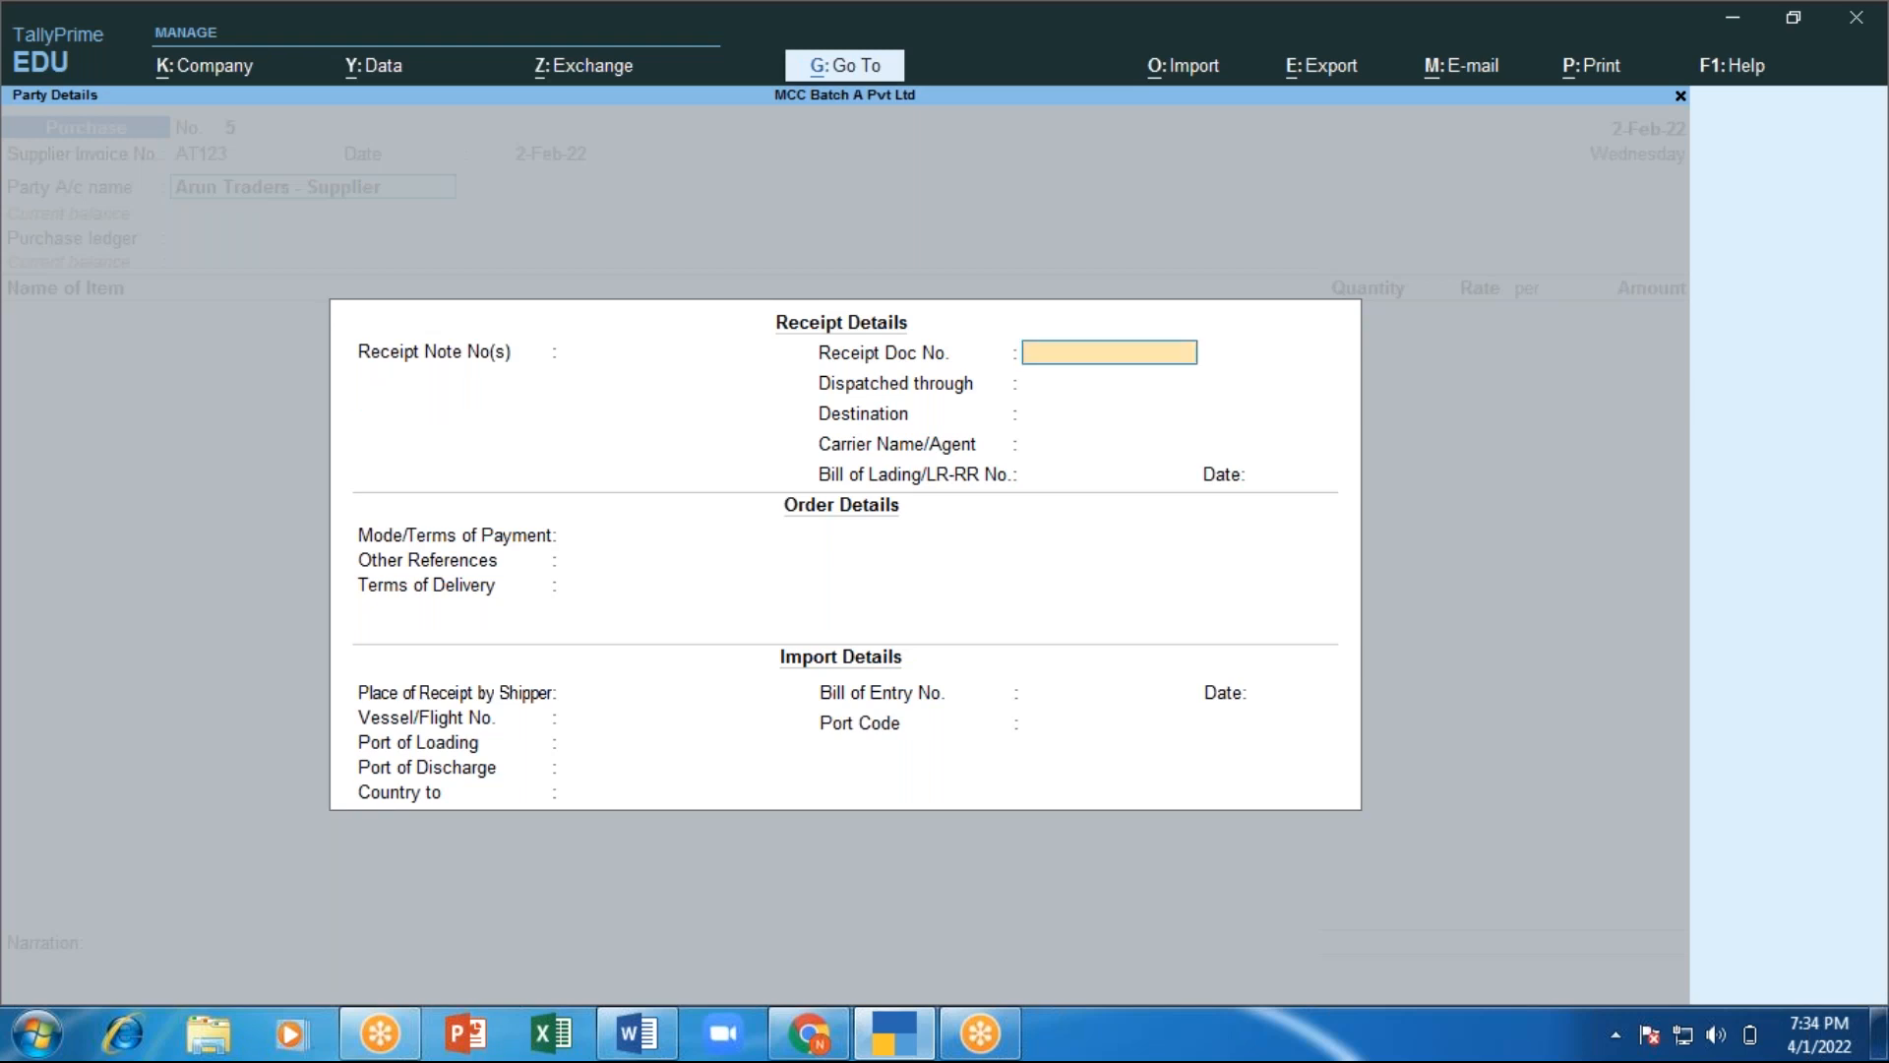
{"action": "key", "text": "Return"}
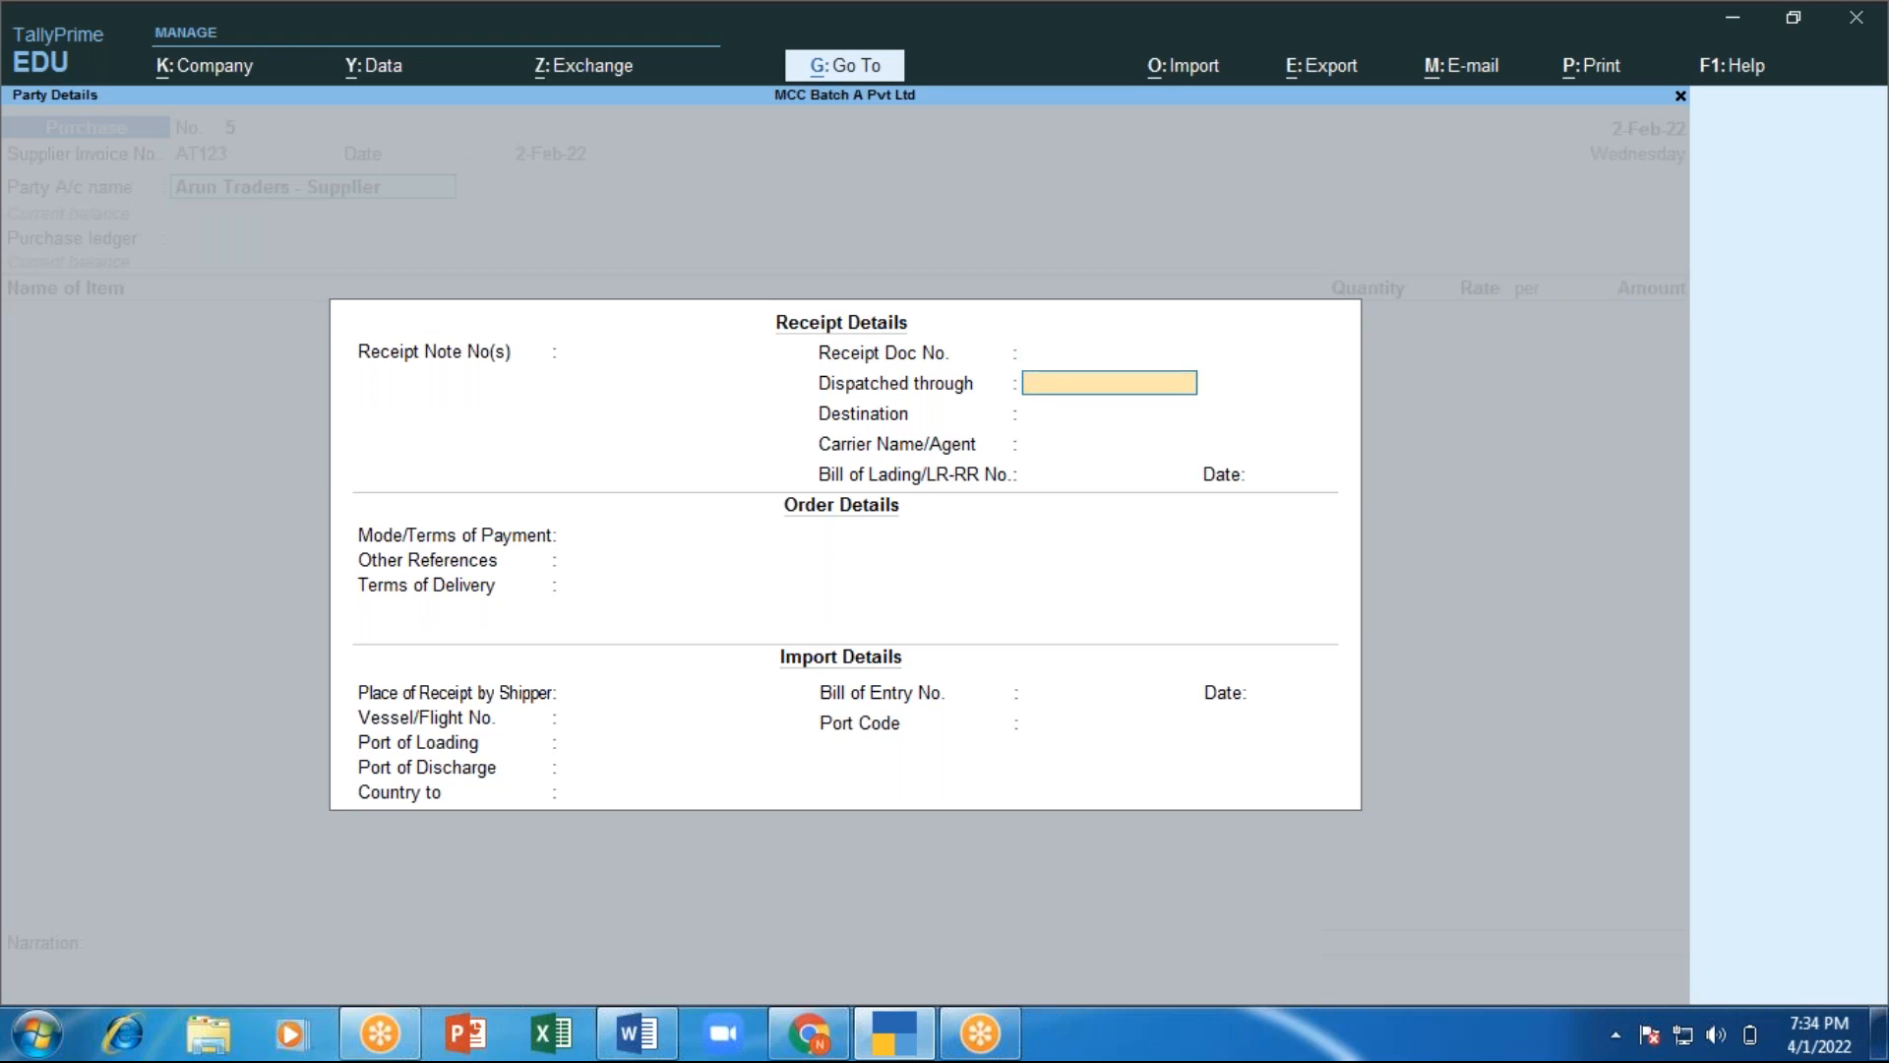
{"action": "type", "text": "Lorry"}
{"action": "key", "text": "Return"}
{"action": "type", "text": "Ban"}
{"action": "key", "text": "BackSpace"}
{"action": "key", "text": "BackSpace"}
{"action": "key", "text": "BackSpace"}
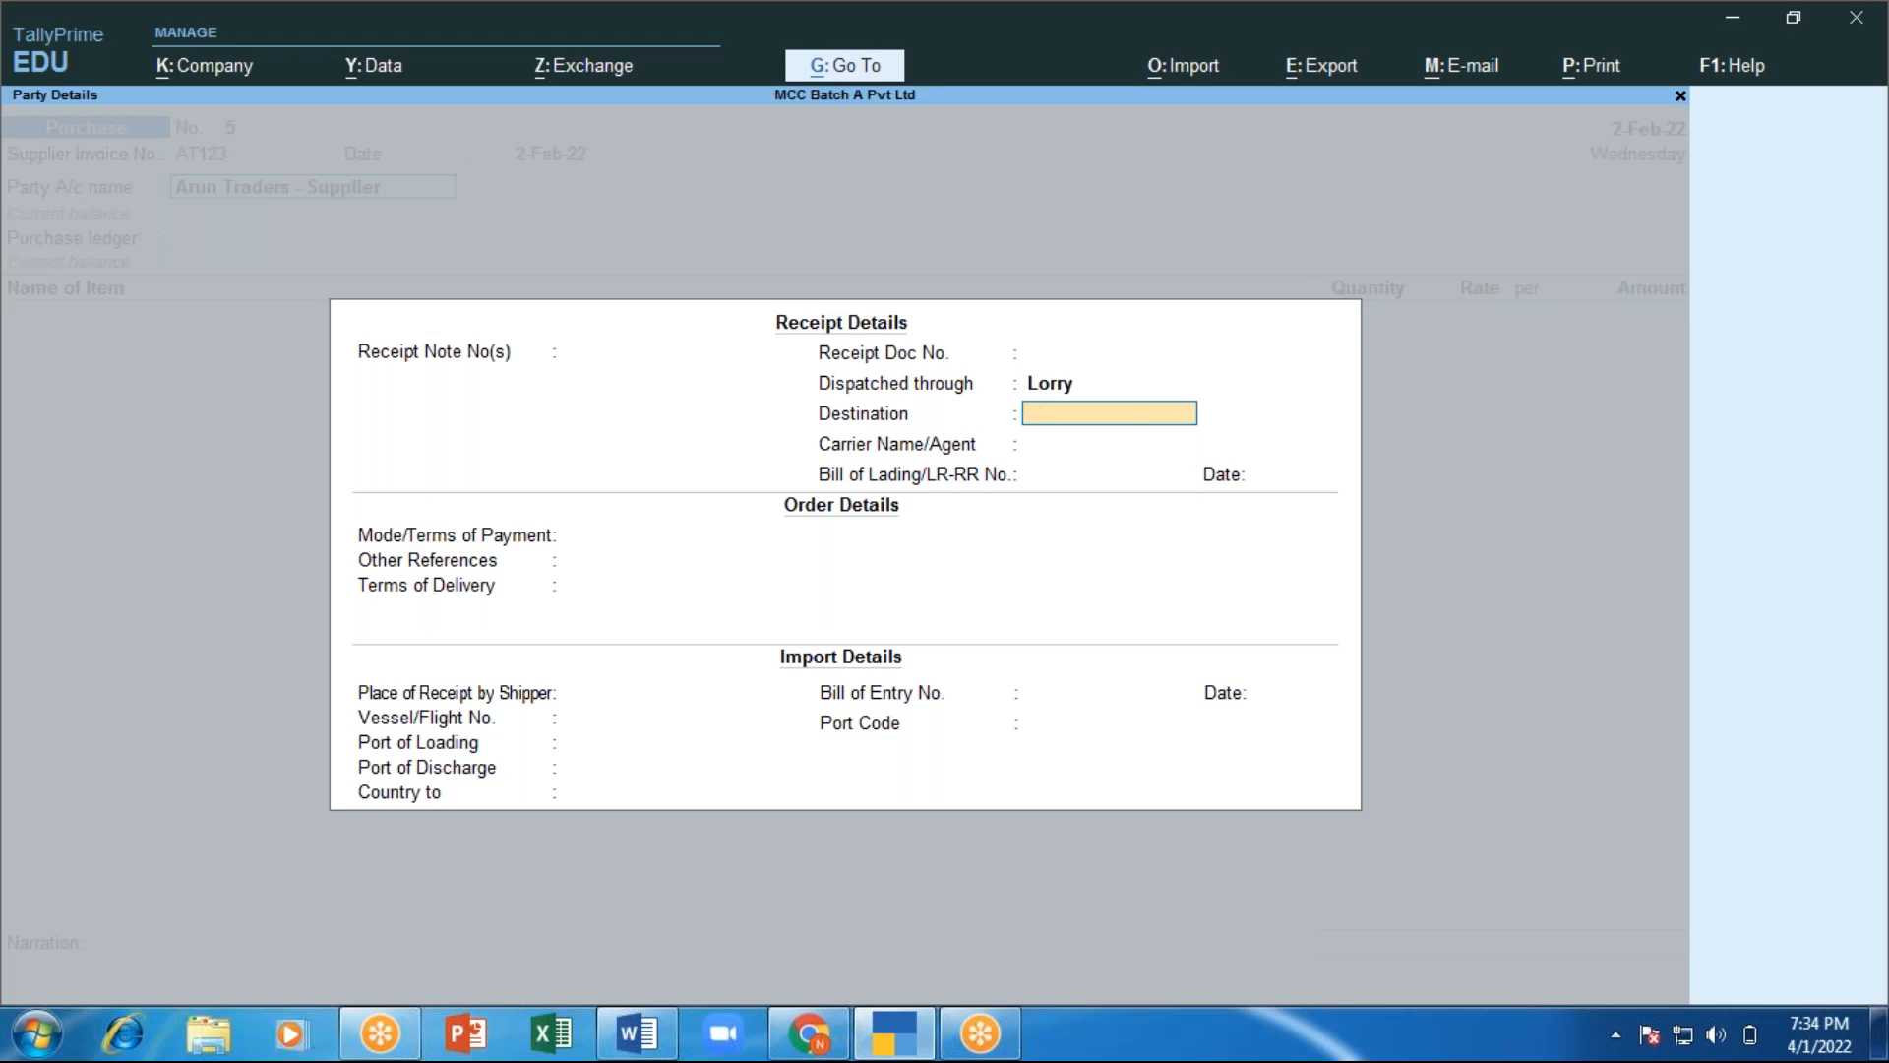
{"action": "type", "text": "Jayanagar"}
{"action": "key", "text": "Return"}
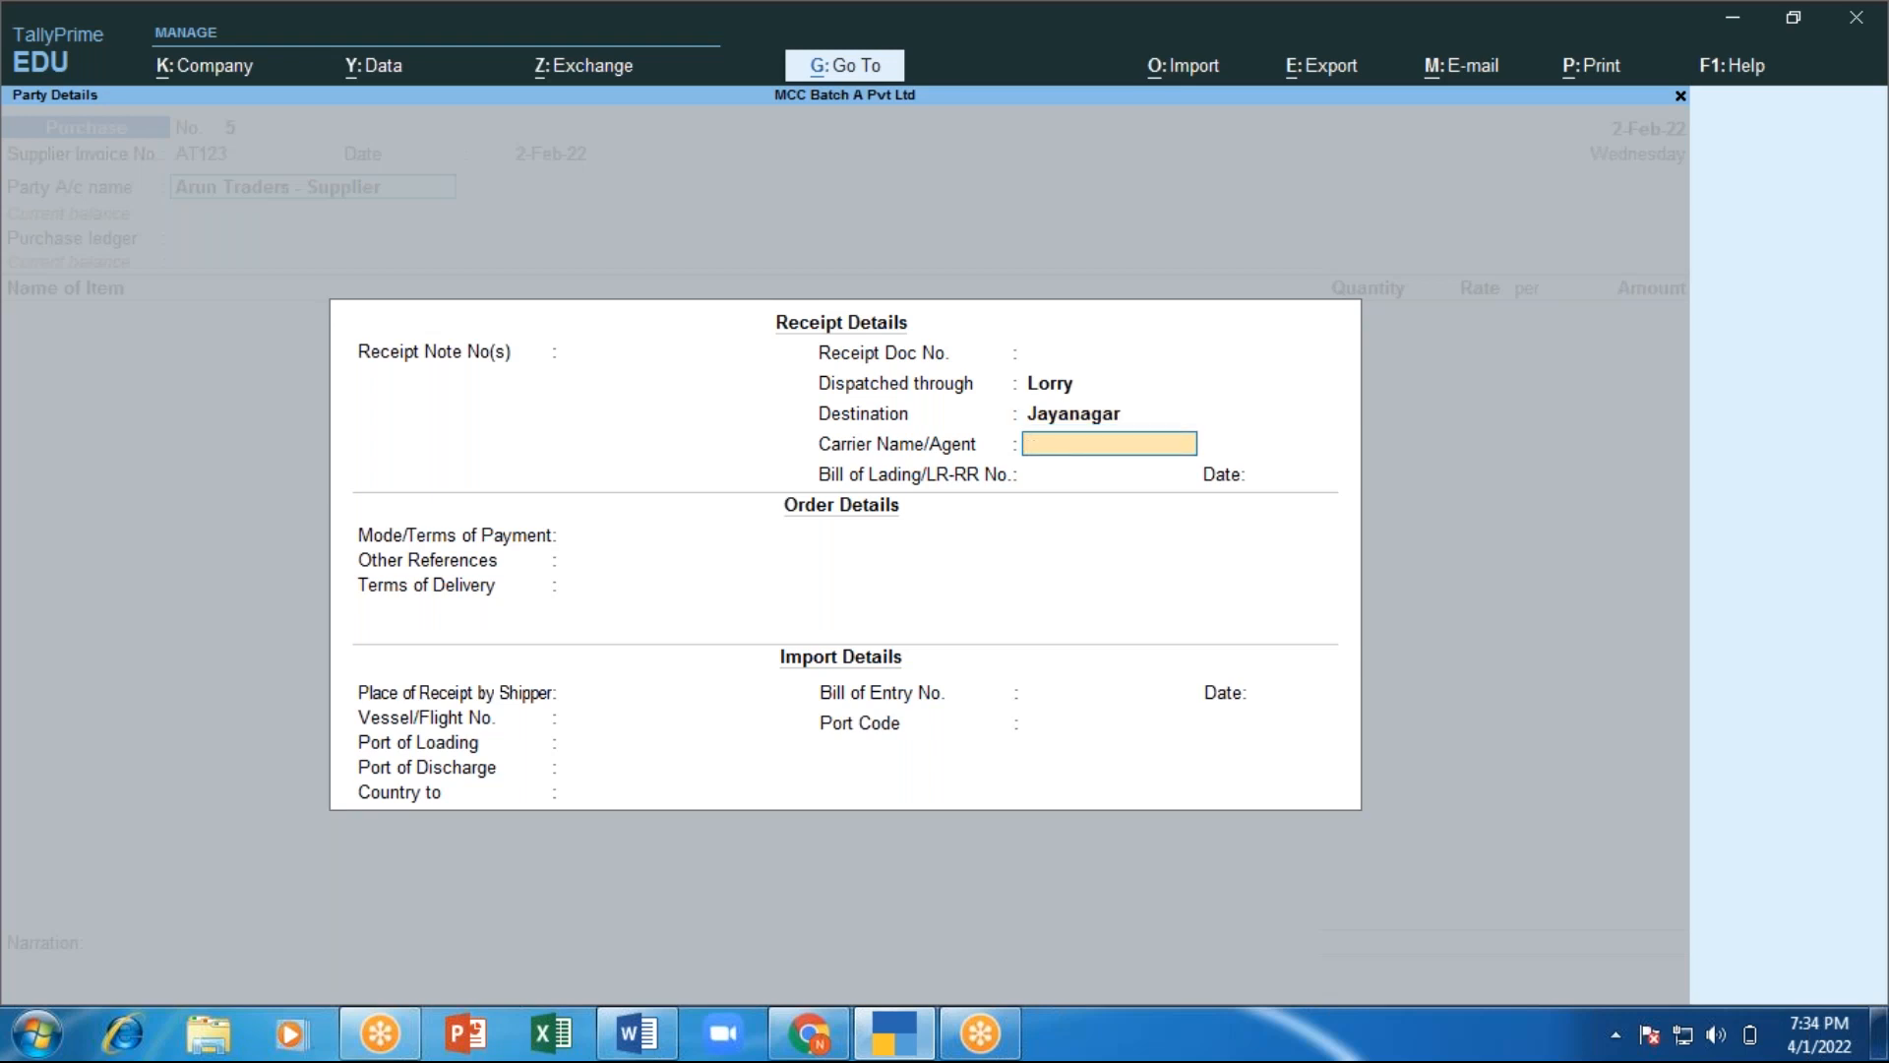
Set the carrier to Driver Mr.A and enter bill of lading number 12345 dated 2-Feb-22.
{"action": "type", "text": "Driver Mr.A"}
{"action": "key", "text": "Return"}
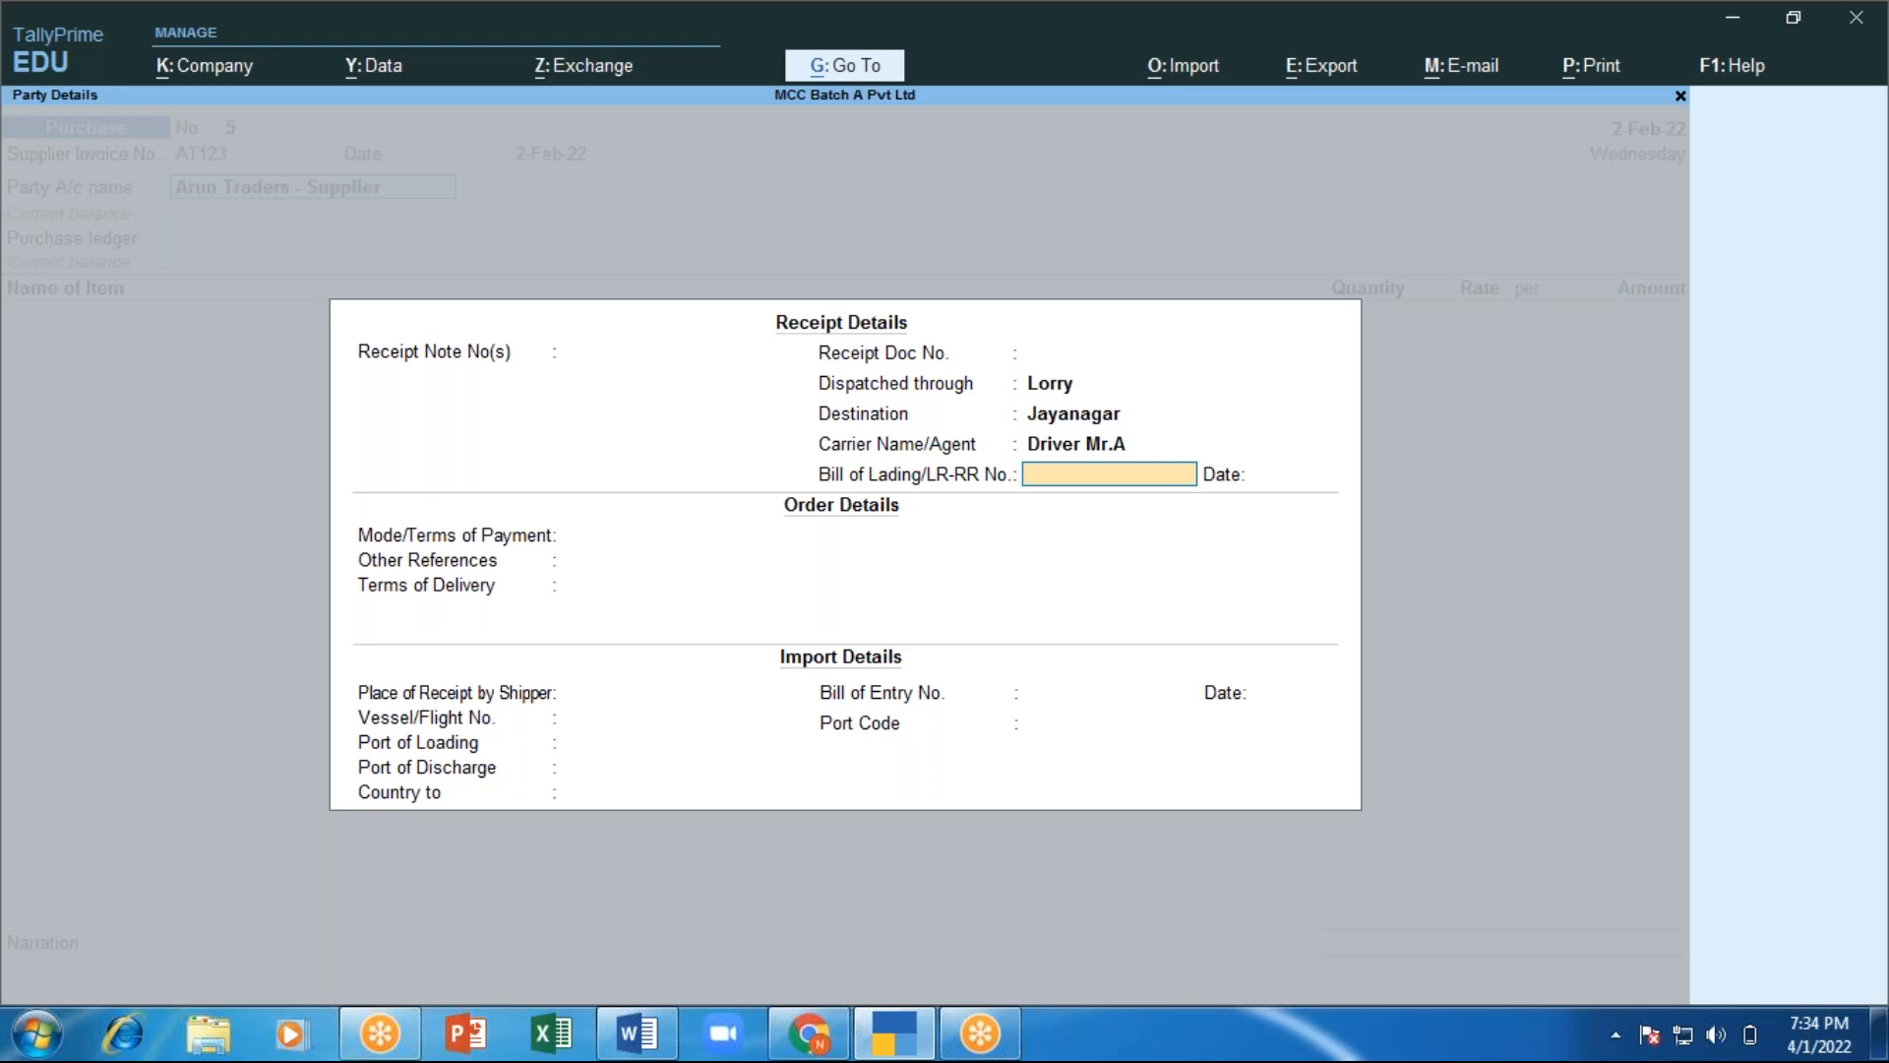
{"action": "type", "text": "12345"}
{"action": "key", "text": "Return"}
{"action": "type", "text": "2"}
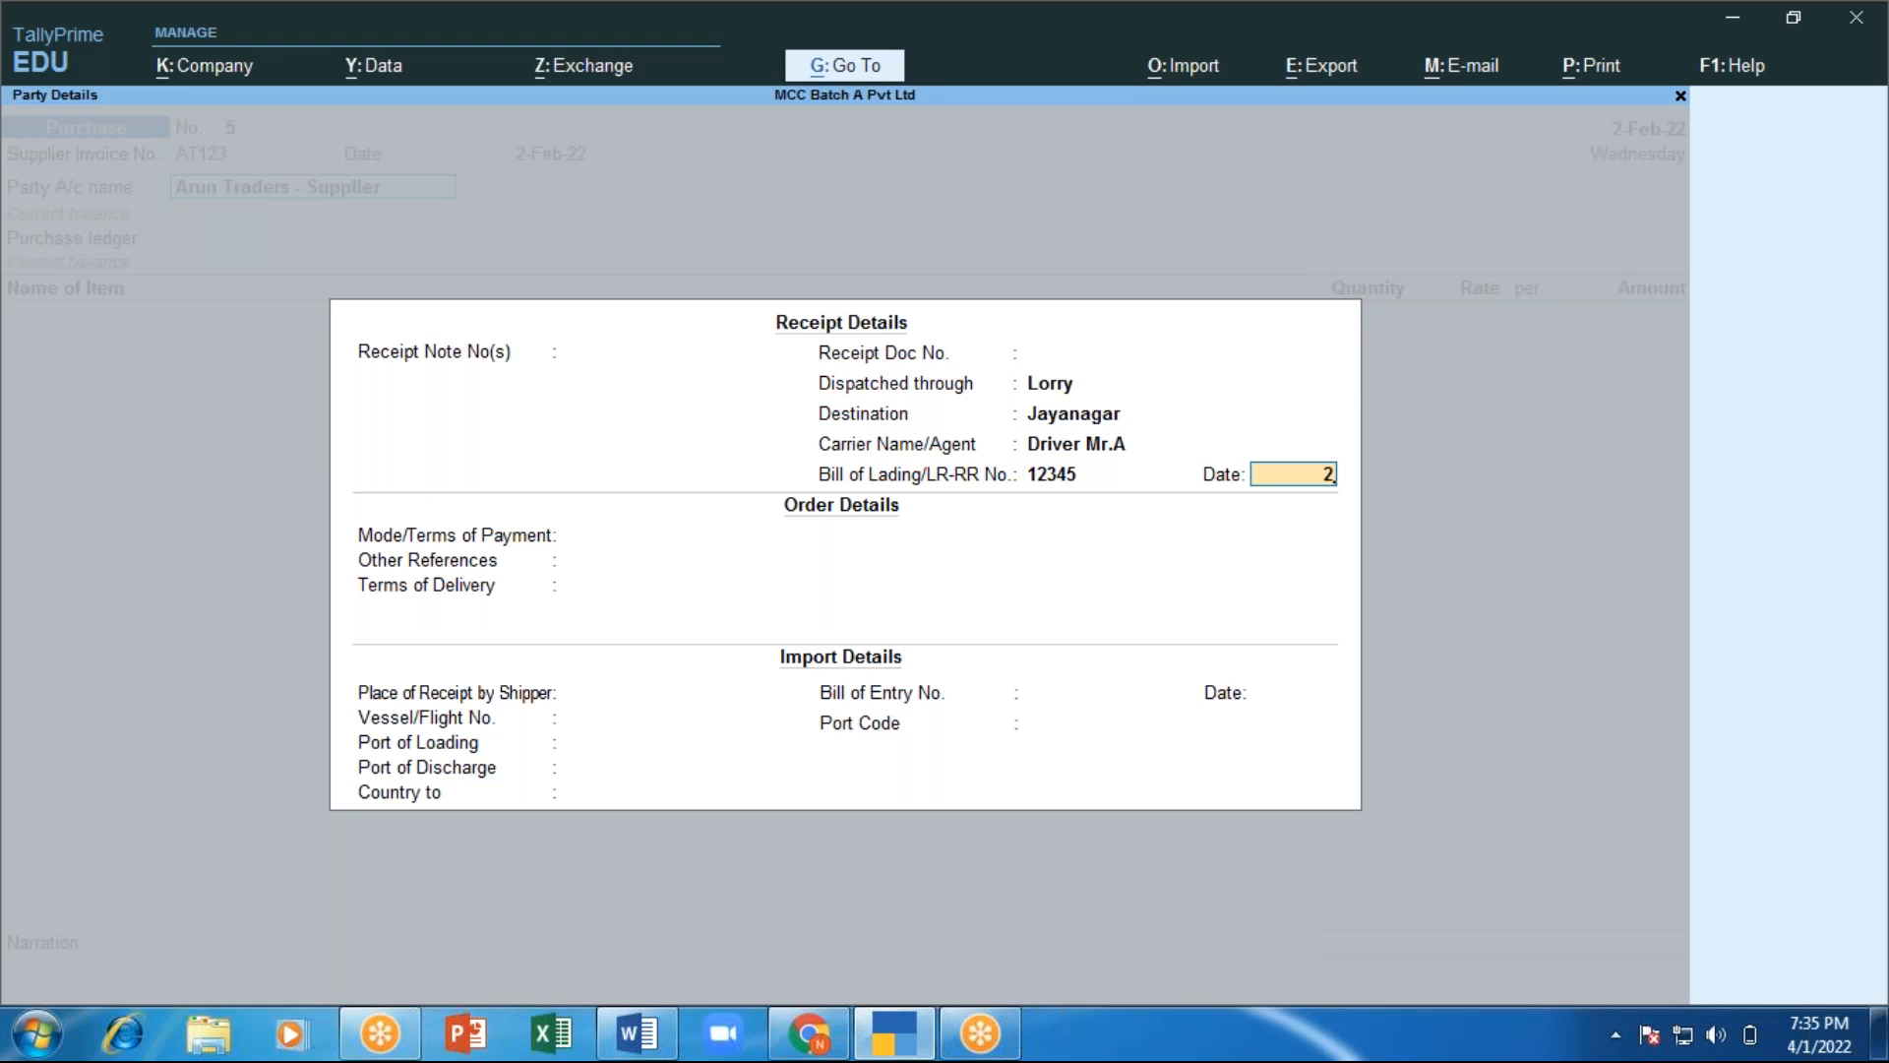
{"action": "type", "text": ".2.2022"}
{"action": "key", "text": "Return"}
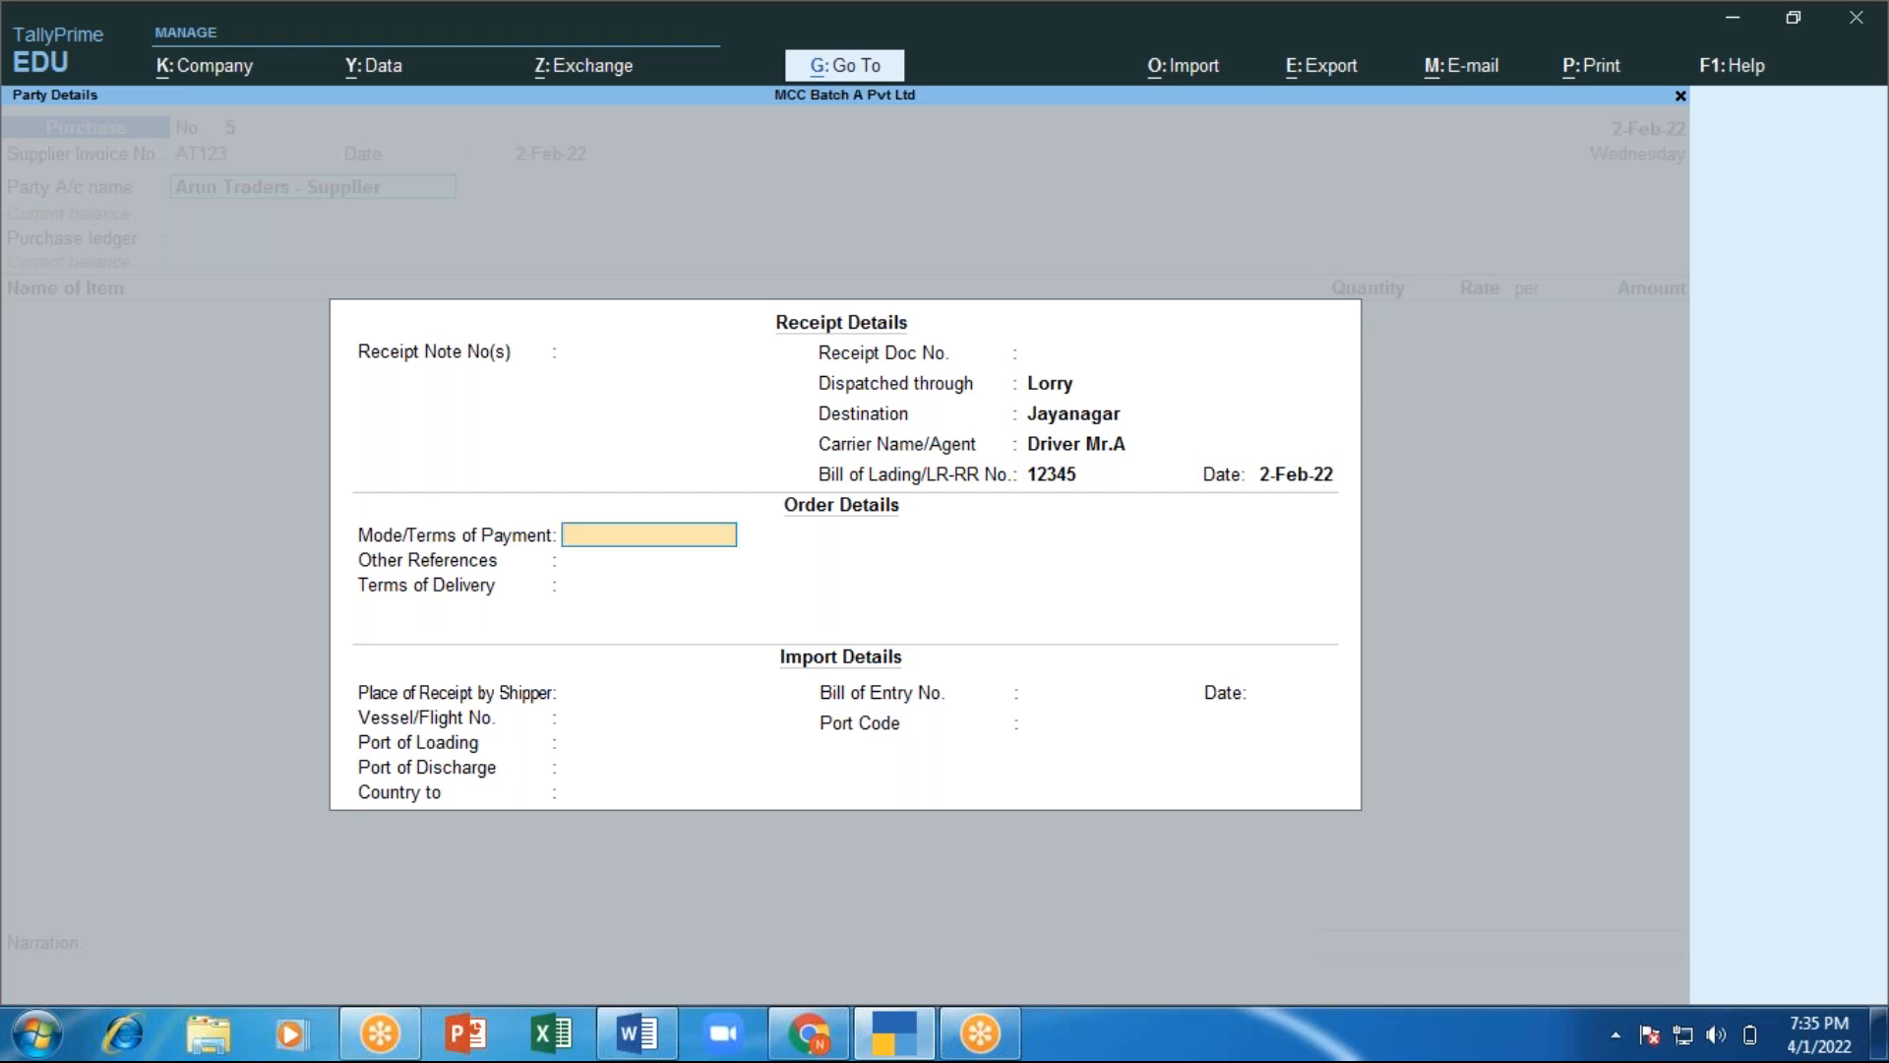
Set the payment terms to Credit and the delivery terms to 5days, leaving other references blank.
{"action": "type", "text": "Credit"}
{"action": "key", "text": "Return"}
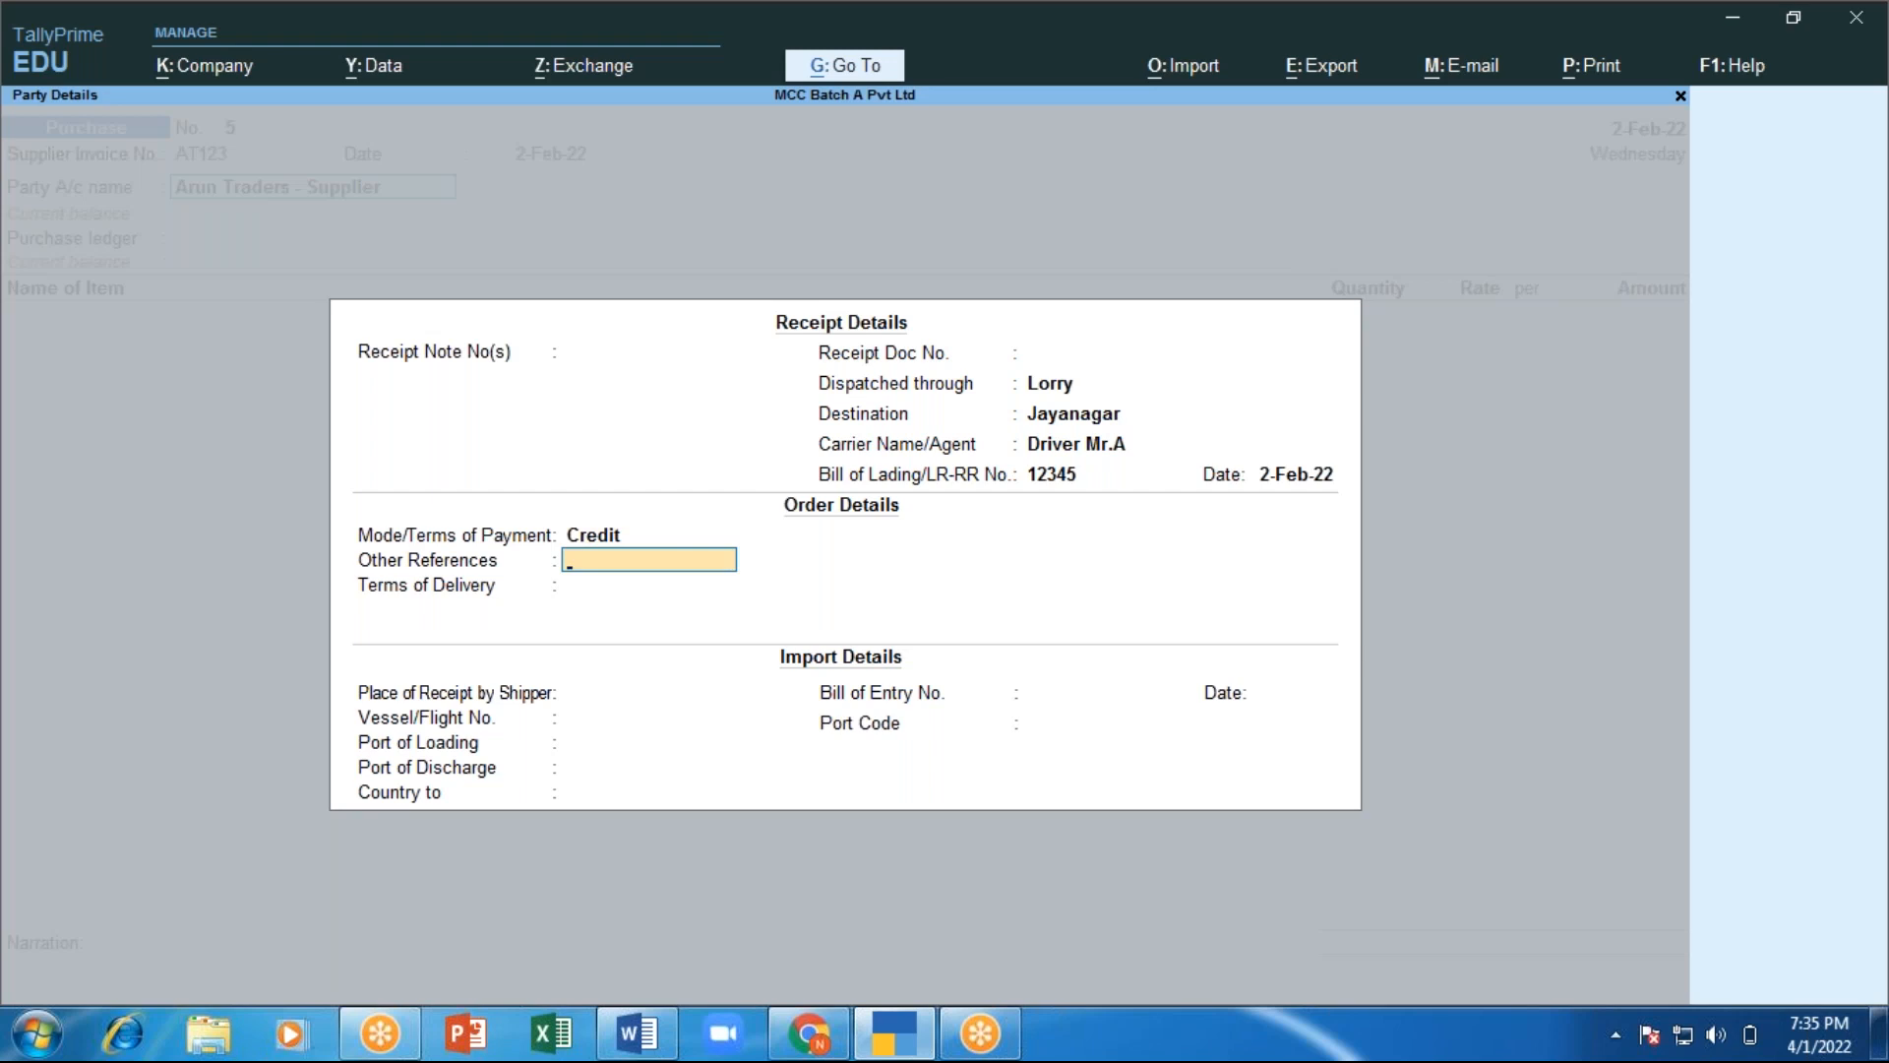
{"action": "key", "text": "Return"}
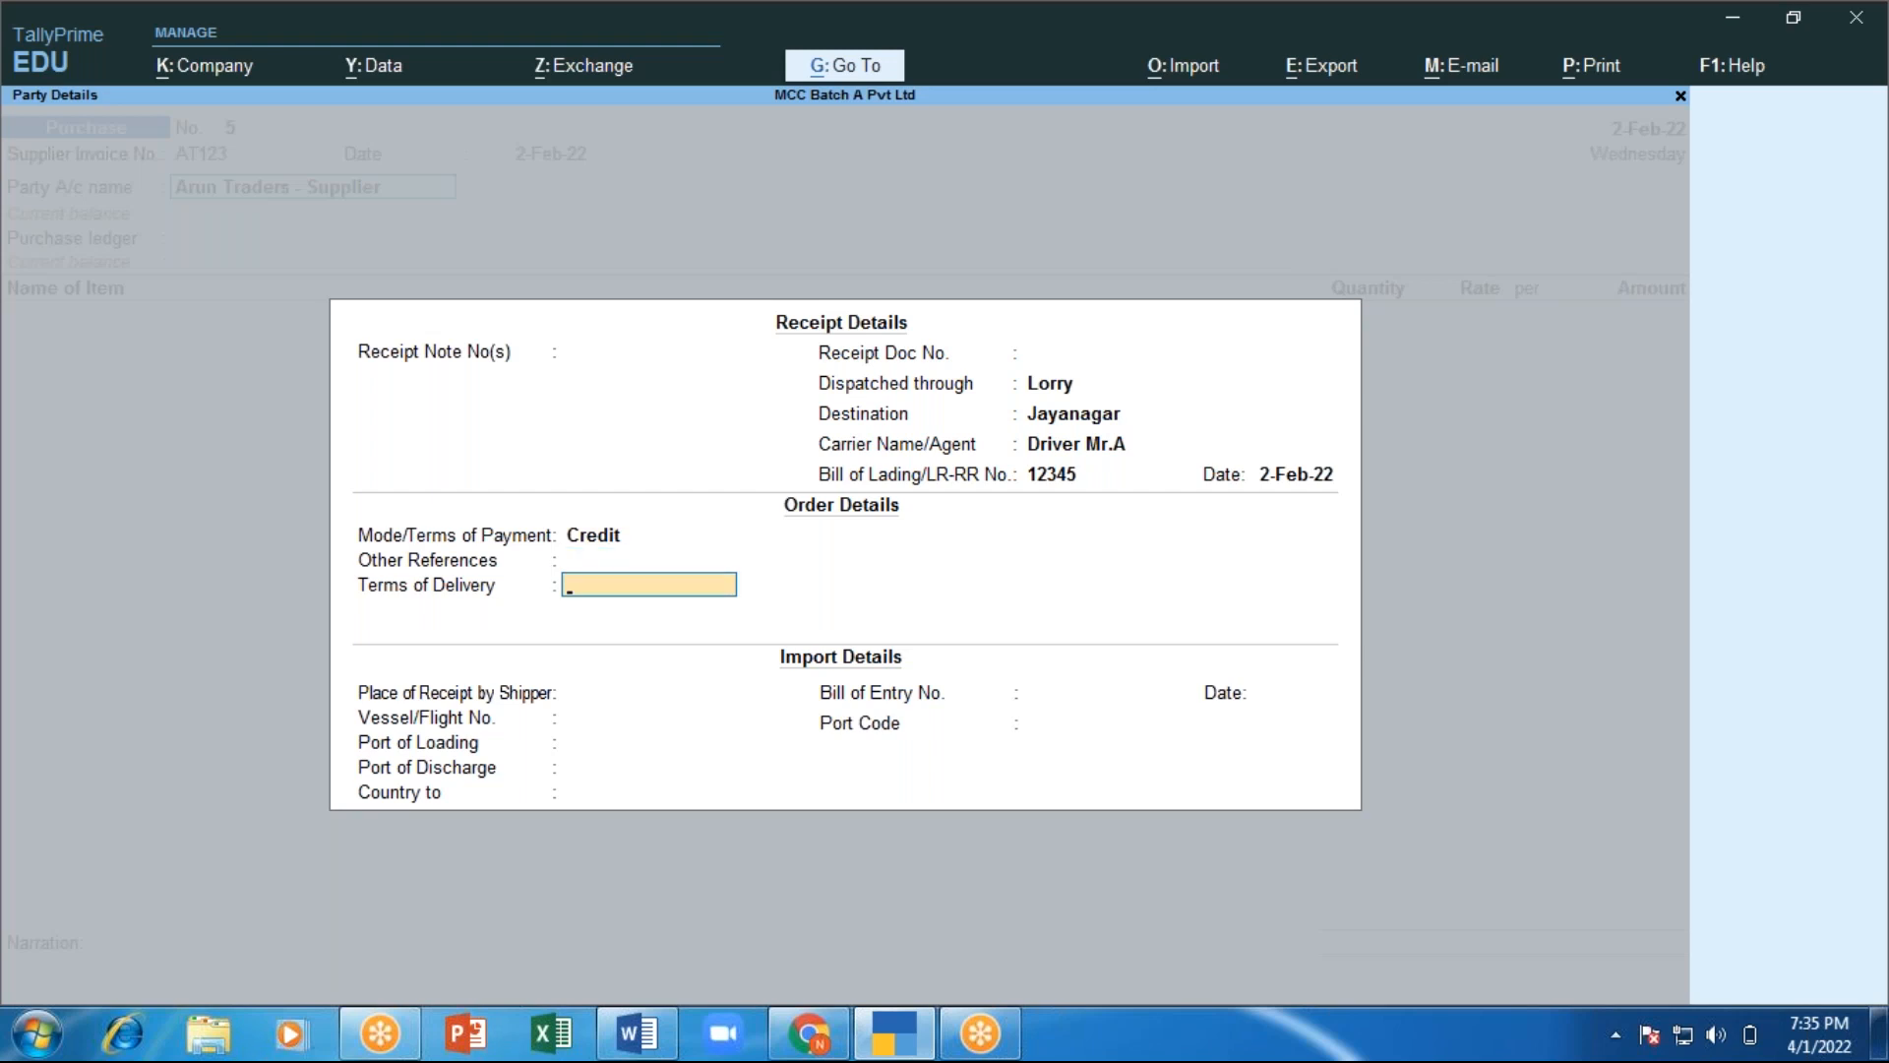
{"action": "type", "text": "5days"}
{"action": "key", "text": "Return"}
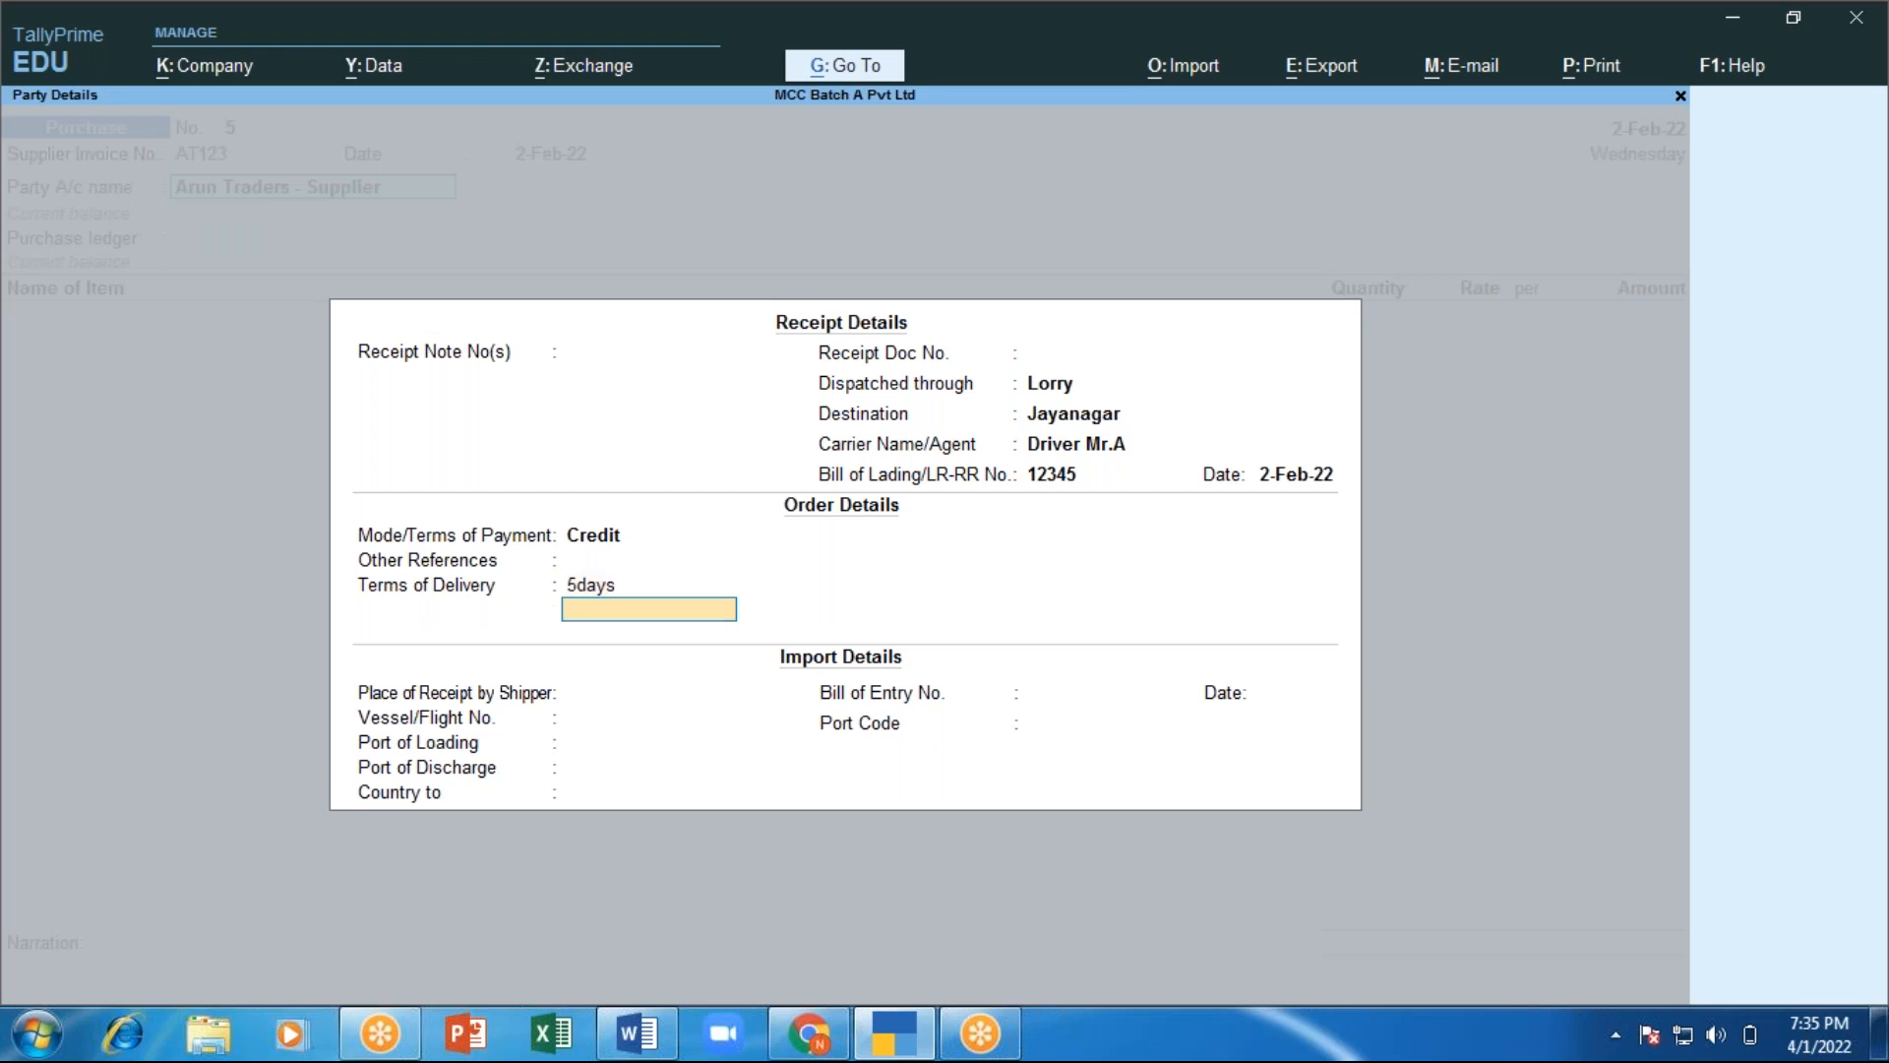
{"action": "key", "text": "Return"}
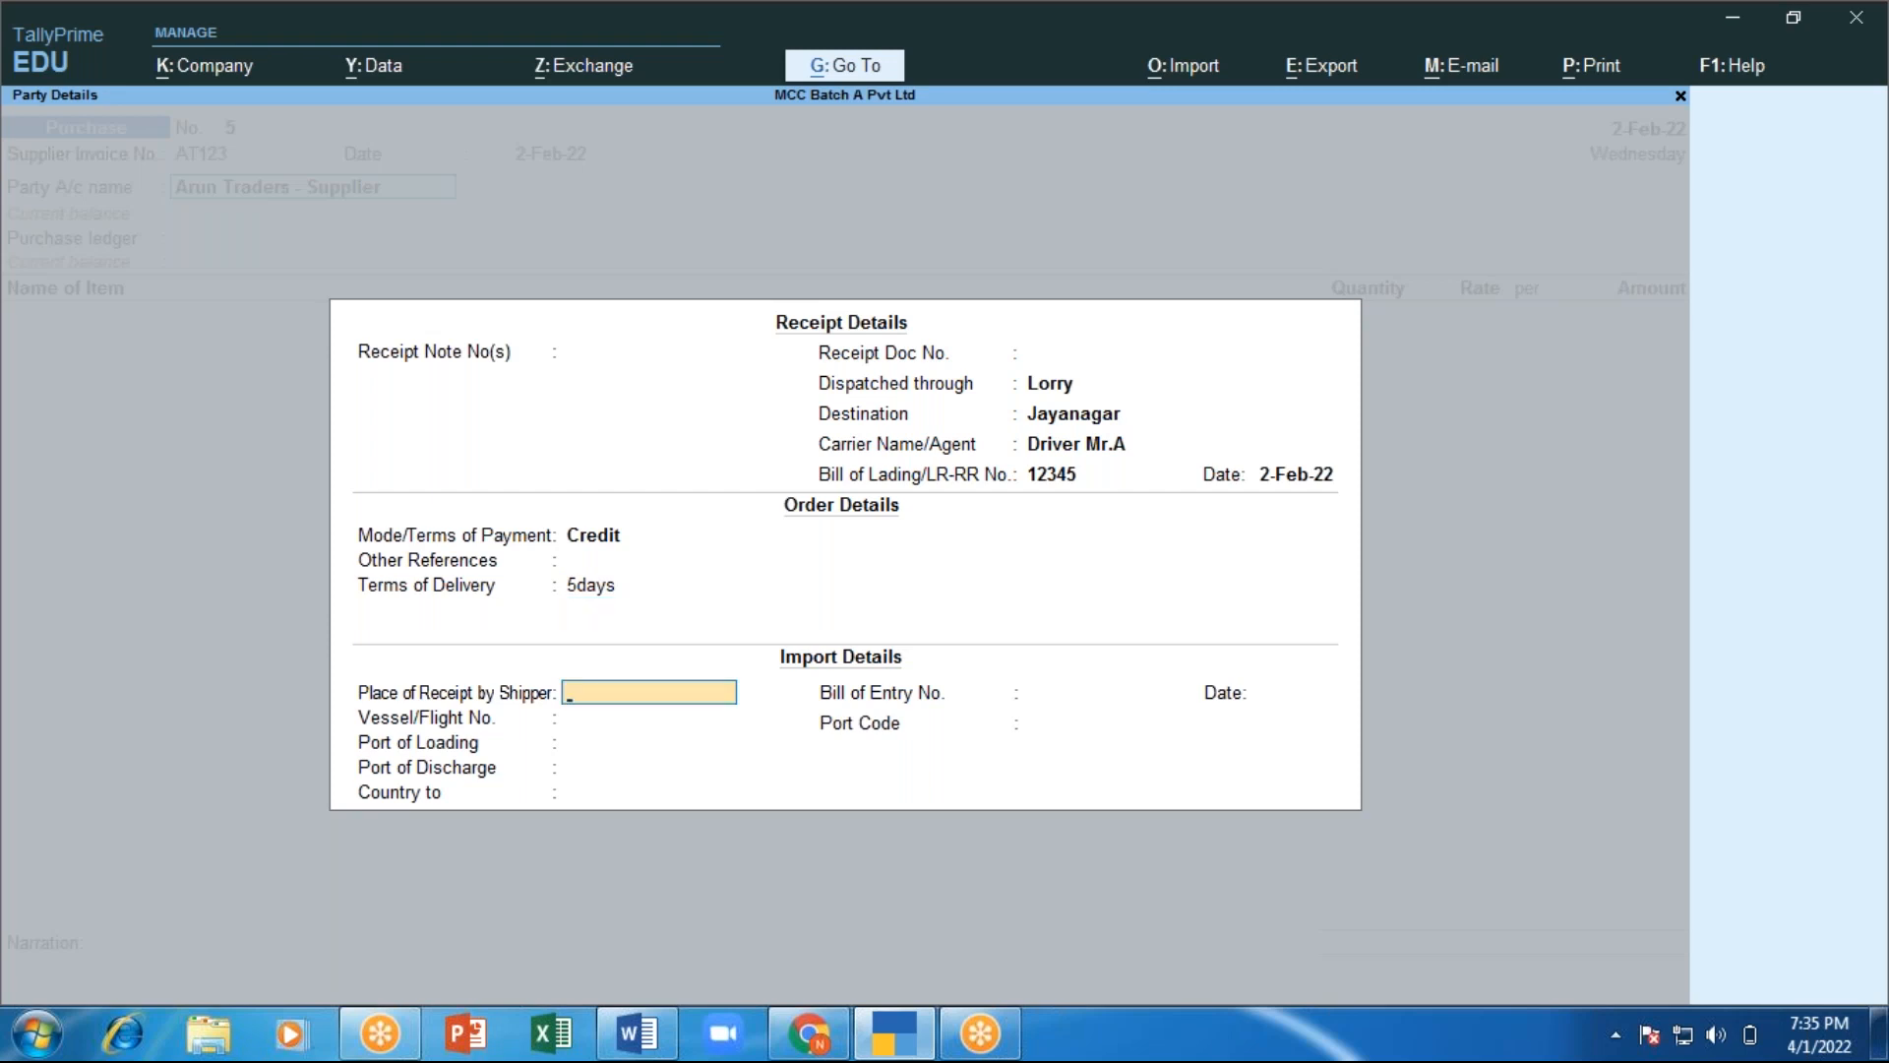
Leave all import details blank and accept the receipt, order and import details.
{"action": "key", "text": "Return"}
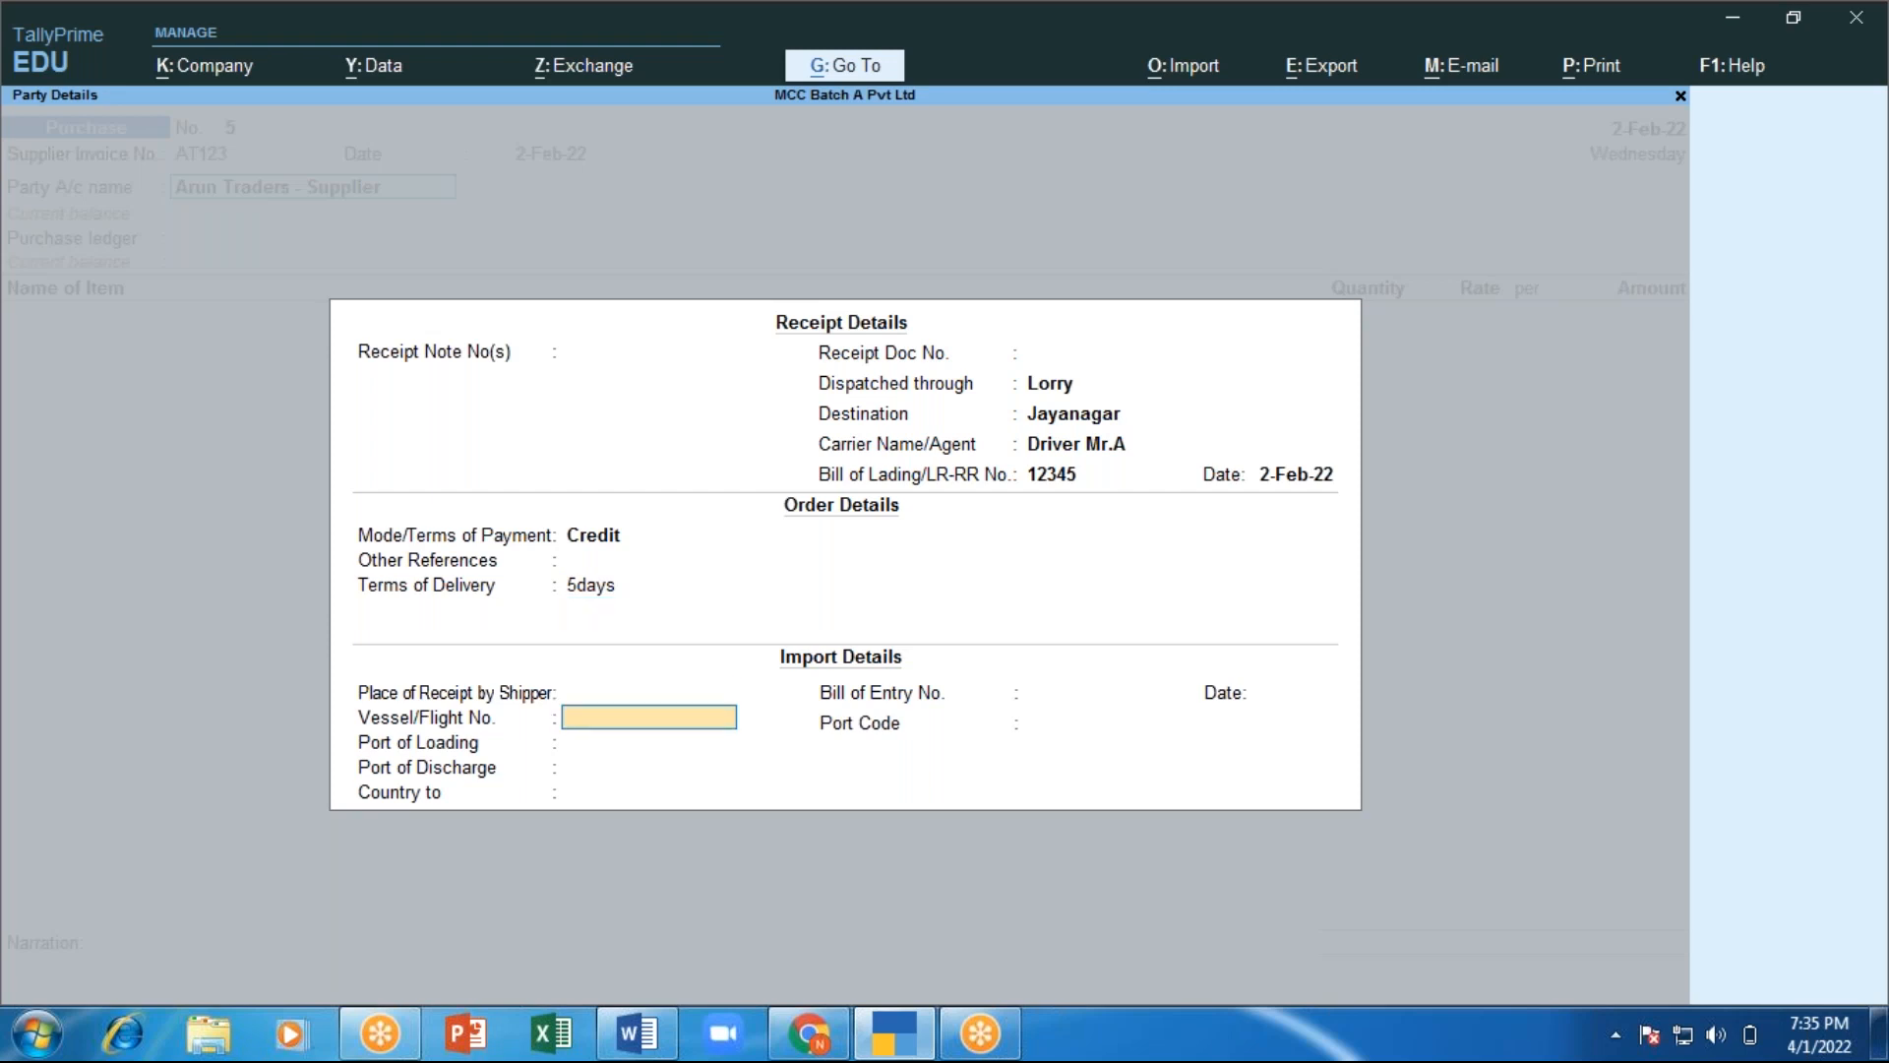
{"action": "key", "text": "BackSpace"}
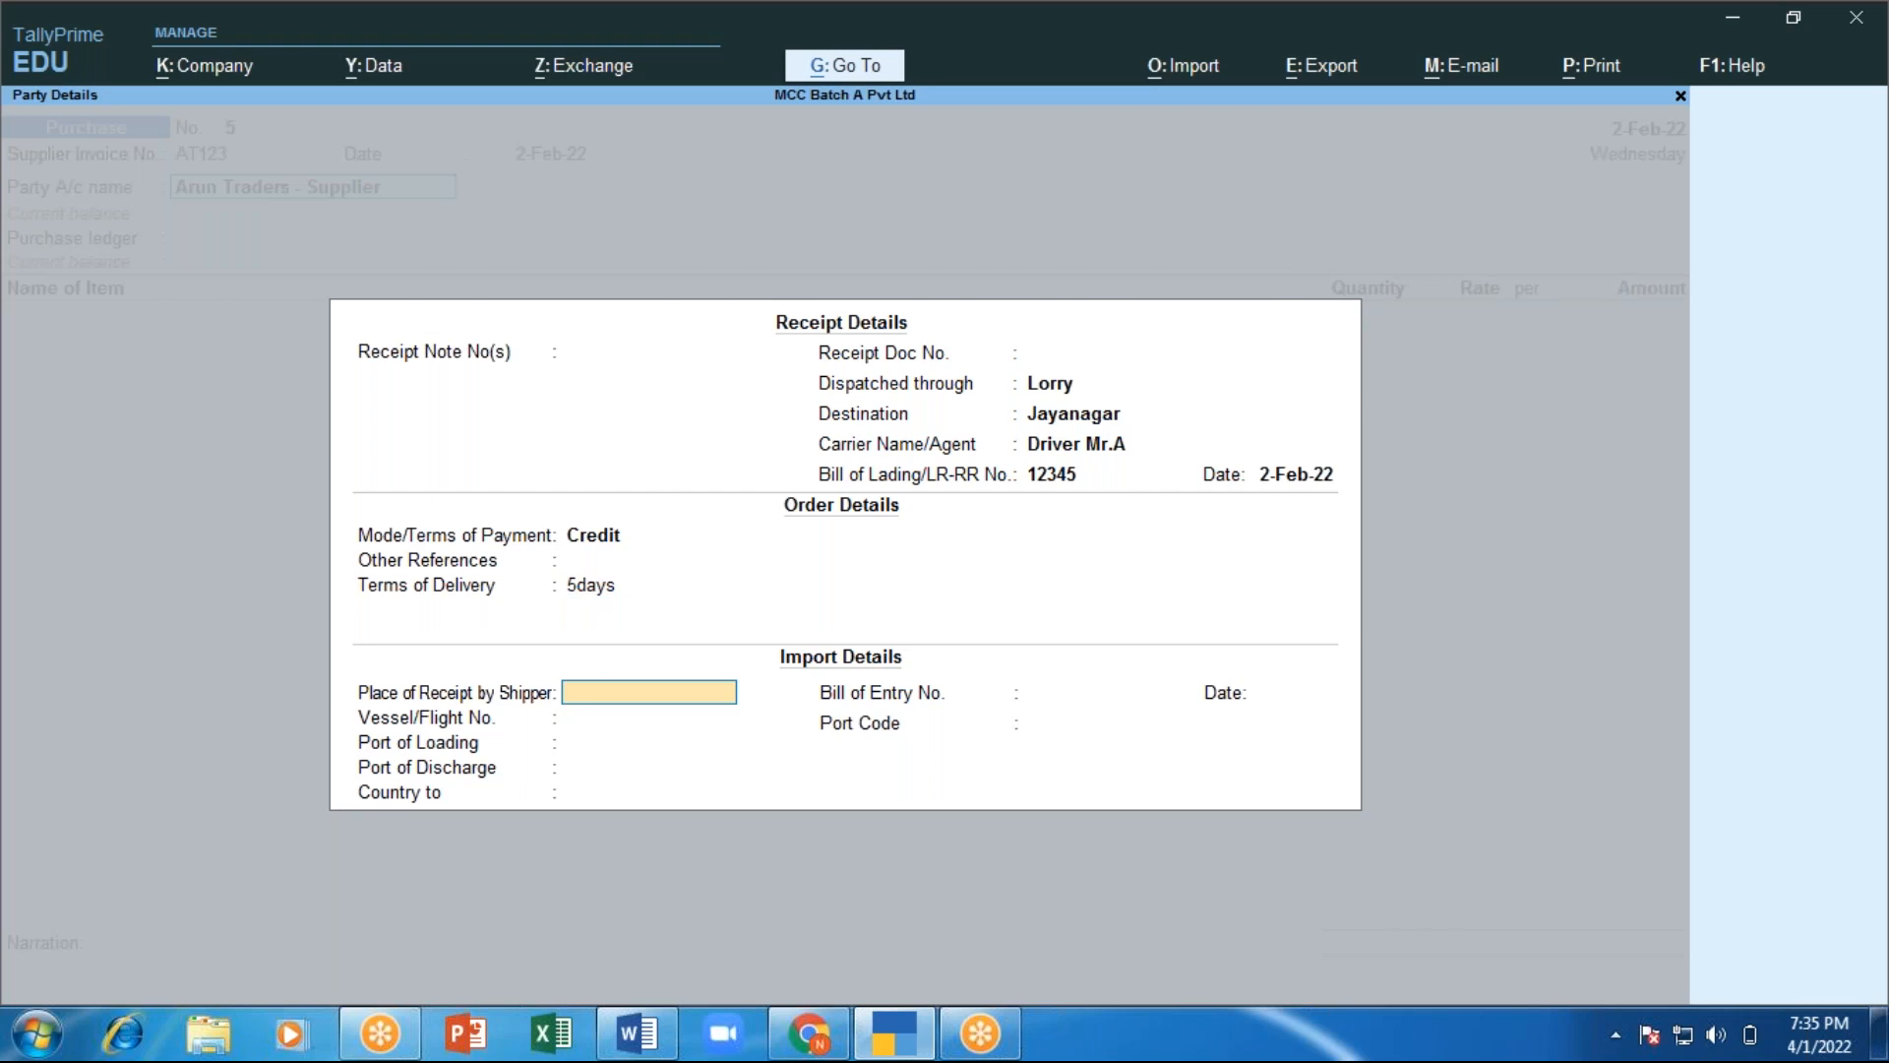
{"action": "key", "text": "Return"}
{"action": "key", "text": "Return"}
{"action": "key", "text": "Return"}
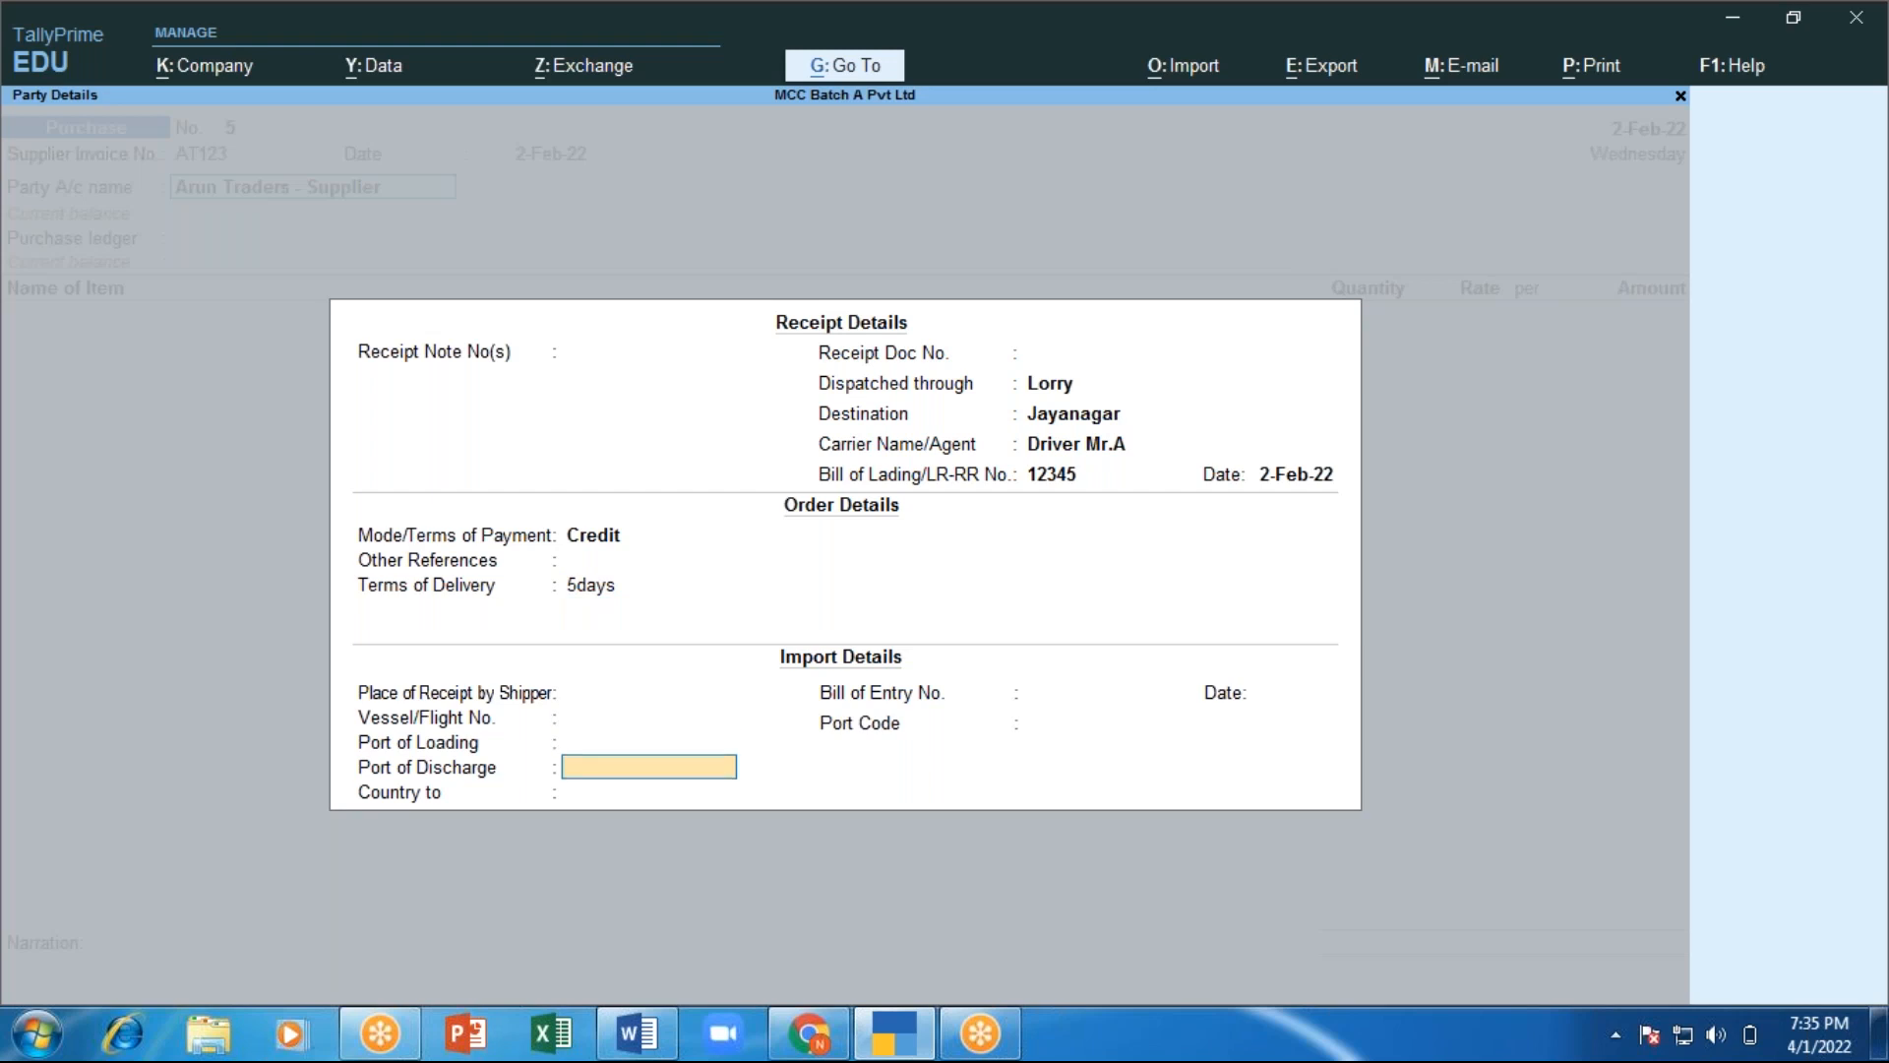
{"action": "key", "text": "Return"}
{"action": "key", "text": "Return"}
{"action": "key", "text": "Return"}
{"action": "key", "text": "Return"}
{"action": "key", "text": "Return"}
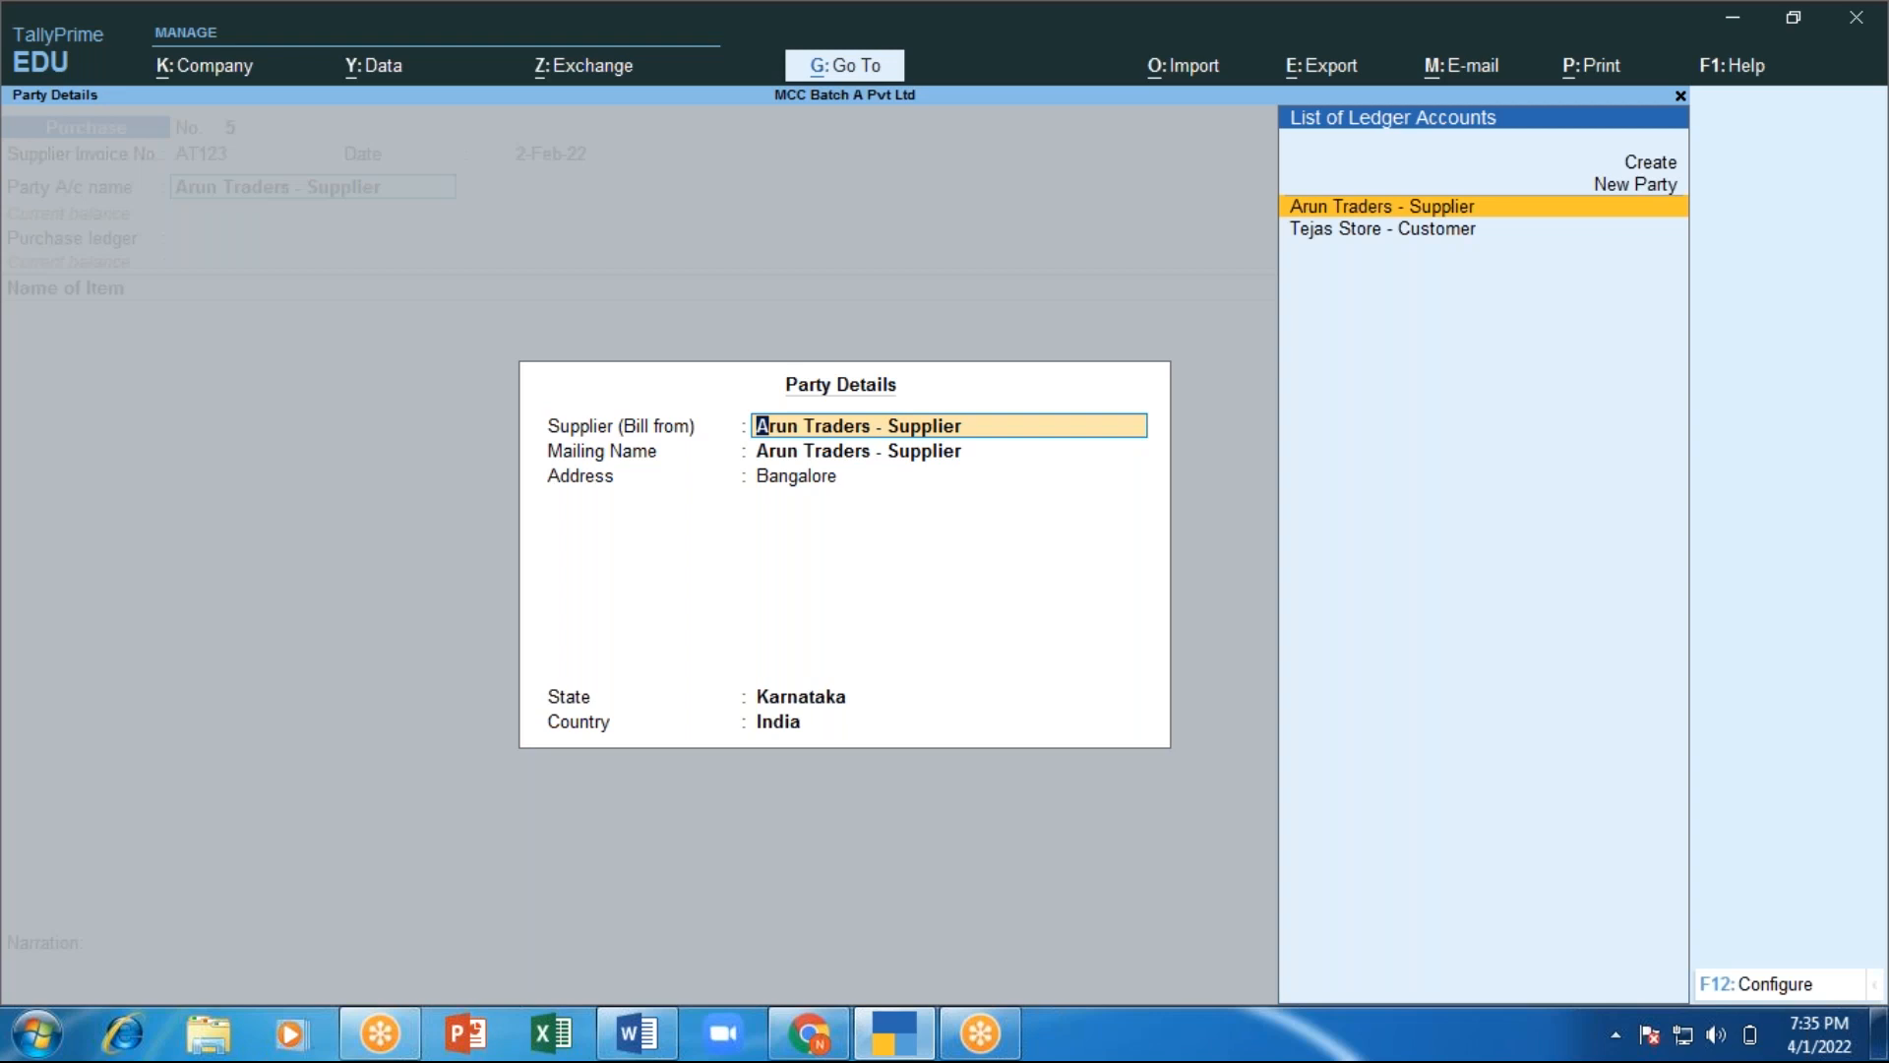
Accept the supplier's party details unchanged and choose Purchase as the purchase ledger.
{"action": "key", "text": "ctrl"}
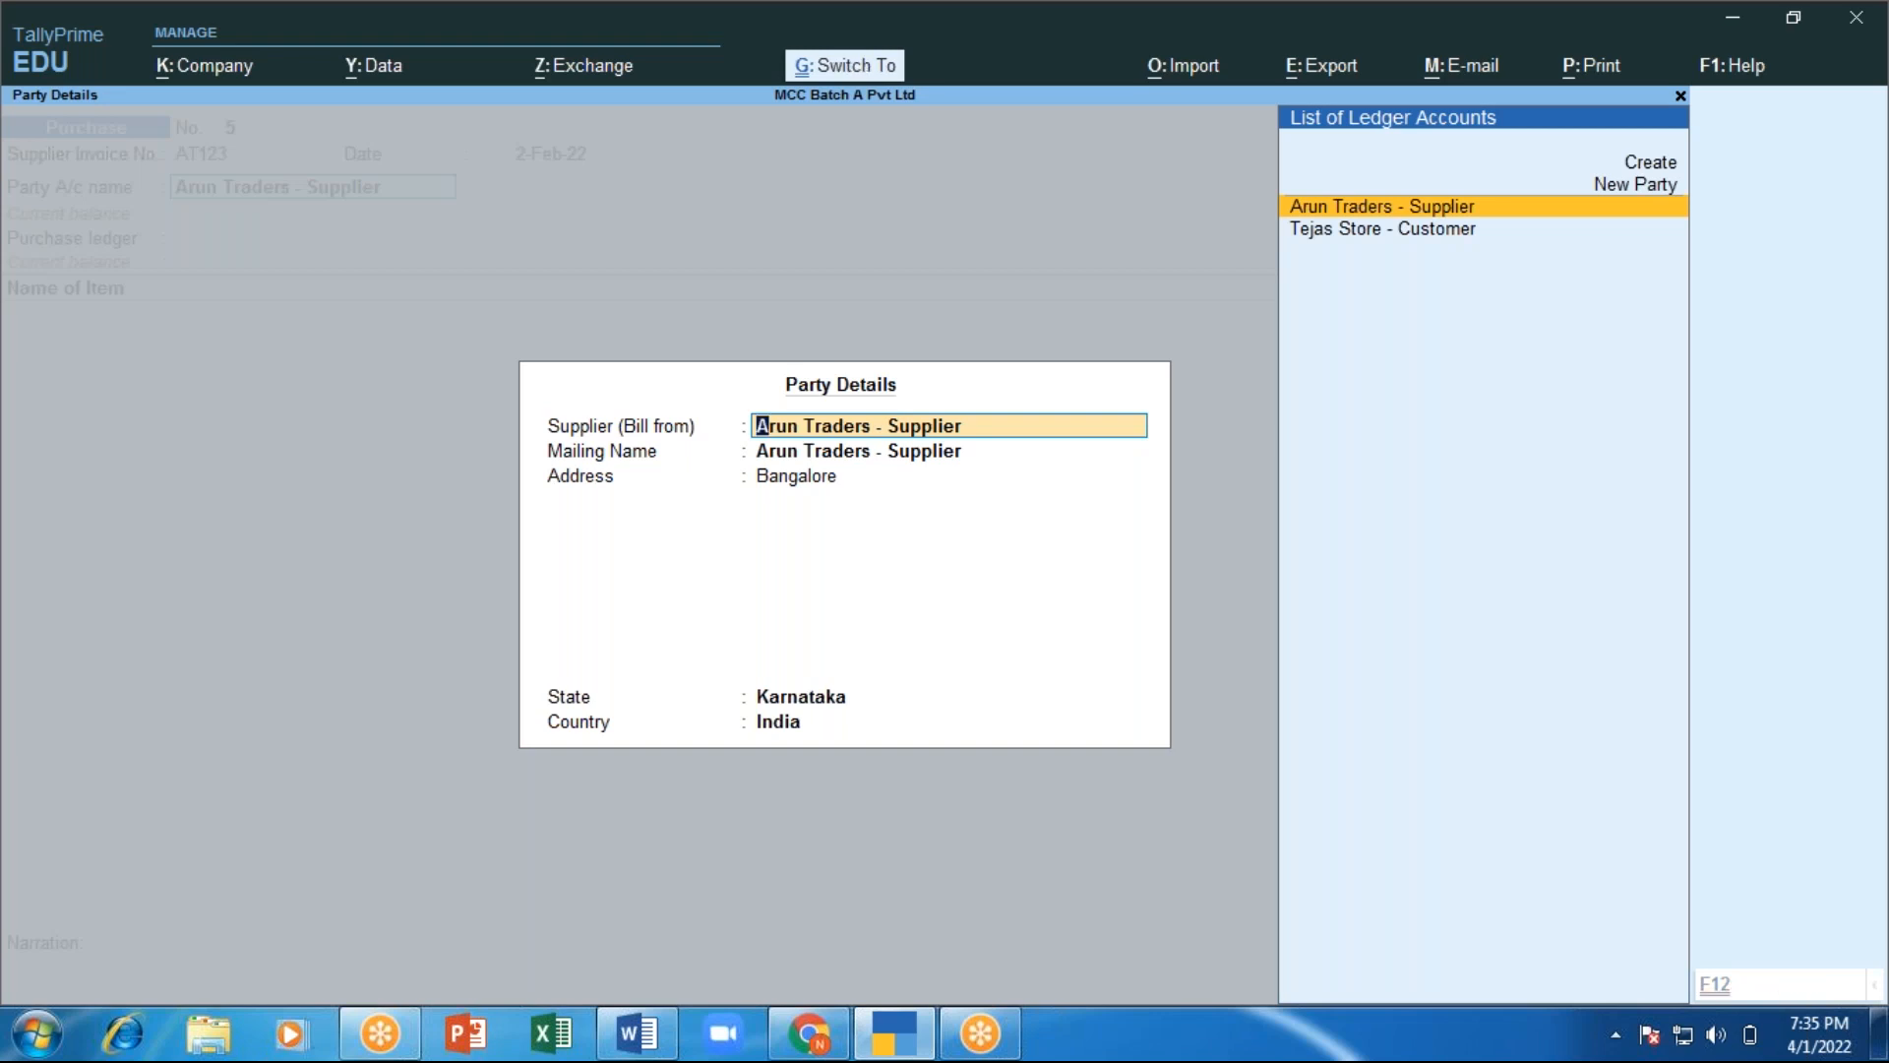
{"action": "key", "text": "ctrl+a"}
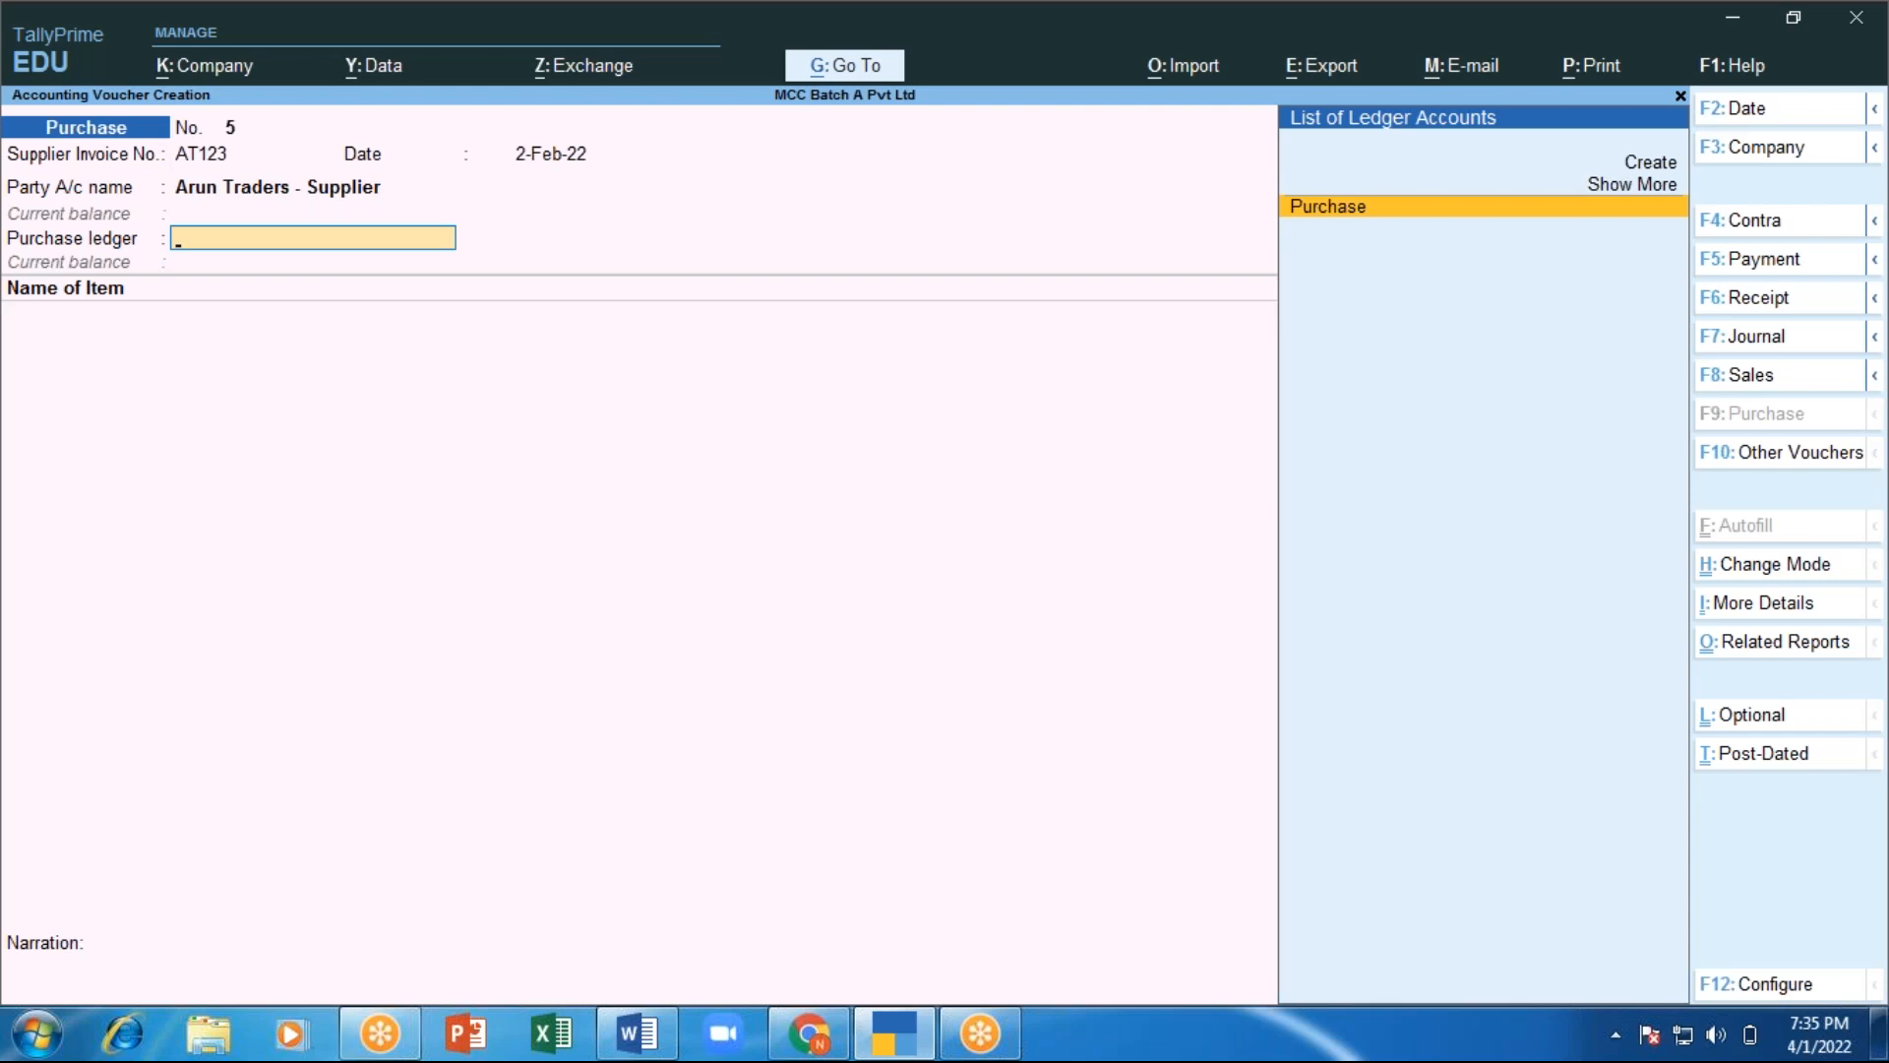
{"action": "key", "text": "Return"}
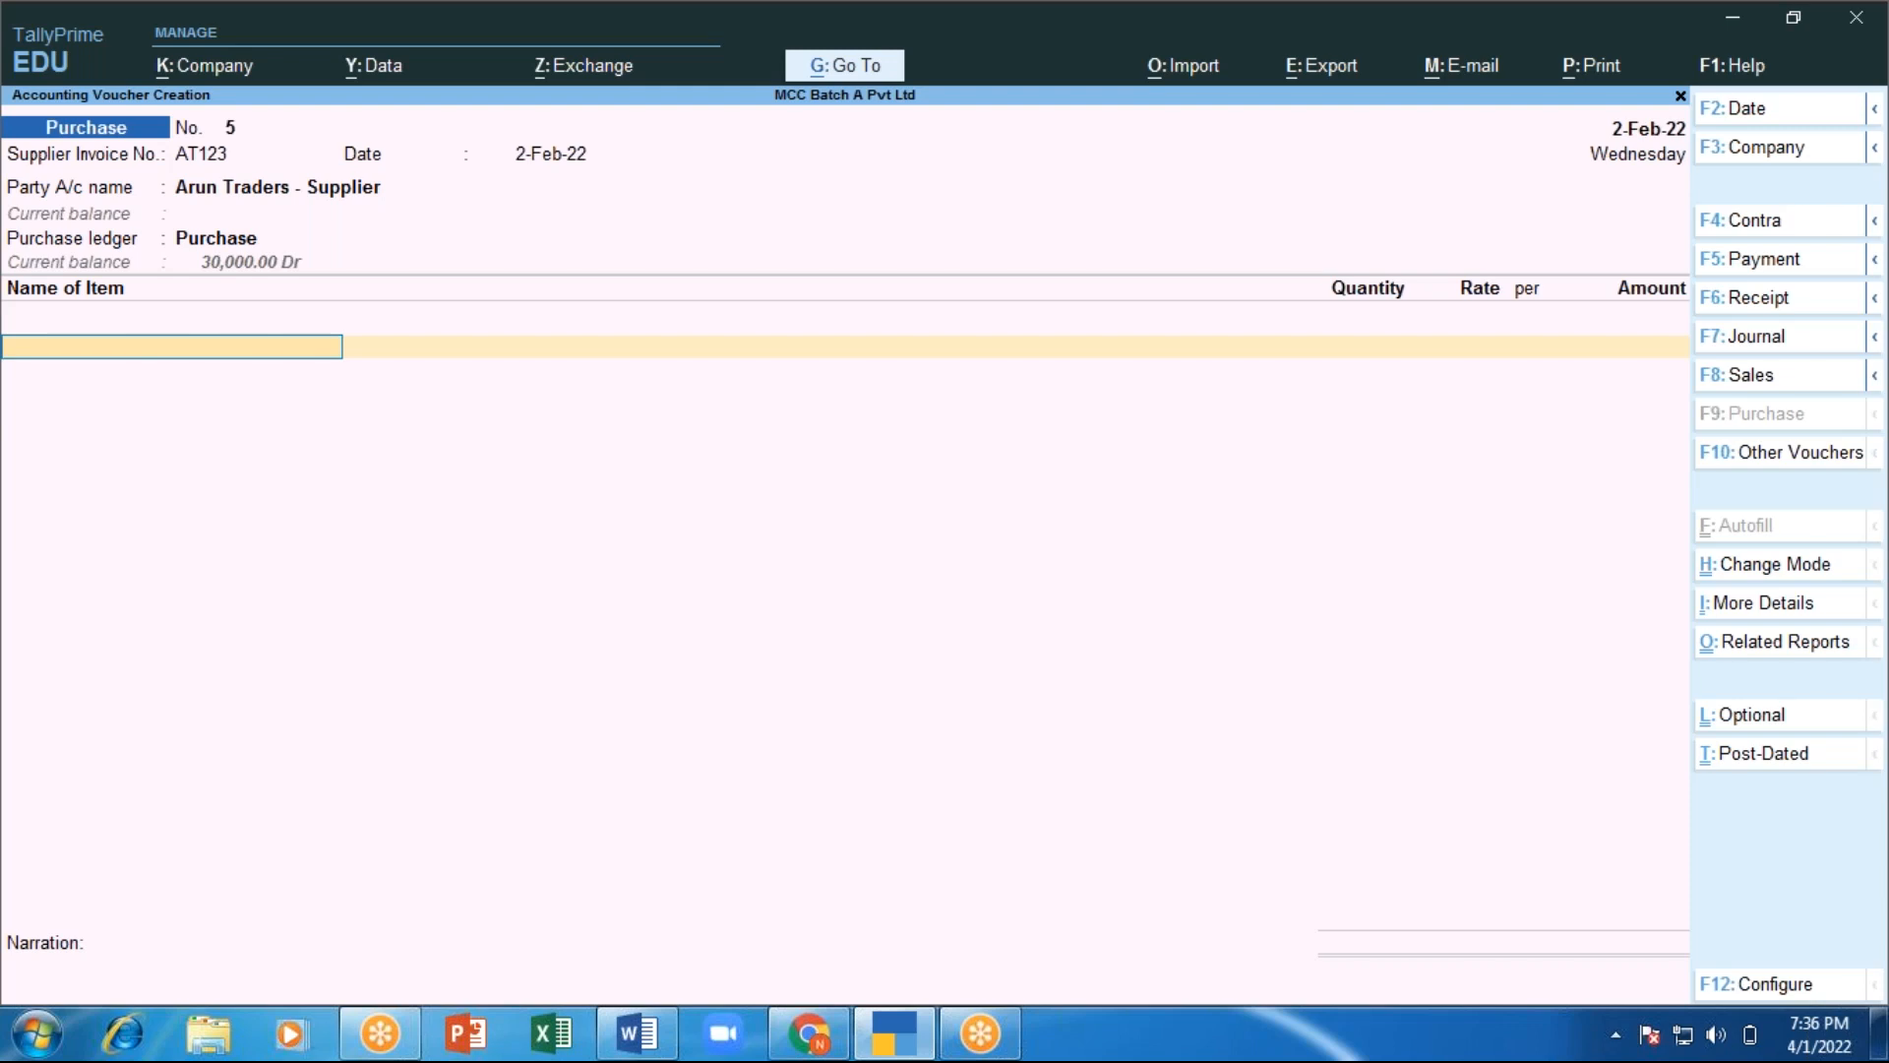
Add Redmi Note 7 Pro as the first purchased item and allocate it to Godown A.
{"action": "key", "text": "Down"}
{"action": "key", "text": "Down"}
{"action": "key", "text": "Down"}
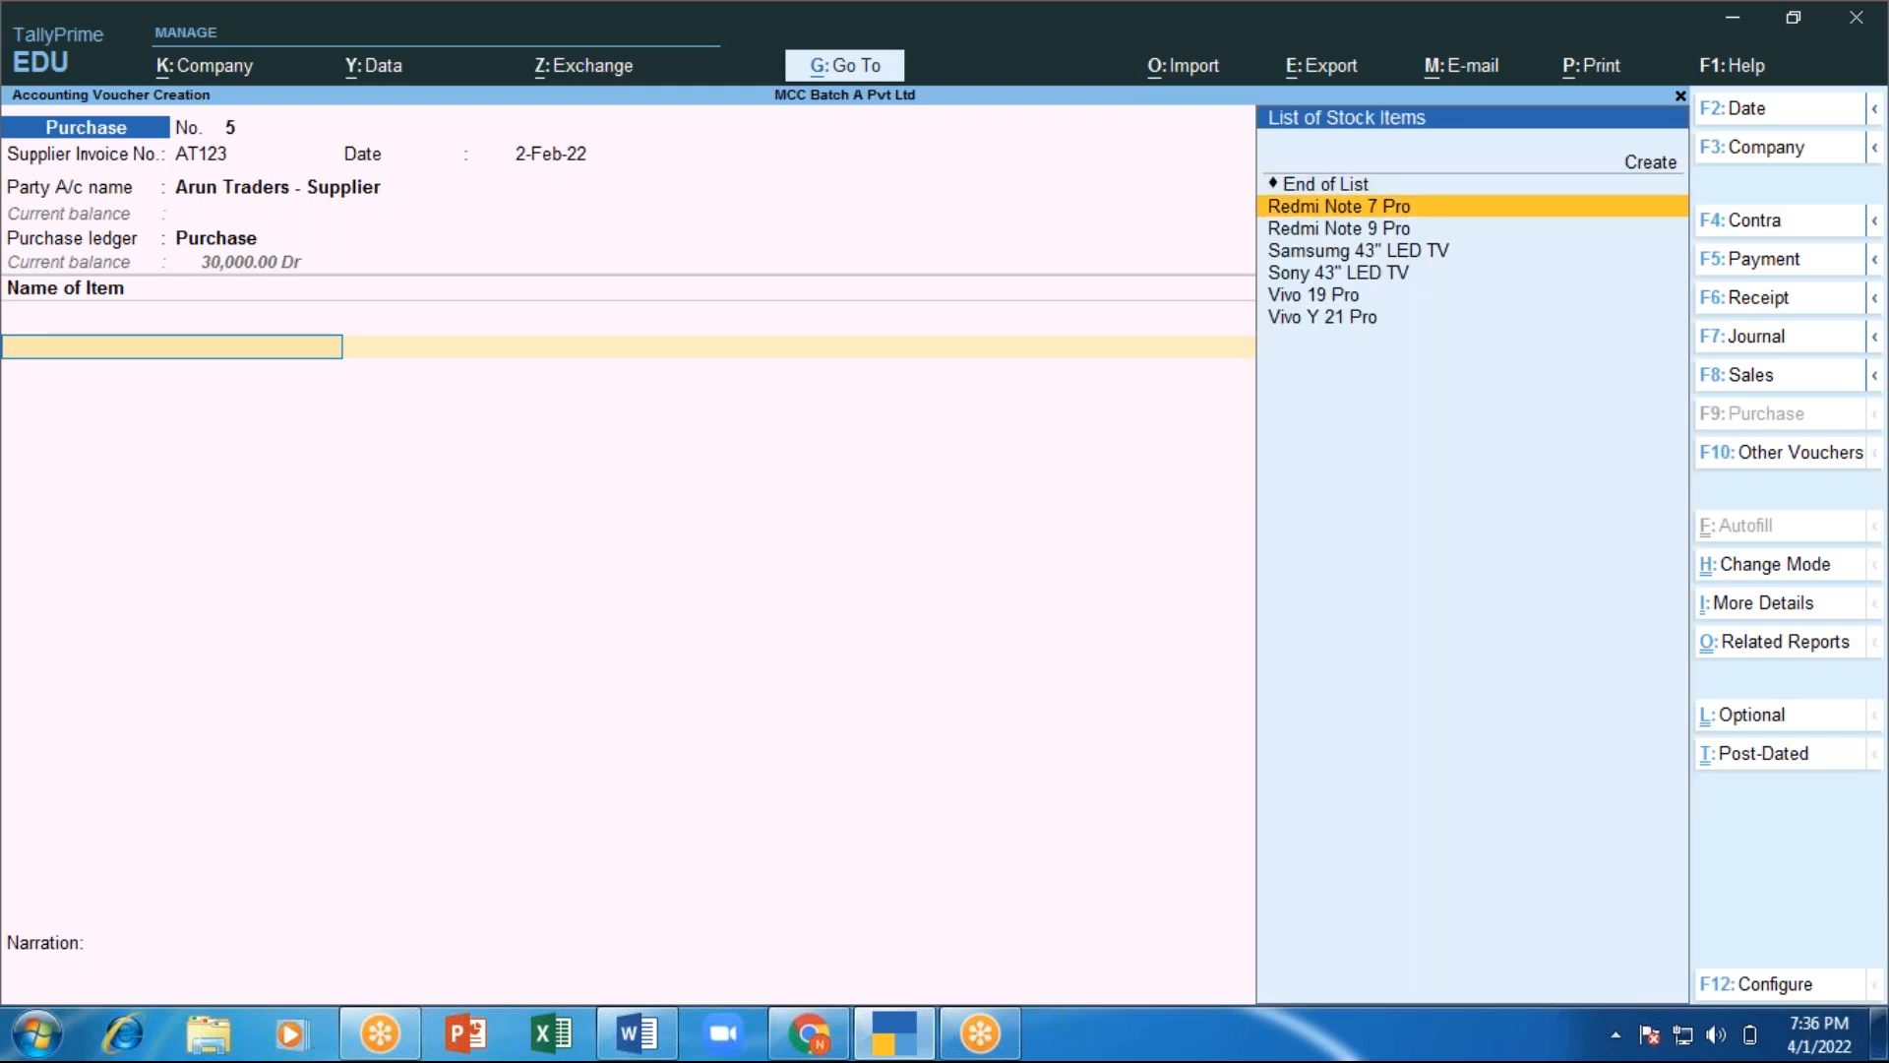
{"action": "key", "text": "Return"}
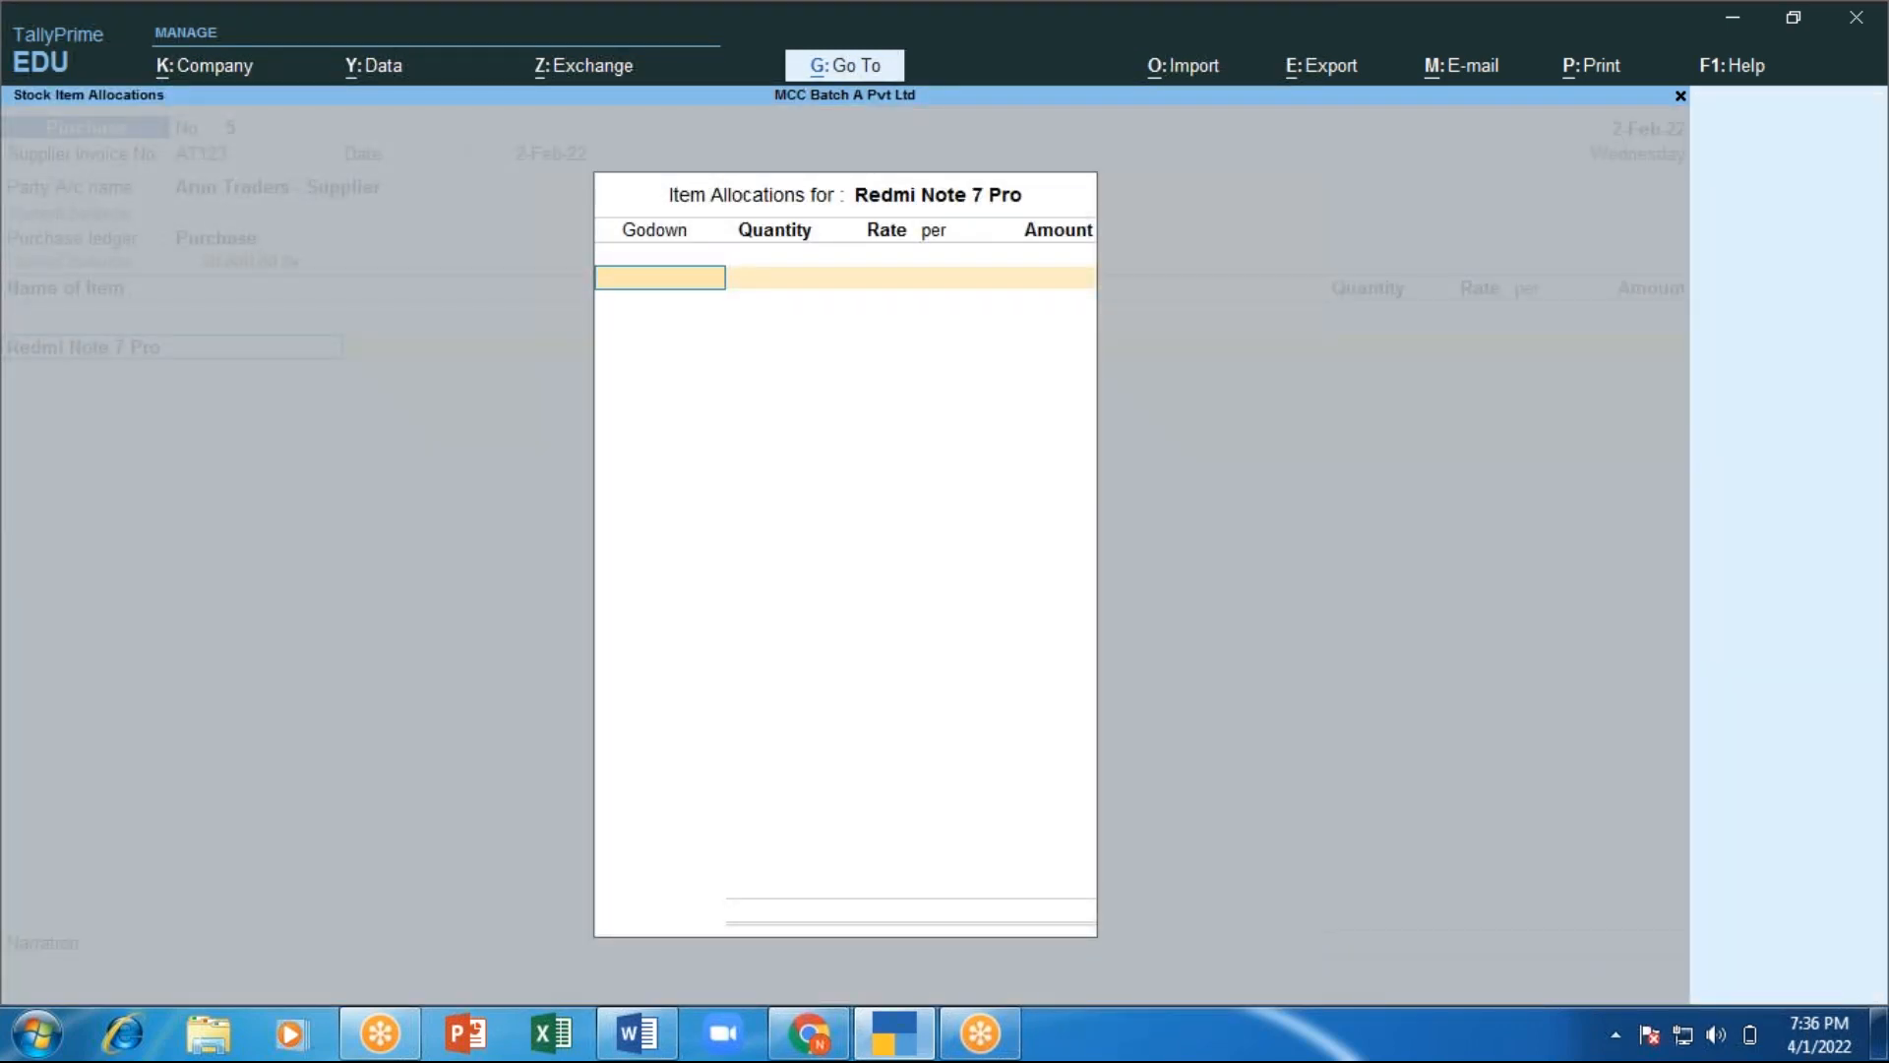
{"action": "key", "text": "Return"}
{"action": "type", "text": "a"}
{"action": "key", "text": "Down"}
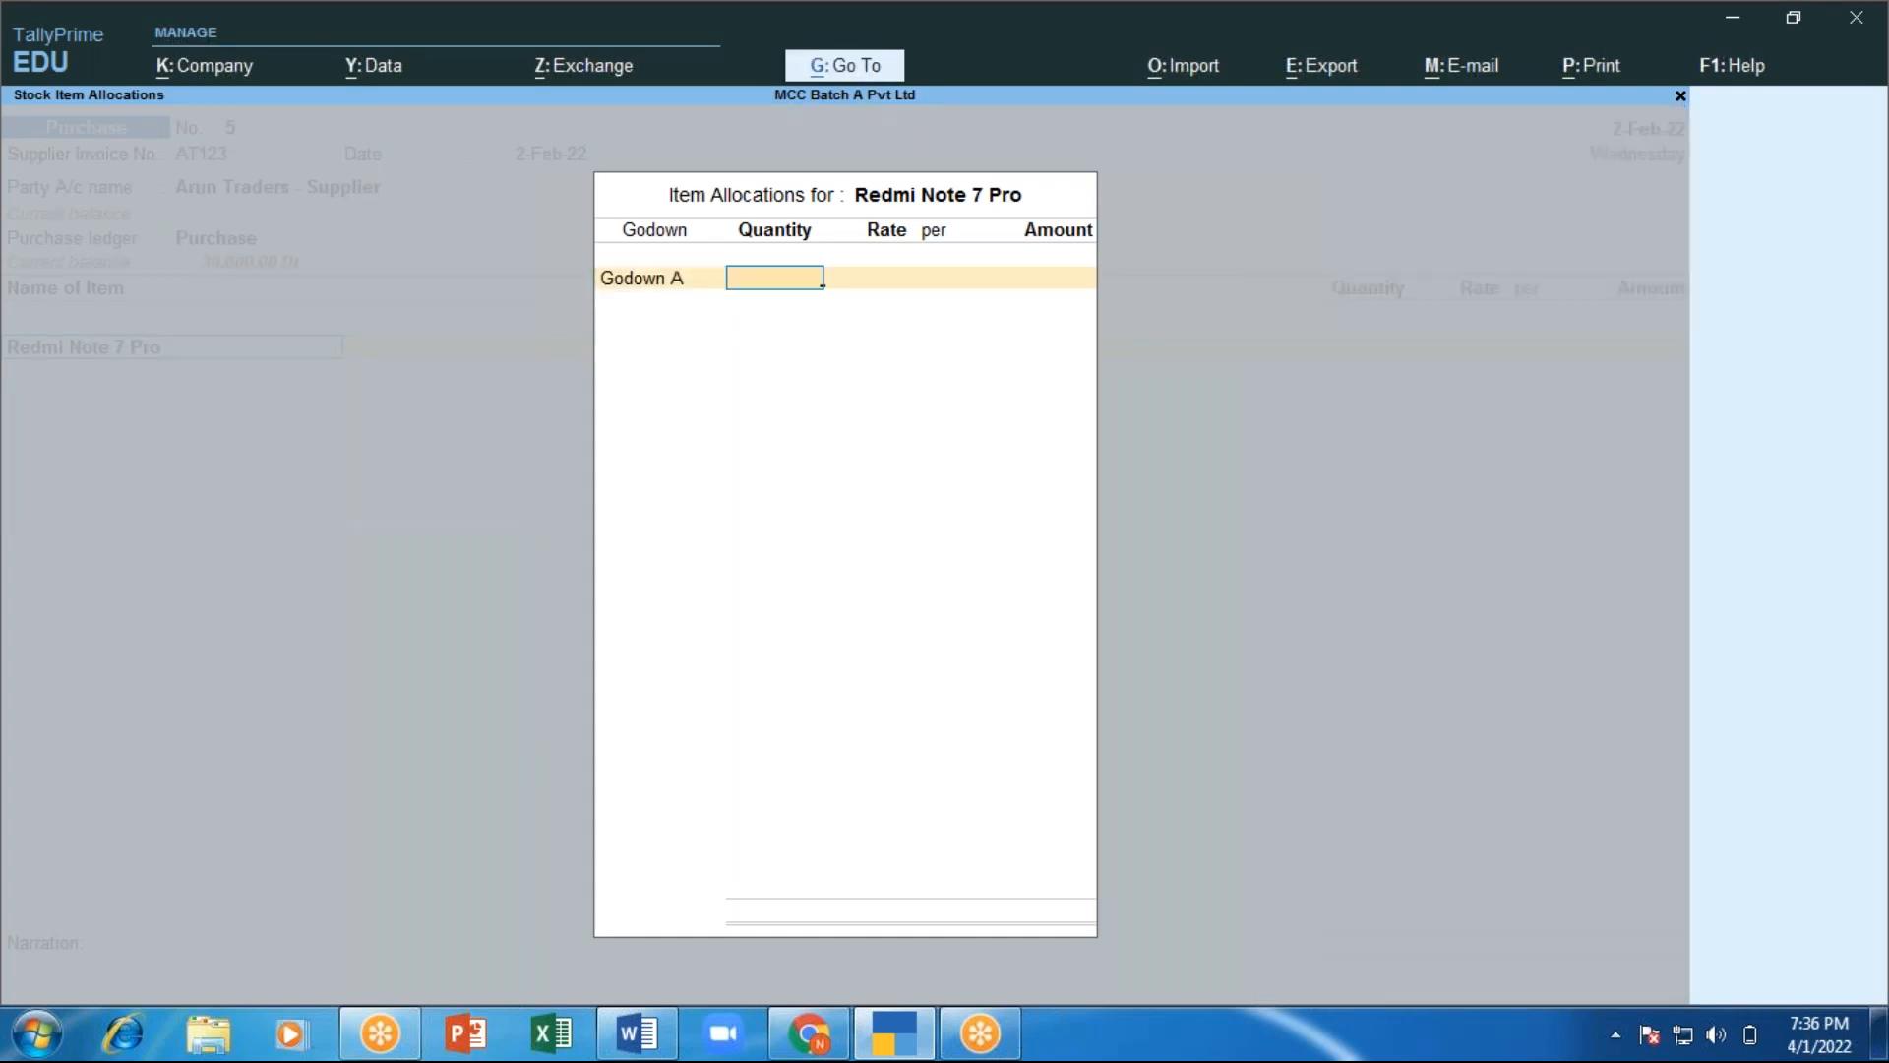
Set the Redmi Note 7 Pro allocation to 10 No's at a rate of 100 and accept it.
{"action": "type", "text": "10"}
{"action": "key", "text": "Return"}
{"action": "type", "text": "100"}
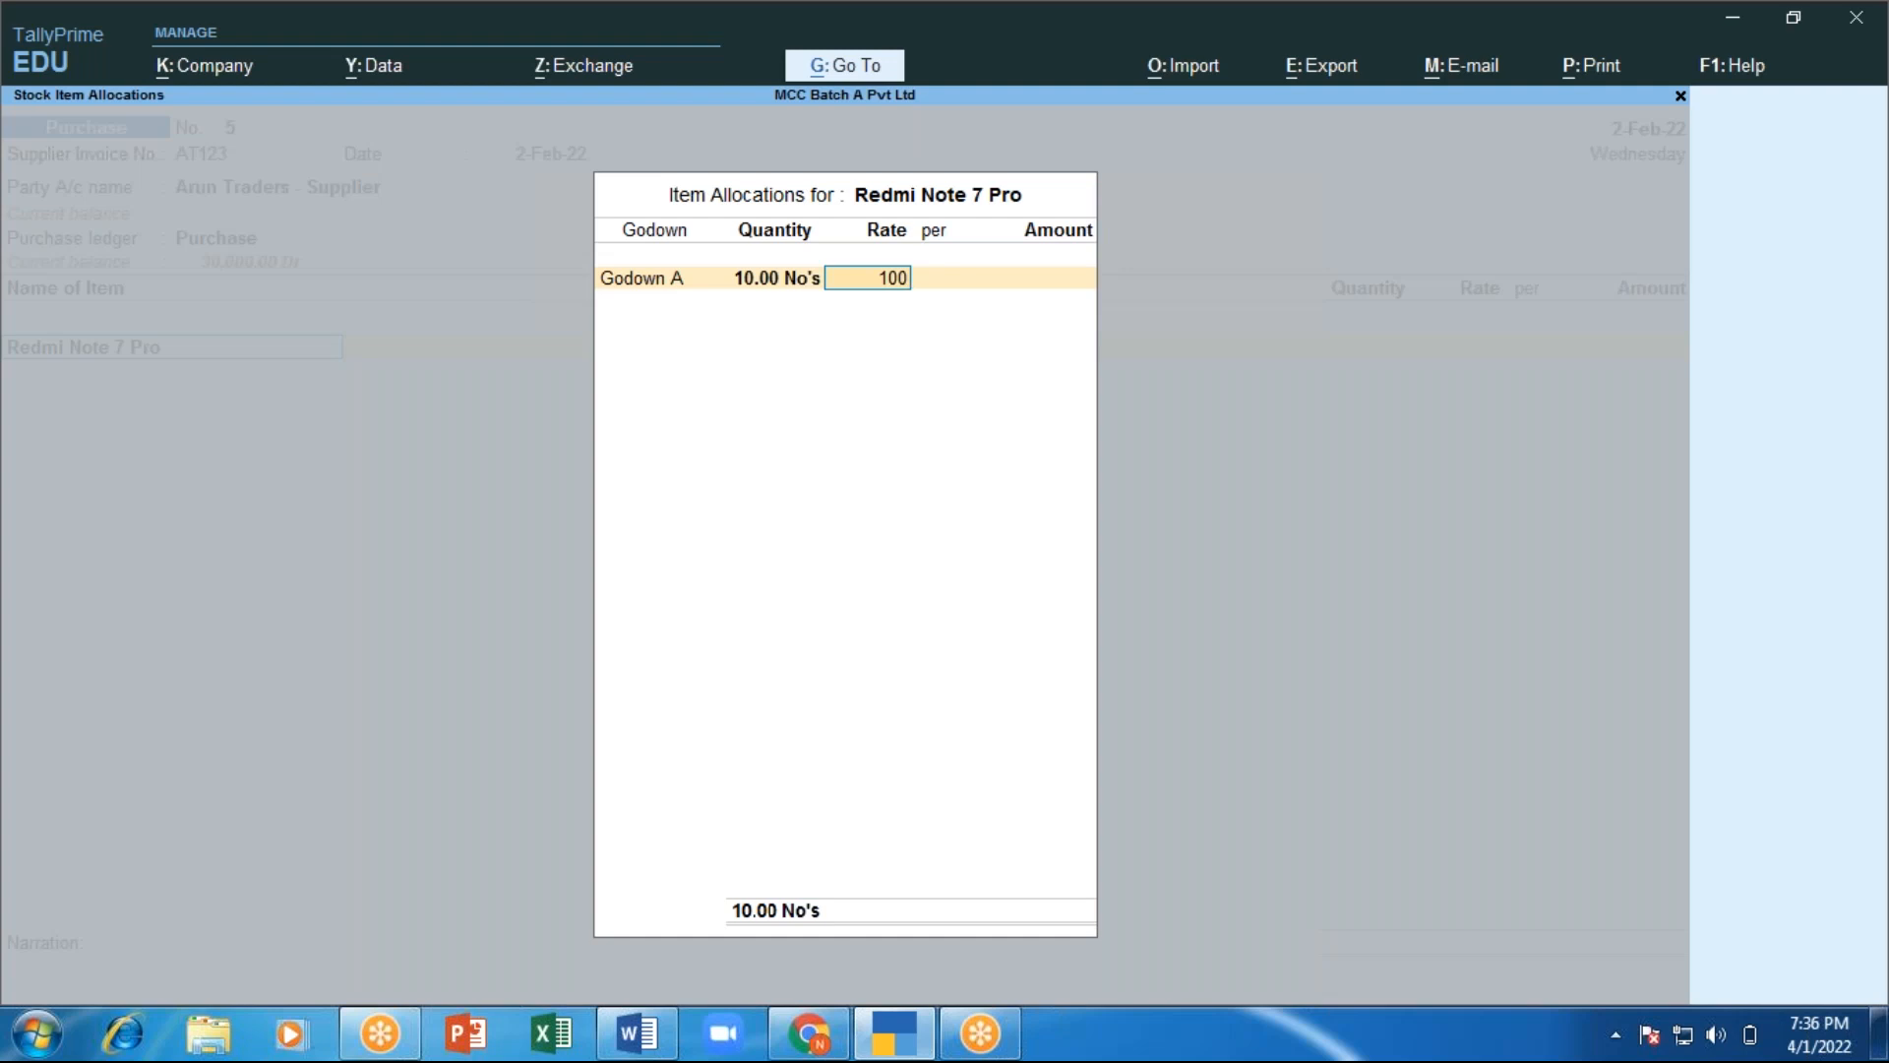
{"action": "key", "text": "Return"}
{"action": "key", "text": "Return"}
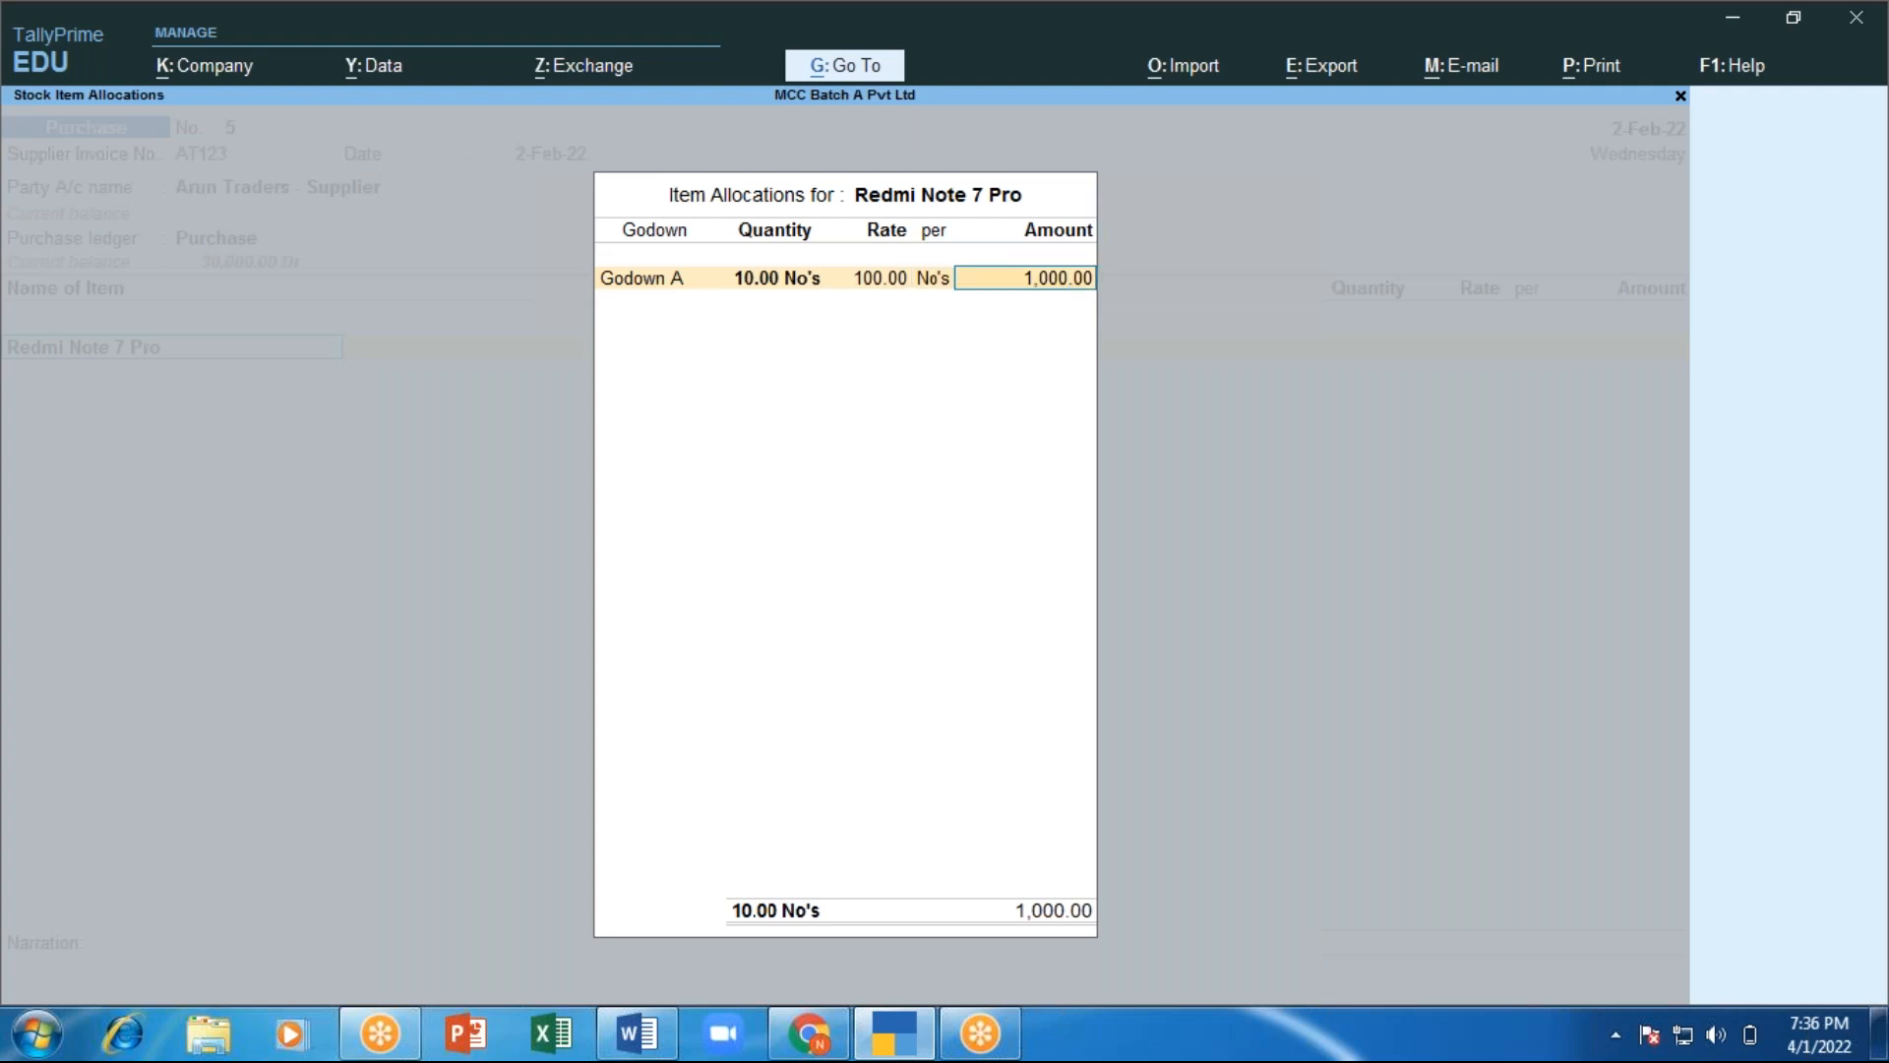
{"action": "key", "text": "Return"}
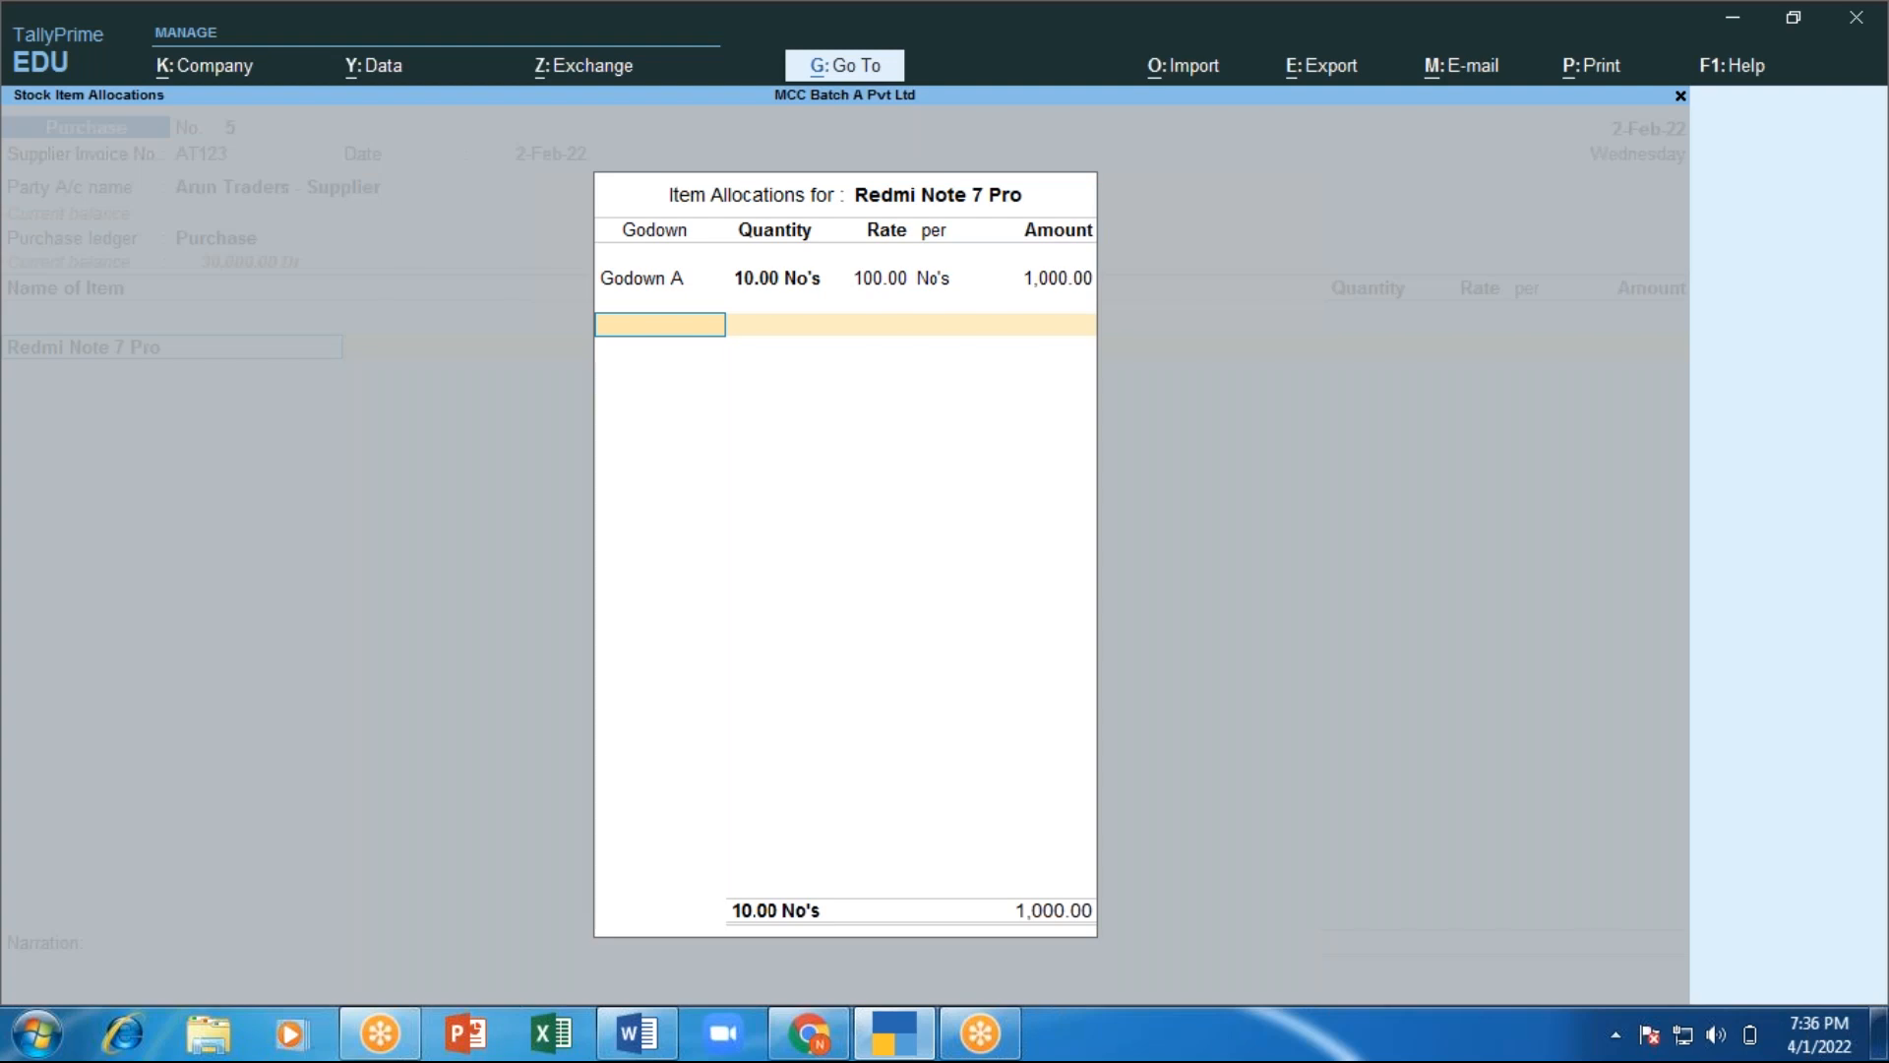
{"action": "key", "text": "Return"}
{"action": "key", "text": "Return"}
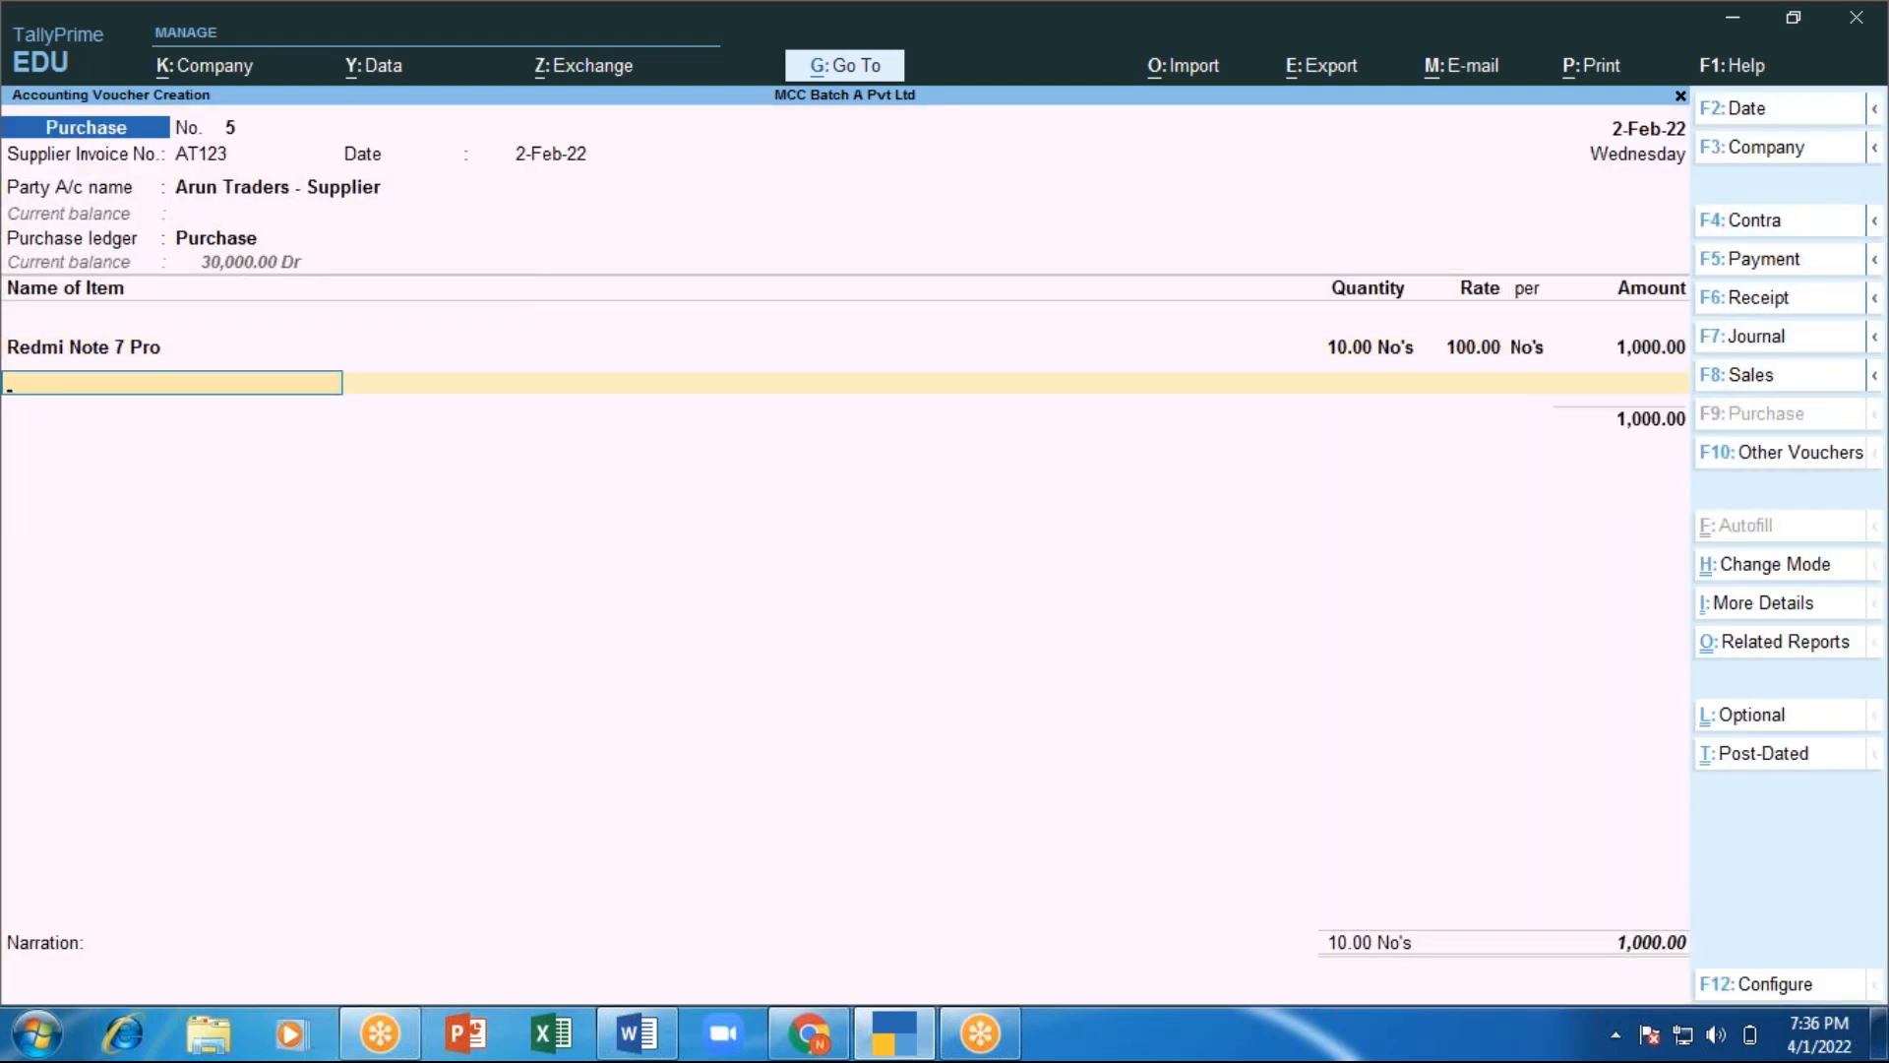
Add Redmi Note 9 Pro as the second item and allocate 10 No's to Godown A.
{"action": "type", "text": "R"}
{"action": "key", "text": "Down"}
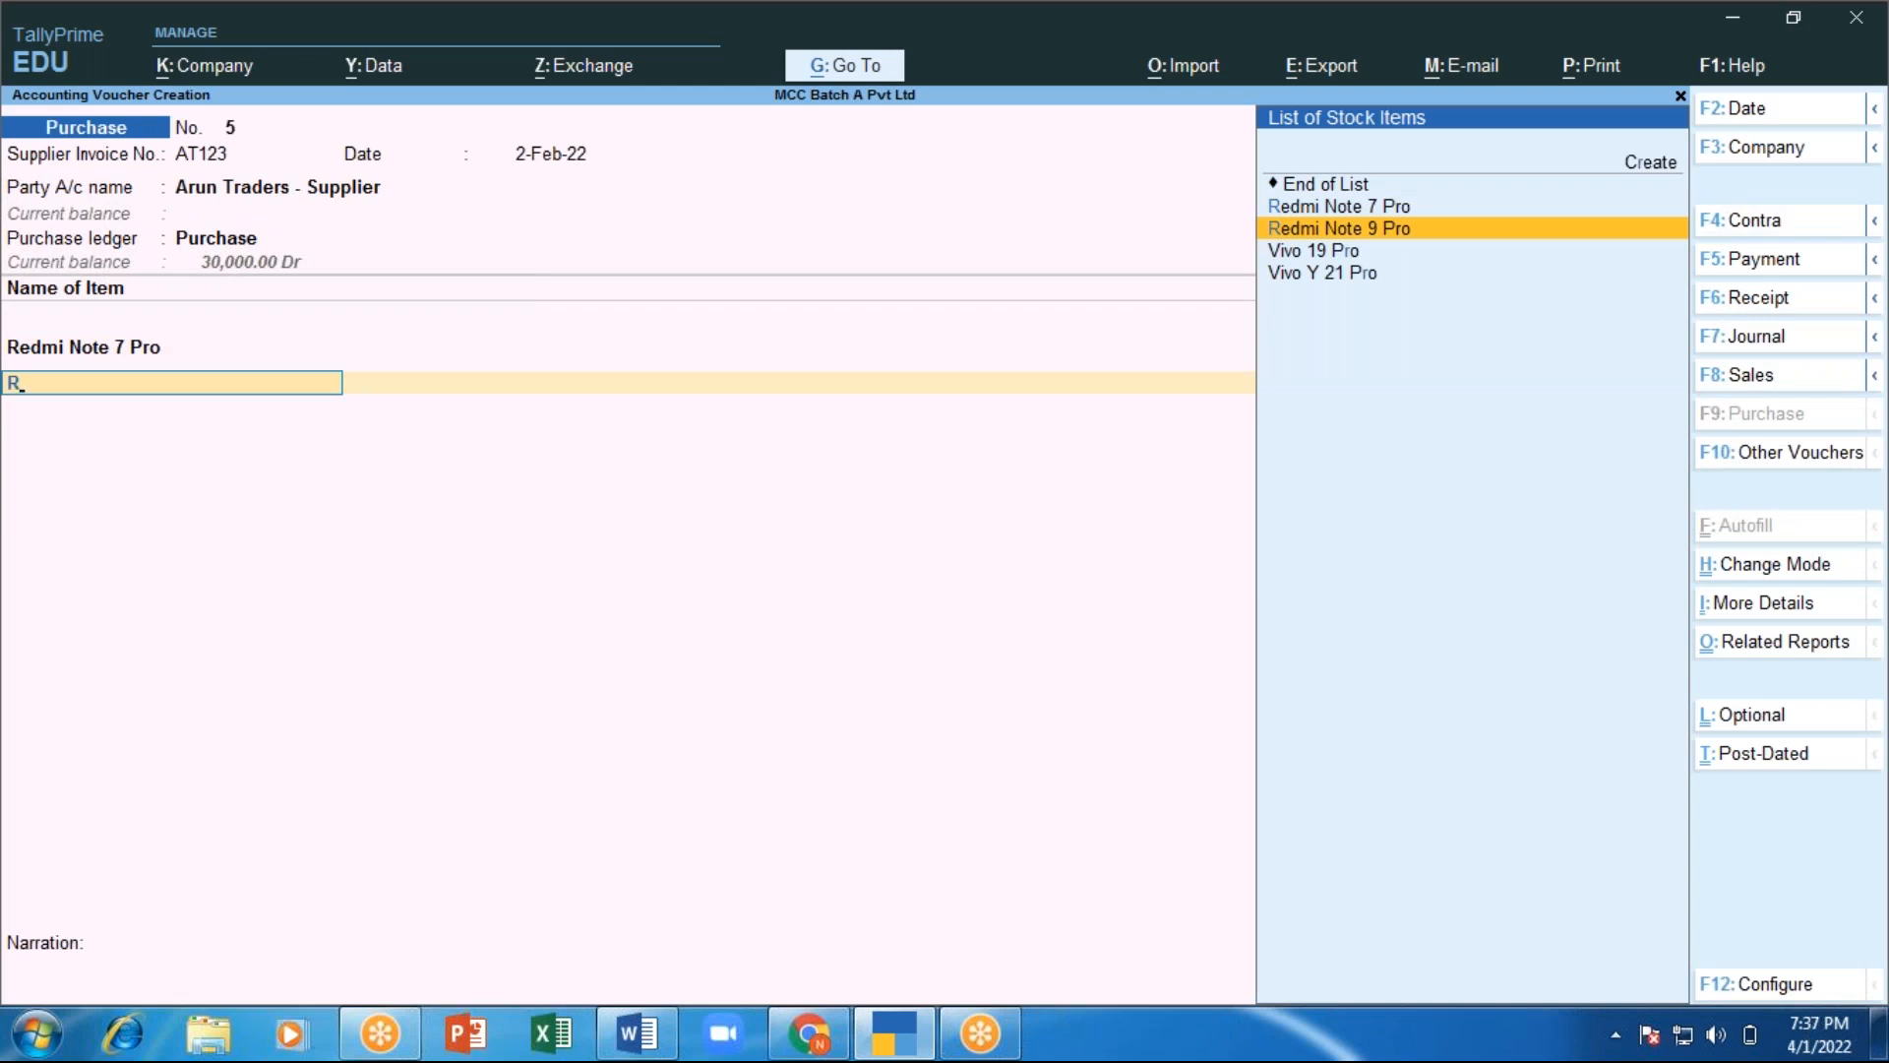
{"action": "key", "text": "Return"}
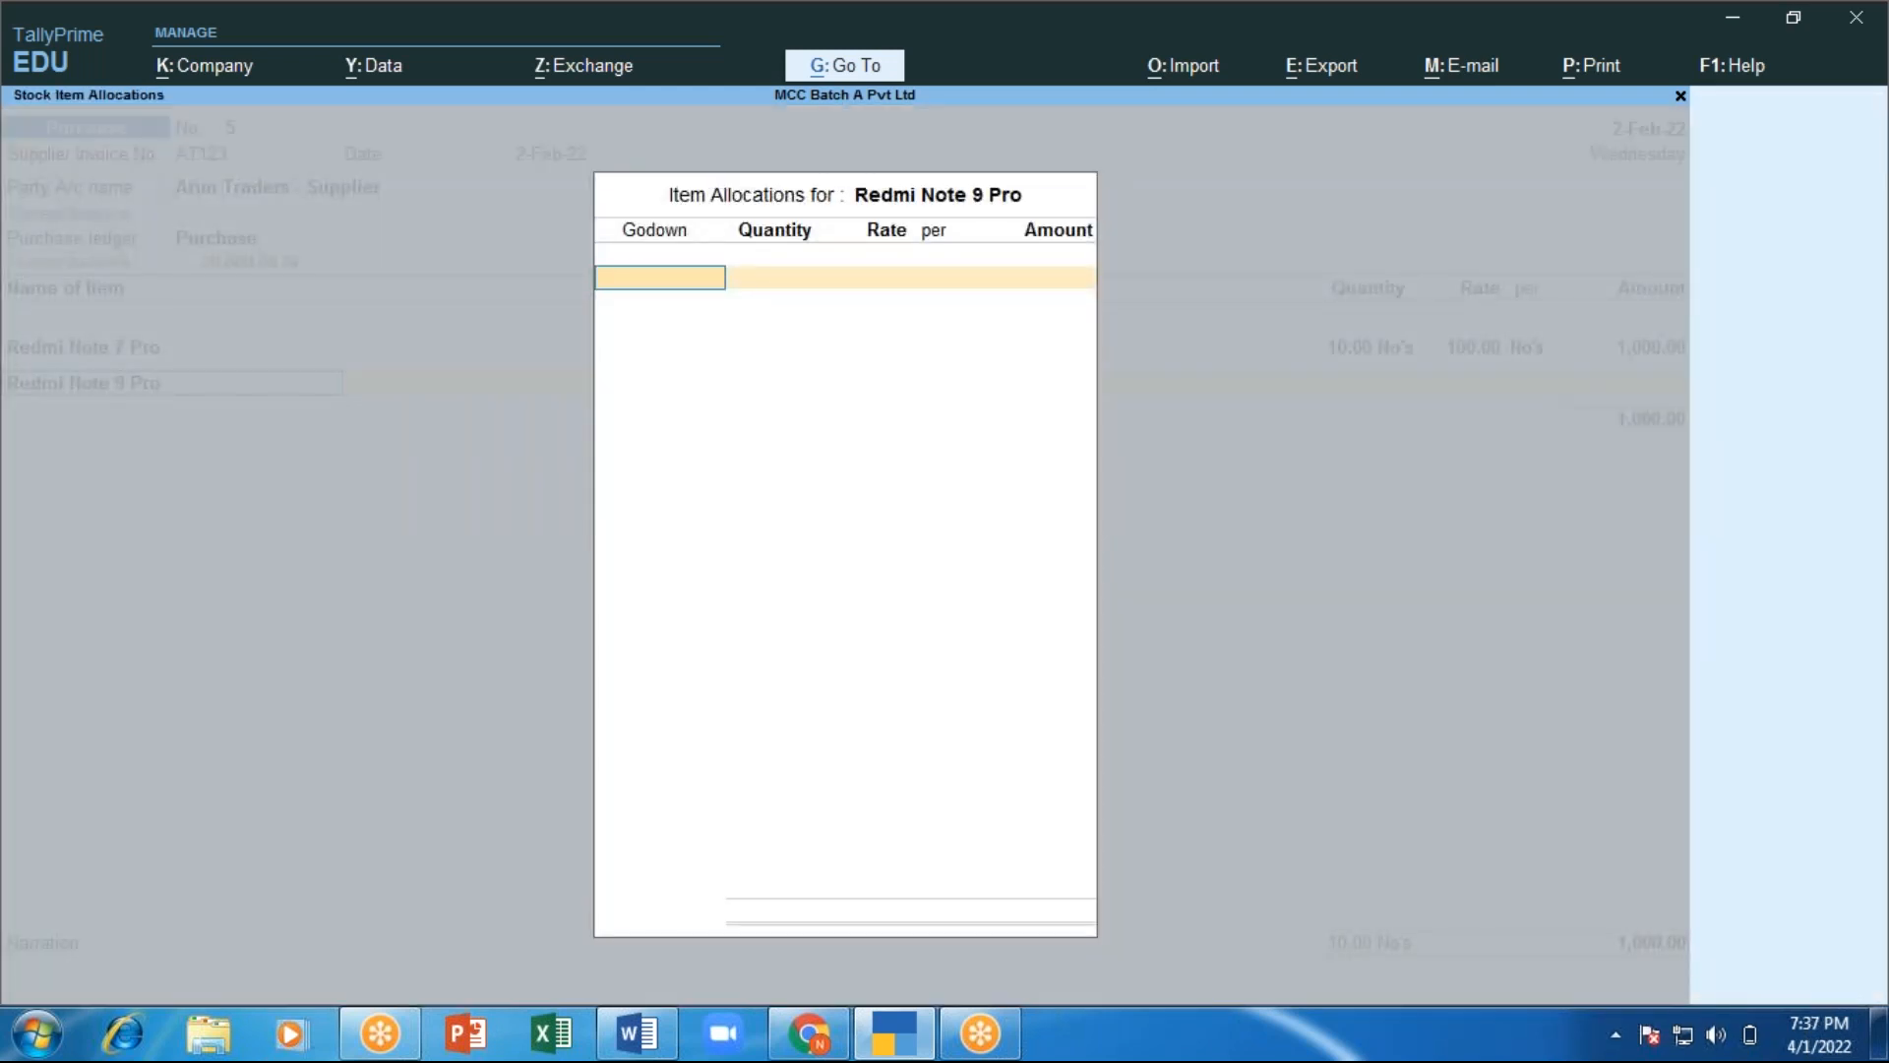
{"action": "type", "text": "G"}
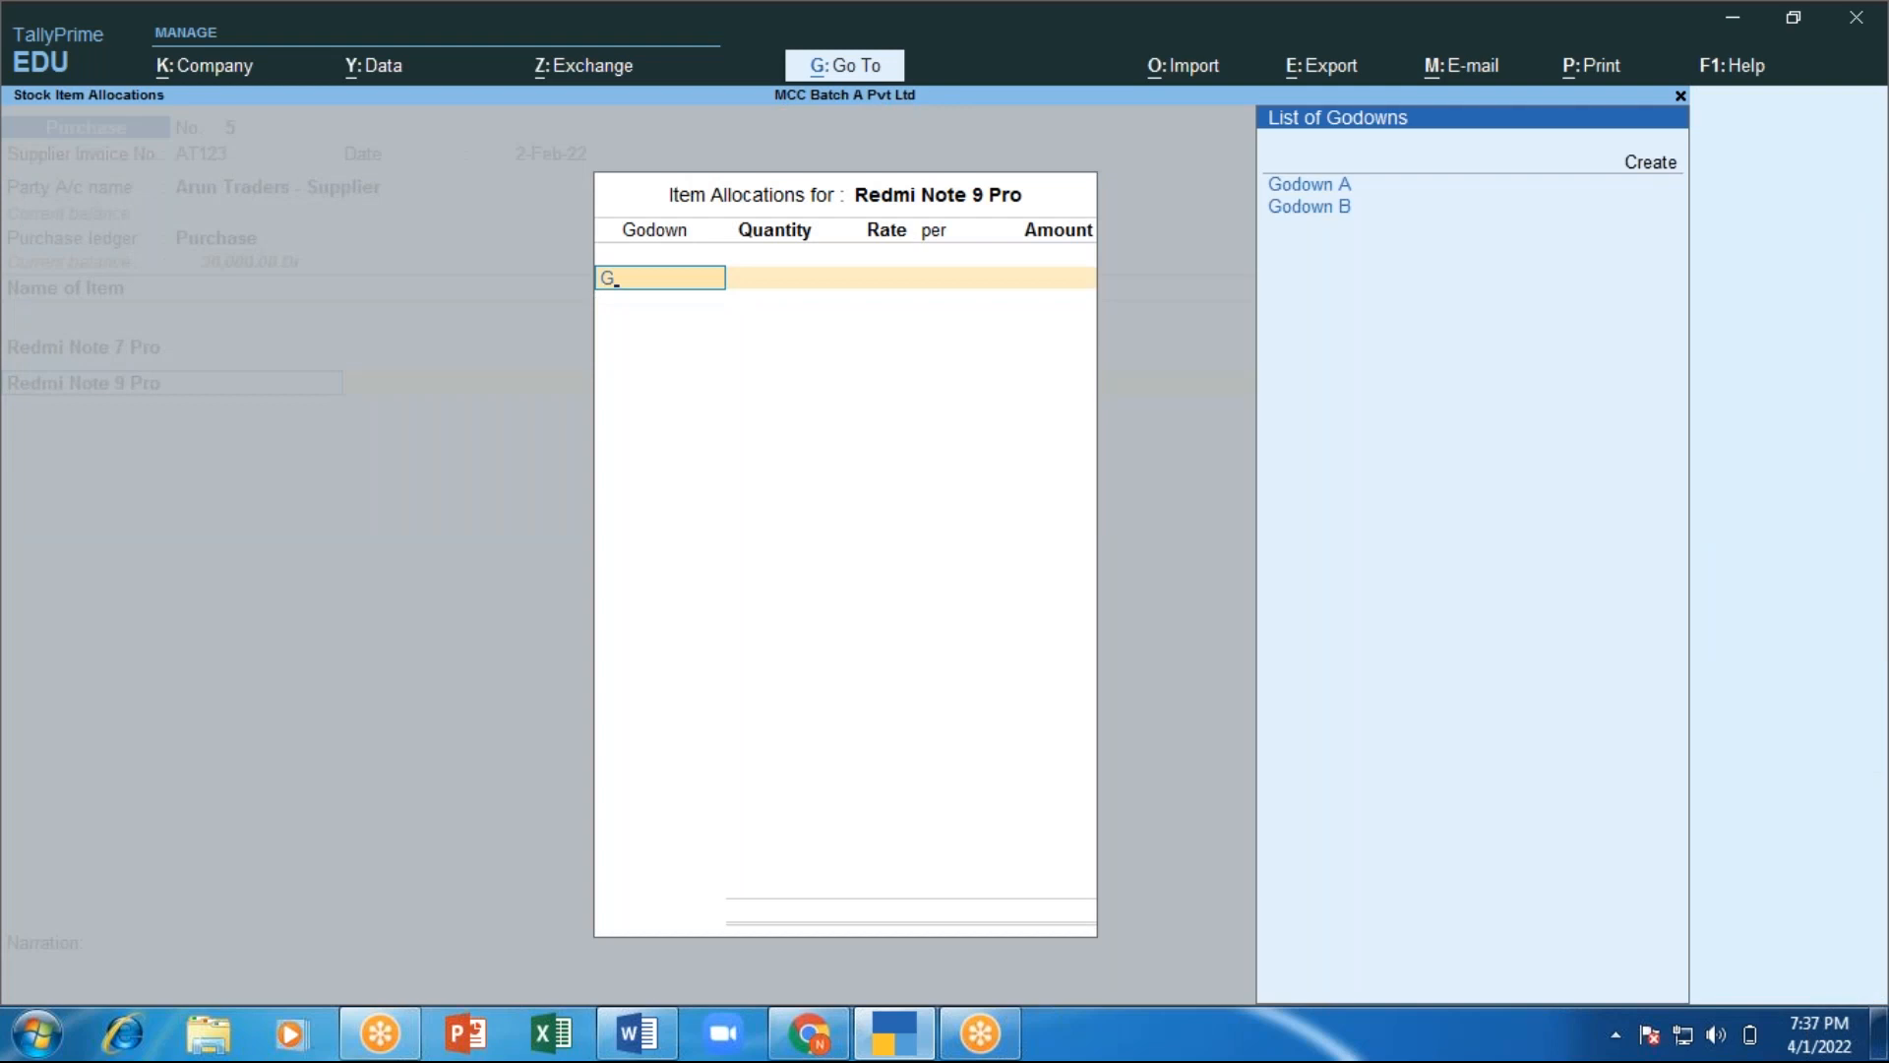
{"action": "key", "text": "Return"}
{"action": "type", "text": "10"}
{"action": "key", "text": "Return"}
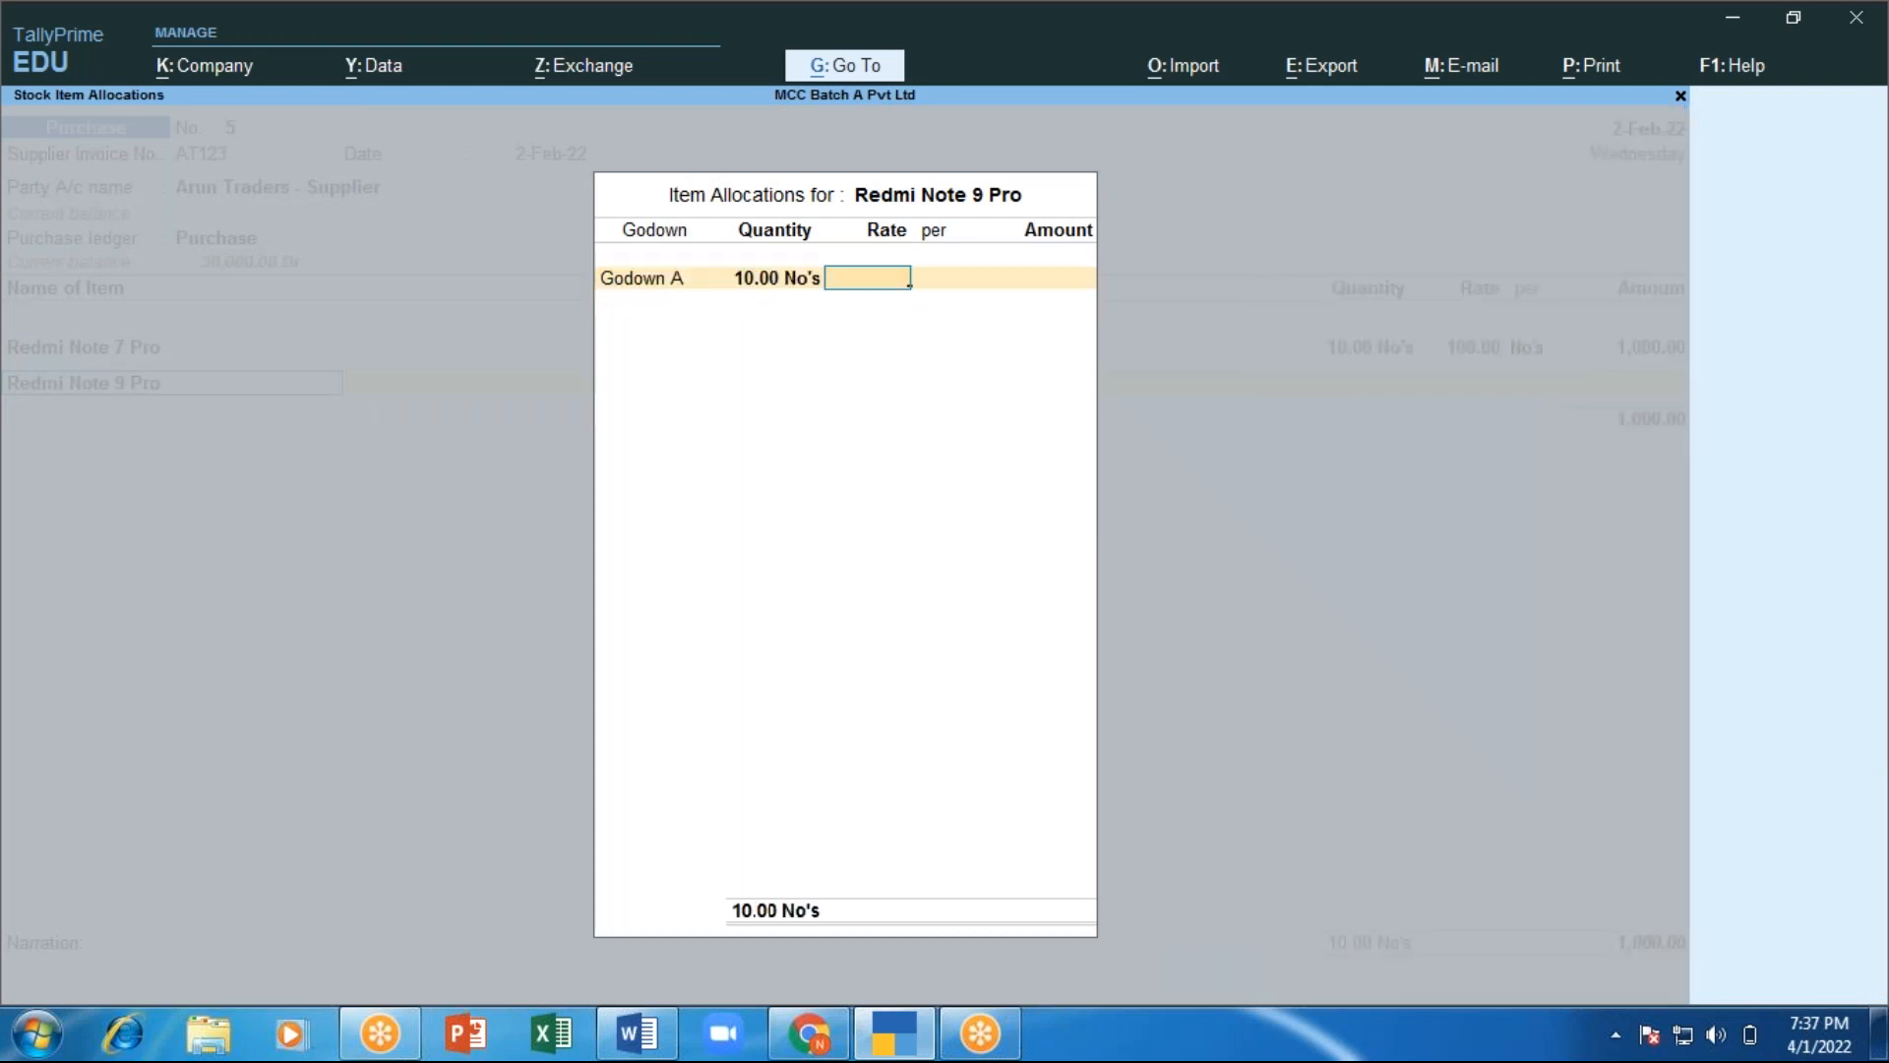
Set the Redmi Note 9 Pro rate to 1,200 per No's and accept its allocation.
{"action": "type", "text": "1"}
{"action": "type", "text": "200"}
{"action": "key", "text": "Return"}
{"action": "key", "text": "Return"}
{"action": "key", "text": "Return"}
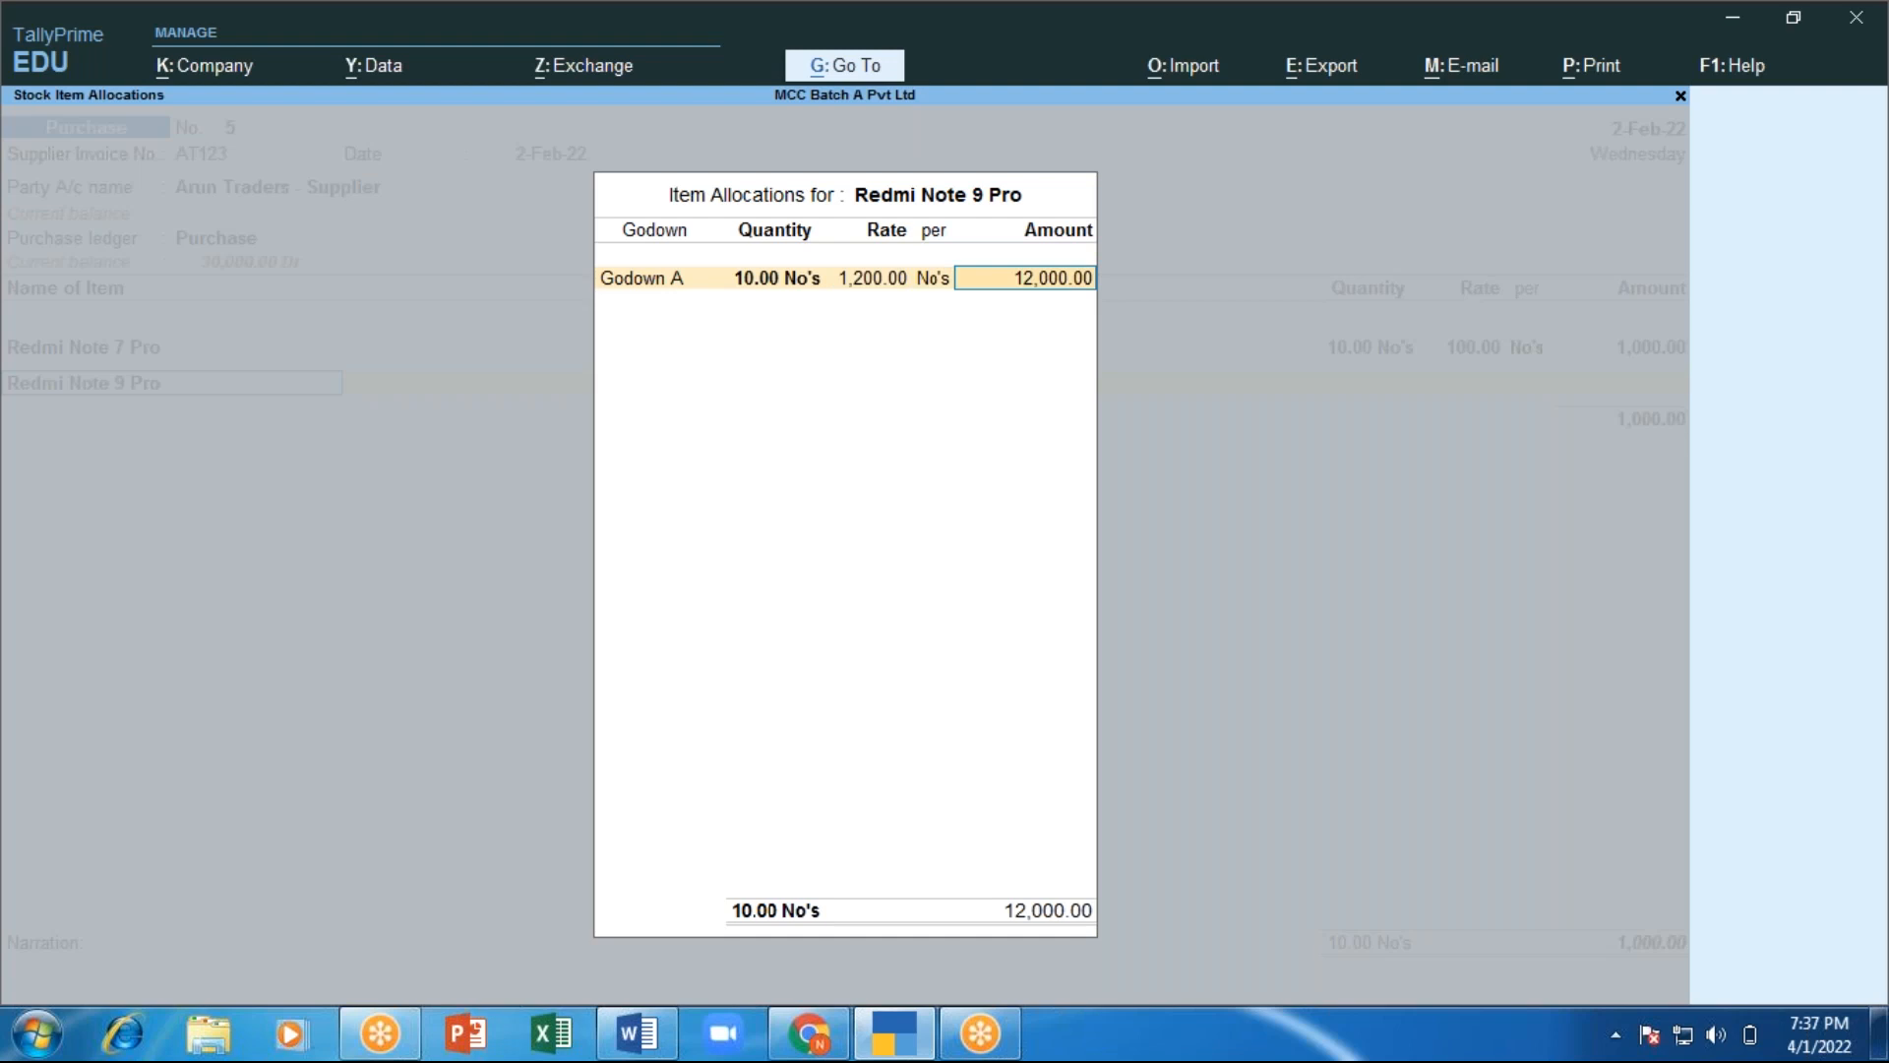
{"action": "key", "text": "Return"}
{"action": "key", "text": "Return"}
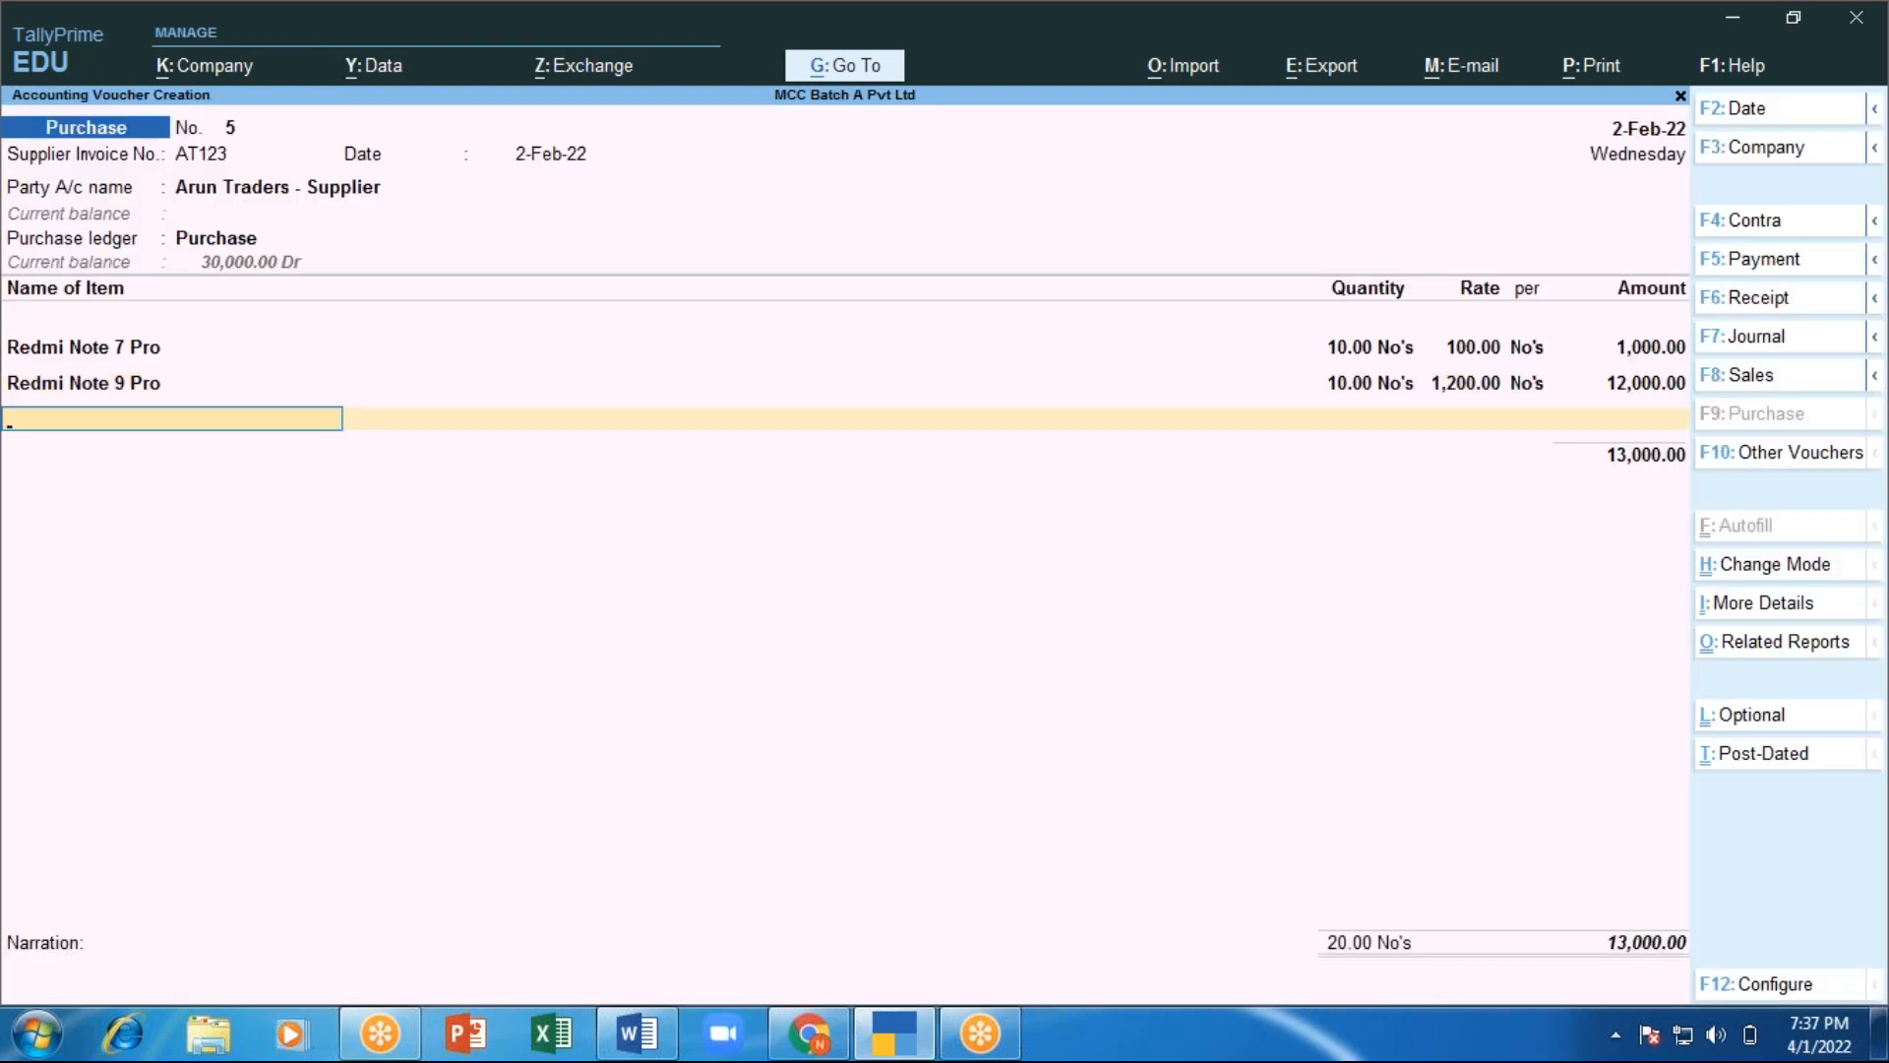
Add Vivo 19 Pro as the third purchased item and allocate 10 No's to Godown A.
{"action": "key", "text": "Down"}
{"action": "key", "text": "Down"}
{"action": "key", "text": "Down"}
{"action": "key", "text": "Down"}
{"action": "key", "text": "Down"}
{"action": "key", "text": "Down"}
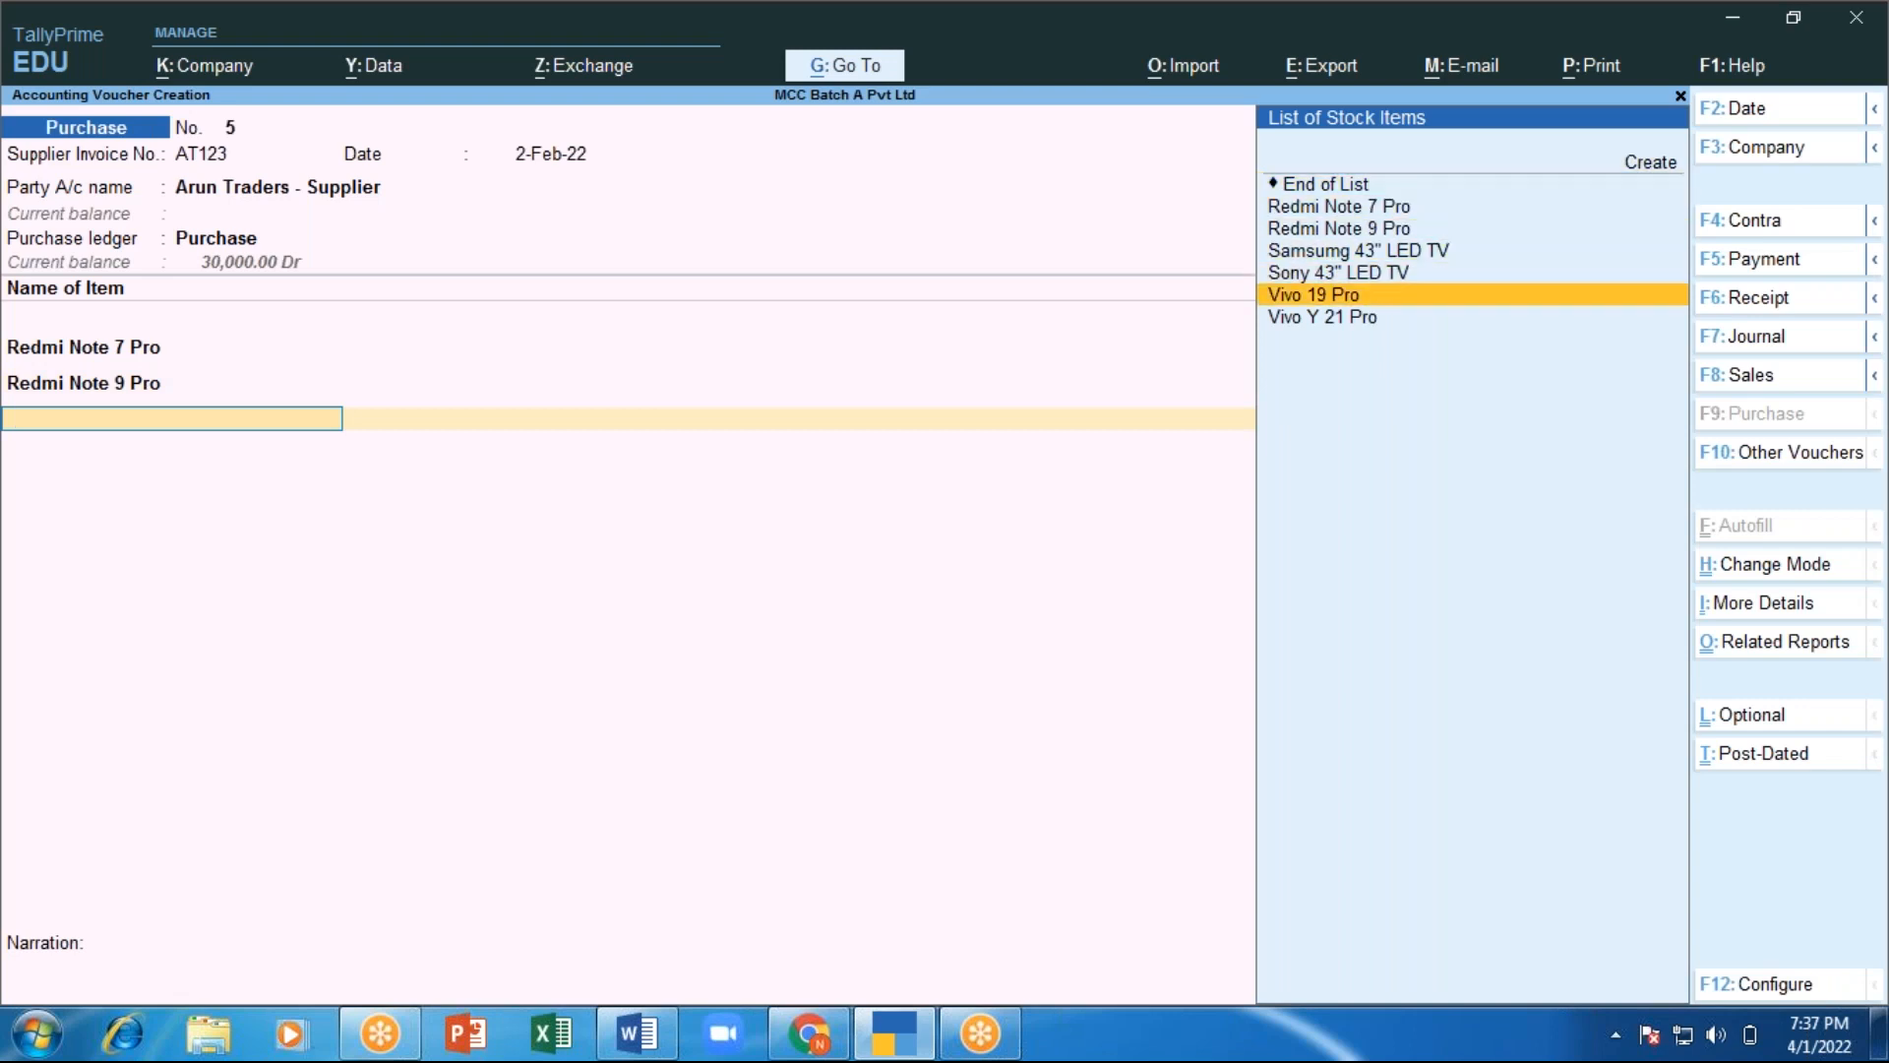
{"action": "key", "text": "Return"}
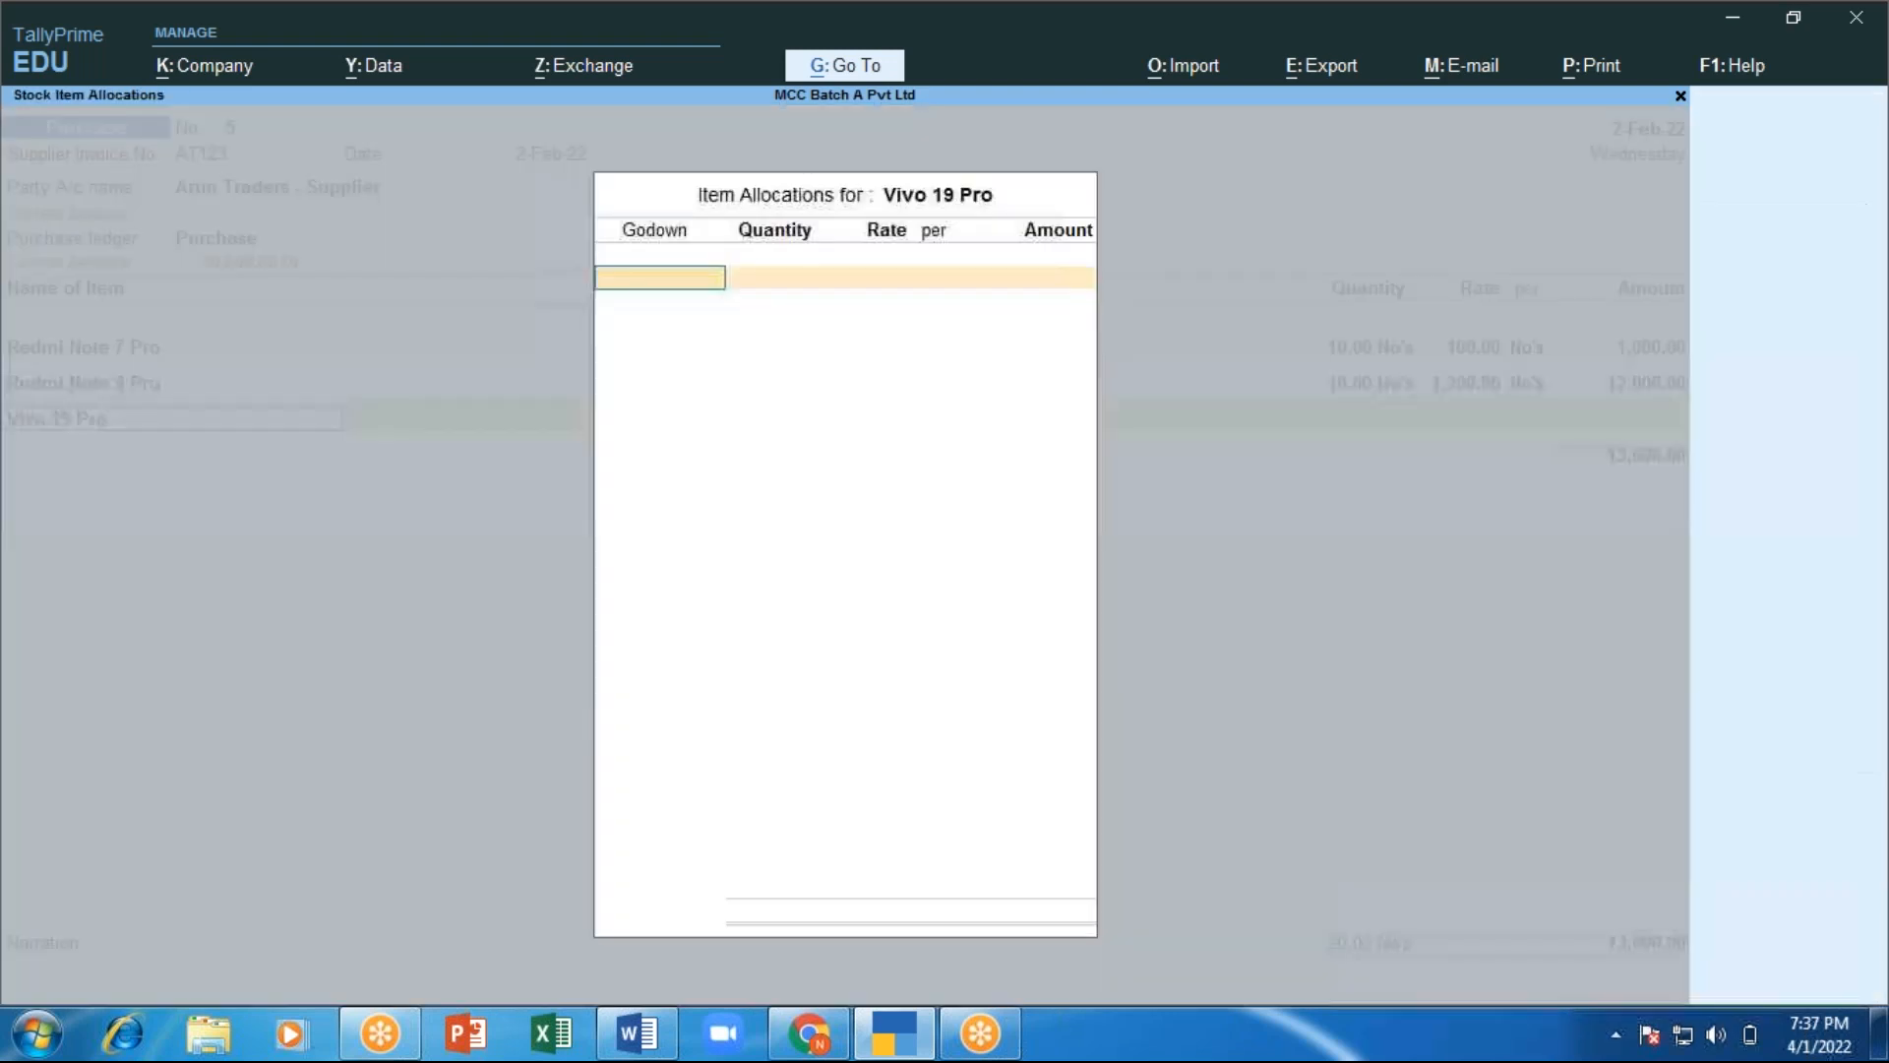
{"action": "type", "text": "G"}
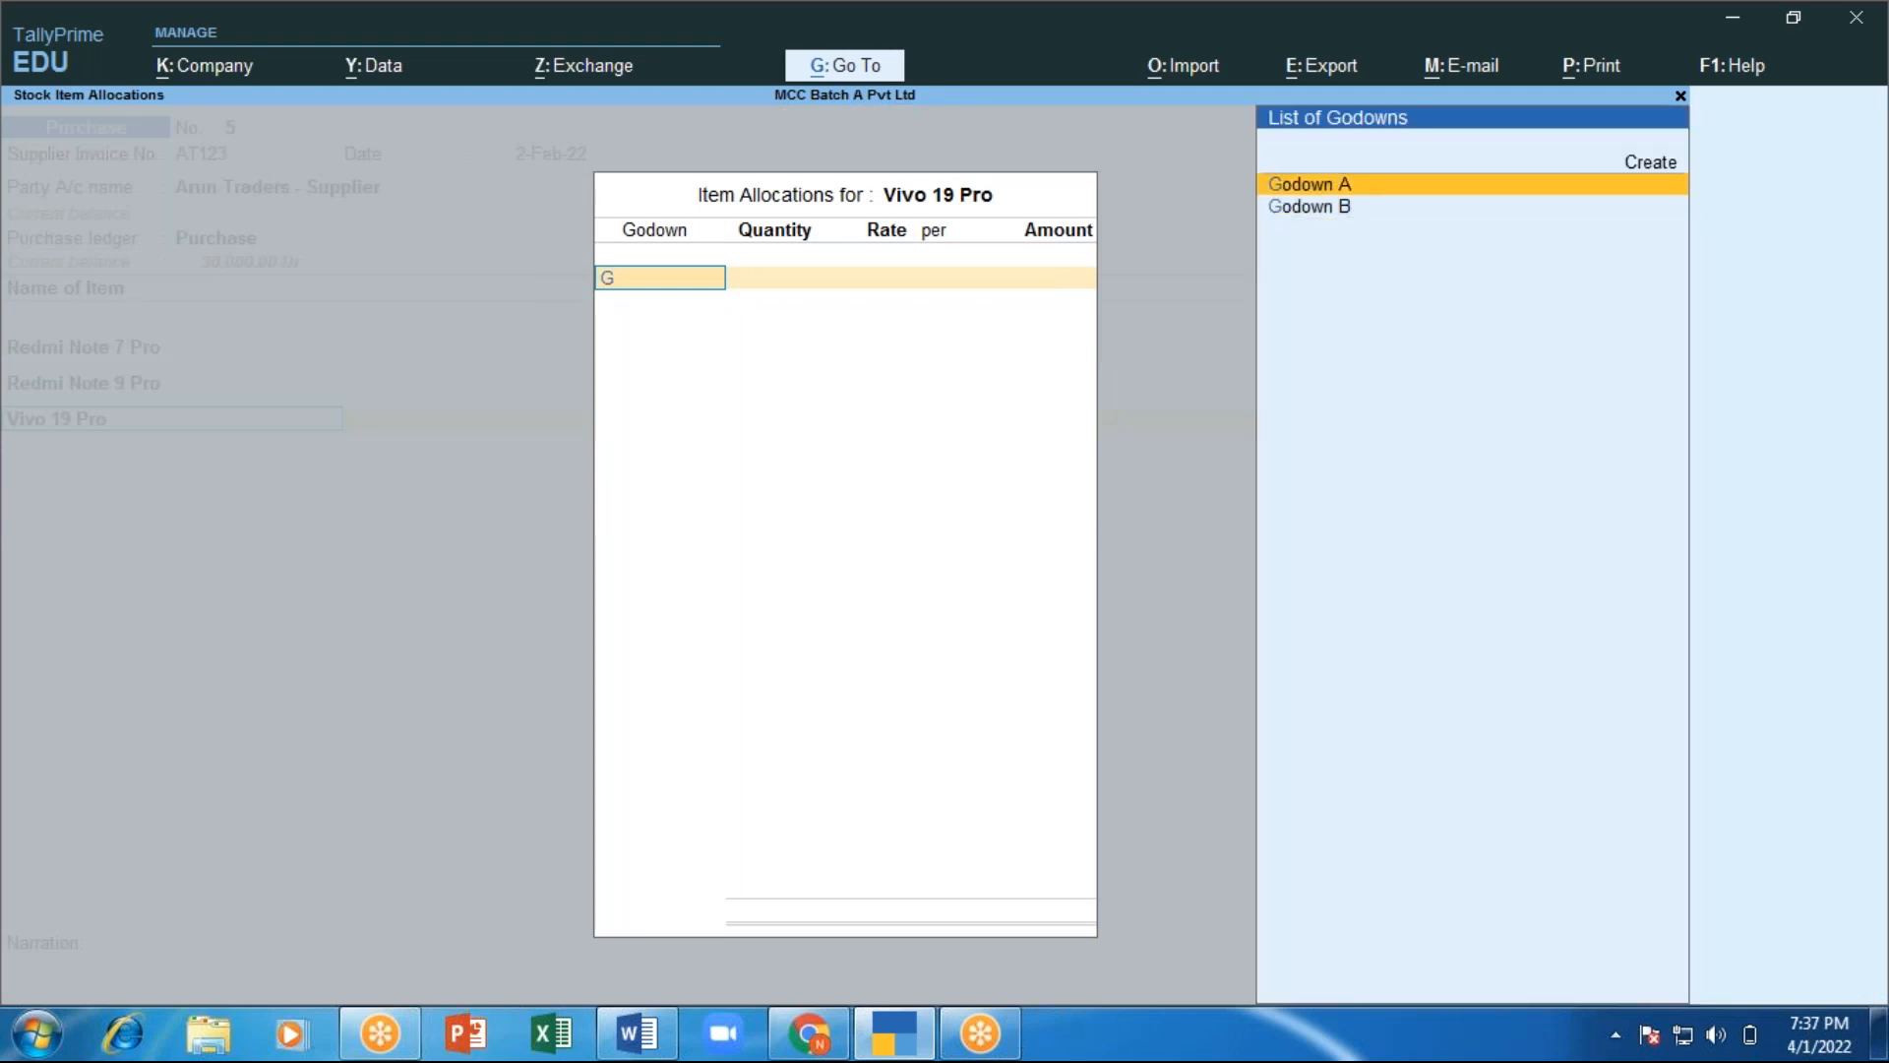
{"action": "key", "text": "Return"}
{"action": "type", "text": "10"}
{"action": "key", "text": "Return"}
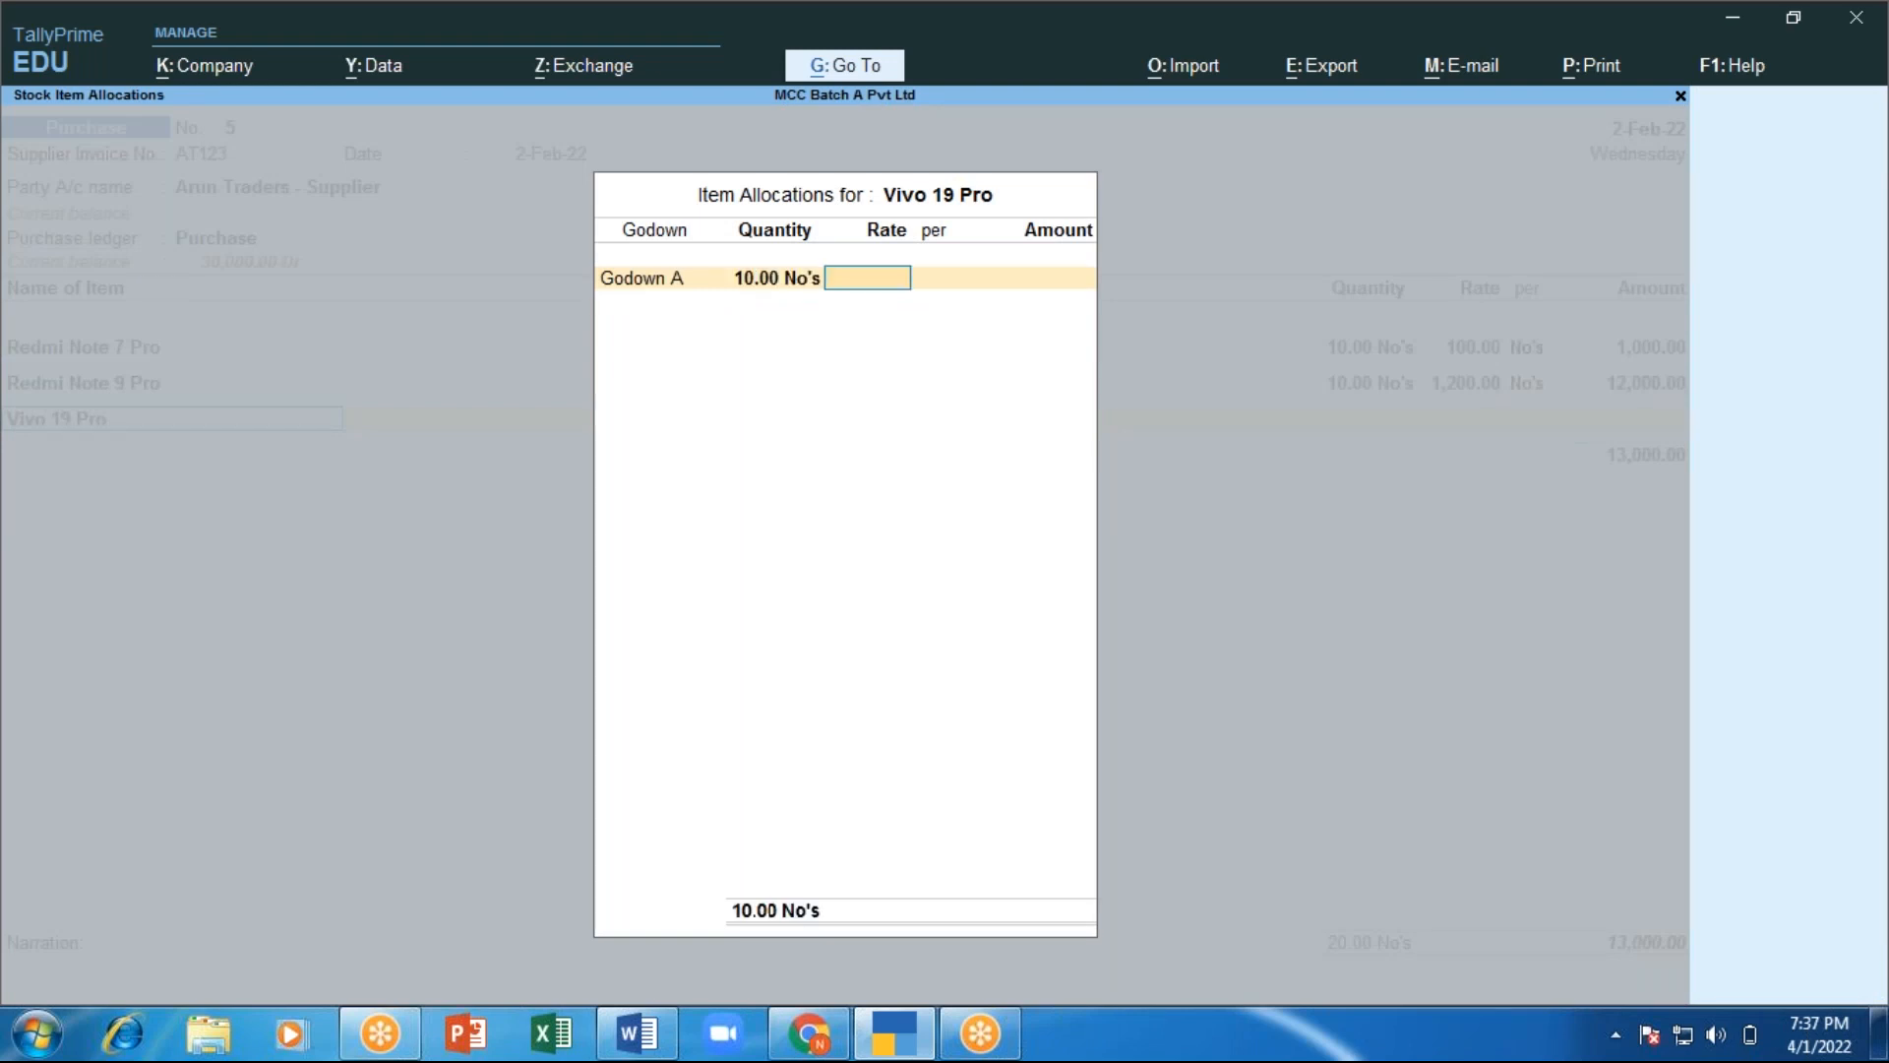
Set the Vivo 19 Pro rate to 1,250 per No's and accept its allocation.
{"action": "type", "text": "1250"}
{"action": "key", "text": "Return"}
{"action": "key", "text": "Return"}
{"action": "key", "text": "Return"}
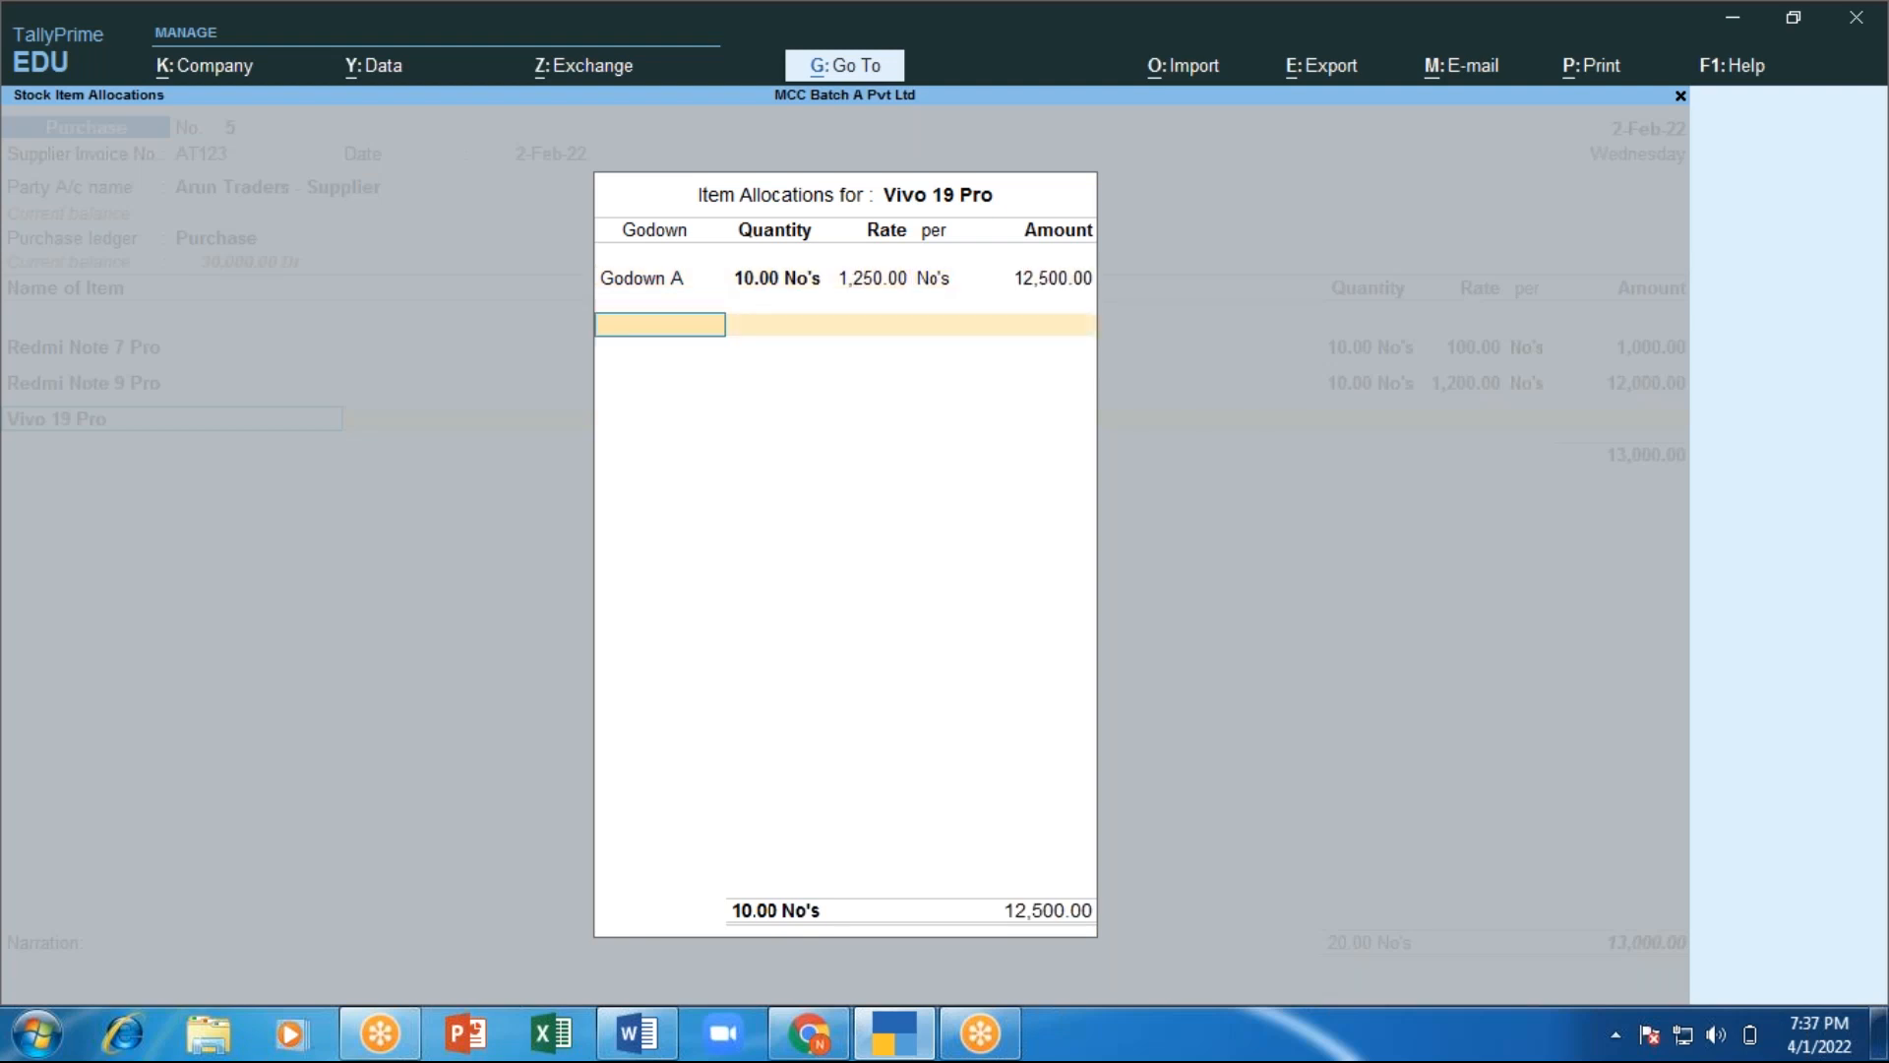
{"action": "key", "text": "Return"}
{"action": "key", "text": "Return"}
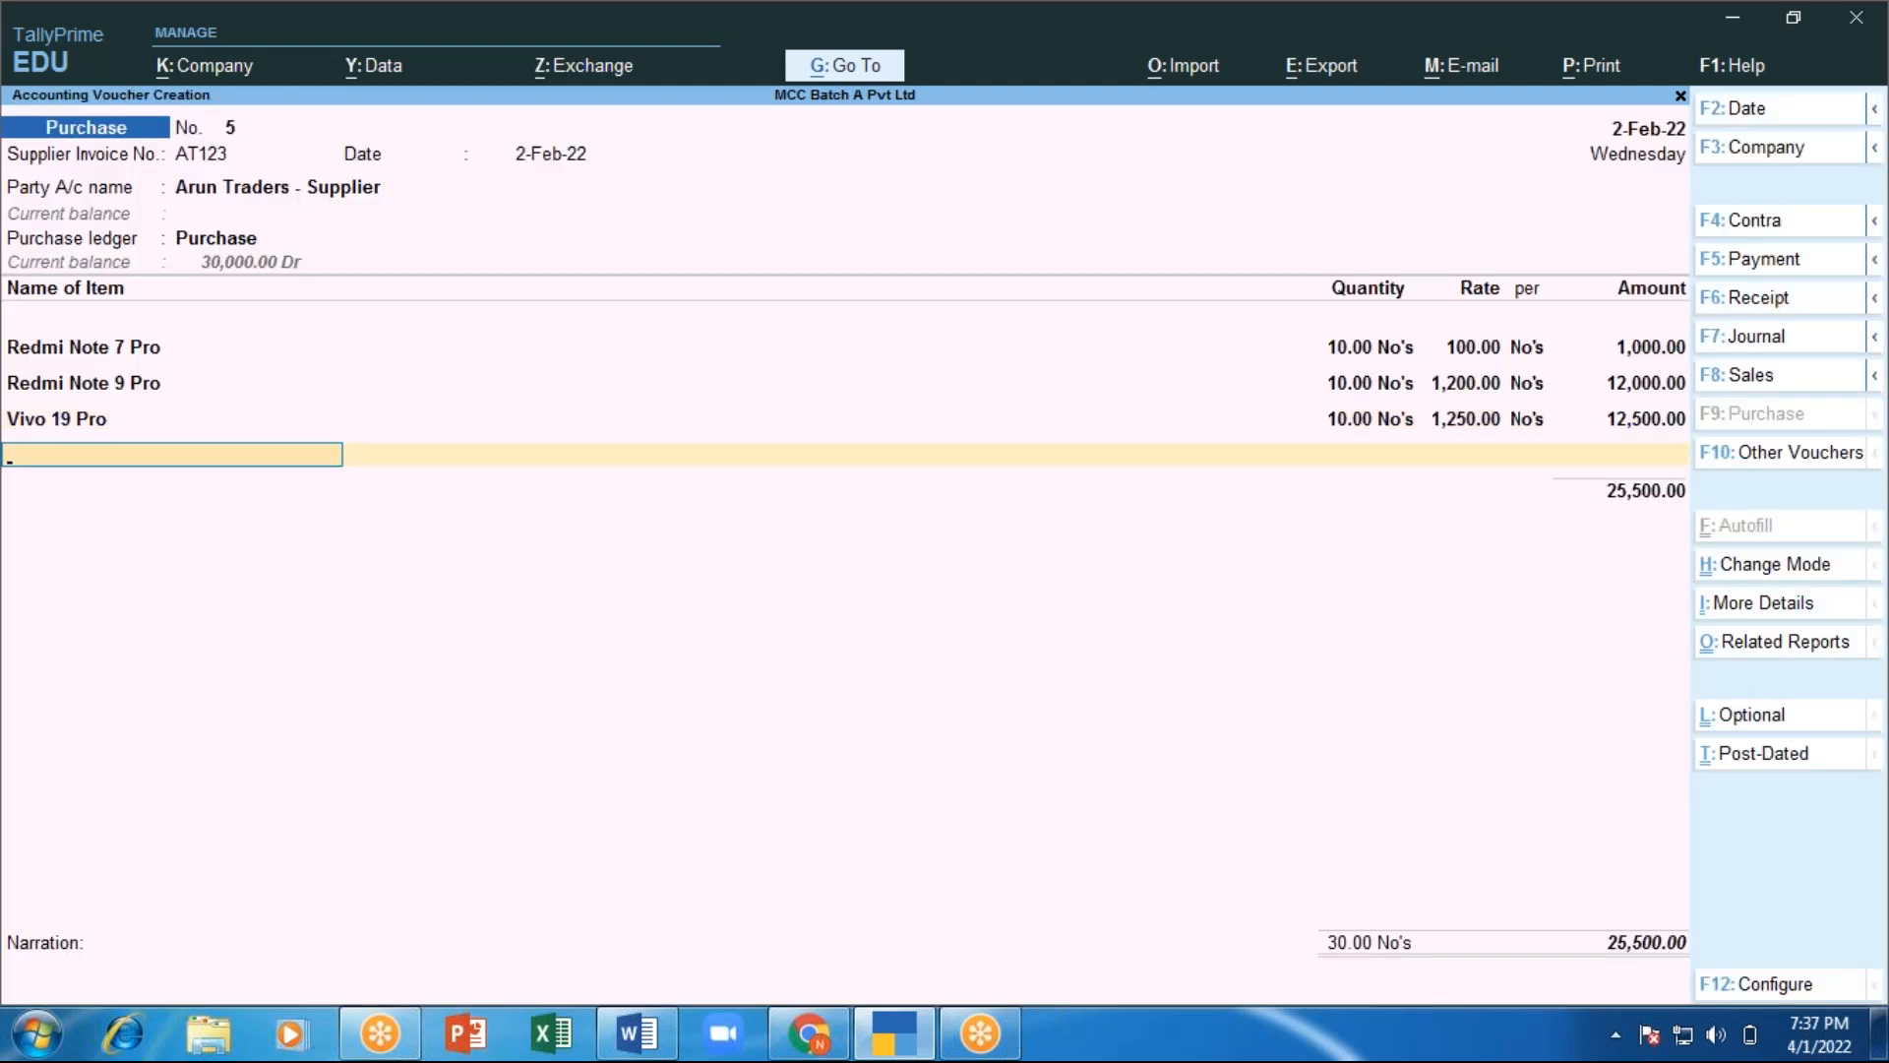
Add Vivo Y 21 Pro as the fourth item and allocate 10 No's to Godown A.
{"action": "type", "text": "Vi"}
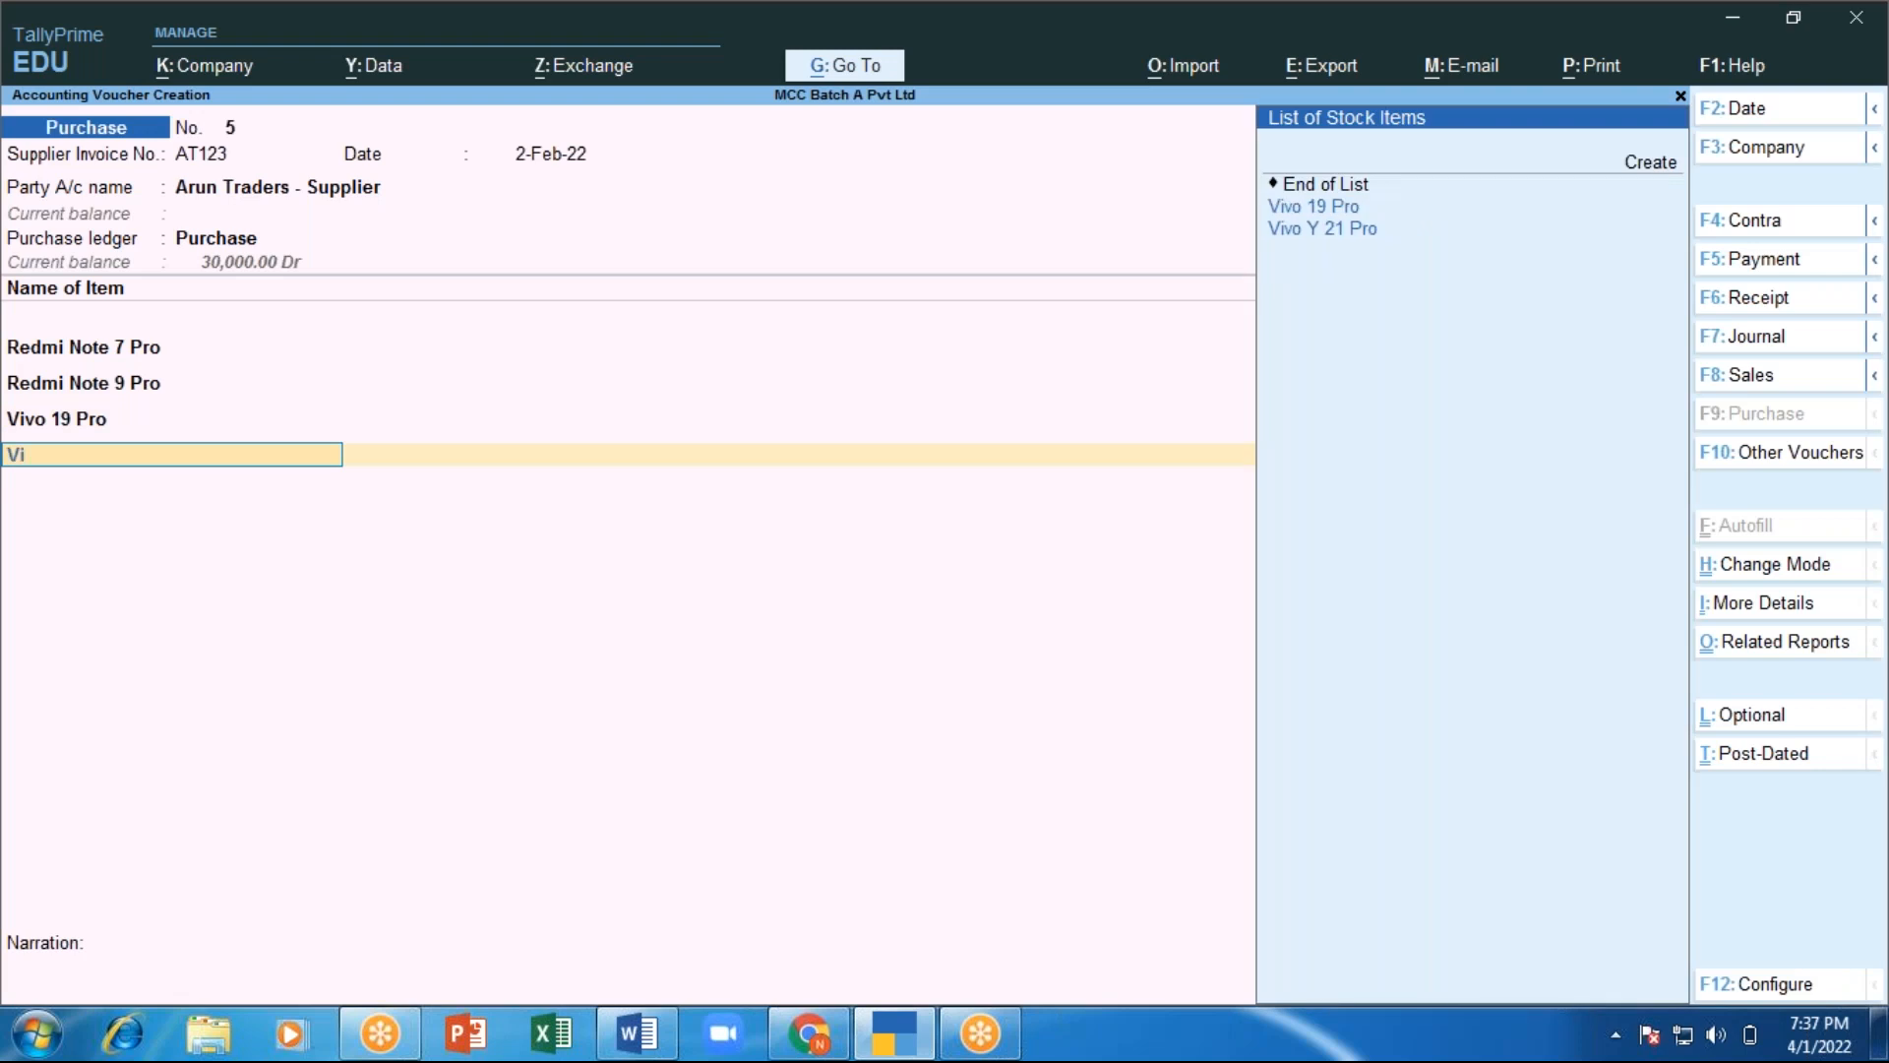
{"action": "key", "text": "Down"}
{"action": "key", "text": "Return"}
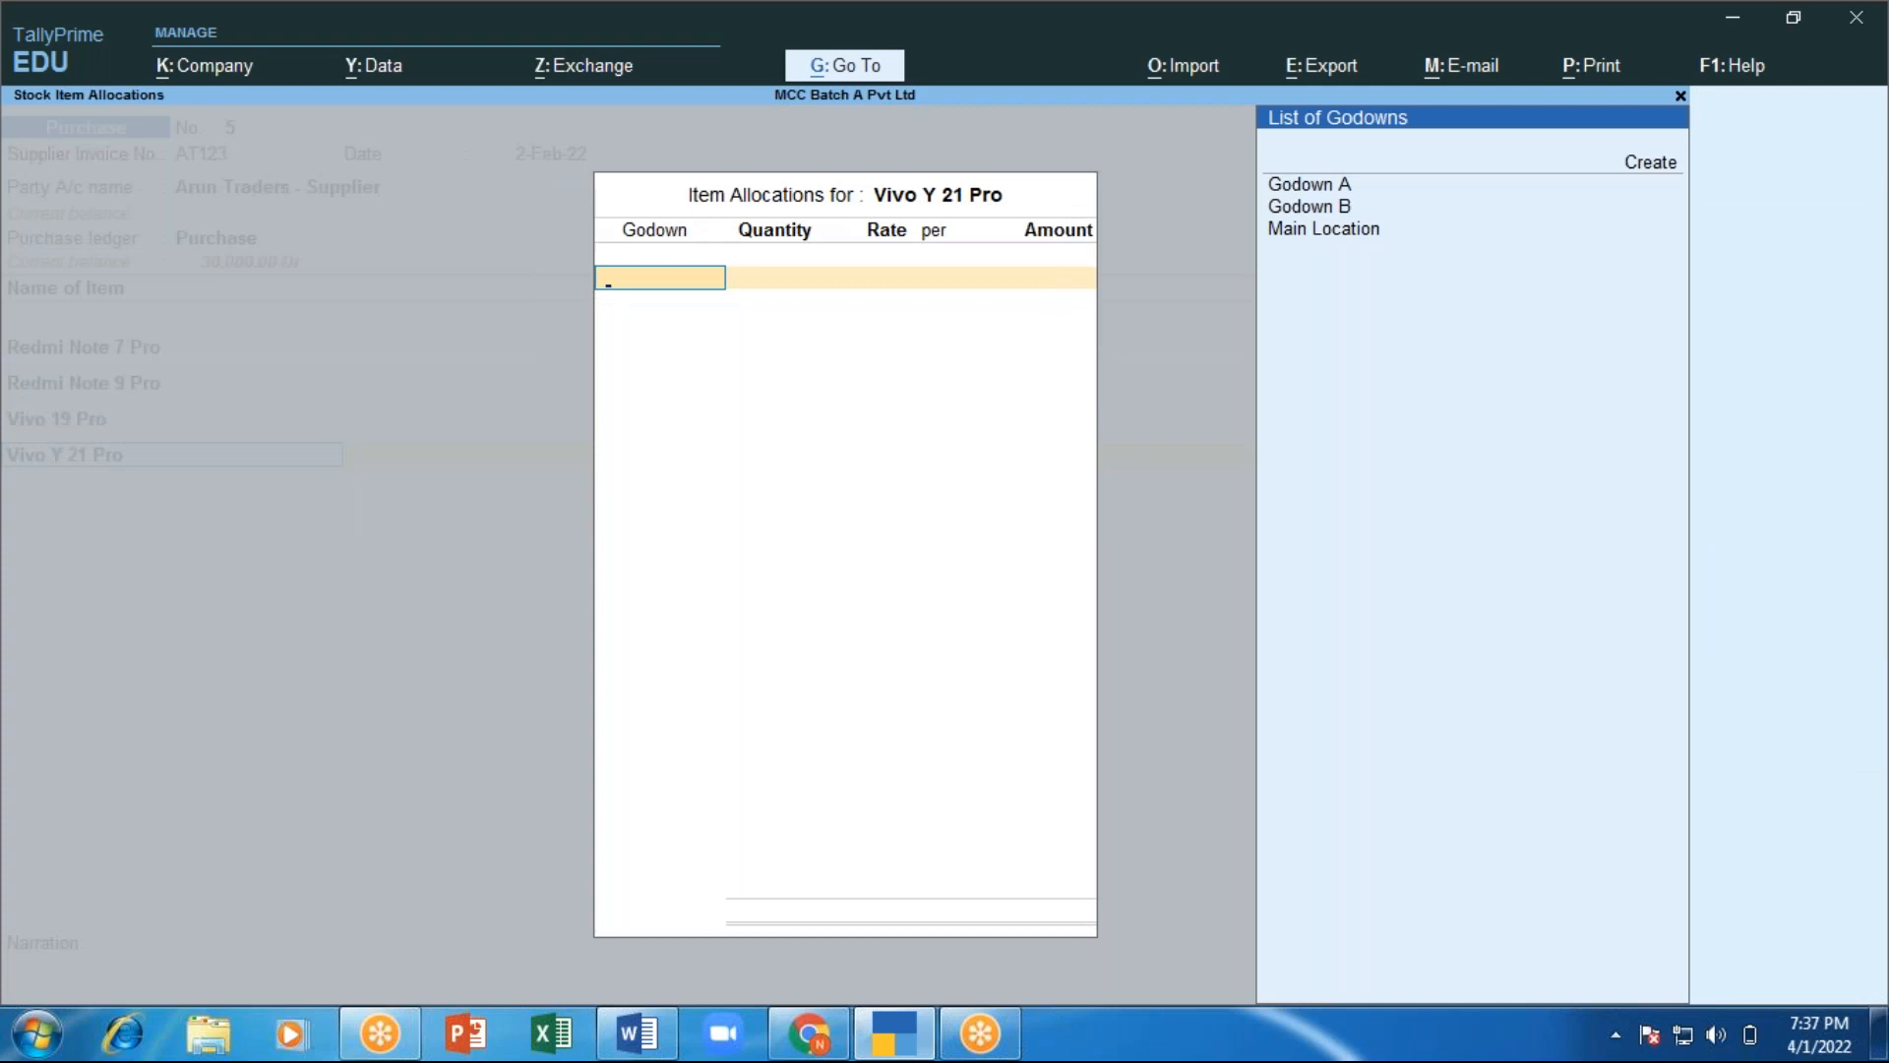
{"action": "key", "text": "Down"}
{"action": "key", "text": "Return"}
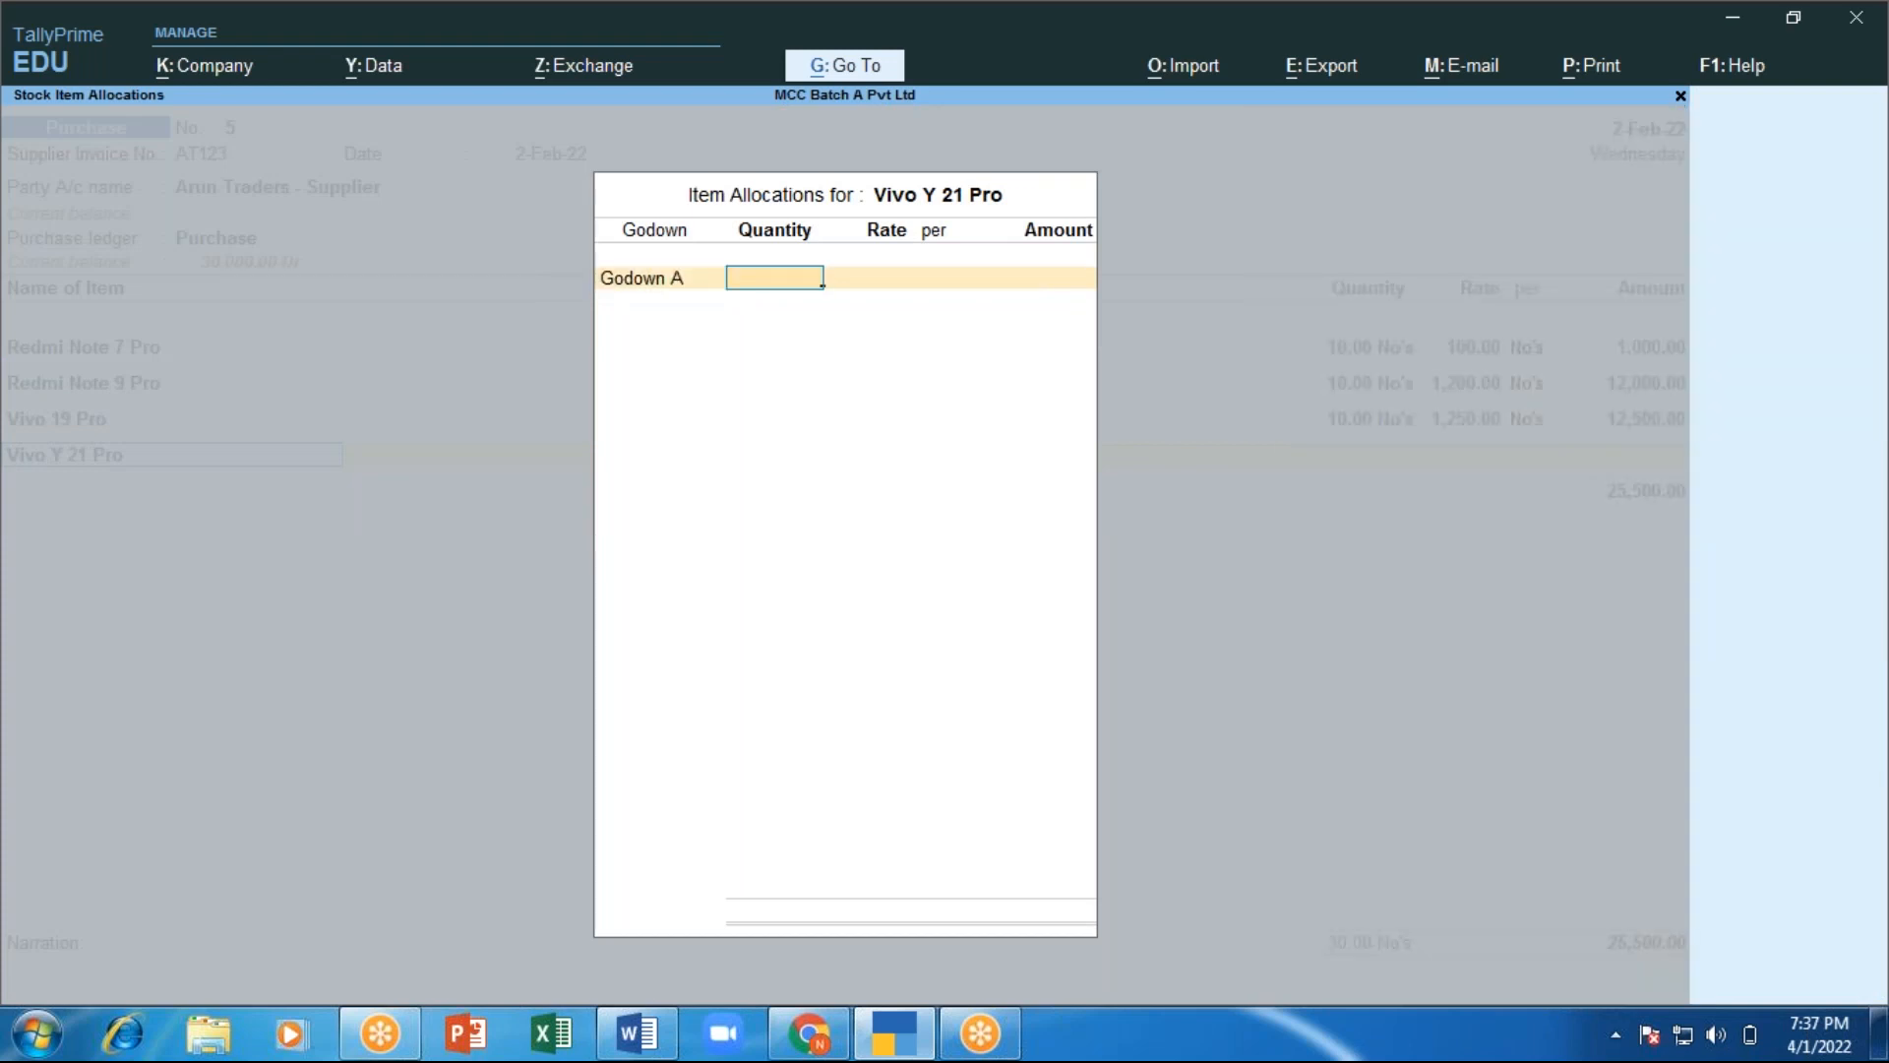
{"action": "type", "text": "10"}
{"action": "key", "text": "Return"}
Set the Vivo Y 21 Pro rate to 1,500 per No's and accept its allocation.
{"action": "type", "text": "1500"}
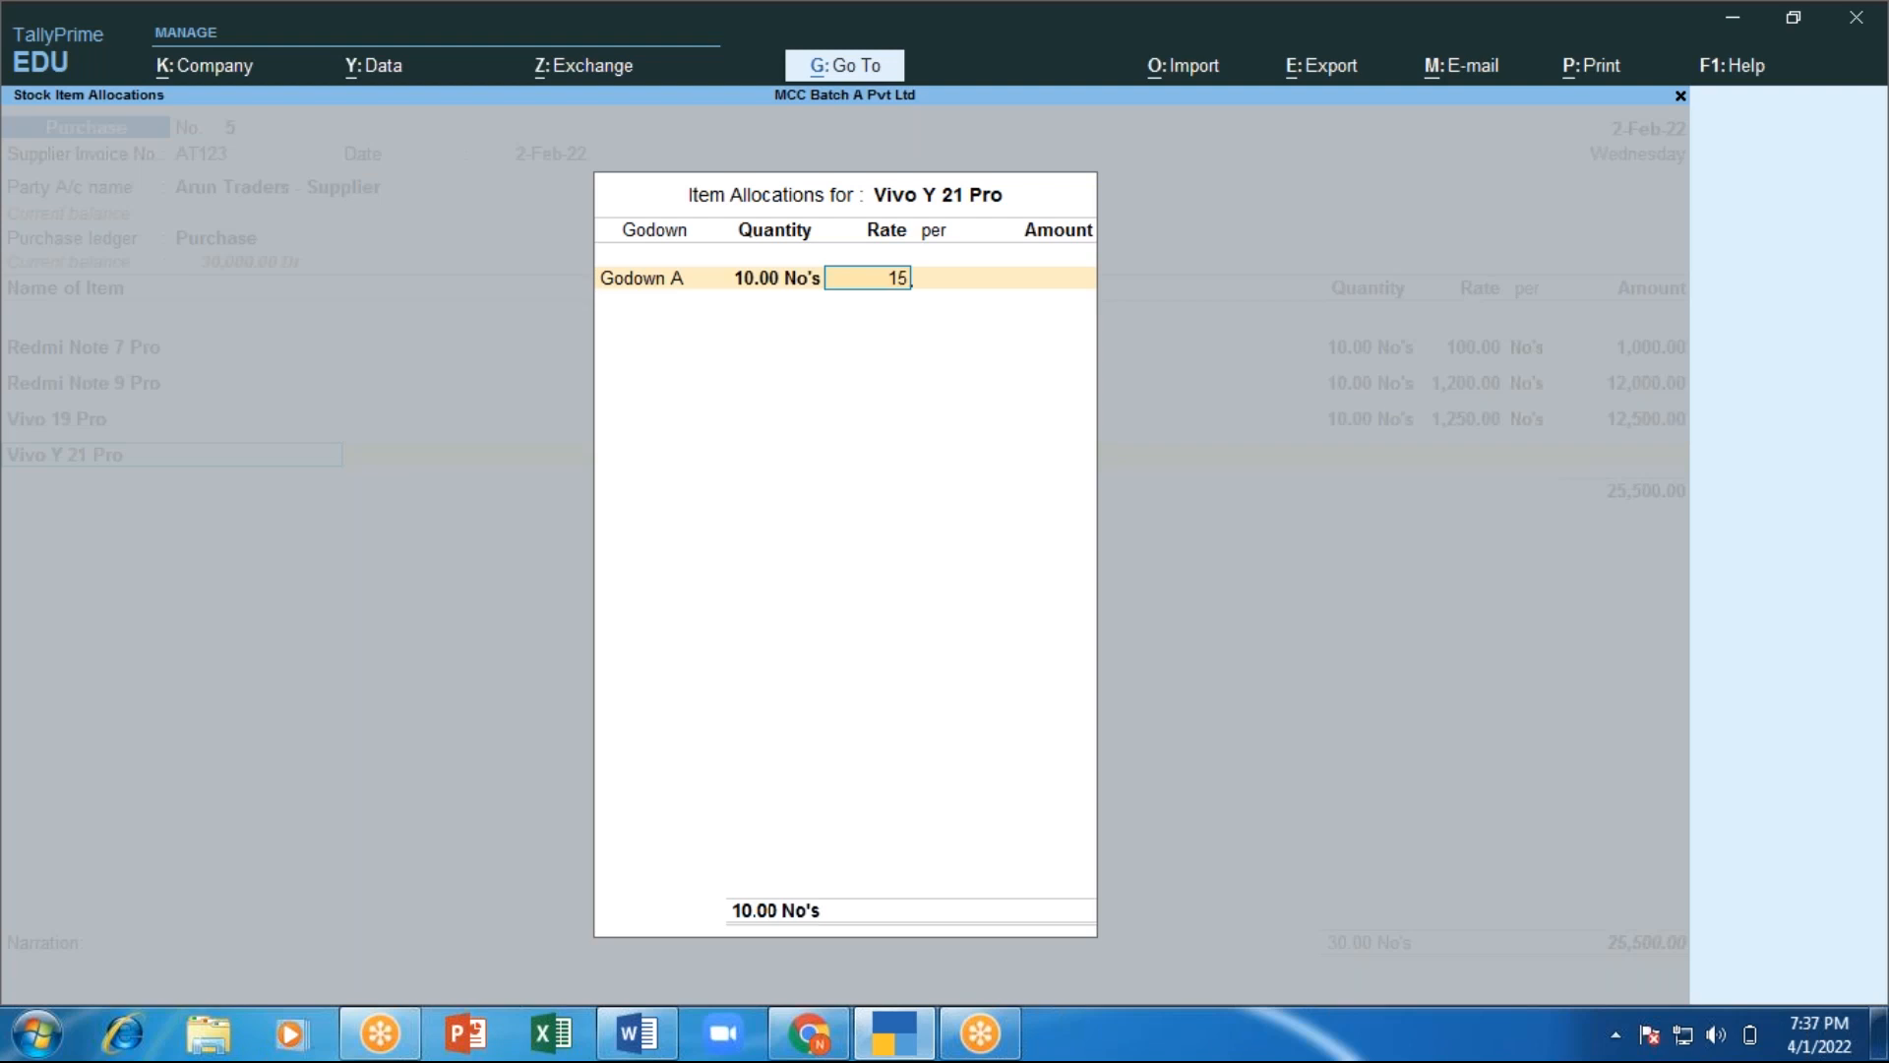
{"action": "key", "text": "Return"}
{"action": "key", "text": "Return"}
{"action": "key", "text": "Return"}
{"action": "key", "text": "Return"}
{"action": "key", "text": "Return"}
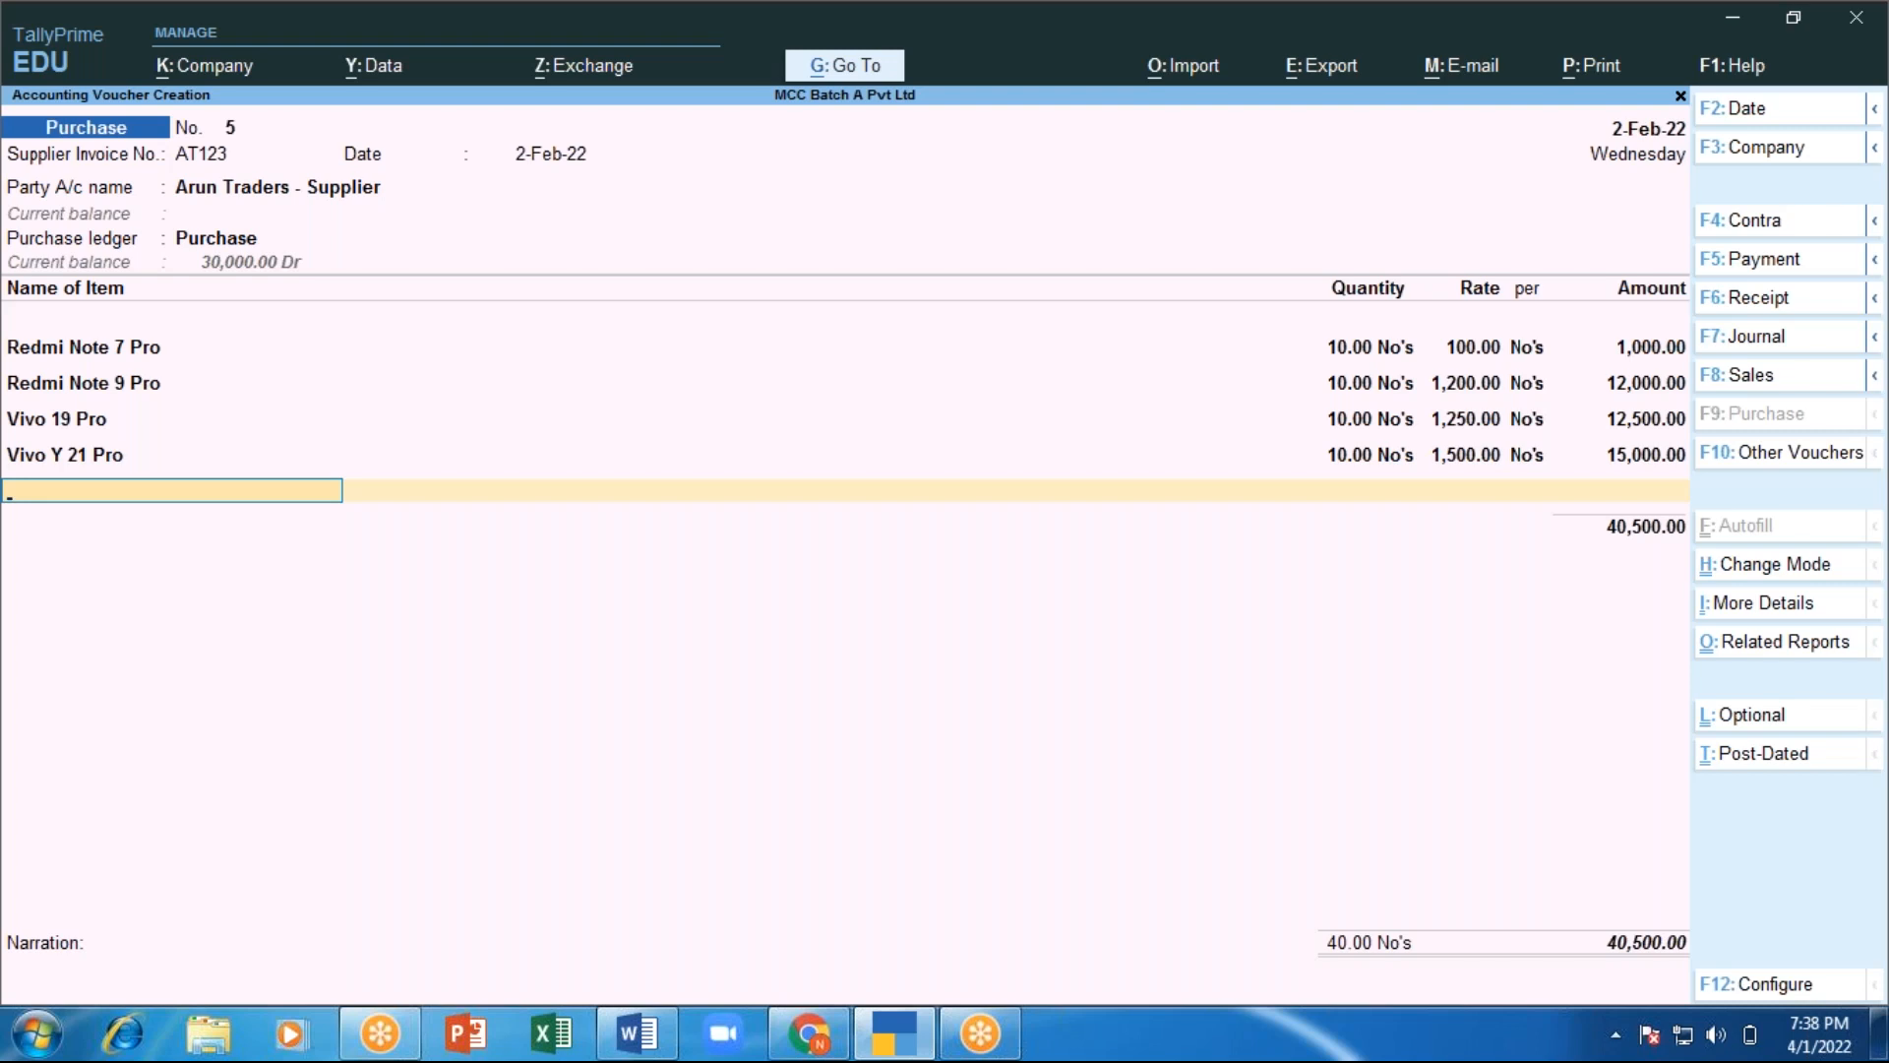
End the item list and enter the supplier's bill-wise details as New Ref AT123.
{"action": "key", "text": "Return"}
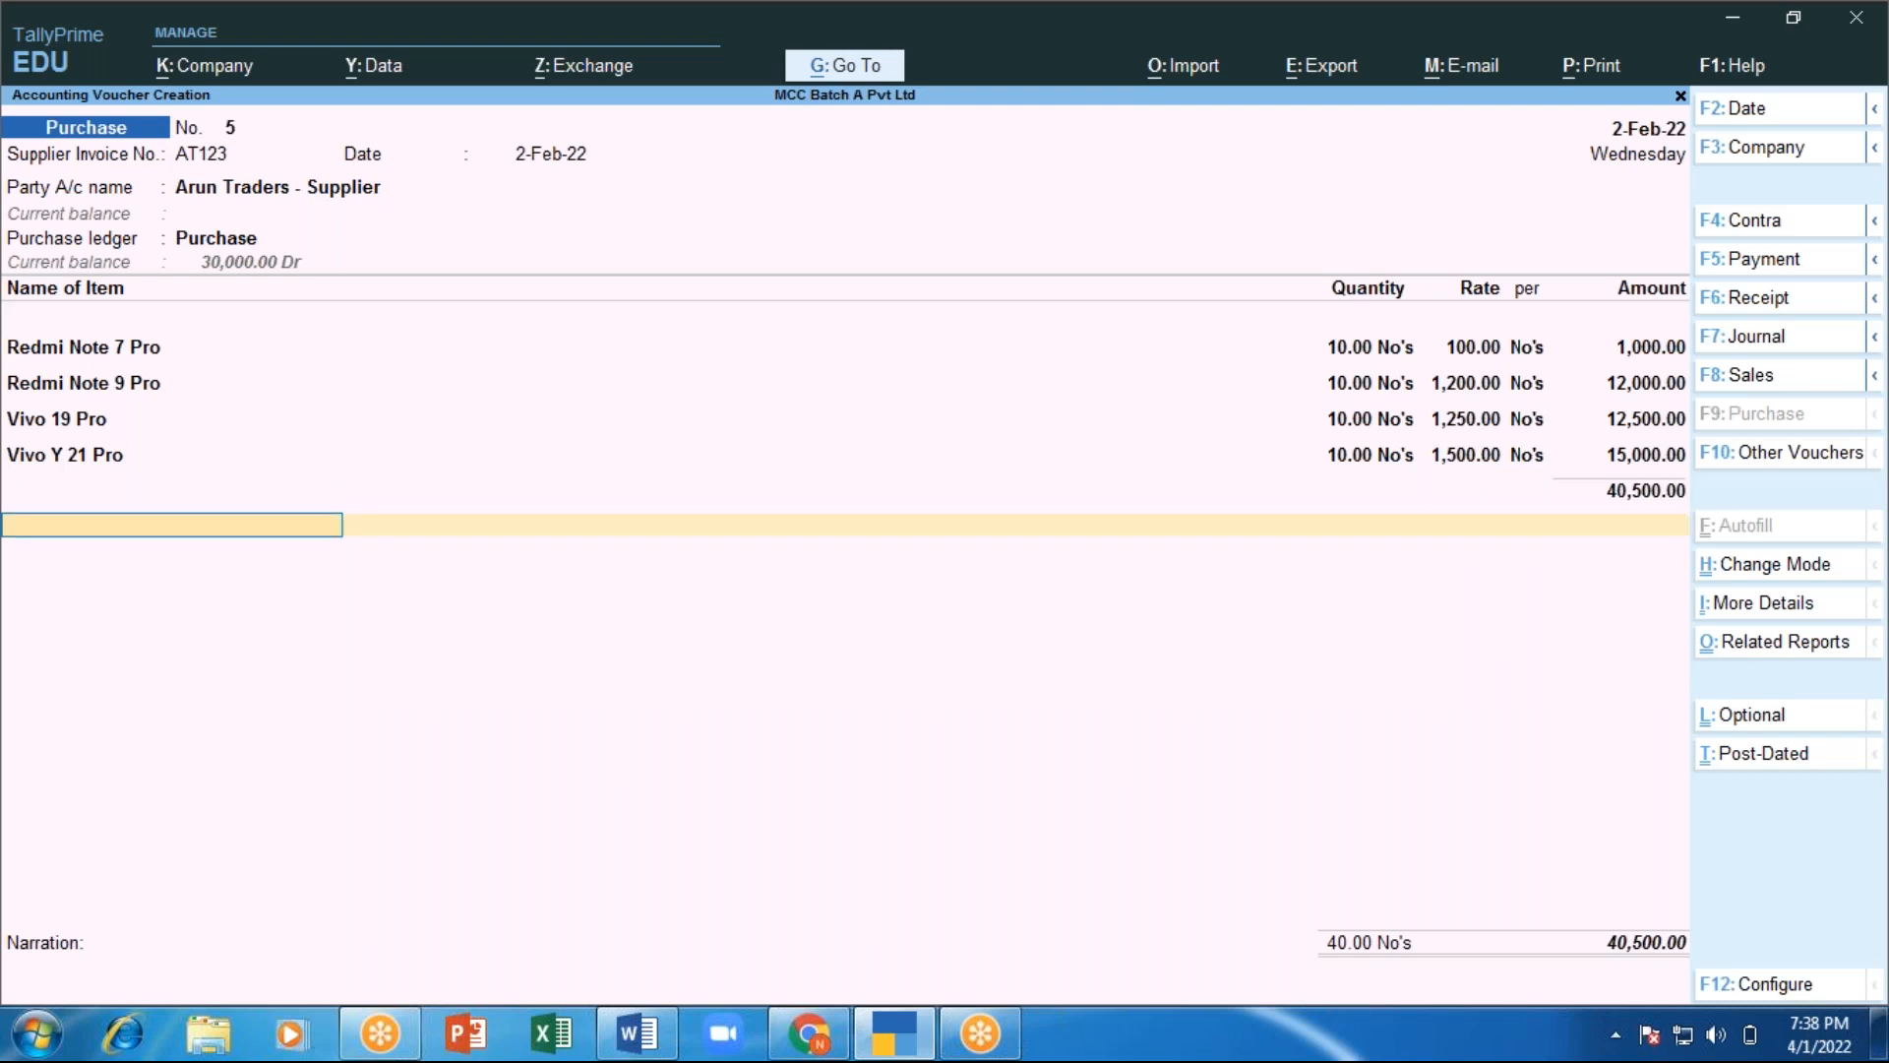
{"action": "key", "text": "Return"}
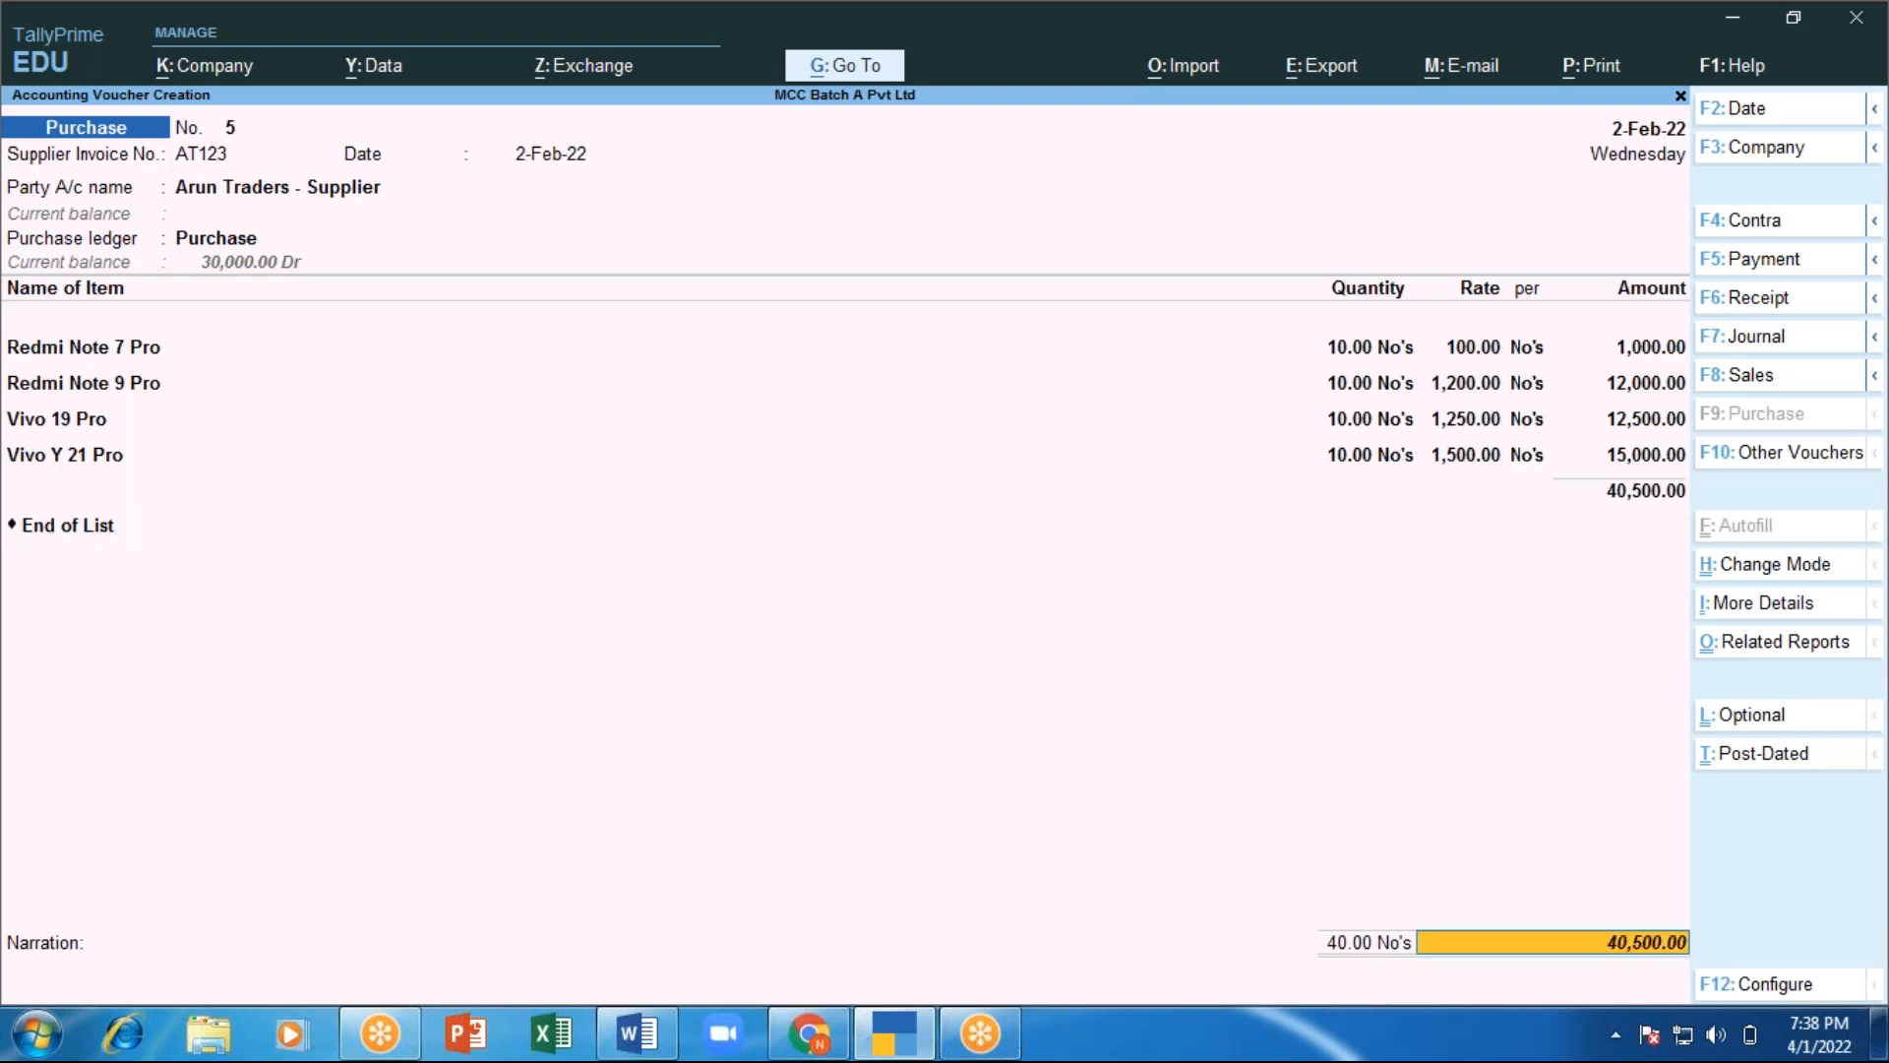
{"action": "key", "text": "Return"}
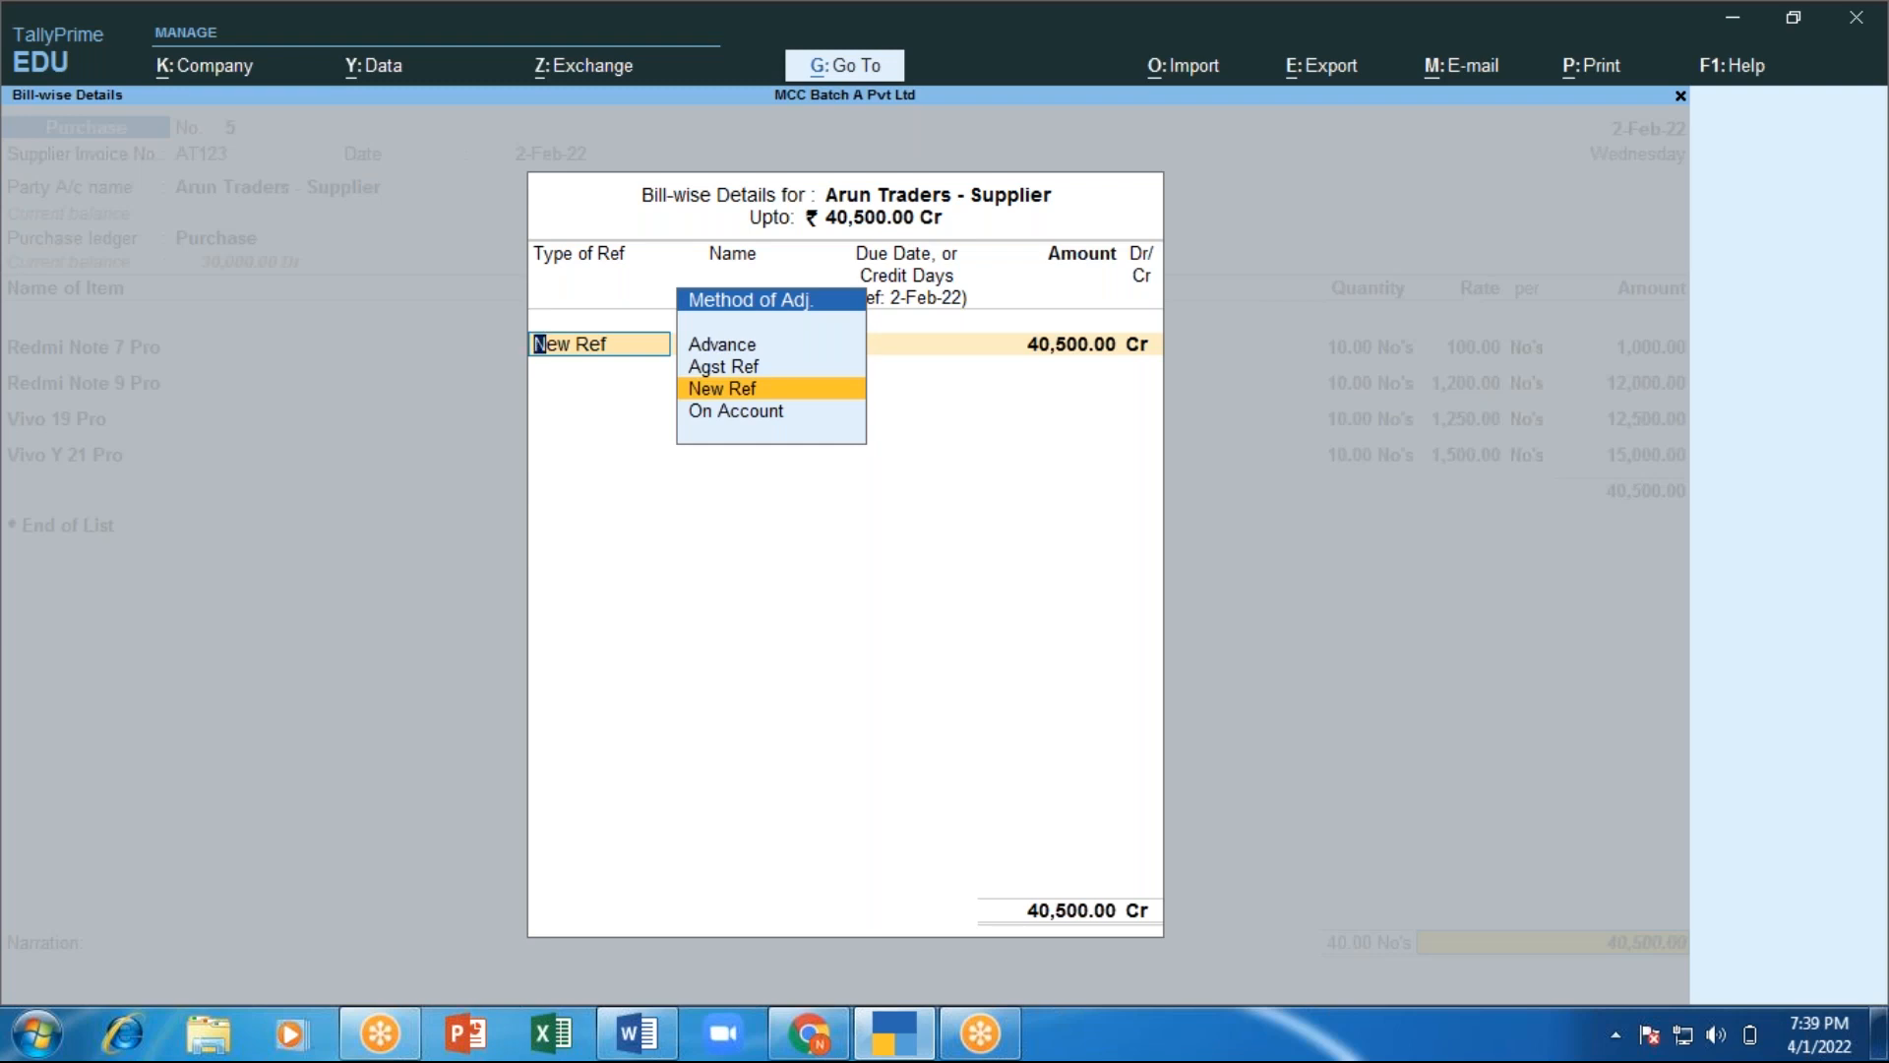
{"action": "key", "text": "Return"}
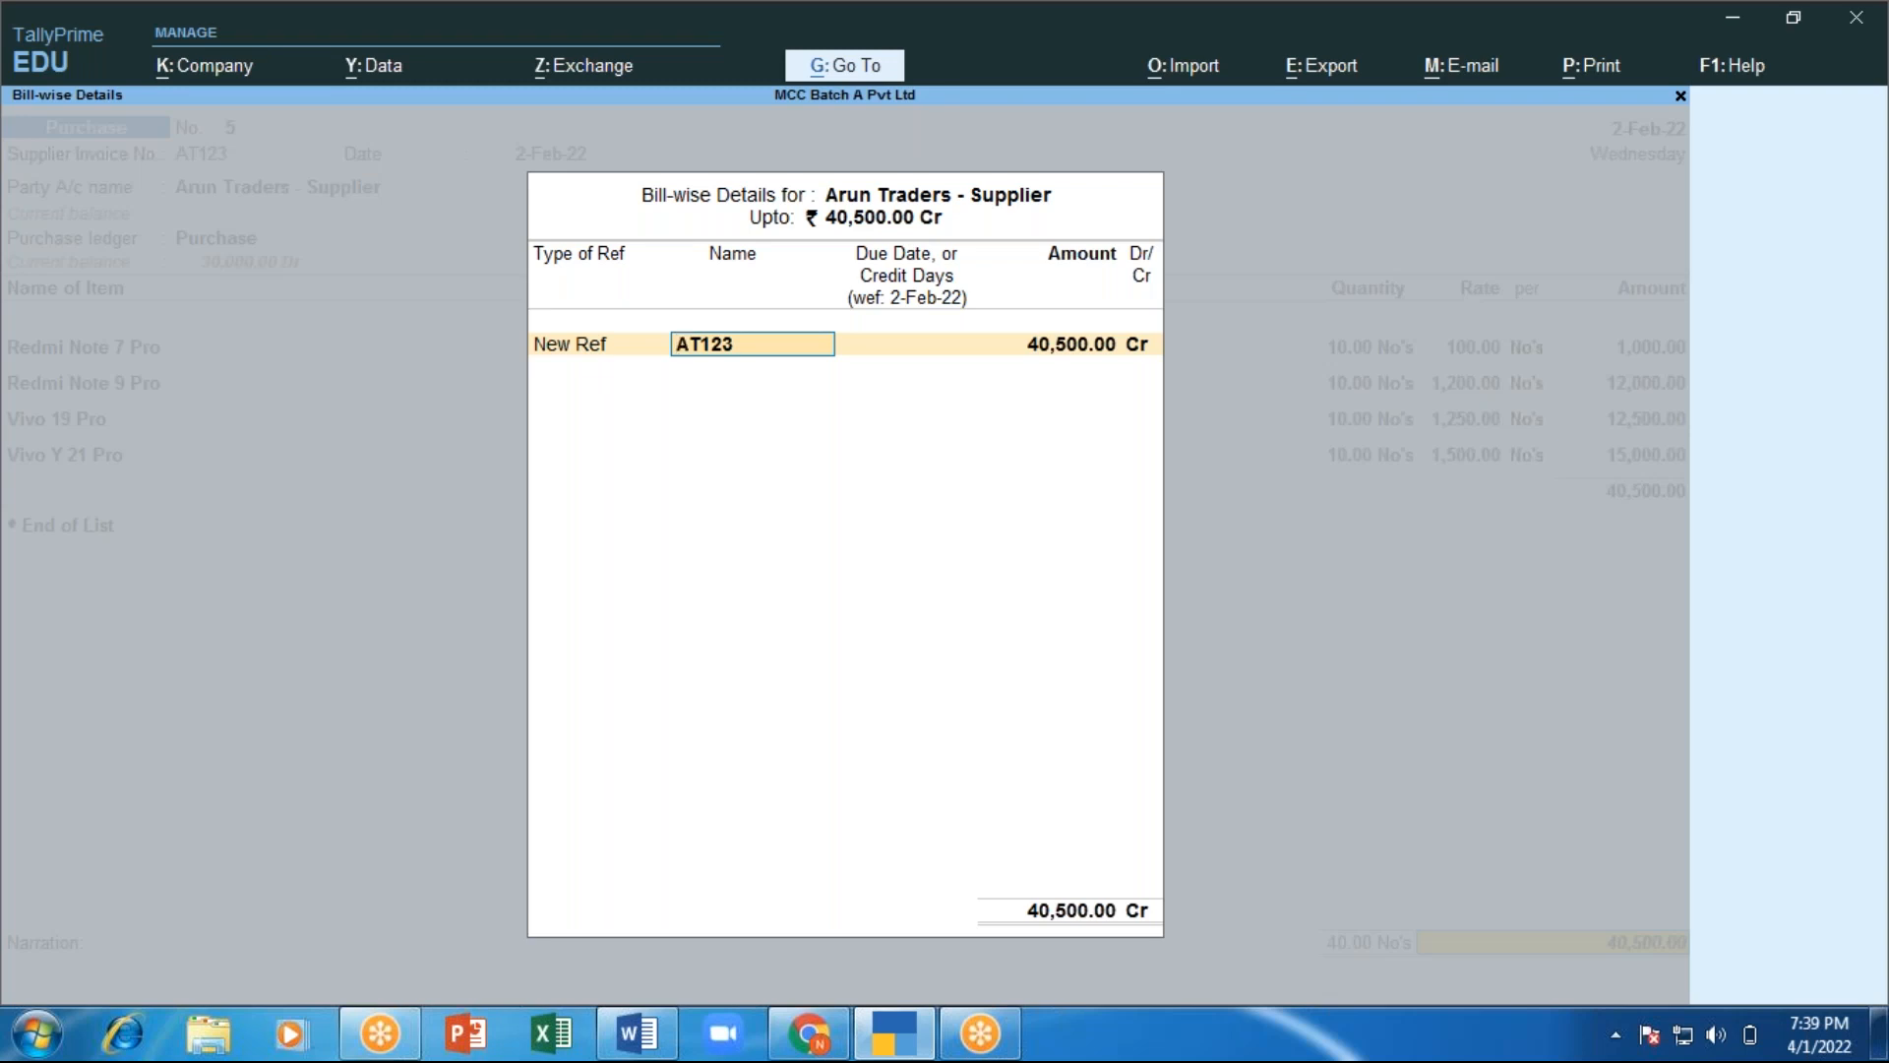
{"action": "key", "text": "Return"}
{"action": "key", "text": "Return"}
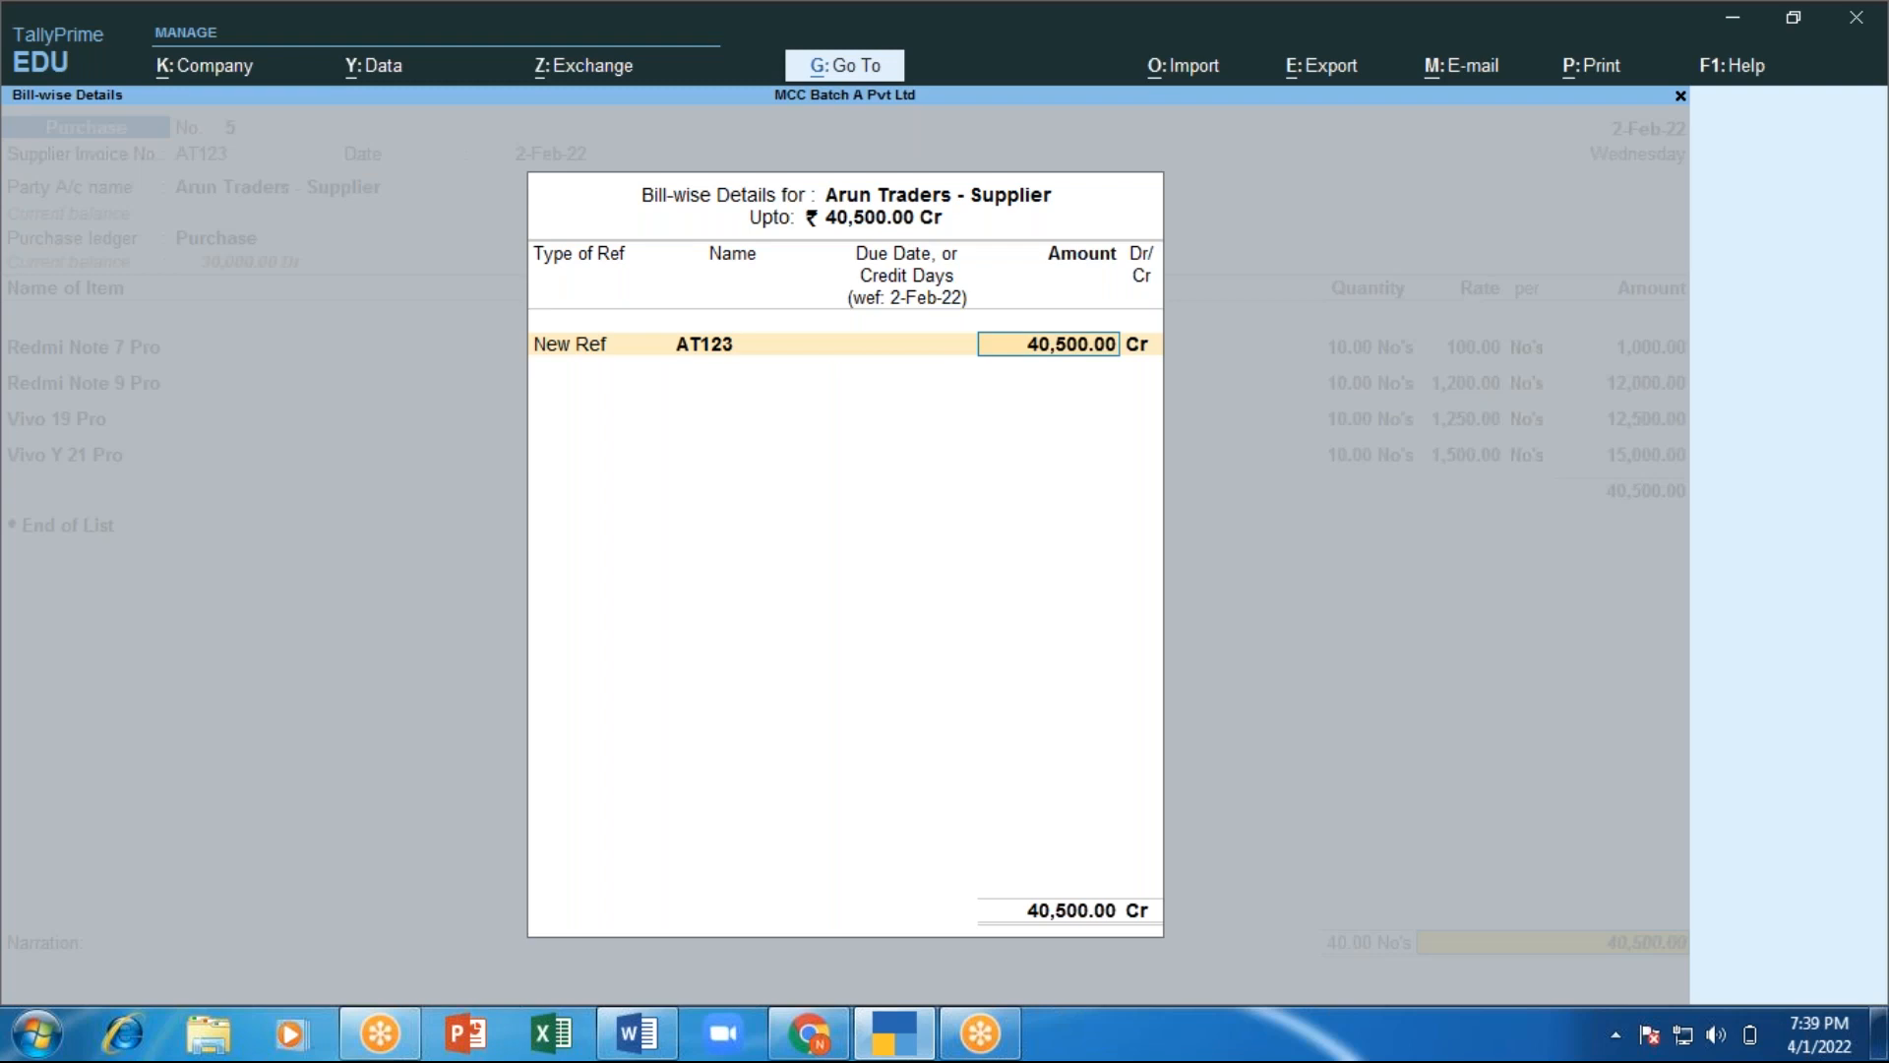
Accept the New Ref bill-wise allocation for the full 40,500.00 Cr and save the purchase voucher without a narration.
{"action": "key", "text": "BackSpace"}
{"action": "key", "text": "BackSpace"}
{"action": "key", "text": "BackSpace"}
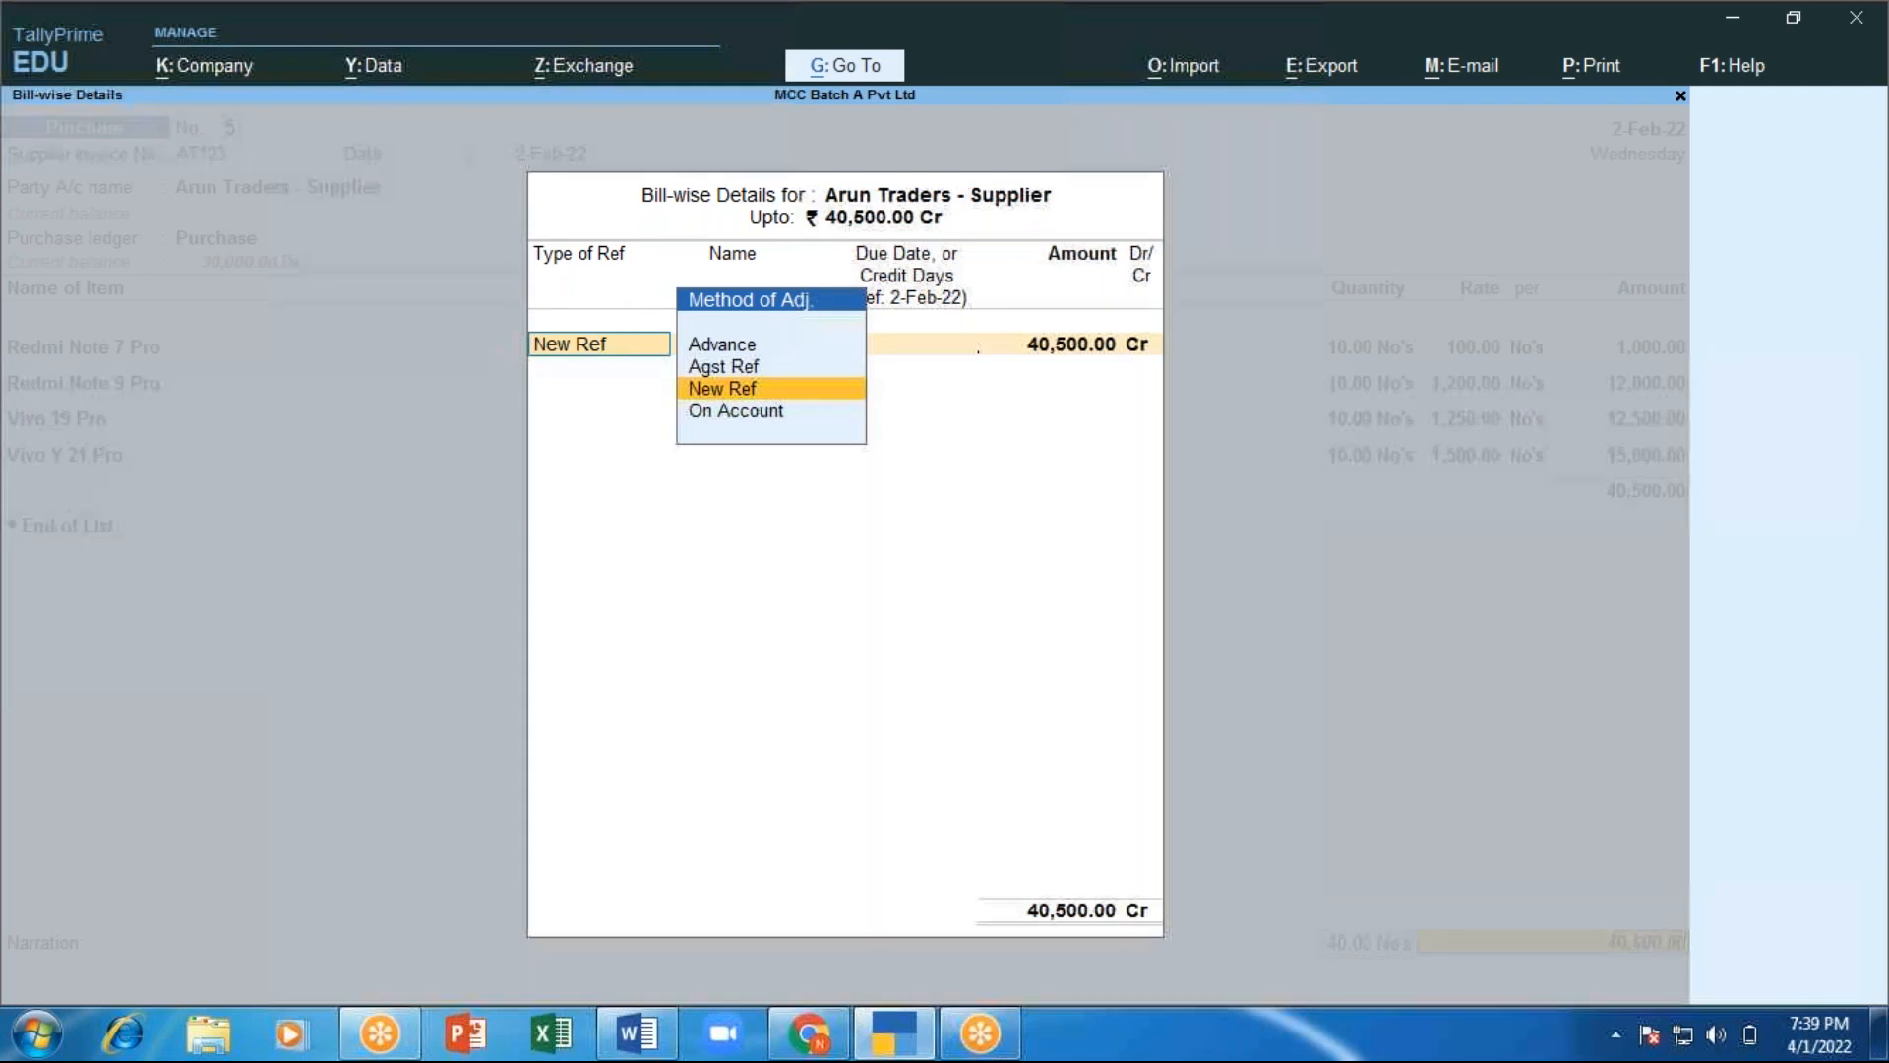
{"action": "key", "text": "Return"}
{"action": "key", "text": "Return"}
{"action": "key", "text": "Return"}
{"action": "key", "text": "Return"}
{"action": "key", "text": "Return"}
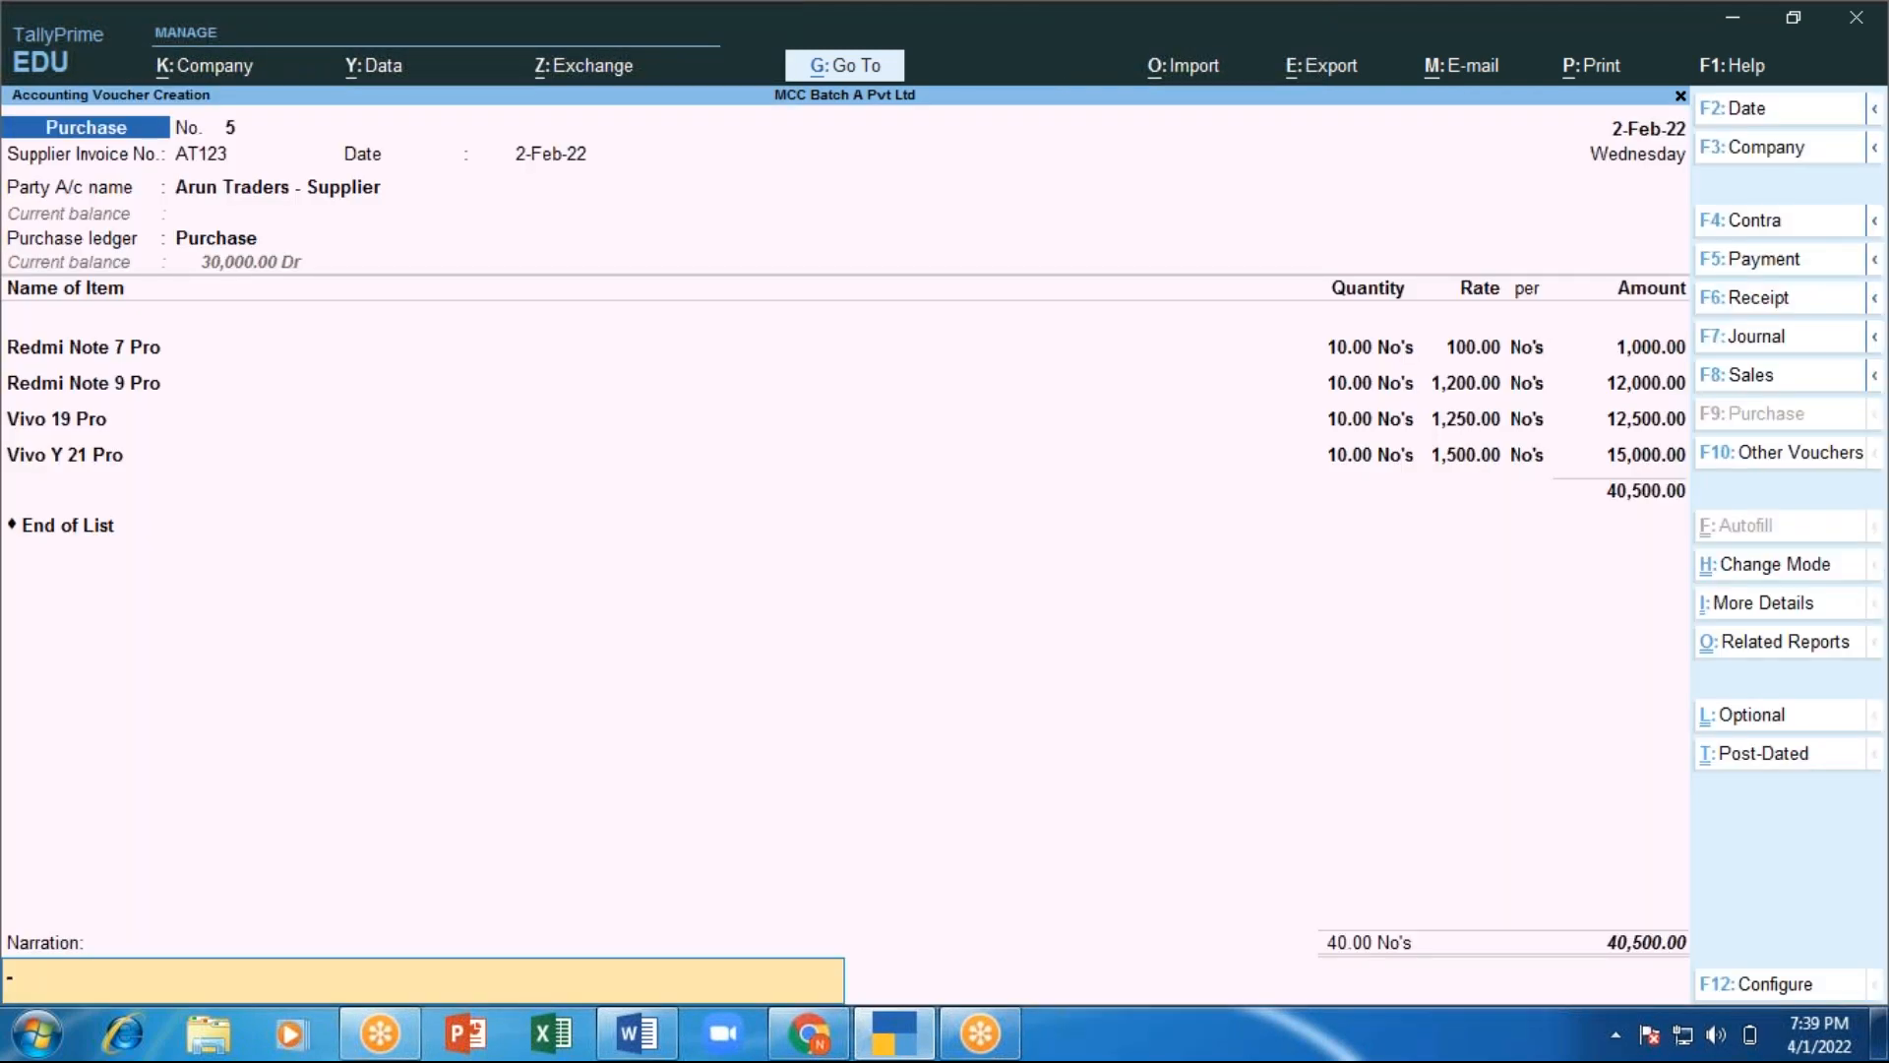
{"action": "key", "text": "Return"}
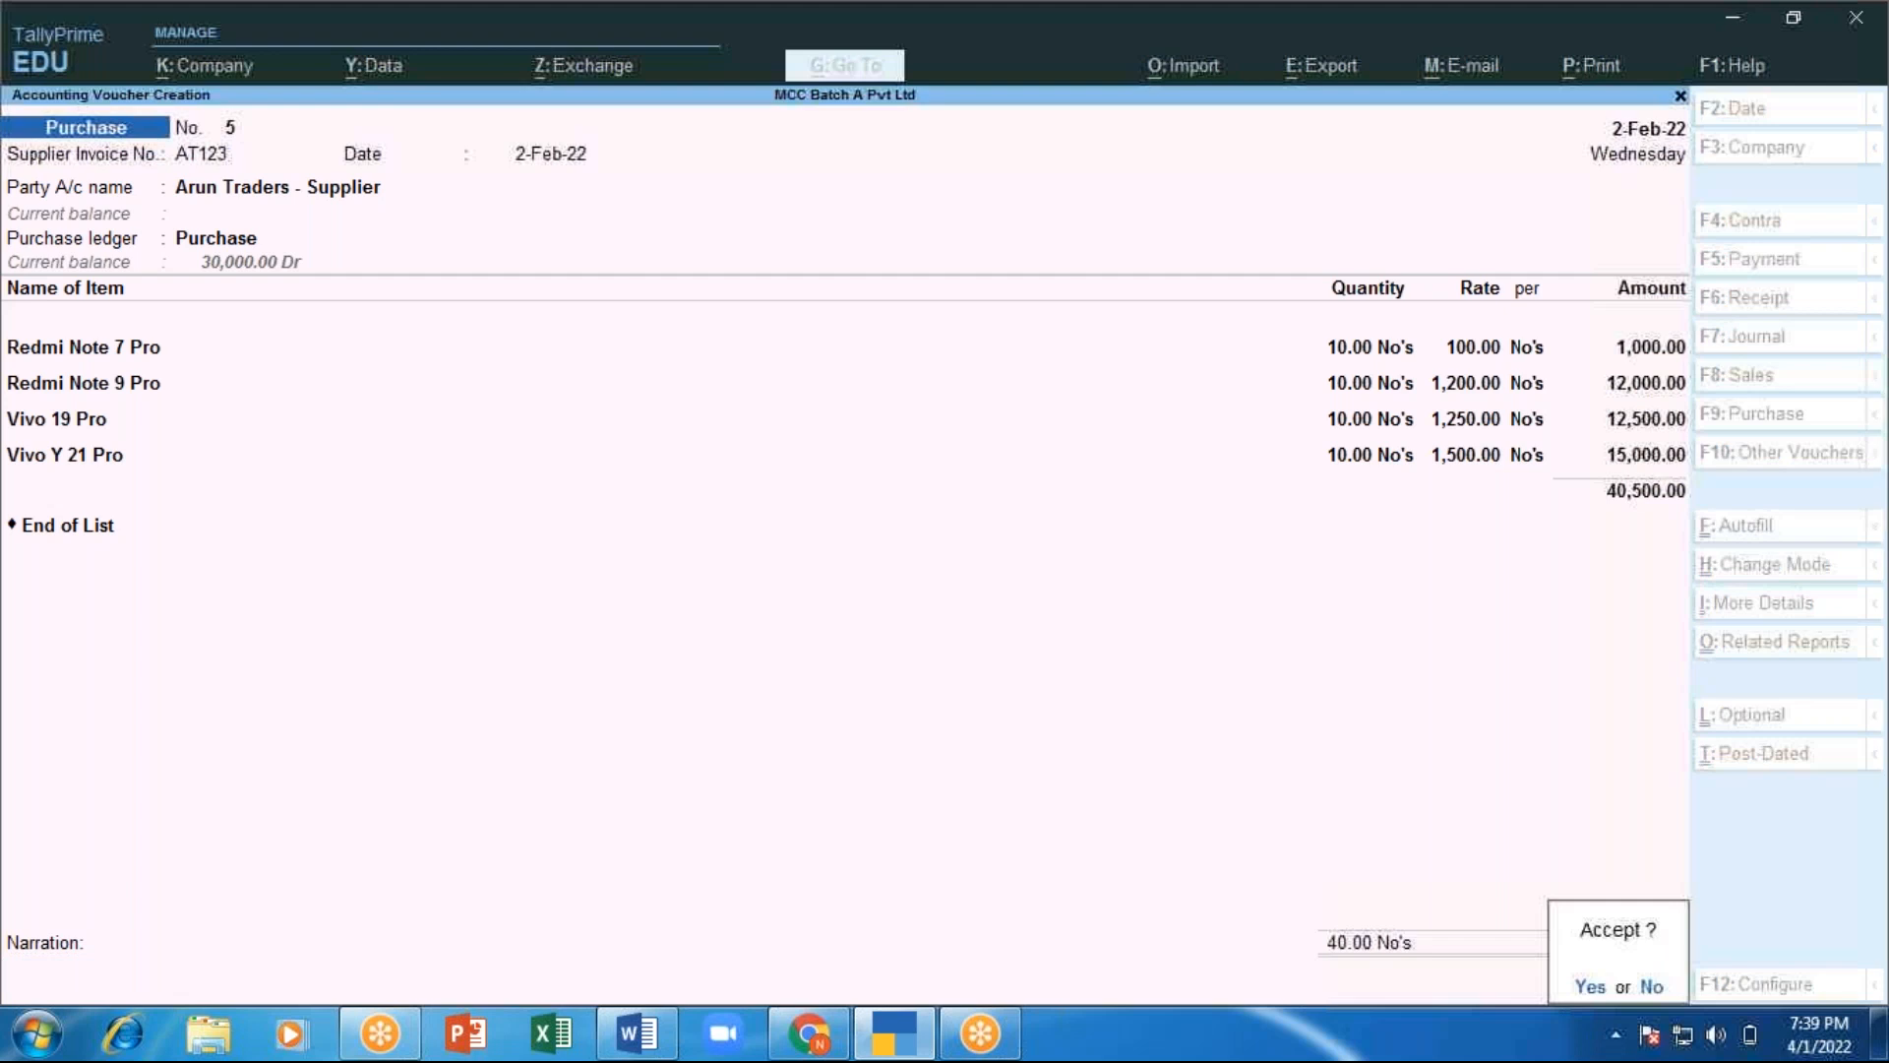
{"action": "key", "text": "y"}
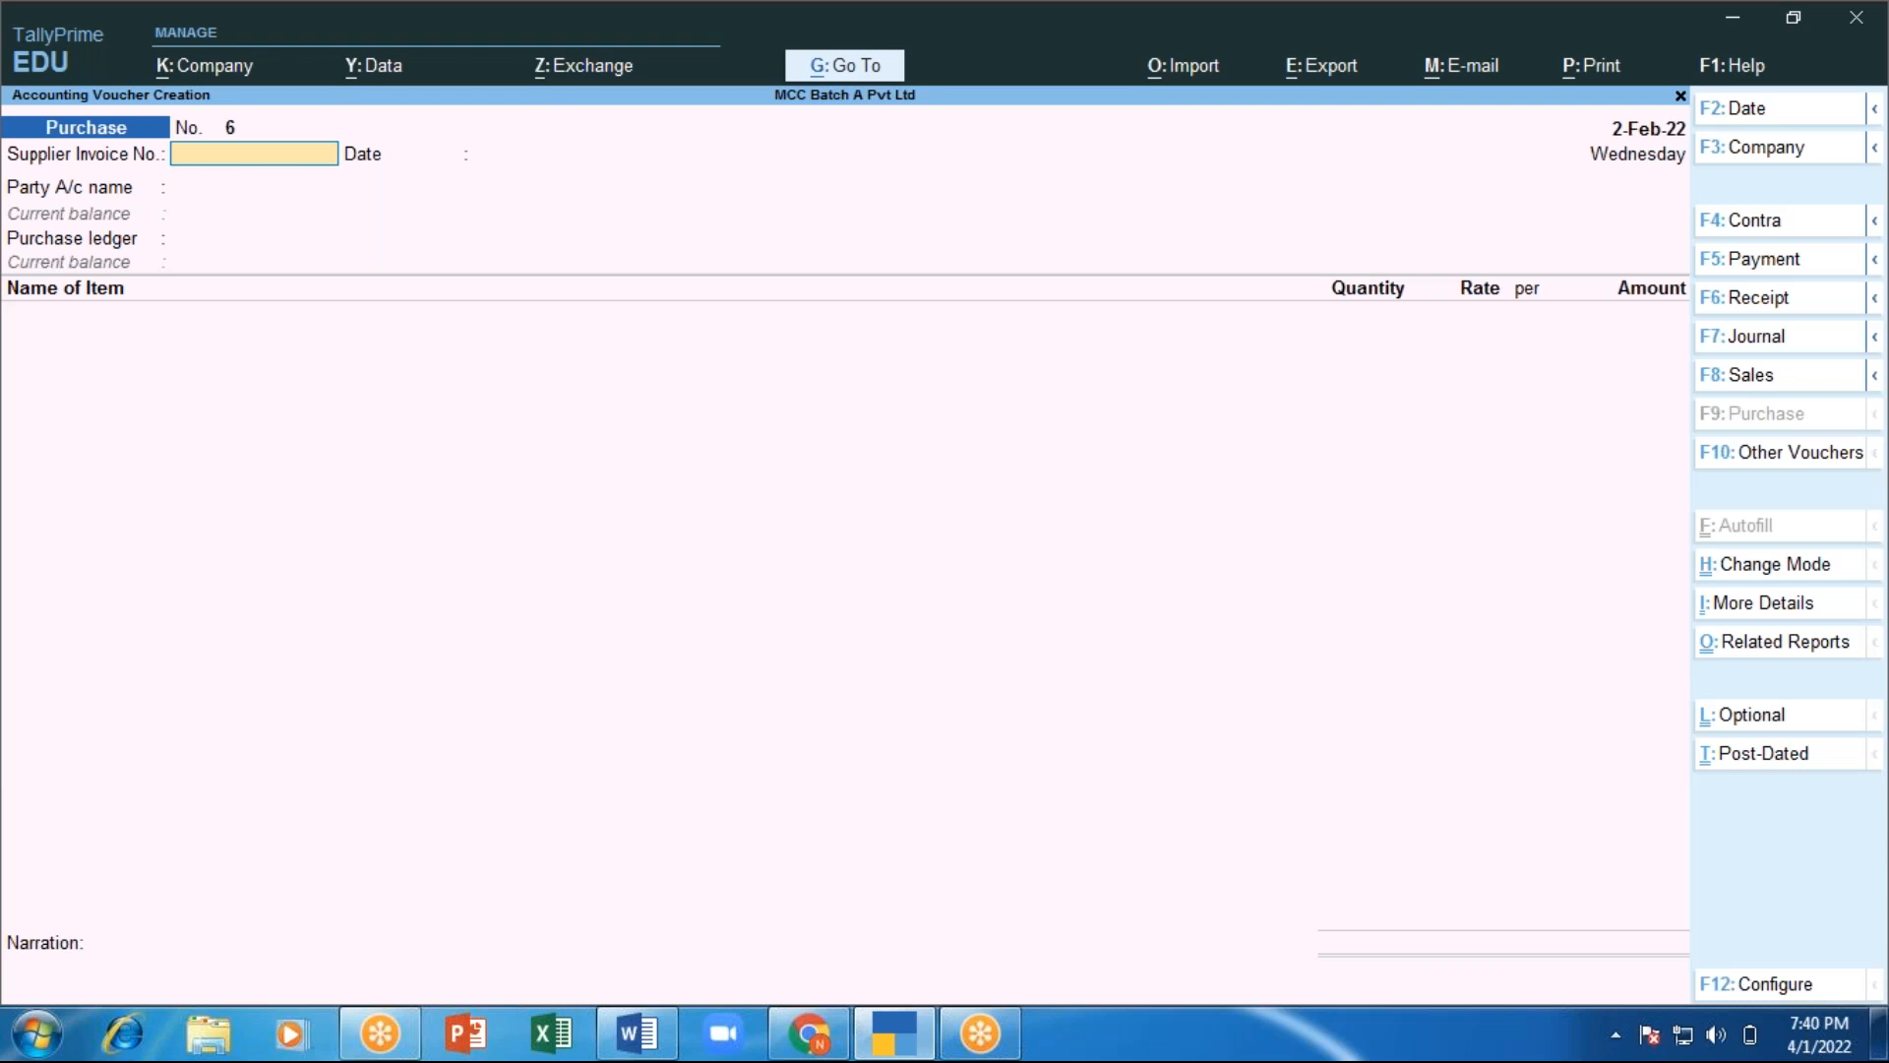
Enter supplier invoice number AT342 dated 2-Feb-22 in the new purchase voucher.
{"action": "key", "text": "Return"}
{"action": "key", "text": "BackSpace"}
{"action": "type", "text": "AT342"}
{"action": "key", "text": "Return"}
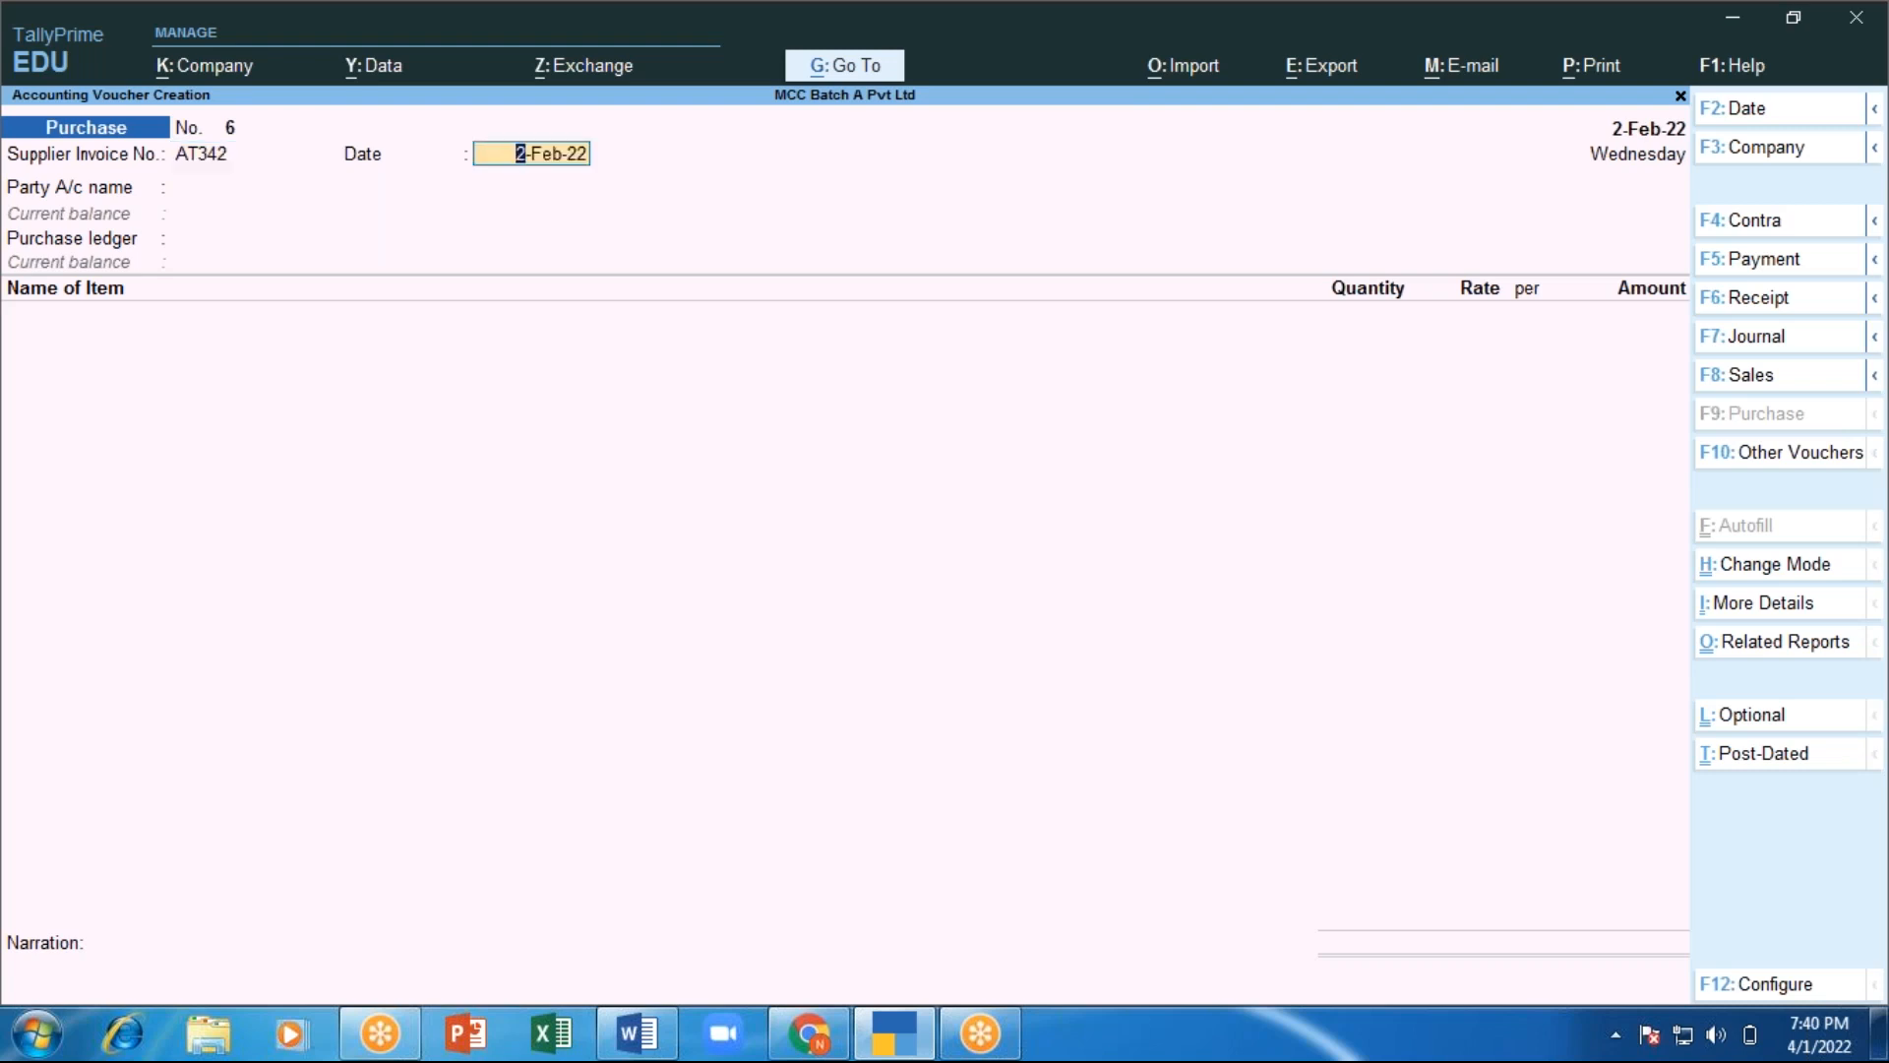
{"action": "key", "text": "Return"}
Choose Arun Traders - Supplier as the party with blank receipt details and default party details, and use the Purchase ledger.
{"action": "key", "text": "Return"}
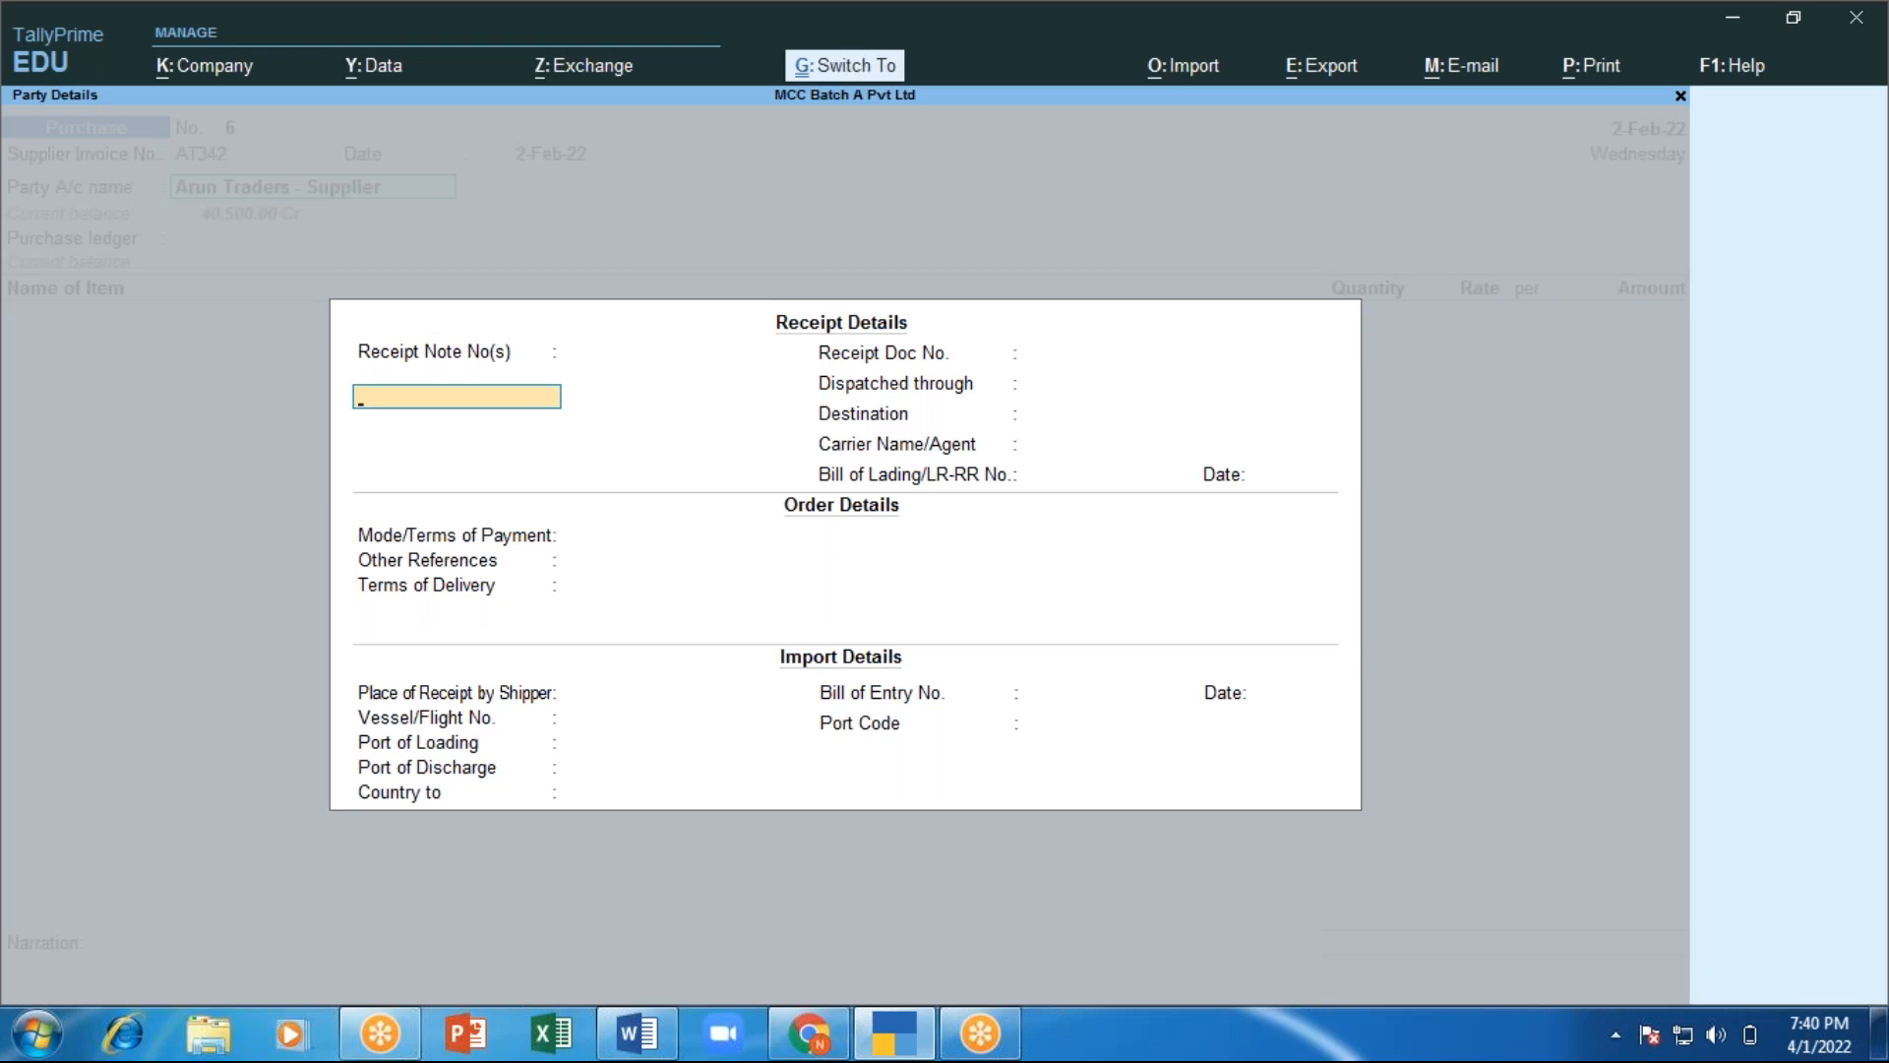
{"action": "key", "text": "ctrl+a"}
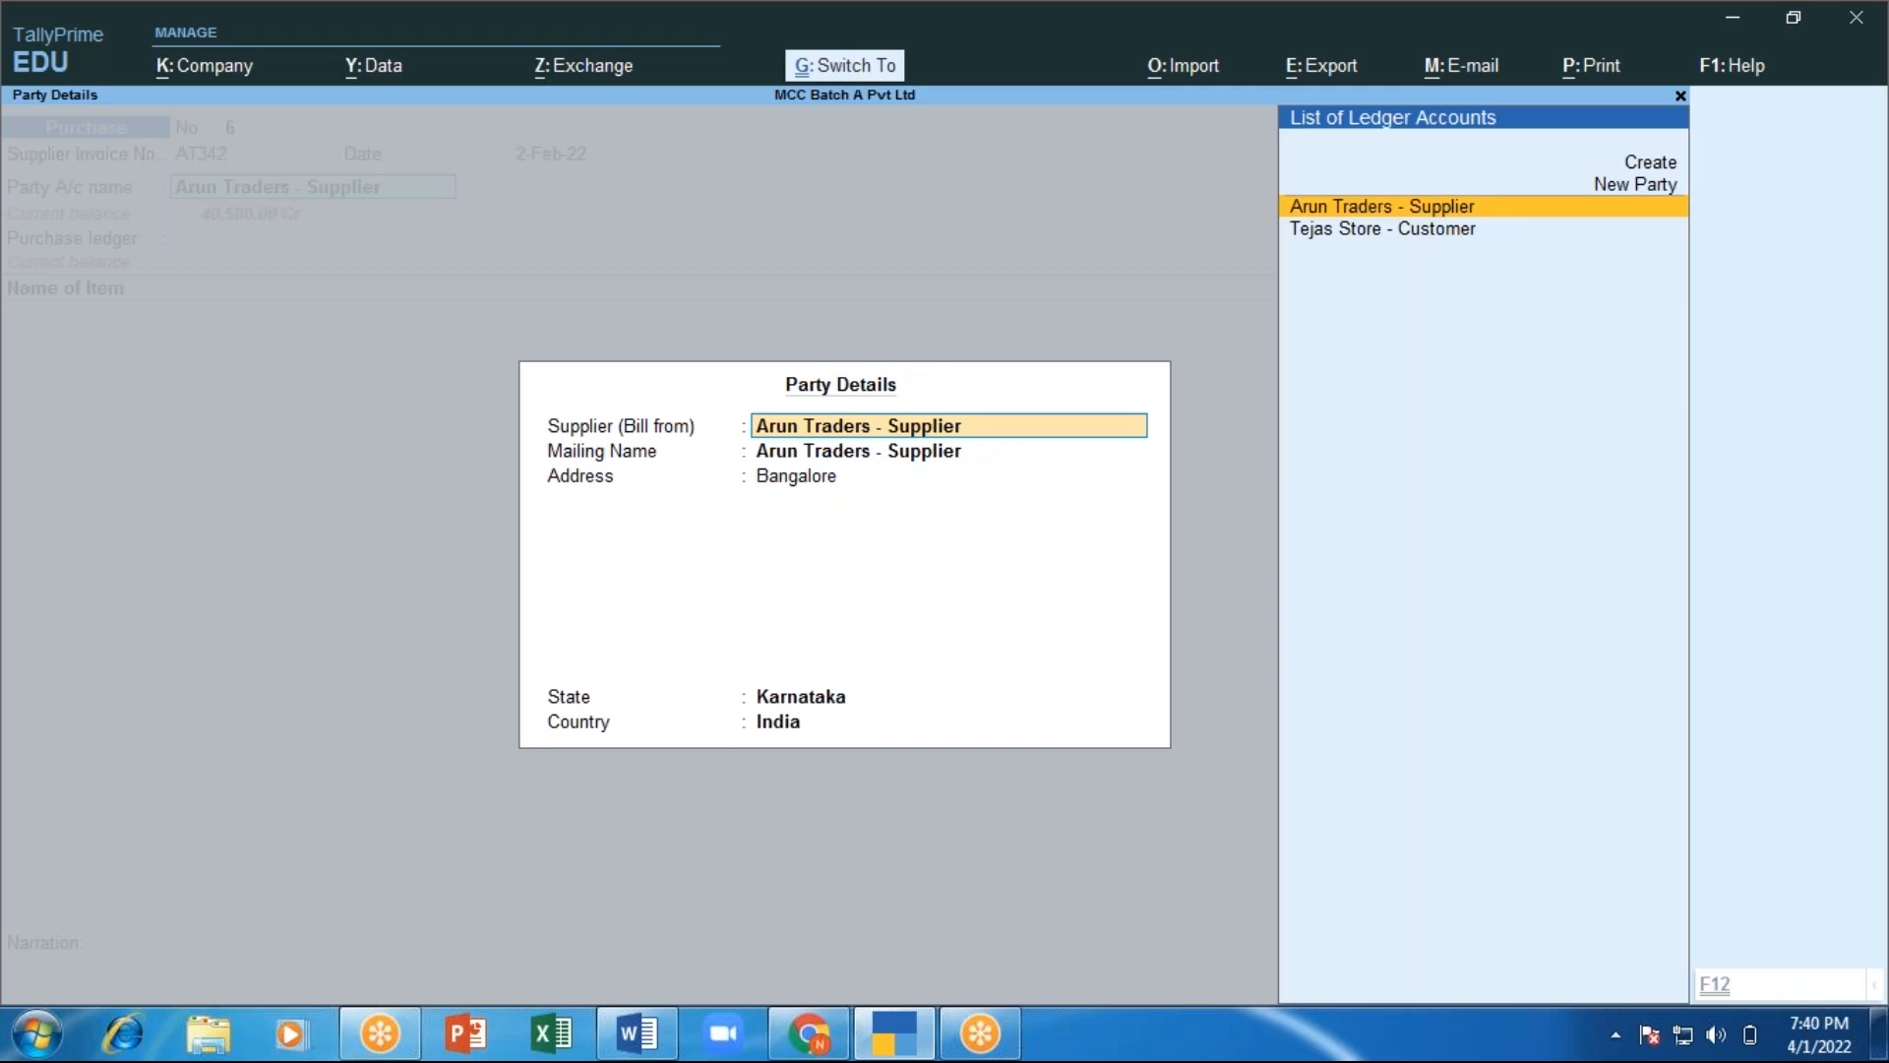
{"action": "key", "text": "ctrl+a"}
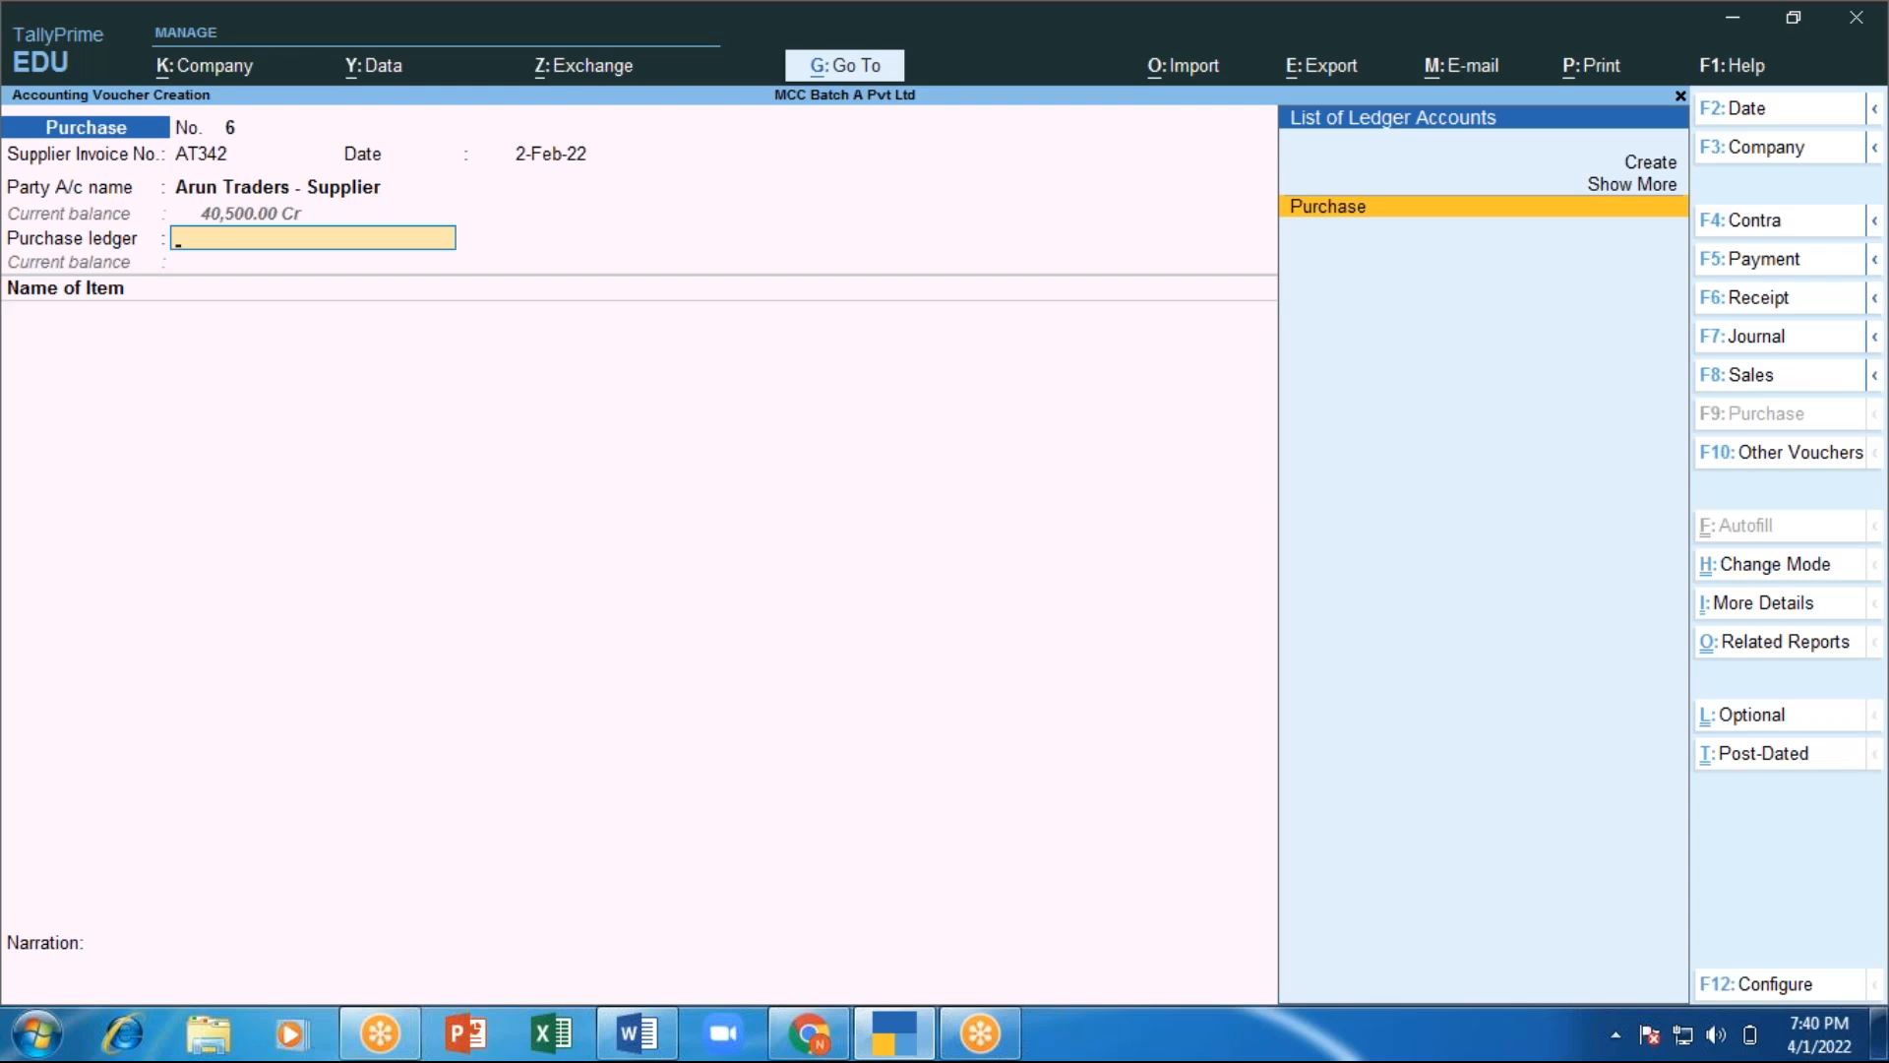
{"action": "key", "text": "Return"}
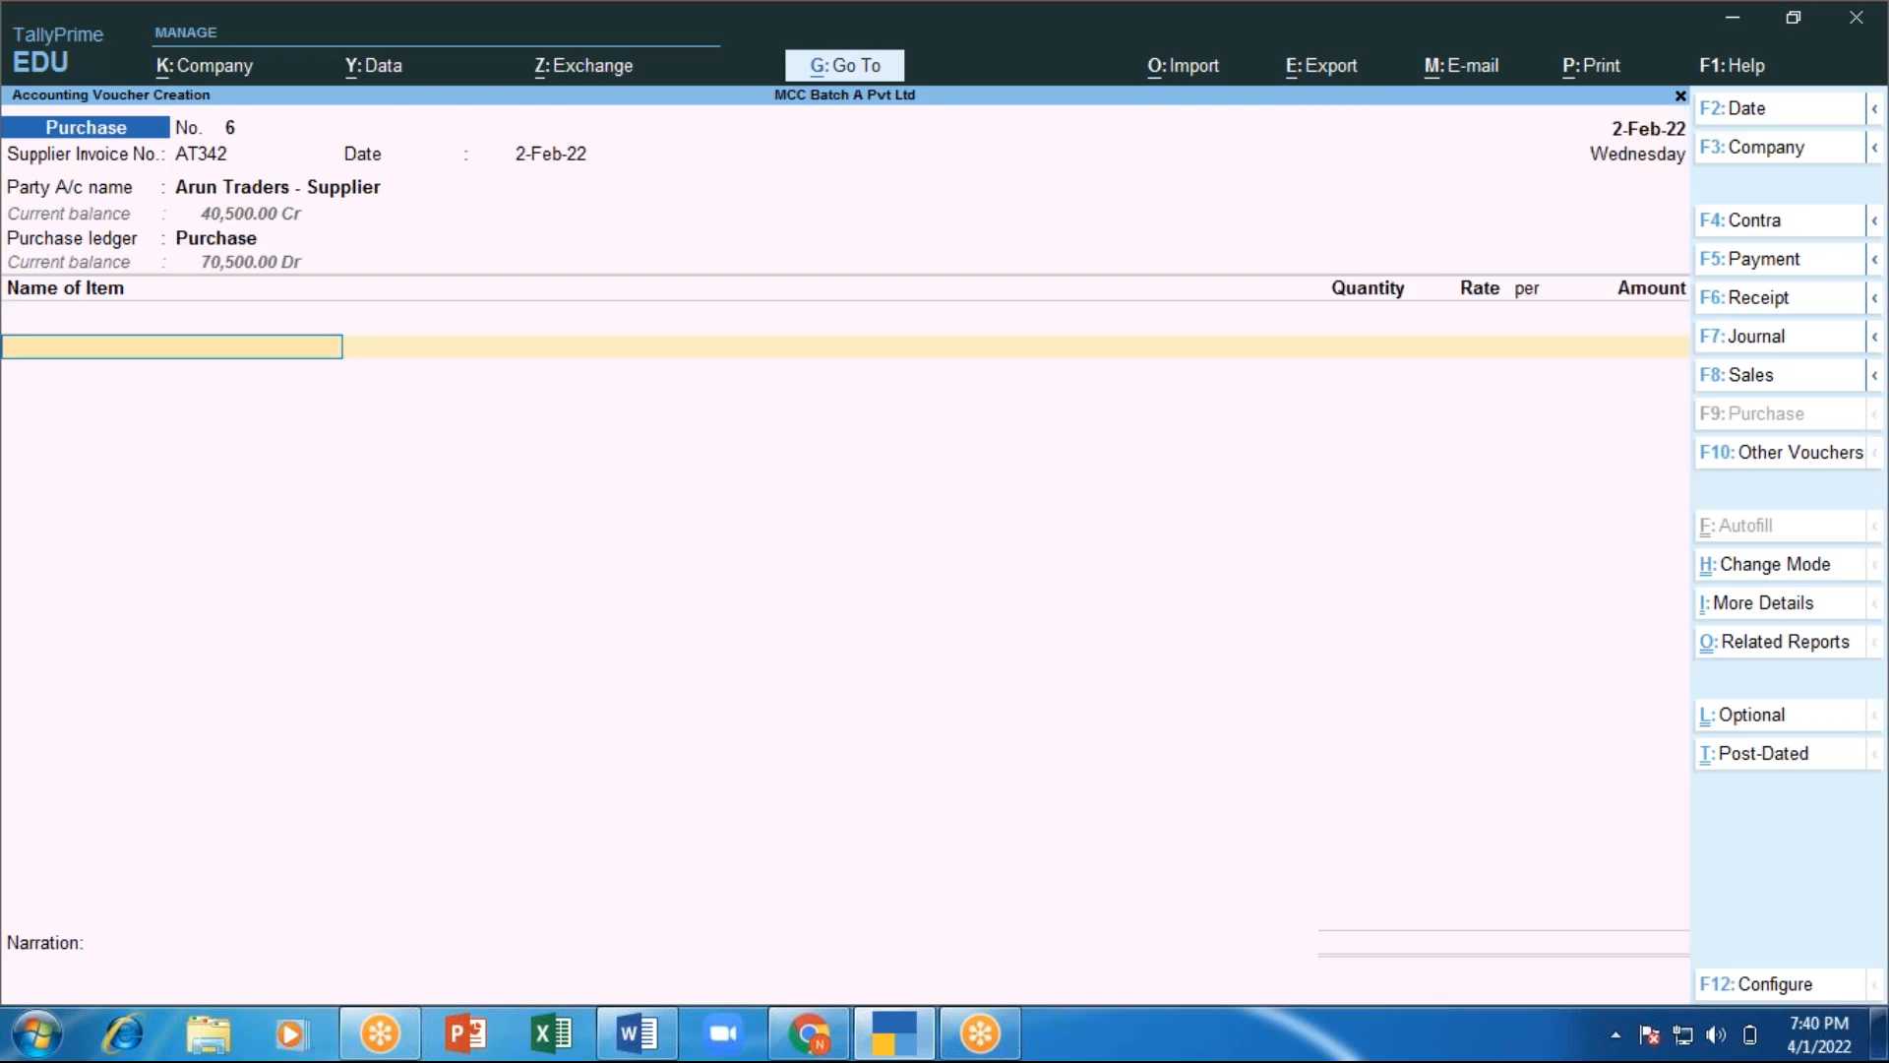
Add Samsumg 43" LED TV as the first item and allocate 10 No's to Godown A.
{"action": "key", "text": "Down"}
{"action": "key", "text": "Down"}
{"action": "key", "text": "Down"}
{"action": "key", "text": "Down"}
{"action": "key", "text": "Down"}
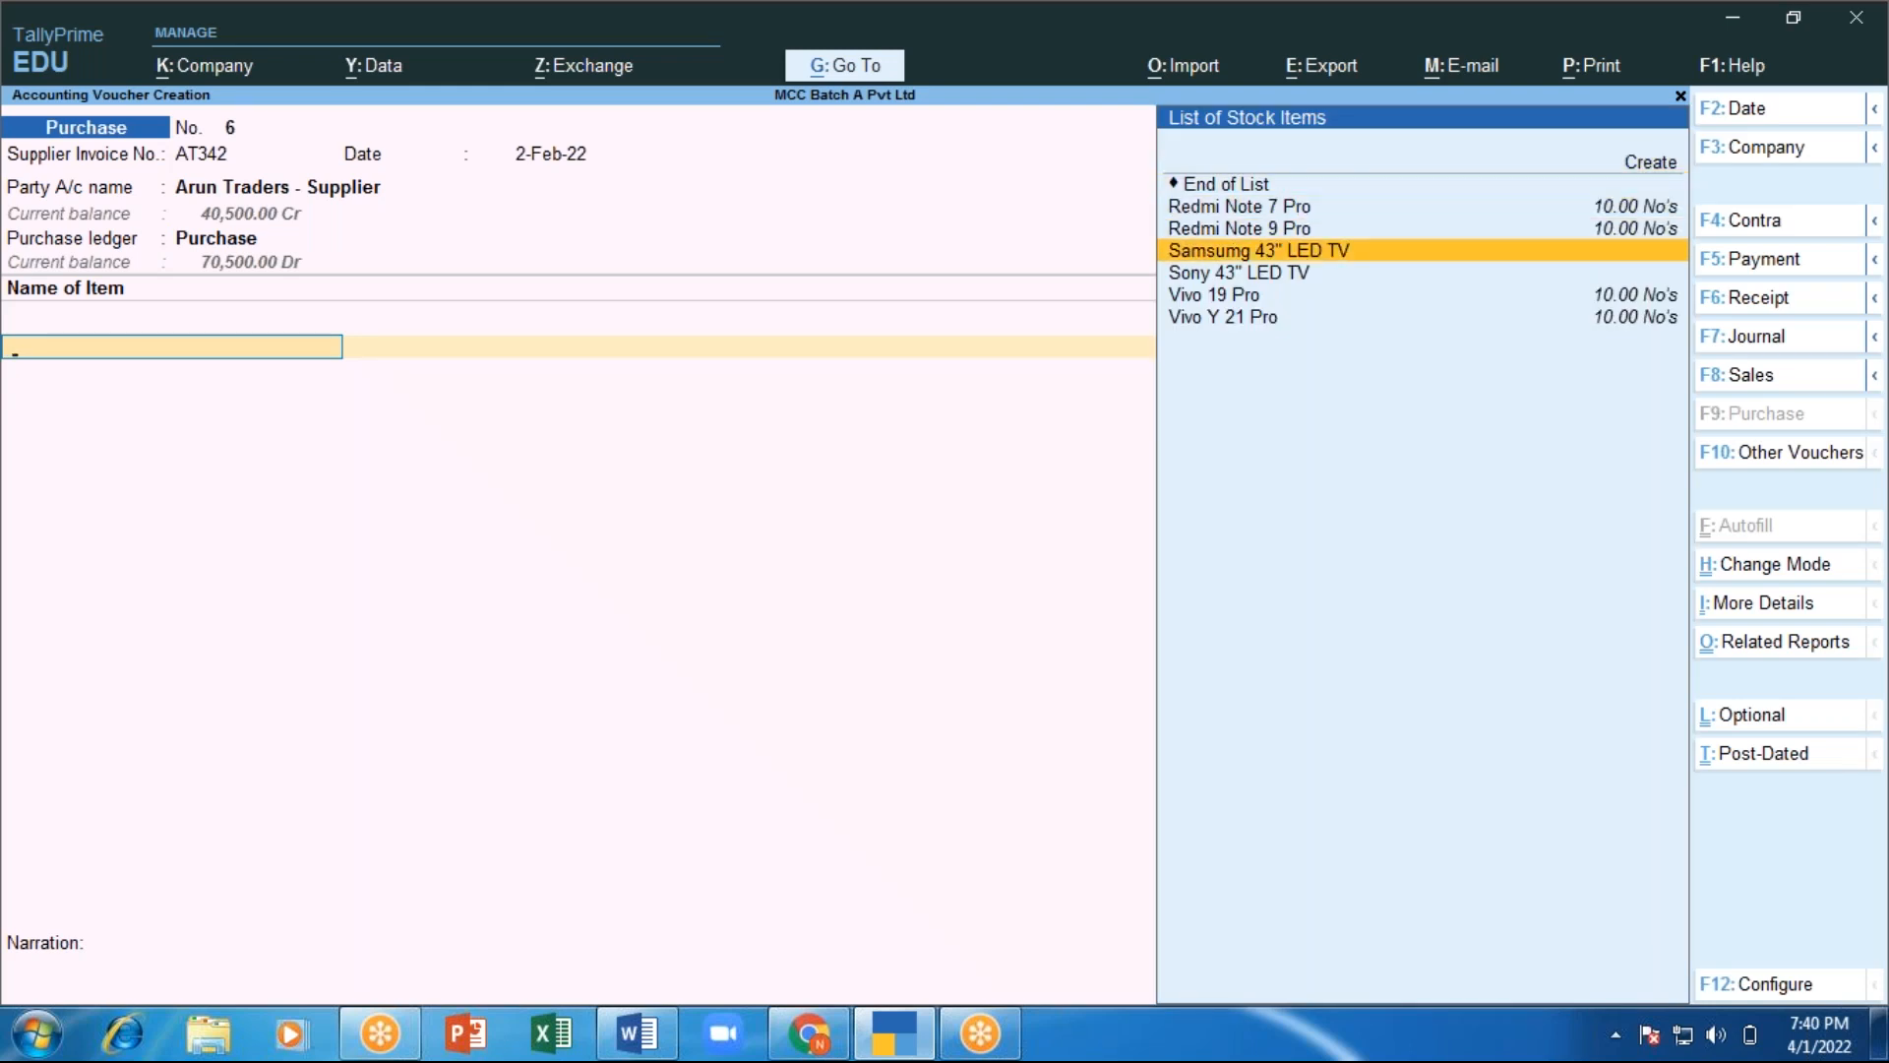
{"action": "key", "text": "Return"}
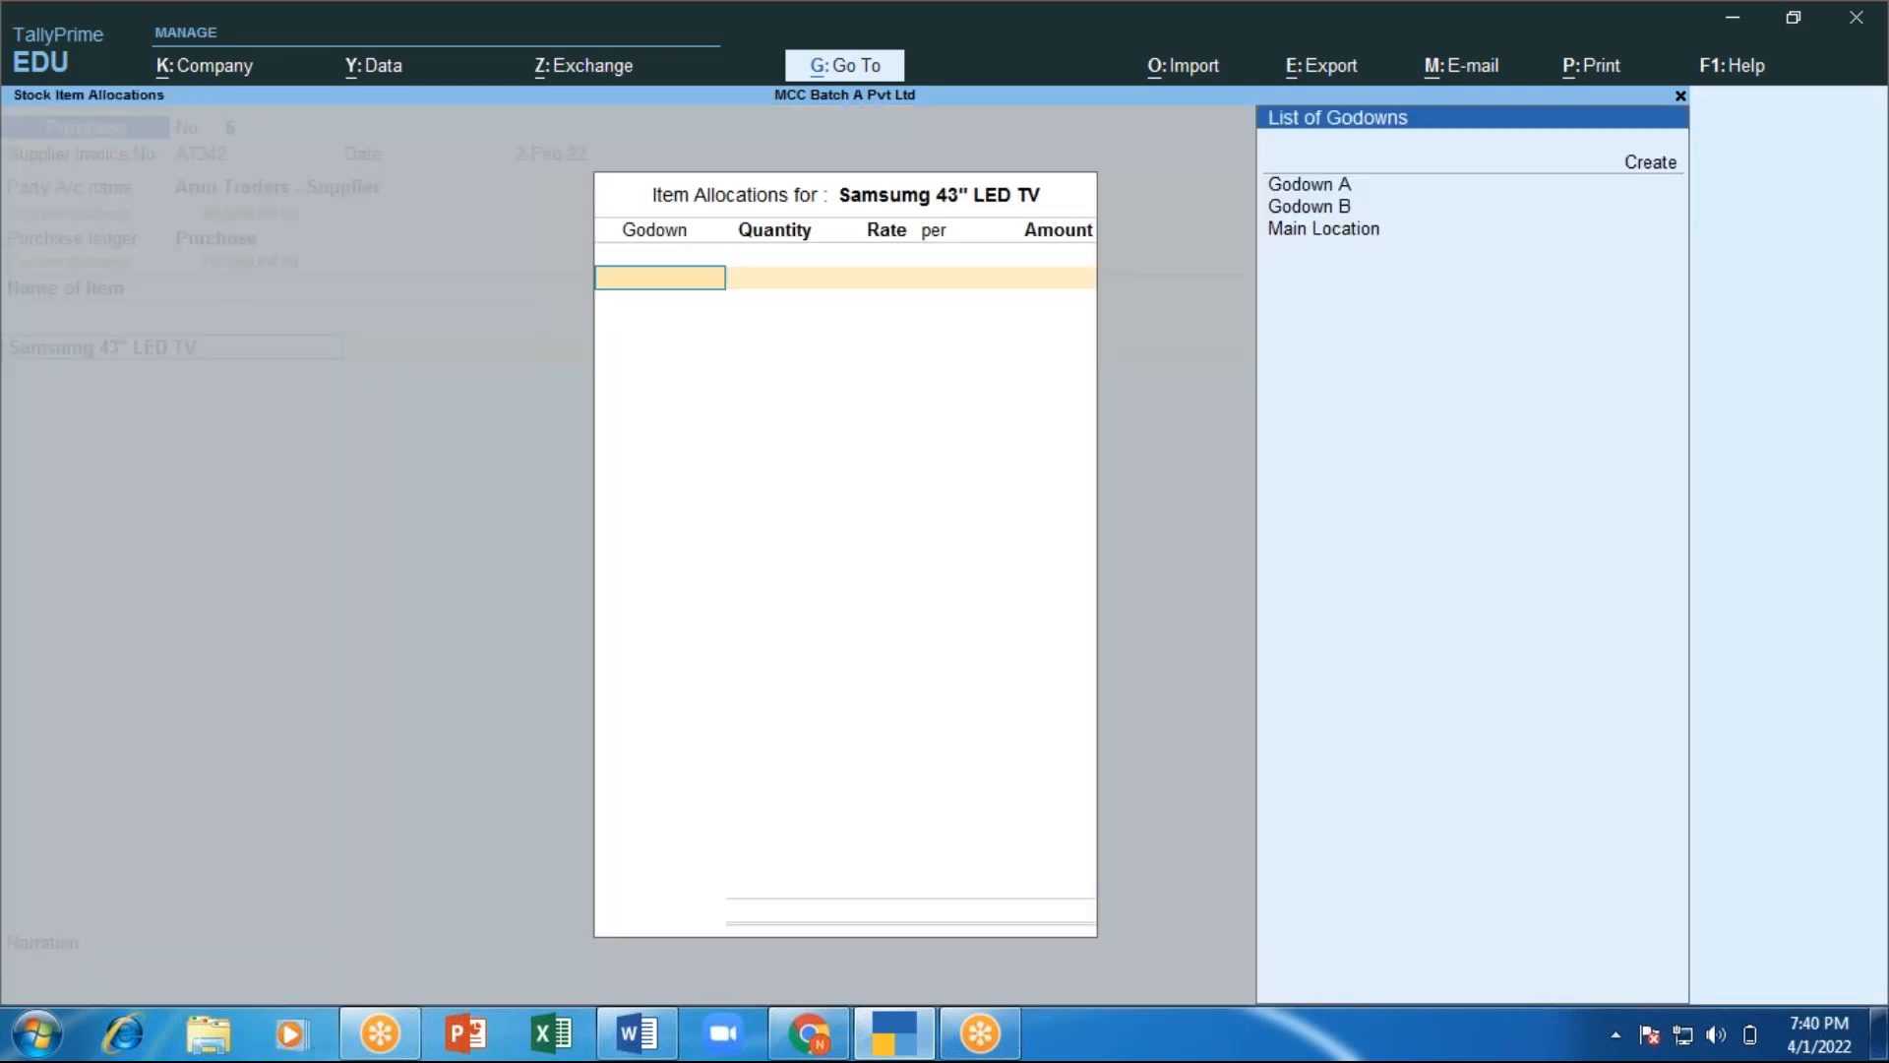
{"action": "key", "text": "Down"}
{"action": "key", "text": "Return"}
{"action": "type", "text": "10"}
{"action": "key", "text": "Return"}
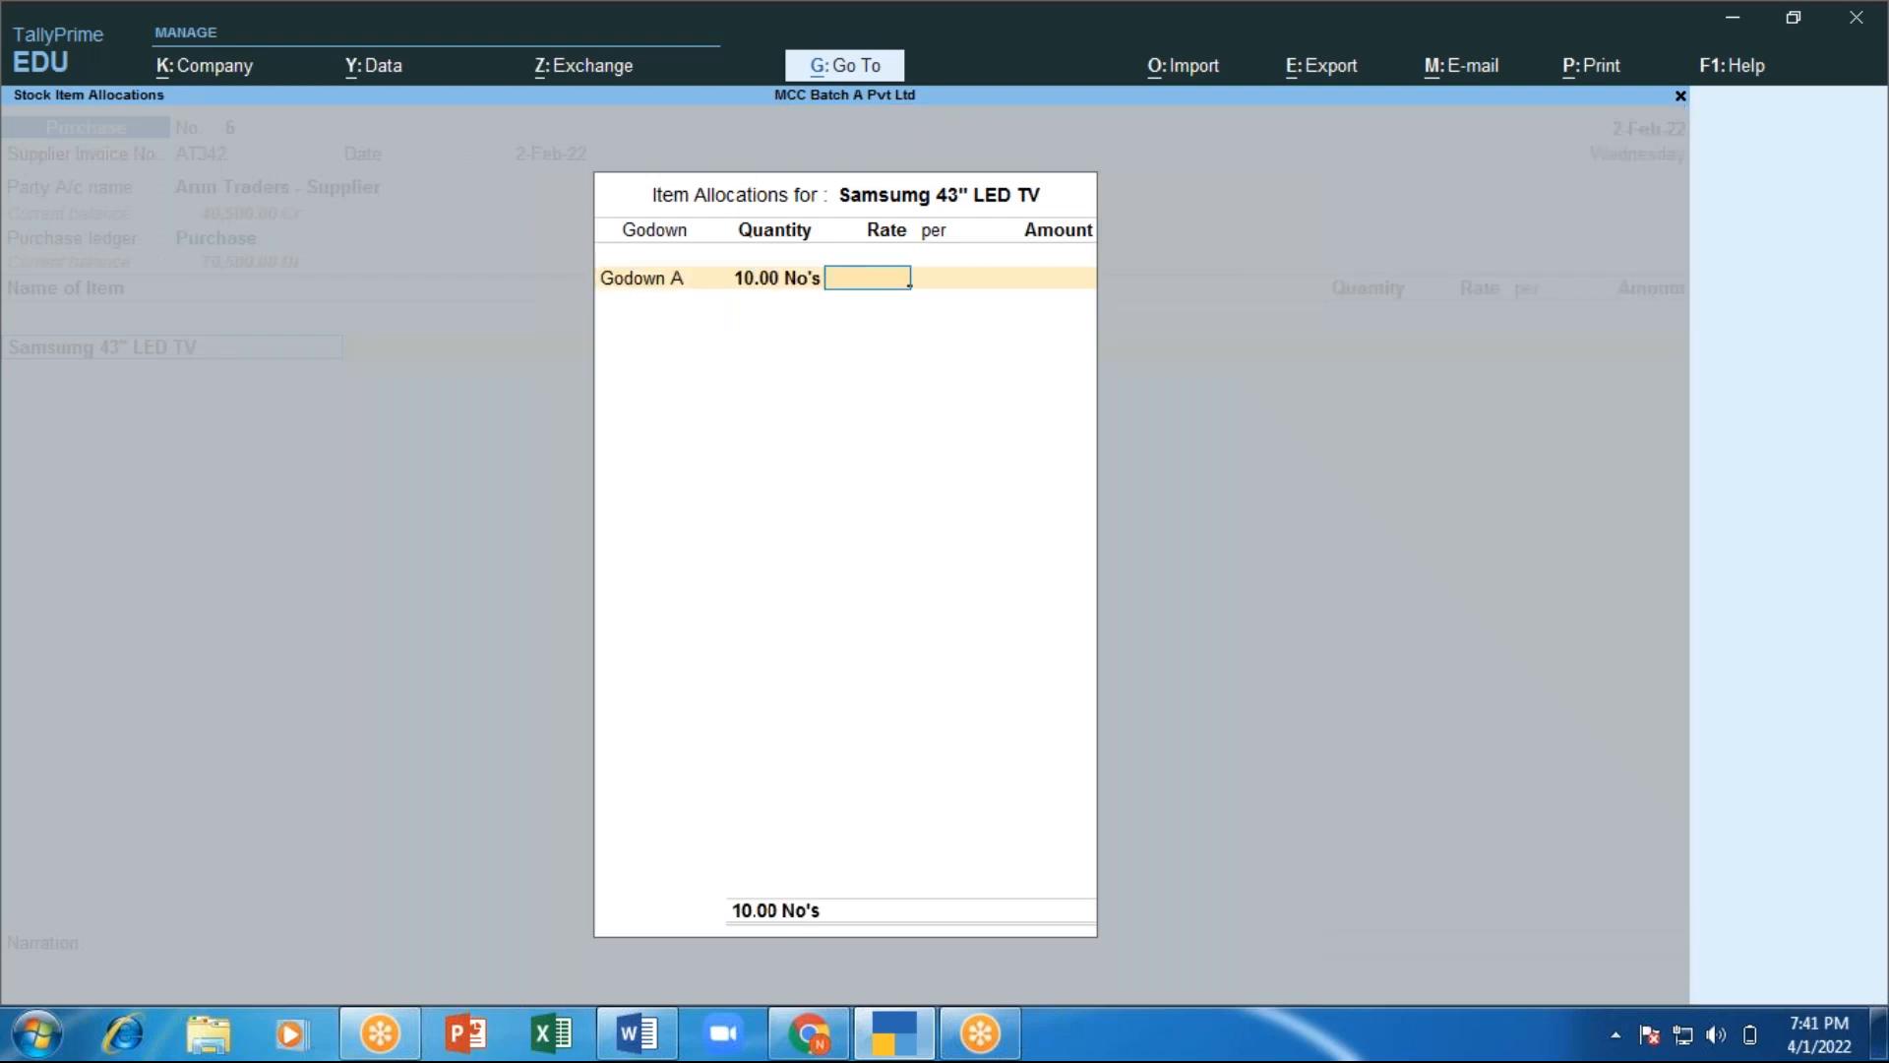
Set the Godown A rate for Samsumg 43" LED TV to 2,000 per No's.
{"action": "type", "text": "2000"}
{"action": "key", "text": "Return"}
{"action": "key", "text": "Return"}
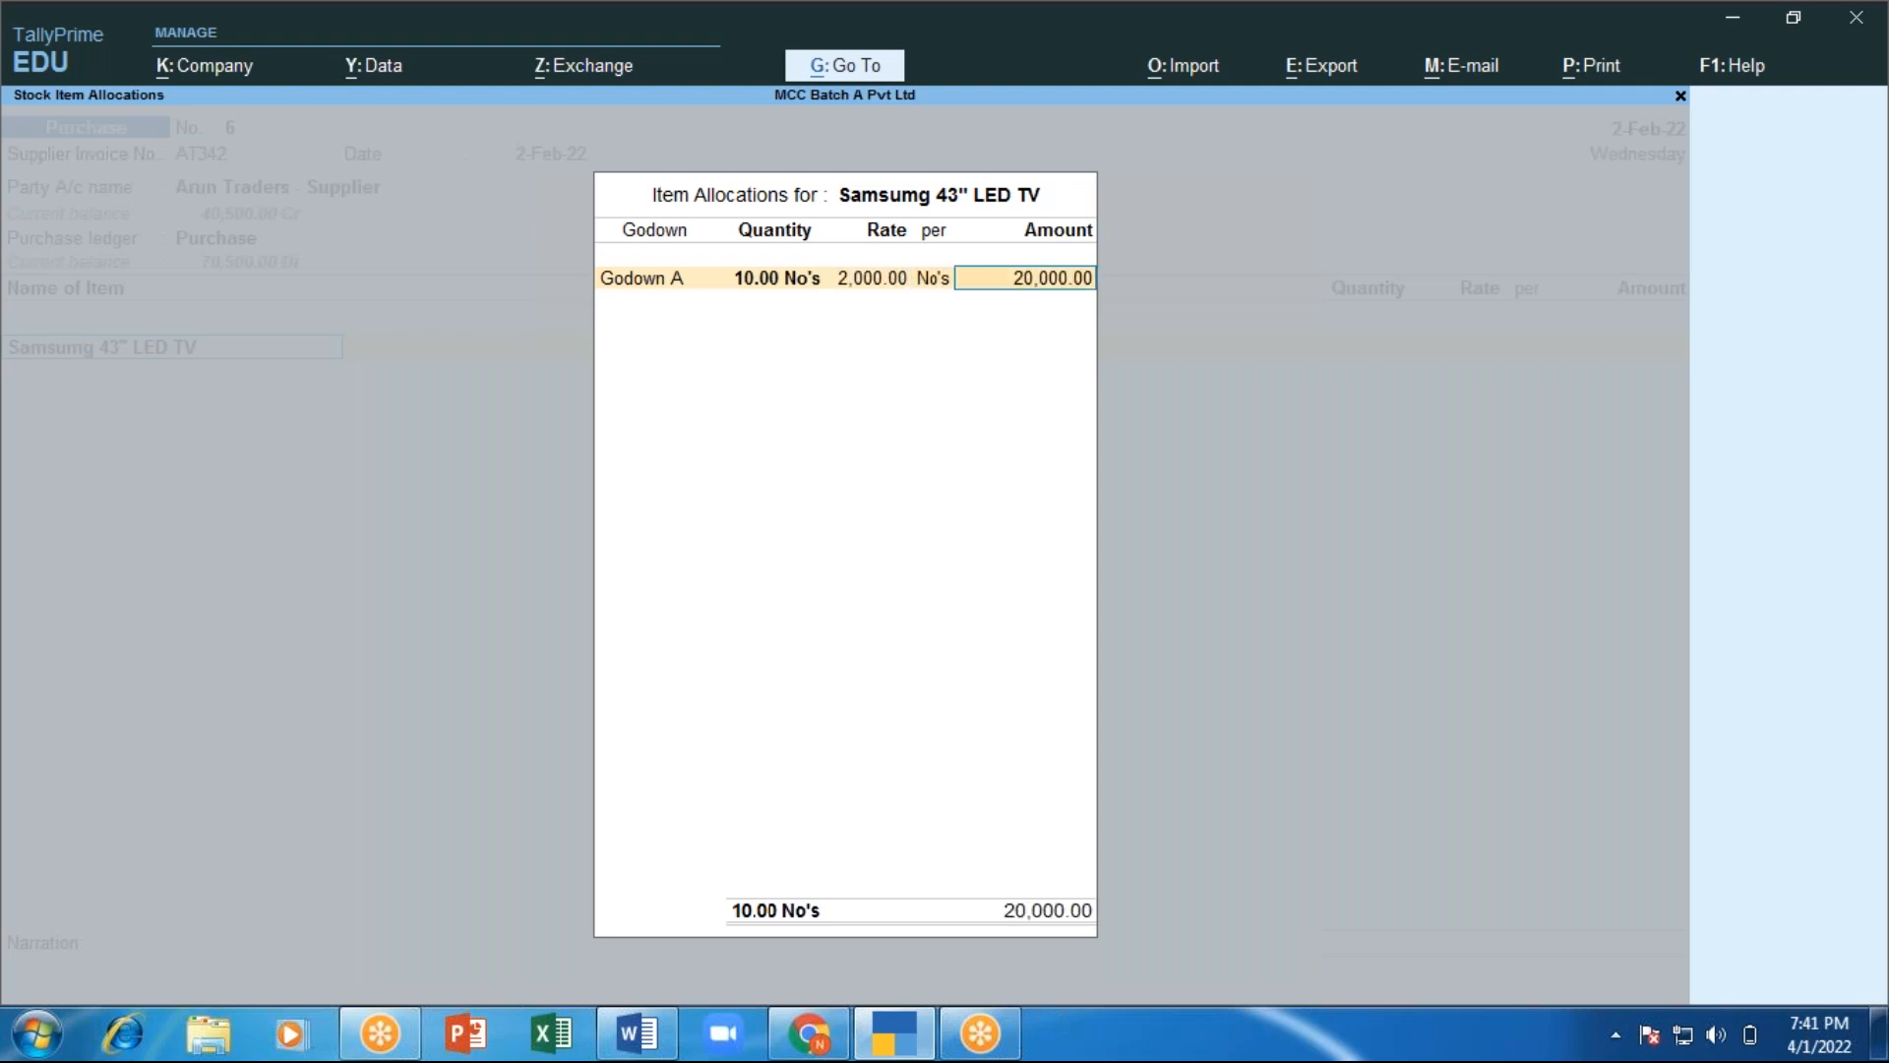
{"action": "key", "text": "Return"}
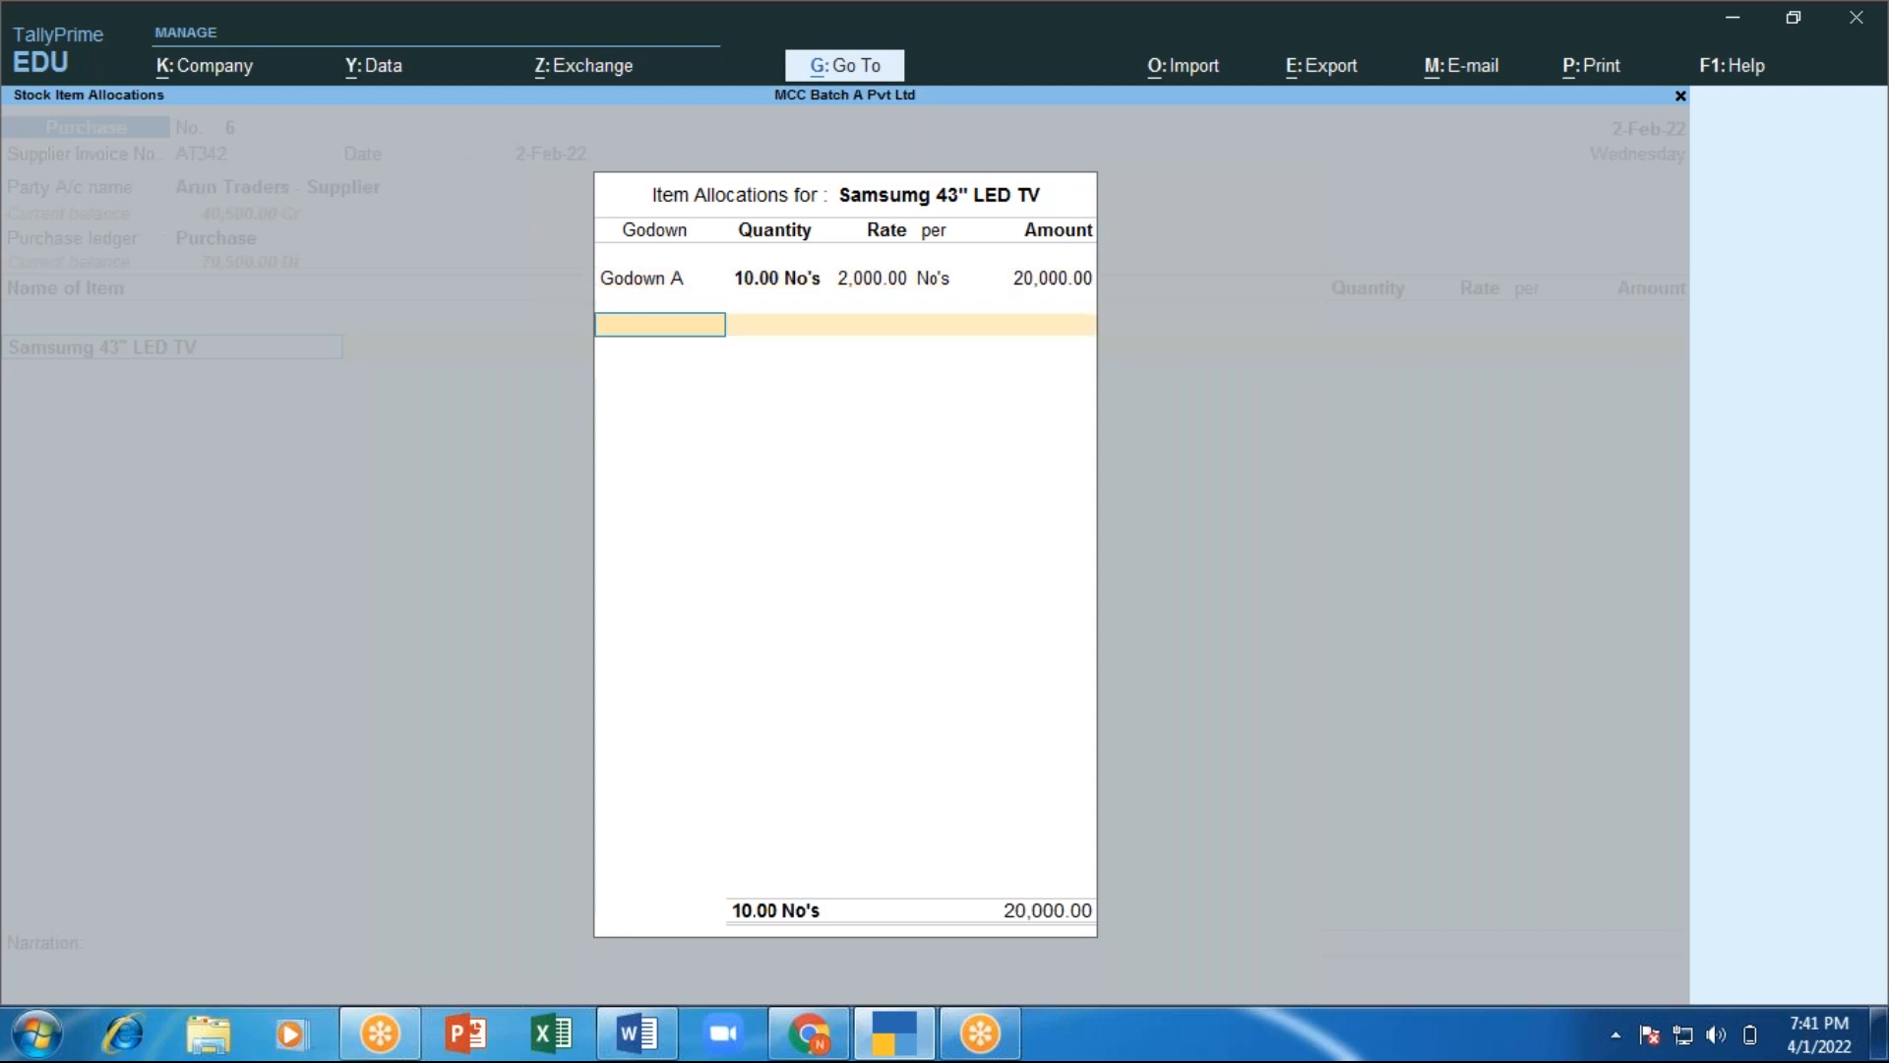
Allocate another 10 No's of the TV to Godown B at 2,000 per No's and accept the item line.
{"action": "type", "text": "G"}
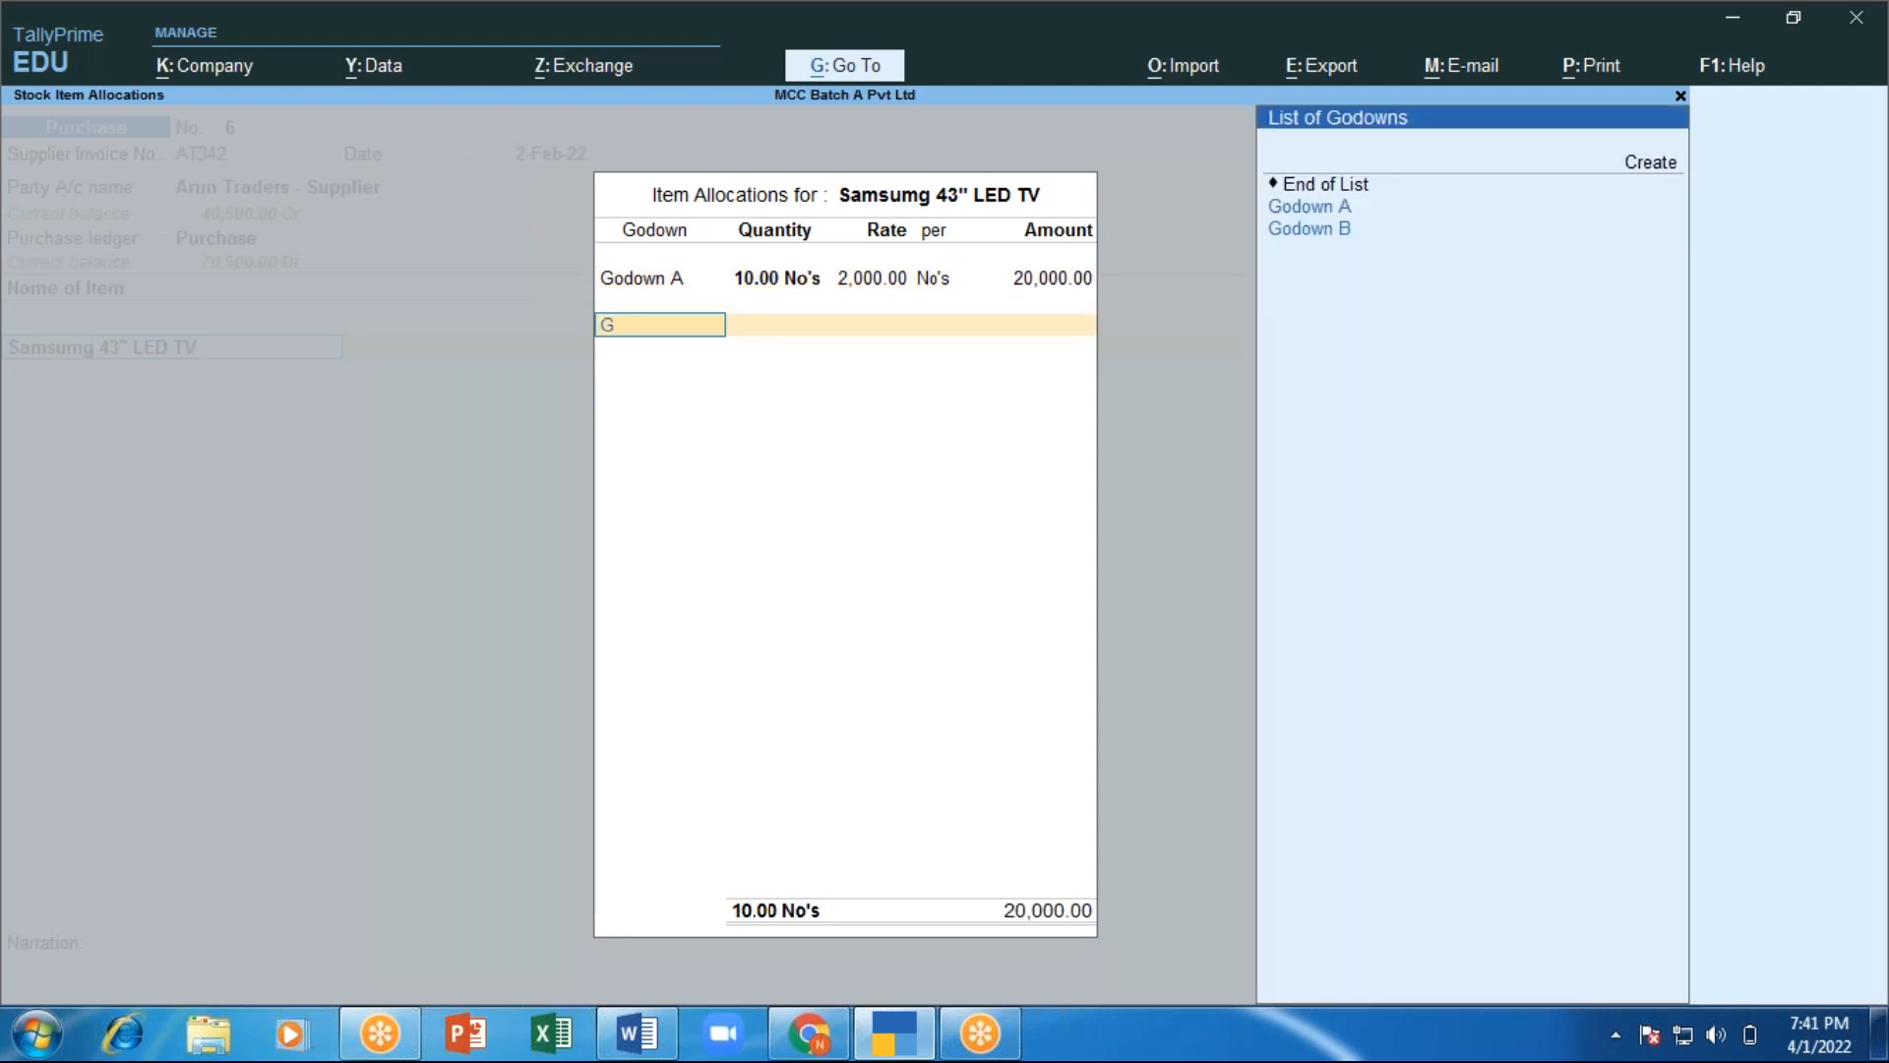
{"action": "key", "text": "Down"}
{"action": "key", "text": "Return"}
{"action": "type", "text": "10"}
{"action": "key", "text": "Return"}
{"action": "key", "text": "Return"}
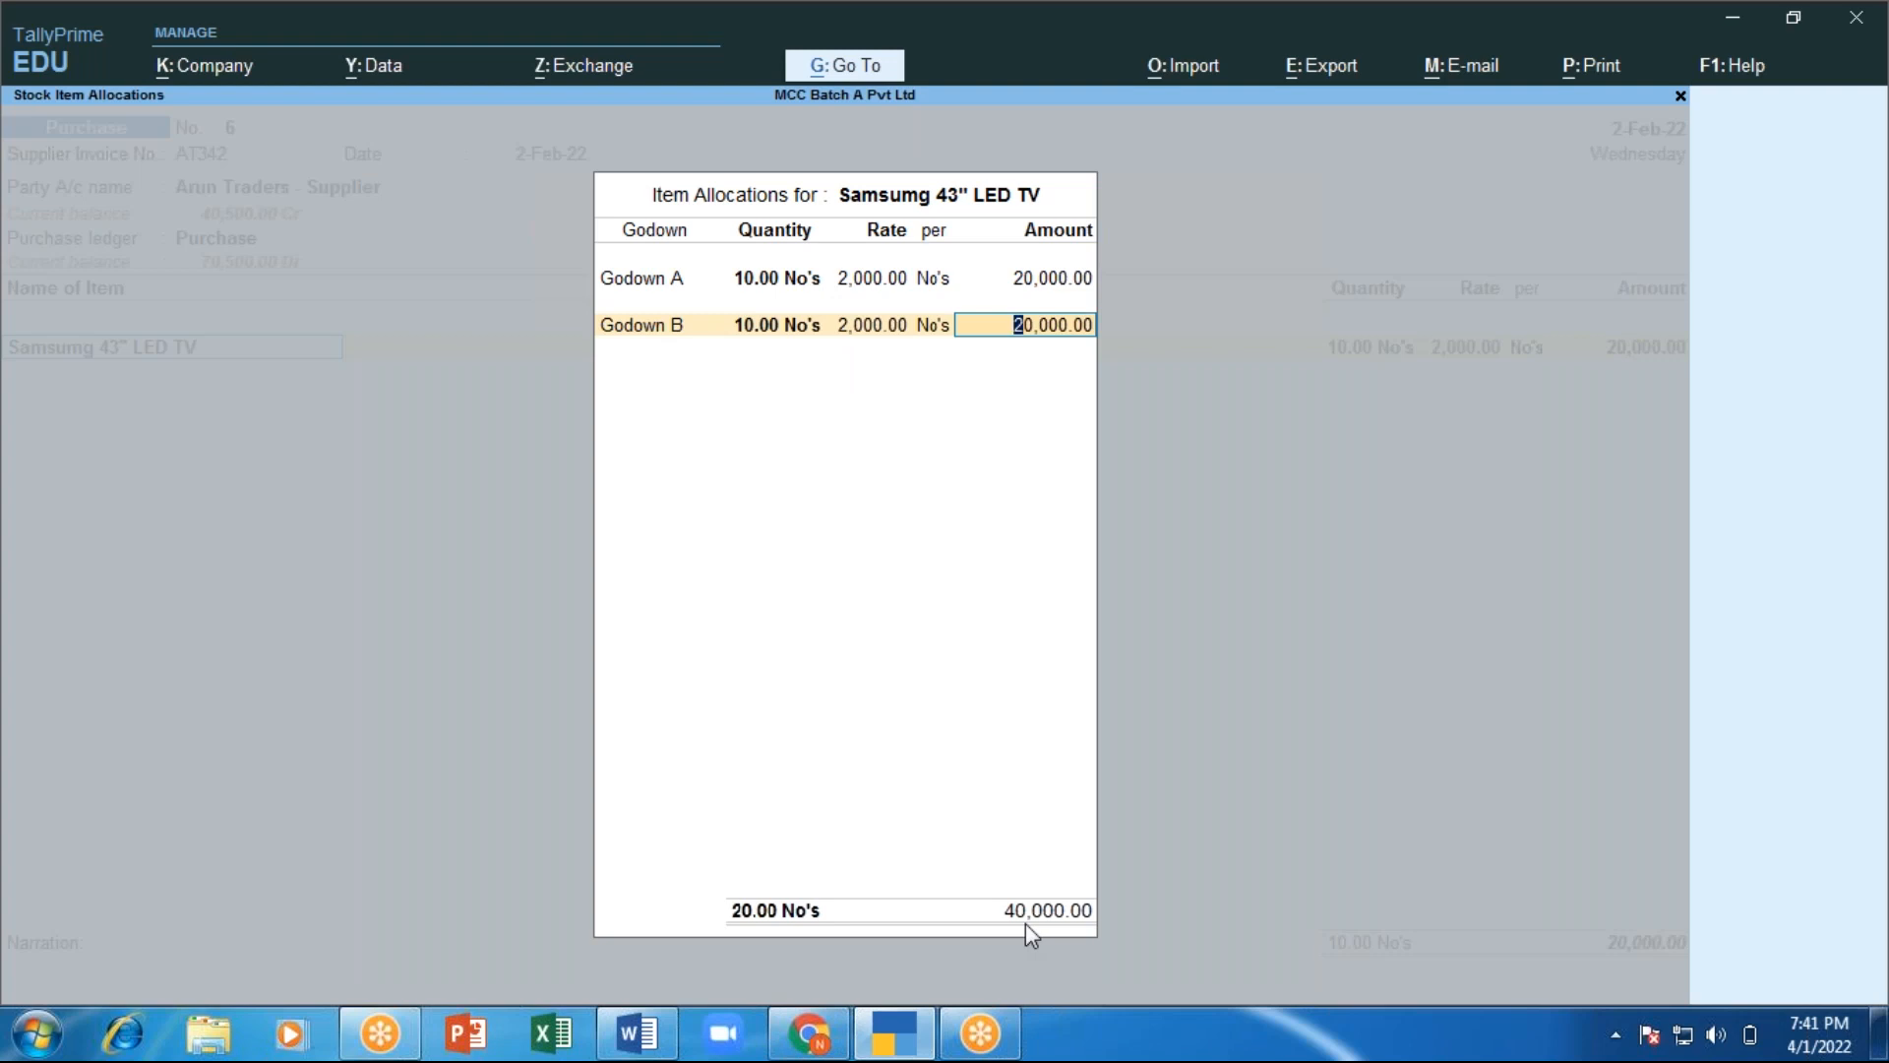
{"action": "key", "text": "Return"}
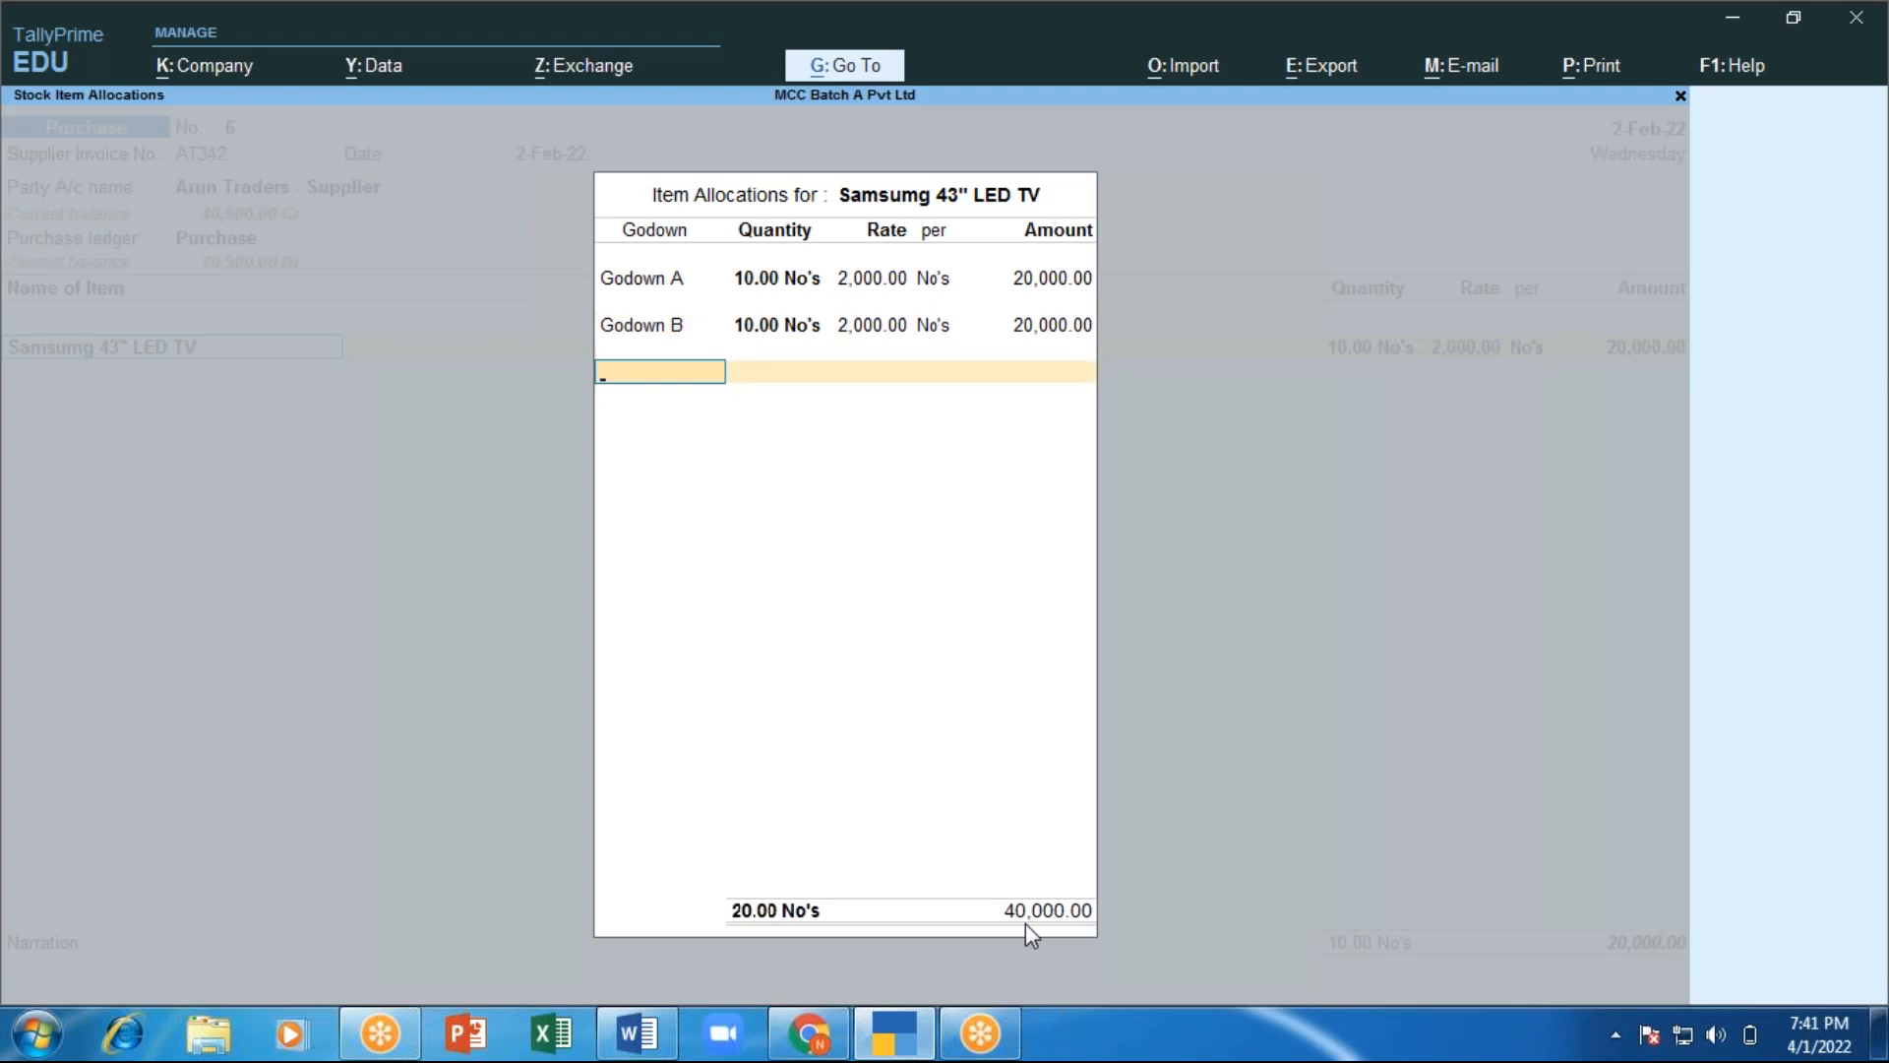
{"action": "key", "text": "Return"}
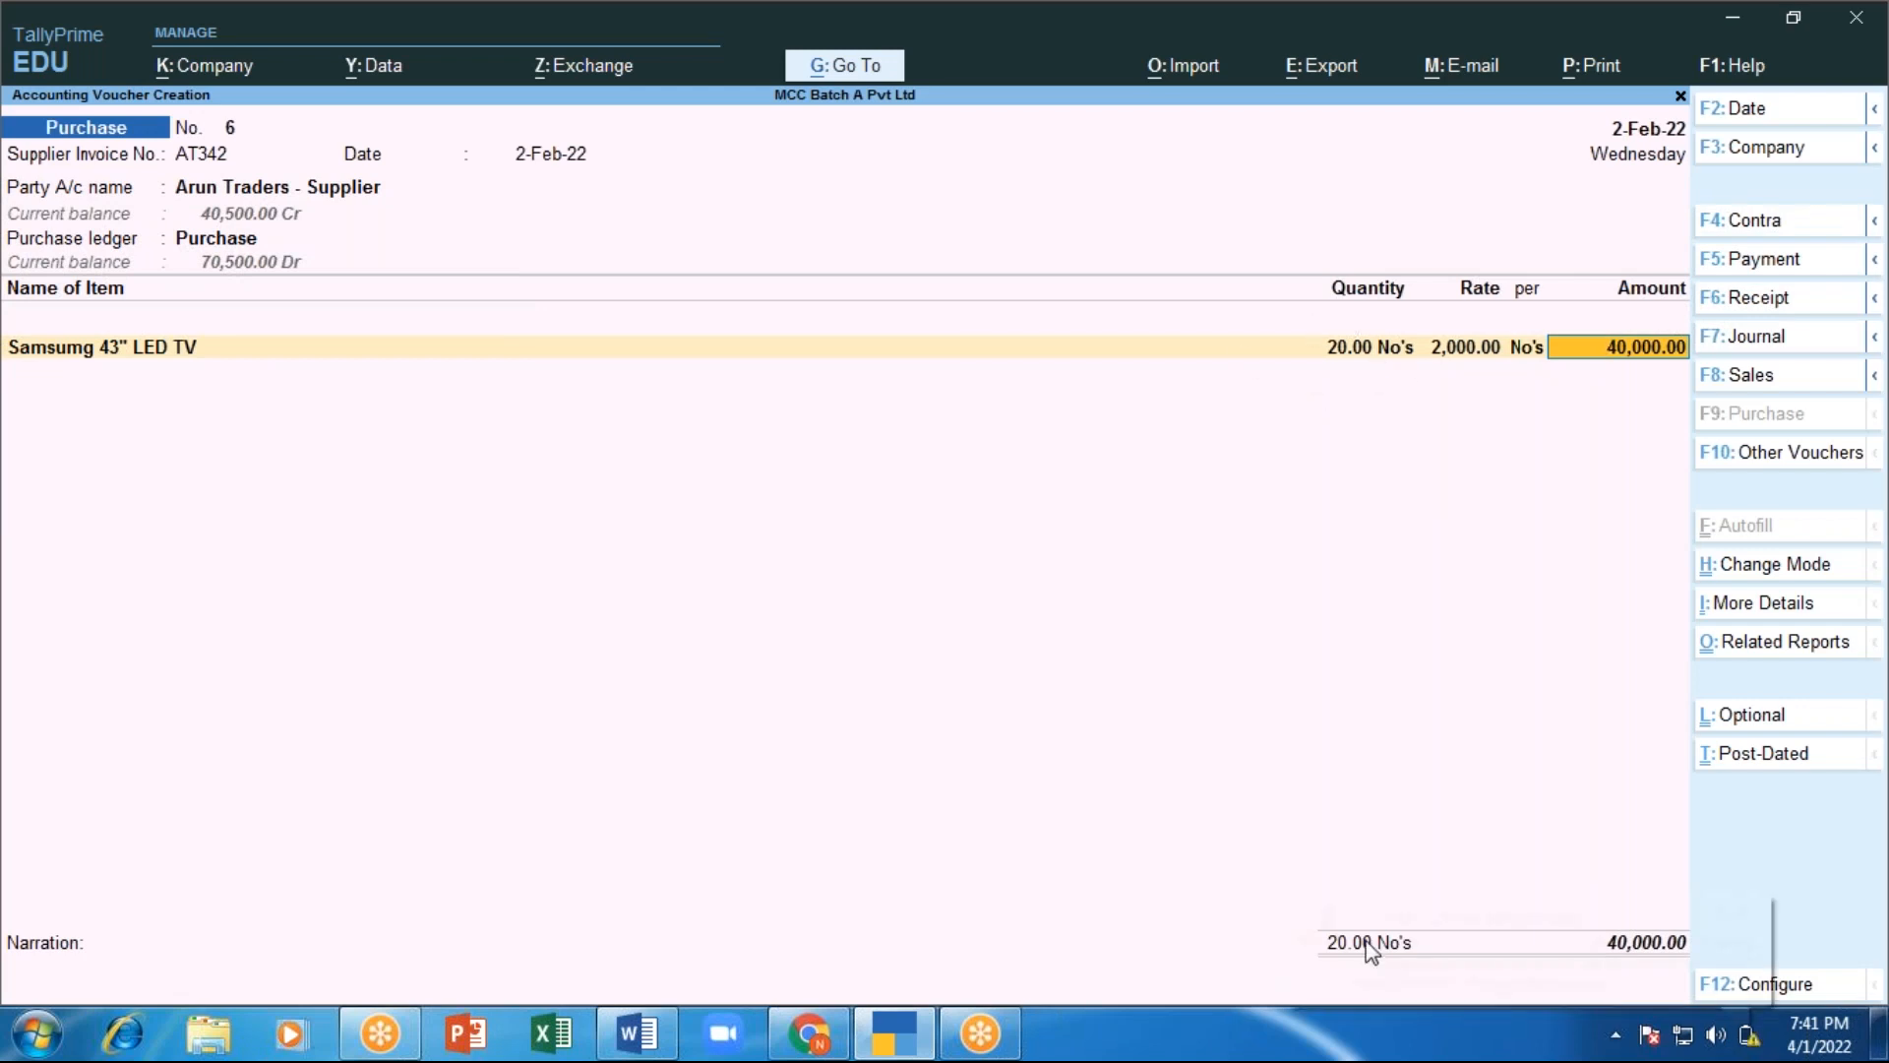
{"action": "key", "text": "Return"}
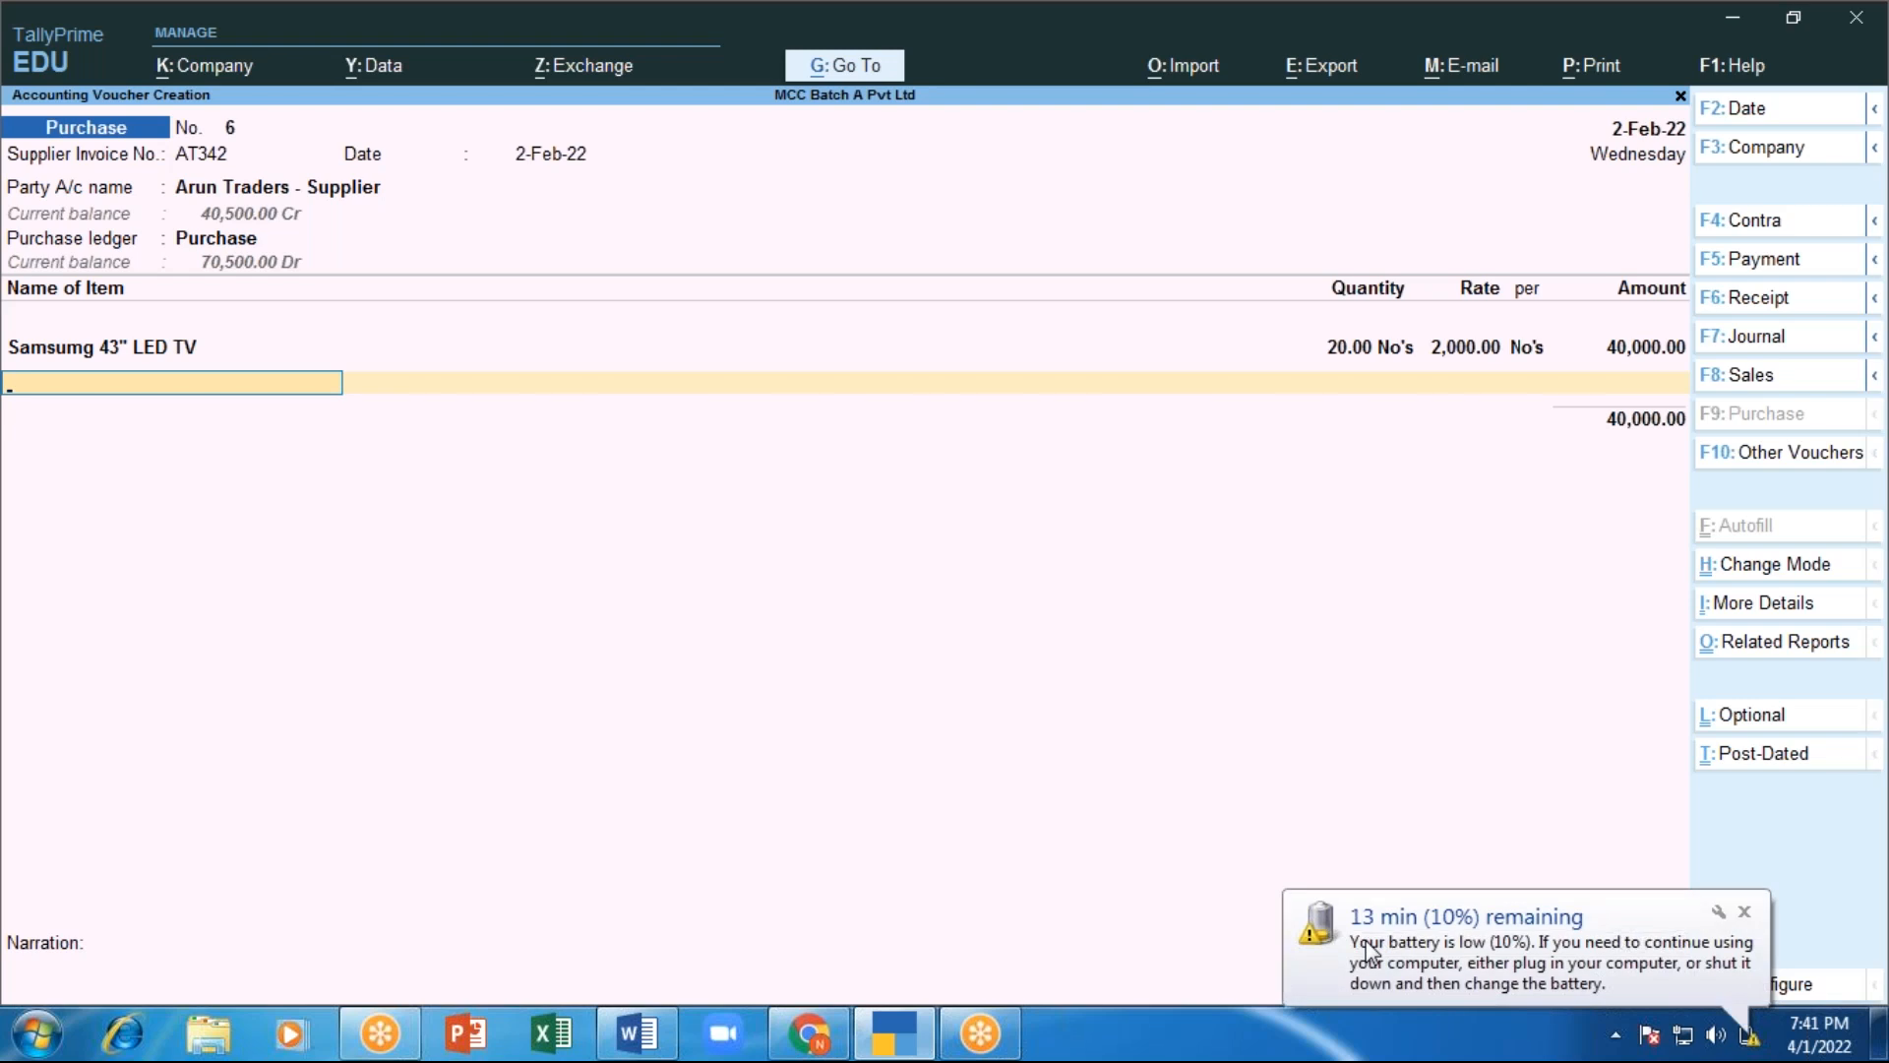
Add Sony 43" LED TV as the second item and allocate 10 No's to Godown A.
{"action": "key", "text": "Down"}
{"action": "key", "text": "Down"}
{"action": "key", "text": "Down"}
{"action": "key", "text": "Down"}
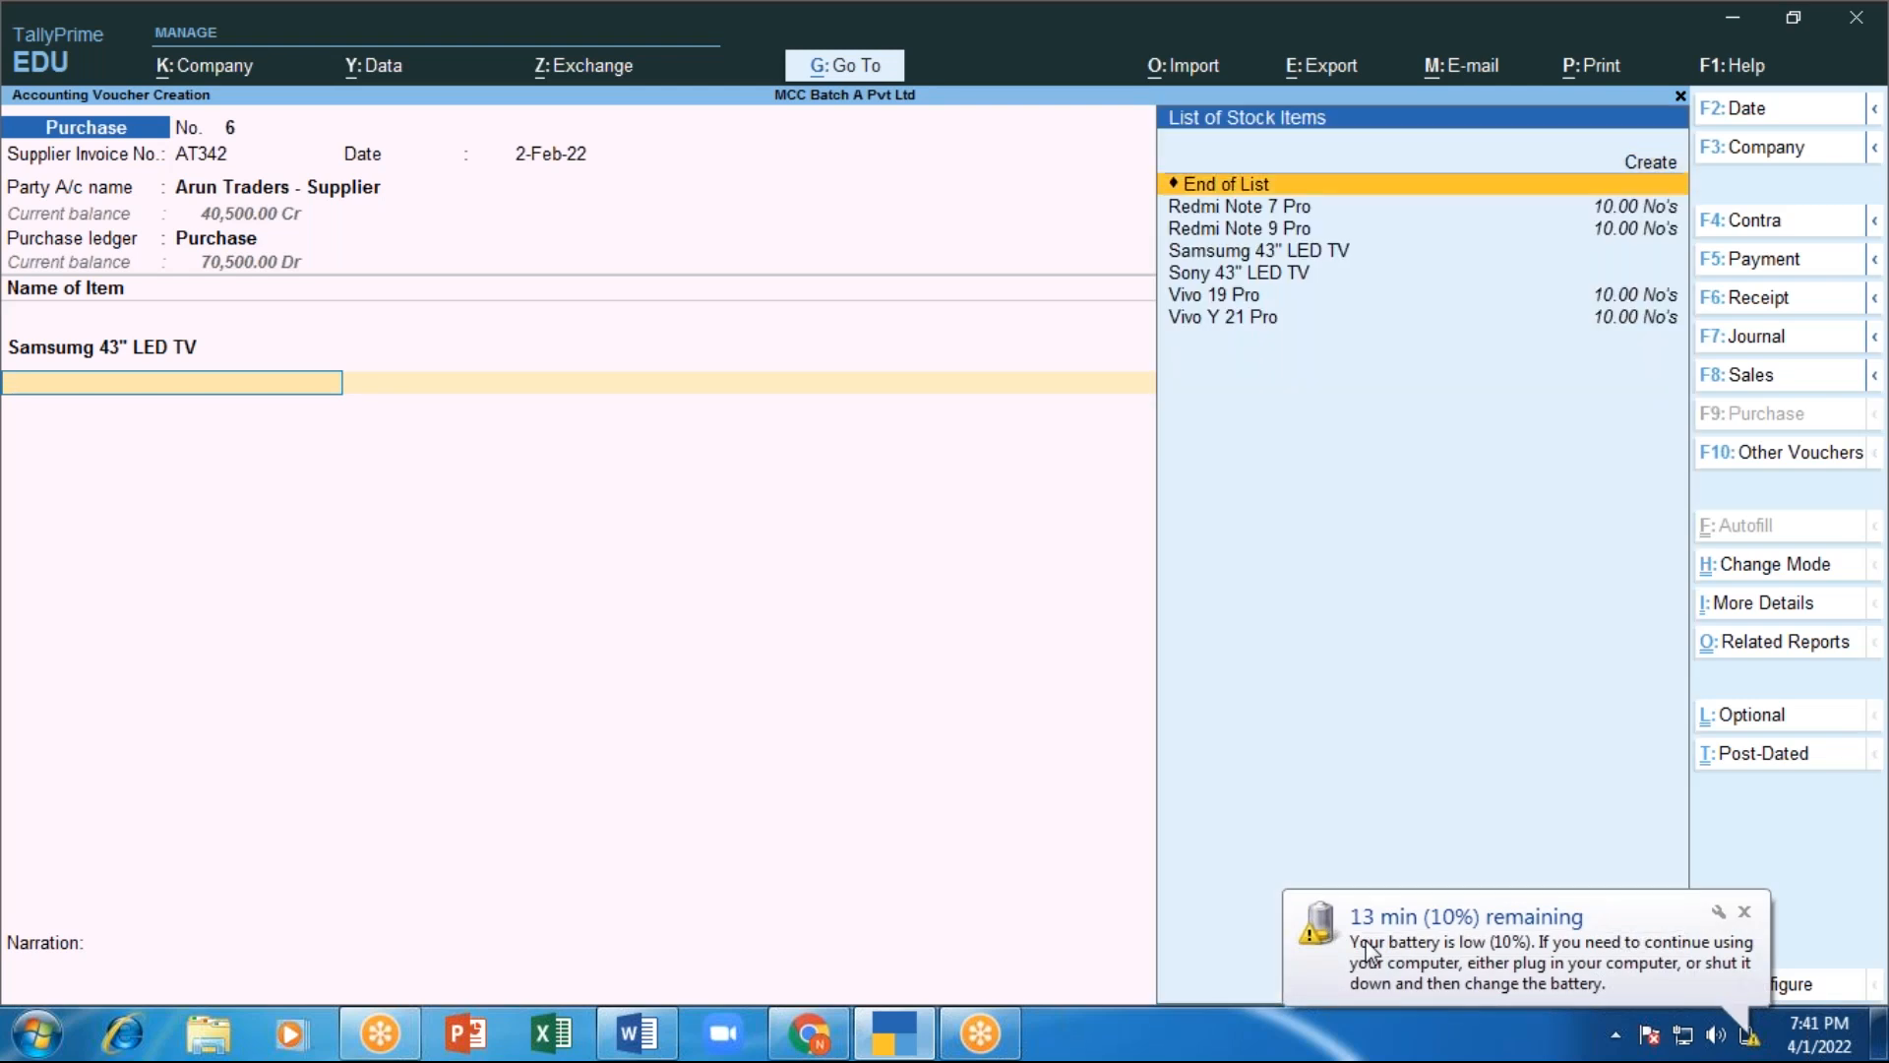
{"action": "key", "text": "Down"}
{"action": "key", "text": "Down"}
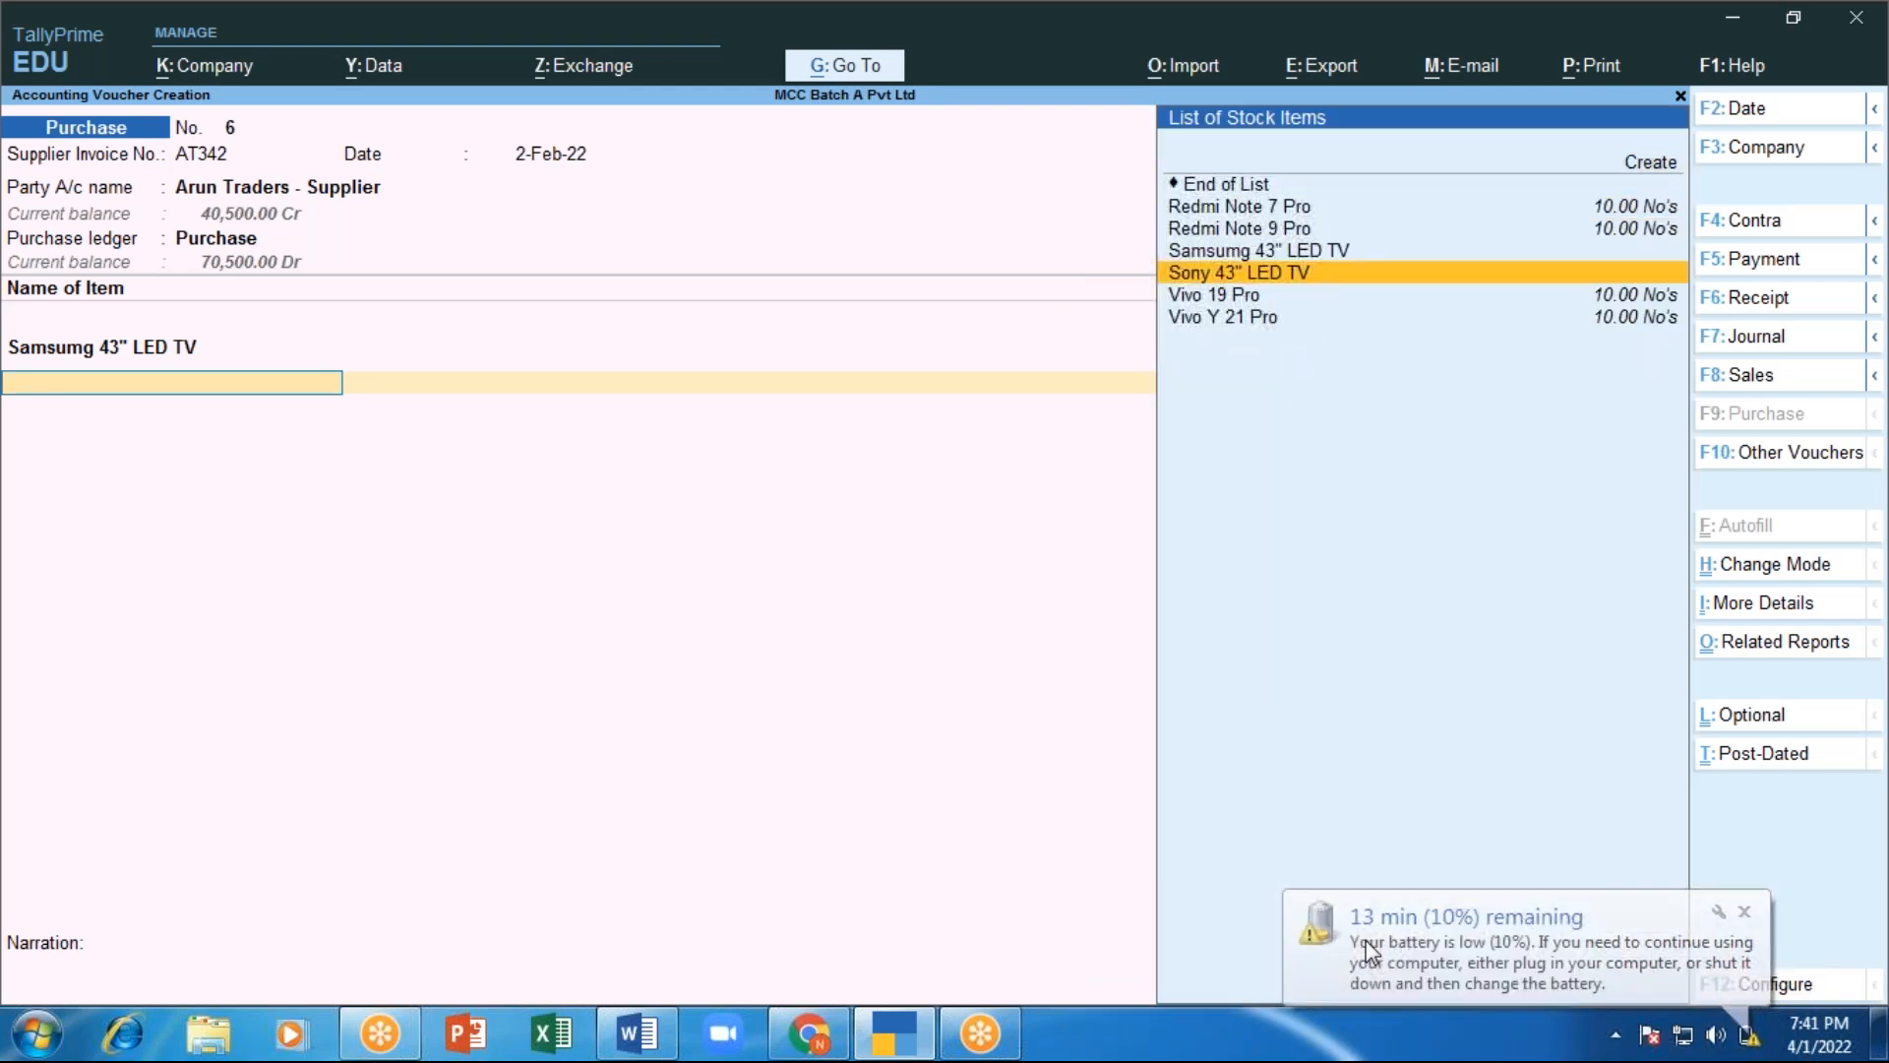
{"action": "key", "text": "Return"}
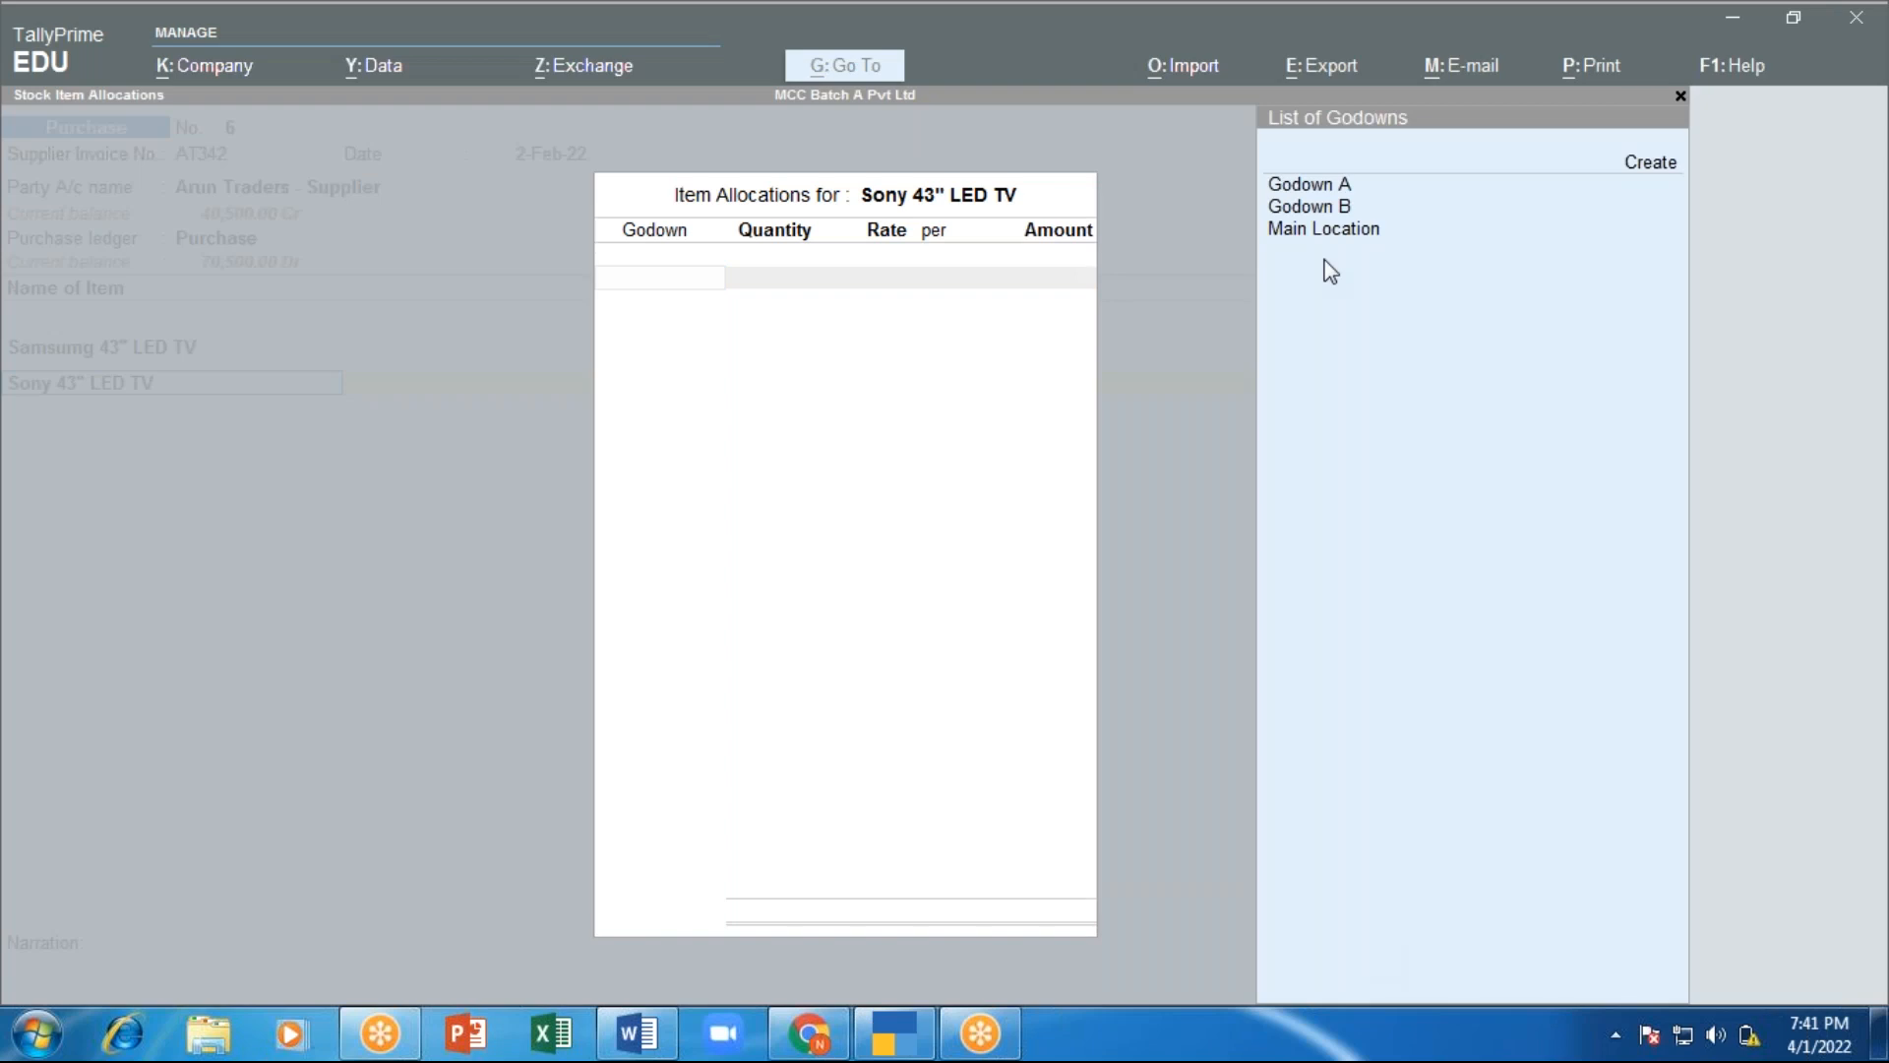
{"action": "key", "text": "Return"}
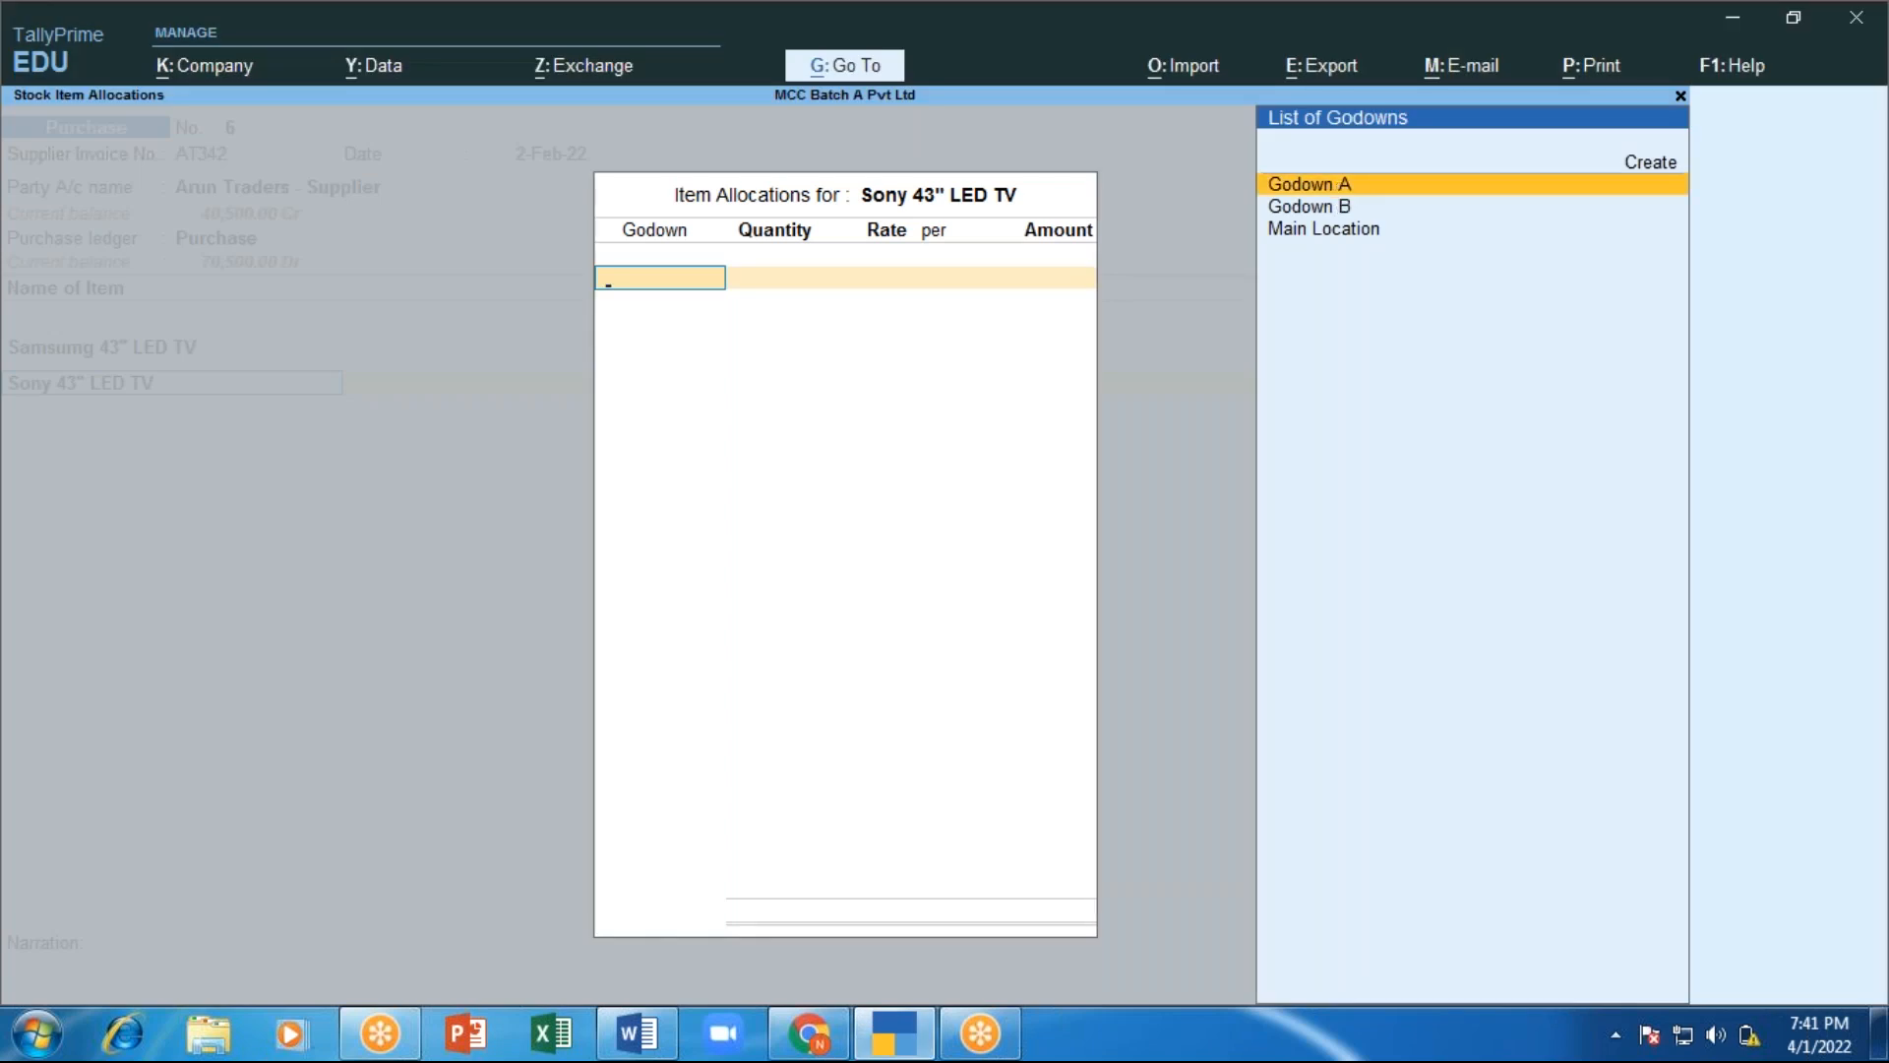
{"action": "type", "text": "10"}
{"action": "key", "text": "Return"}
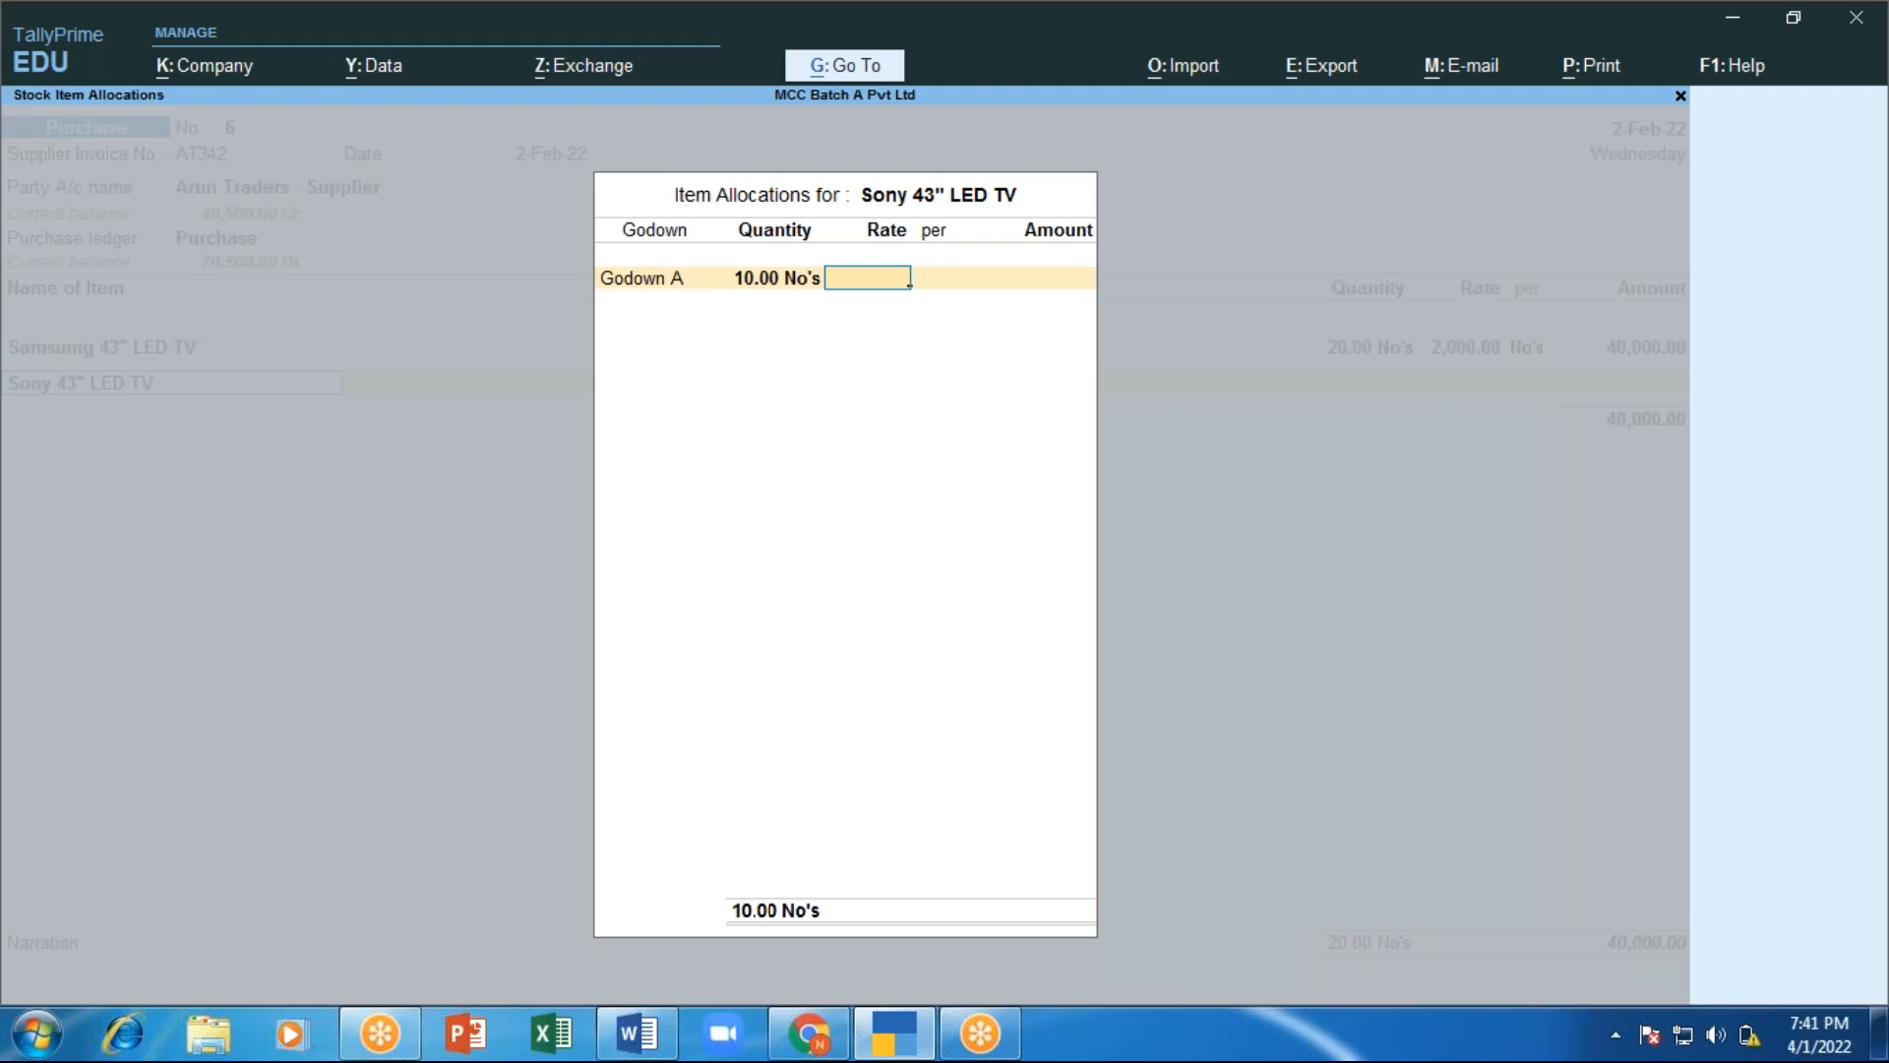
Set the Godown A rate for Sony 43" LED TV to 2,250 per No's.
{"action": "type", "text": "2250"}
{"action": "key", "text": "Return"}
{"action": "key", "text": "Return"}
{"action": "key", "text": "Return"}
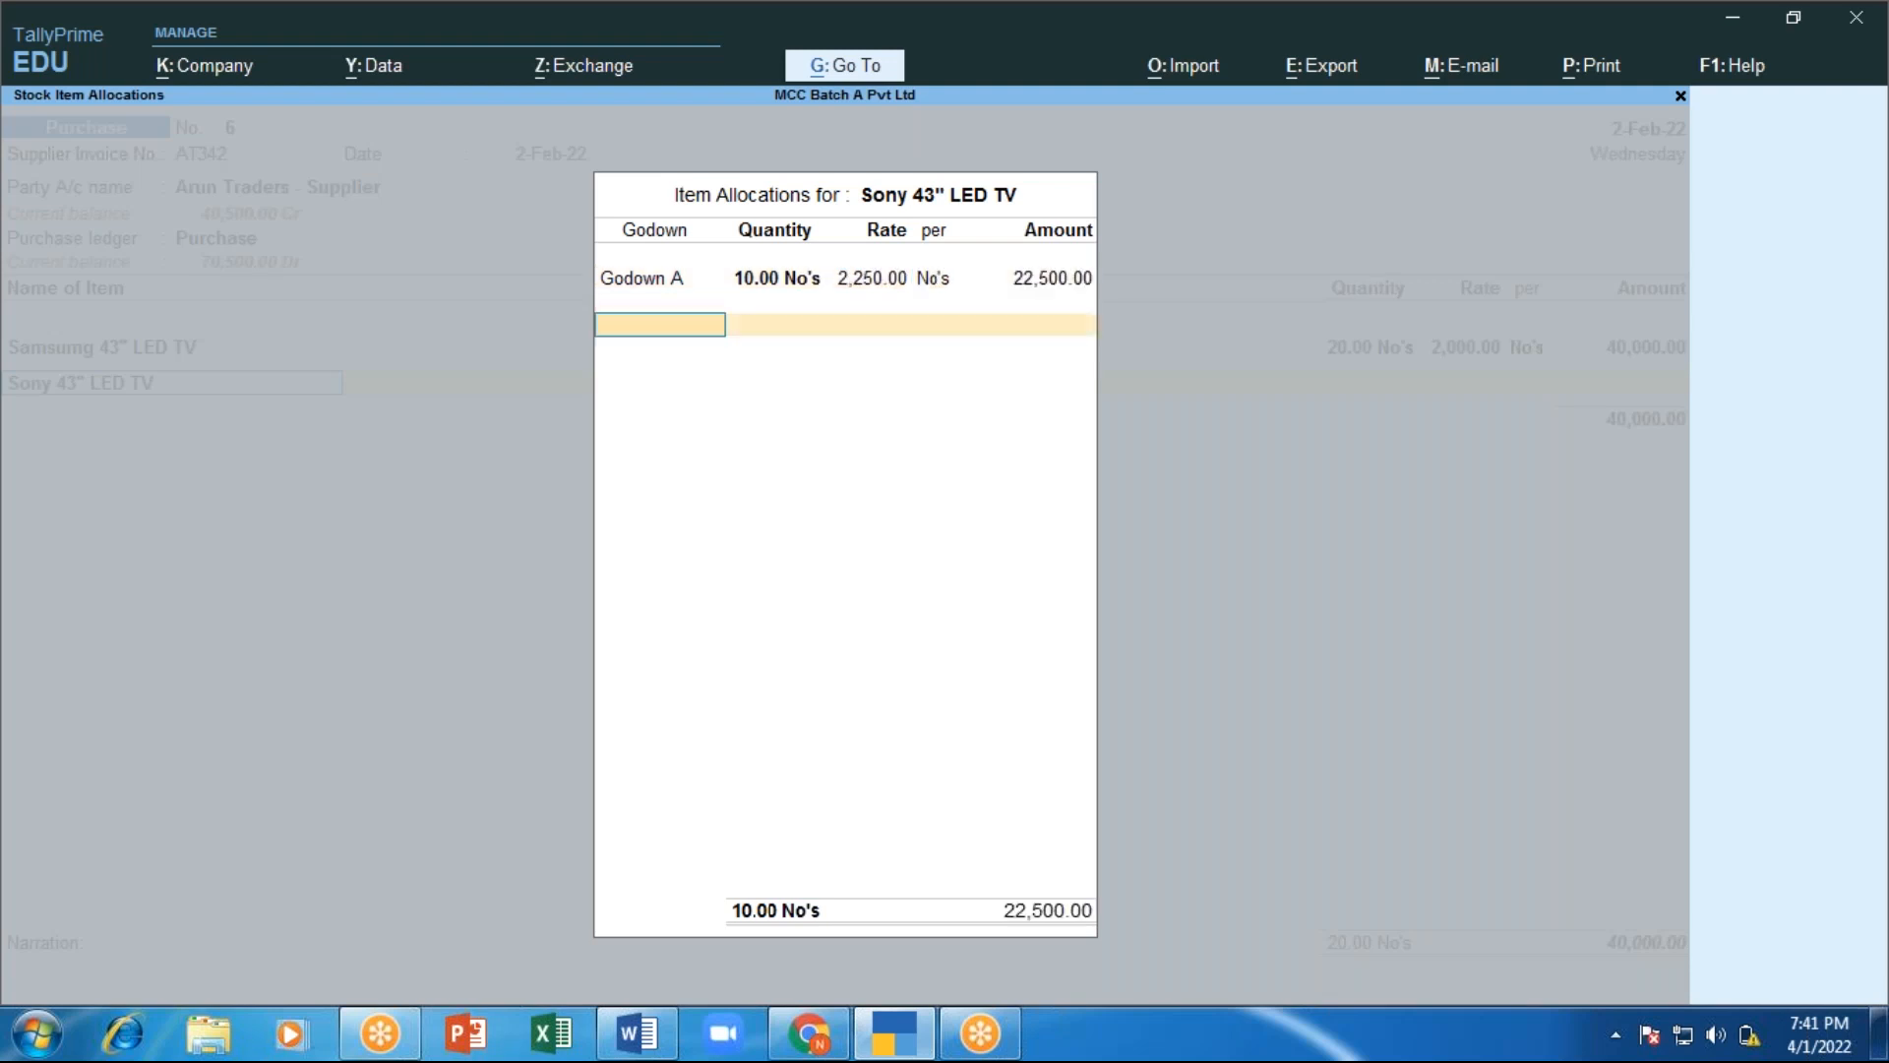
Allocate another 10 No's of the Sony TV to Godown B at 2,250 per No's and accept the item line.
{"action": "type", "text": "B"}
{"action": "key", "text": "Return"}
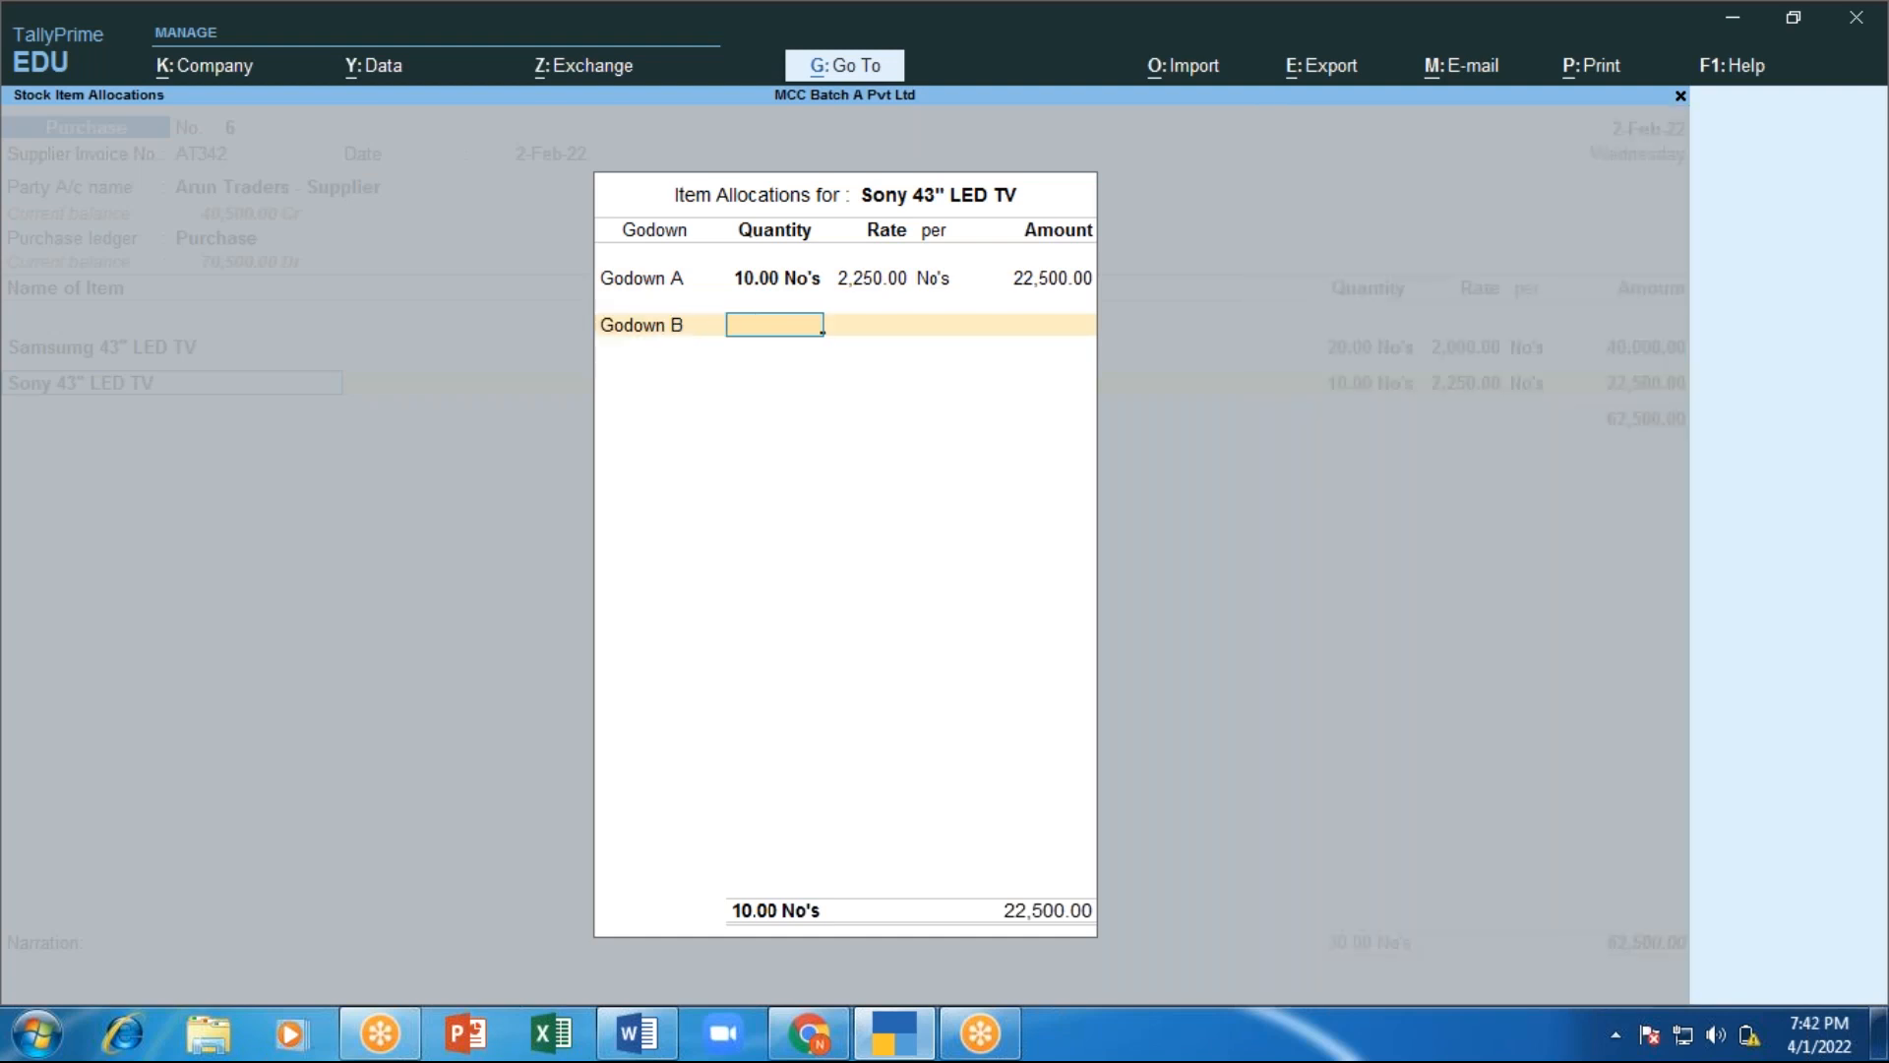
{"action": "type", "text": "10"}
{"action": "key", "text": "Return"}
{"action": "key", "text": "Return"}
{"action": "key", "text": "Return"}
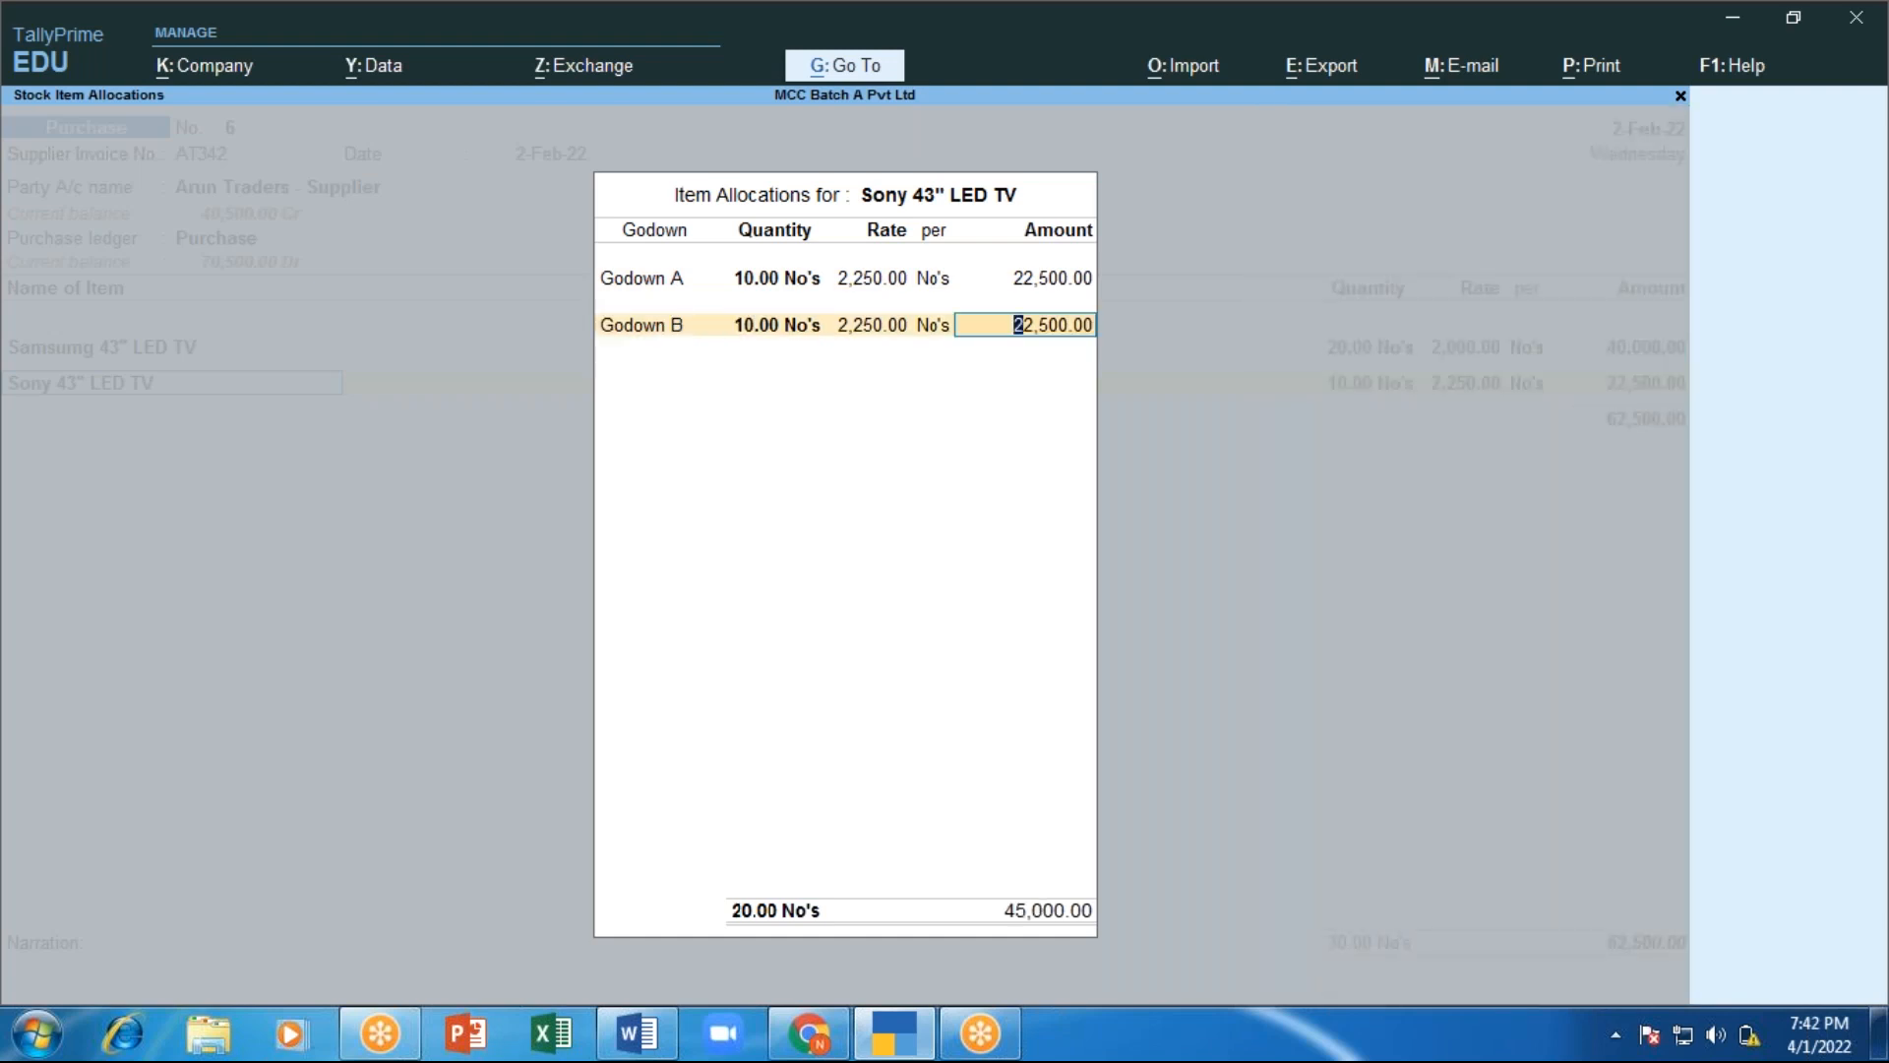
{"action": "key", "text": "Return"}
{"action": "key", "text": "Return"}
{"action": "key", "text": "Return"}
{"action": "key", "text": "Return"}
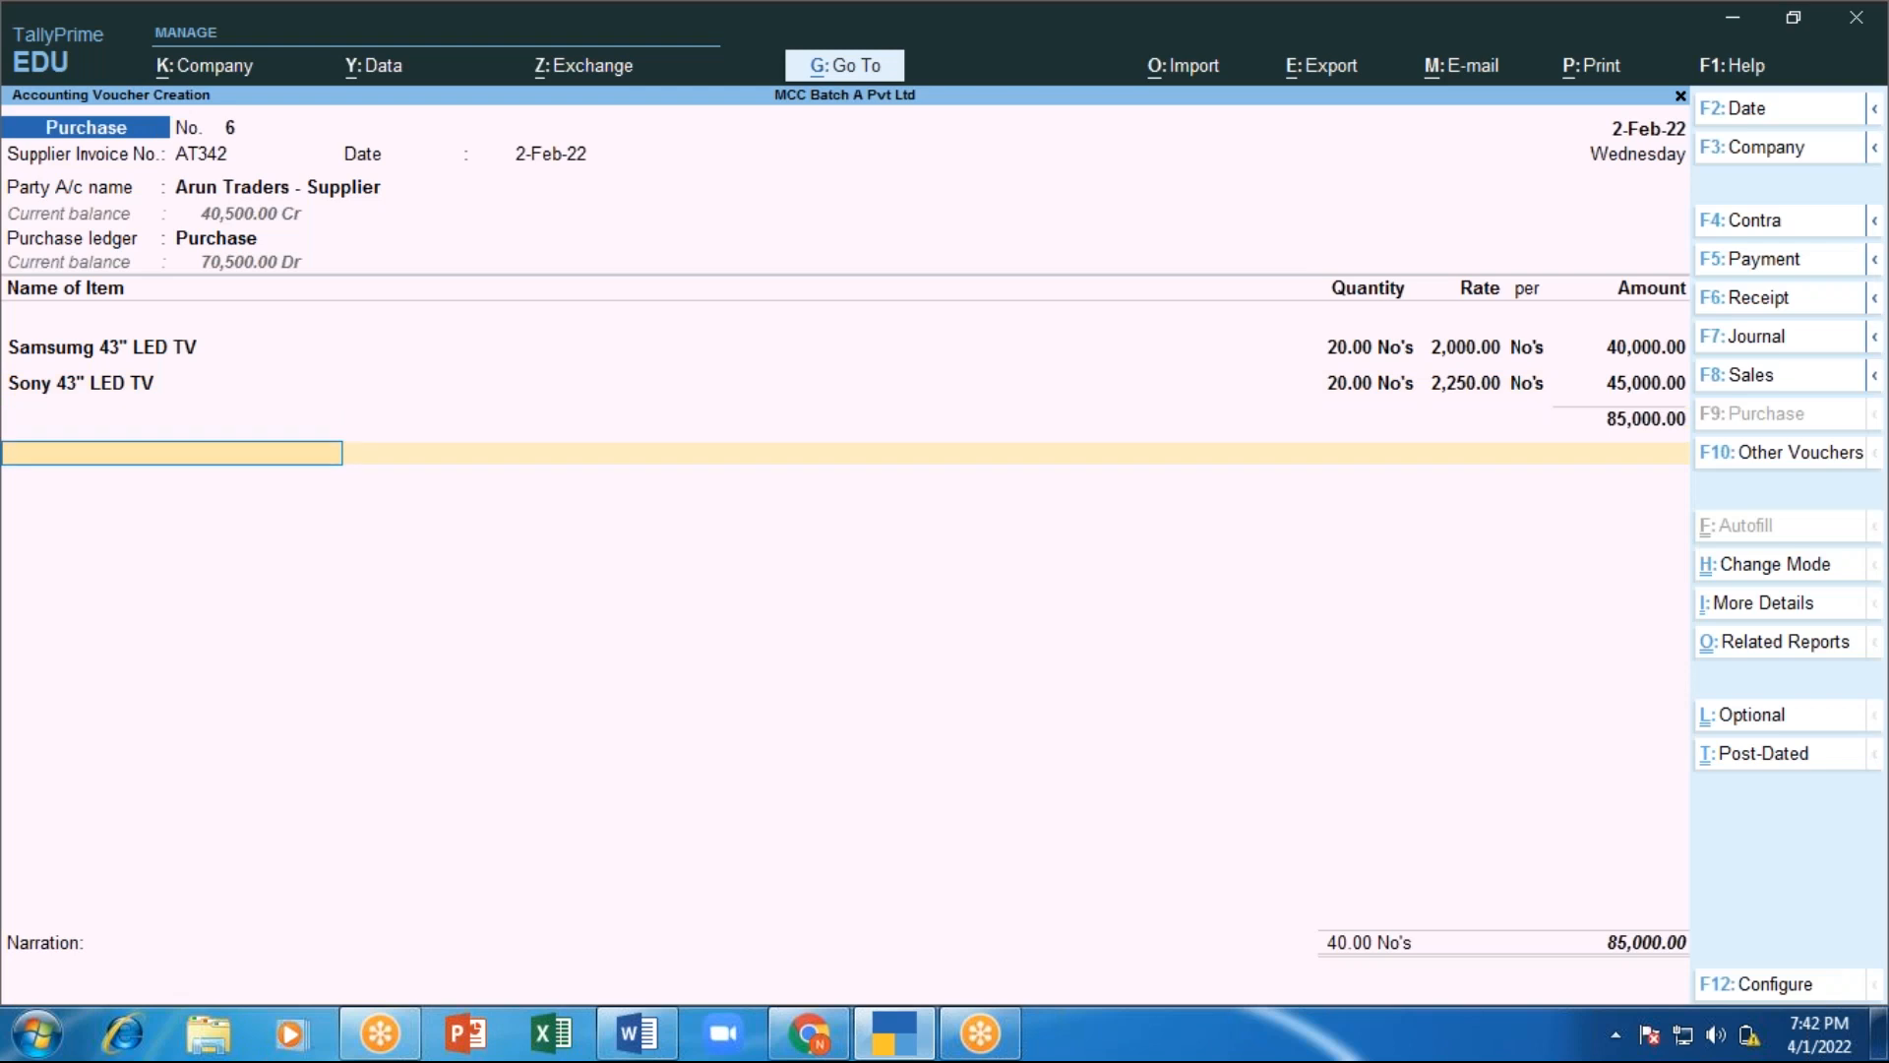
End the item list, record the full bill amount as New Ref AT342, leave the narration blank and save the purchase voucher.
{"action": "key", "text": "Return"}
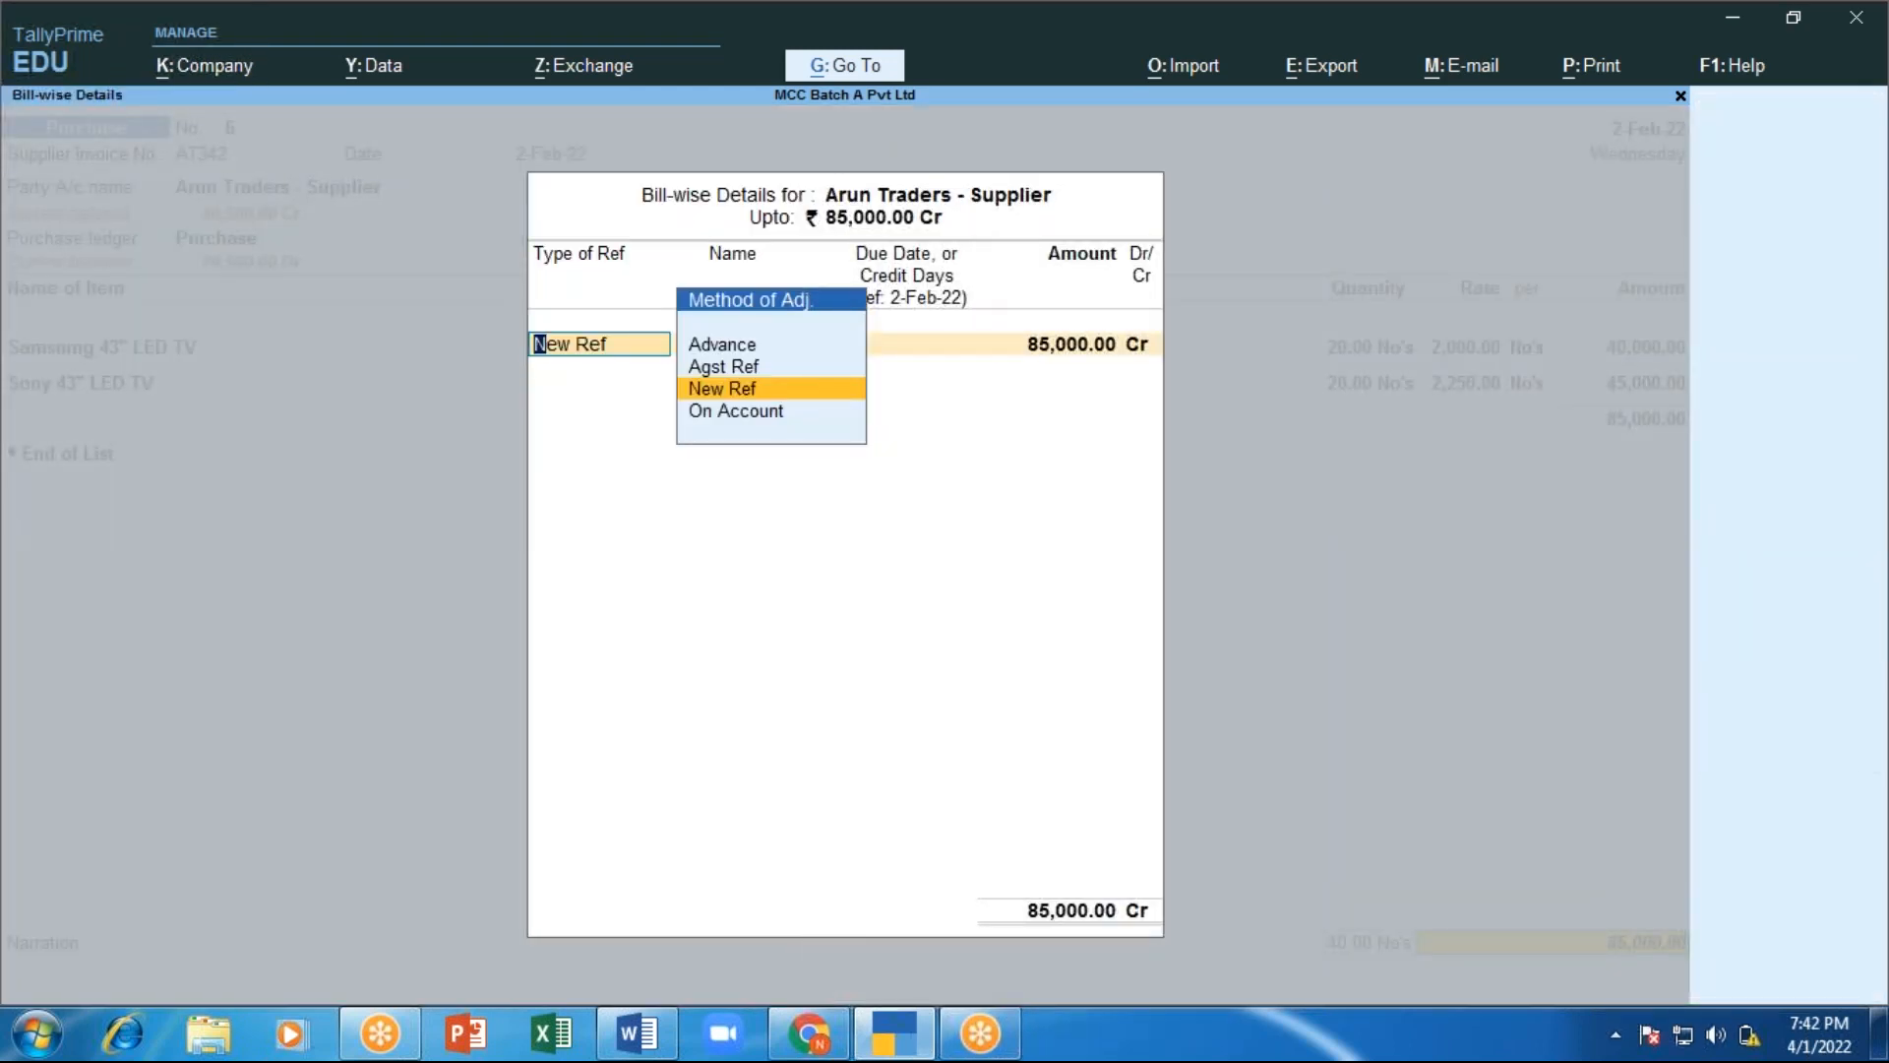
{"action": "key", "text": "Return"}
{"action": "key", "text": "Return"}
{"action": "key", "text": "Return"}
{"action": "key", "text": "Return"}
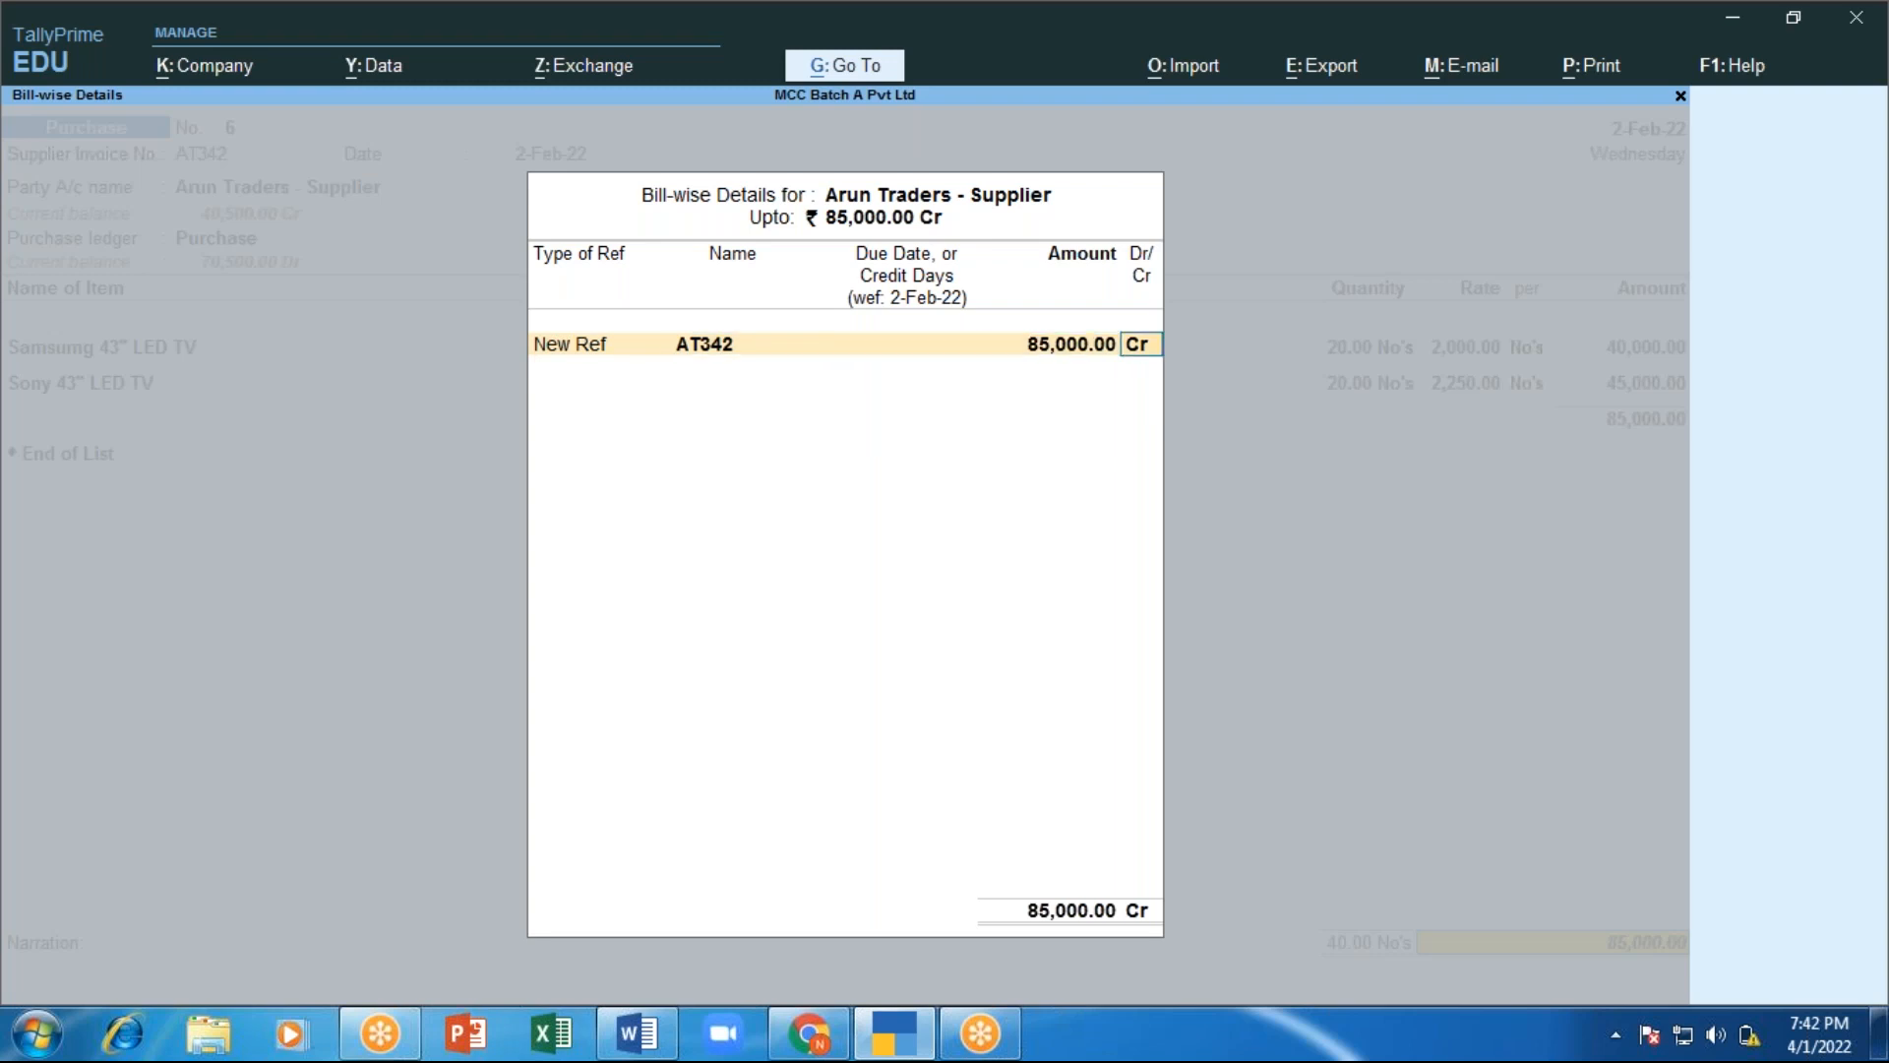
{"action": "key", "text": "Return"}
{"action": "key", "text": "Return"}
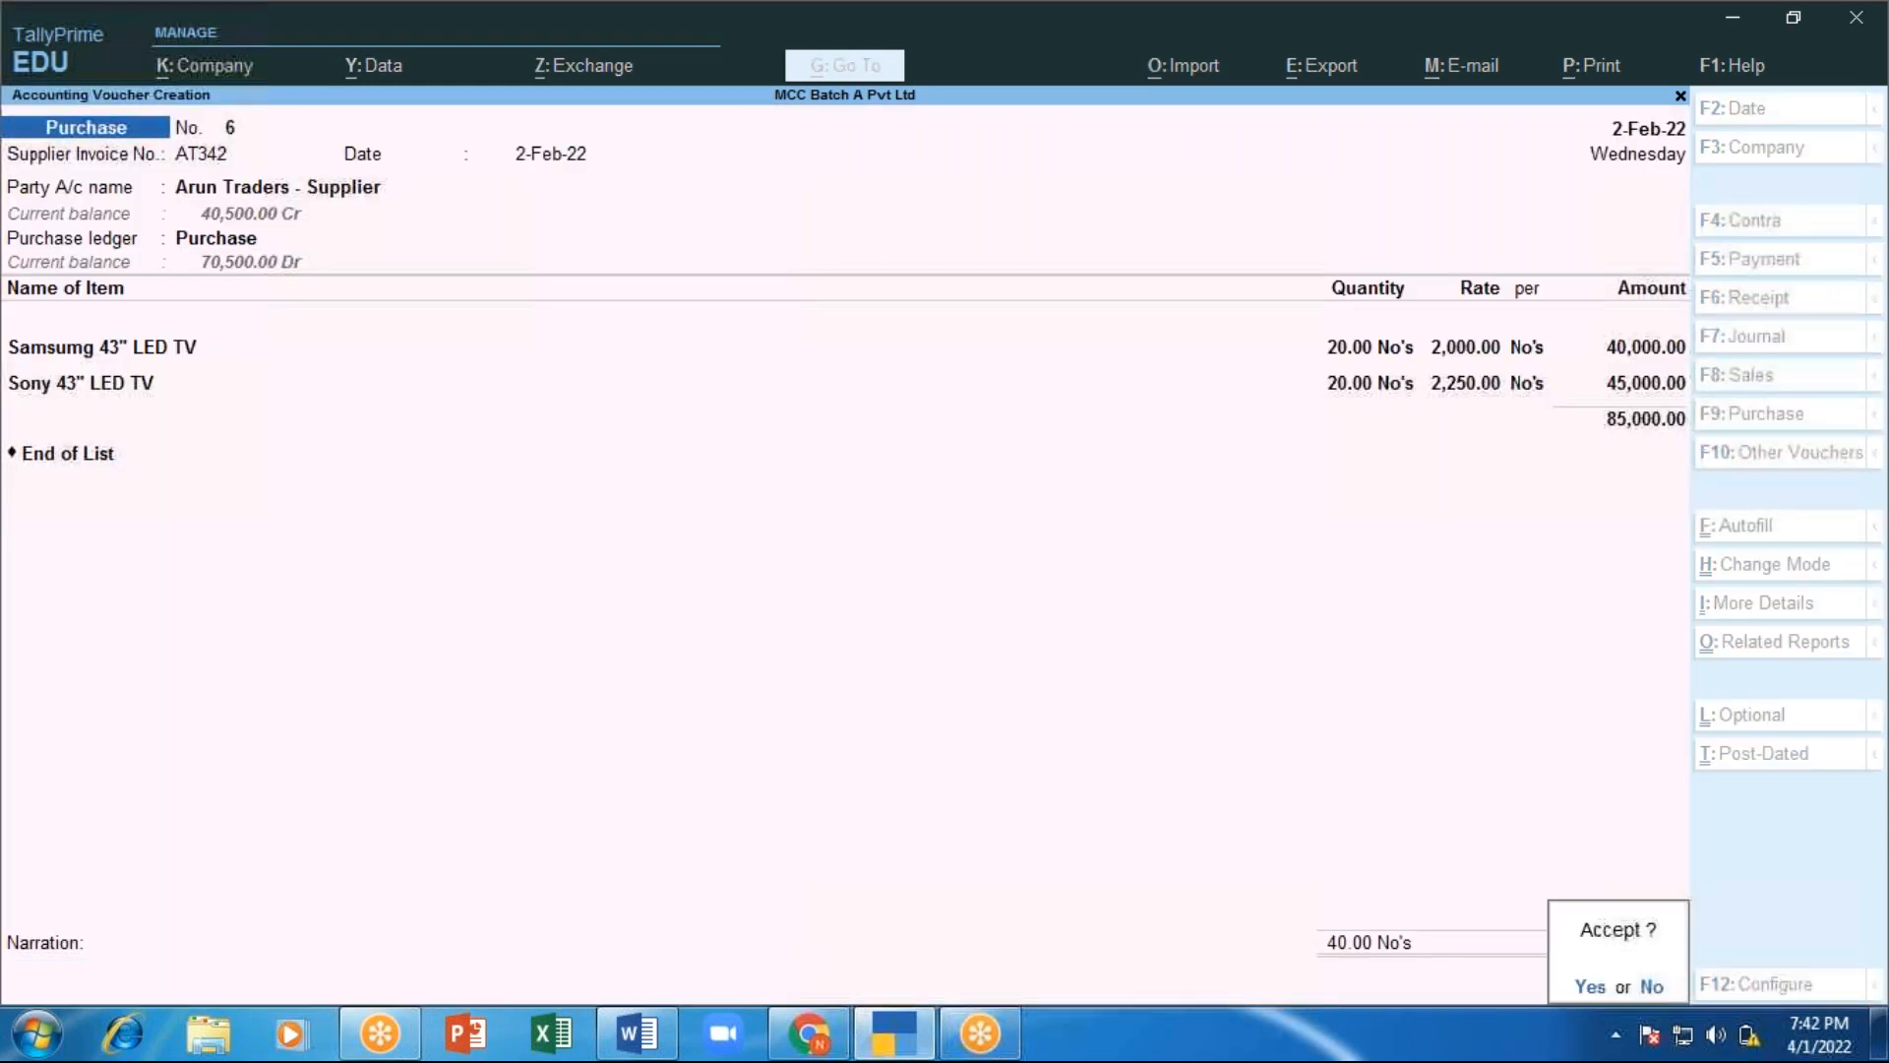
{"action": "key", "text": "Return"}
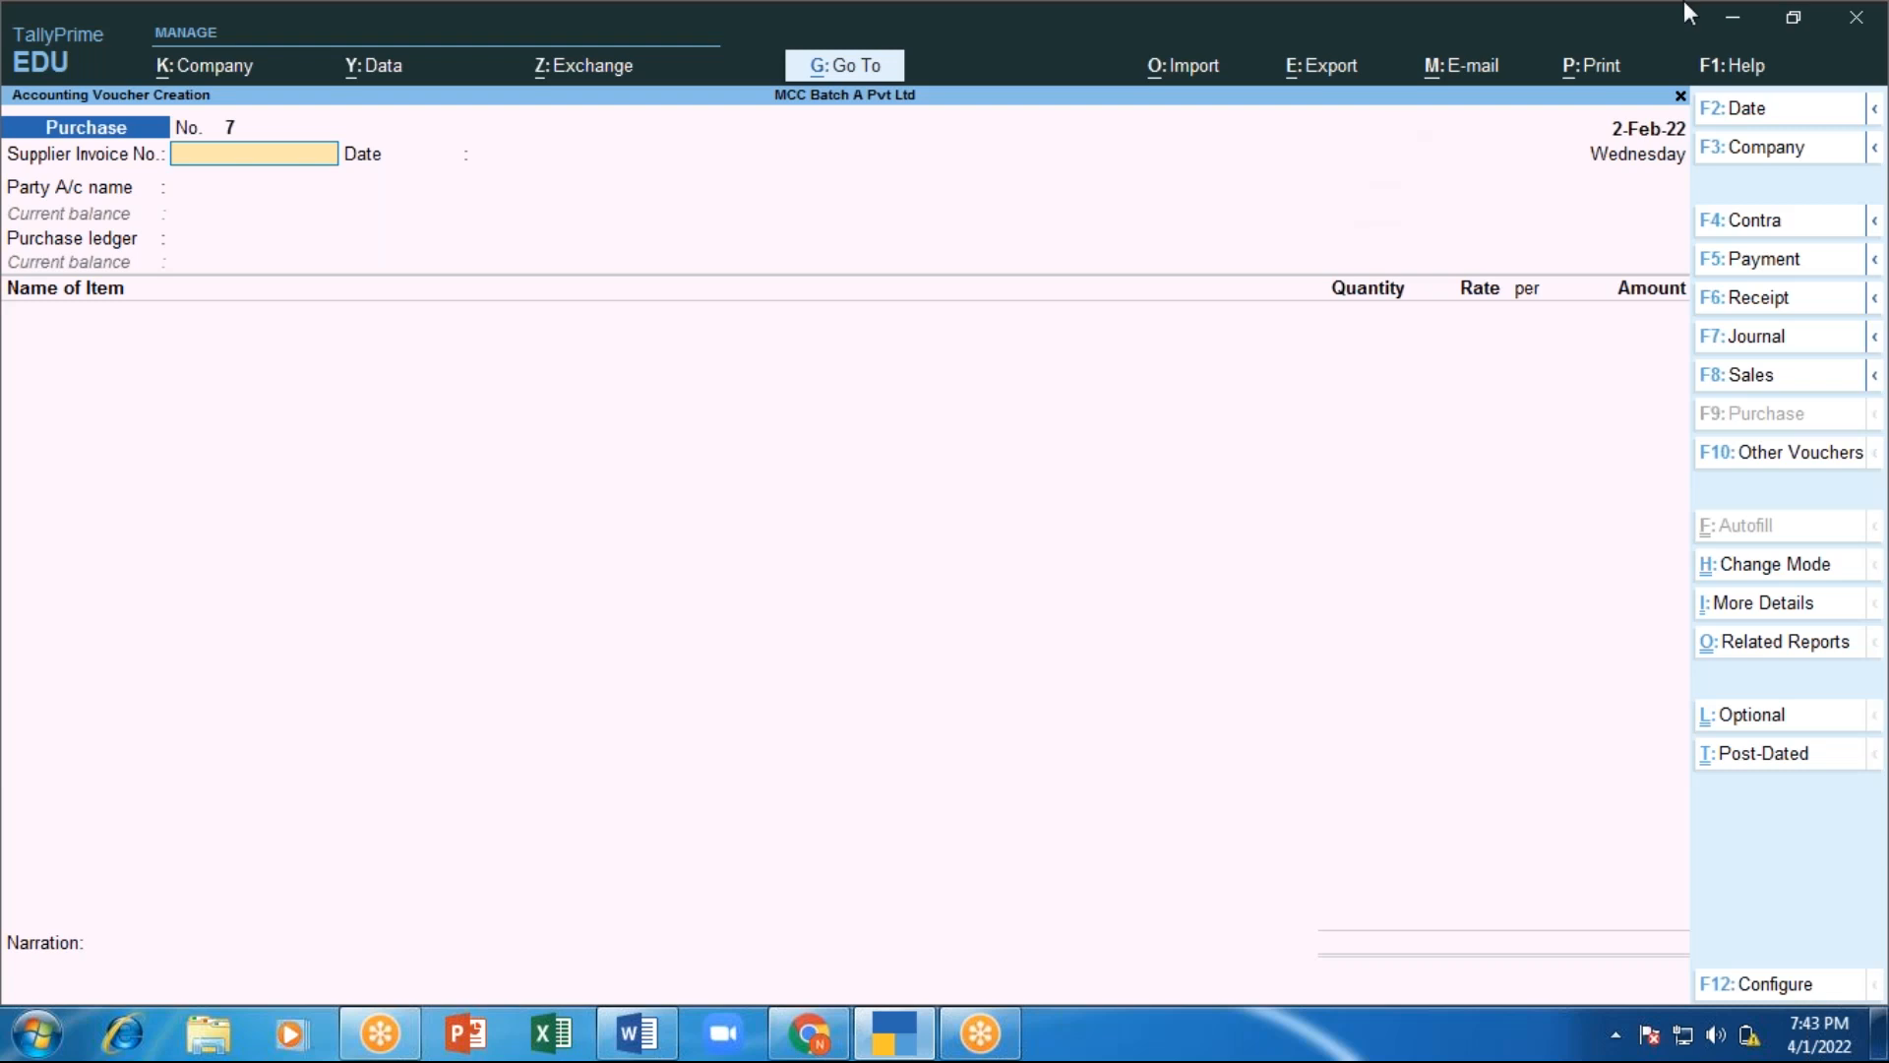
{"action": "left_click", "coordinate": [1782, 41]}
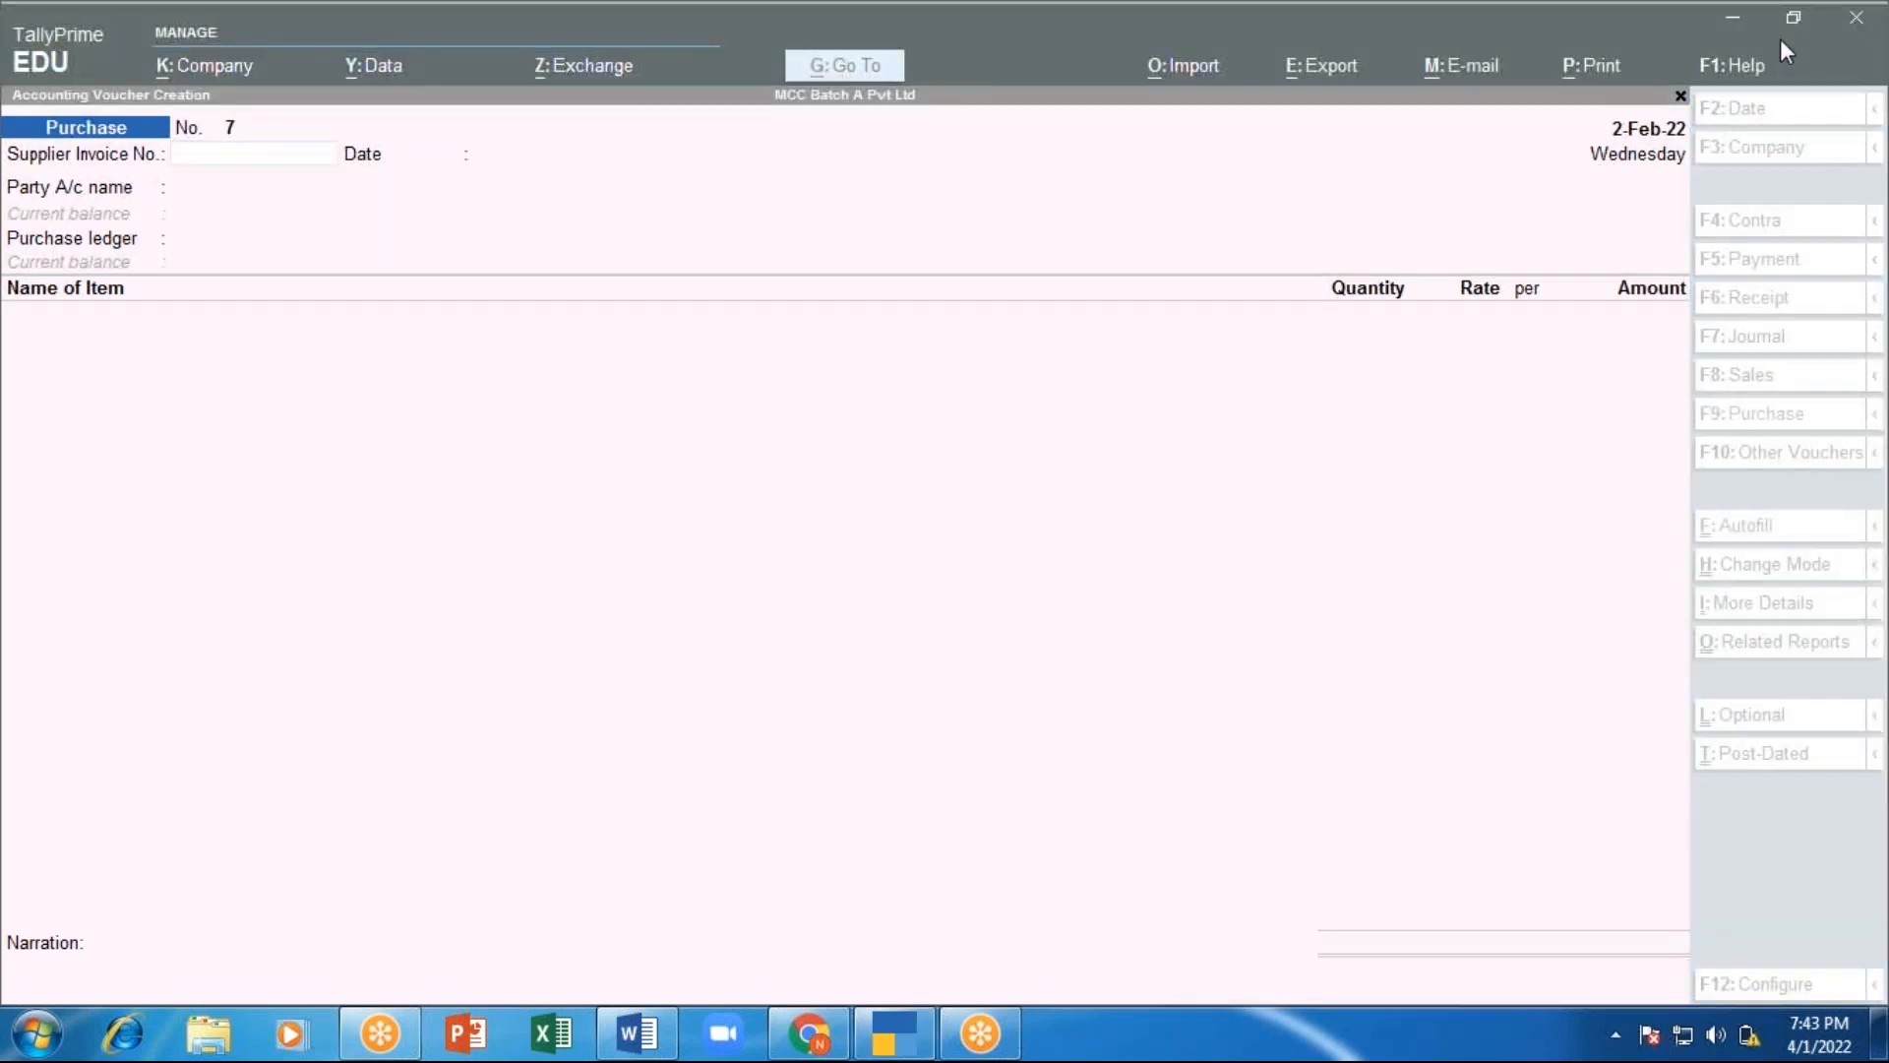